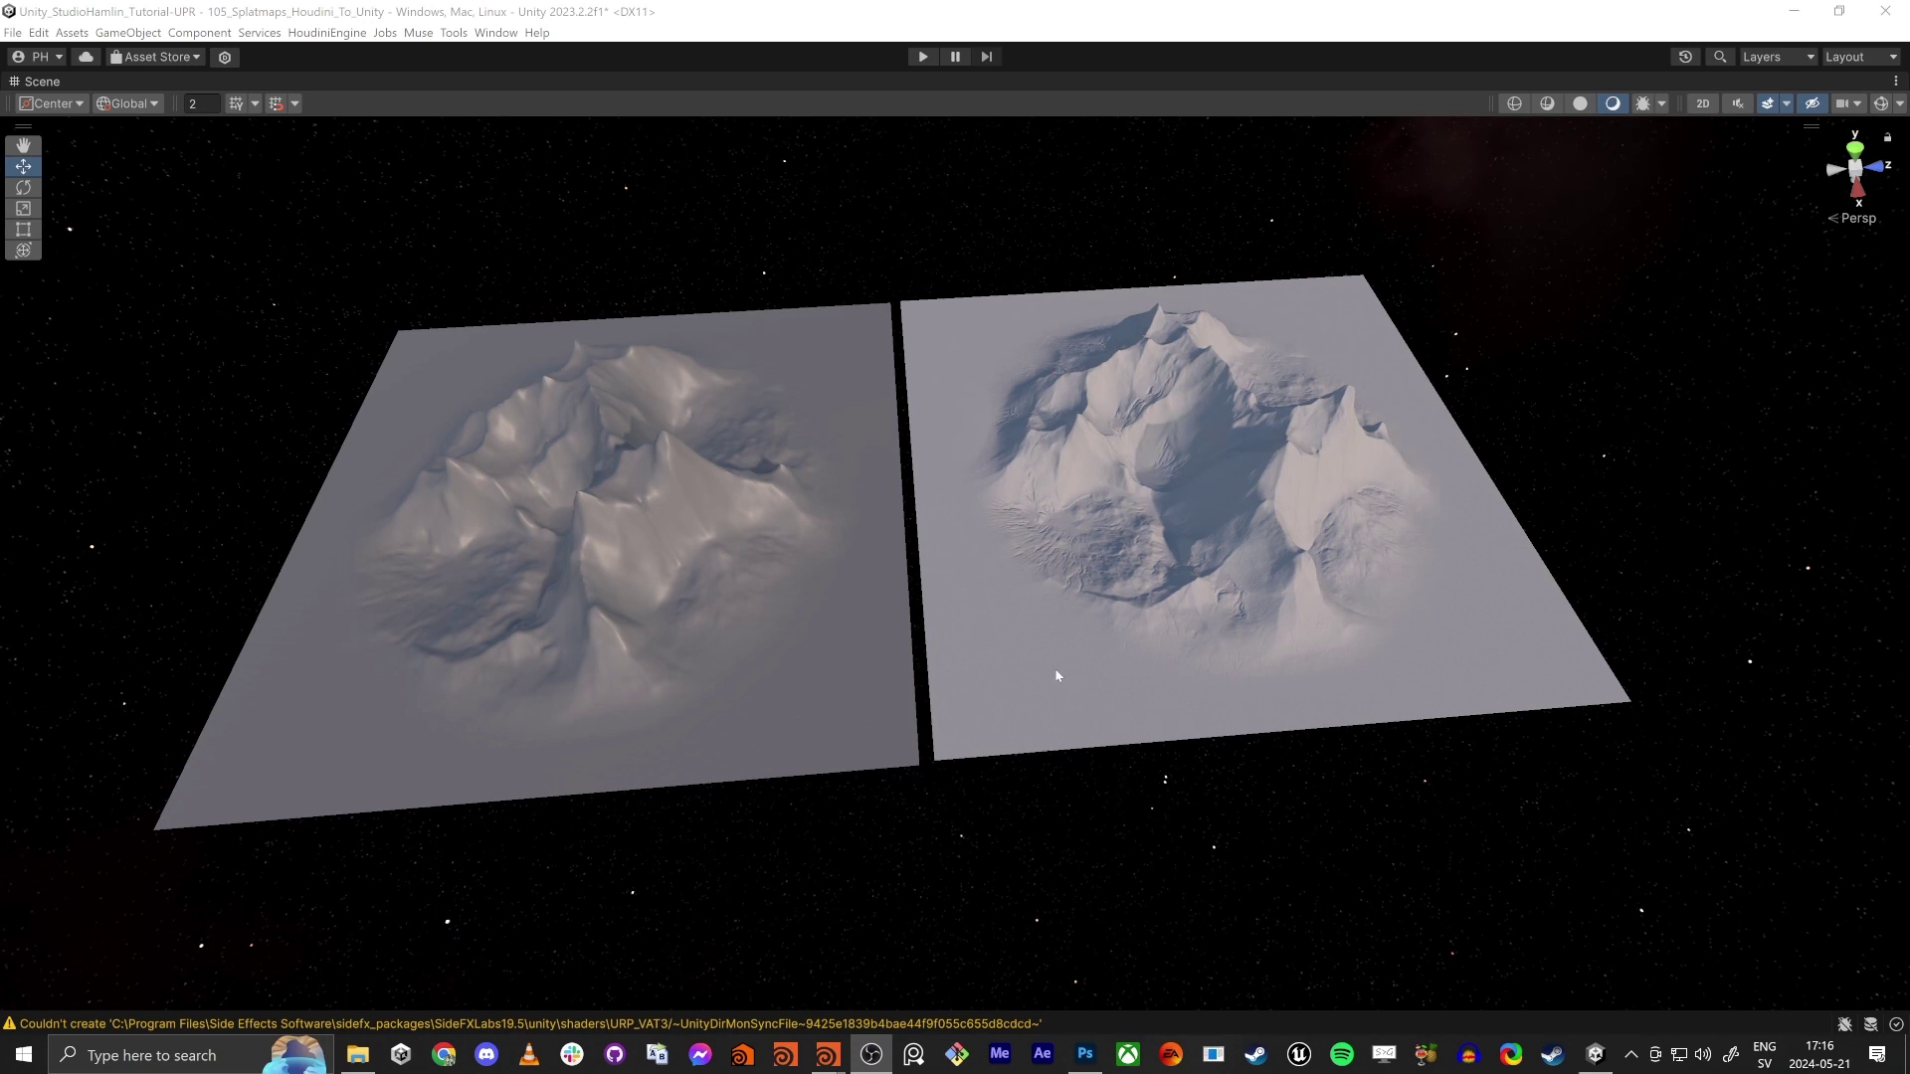
Move the darker mountain mesh along its Z axis away from the neighbouring terrain to widen the gap
click(744, 425)
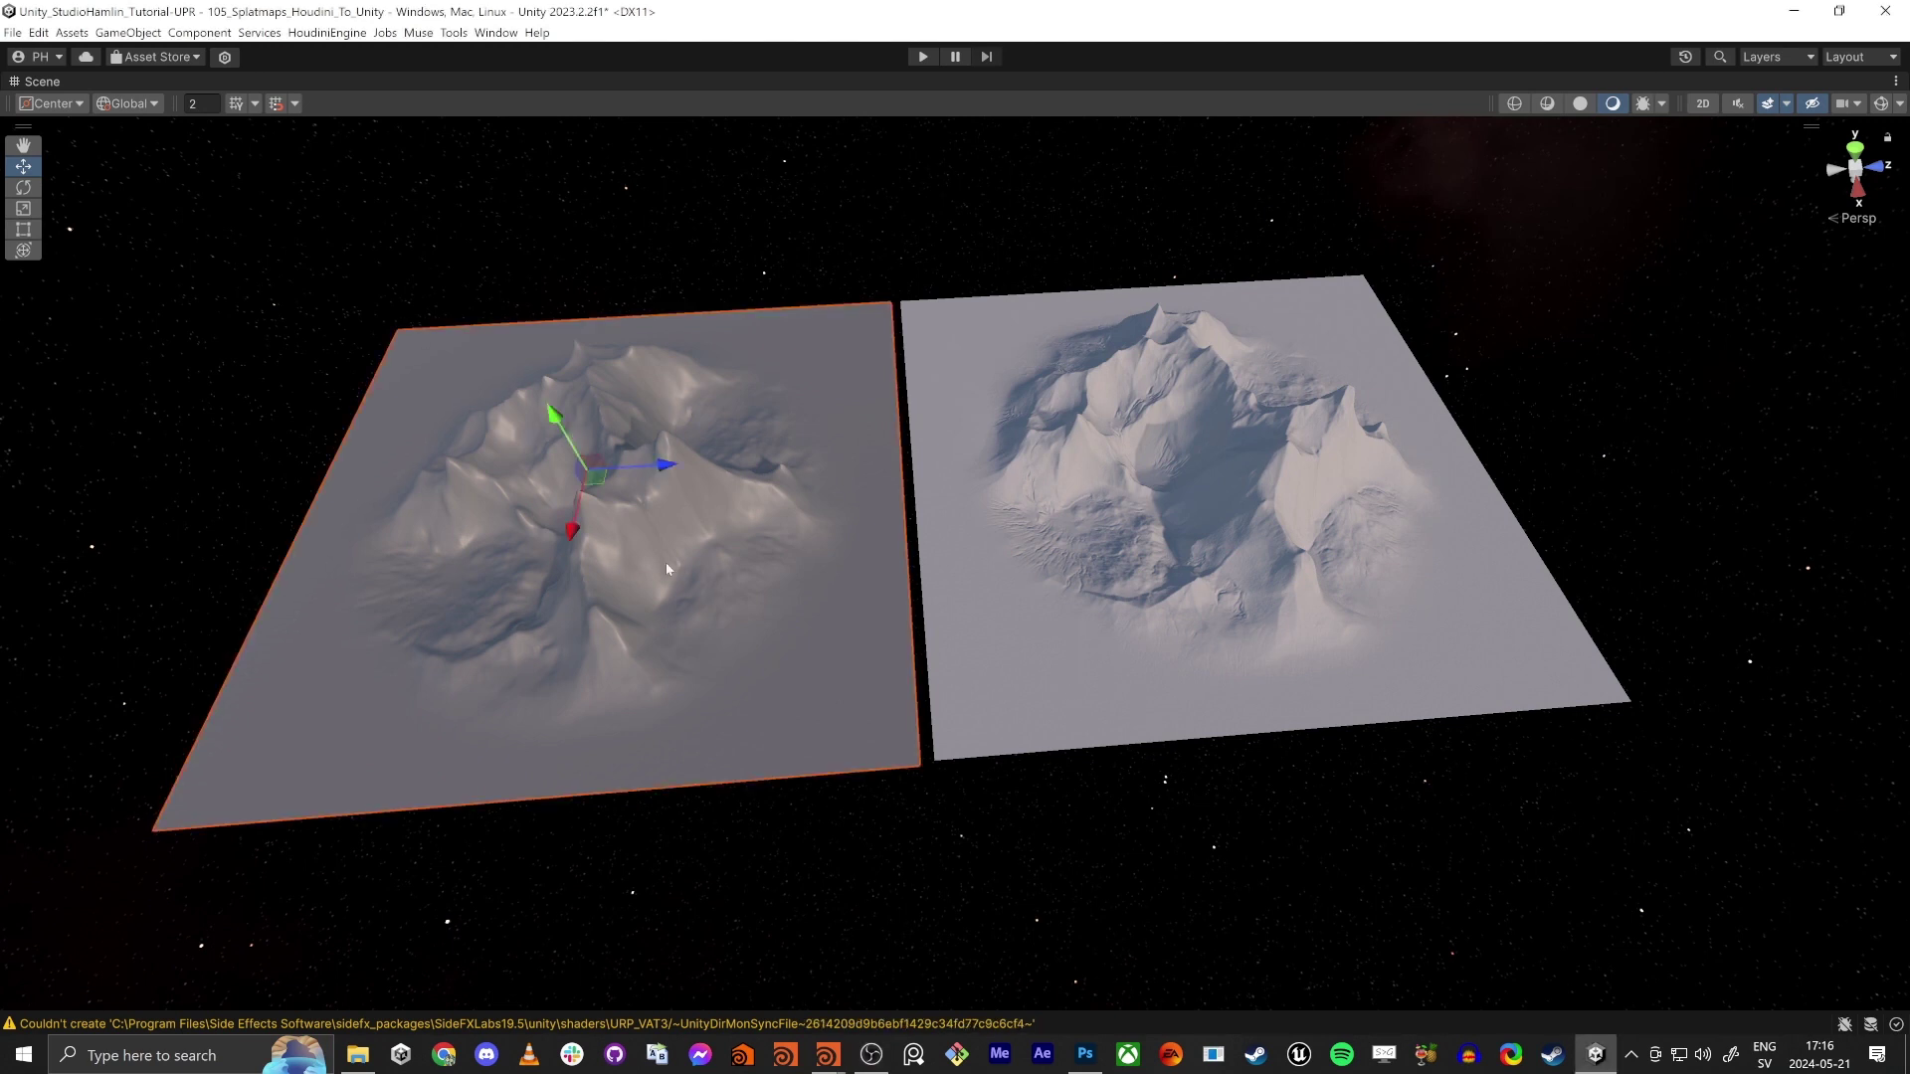
drag(654, 474, 542, 463)
right_drag(1283, 567, 1338, 478)
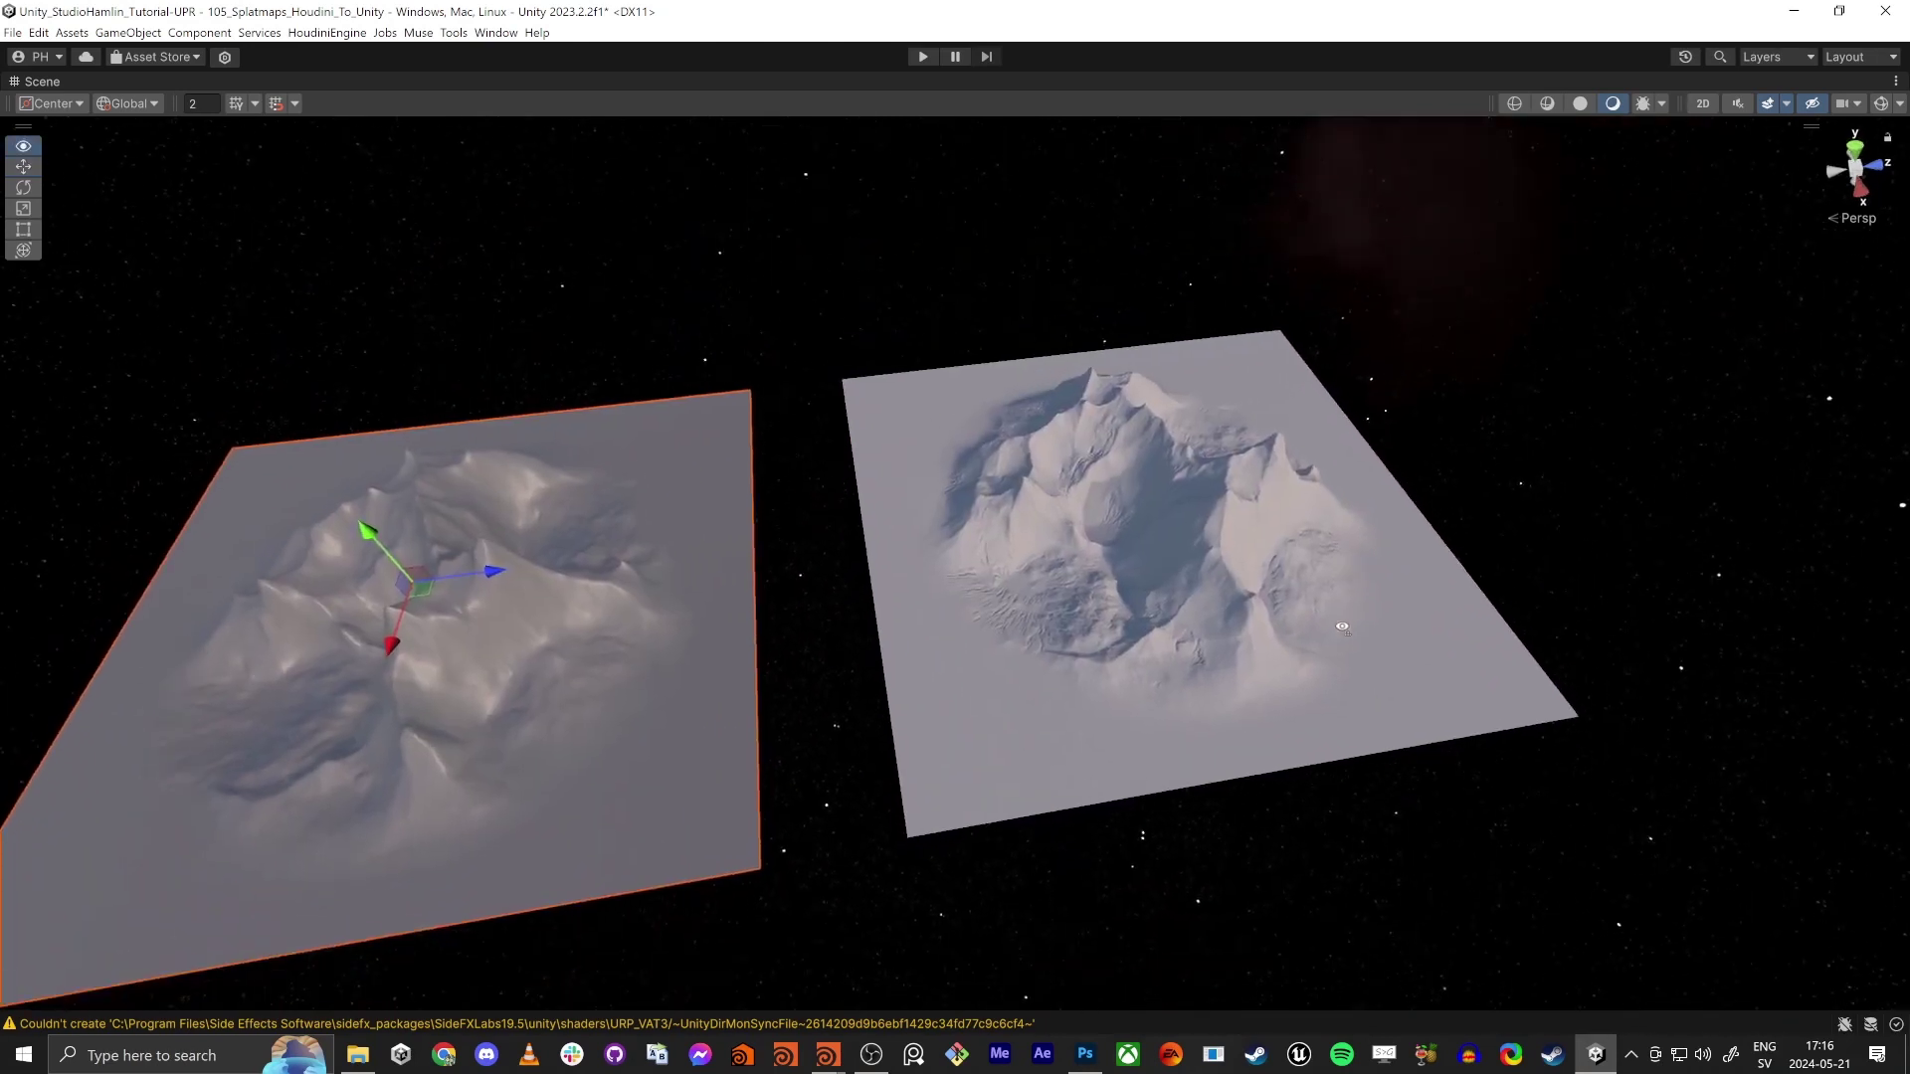
mouse_move(1161, 631)
right_down()
mouse_move(1132, 589)
mouse_move(1223, 510)
mouse_move(1244, 521)
mouse_move(1232, 541)
mouse_move(792, 597)
mouse_move(1104, 595)
mouse_move(1249, 653)
right_up()
Frame the brighter terrain and examine its surface from a lower angle
click(1132, 589)
key(f)
scroll(1223, 512, down, 10)
key(s)
right_drag(1109, 622, 1095, 562)
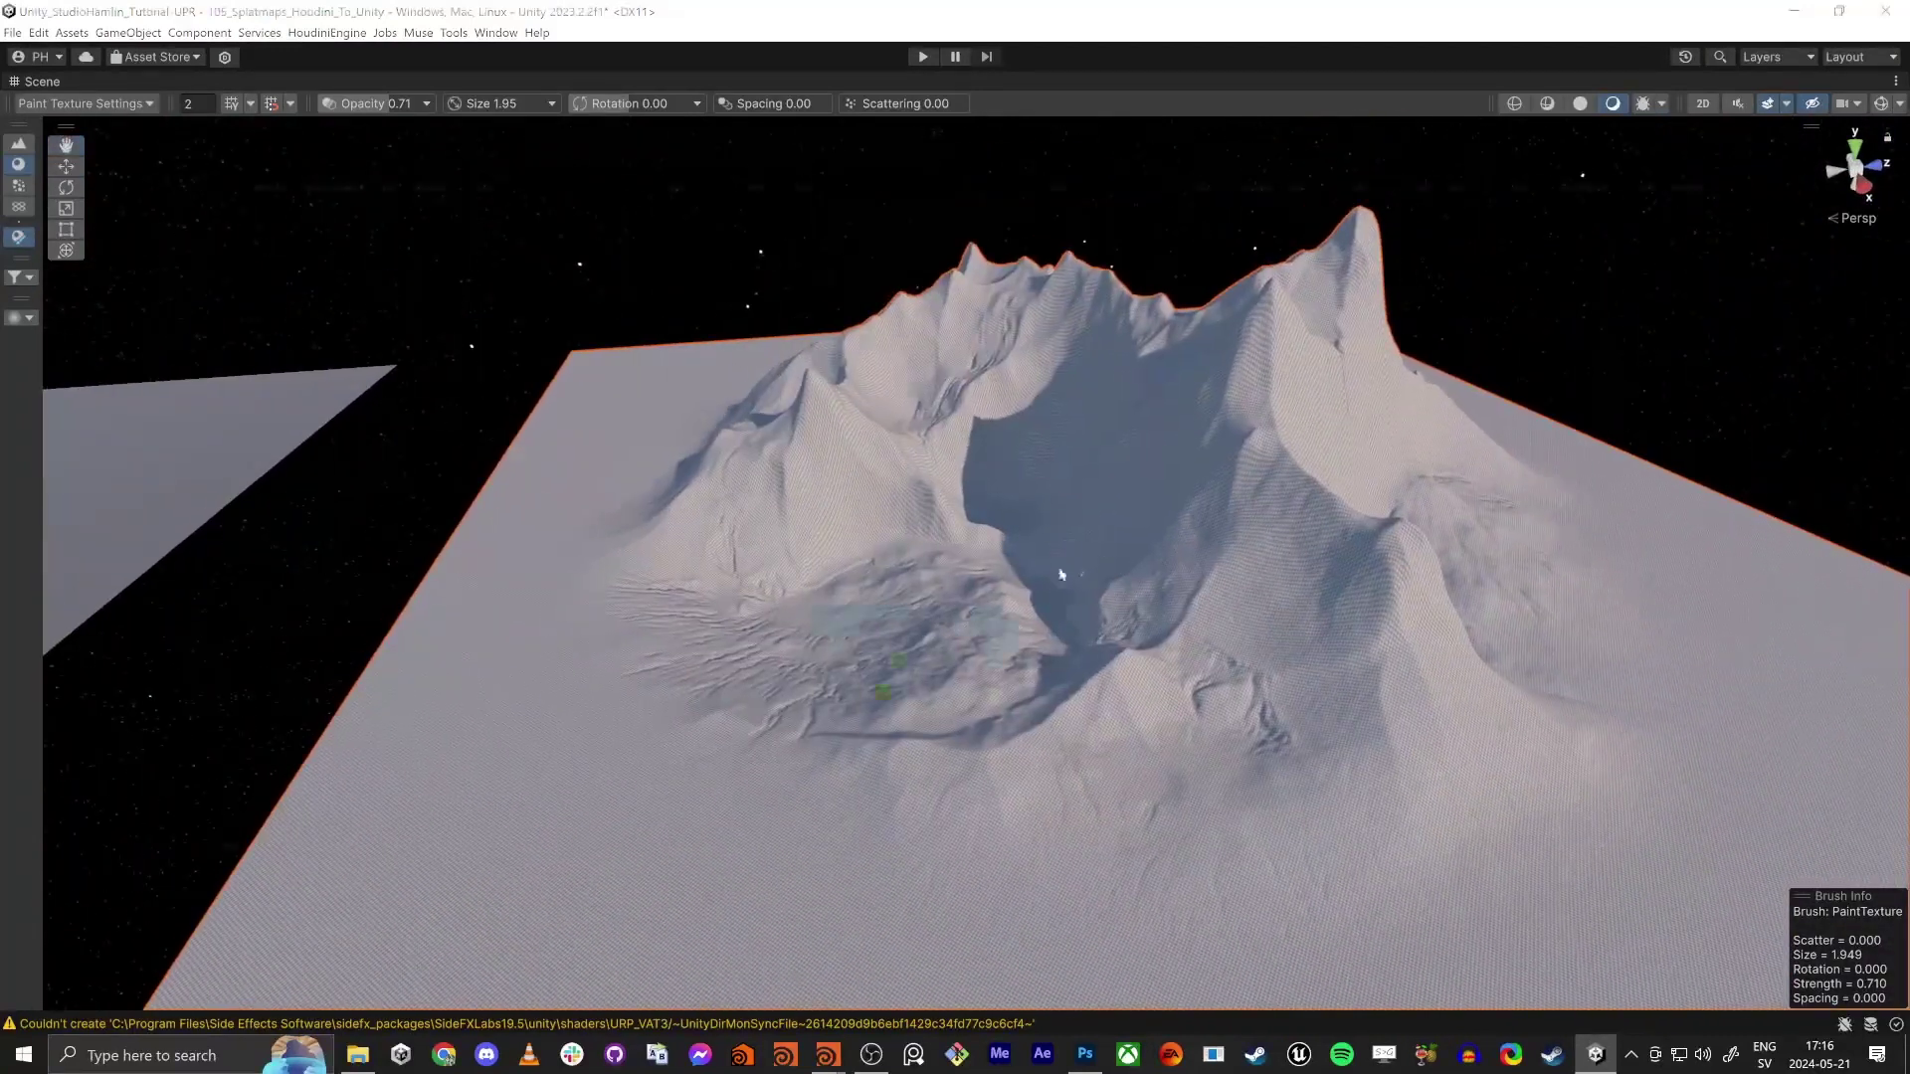
Switch to Houdini and move the convertheightfield1, transform1 and rop_fbx1 nodes farther out to the side of the network
key(alt+Tab)
key(Tab)
click(1067, 669)
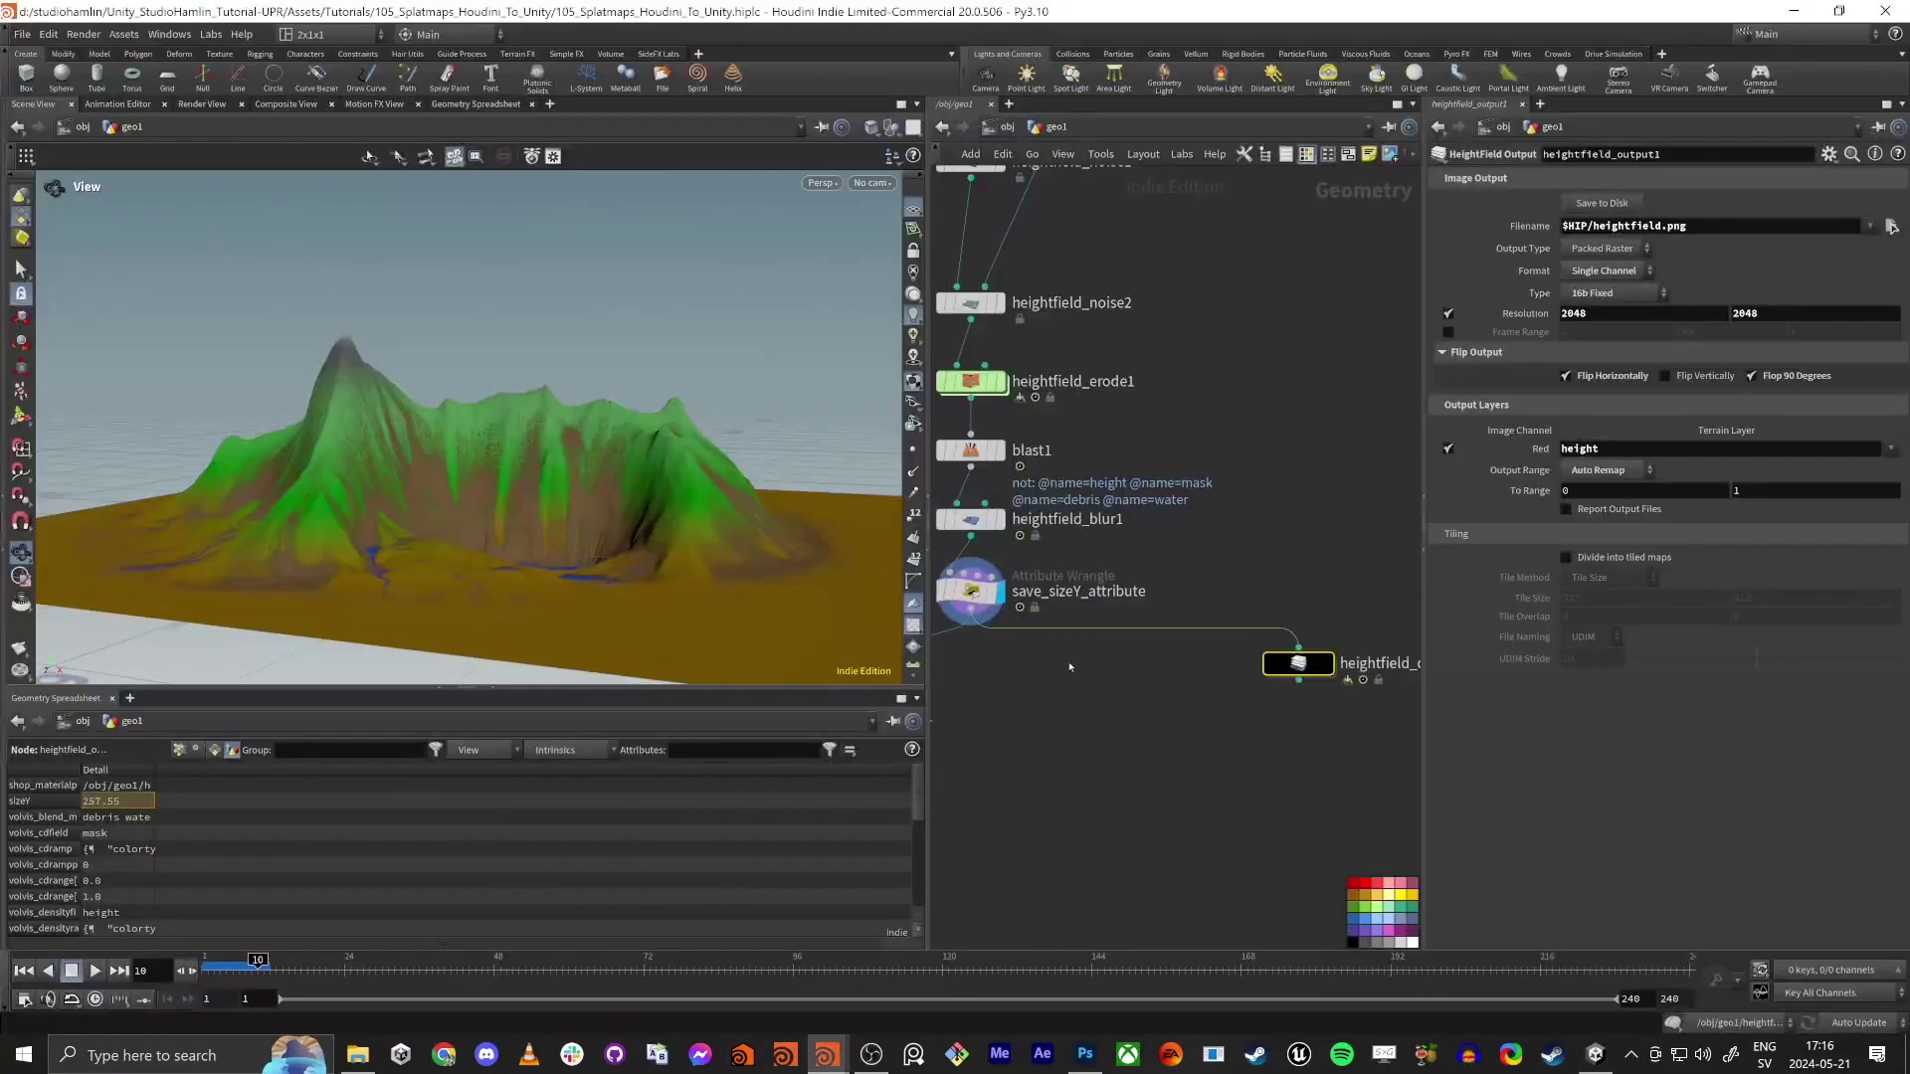
scroll(1164, 743, down, 5)
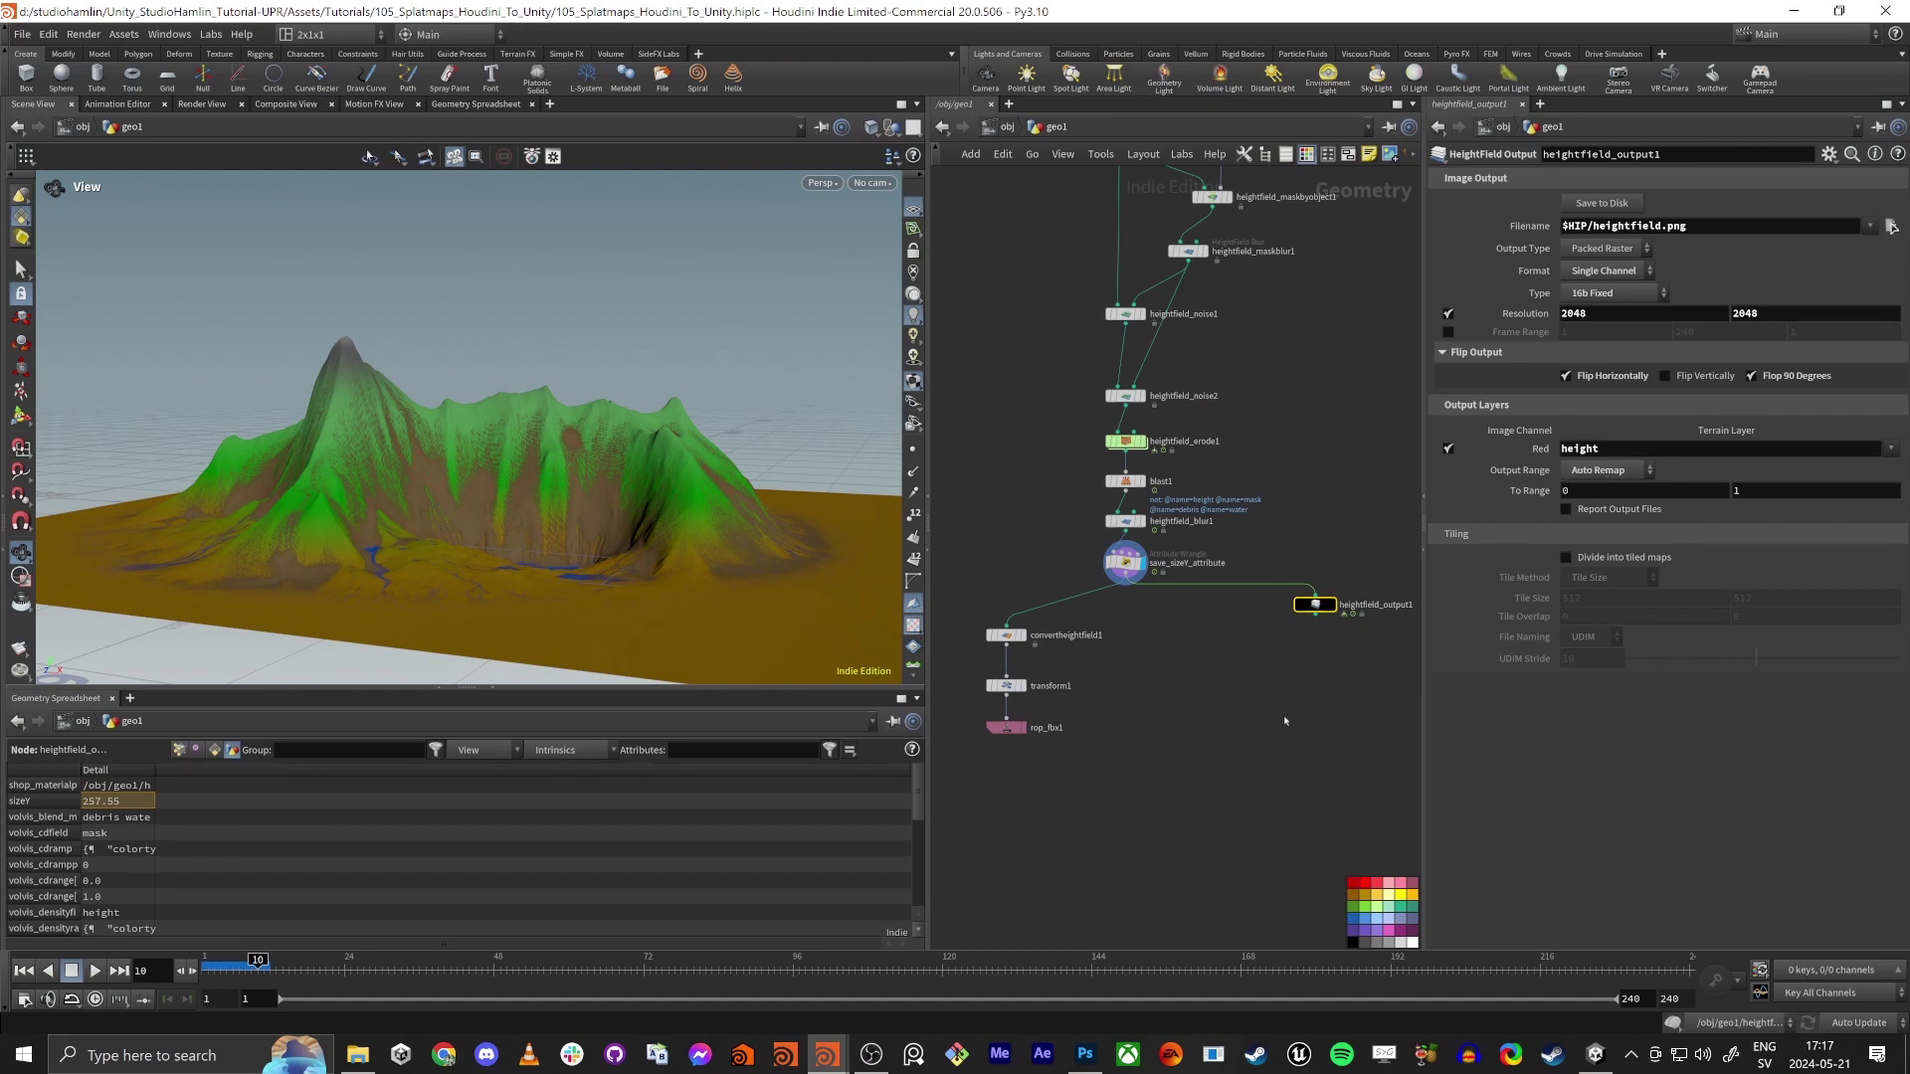
drag(1082, 806, 959, 612)
scroll(1111, 792, down, 1)
middle_drag(1111, 792, 1204, 742)
drag(1121, 622, 968, 596)
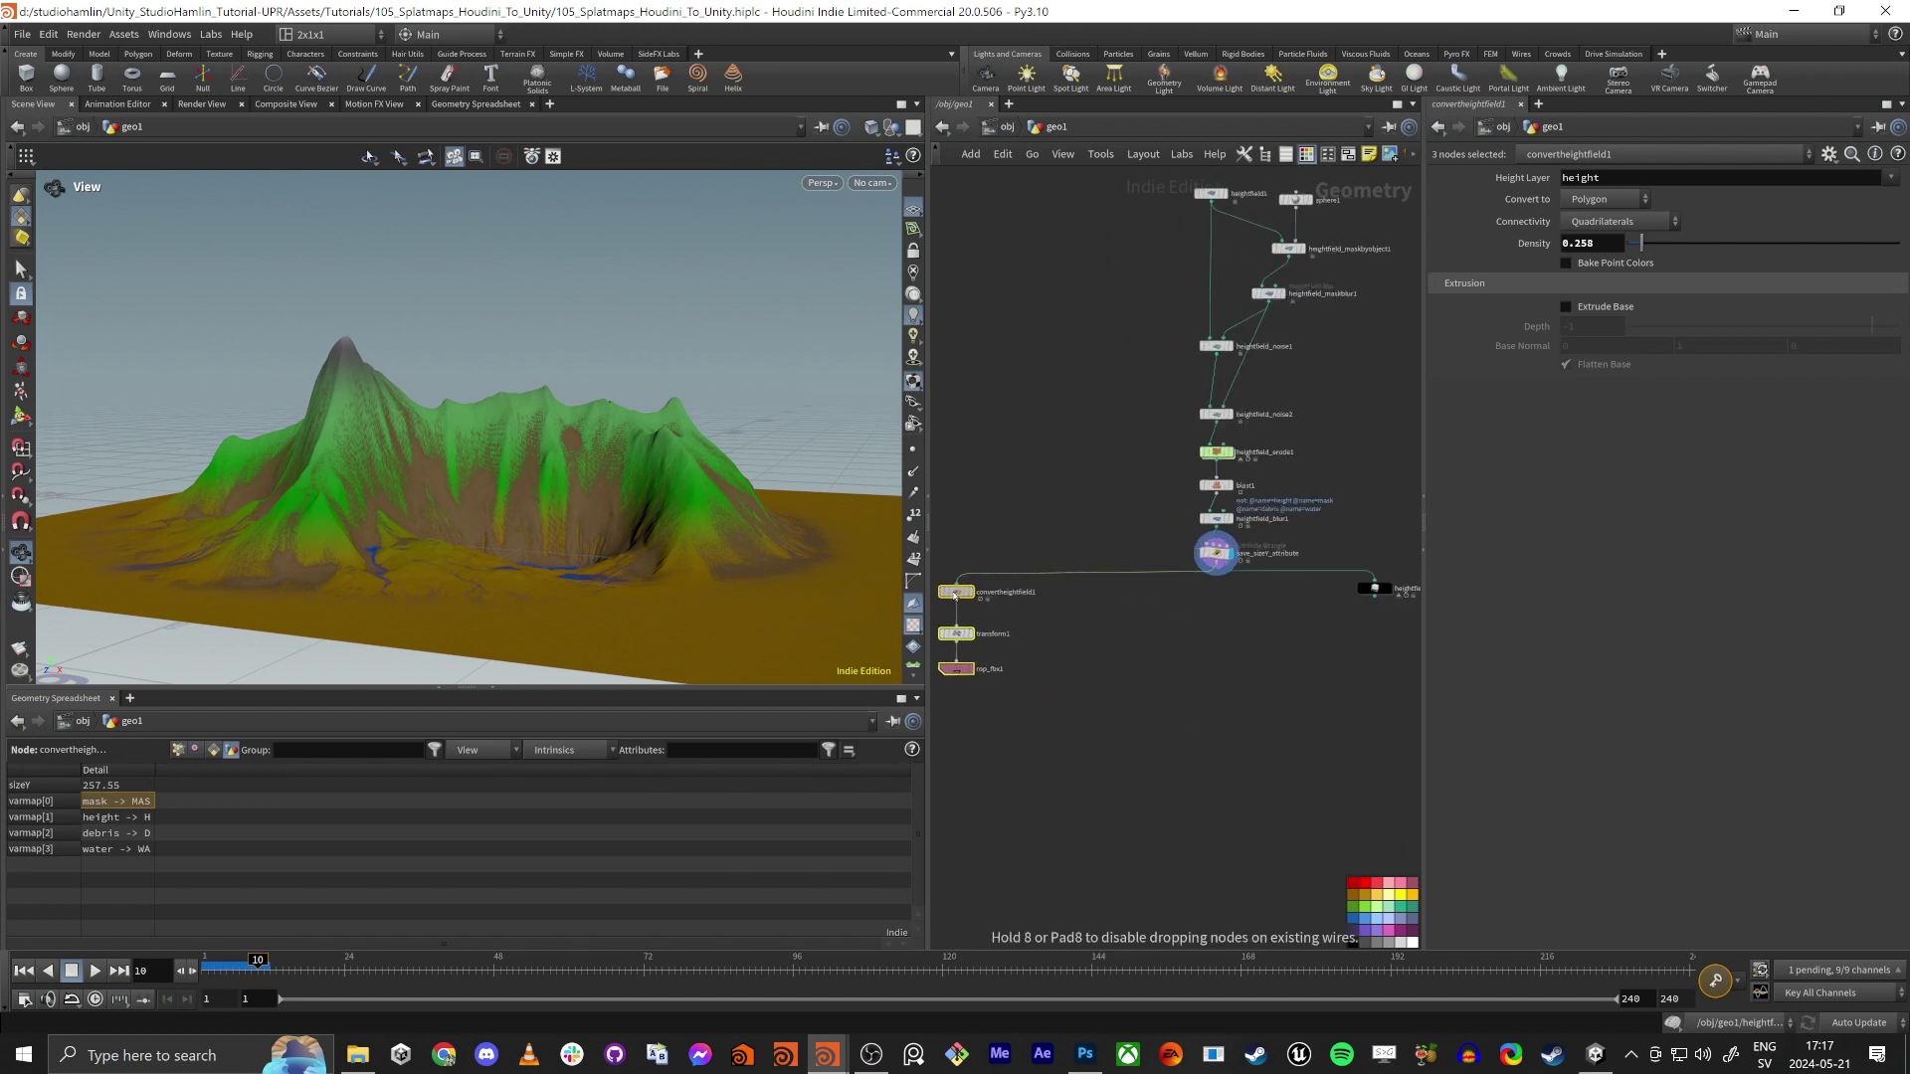
Inspect the node info of save_sizeY_attribute to see which volume layers it carries
middle_drag(1190, 670, 1174, 656)
key(alt+Tab)
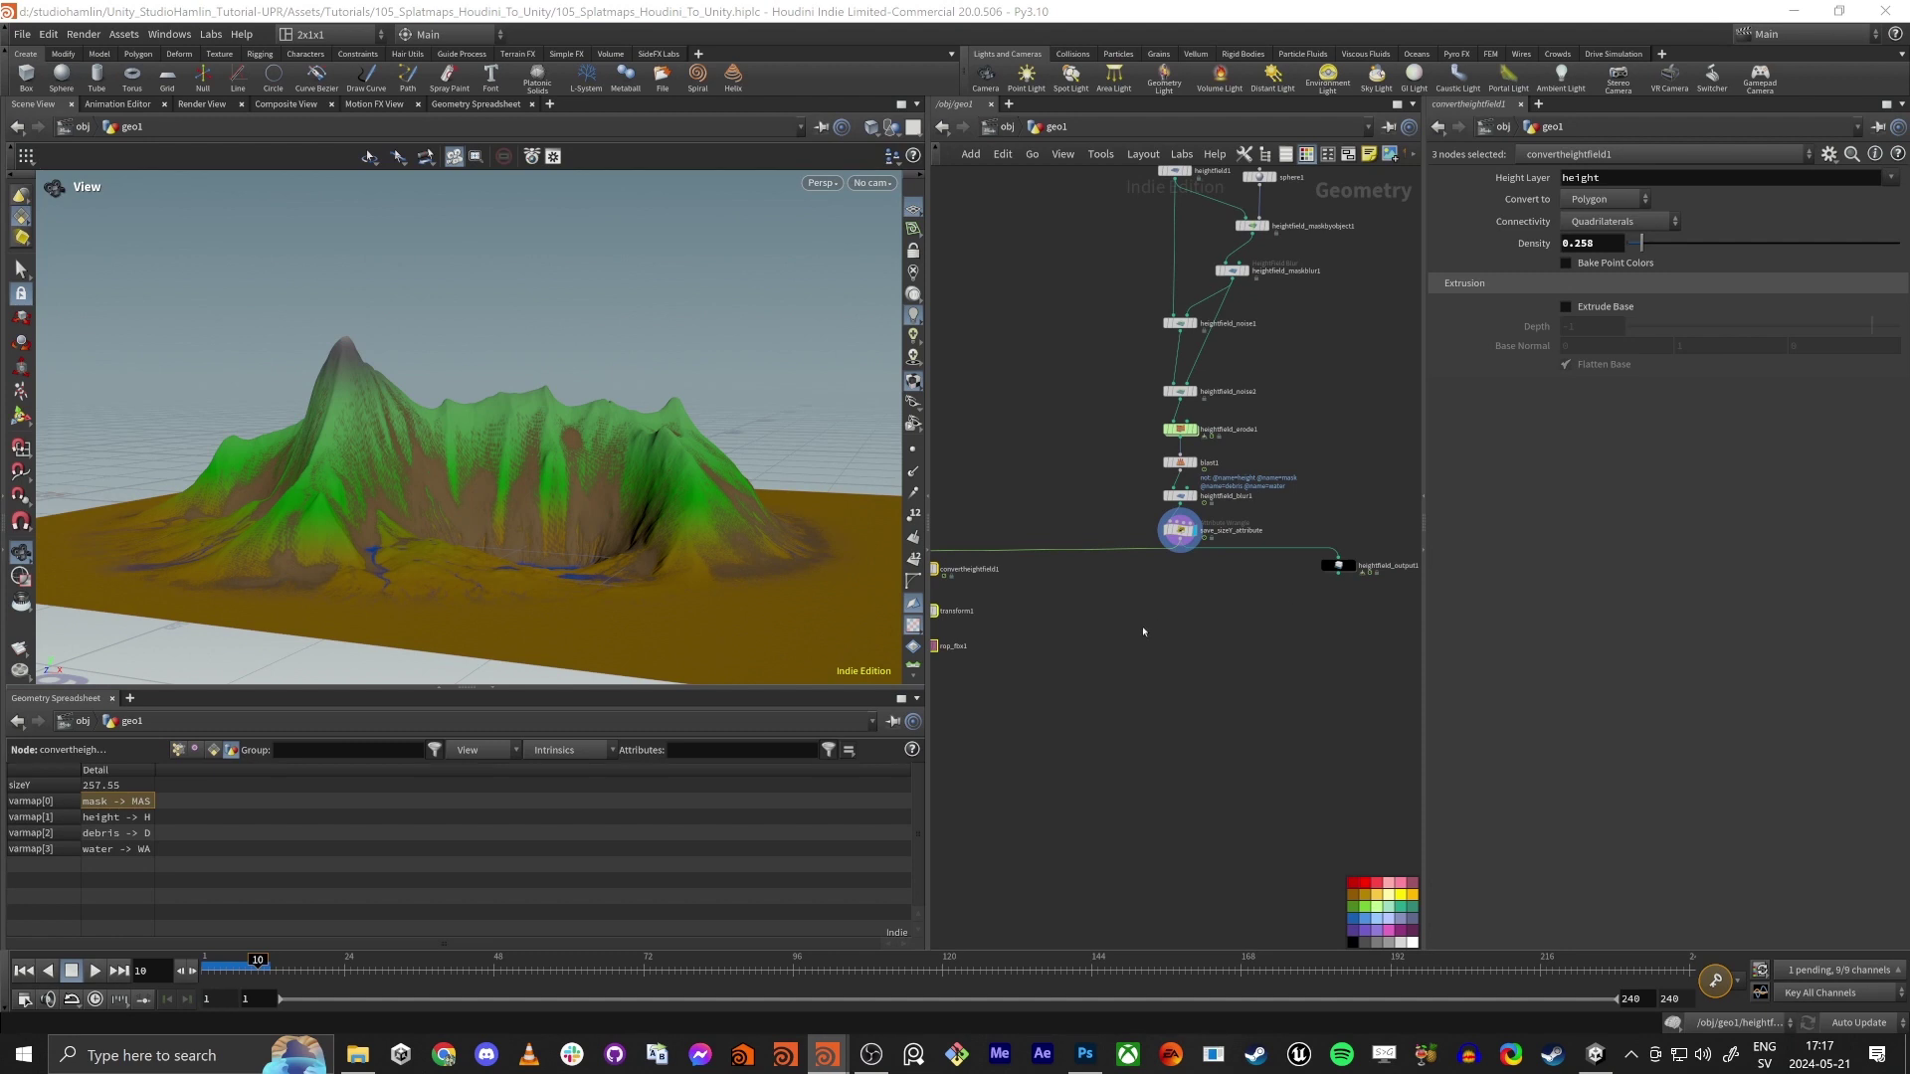
scroll(1170, 632, up, 3)
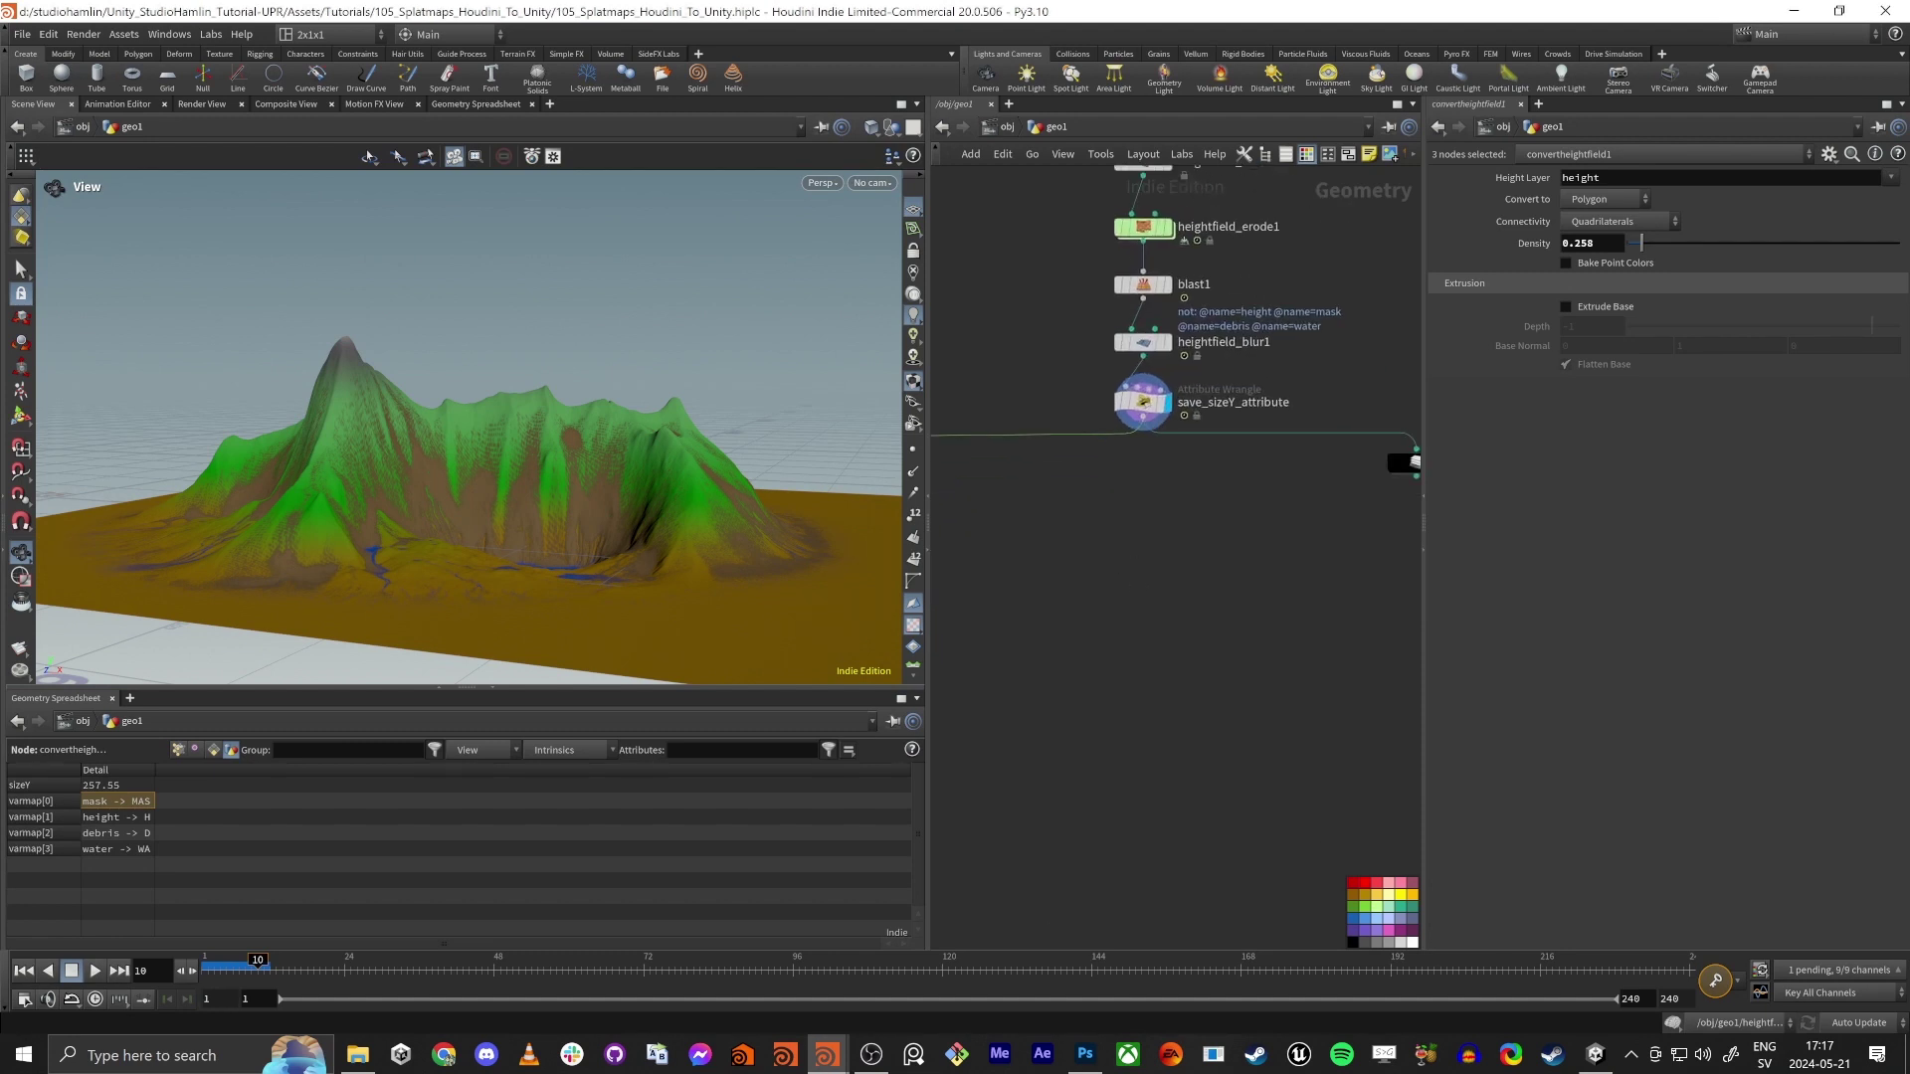
middle_drag(1151, 449, 1124, 437)
middle_click(1114, 391)
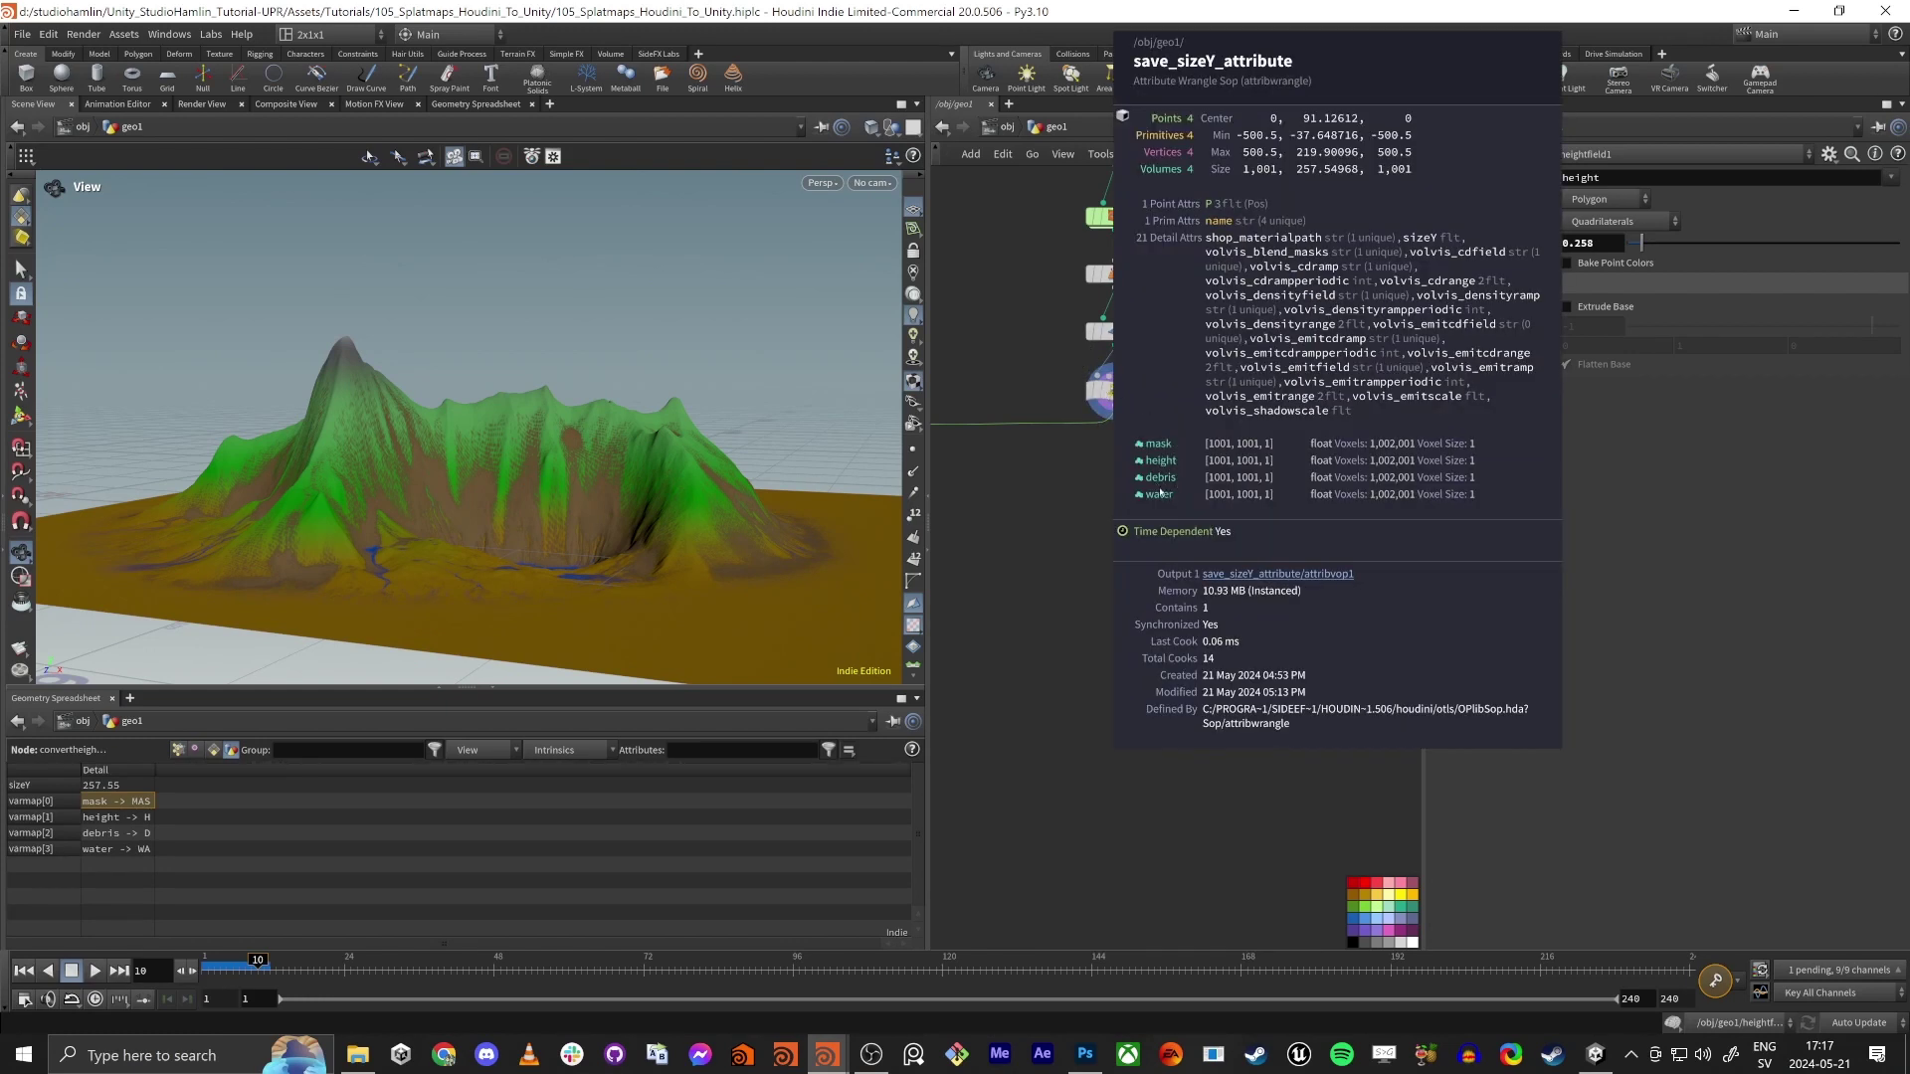
scroll(1313, 478, up, 5)
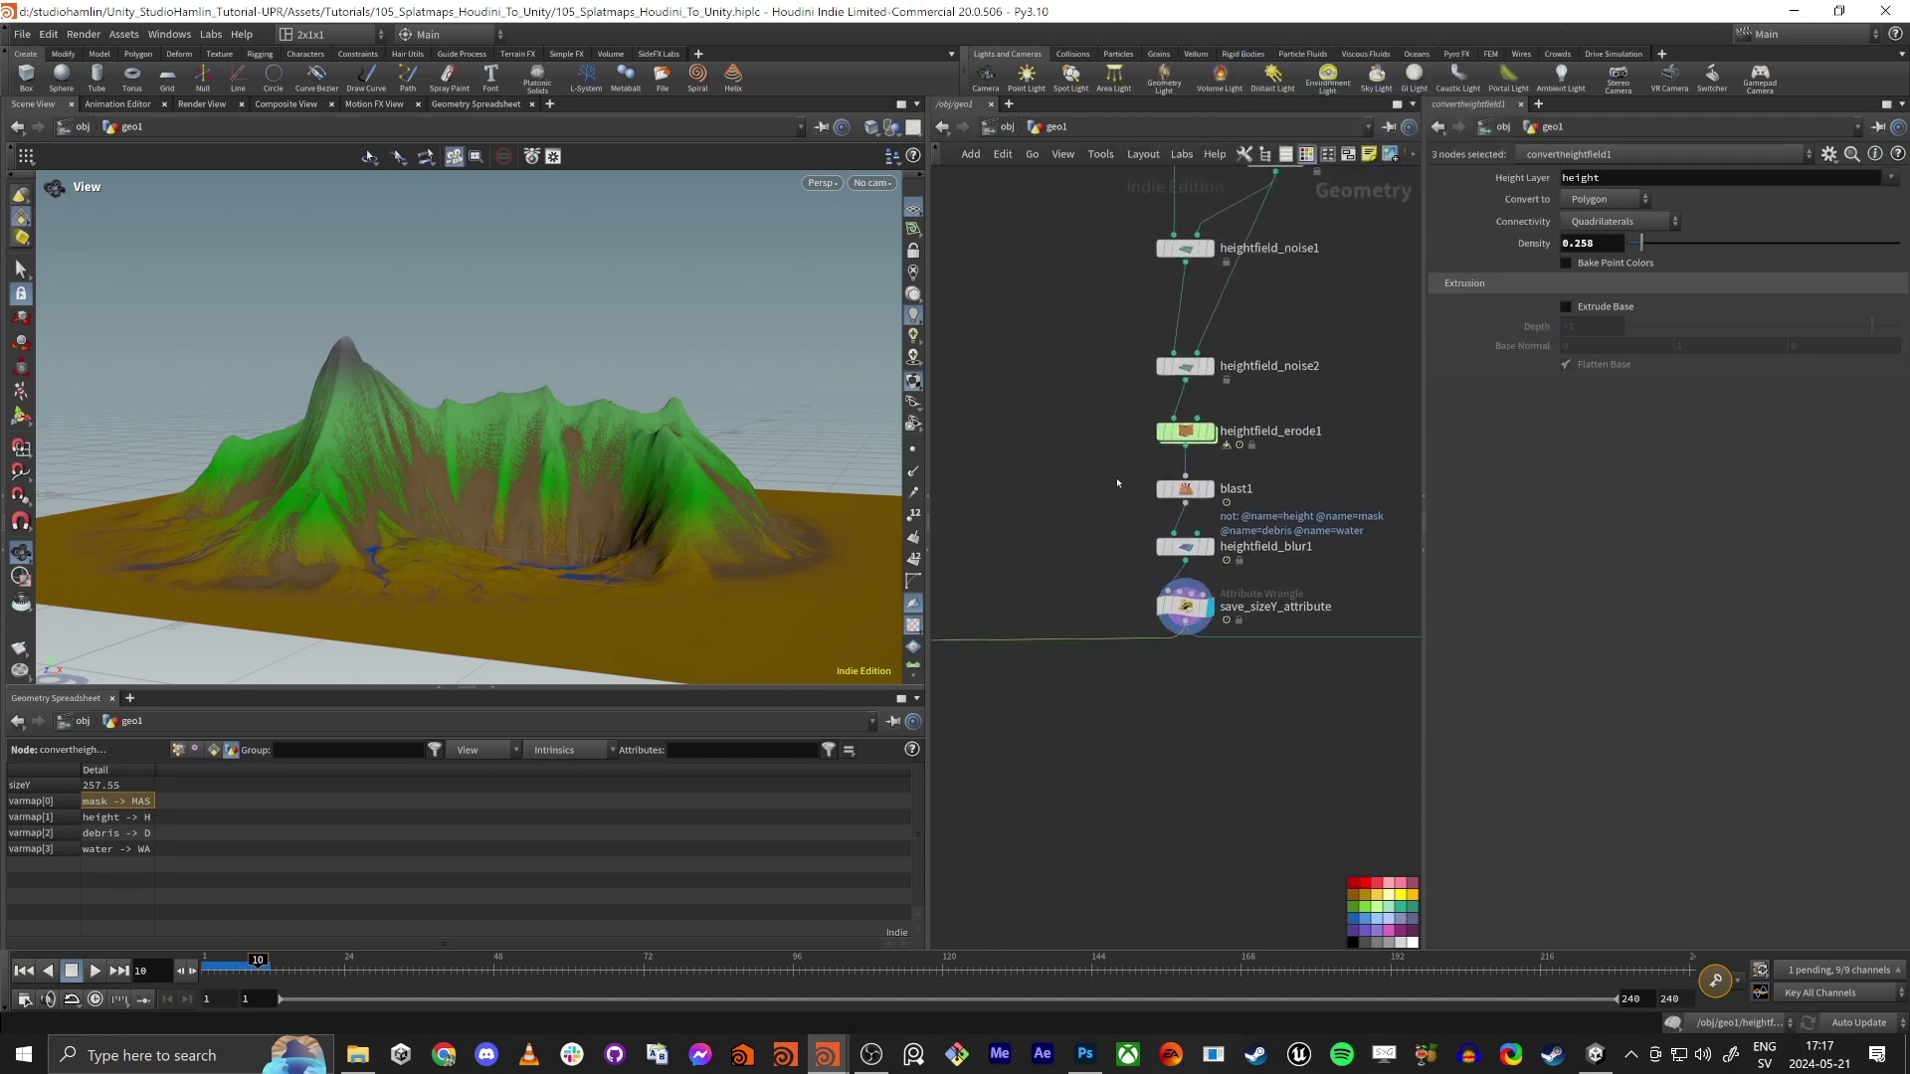
click(1316, 488)
click(1261, 487)
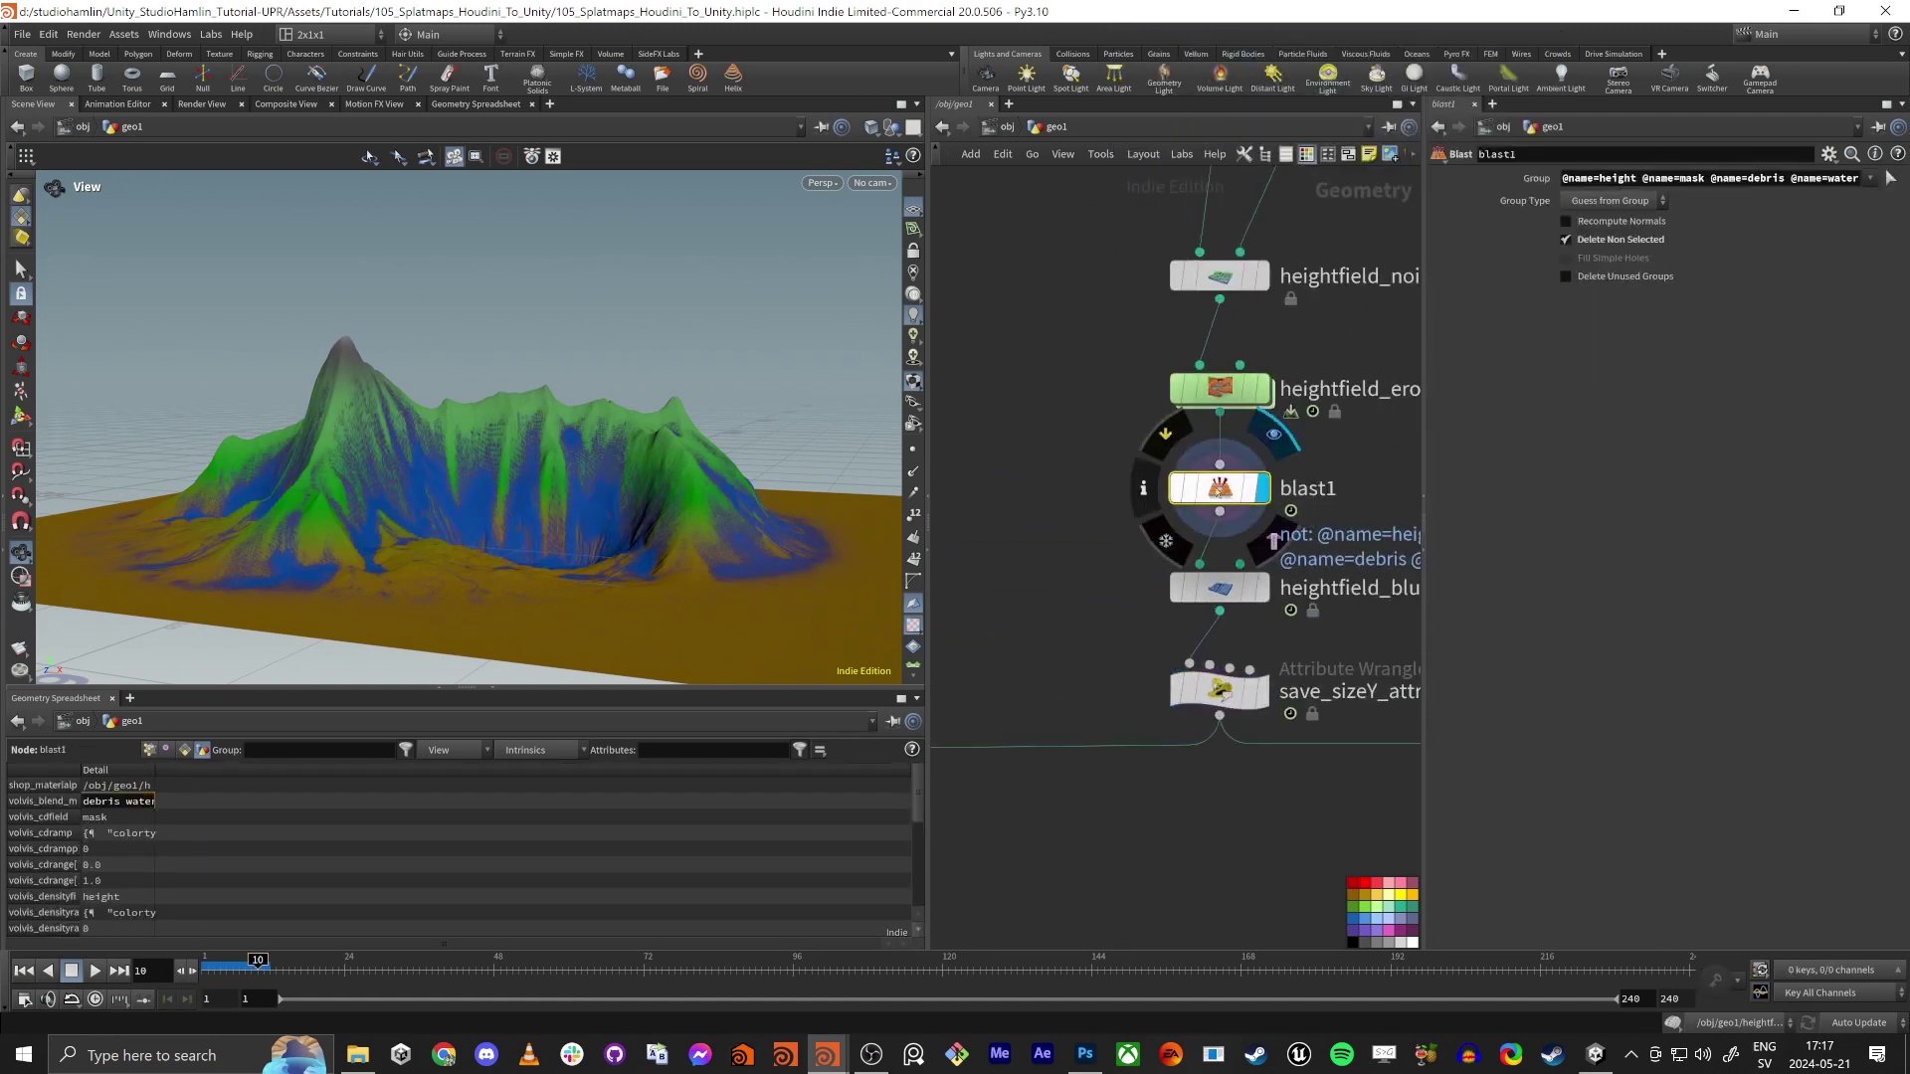
click(1704, 178)
key(shift+End)
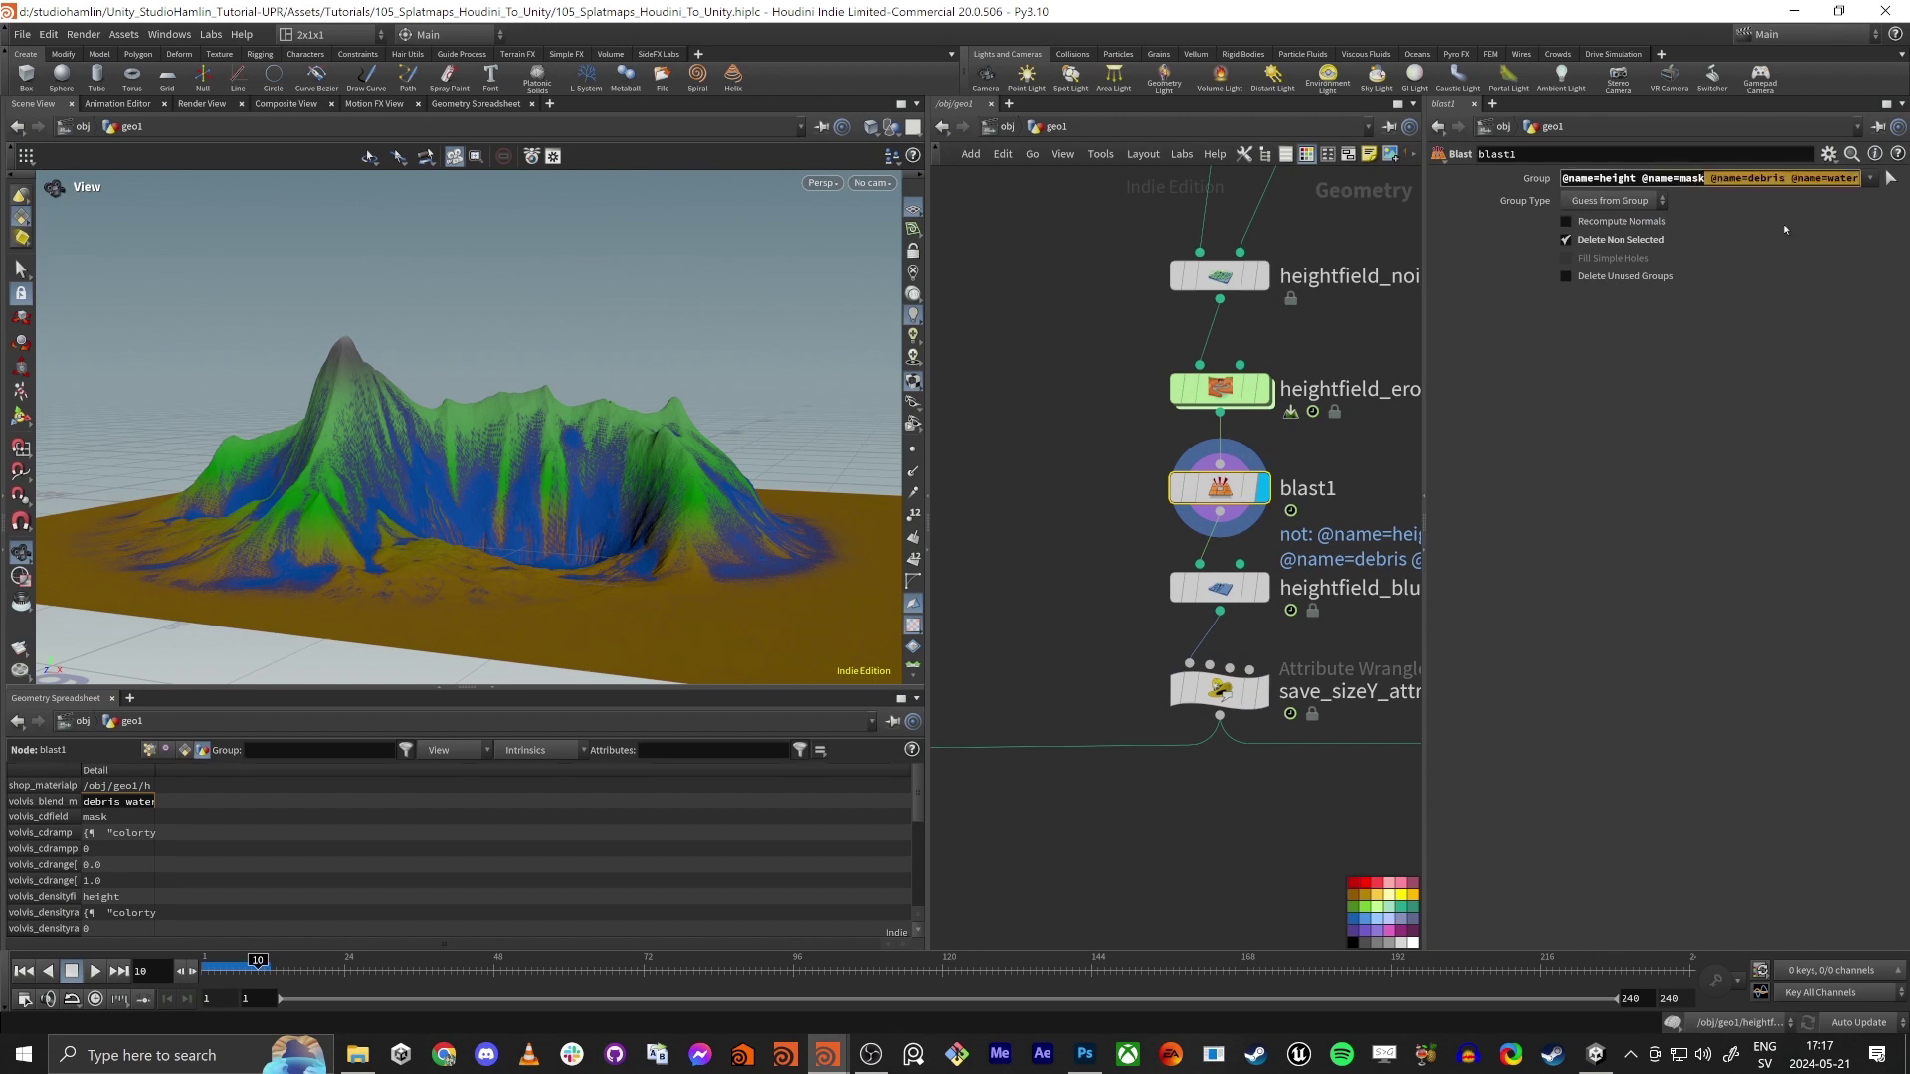
key(Delete)
key(Return)
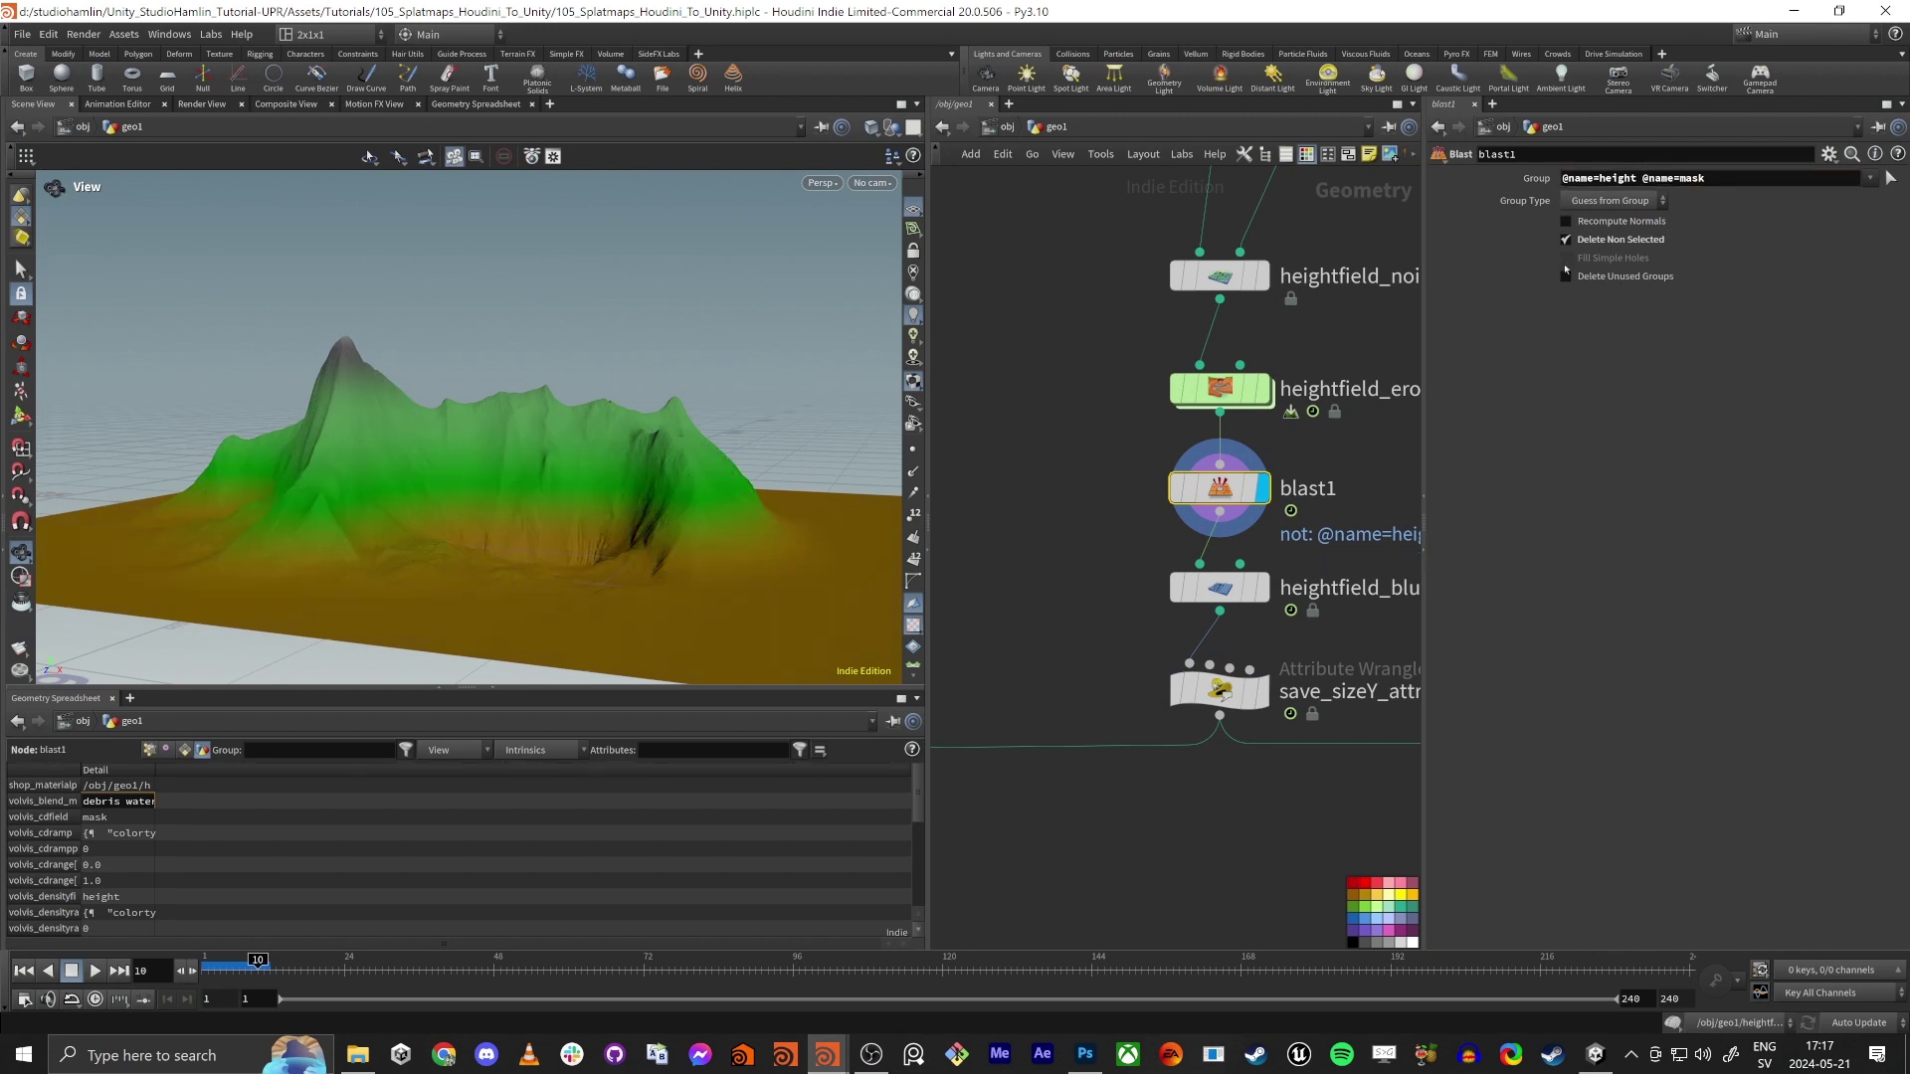
Check the save_sizeY_attribute node's info, display its result and frame the terrain in the viewport
mouse_move(1212, 506)
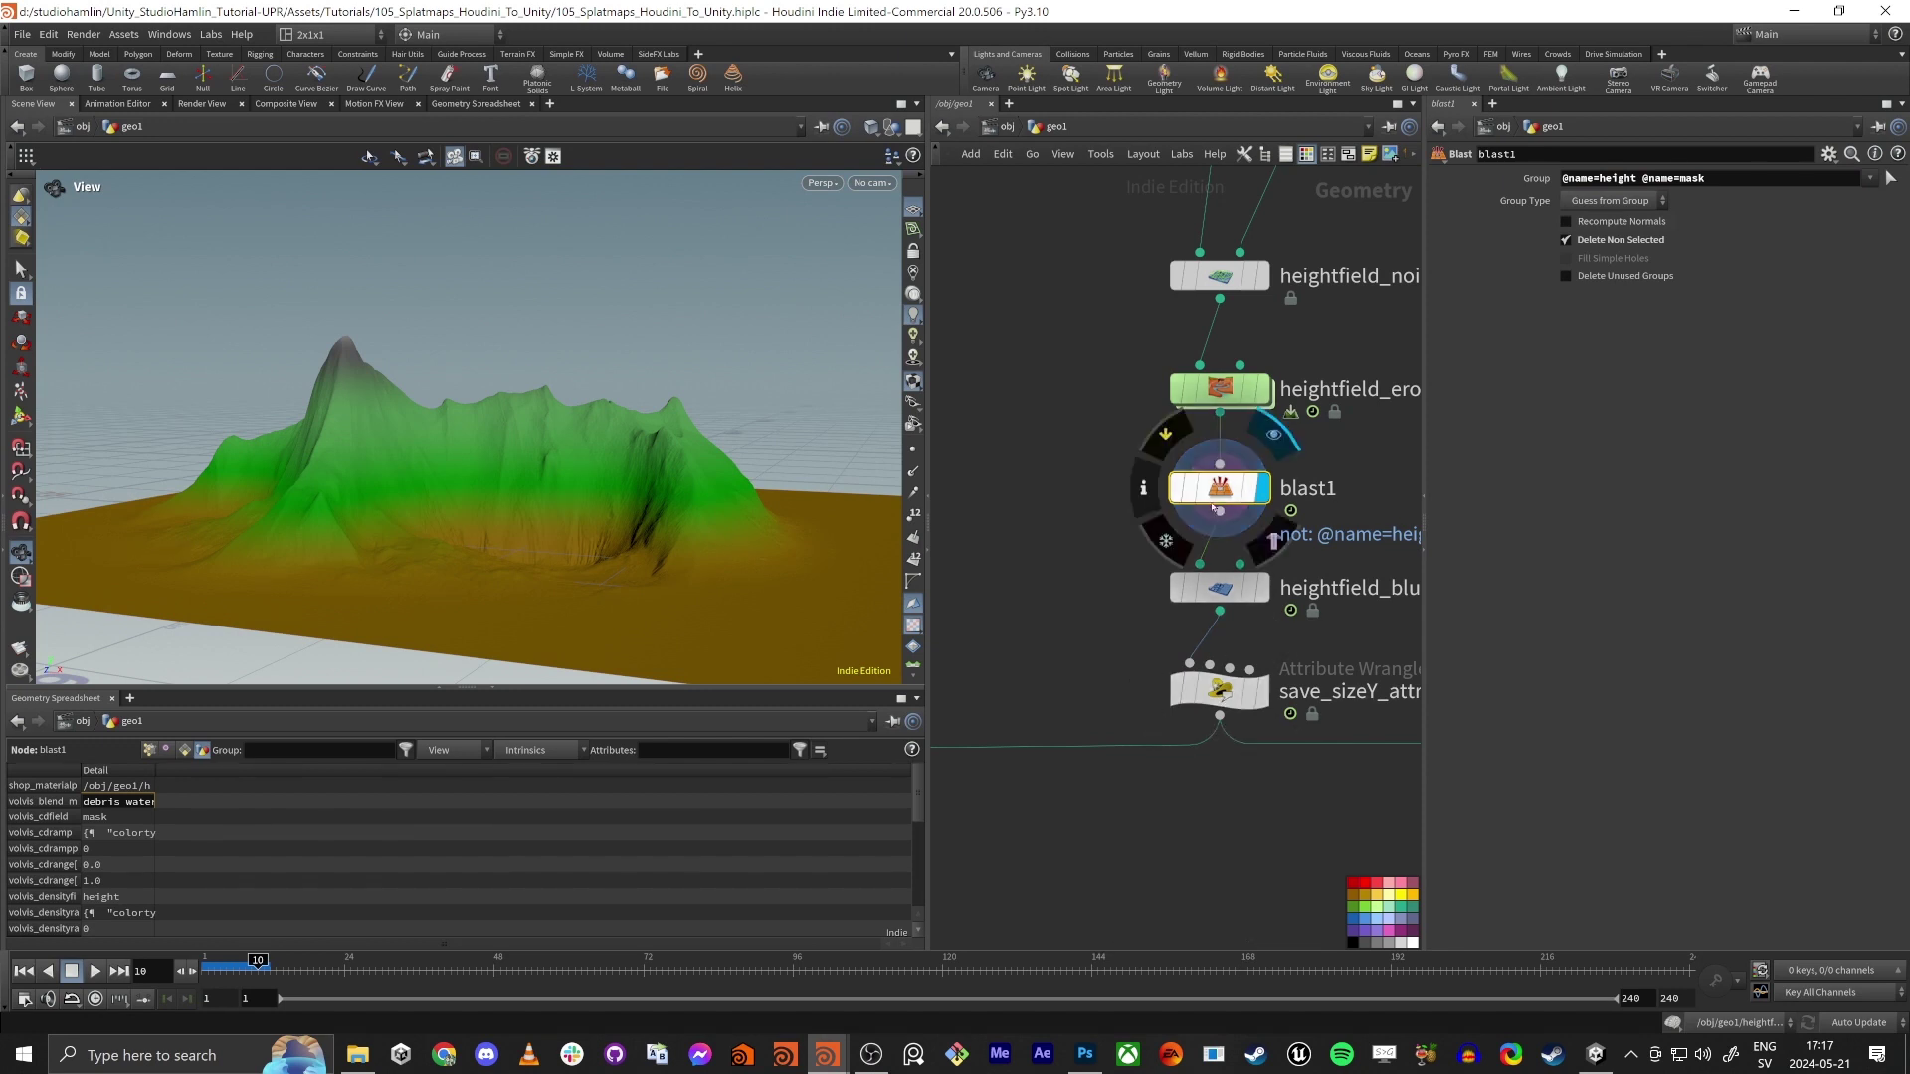
middle_click(1219, 688)
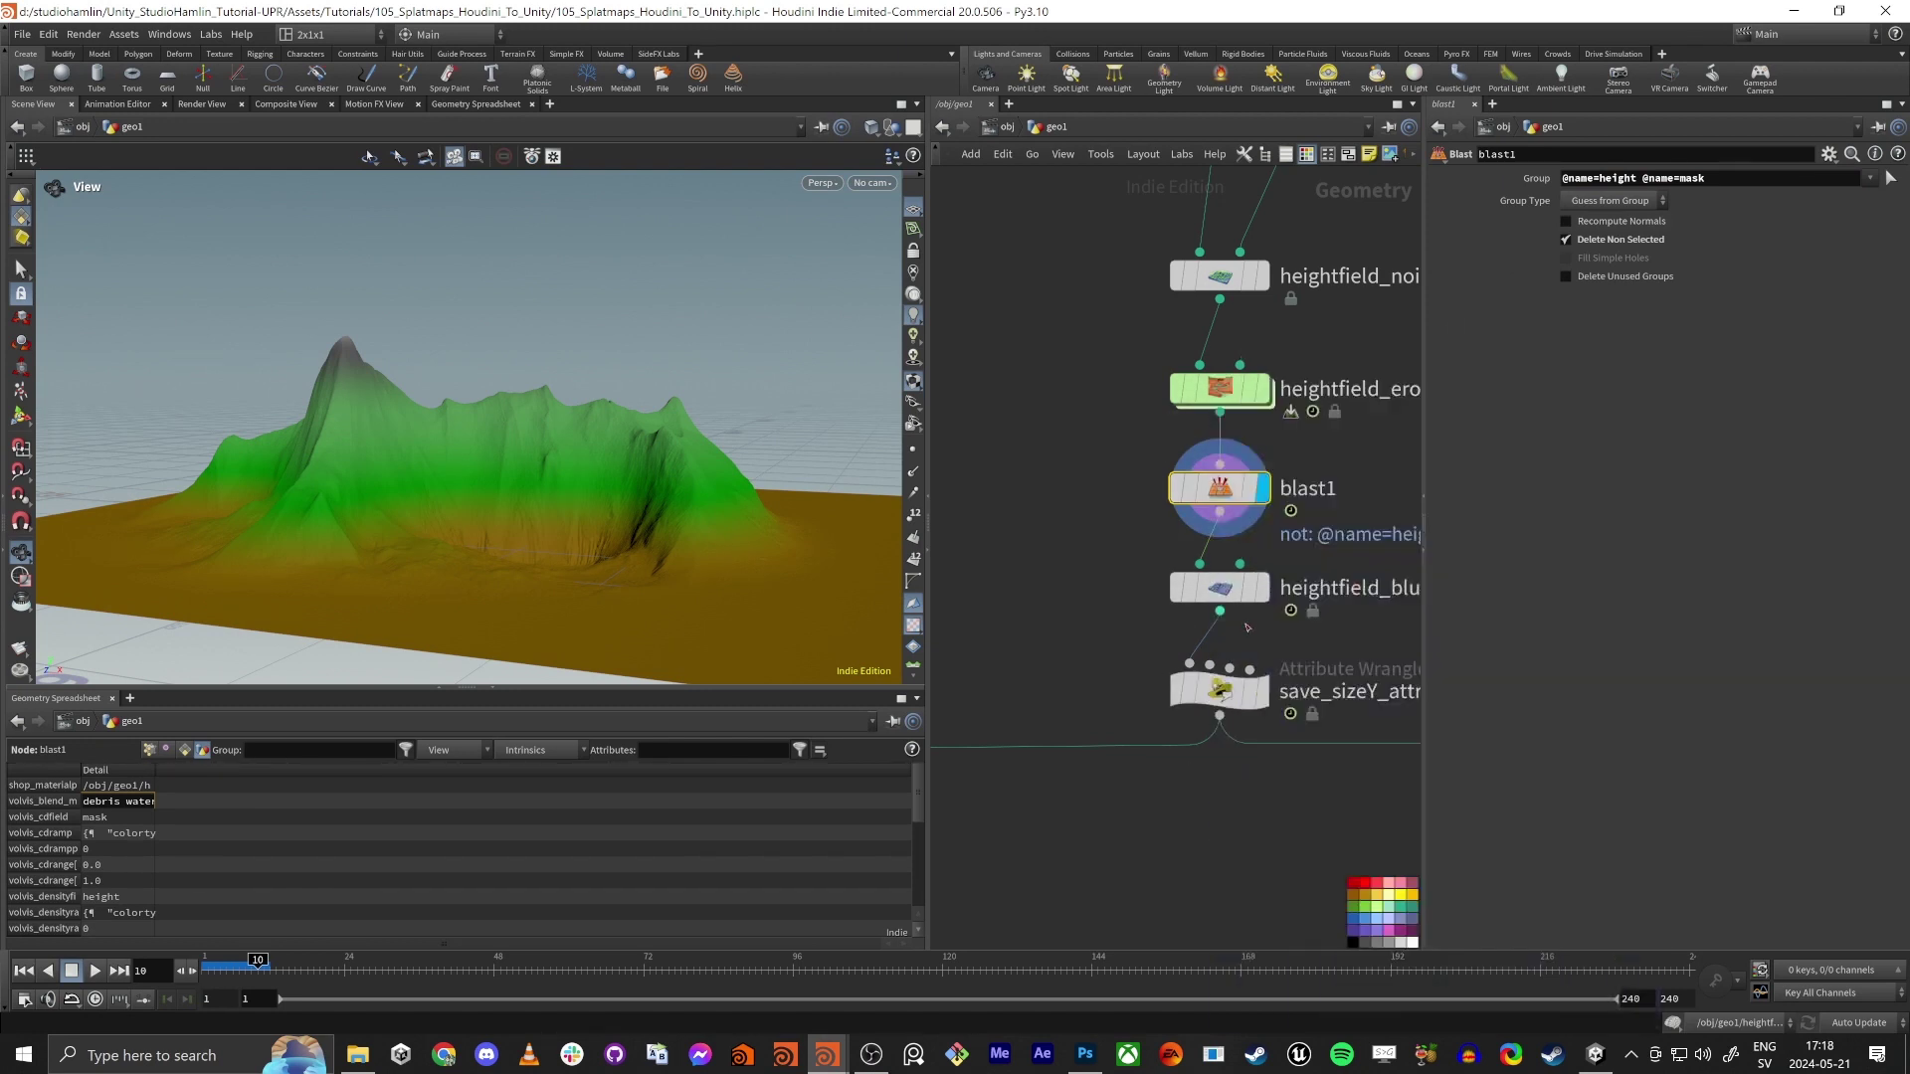
click(1219, 688)
key(space+f)
drag(456, 435, 525, 483)
scroll(520, 530, up, 5)
scroll(1169, 863, down, 4)
Add a HeightField Mask by Feature node in the empty space below save_sizeY_attribute
middle_drag(1164, 867, 1161, 529)
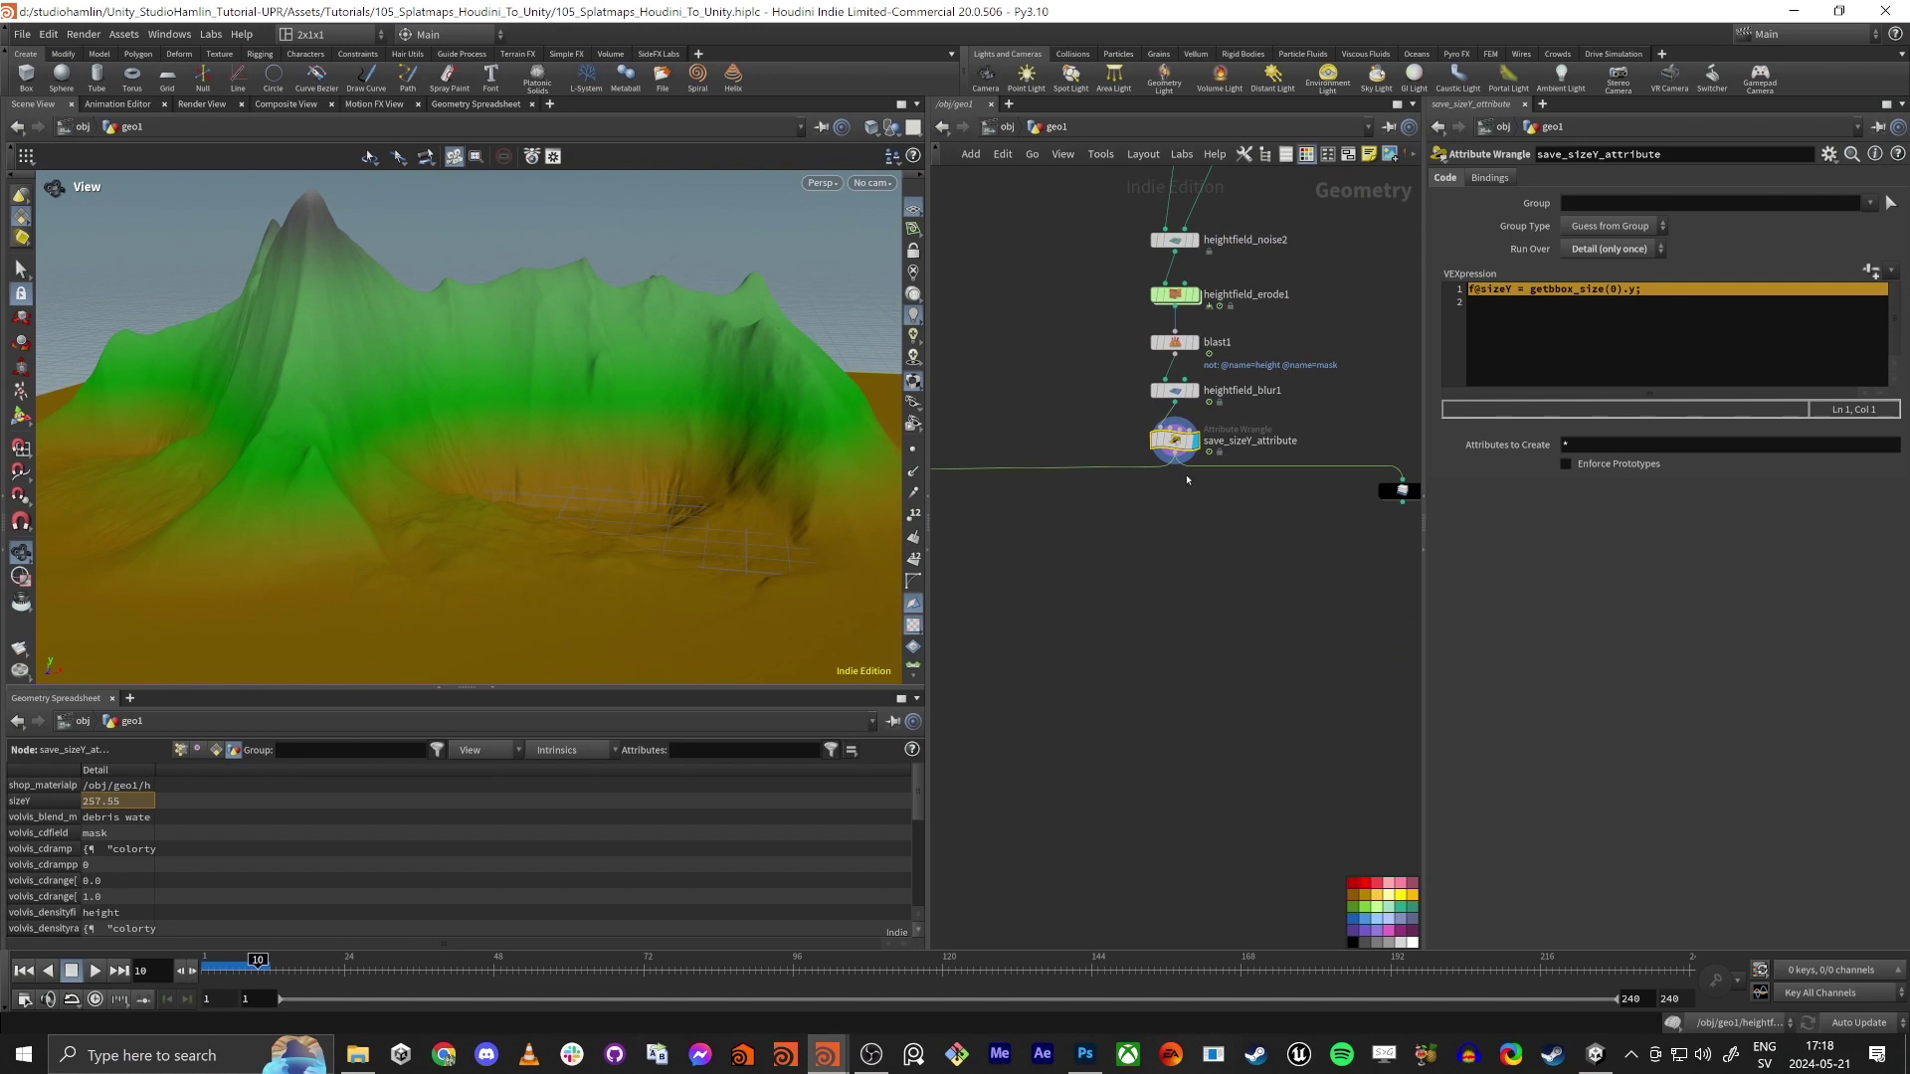
middle_drag(1155, 660, 1188, 602)
key(Tab)
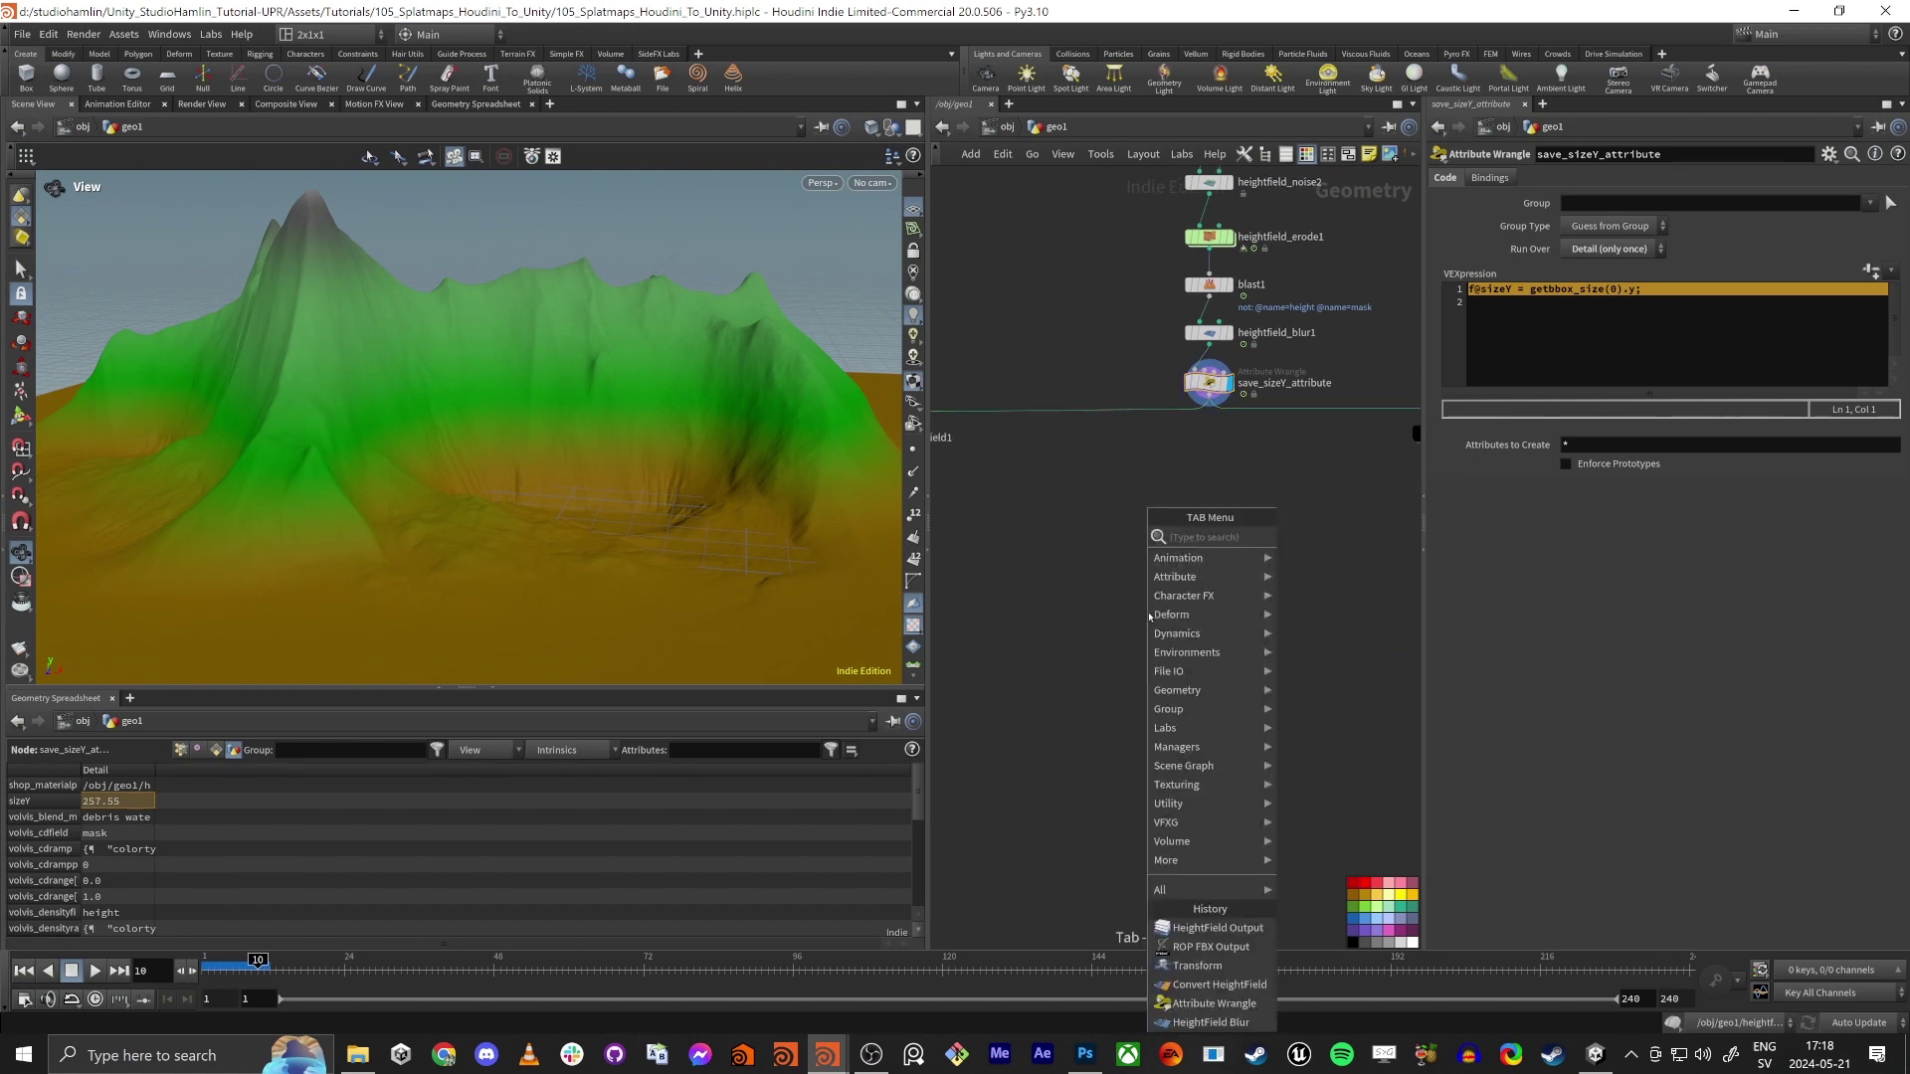
text(heigh fl)
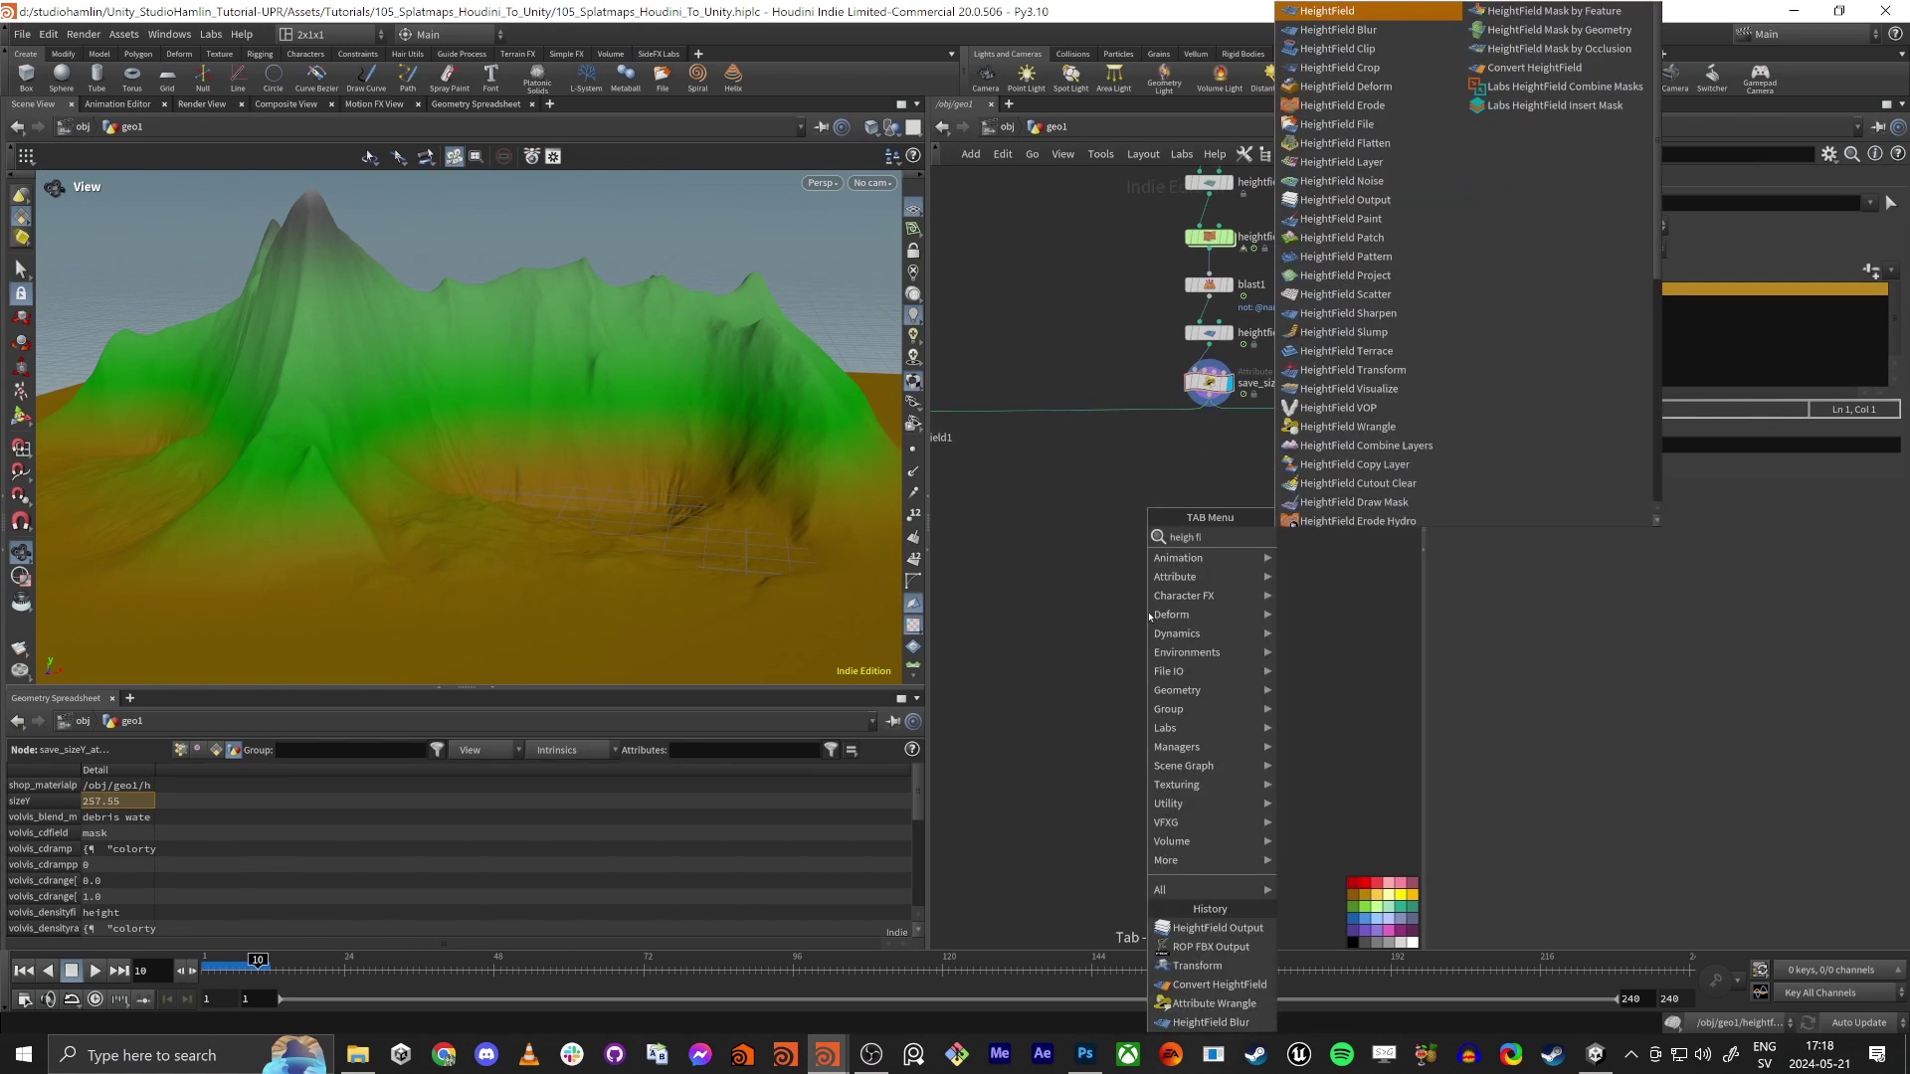
text( mask)
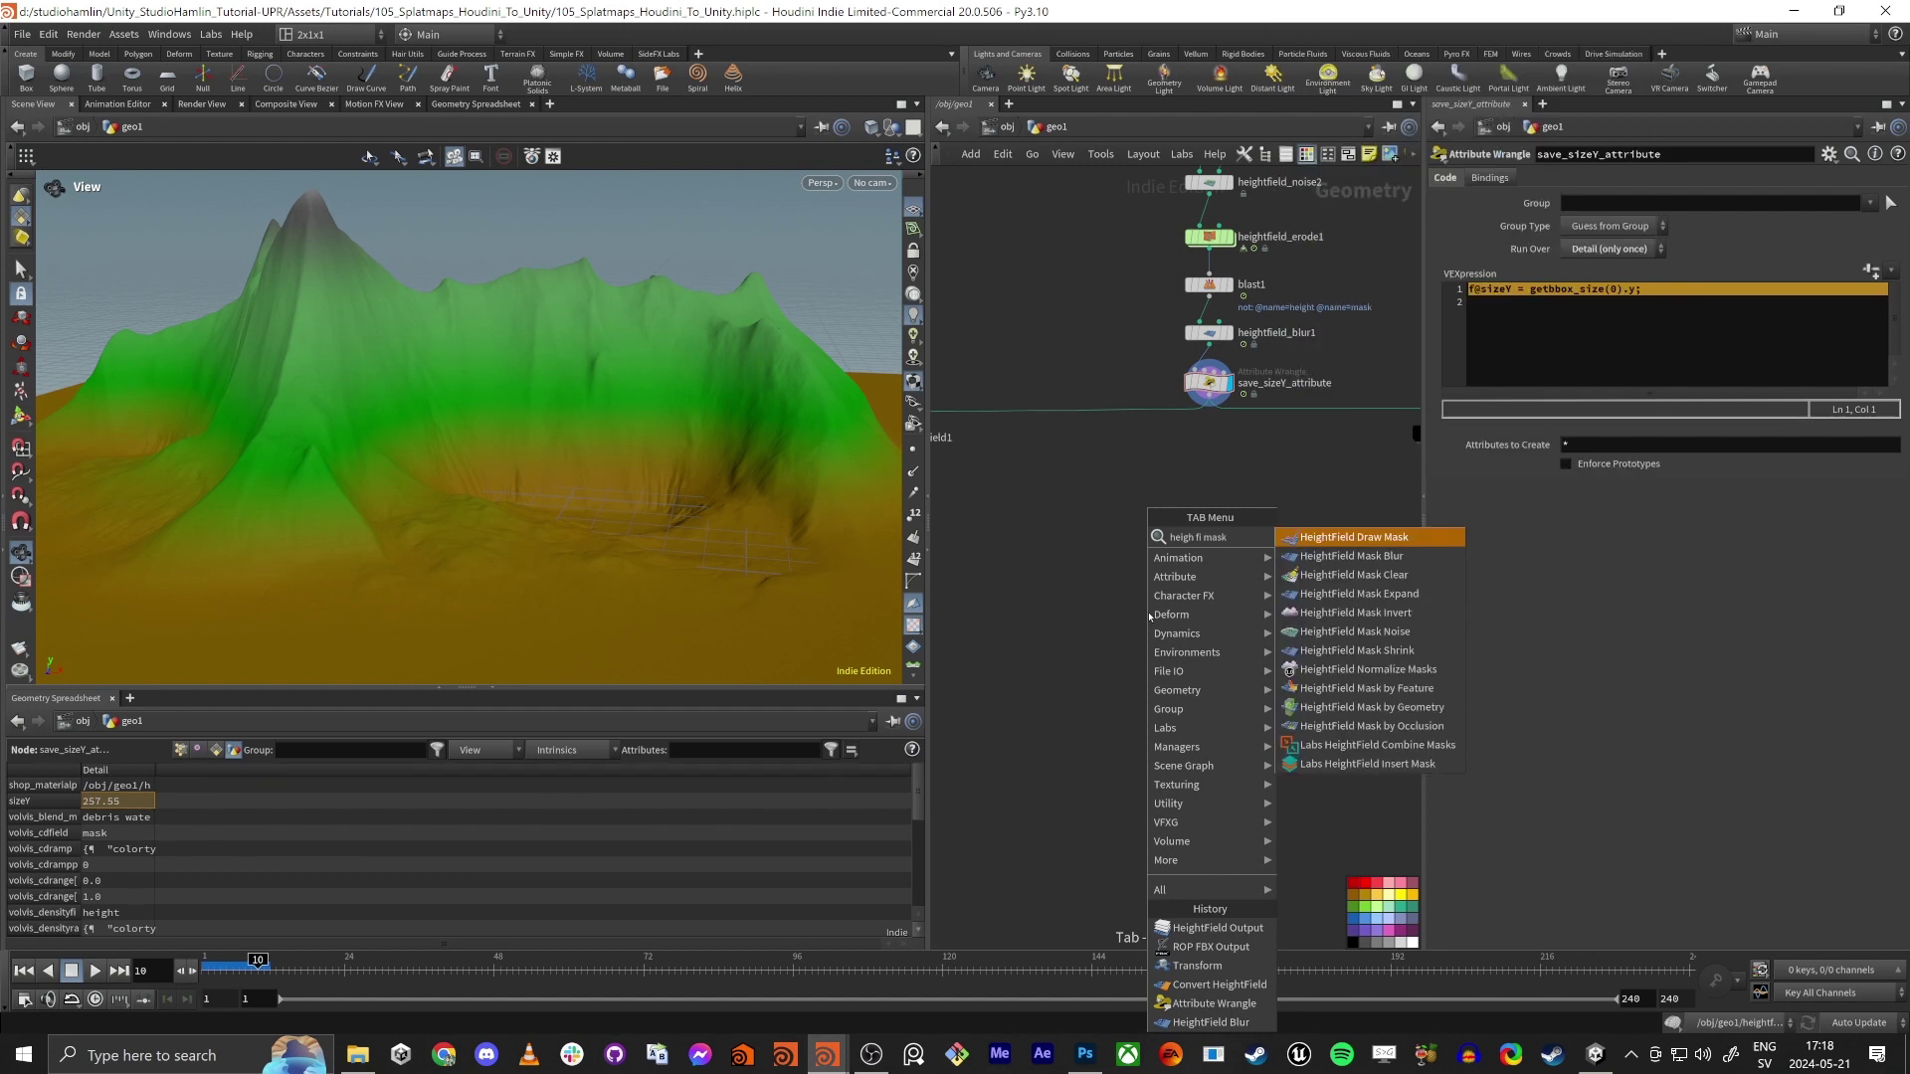
text( by f)
key(Return)
click(1149, 616)
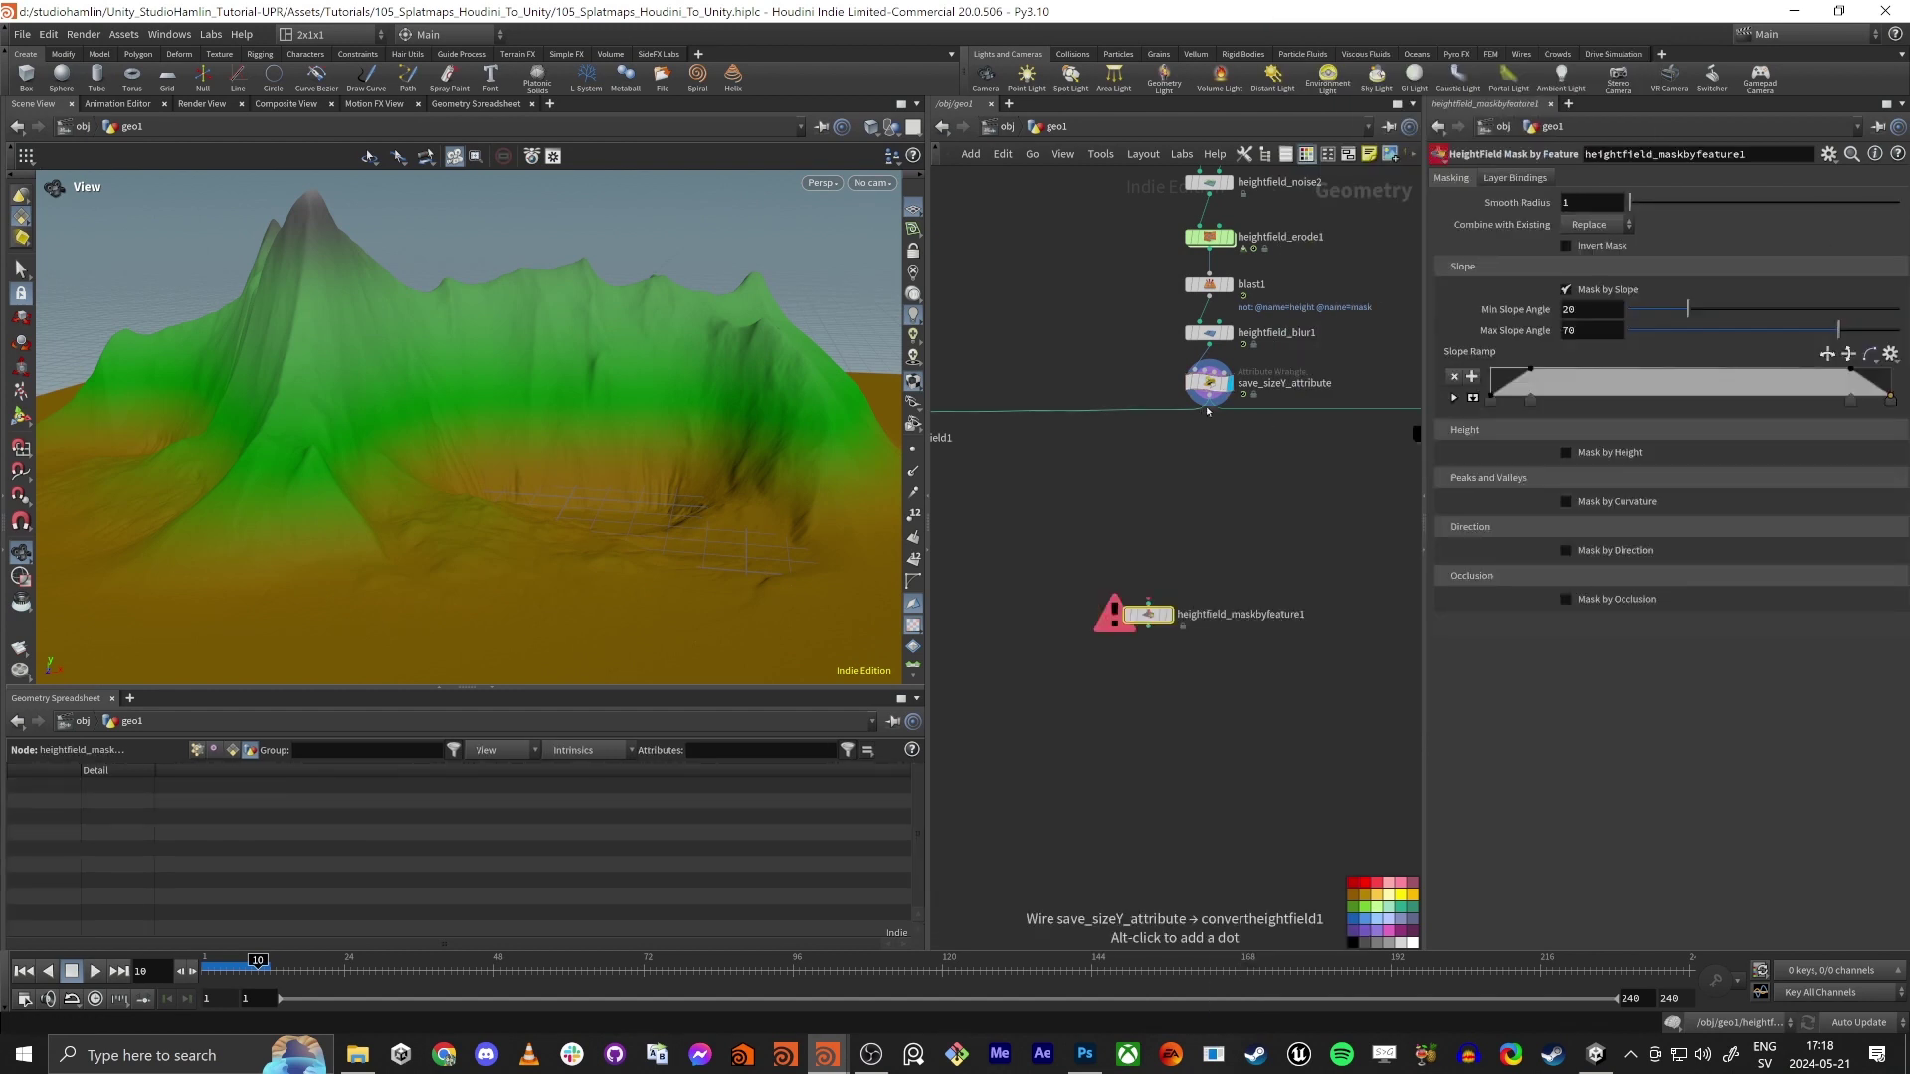
Connect save_sizeY_attribute to heightfield_maskbyfeature1, display the mask node and place it below and to the side
drag(1208, 397, 1080, 544)
click(1168, 614)
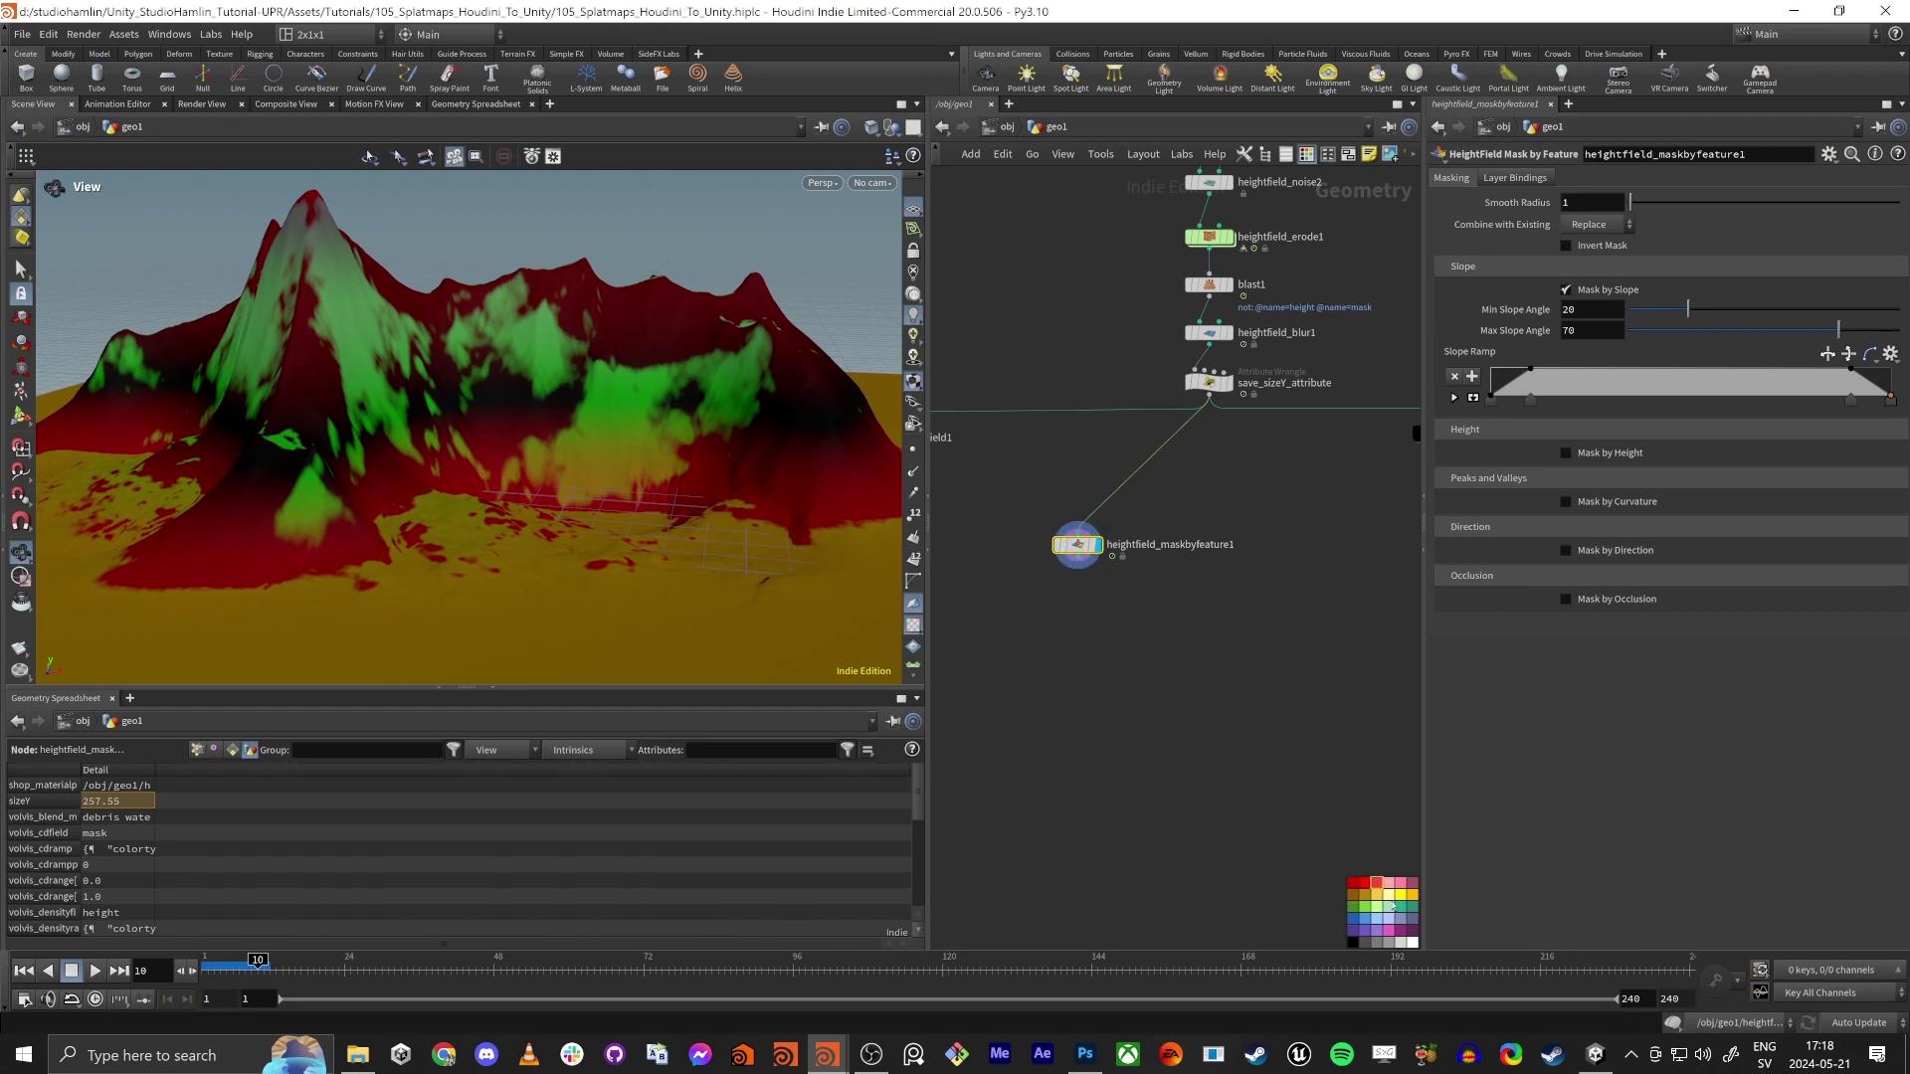
drag(1077, 544, 1033, 551)
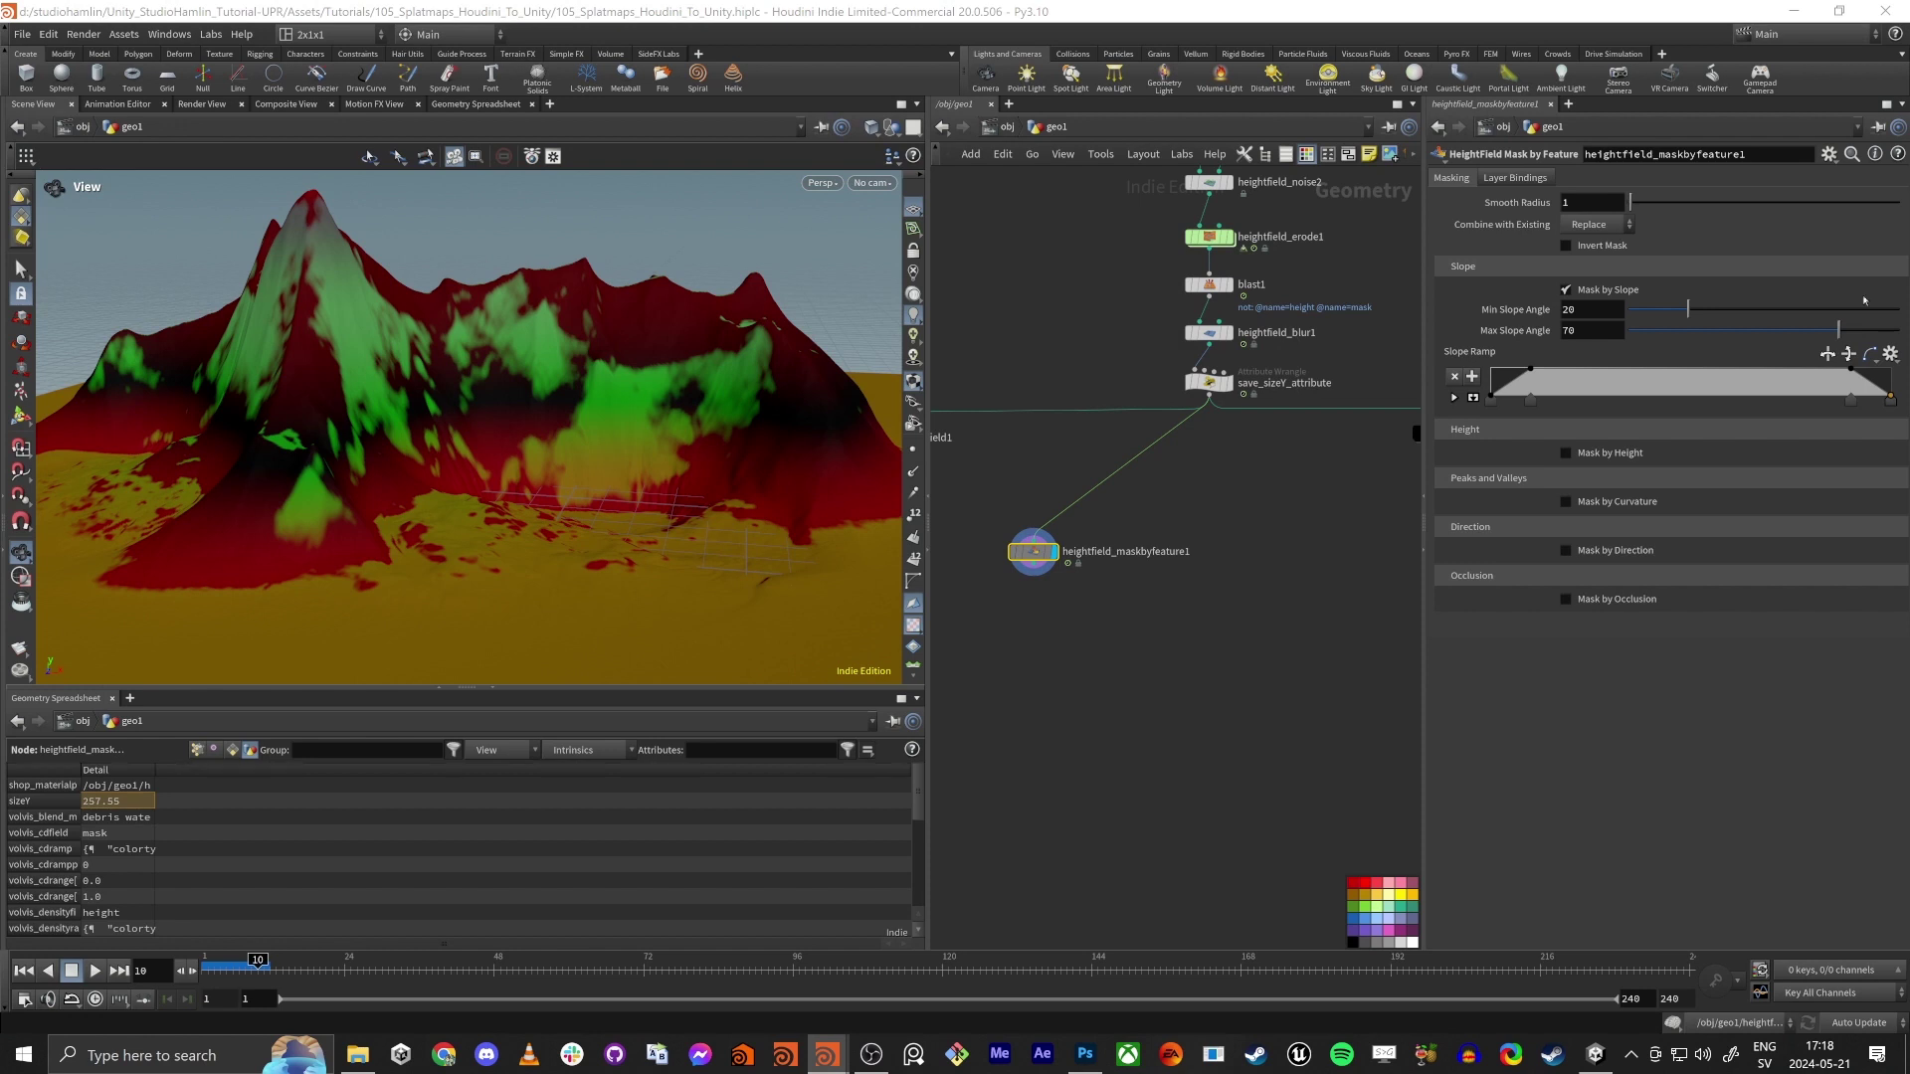
middle_drag(1245, 435, 1210, 547)
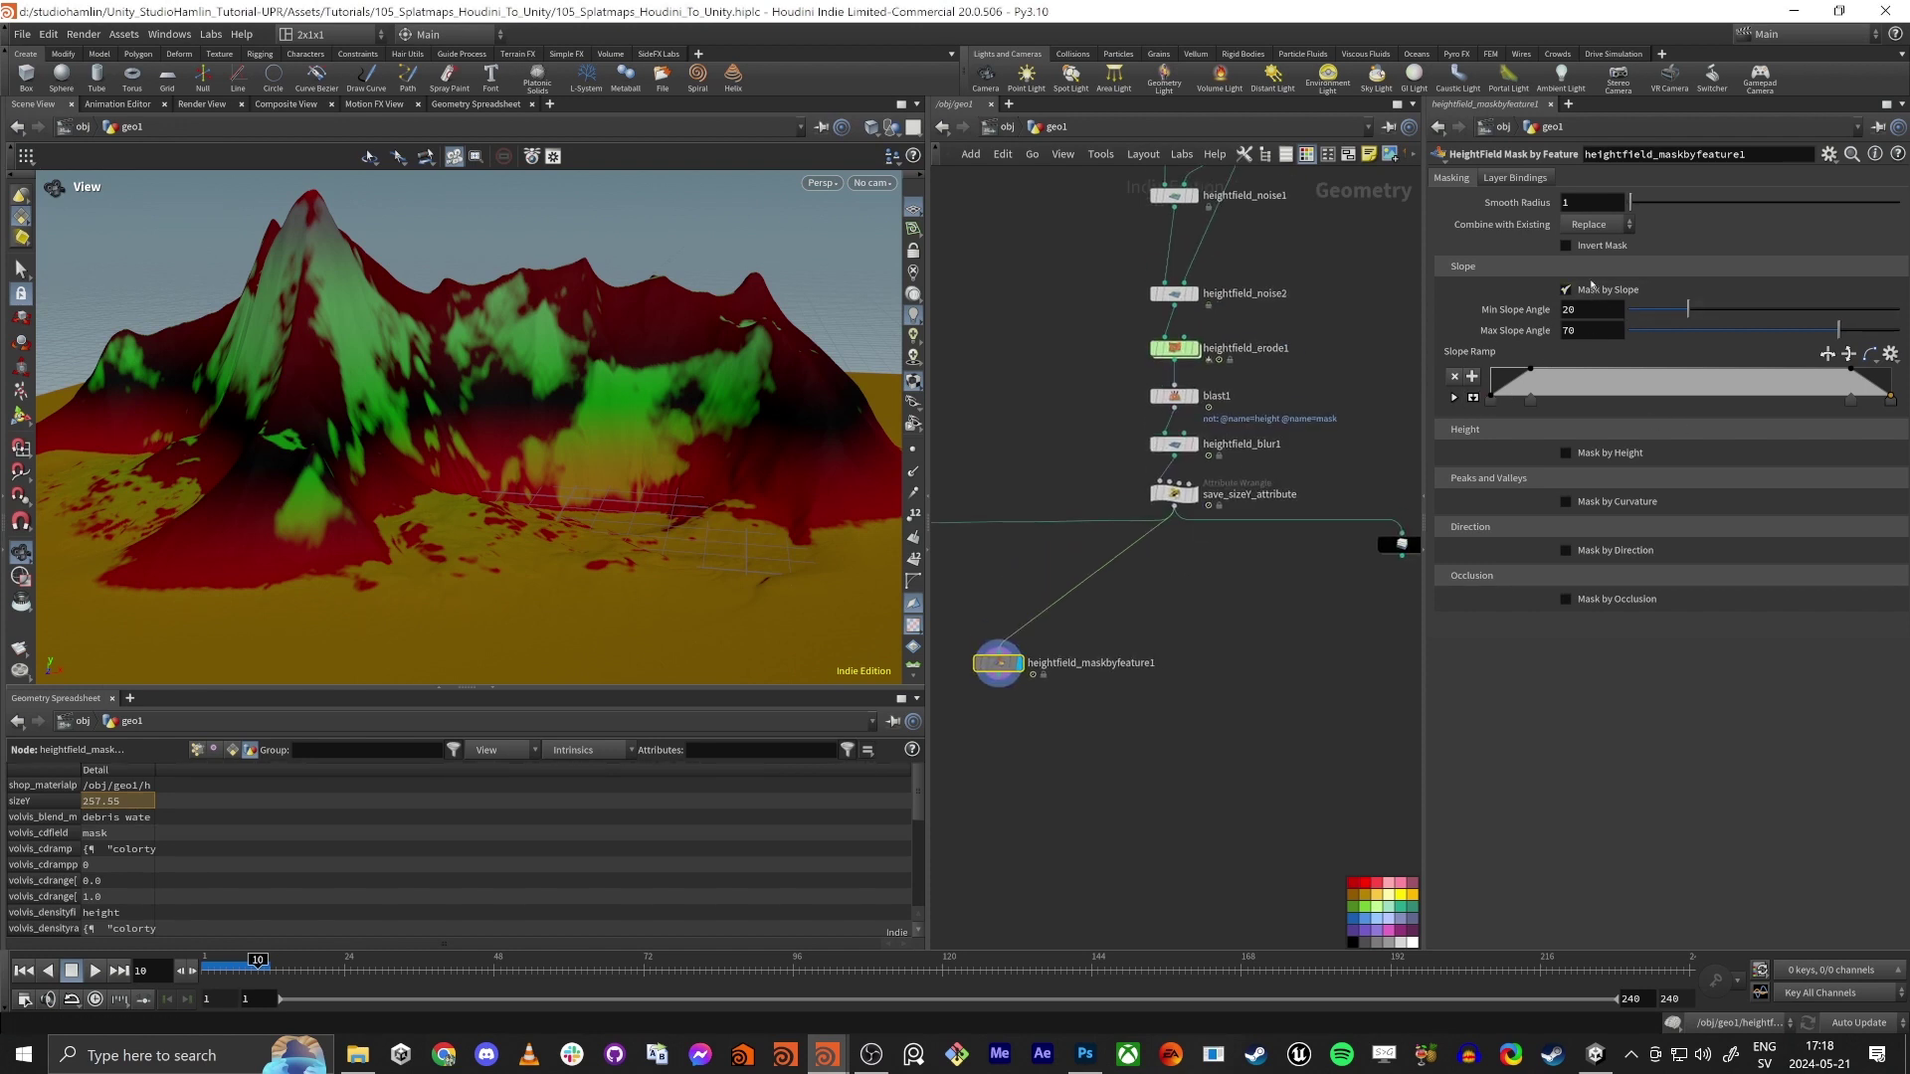
Turn off Mask by Slope, enable Mask by Height and orbit out to view the whole terrain
click(1591, 291)
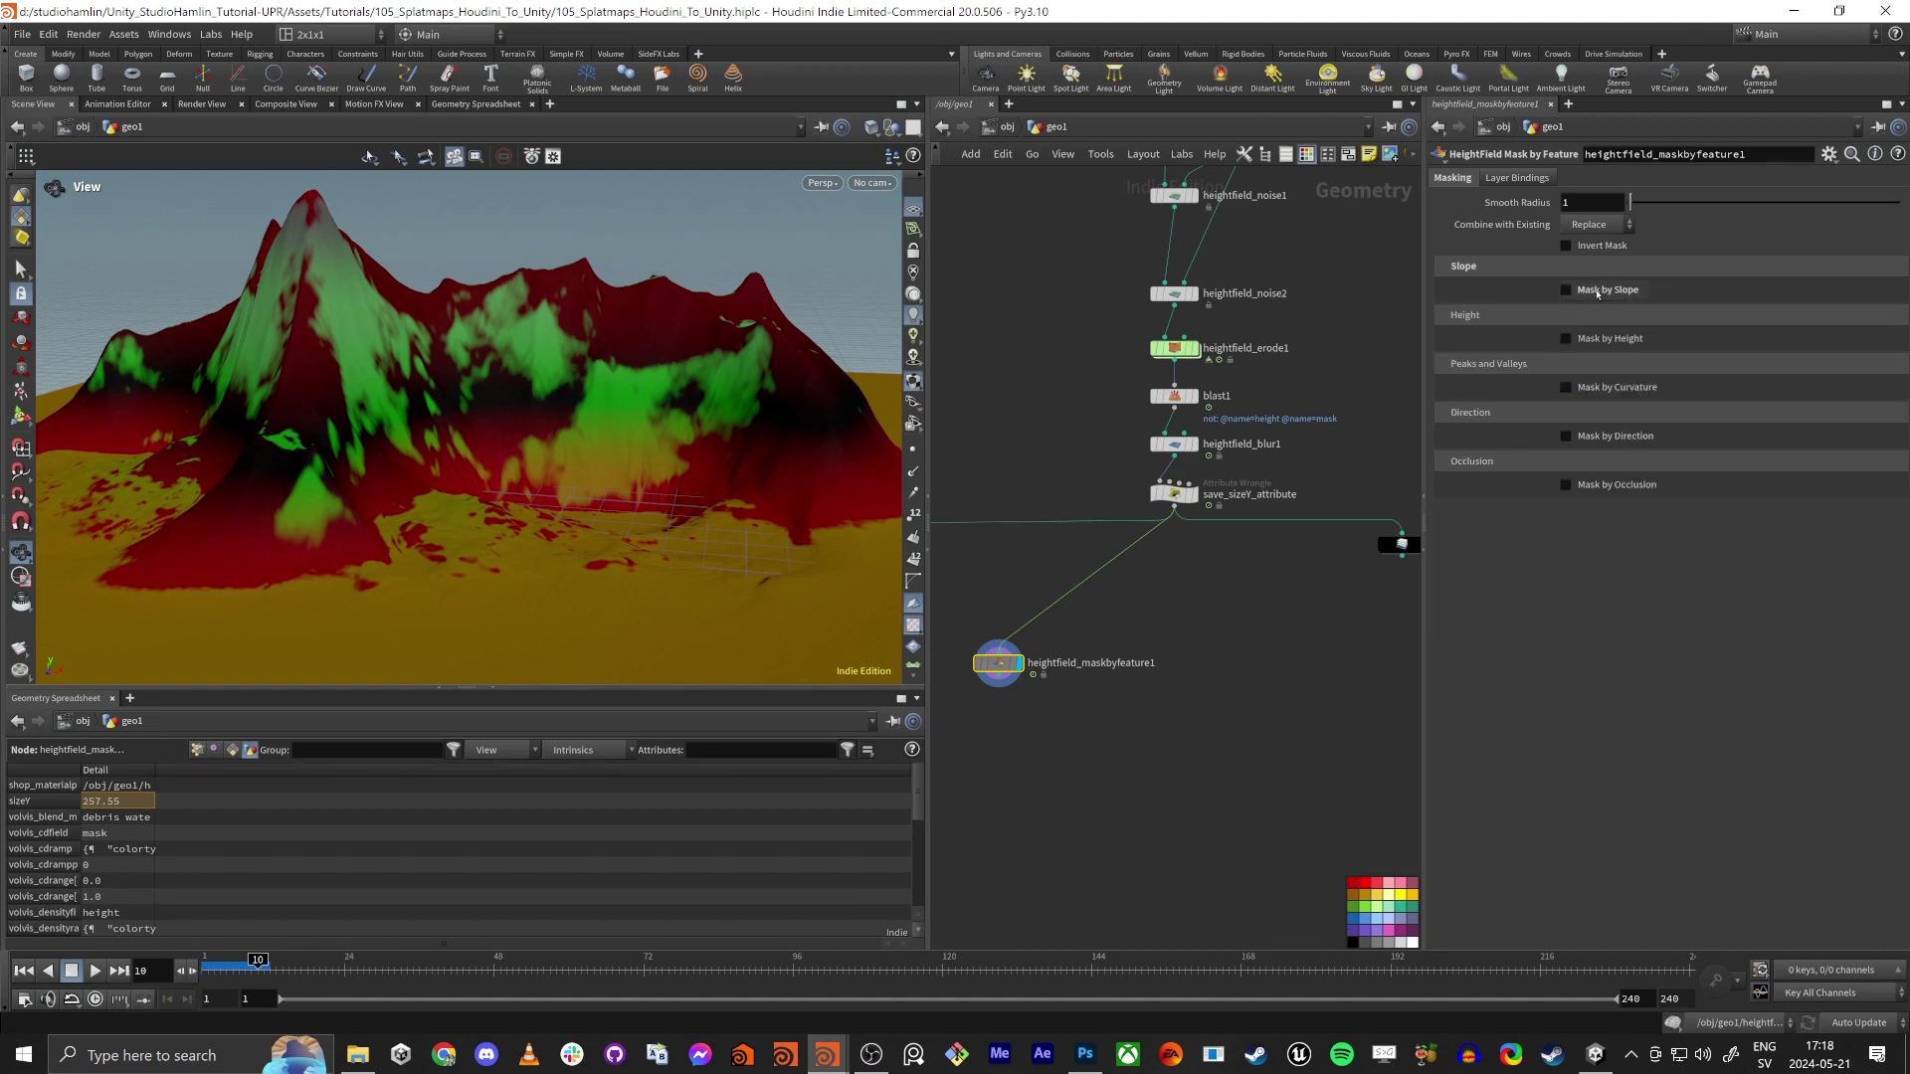
click(1588, 339)
drag(405, 435, 727, 279)
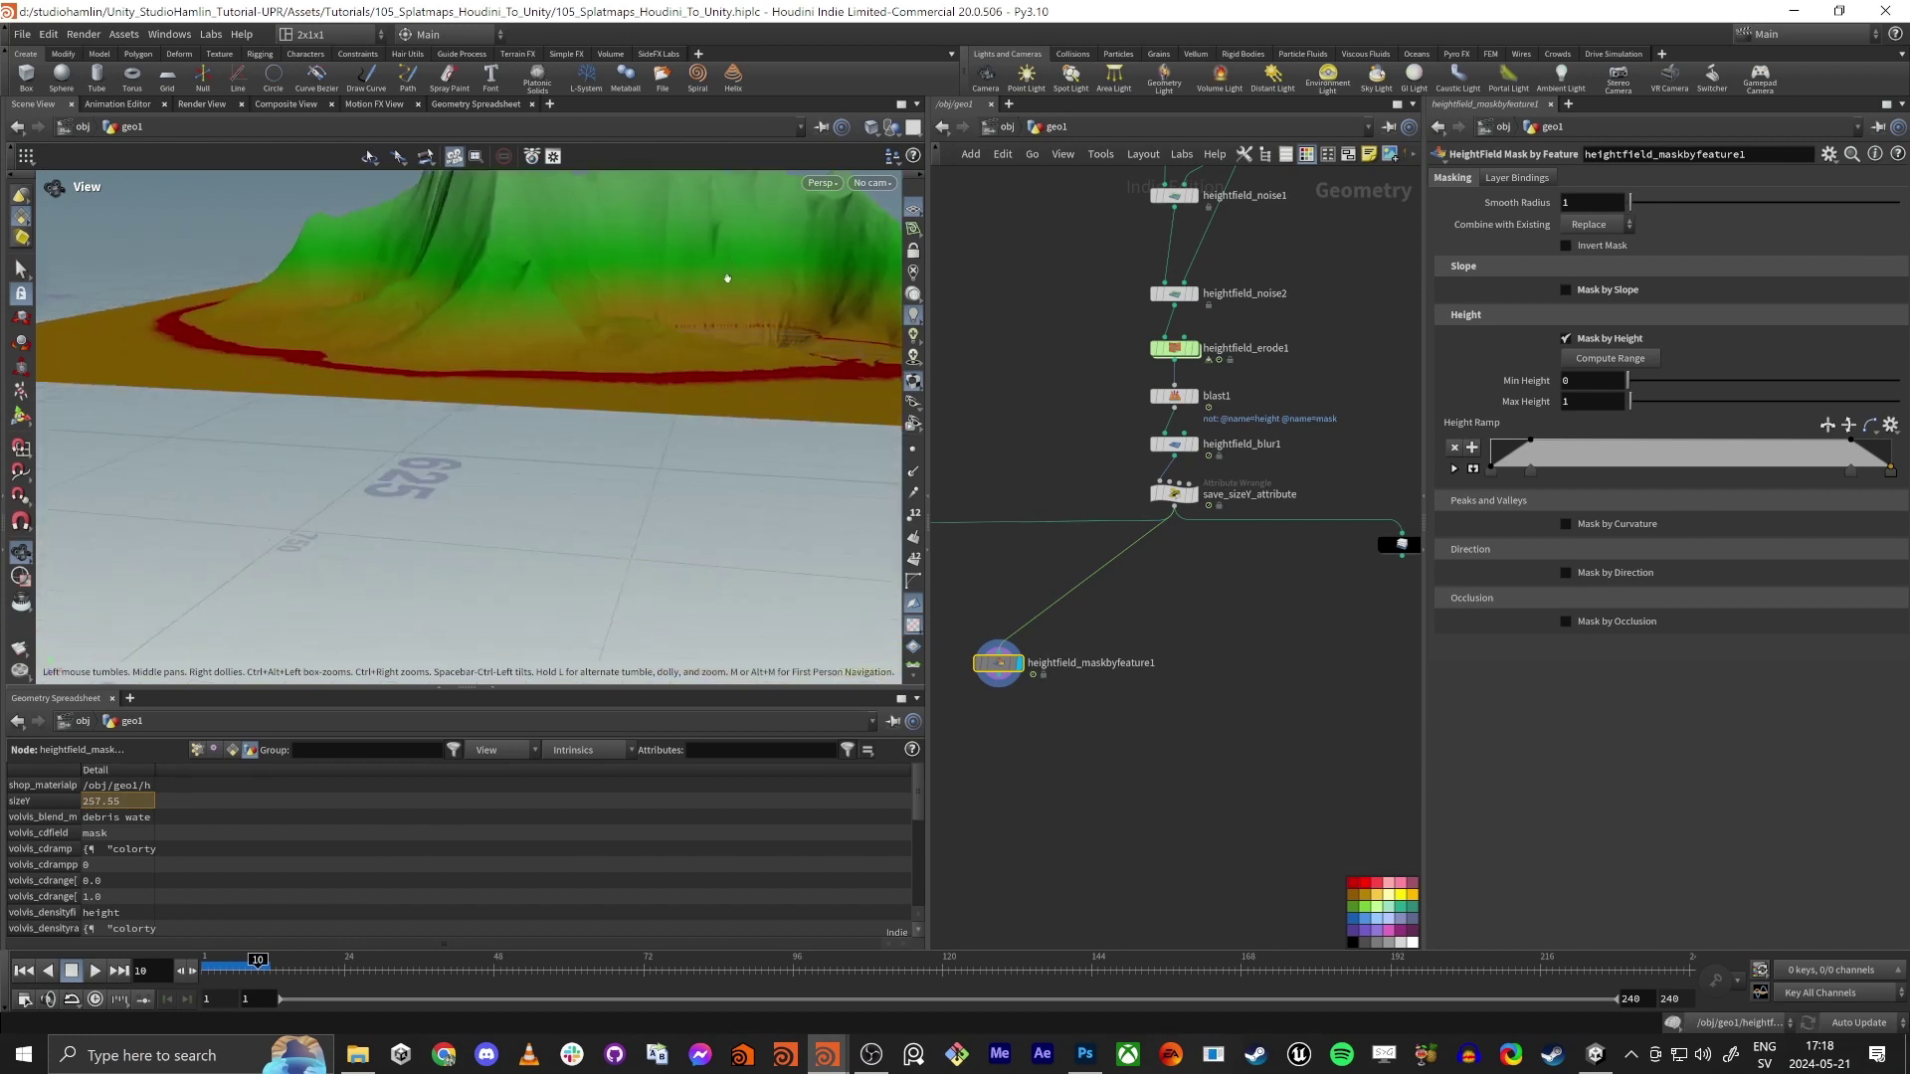
scroll(727, 278, down, 4)
middle_drag(727, 279, 593, 460)
drag(592, 460, 553, 427)
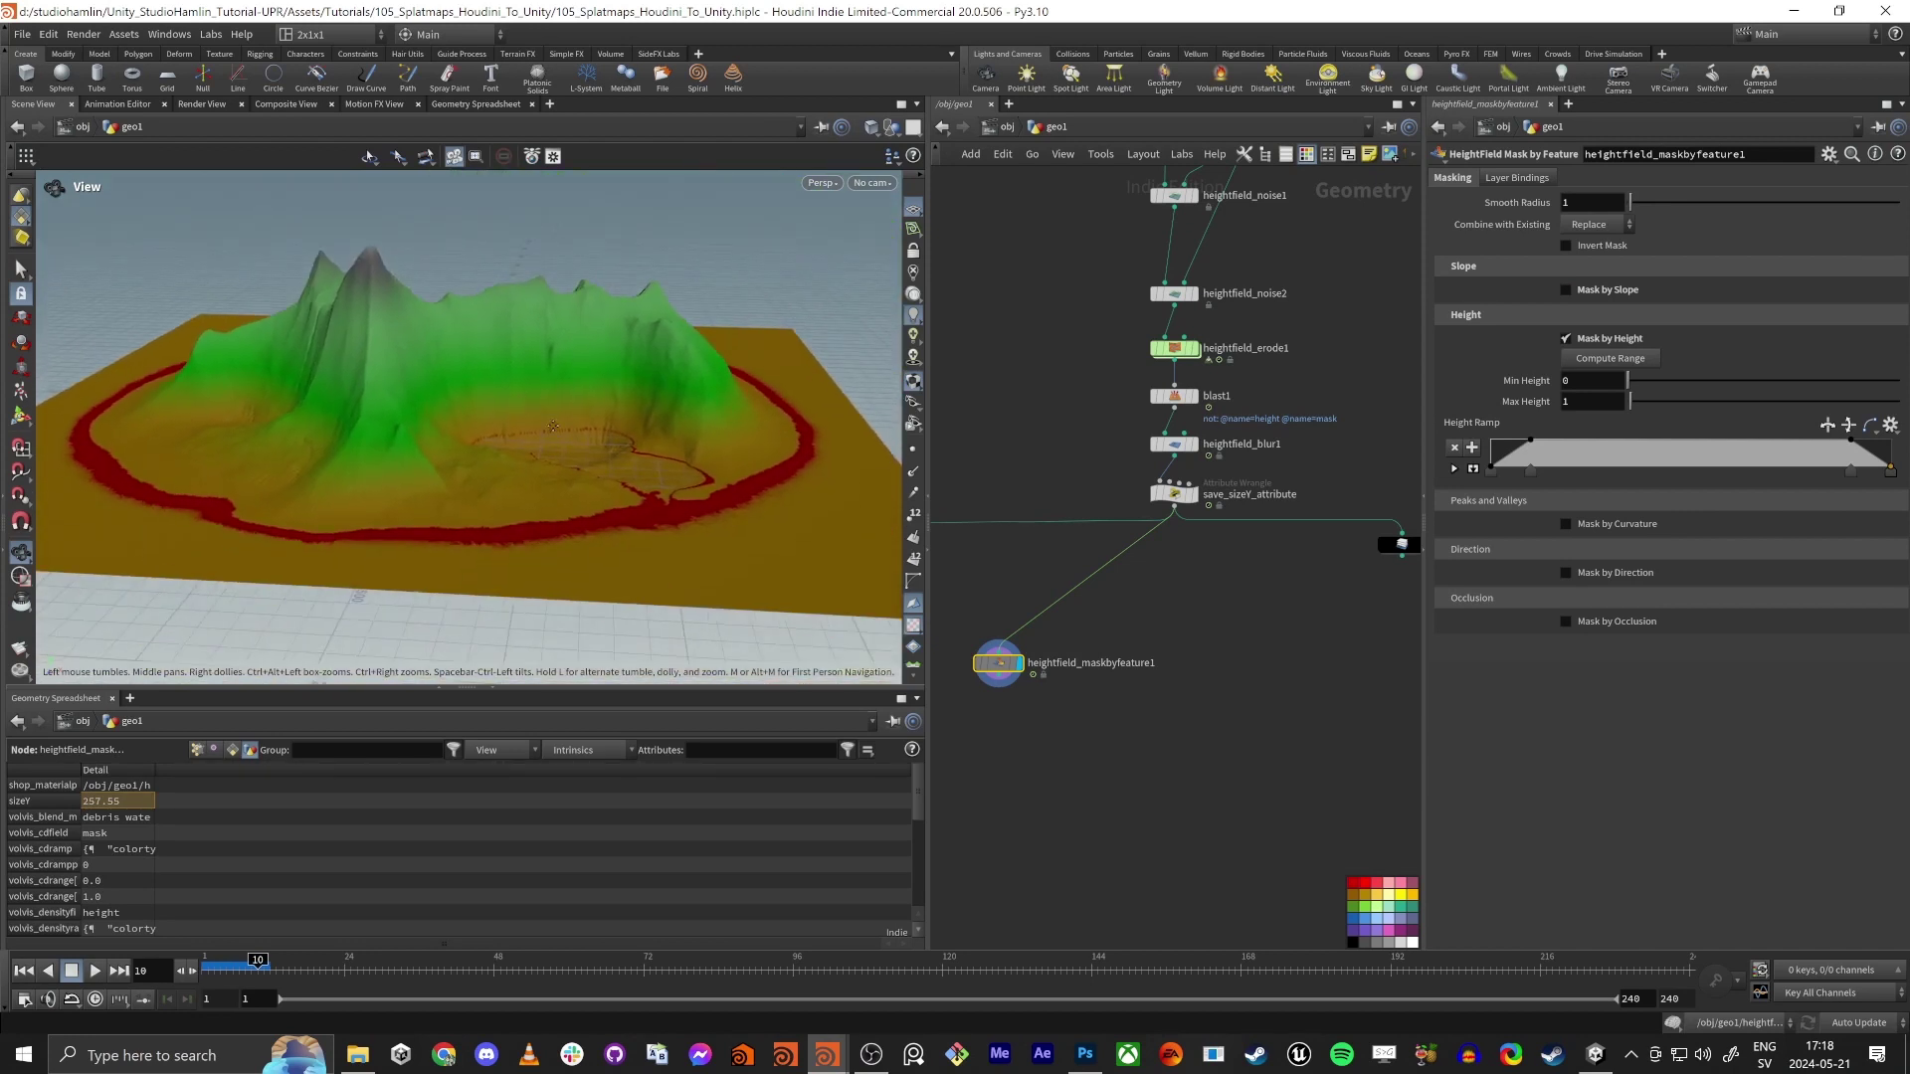
middle_drag(553, 426, 553, 382)
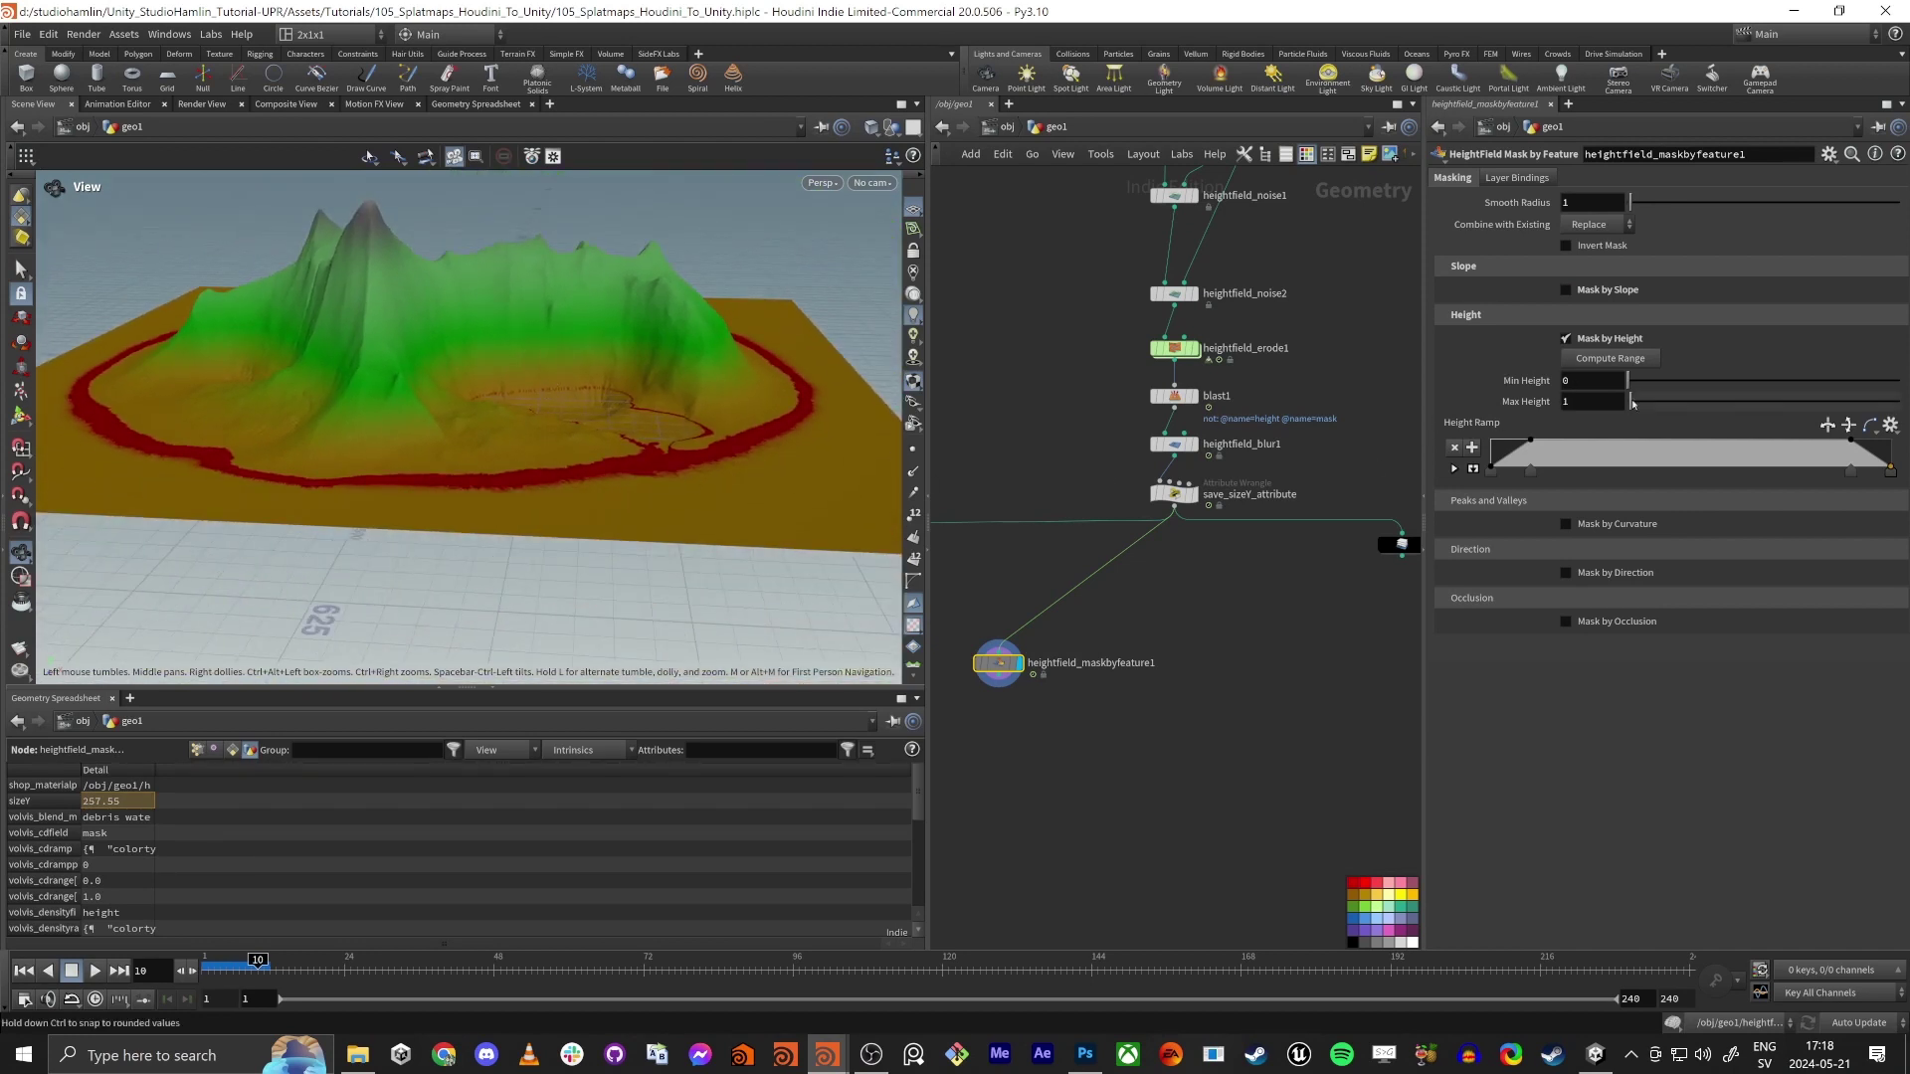
Try different height limits for the mask, and compute its height range from the terrain
drag(1630, 400, 1685, 398)
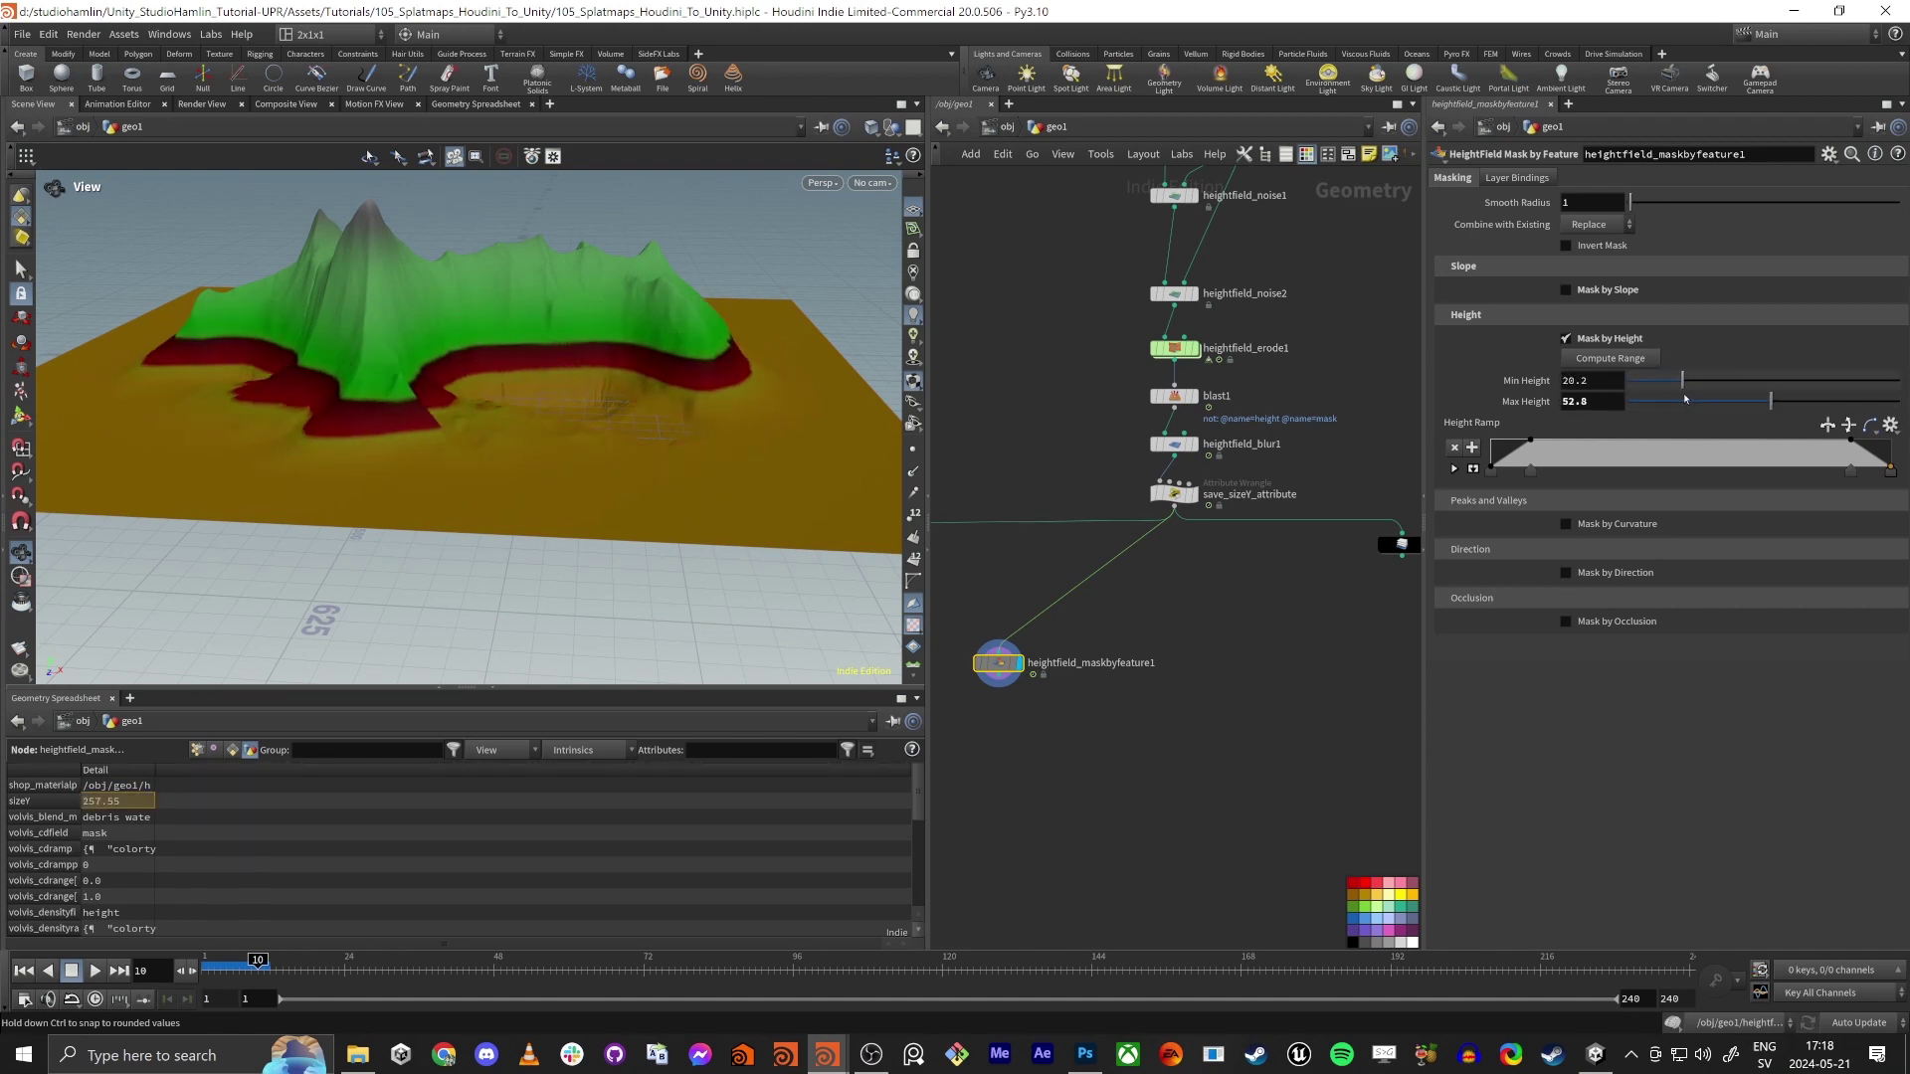
click(1608, 360)
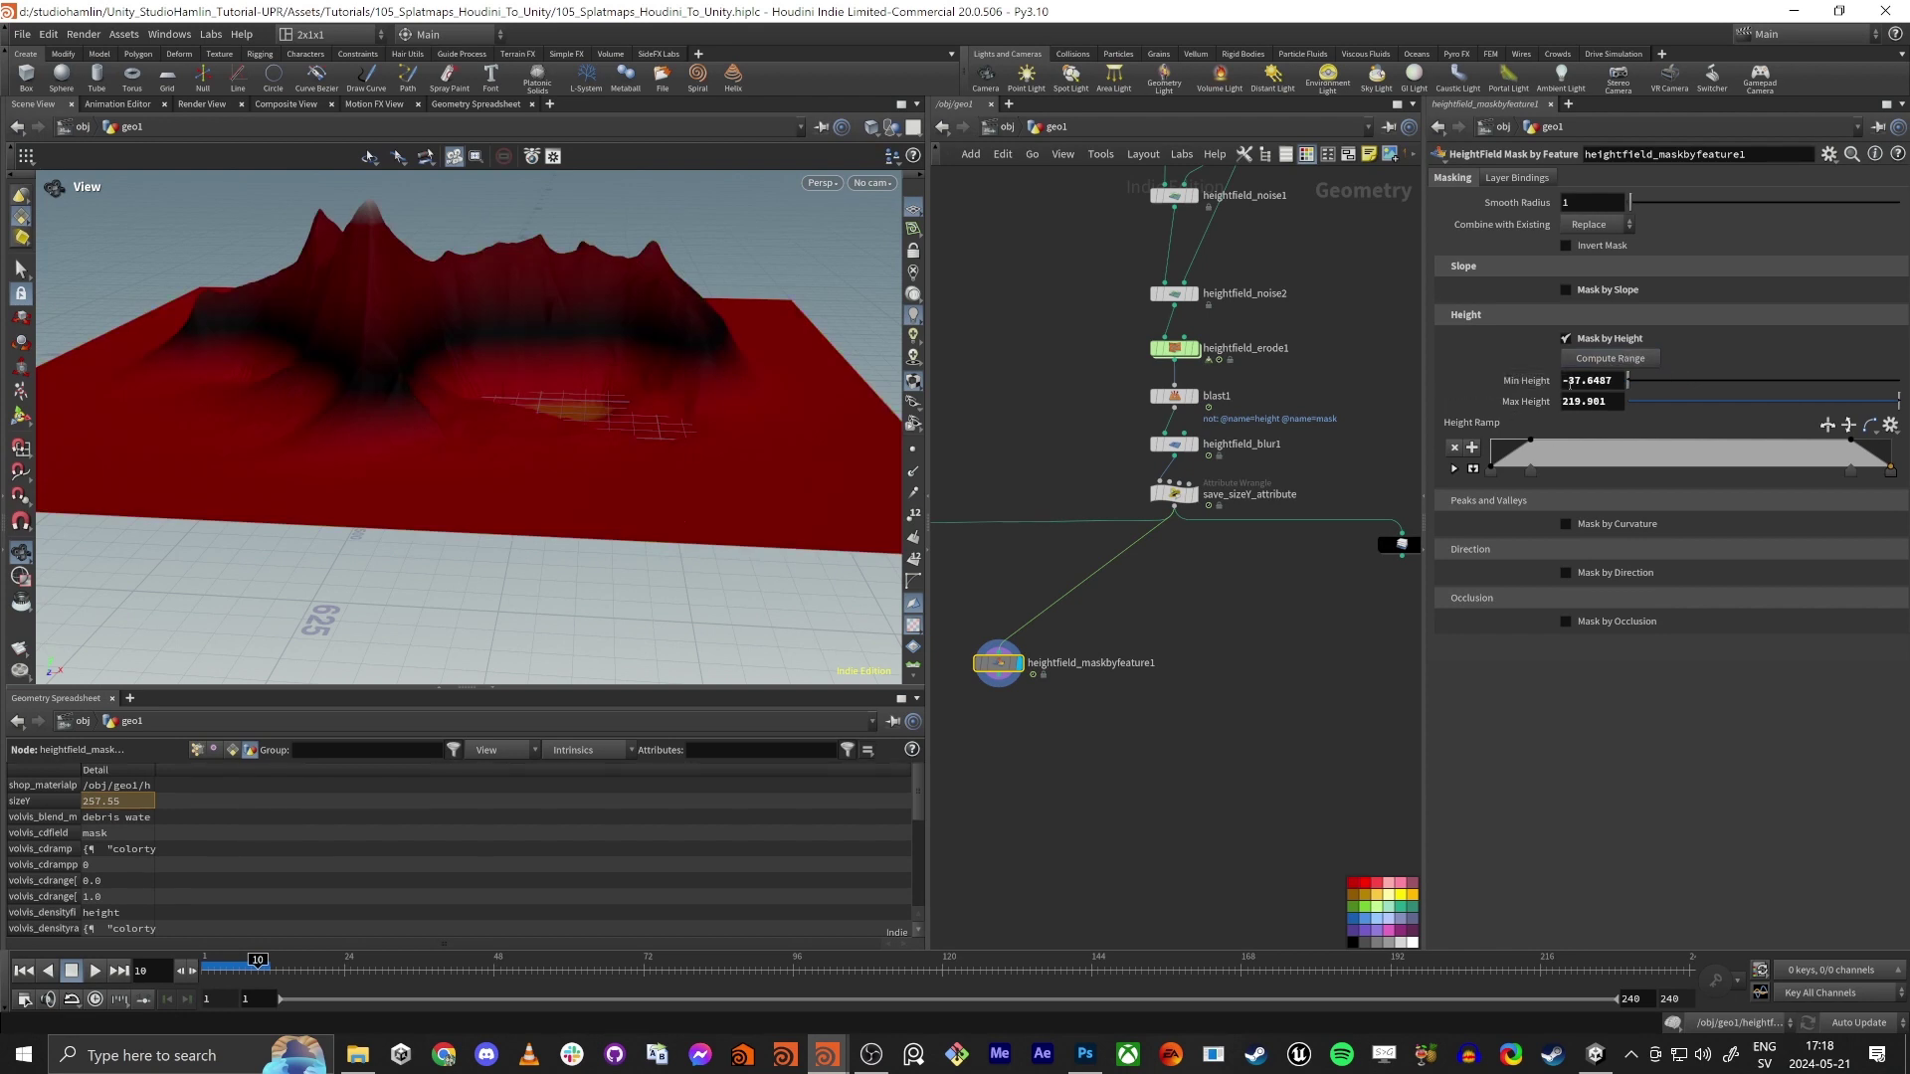
drag(546, 457, 396, 218)
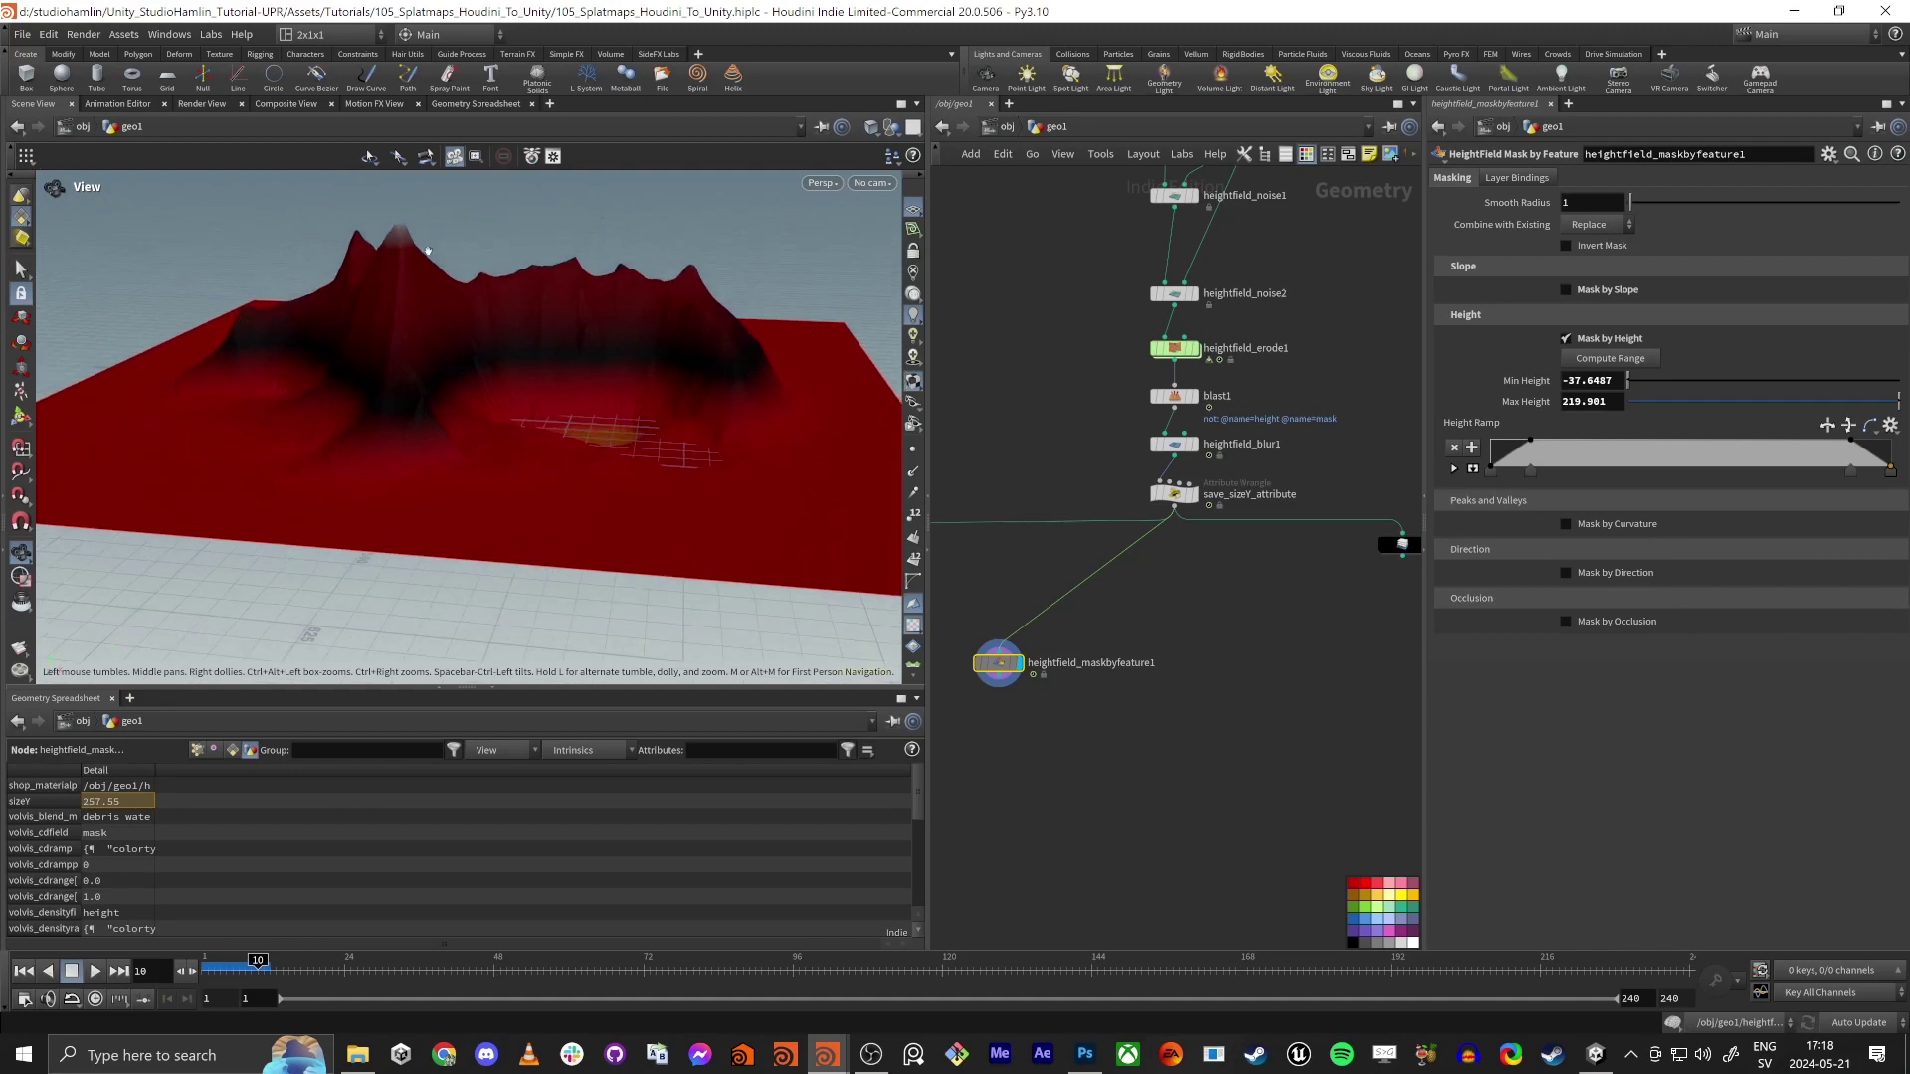
Delete the first and last points of the Height Ramp
click(1493, 474)
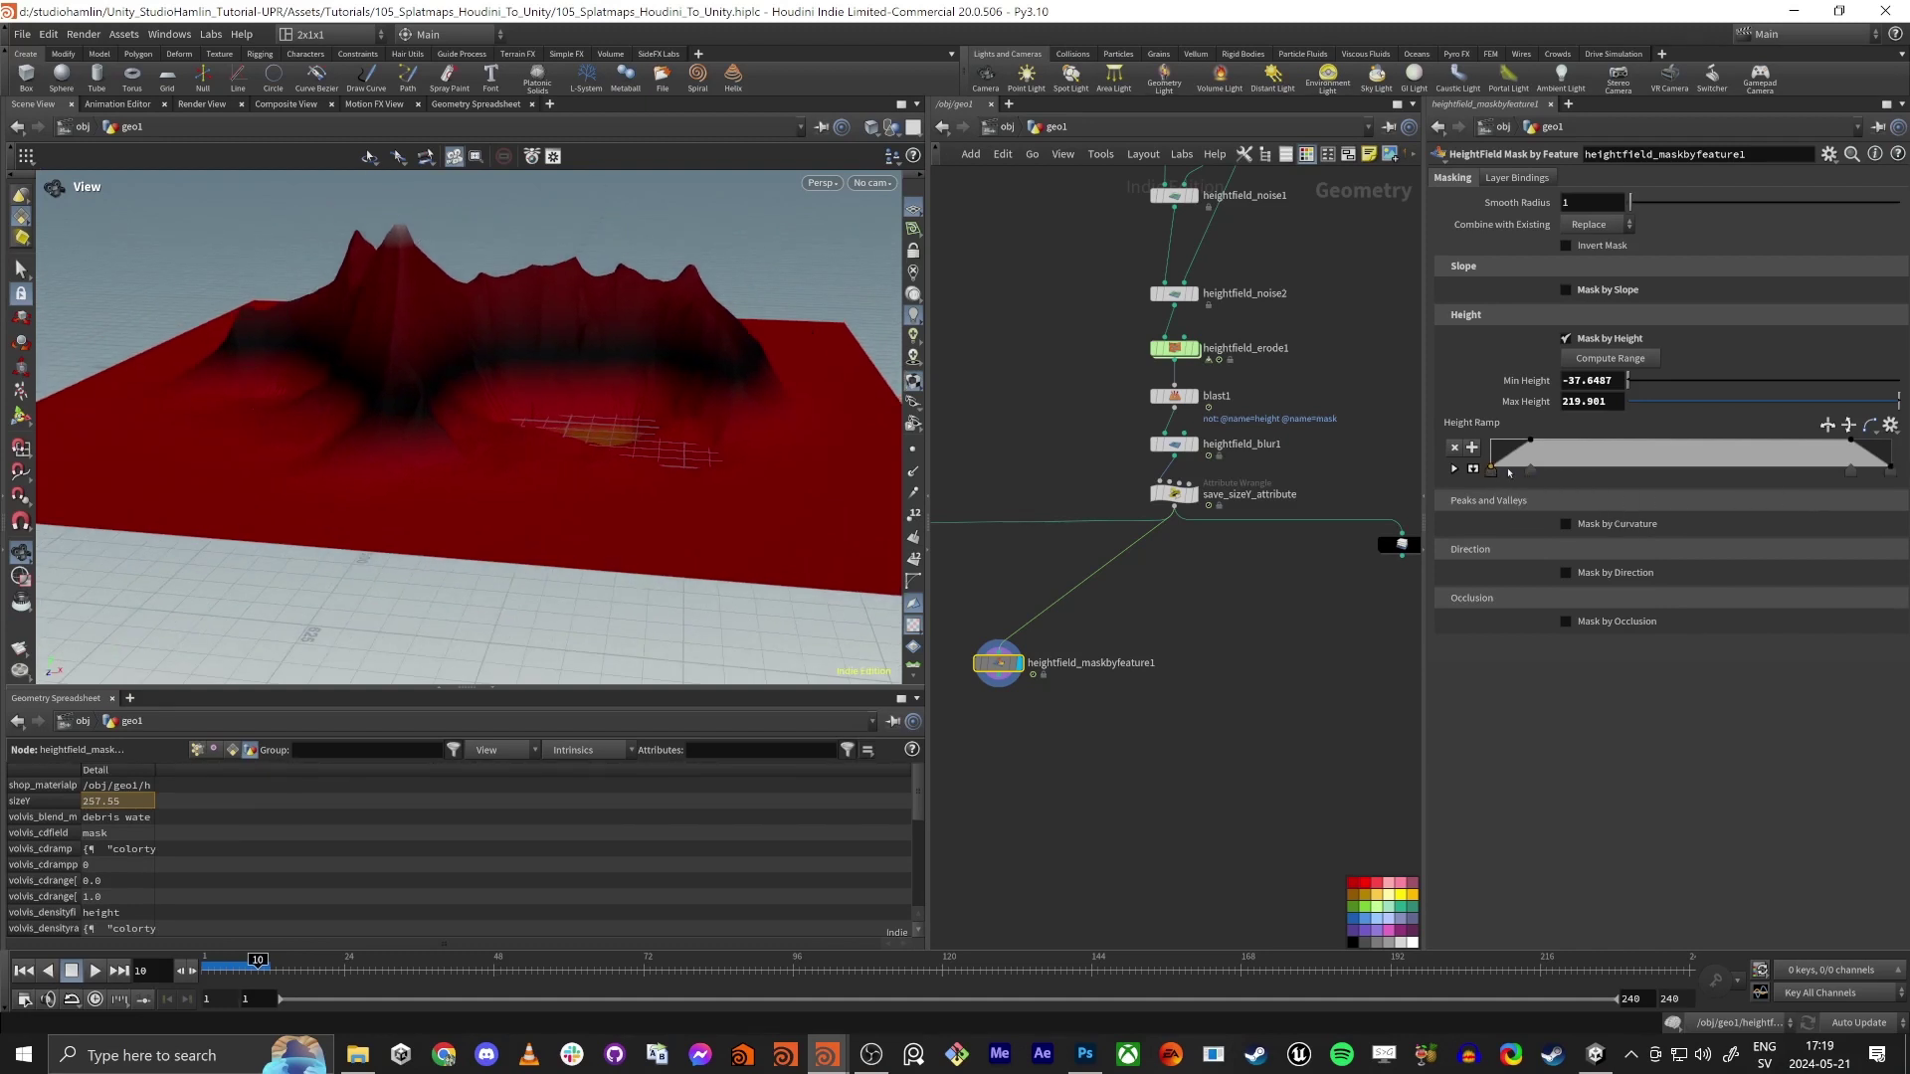
click(1890, 475)
key(Delete)
click(1491, 475)
key(Delete)
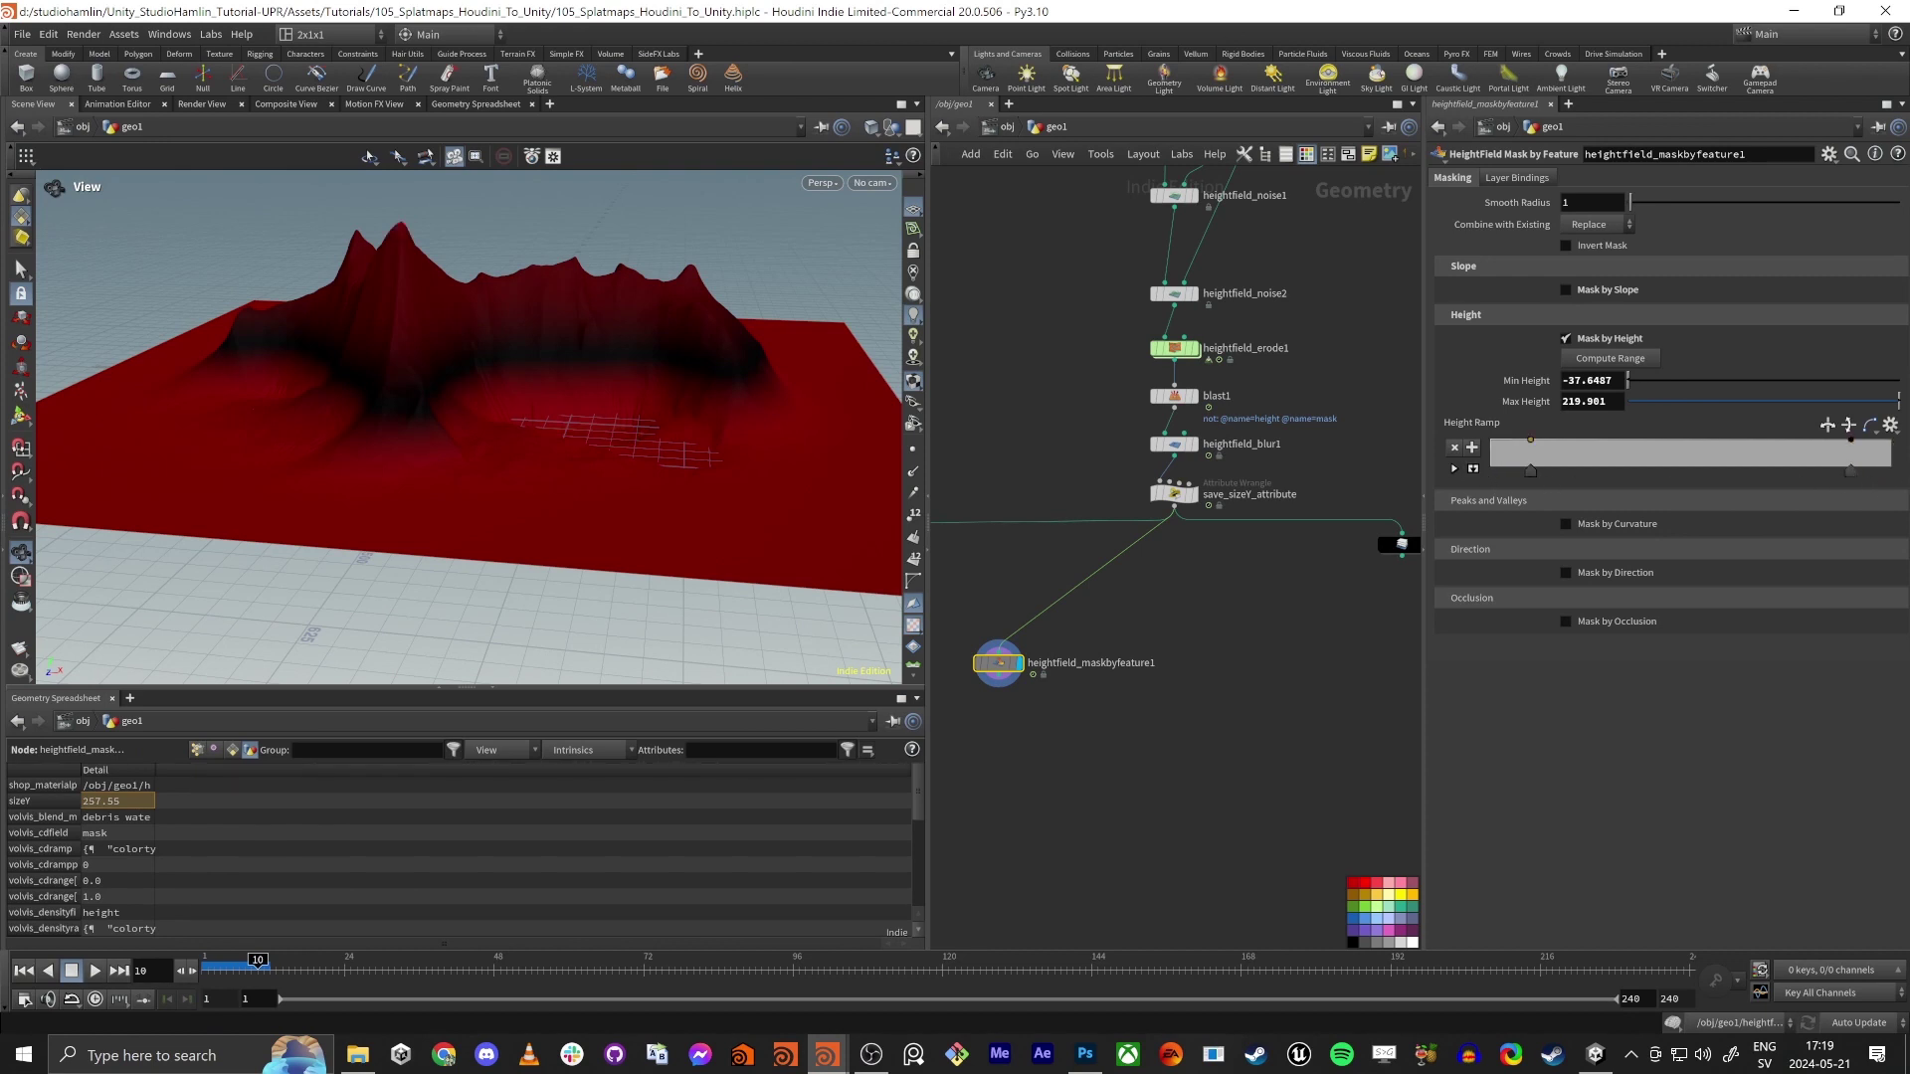
Reshape the Height Ramp to rise from zero at about one fifth to full at just over one third of the range
mouse_move(1530, 472)
mouse_down()
mouse_move(1705, 472)
mouse_move(1569, 474)
mouse_up()
click(1645, 454)
click(1586, 473)
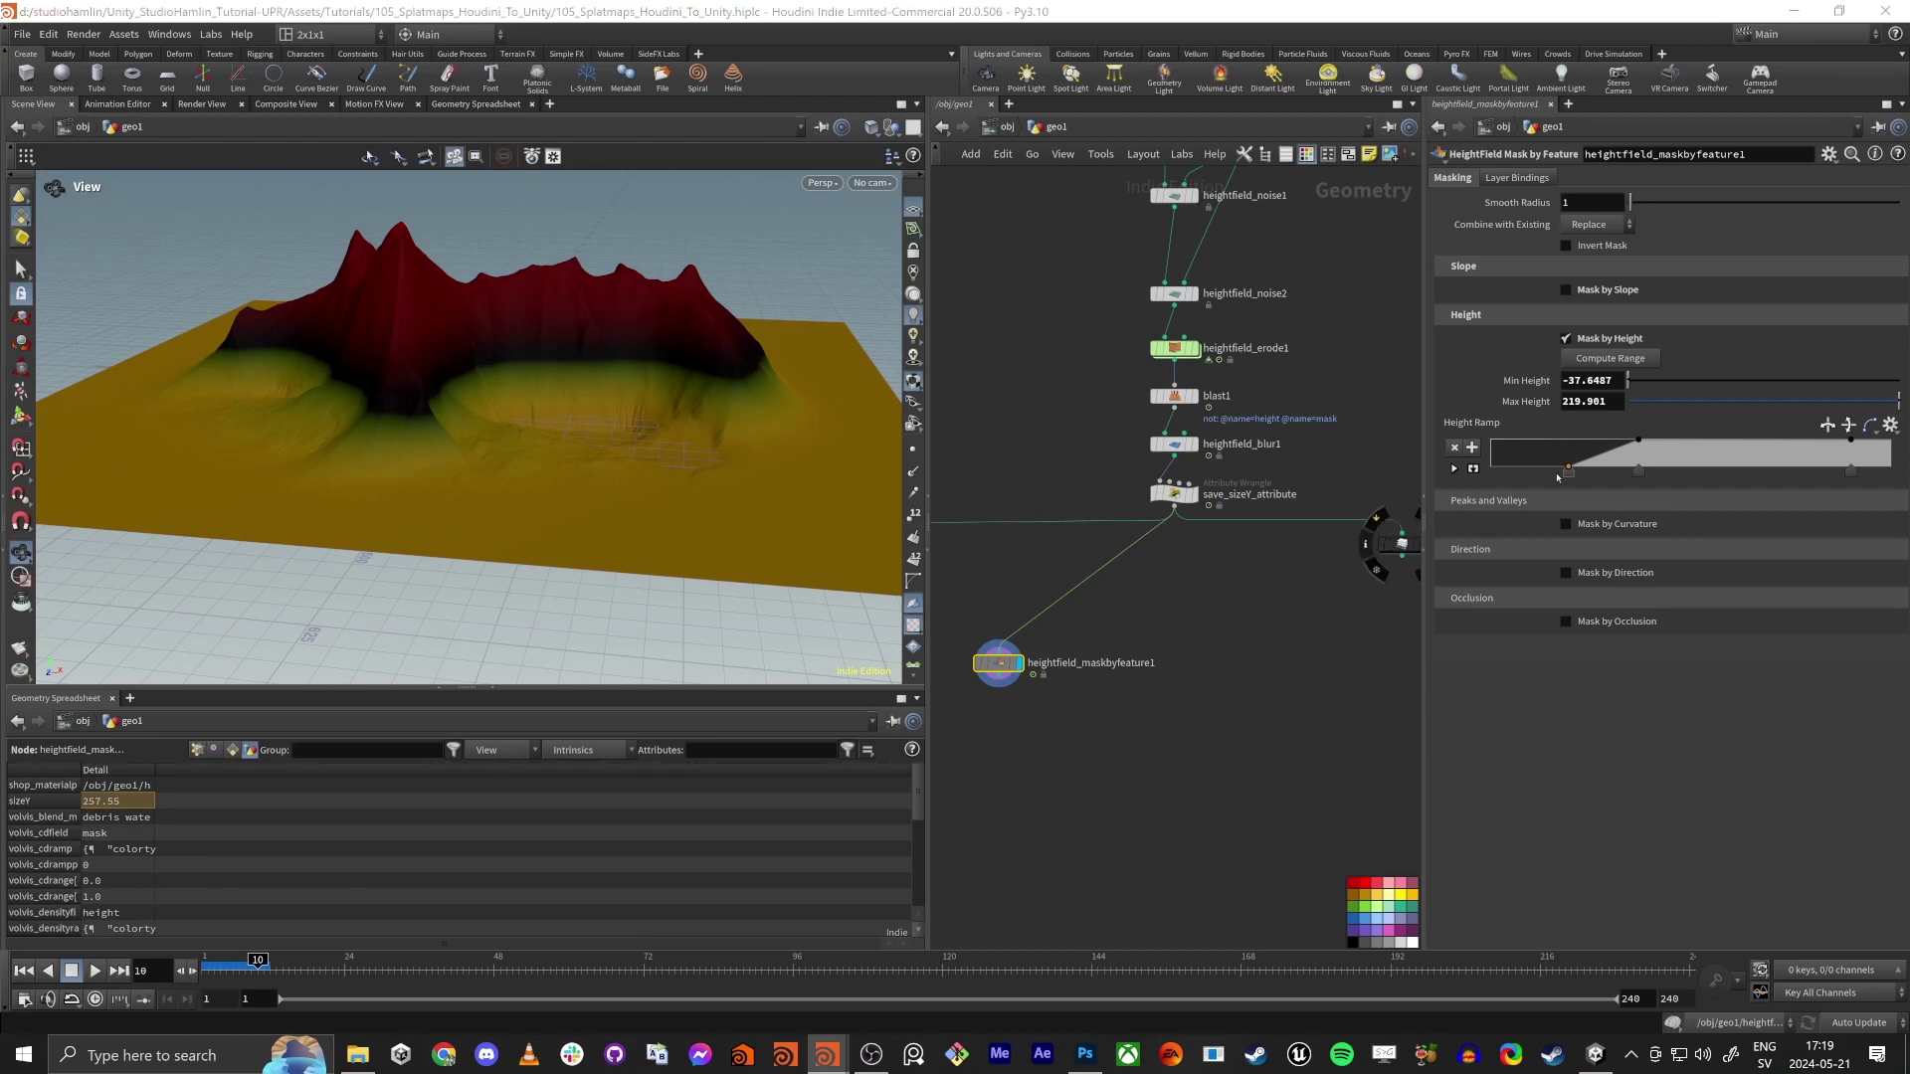
Add a HeightField Copy Layer node beneath the height mask node, fed by its output
scroll(1237, 738, up, 1)
middle_drag(1237, 738, 1309, 560)
middle_drag(1111, 585, 1160, 588)
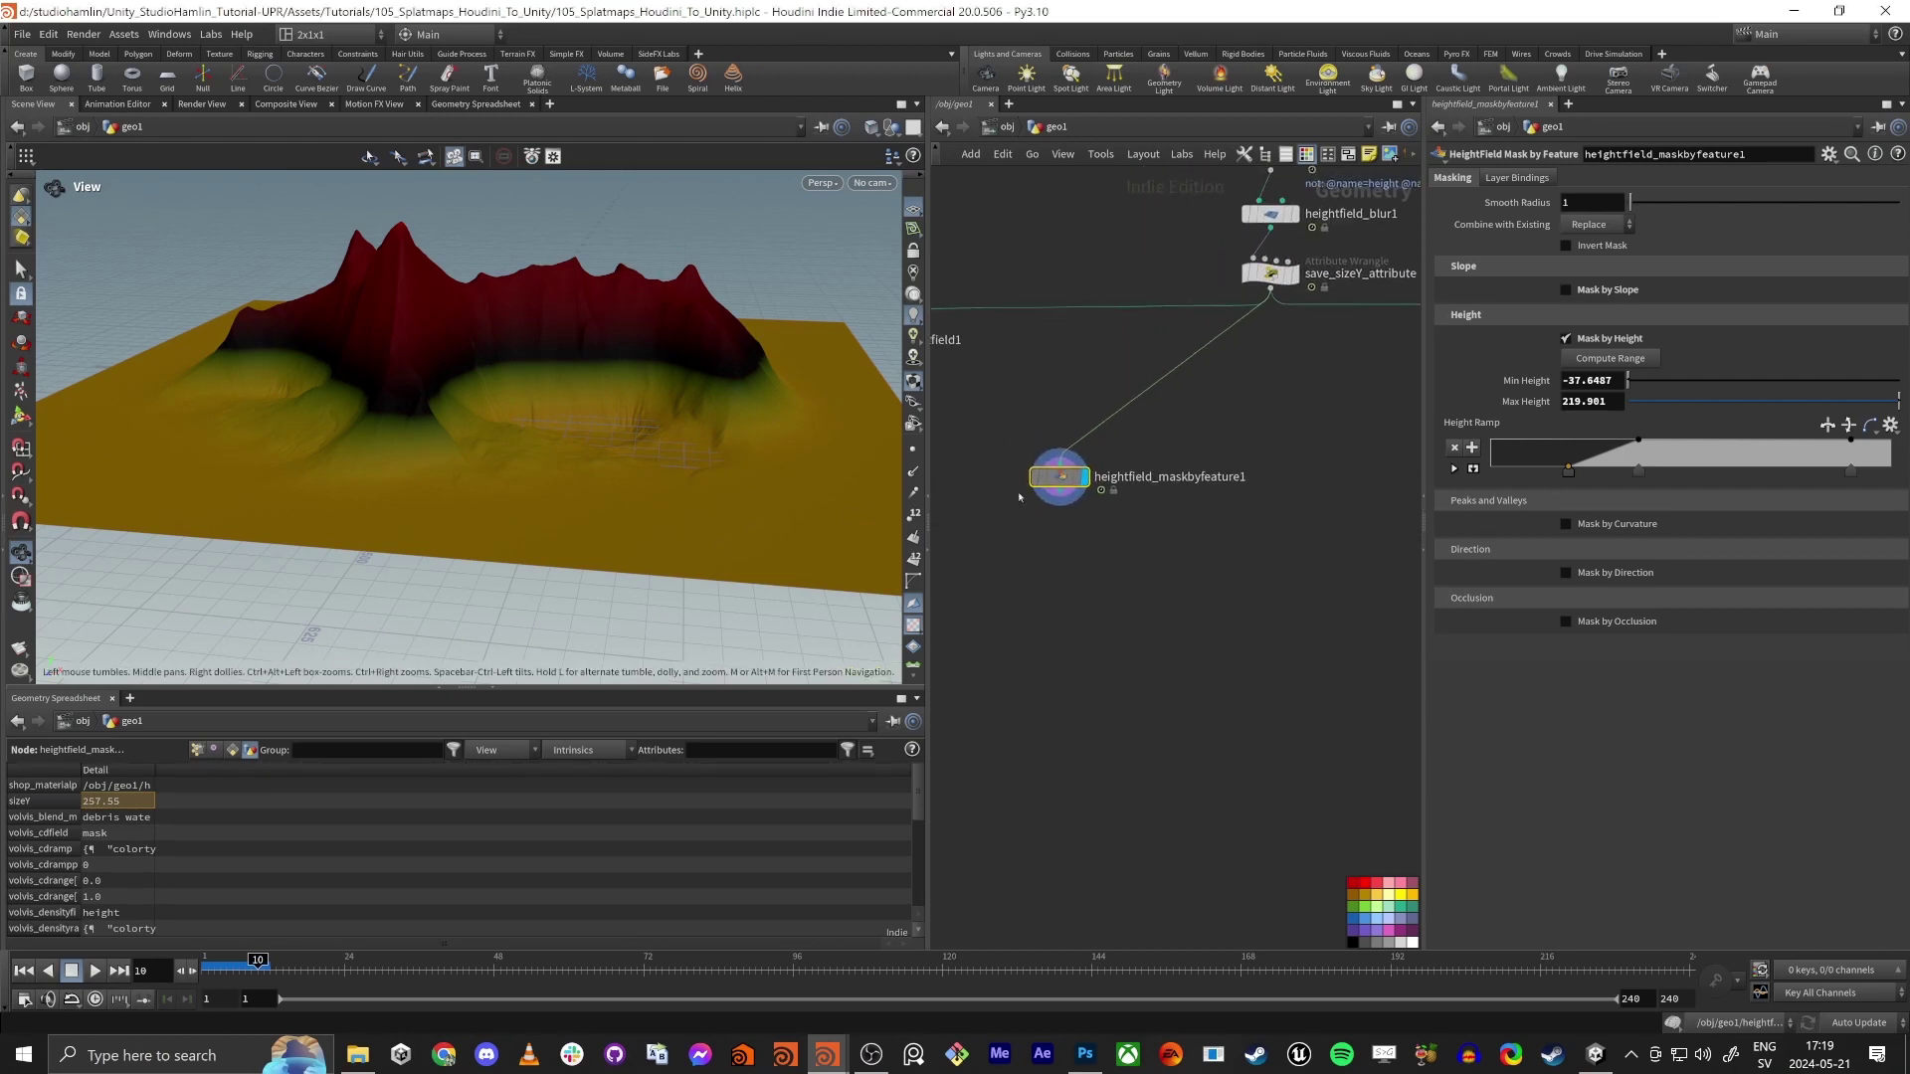
key(Tab)
text(heigh)
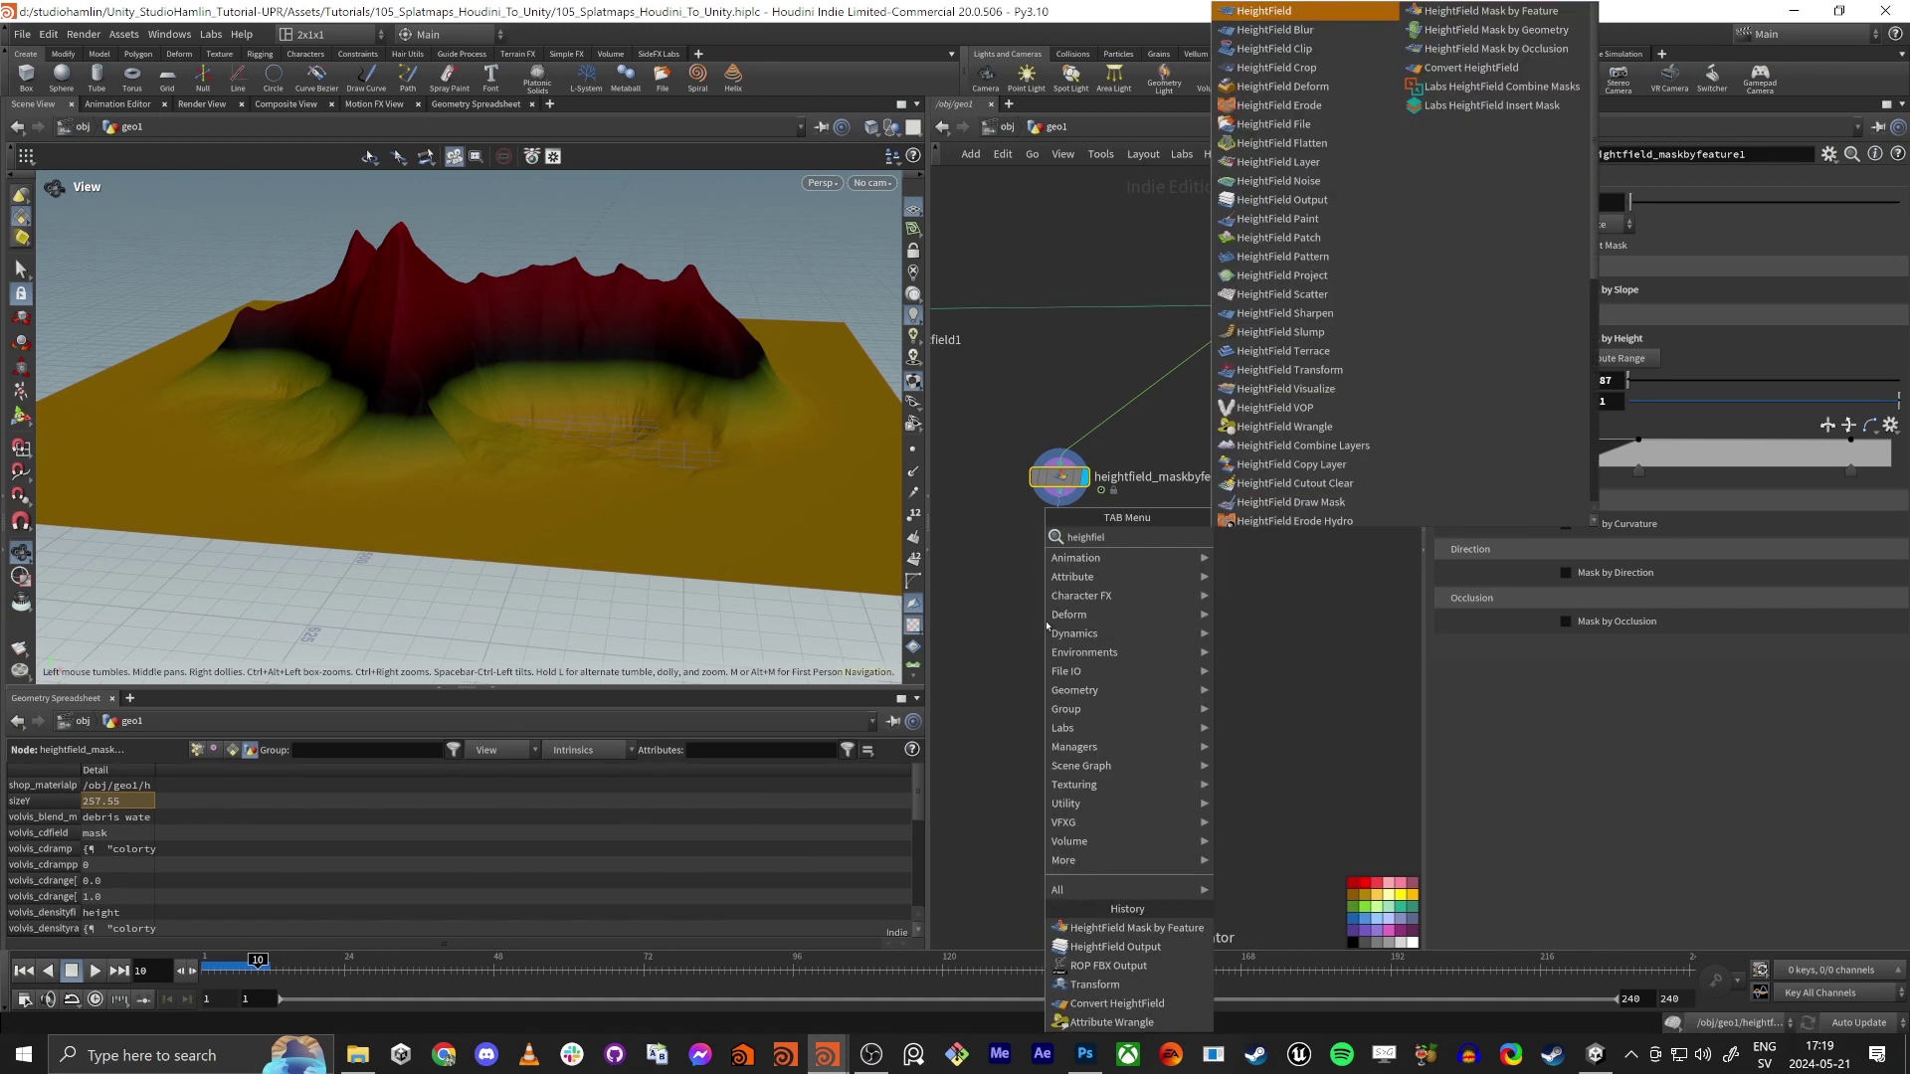
text(tfield copy)
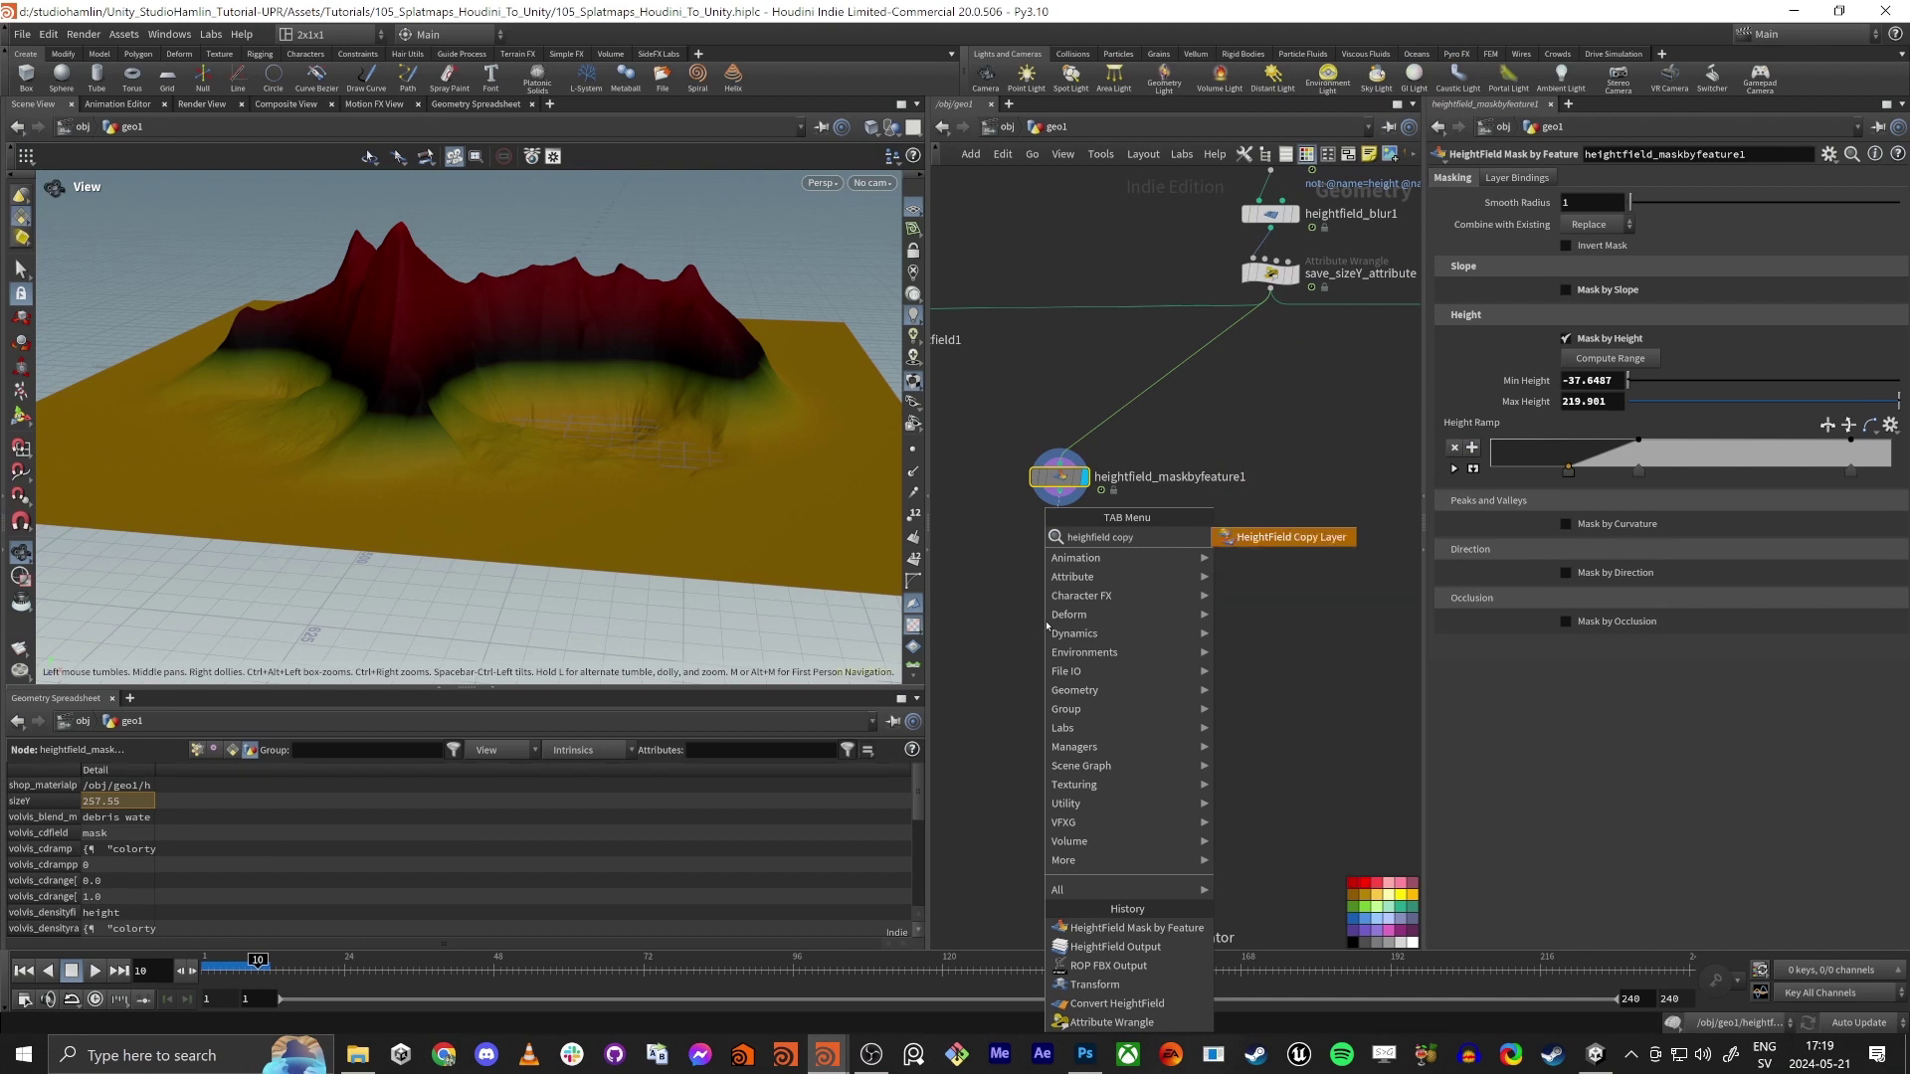
key(Return)
click(1046, 624)
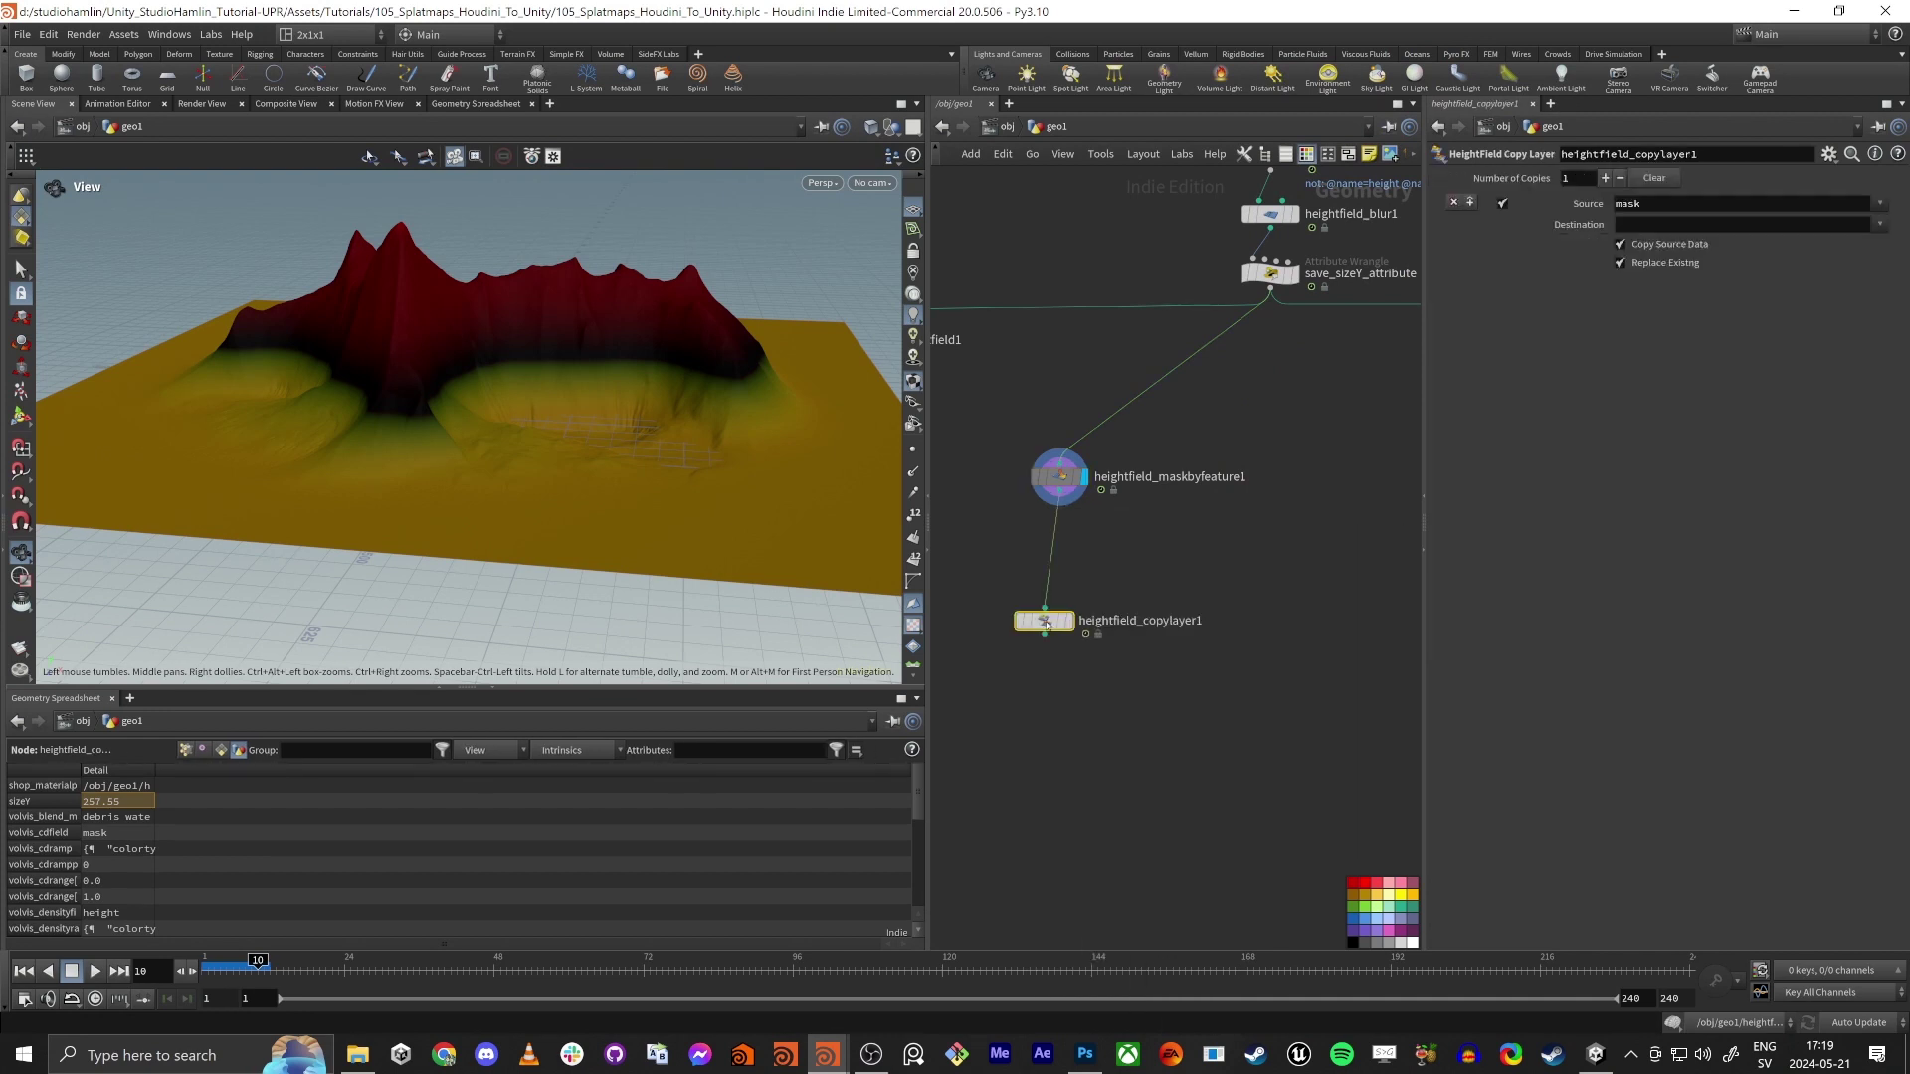
Set the copy layer node's destination to rock with mask as the source, and display that node
click(1056, 477)
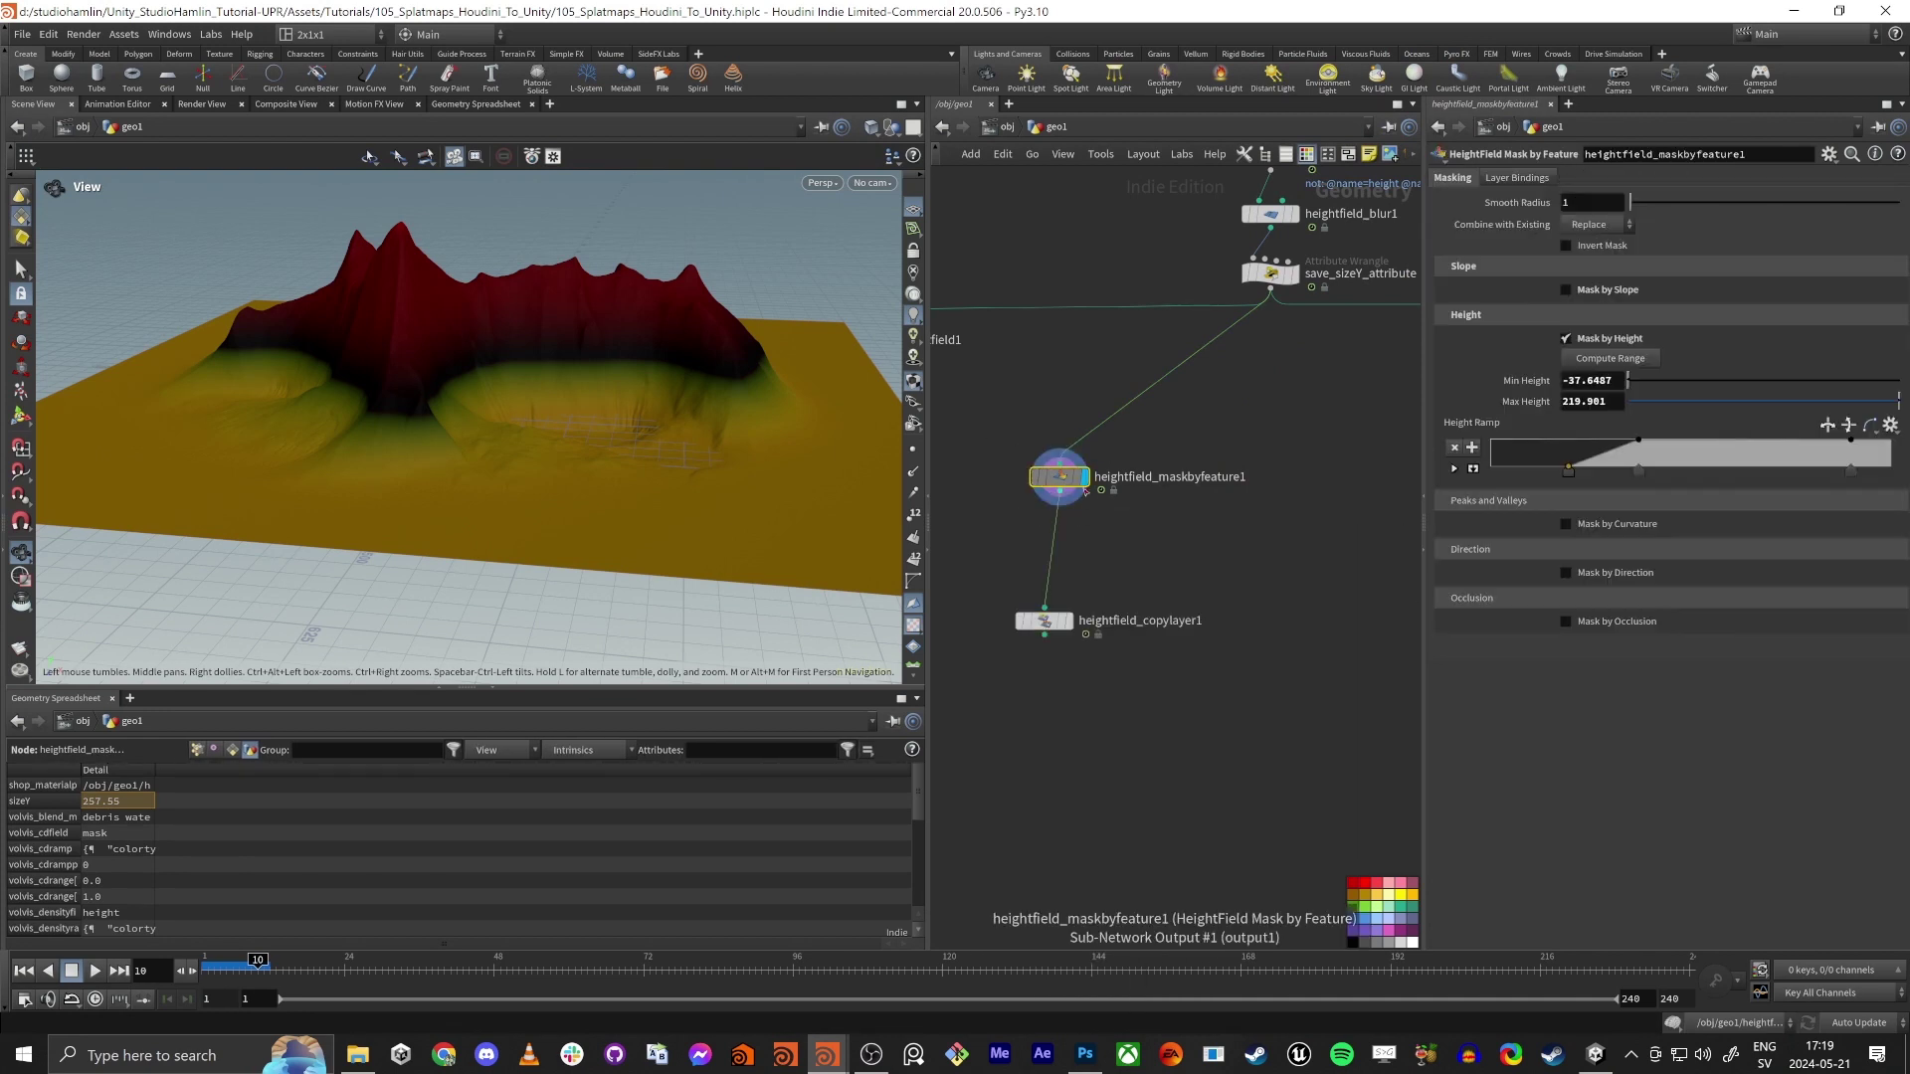
middle_click(1085, 491)
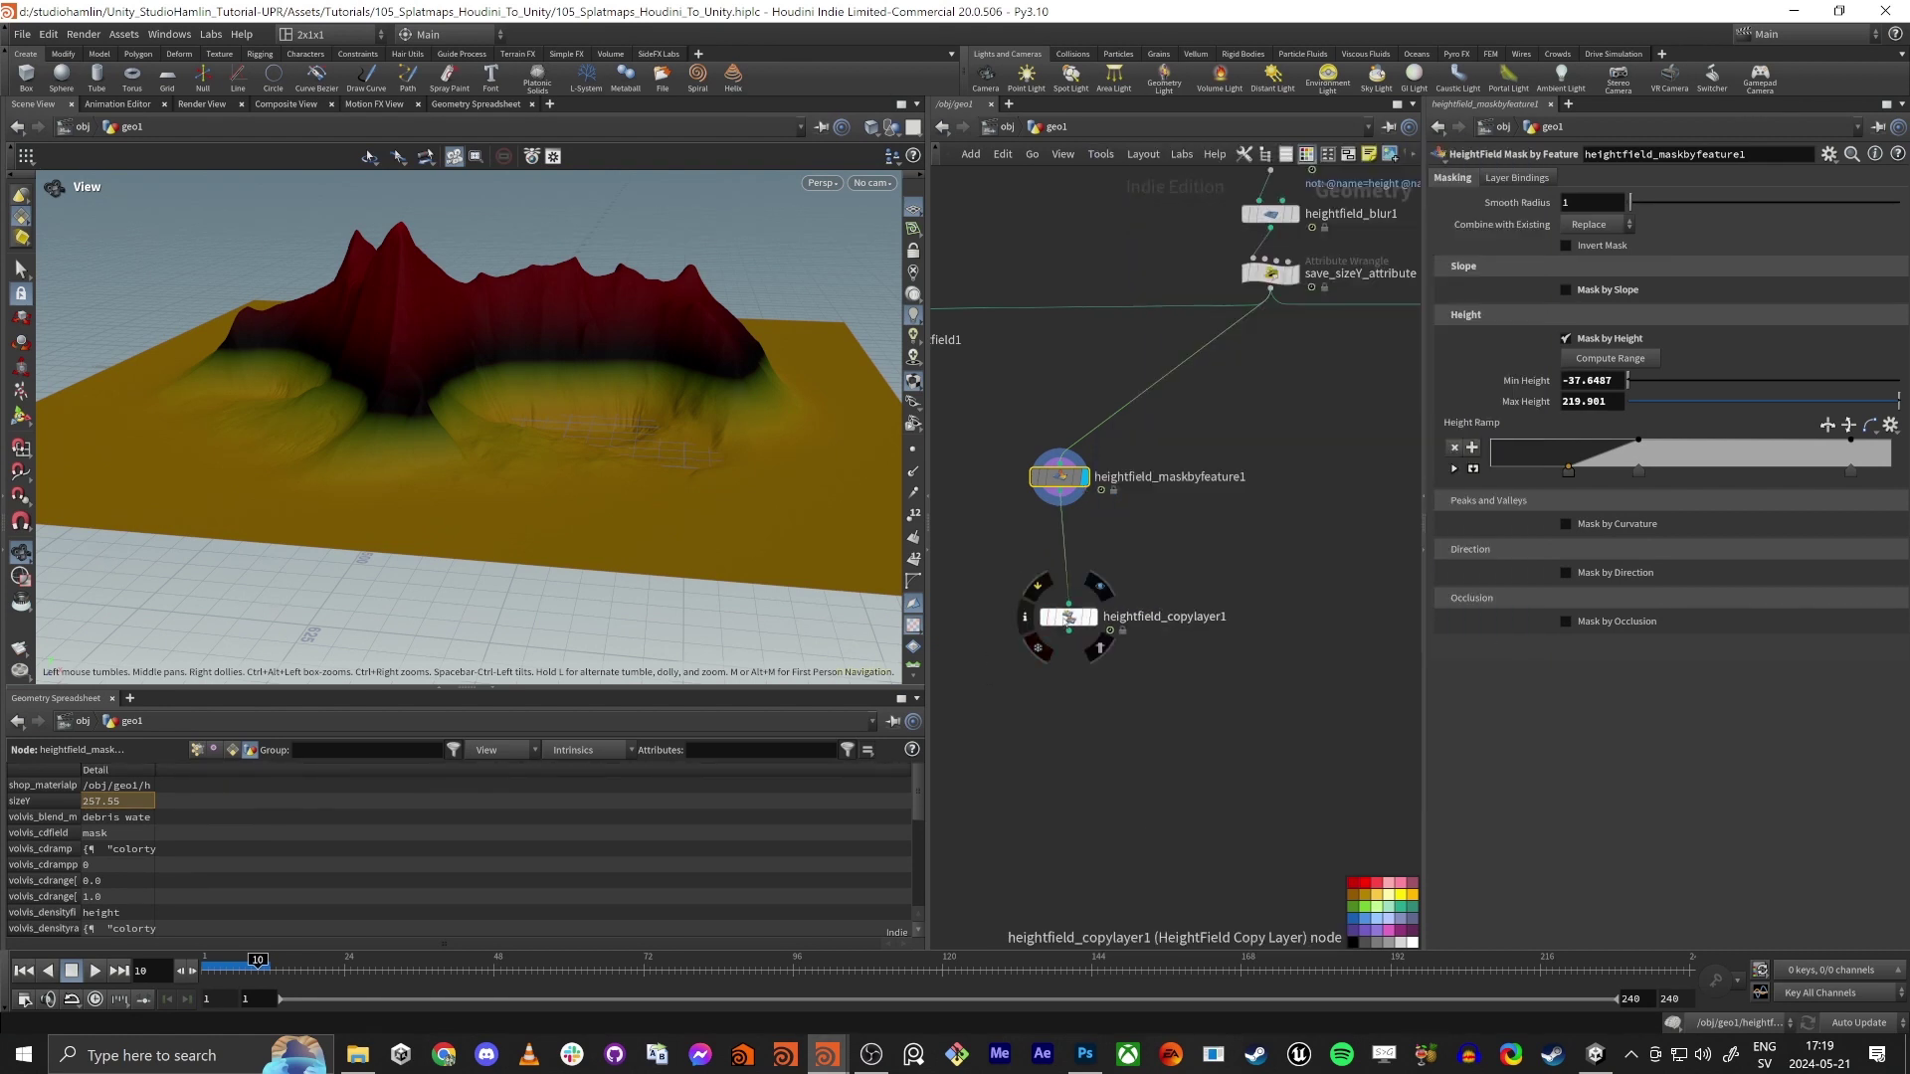
drag(1043, 621, 1047, 622)
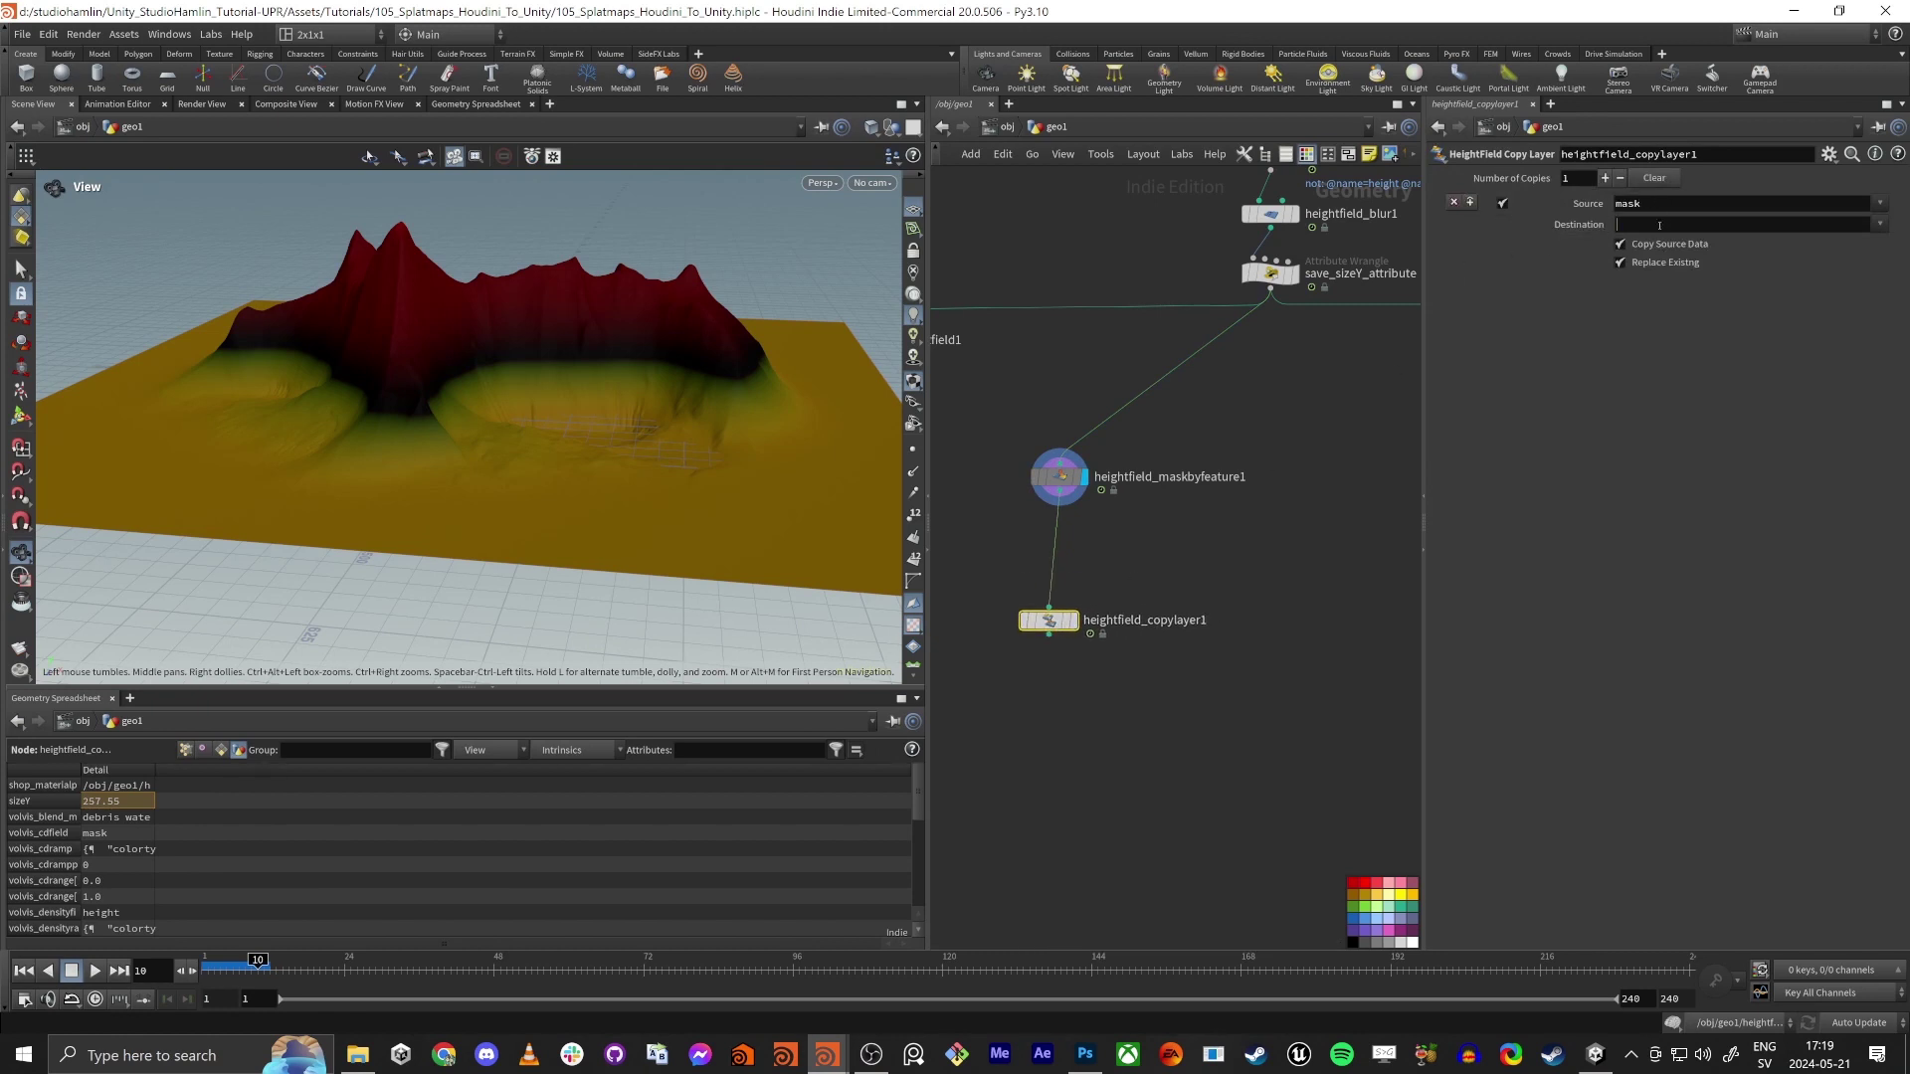
text(rock)
key(Return)
click(1072, 622)
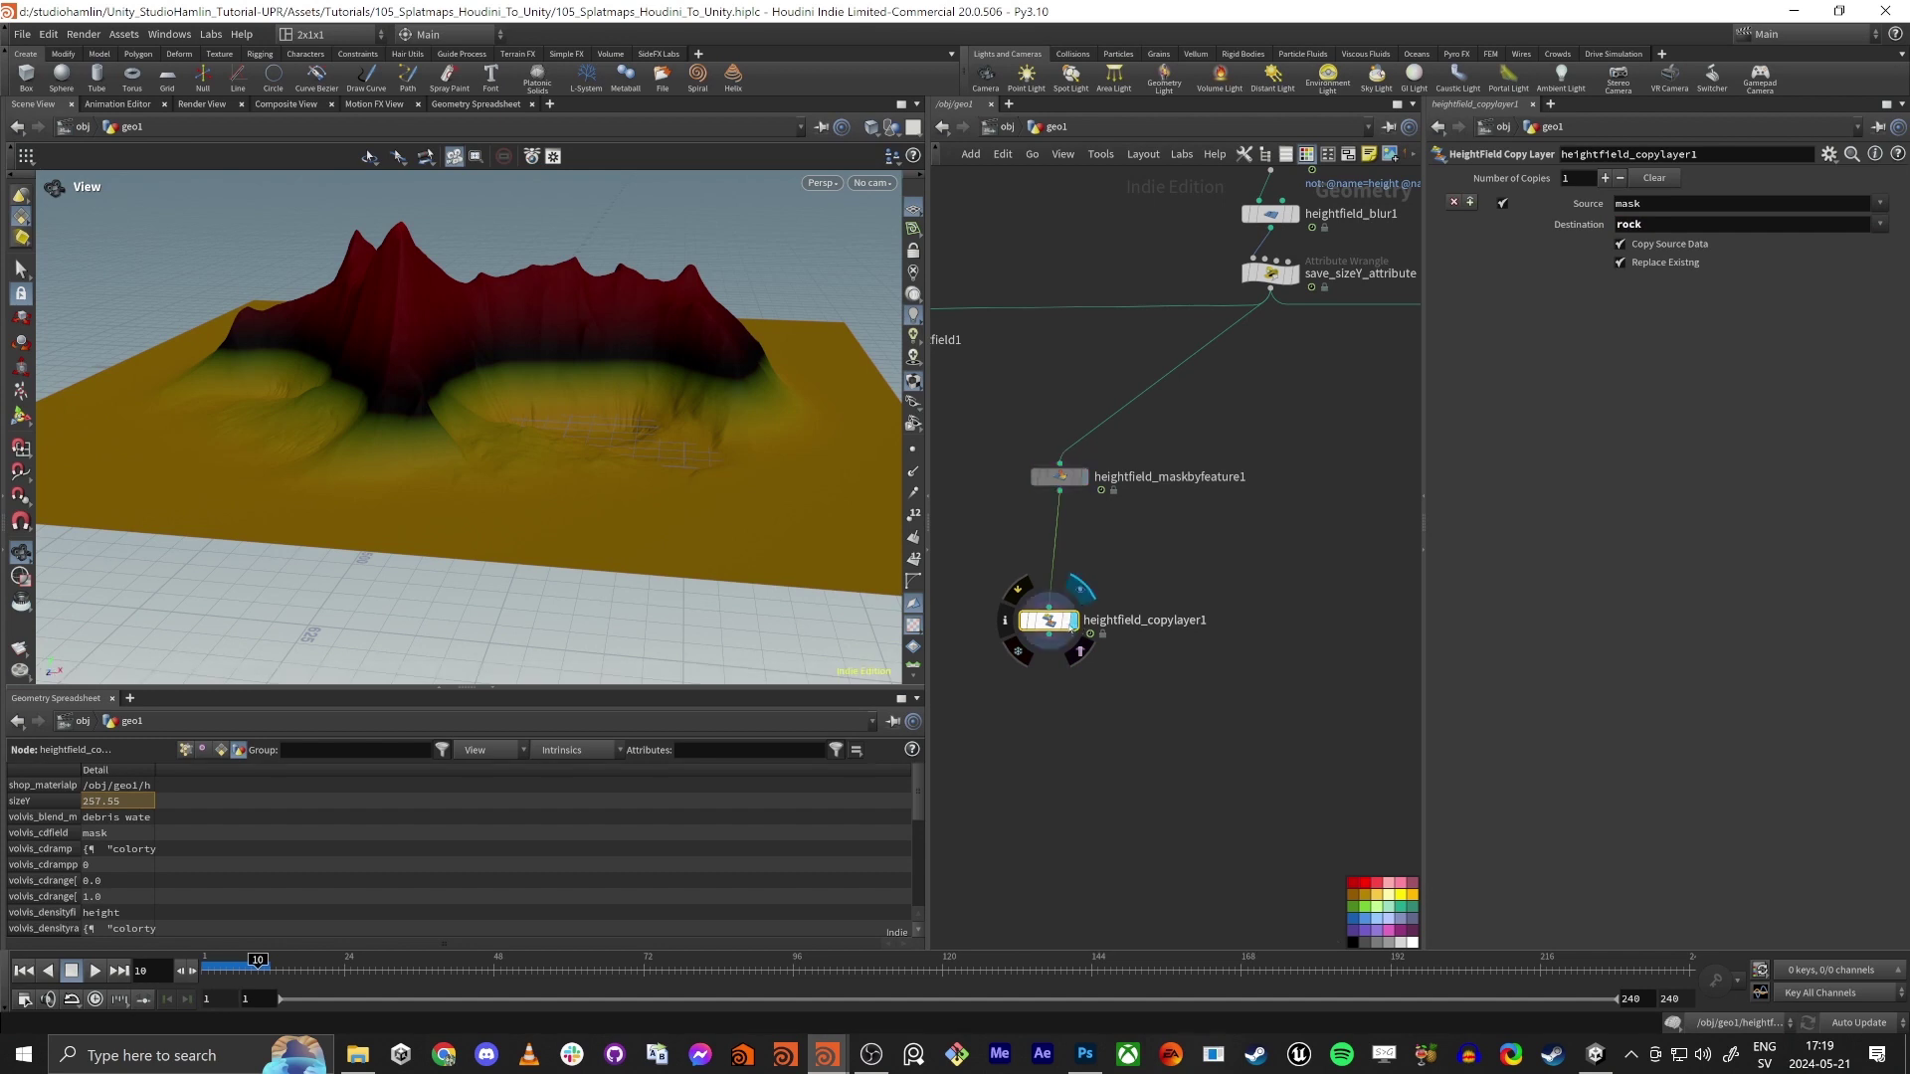
Align the copy layer node straight beneath the mask node and examine its layer information
drag(1052, 623, 1062, 624)
middle_click(1061, 624)
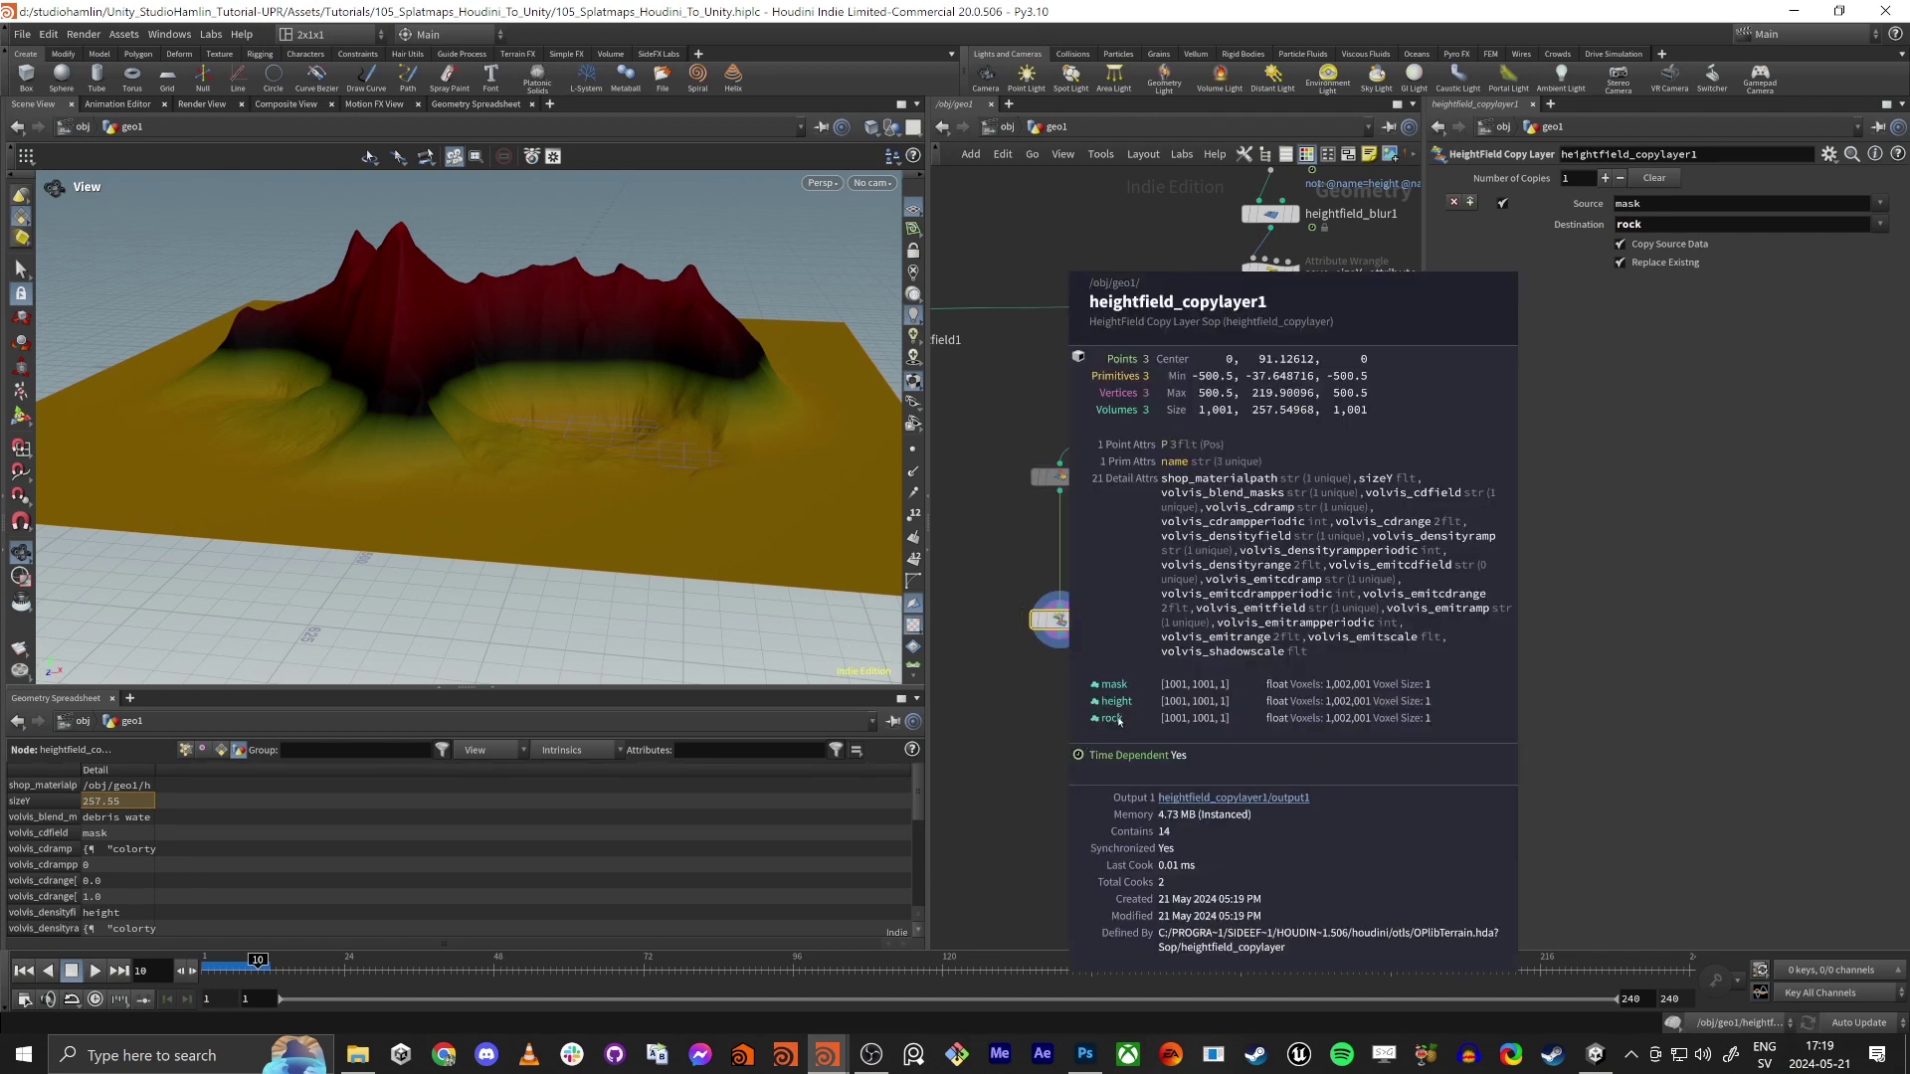
drag(1020, 530, 1148, 422)
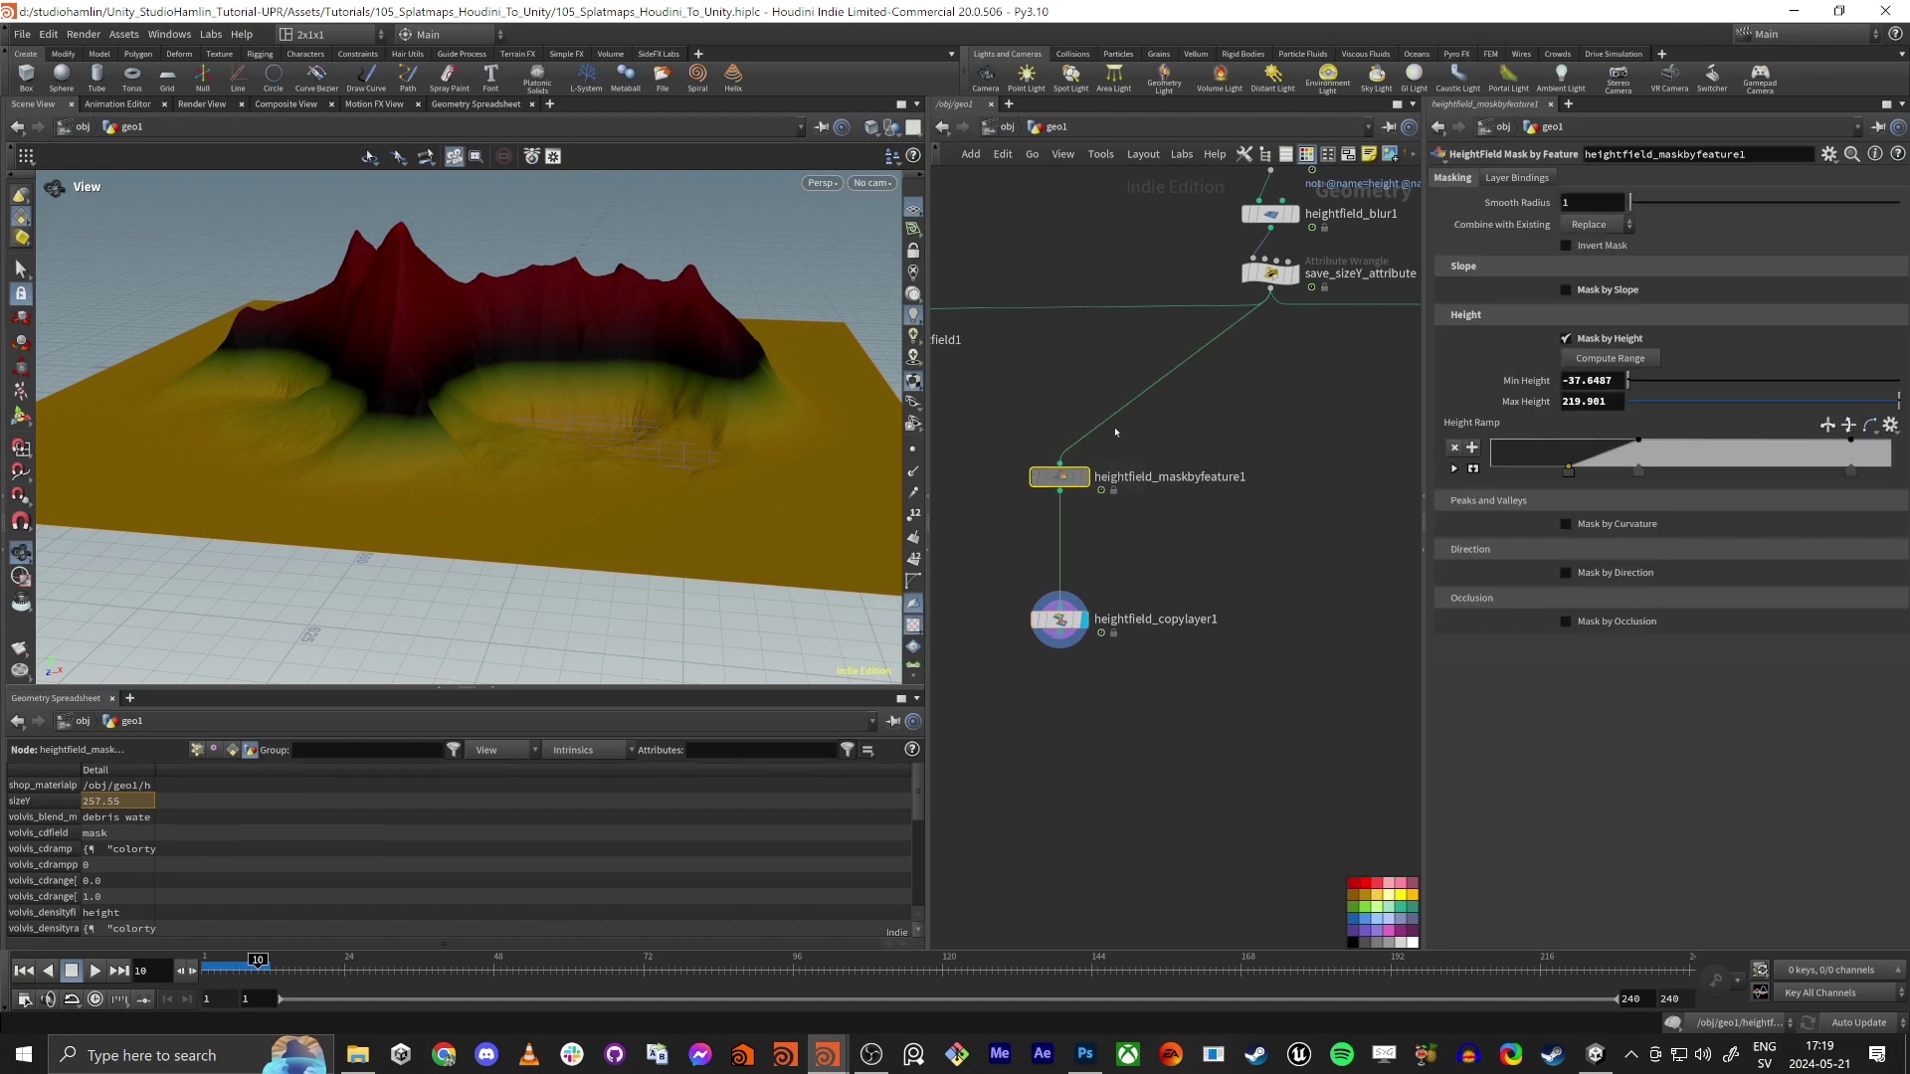
Add a Blast node beneath the copy layer node, fed by its output
middle_drag(1217, 757, 1187, 649)
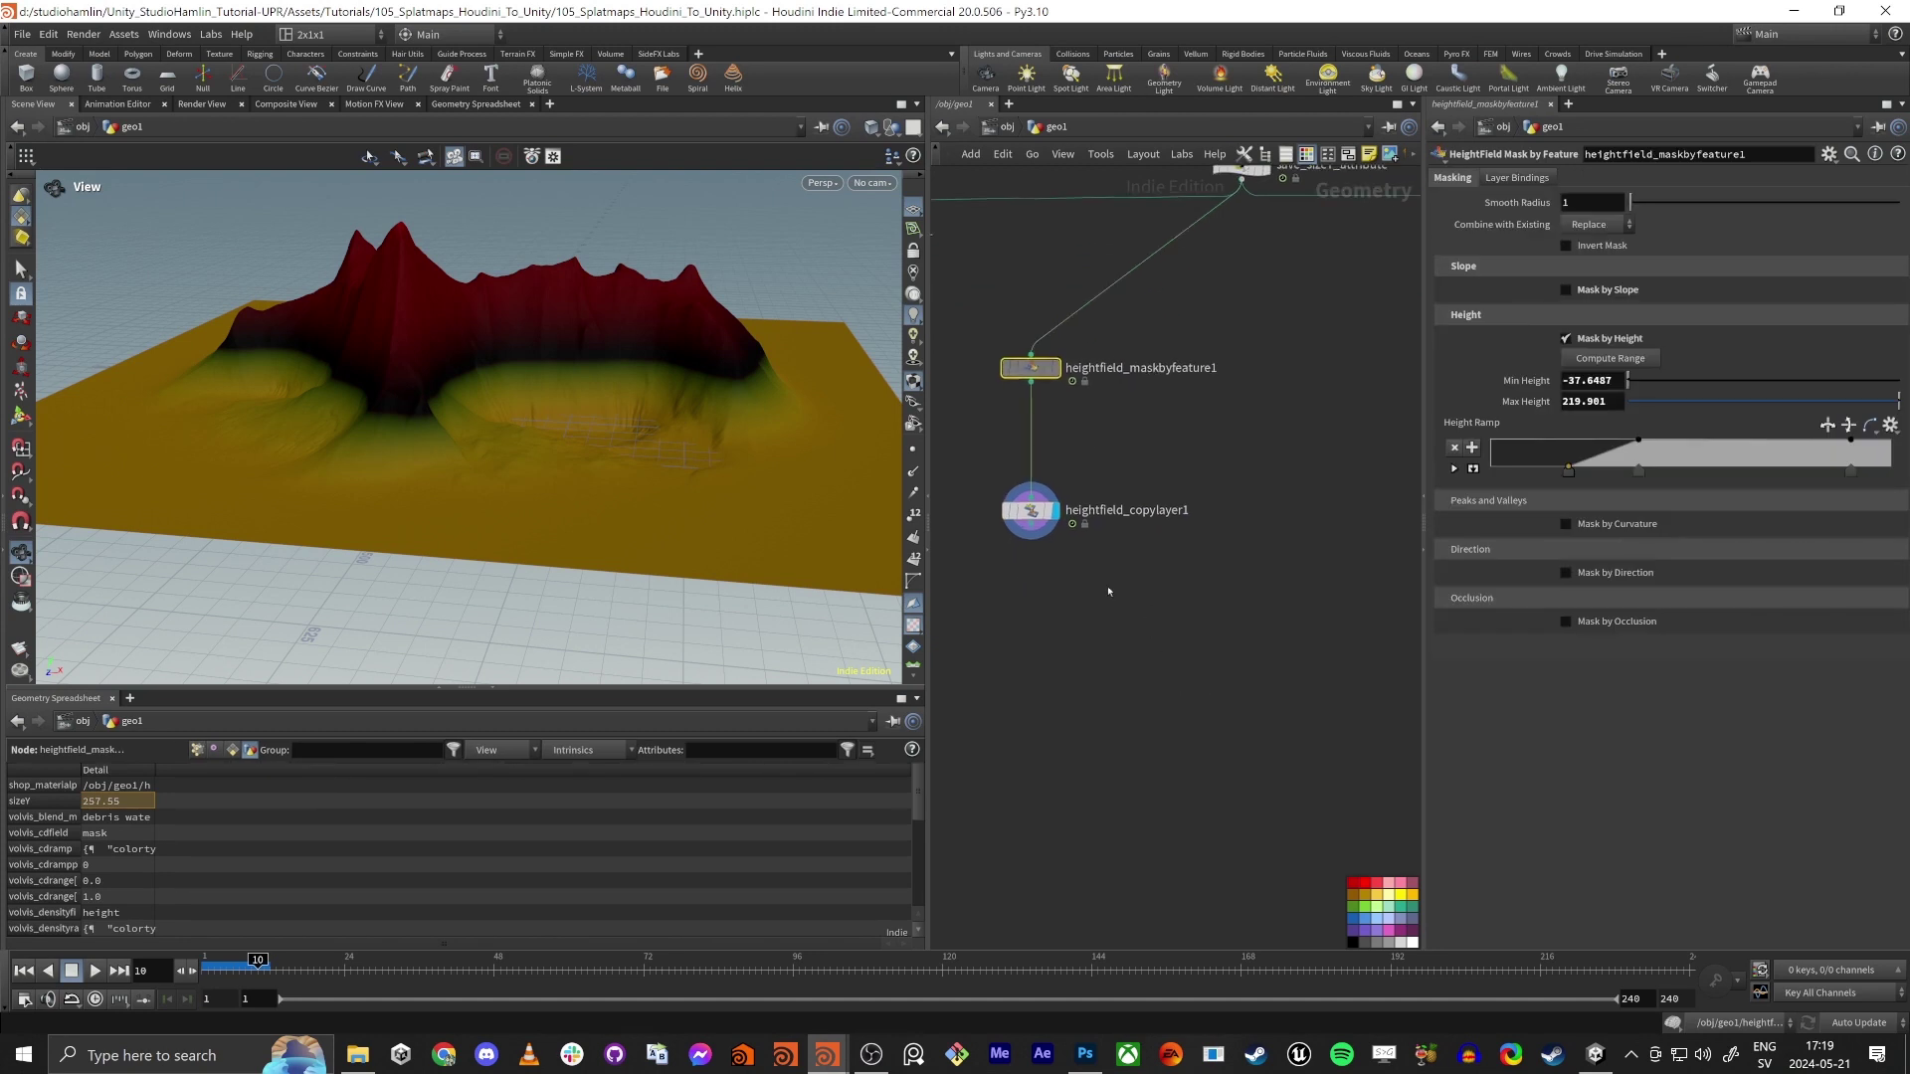
click(1030, 510)
middle_drag(1076, 605, 1085, 507)
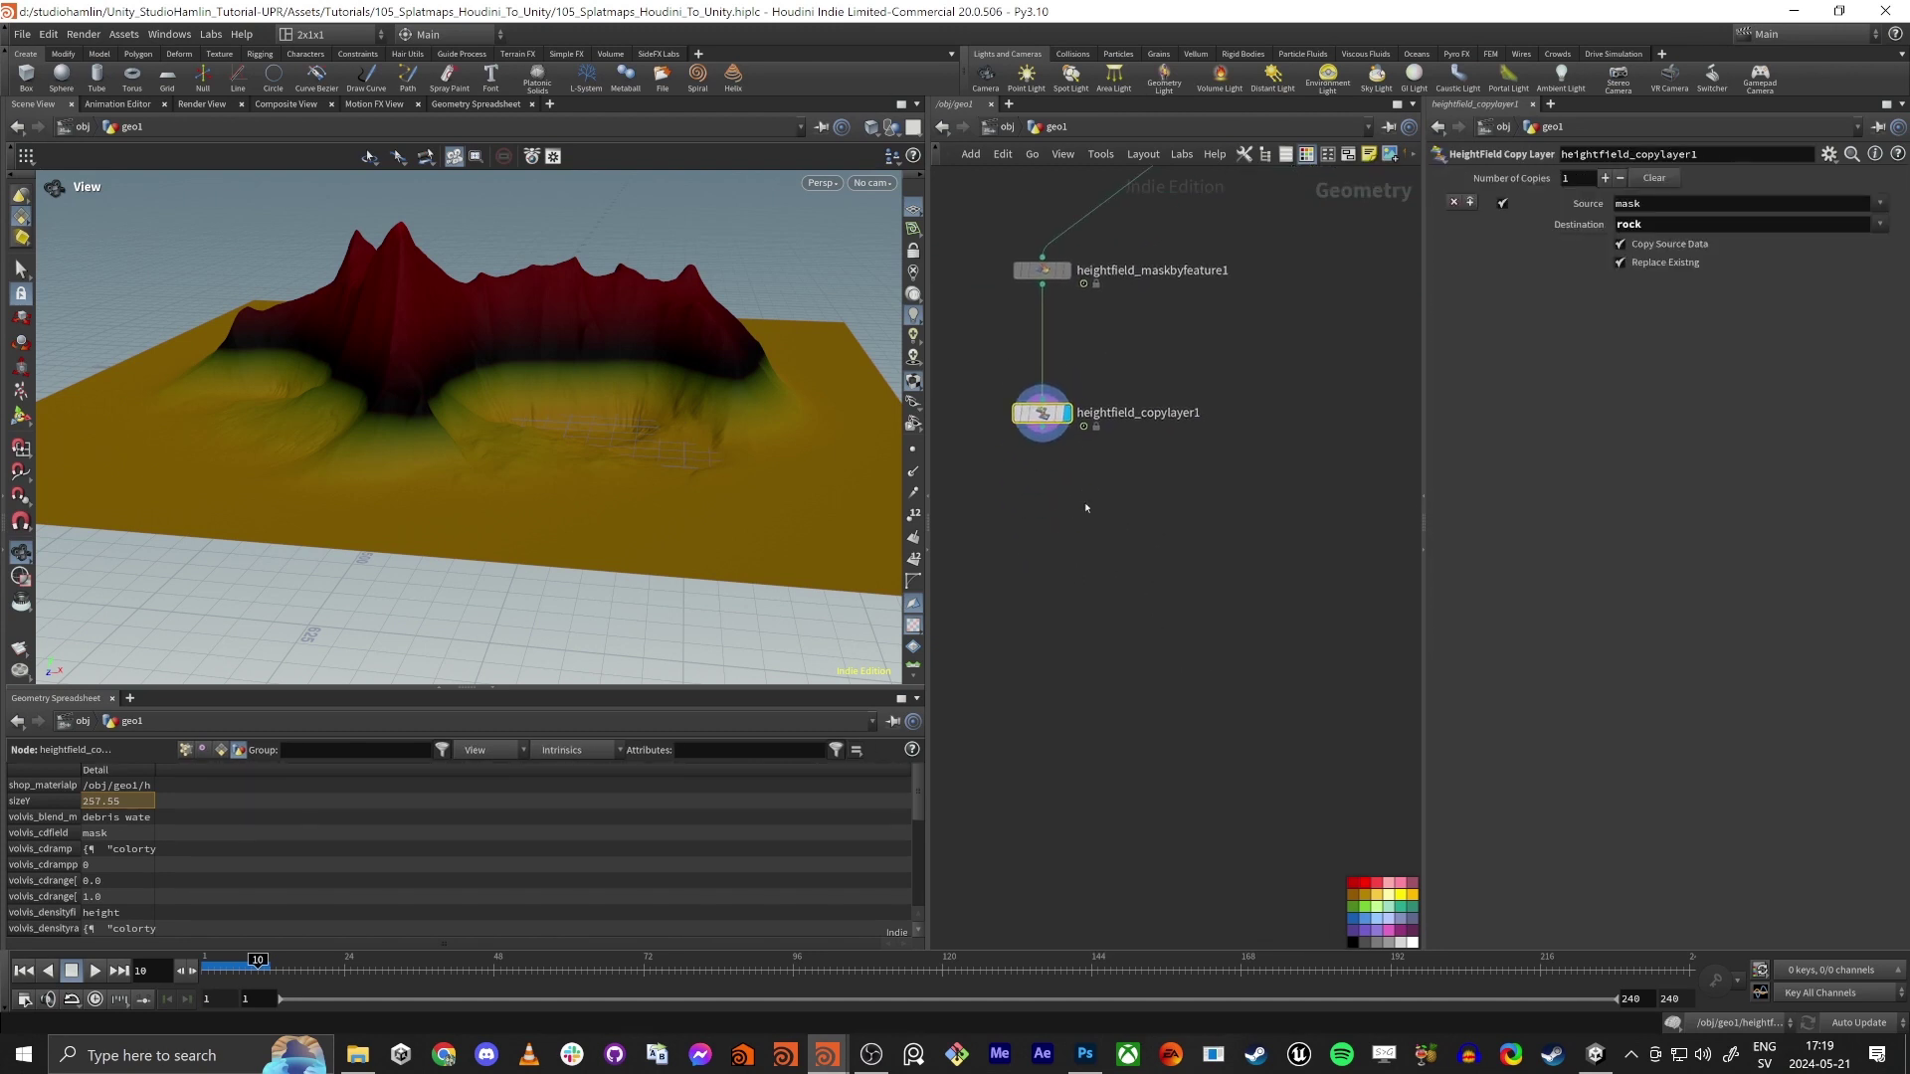
click(1044, 440)
key(Tab)
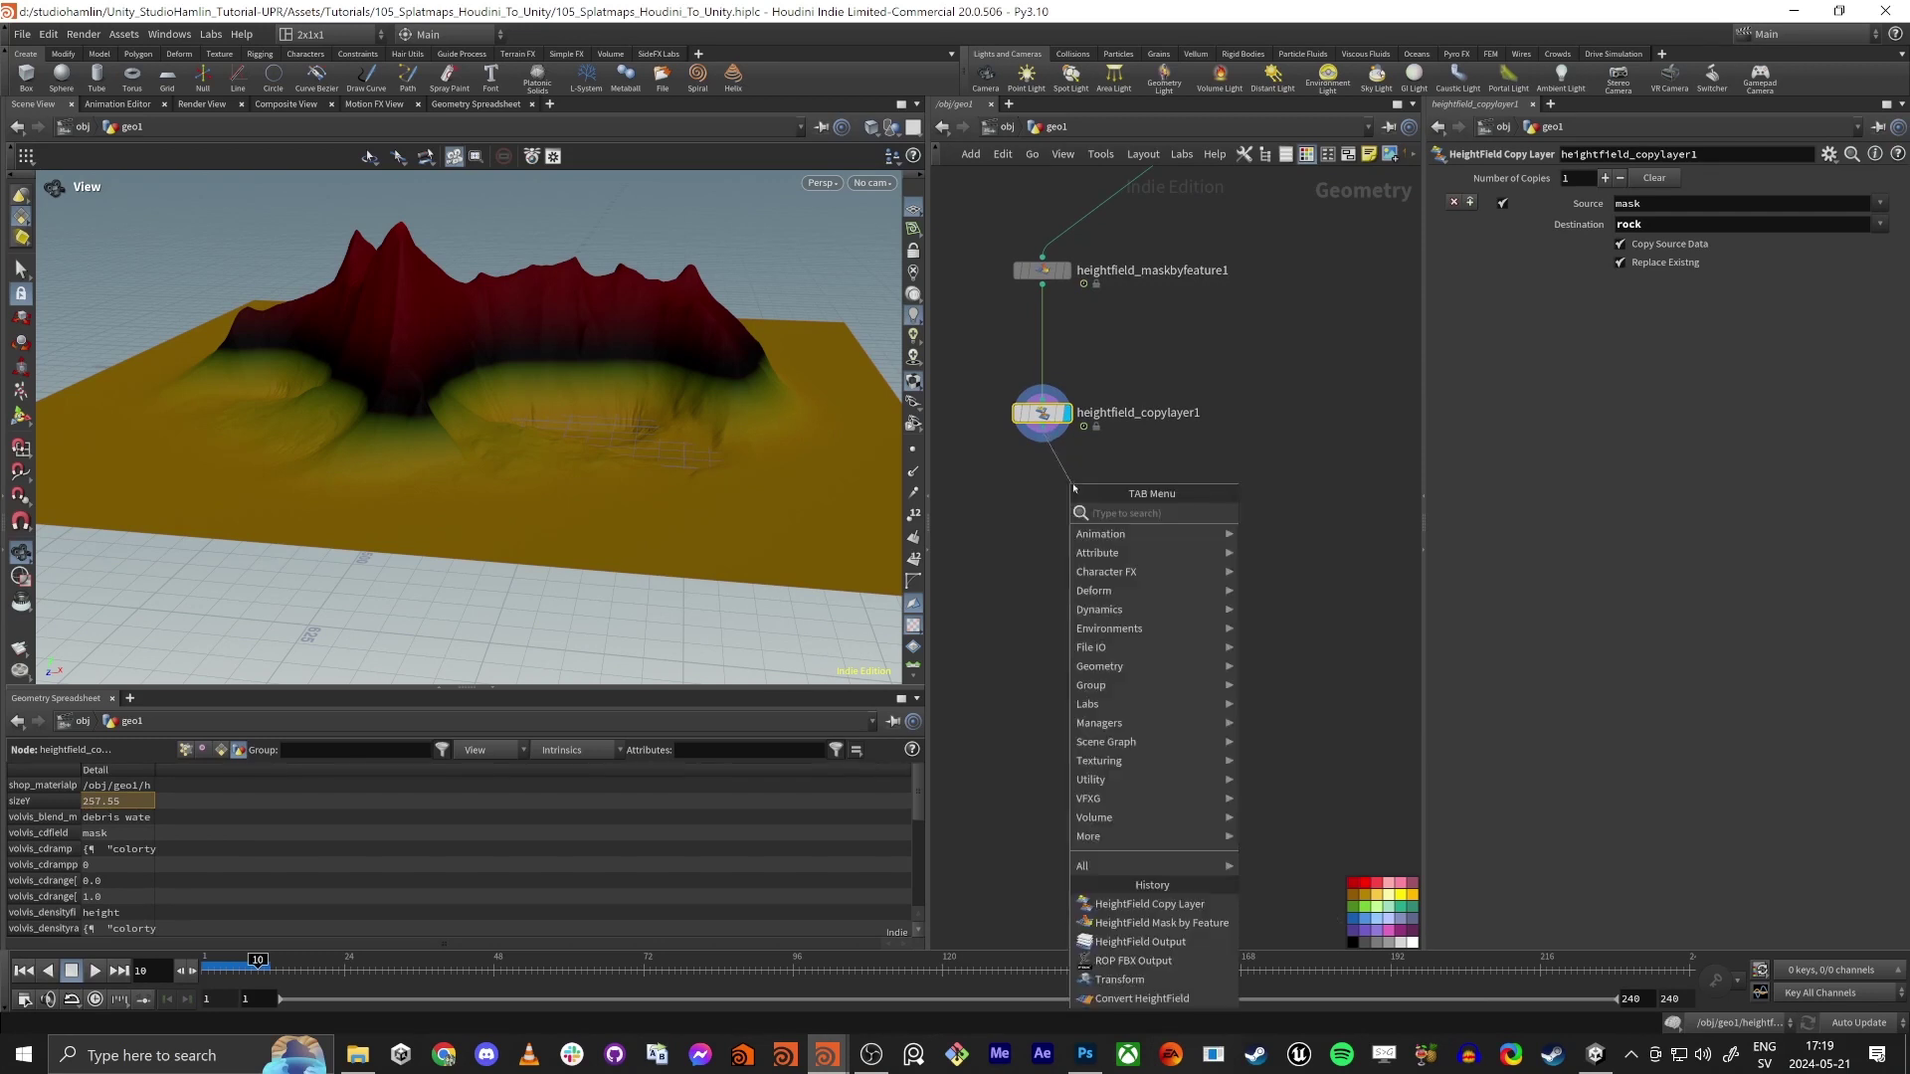
text(blast)
key(Return)
click(1074, 486)
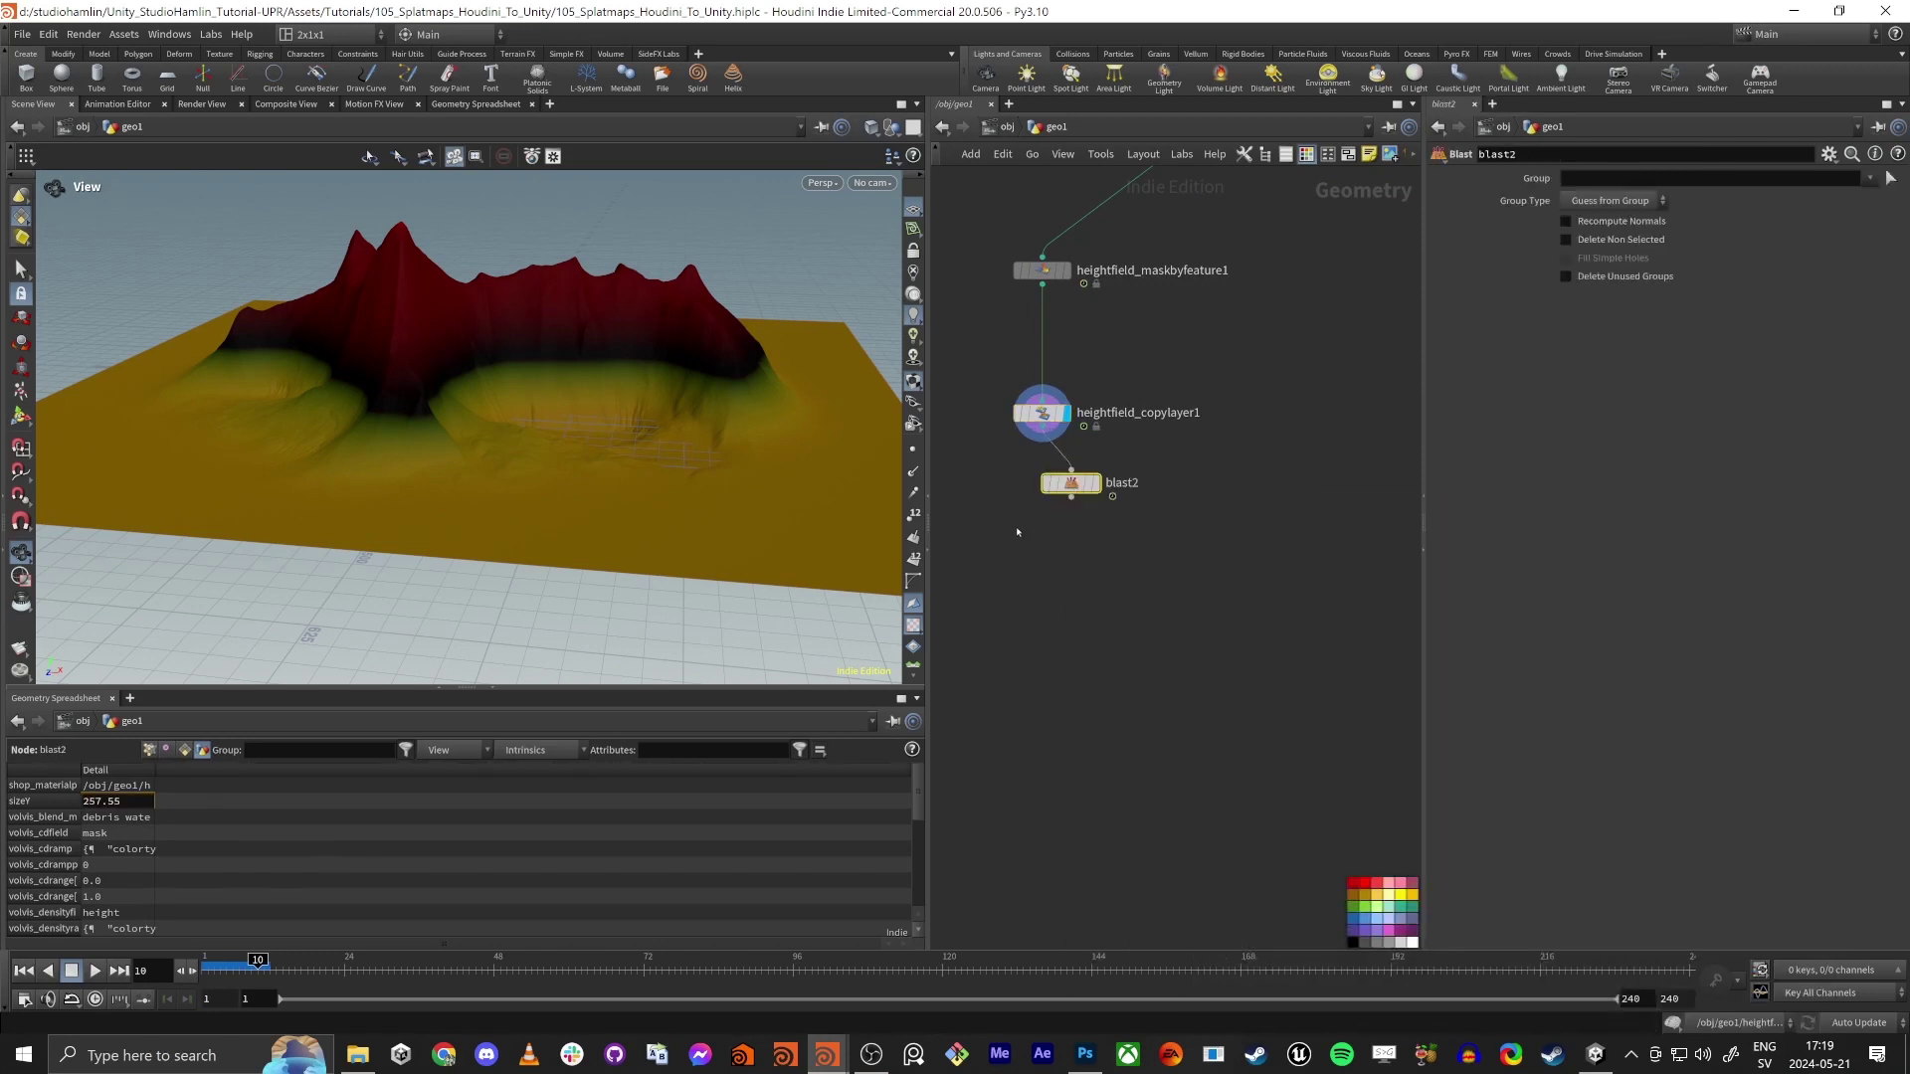
drag(1016, 529, 1204, 437)
middle_drag(1216, 461, 1188, 647)
scroll(1189, 647, down, 2)
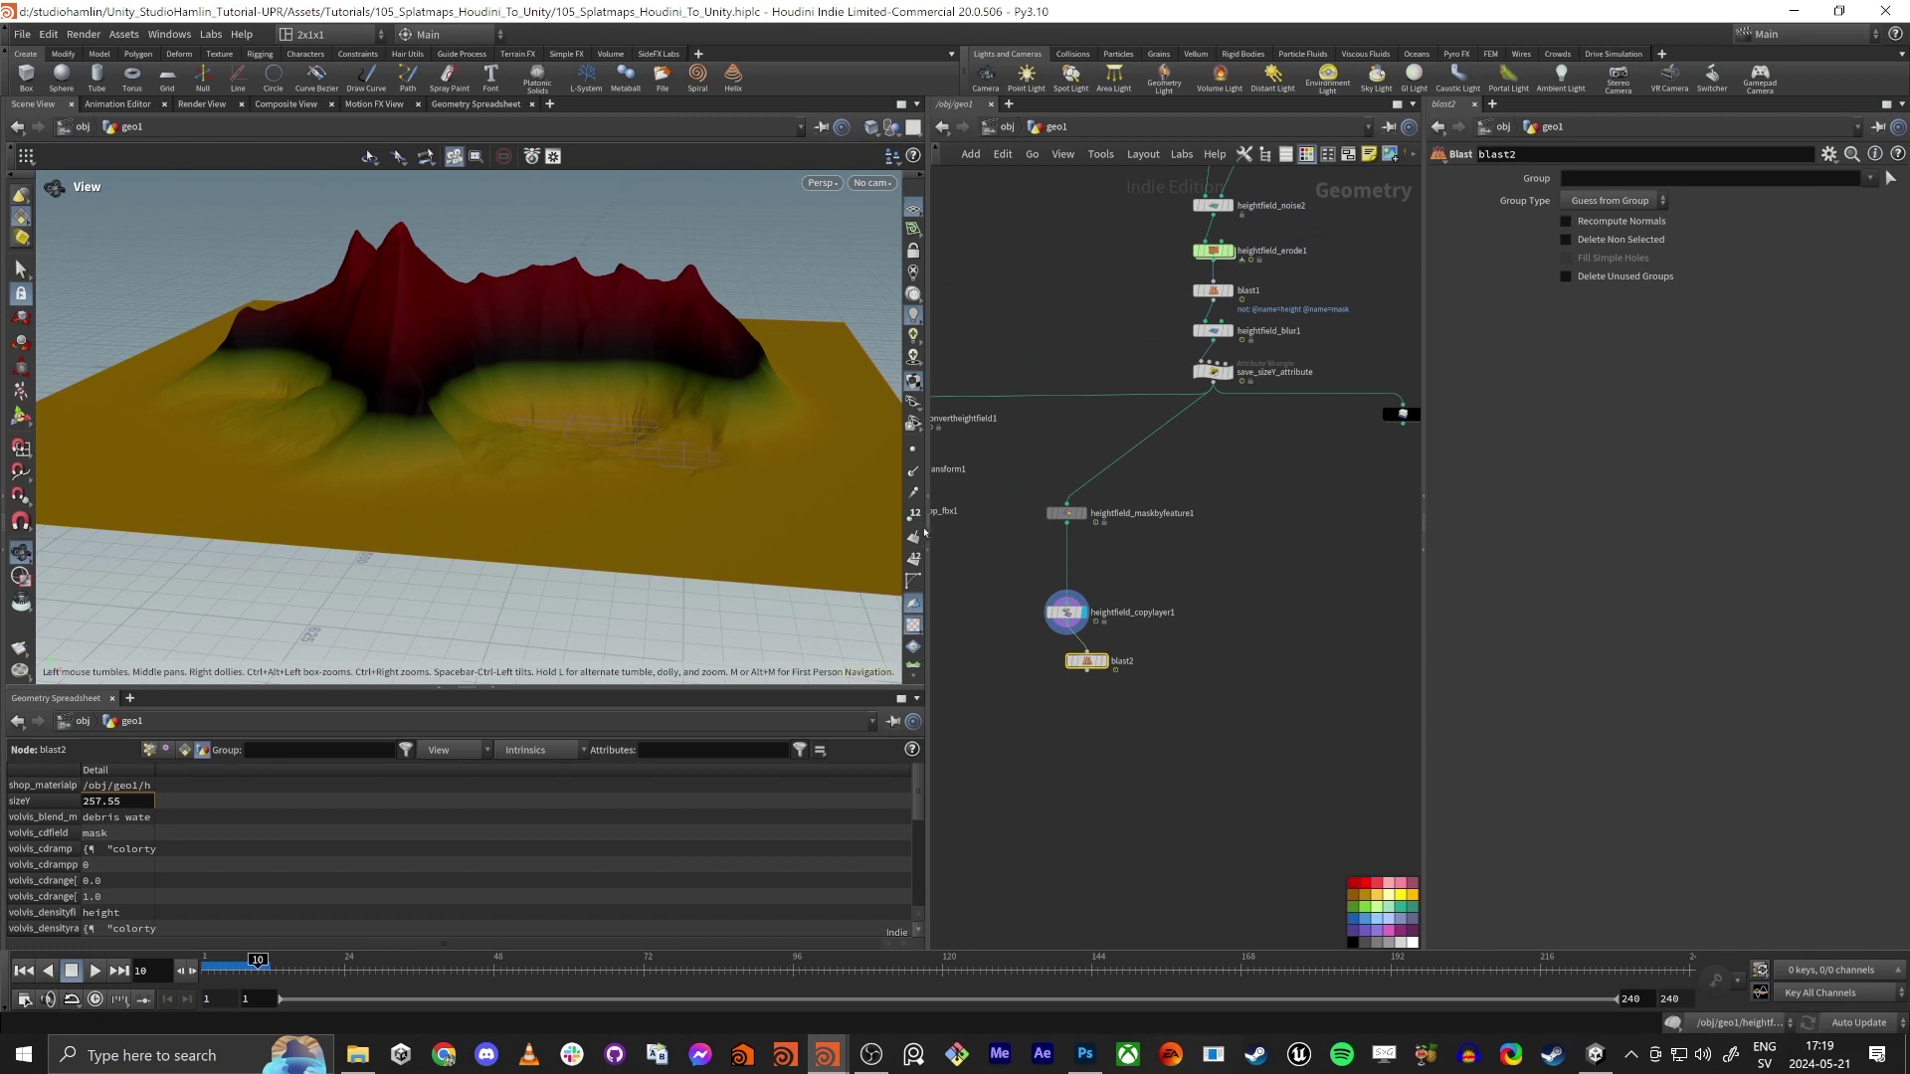
drag(925, 532, 686, 532)
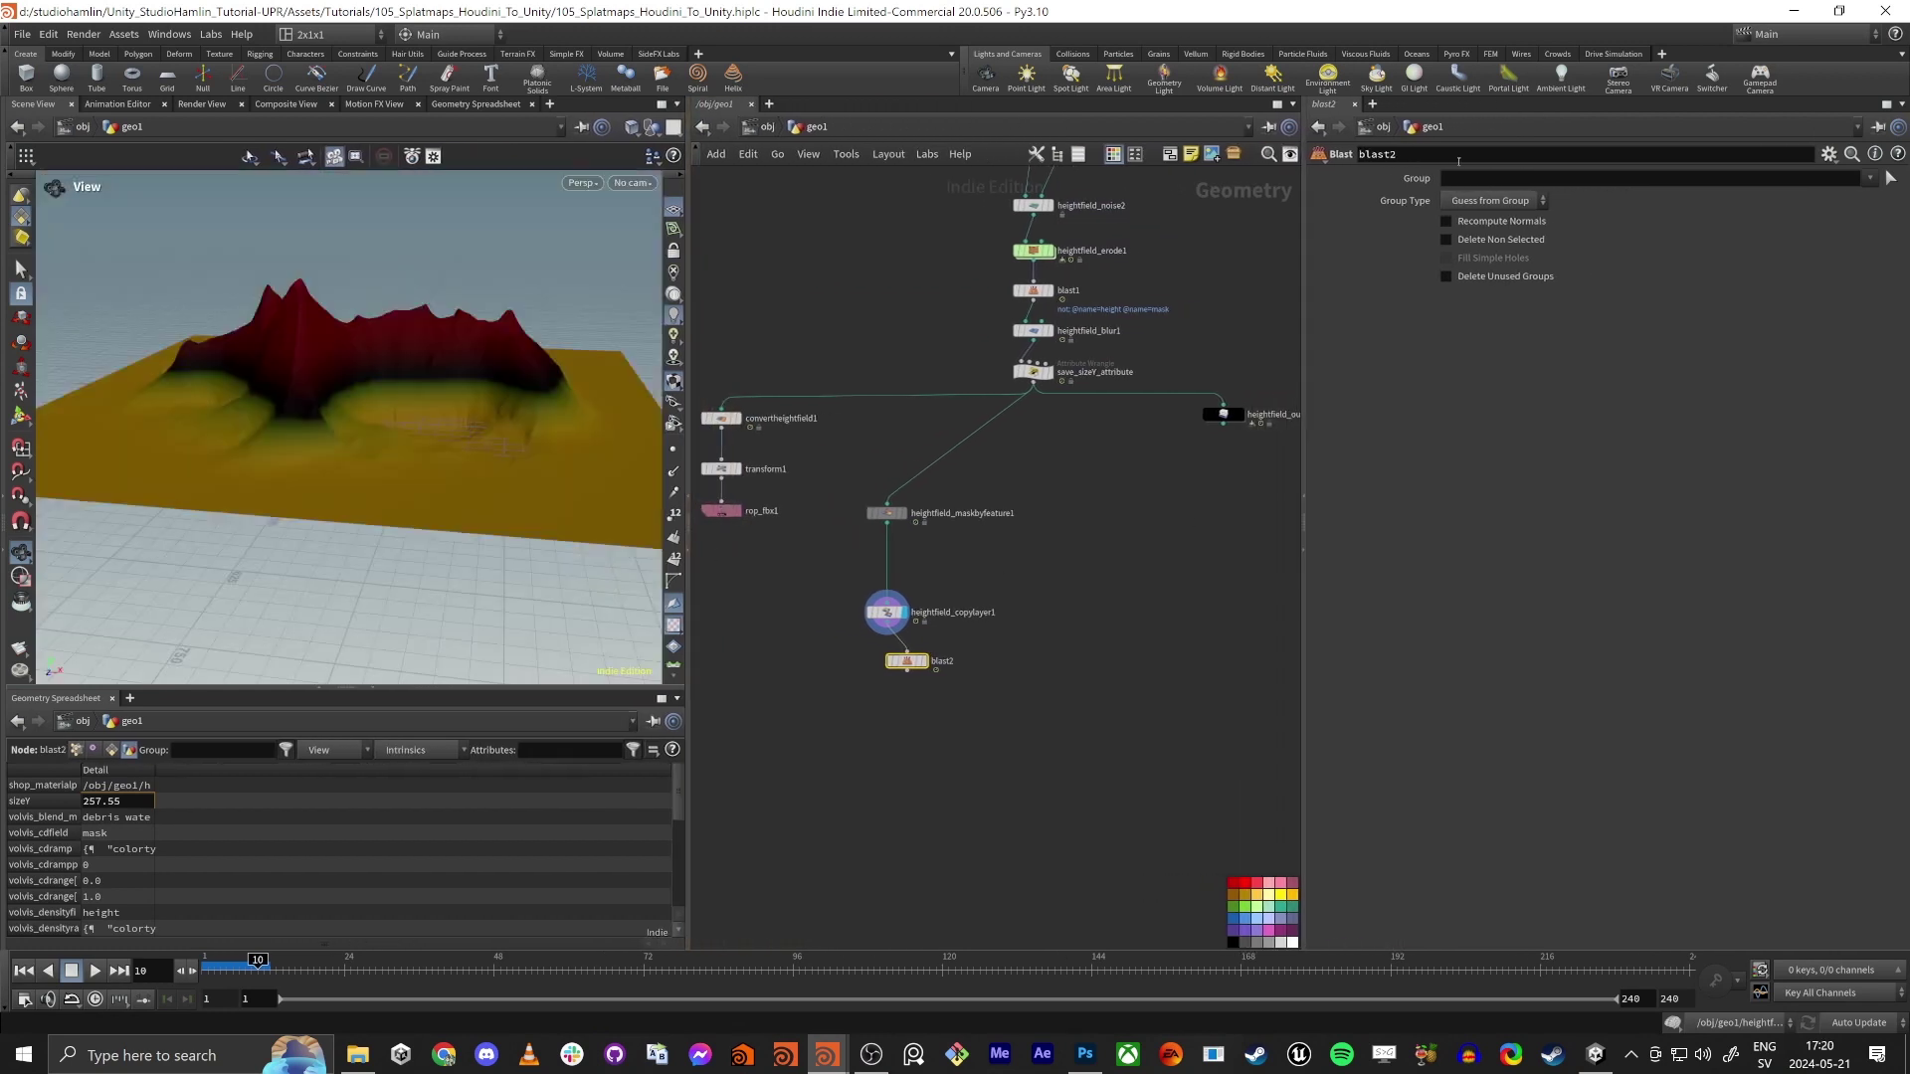
click(1869, 178)
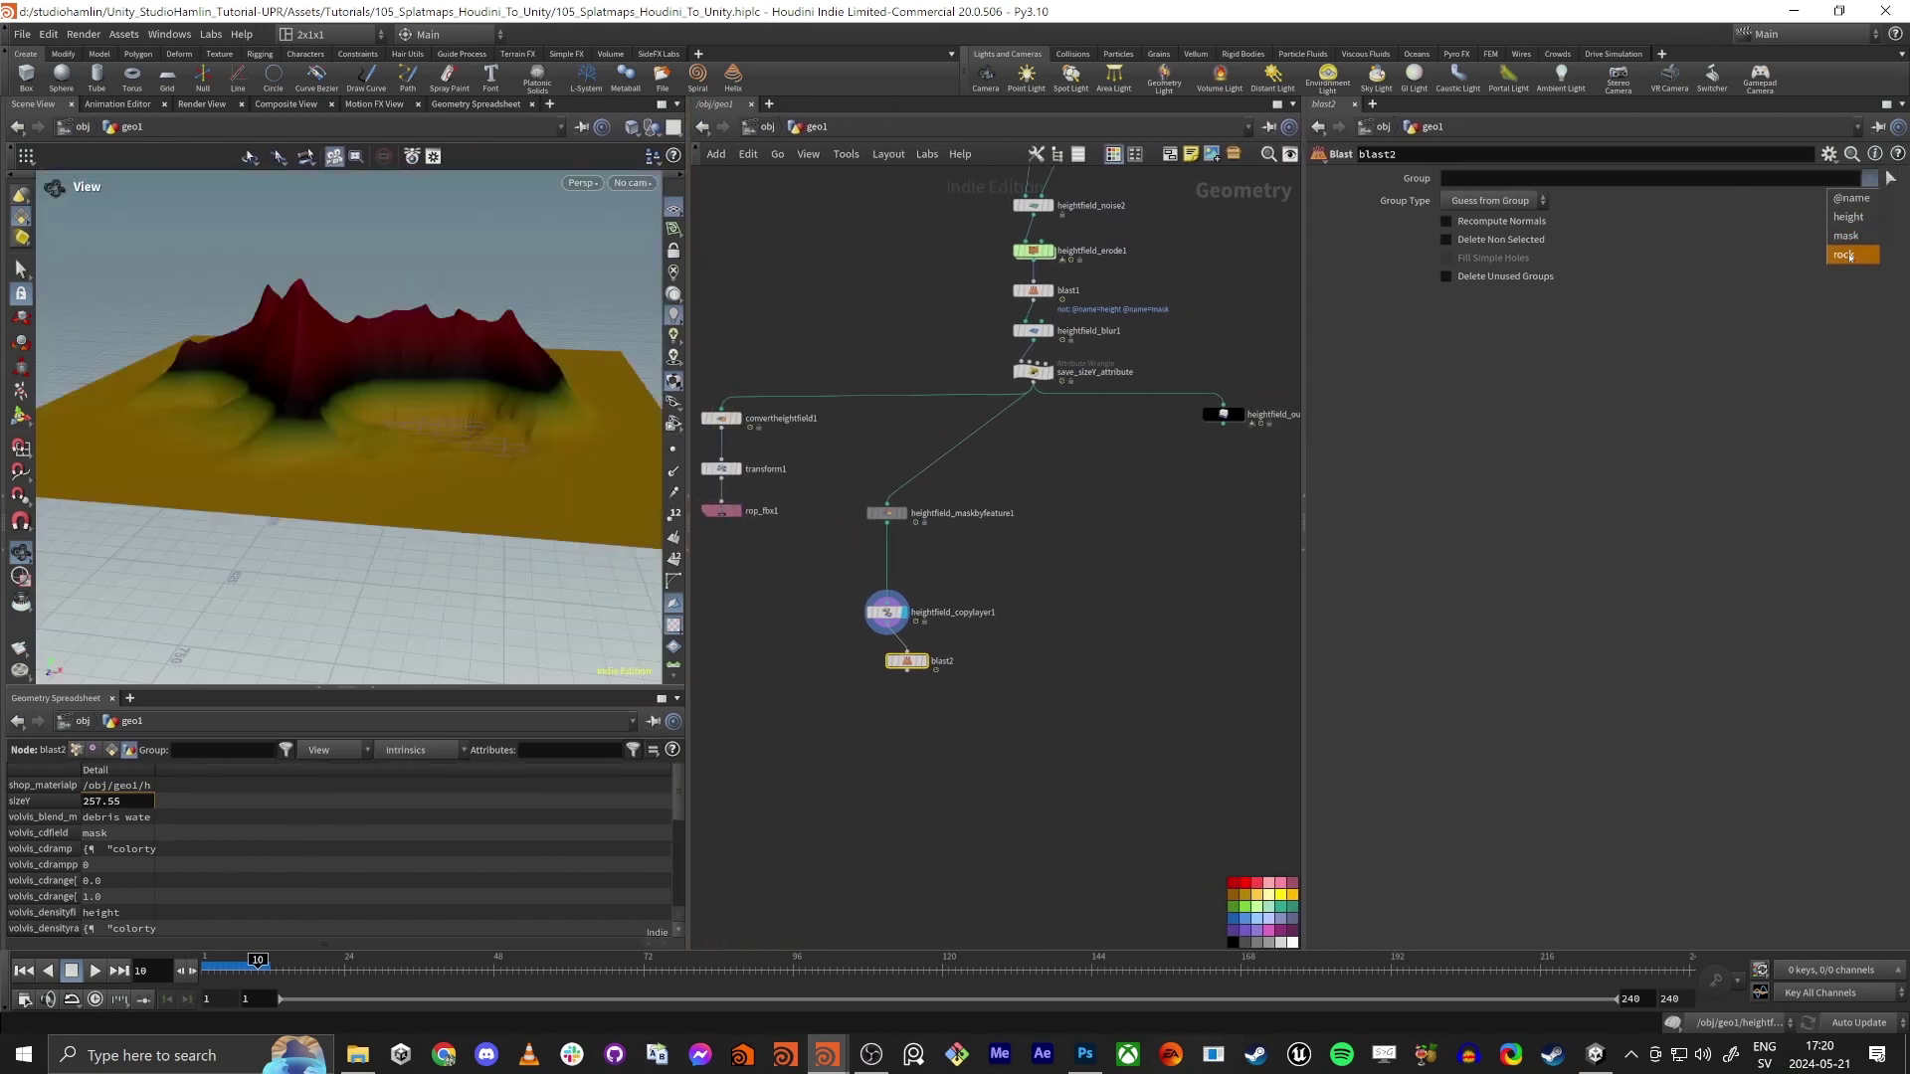
click(1843, 255)
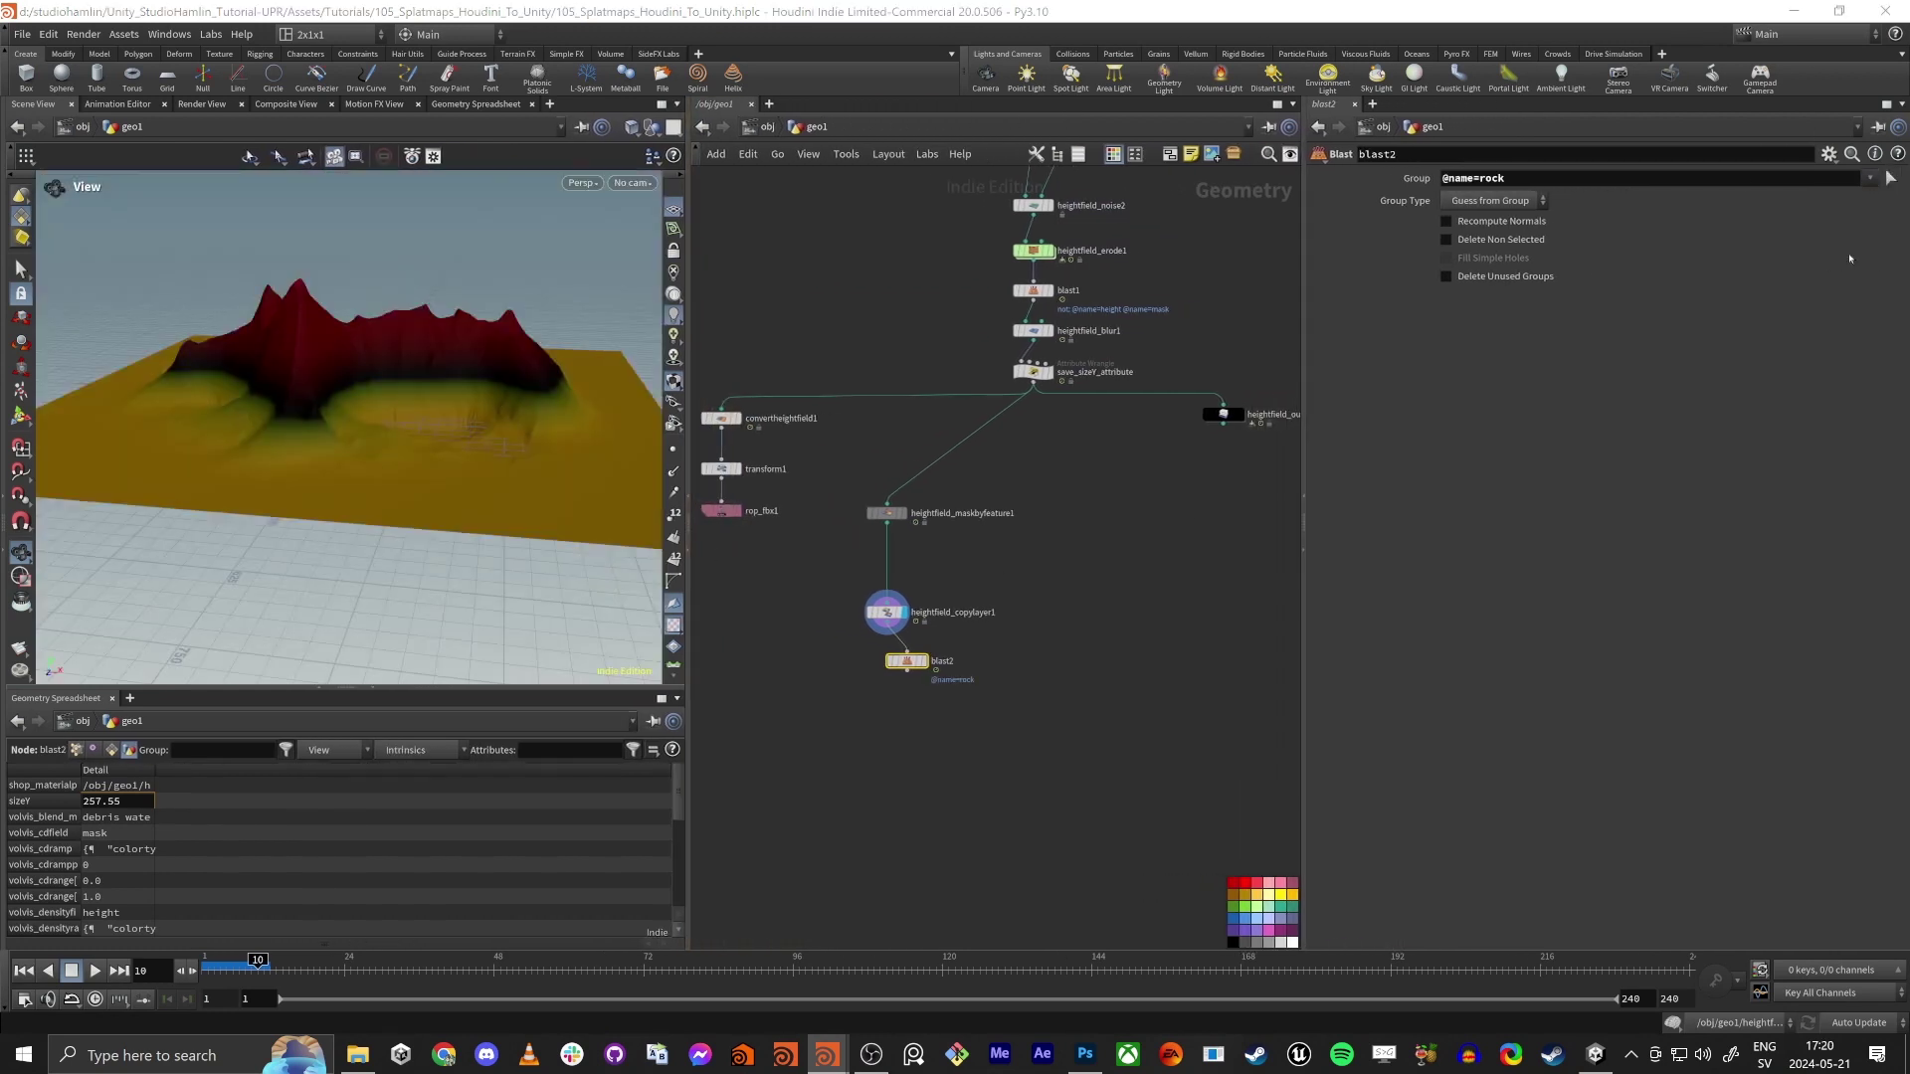
click(1448, 239)
Display the rock Blast and align it directly beneath the copy layer node
scroll(931, 657, up, 3)
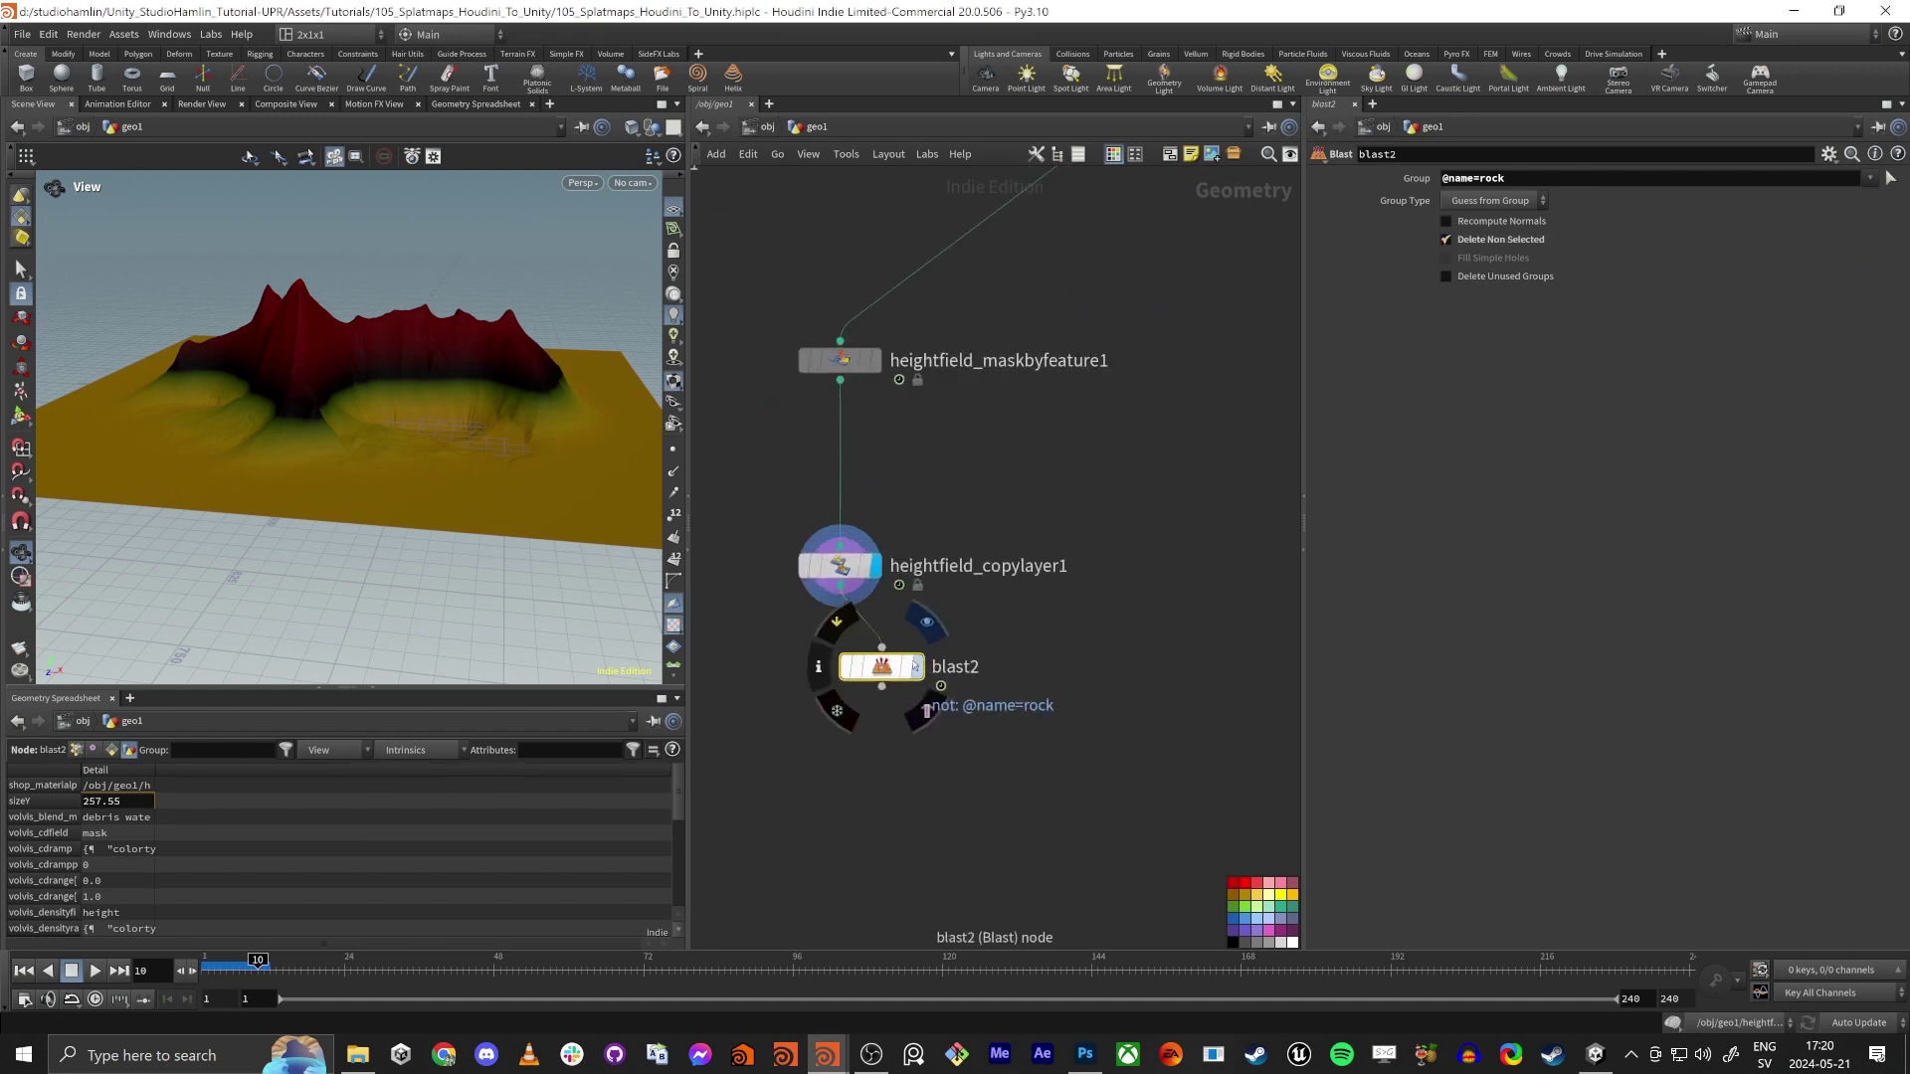
click(916, 666)
drag(882, 669, 841, 650)
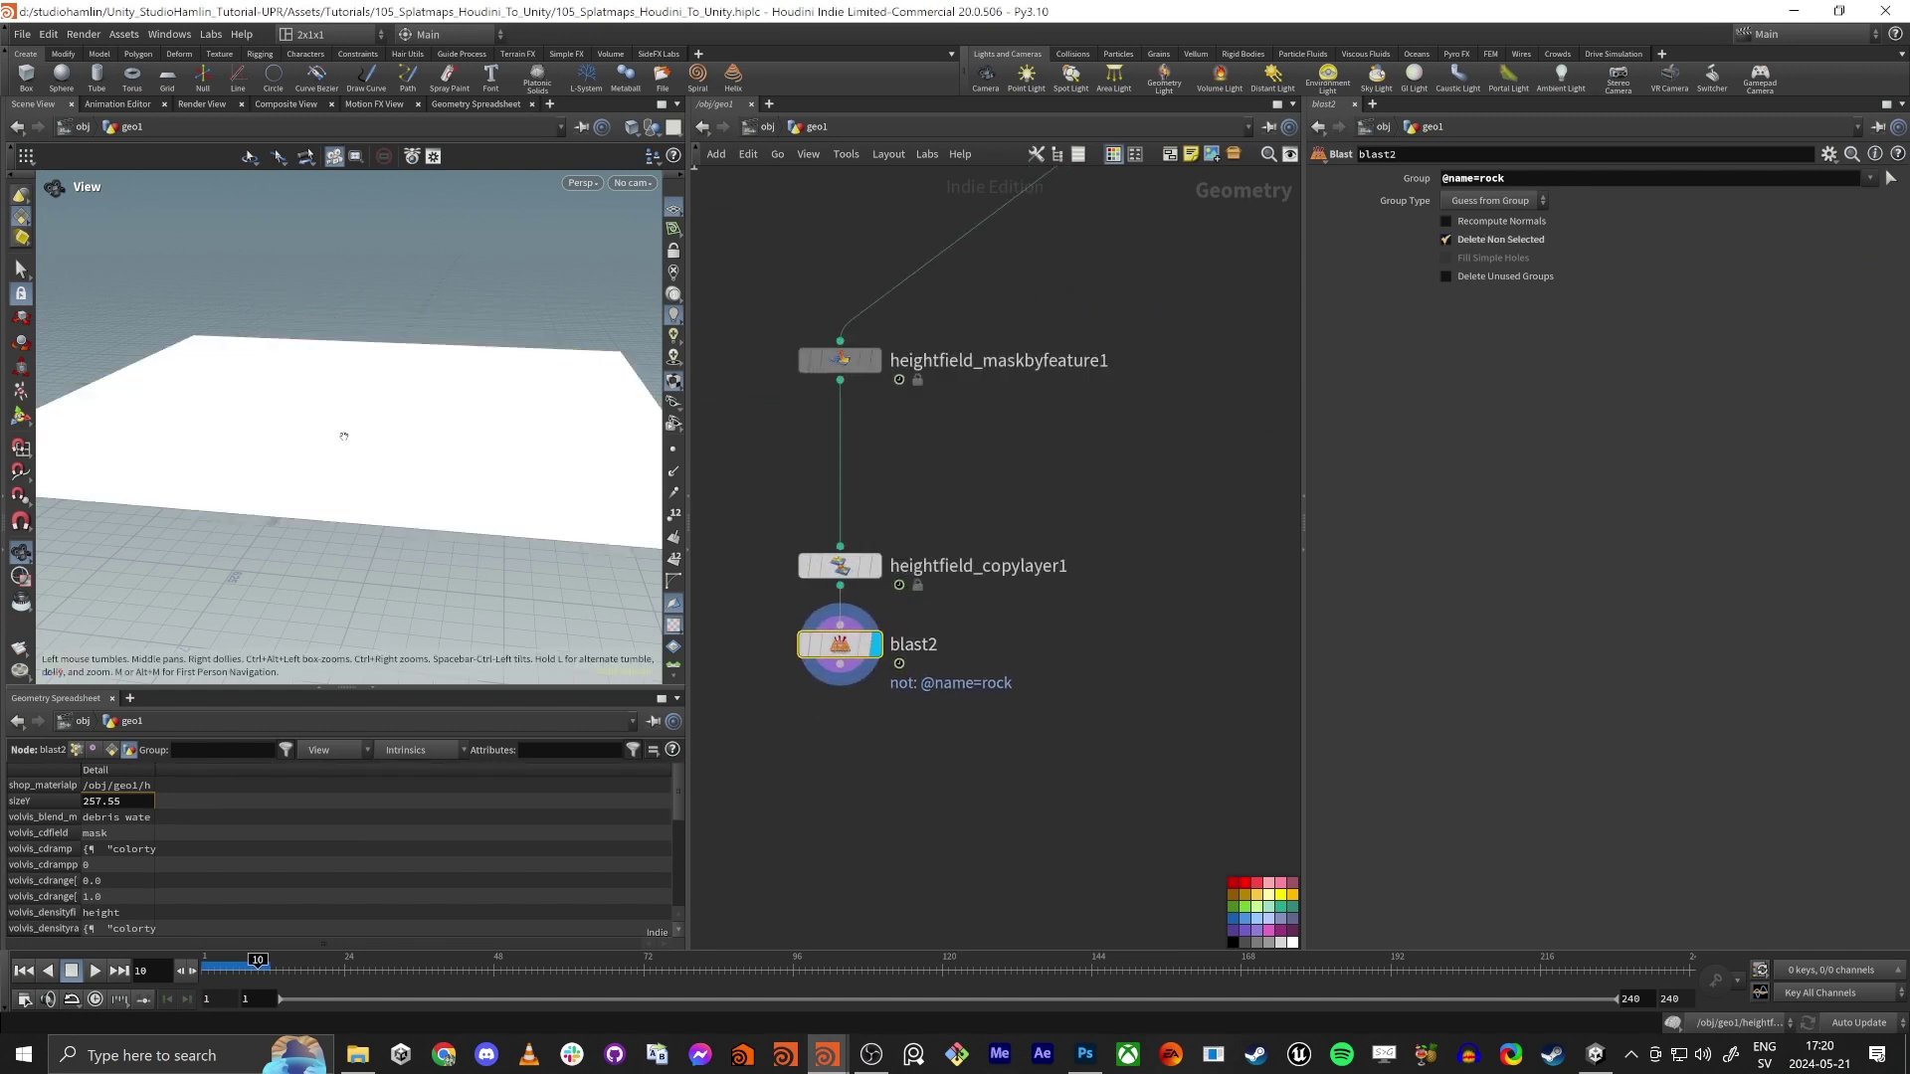
scroll(787, 648, down, 5)
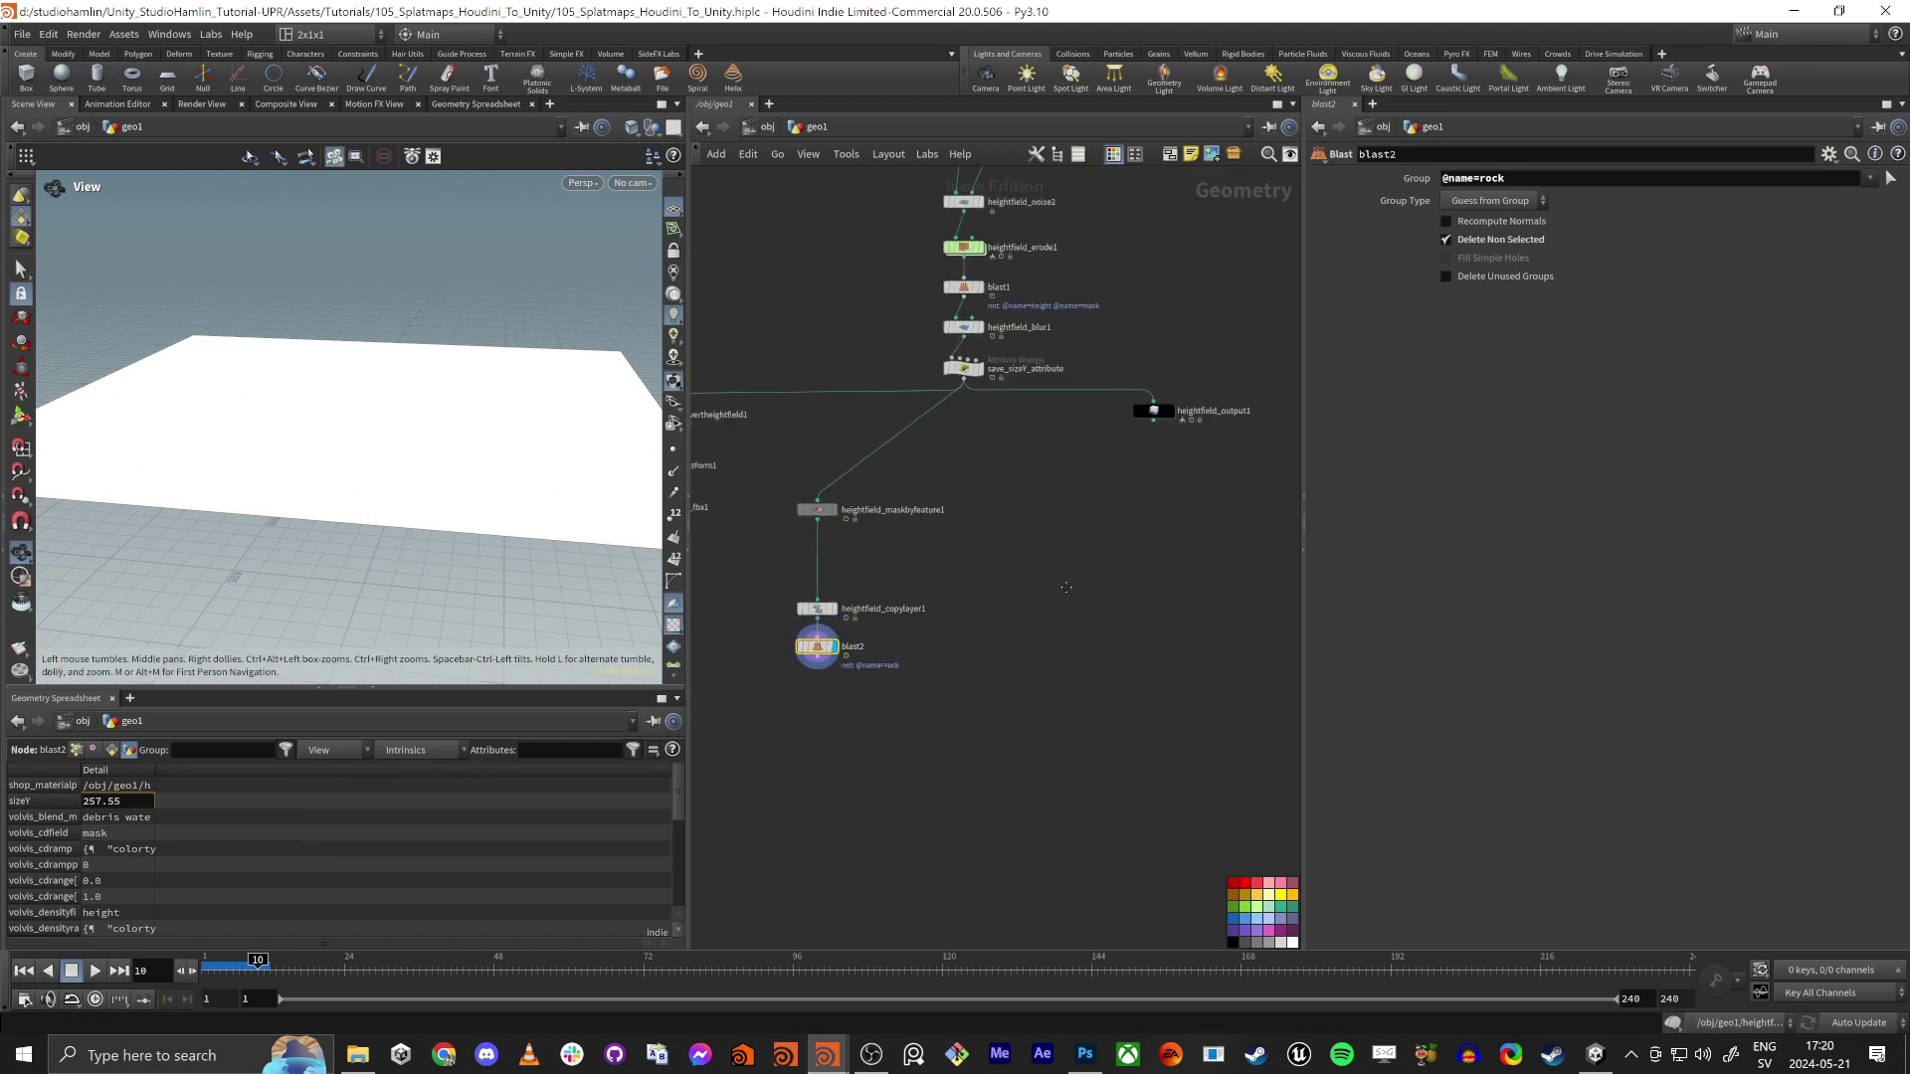
alt+drag(921, 567, 1068, 600)
drag(1067, 302, 1075, 564)
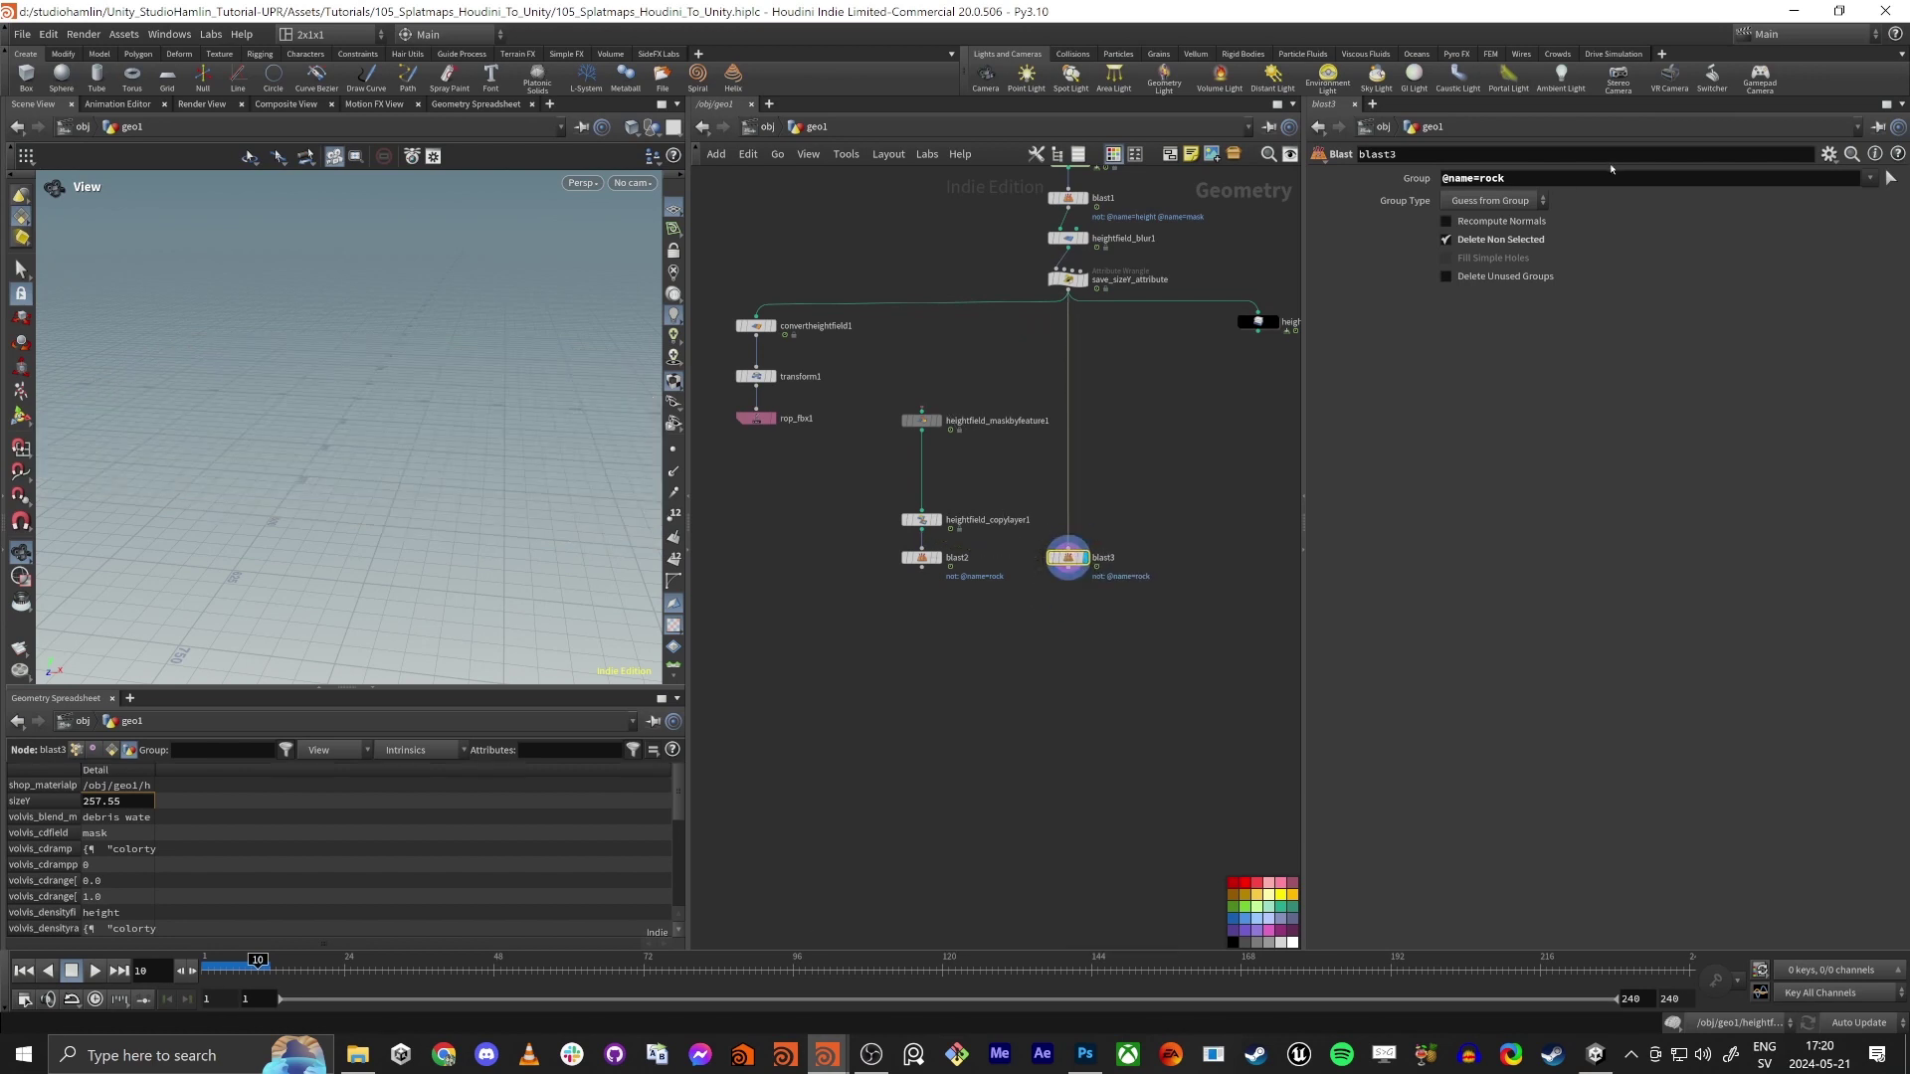
double_click(1480, 179)
text(height)
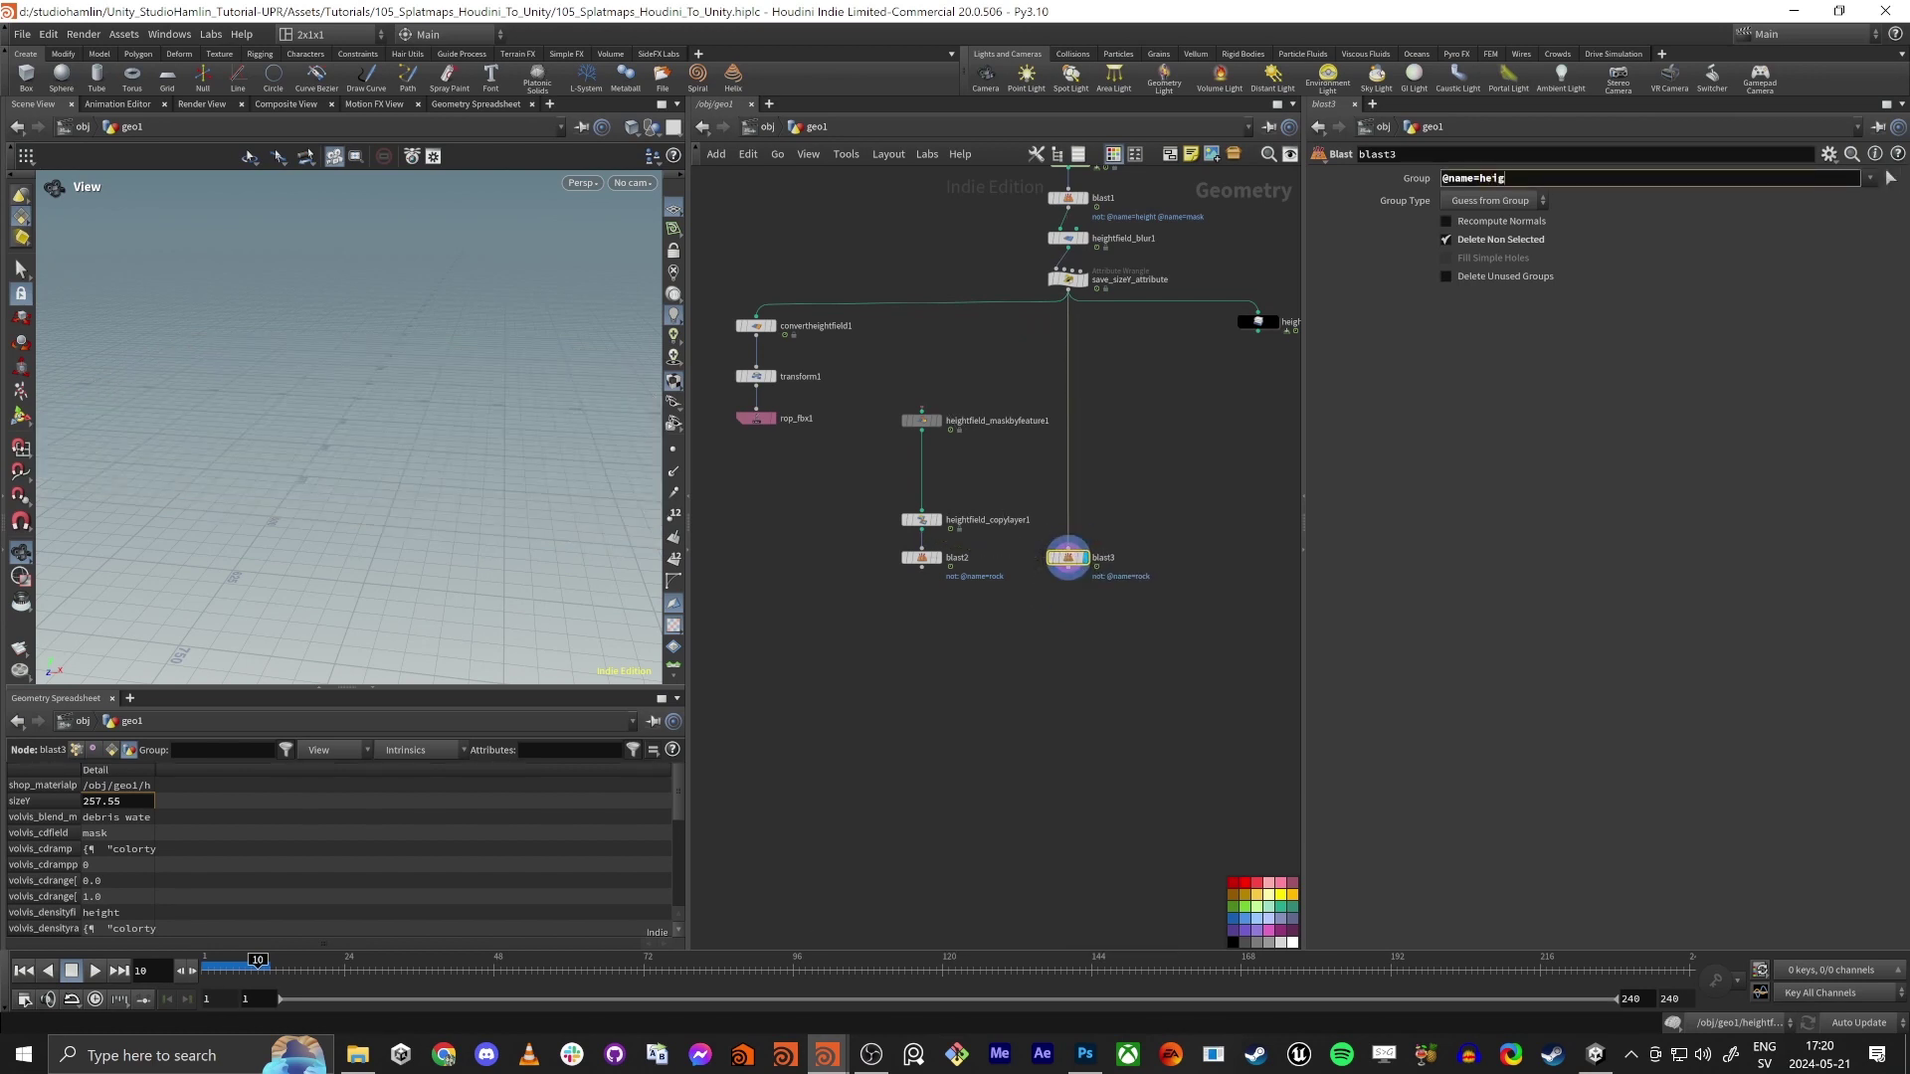
key(Return)
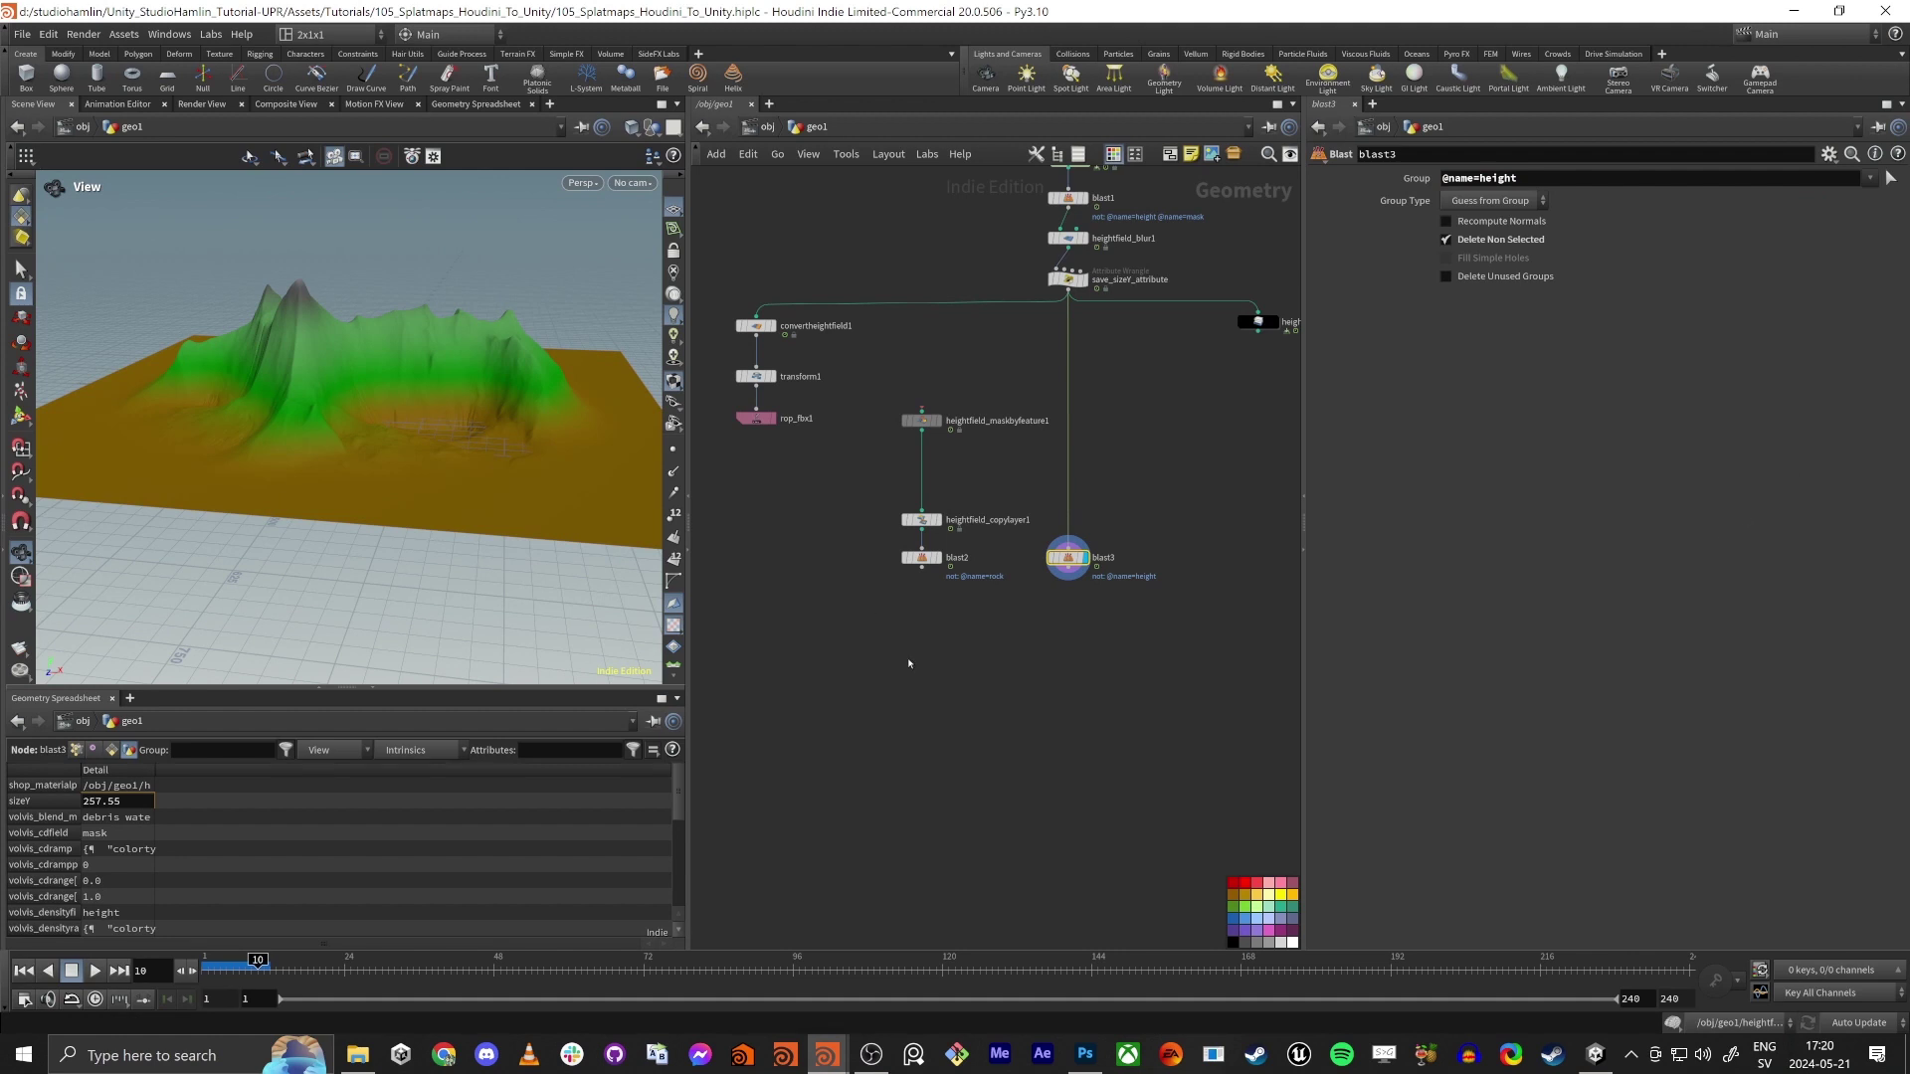
Merge the rock and height Blast outputs, and reconnect the height mask node's input to save_sizeY_attribute
drag(827, 624, 1087, 706)
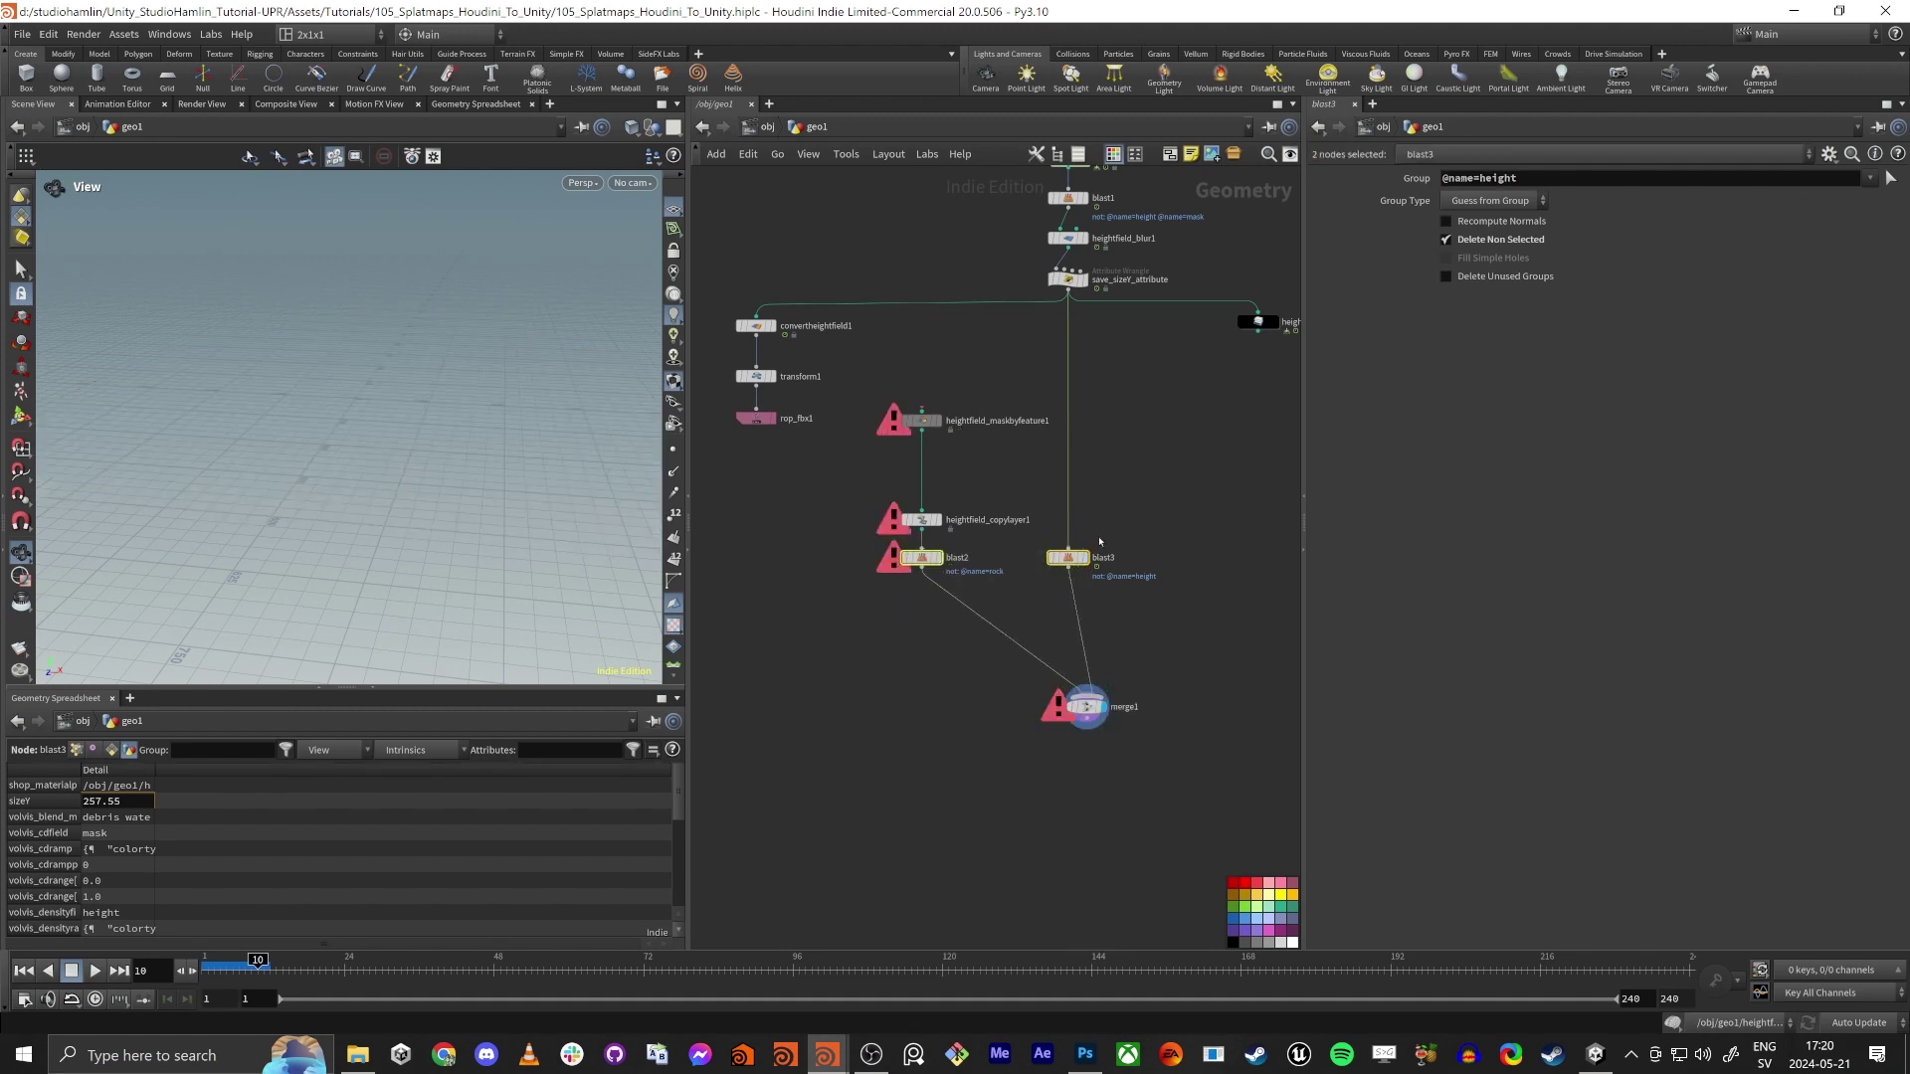
drag(1069, 290, 923, 410)
middle_drag(1067, 708, 1057, 589)
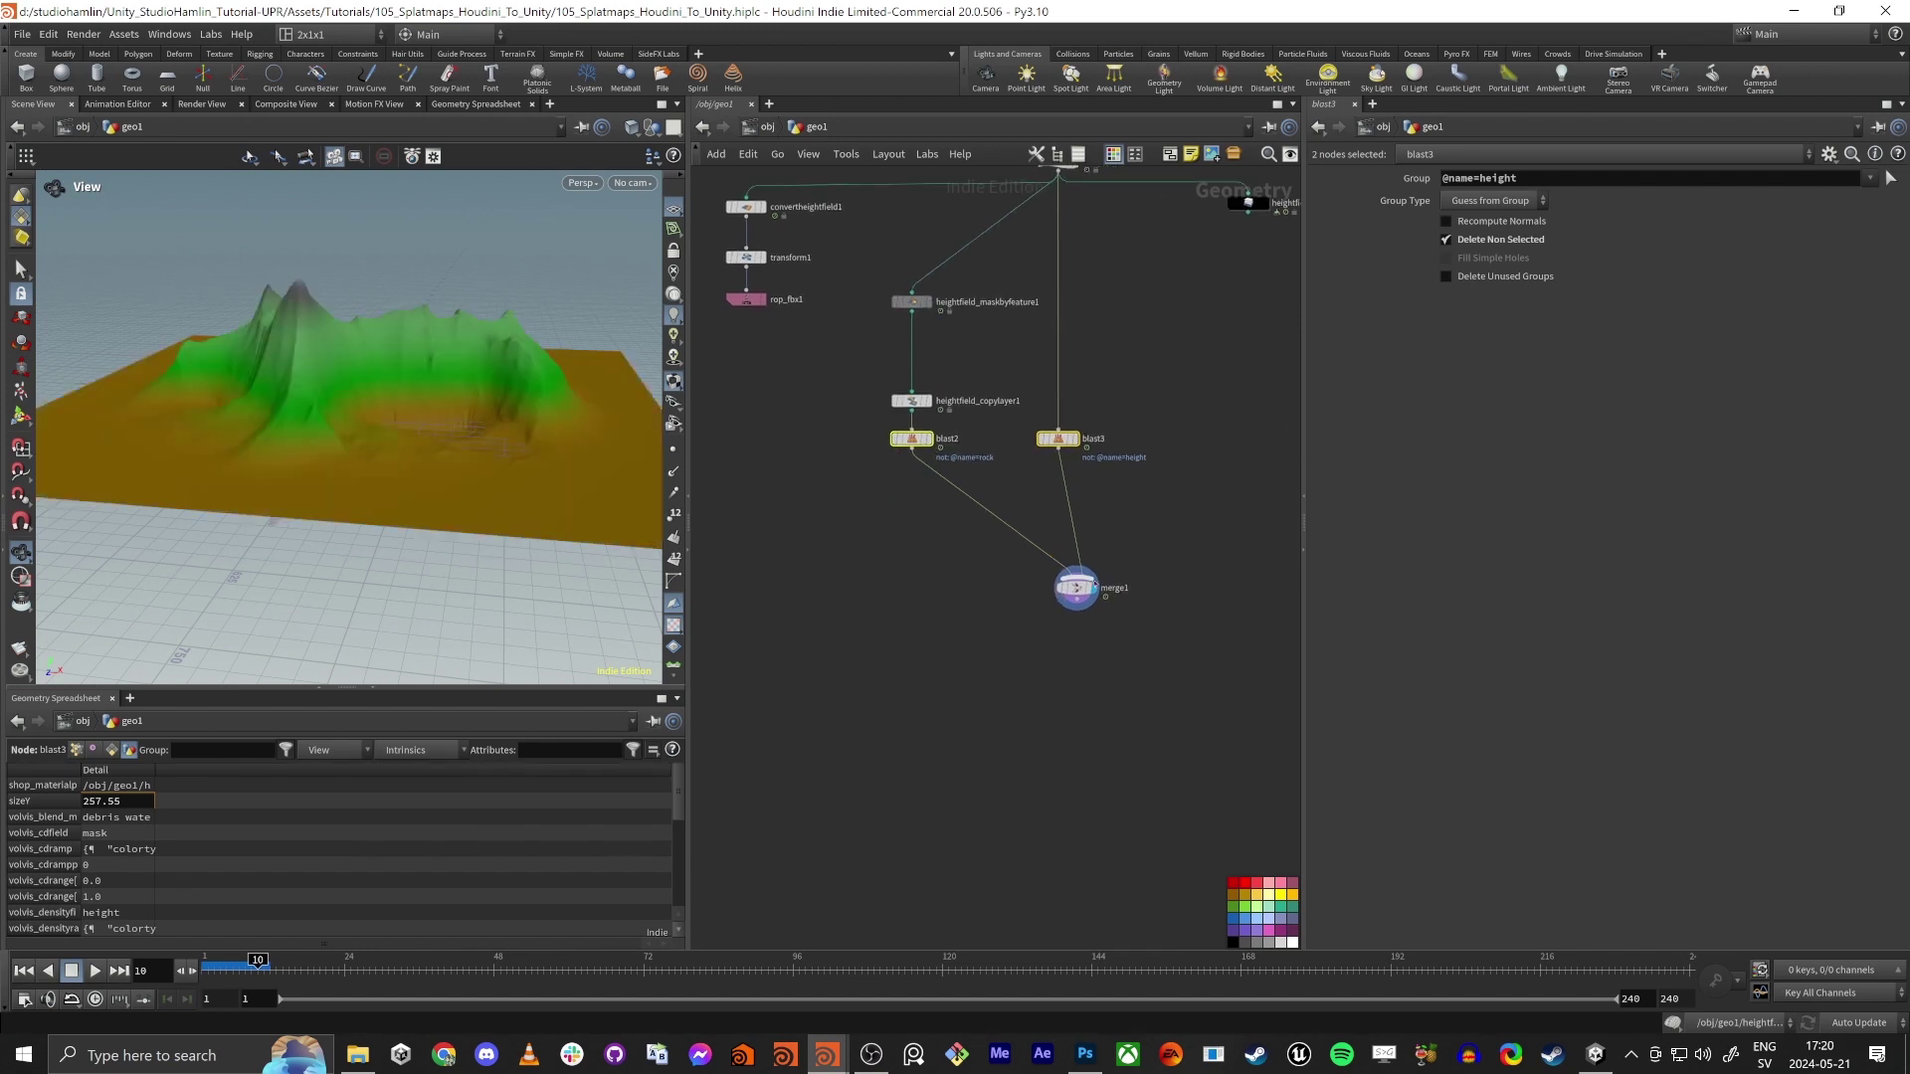
middle_click(1057, 589)
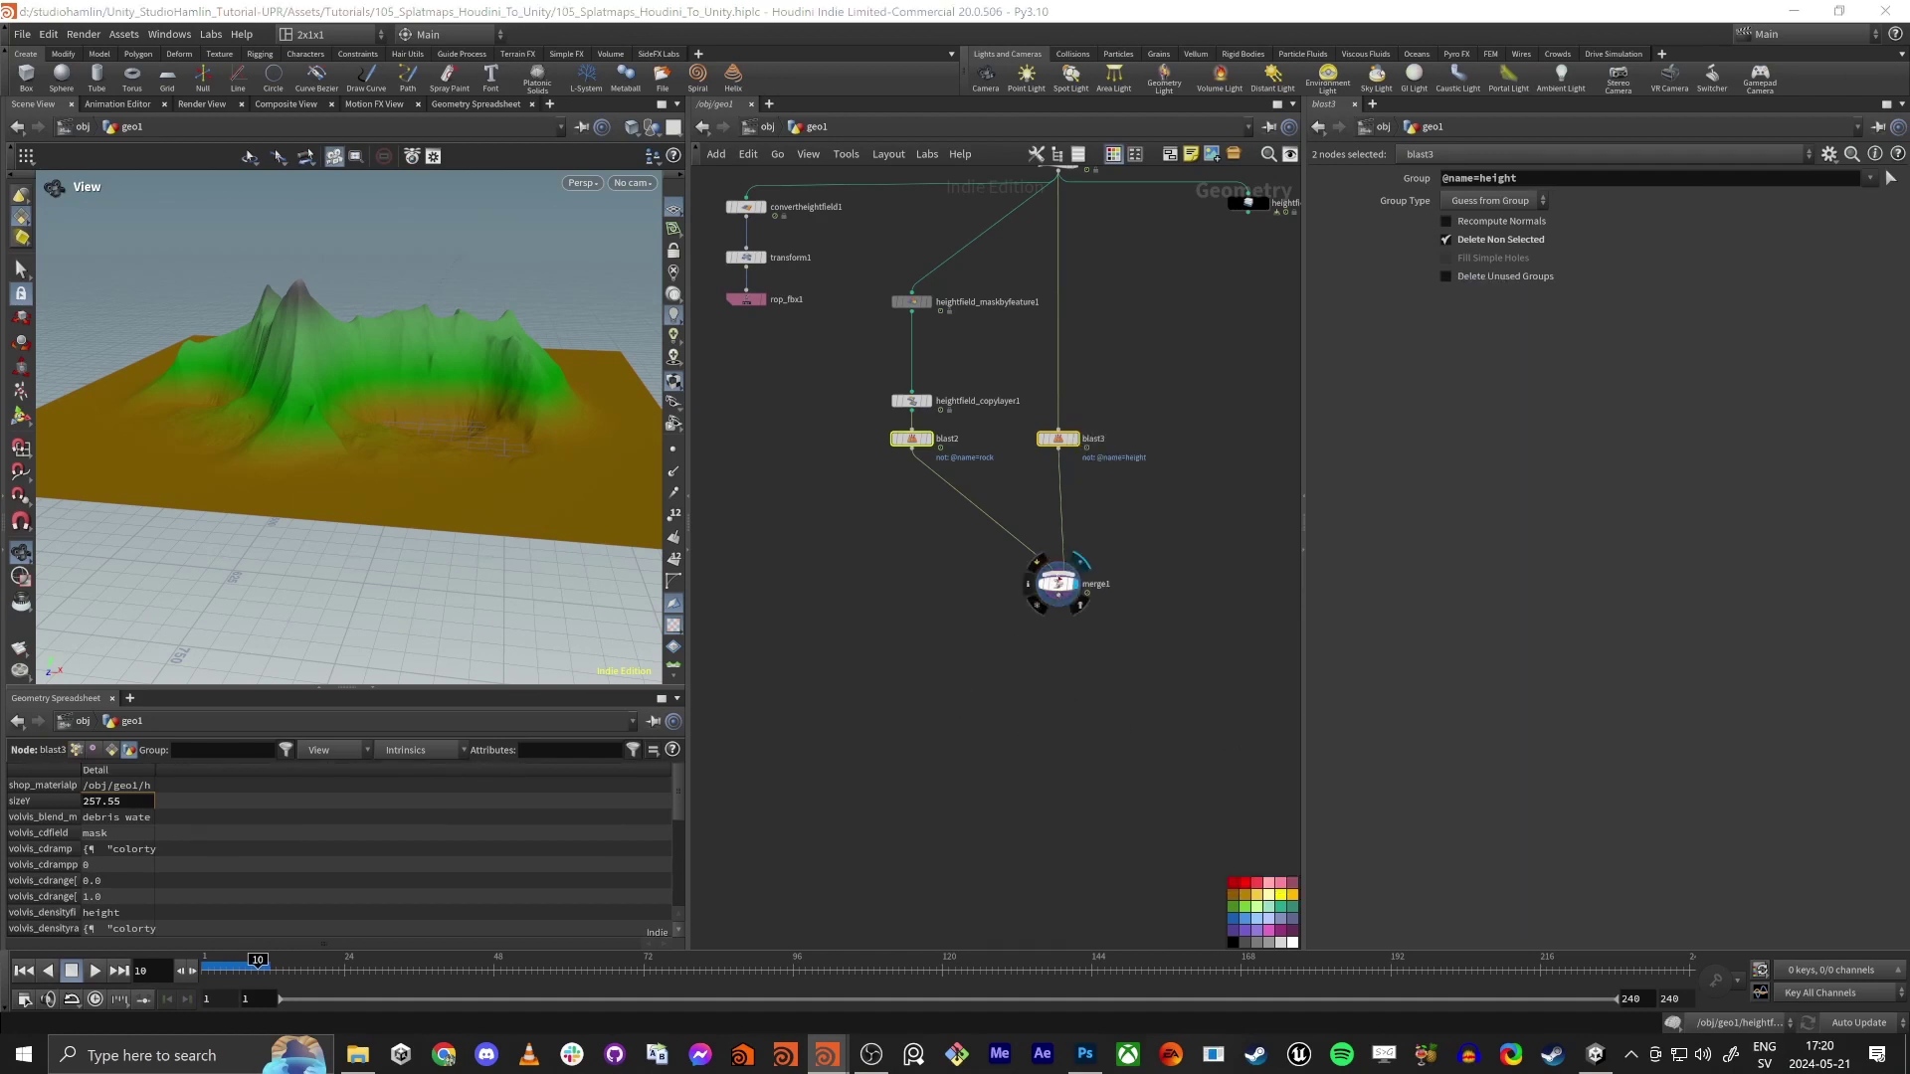
mouse_move(1060, 587)
mouse_down()
mouse_move(1053, 546)
mouse_move(1046, 565)
mouse_up()
Colour the height mask, copy layer and rock Blast nodes dark grey
middle_drag(1023, 300, 1020, 443)
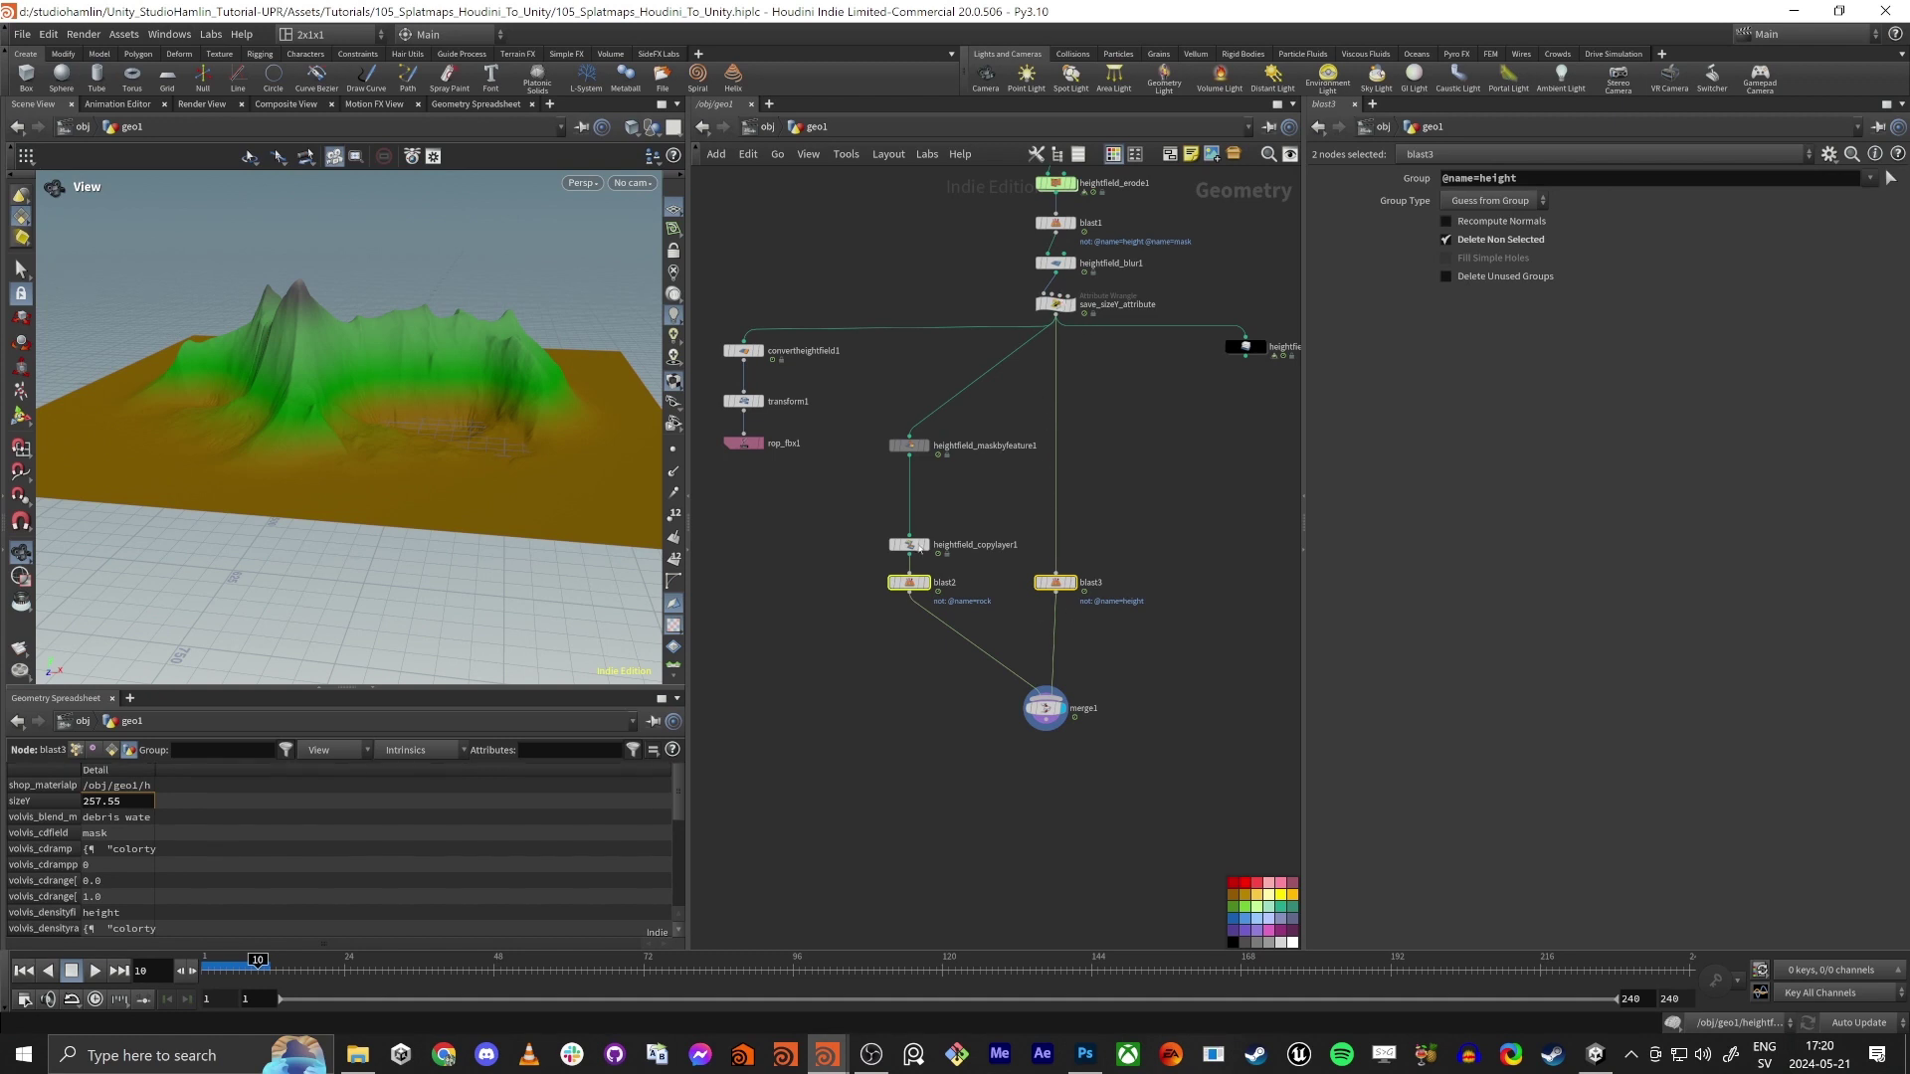
drag(823, 644, 938, 394)
drag(1027, 529, 1076, 605)
drag(857, 623, 982, 334)
key(c)
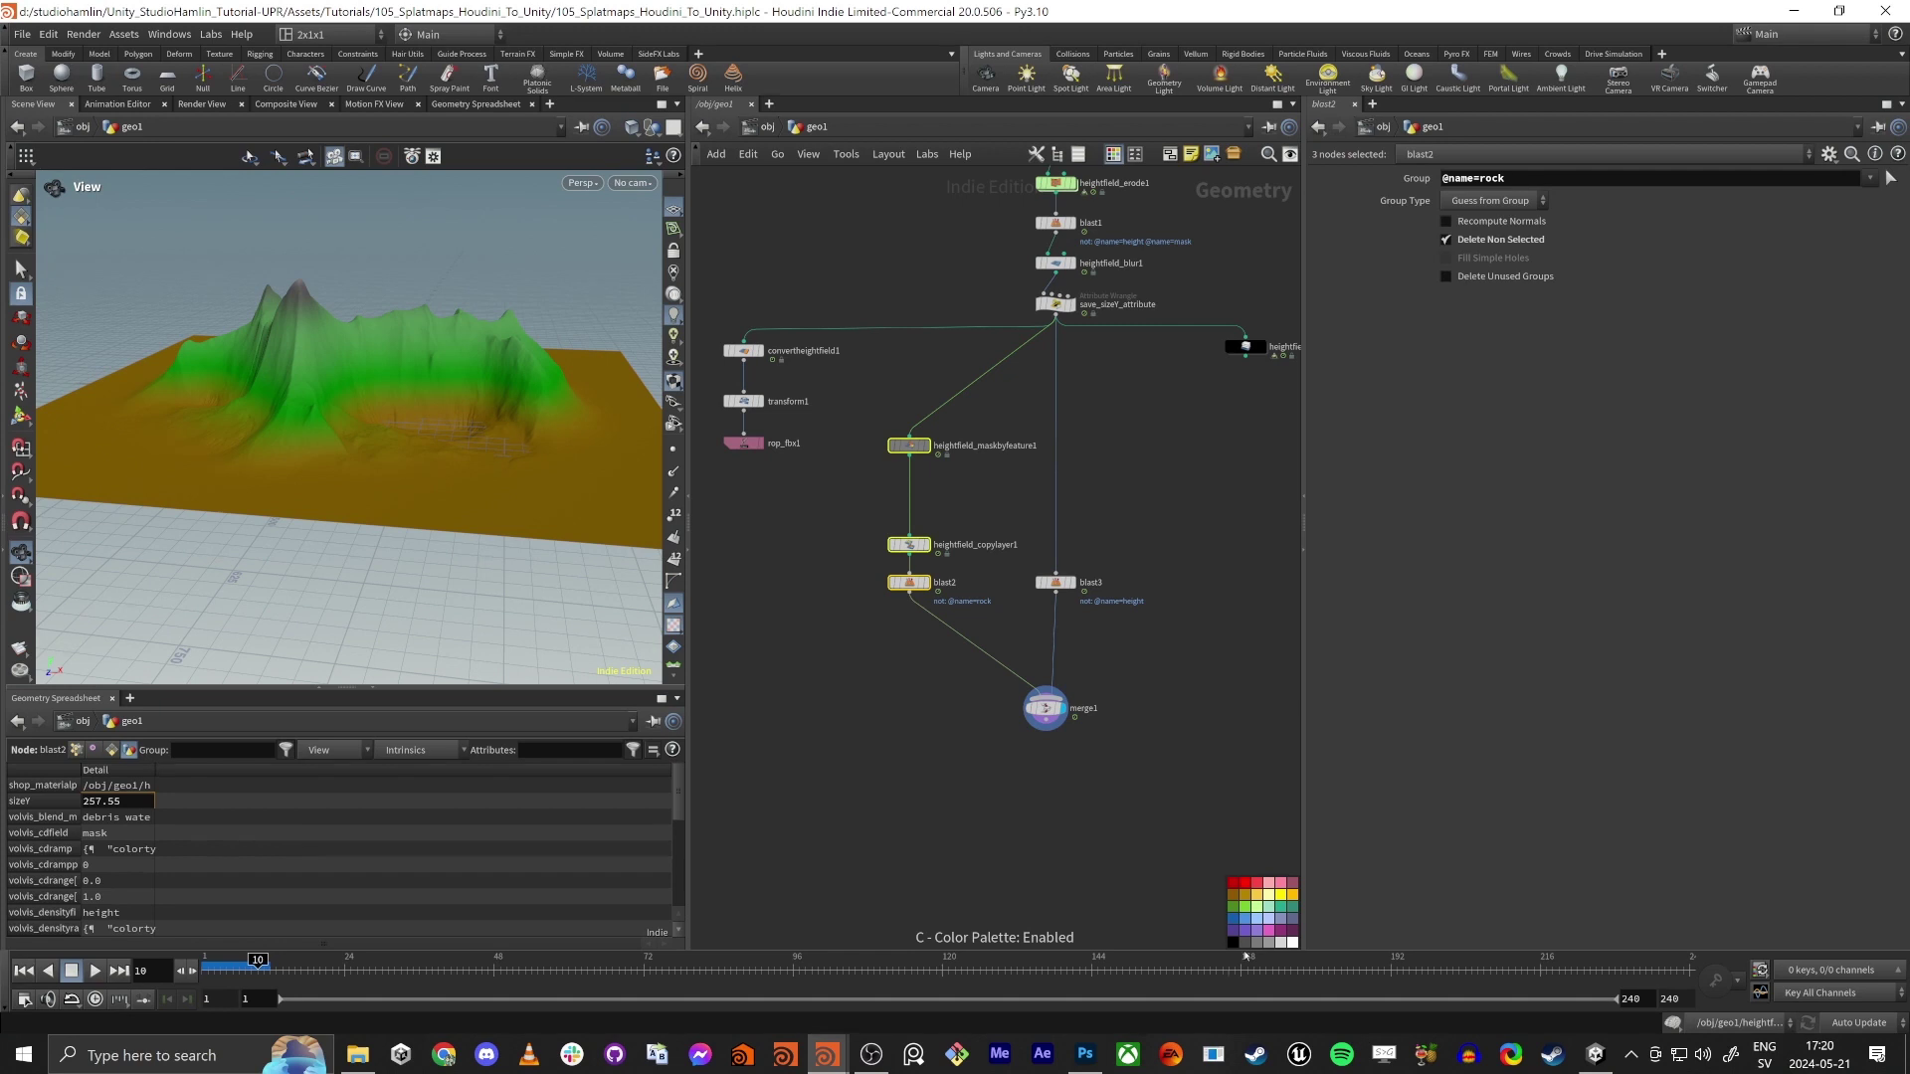
click(1245, 941)
key(c)
middle_drag(944, 743, 956, 672)
click(981, 698)
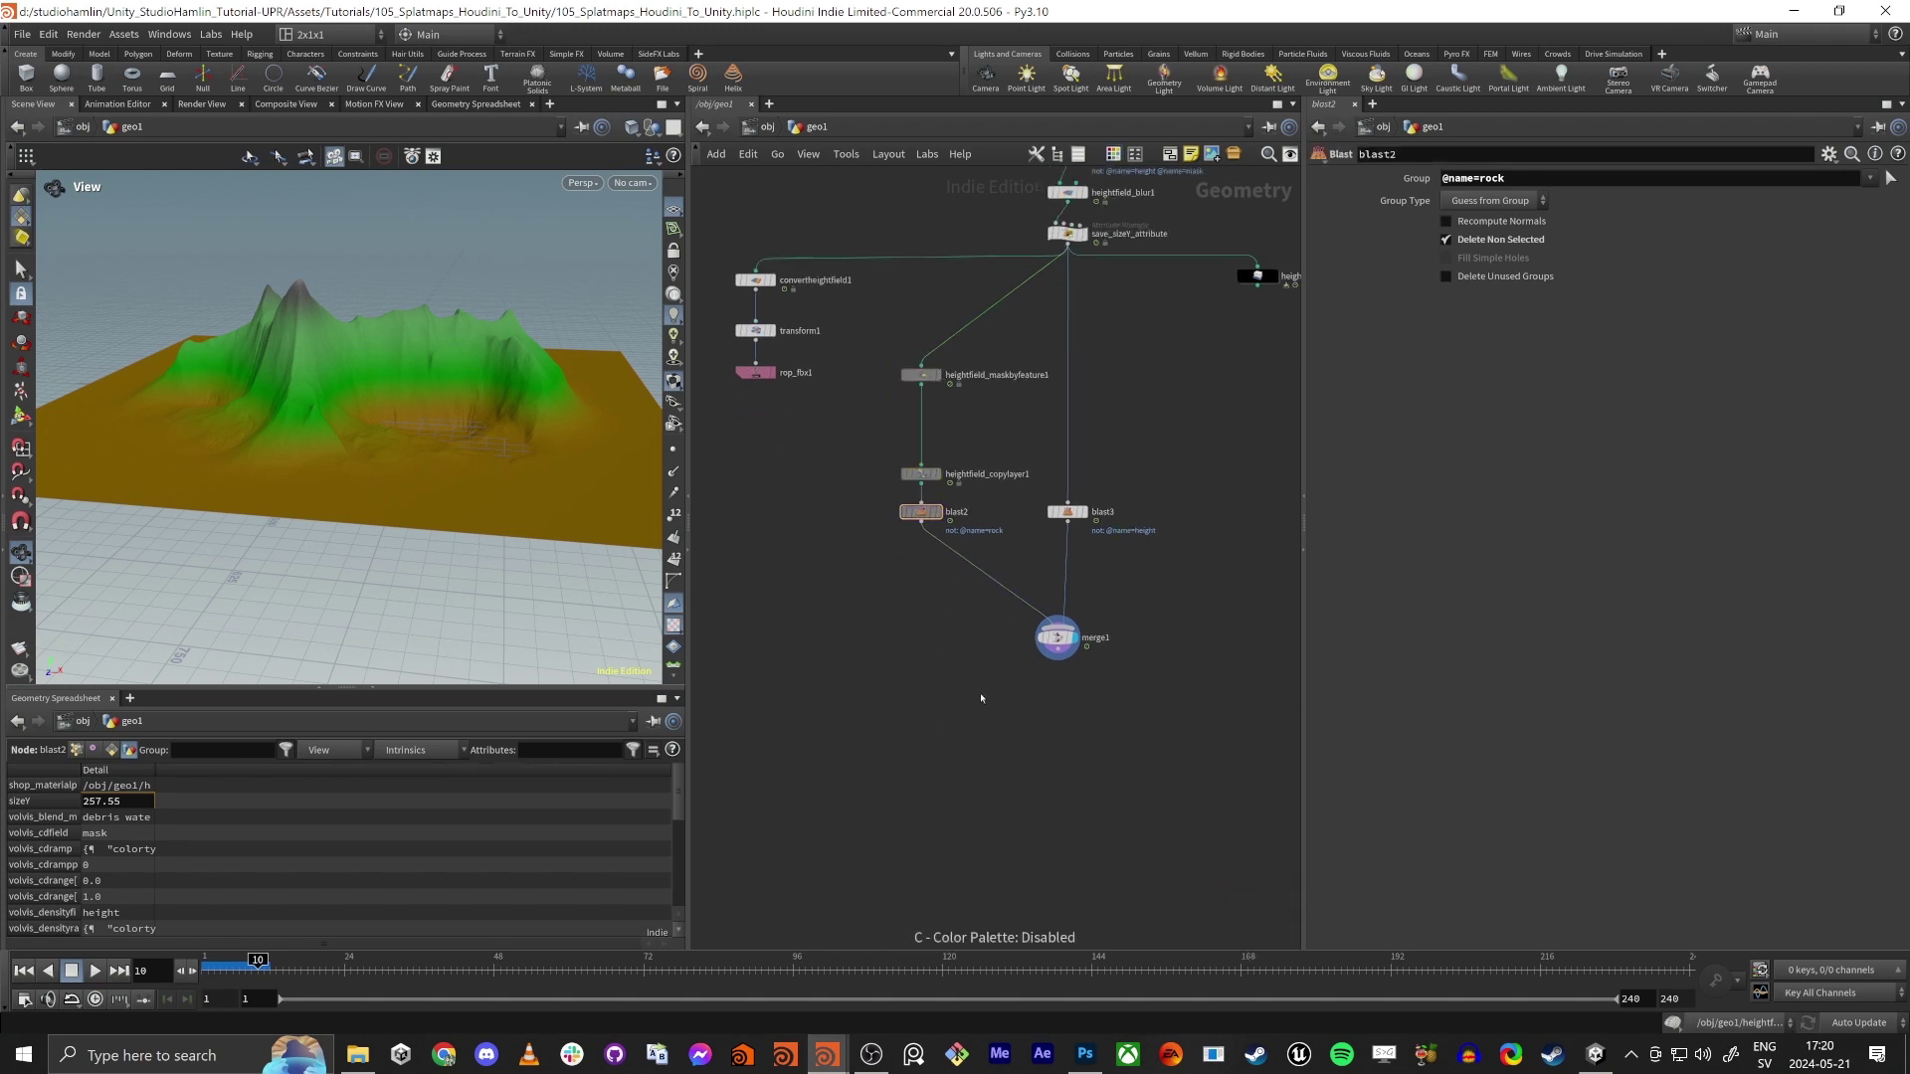
Add a HeightField Visualize node, feed it from the merge node, and display it
key(Tab)
text(he)
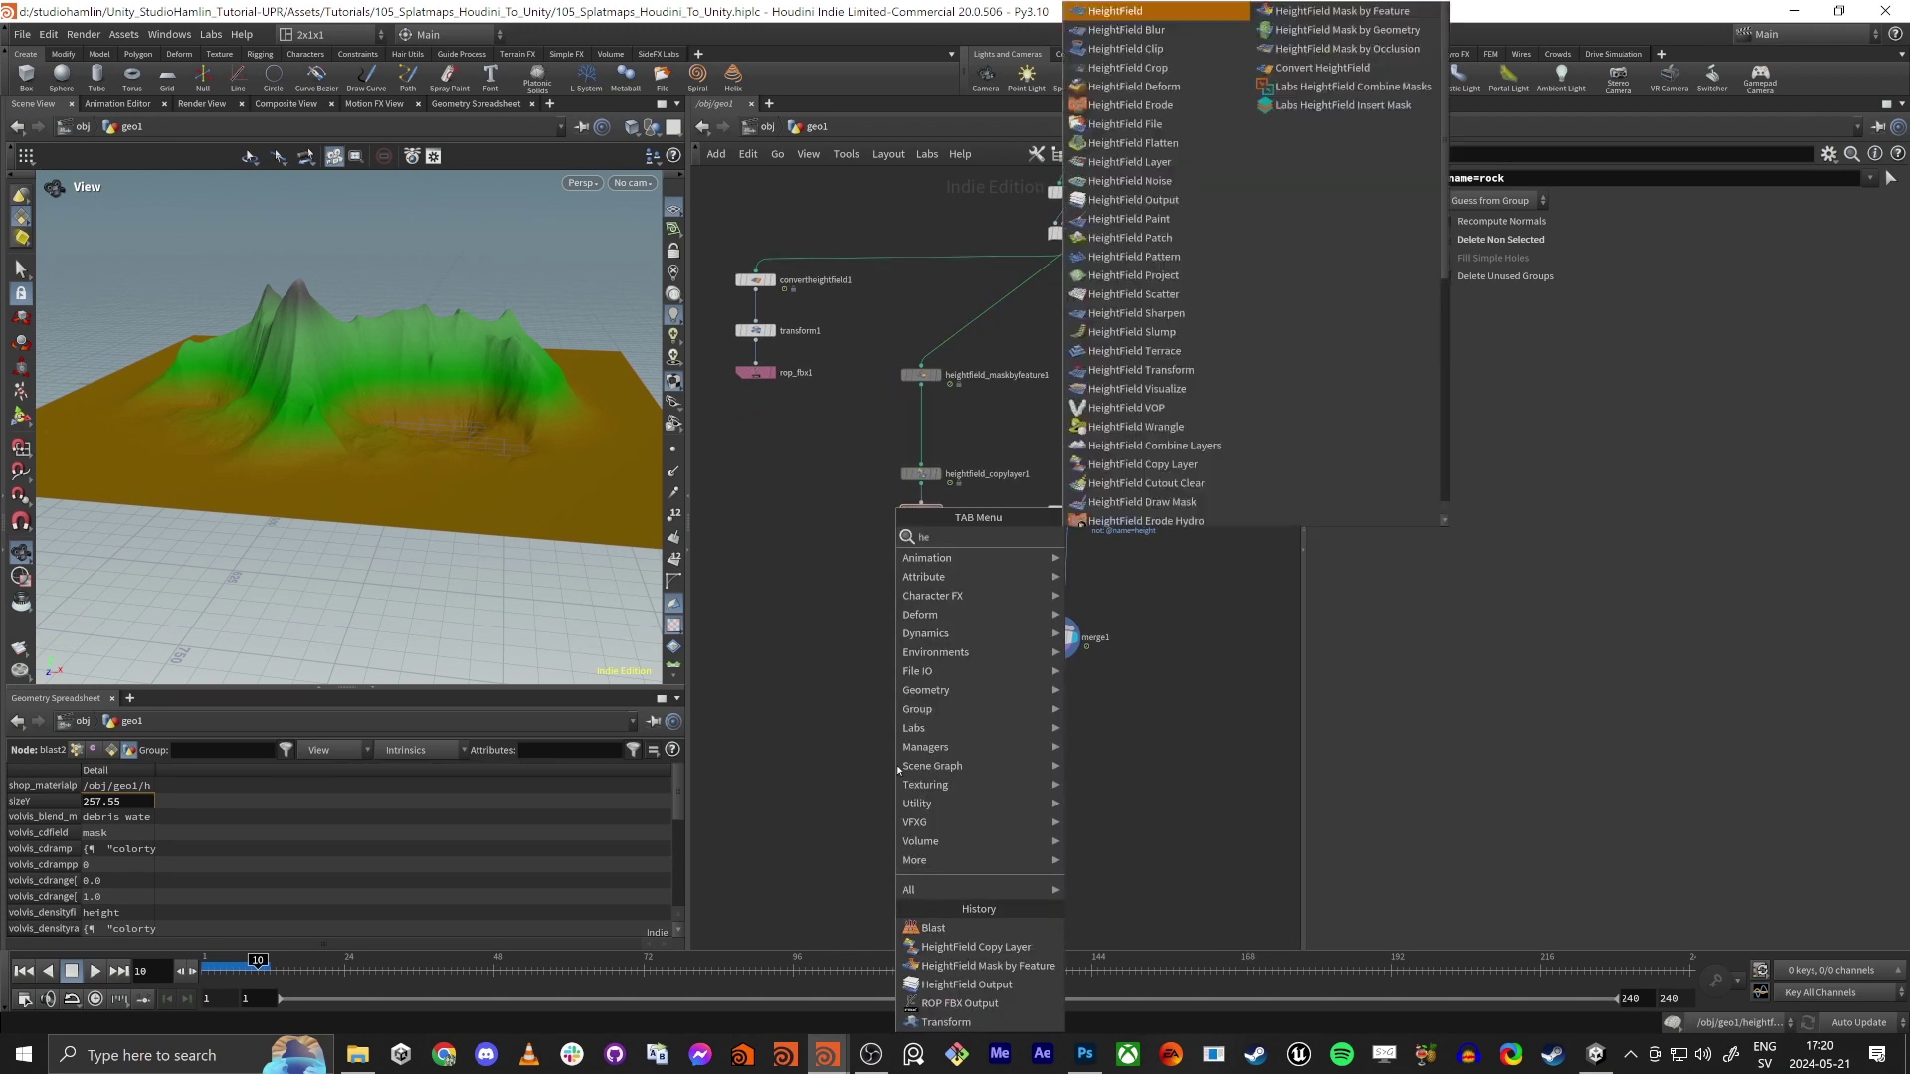
text(ightfield vi)
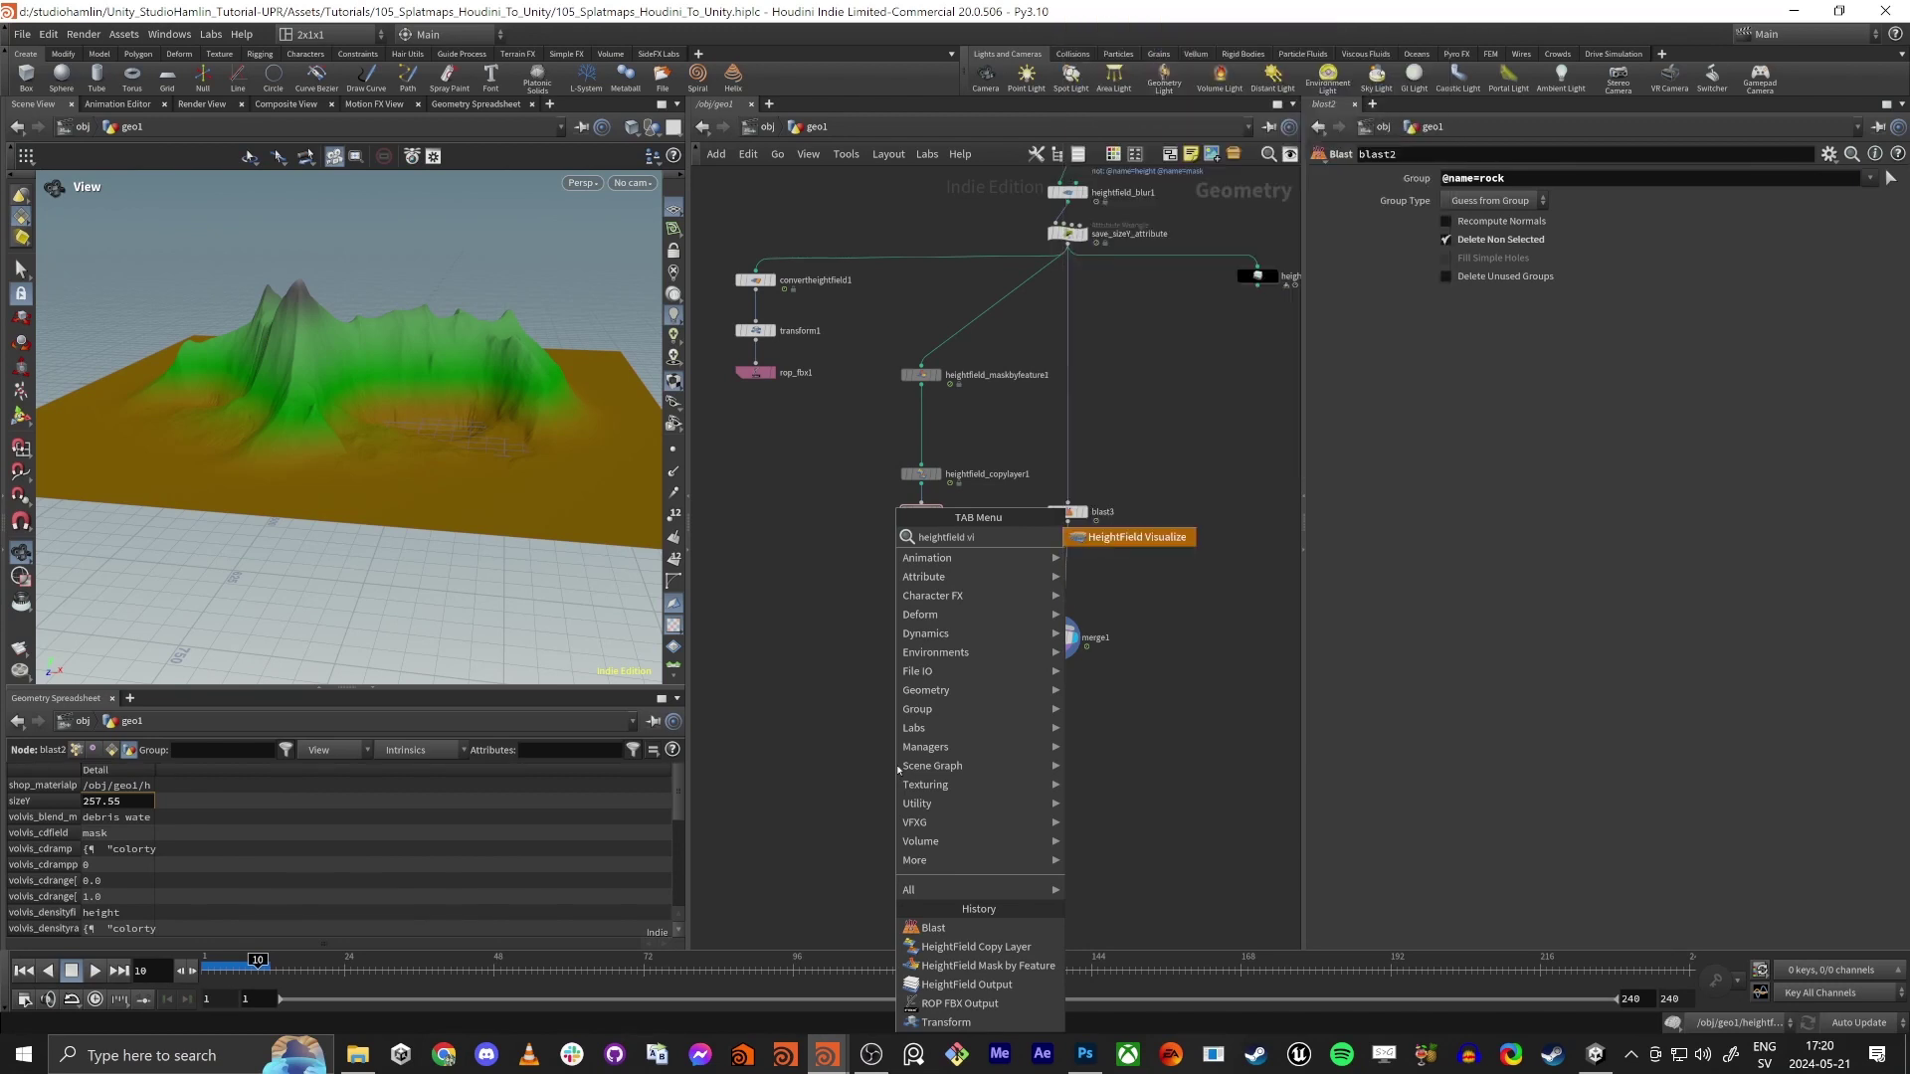
key(Return)
click(892, 714)
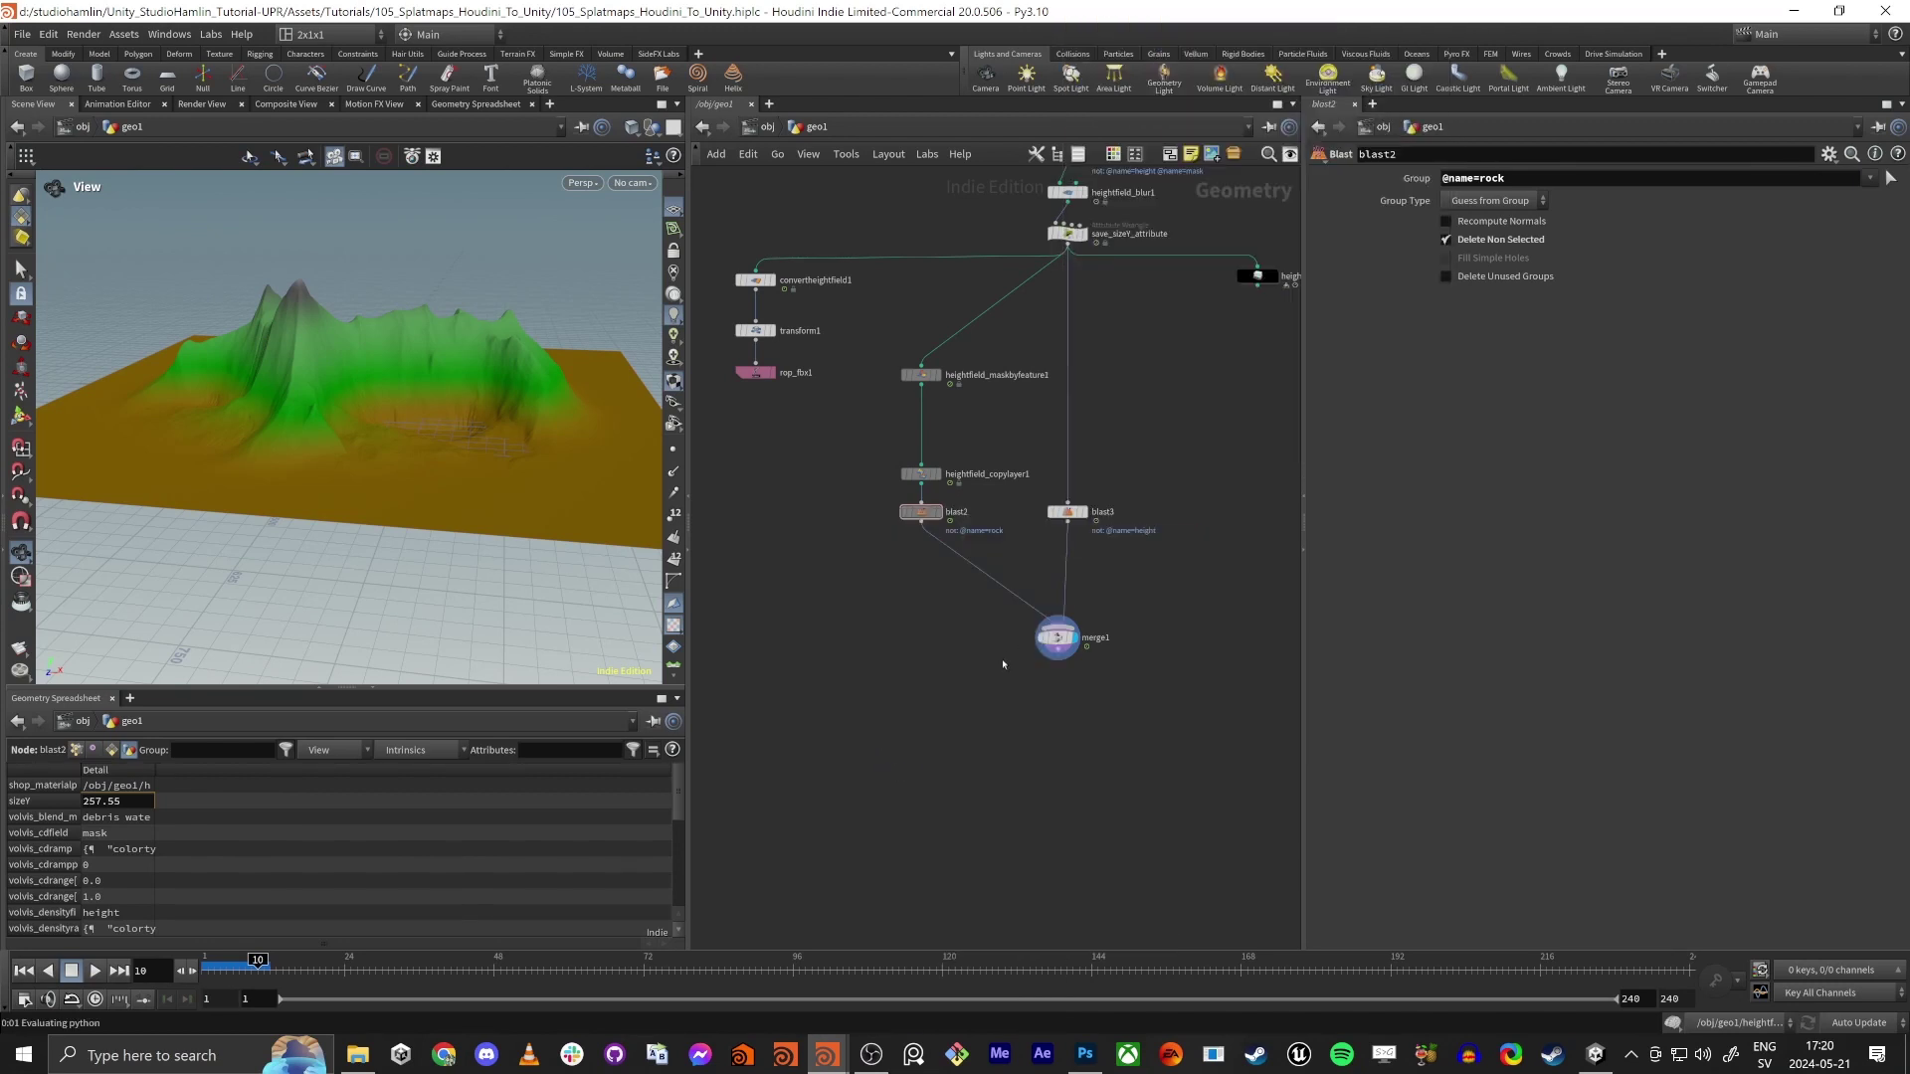
drag(1058, 651, 915, 714)
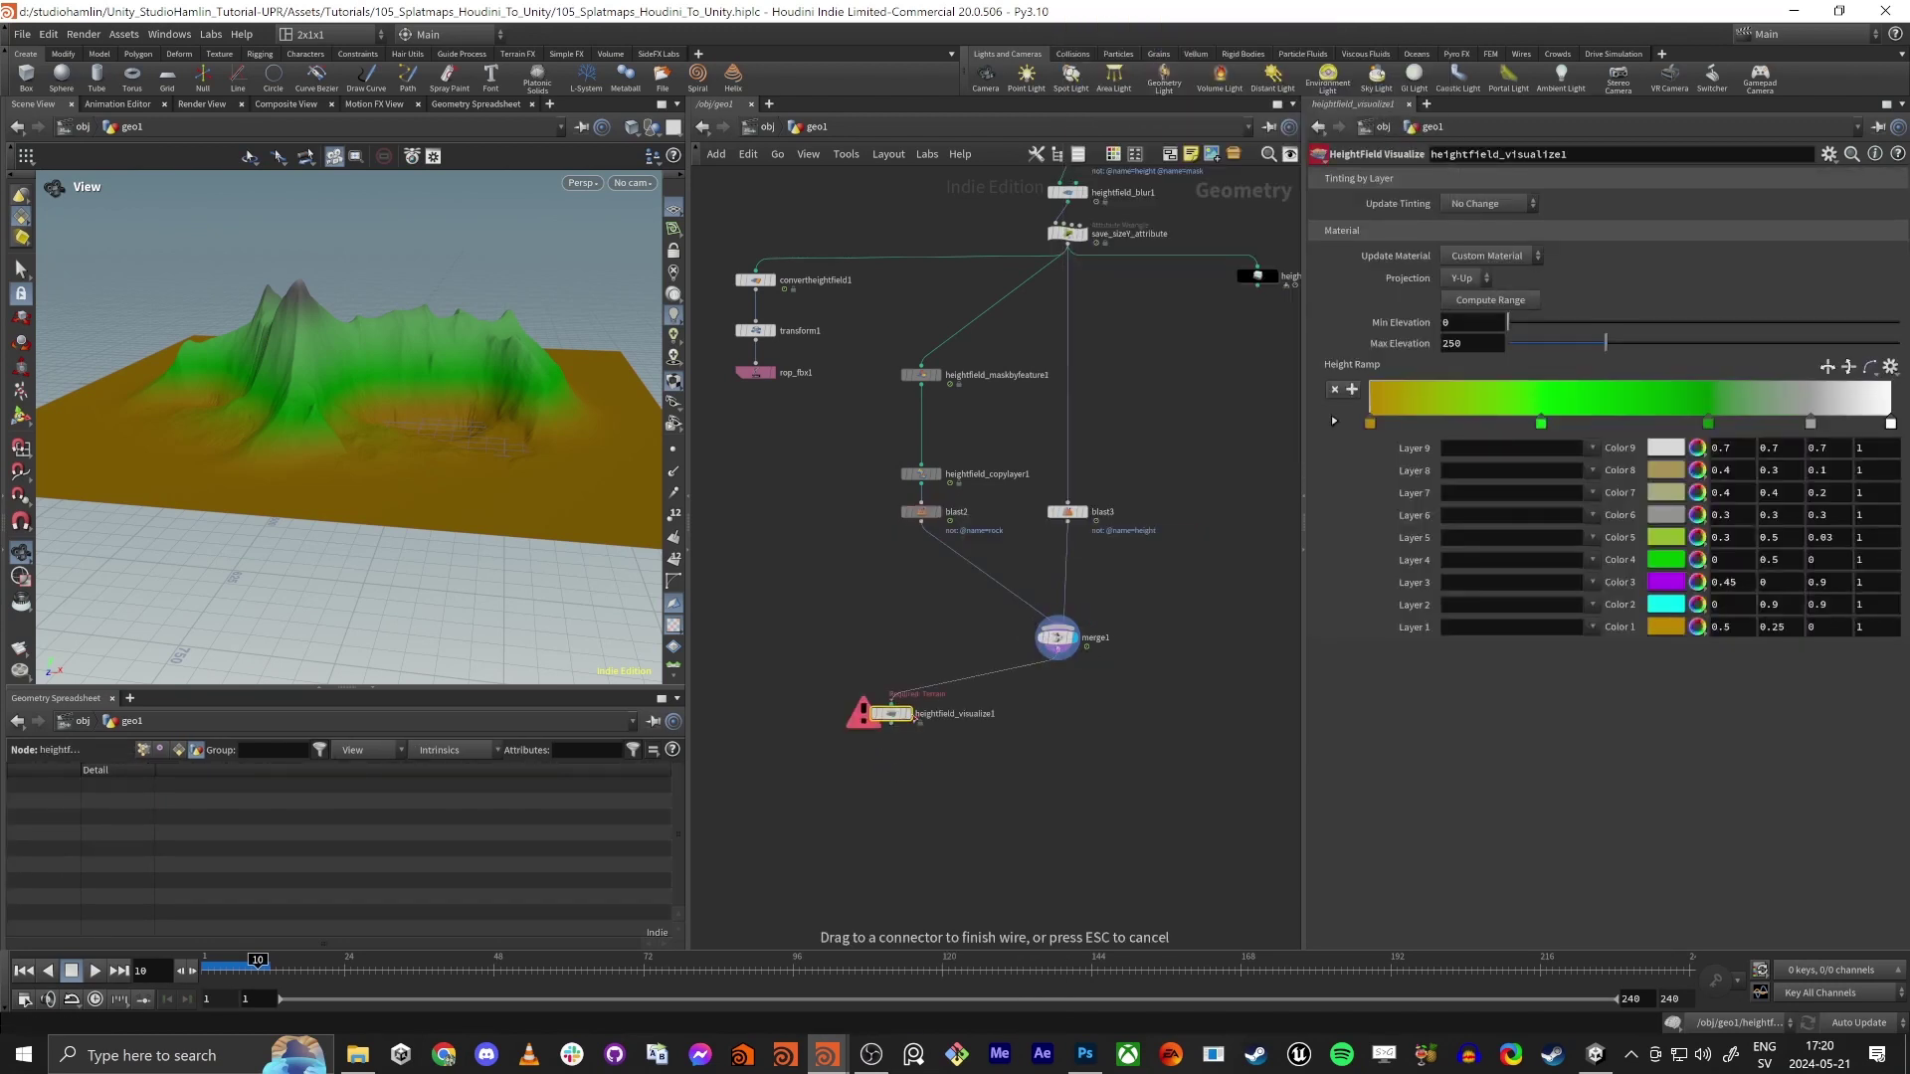
click(916, 718)
Save the scene file
click(22, 34)
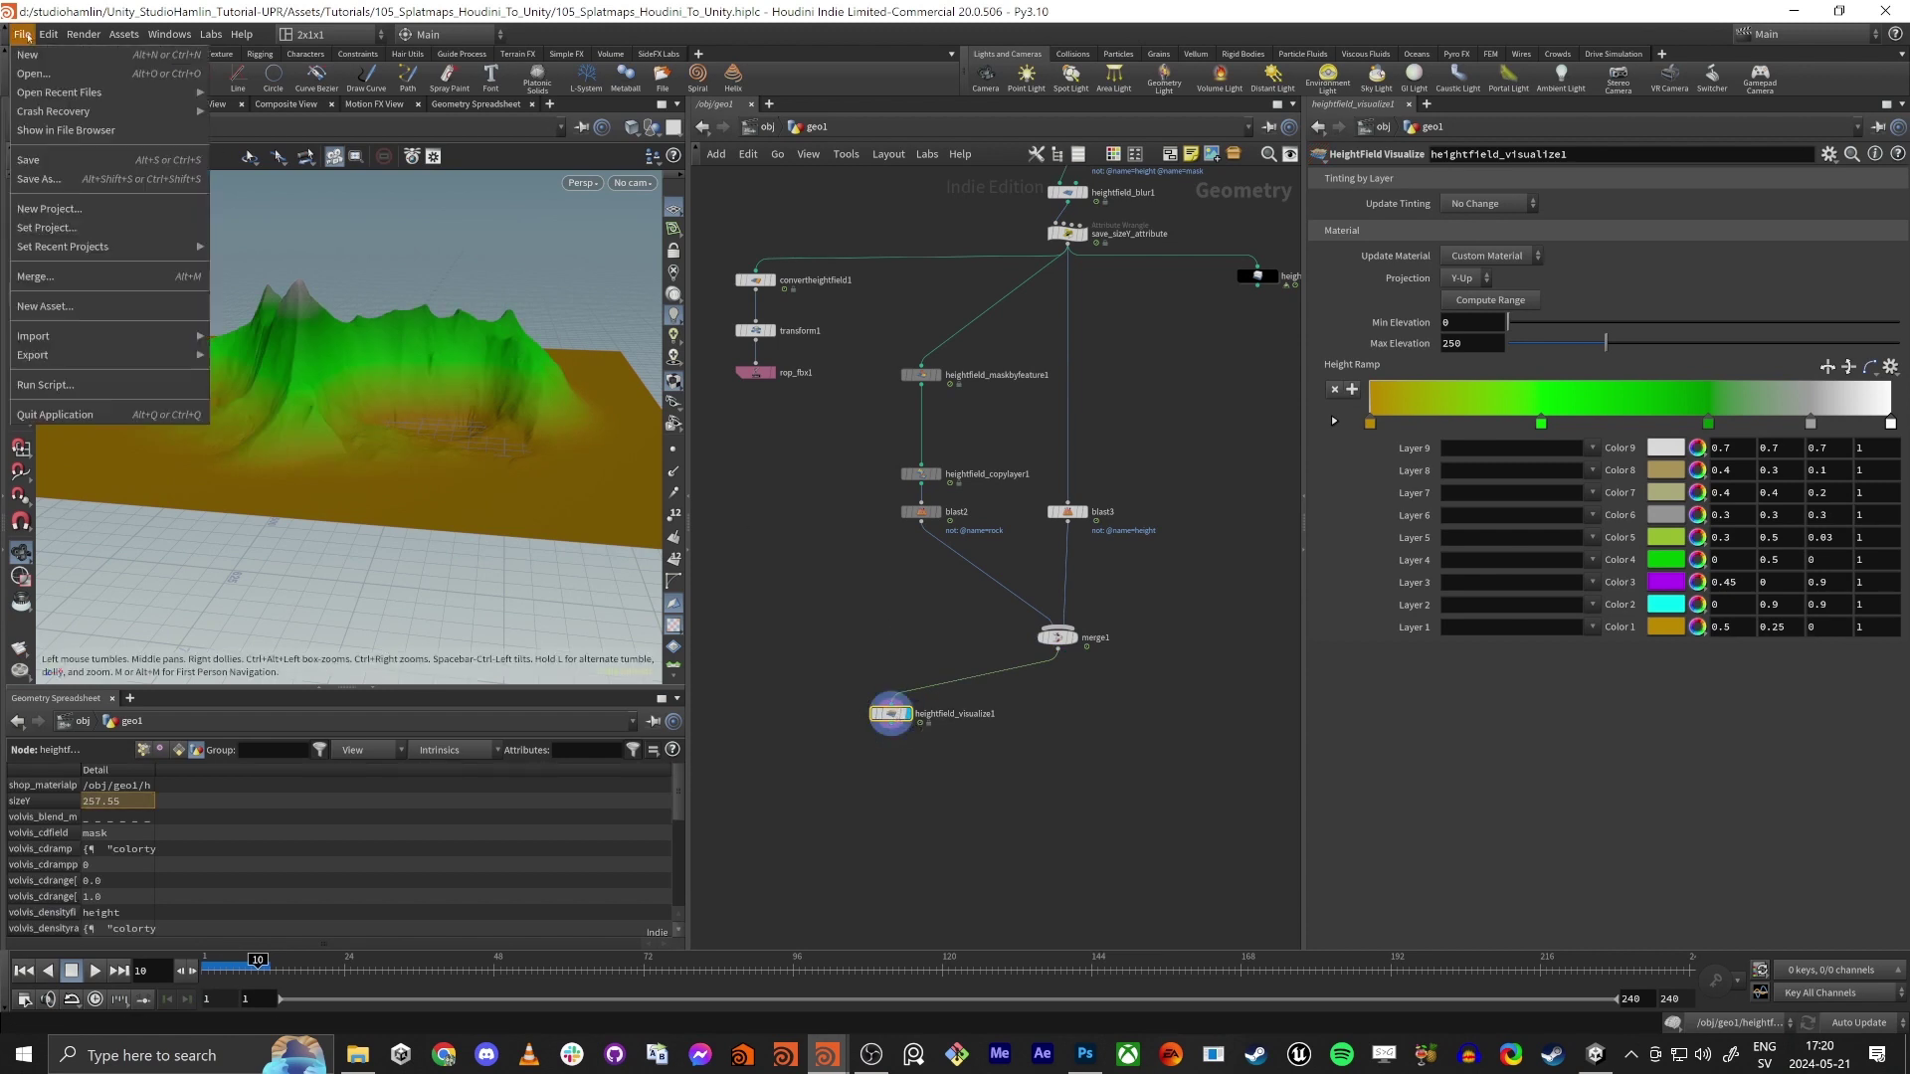
click(29, 160)
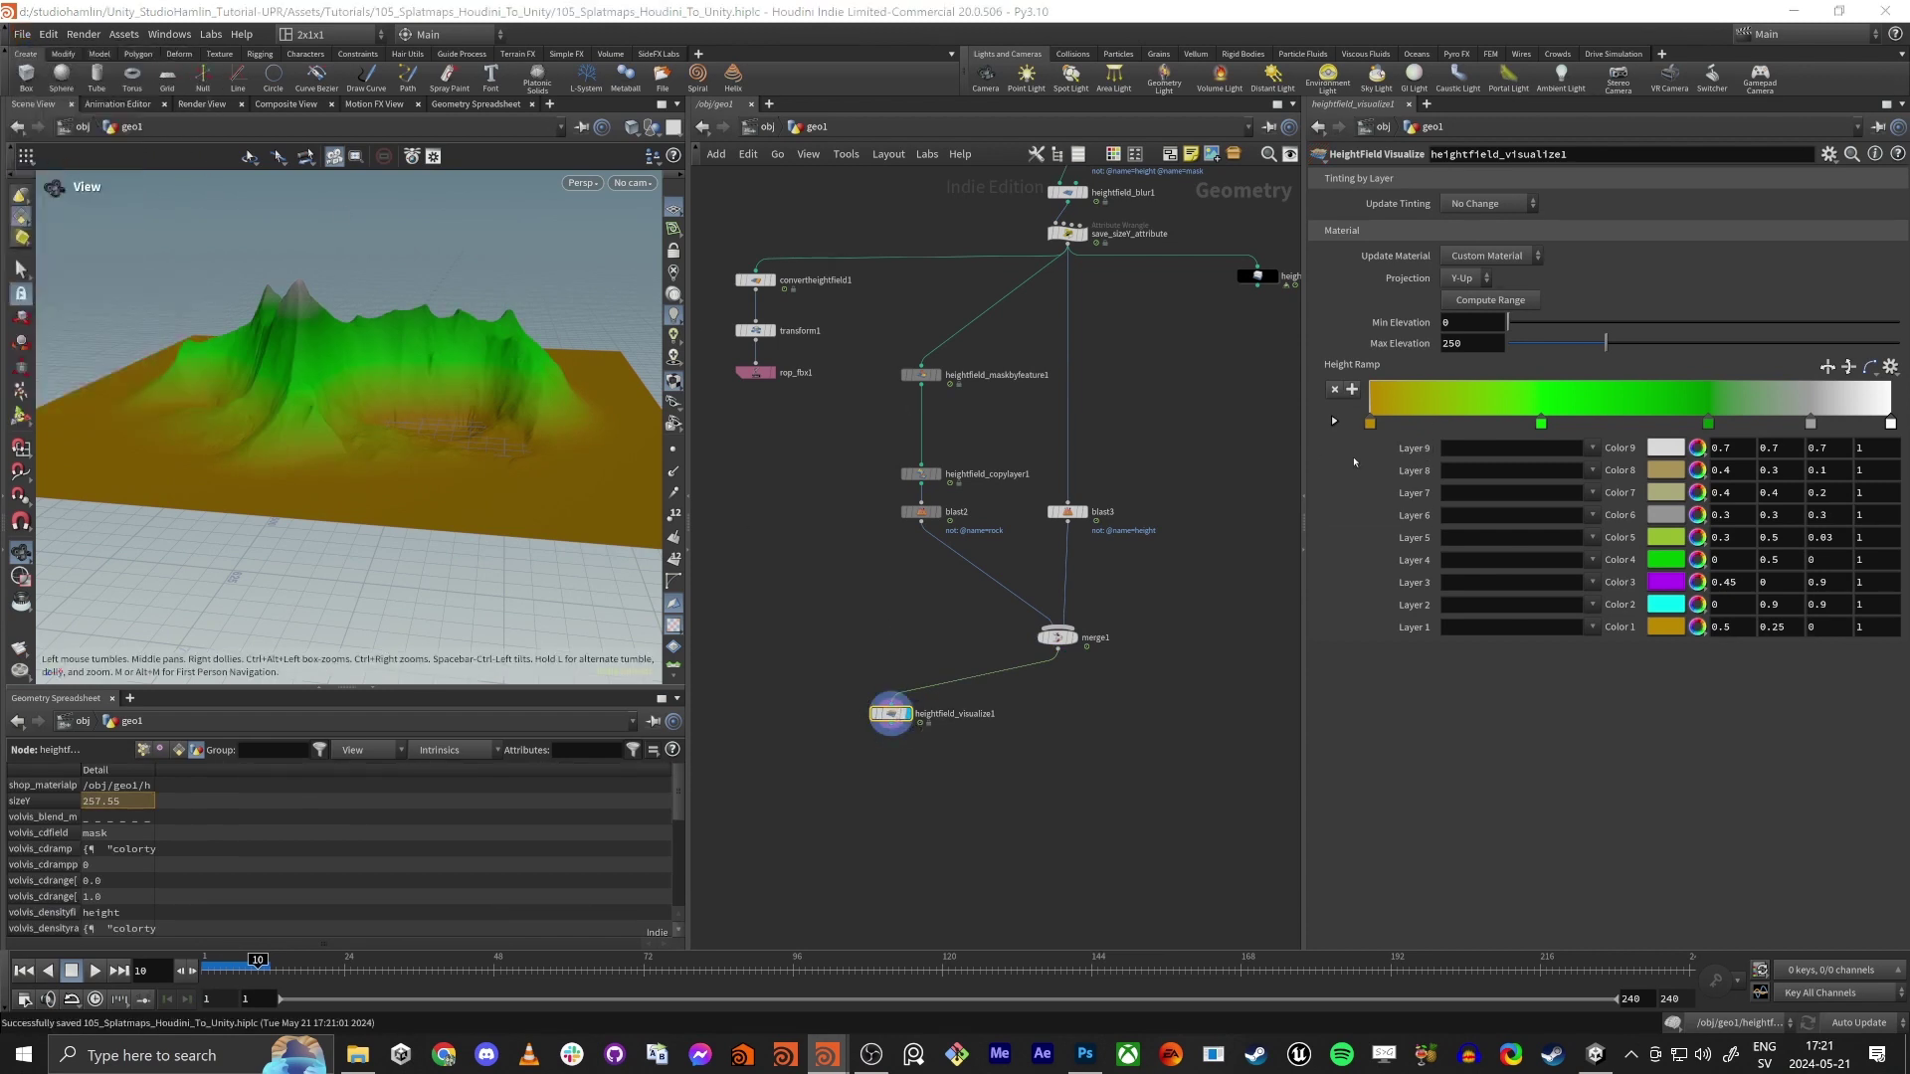
Reduce the visualizer's Height Ramp to its last point and set that point's colour to black
click(1369, 426)
key(Delete)
key(Delete)
key(Delete)
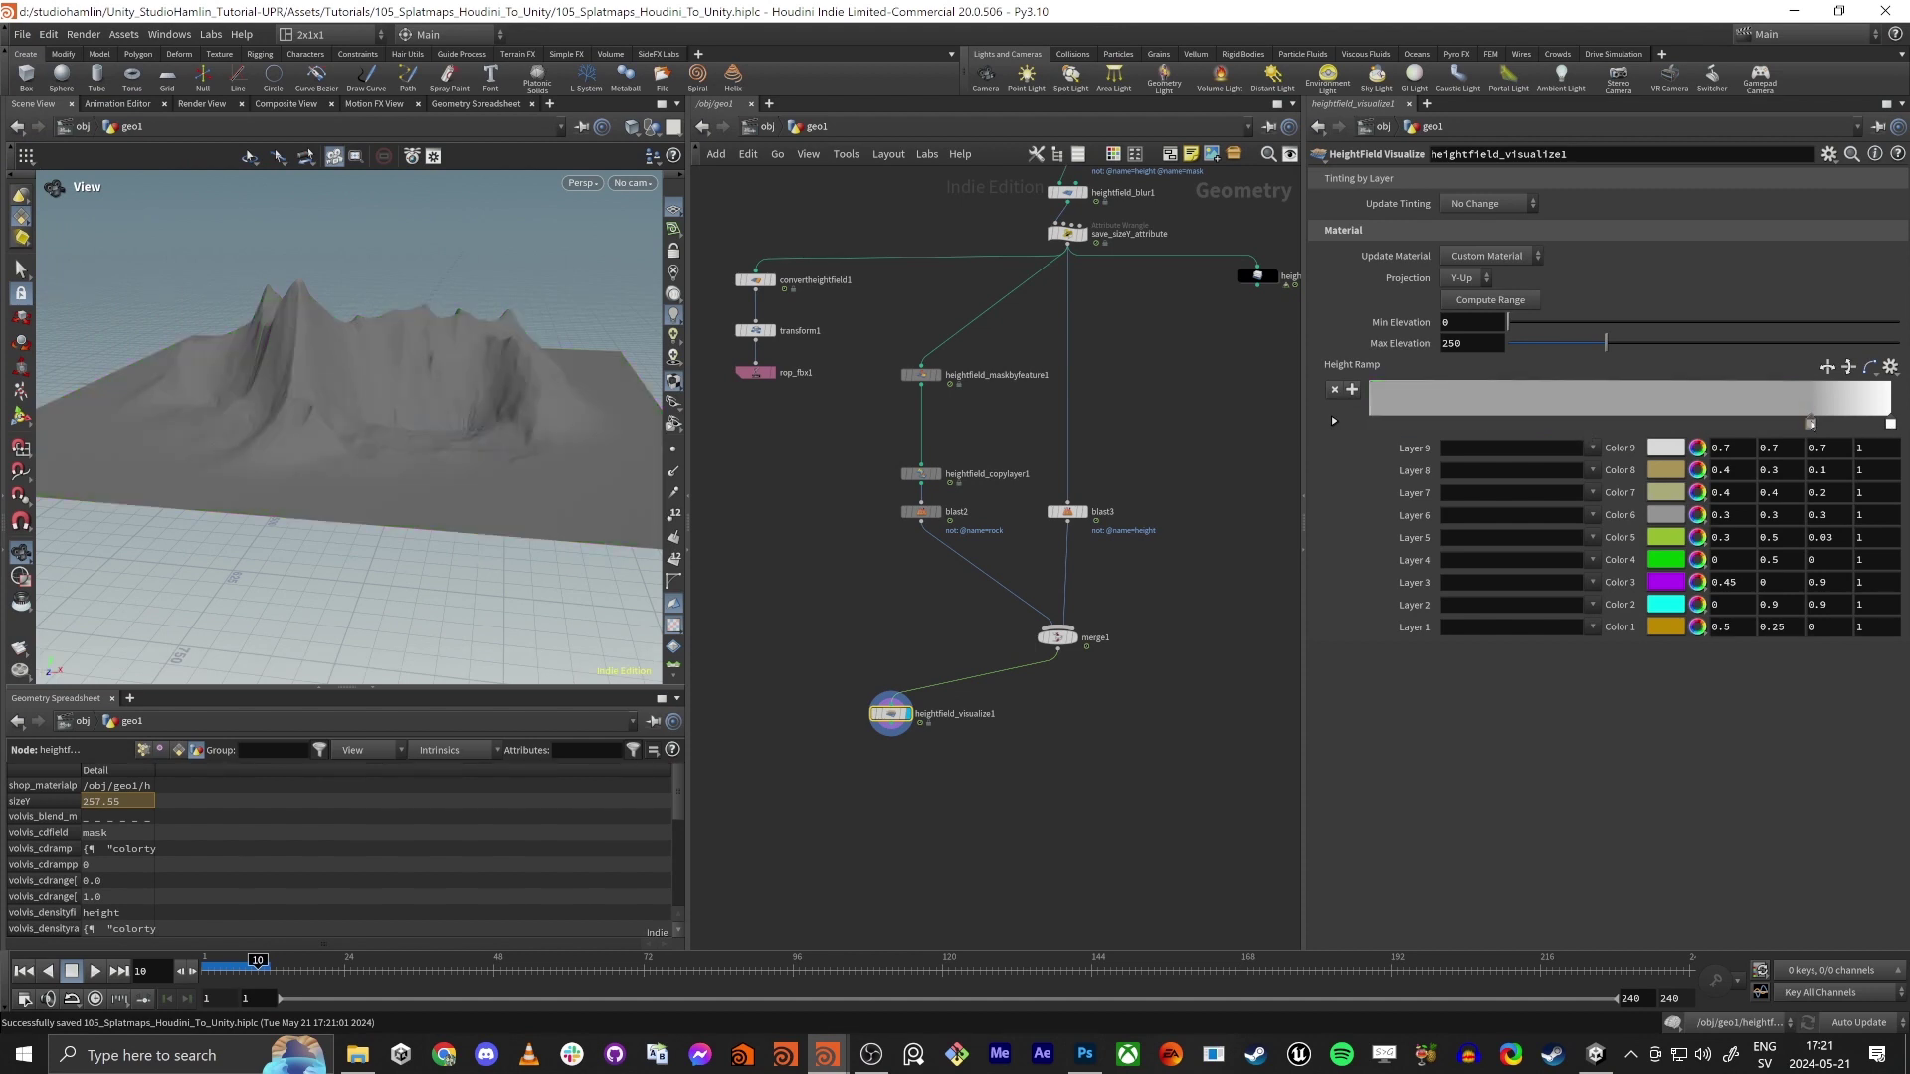
ctrl+click(1811, 423)
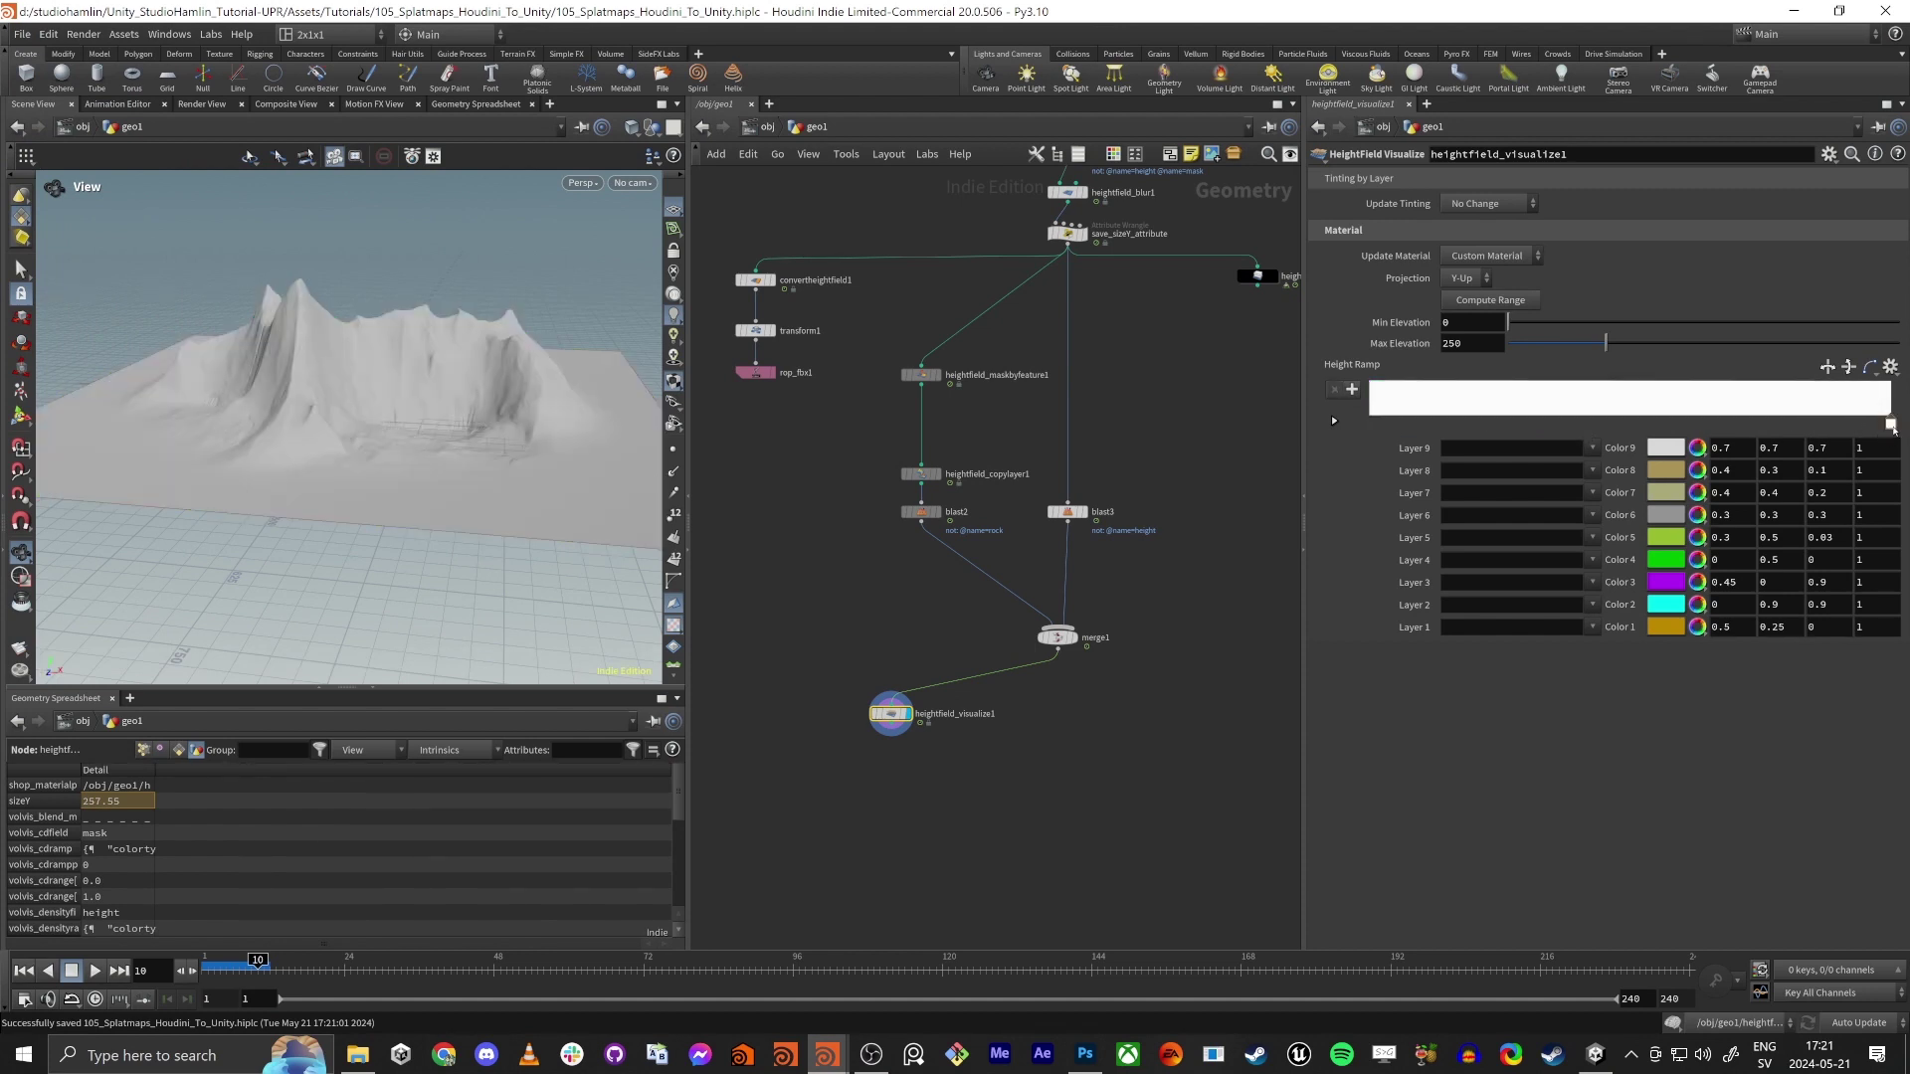
double_click(1883, 419)
click(1589, 383)
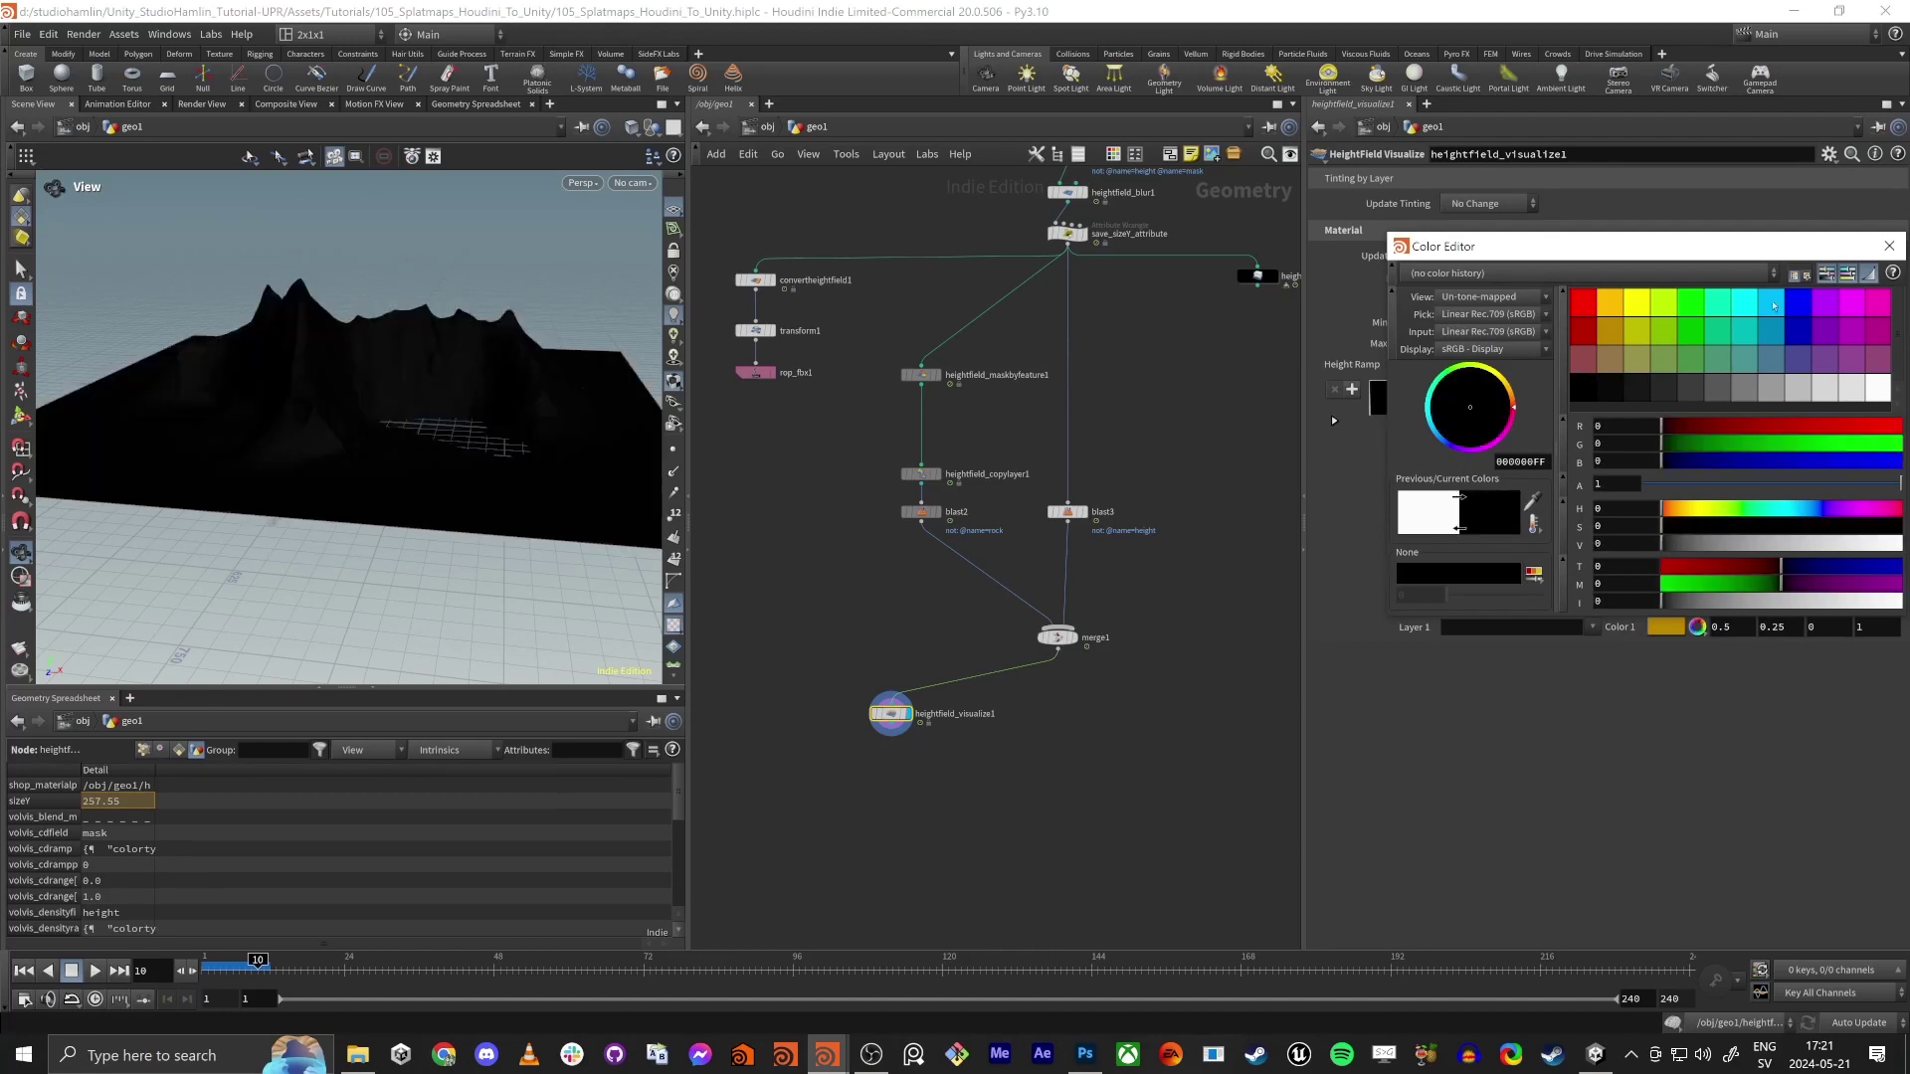
click(1889, 246)
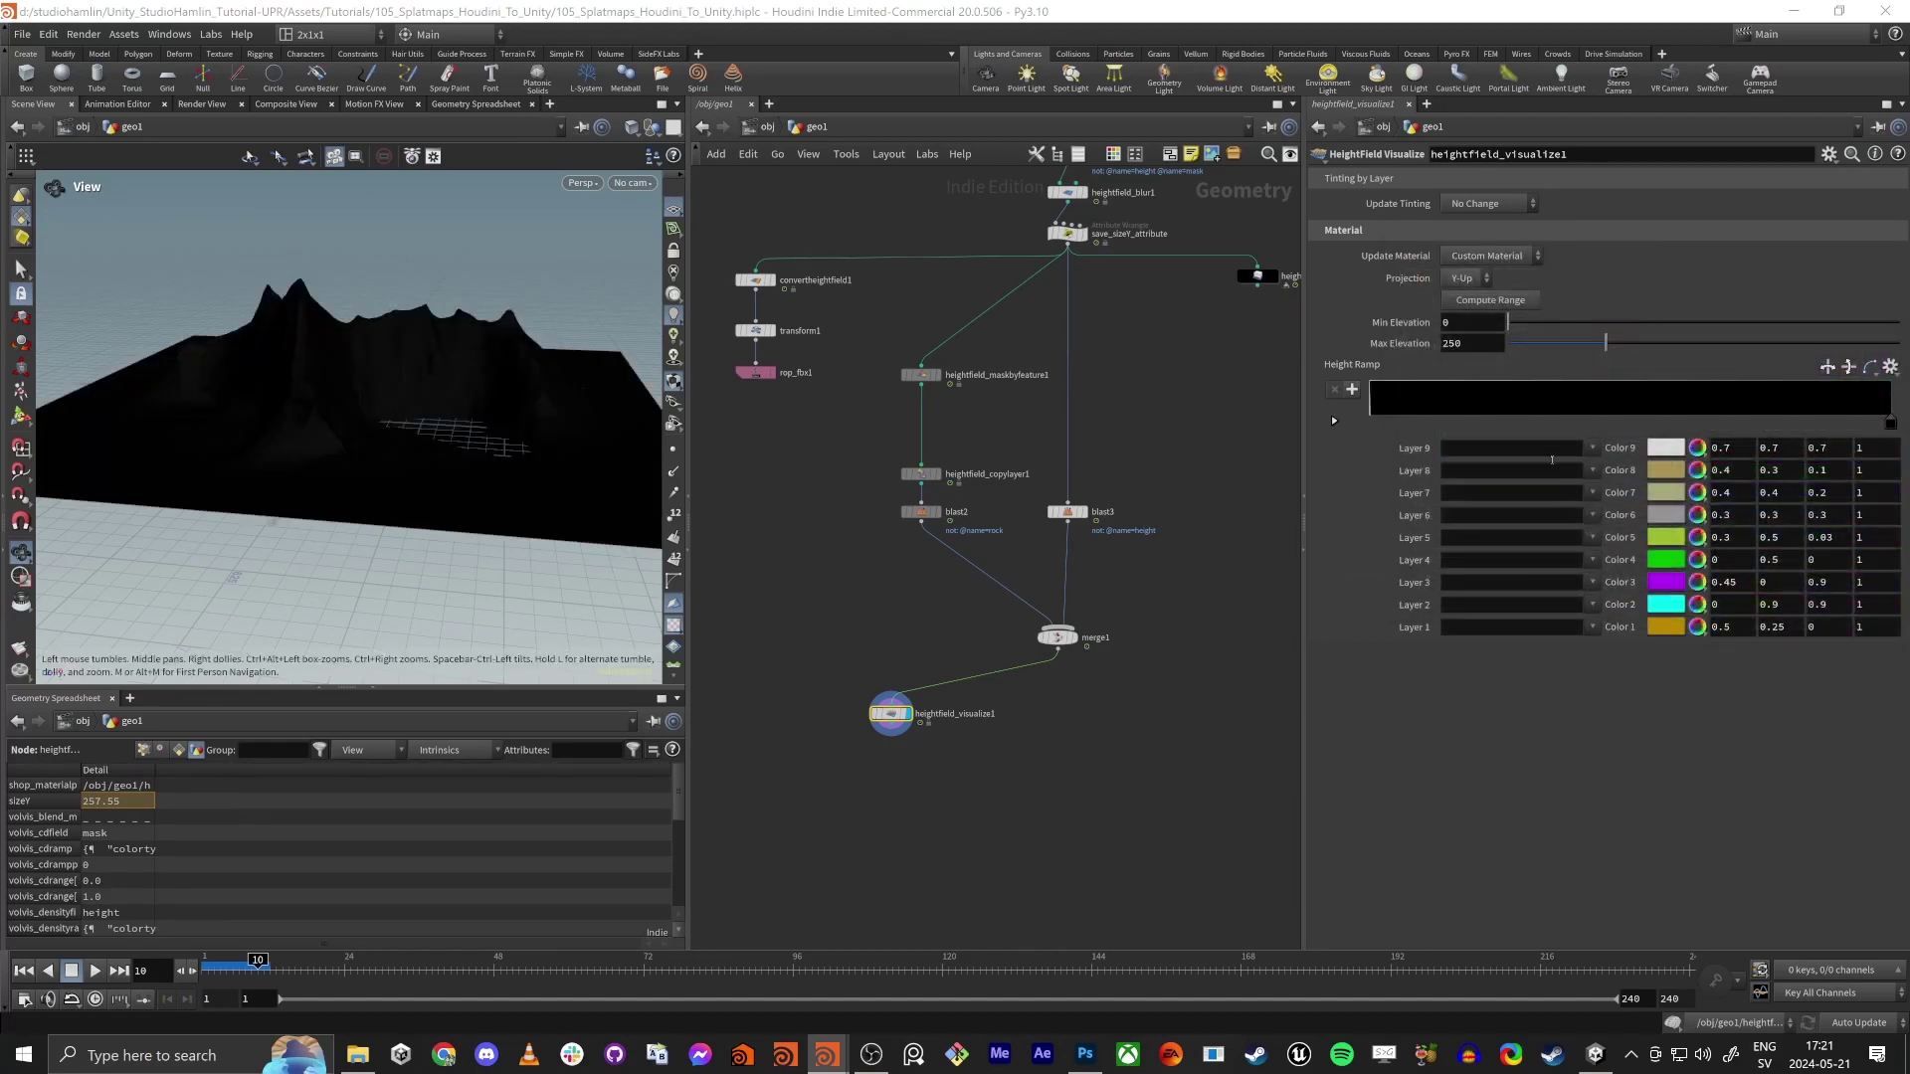
Assign the rock layer to Layer 9 and set its colour to grey, 0.2 in all channels
click(1592, 448)
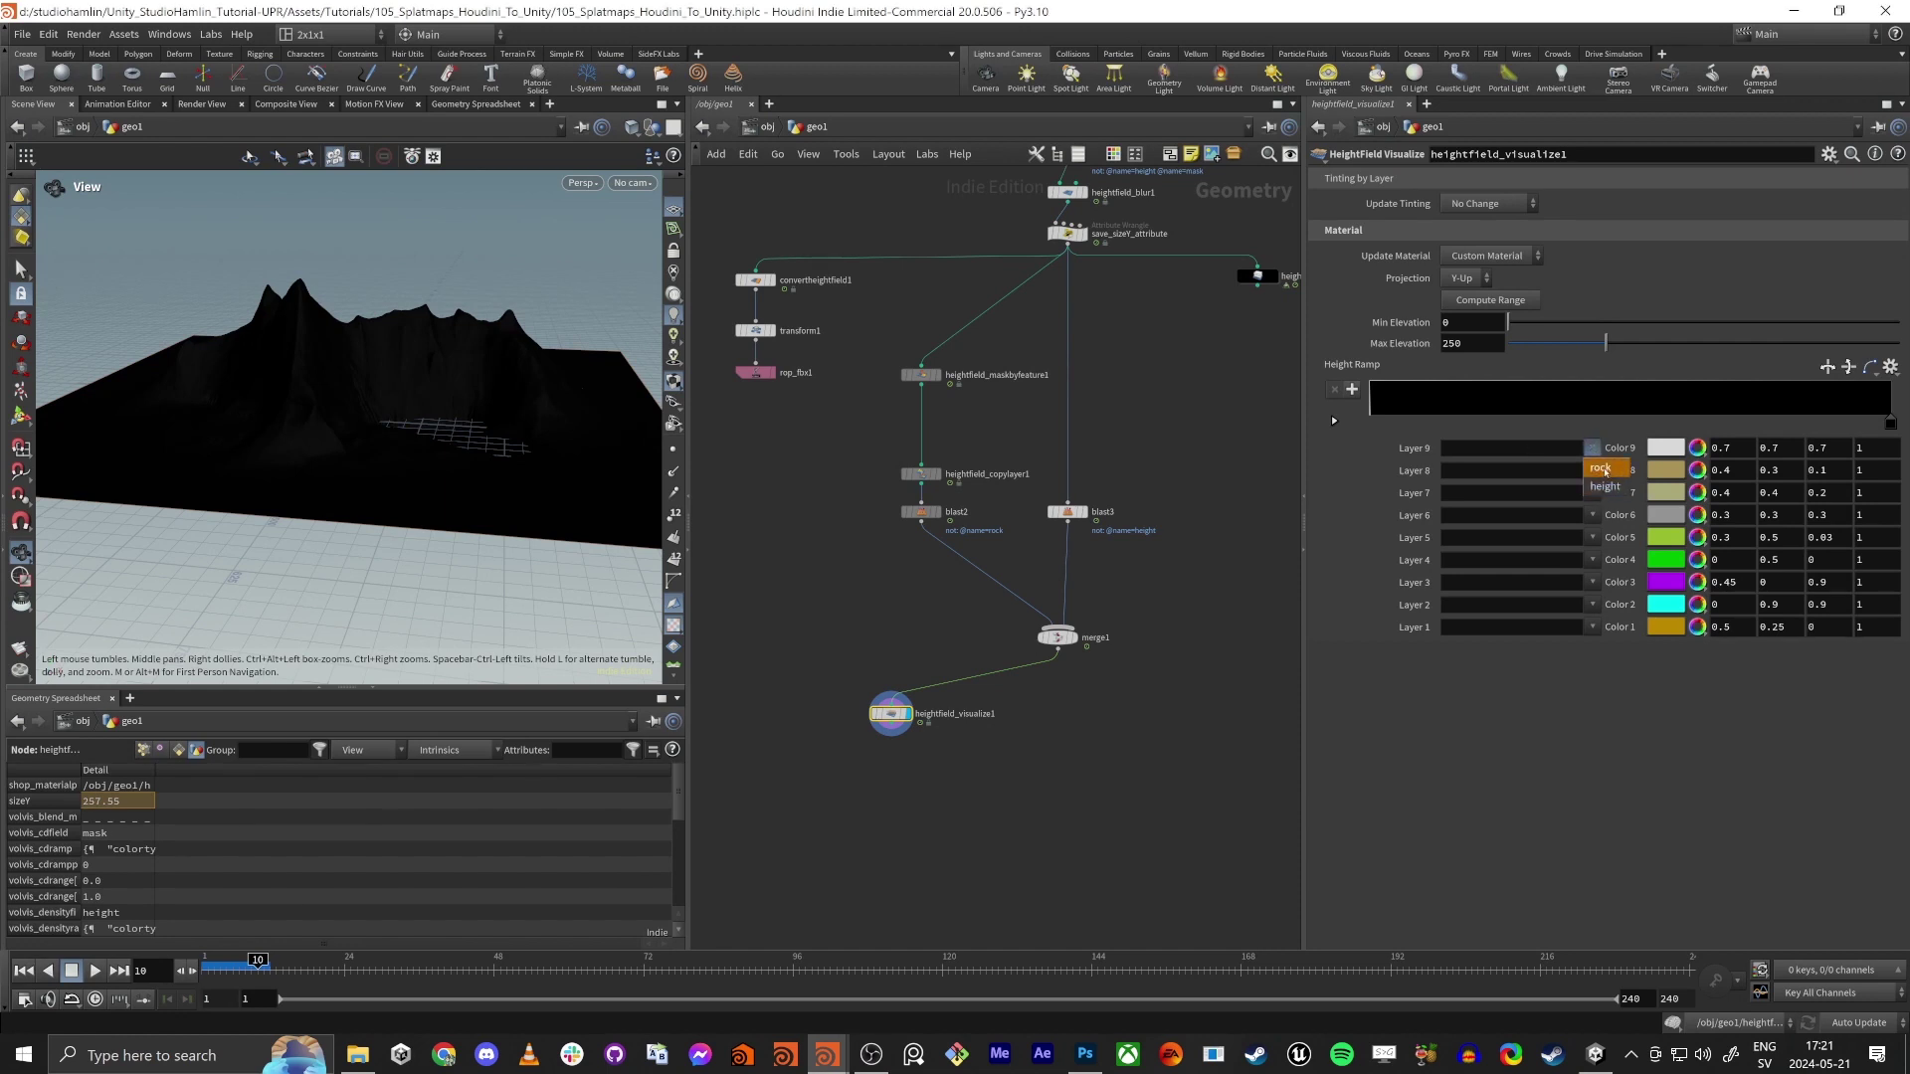
click(1603, 468)
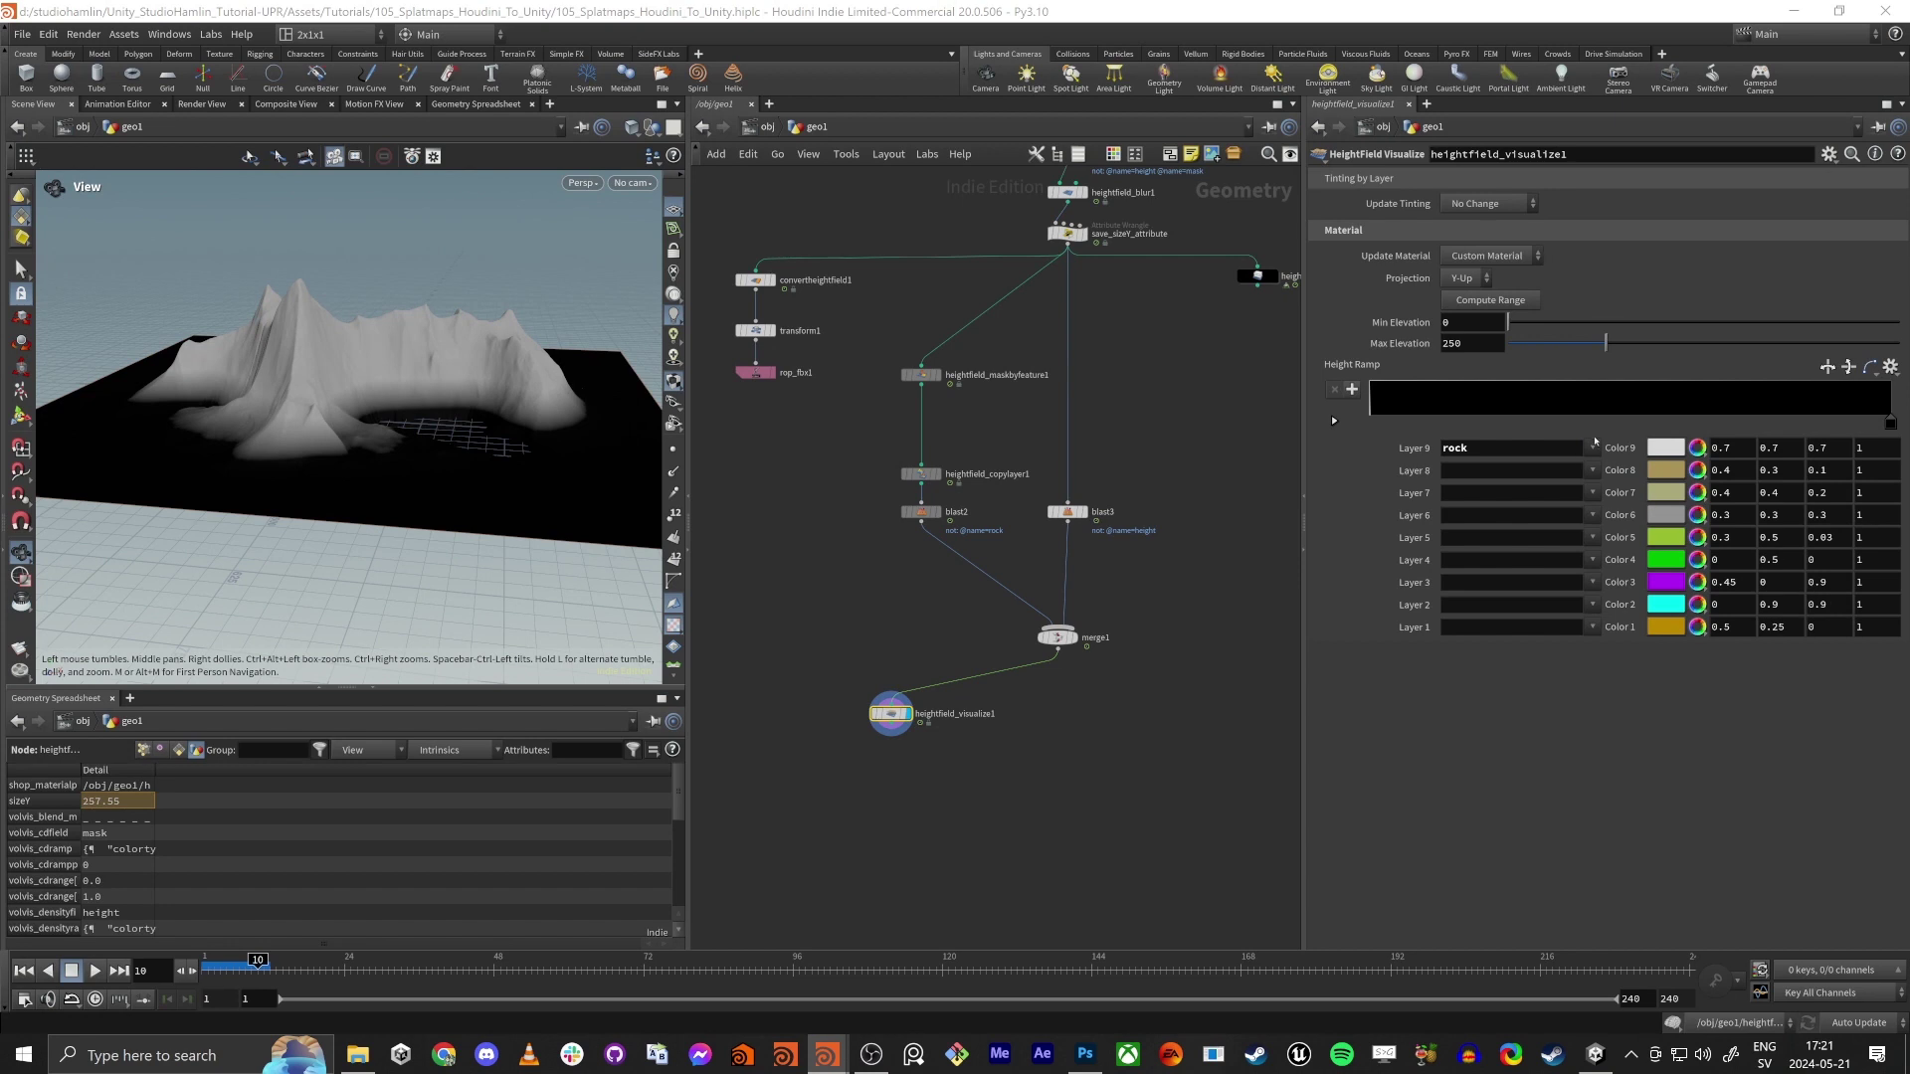
click(1665, 448)
click(1739, 393)
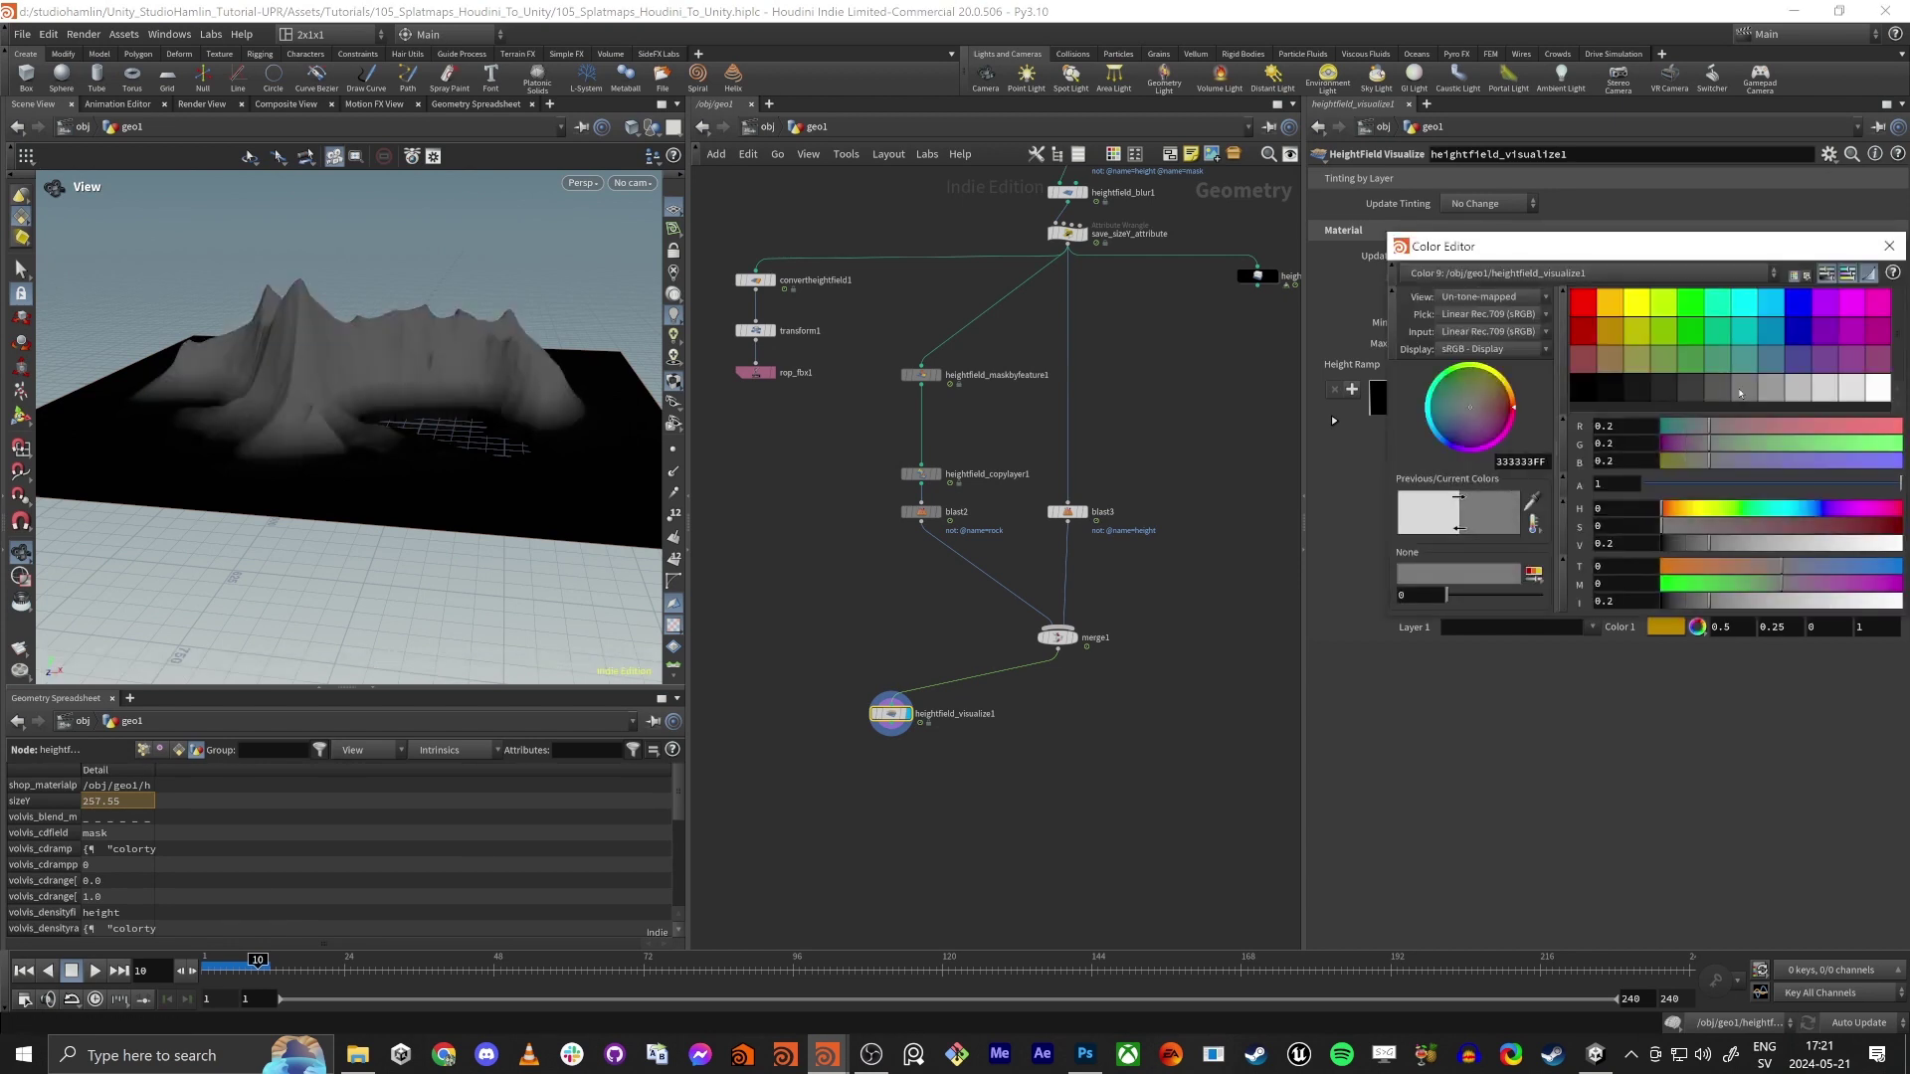
click(1889, 245)
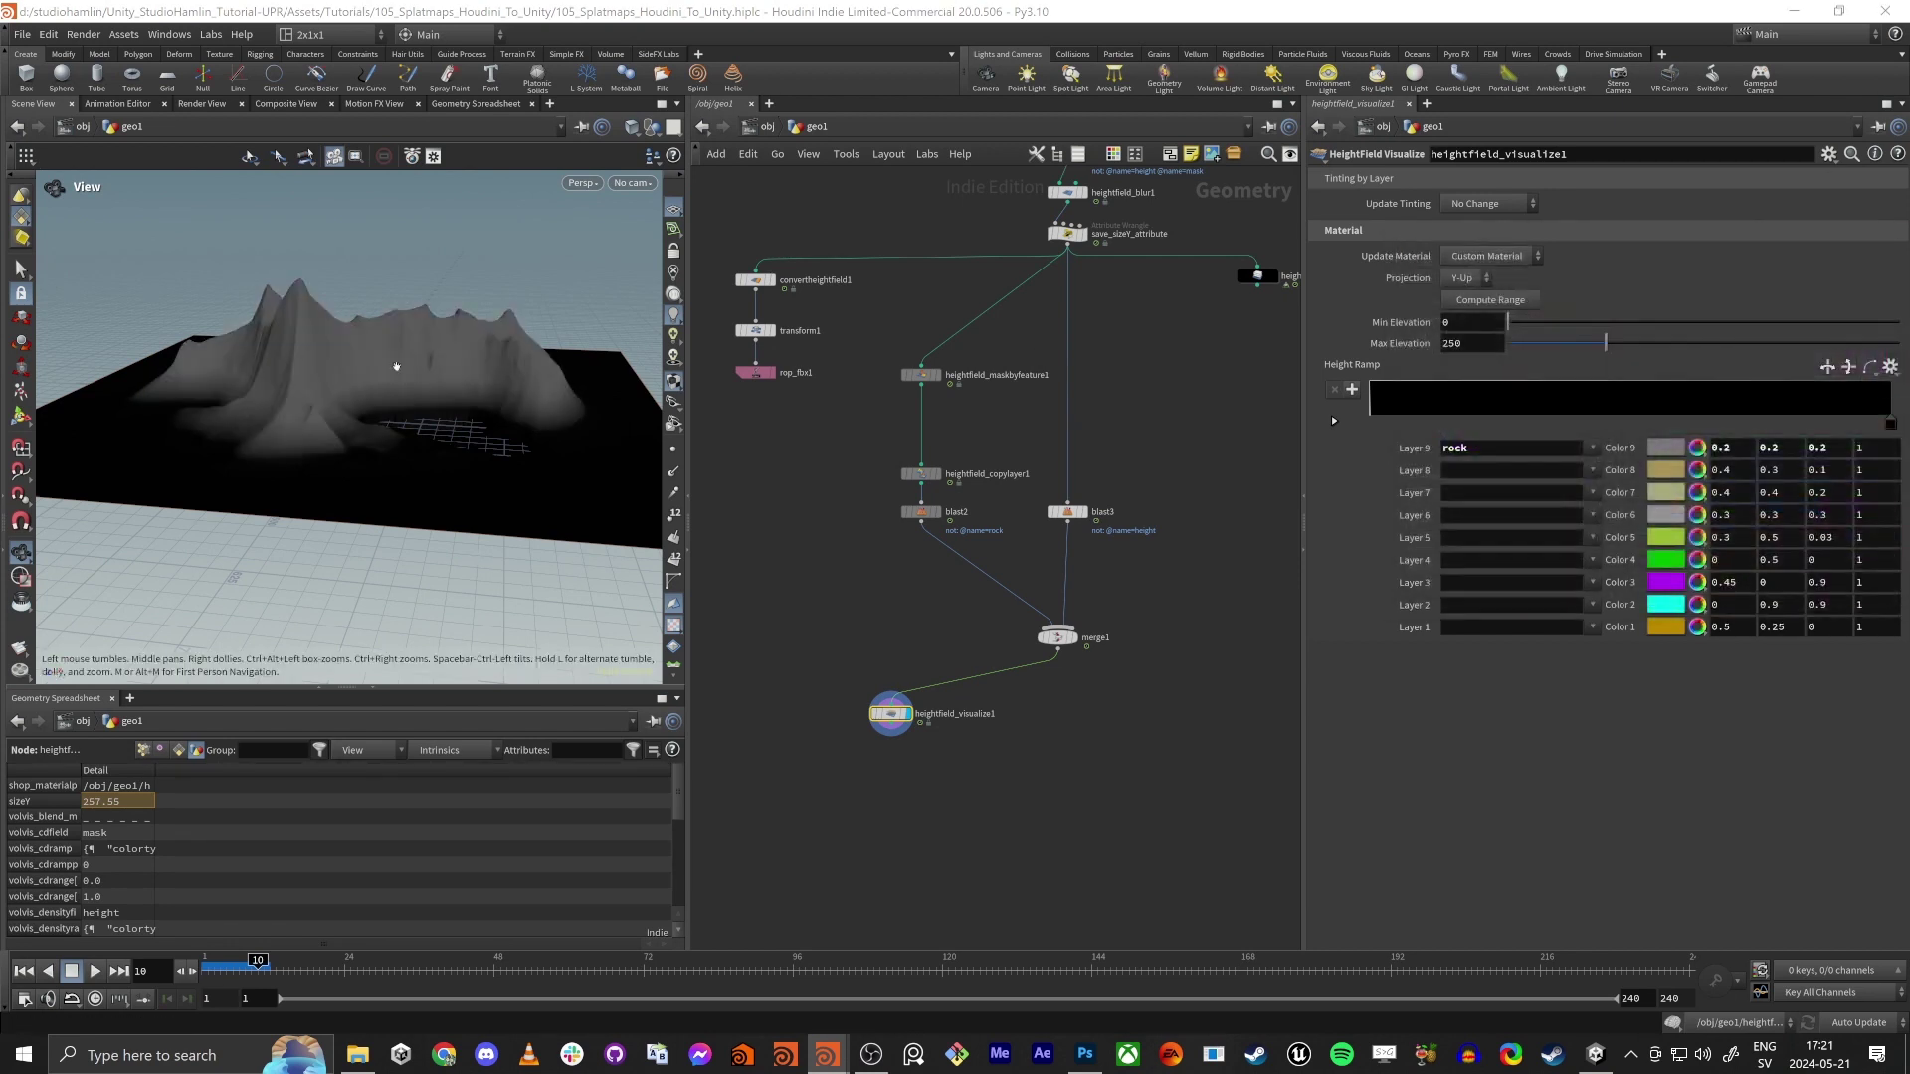
mouse_move(397, 363)
mouse_down()
mouse_move(363, 393)
mouse_move(311, 316)
mouse_move(408, 367)
mouse_up()
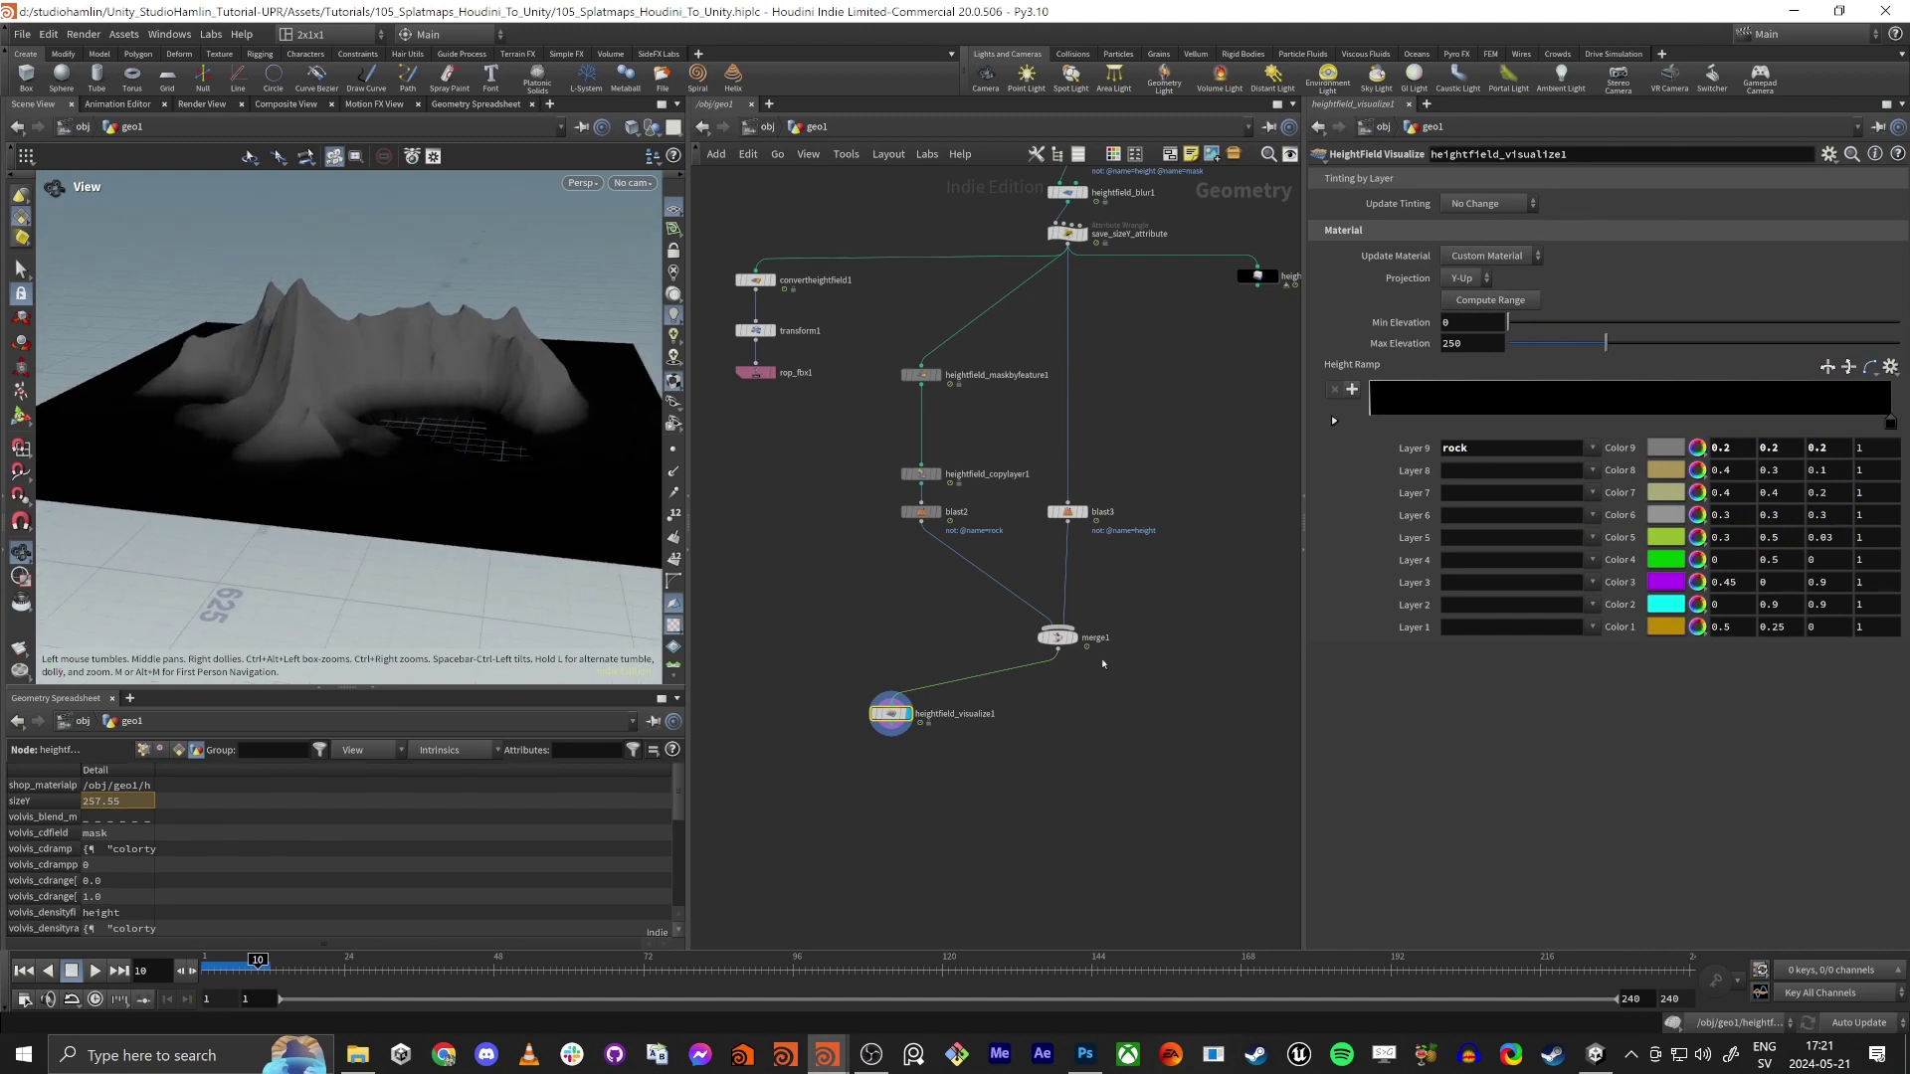
Move the merge, visualize and height Blast nodes further down, and shift the rock mask branch to the left
middle_drag(918, 650, 942, 691)
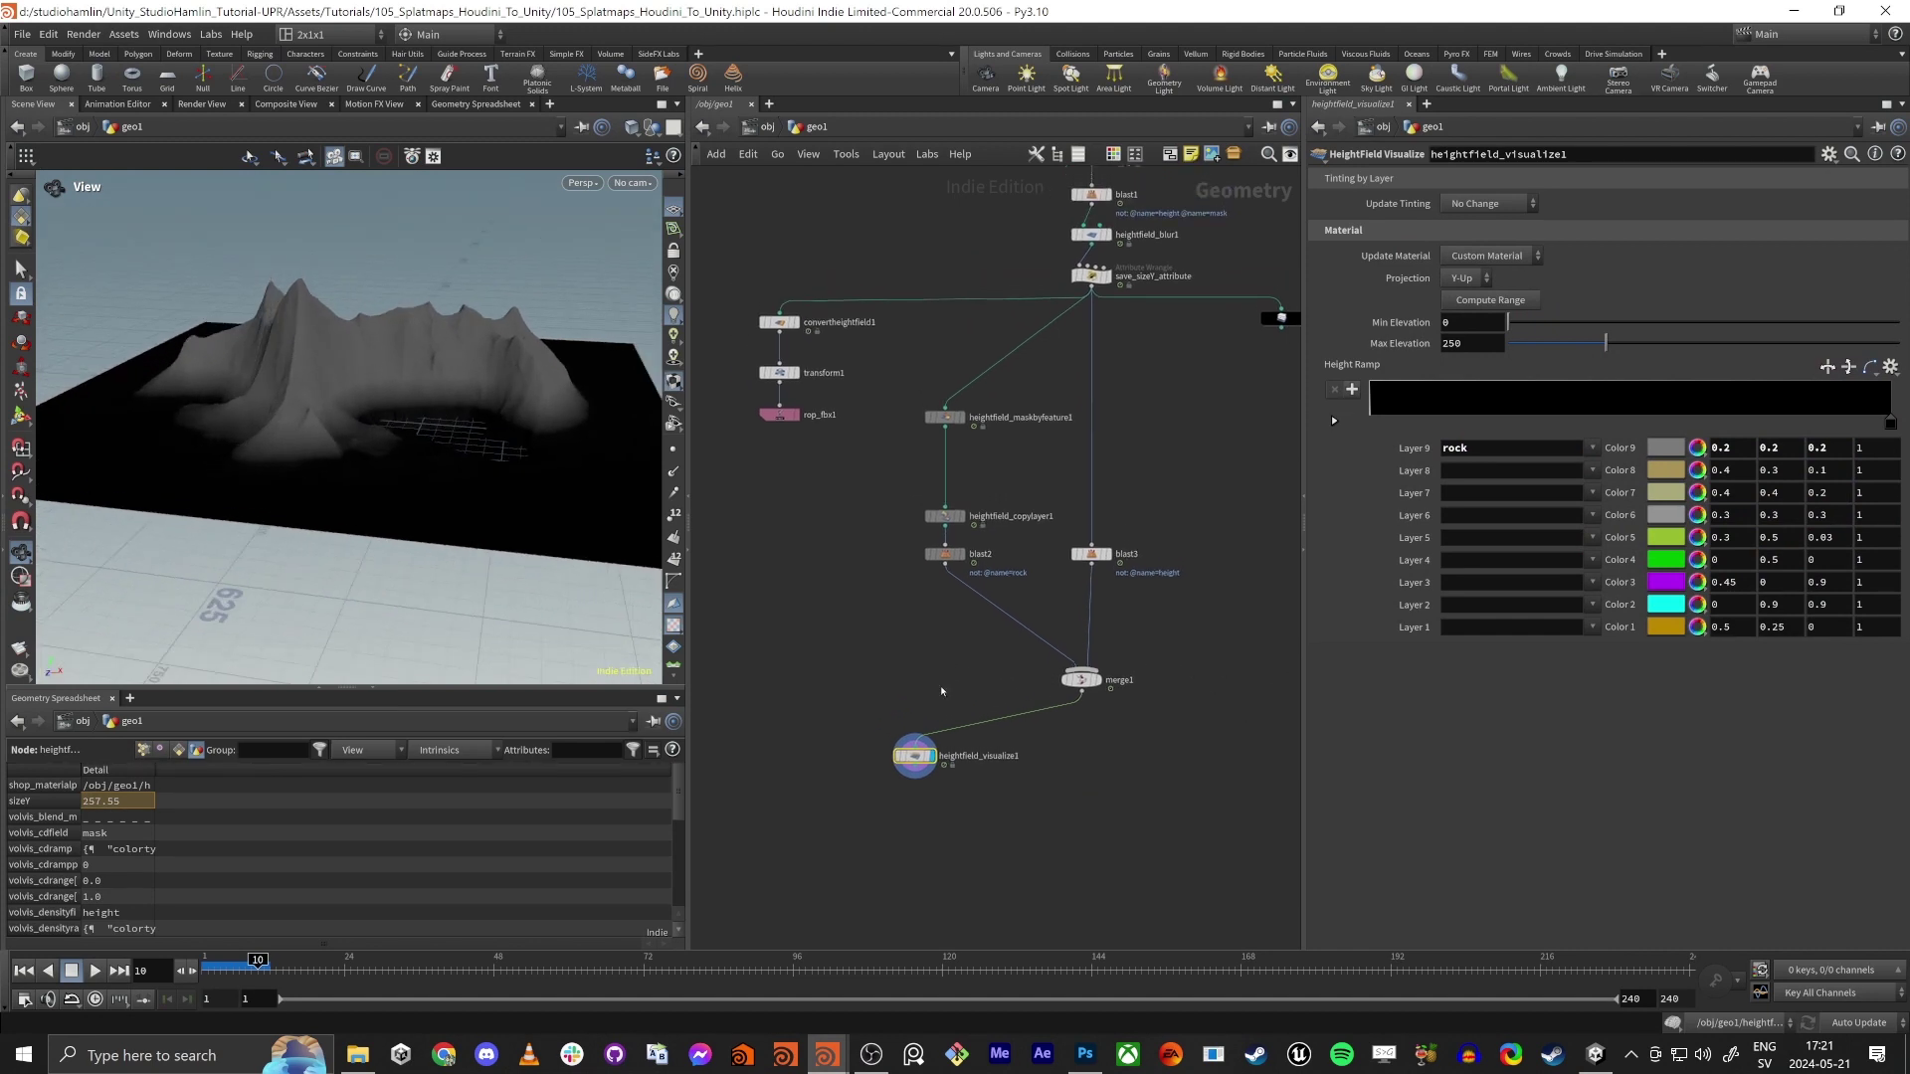
drag(874, 797, 1170, 624)
drag(1081, 679, 1072, 857)
drag(1091, 554, 1091, 786)
drag(910, 669, 853, 416)
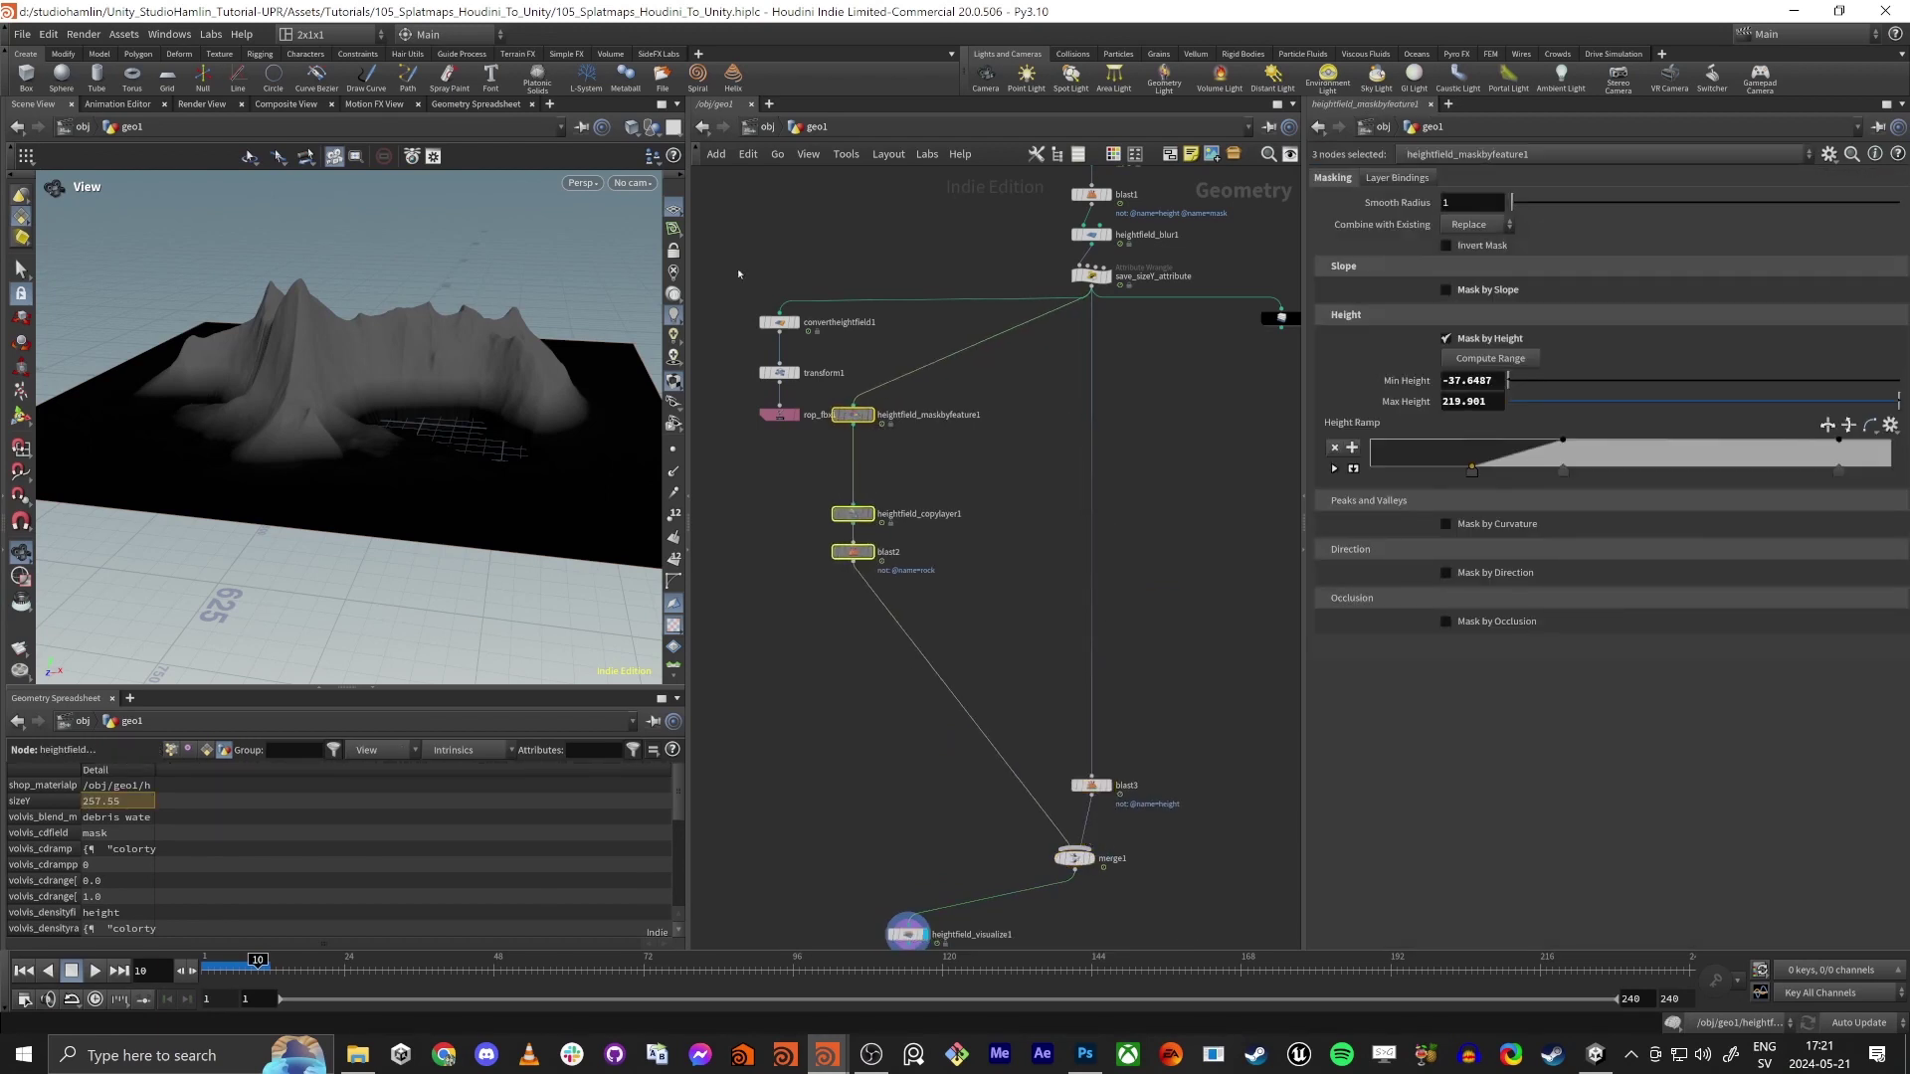
Move the FBX export branch further left, and place the rock copy layer and Blast well below the rock mask node
drag(736, 274, 797, 439)
middle_drag(769, 492, 866, 582)
drag(876, 412, 743, 402)
drag(983, 585, 953, 838)
drag(951, 505, 917, 438)
click(955, 835)
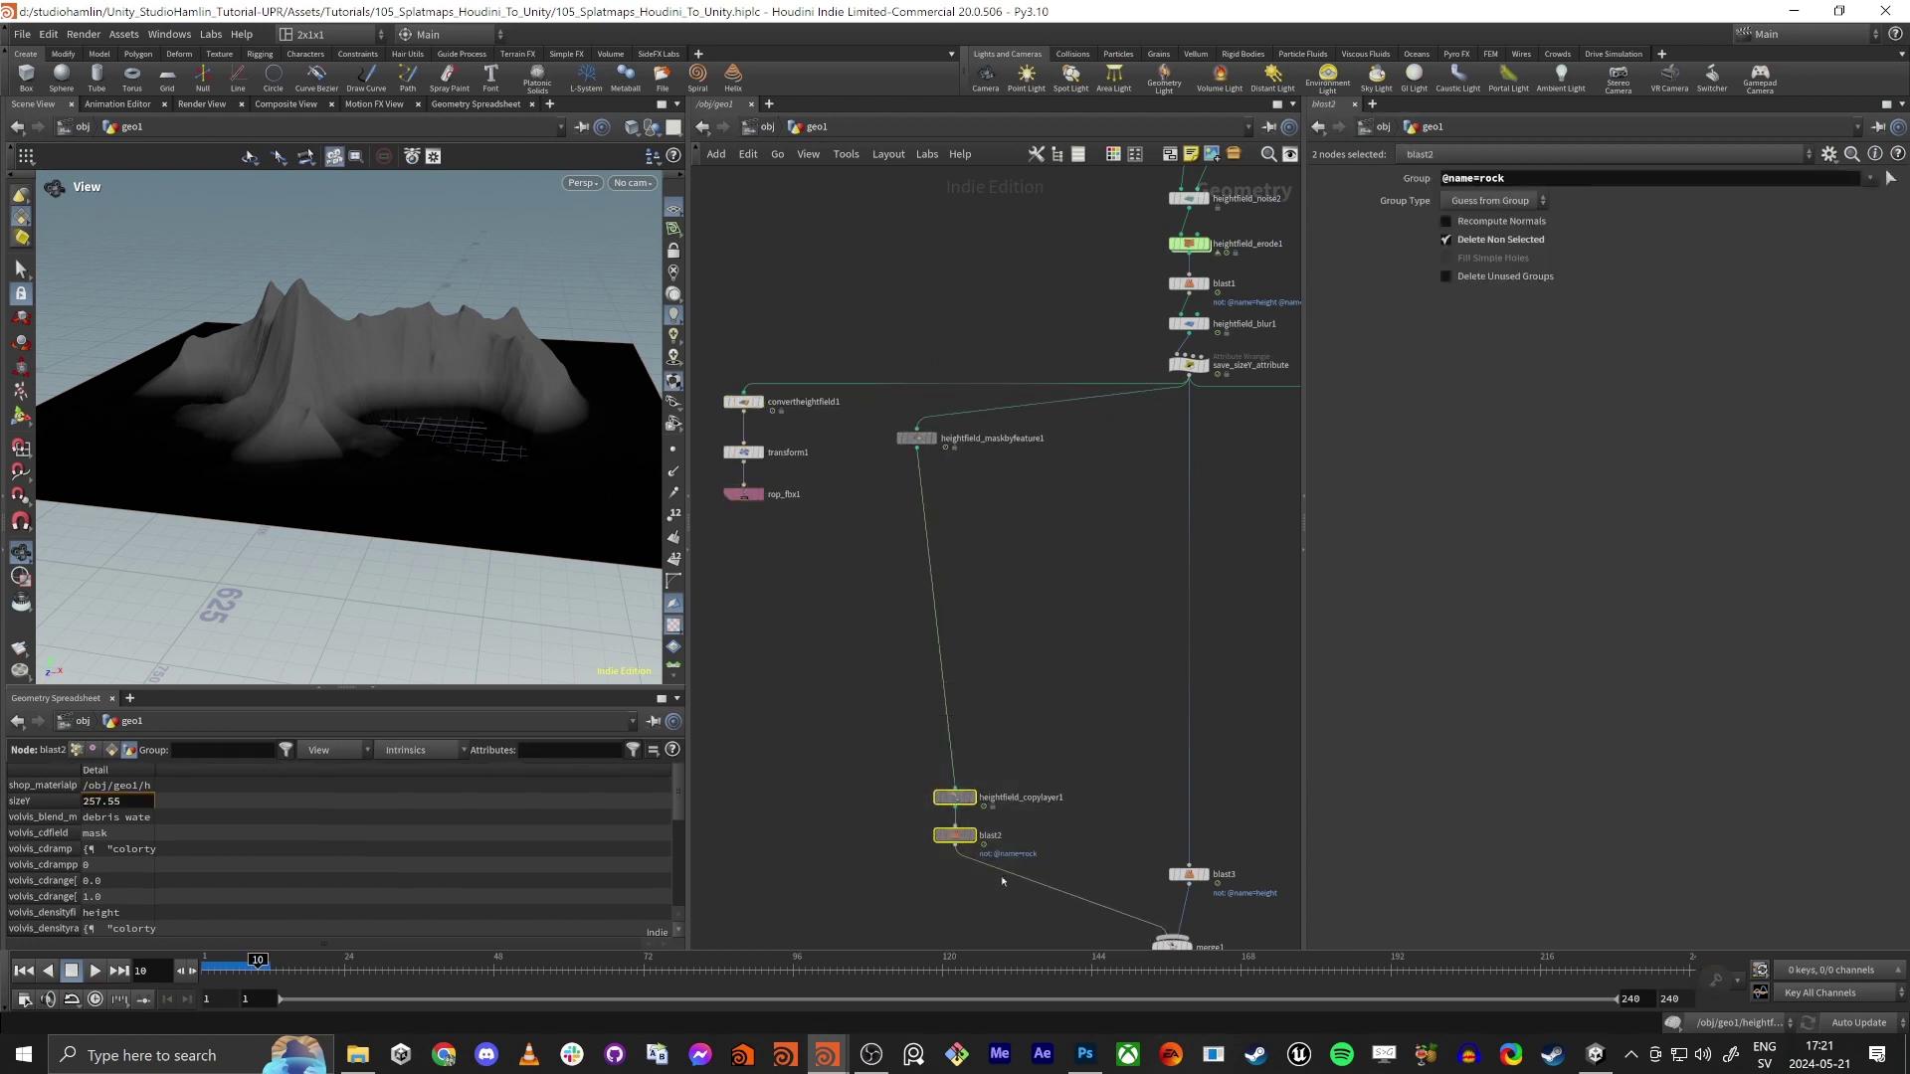
drag(961, 837, 923, 848)
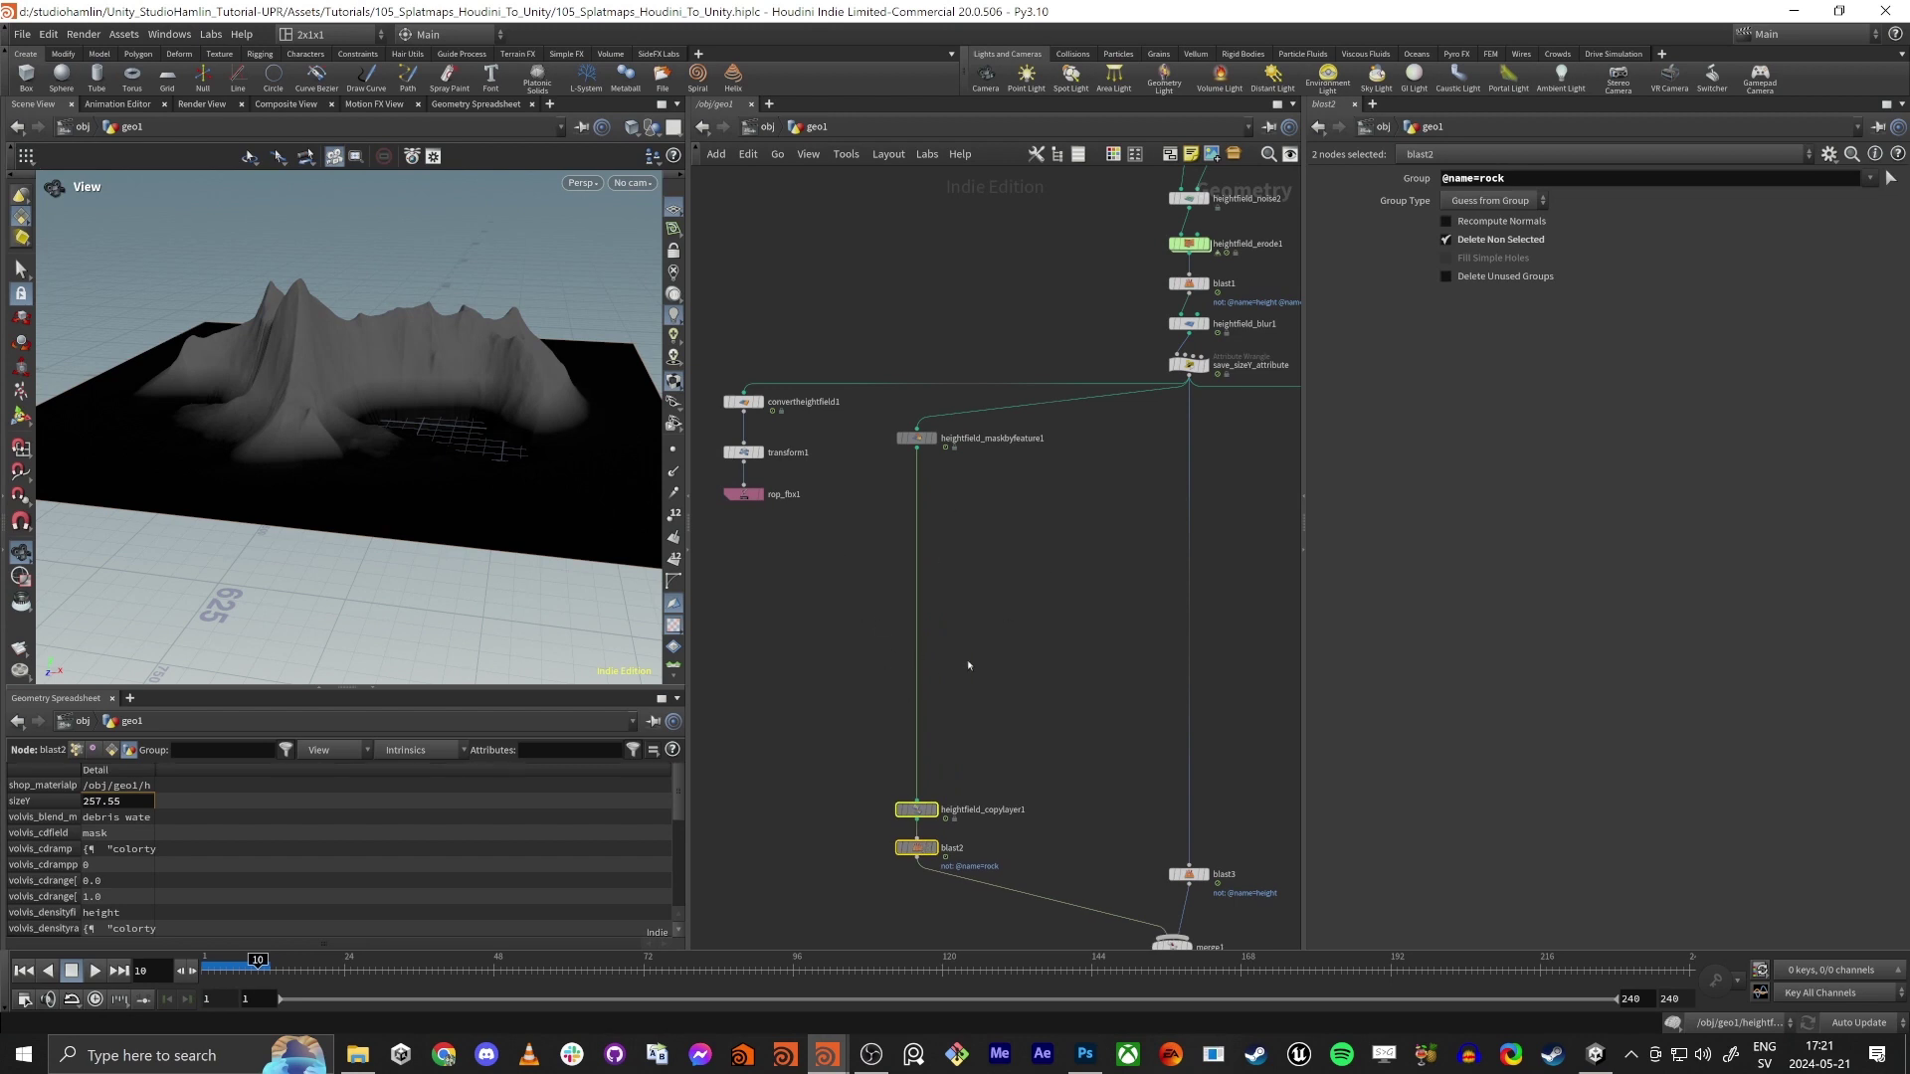
Add a second HeightField Mask by Feature node fed from save_sizeY_attribute
middle_drag(1066, 591, 1015, 605)
click(1014, 606)
drag(1137, 394, 1041, 616)
text(heig)
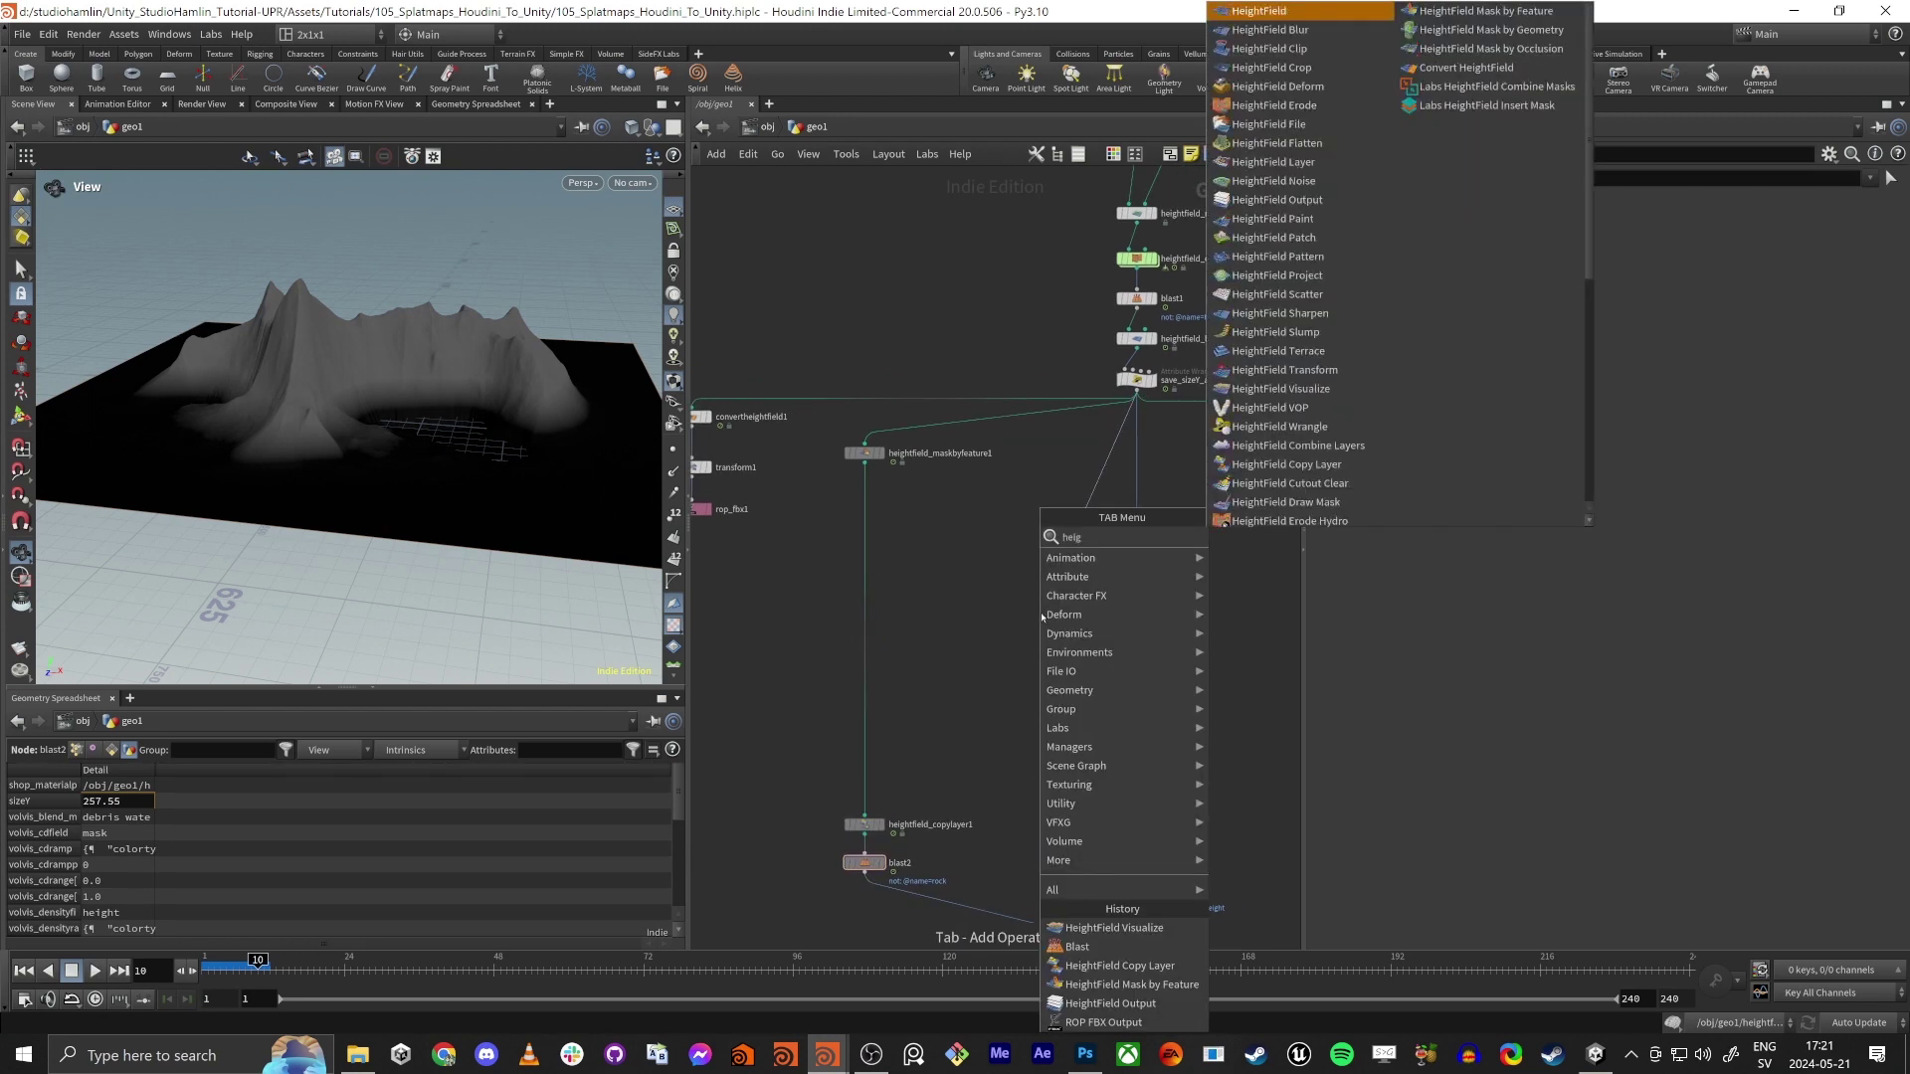
text(l)
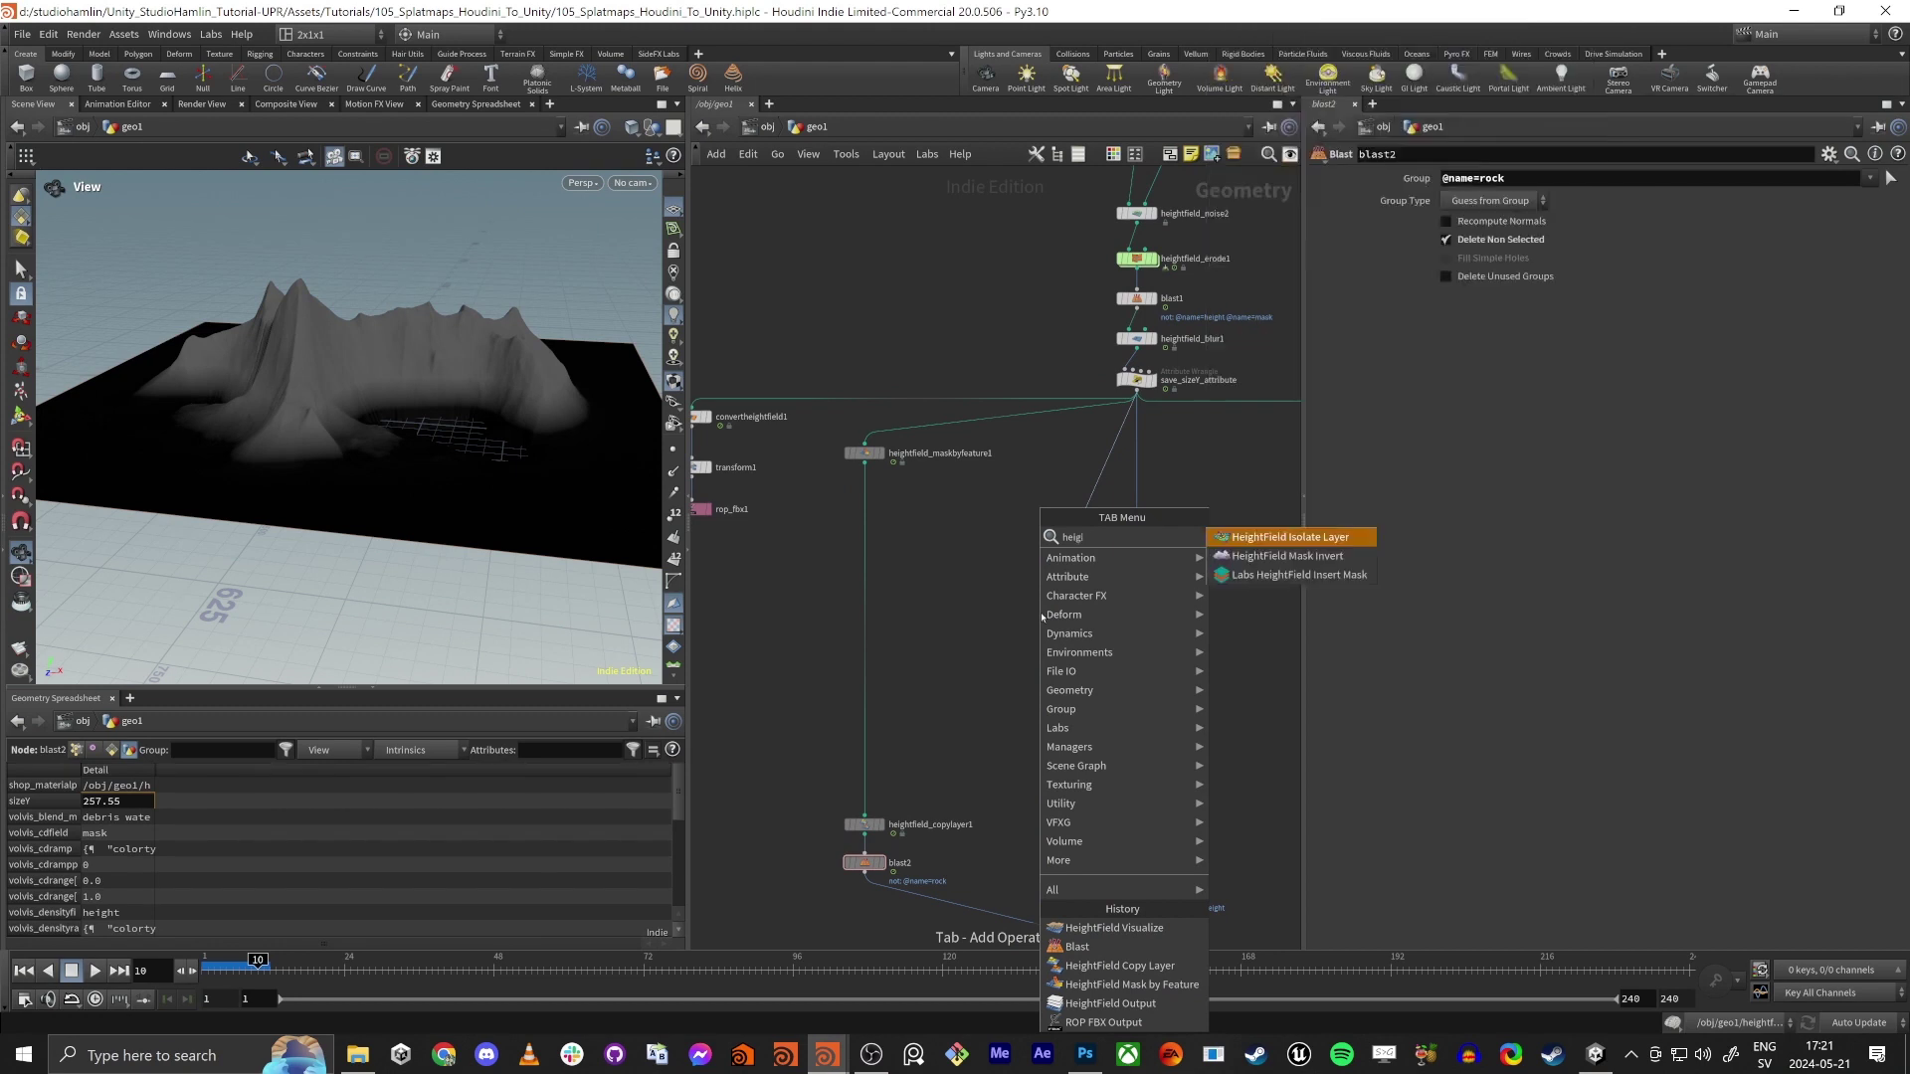
key(BackSpace)
key(BackSpace)
text(ght)
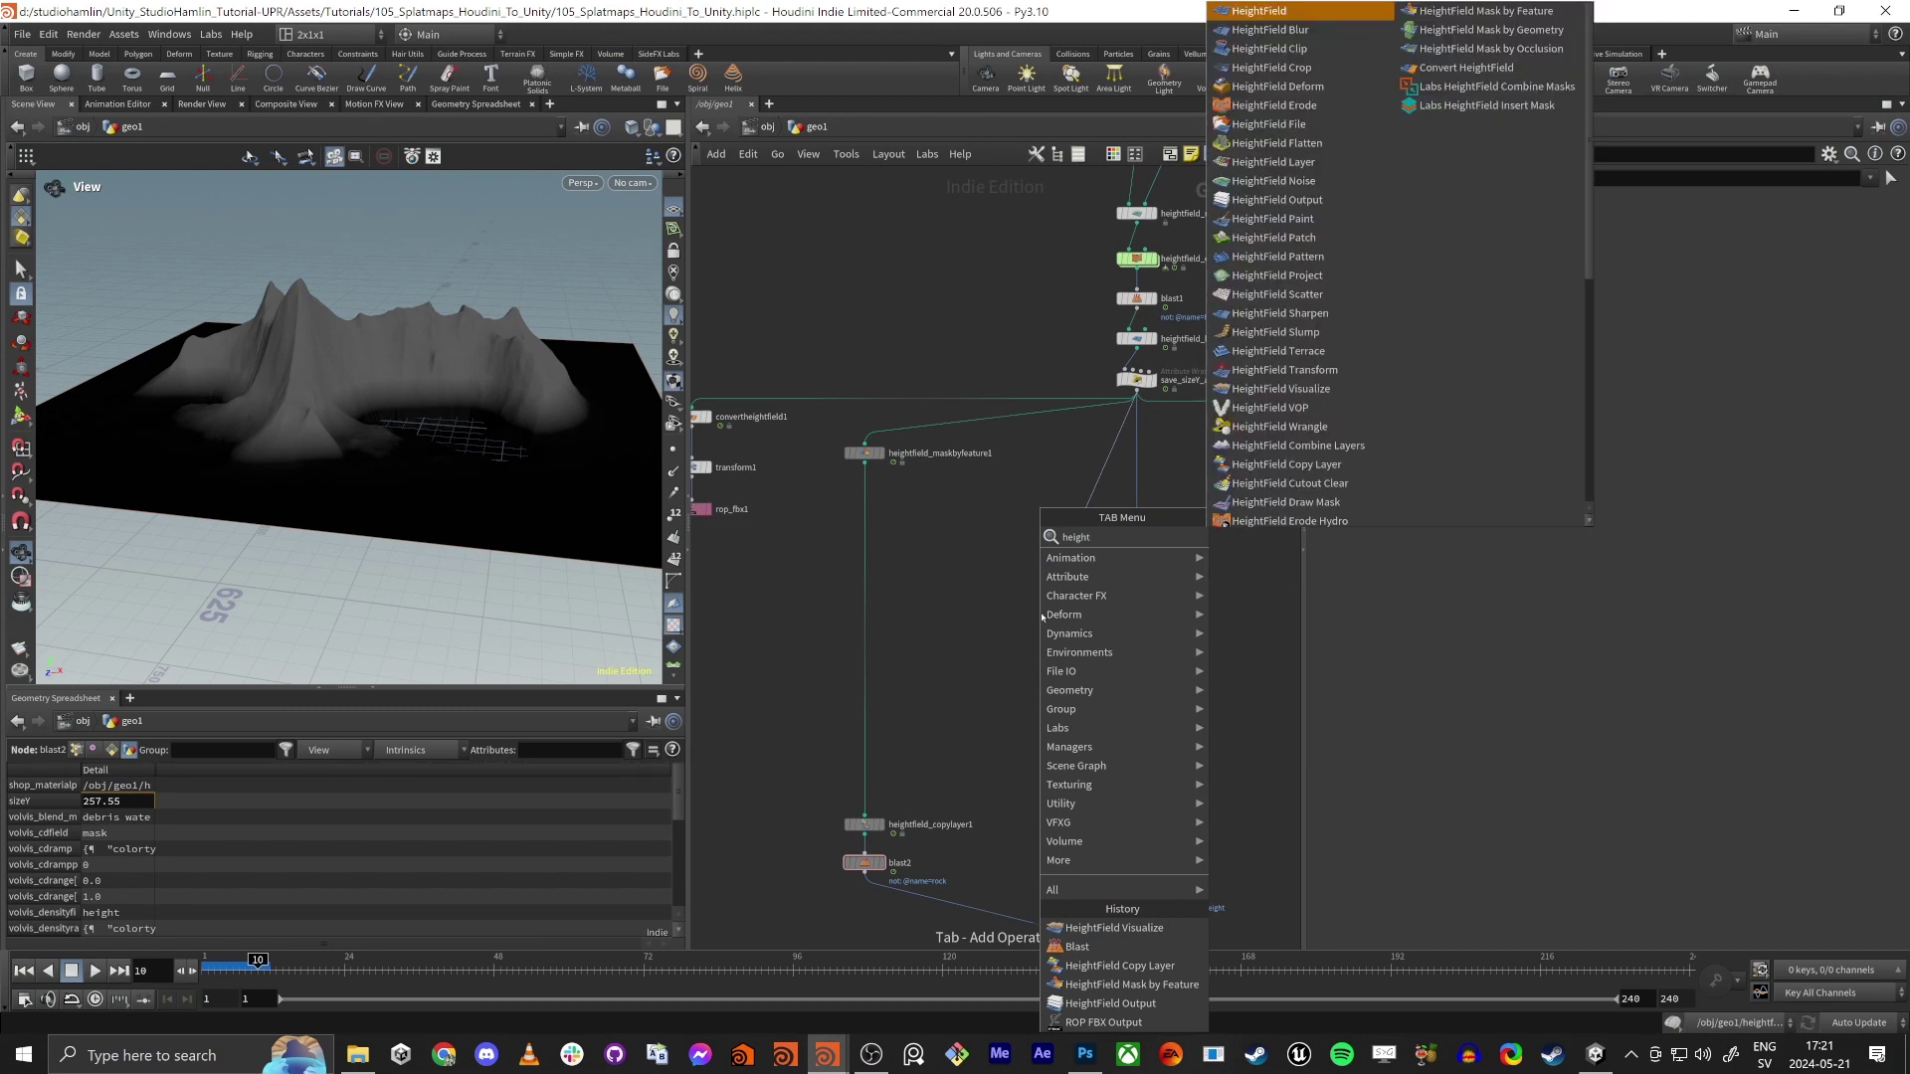
text(field mask)
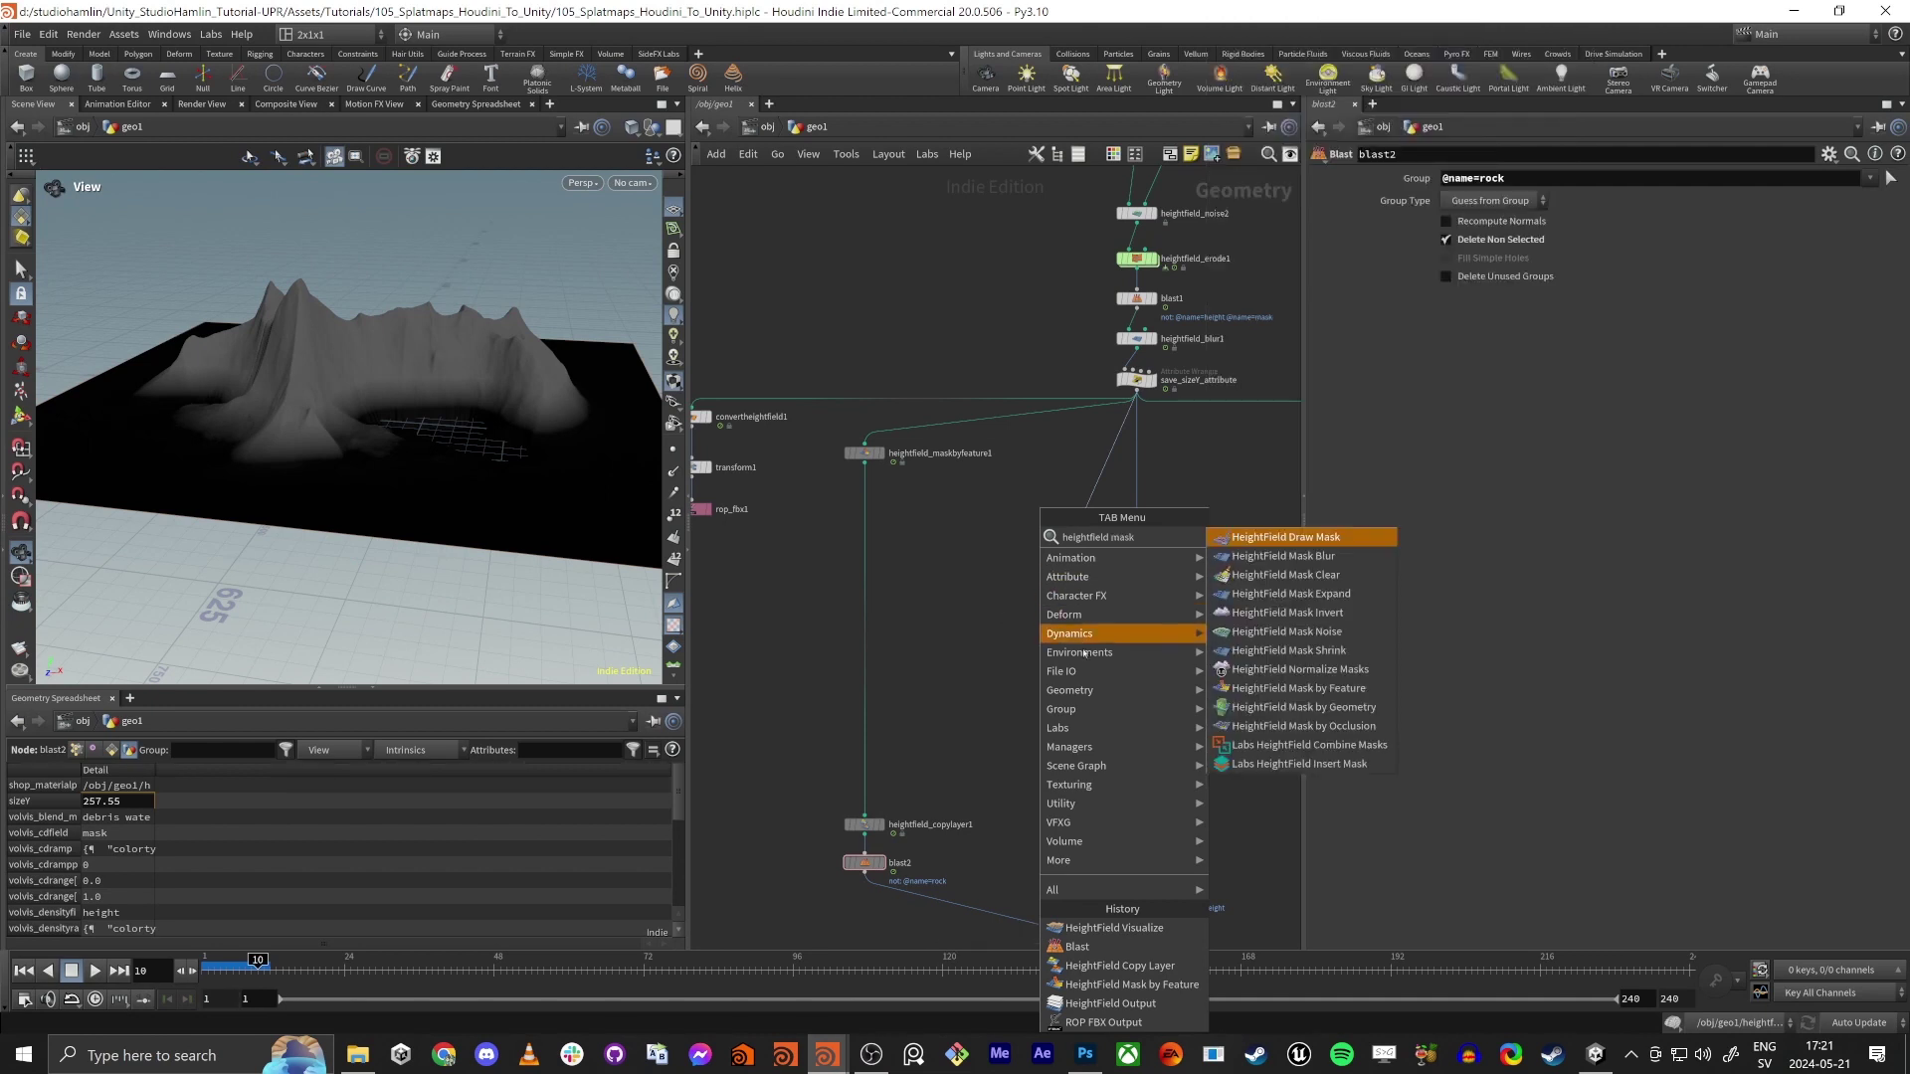
click(1063, 946)
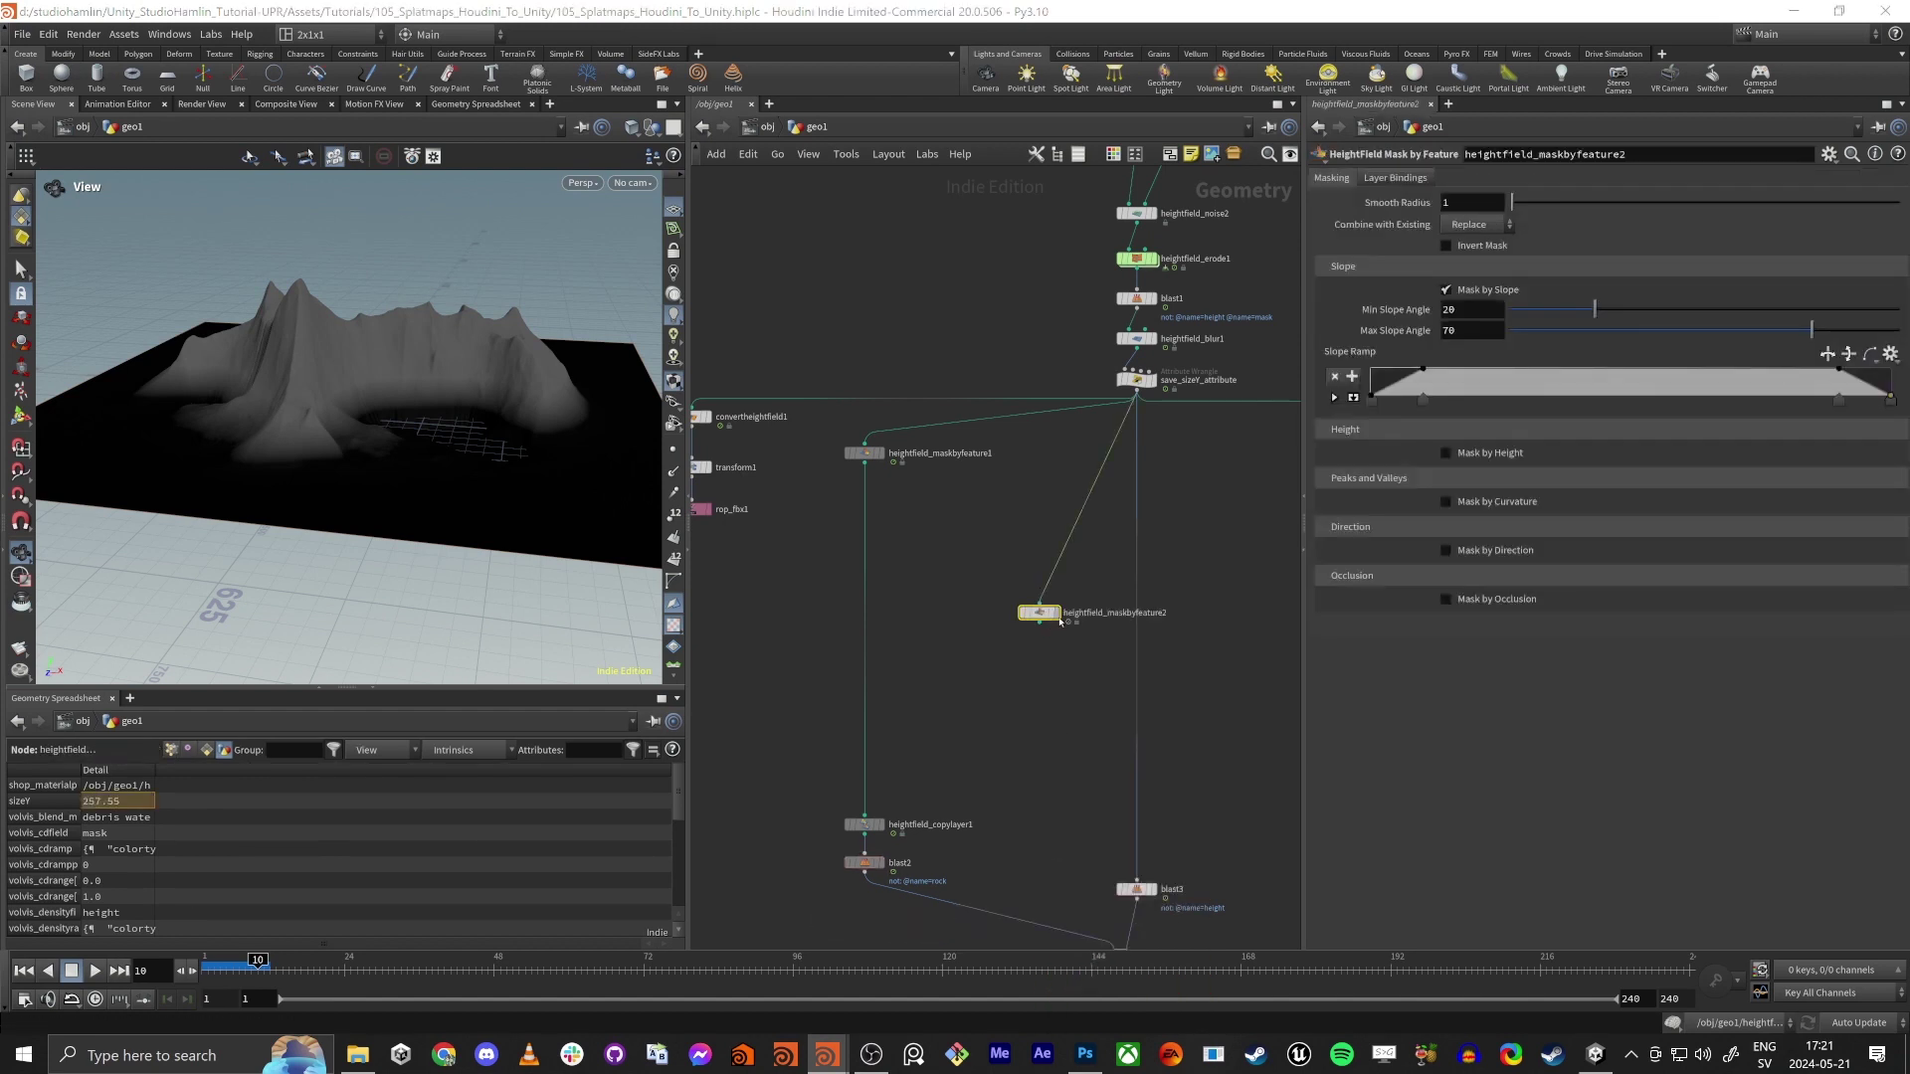
Place the new mask node beside the rock mask node, display it, and colour it orange
click(1057, 611)
drag(1048, 617, 1031, 500)
click(1025, 484)
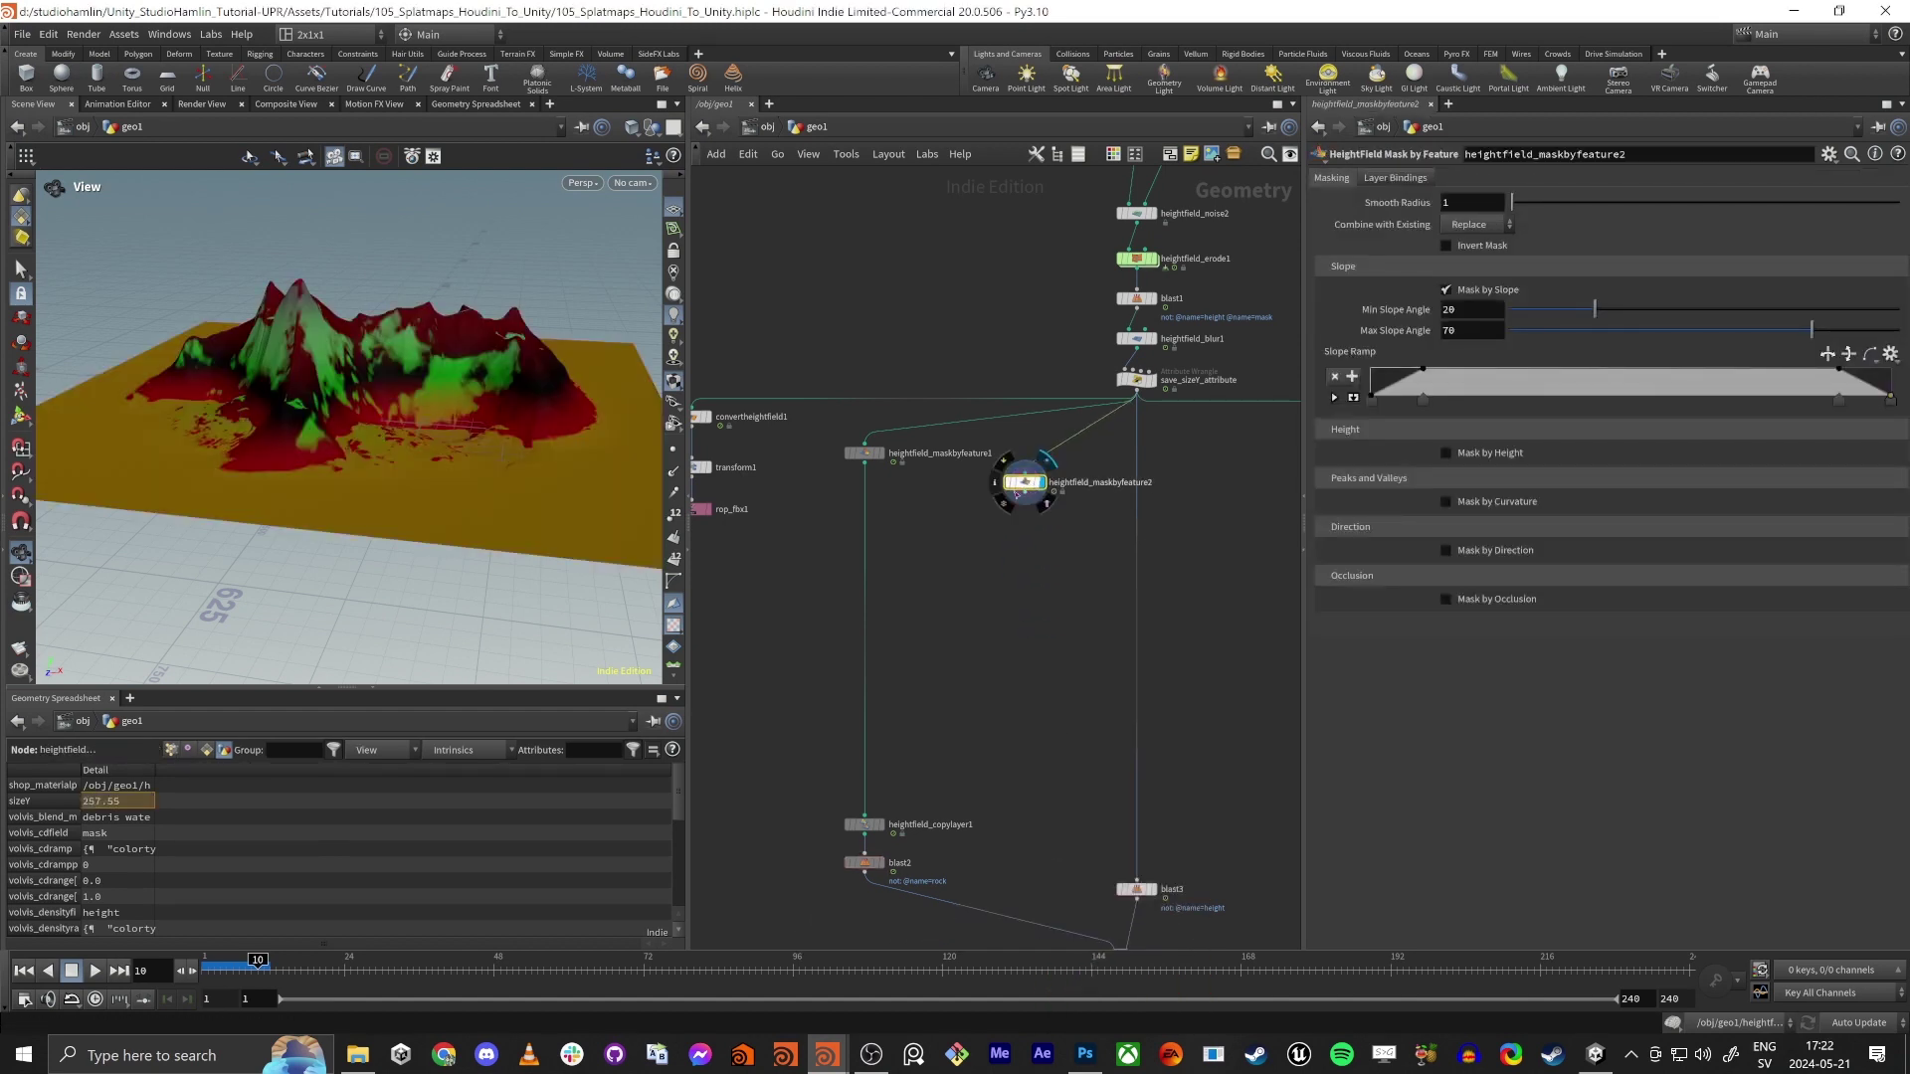
key(c)
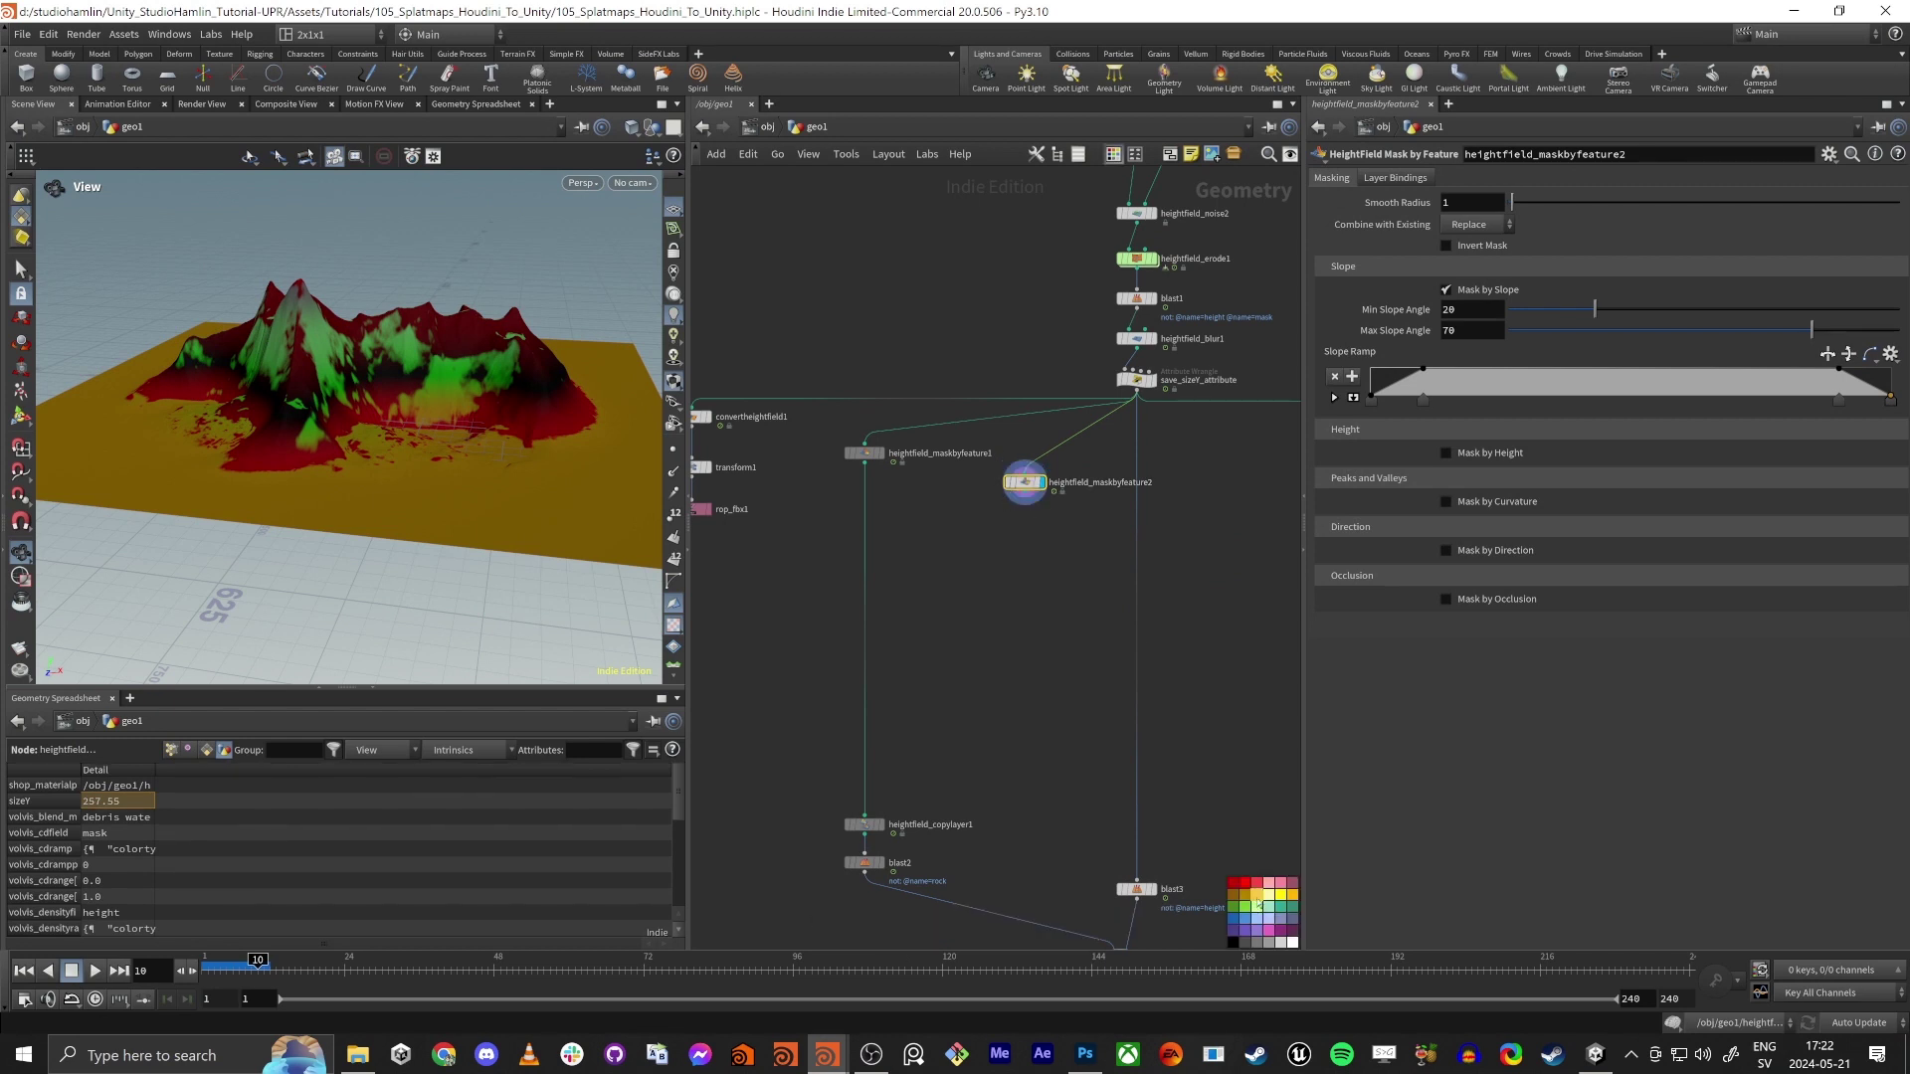
key(c)
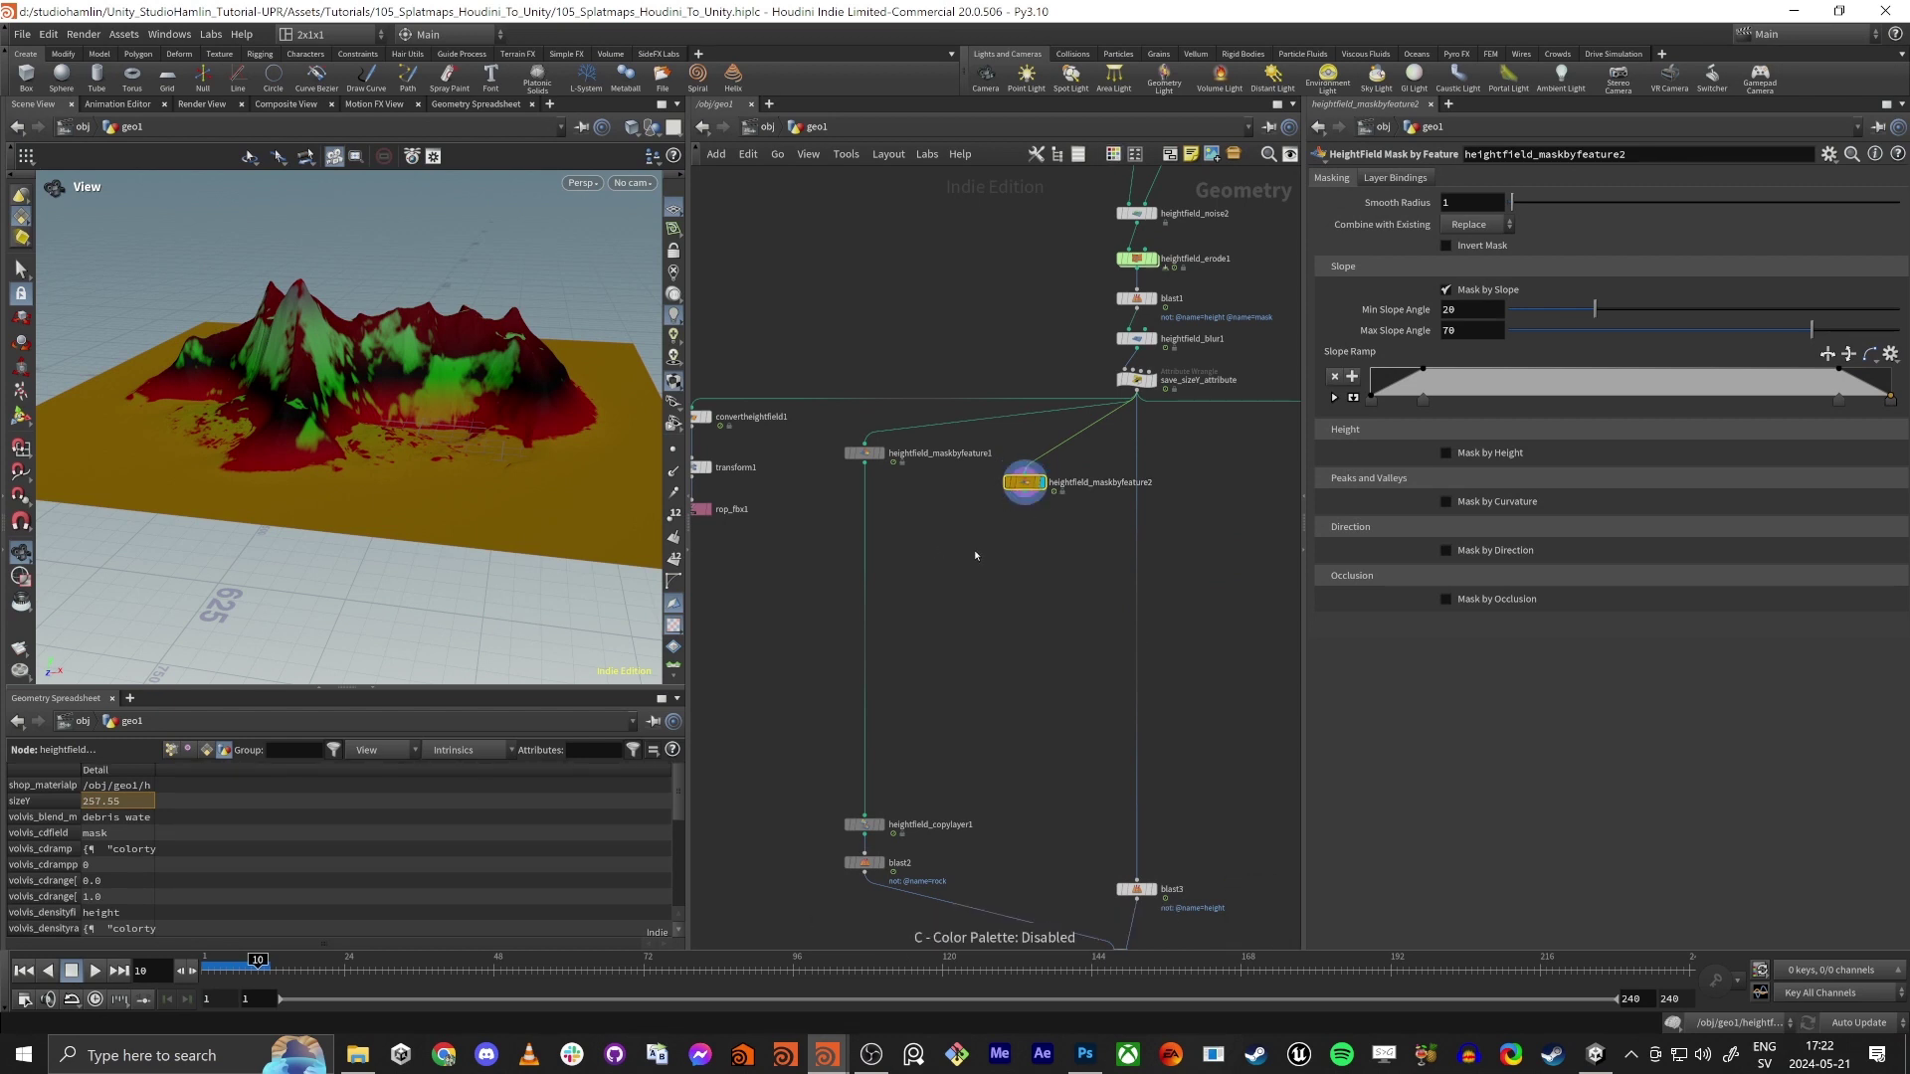
Turn off Mask by Slope and enable Mask by Occlusion on the new mask node
scroll(974, 555, up, 3)
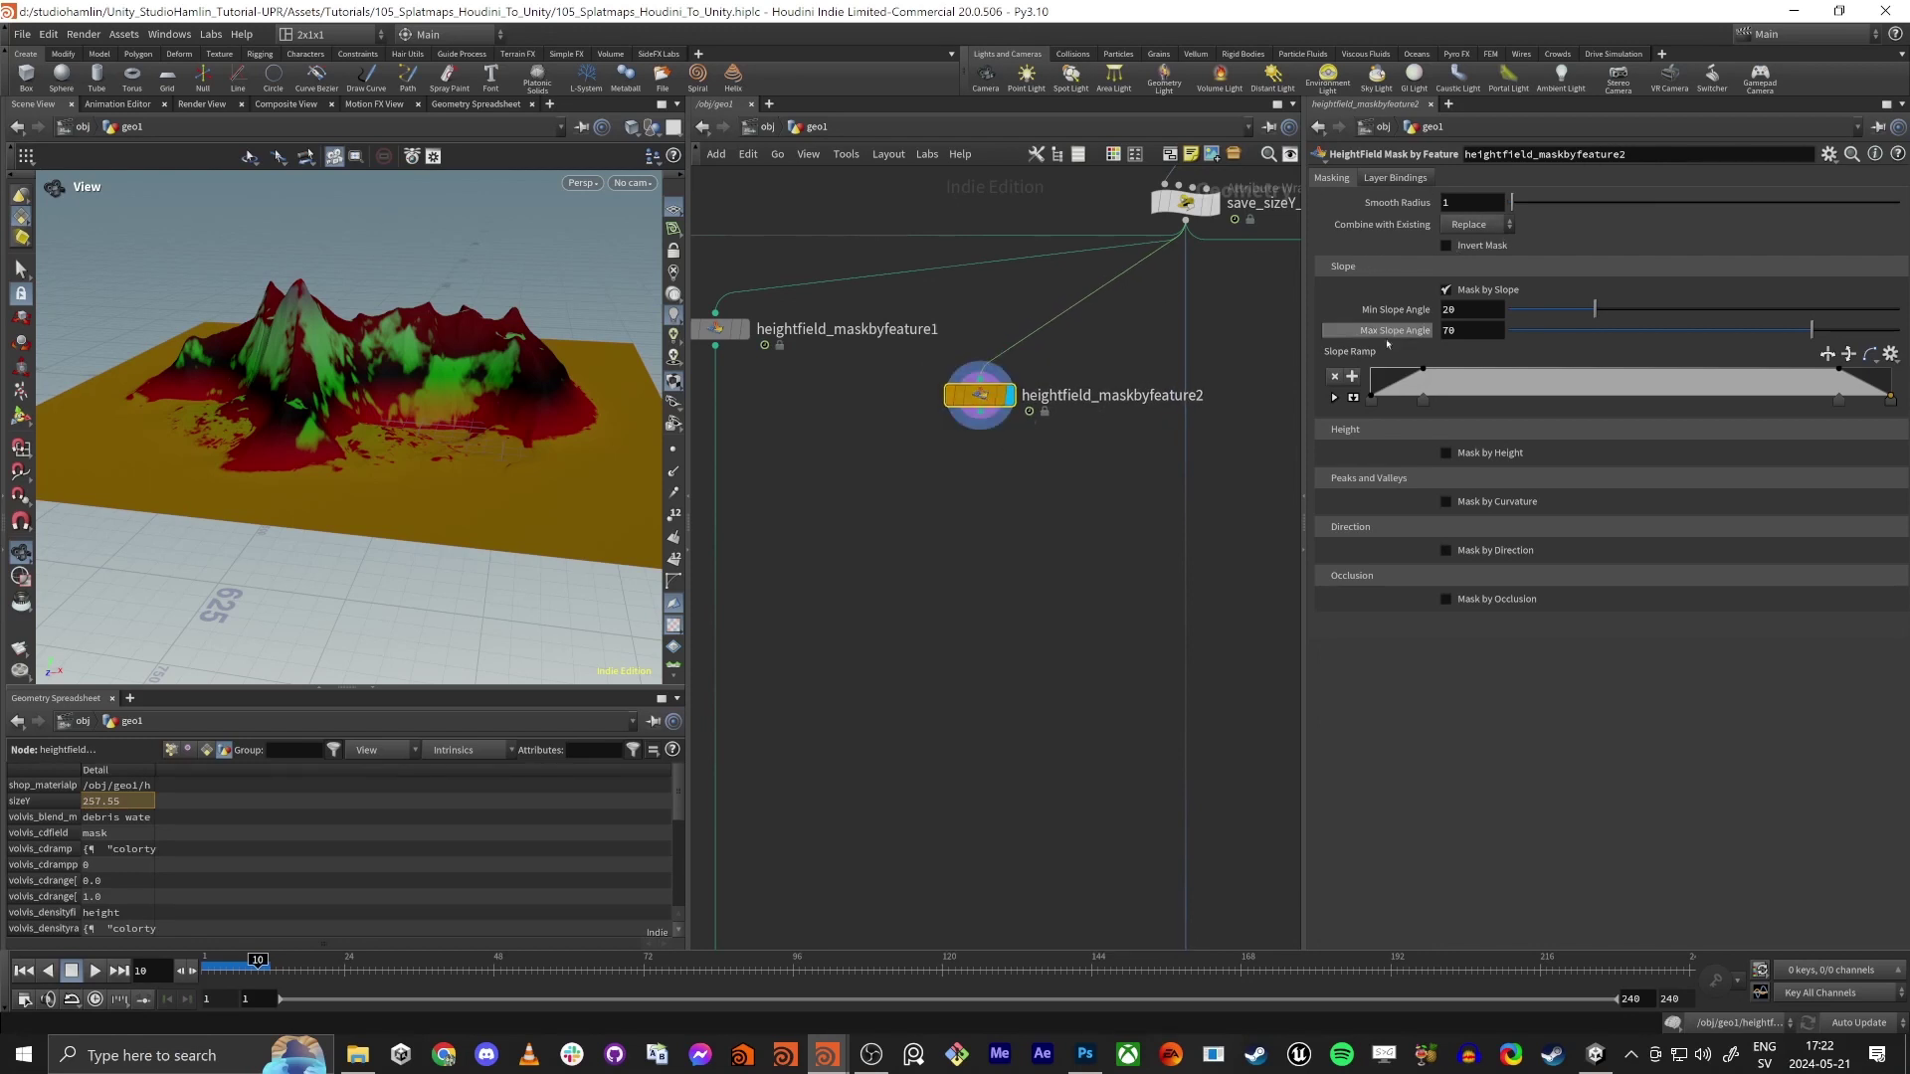
click(1479, 294)
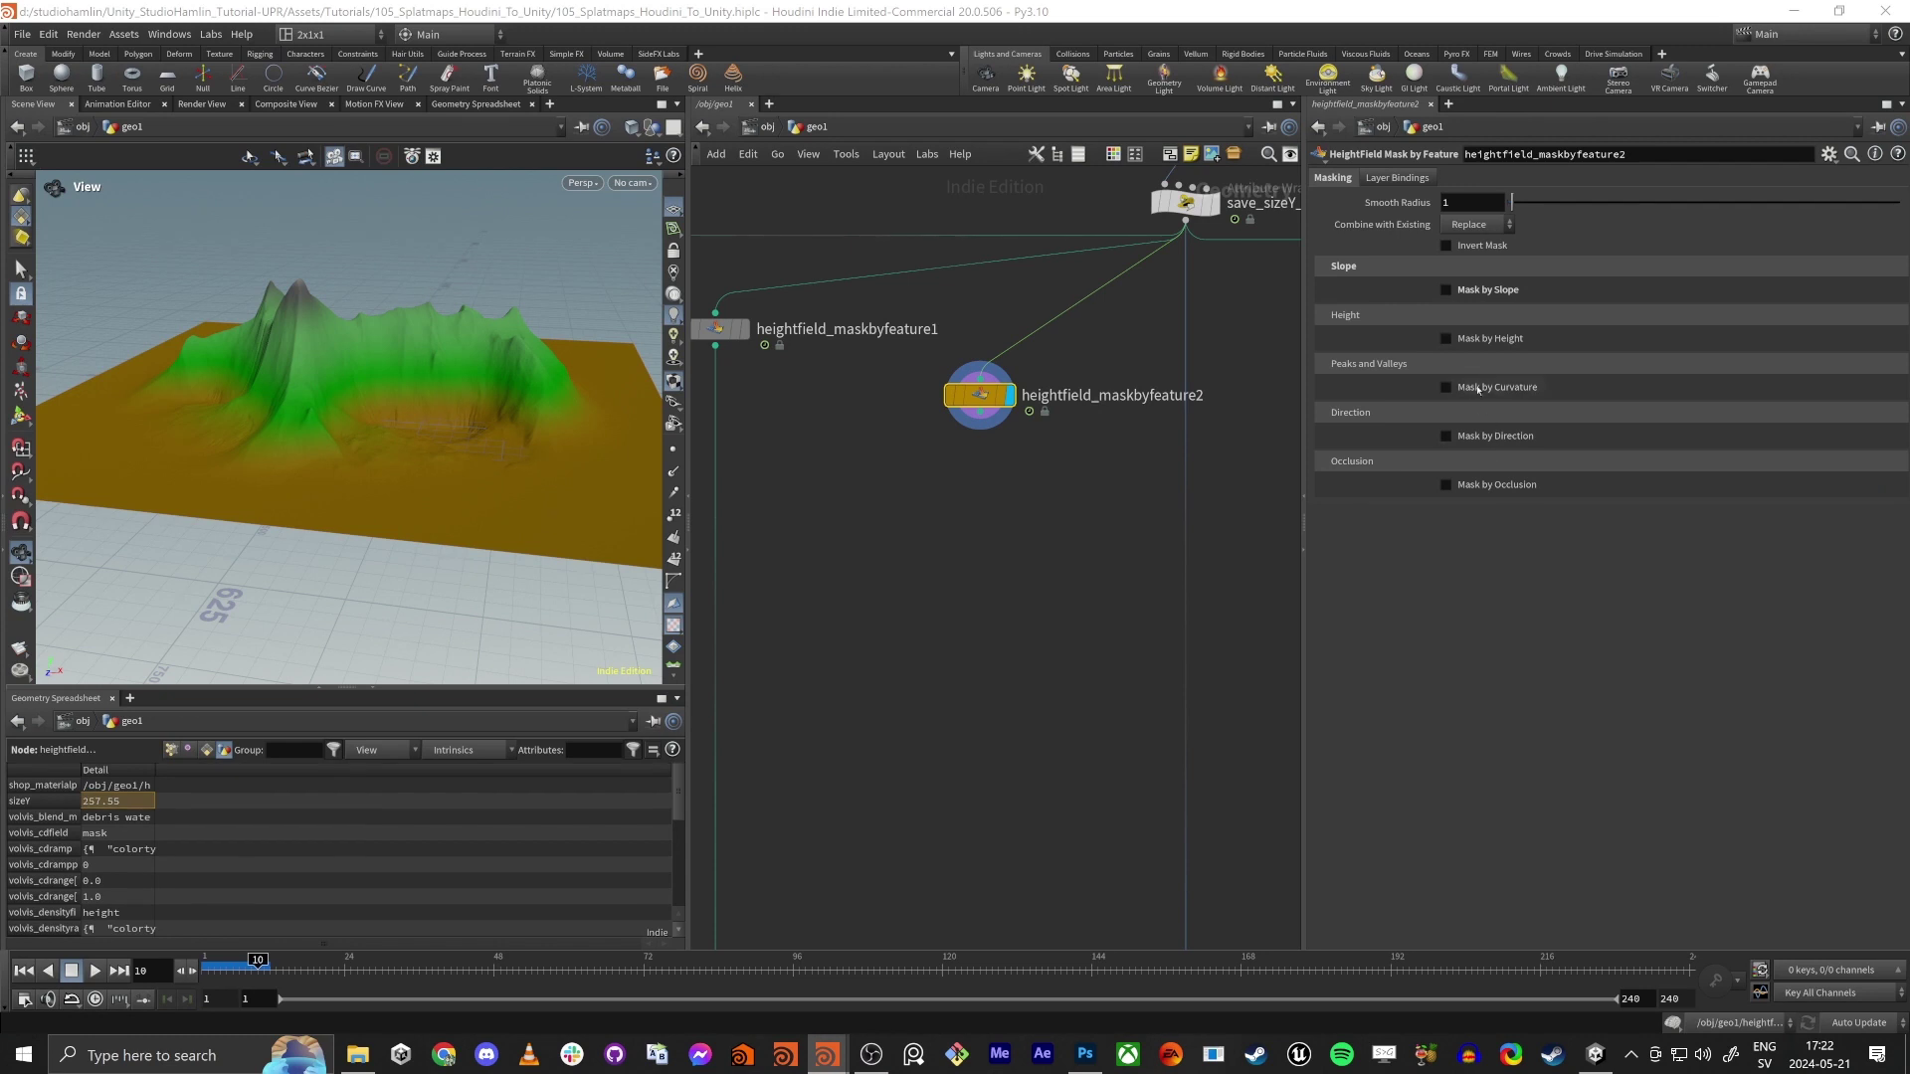
click(1469, 486)
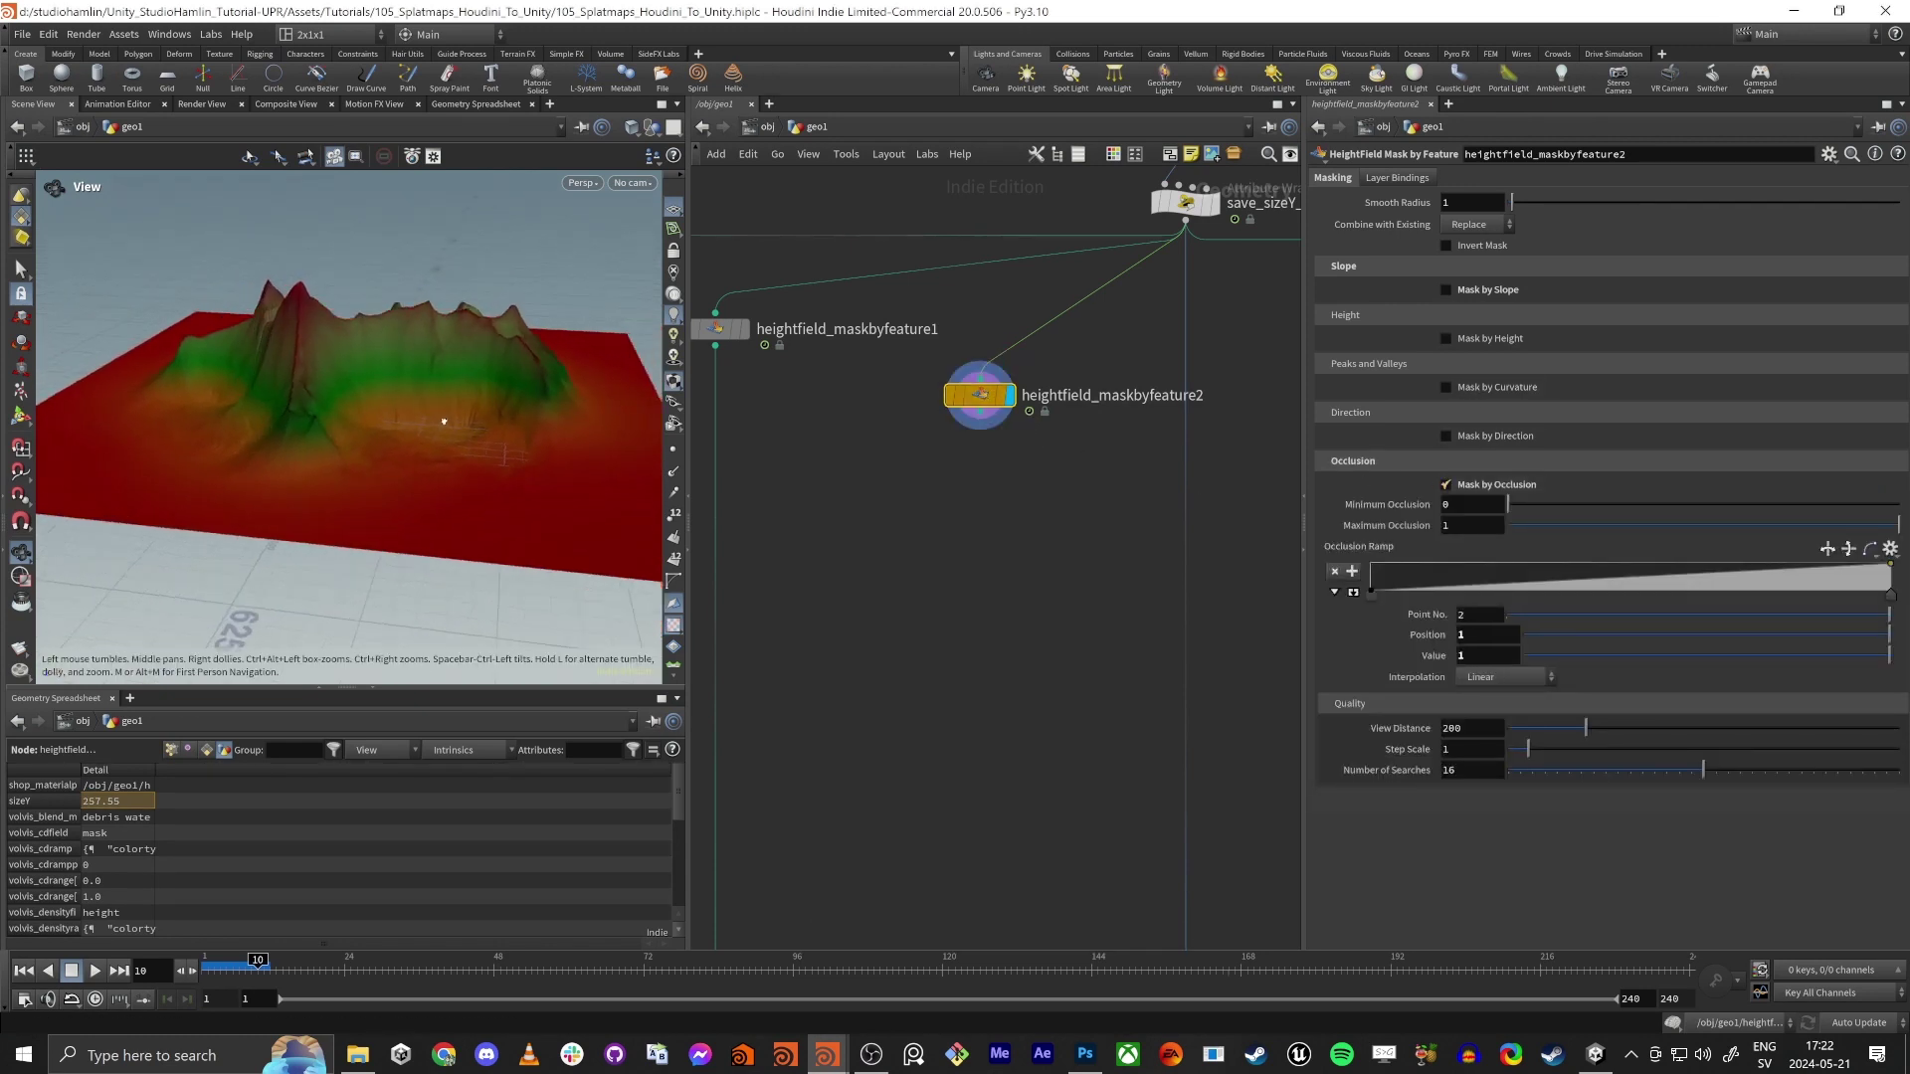
Narrow the Occlusion Ramp: start it at about 0.43, put full value at 0.62201, and remove the end point
drag(1371, 595, 1595, 600)
drag(1716, 572, 1708, 562)
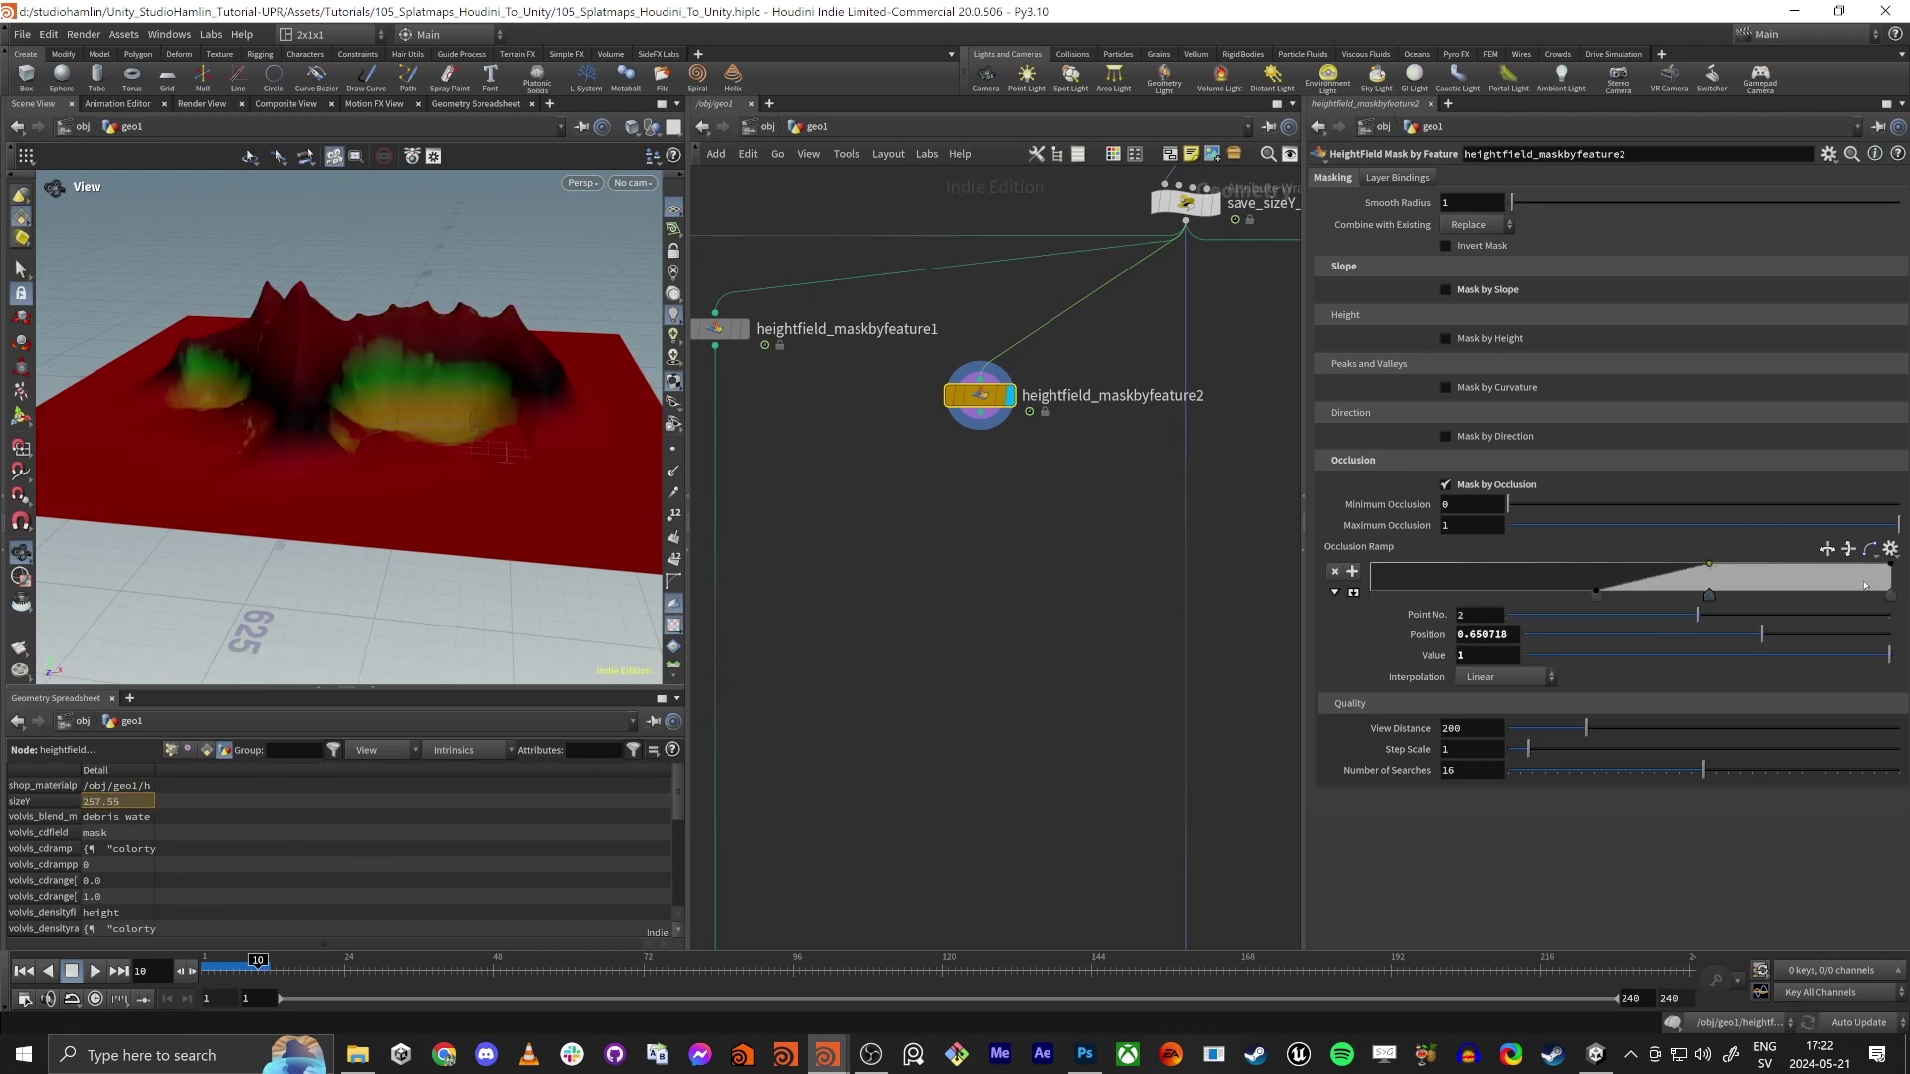
drag(1890, 596, 1850, 642)
drag(1709, 594, 1694, 594)
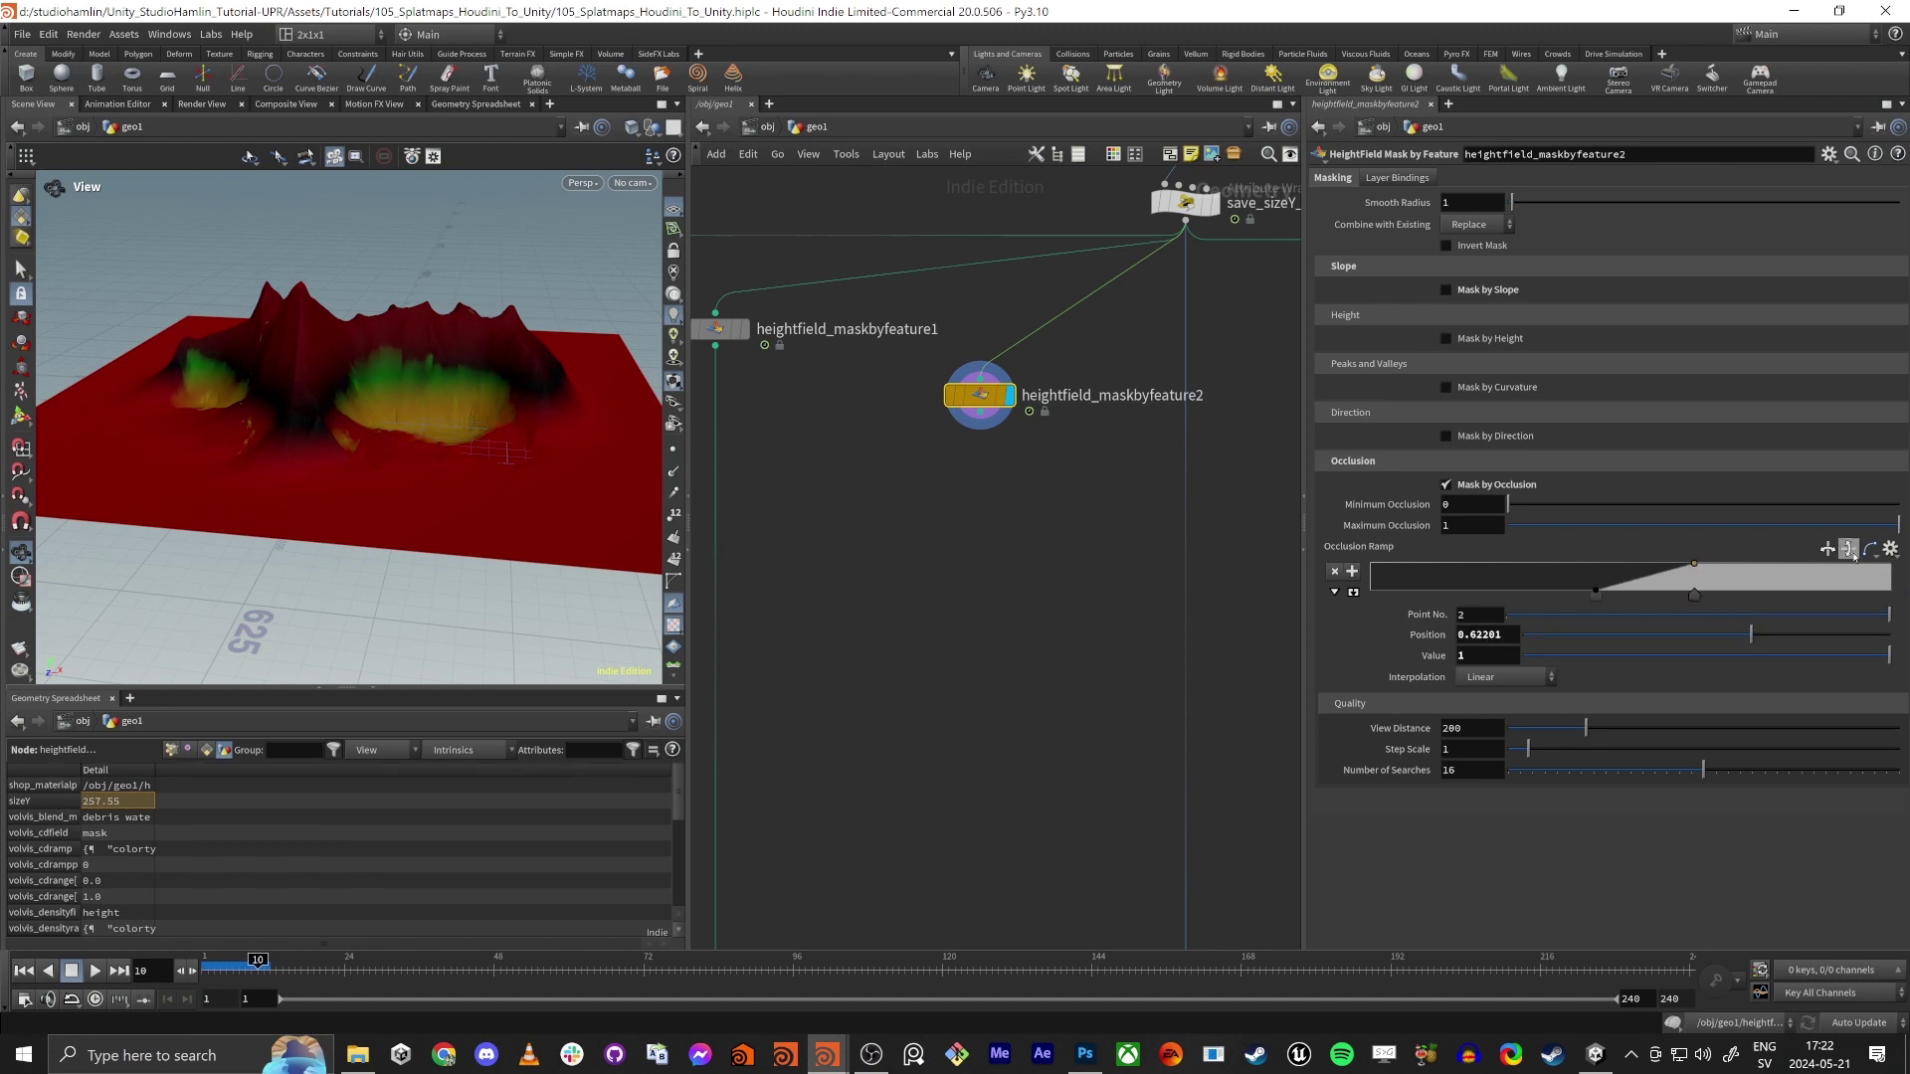
Reverse the Occlusion Ramp so it falls from 1 to 0, and inspect the mask in the crater
click(1848, 549)
drag(640, 439, 398, 382)
middle_drag(398, 383, 513, 471)
scroll(514, 468, up, 4)
drag(515, 466, 472, 387)
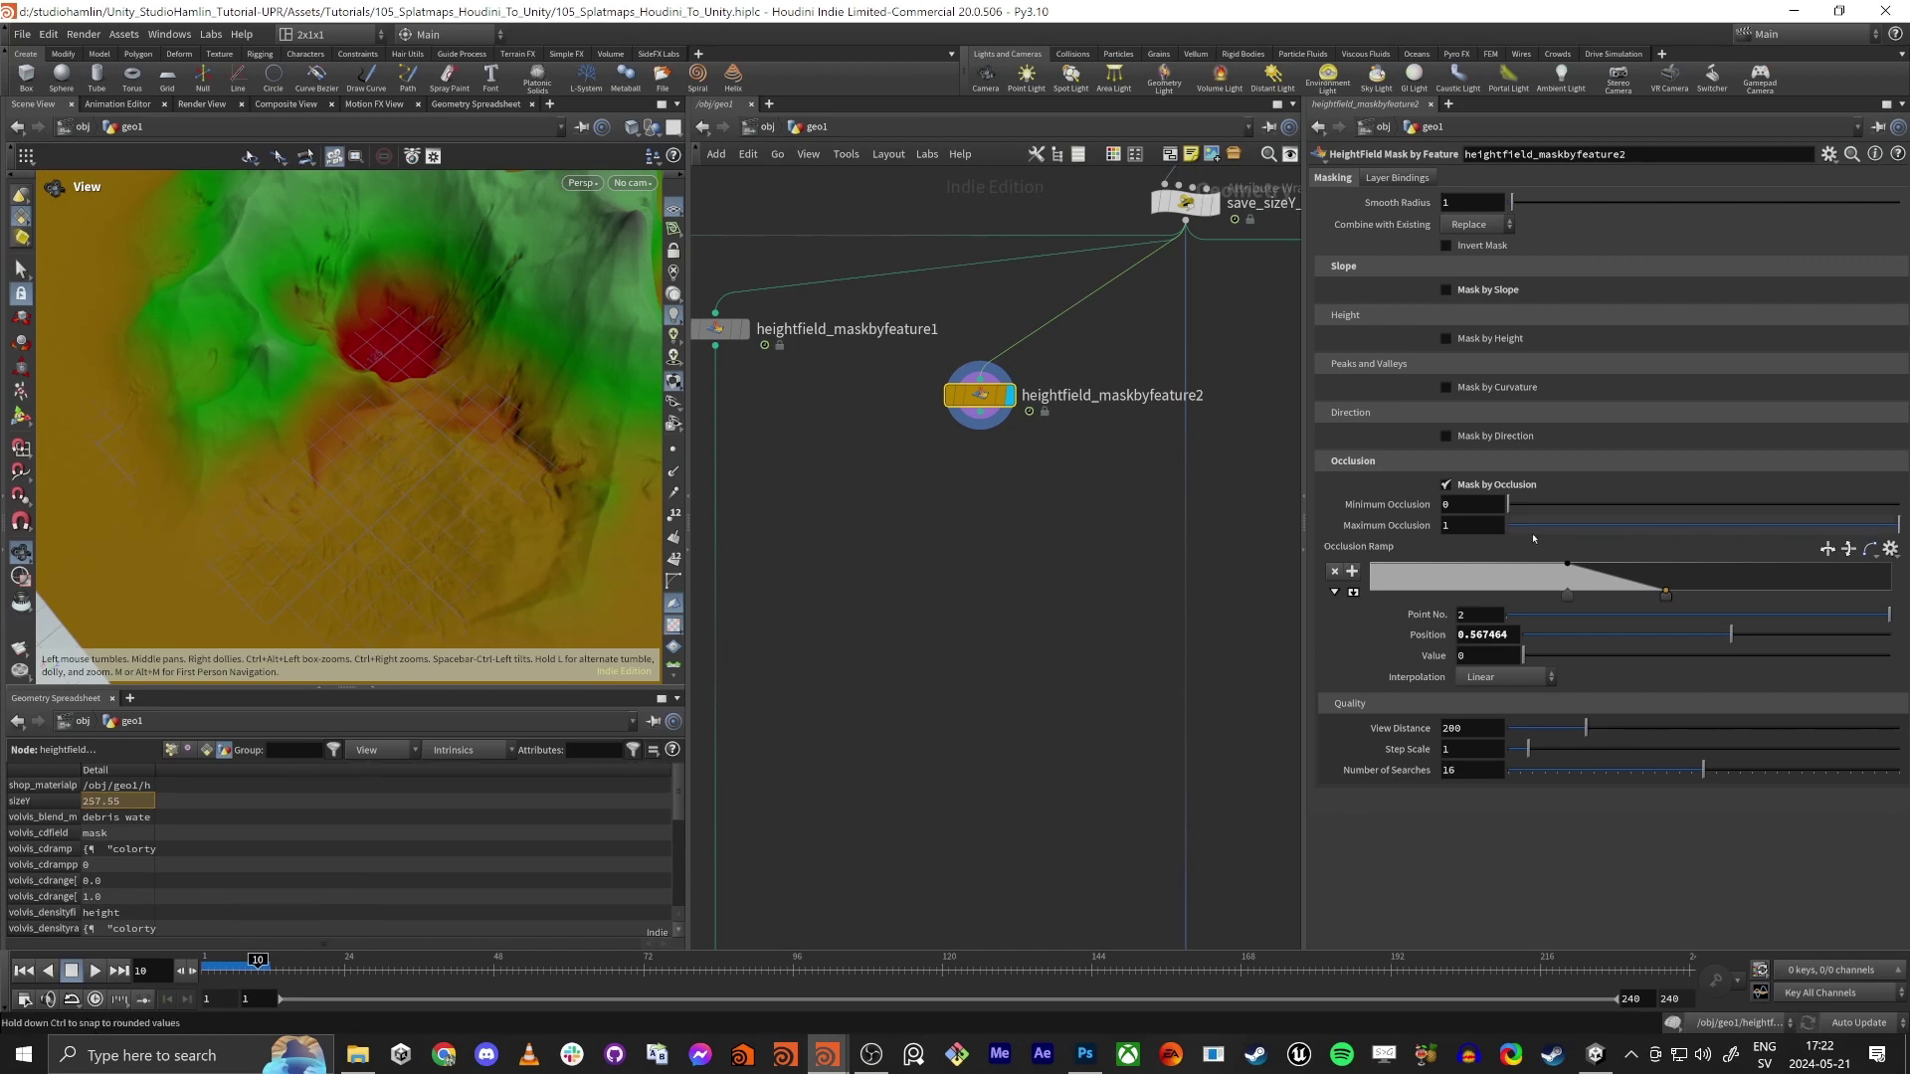
Shift both Occlusion Ramp points together towards higher positions, with the full-value point at 0.529187
click(1568, 594)
shift+click(1666, 597)
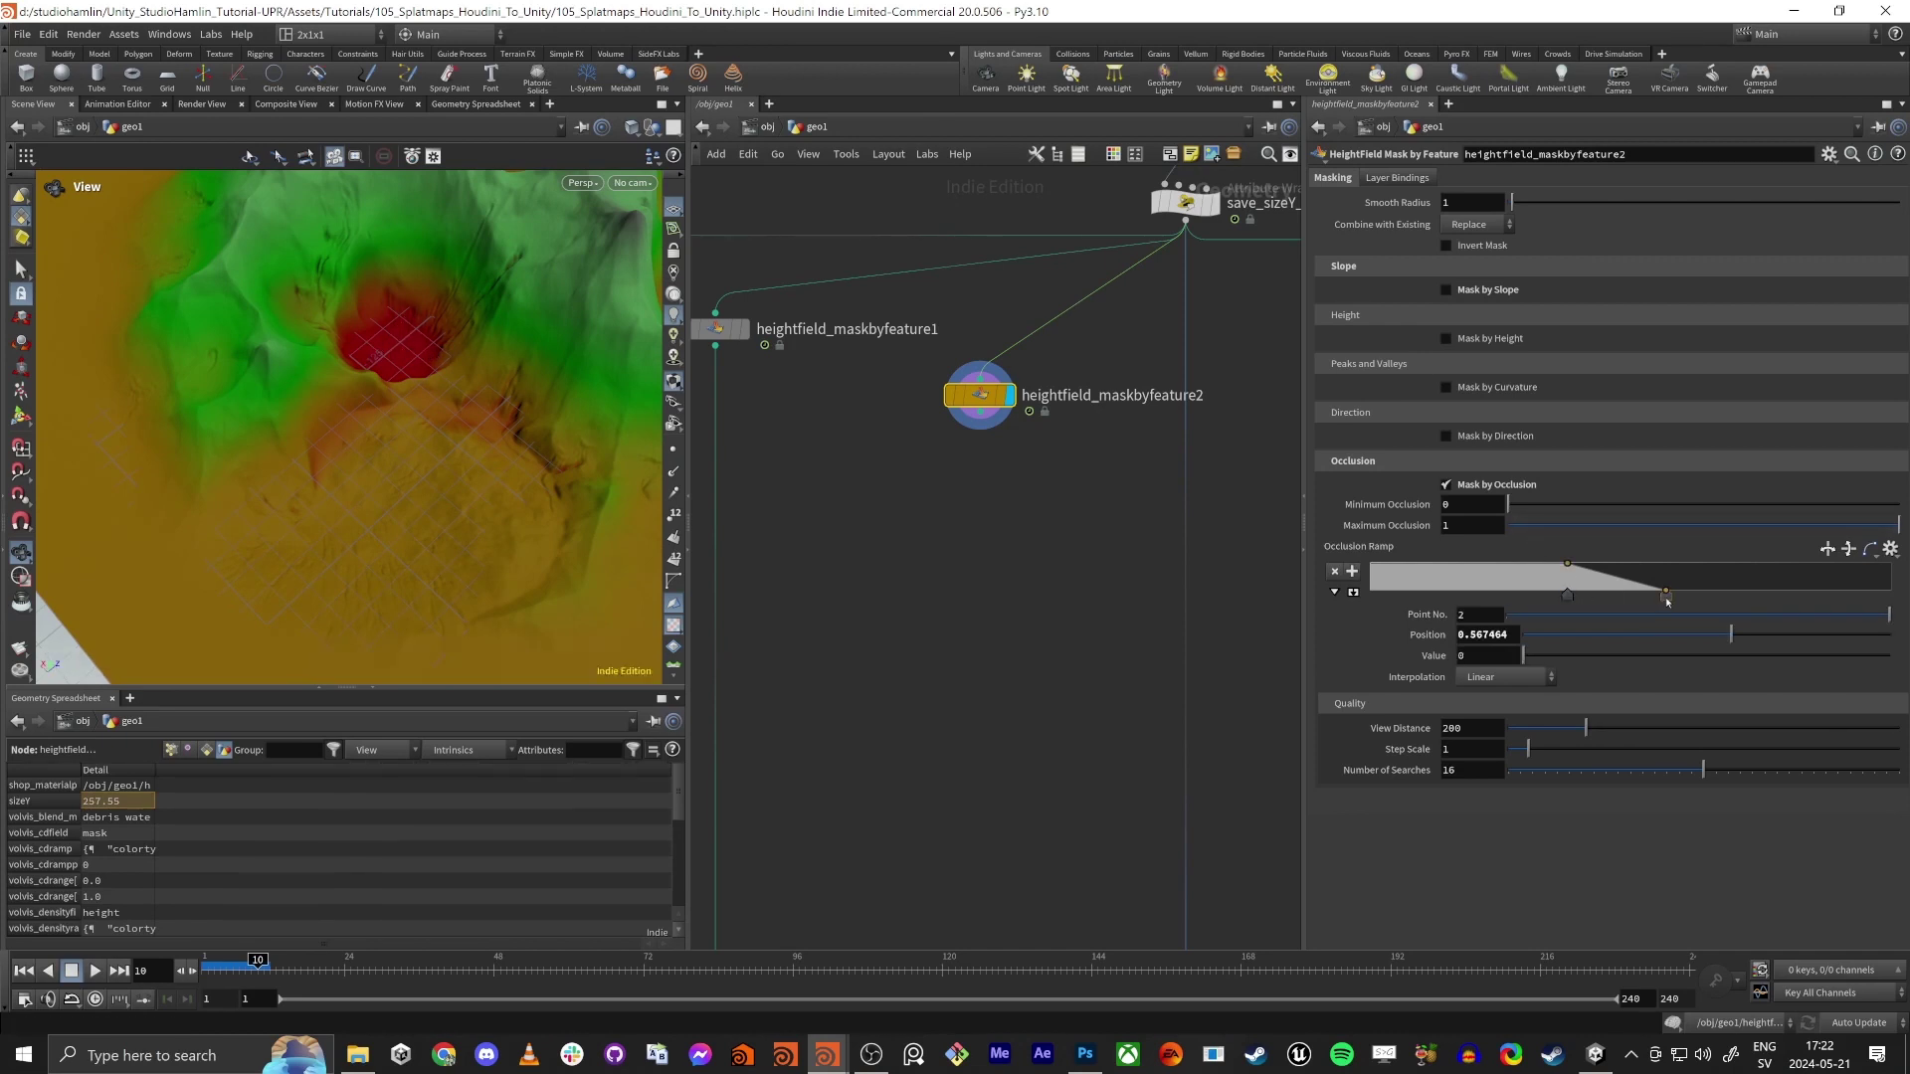
mouse_move(1671, 600)
mouse_down()
mouse_move(1576, 601)
mouse_move(1691, 597)
mouse_up()
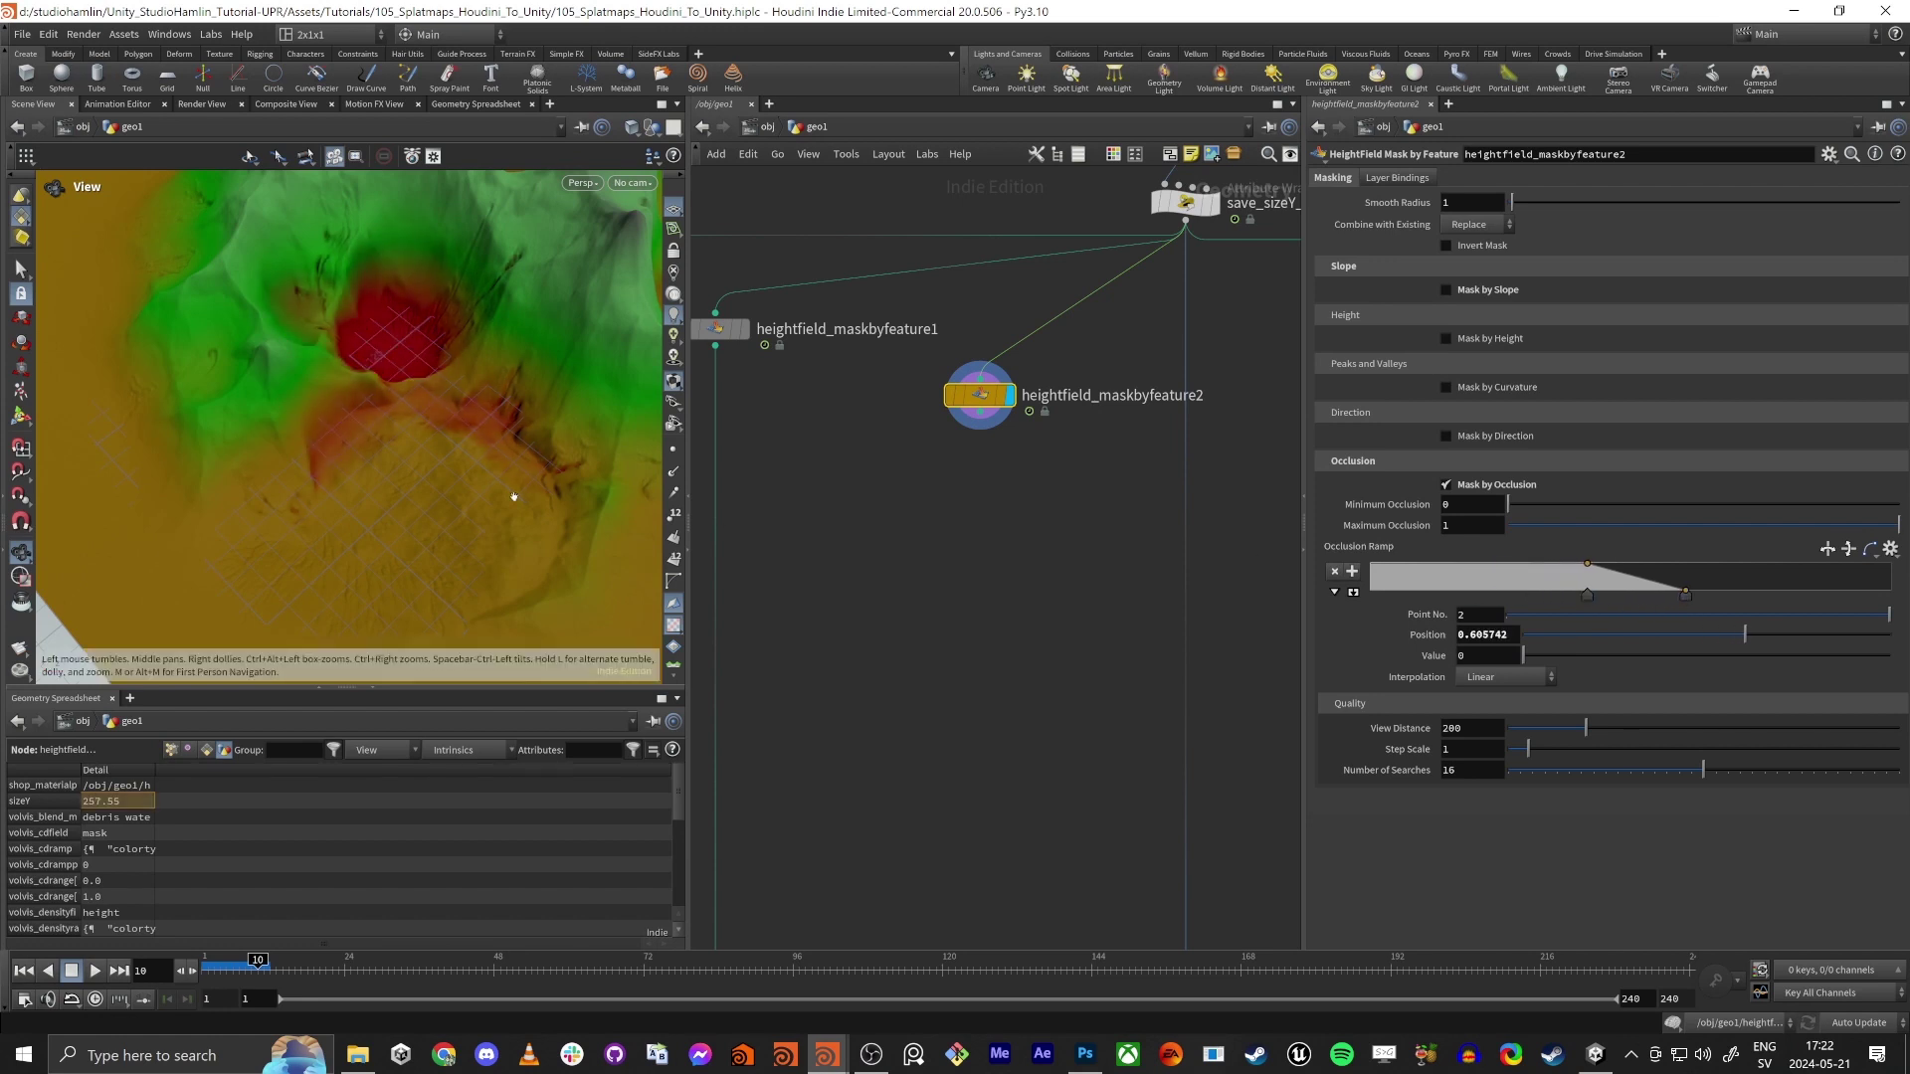
drag(503, 481, 411, 466)
scroll(478, 474, down, 3)
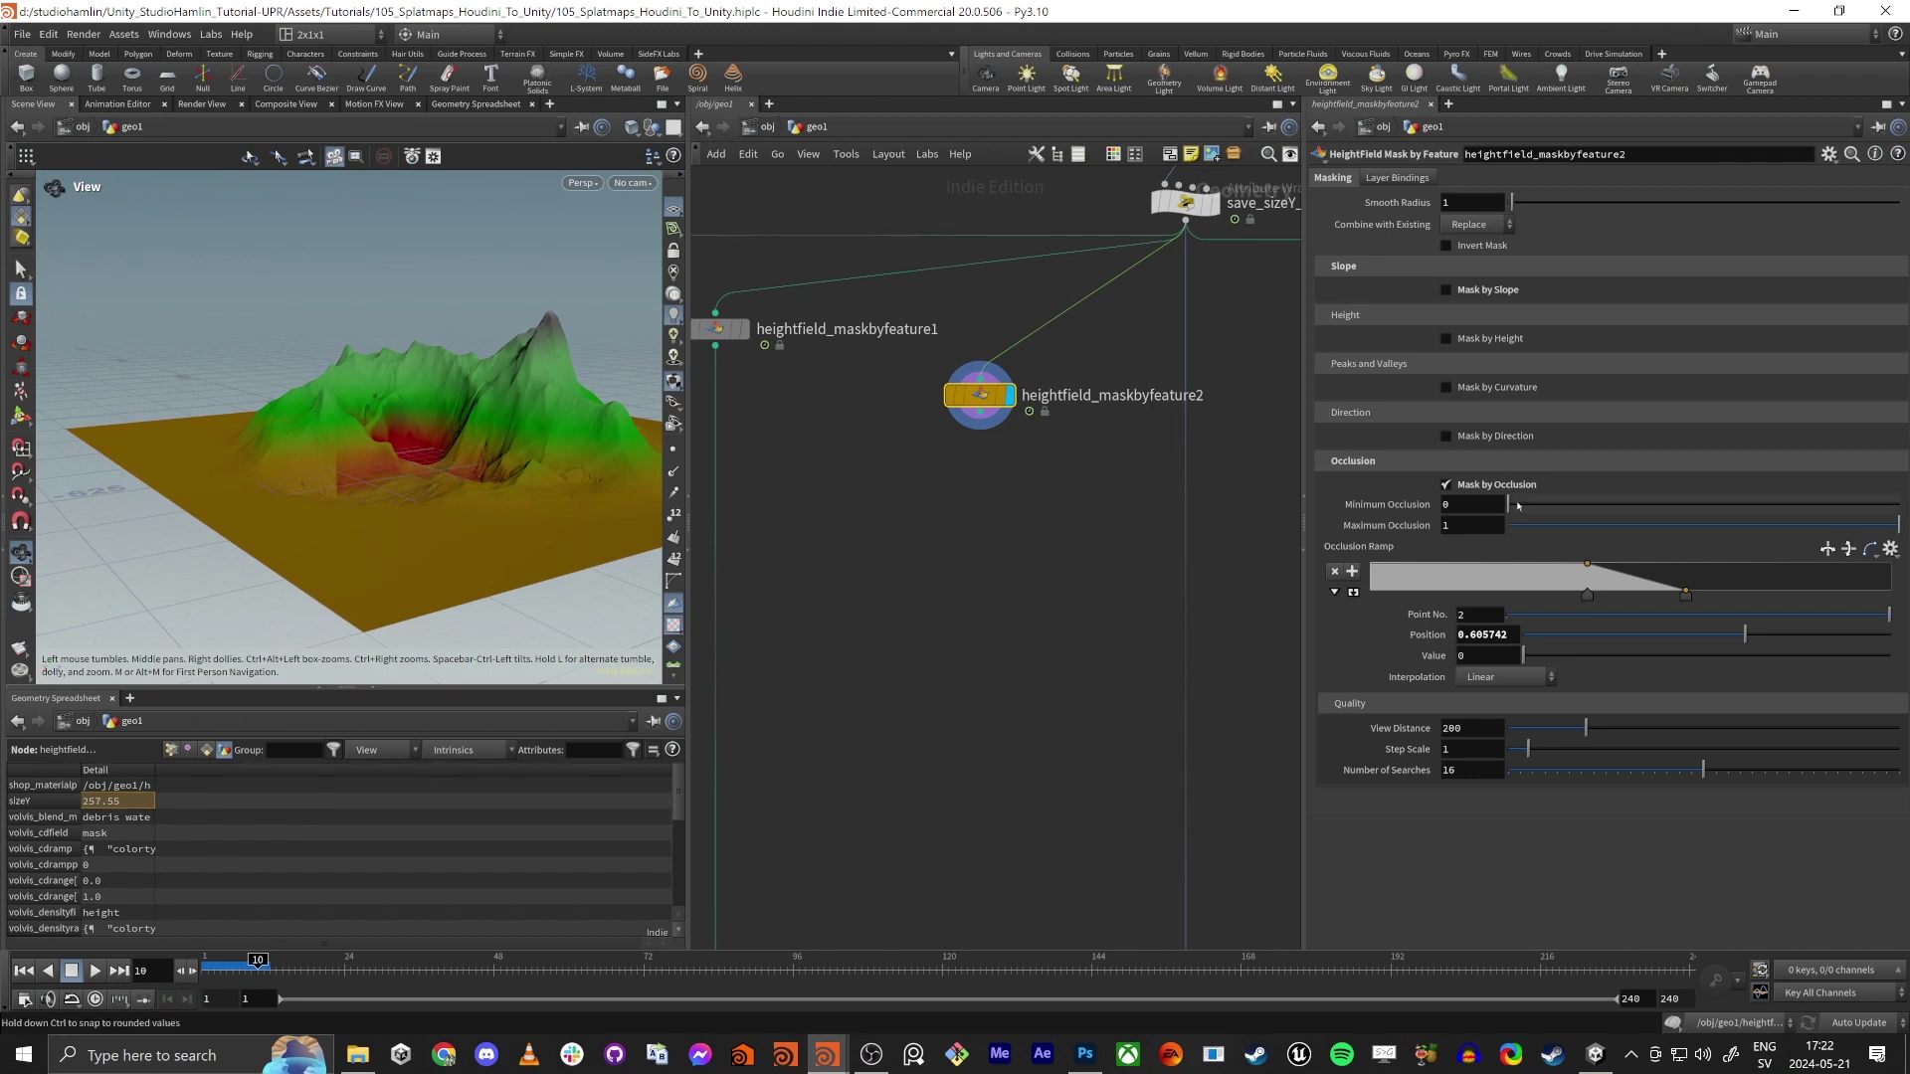
drag(1588, 597, 1639, 609)
mouse_move(384, 403)
mouse_down()
mouse_move(473, 516)
mouse_move(276, 446)
mouse_move(288, 376)
mouse_move(398, 413)
mouse_up()
Move the occlusion mask node left, duplicate it beside the original, and turn off Mask by Occlusion on the copy
mouse_move(991, 400)
drag(992, 400, 896, 398)
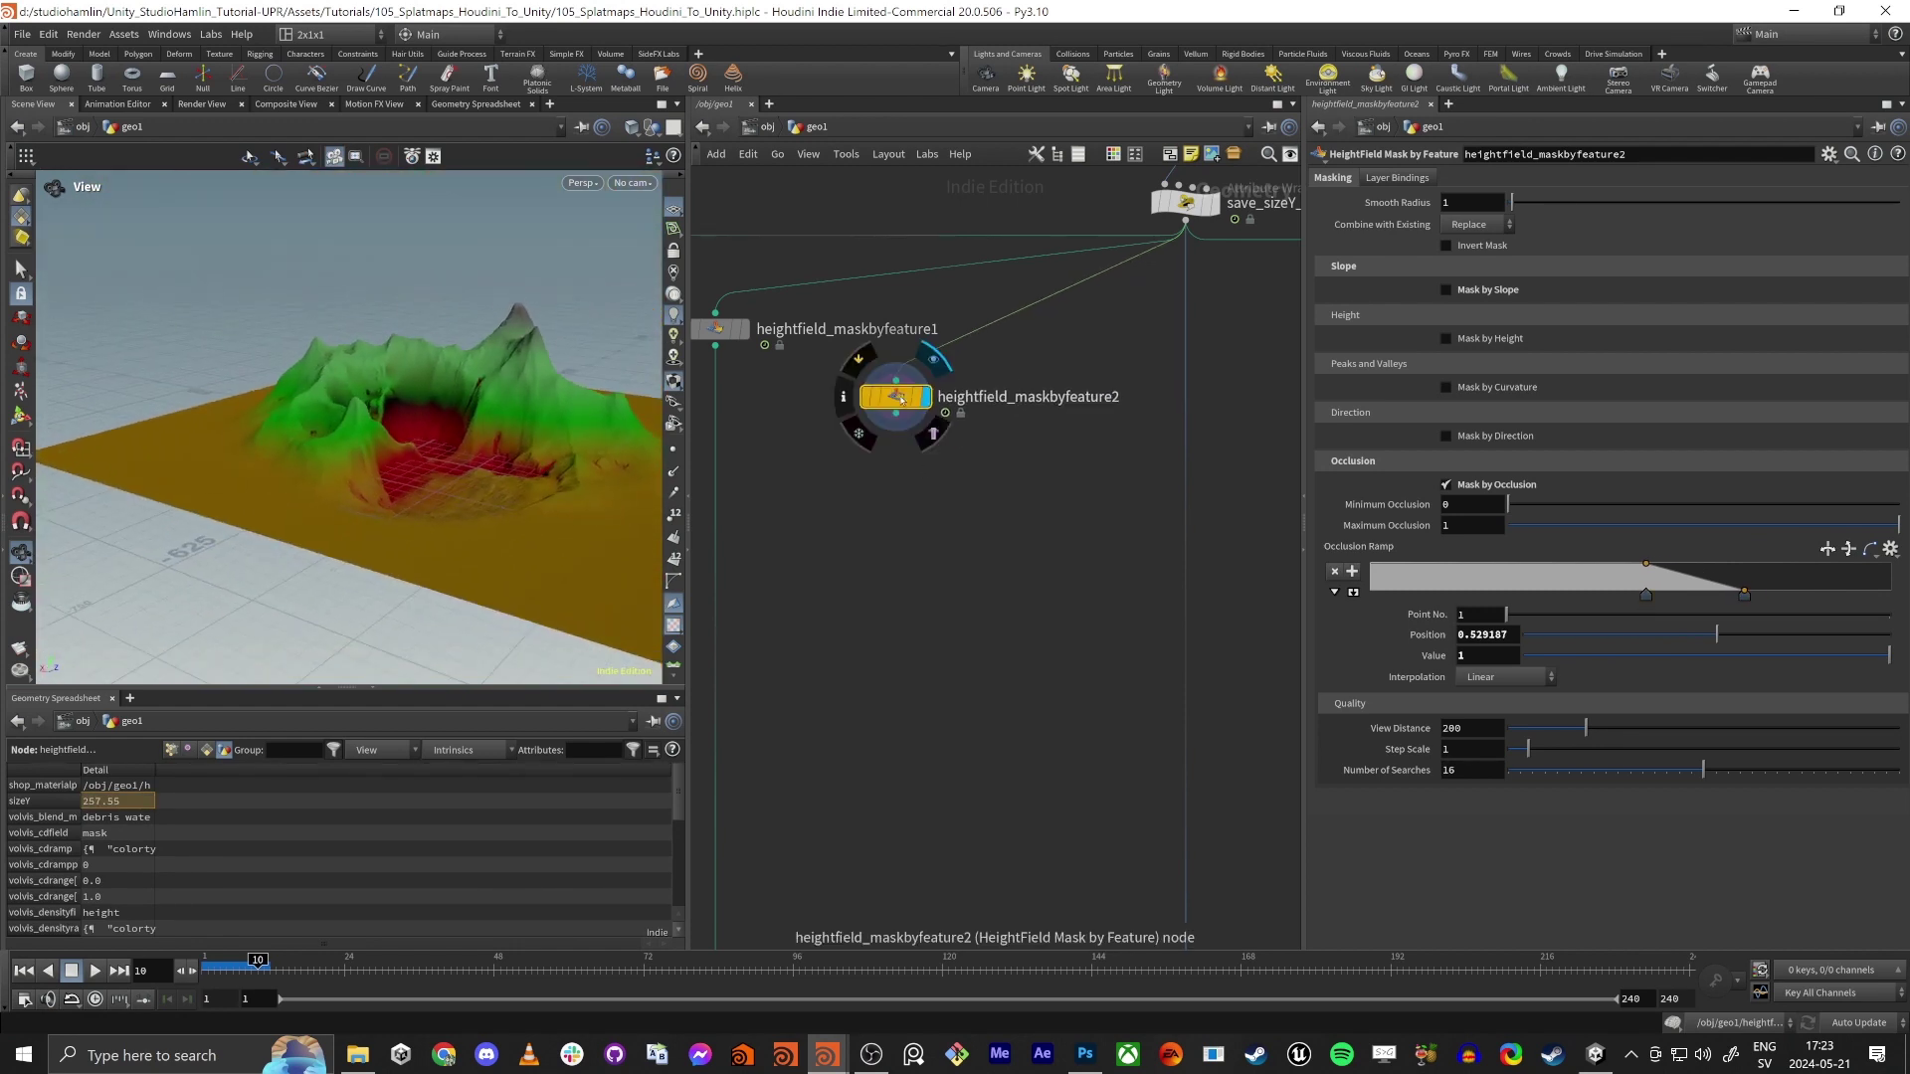
key(ctrl+c)
key(ctrl+v)
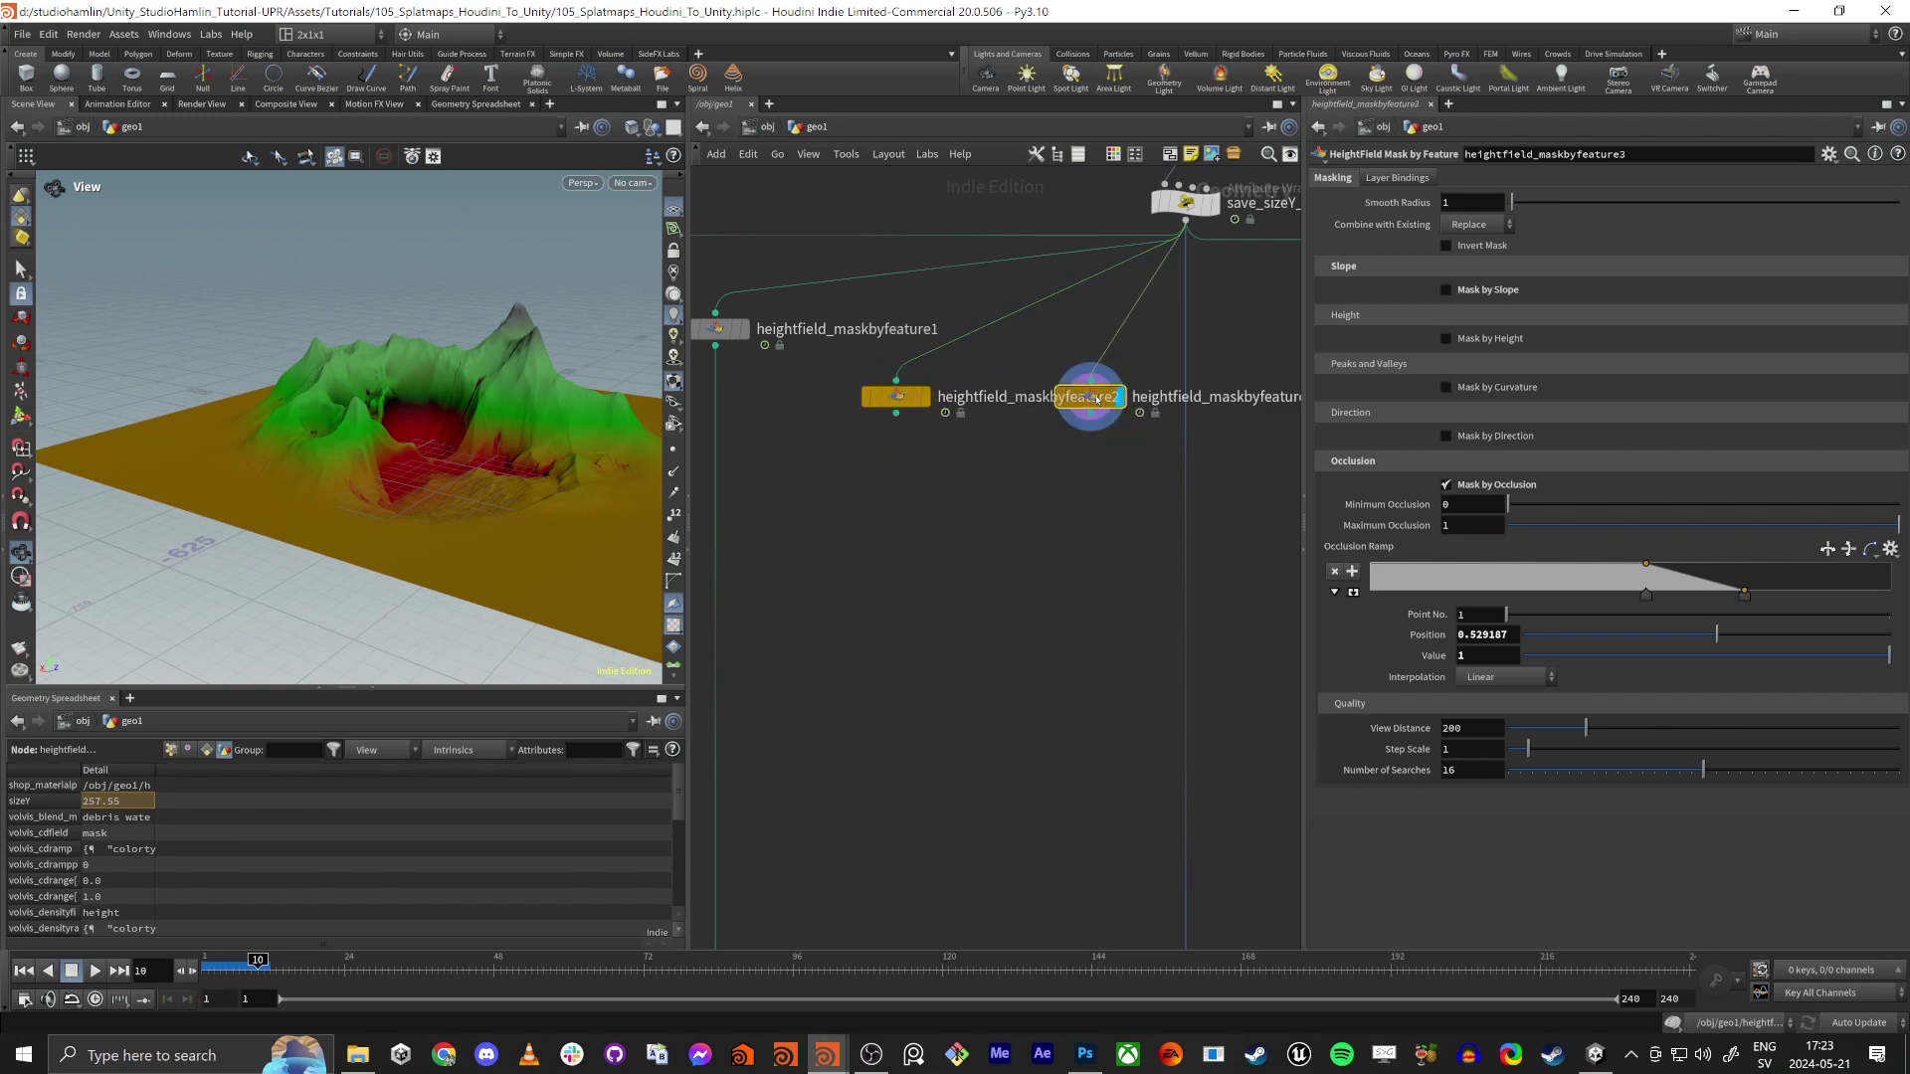
click(1446, 485)
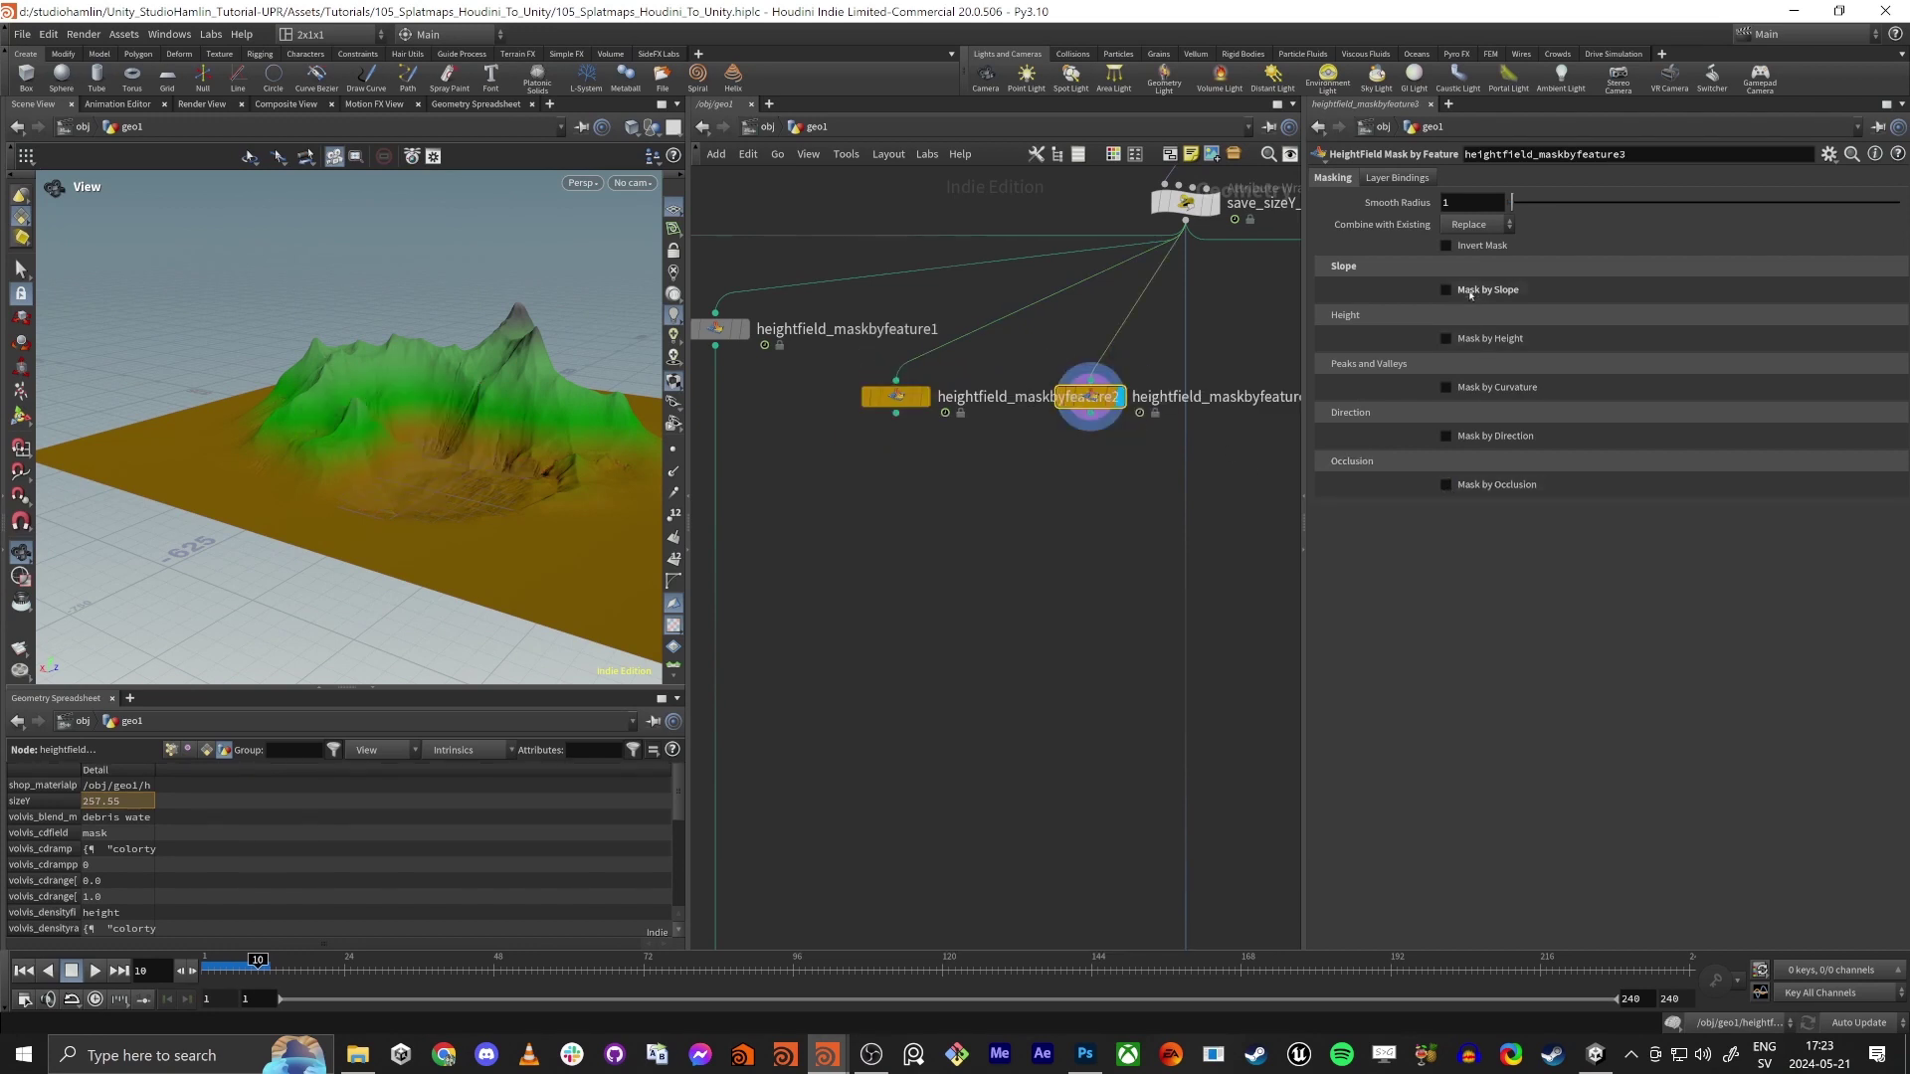
Turn on Mask by Height on the duplicated mask node, compute its height range, and inspect the crater
click(1460, 339)
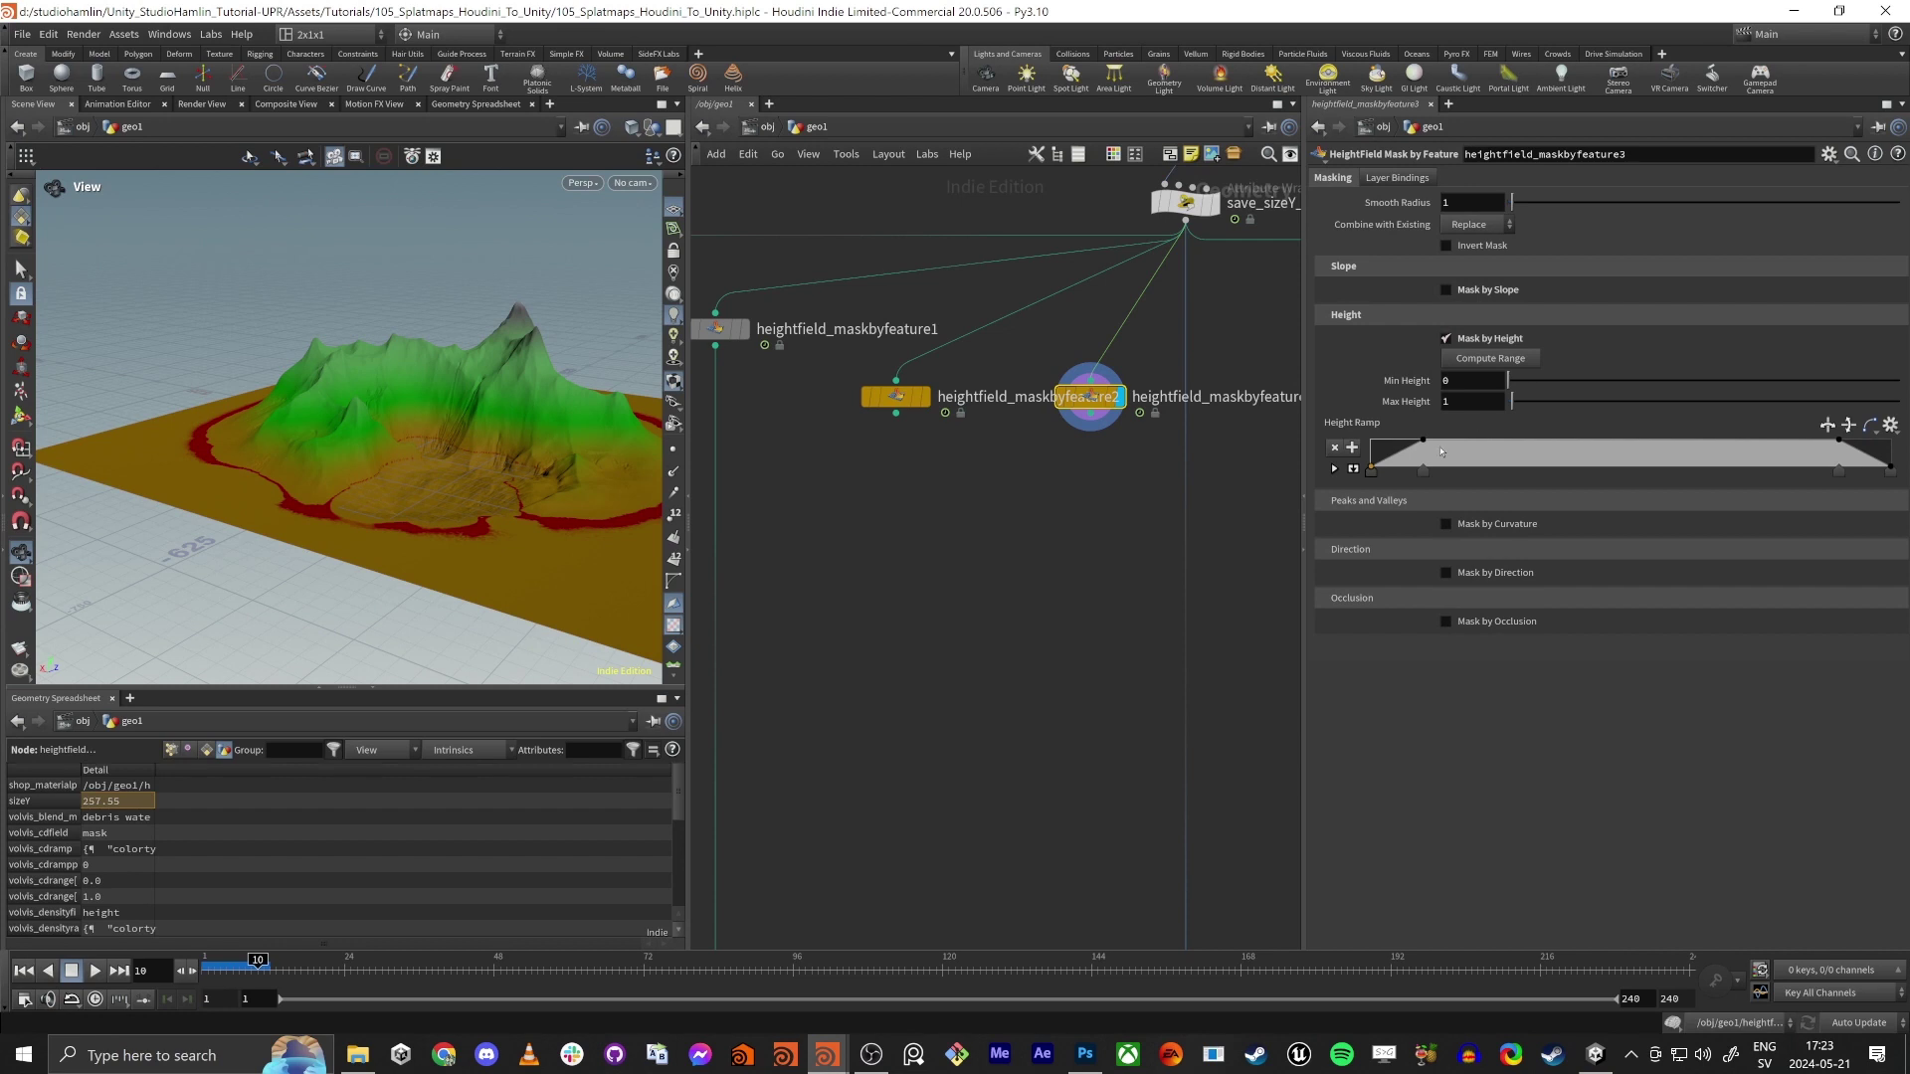
click(1492, 362)
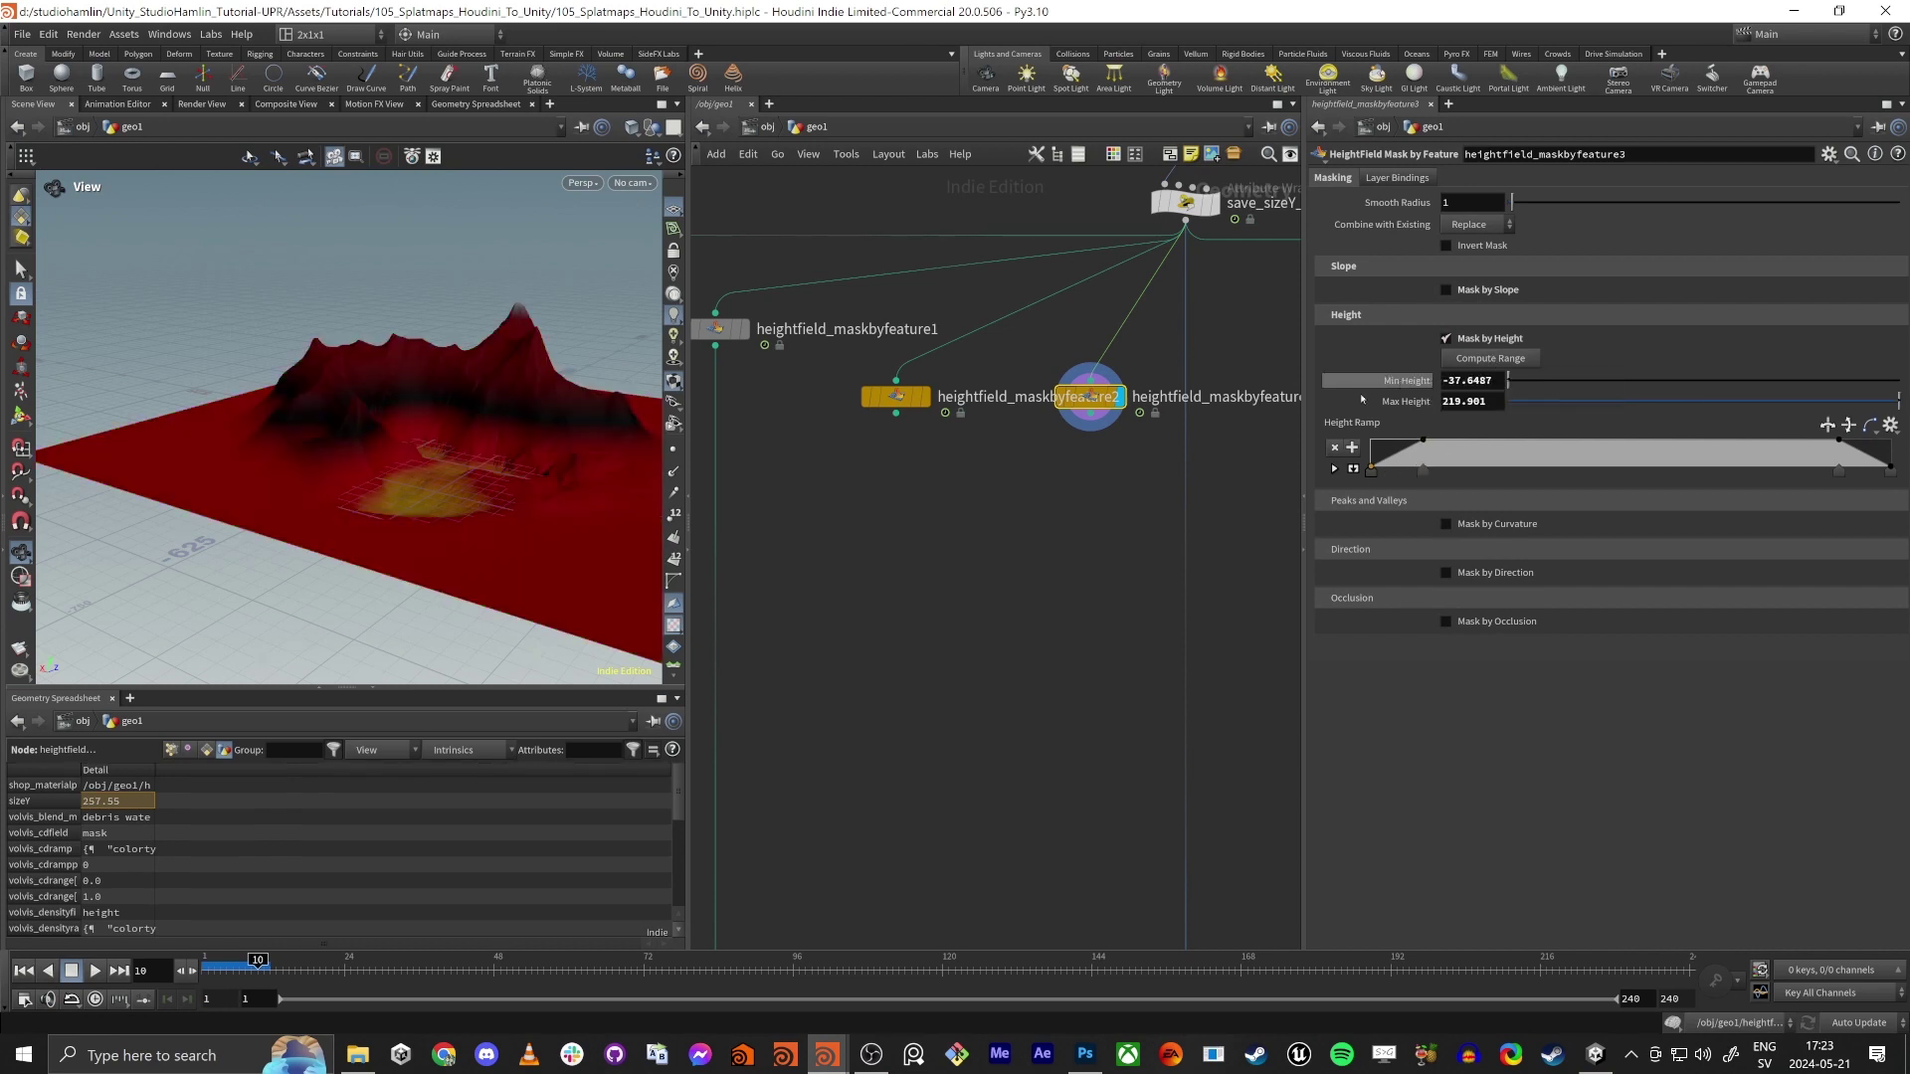
scroll(427, 533, up, 5)
drag(495, 486, 477, 398)
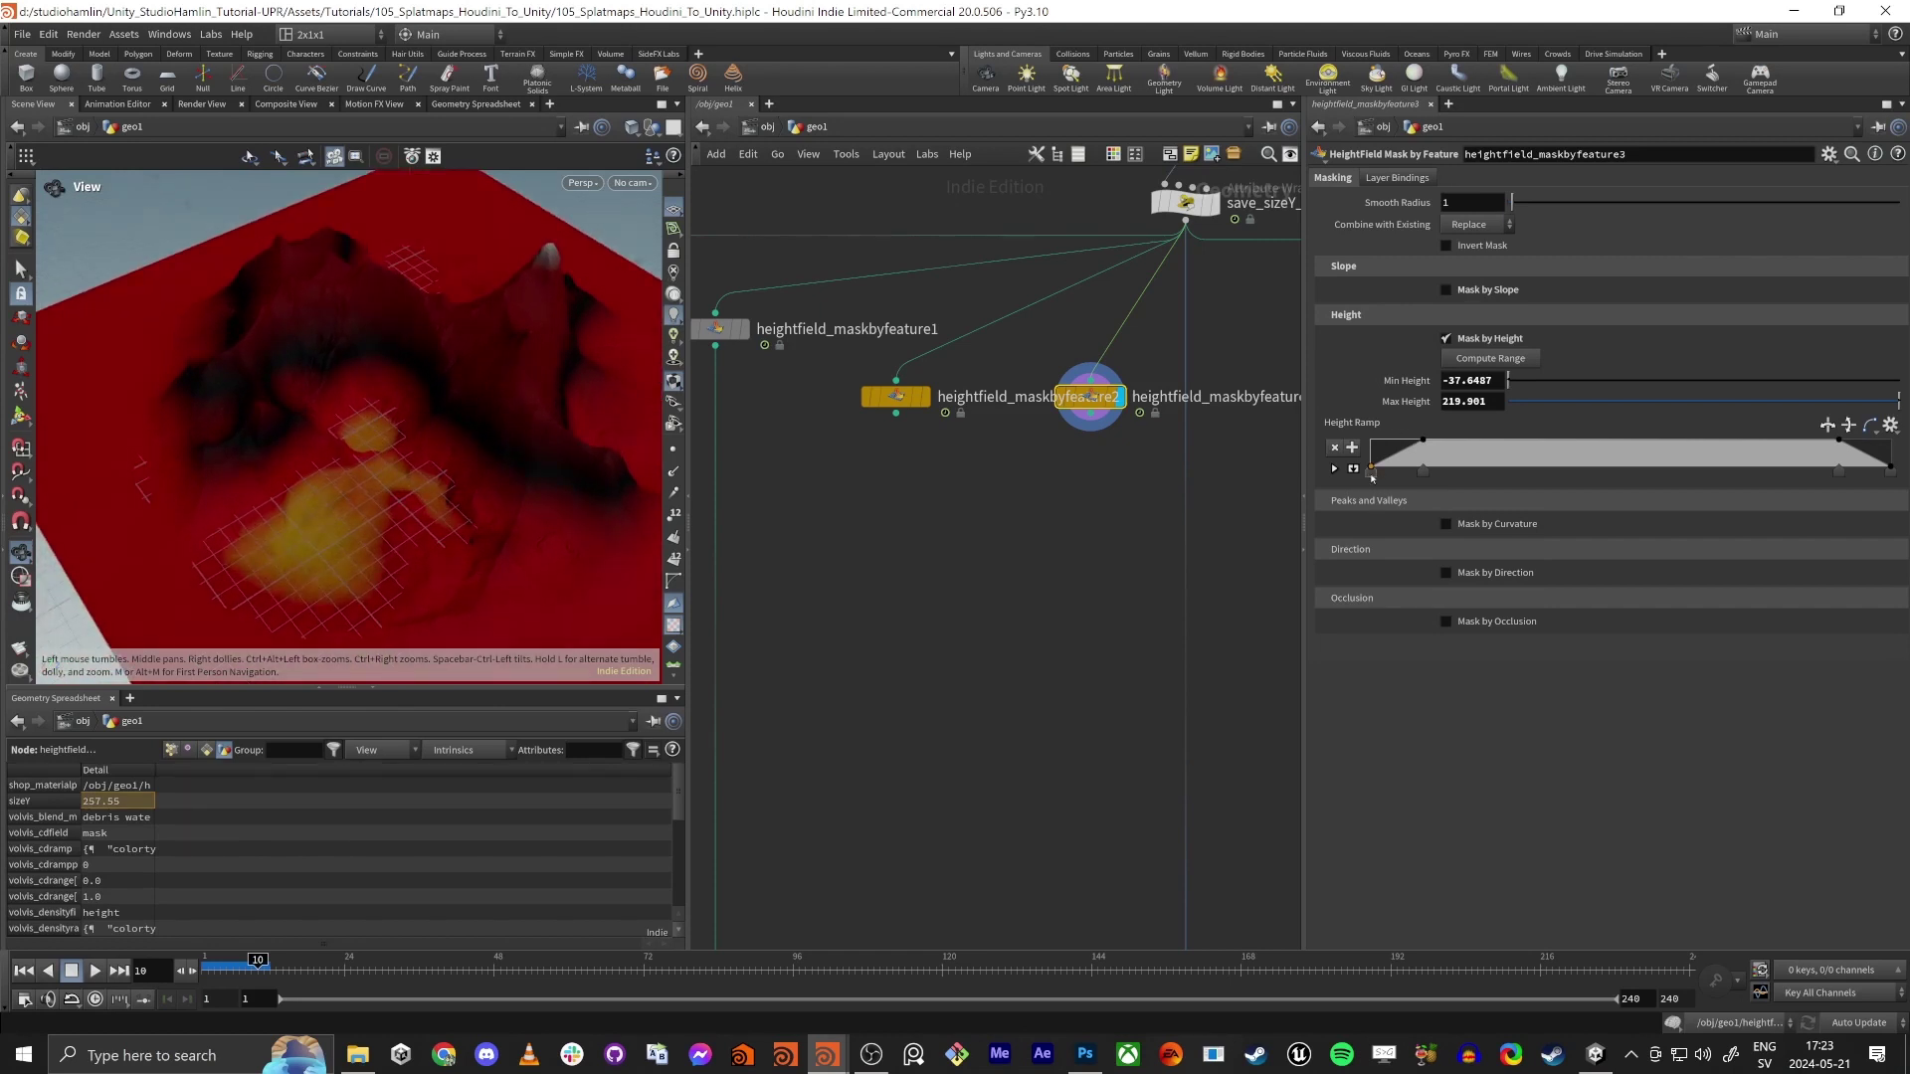
Reshape the Height Ramp to hold 1 at the lowest heights and fall to 0 soon above, removing the outer points
drag(1370, 470, 1425, 453)
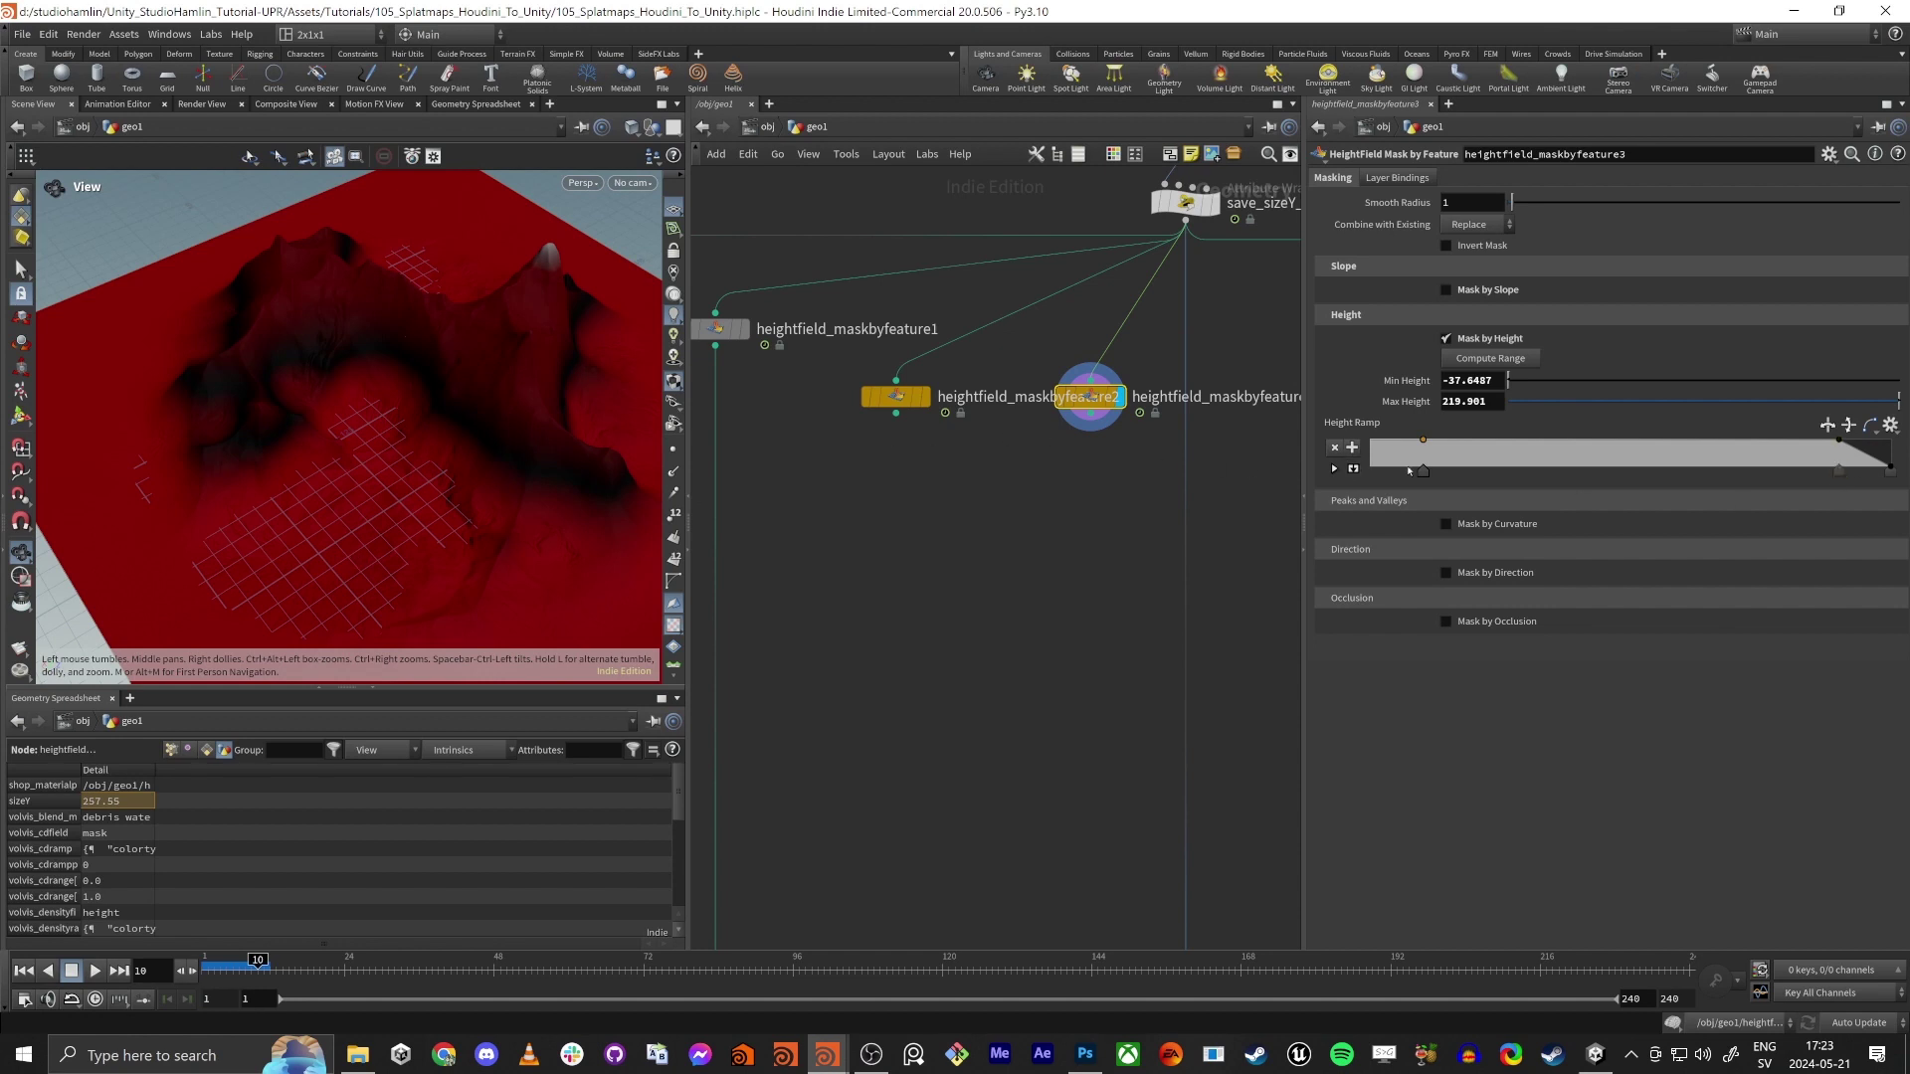
drag(1426, 471, 1465, 469)
shift+click(1890, 471)
mouse_move(335, 466)
mouse_down()
mouse_move(405, 392)
mouse_move(332, 418)
mouse_move(358, 438)
mouse_up()
mouse_move(1500, 477)
mouse_down()
mouse_move(1547, 474)
mouse_move(1470, 471)
mouse_up()
click(1462, 470)
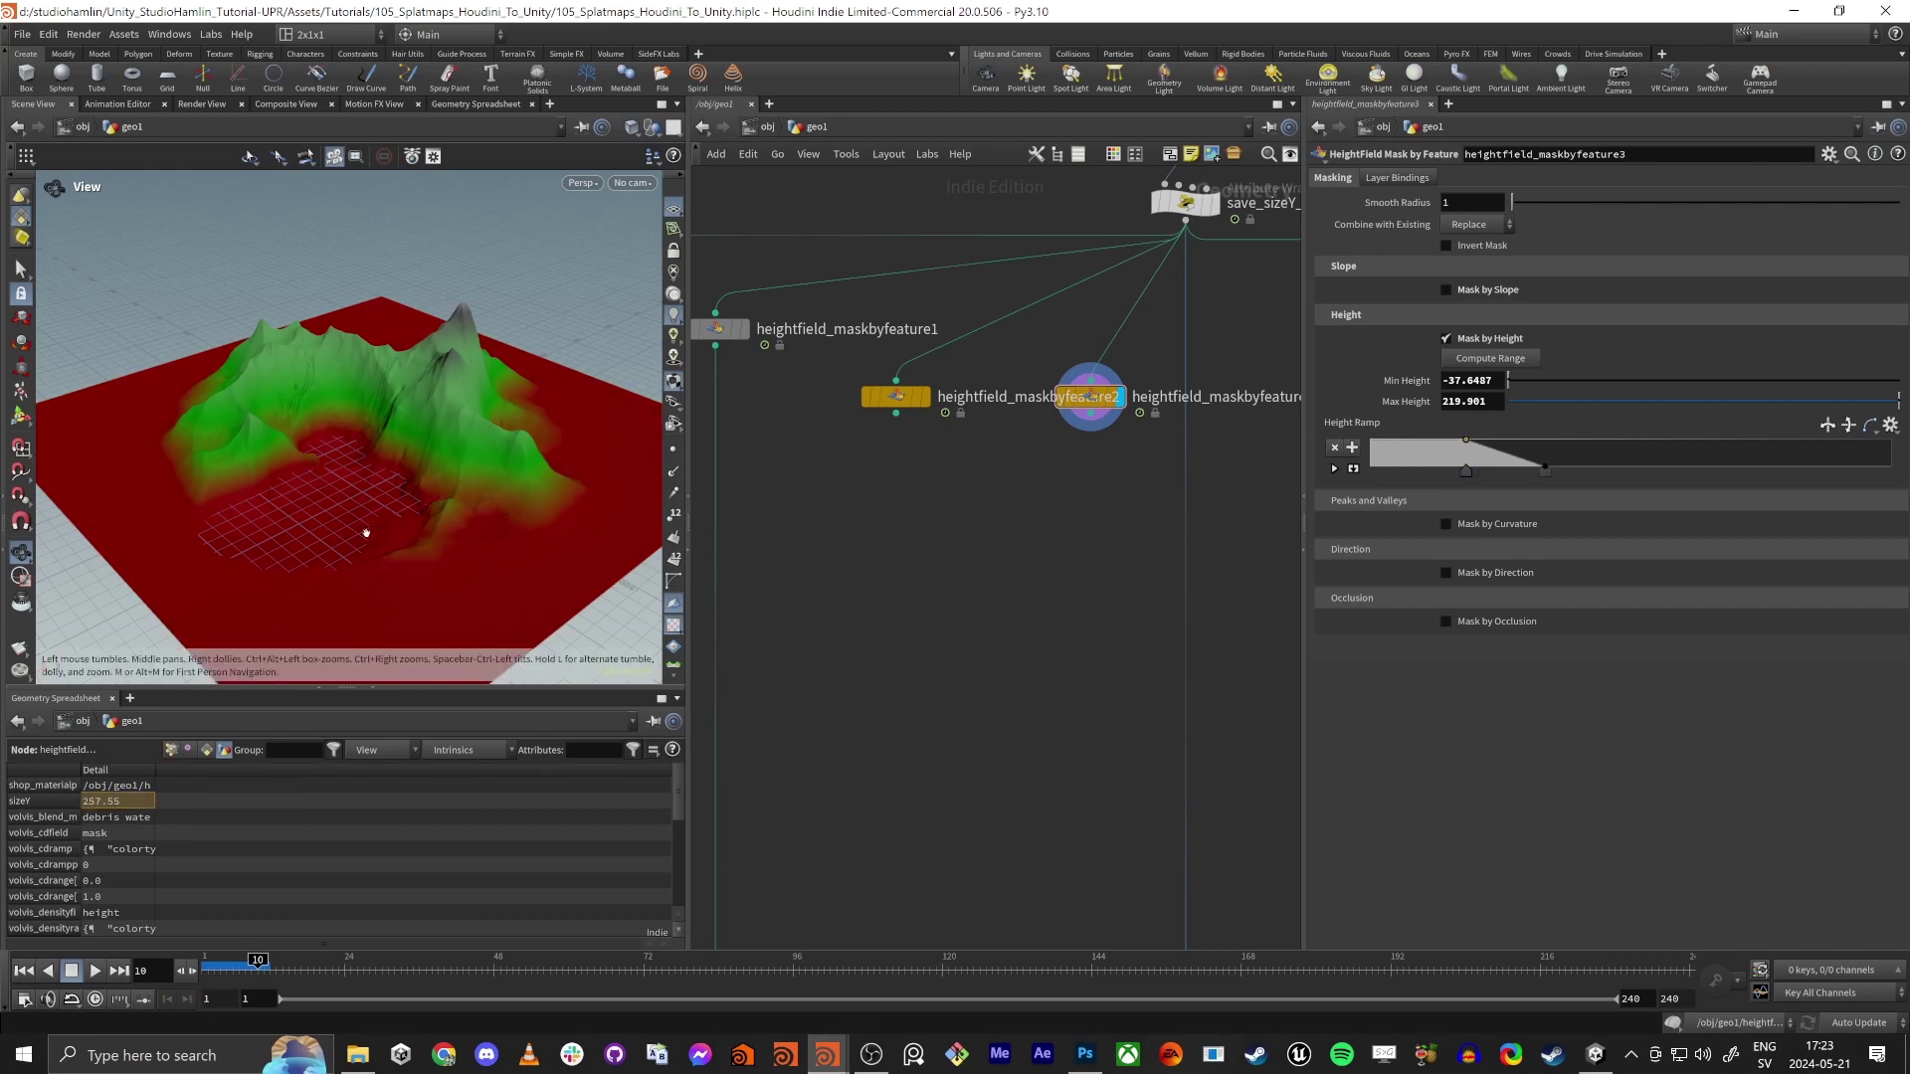
mouse_move(362, 533)
alt+mouse_down()
mouse_move(384, 499)
mouse_move(394, 513)
alt+mouse_up()
Add a HeightField Layer node below the occlusion and height mask nodes, and move the height mask node slightly up
middle_drag(1027, 532, 1041, 546)
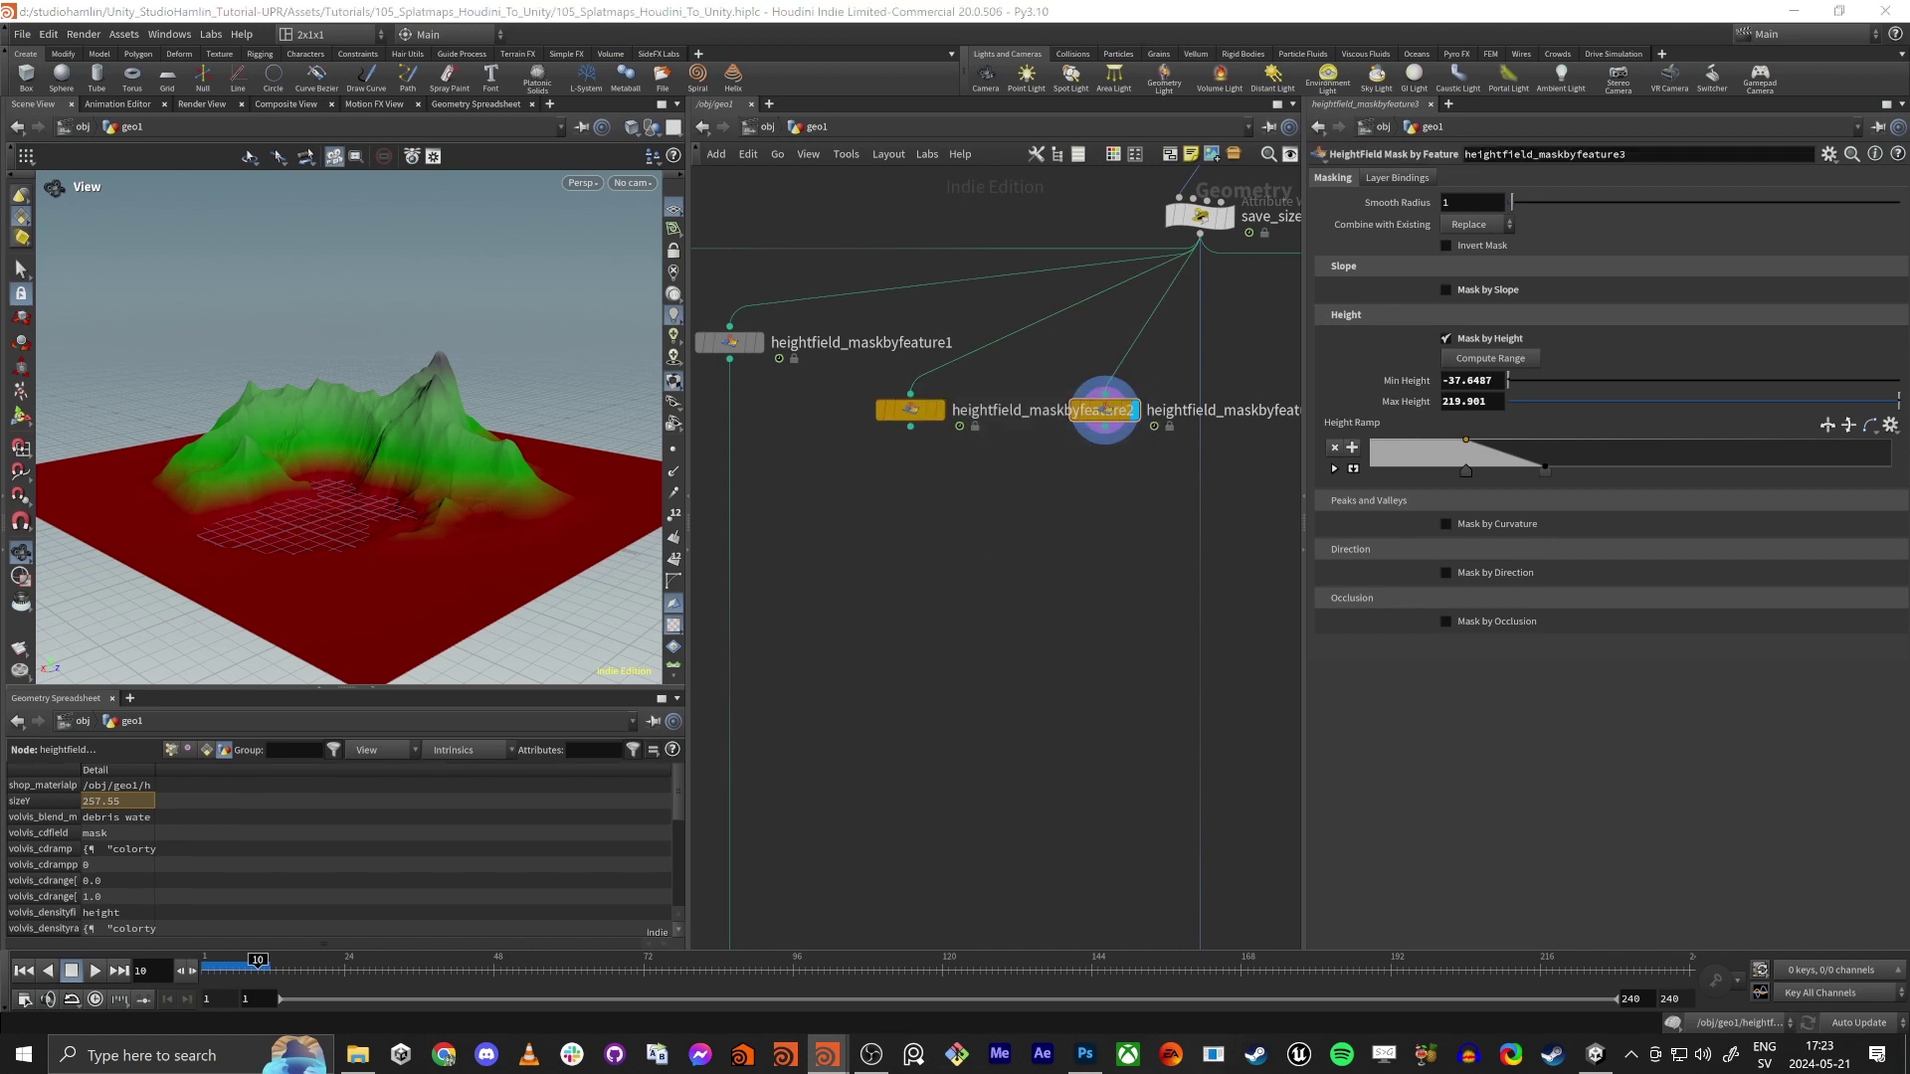
key(Tab)
text(height)
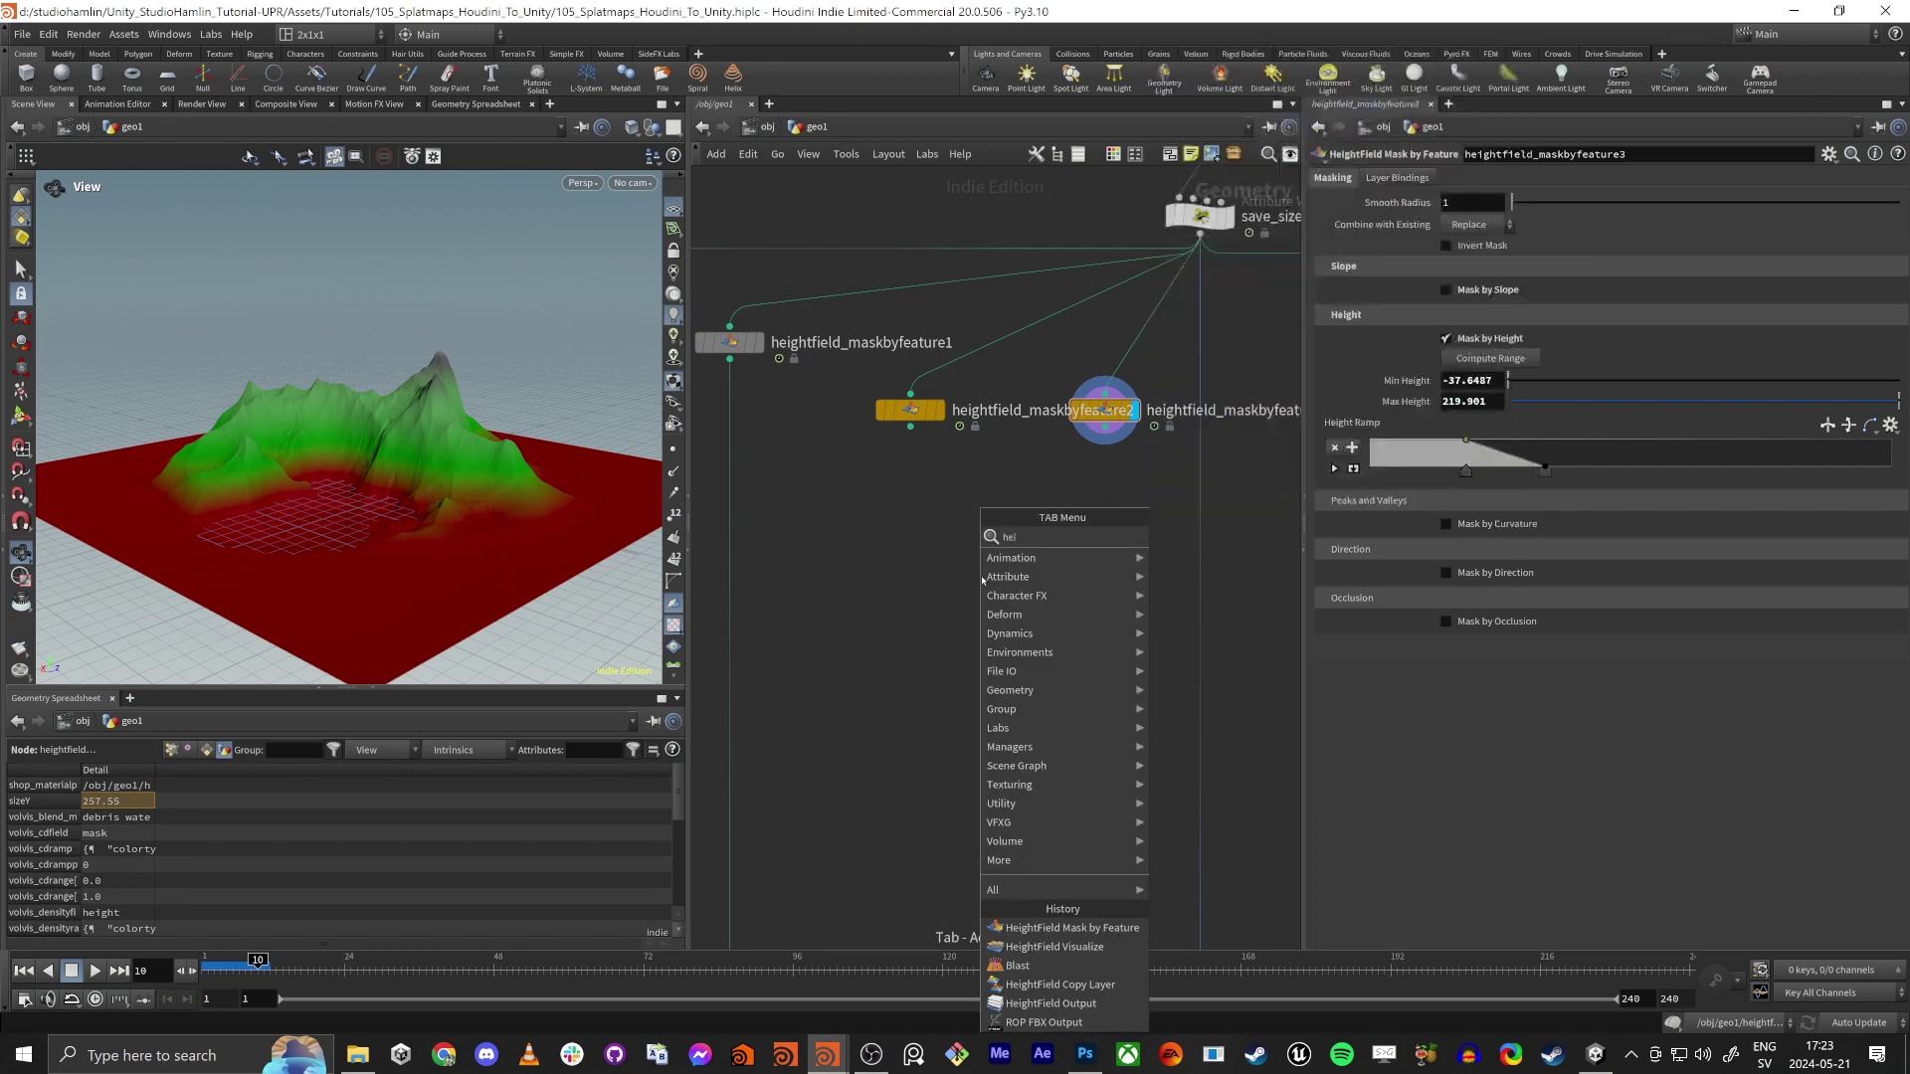
text(field layer)
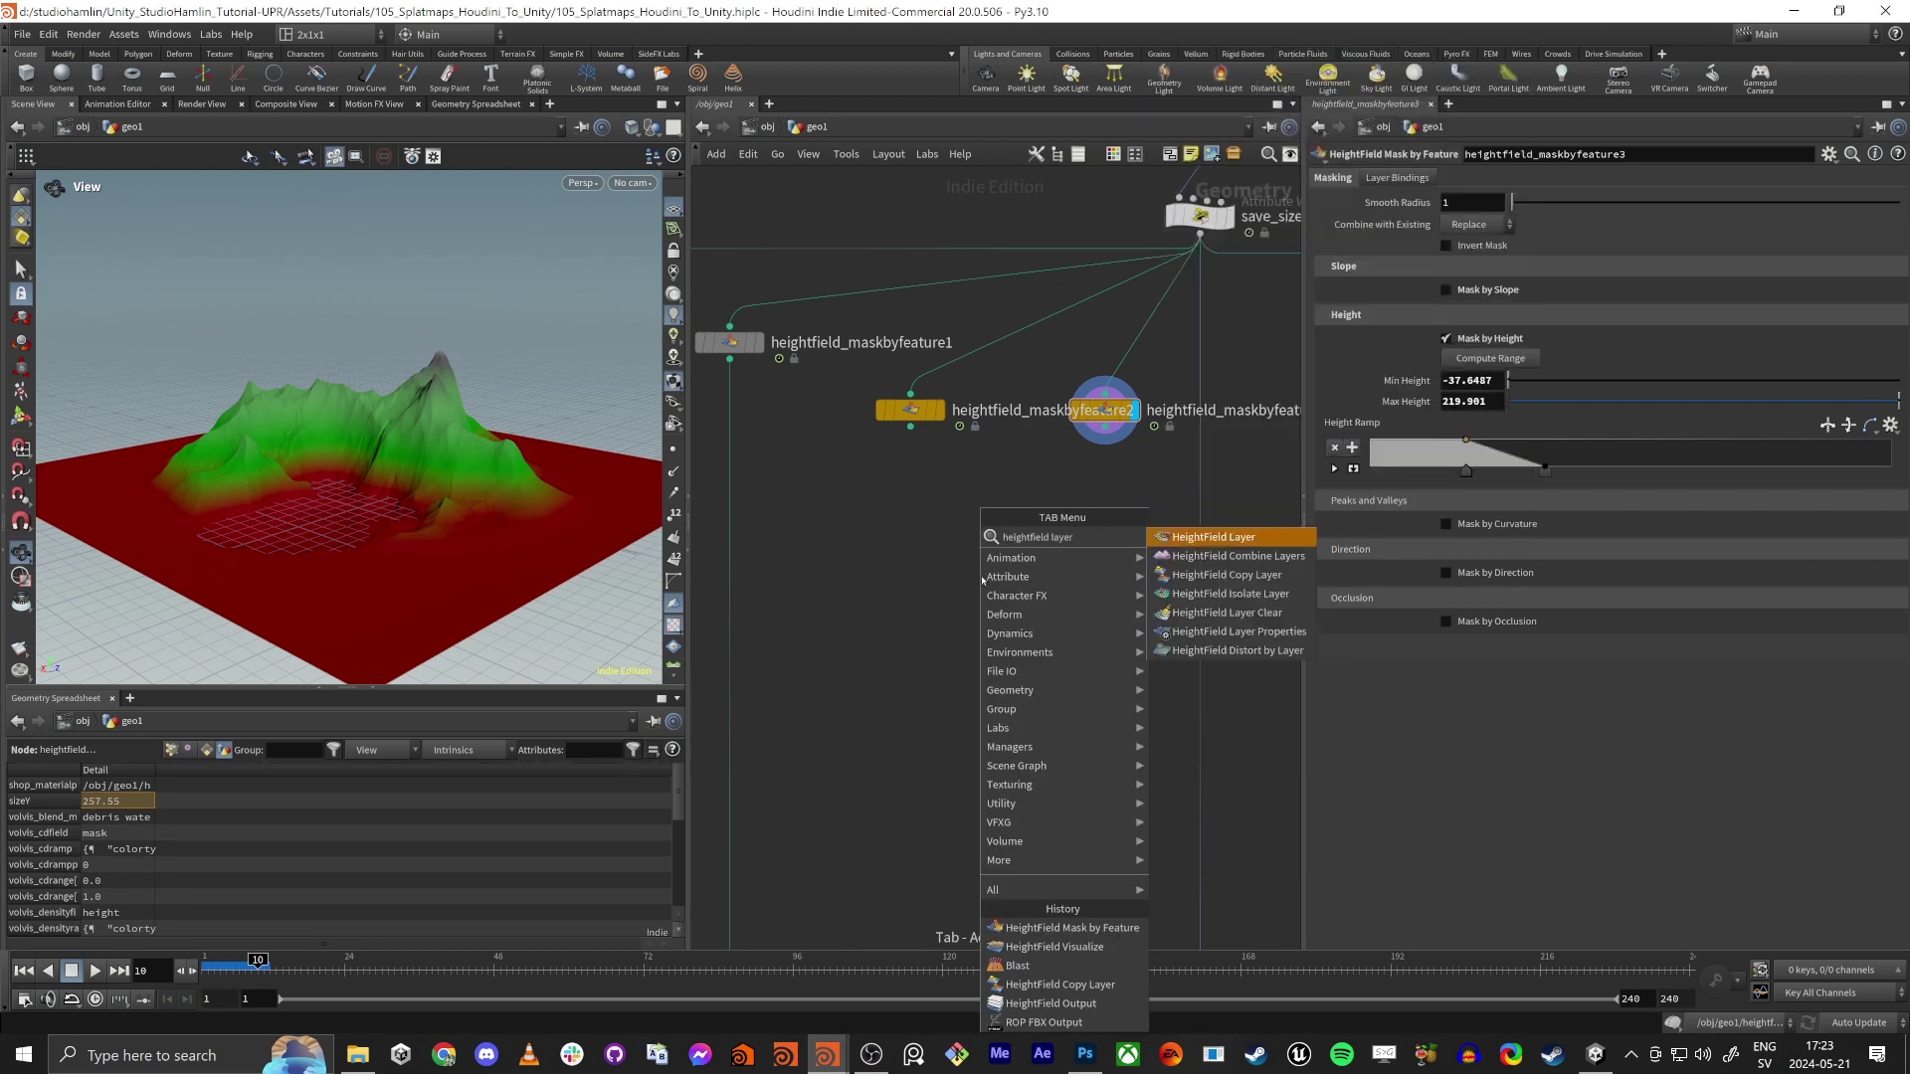
key(Return)
click(971, 582)
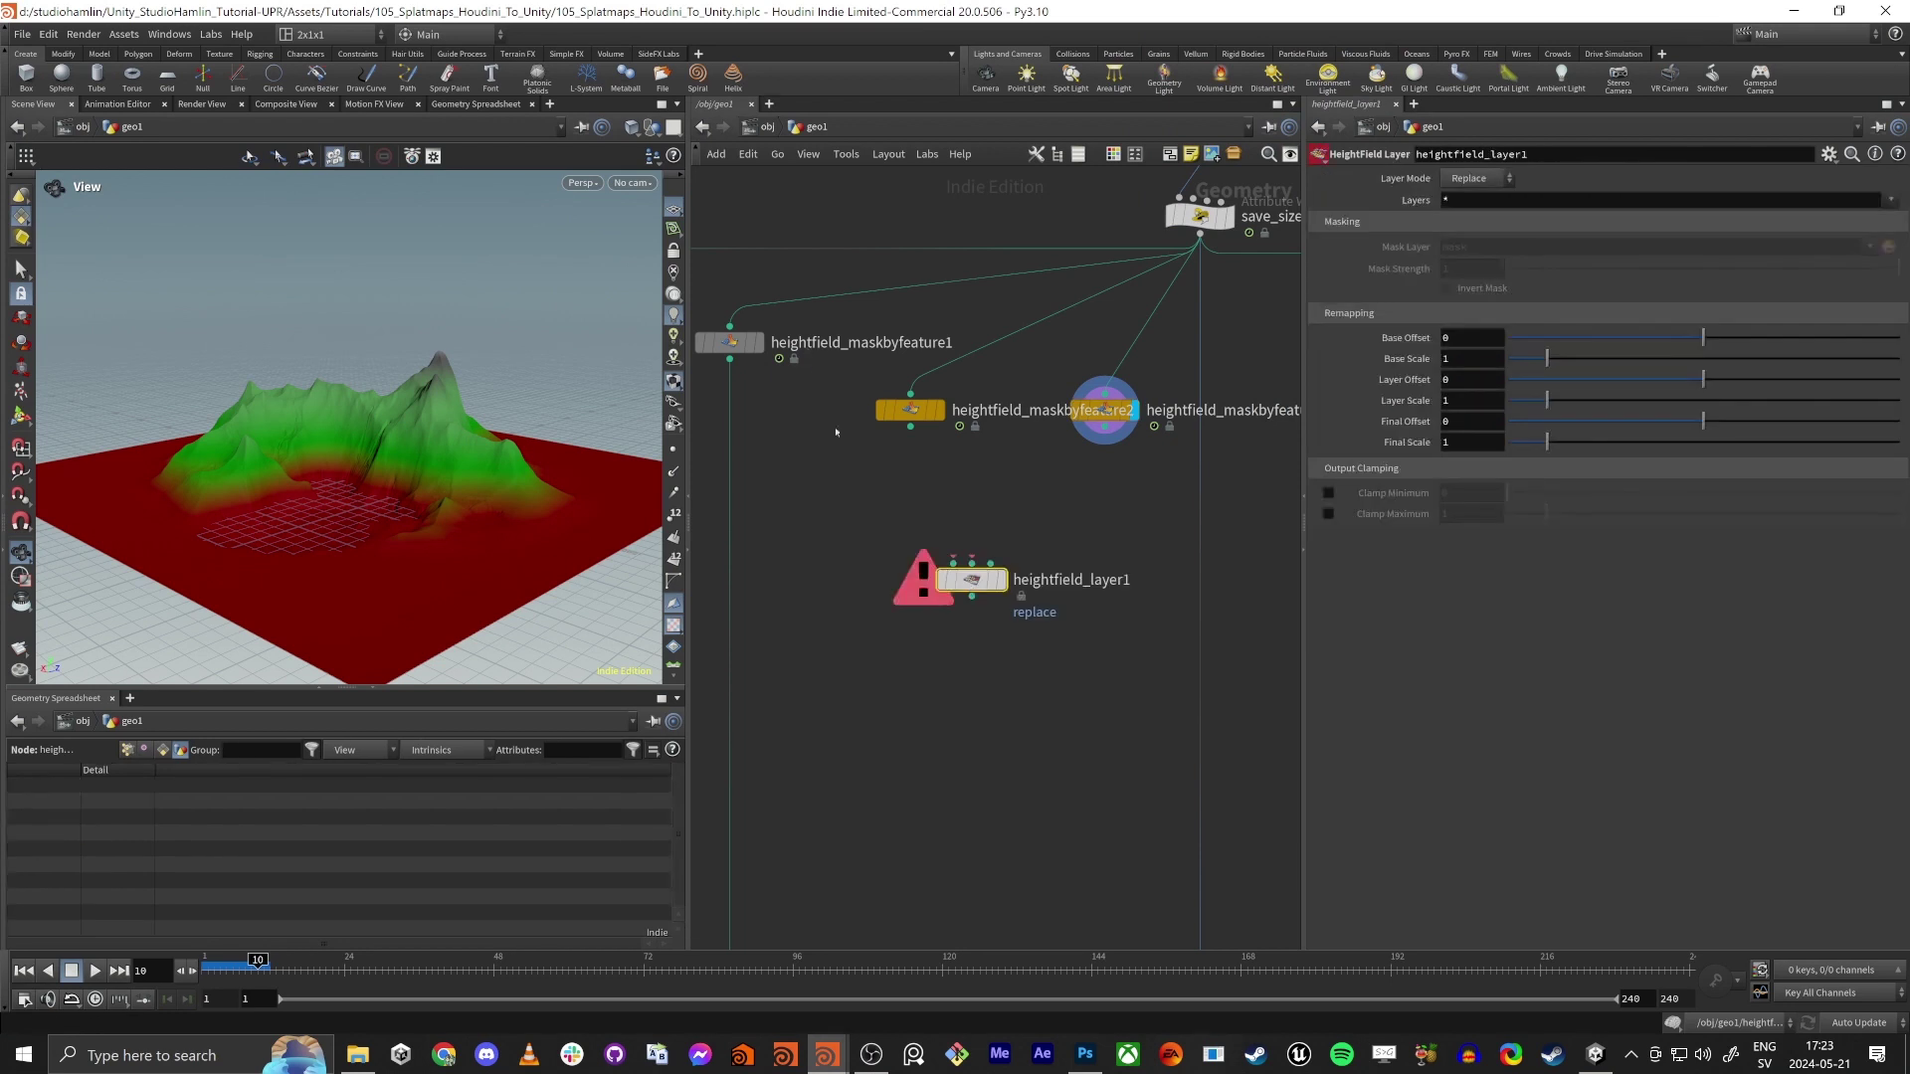
drag(861, 477, 975, 379)
drag(1100, 413, 1080, 372)
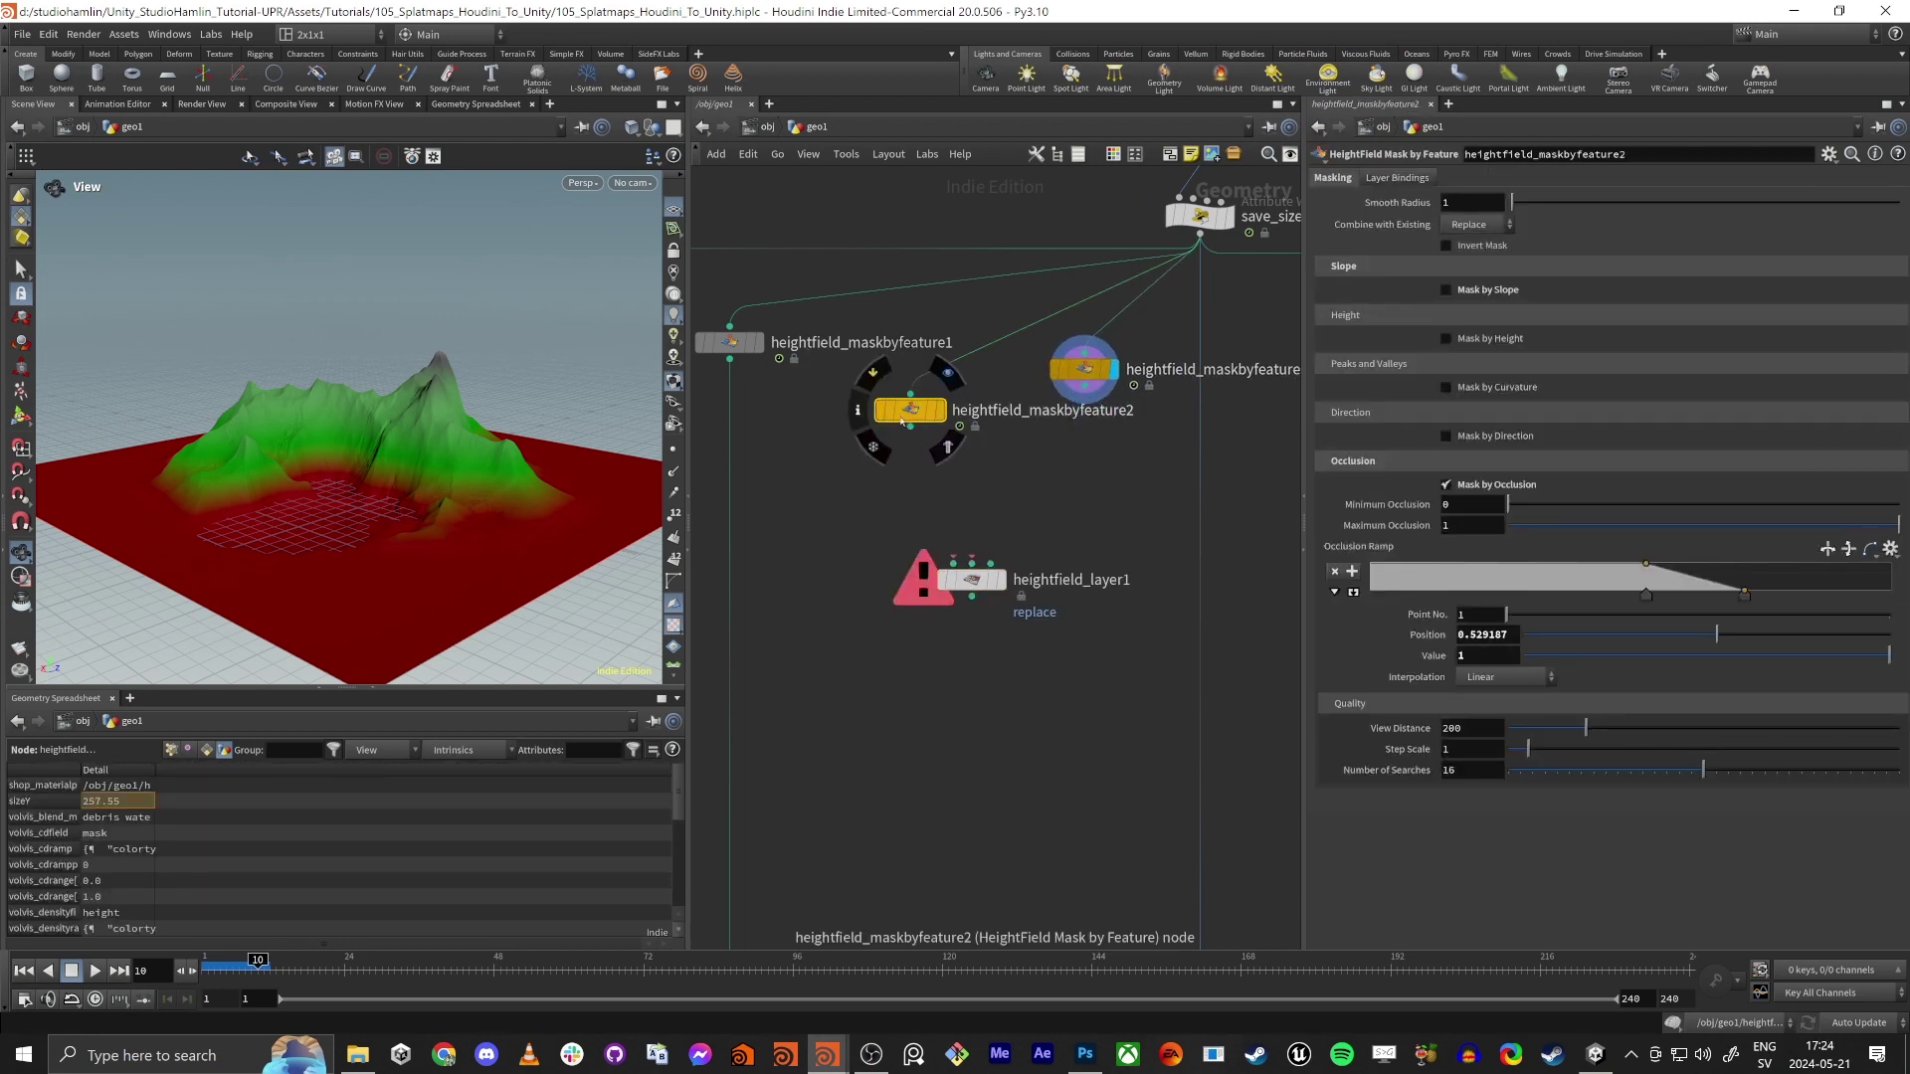
Check the mask layer name in the occlusion mask node's layer bindings
click(1395, 179)
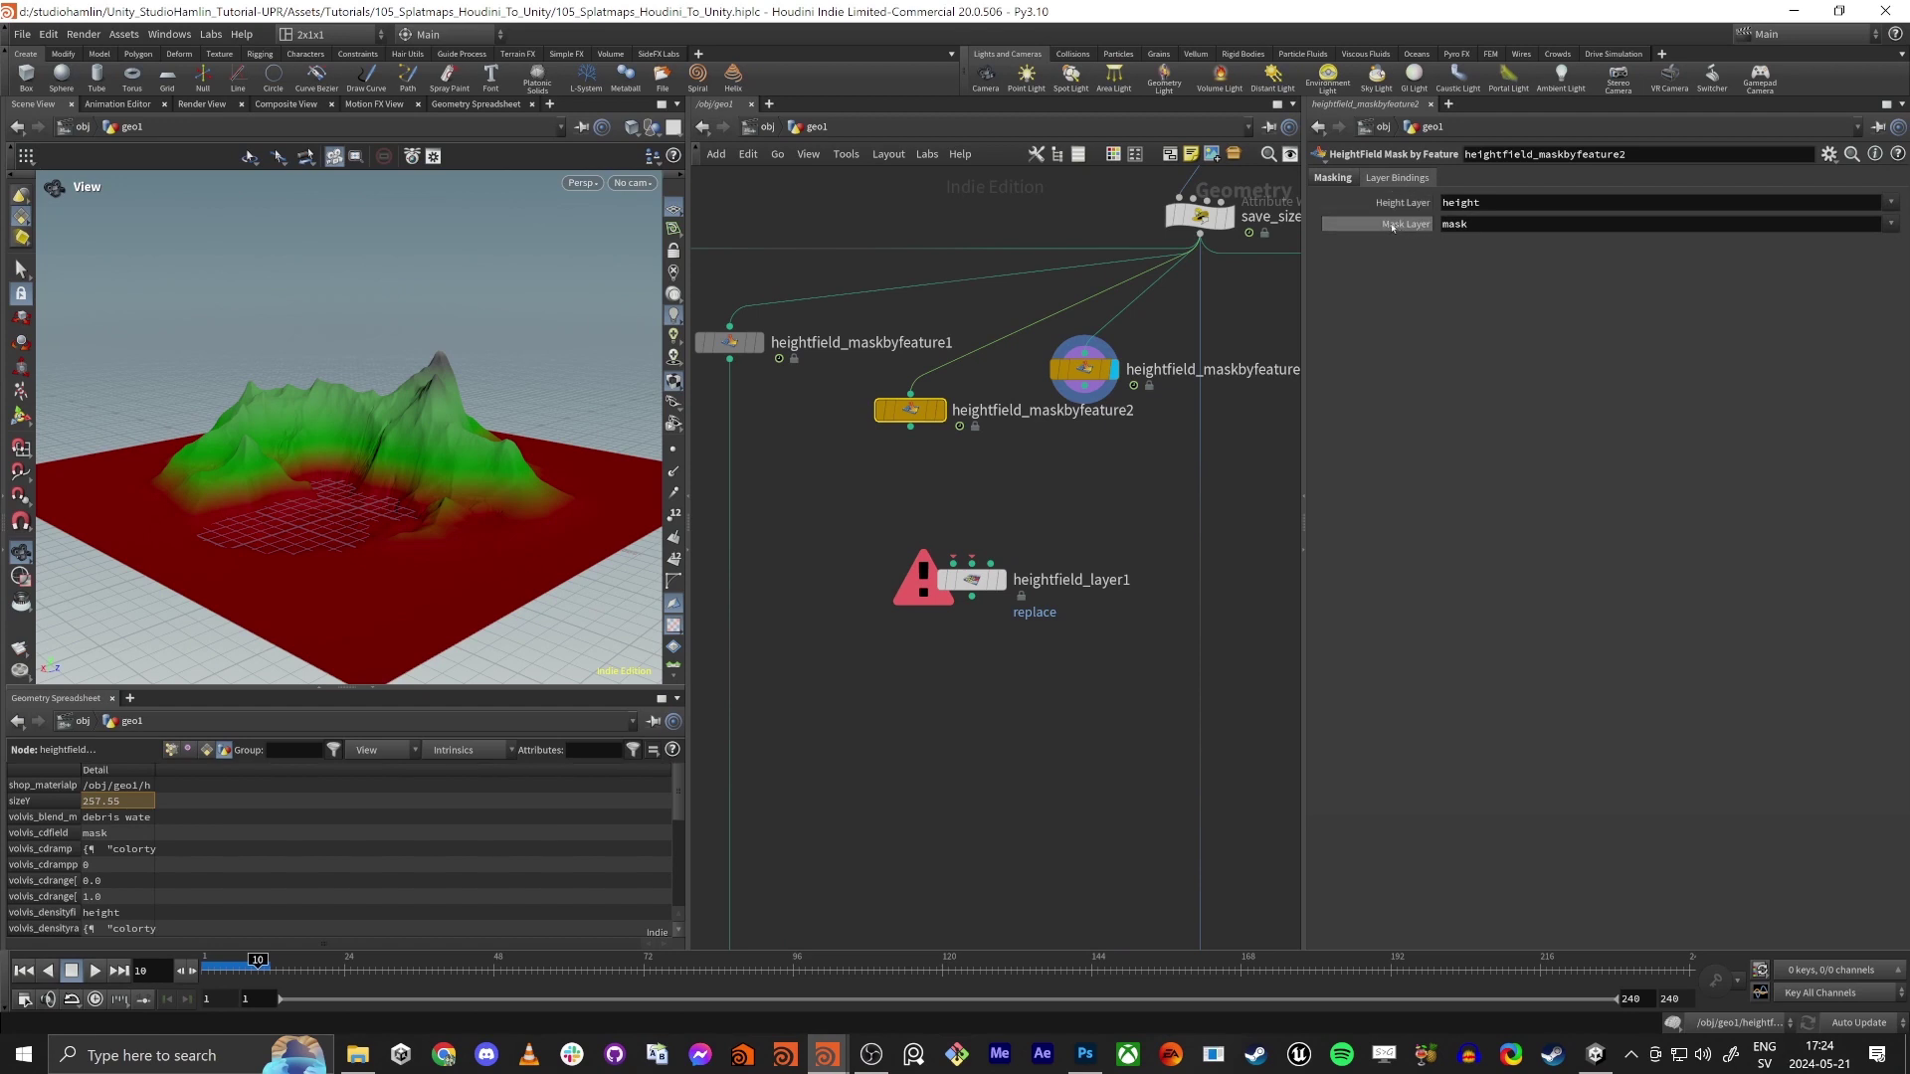
drag(1478, 225, 1379, 239)
click(1338, 179)
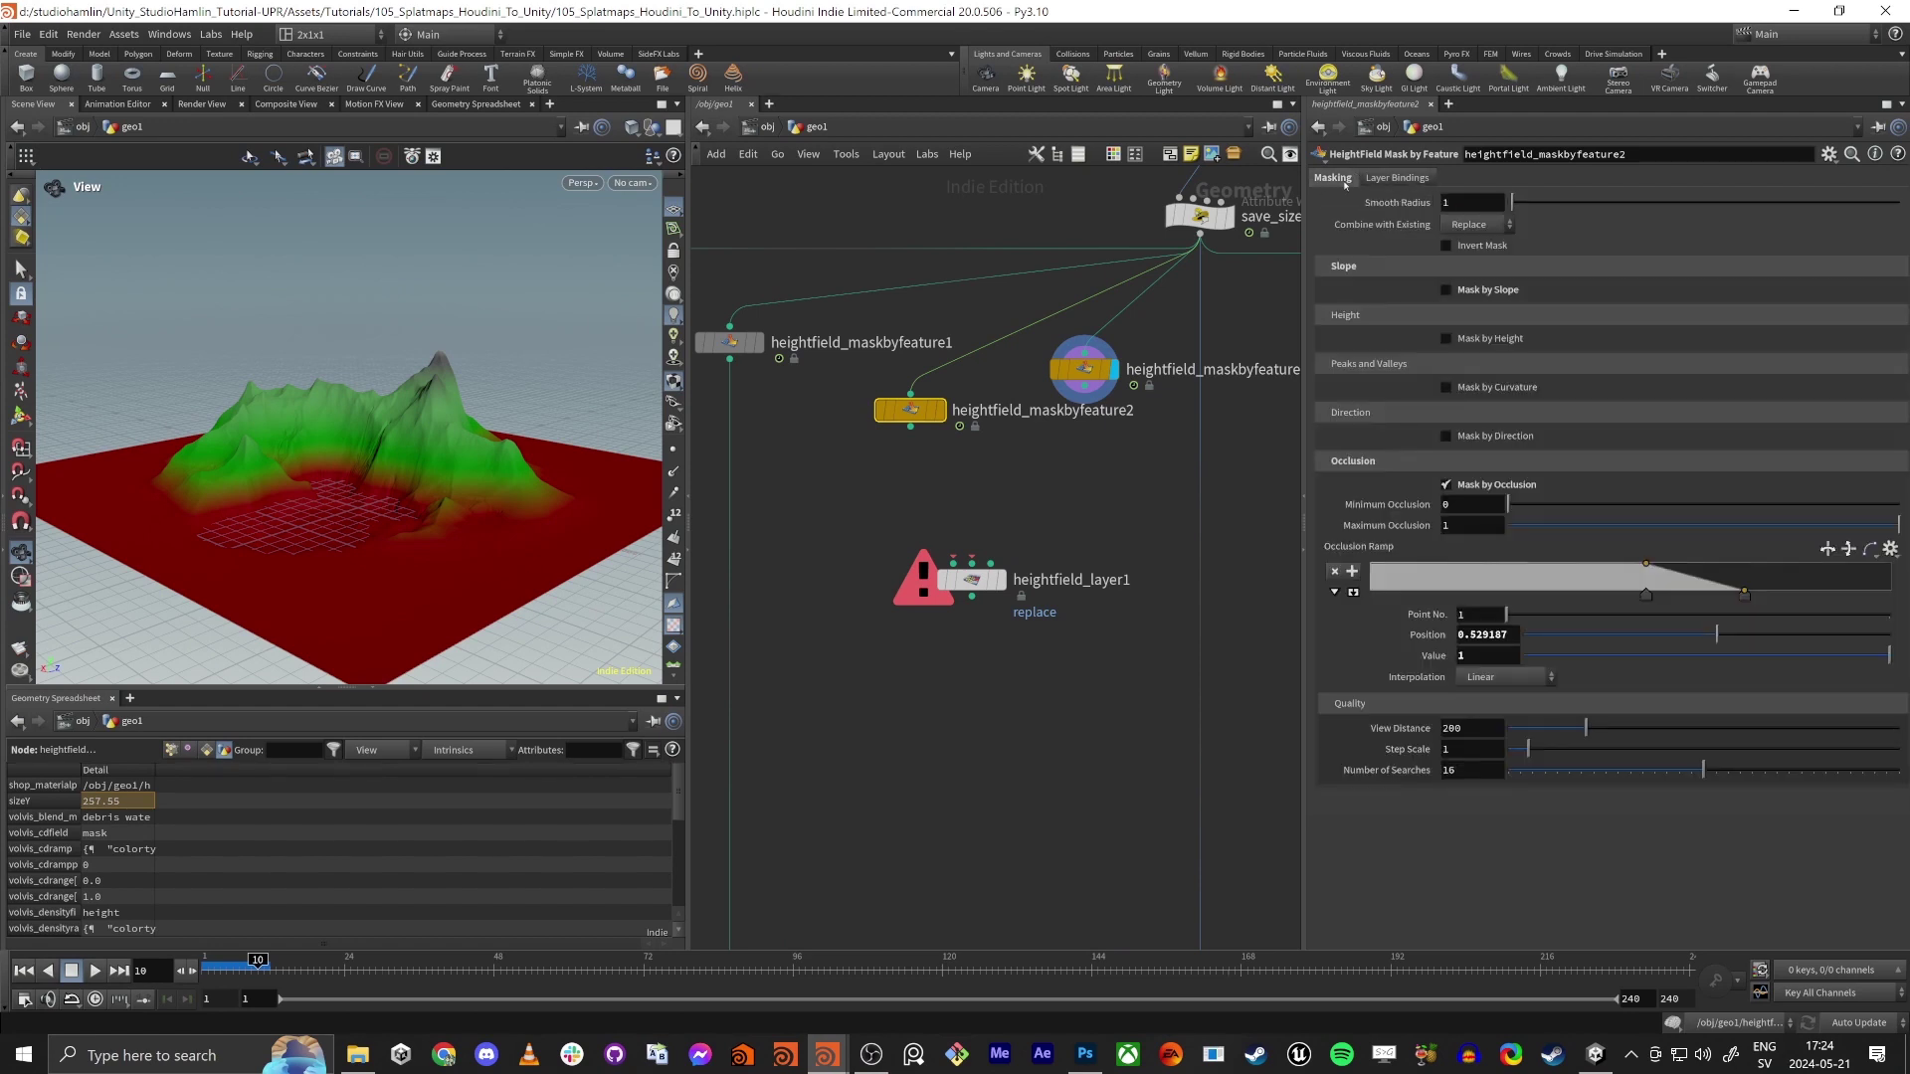
Connect the occlusion mask and the height mask to the HeightField Layer node and display its result
drag(910, 426, 1084, 386)
click(999, 579)
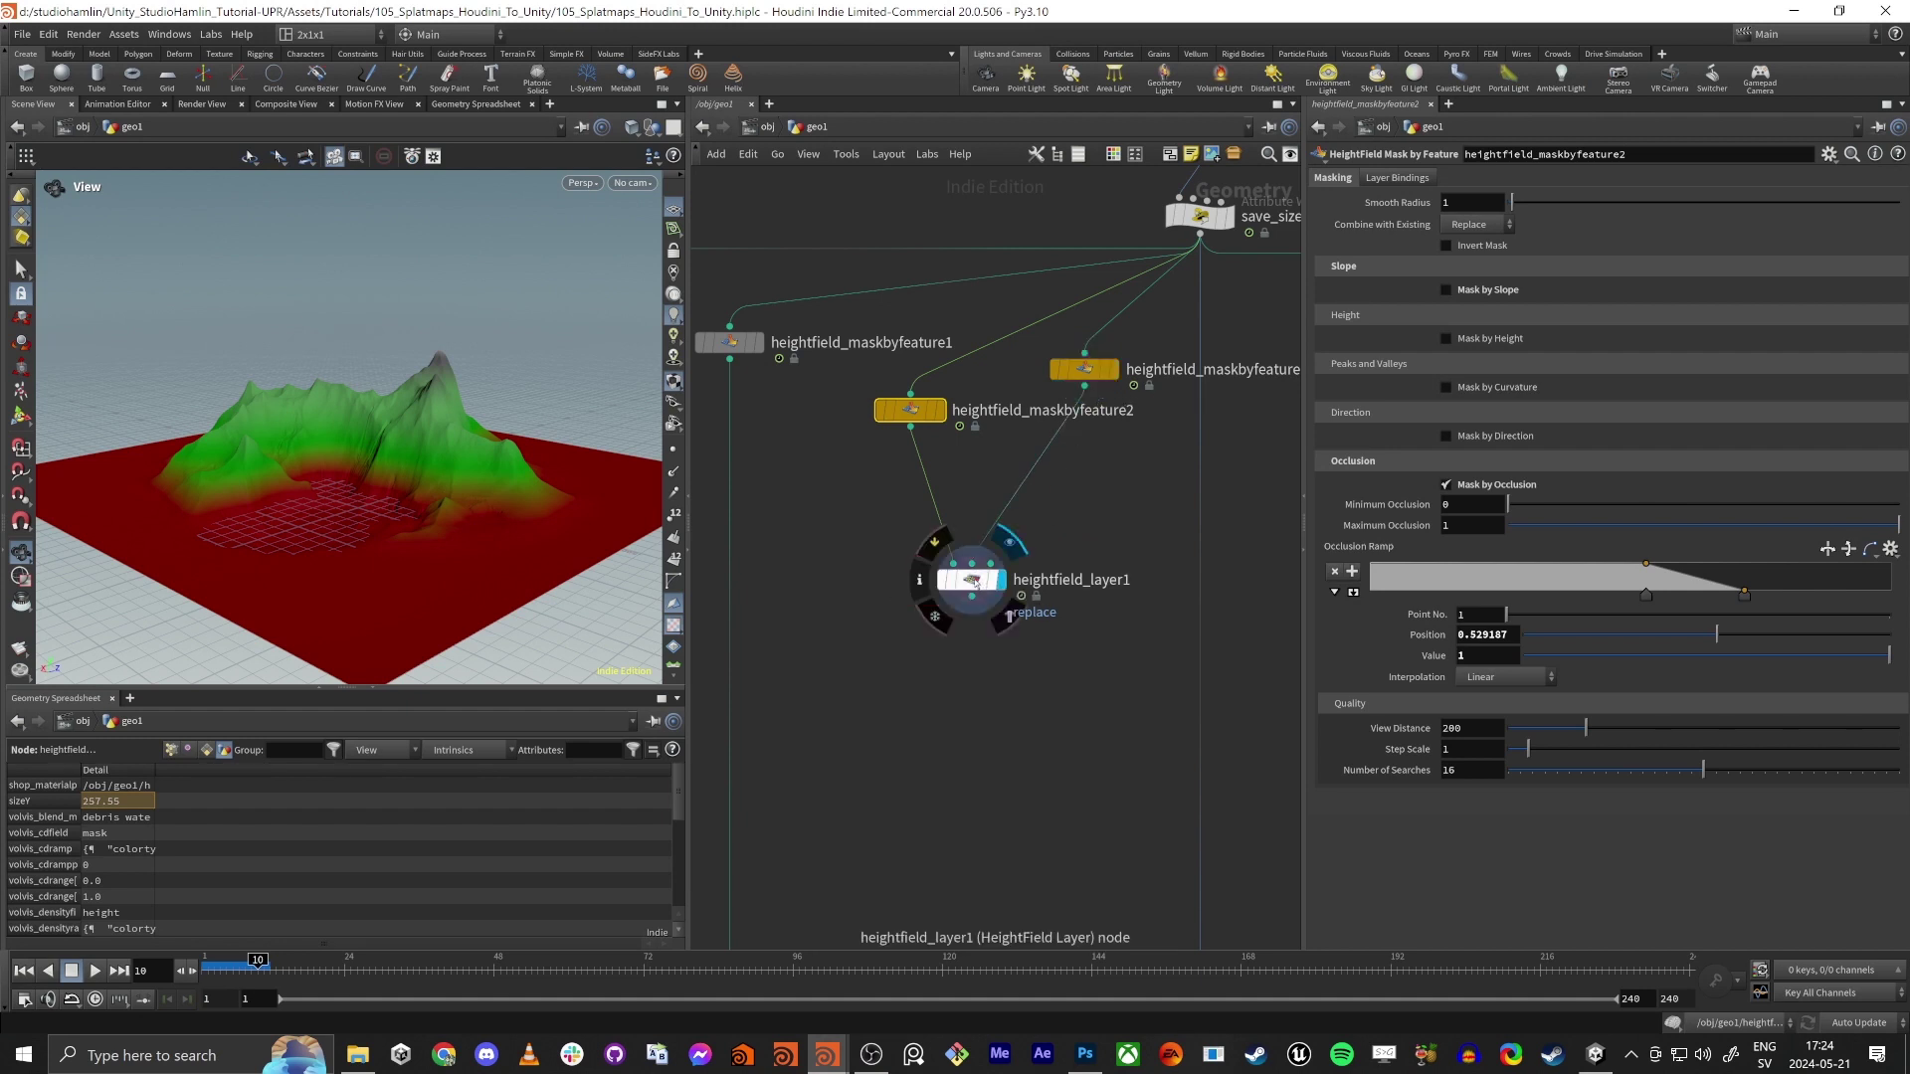
click(970, 579)
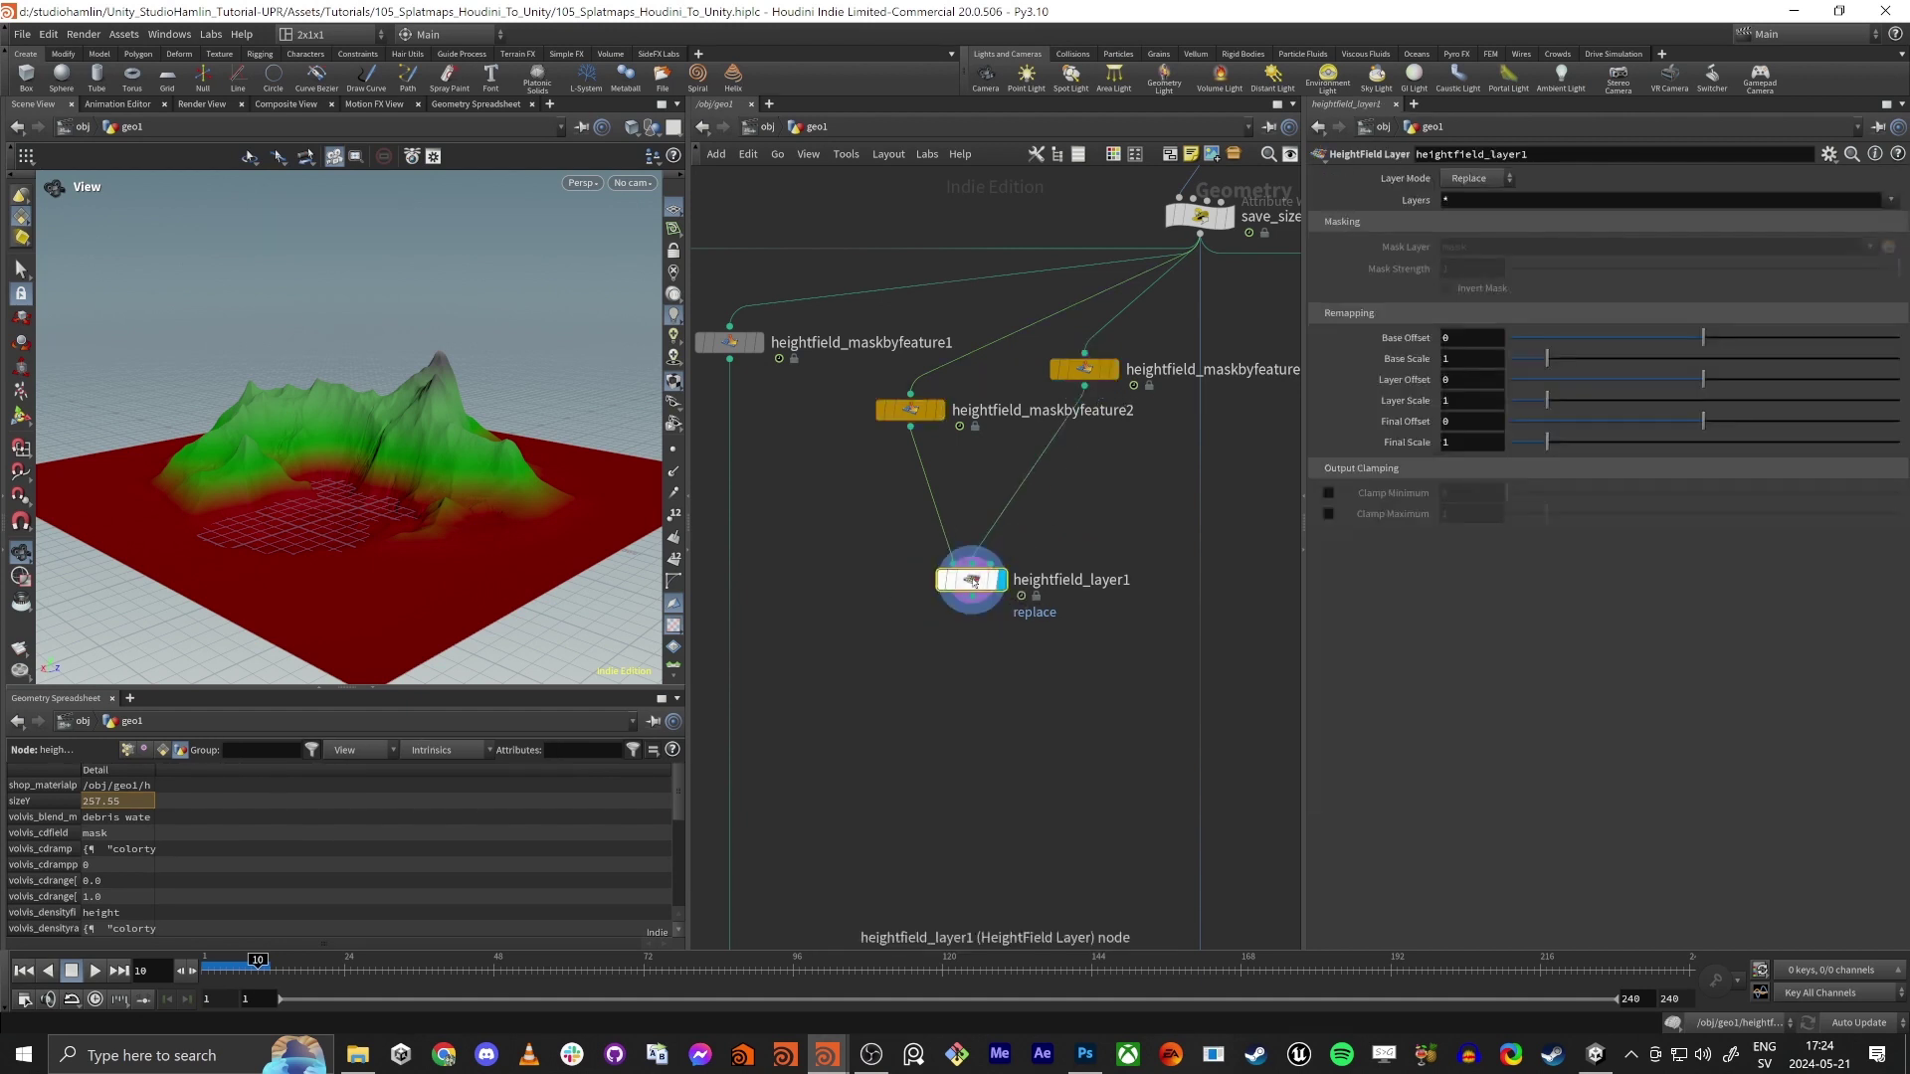
Limit the HeightField Layer node's Layers to mask
click(1472, 200)
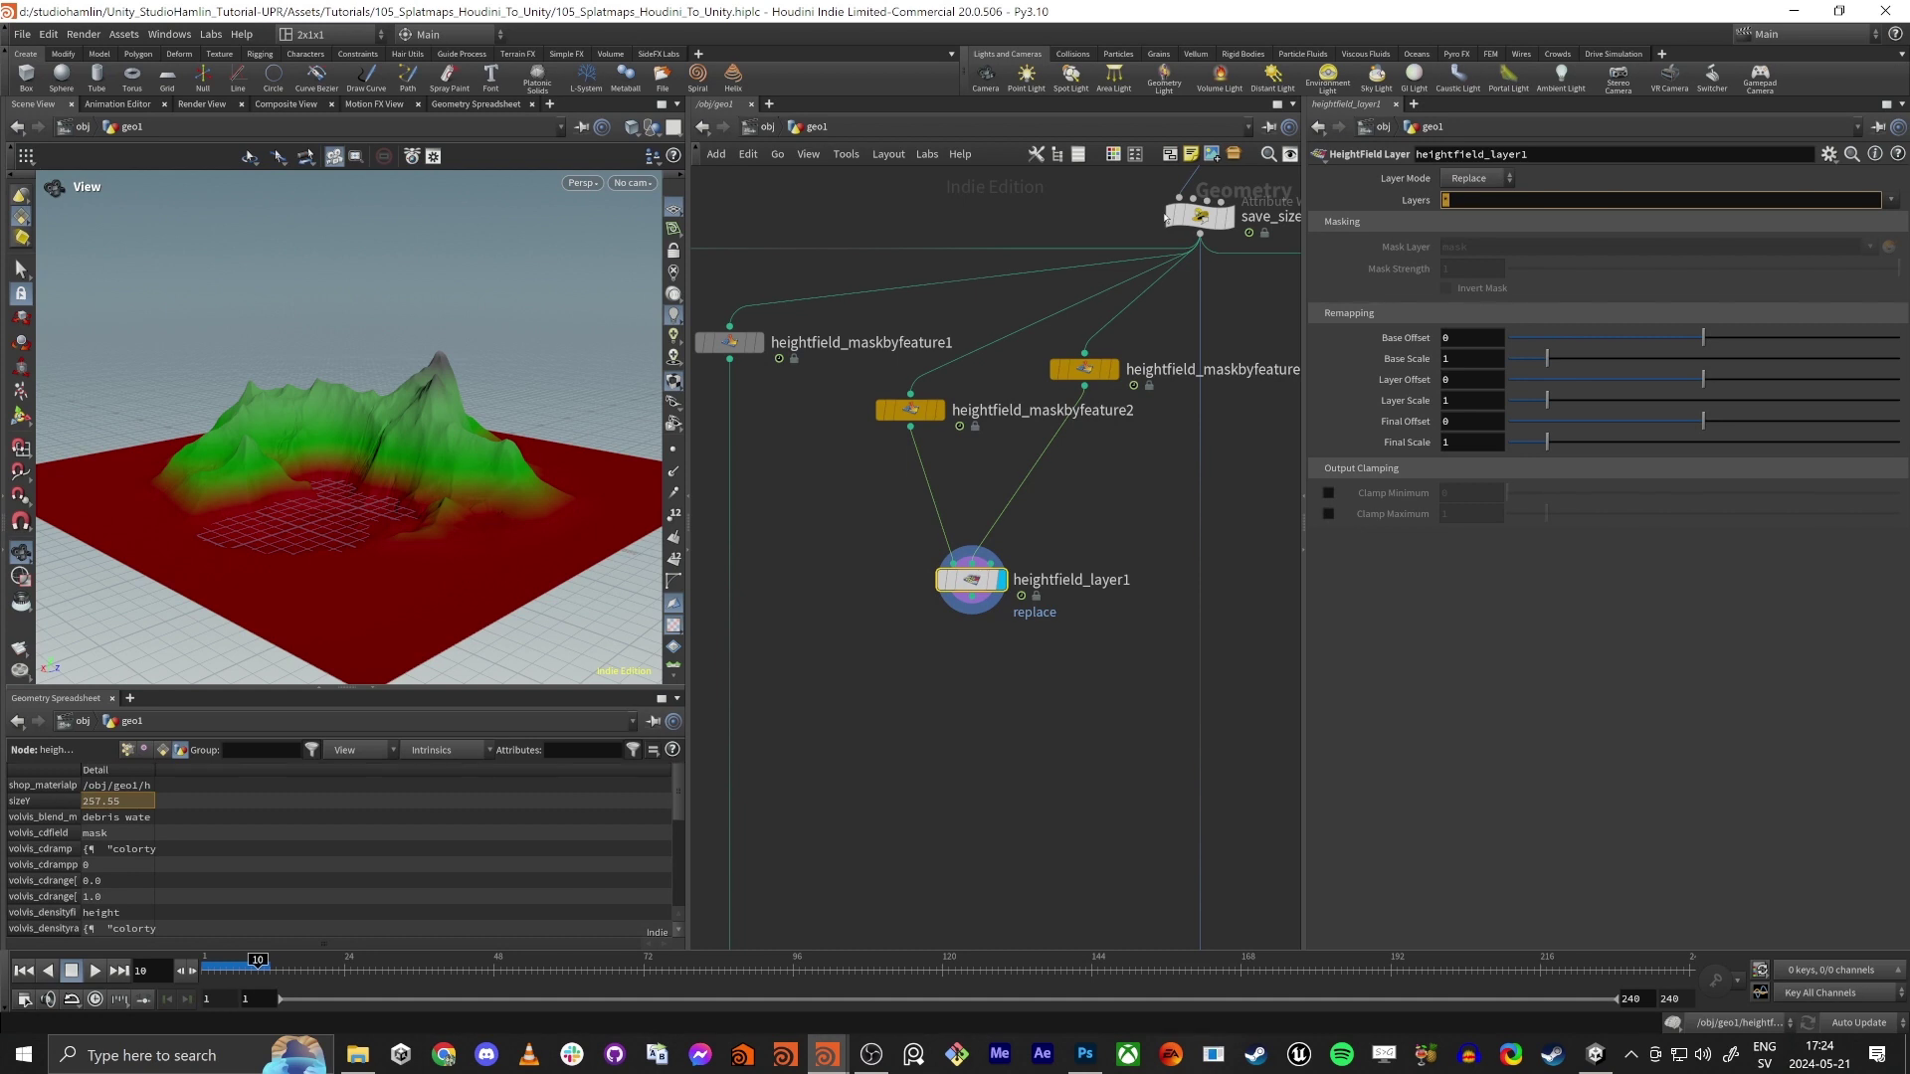
text(mask)
key(Return)
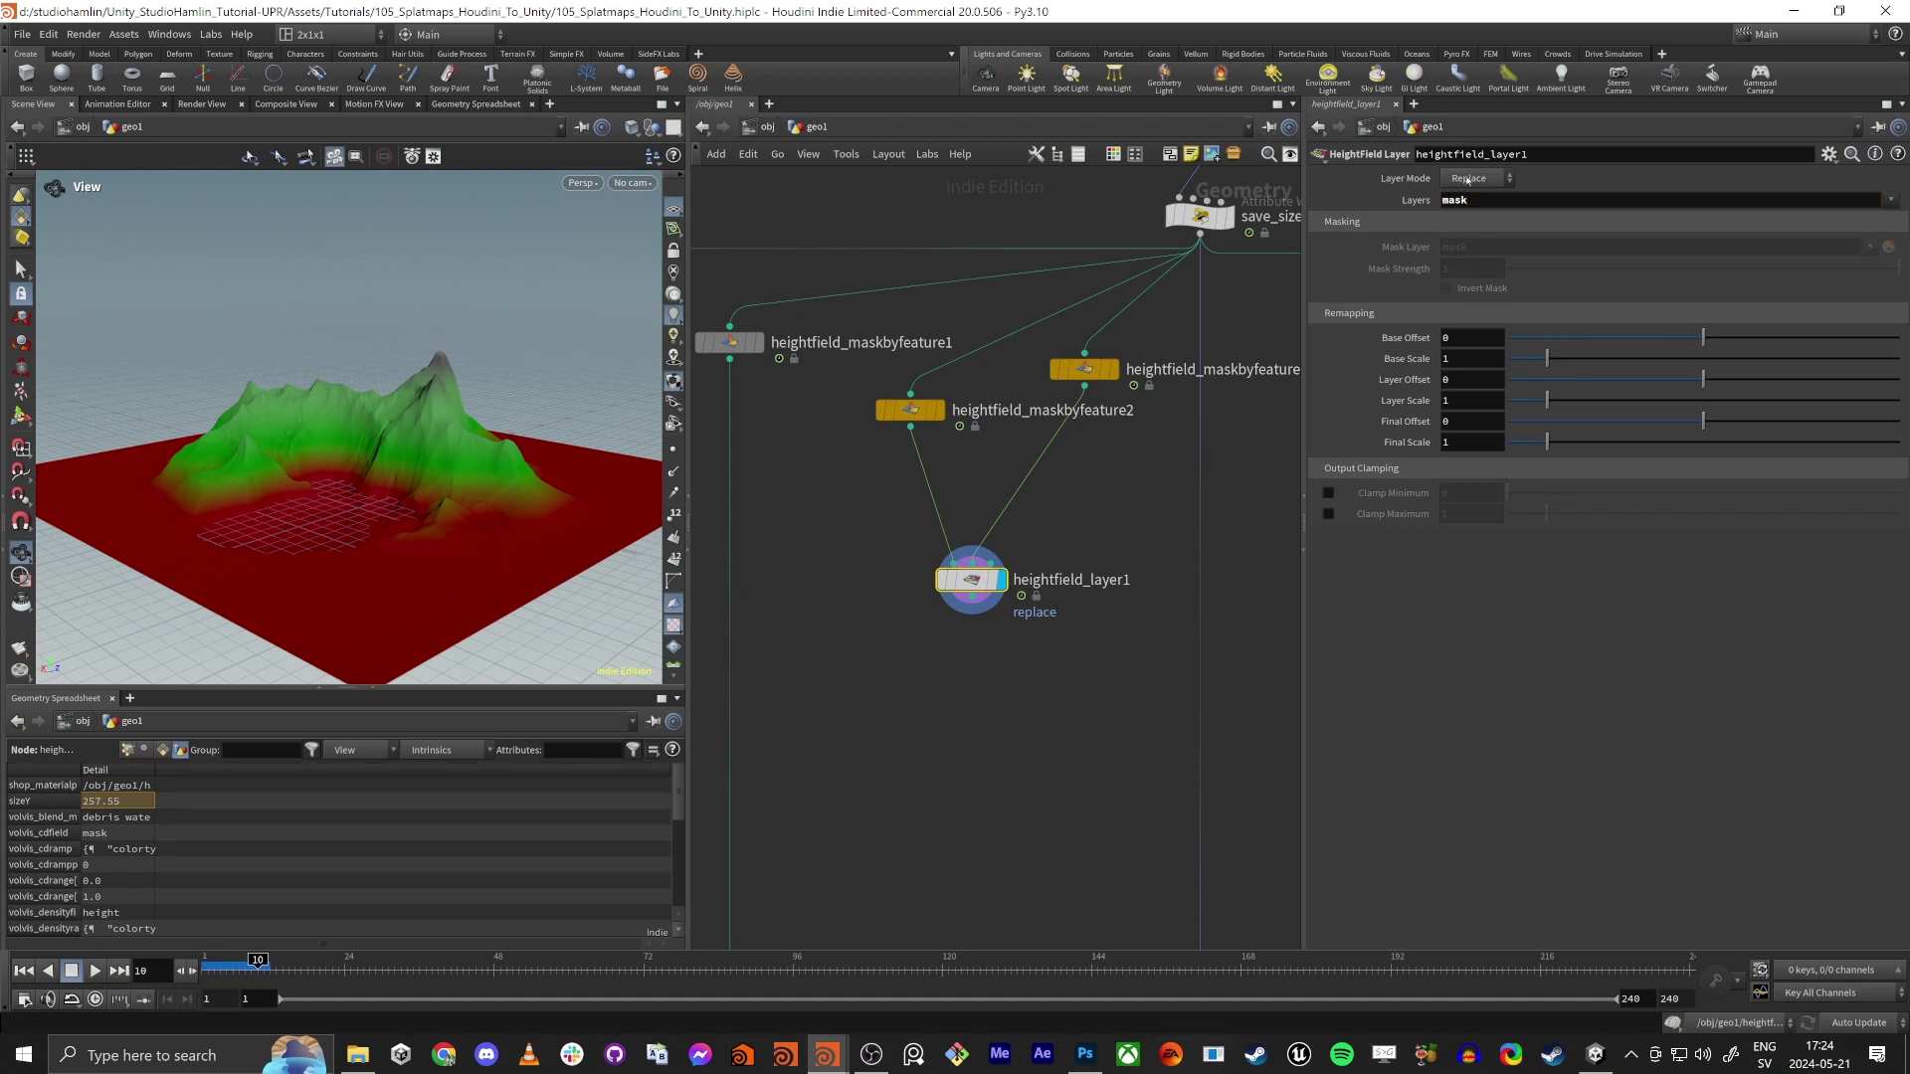
Set the HeightField Layer node's Layer Mode to Add and inspect the combined mask
click(1490, 186)
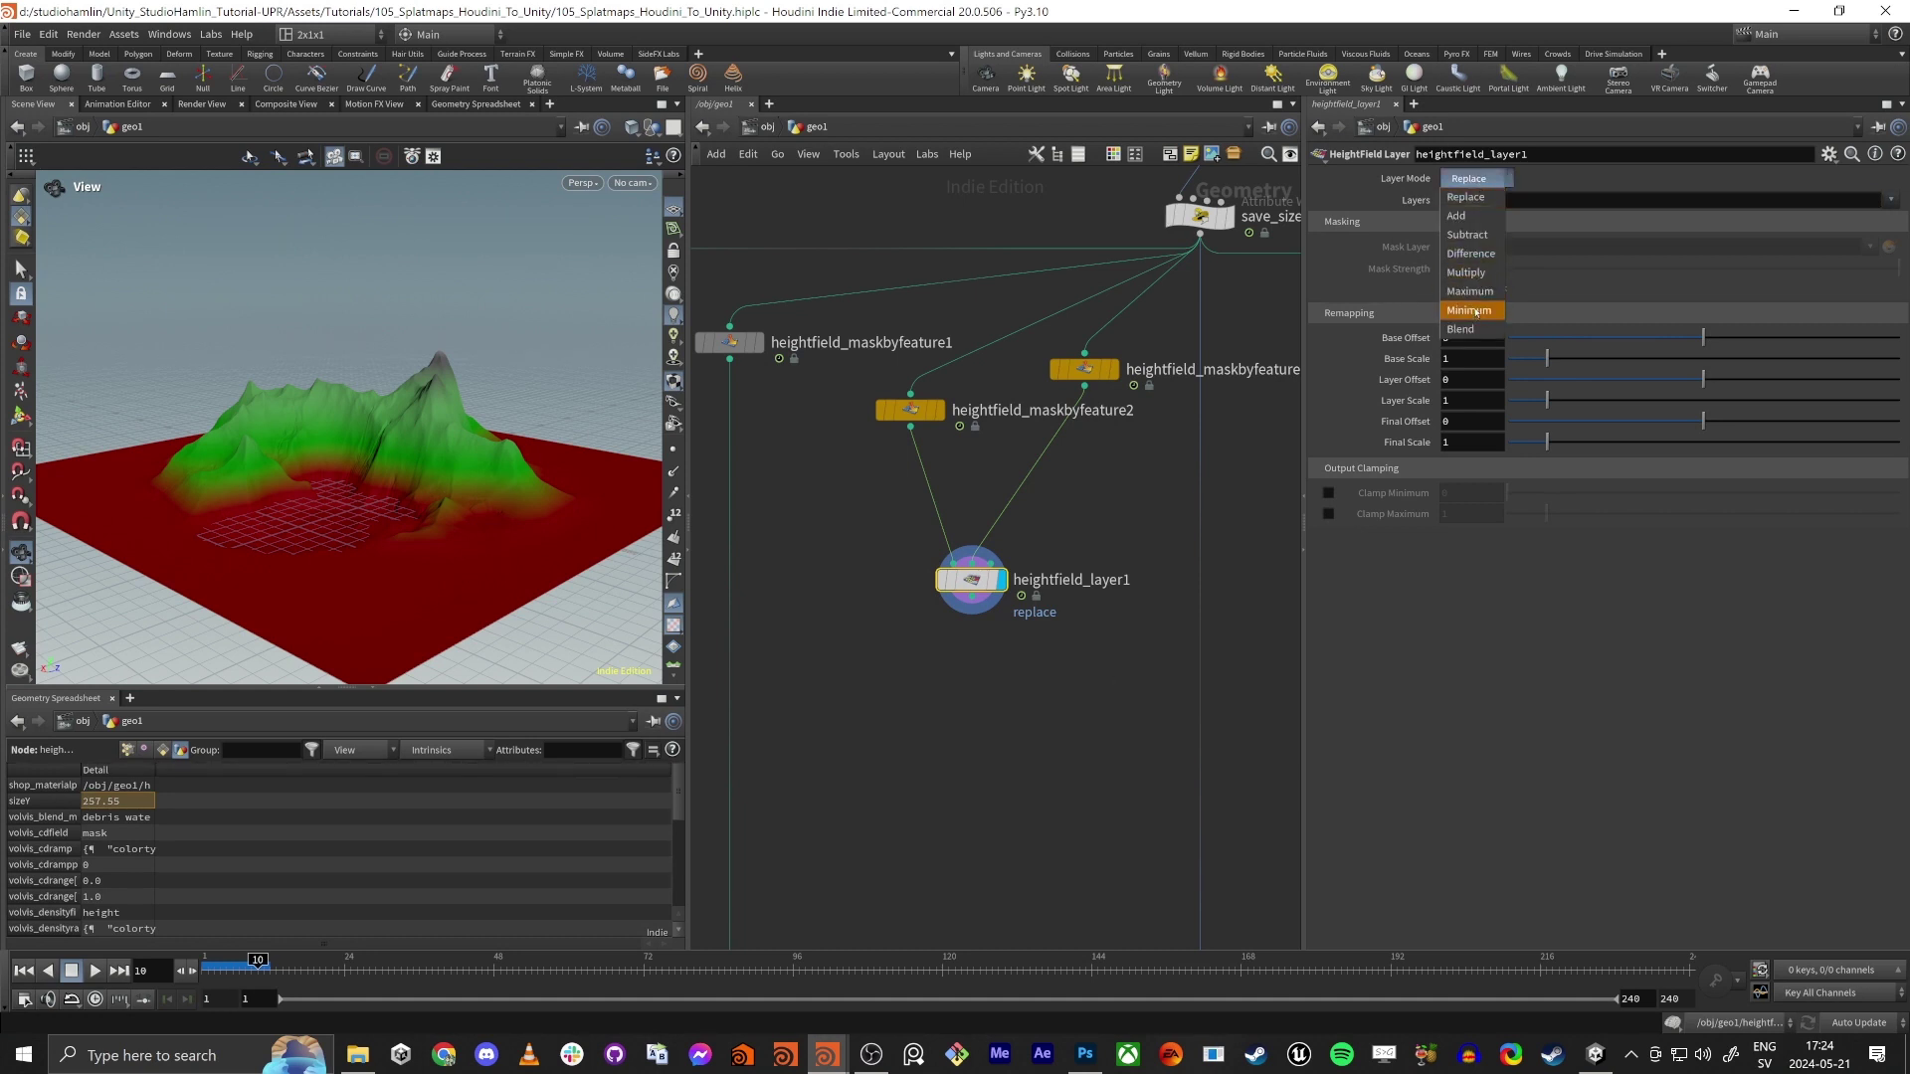
click(1481, 291)
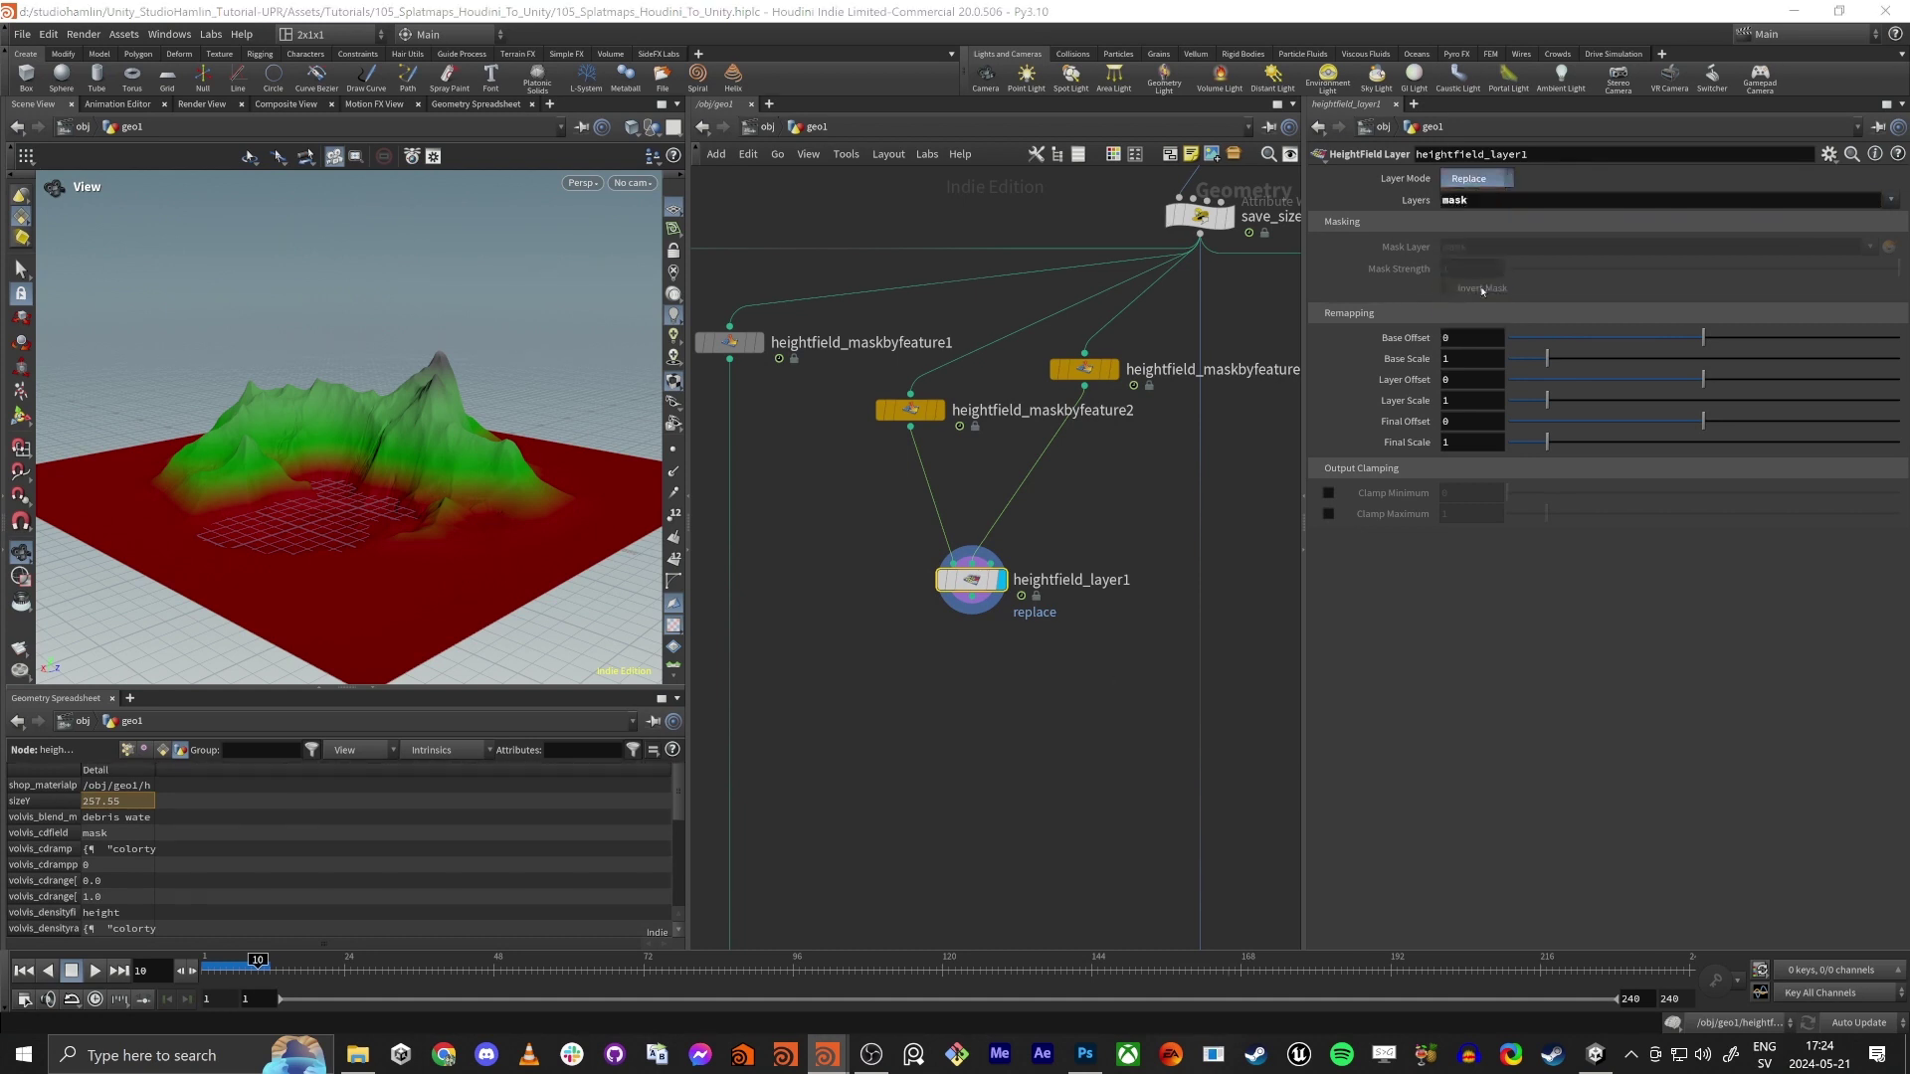
click(1466, 175)
click(1487, 216)
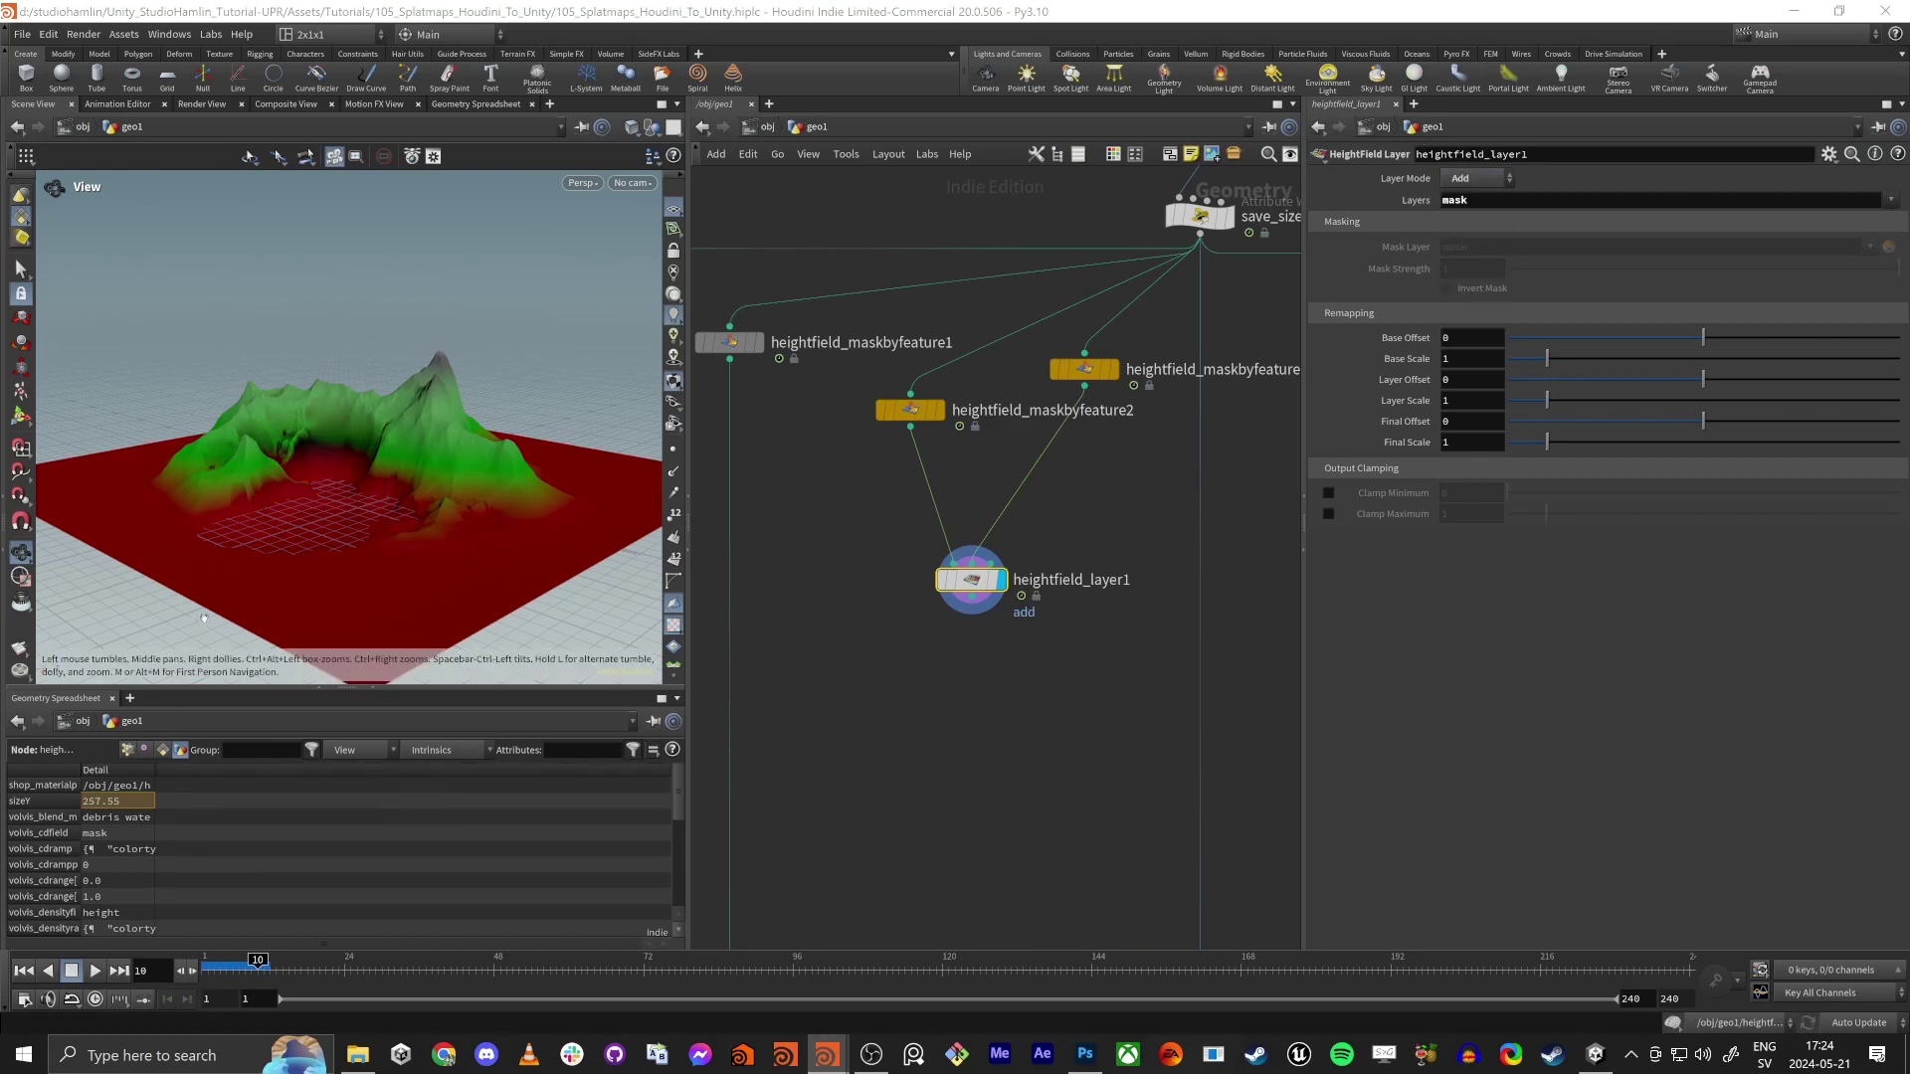
drag(203, 618, 584, 511)
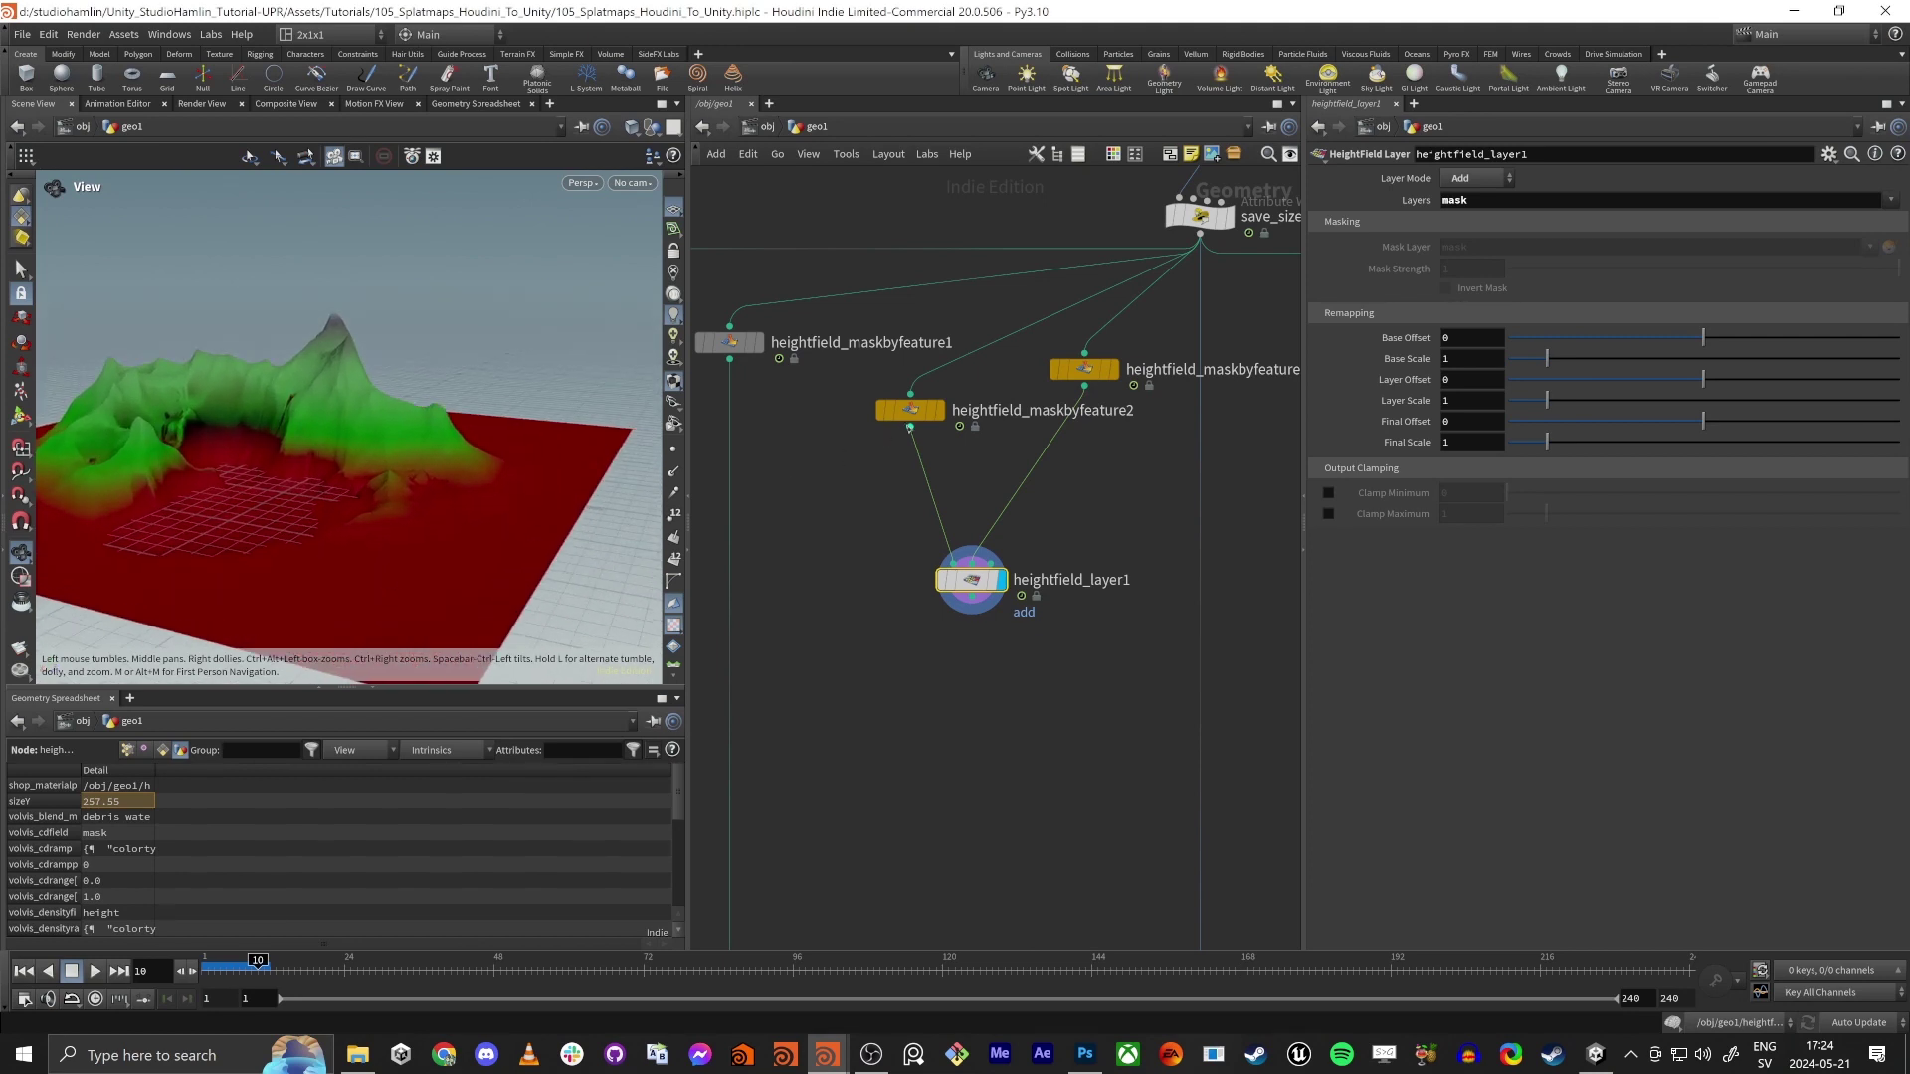
Compare the occlusion mask, the height mask and their combined layer result around the crater
click(917, 412)
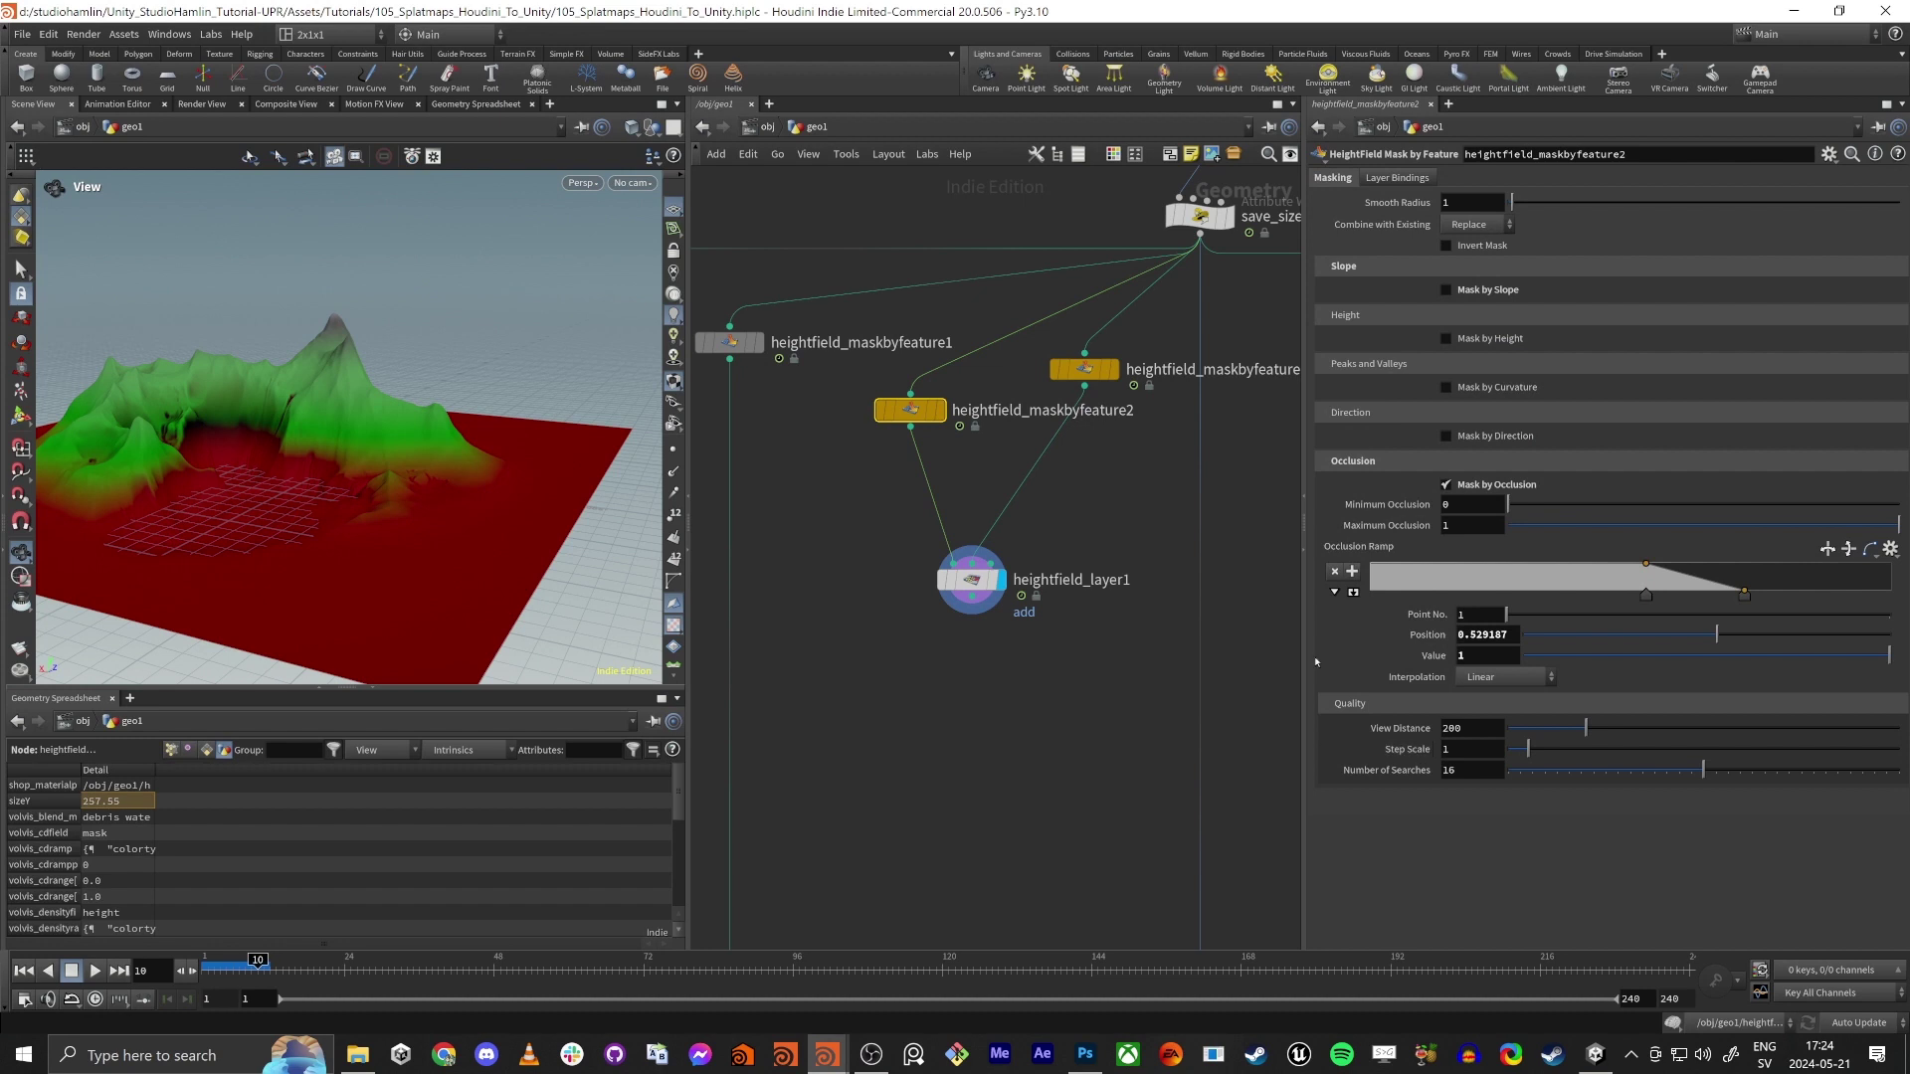
click(939, 416)
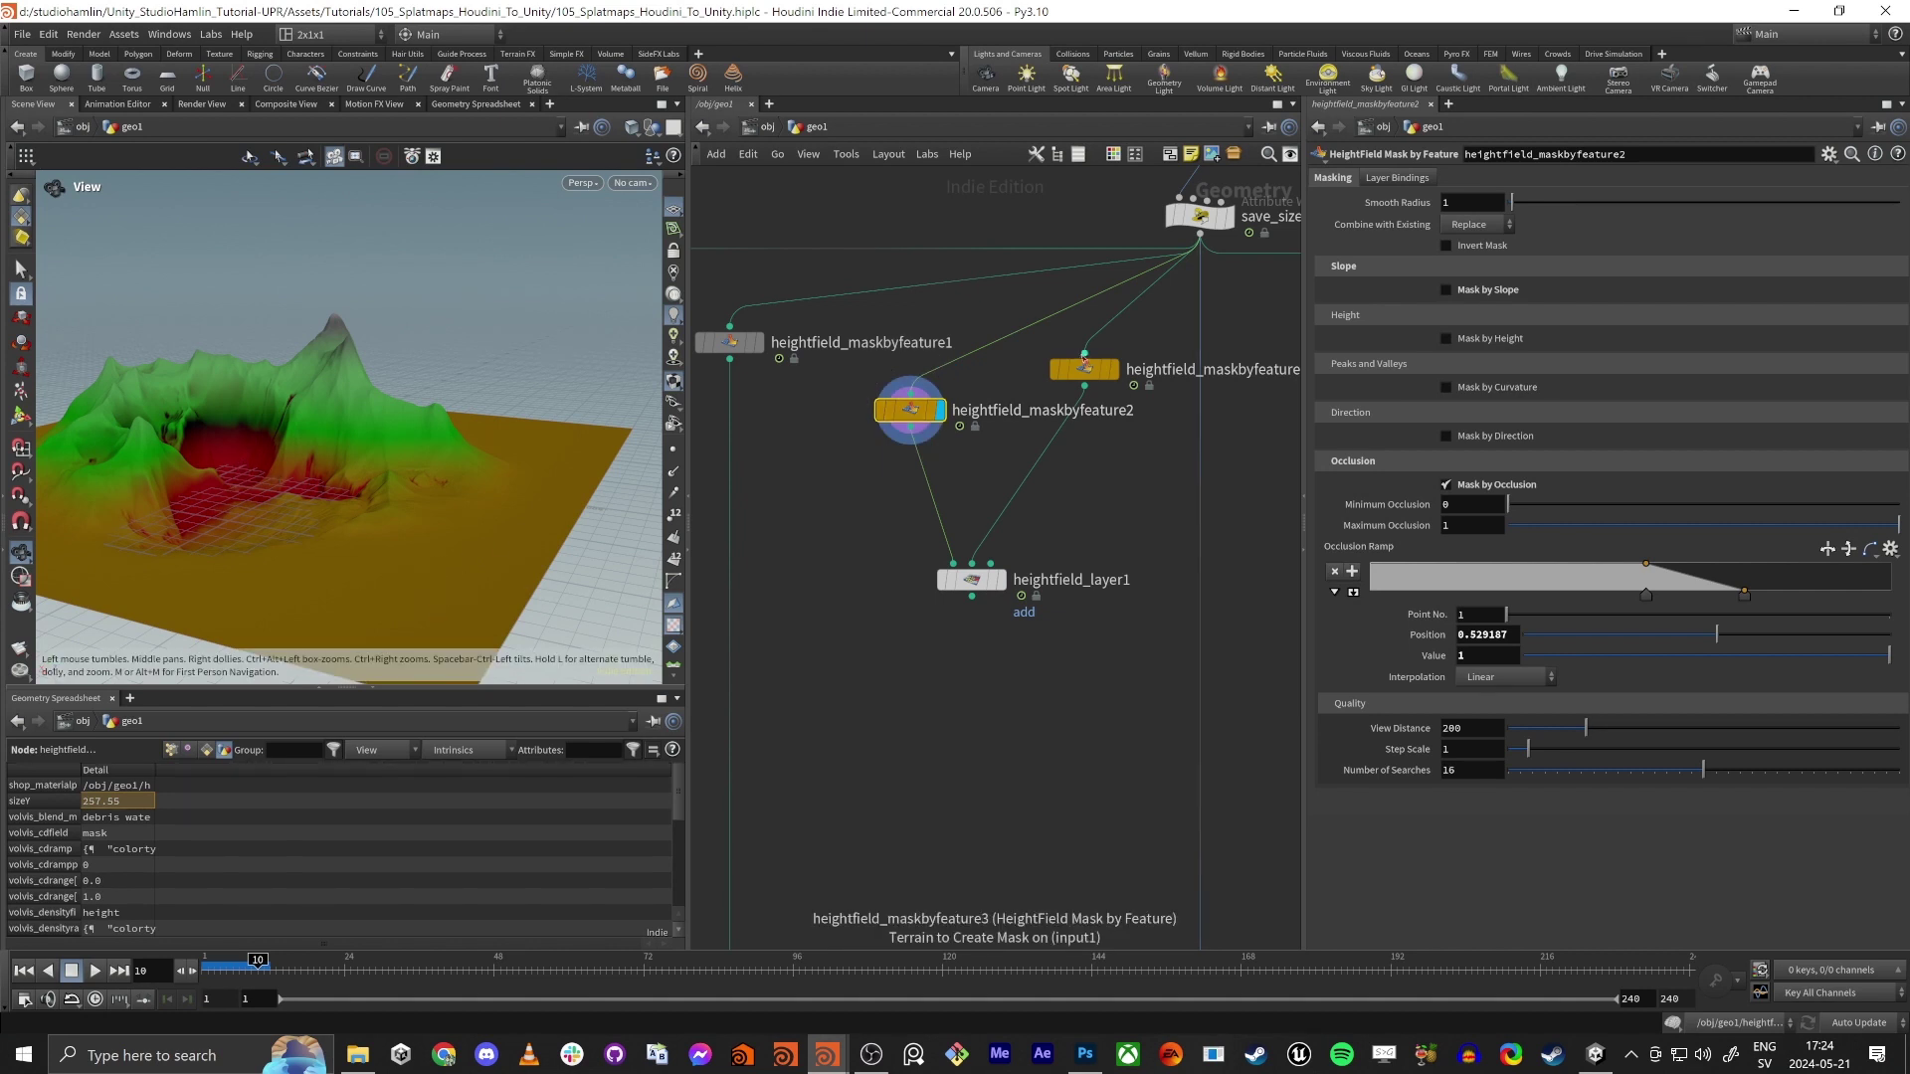
click(1112, 369)
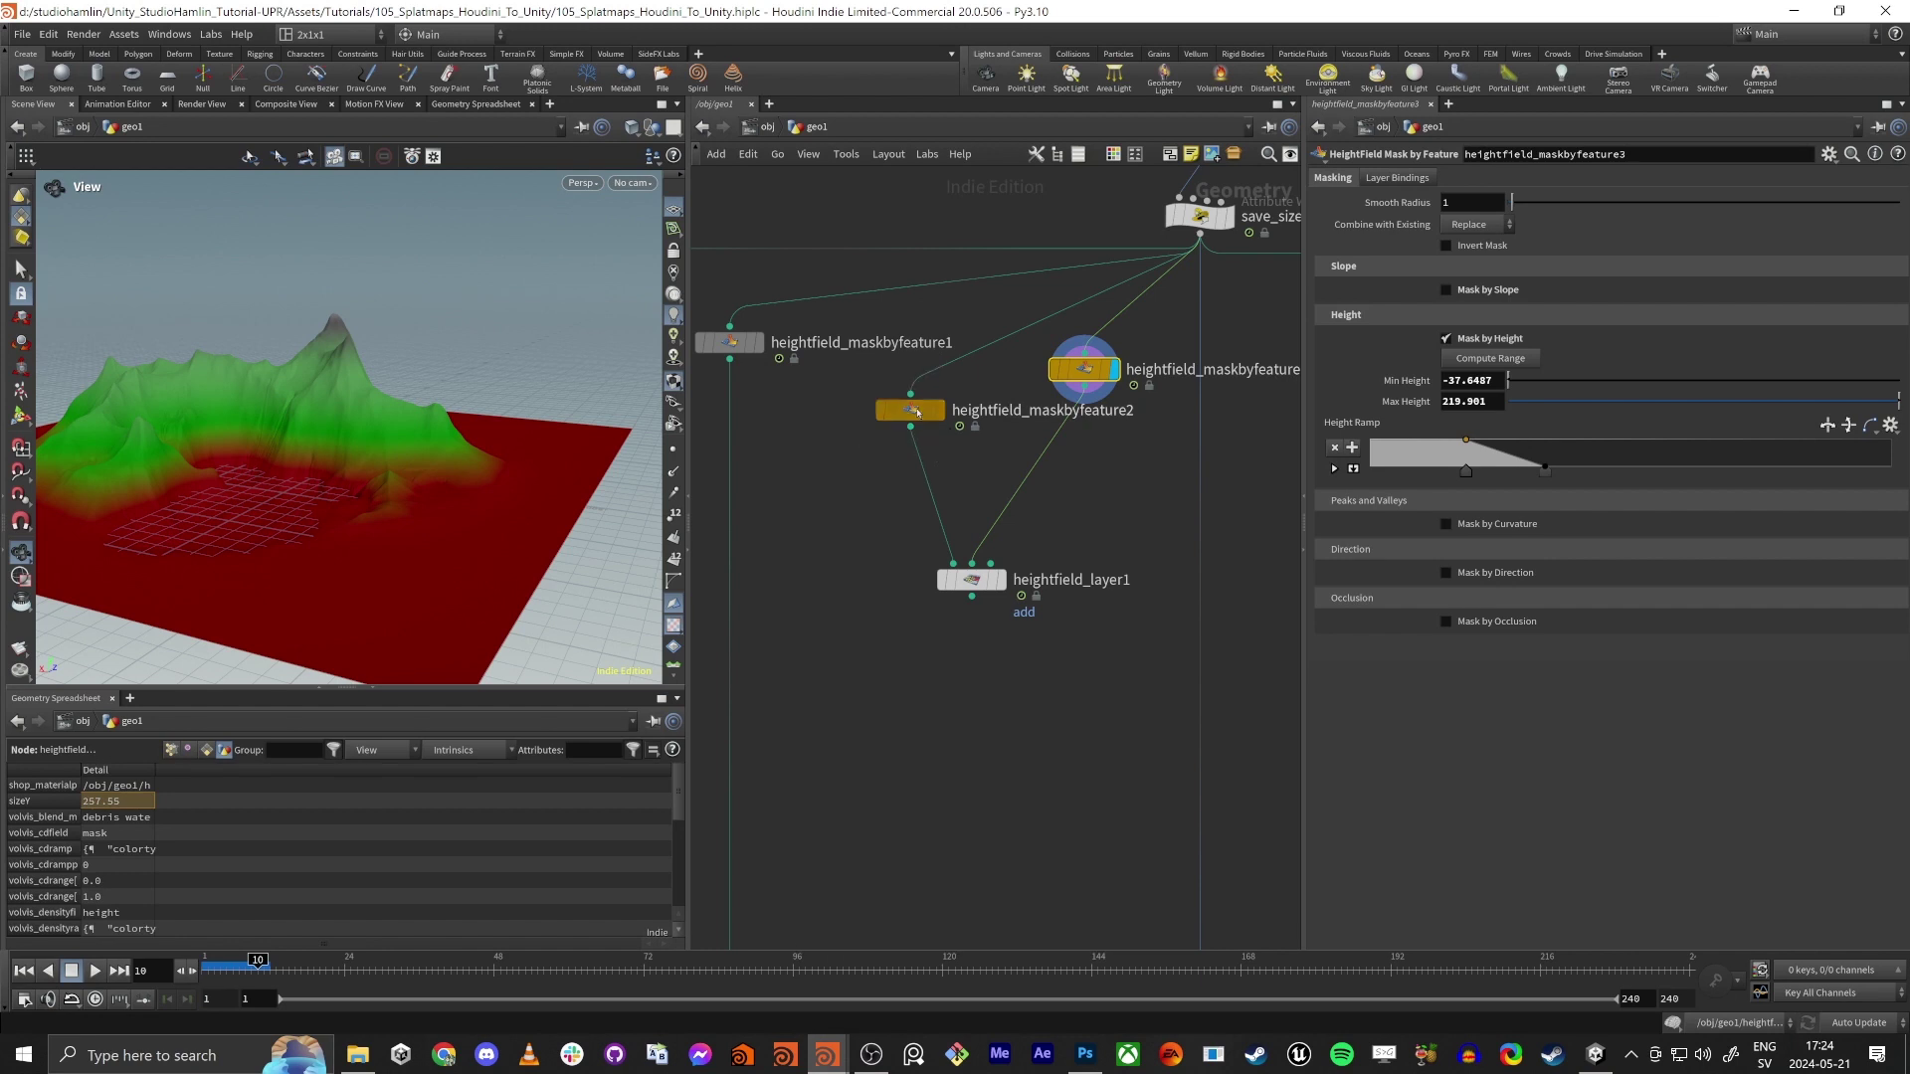
click(937, 410)
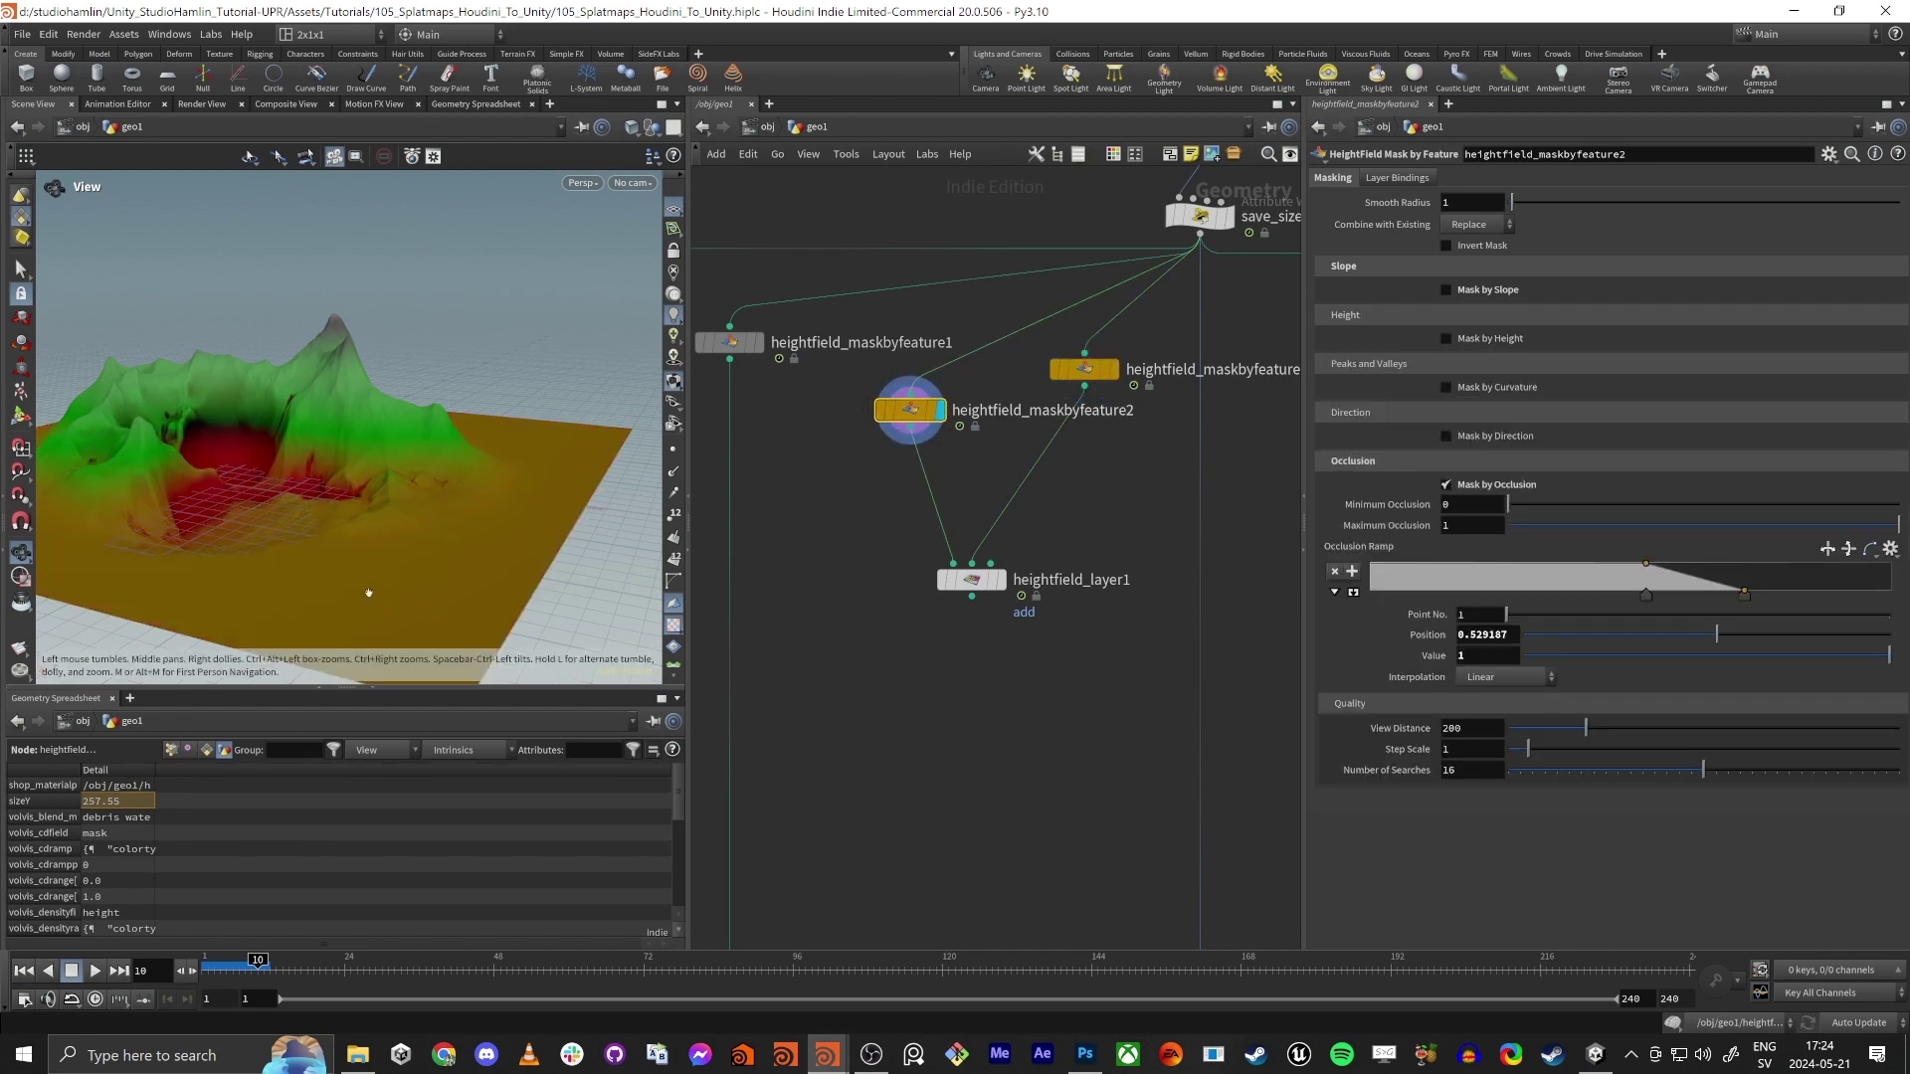
click(998, 580)
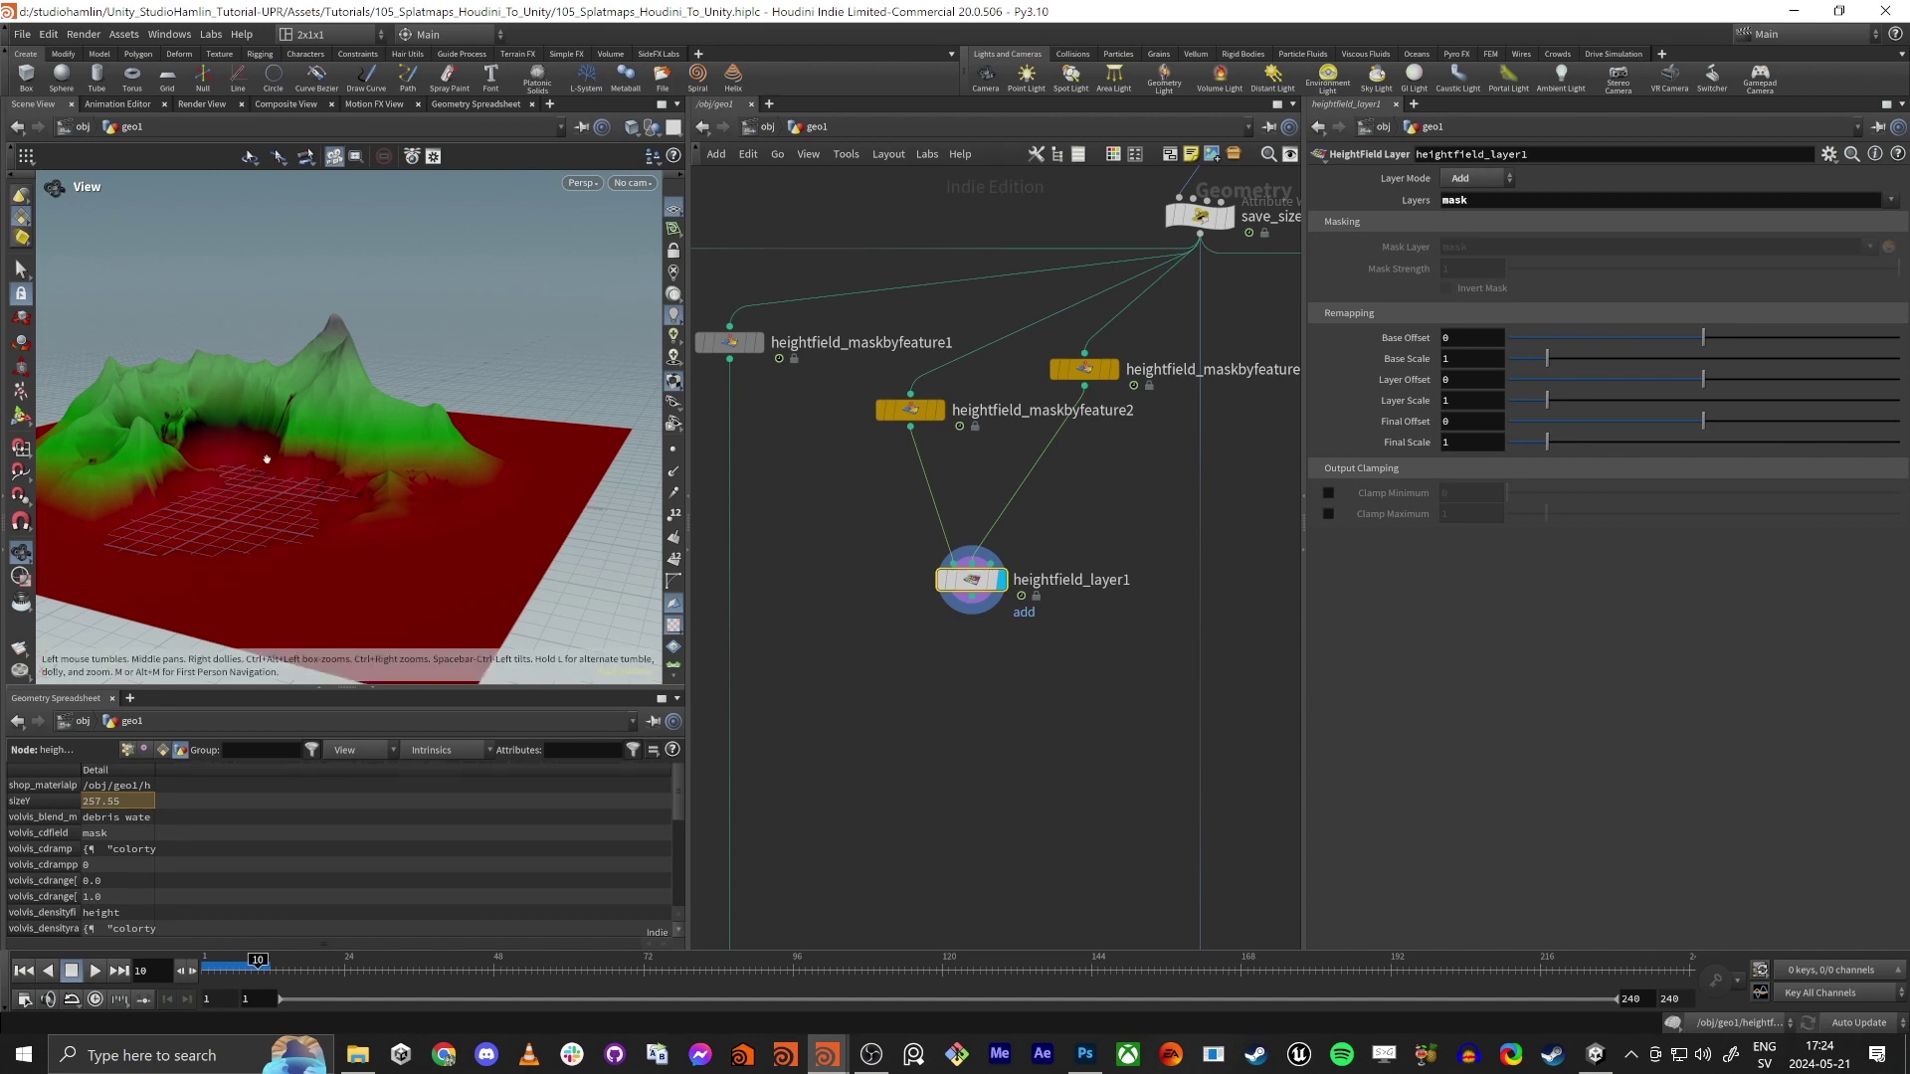
middle_drag(270, 470, 366, 409)
drag(366, 409, 354, 418)
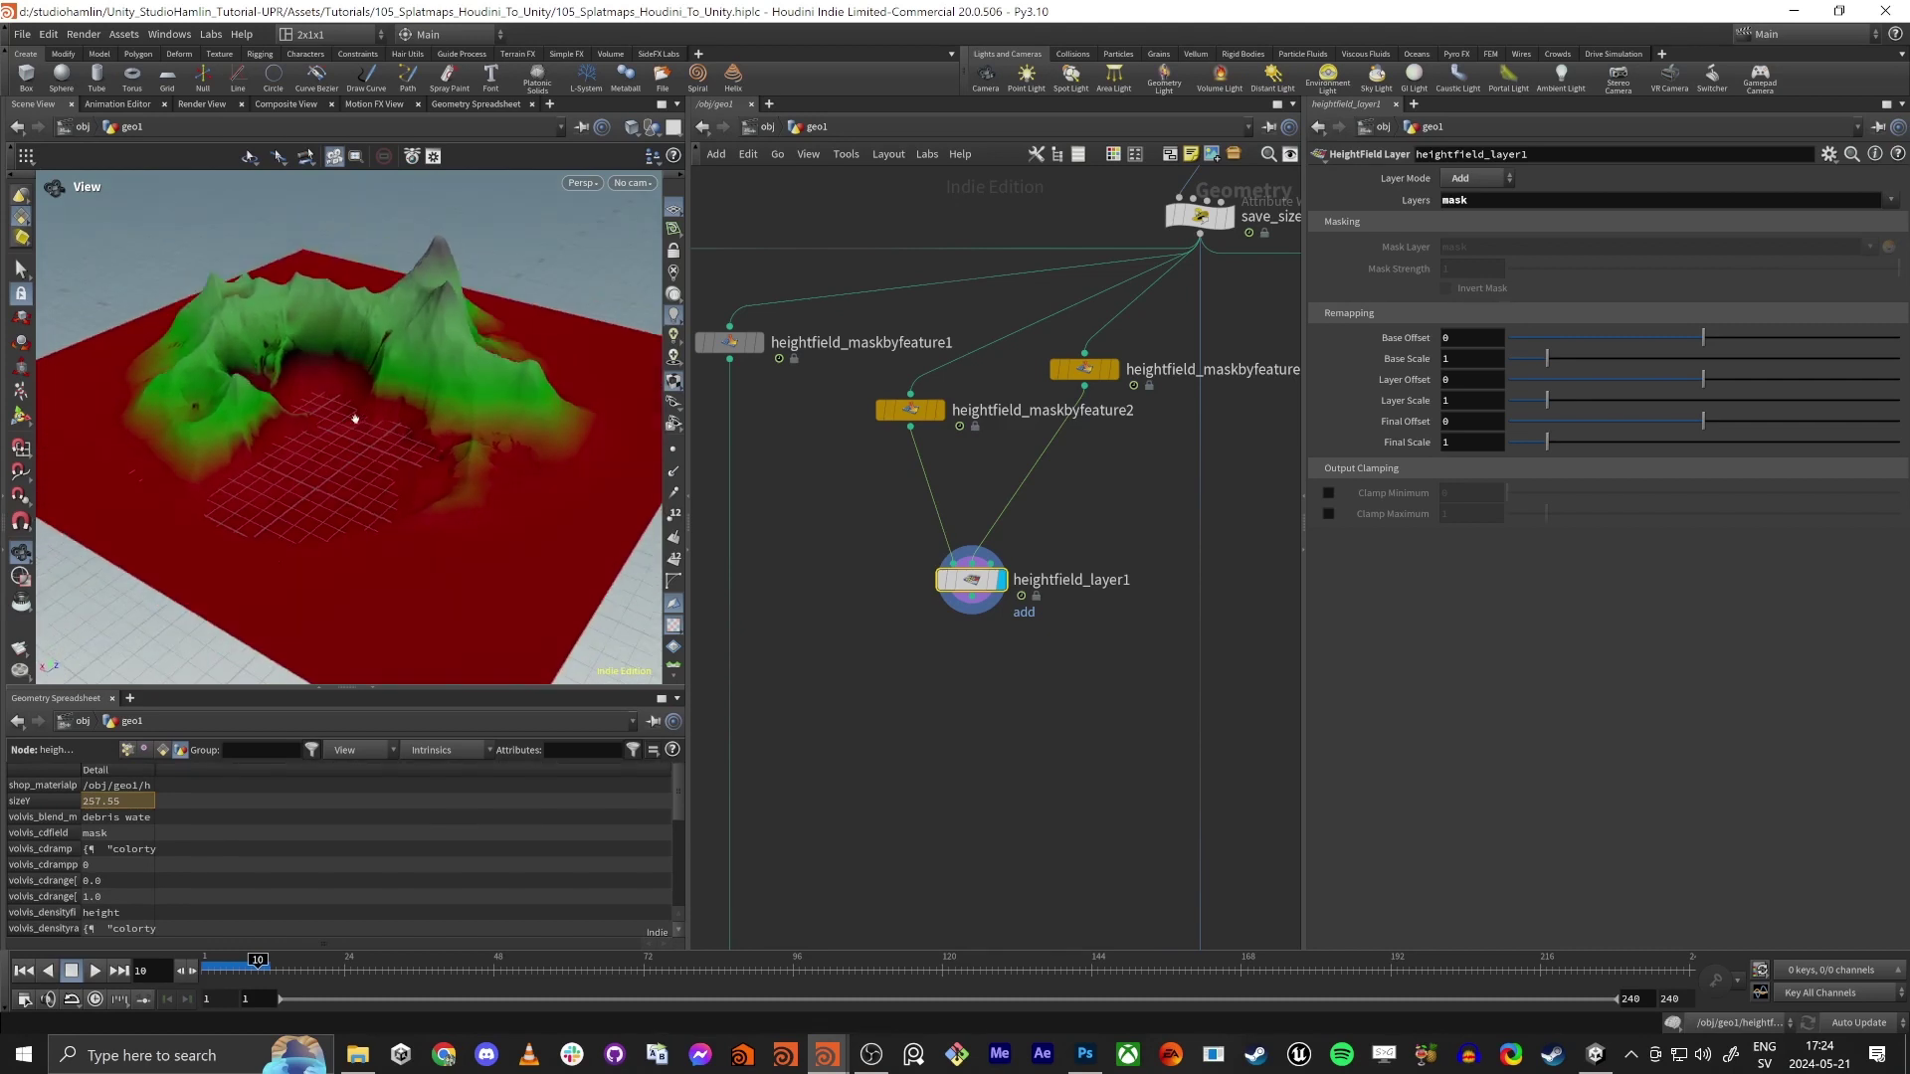
right_drag(354, 417, 339, 459)
drag(339, 459, 356, 425)
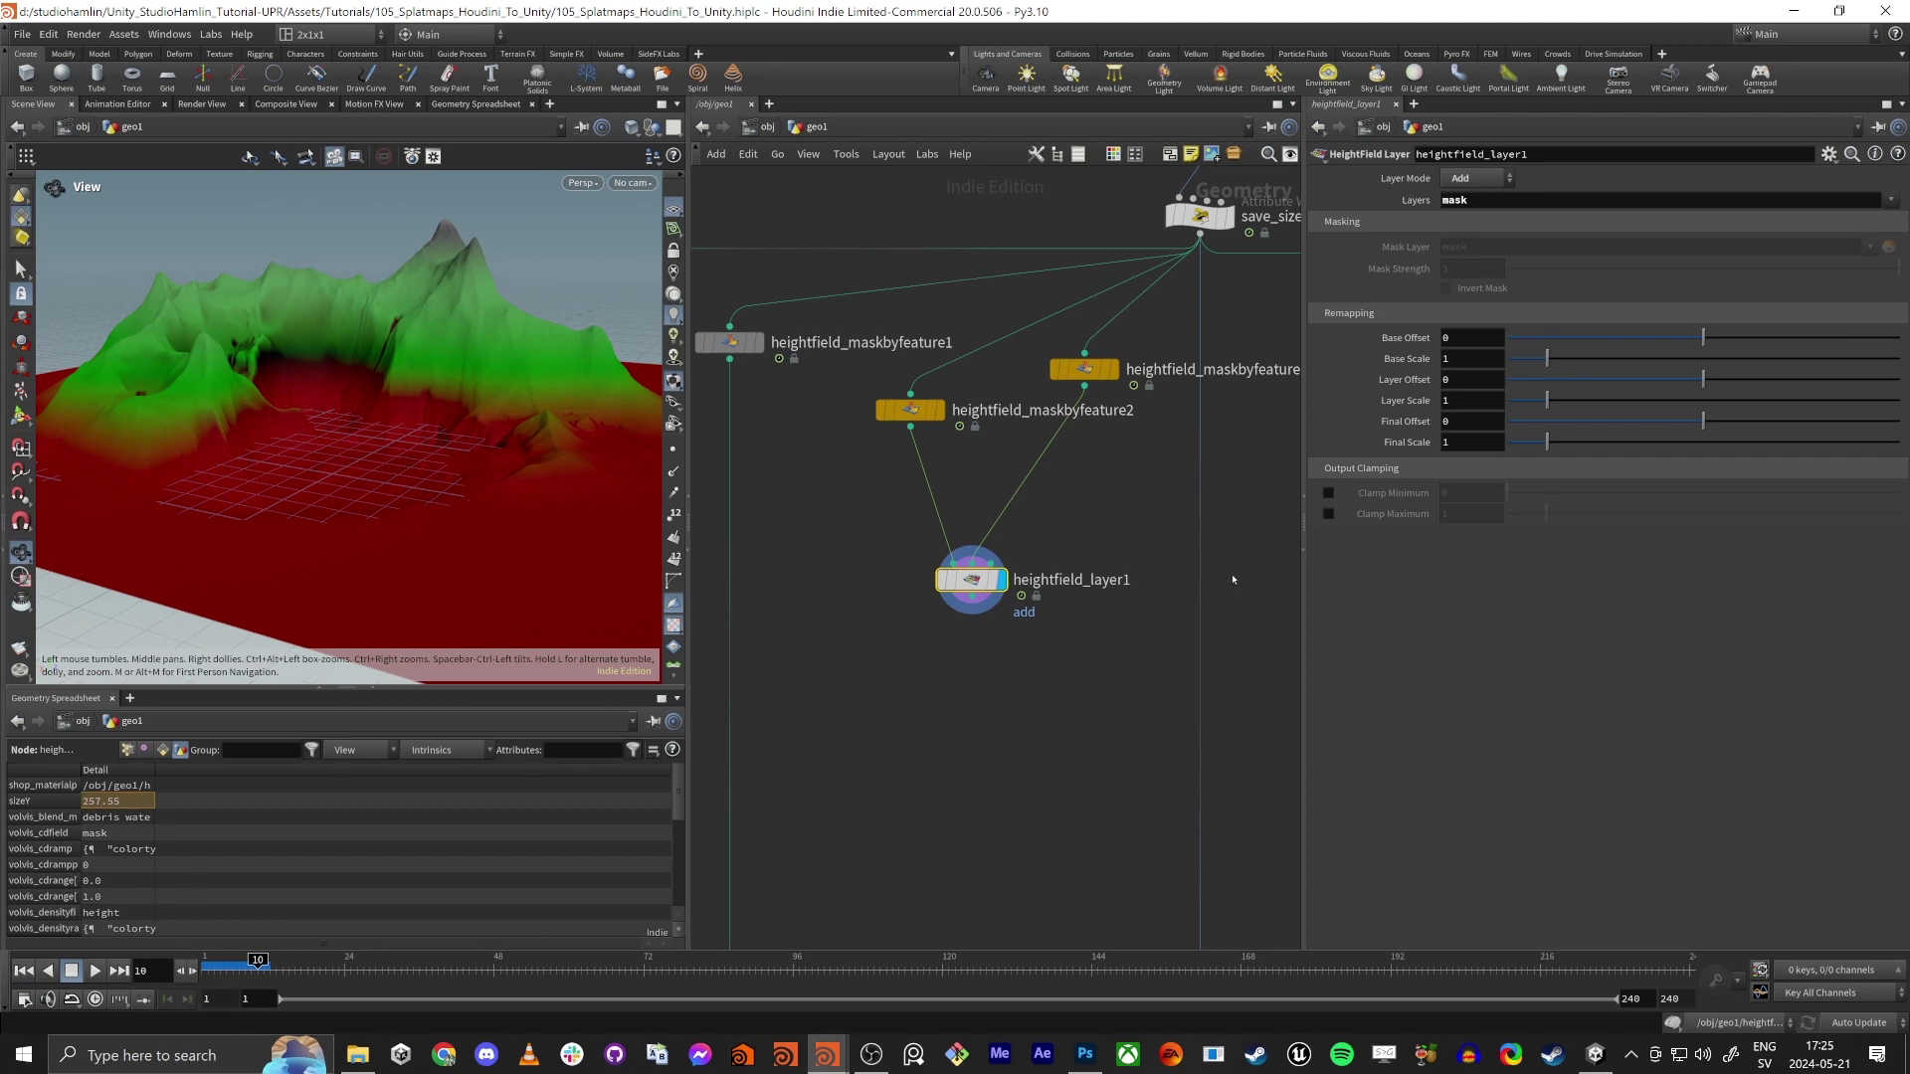
Try clamping the layer node's output to a minimum of 0 and a maximum of 1
click(1327, 492)
click(1328, 514)
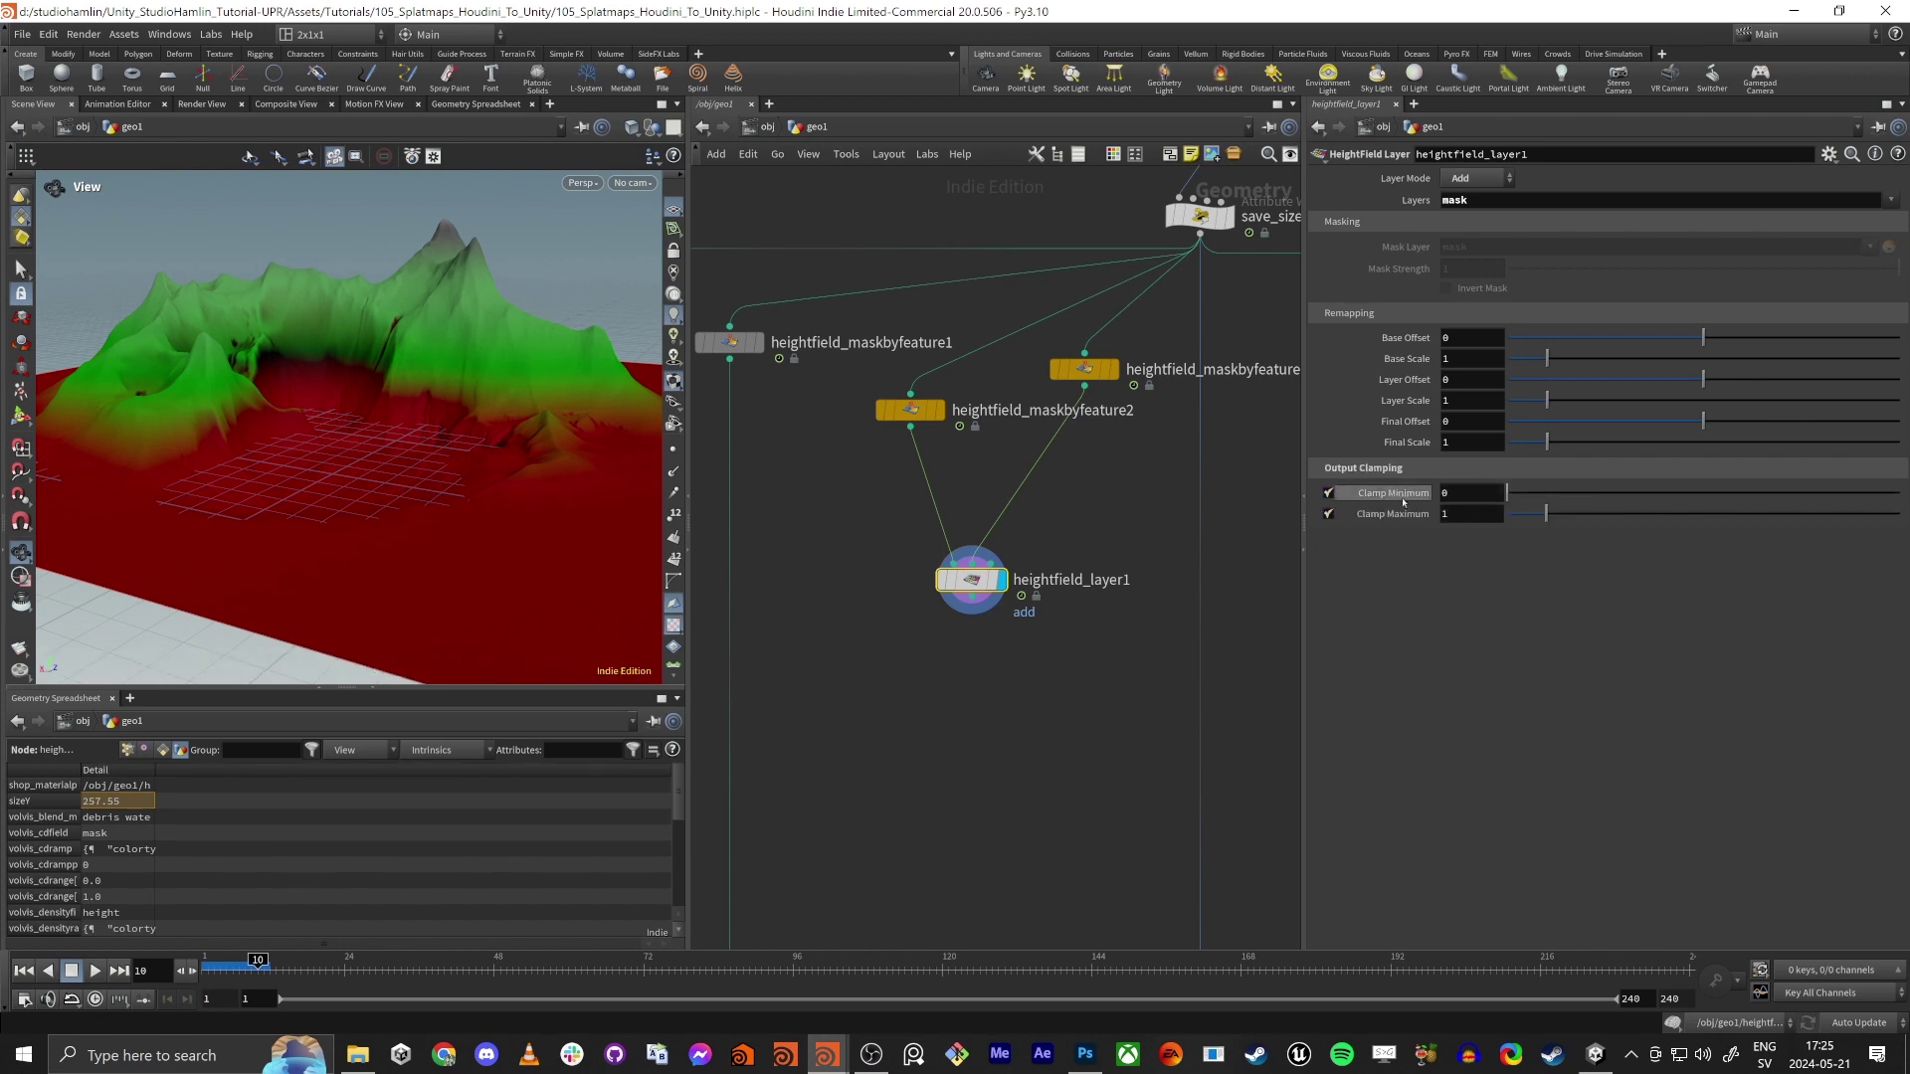
click(1328, 492)
click(1328, 513)
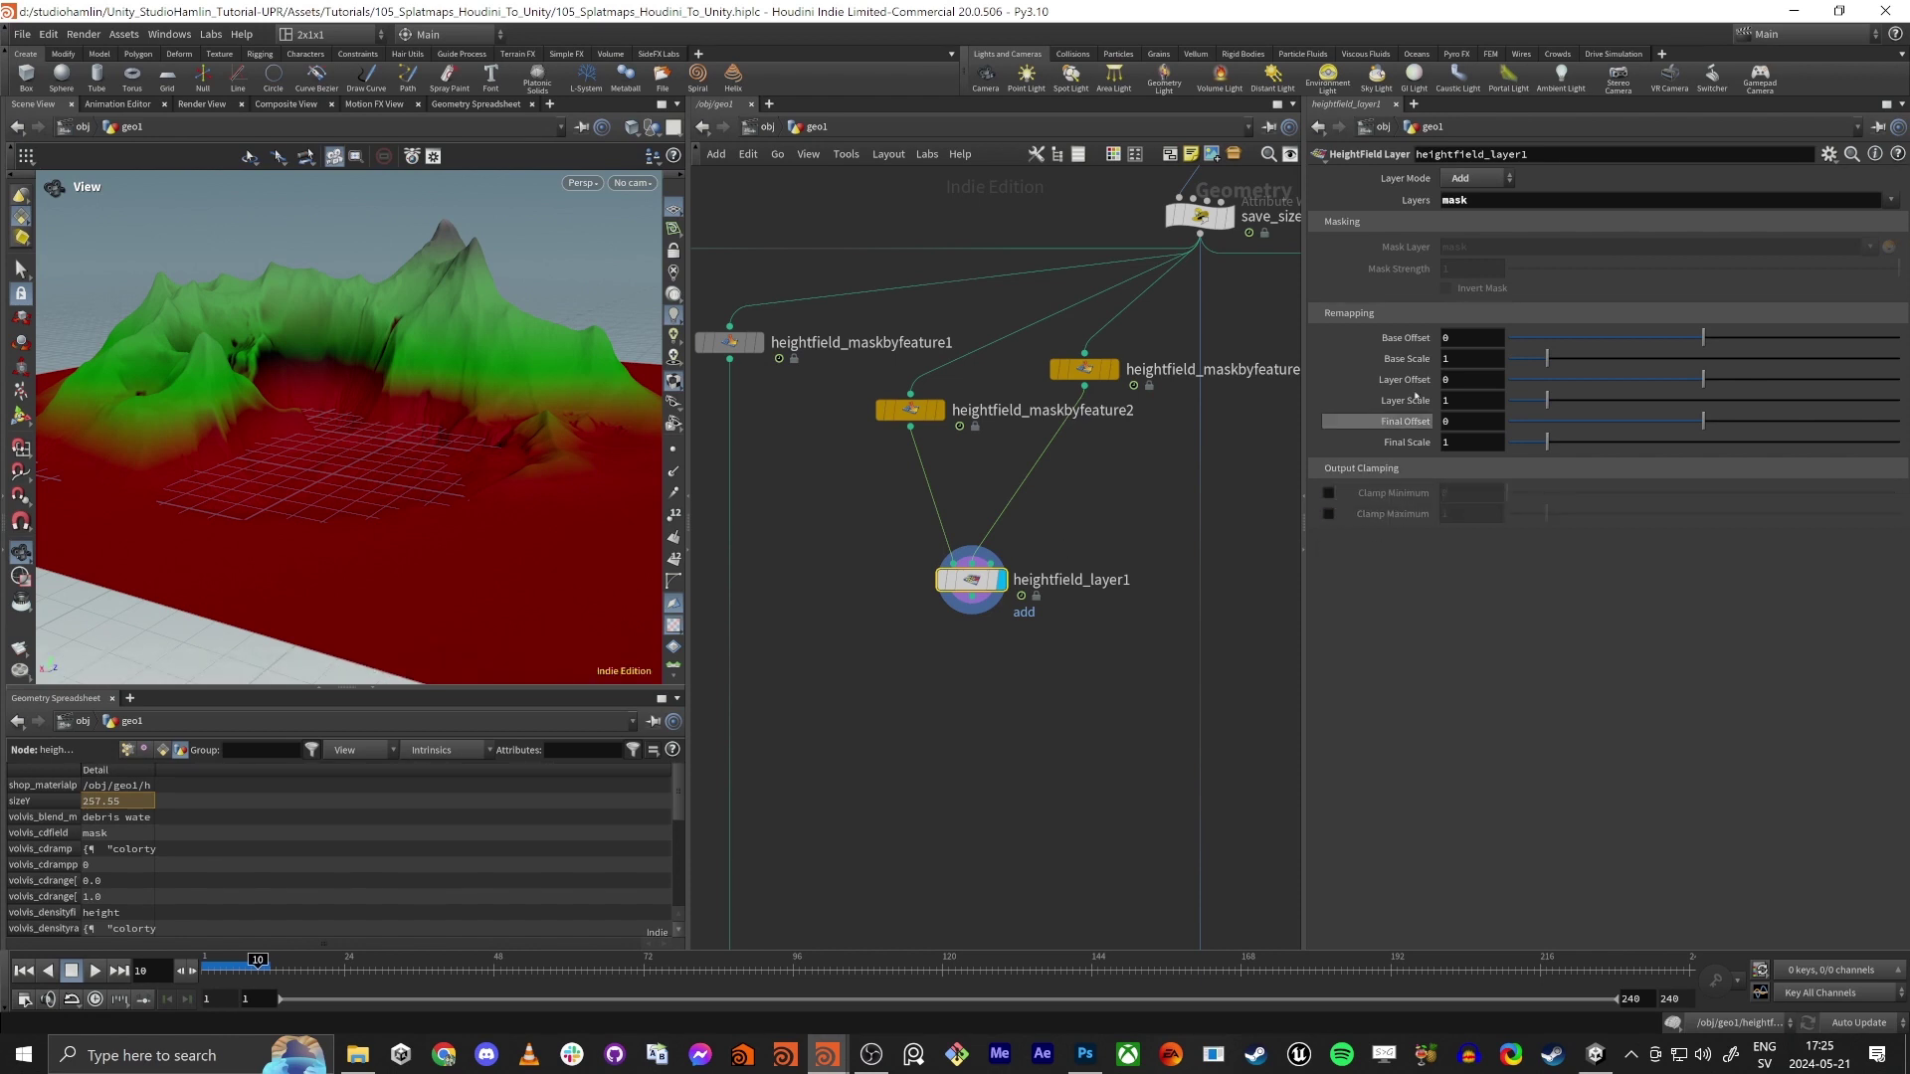
Set the HeightField Layer node's Layer Mode to Maximum and inspect the merged mask on the terrain
click(1470, 178)
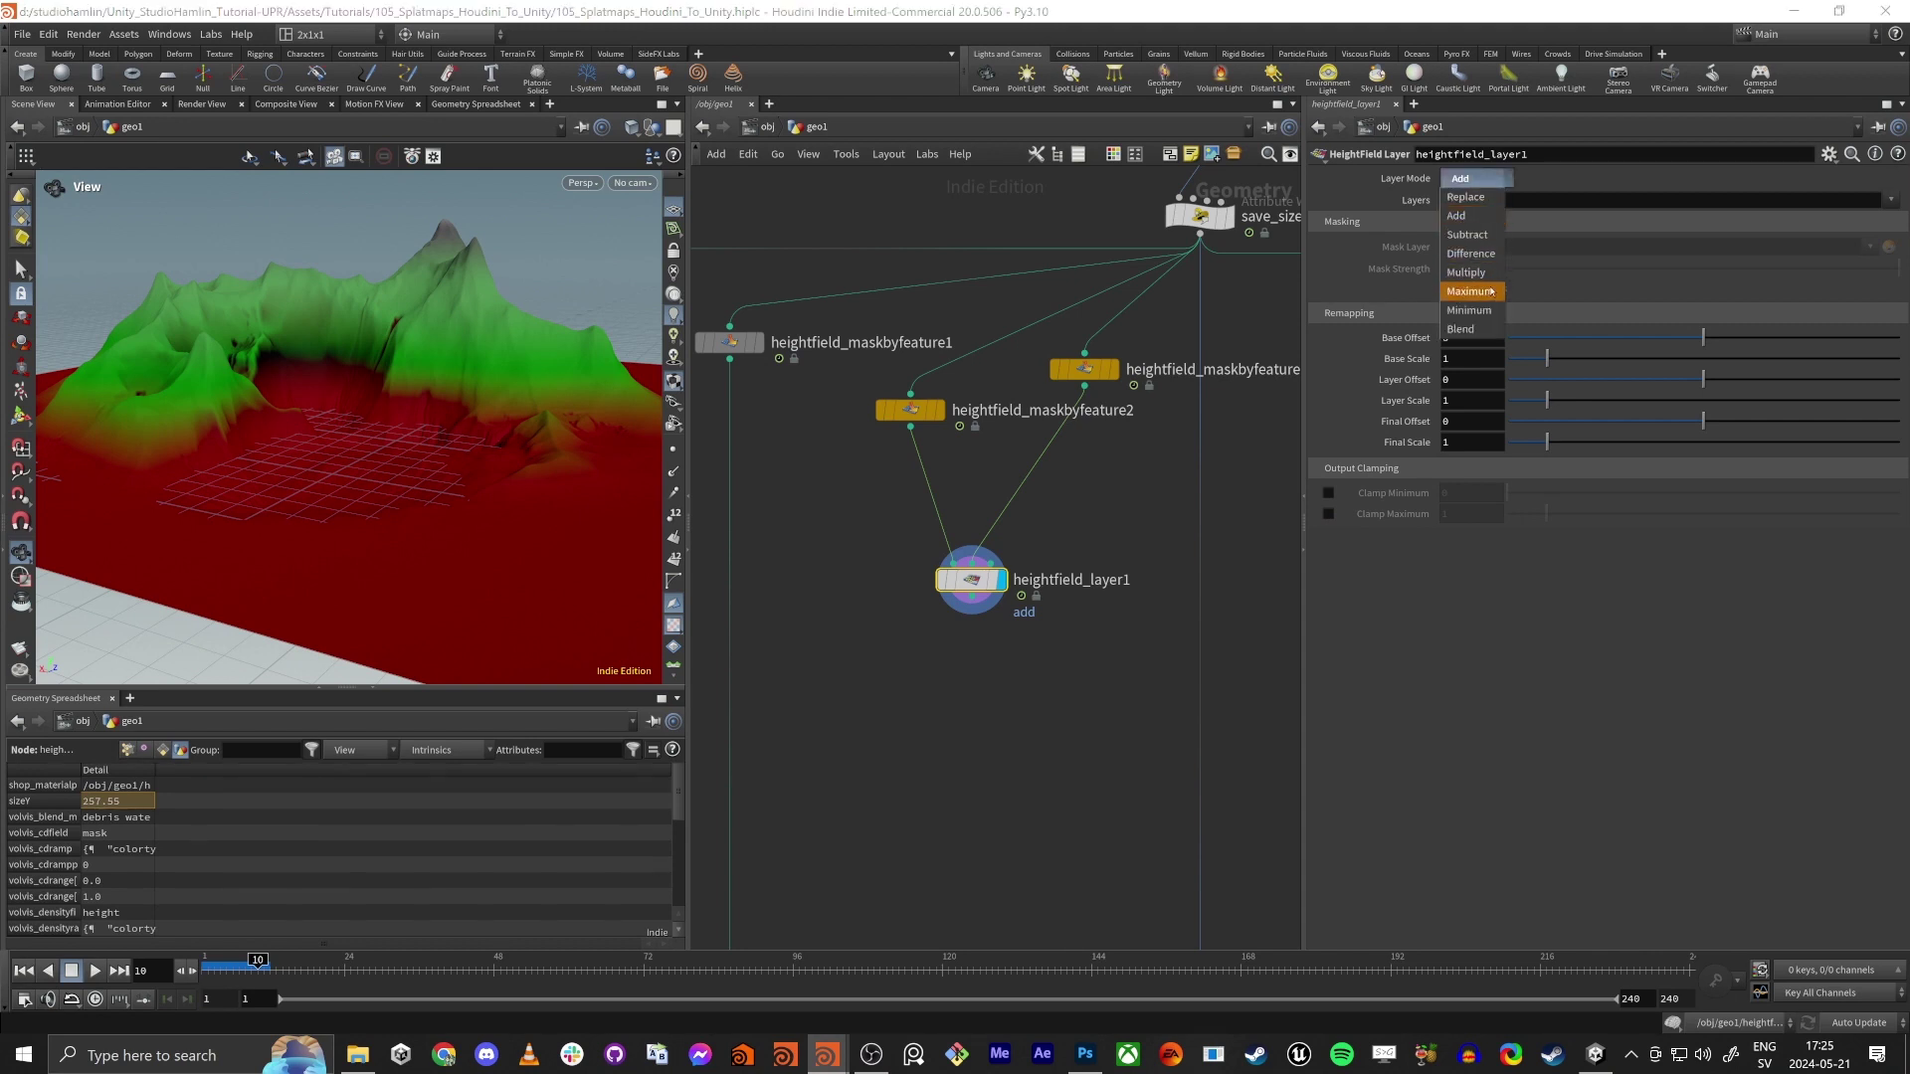
click(1482, 290)
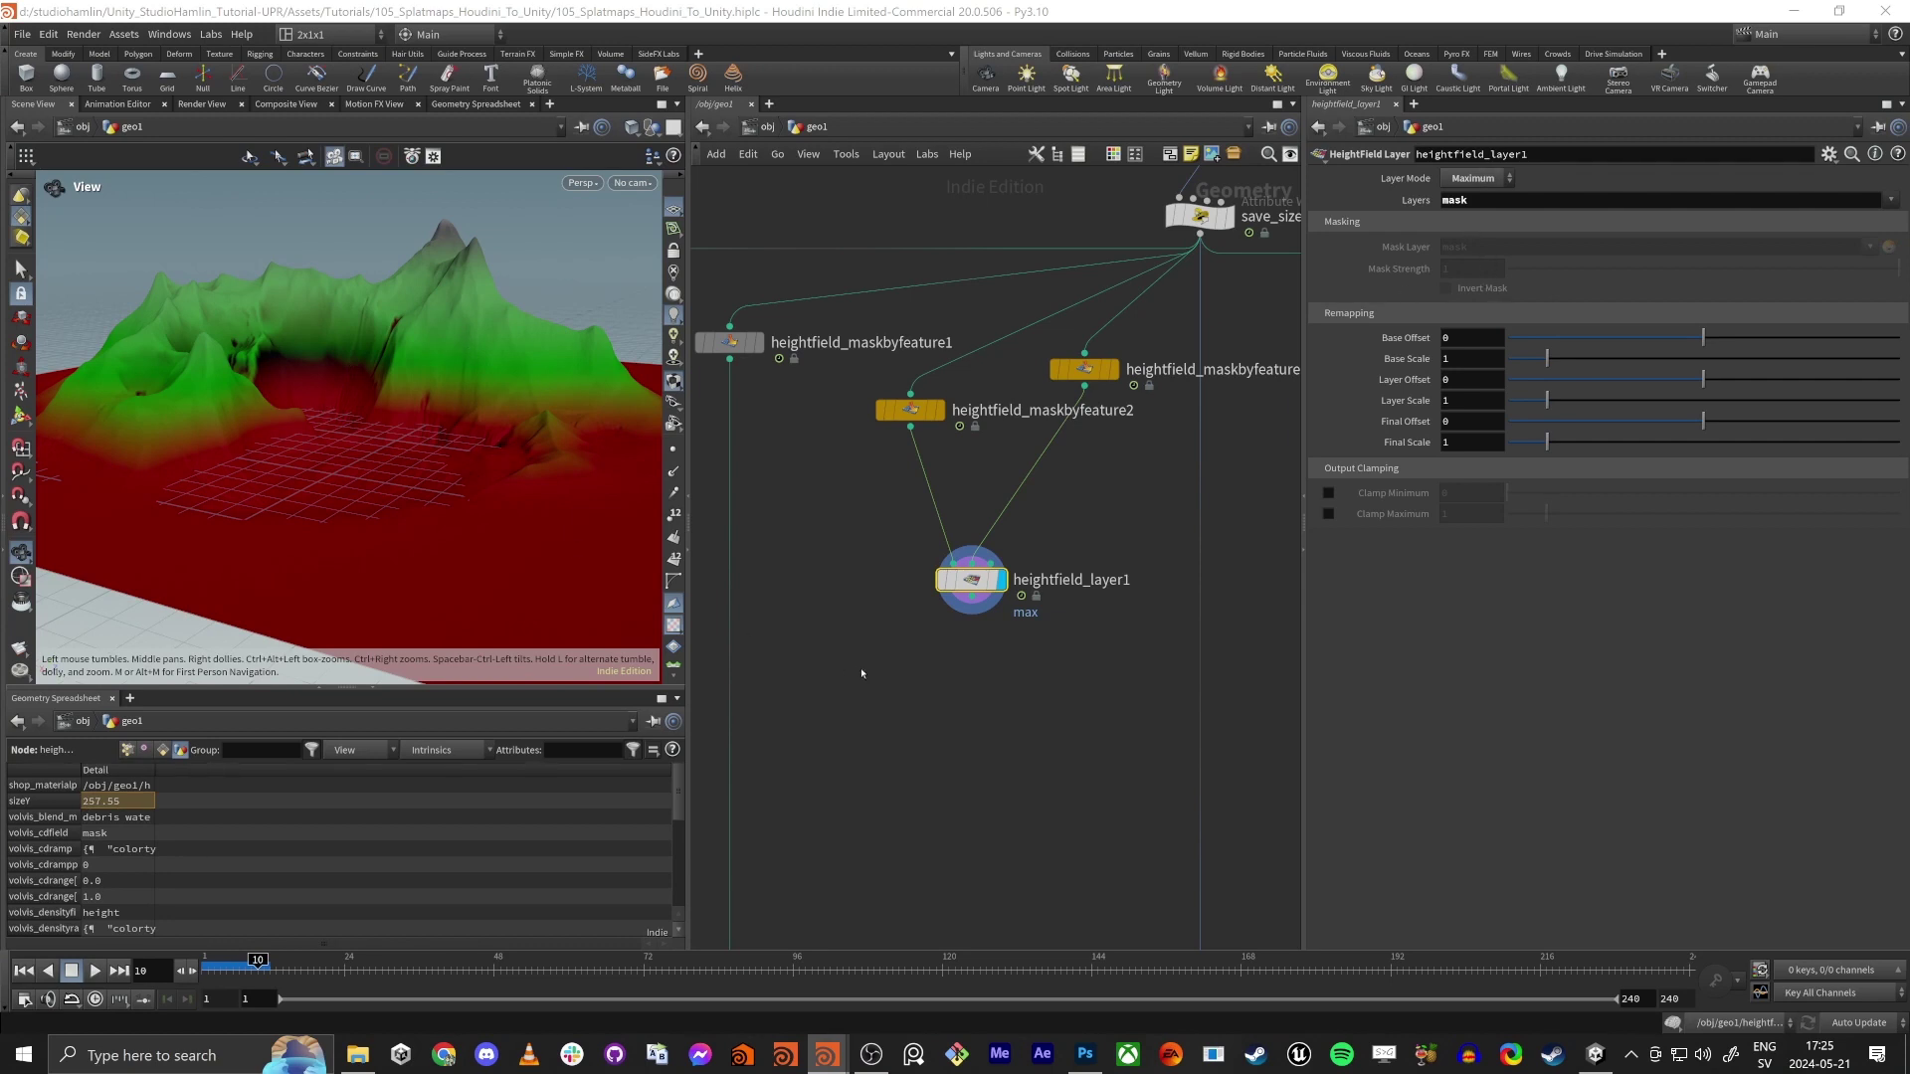
middle_drag(966, 804, 1022, 710)
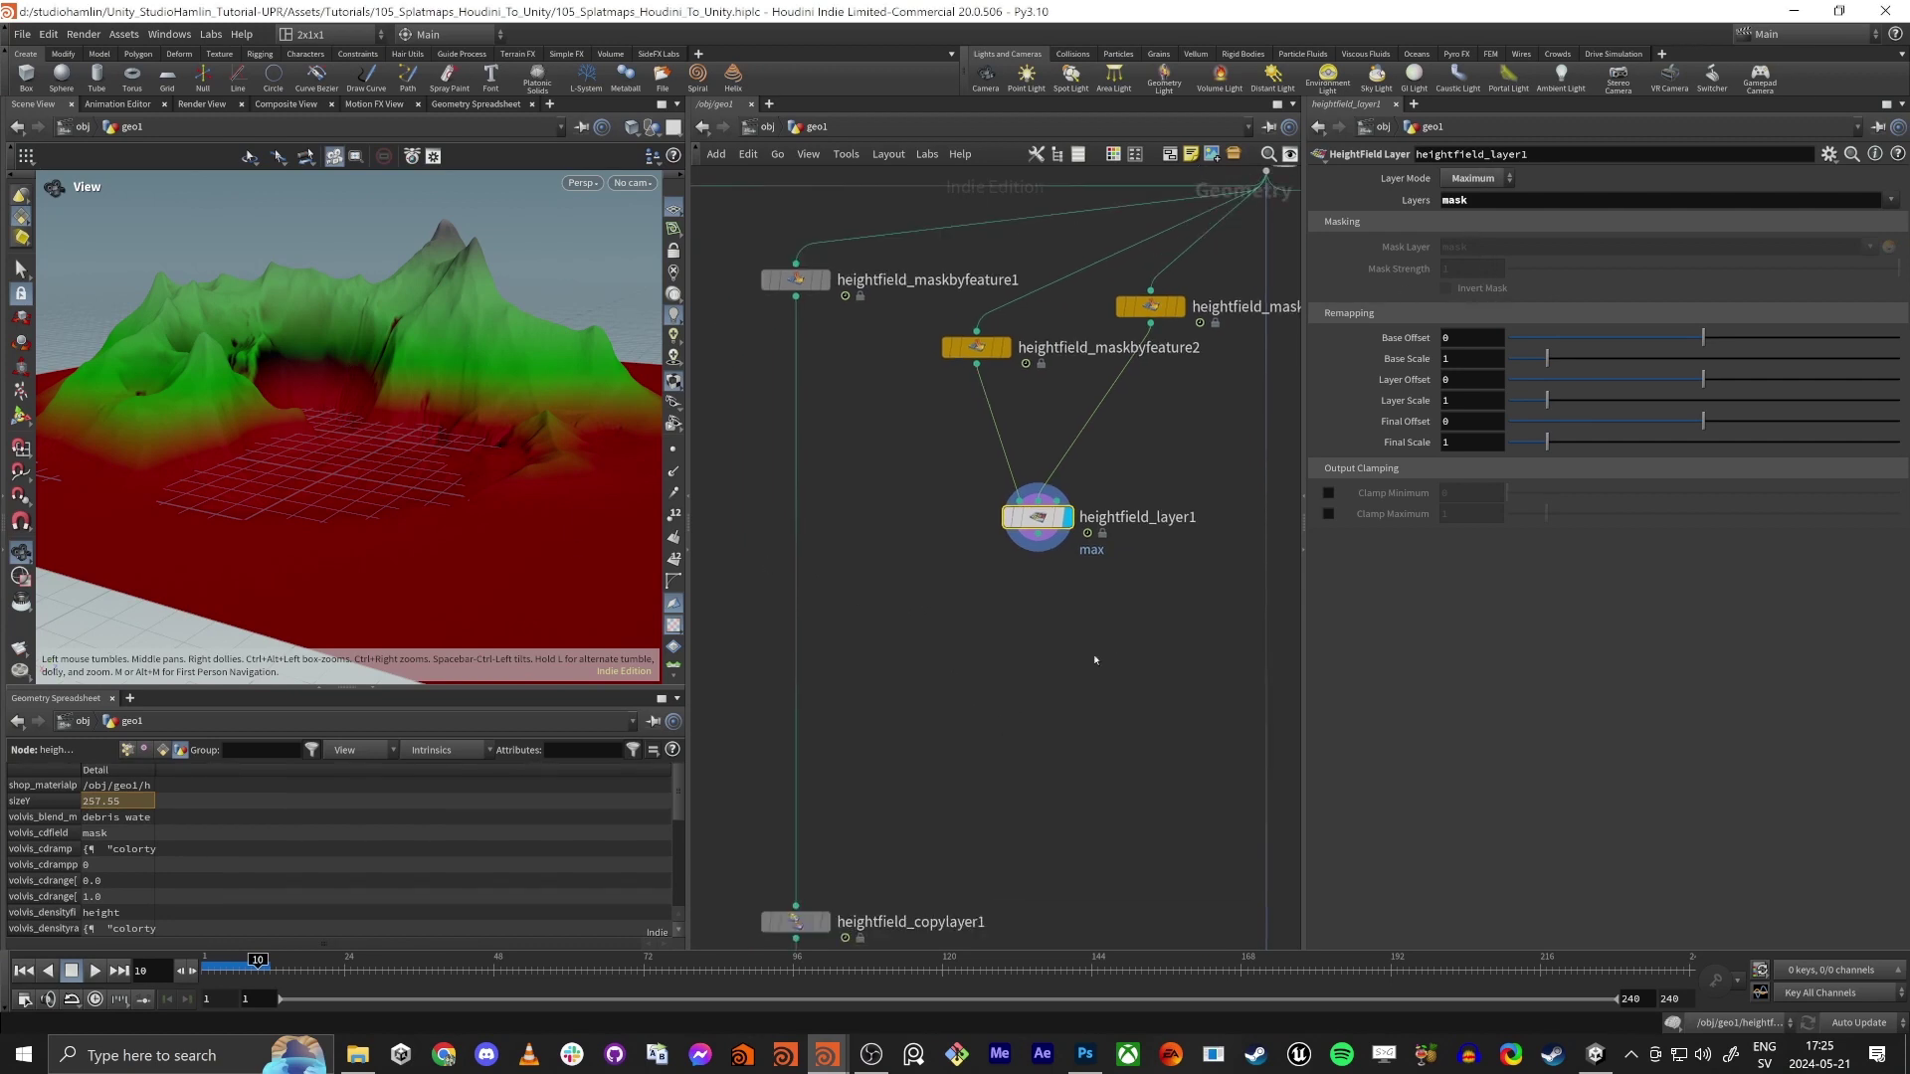
drag(408, 459, 345, 397)
scroll(415, 469, down, 3)
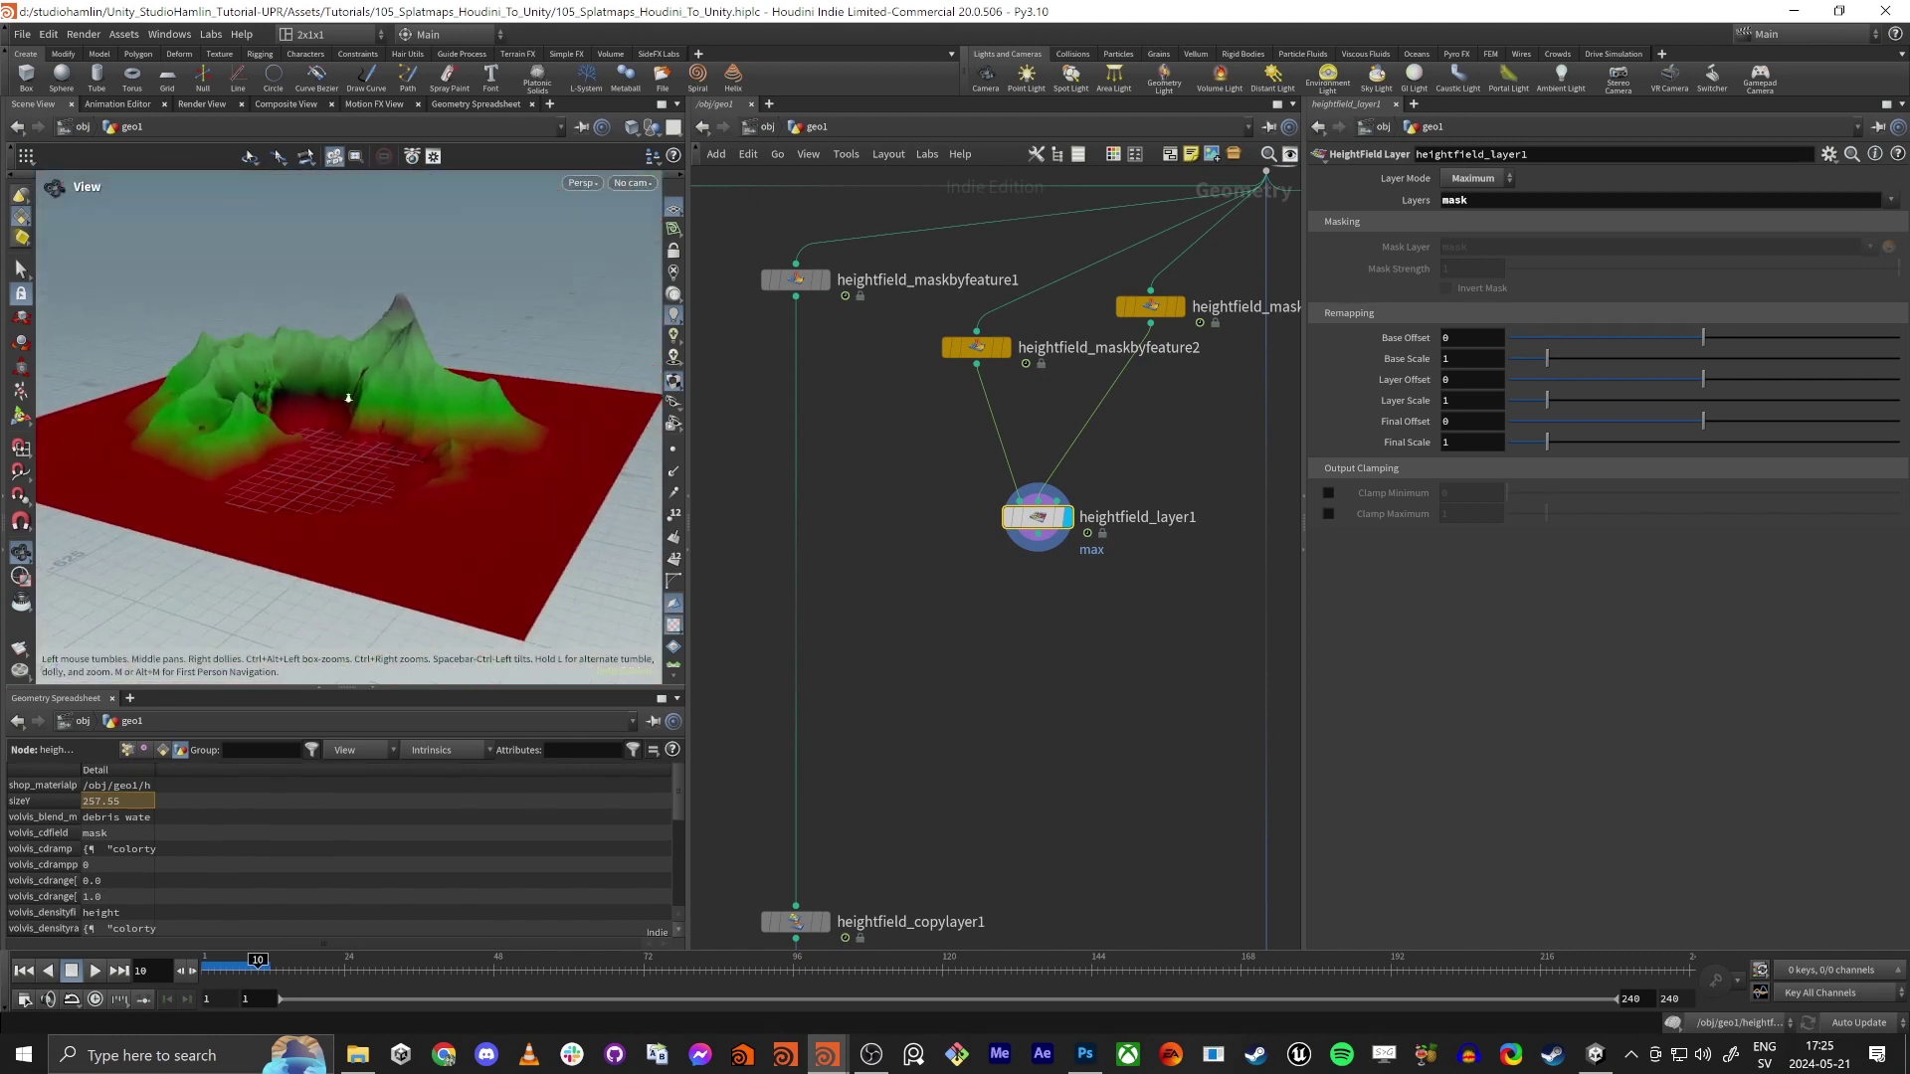
right_click(344, 397)
Move the HeightField Layer node slightly left and duplicate the height mask node beside it
click(1149, 642)
click(1192, 504)
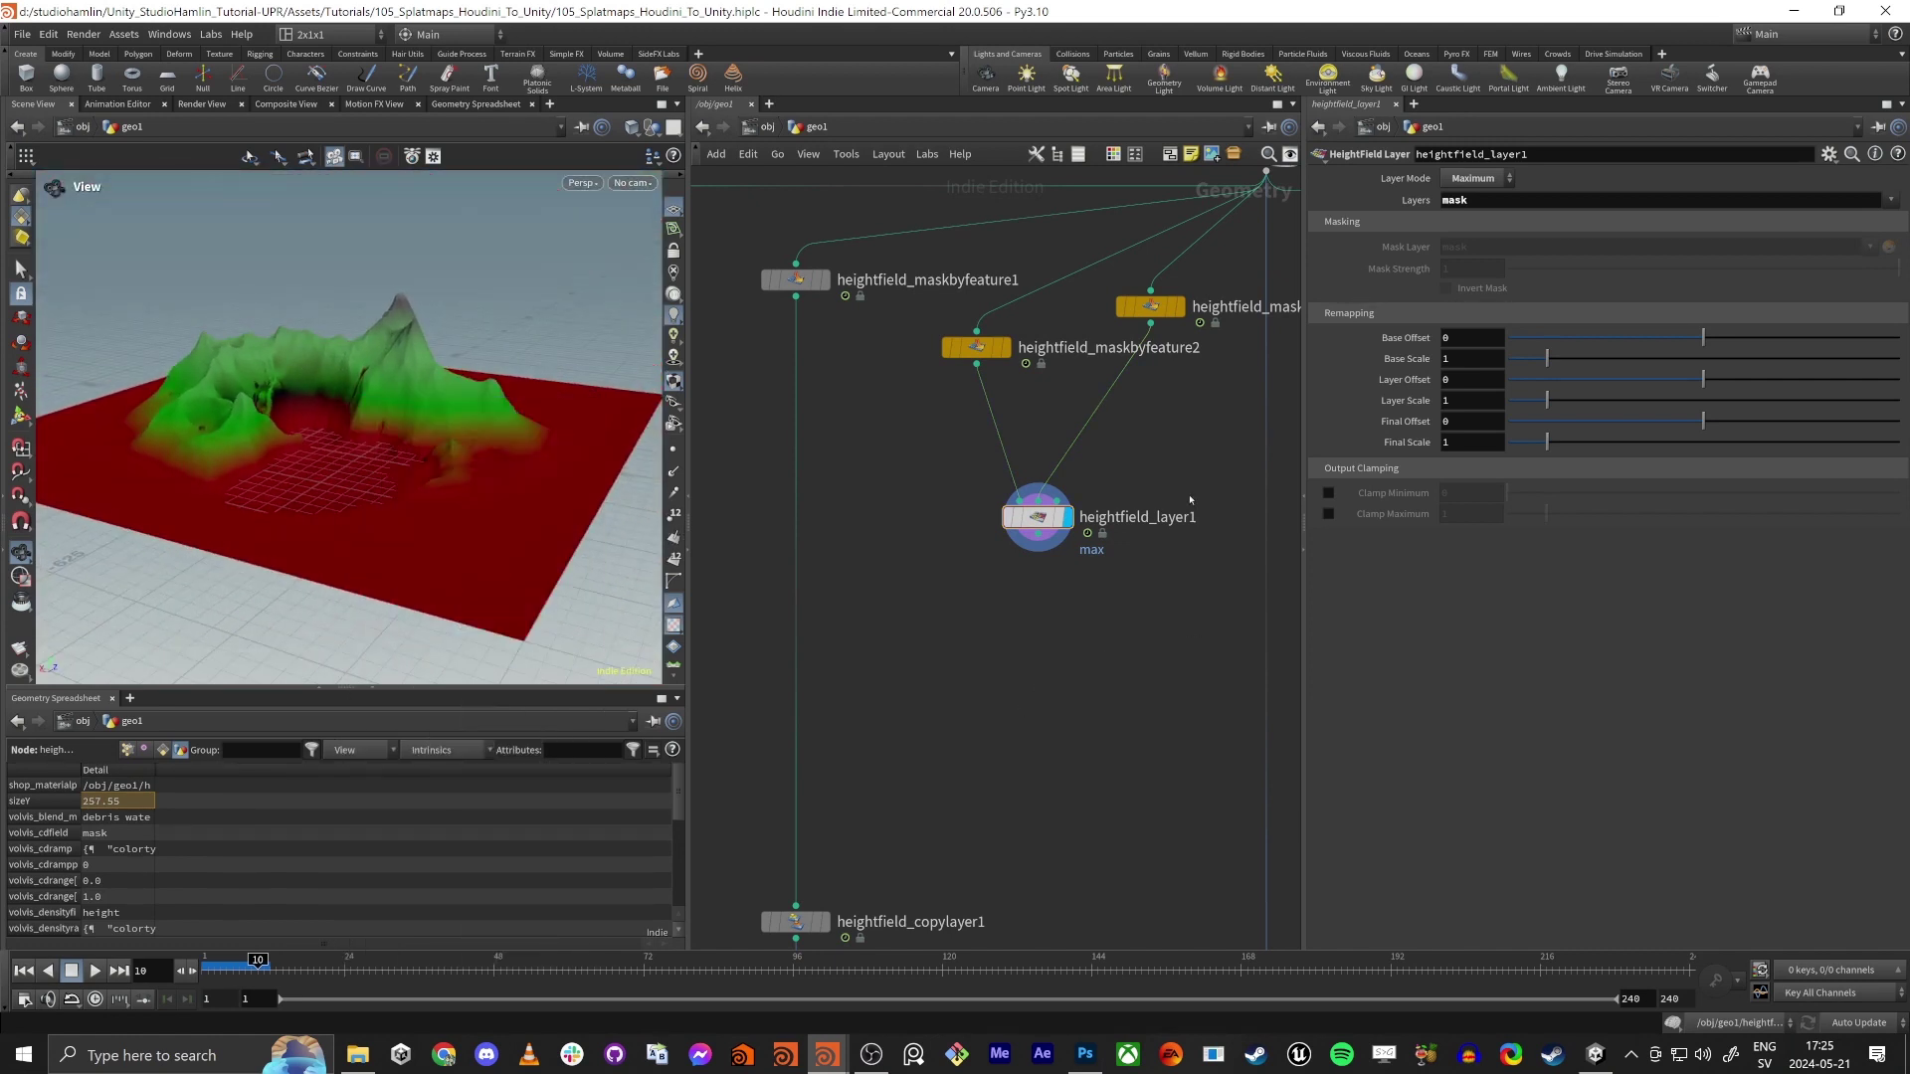
drag(1036, 518, 1005, 519)
alt+drag(1151, 306, 1191, 471)
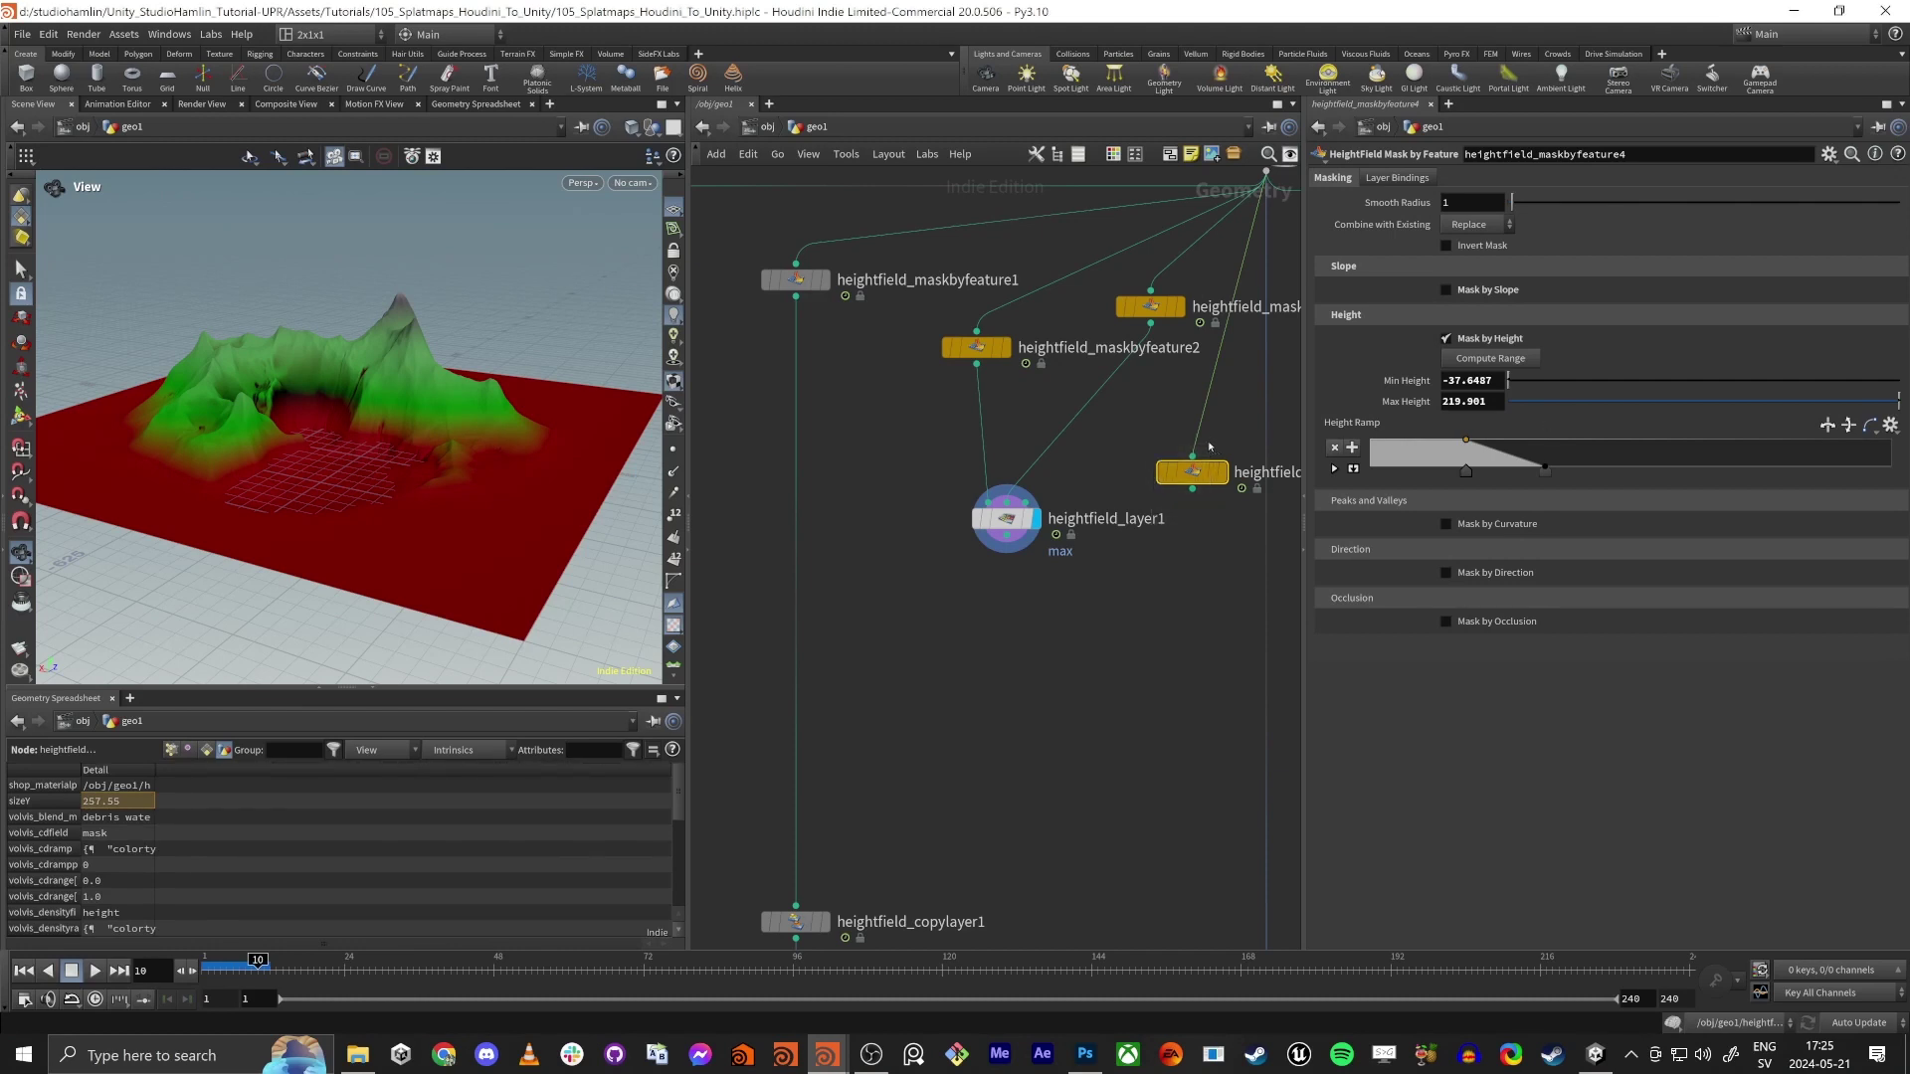
Switch the duplicated mask node from height to slope masking, display its result, and delete the slope ramp's first point
click(1460, 339)
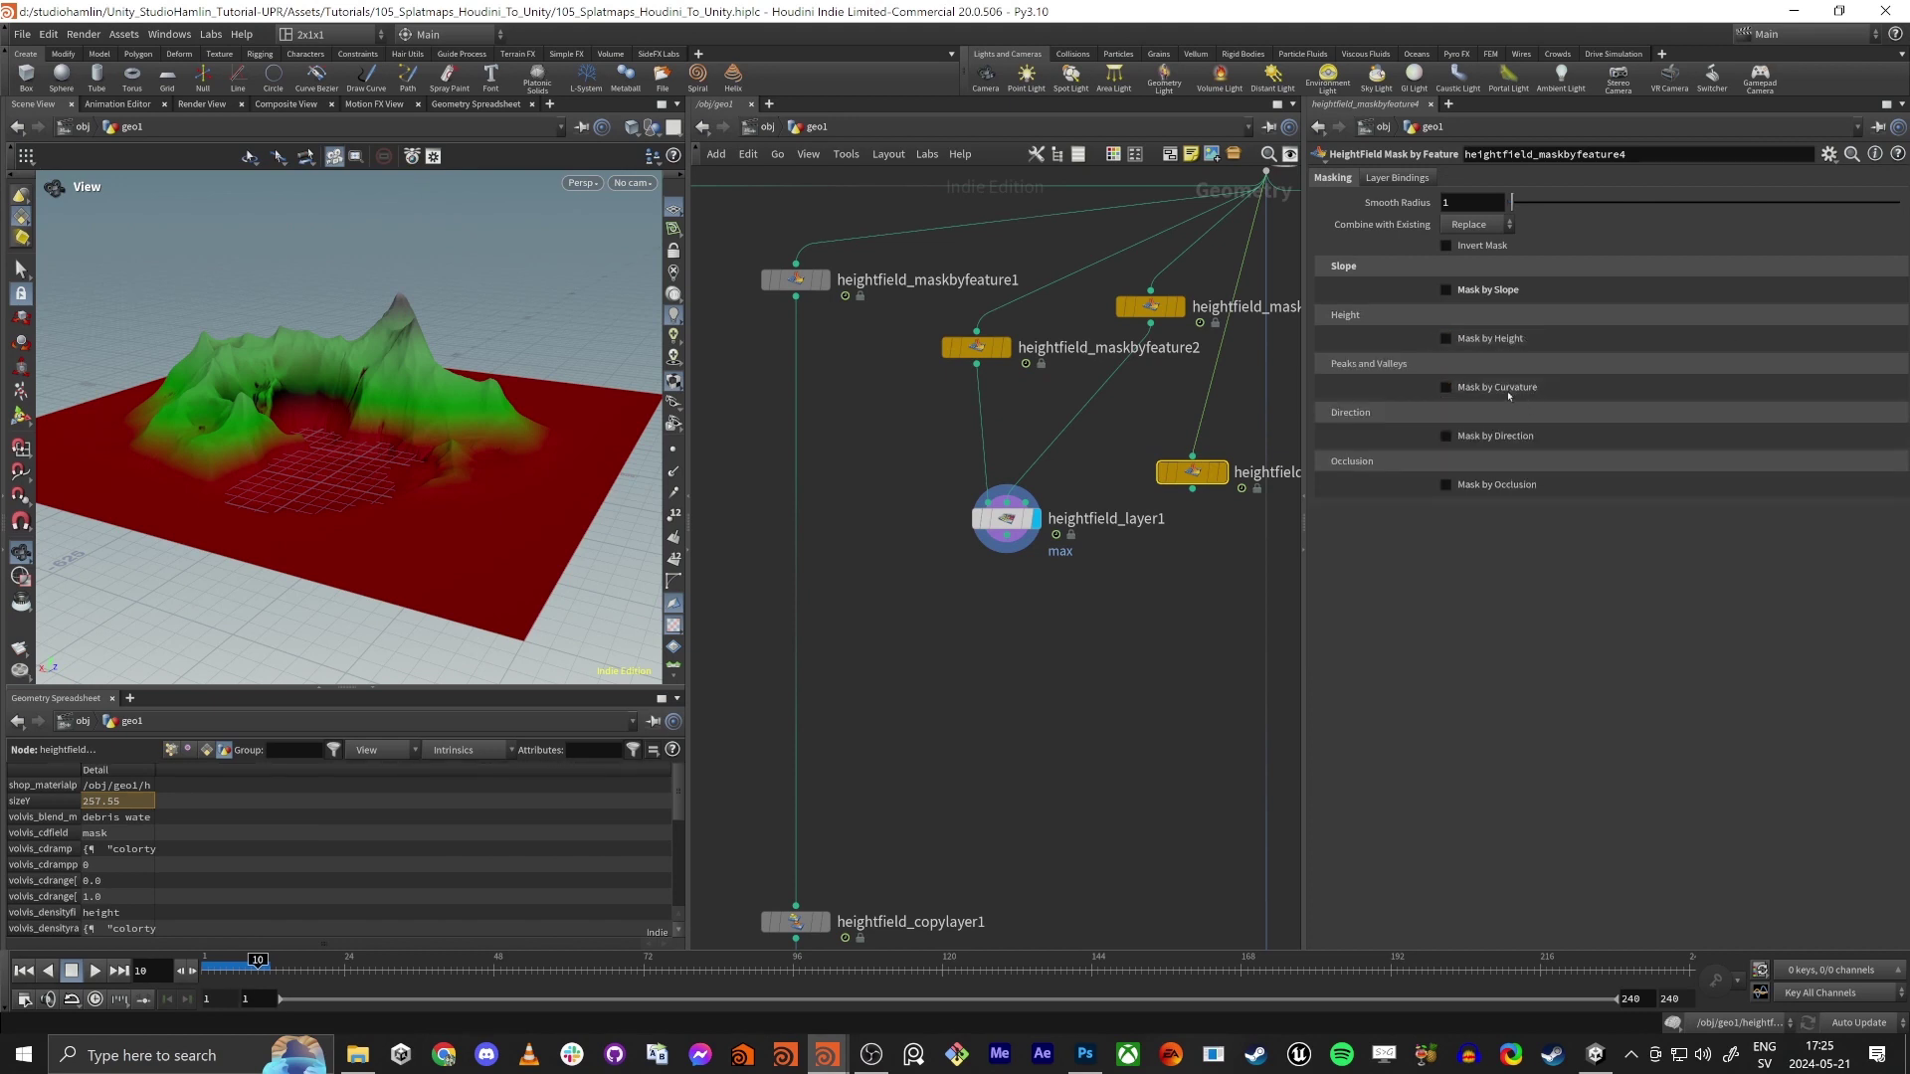
click(1467, 291)
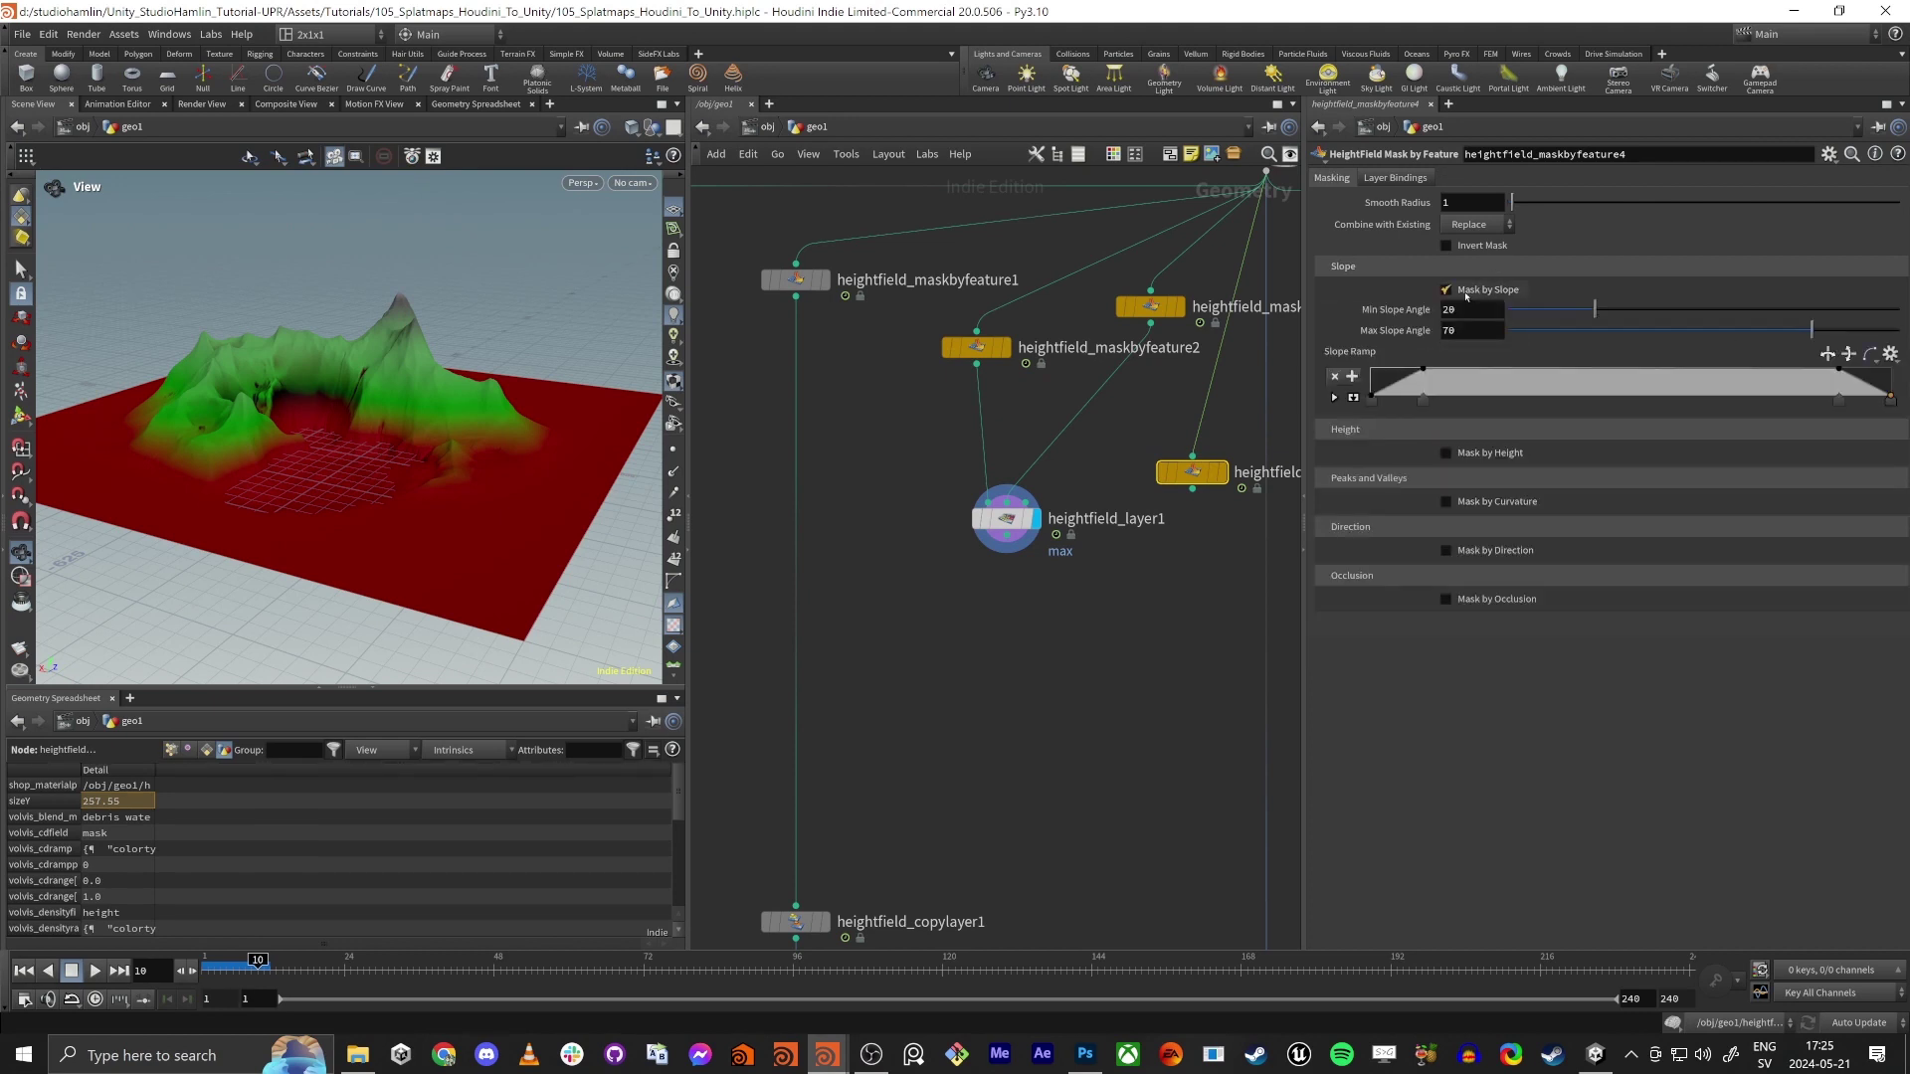
click(1223, 473)
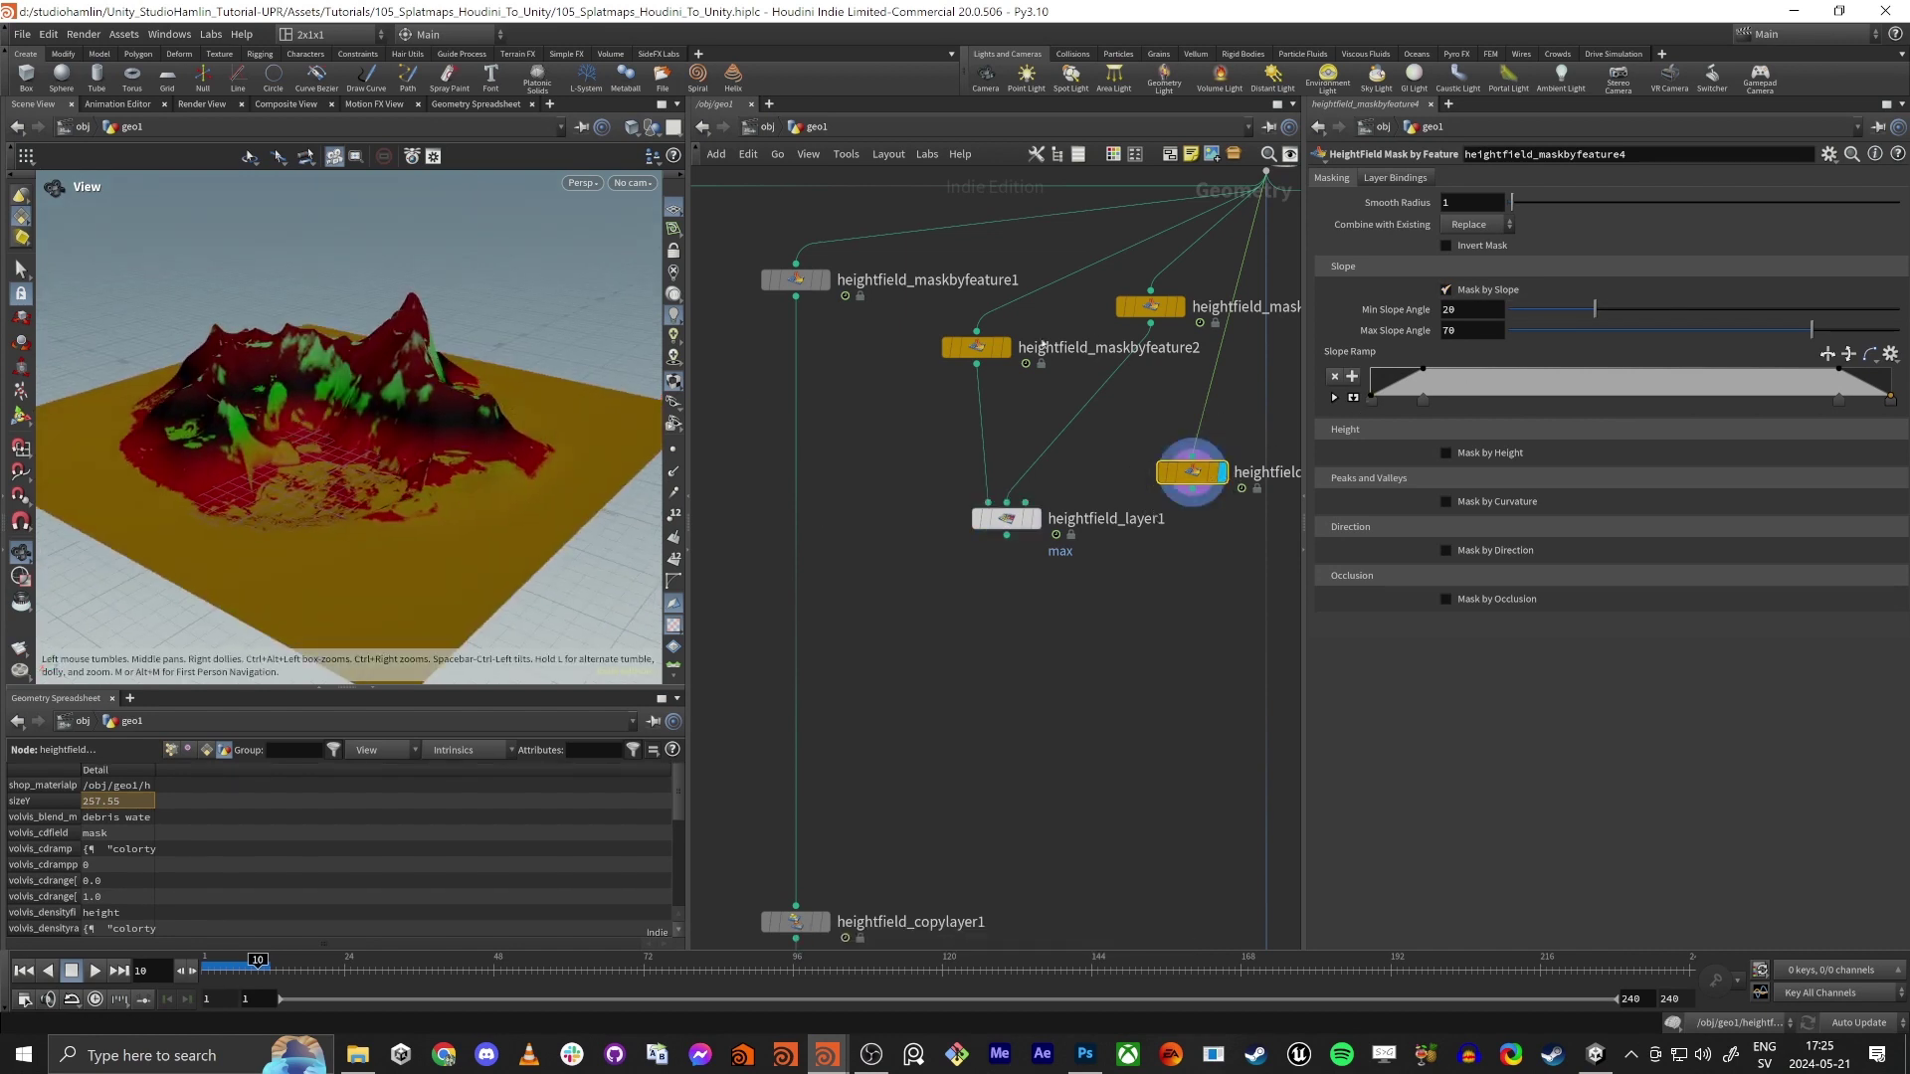
click(1371, 402)
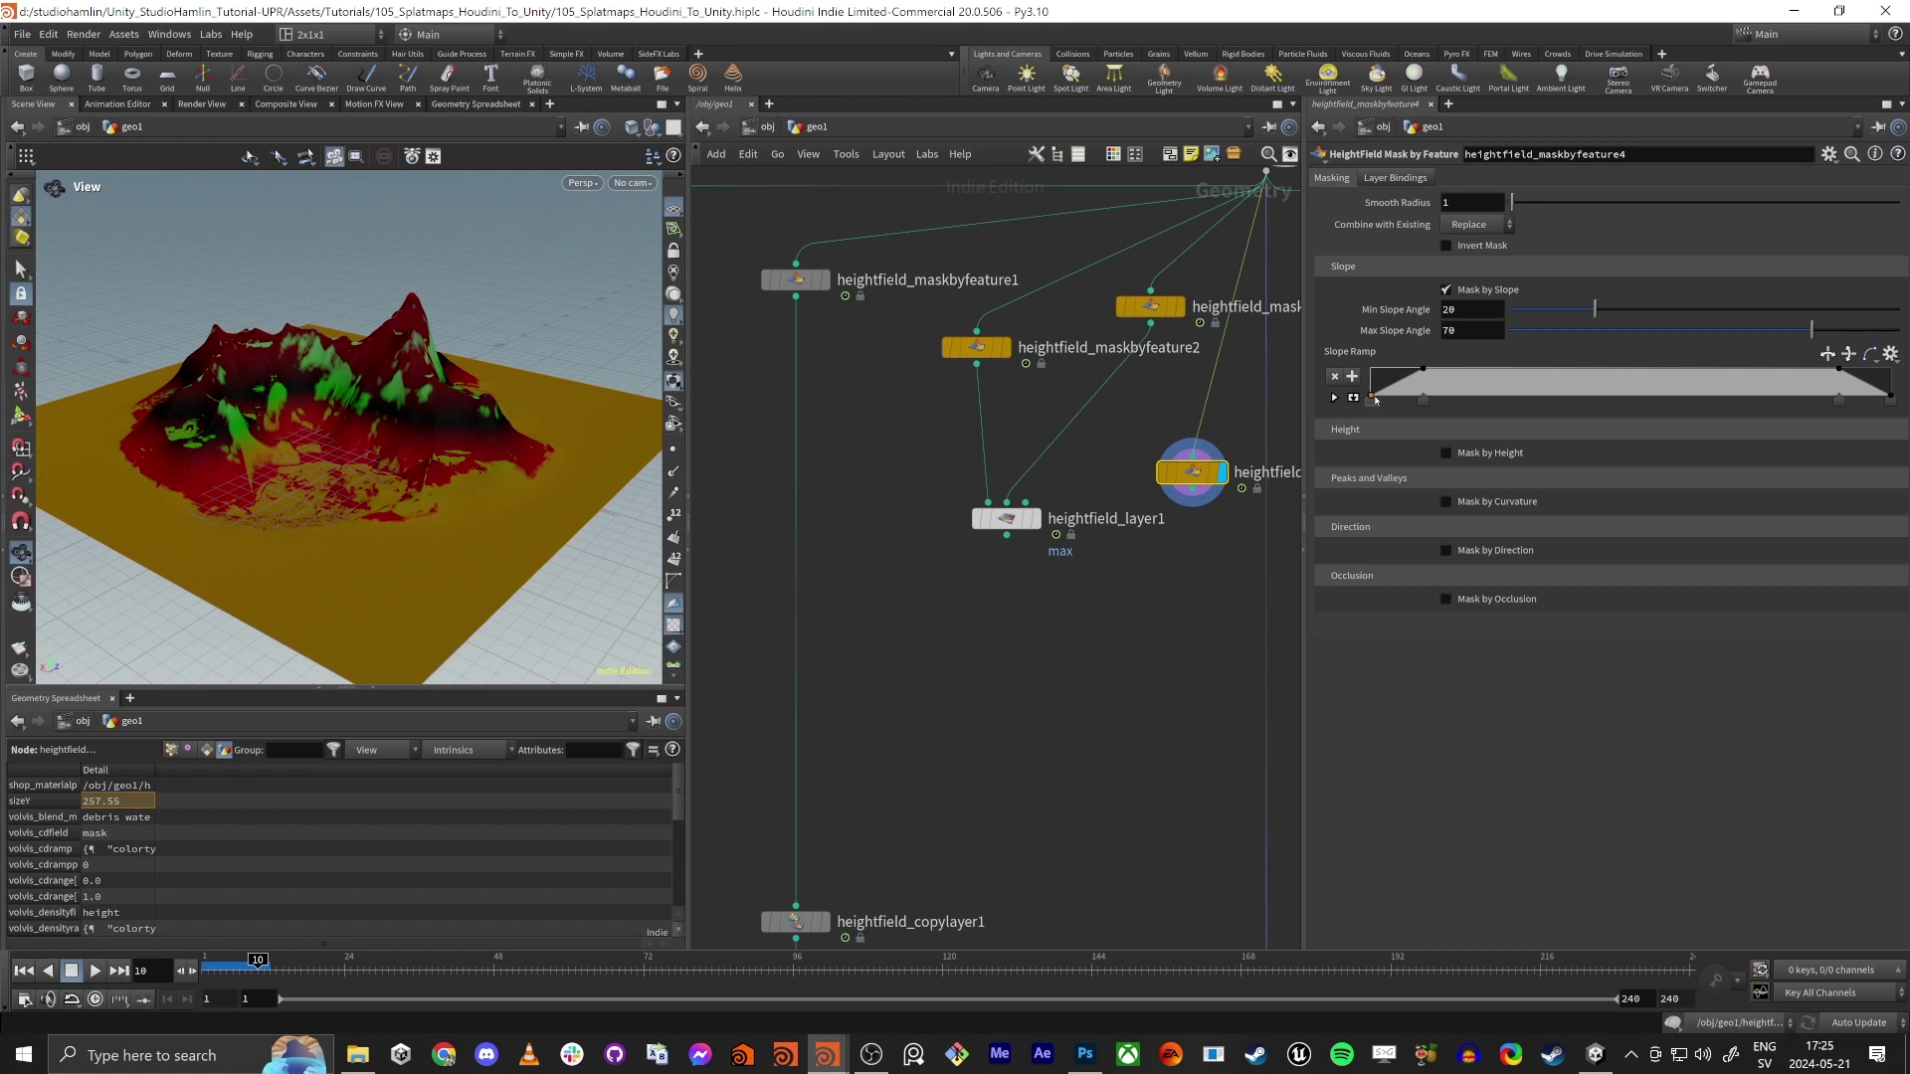
key(Delete)
Set the slope angle range to 13.5–46.6 and move the slope ramp's falloff start to an earlier position
mouse_move(1592, 307)
mouse_down()
mouse_move(1651, 310)
mouse_move(1507, 331)
mouse_move(1569, 309)
mouse_up()
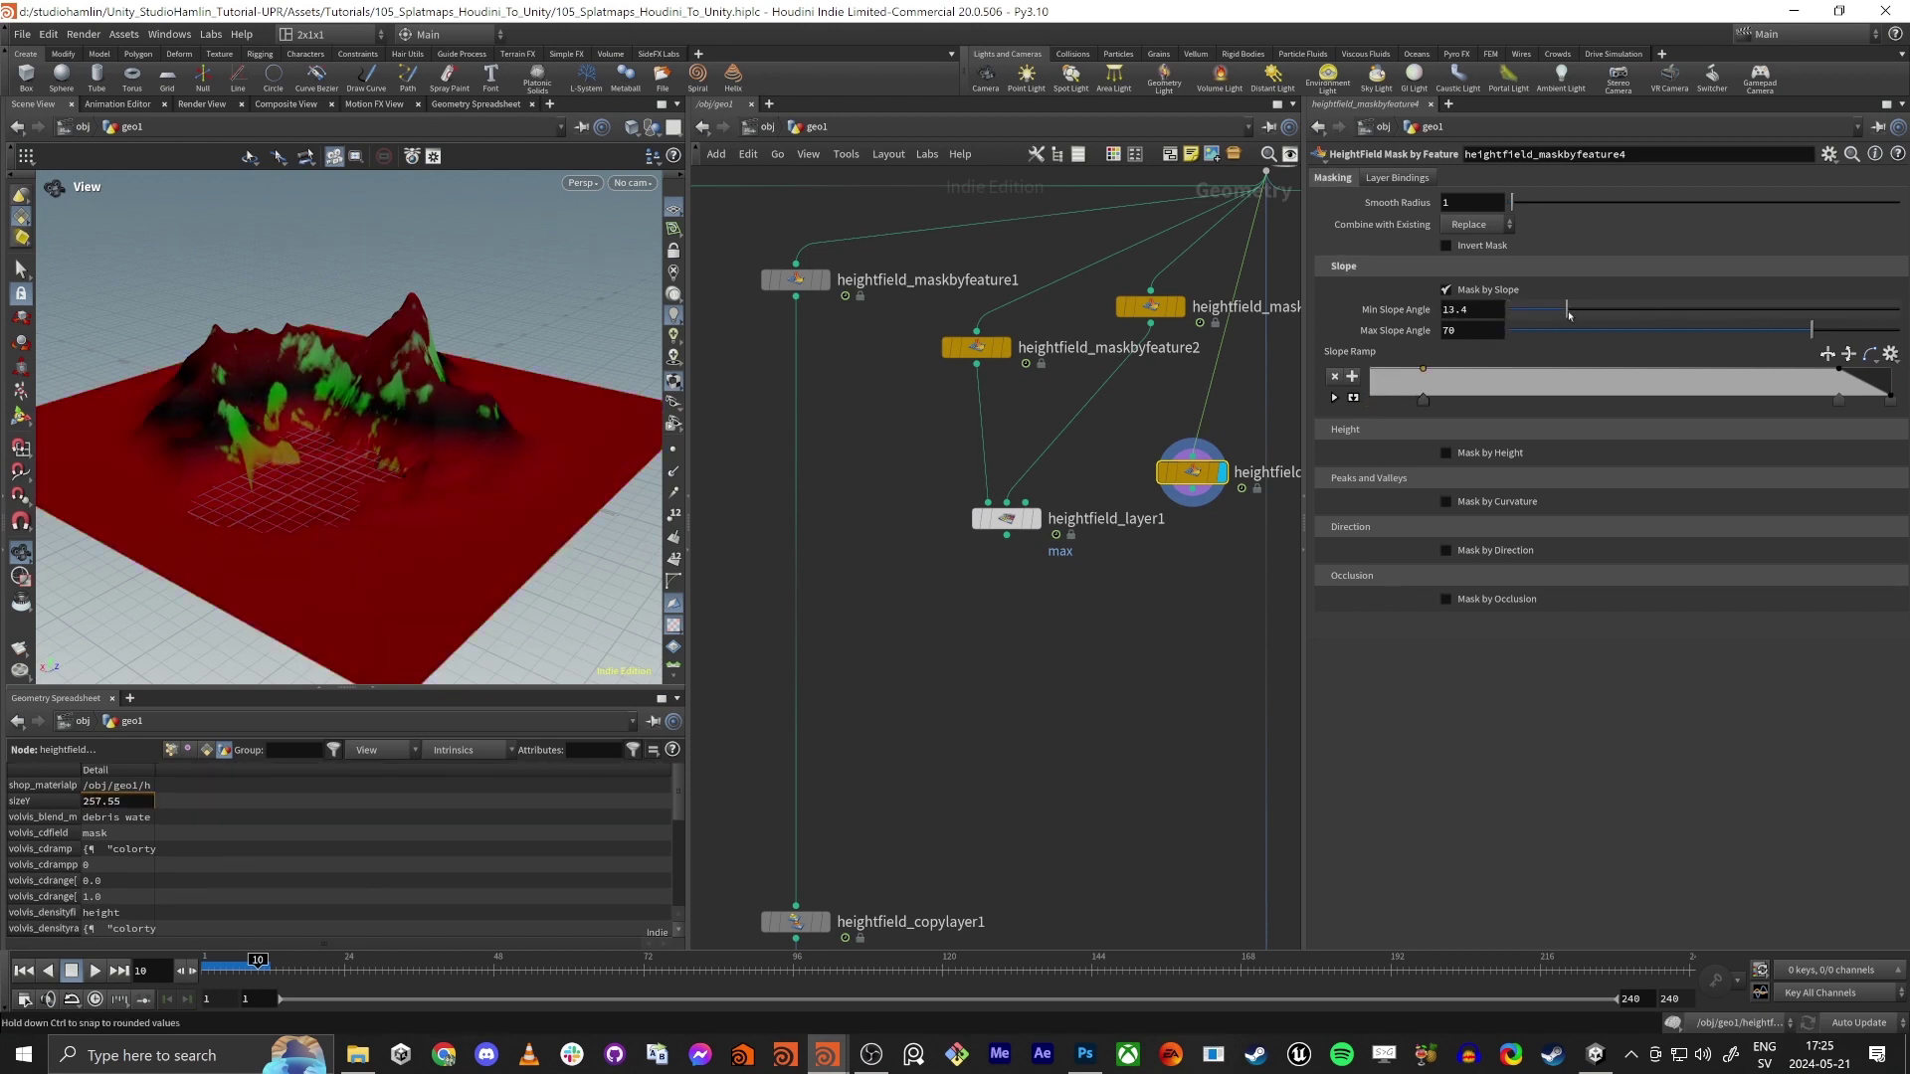
drag(1793, 336, 1710, 330)
click(1839, 400)
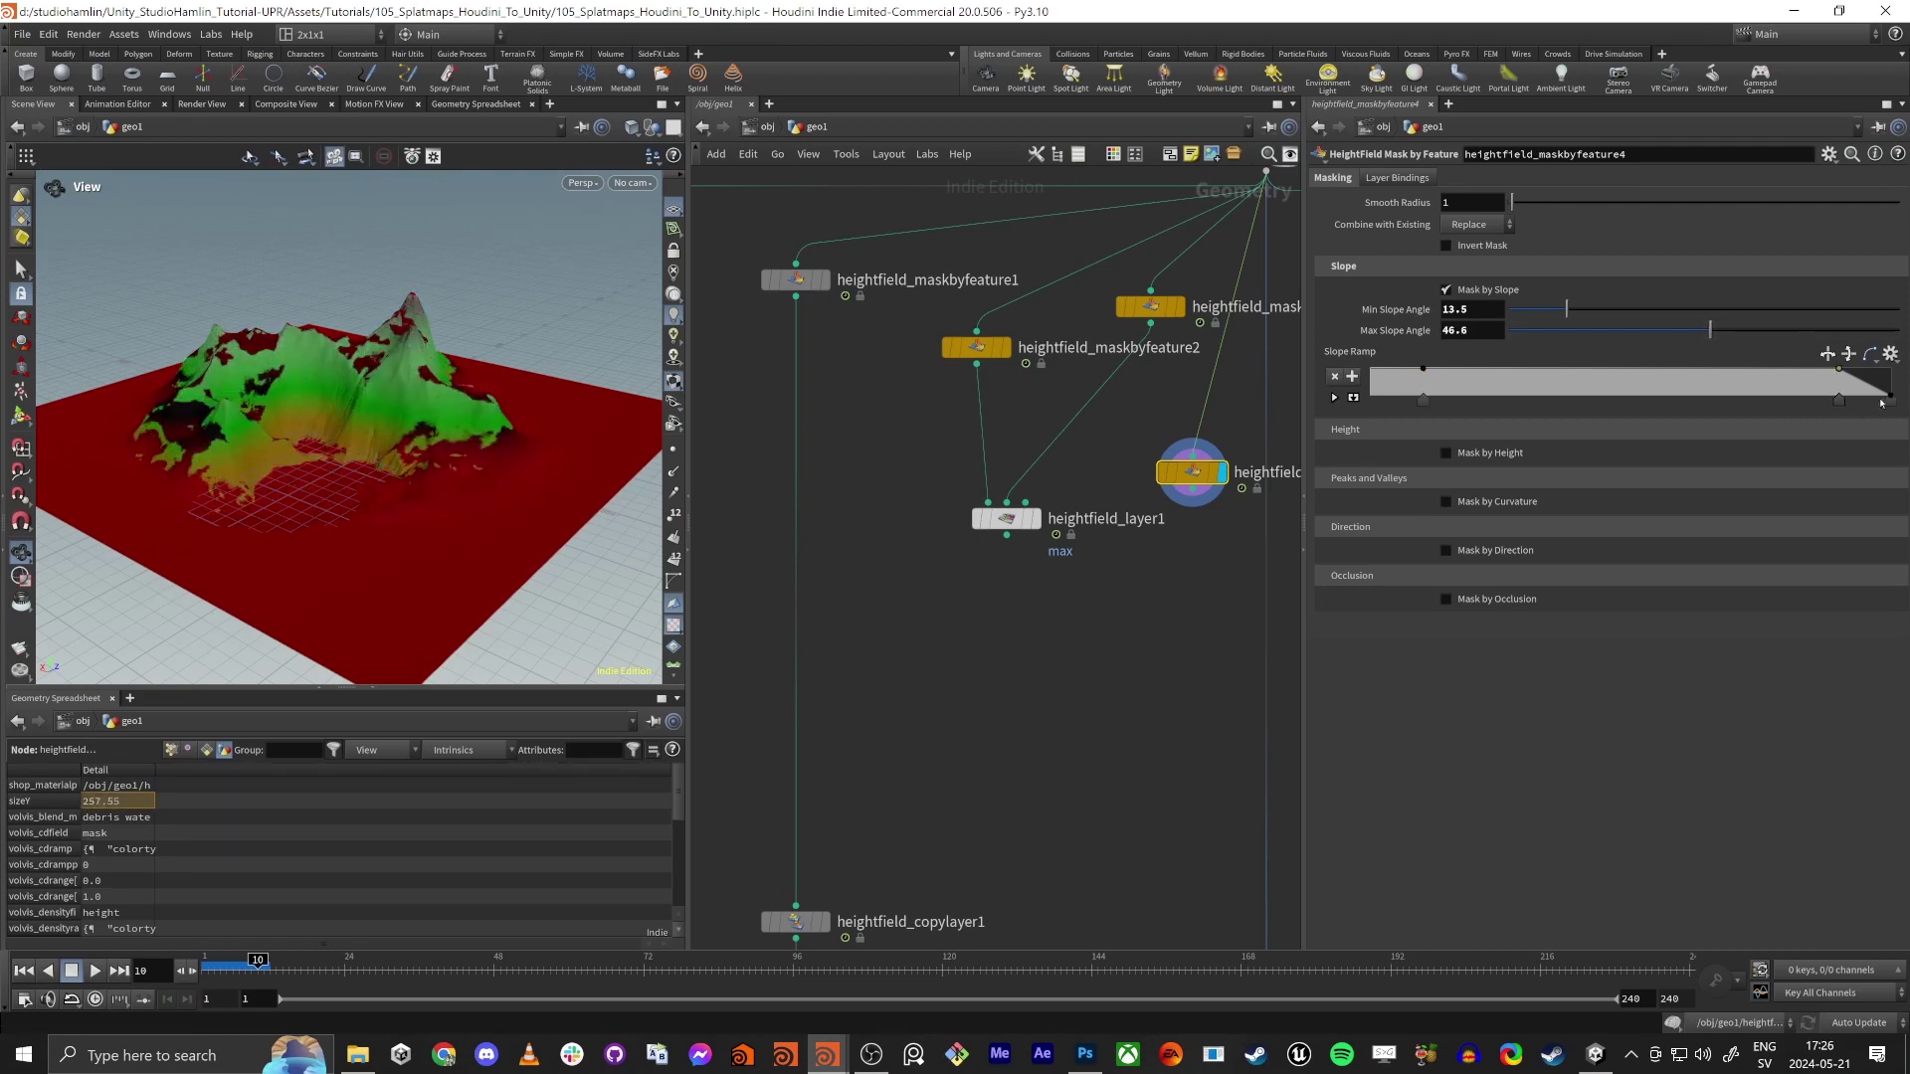
drag(1840, 402, 1764, 402)
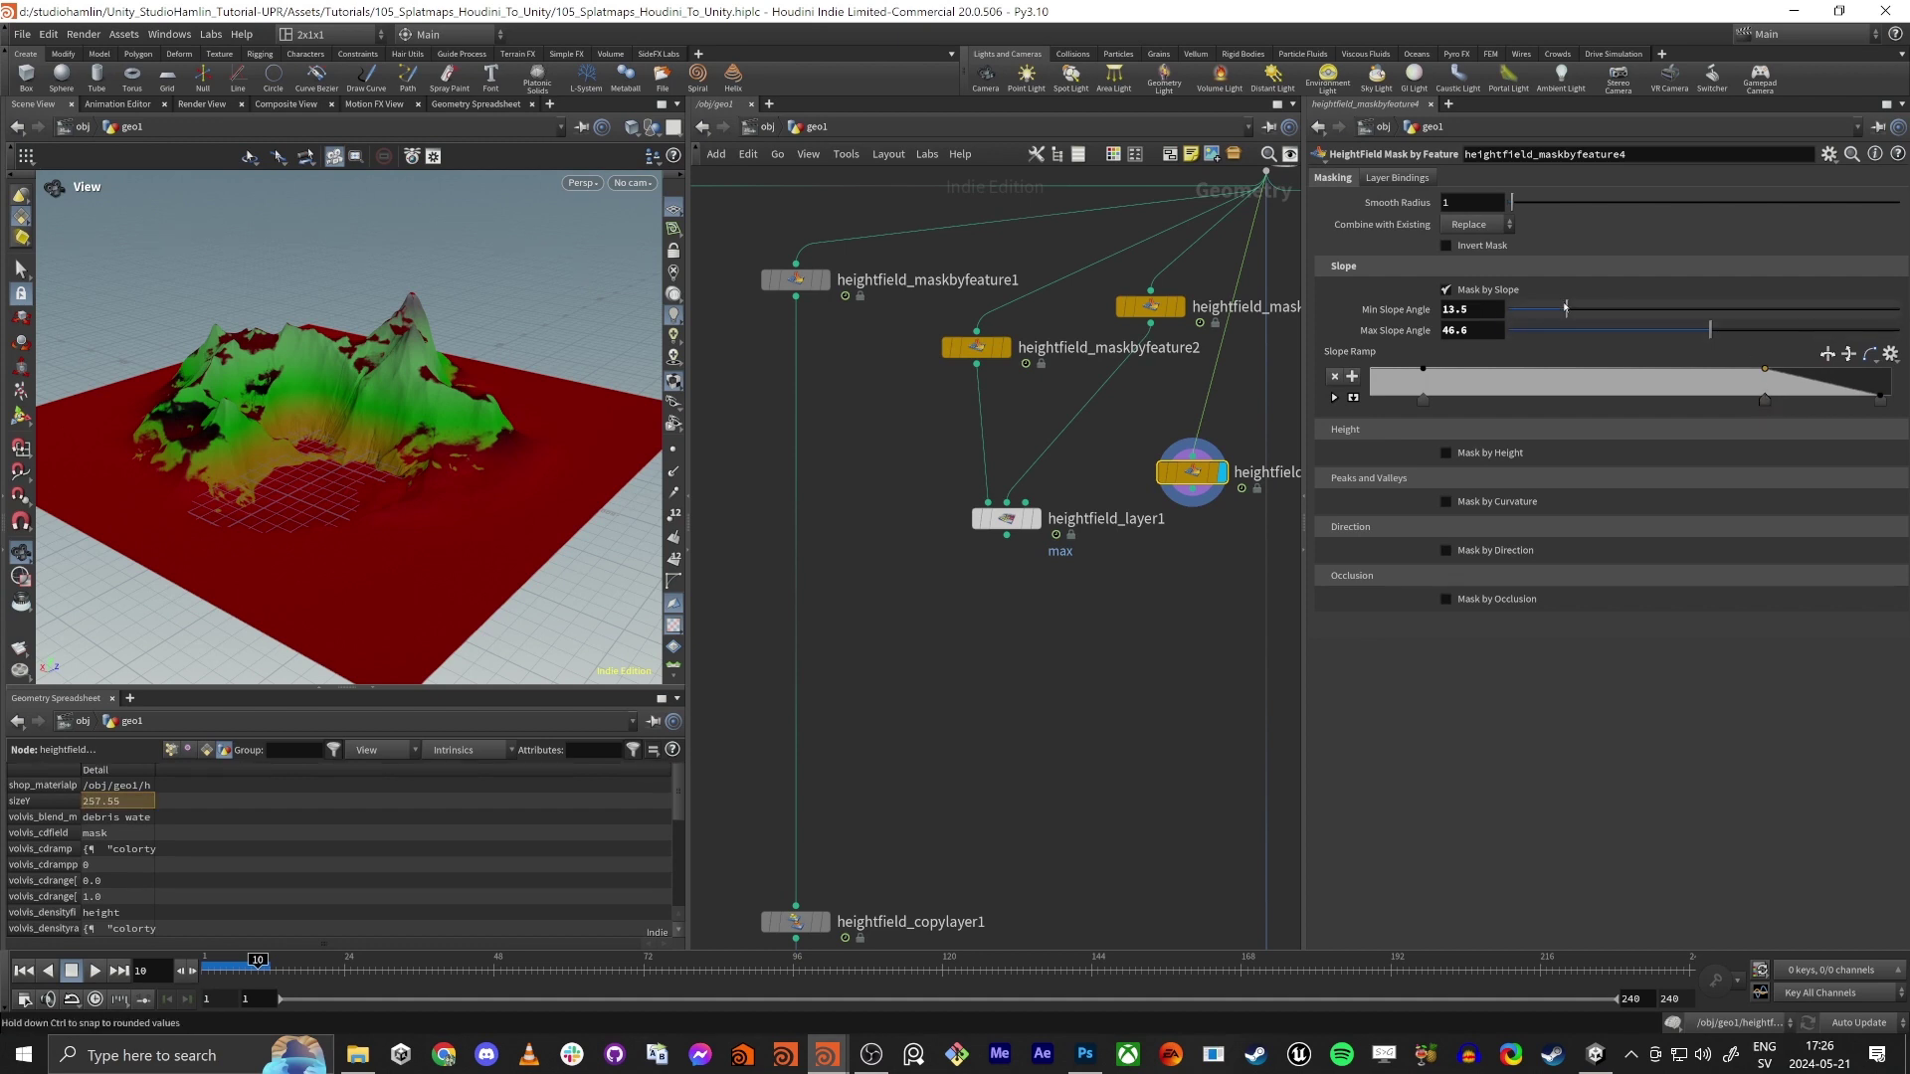
Set the slope mask's minimum angle to 0, maximum angle to 51.4 and smooth radius to 5.3
drag(1567, 310, 1507, 309)
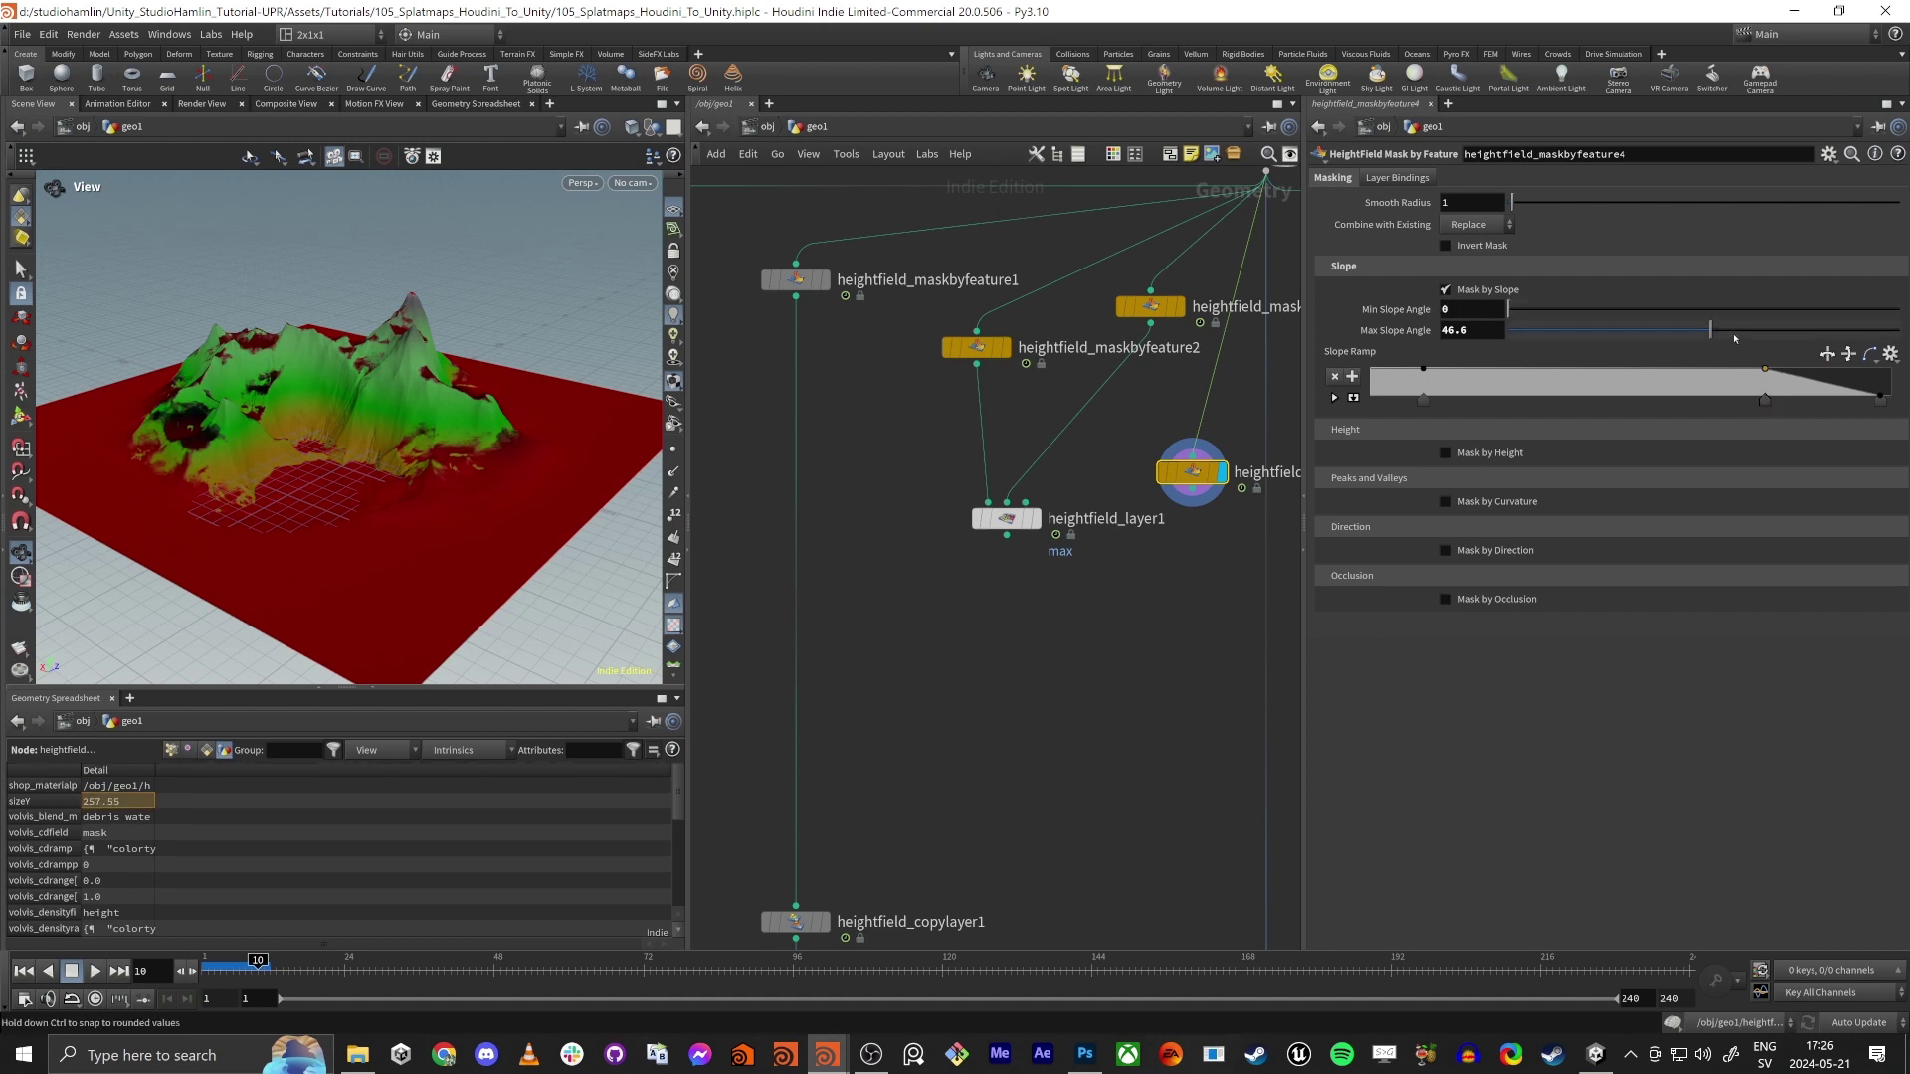
mouse_move(1710, 334)
mouse_down()
mouse_move(1693, 338)
mouse_move(1733, 341)
mouse_up()
mouse_move(414, 307)
mouse_down()
mouse_move(428, 378)
mouse_move(480, 289)
mouse_move(438, 328)
mouse_move(365, 285)
mouse_move(411, 334)
mouse_up()
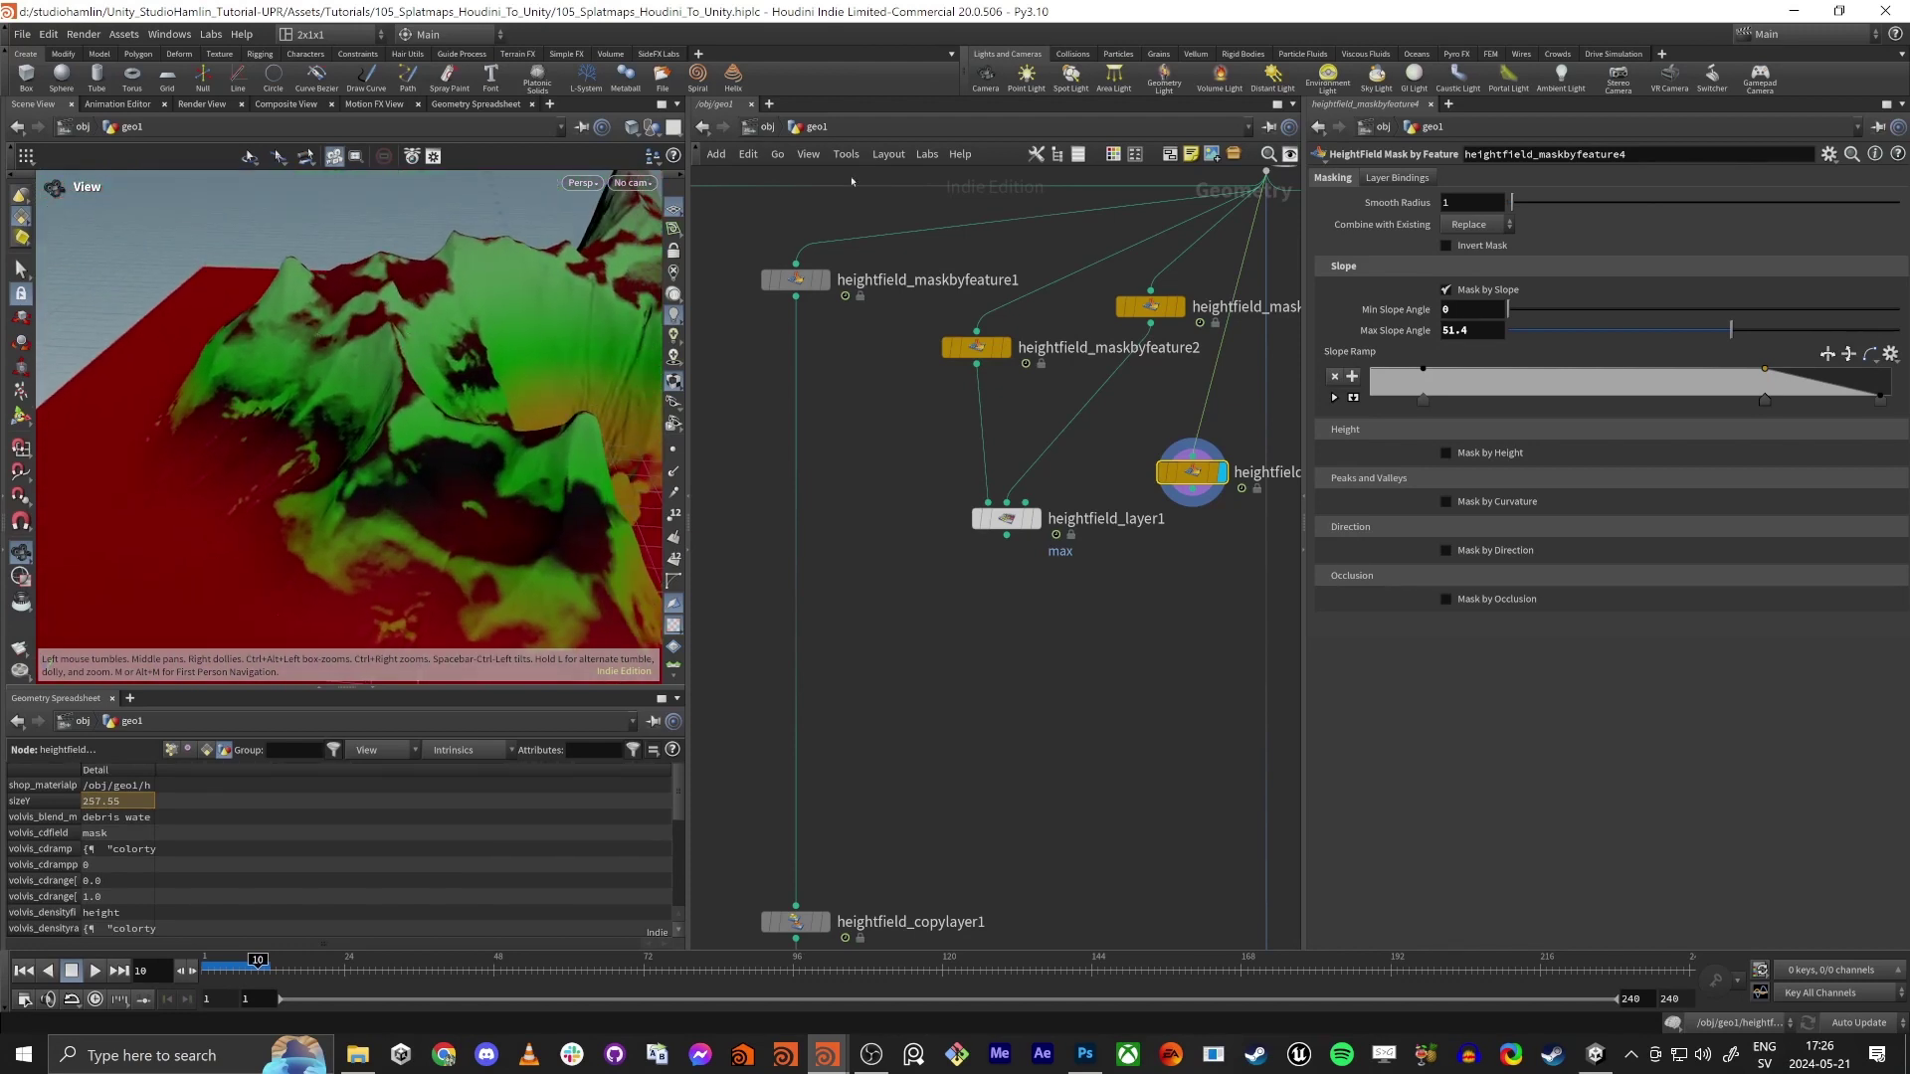
mouse_move(1509, 202)
mouse_down()
mouse_move(1532, 213)
mouse_move(1497, 217)
mouse_move(1529, 203)
mouse_up()
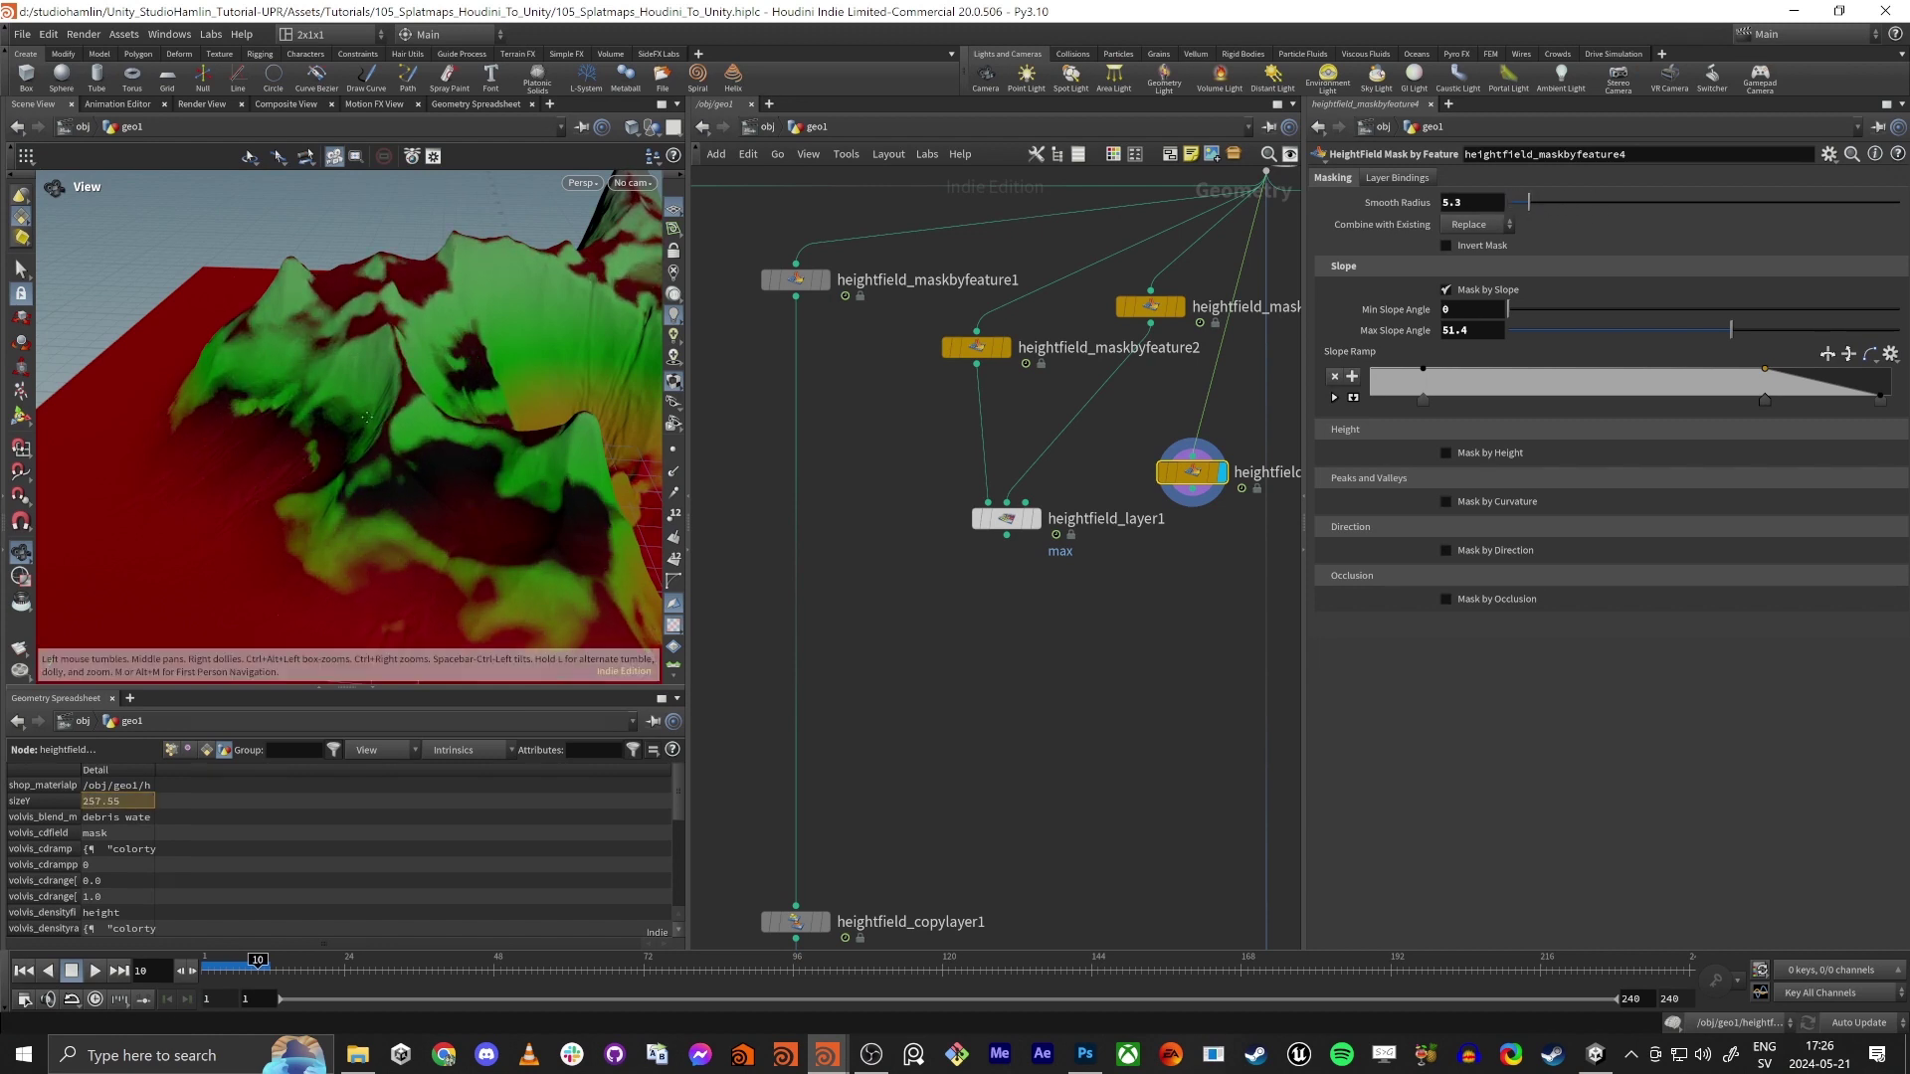
mouse_move(365, 416)
mouse_down()
mouse_move(418, 487)
mouse_move(393, 433)
mouse_up()
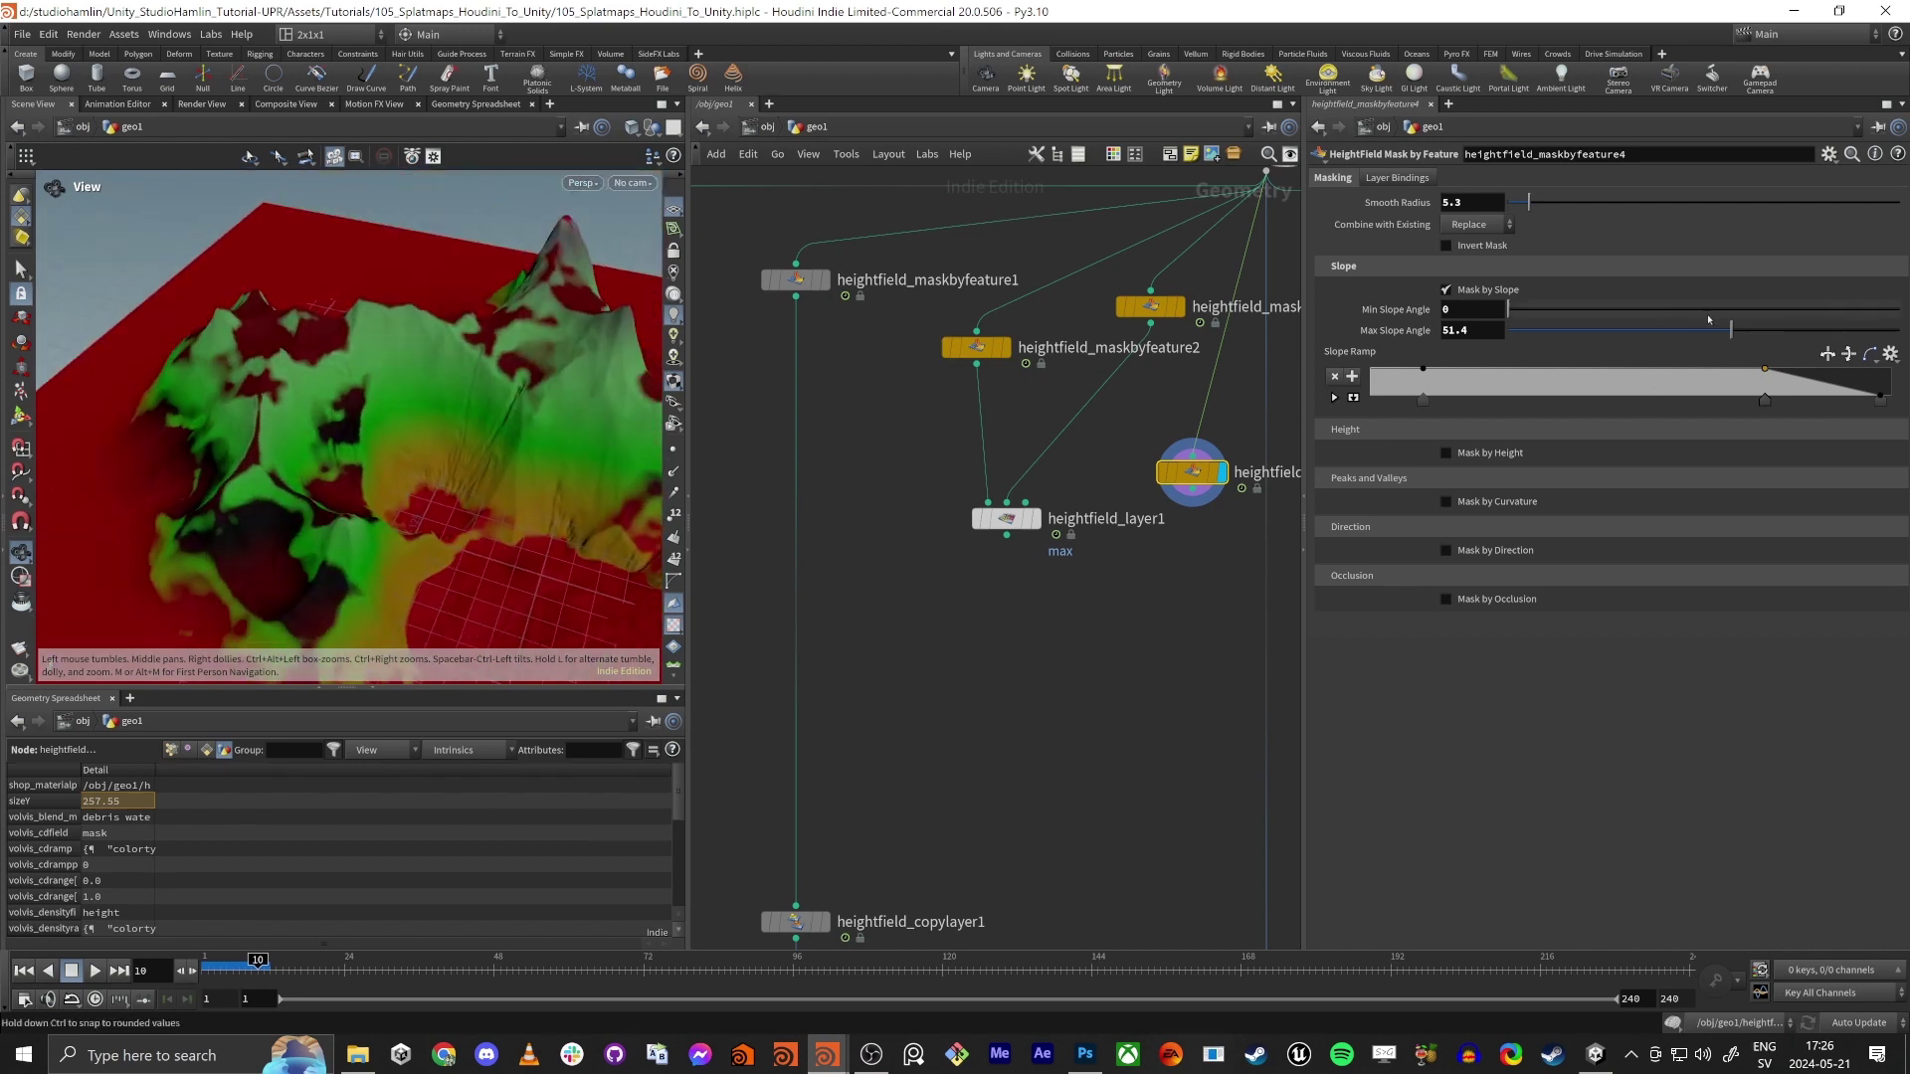
Narrow the slope mask to a minimum angle of 6.8 and a maximum angle of 30.8
drag(1709, 319, 1652, 329)
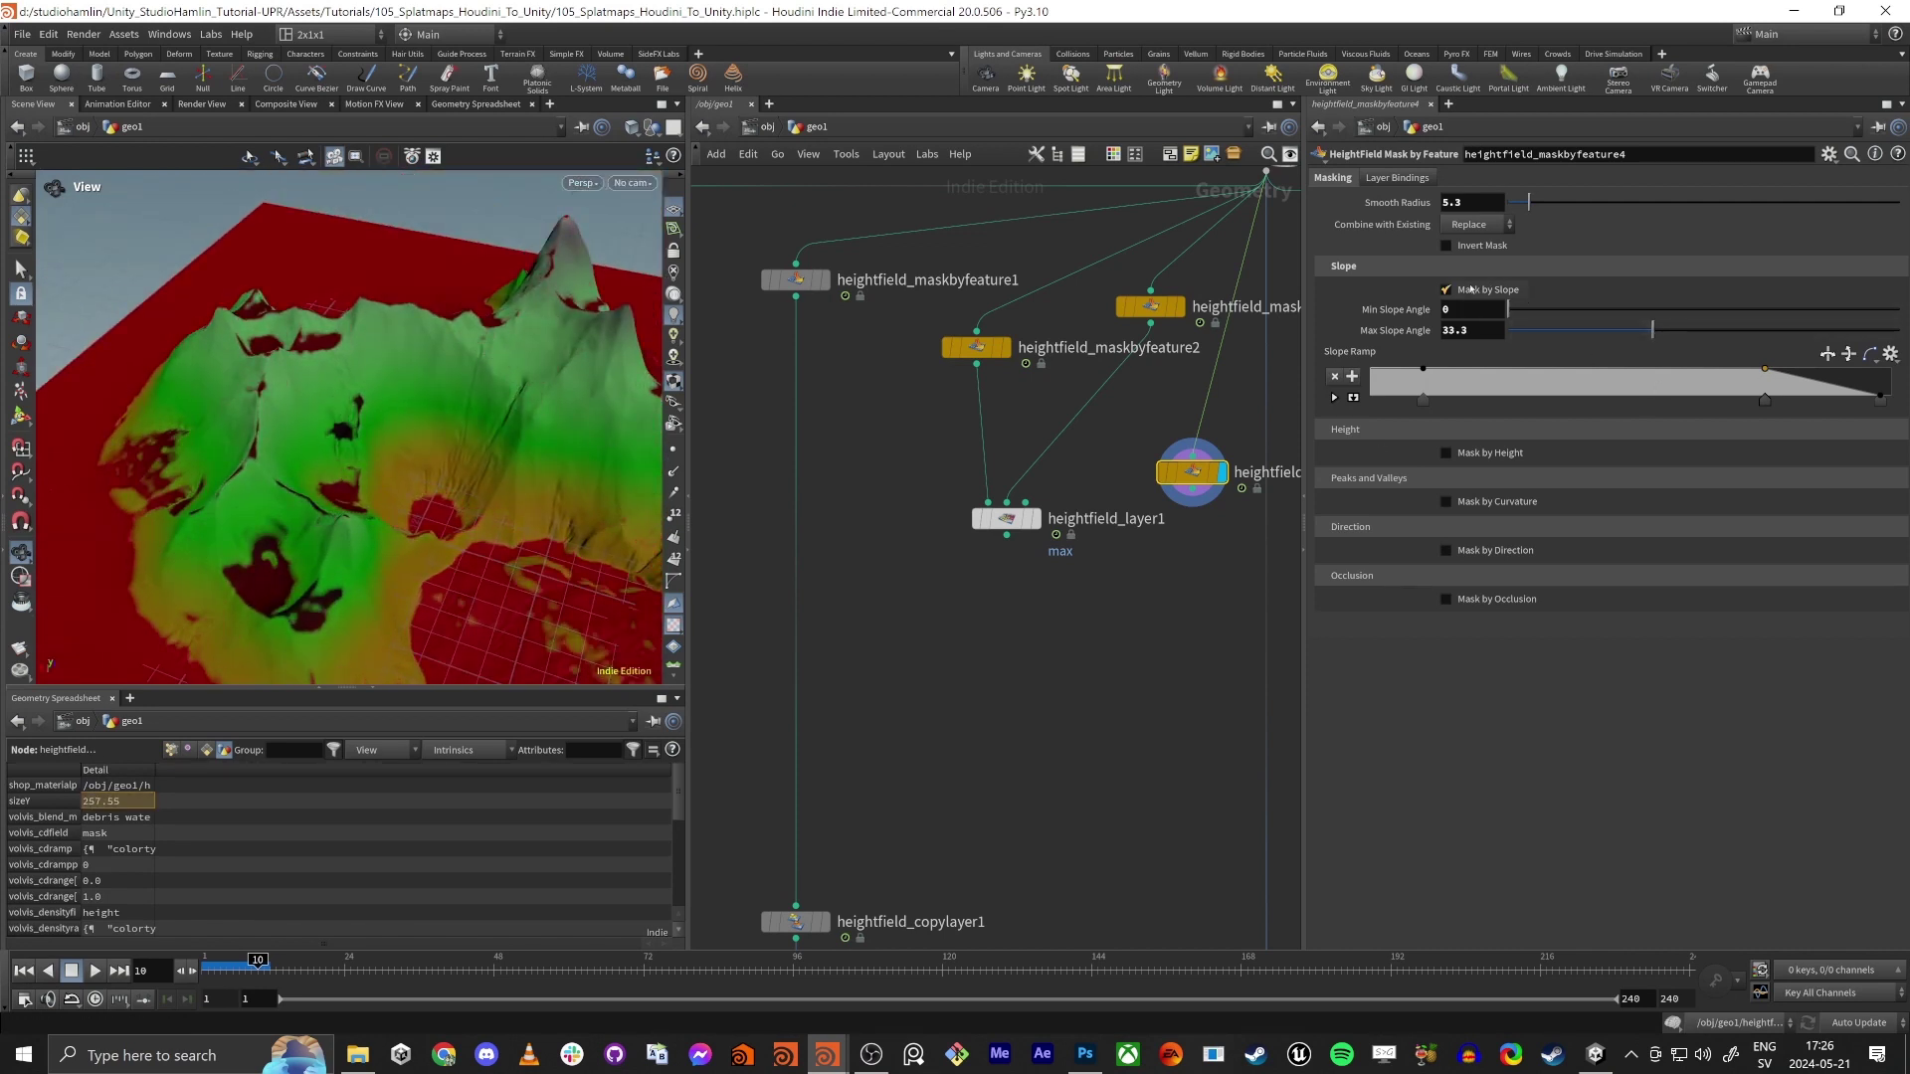
drag(1532, 316, 1641, 330)
click(1574, 332)
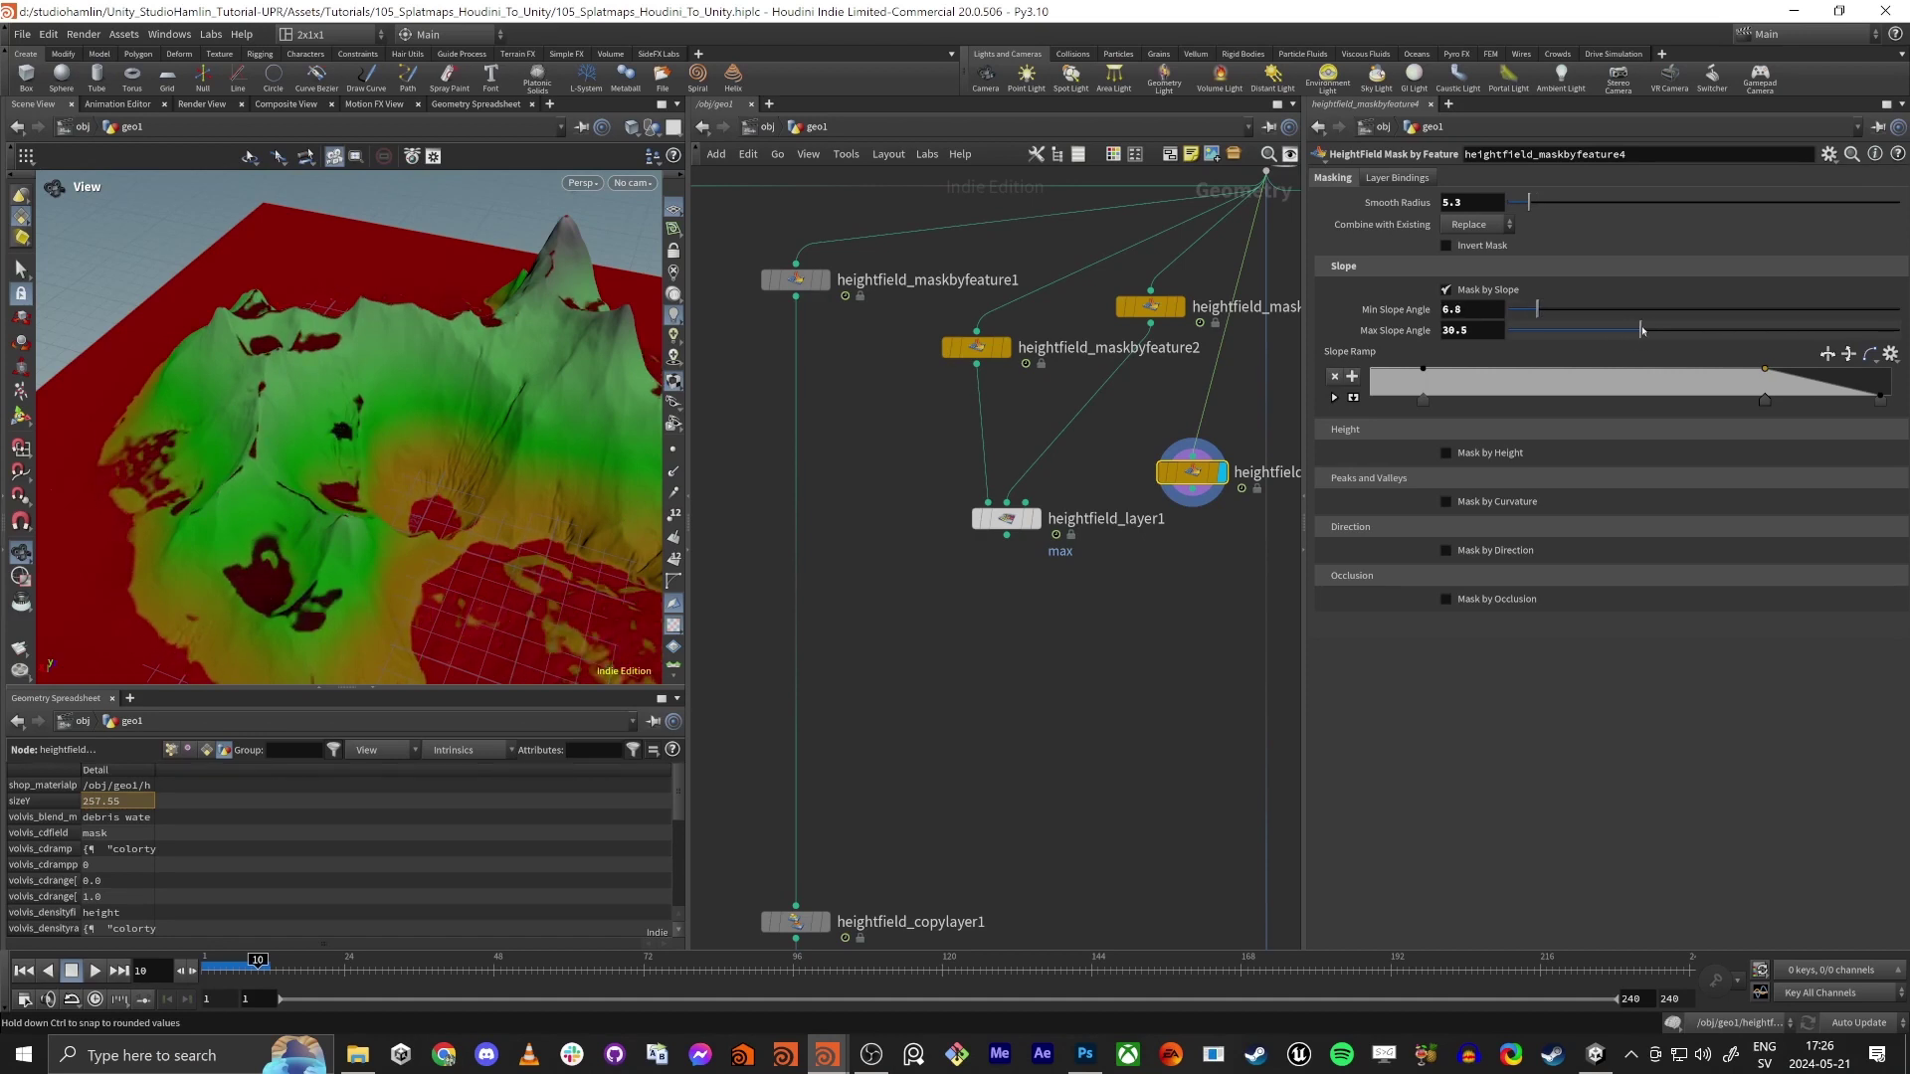
drag(328, 497, 247, 442)
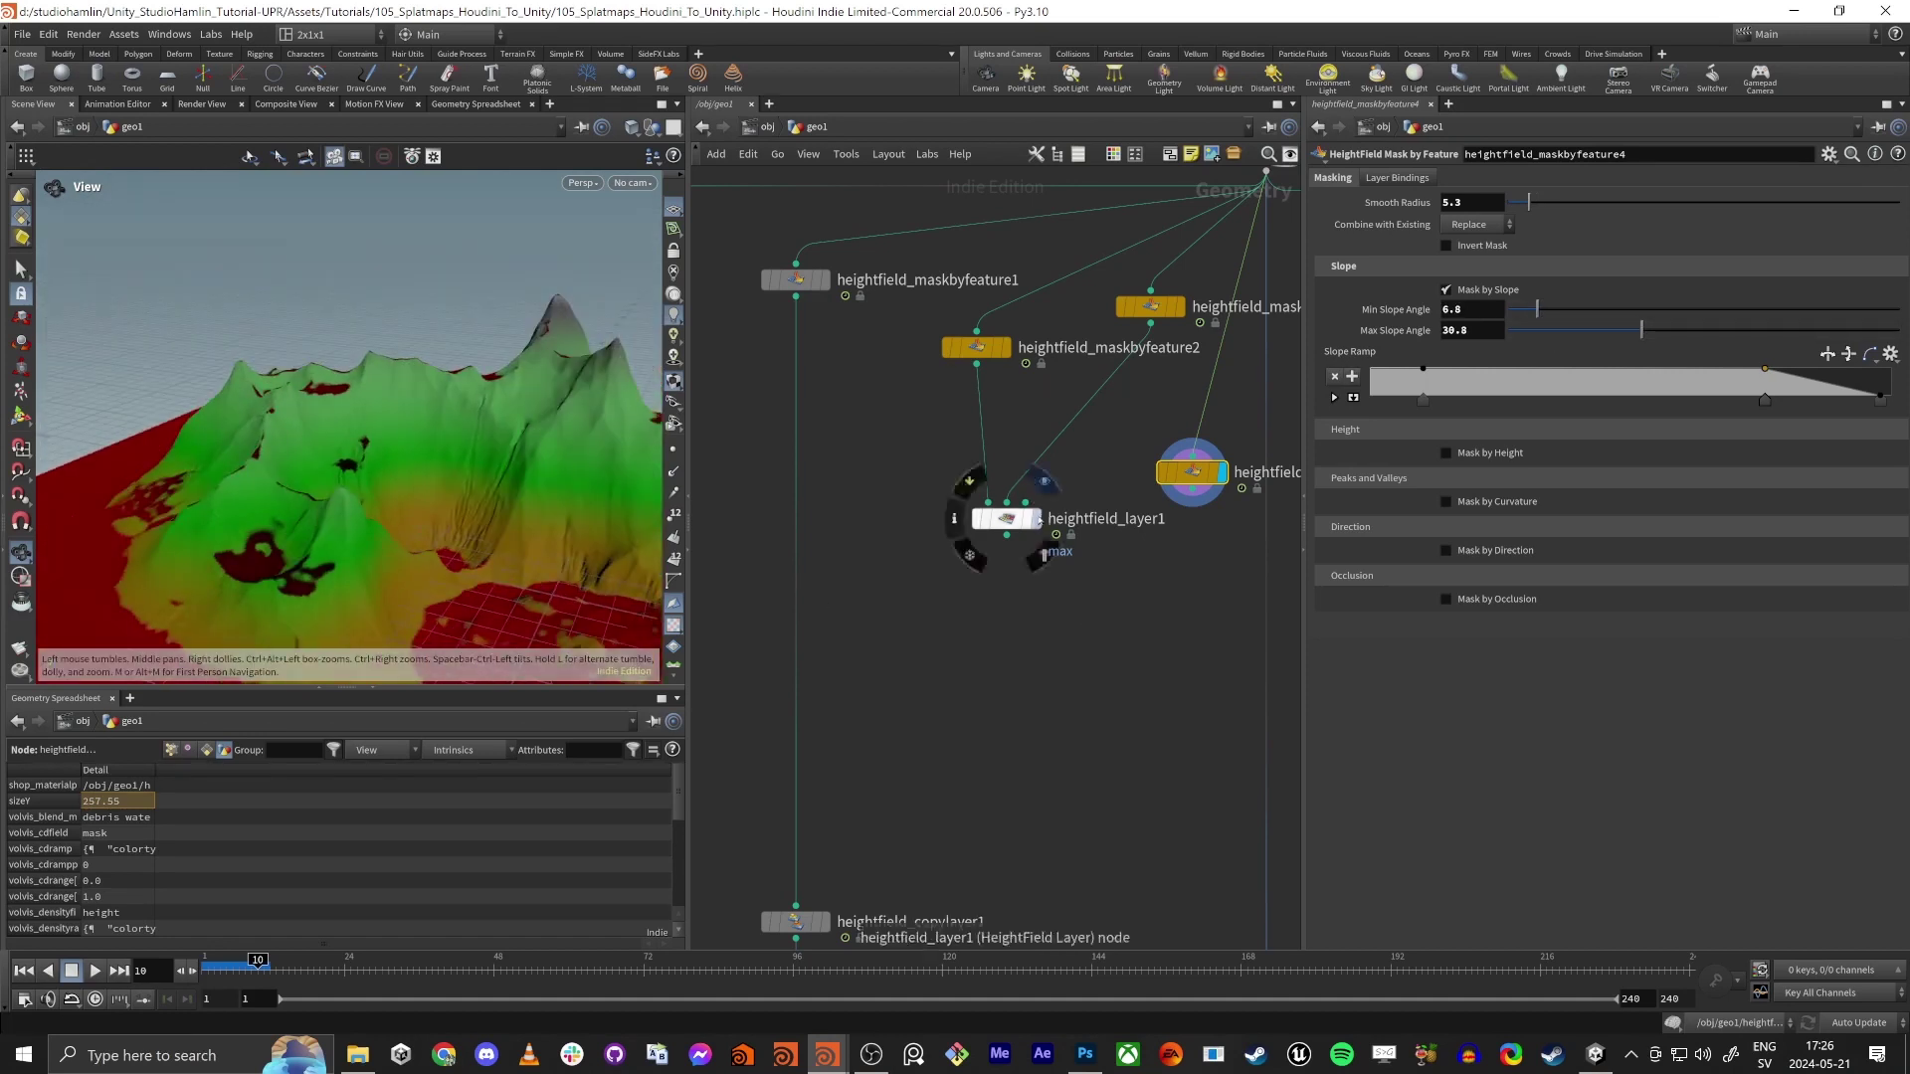
Duplicate the HeightField Layer node below and feed it the first layer's output and the slope mask
click(1036, 518)
drag(310, 497, 342, 486)
scroll(341, 486, down, 4)
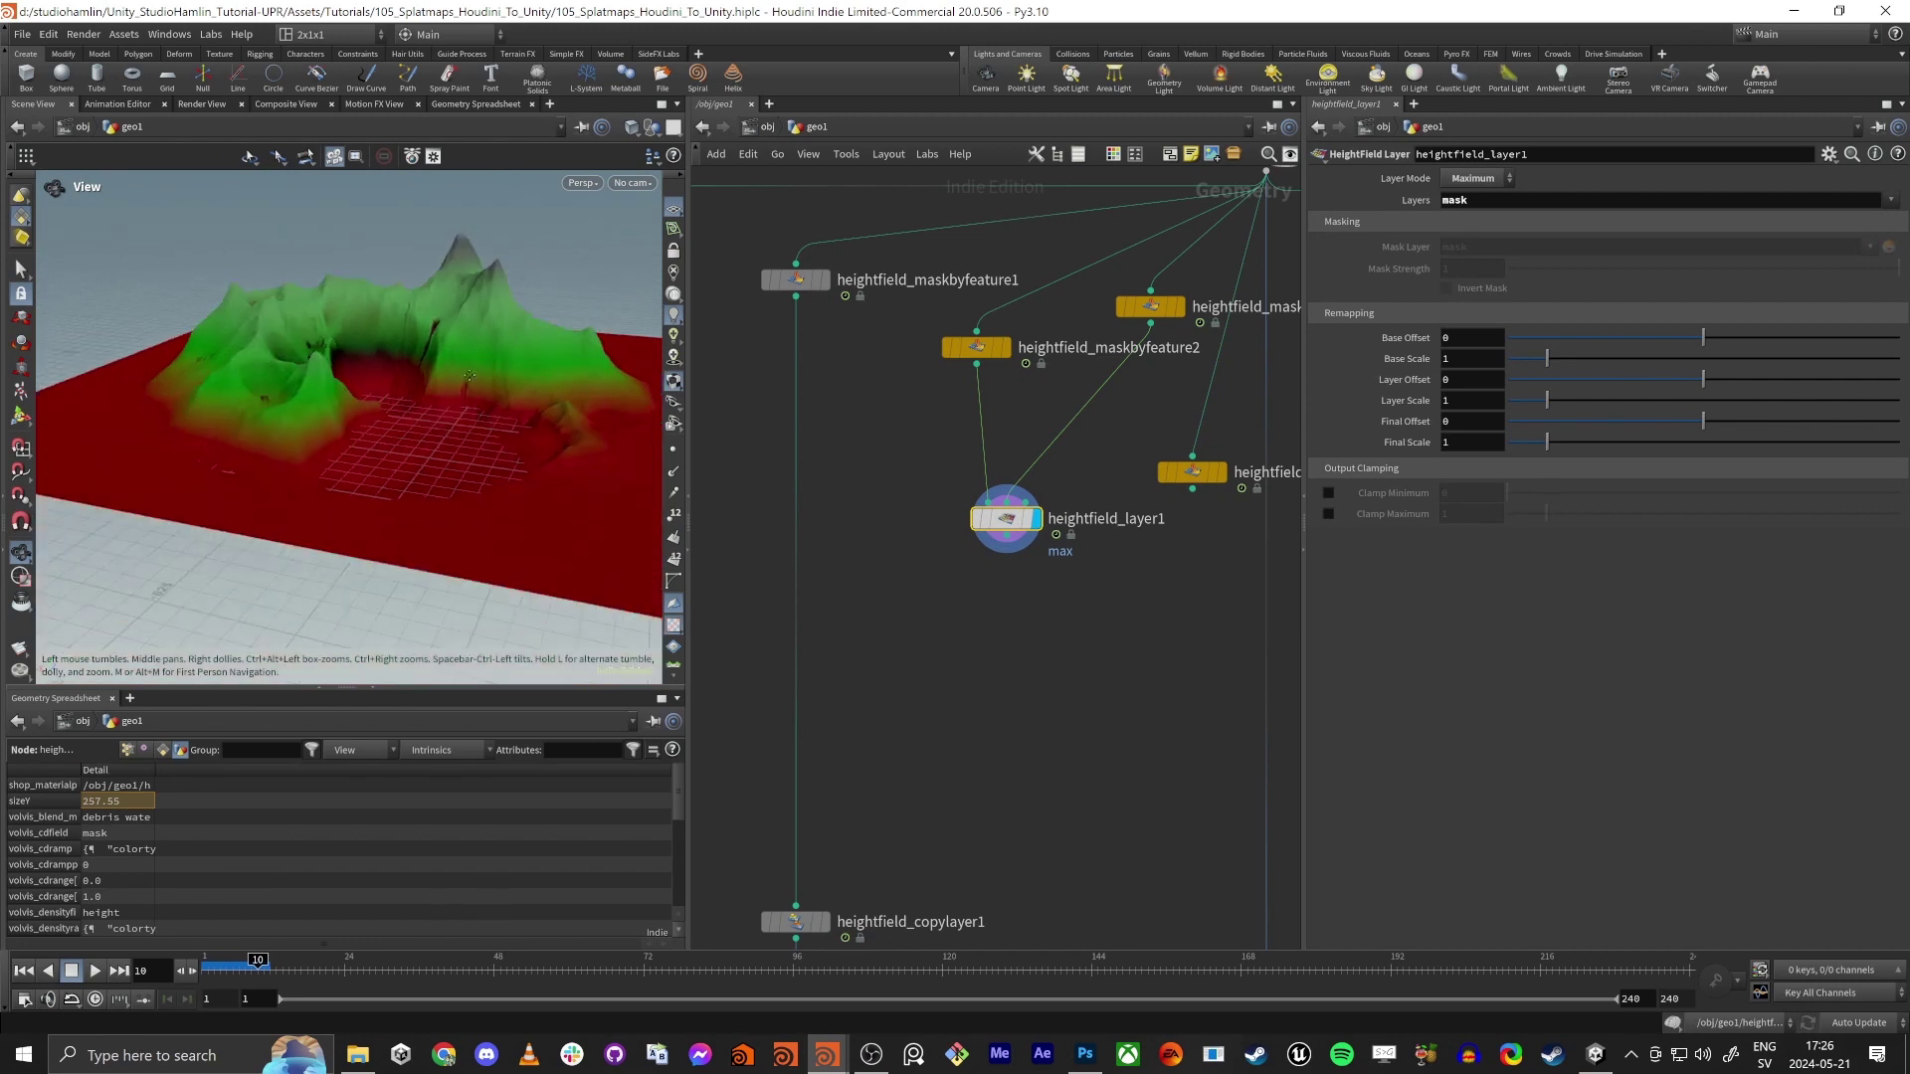
alt+drag(1004, 519, 1091, 712)
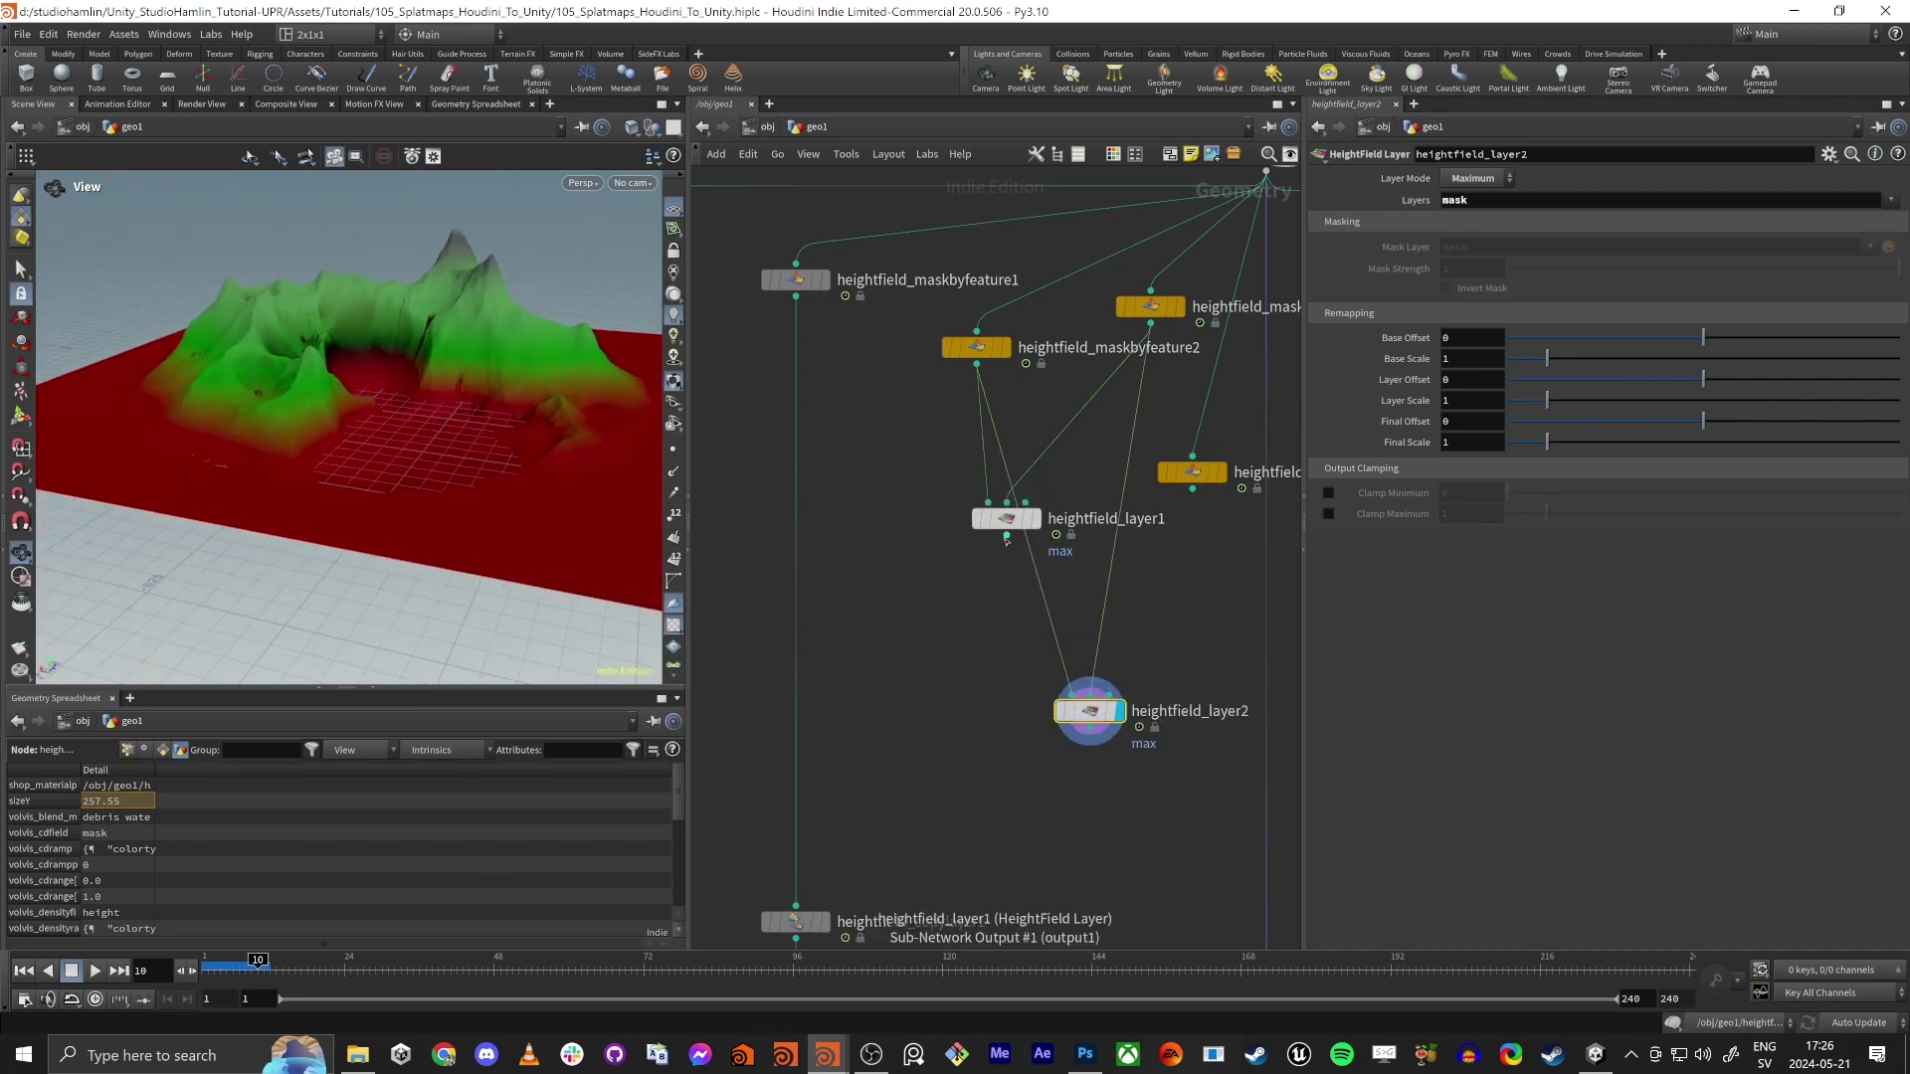
drag(1006, 536, 1193, 487)
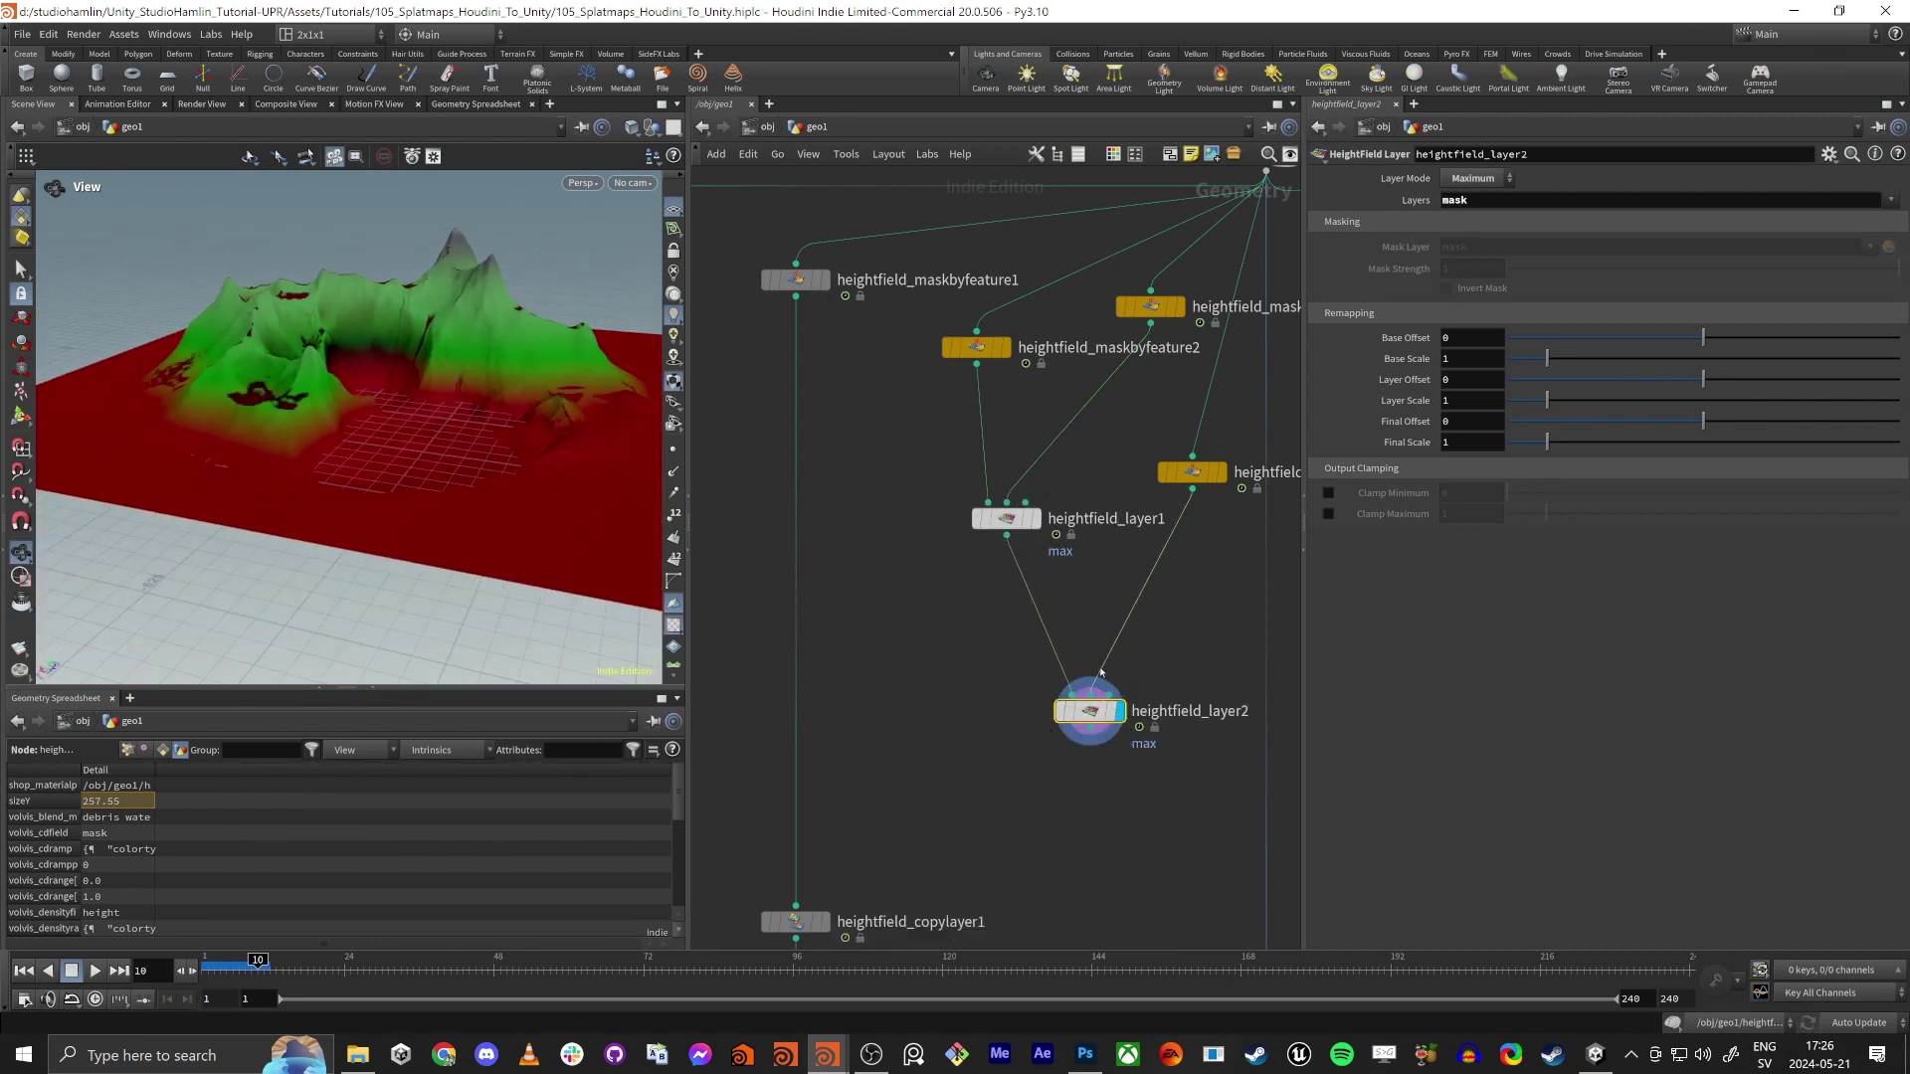
drag(585, 517, 450, 405)
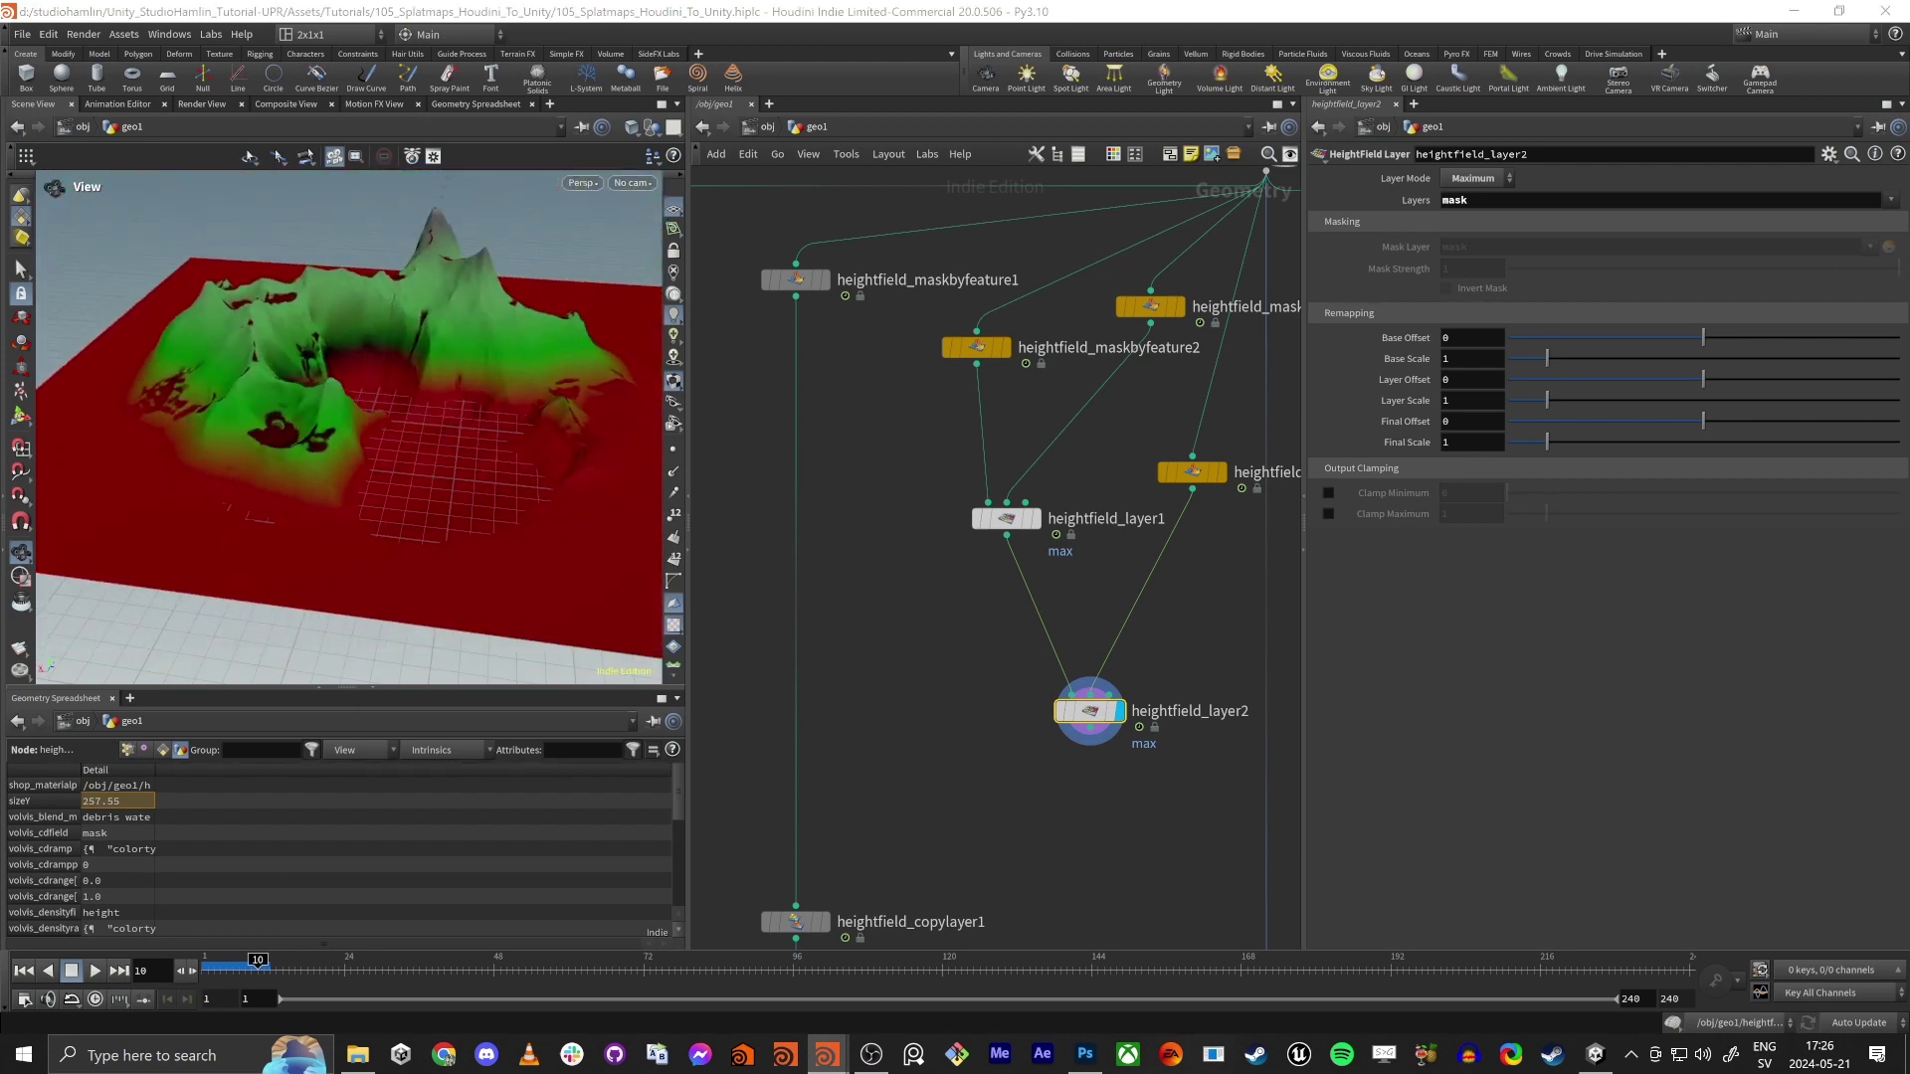
Move the second layer node closer to its inputs and color both HeightField Layer nodes orange like the mask nodes
drag(1112, 751, 1114, 665)
drag(910, 433, 1173, 710)
key(c)
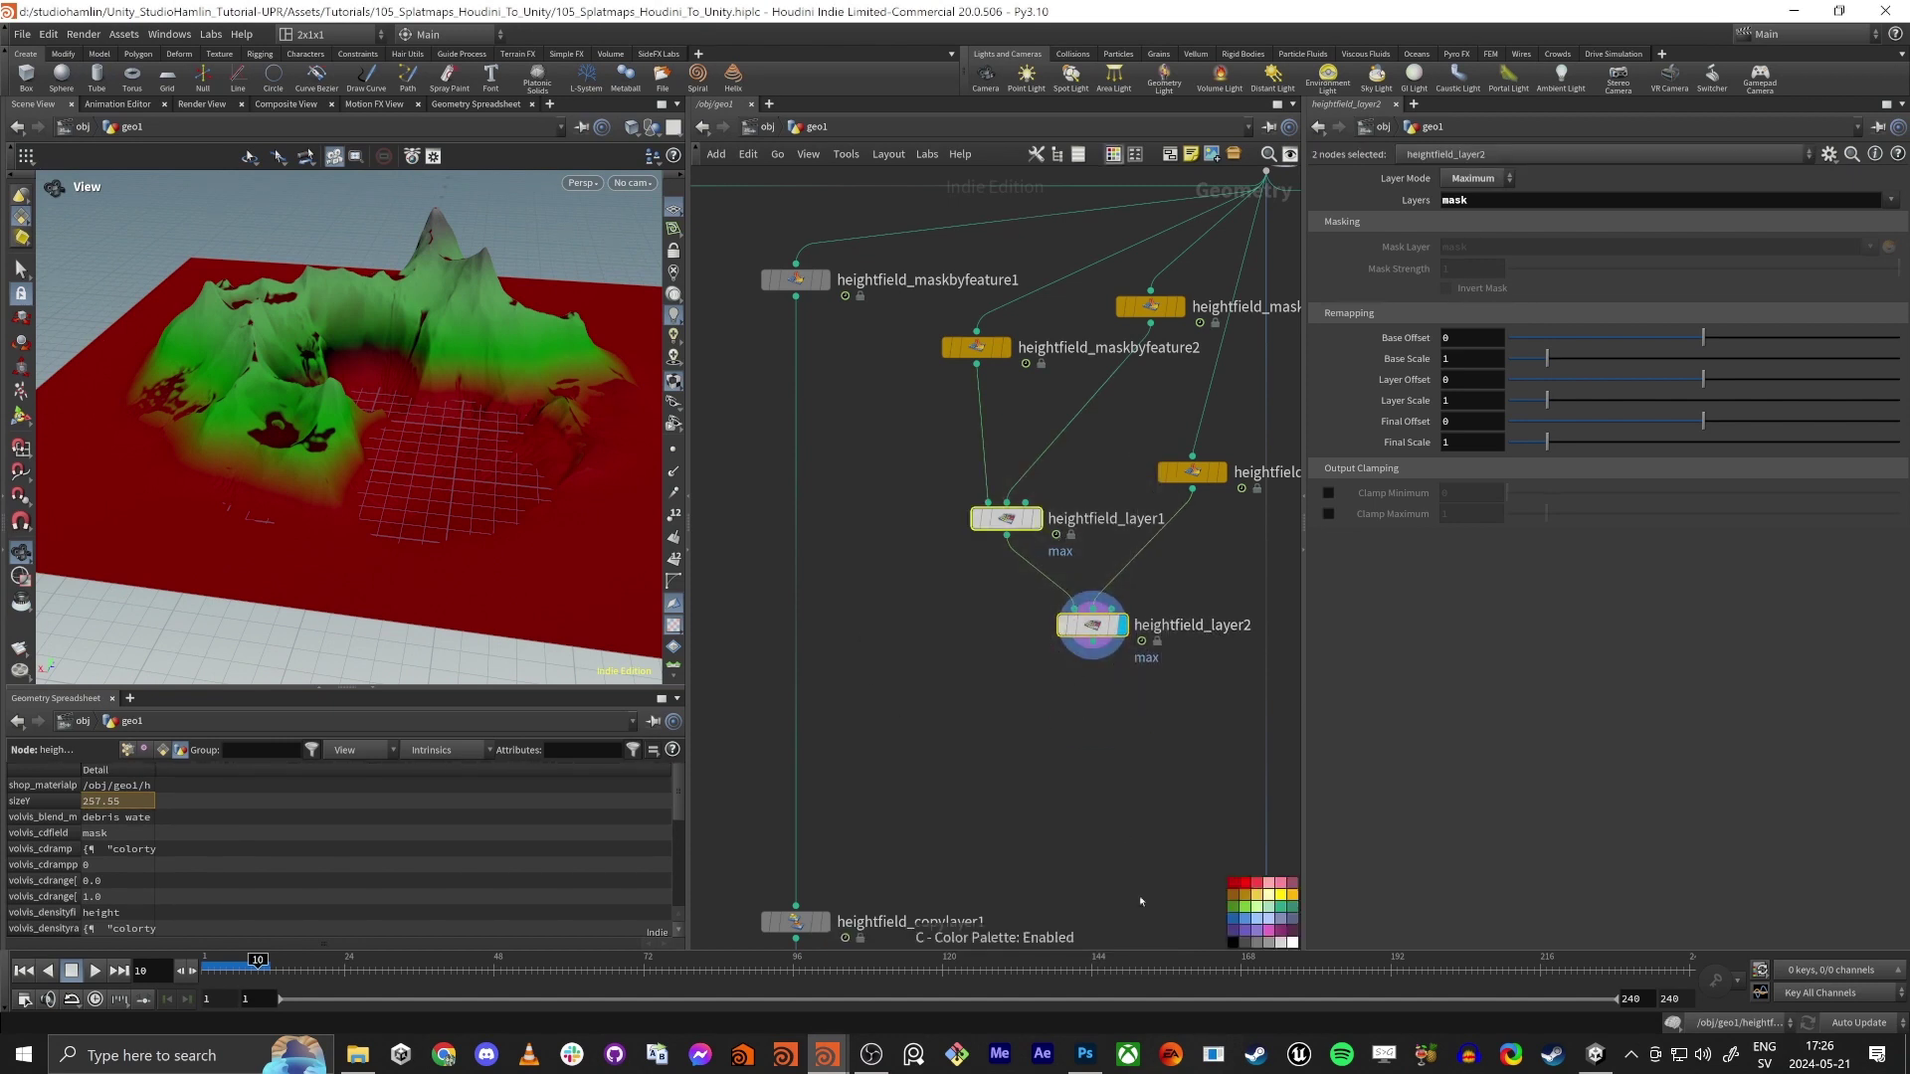
click(1267, 908)
key(c)
Compare the heightfield_maskbyfeature1 height mask with the combined heightfield_layer2 mask on the terrain's ridges and slopes
middle_drag(846, 303, 890, 242)
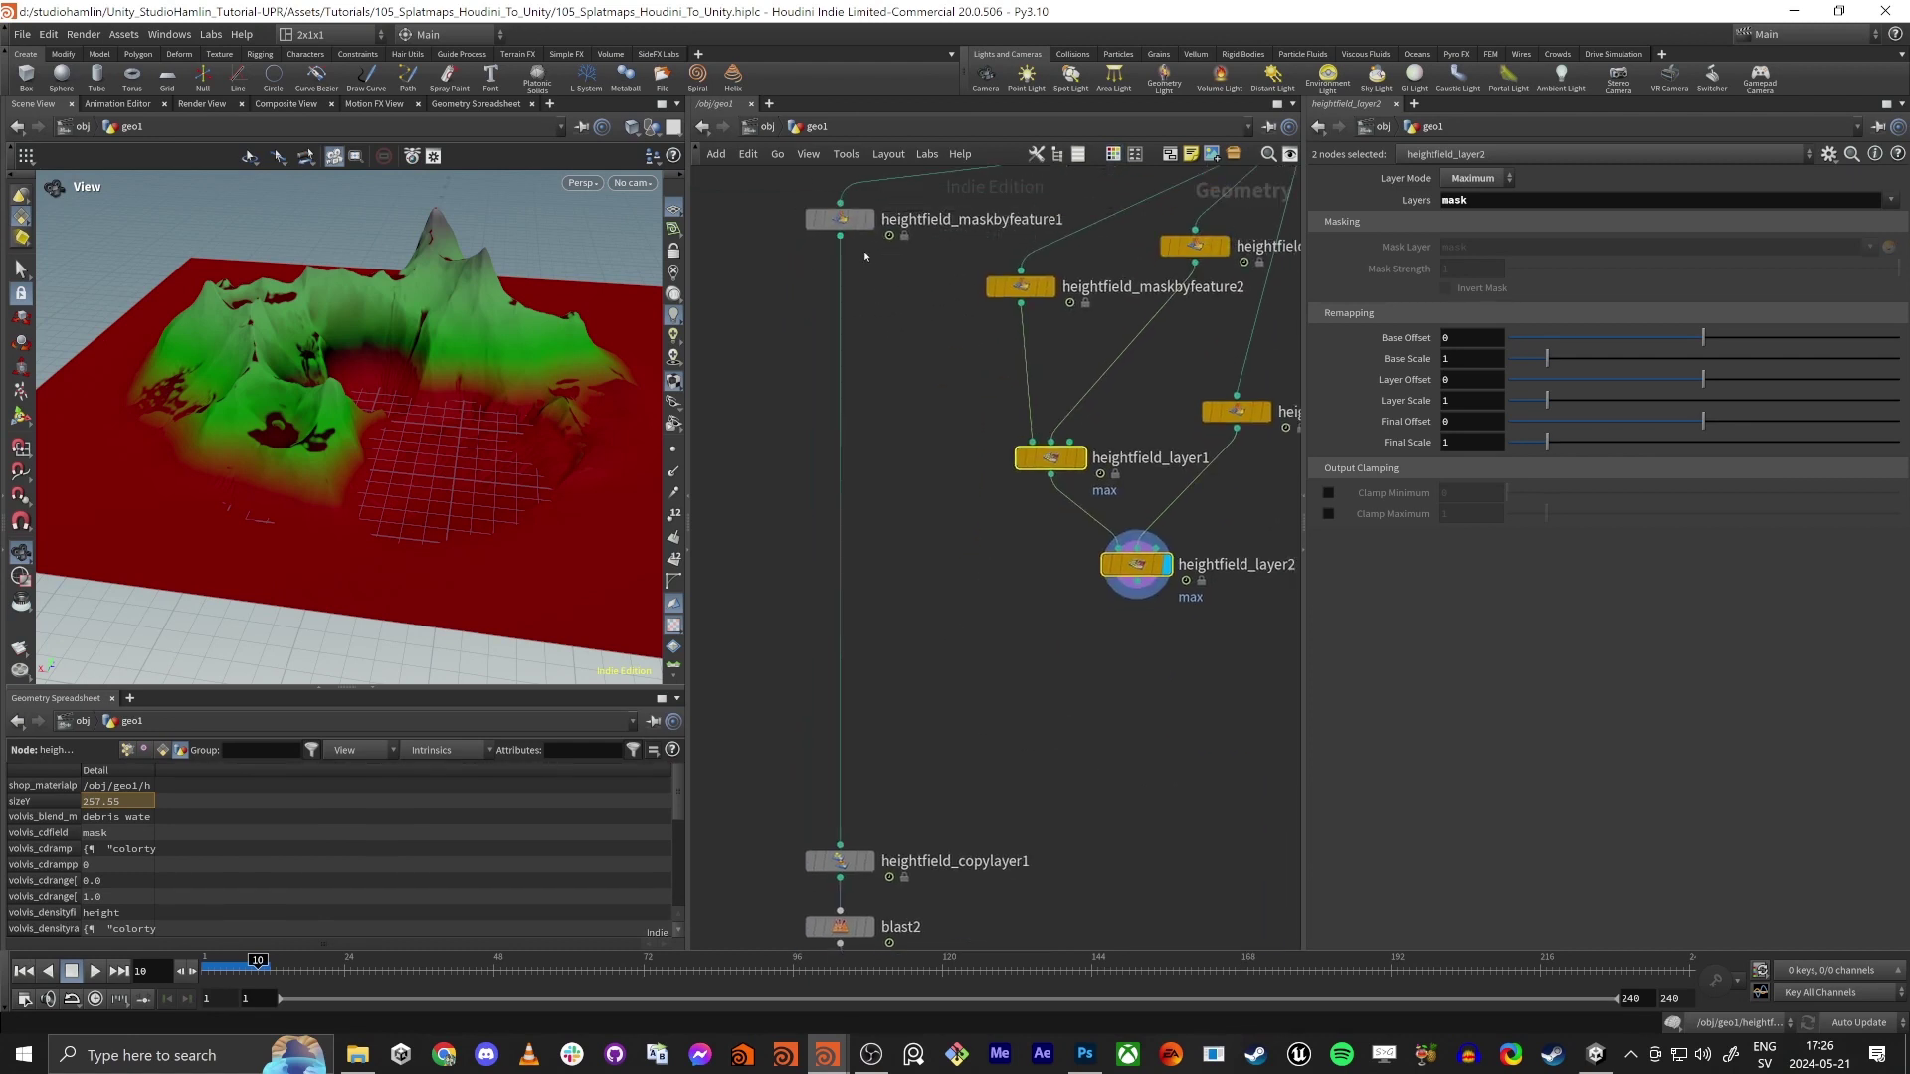
click(872, 224)
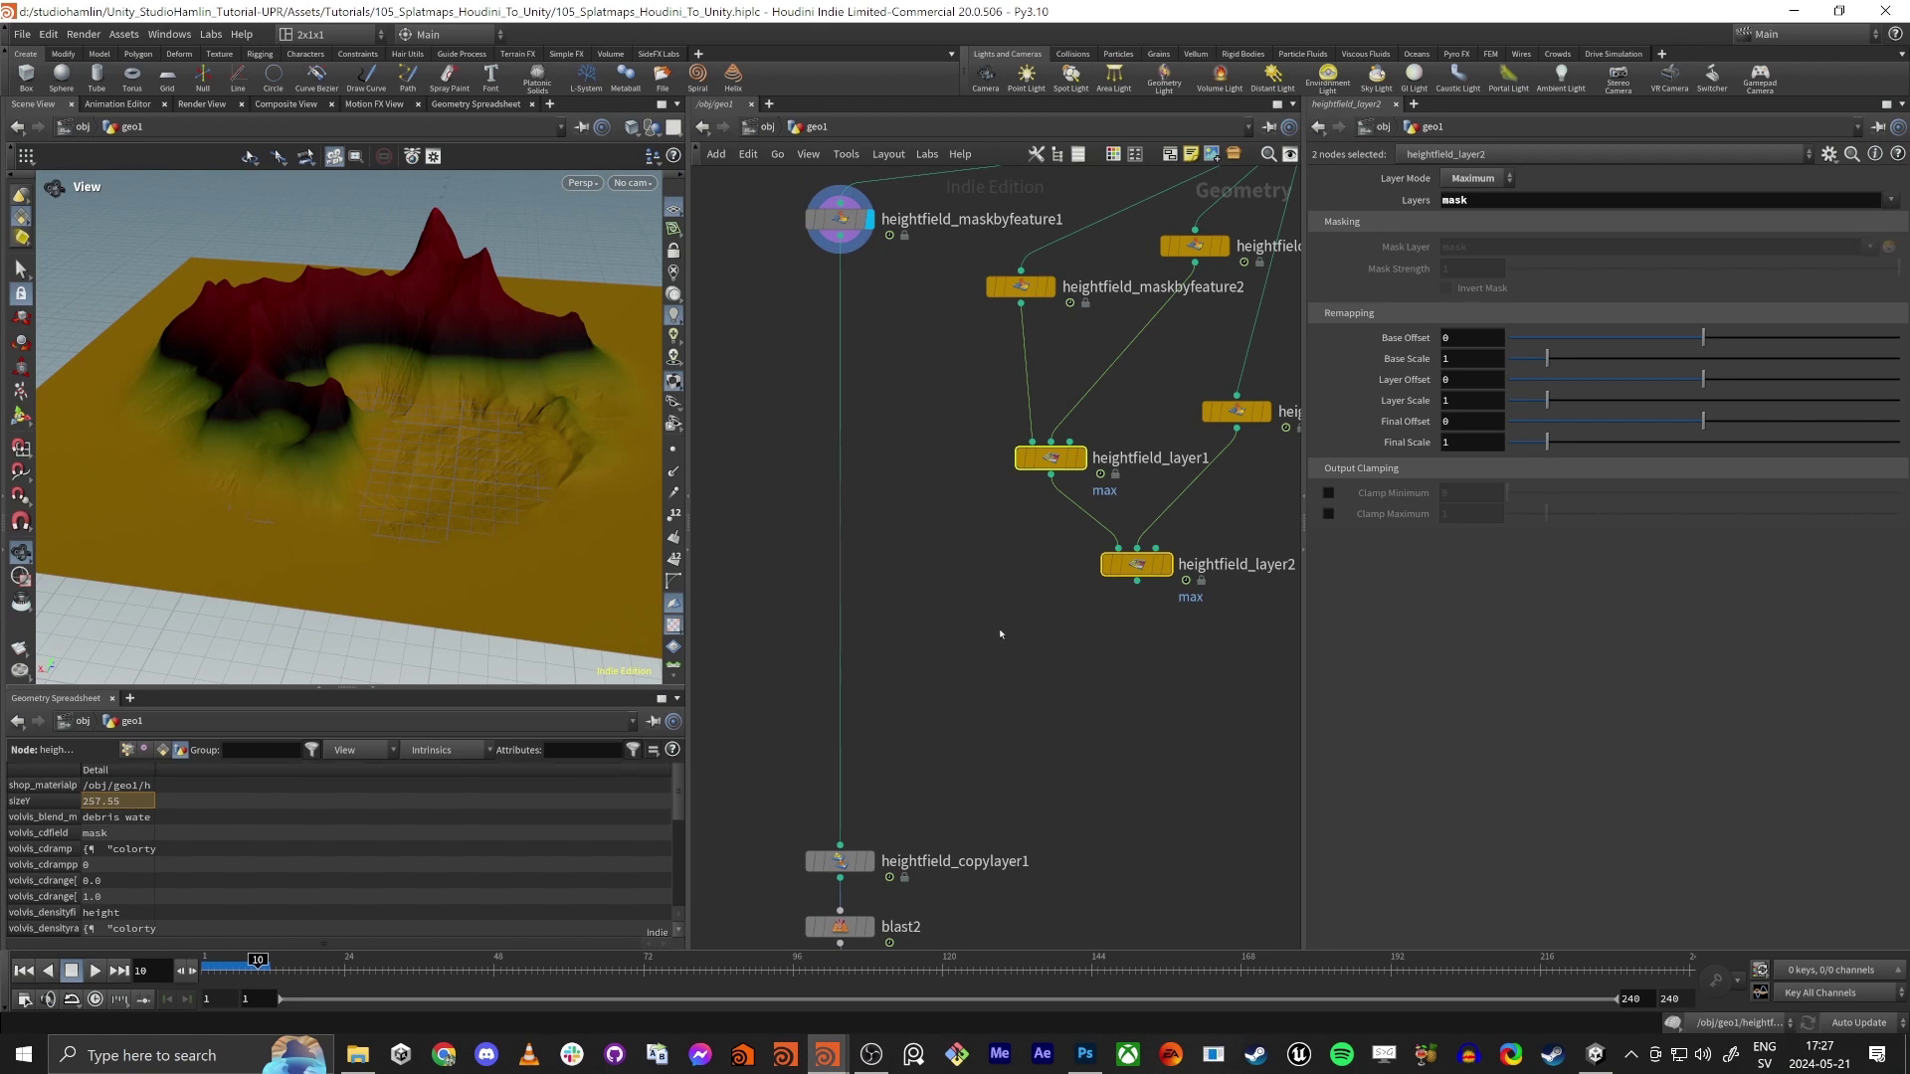
click(833, 221)
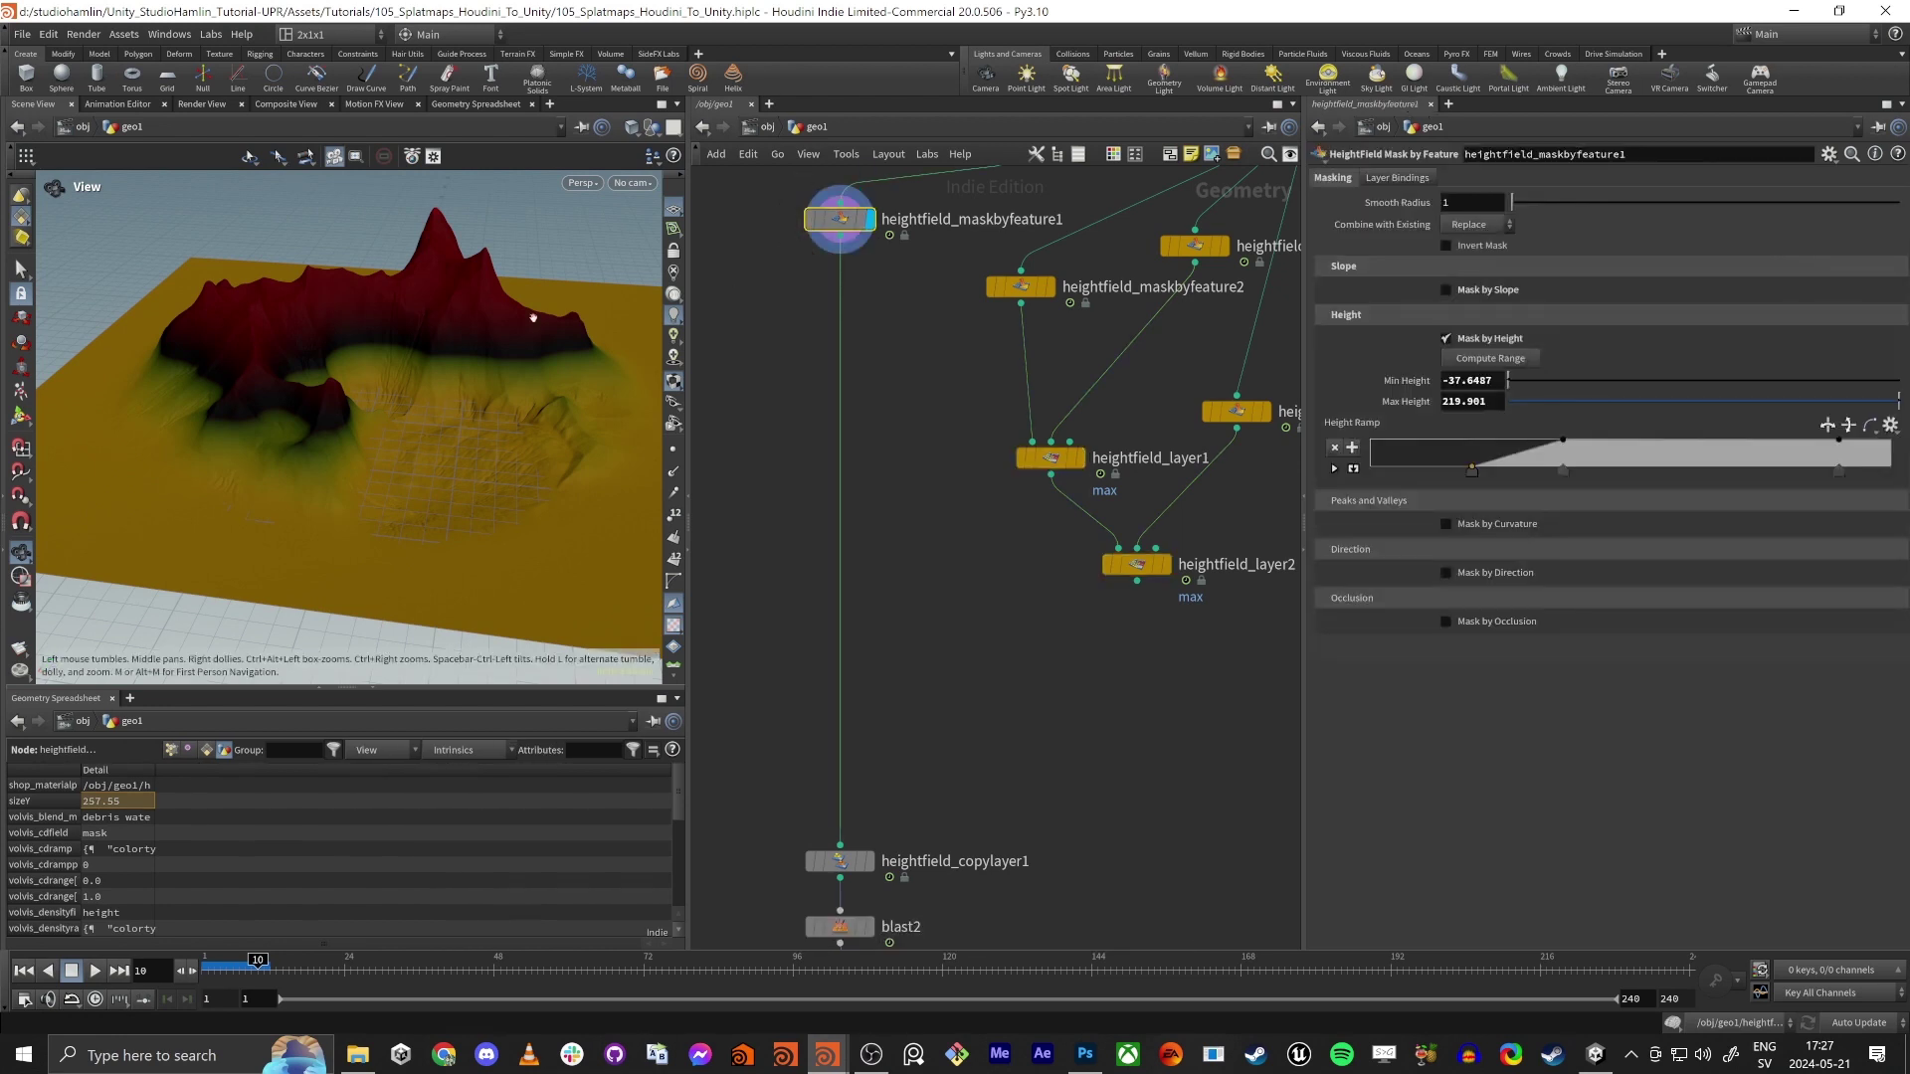
drag(365, 455, 341, 379)
right_drag(341, 379, 405, 362)
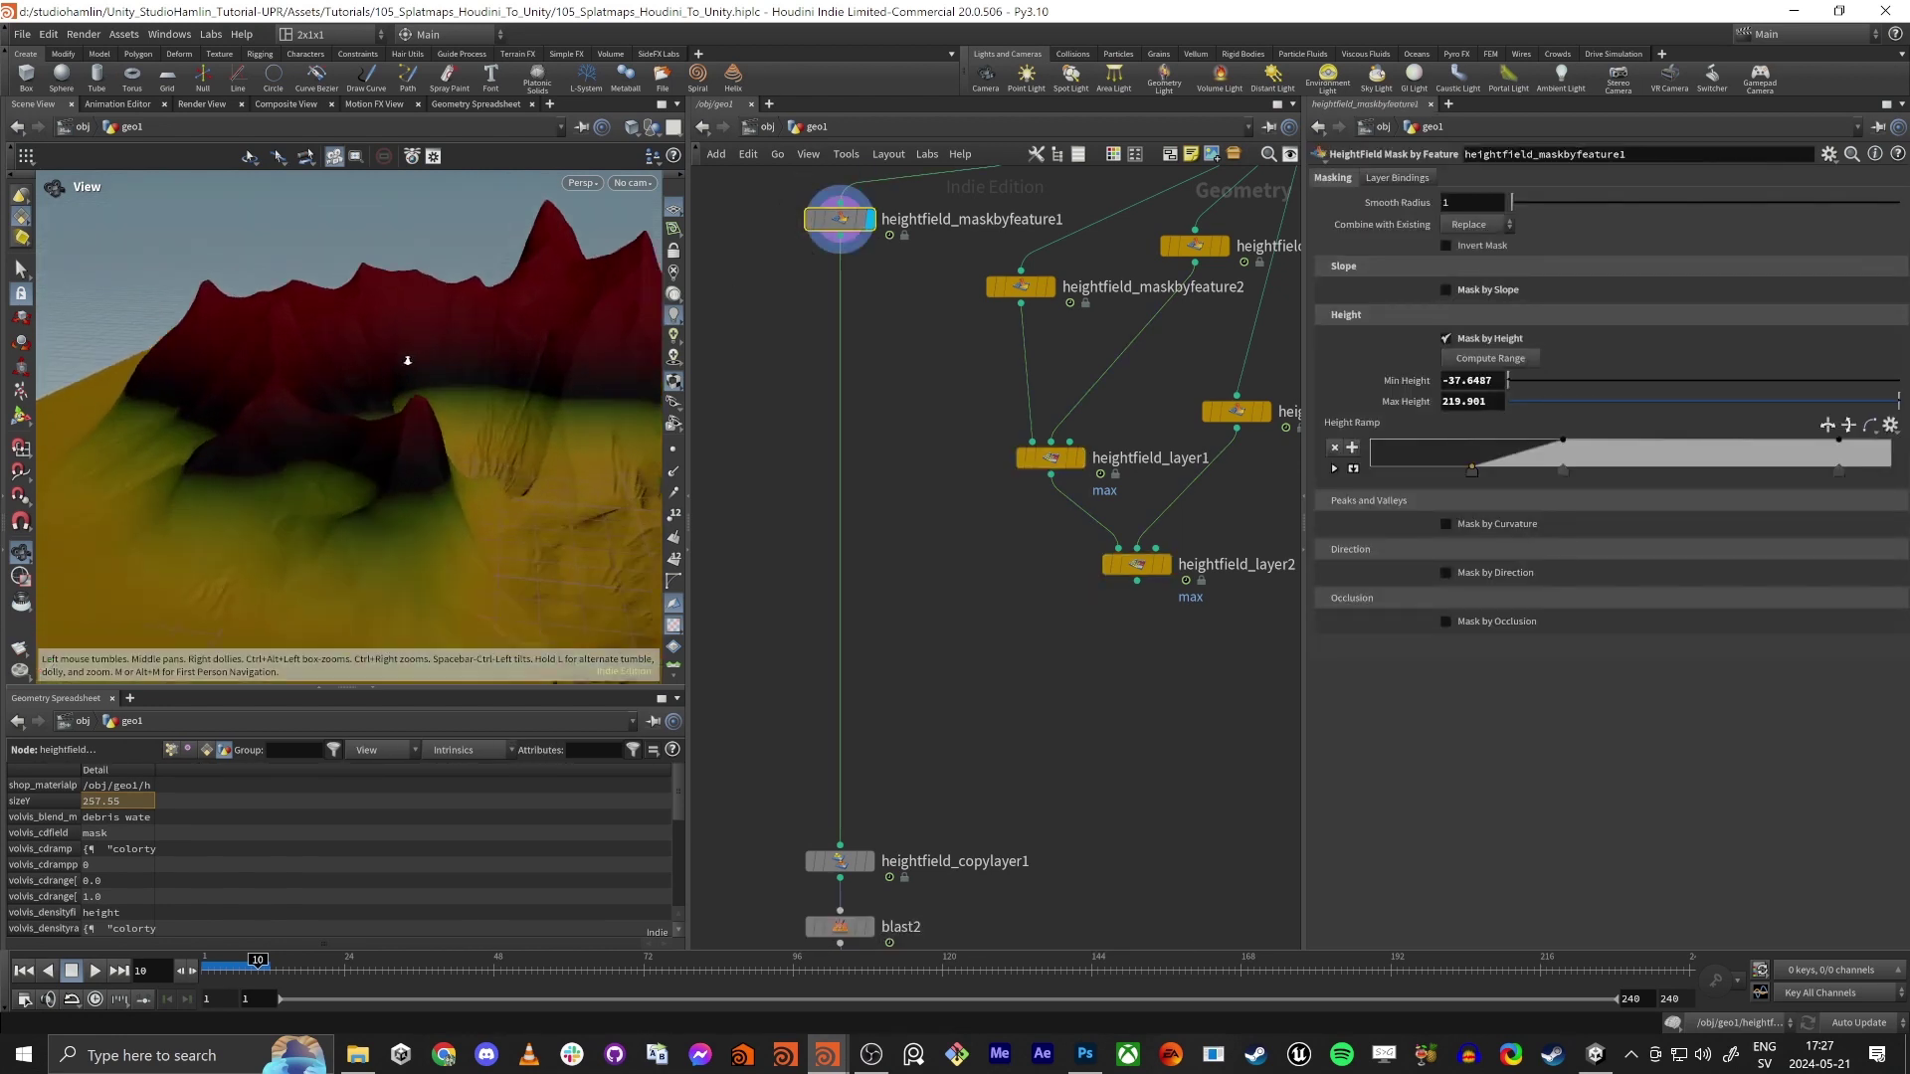
click(1166, 564)
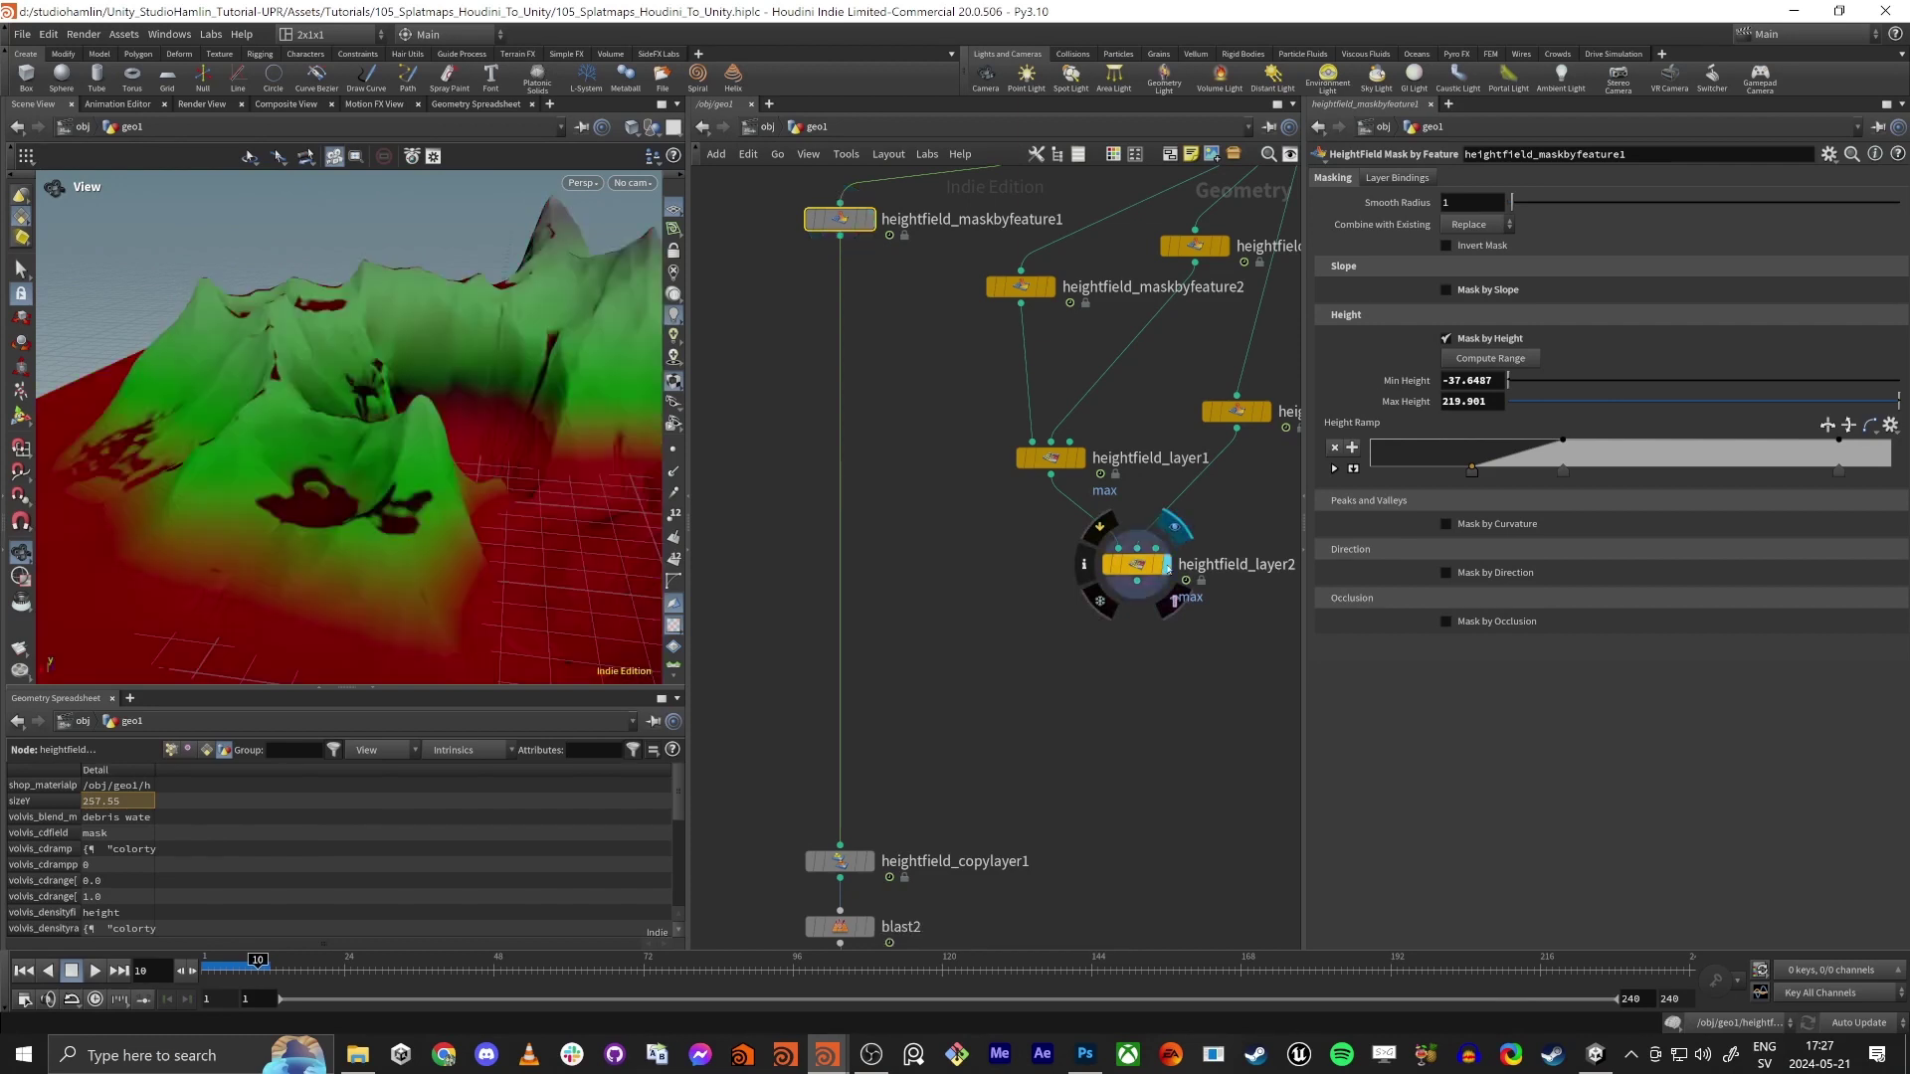
drag(322, 318, 334, 416)
right_drag(334, 416, 398, 343)
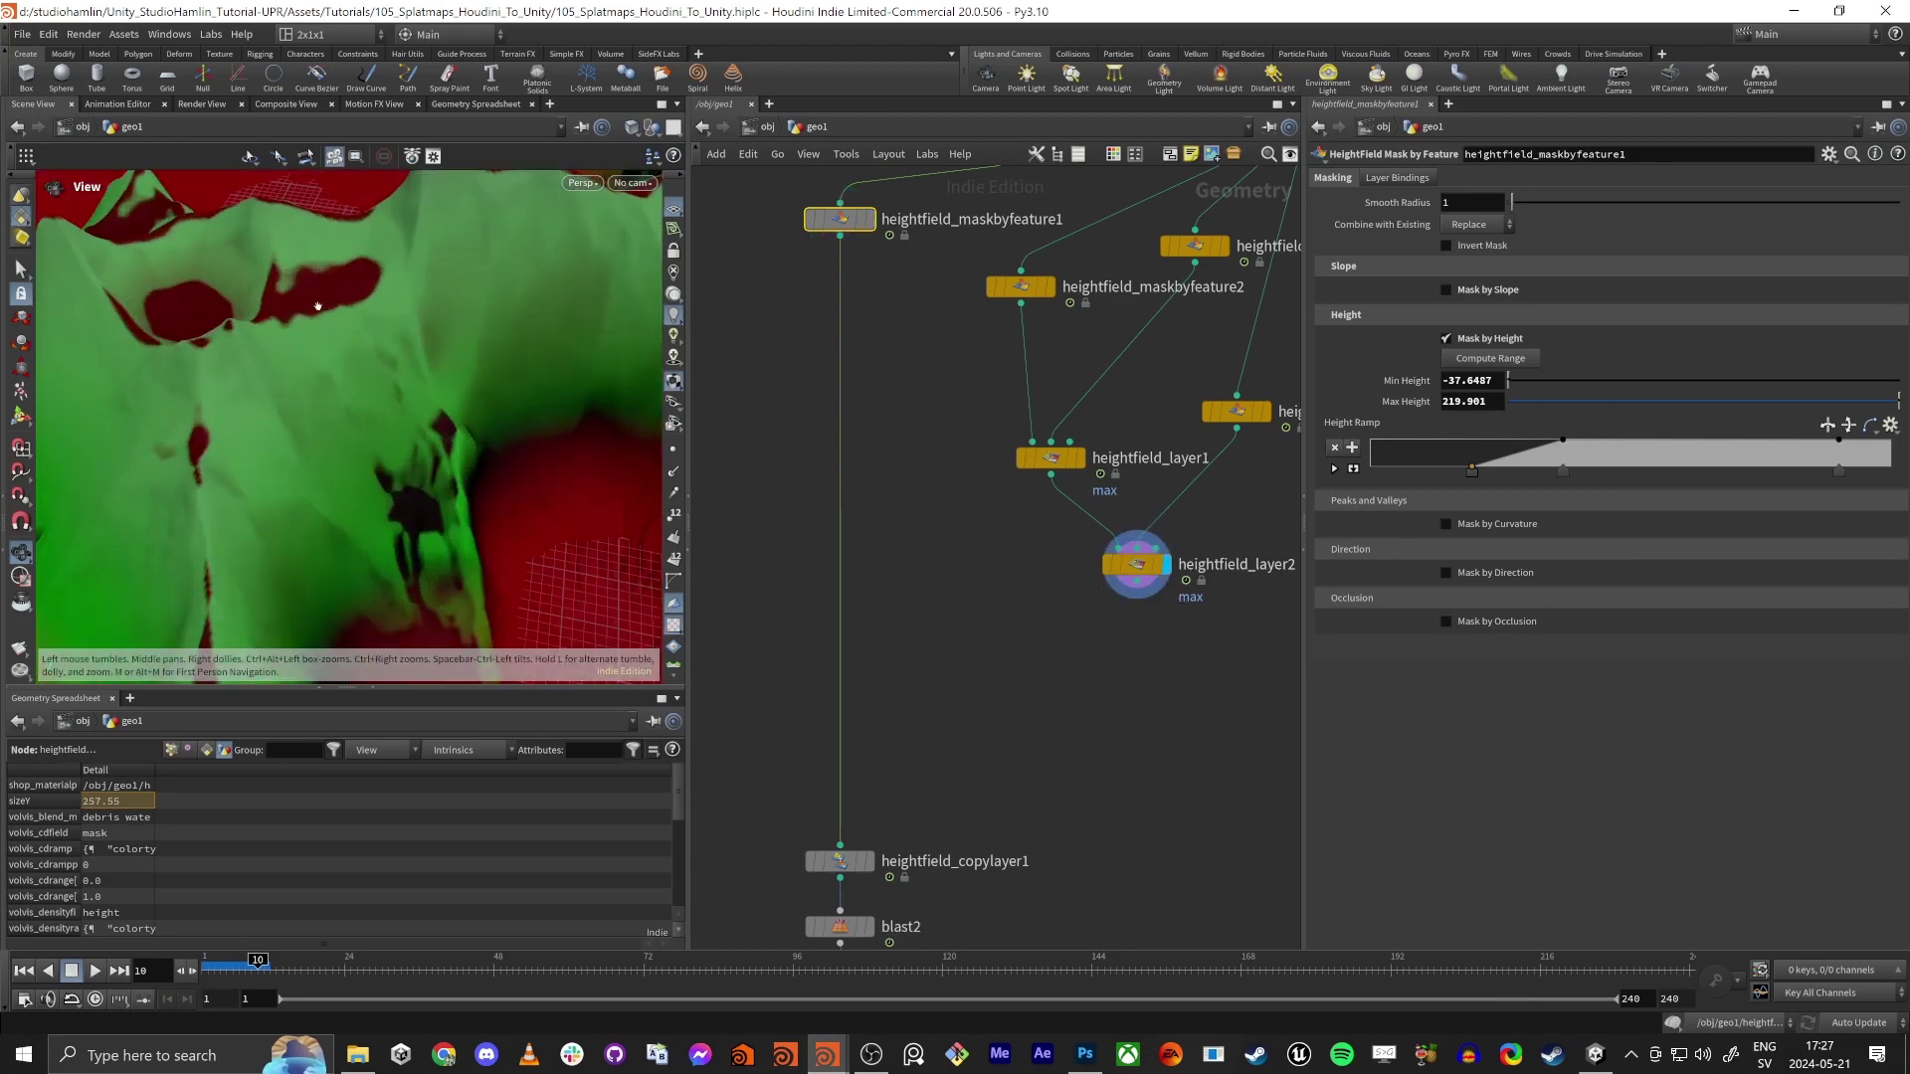
drag(397, 344, 426, 350)
click(868, 219)
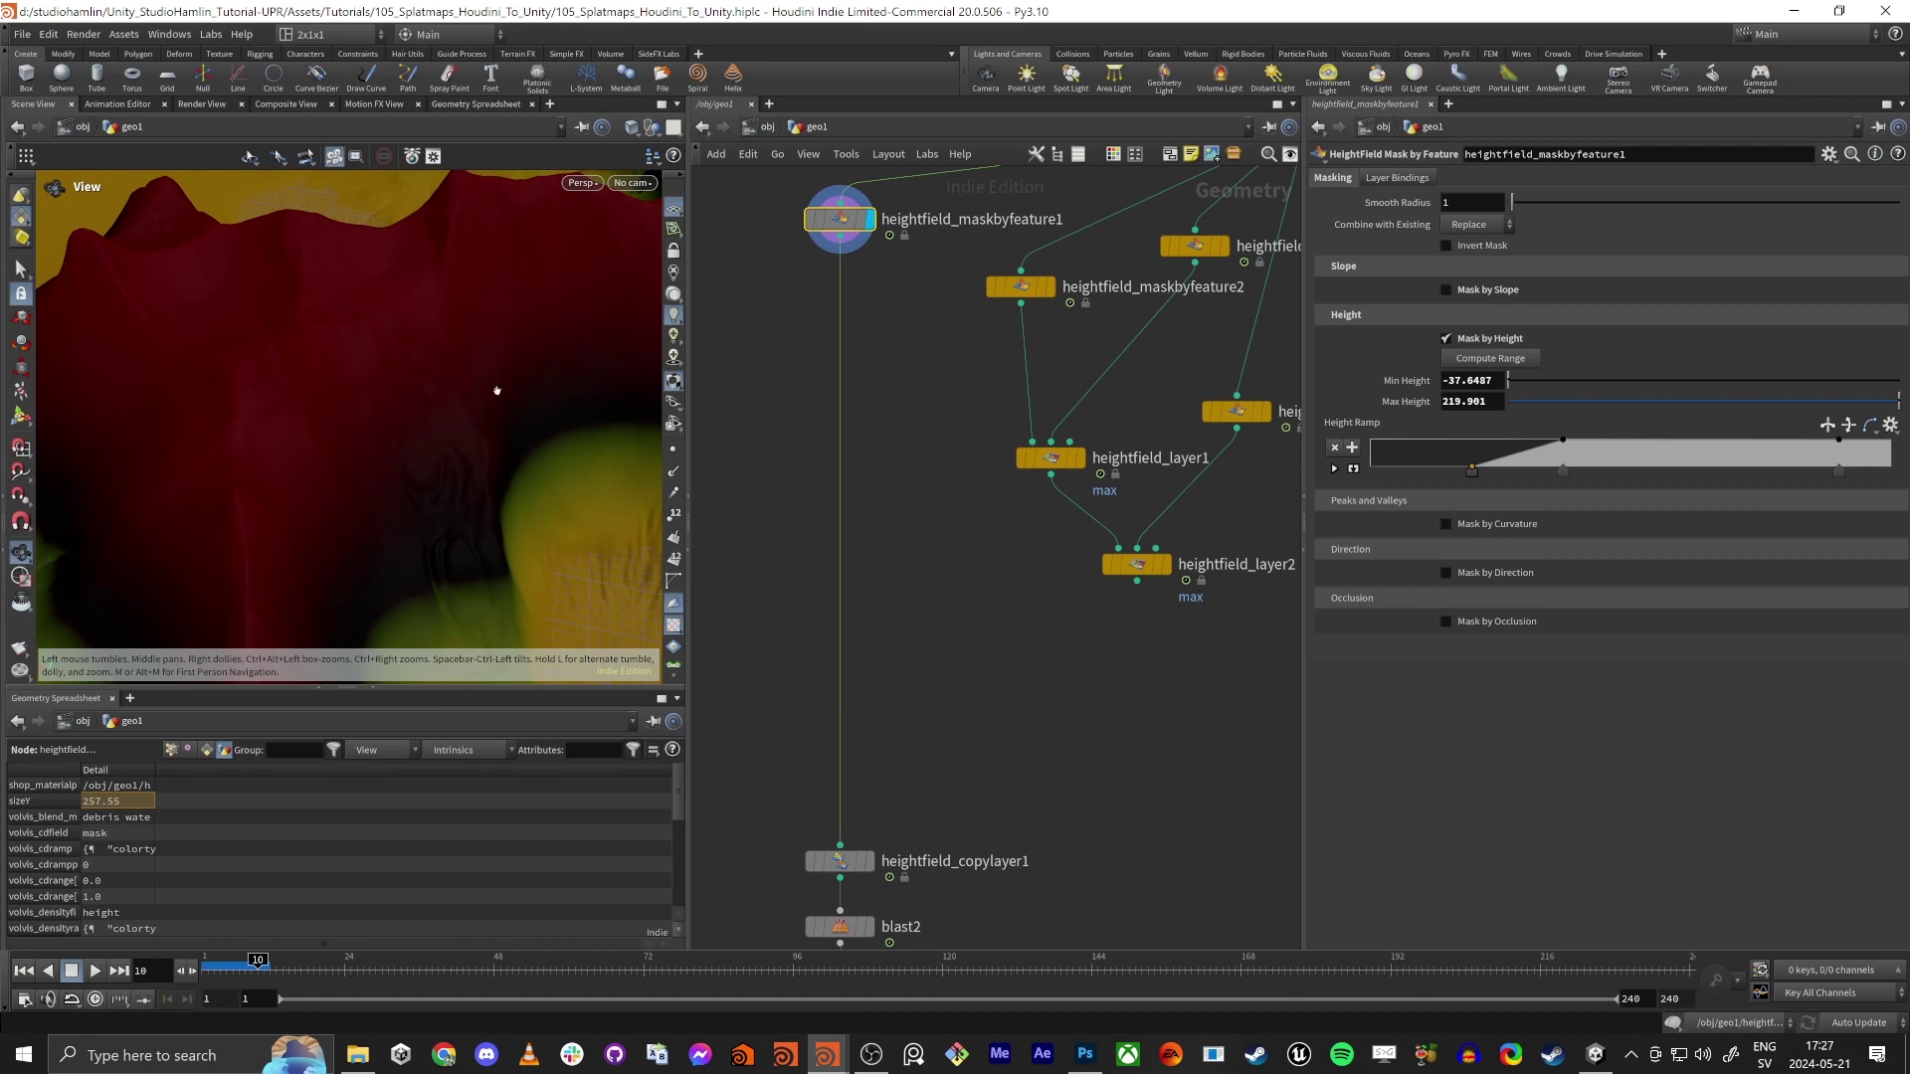
click(1166, 564)
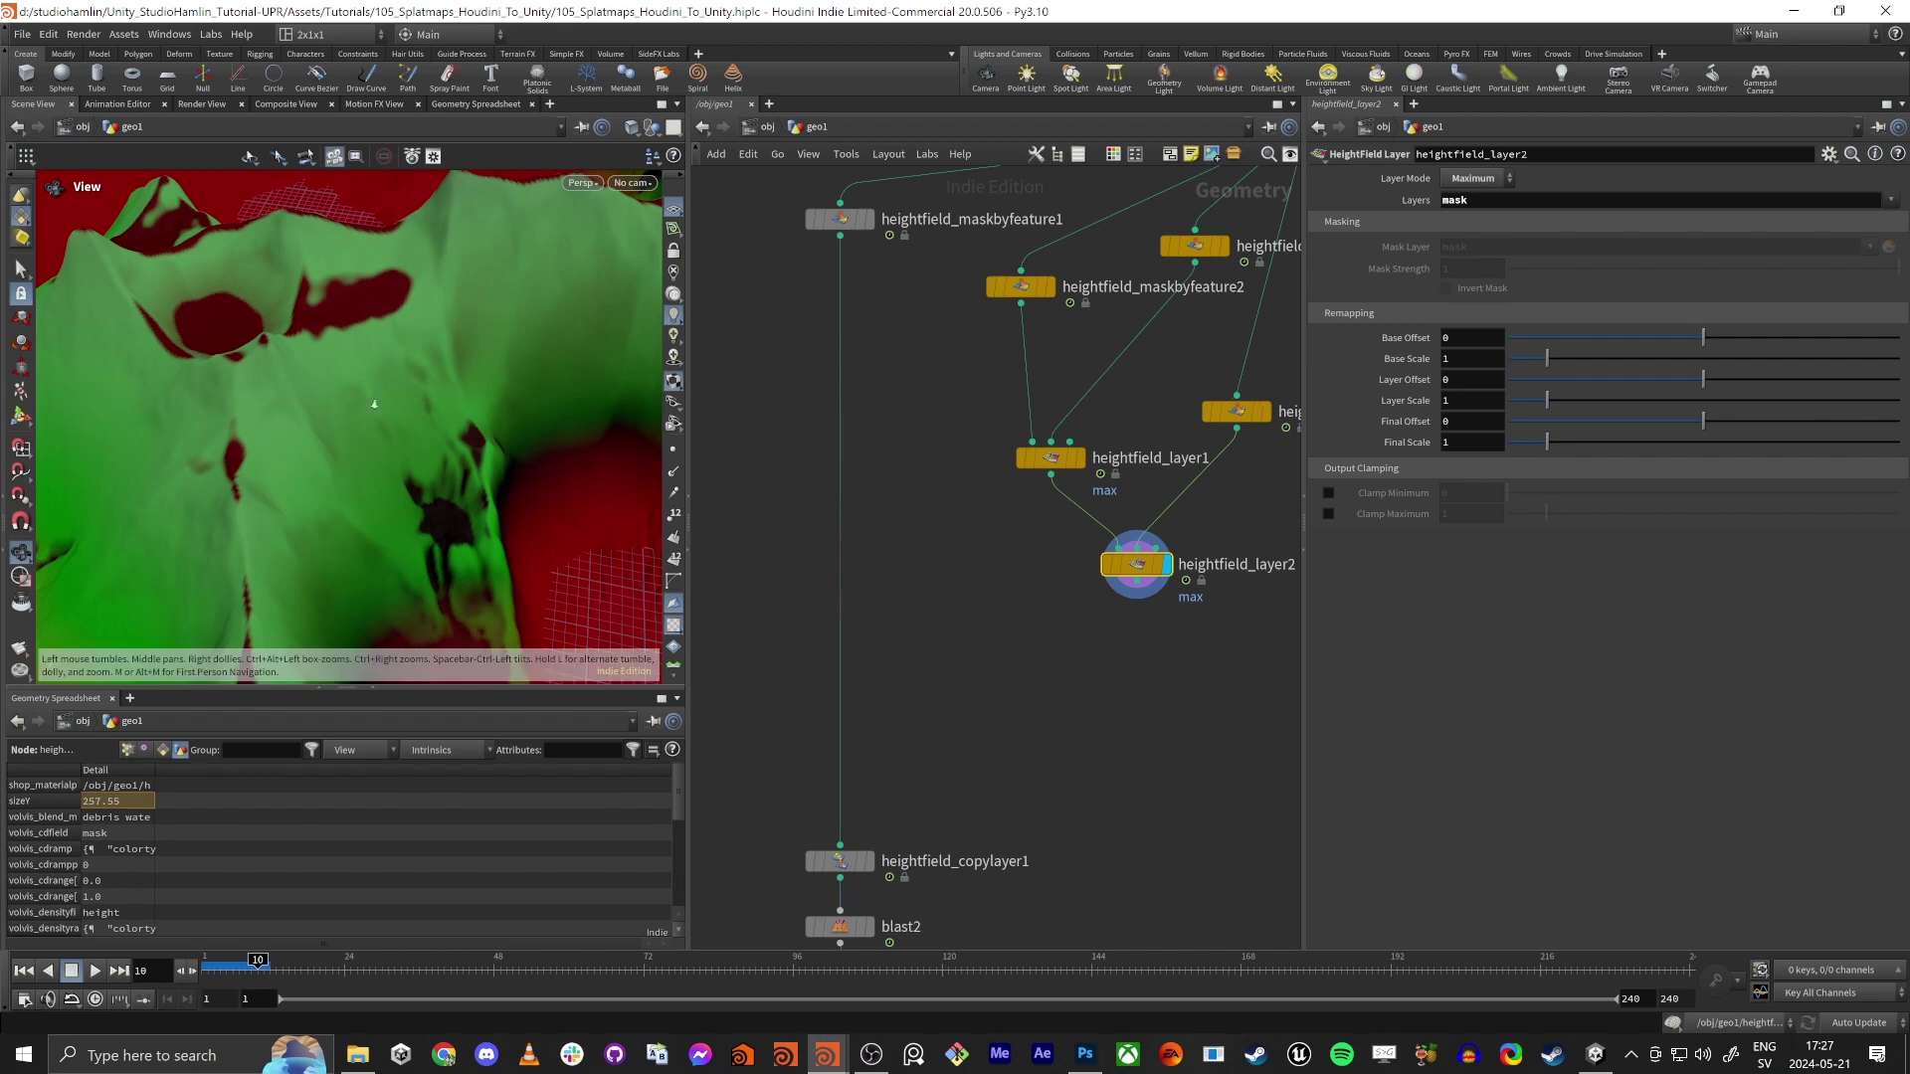
scroll(453, 436, down, 6)
scroll(425, 425, down, 6)
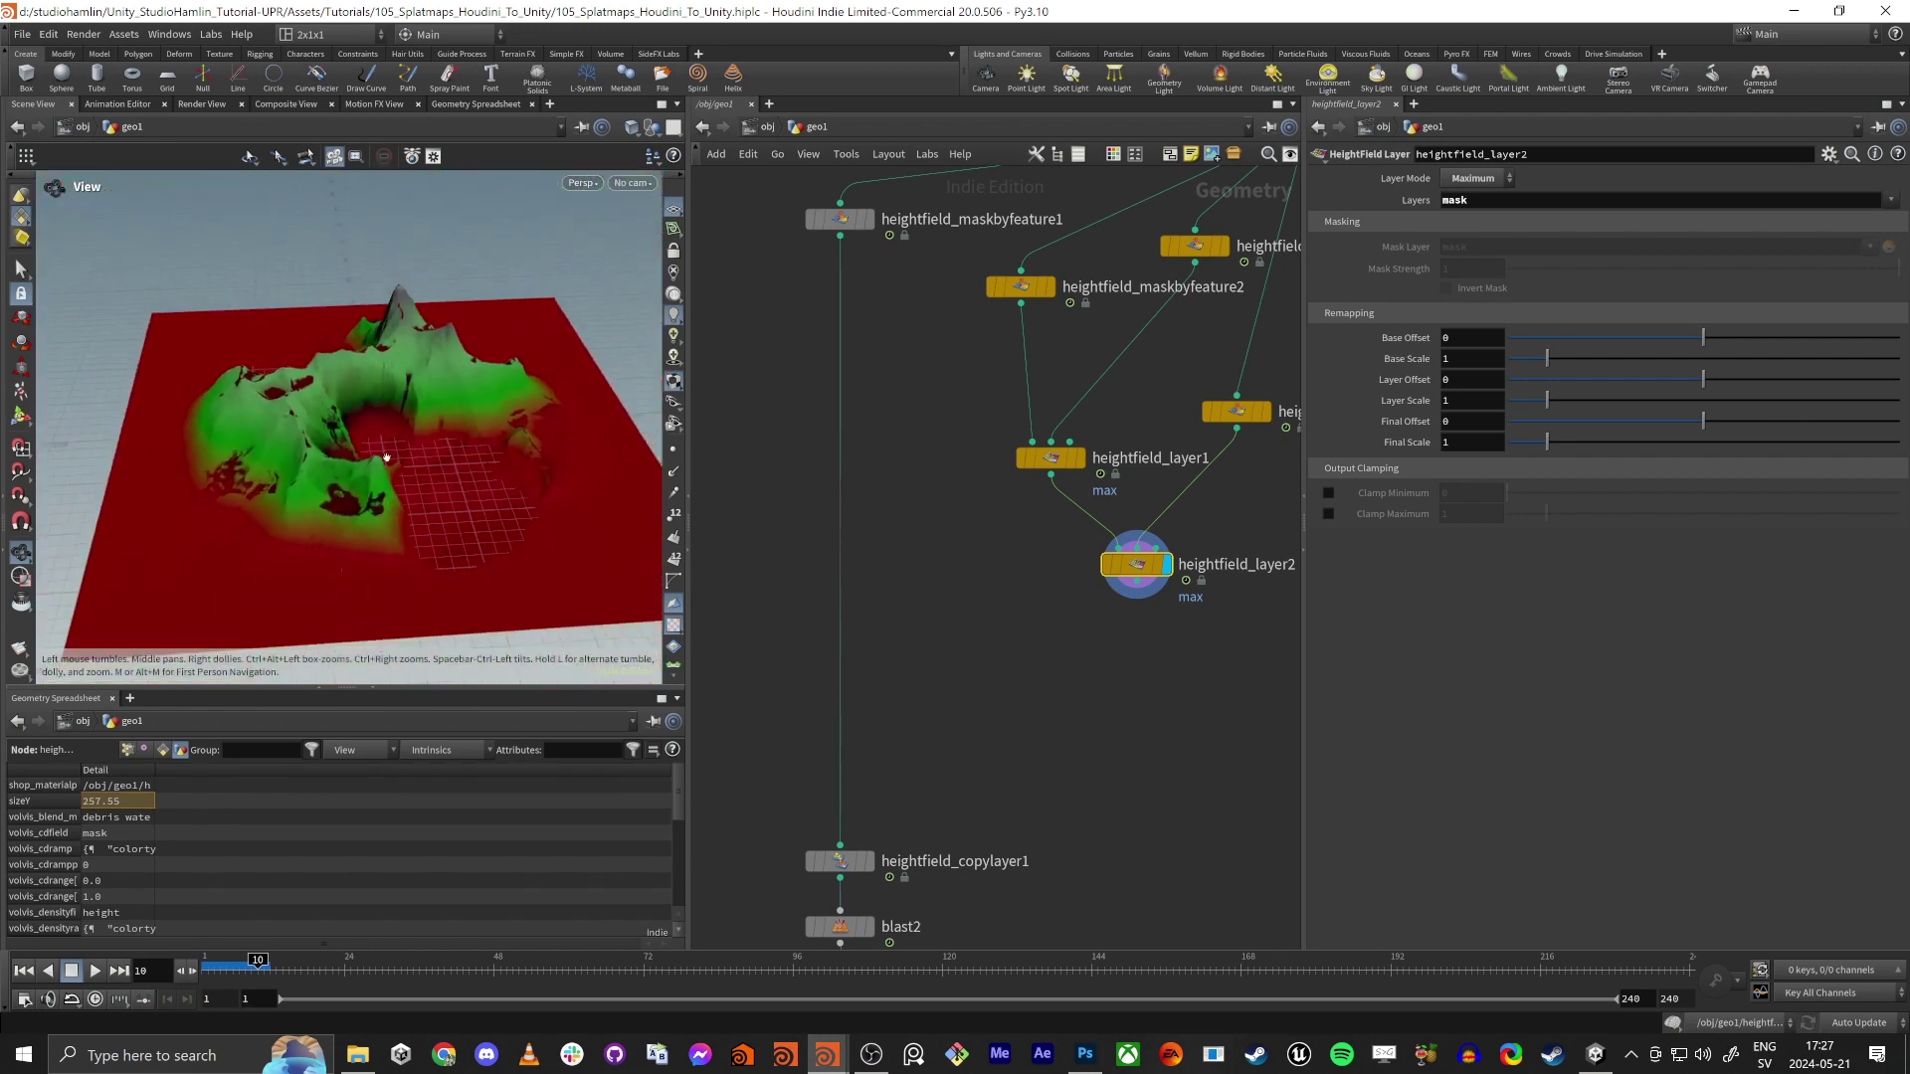
Display heightfield_maskbyfeature1 and delete the low starting point of its height ramp
click(848, 220)
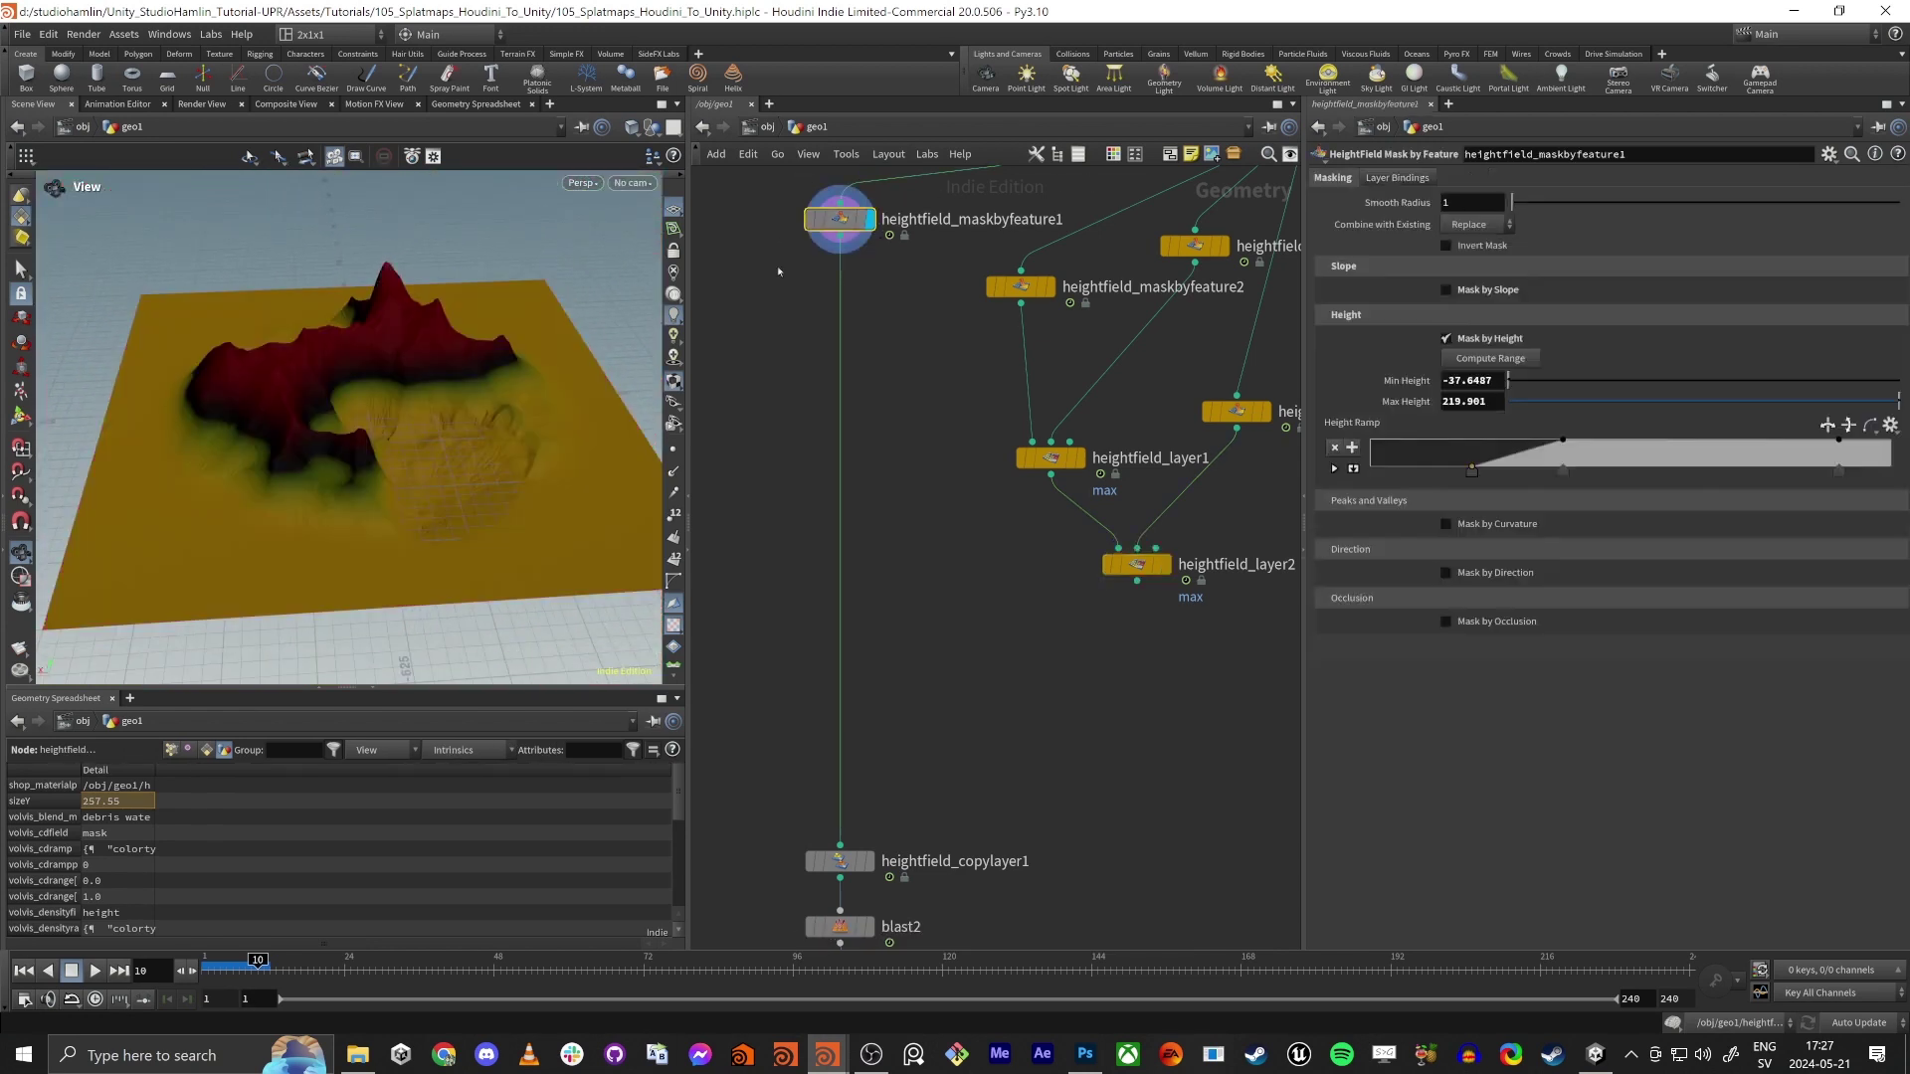
click(1472, 475)
key(Delete)
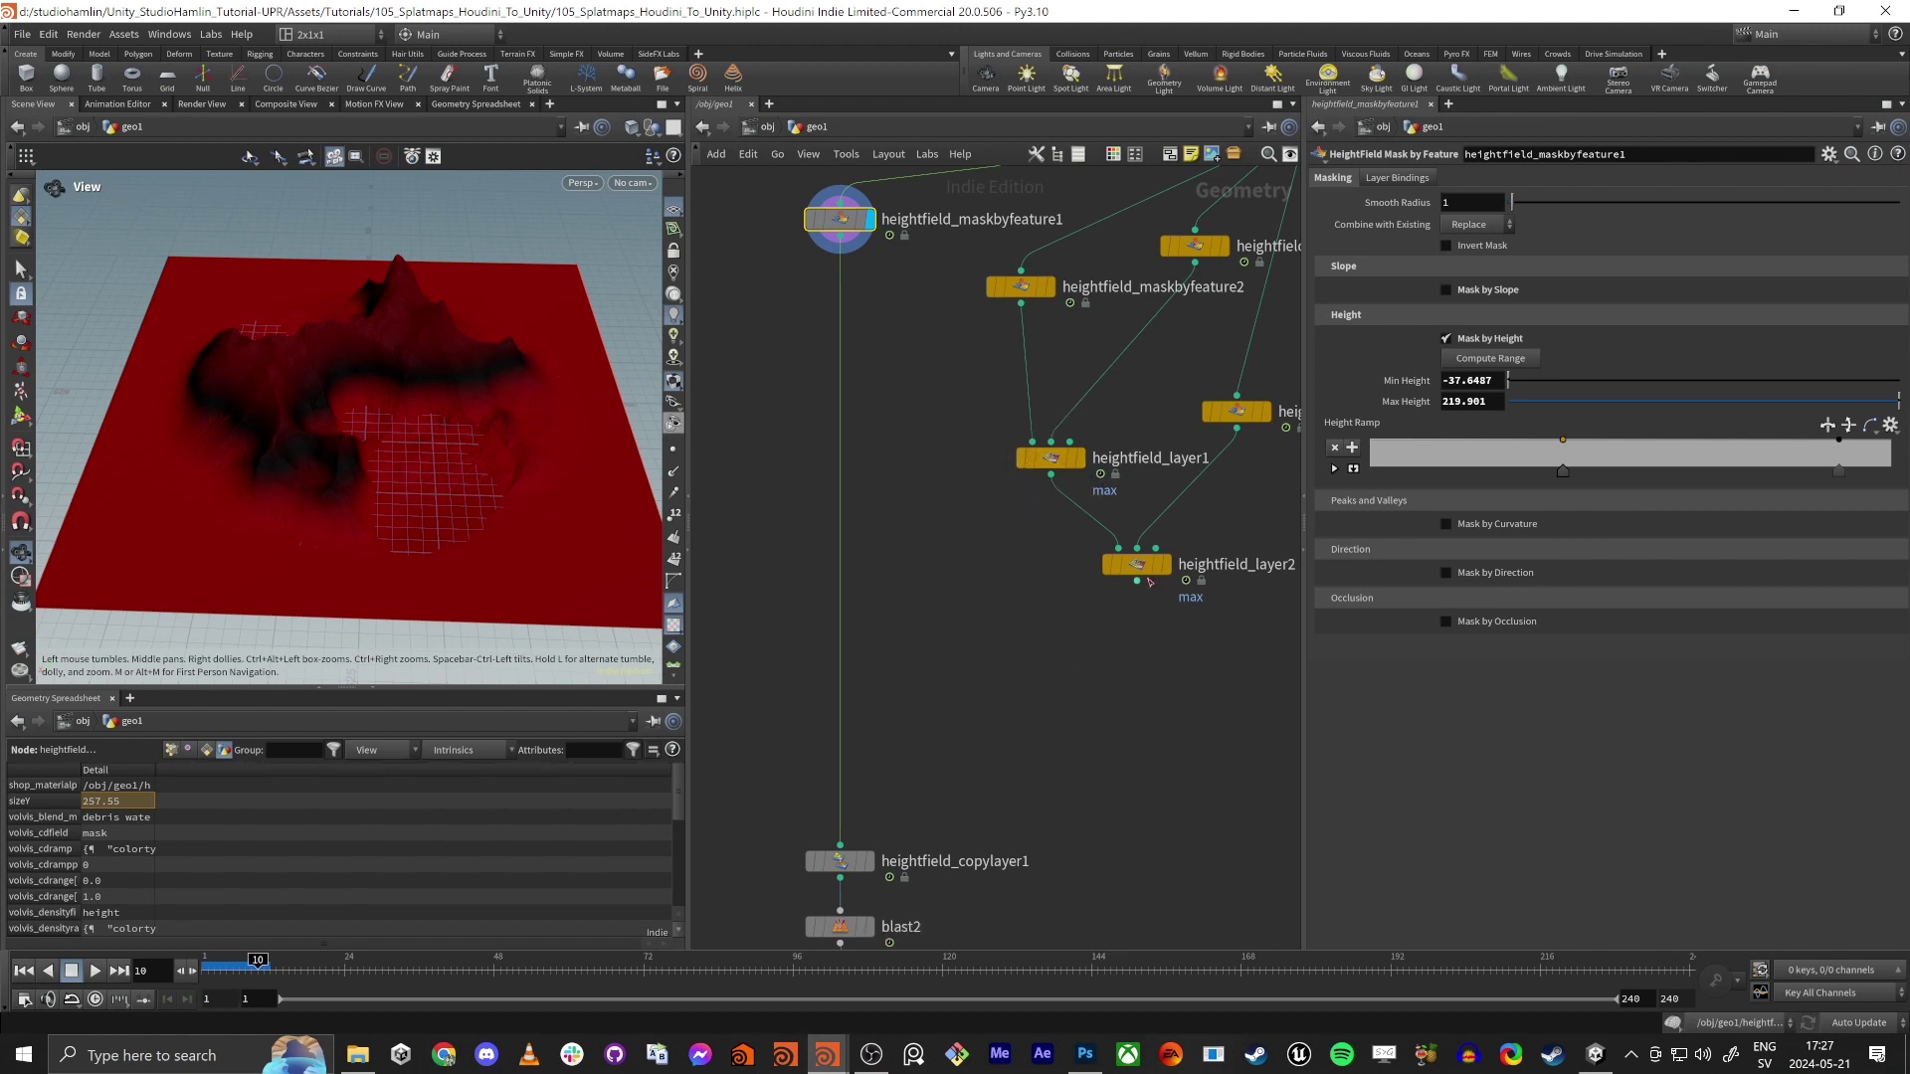
Duplicate heightfield_layer2 beside the first height mask's branch and remove the copy's input connections
alt+drag(1141, 567, 927, 619)
click(927, 619)
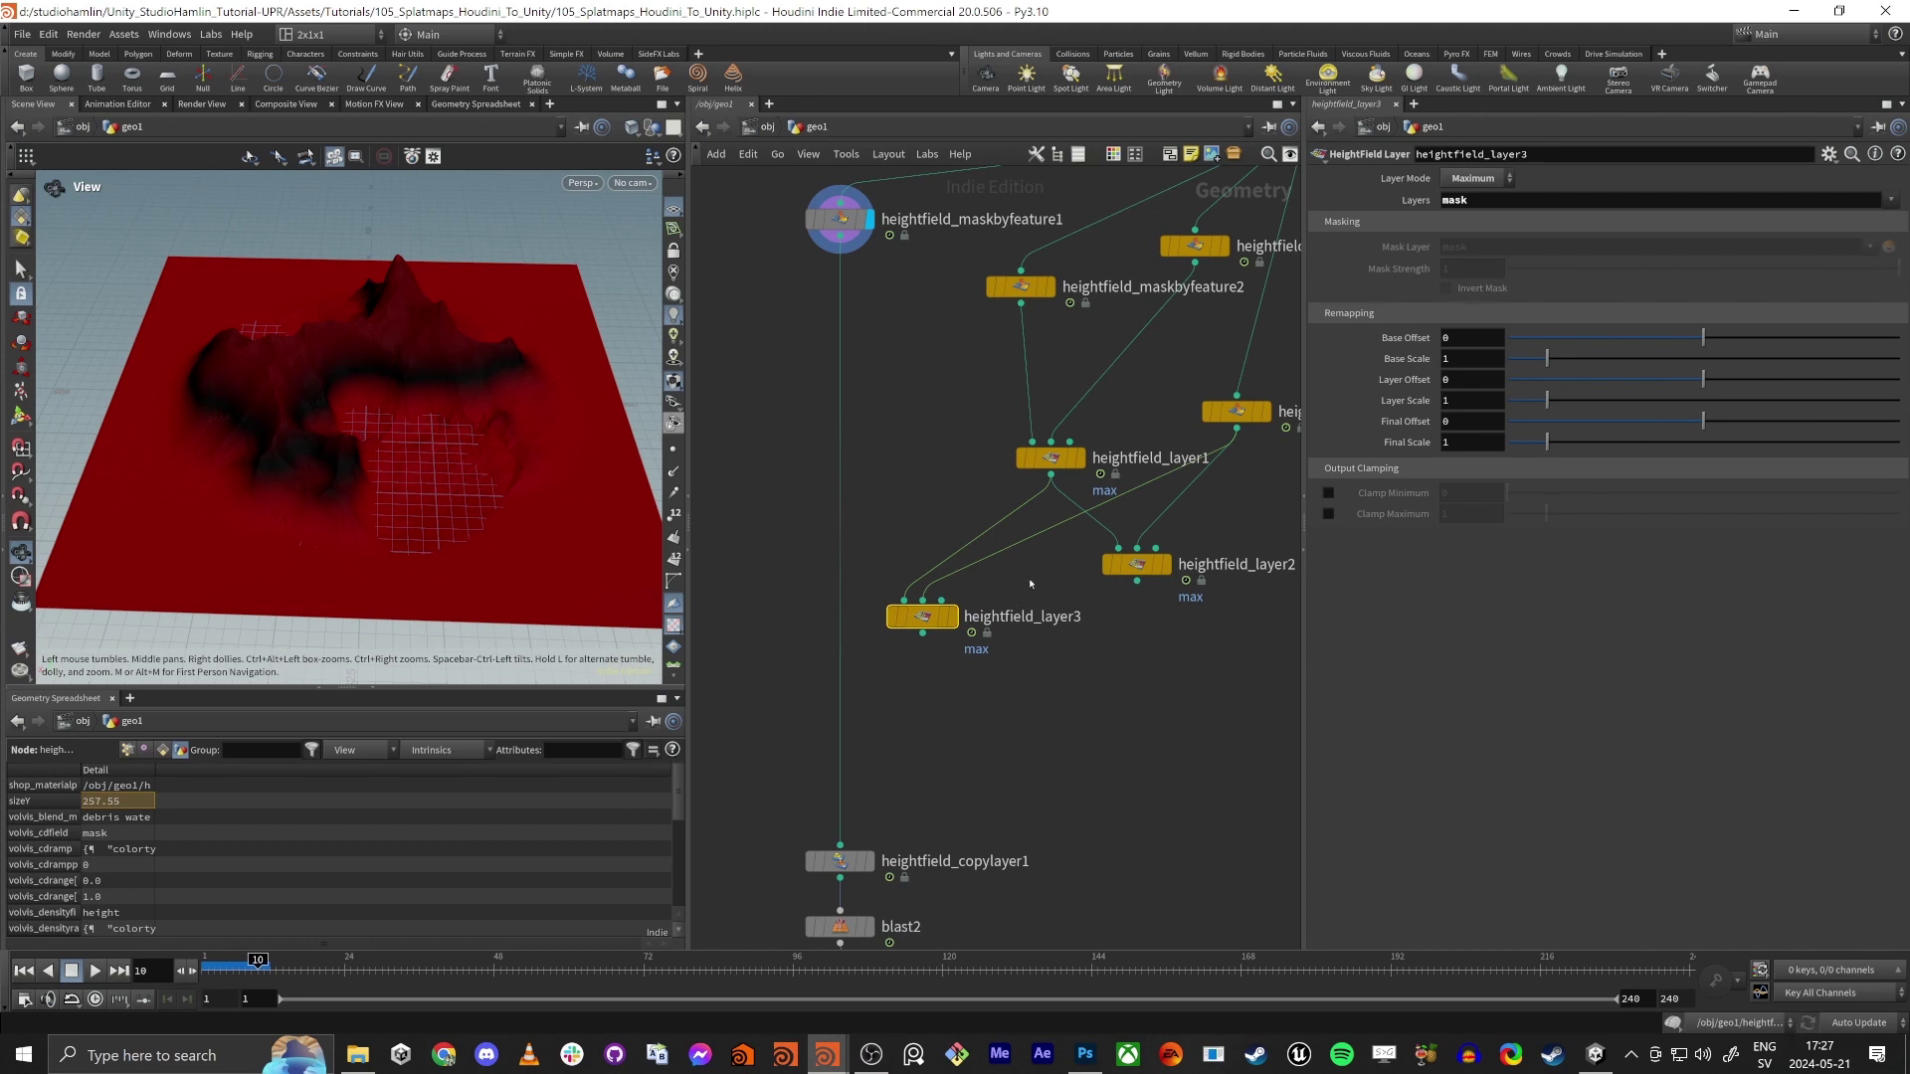
drag(1041, 576, 941, 510)
key(Delete)
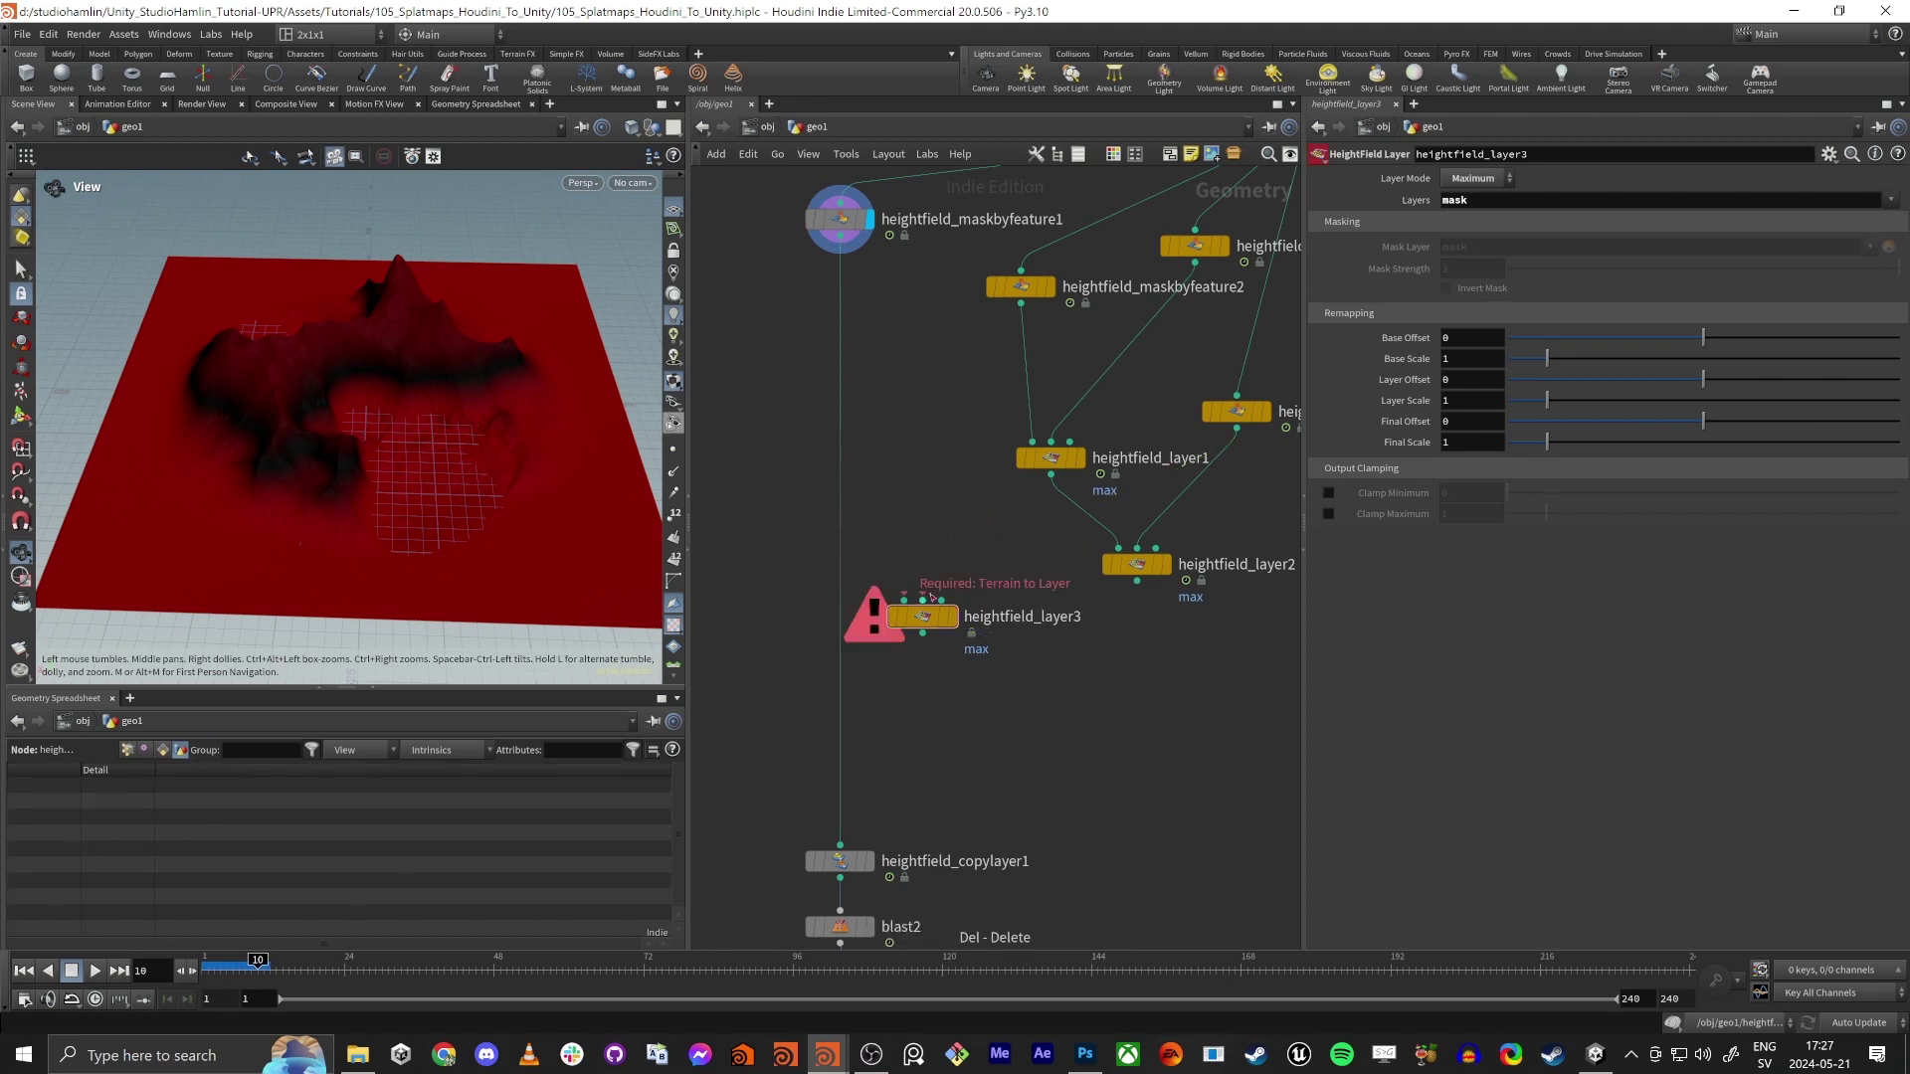
Wire the duplicated layer node between heightfield_maskbyfeature1 and heightfield_copylayer1, using its base input, and move it nearer the branch
drag(903, 600, 841, 238)
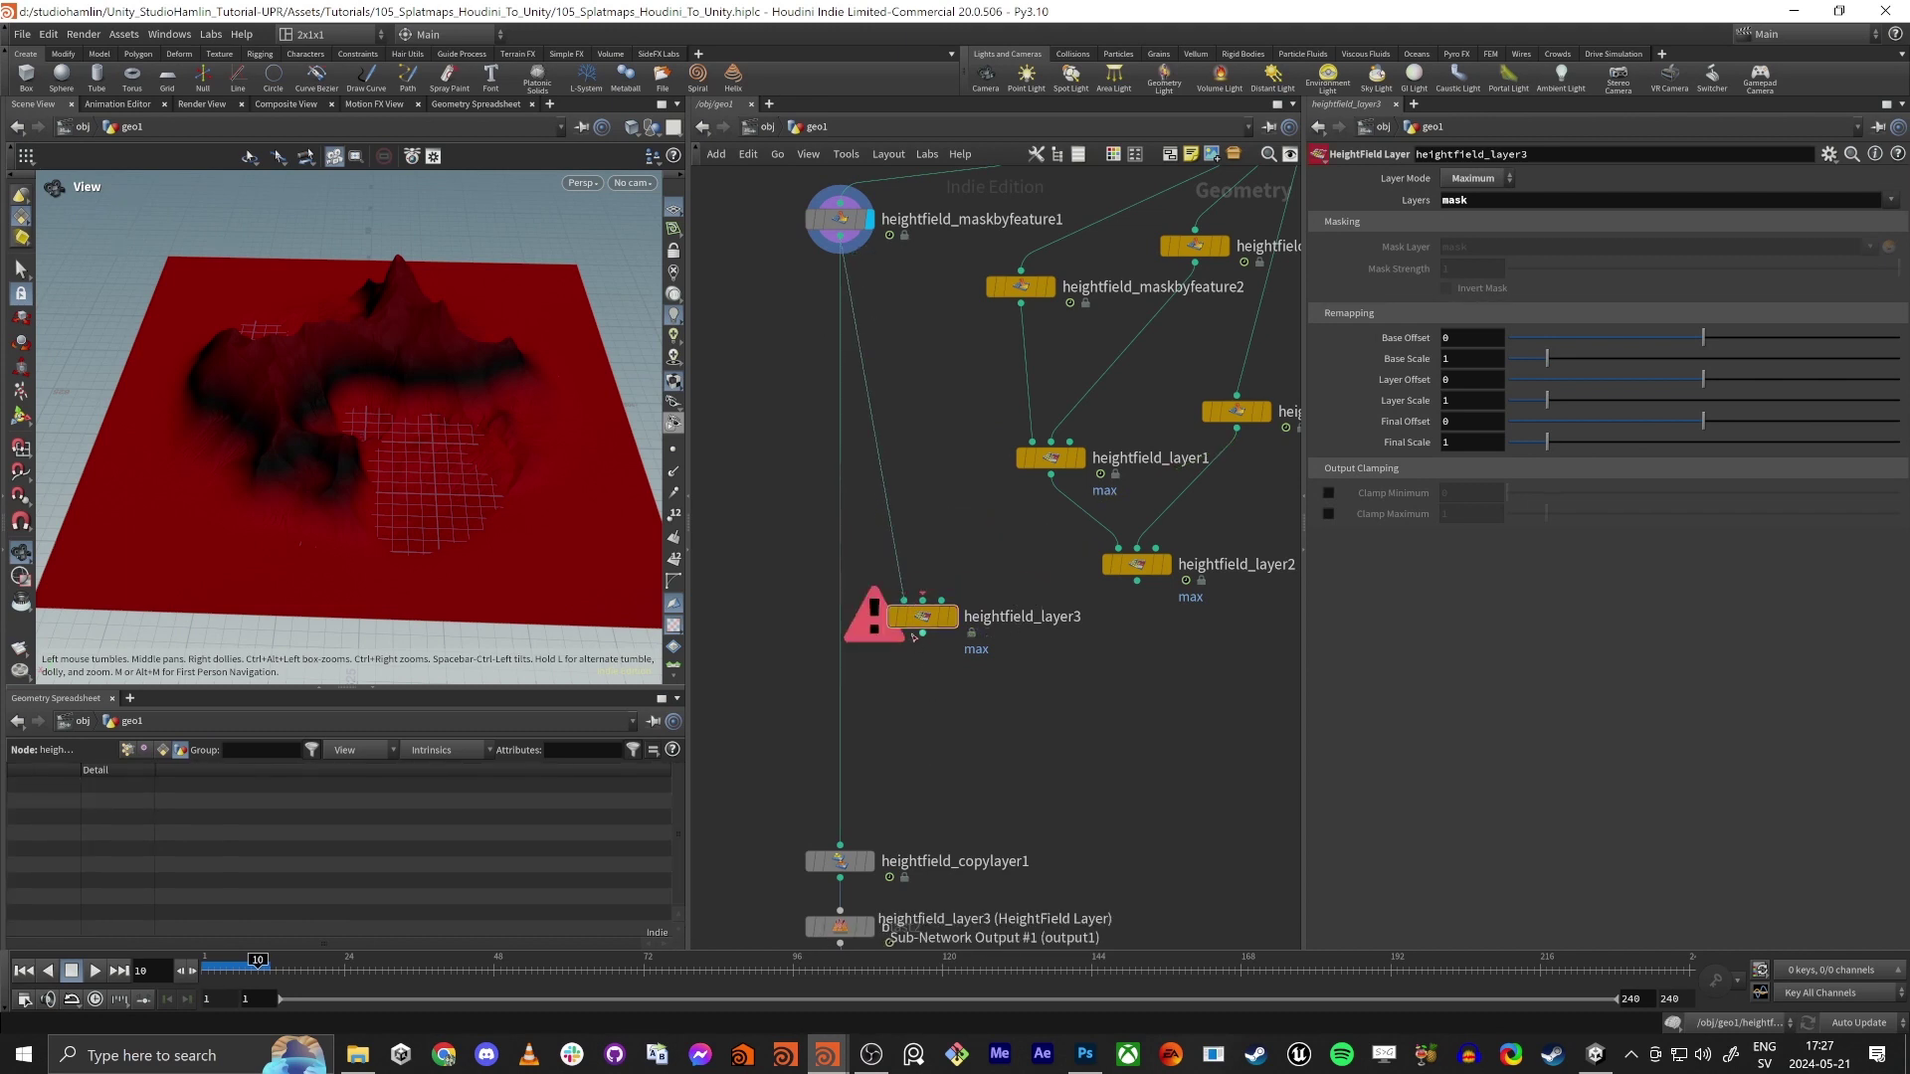
drag(923, 632, 879, 718)
click(840, 845)
drag(923, 617, 874, 617)
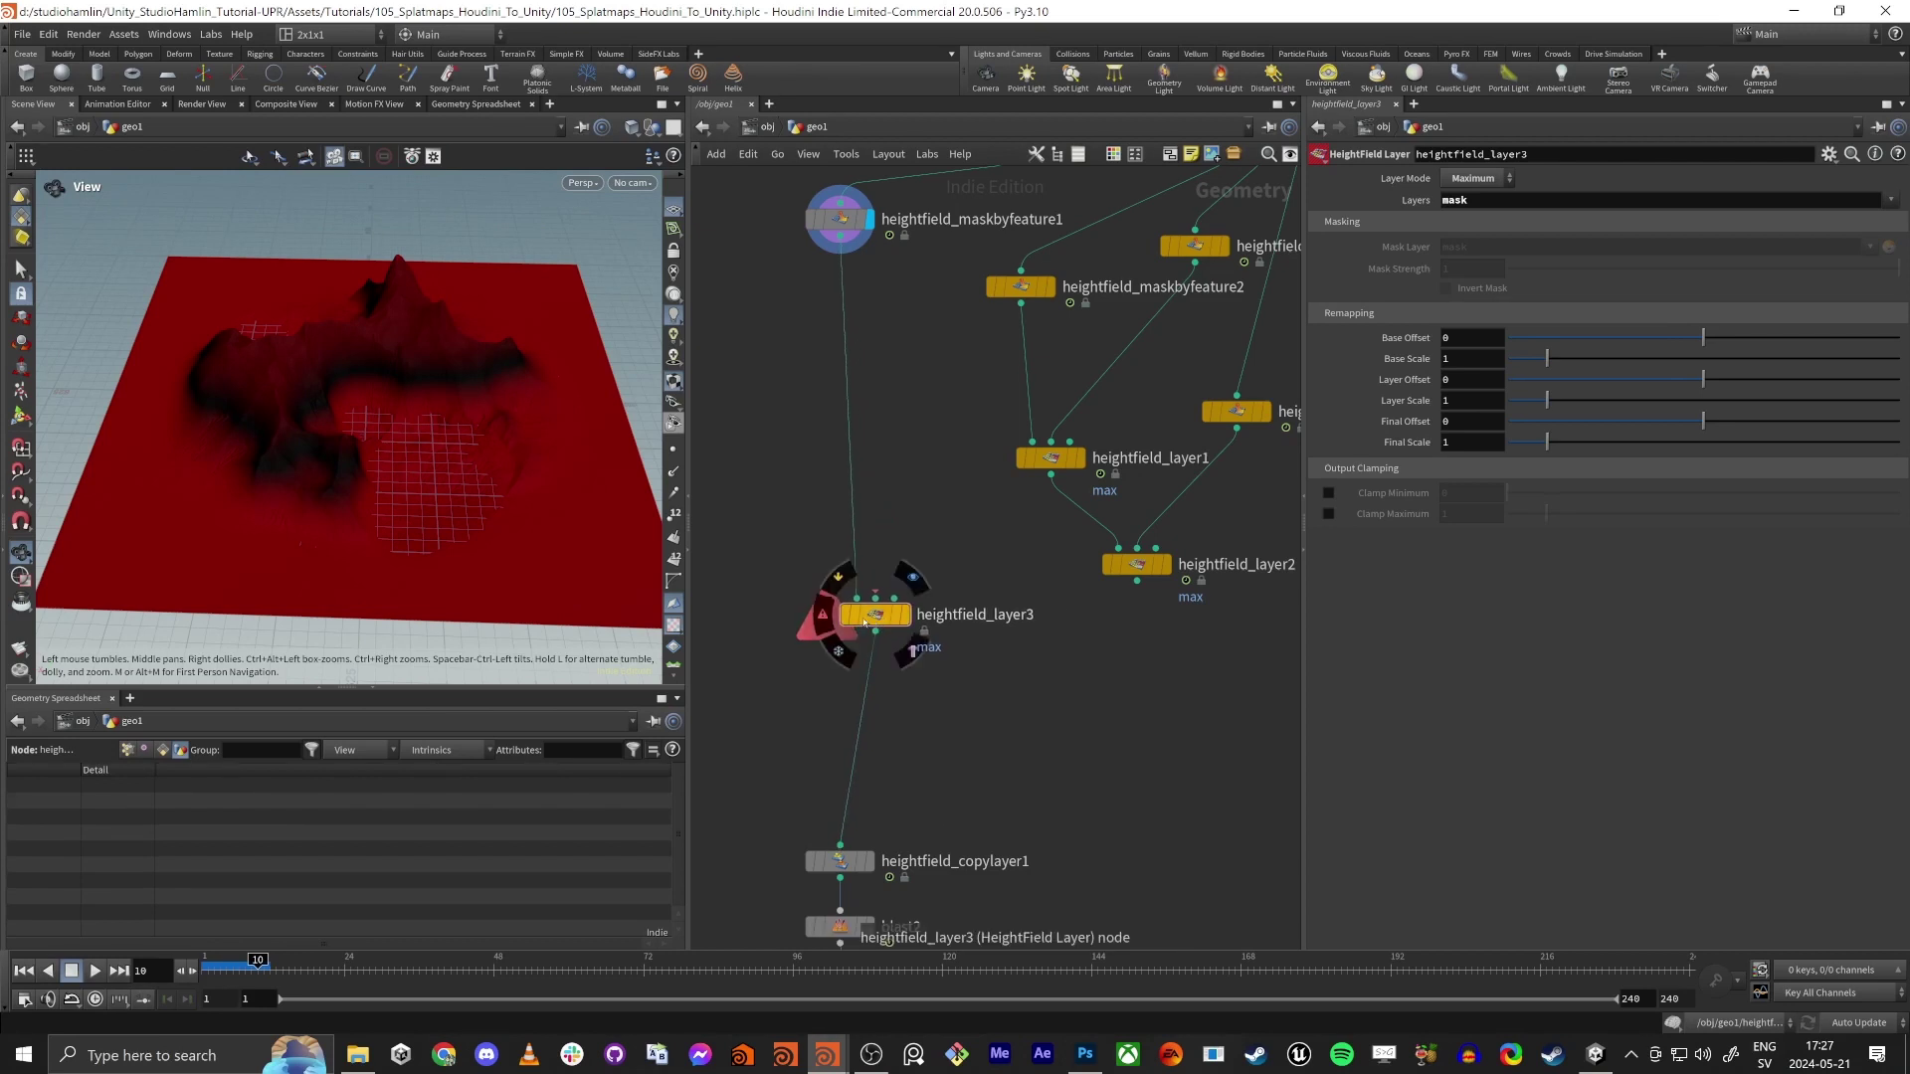
Recolour heightfield_layer3 grey, align it under heightfield_maskbyfeature1's branch and set its layer mode to Subtract
key(c)
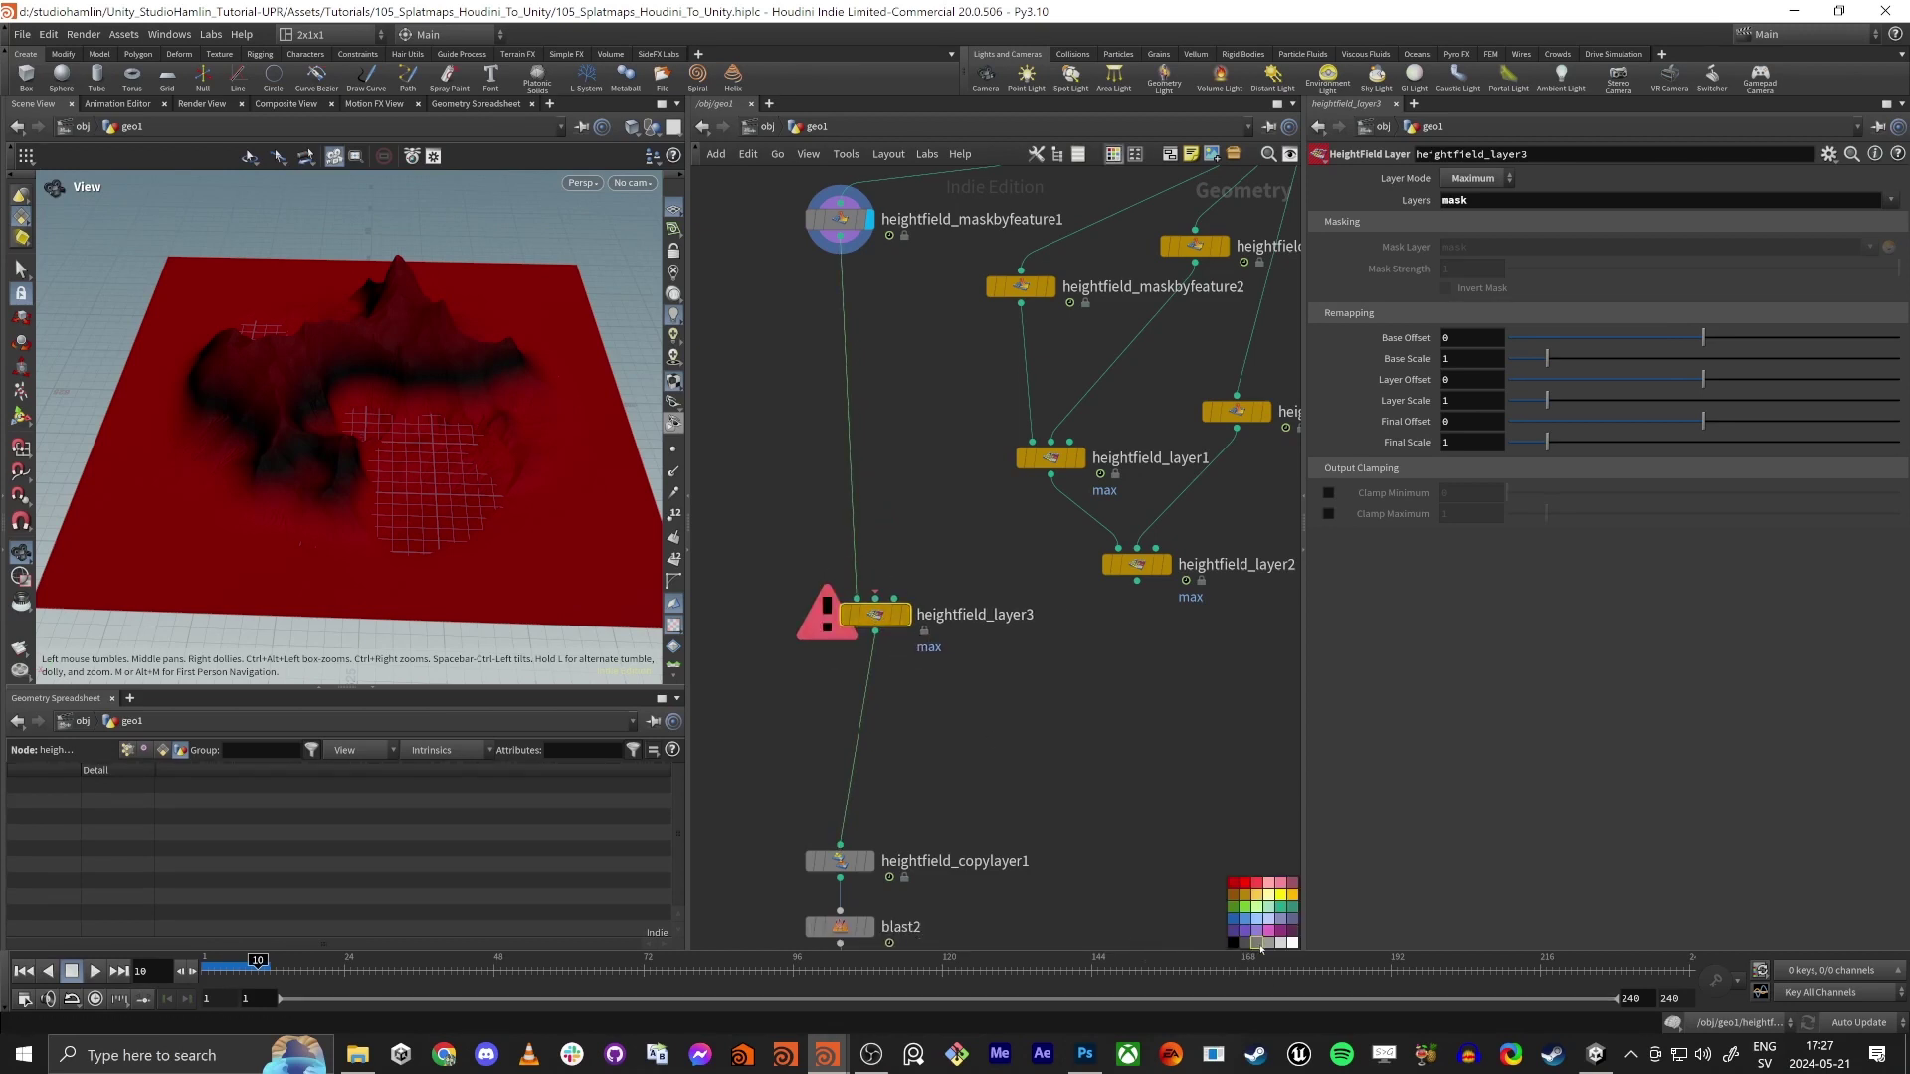
key(c)
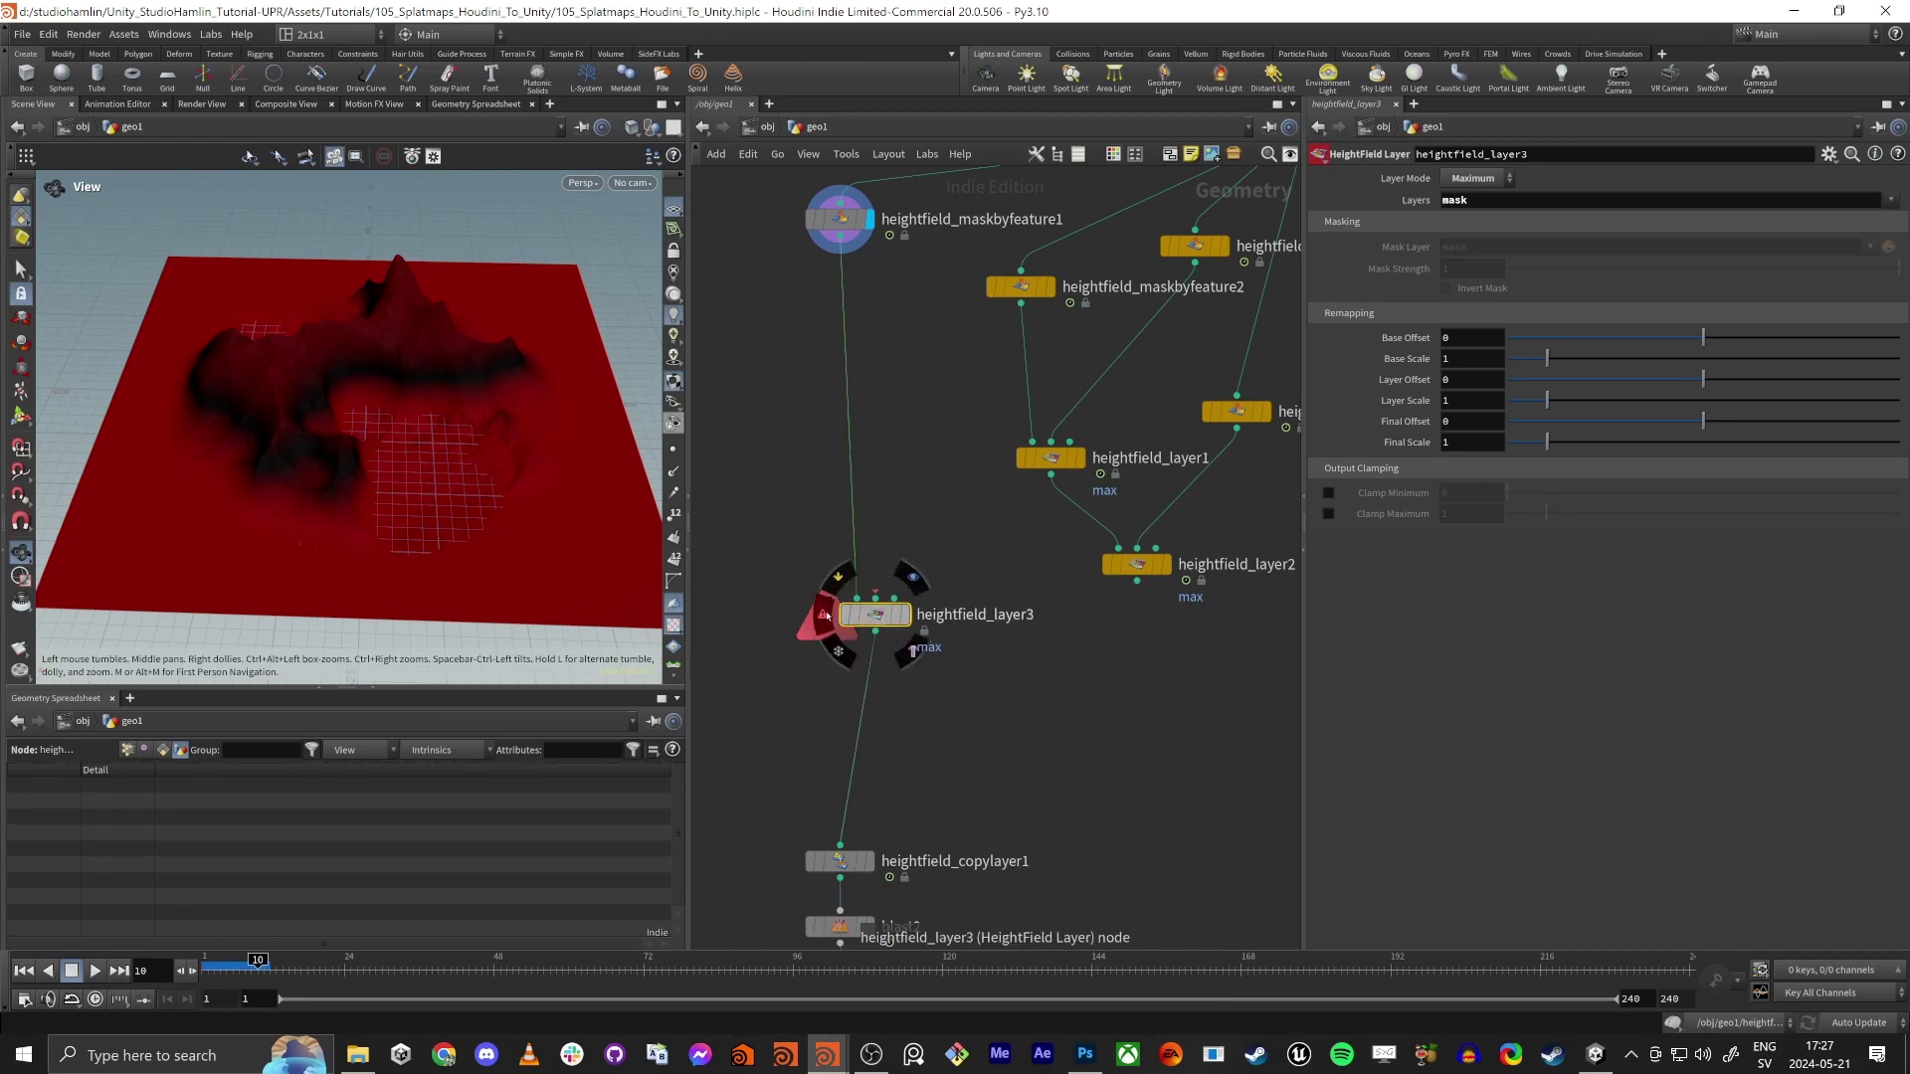
drag(882, 613, 862, 618)
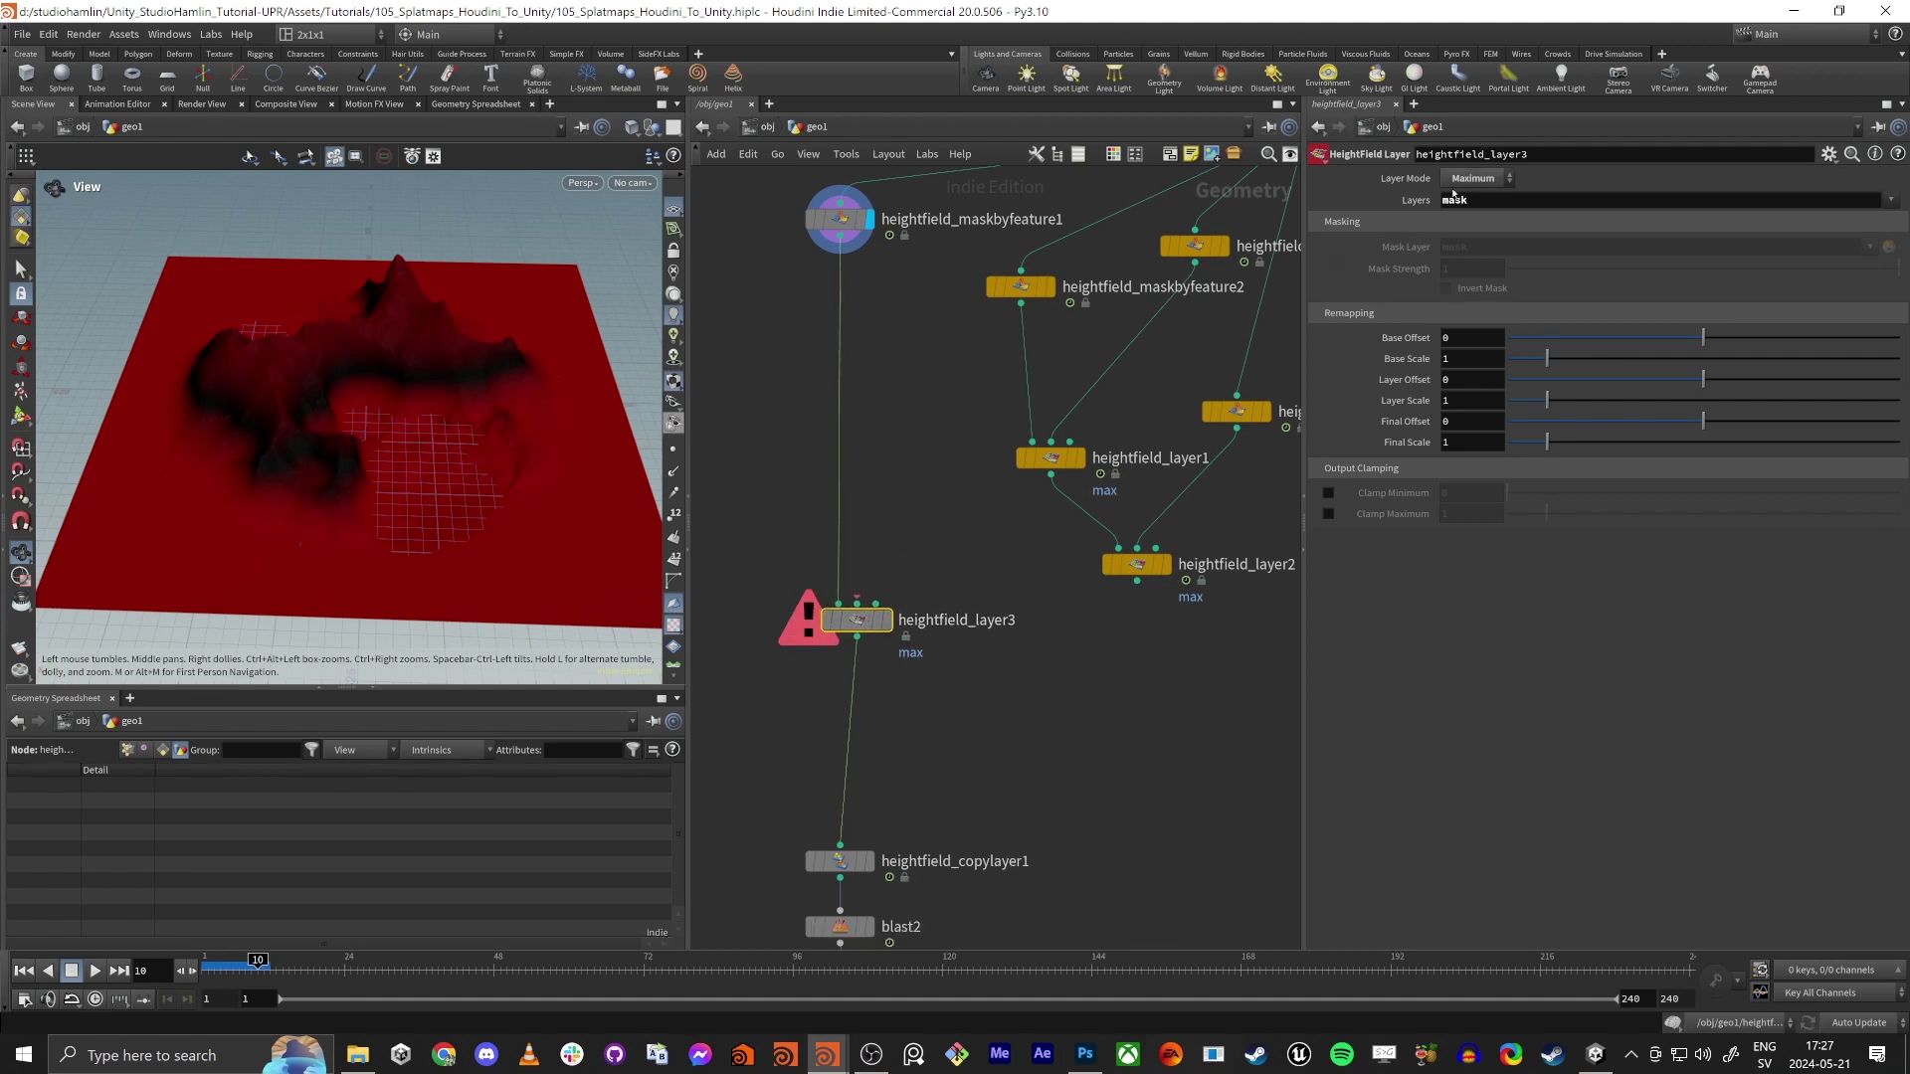
click(1479, 177)
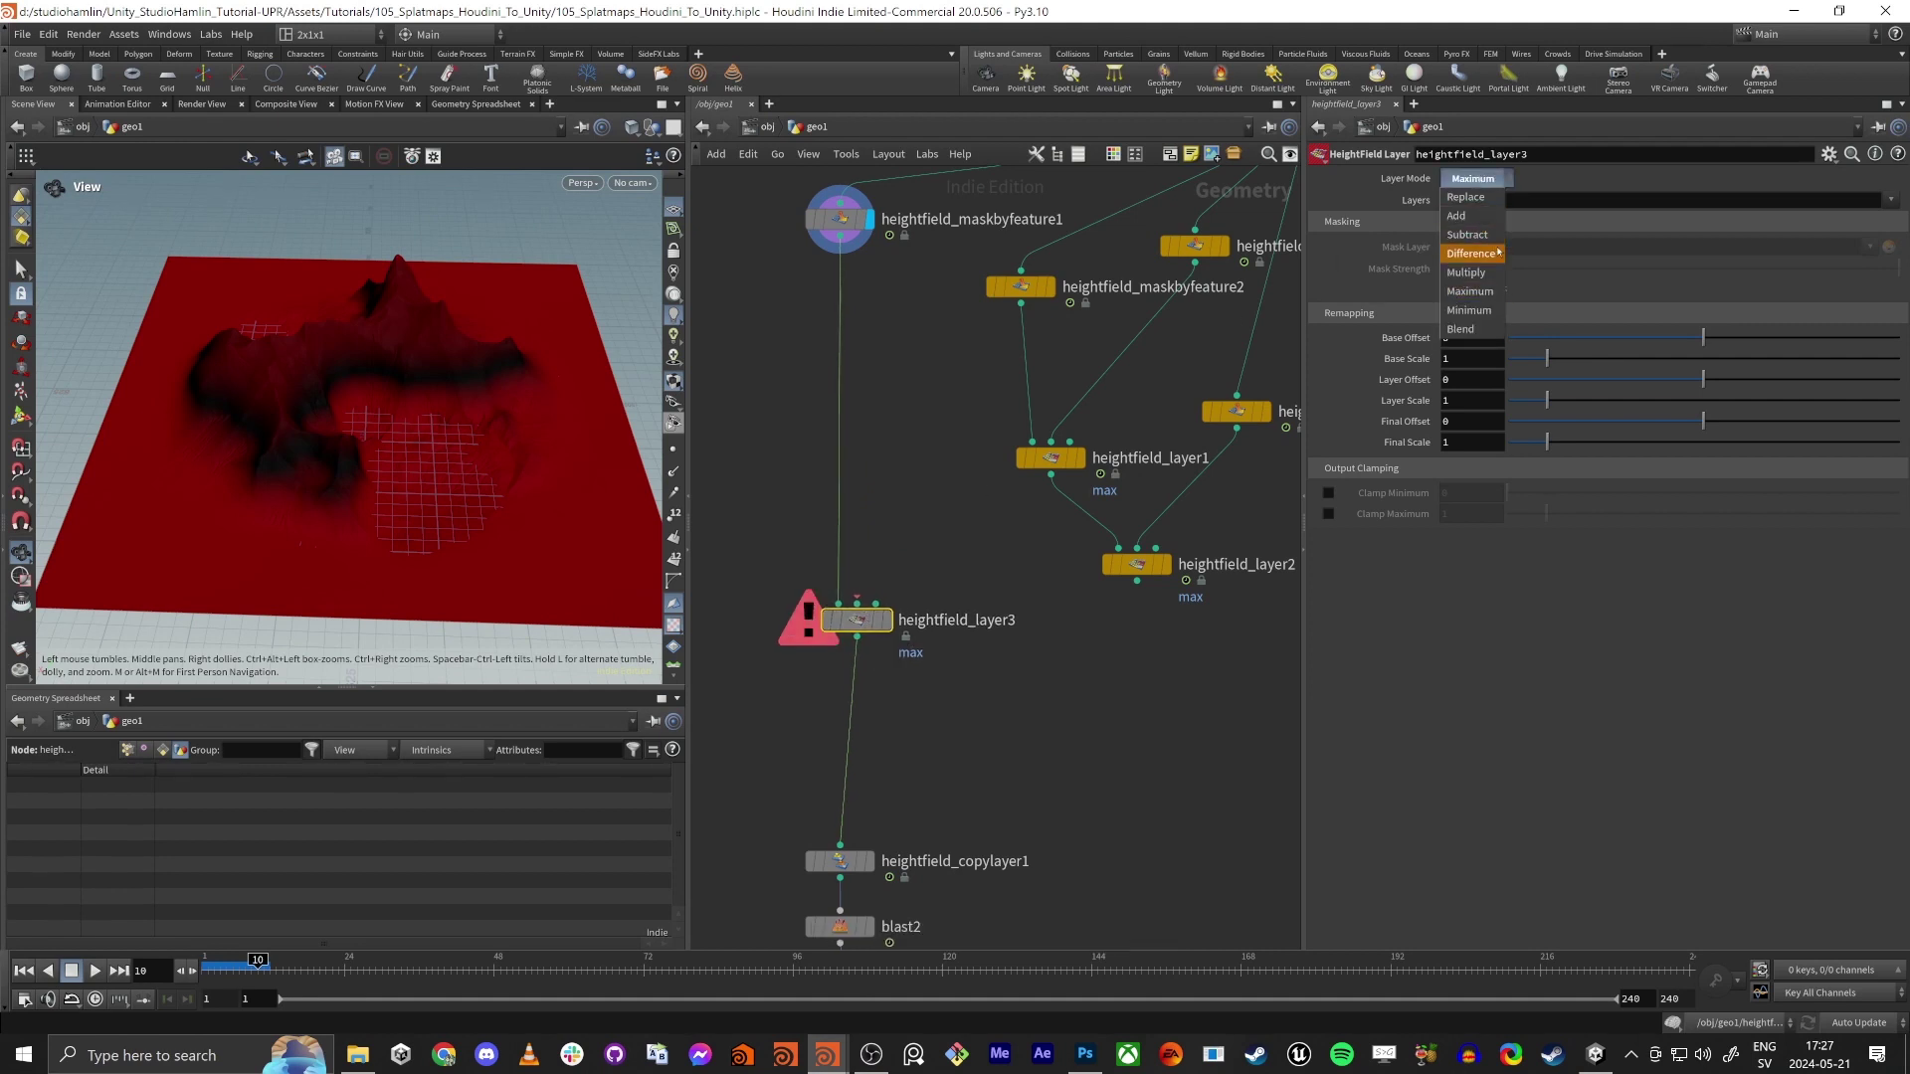
click(1470, 235)
Connect heightfield_layer2's output to the second input of heightfield_layer3 and display the subtracted mask on the terrain
click(1137, 564)
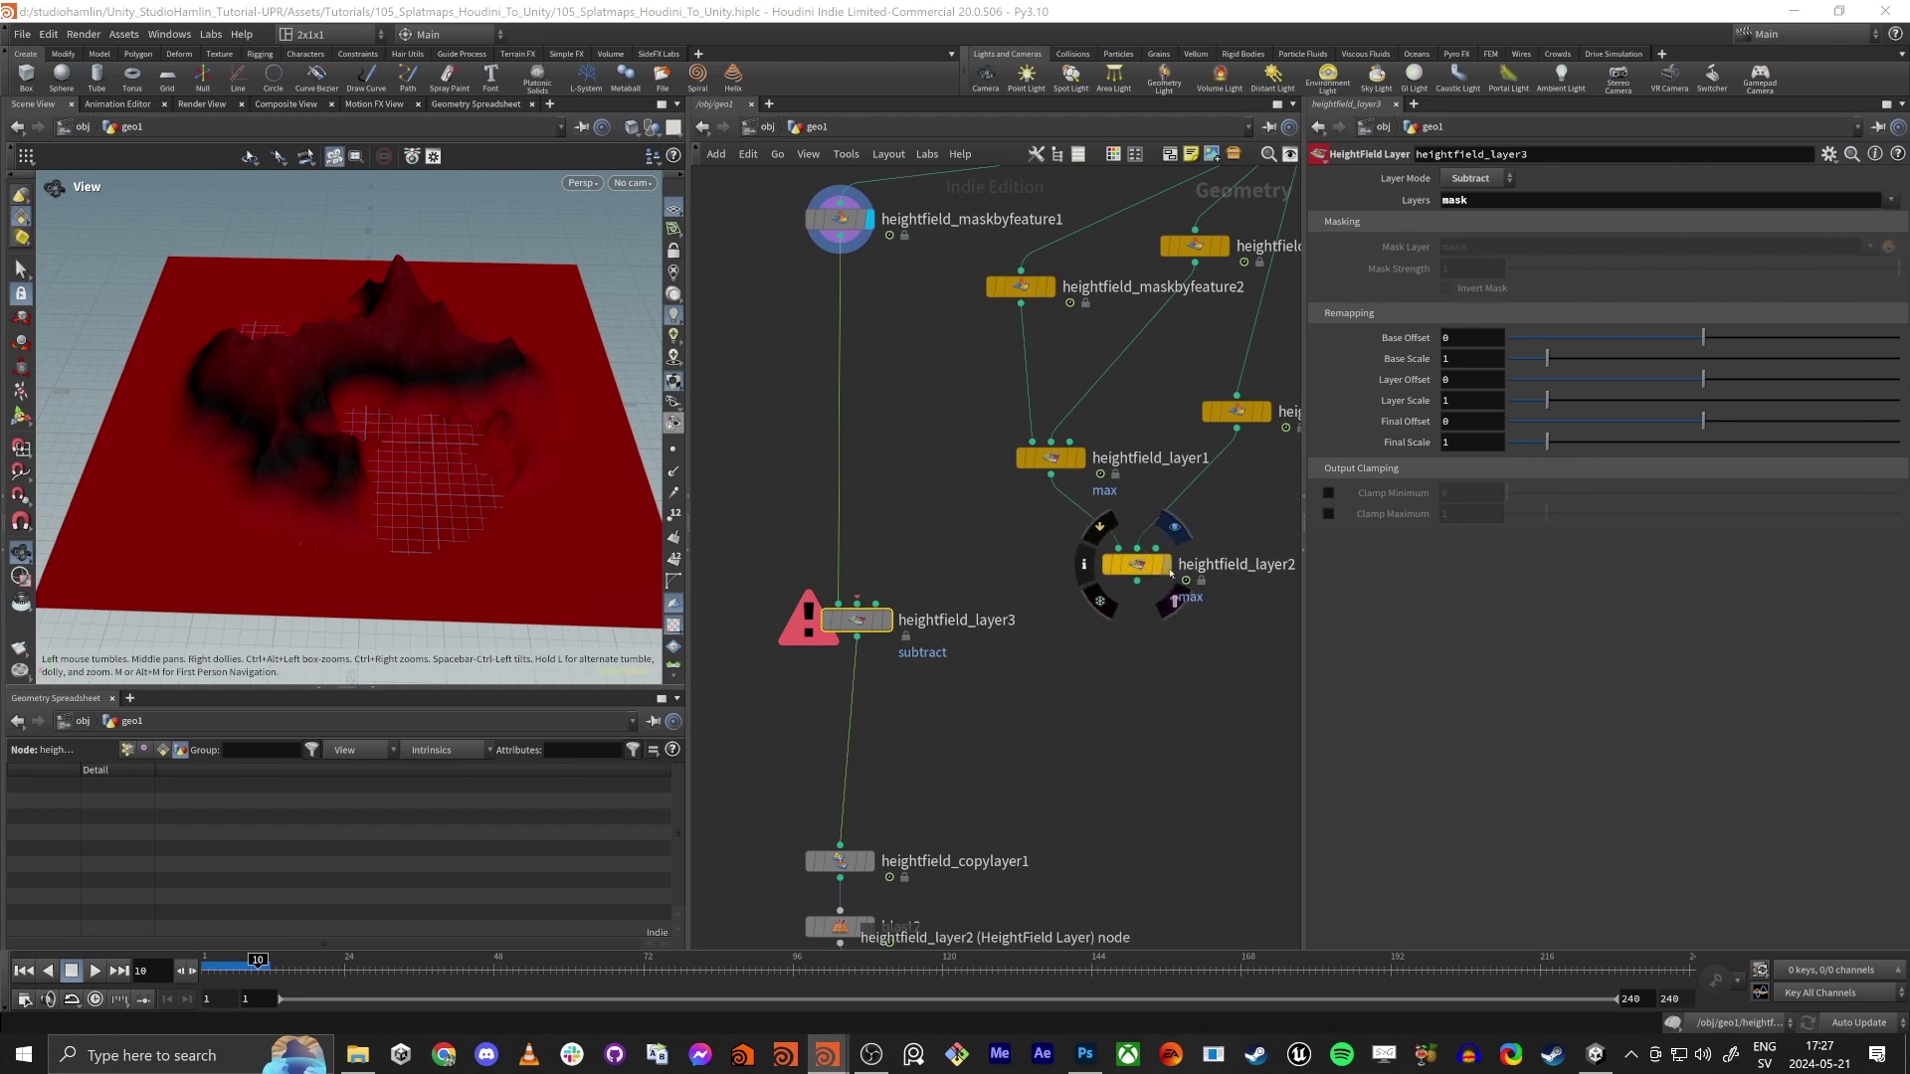
click(1166, 564)
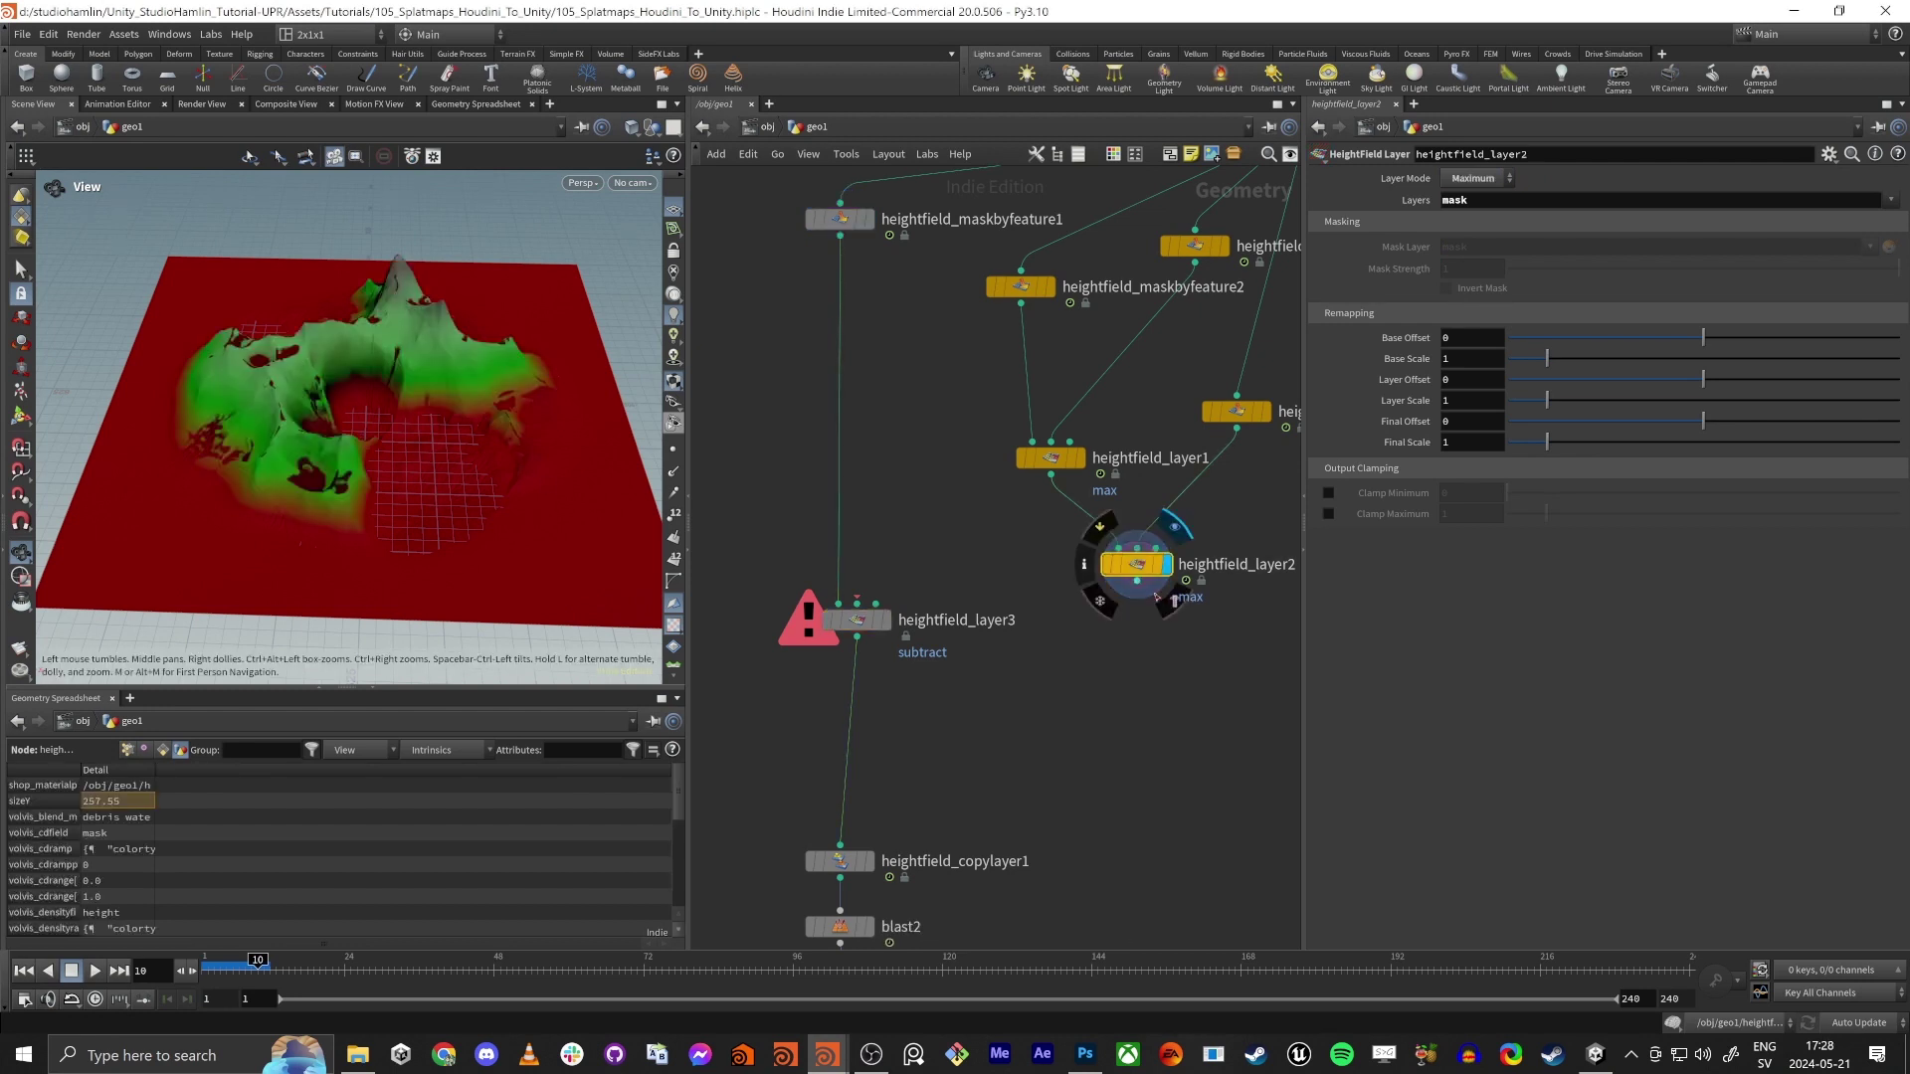
click(1138, 583)
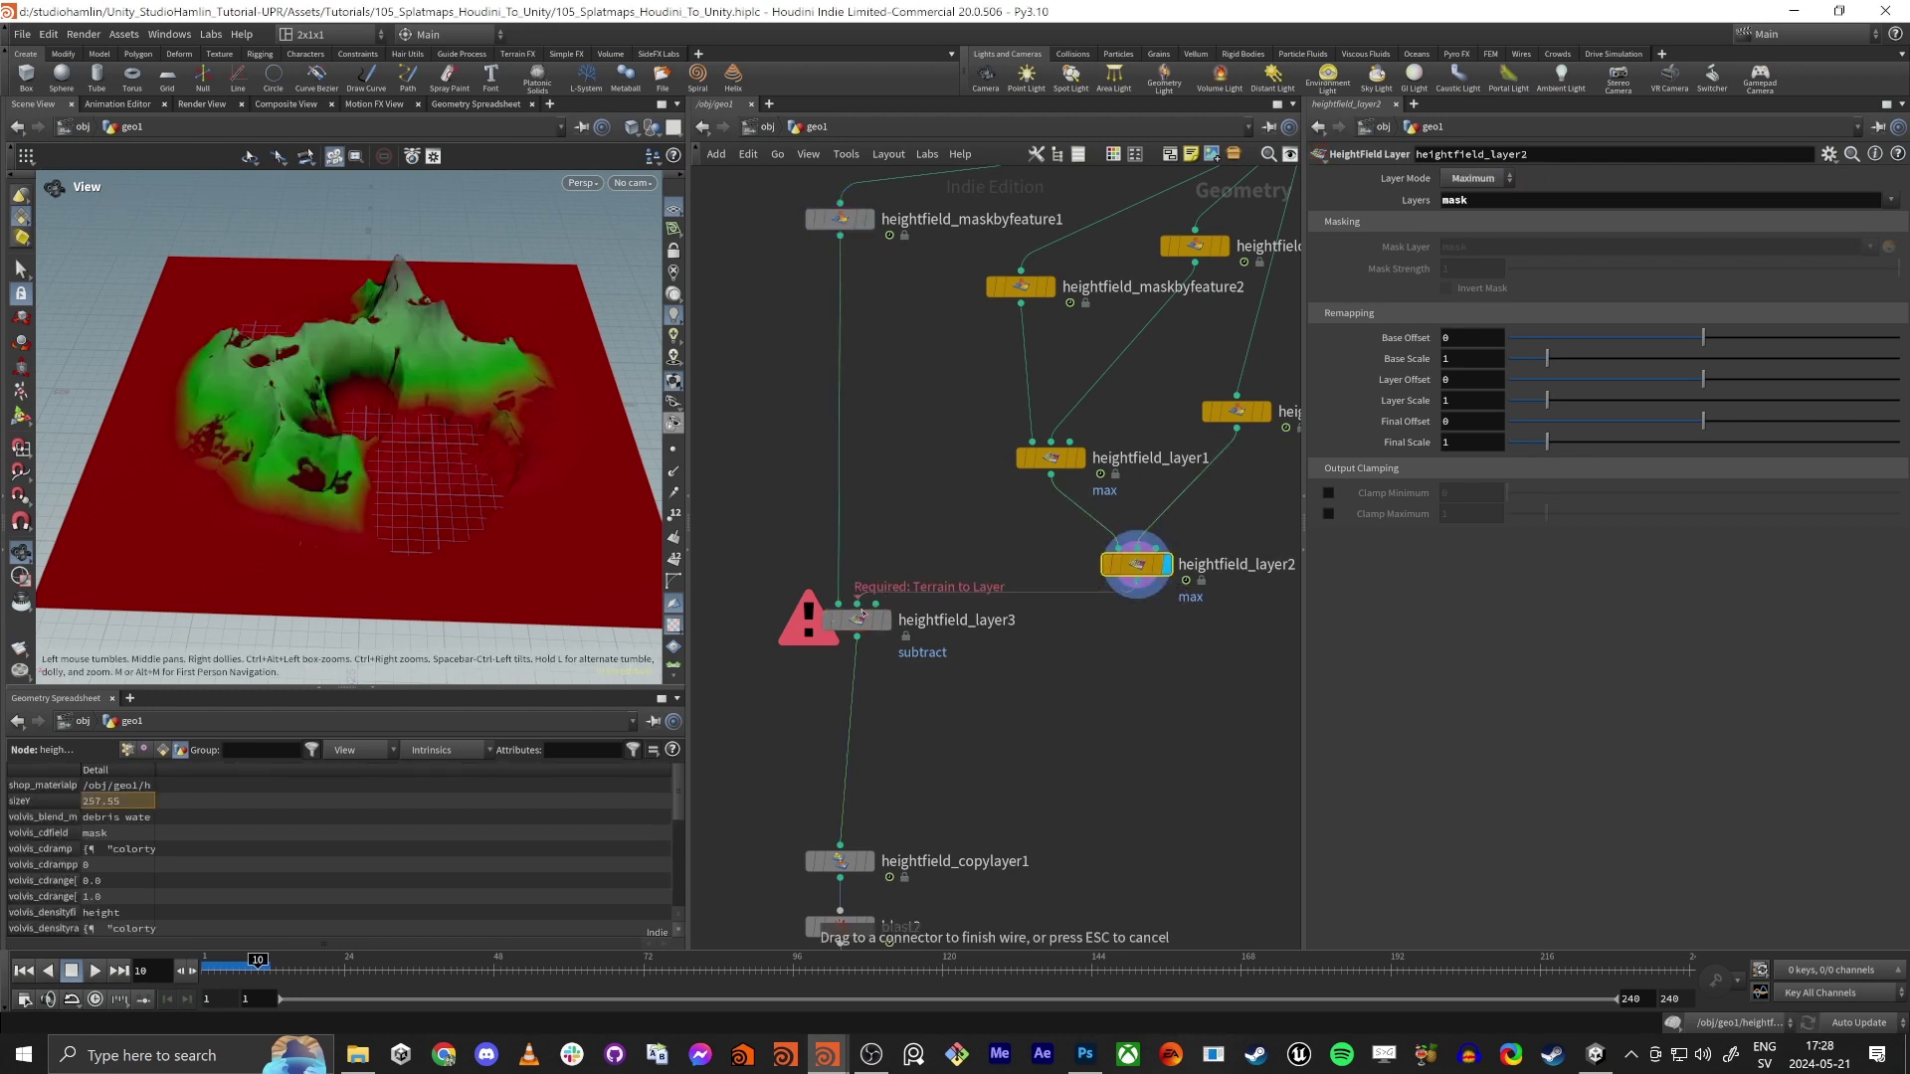
click(857, 604)
click(886, 619)
click(856, 628)
drag(543, 541, 463, 481)
scroll(523, 508, up, 3)
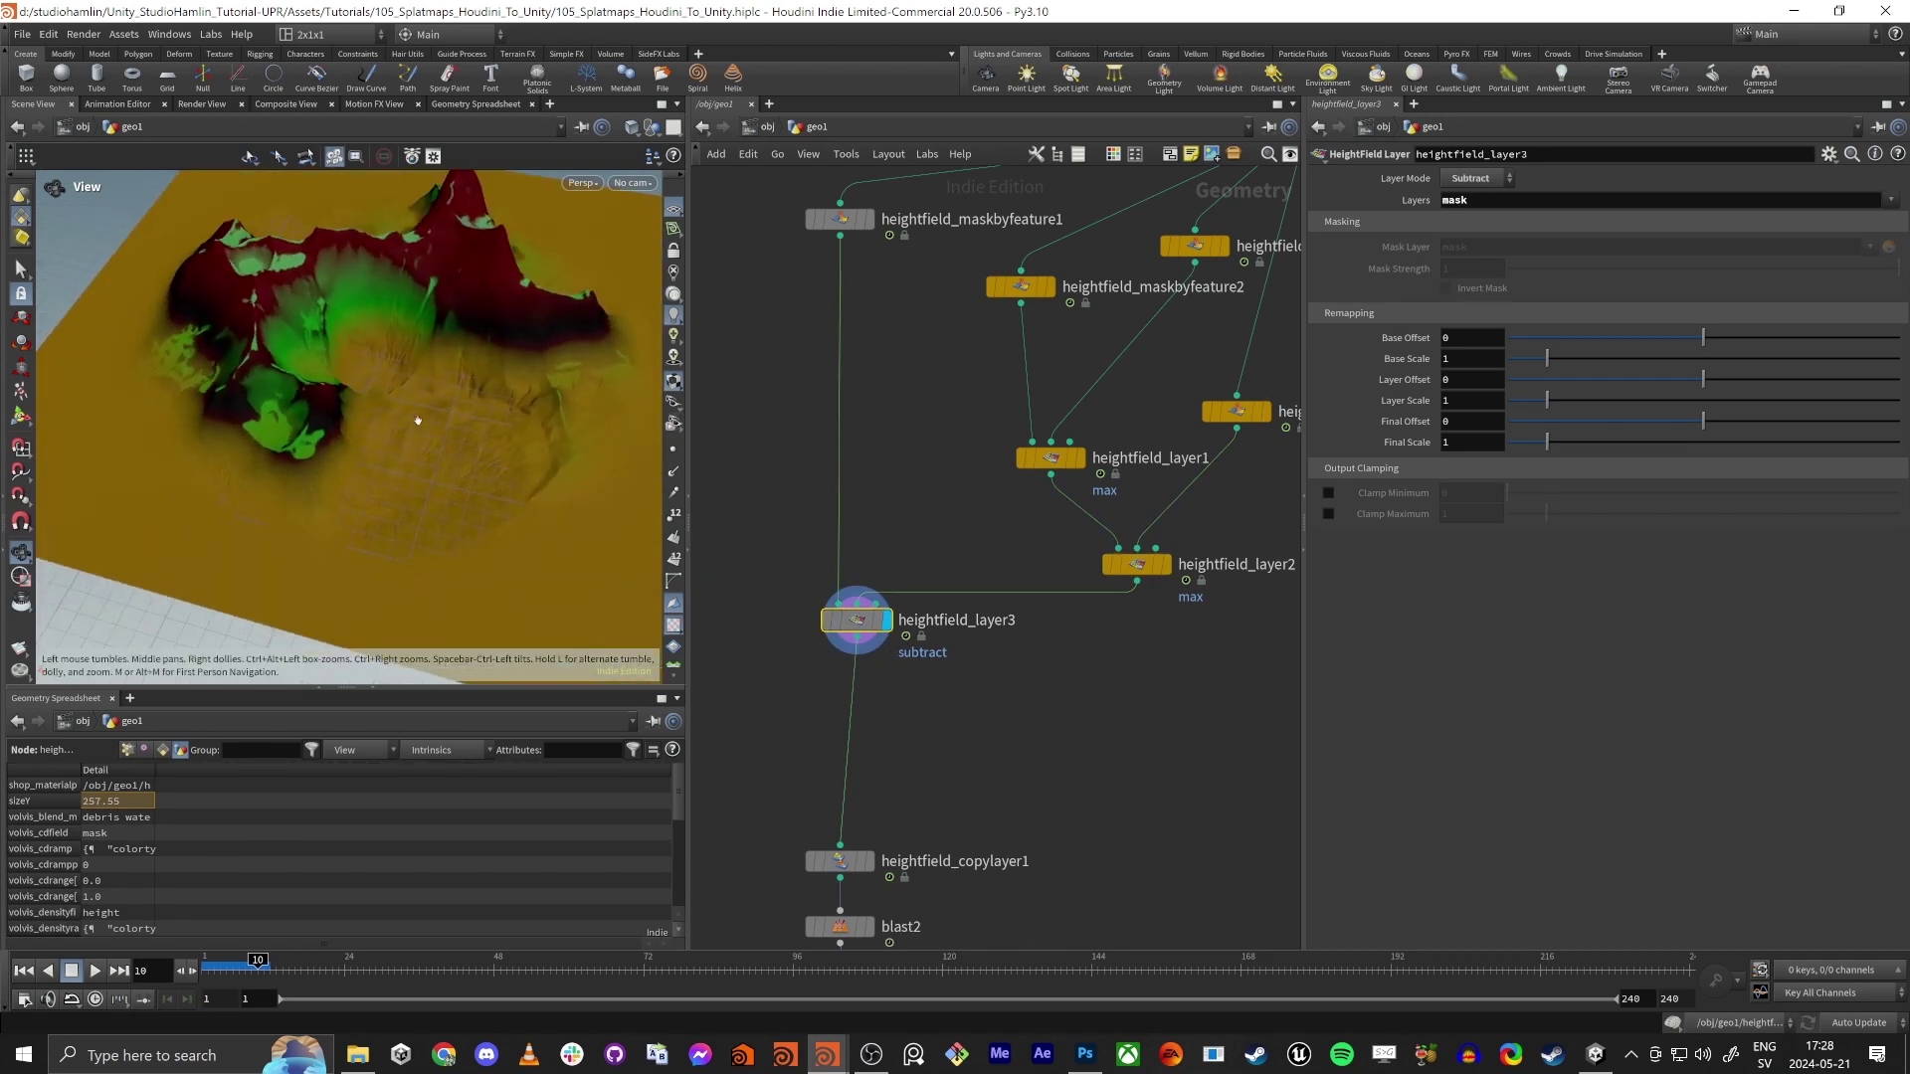
mouse_move(377, 445)
mouse_down()
mouse_move(408, 397)
mouse_move(388, 425)
mouse_up()
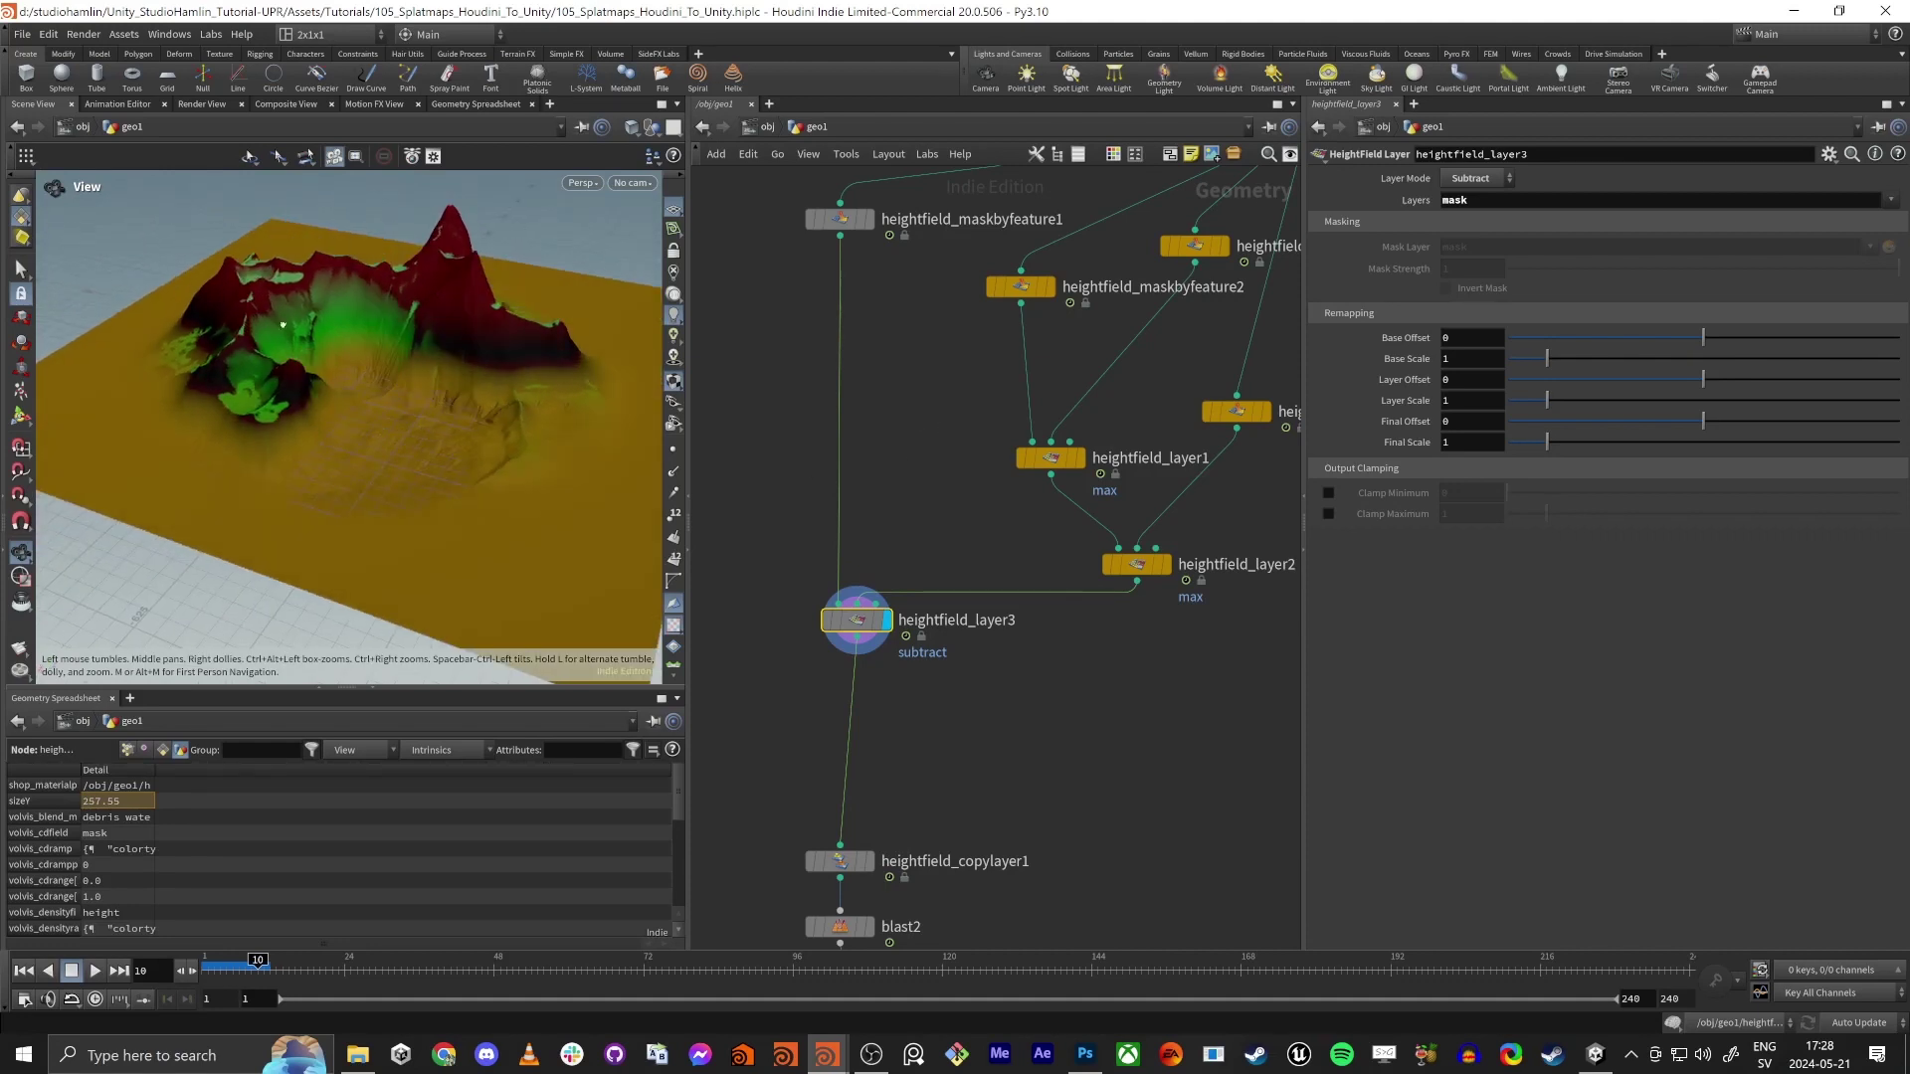
drag(283, 325, 398, 327)
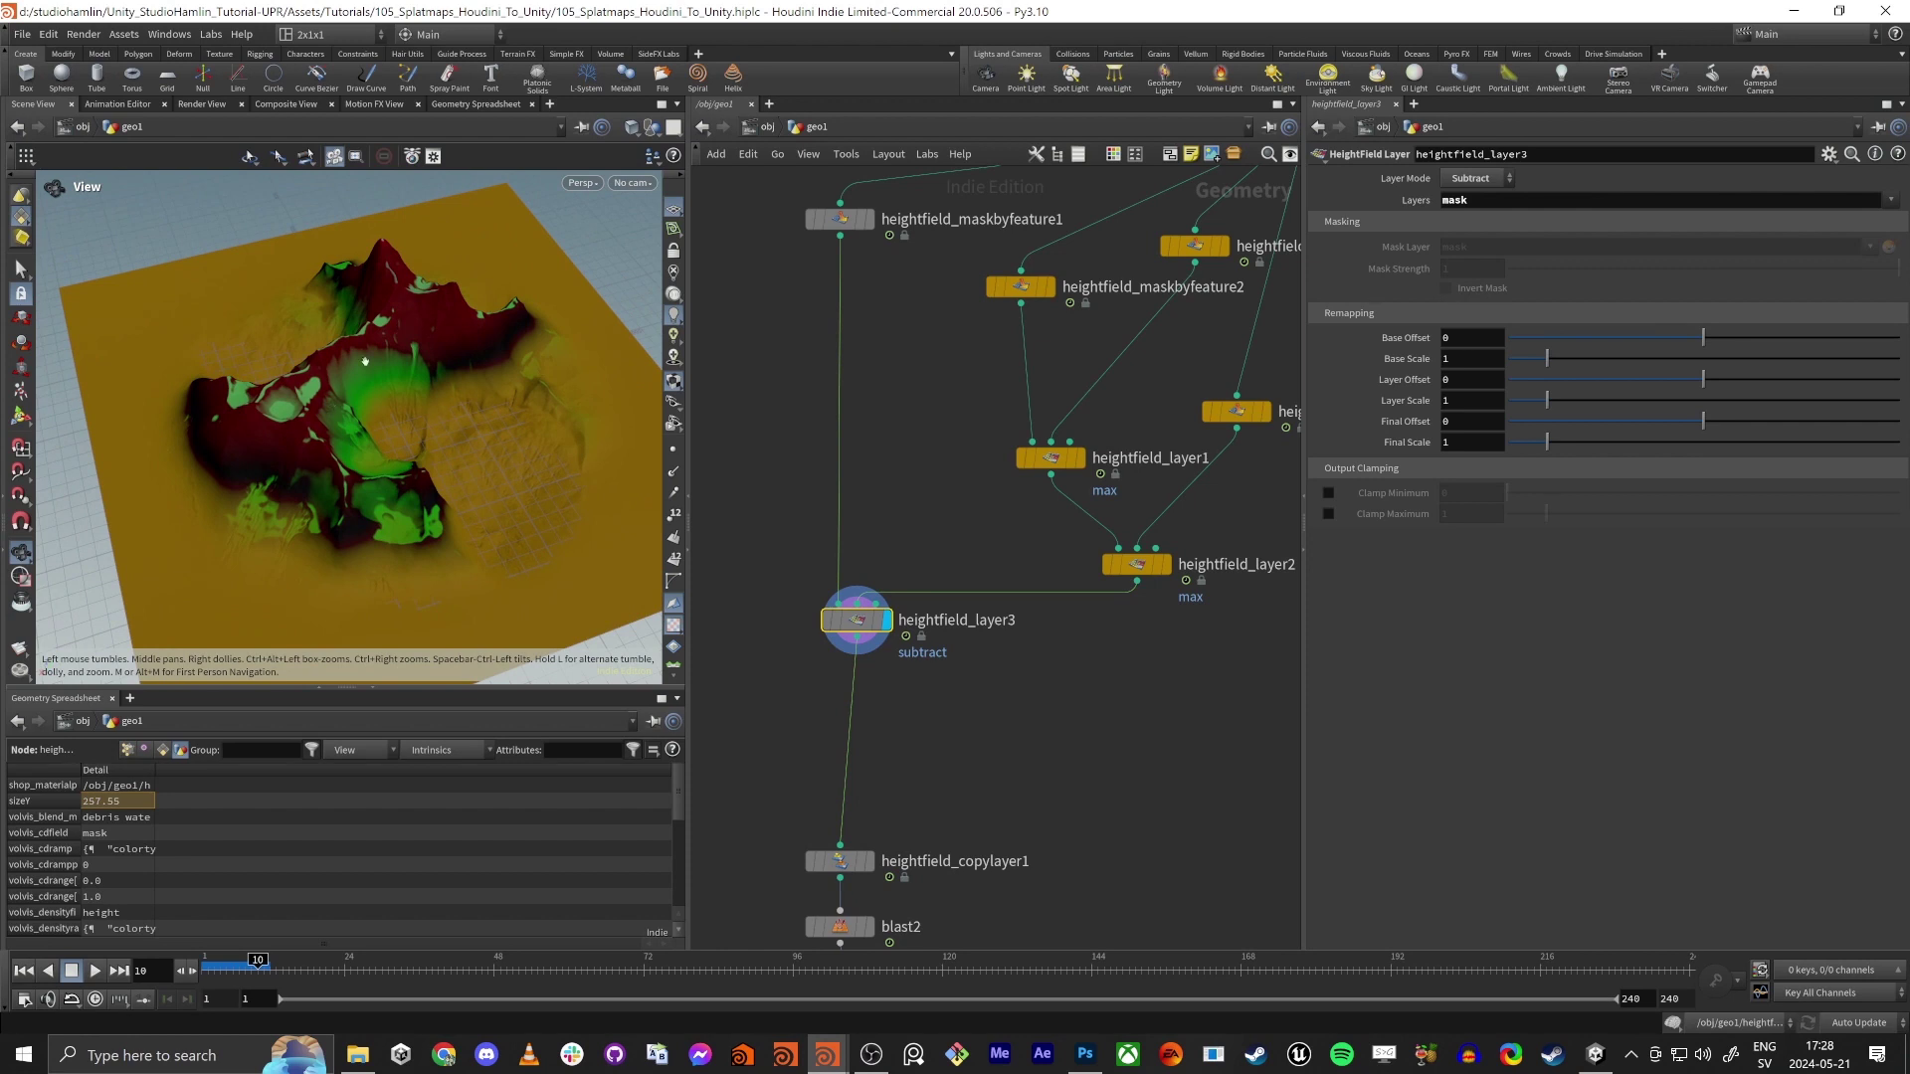
Display heightfield_erode1 and turn off its Visualize option
scroll(931, 394, down, 3)
middle_drag(1015, 241, 771, 809)
scroll(917, 617, up, 6)
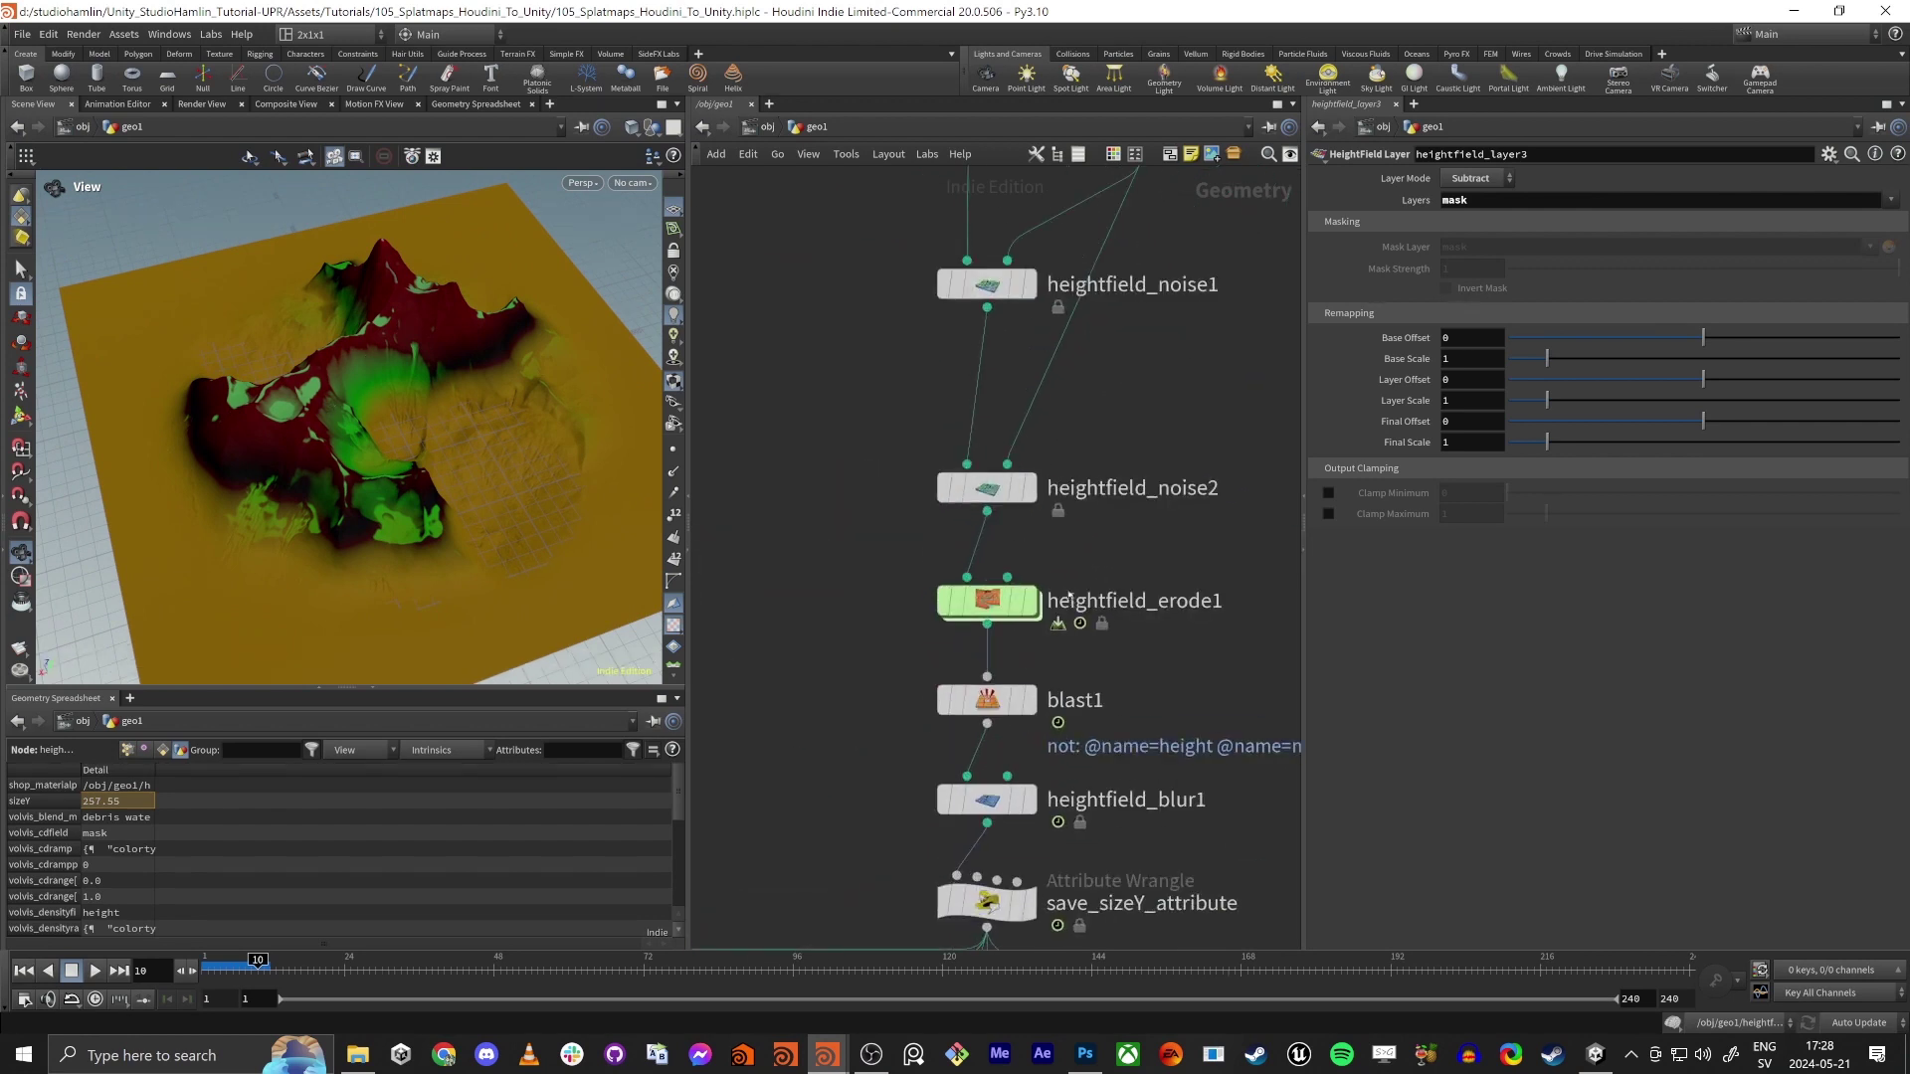
click(1030, 605)
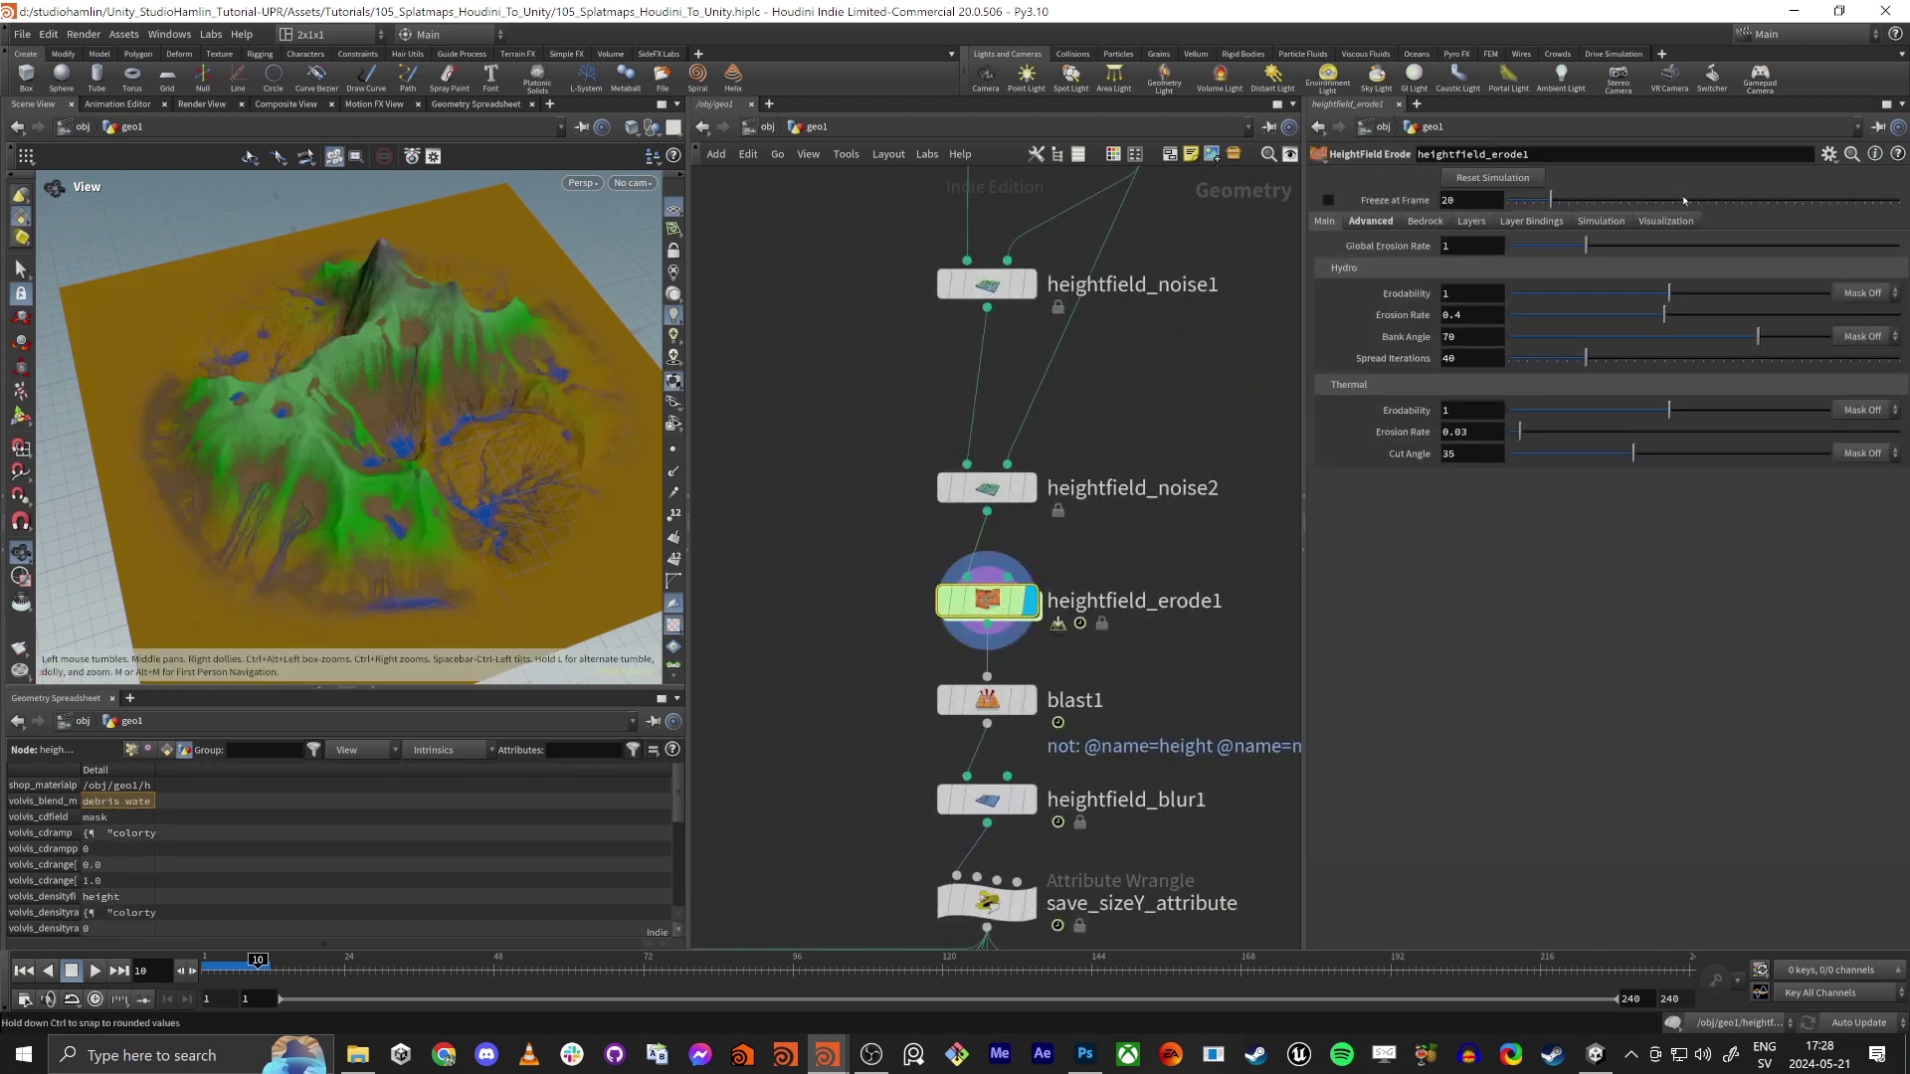
click(1662, 221)
click(1446, 244)
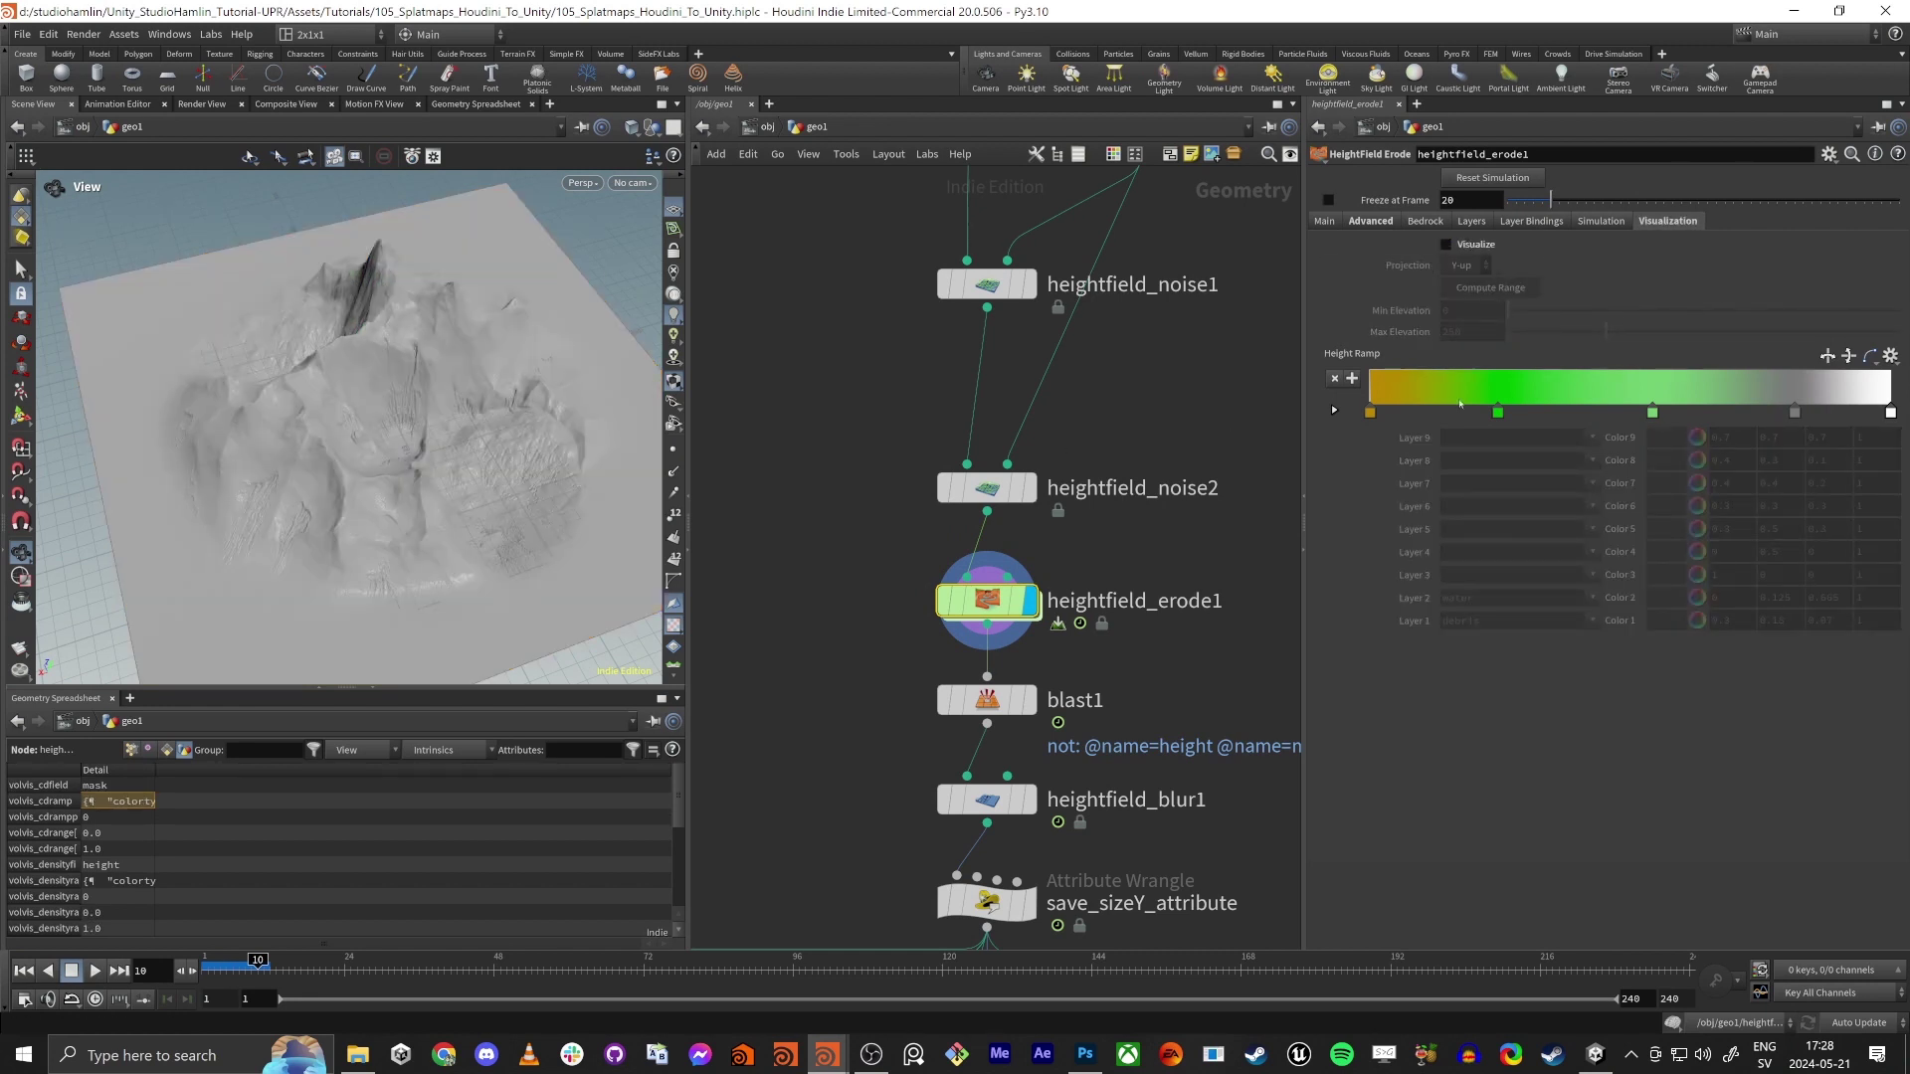
Compare the subtracted heightfield_layer3 mask with the combined heightfield_layer2 mask on the terrain's peaks and slopes
scroll(836, 704, down, 2)
middle_drag(789, 754, 1219, 183)
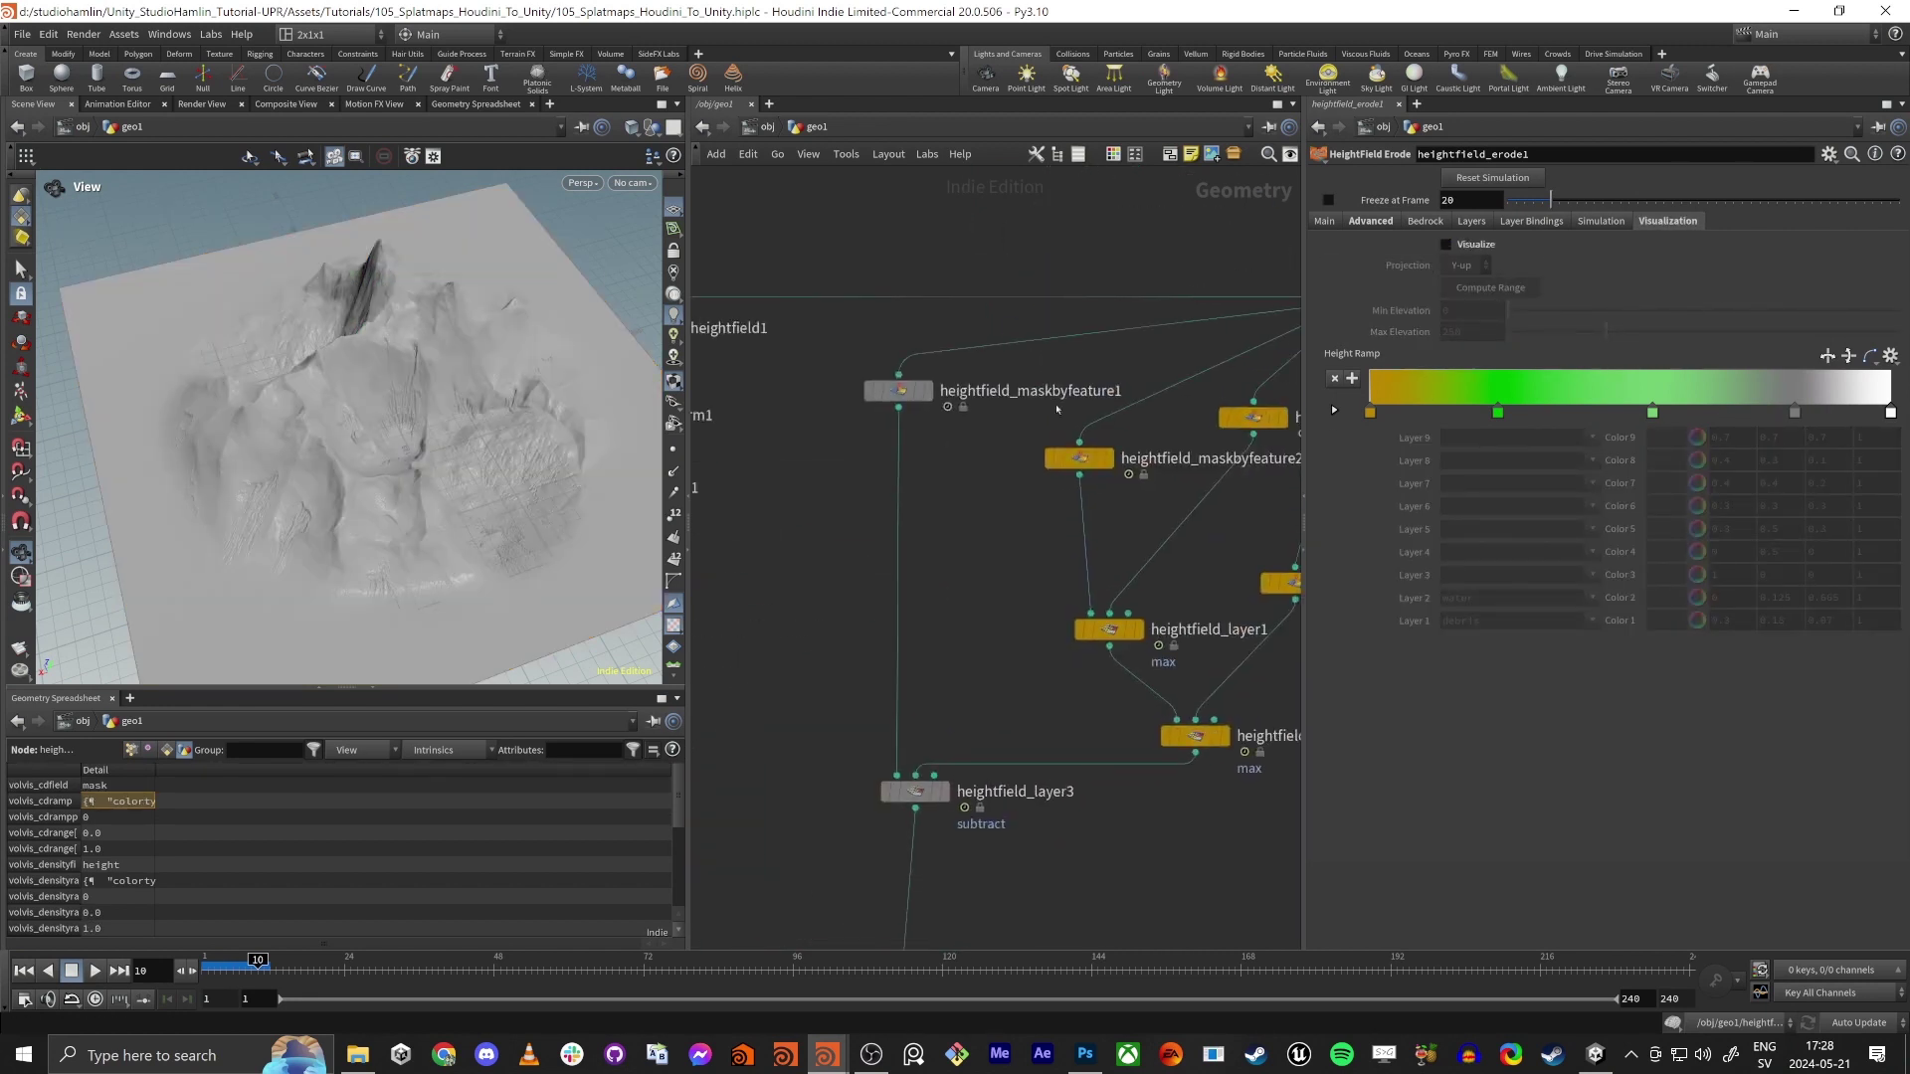
middle_drag(947, 803, 887, 607)
click(884, 595)
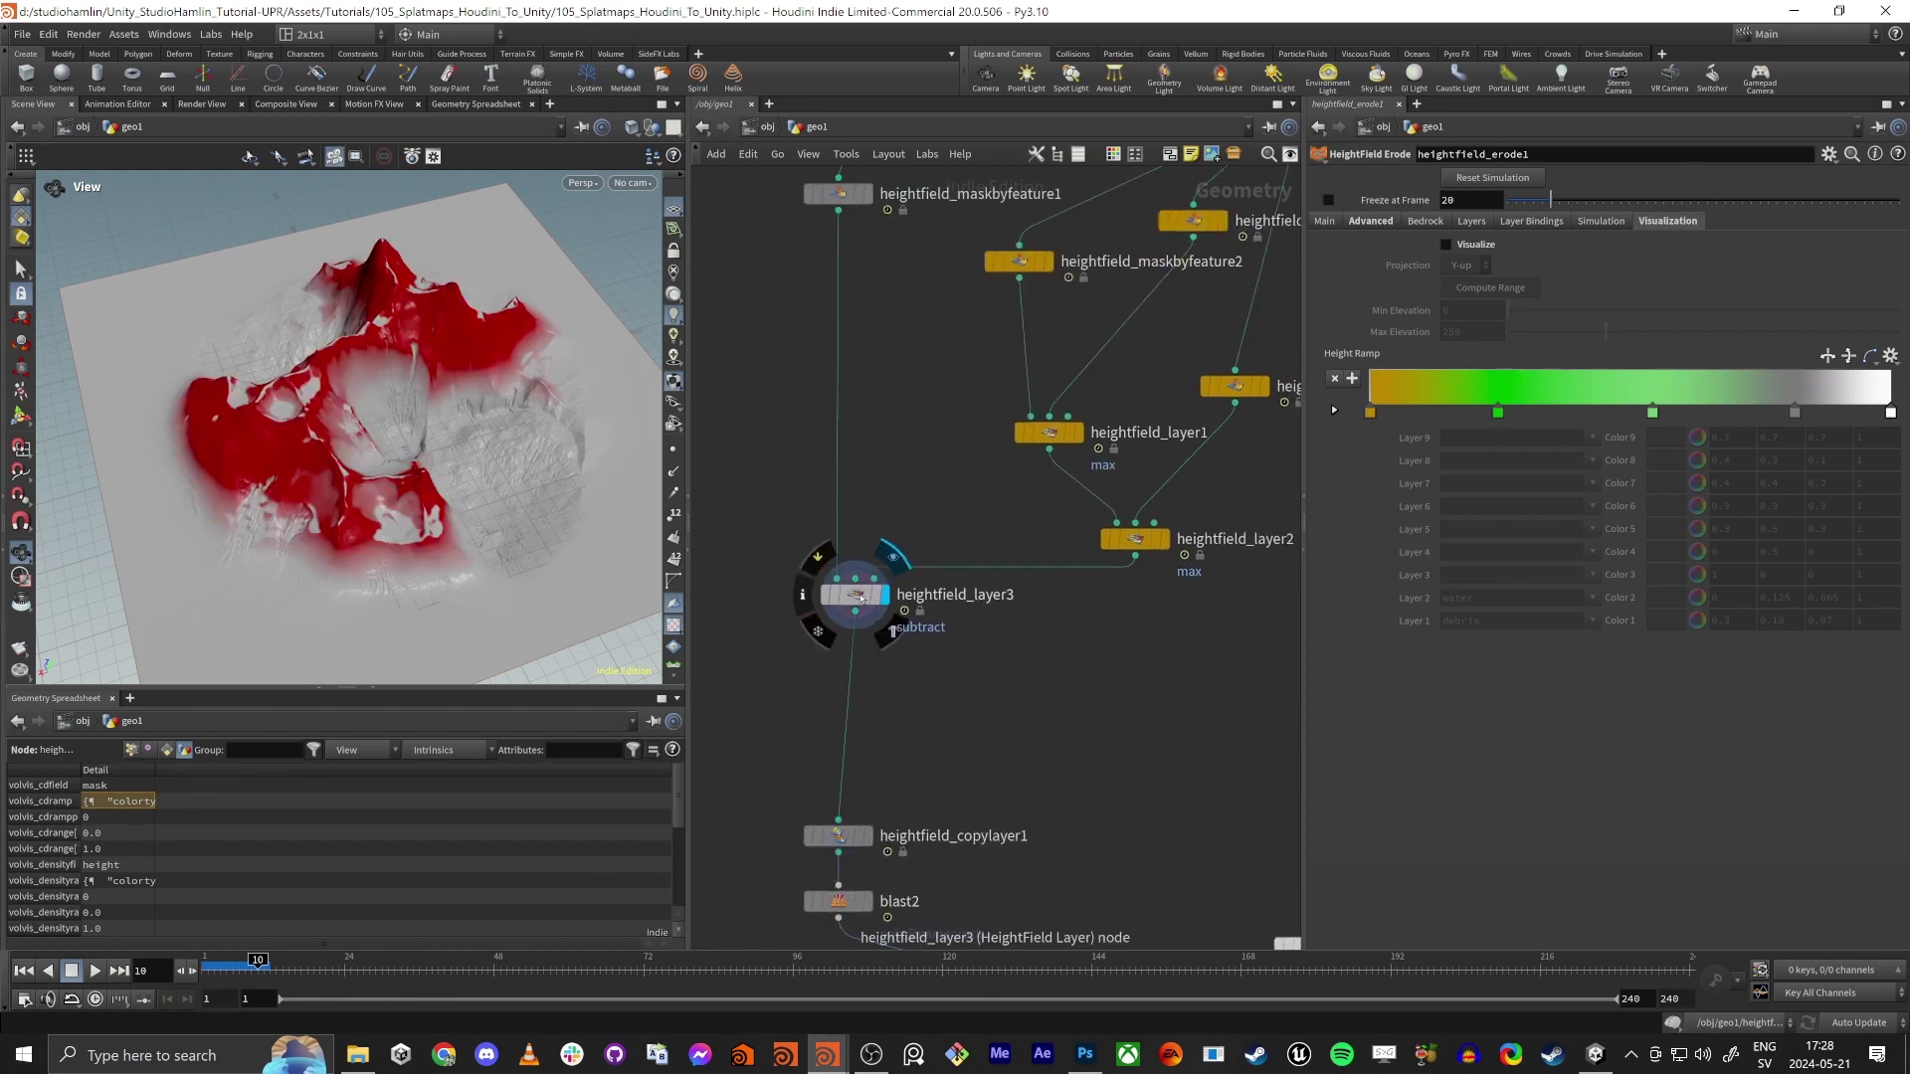
click(863, 599)
drag(597, 546, 423, 527)
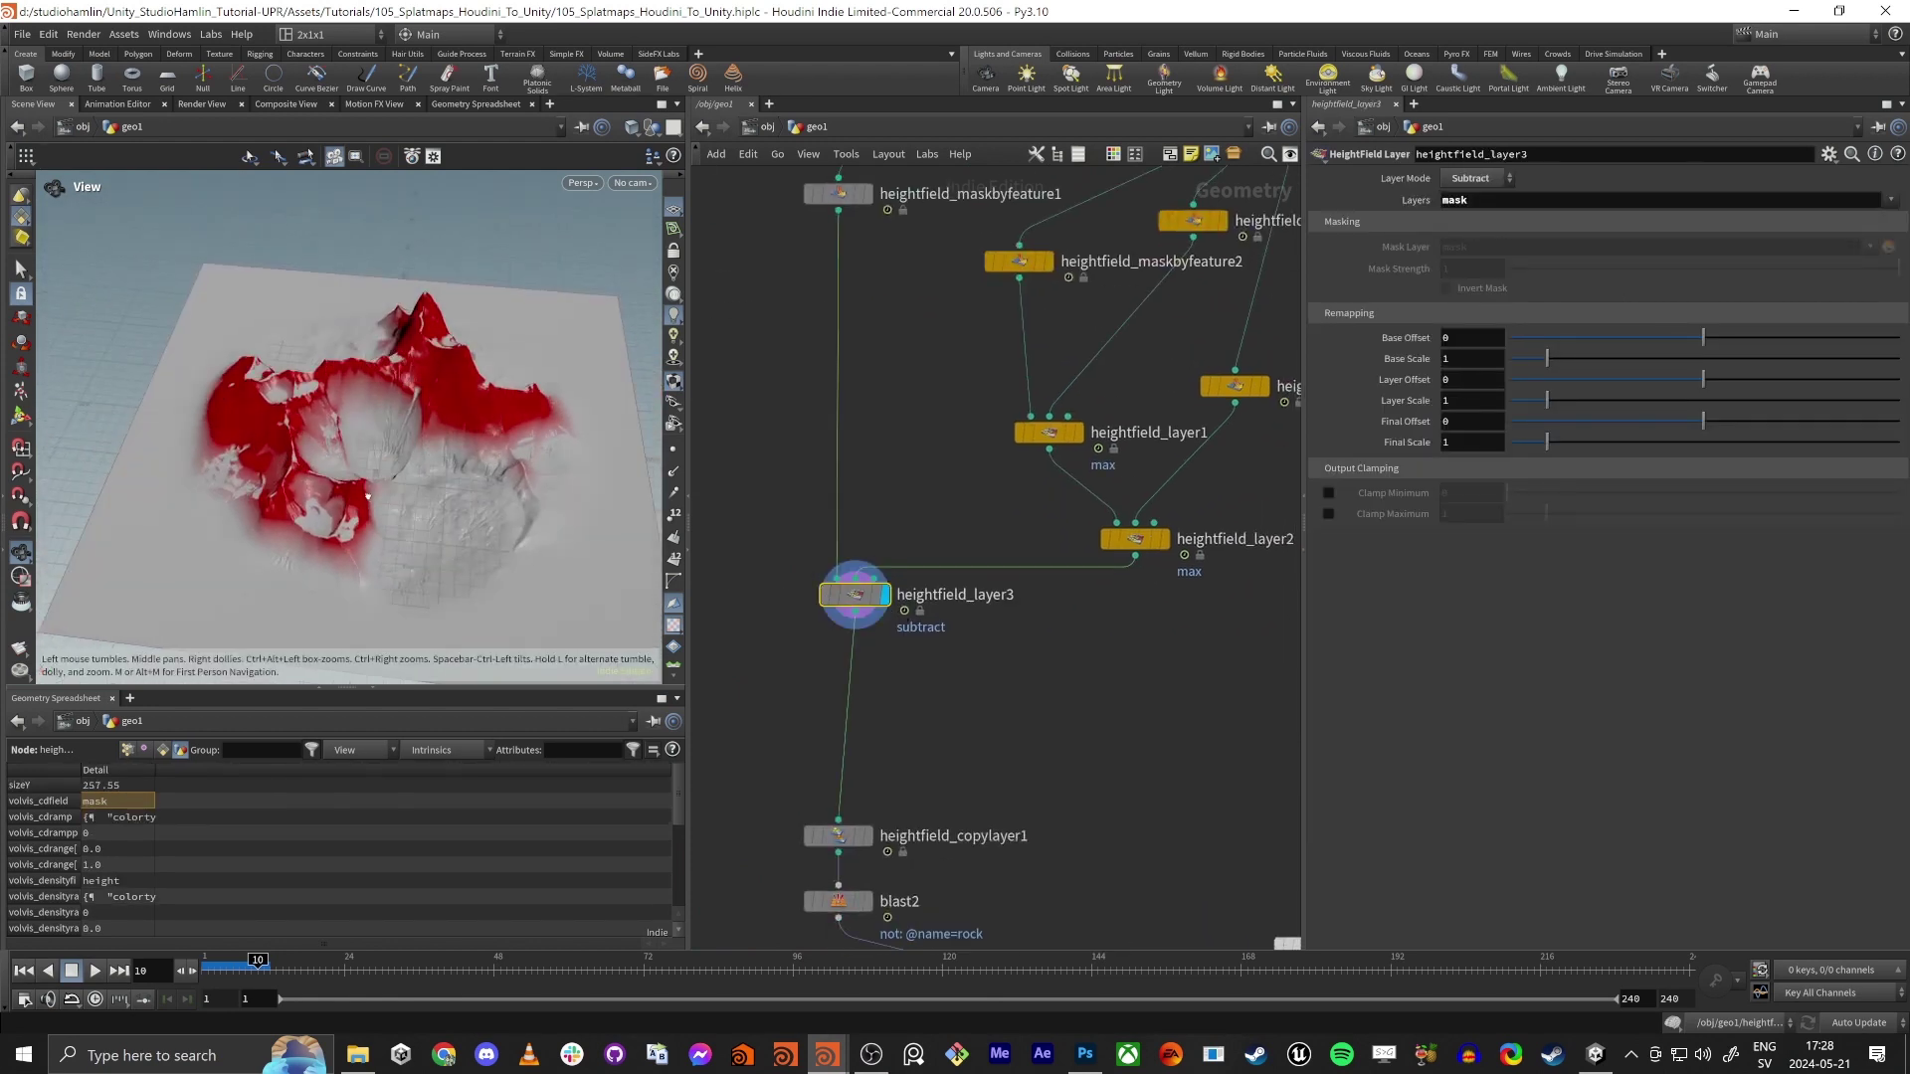
mouse_move(433, 370)
right_down()
mouse_move(570, 362)
mouse_move(417, 388)
right_up()
drag(418, 388, 477, 283)
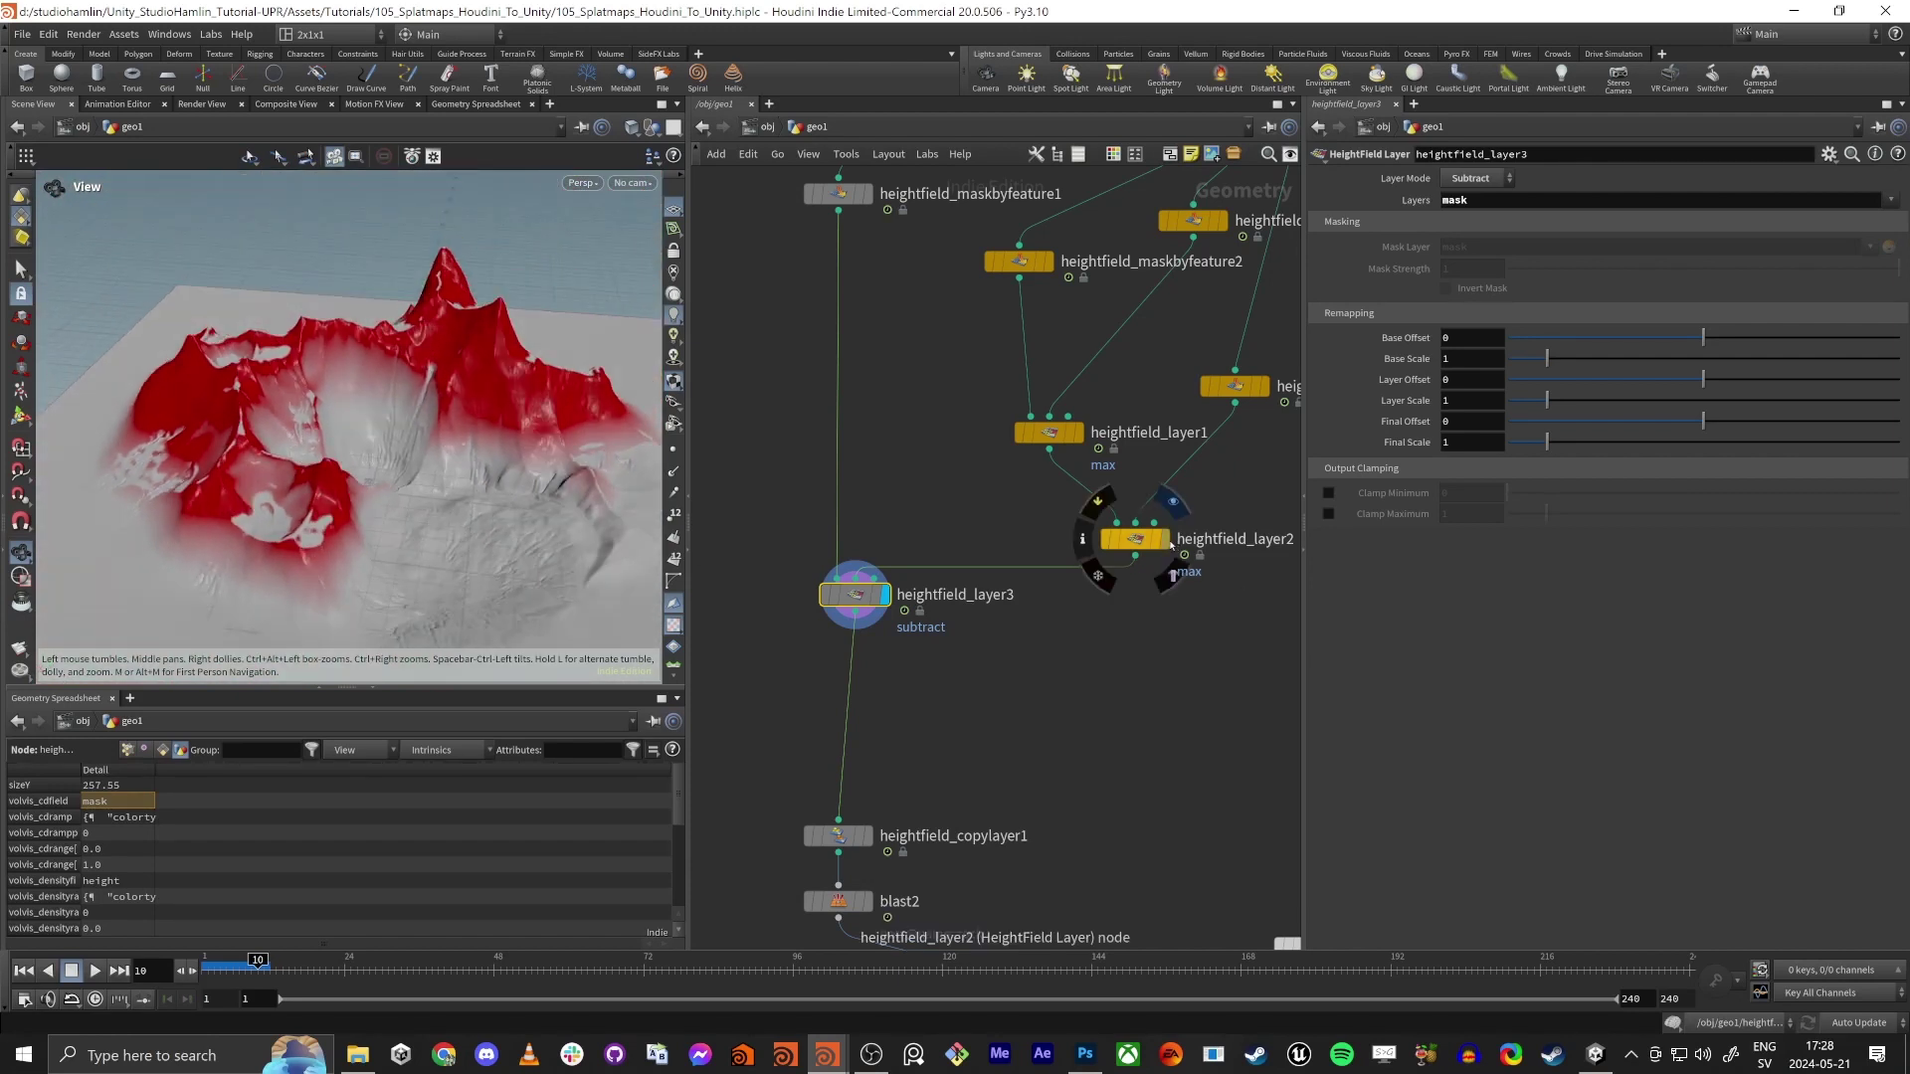
click(1161, 539)
right_drag(487, 447, 403, 458)
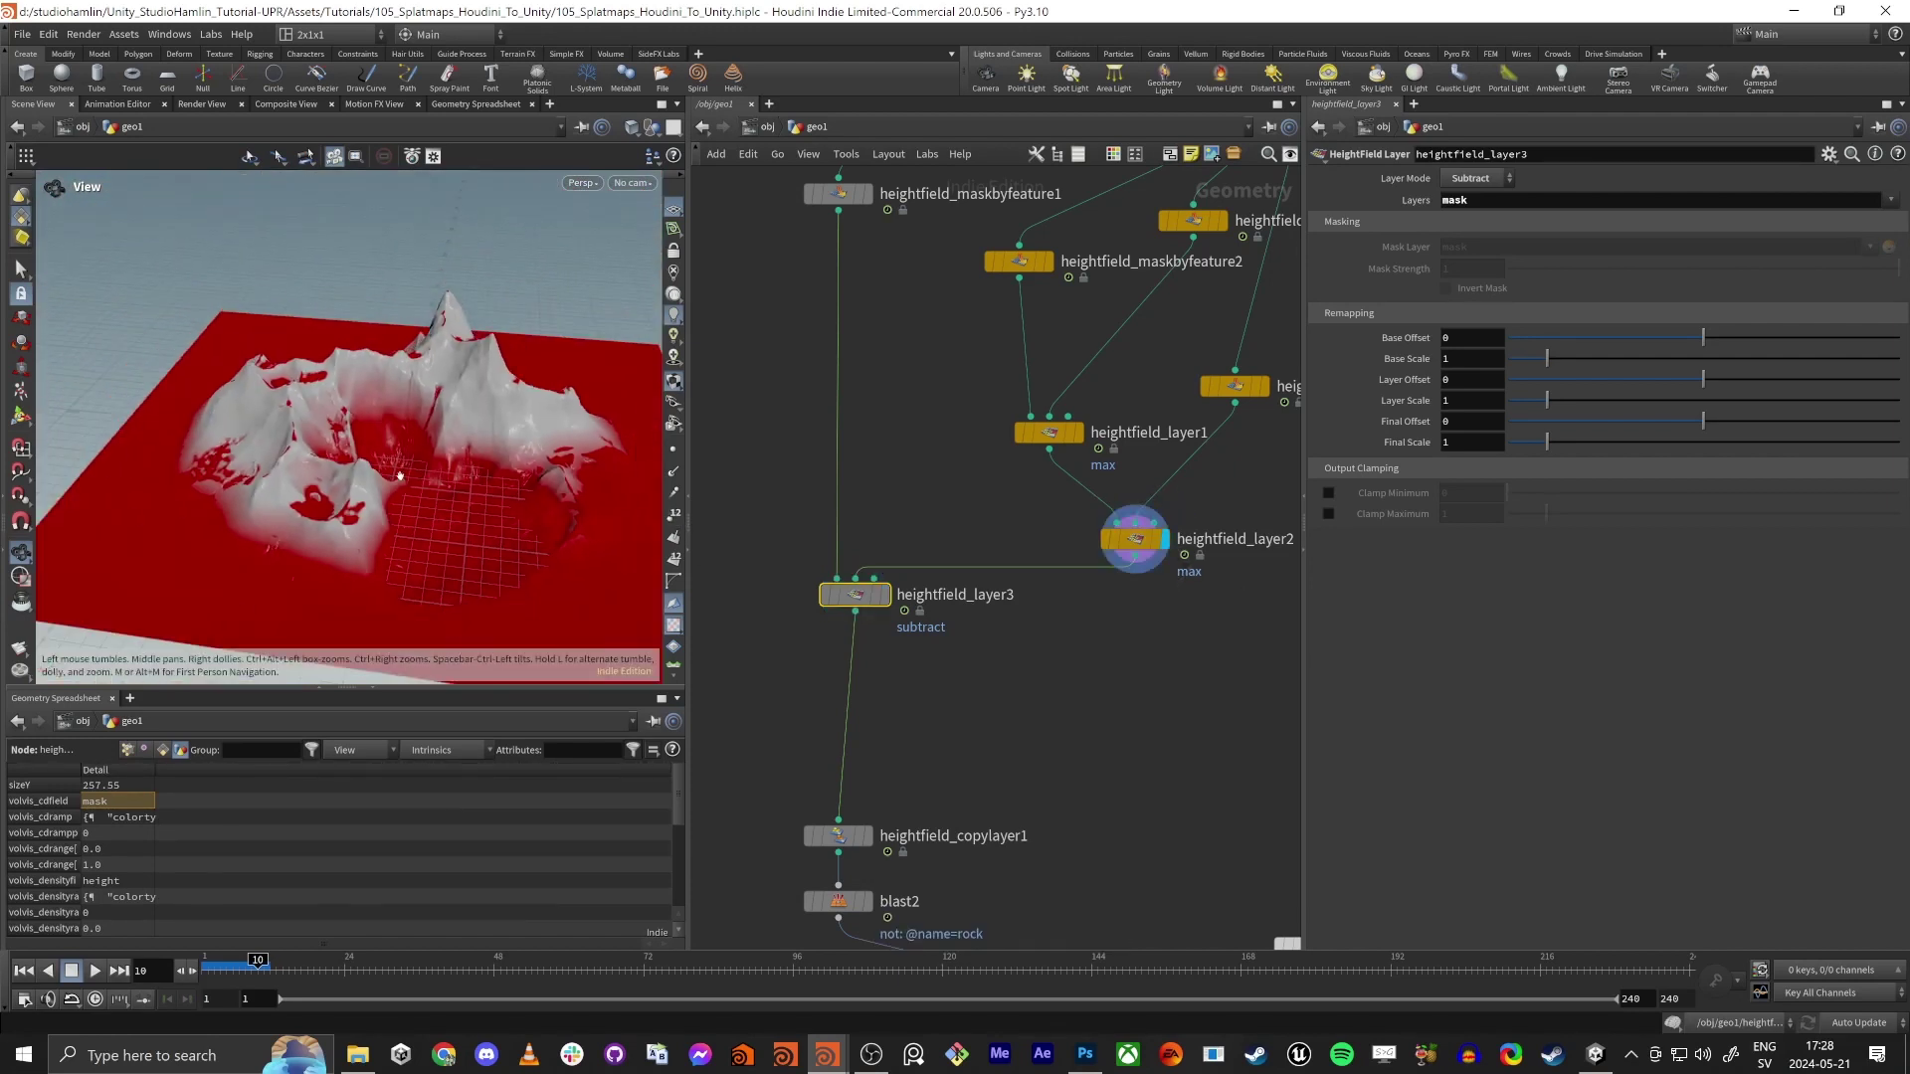
mouse_move(403, 457)
mouse_down()
mouse_move(368, 497)
mouse_move(429, 477)
mouse_up()
Duplicate heightfield_copylayer1 and blast2 below heightfield_layer2 and connect that layer node to the copied copy-layer node
middle_drag(1029, 836, 1000, 726)
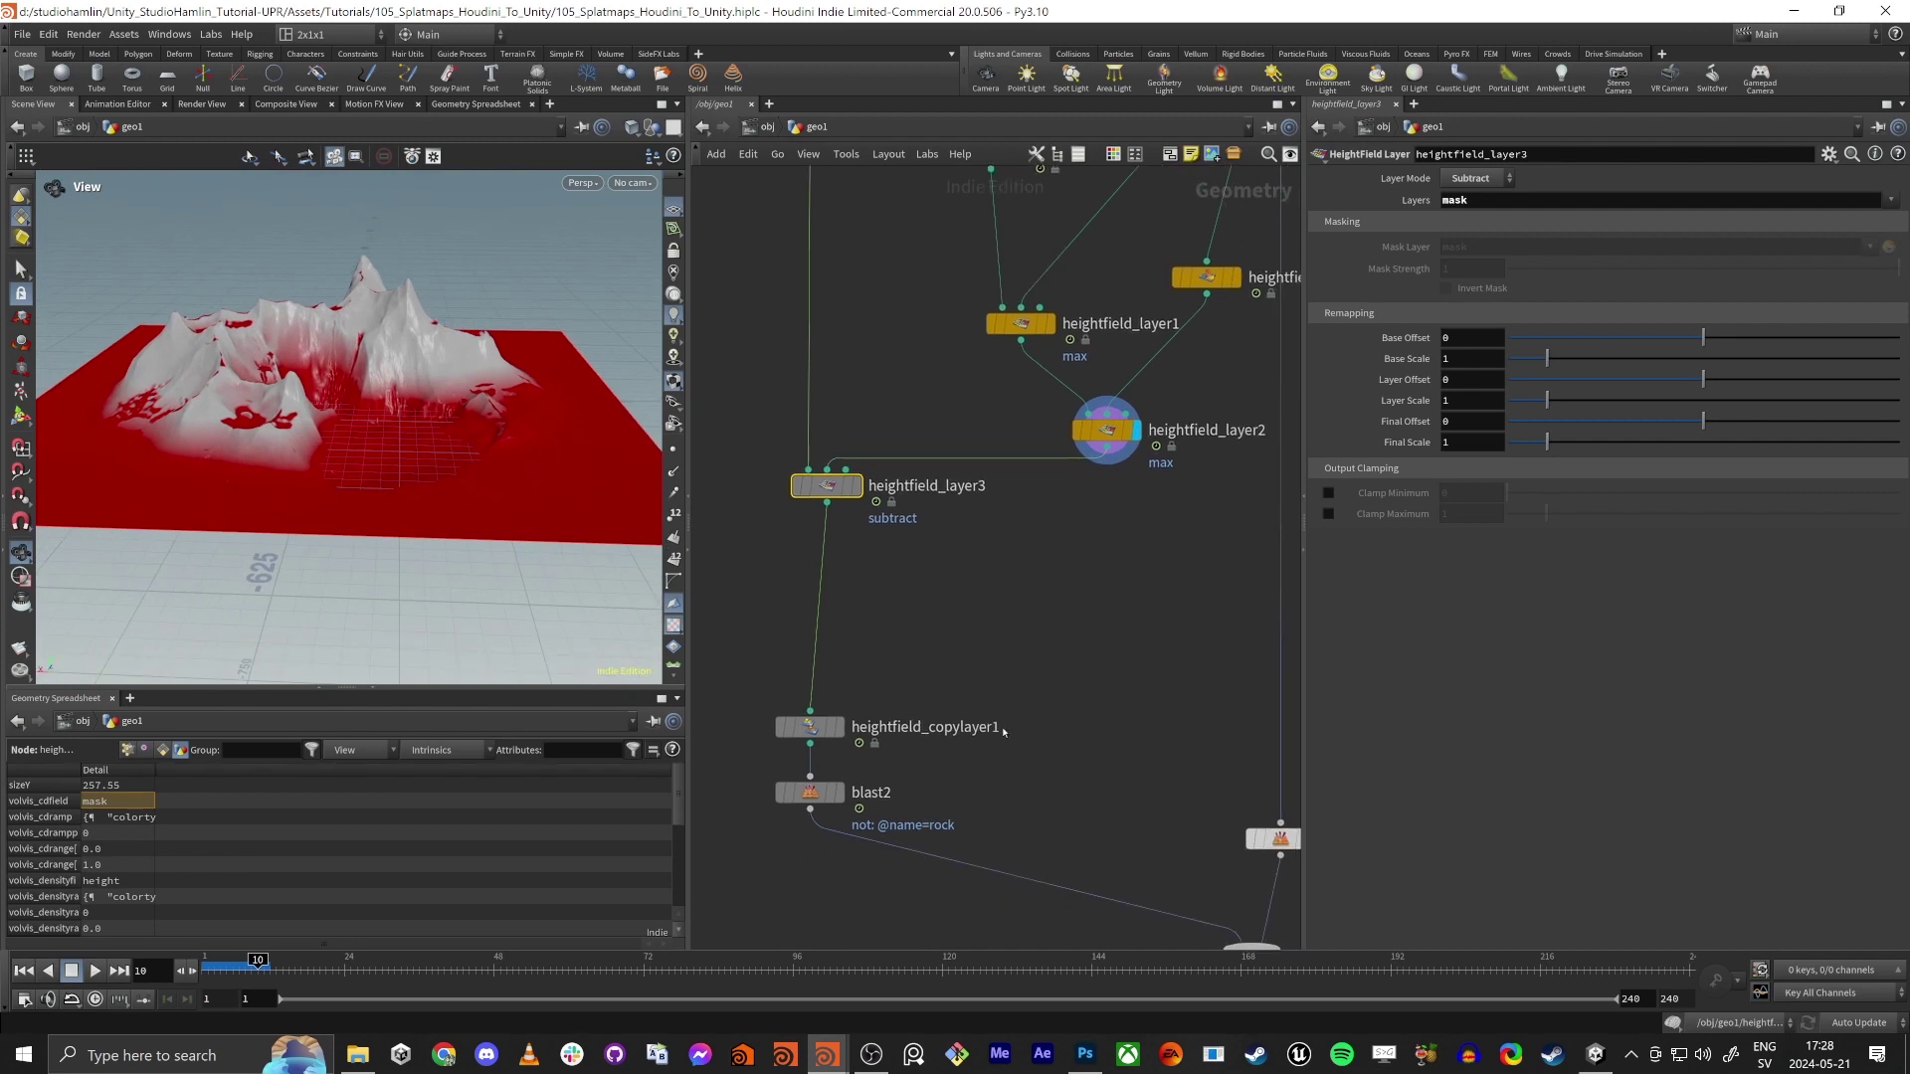
drag(927, 652, 759, 849)
alt+drag(843, 789, 1125, 775)
drag(1116, 446, 1091, 699)
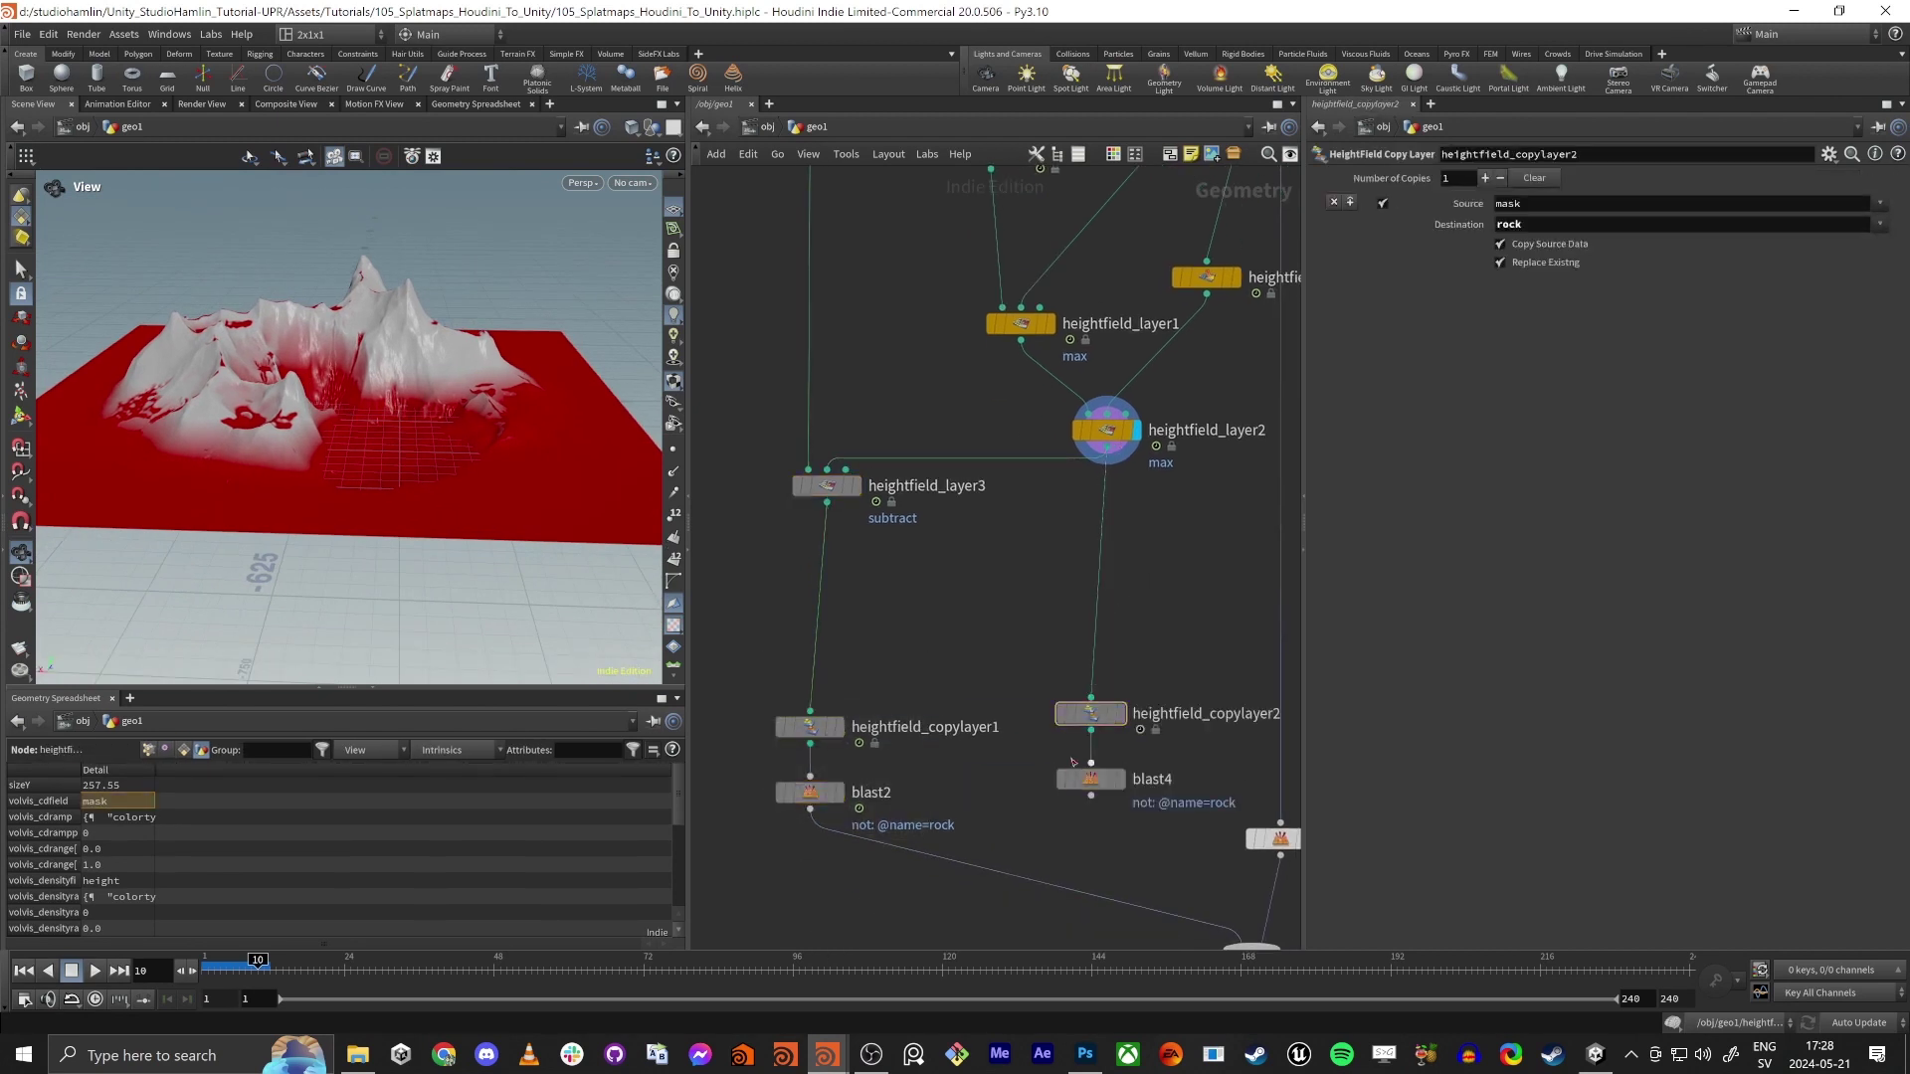
Set the destination layer of heightfield_copylayer2 to sand
double_click(1529, 225)
text(sand)
key(Return)
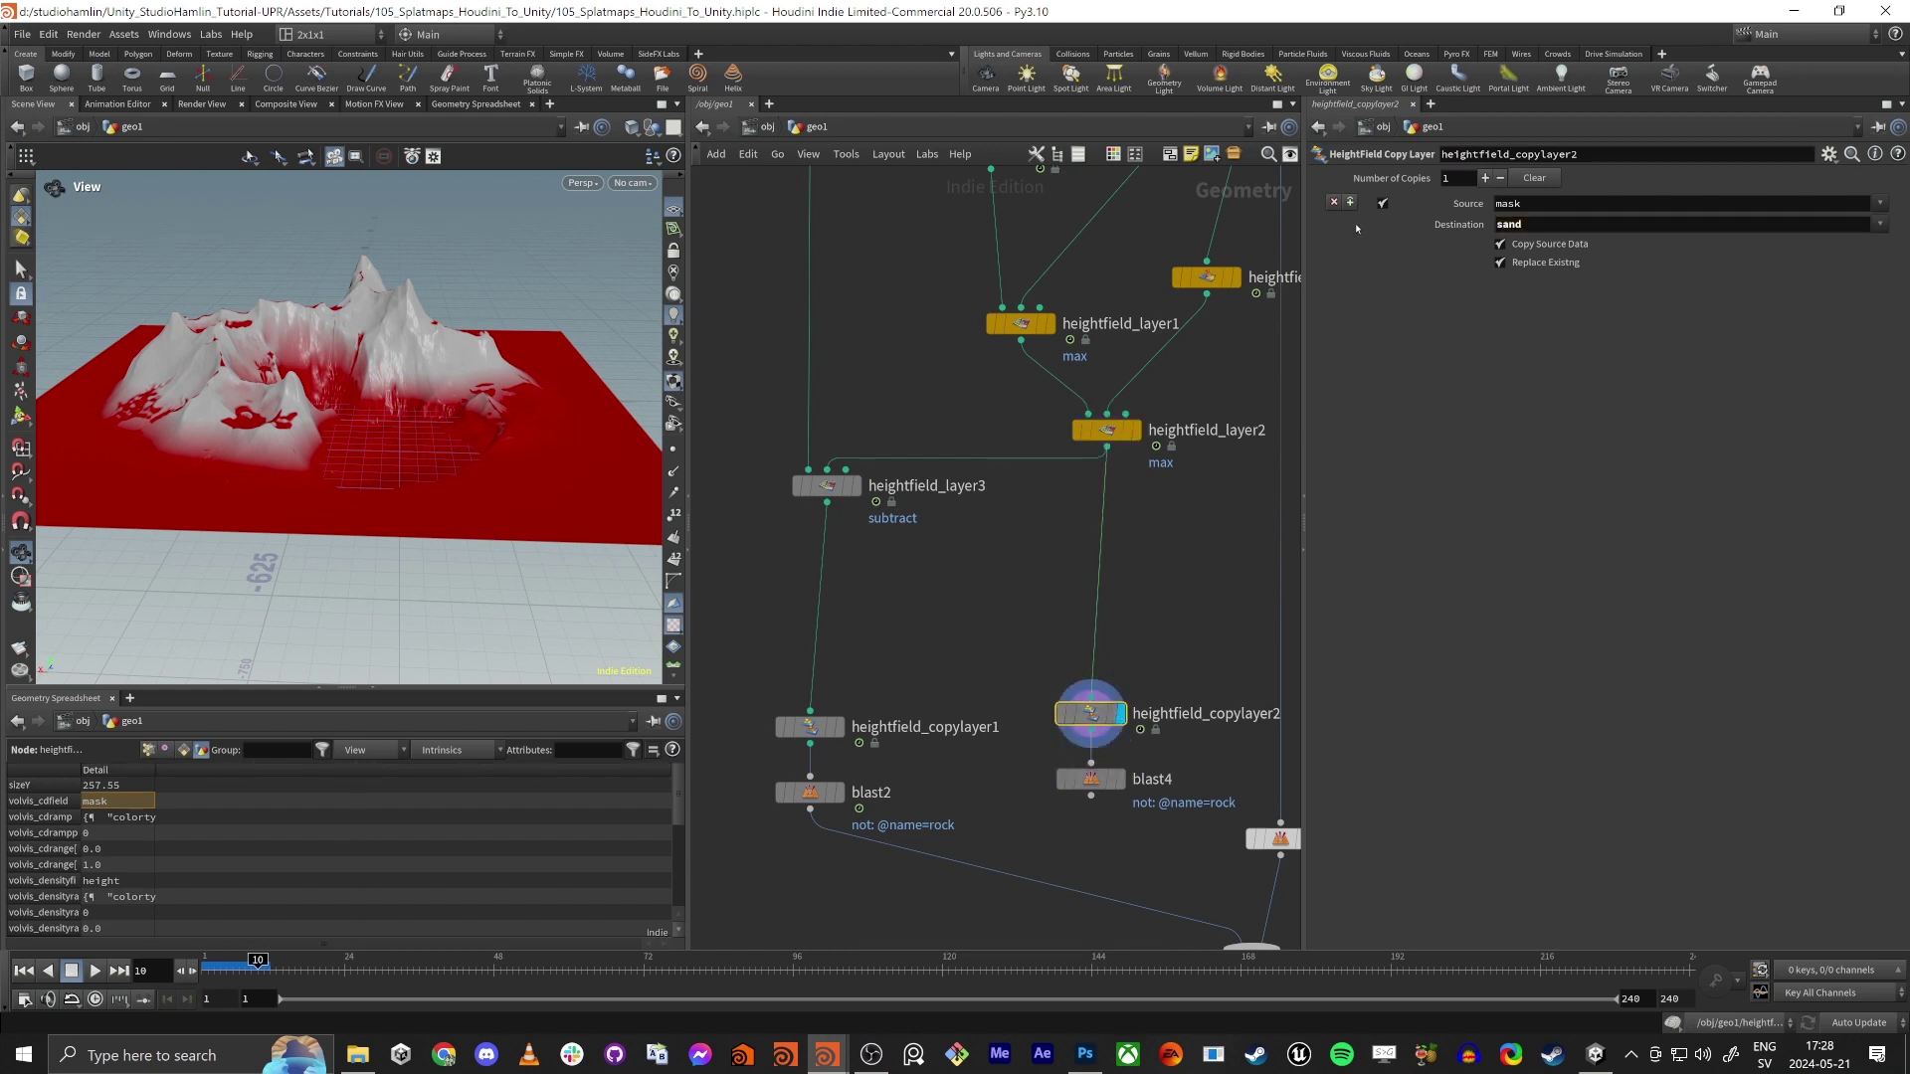
click(1120, 779)
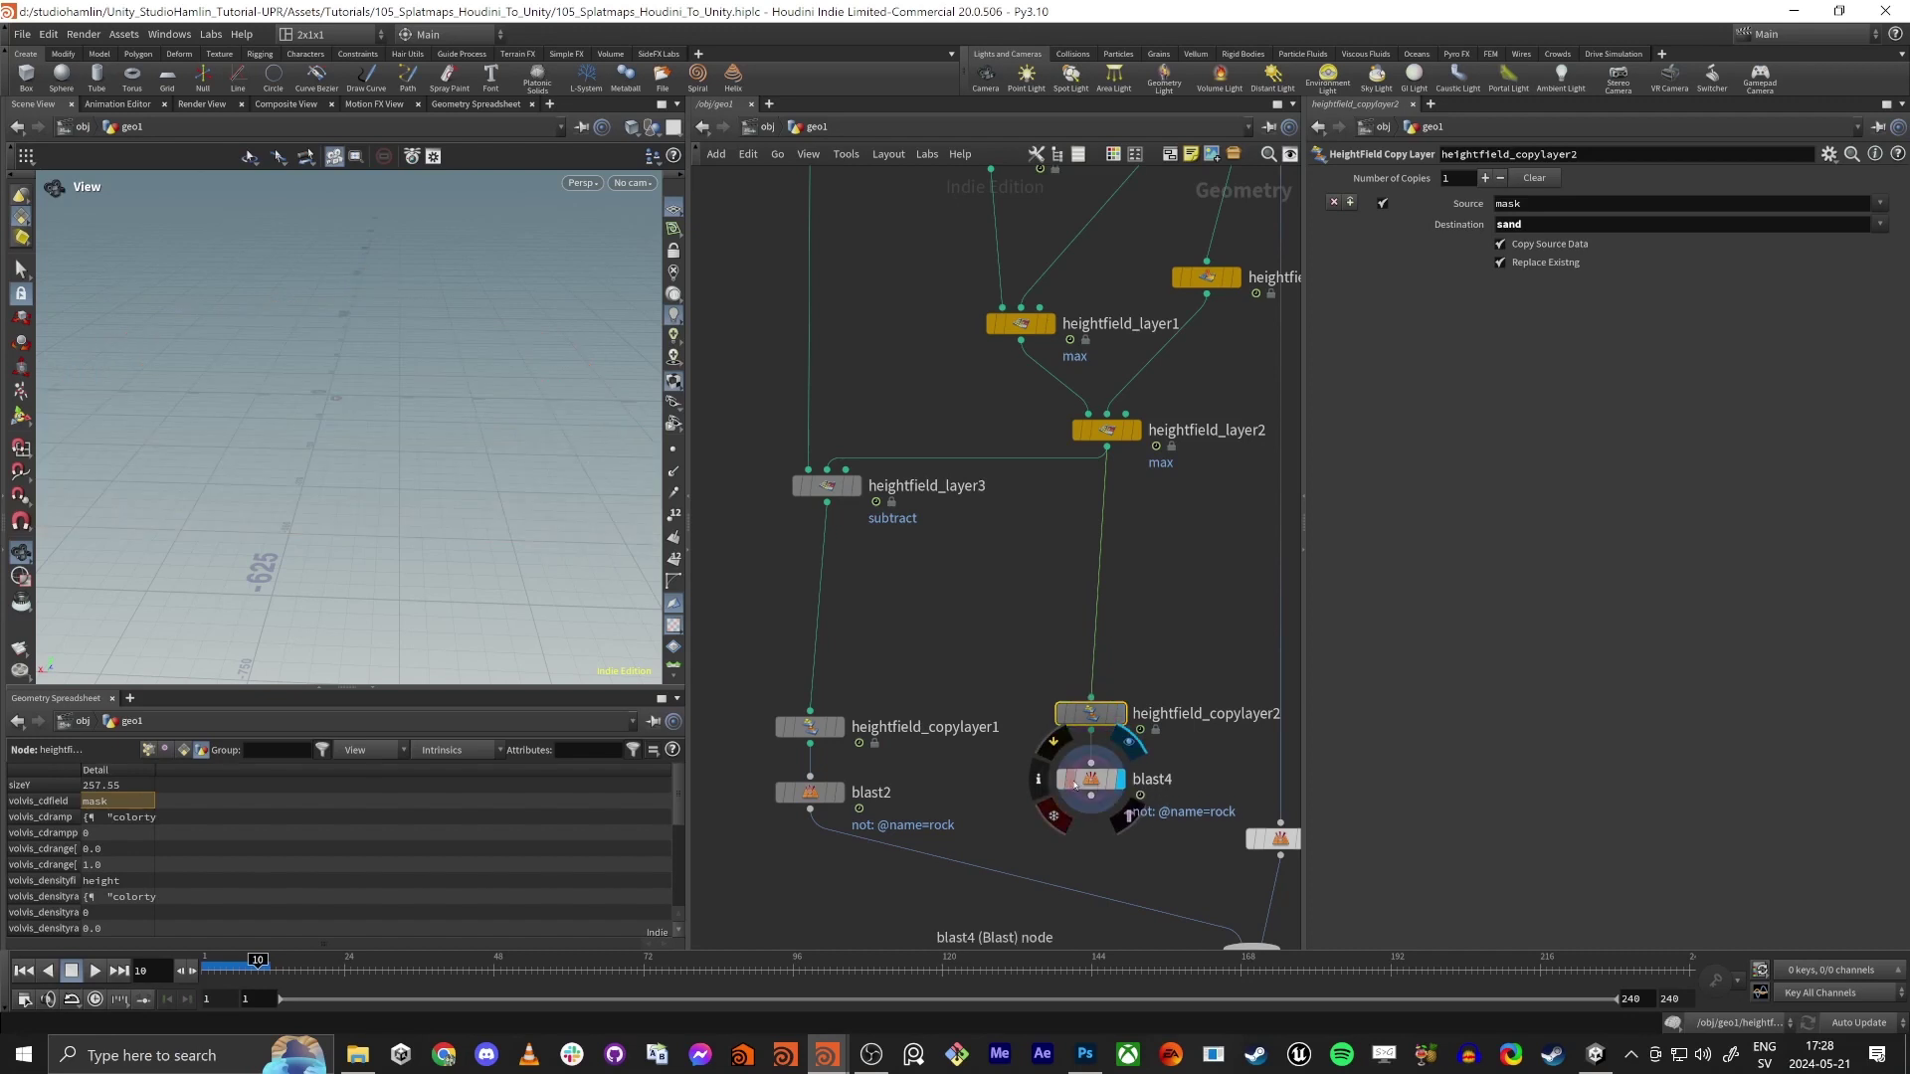
click(1091, 779)
drag(1491, 181, 1682, 203)
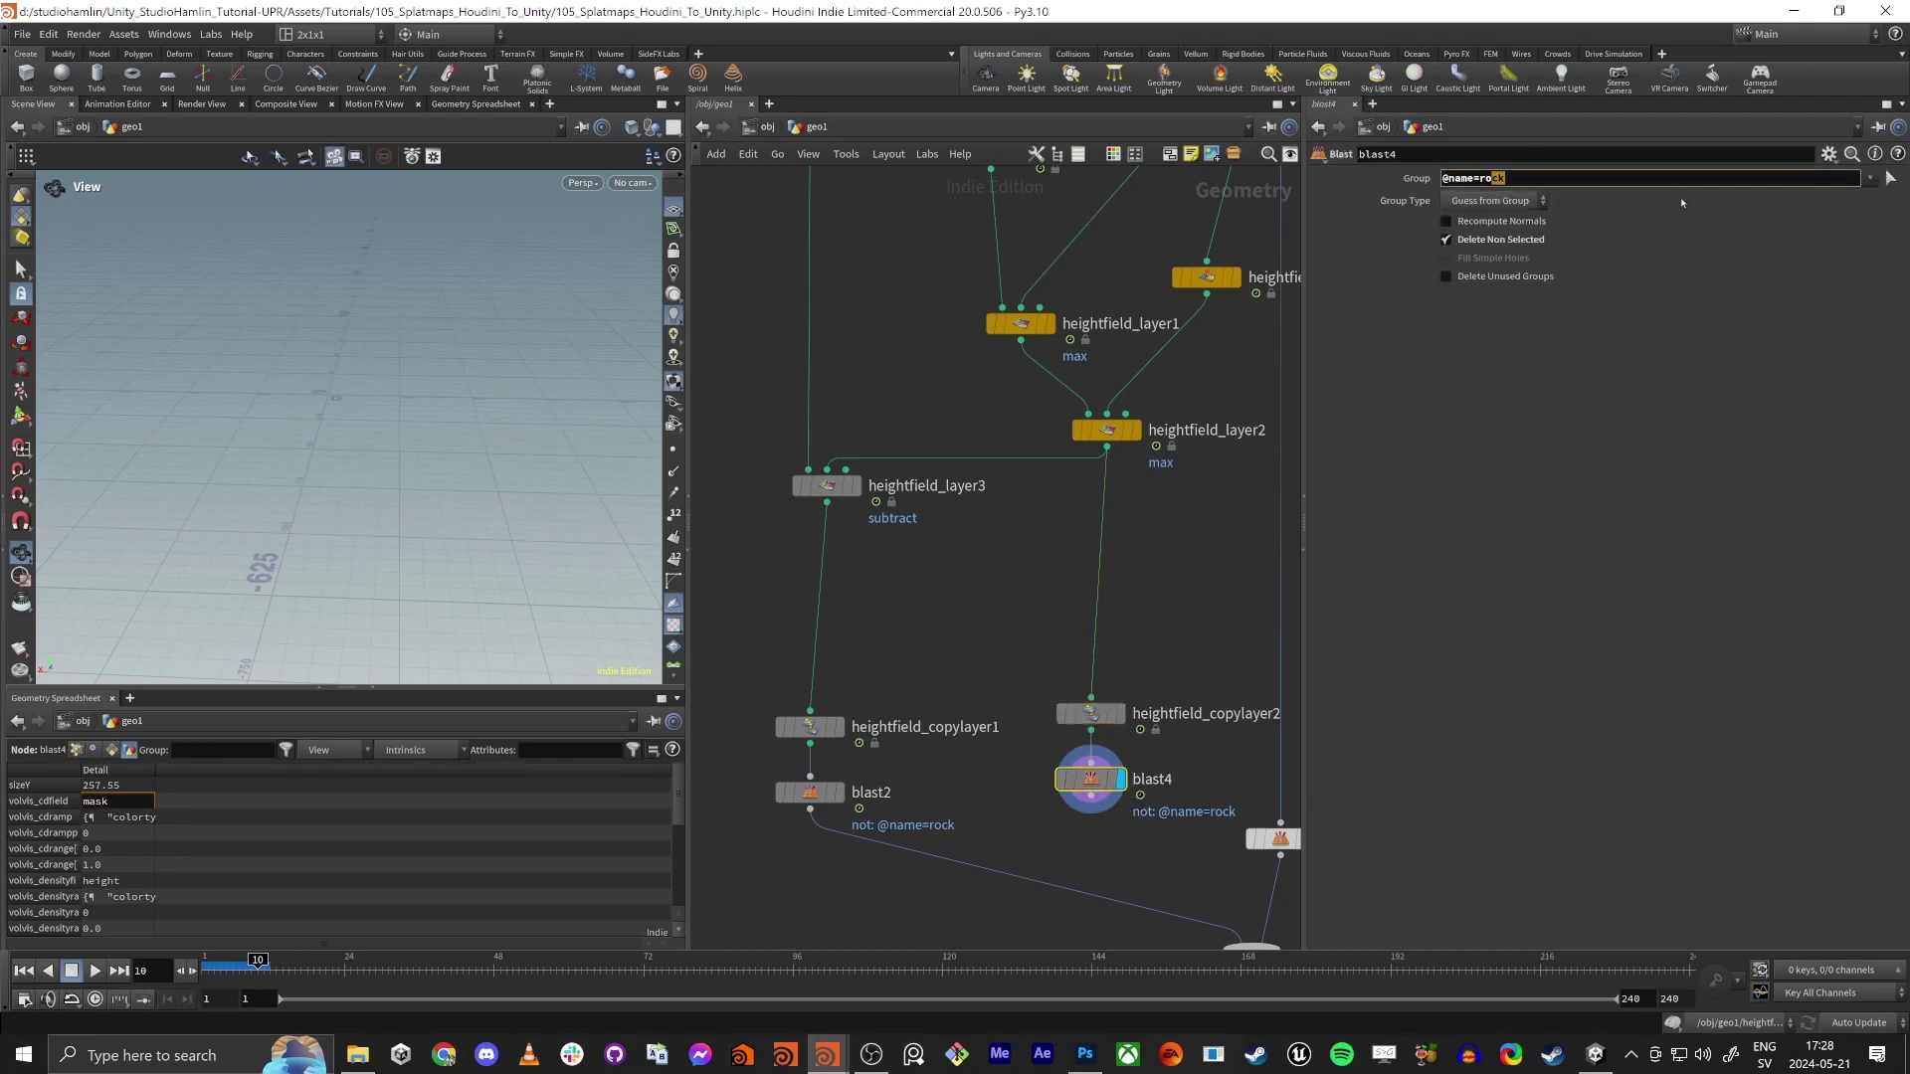
key(BackSpace)
key(BackSpace)
key(BackSpace)
text(sand)
key(Return)
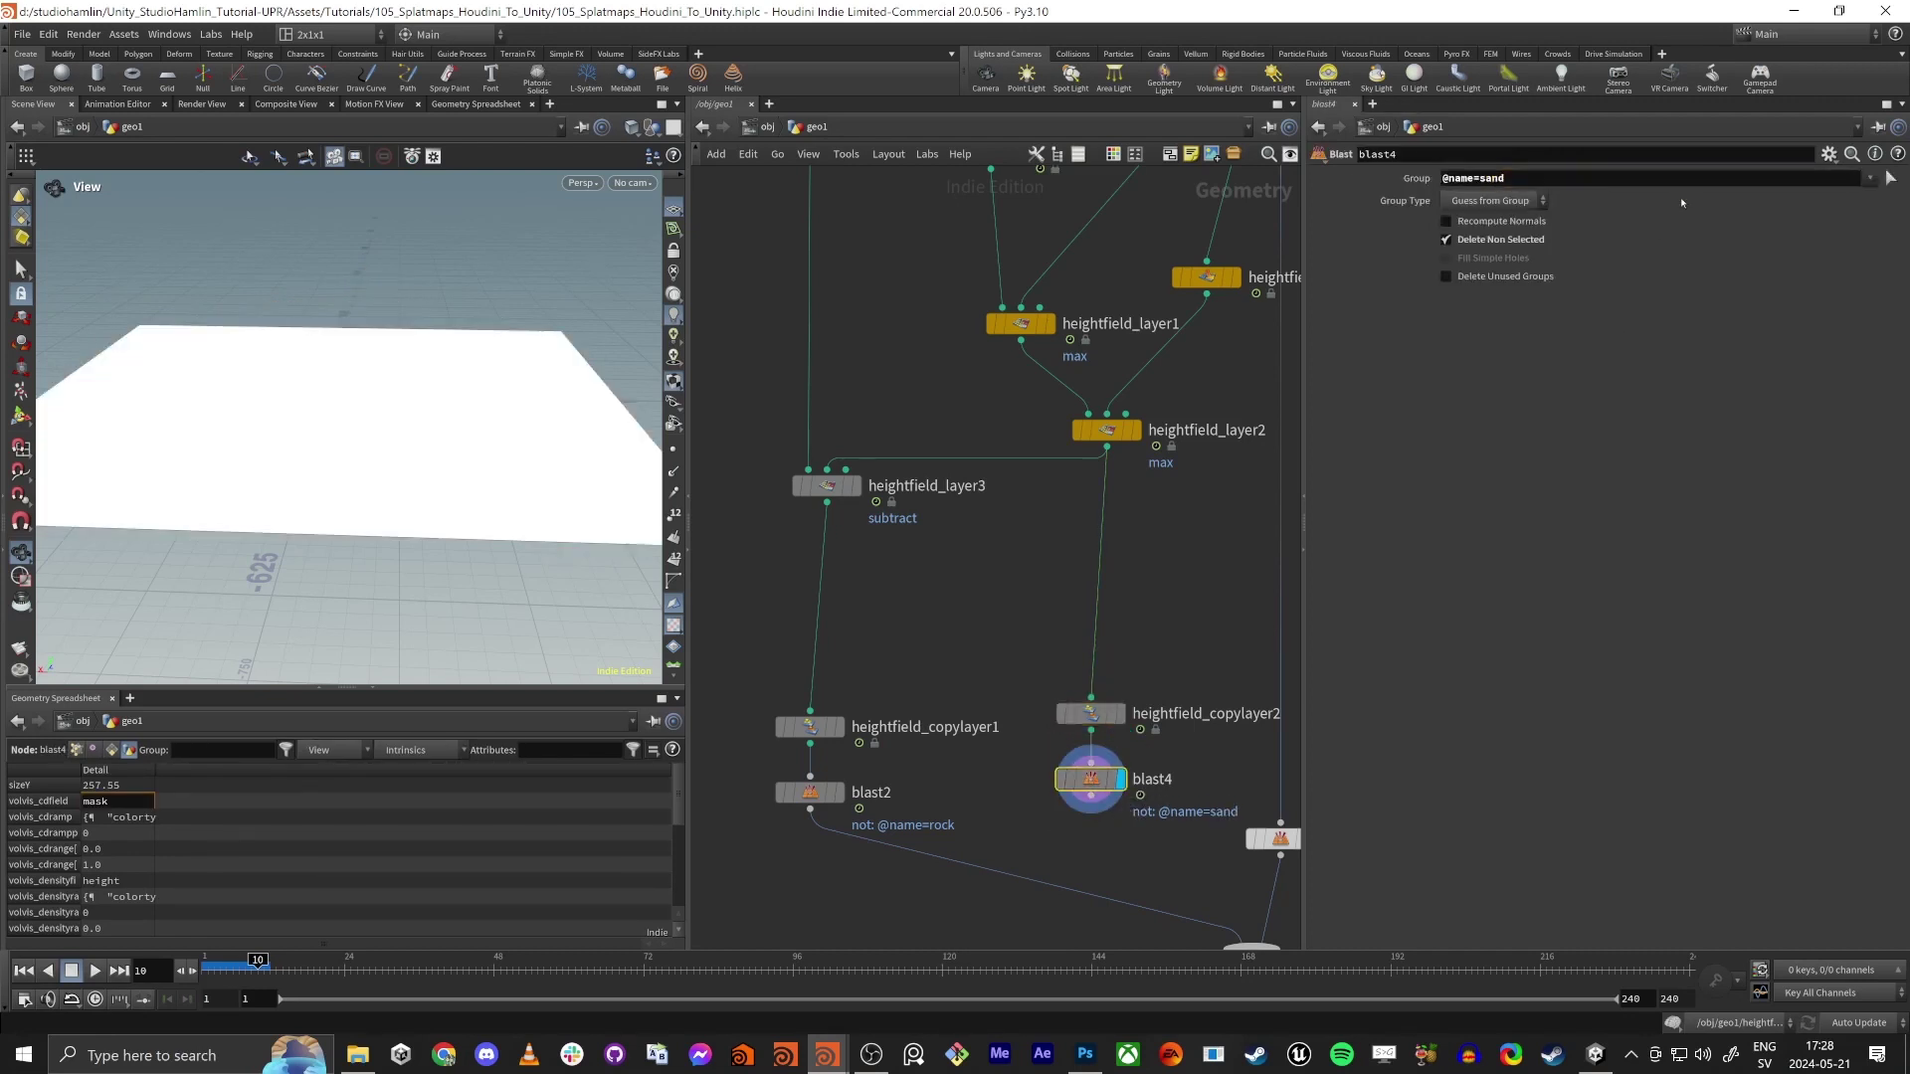
Inspect the node info of blast4 and heightfield_copylayer2 to compare which layers each one outputs
middle_click(1091, 781)
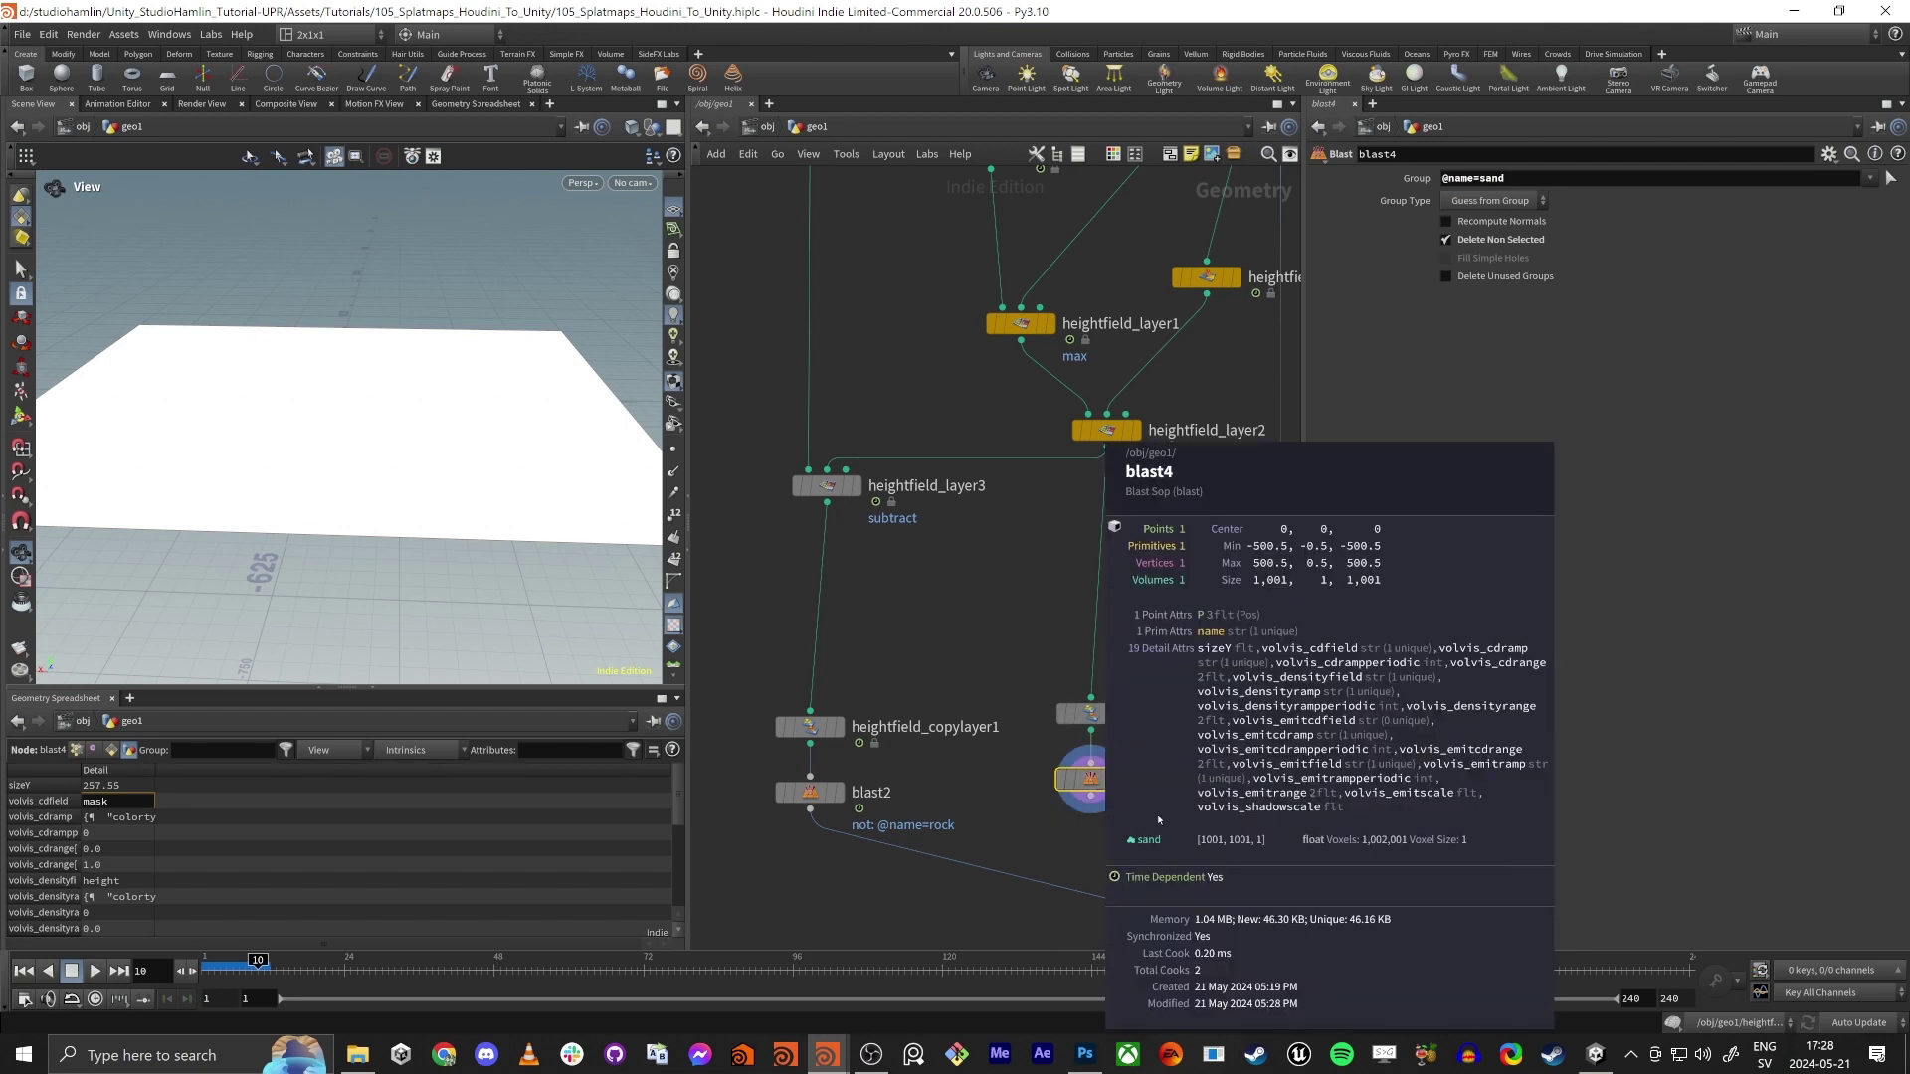
click(1091, 713)
middle_click(1091, 713)
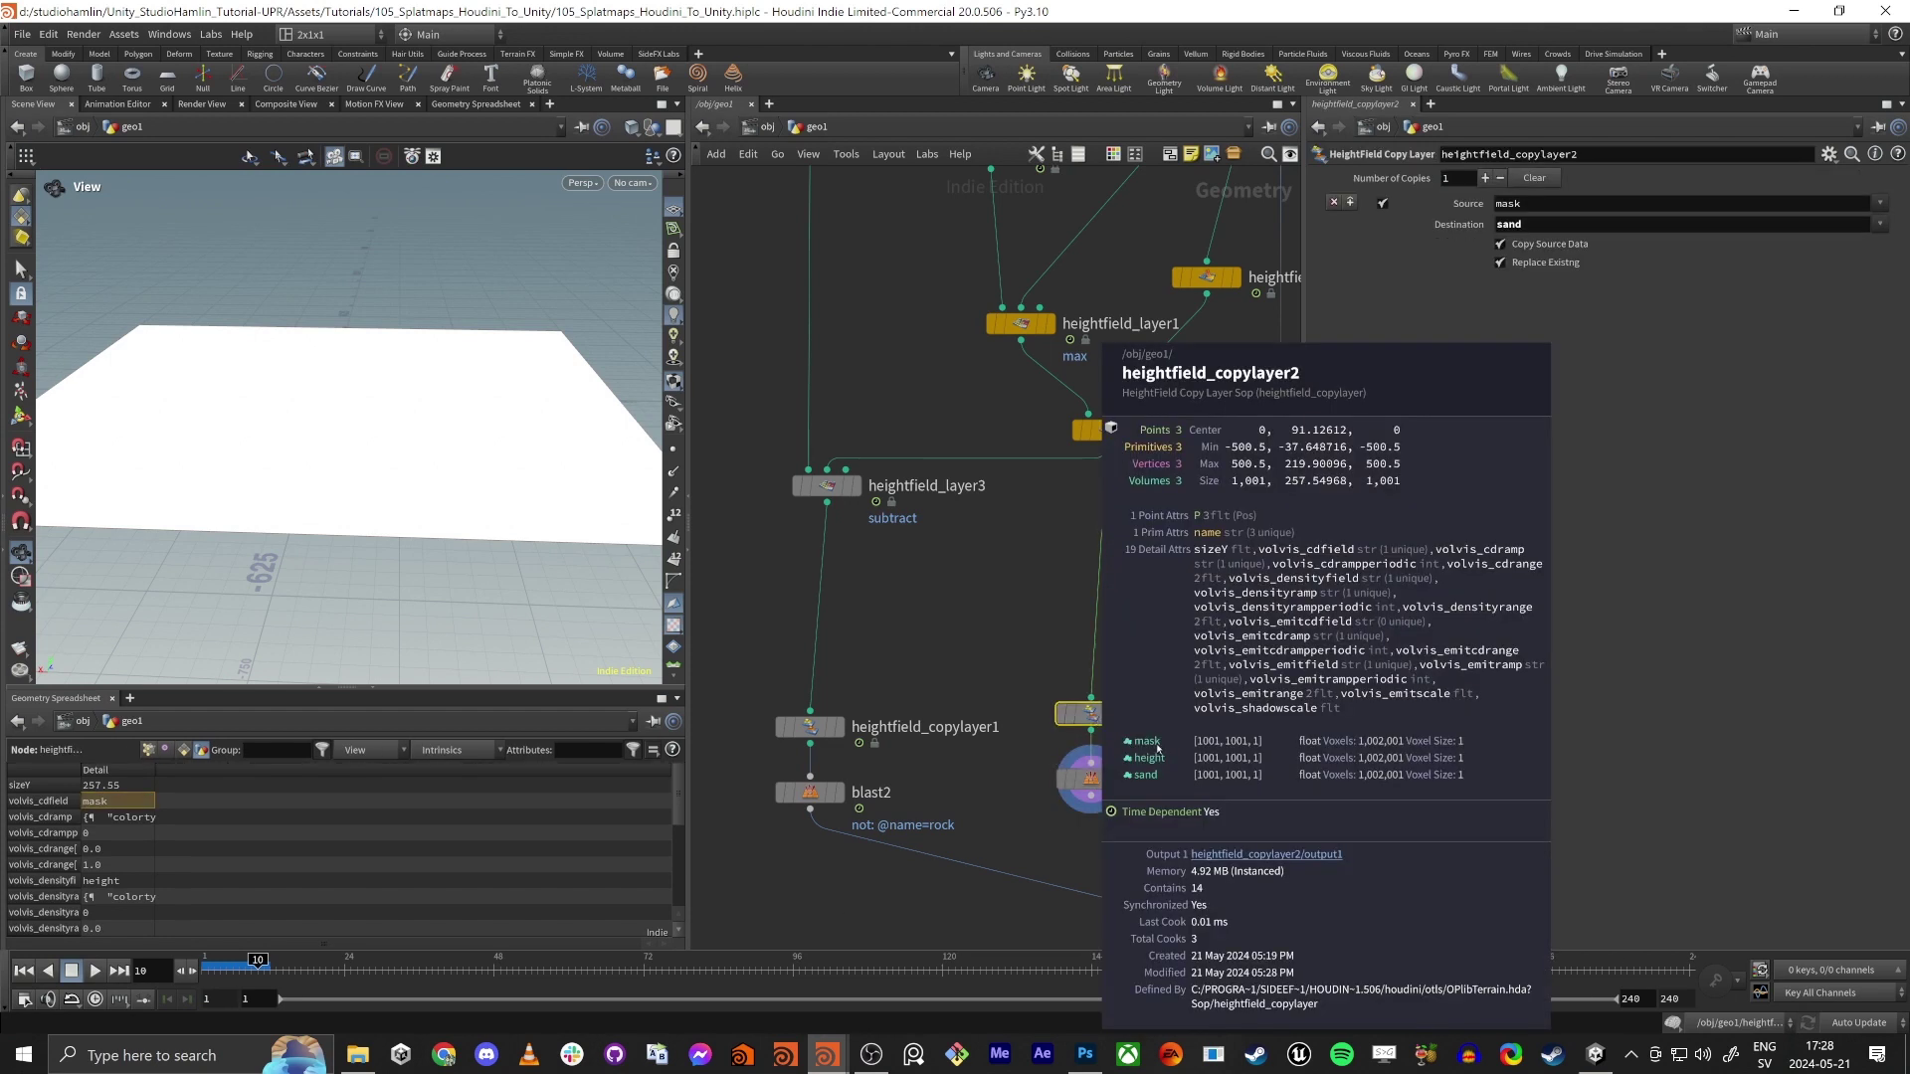
click(1091, 778)
middle_click(1094, 779)
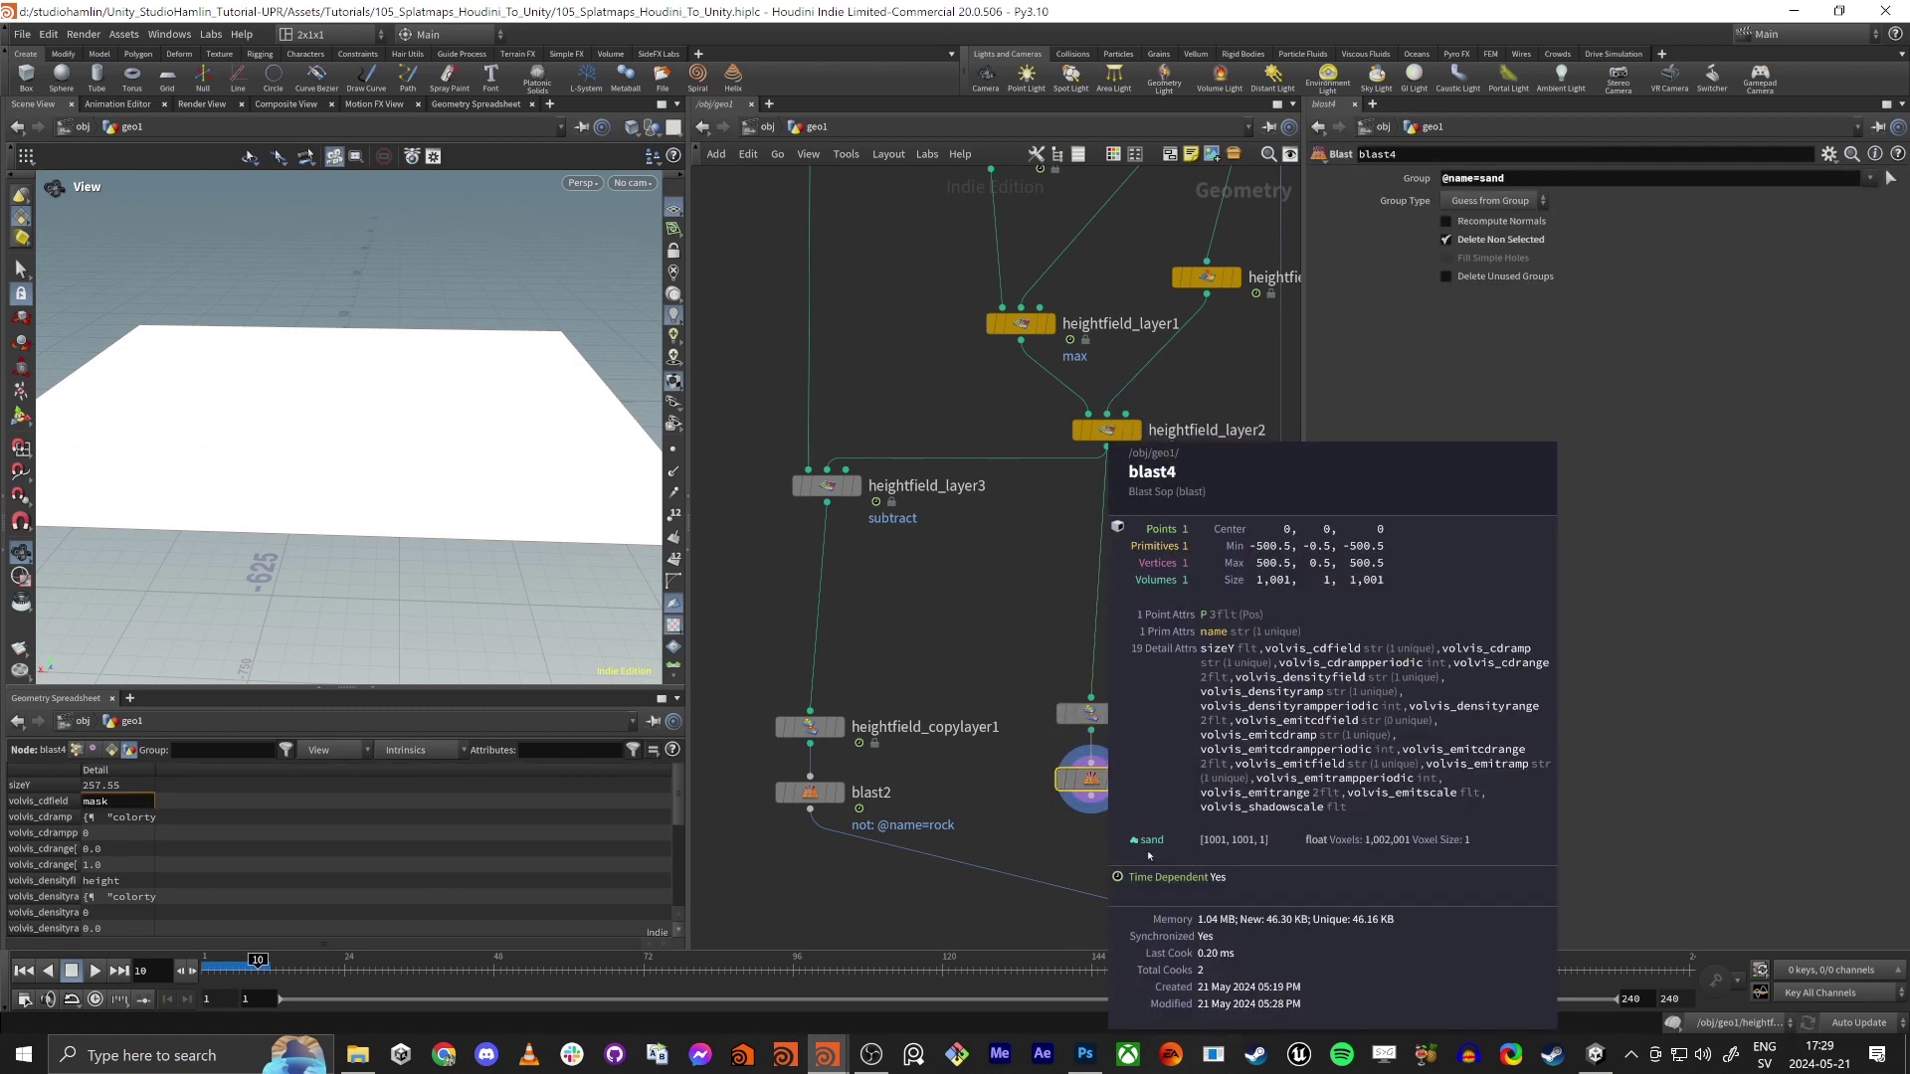
Connect blast4 to merge1, display the merge and check the layers in its node info
middle_drag(1094, 779, 874, 569)
drag(873, 569, 1062, 731)
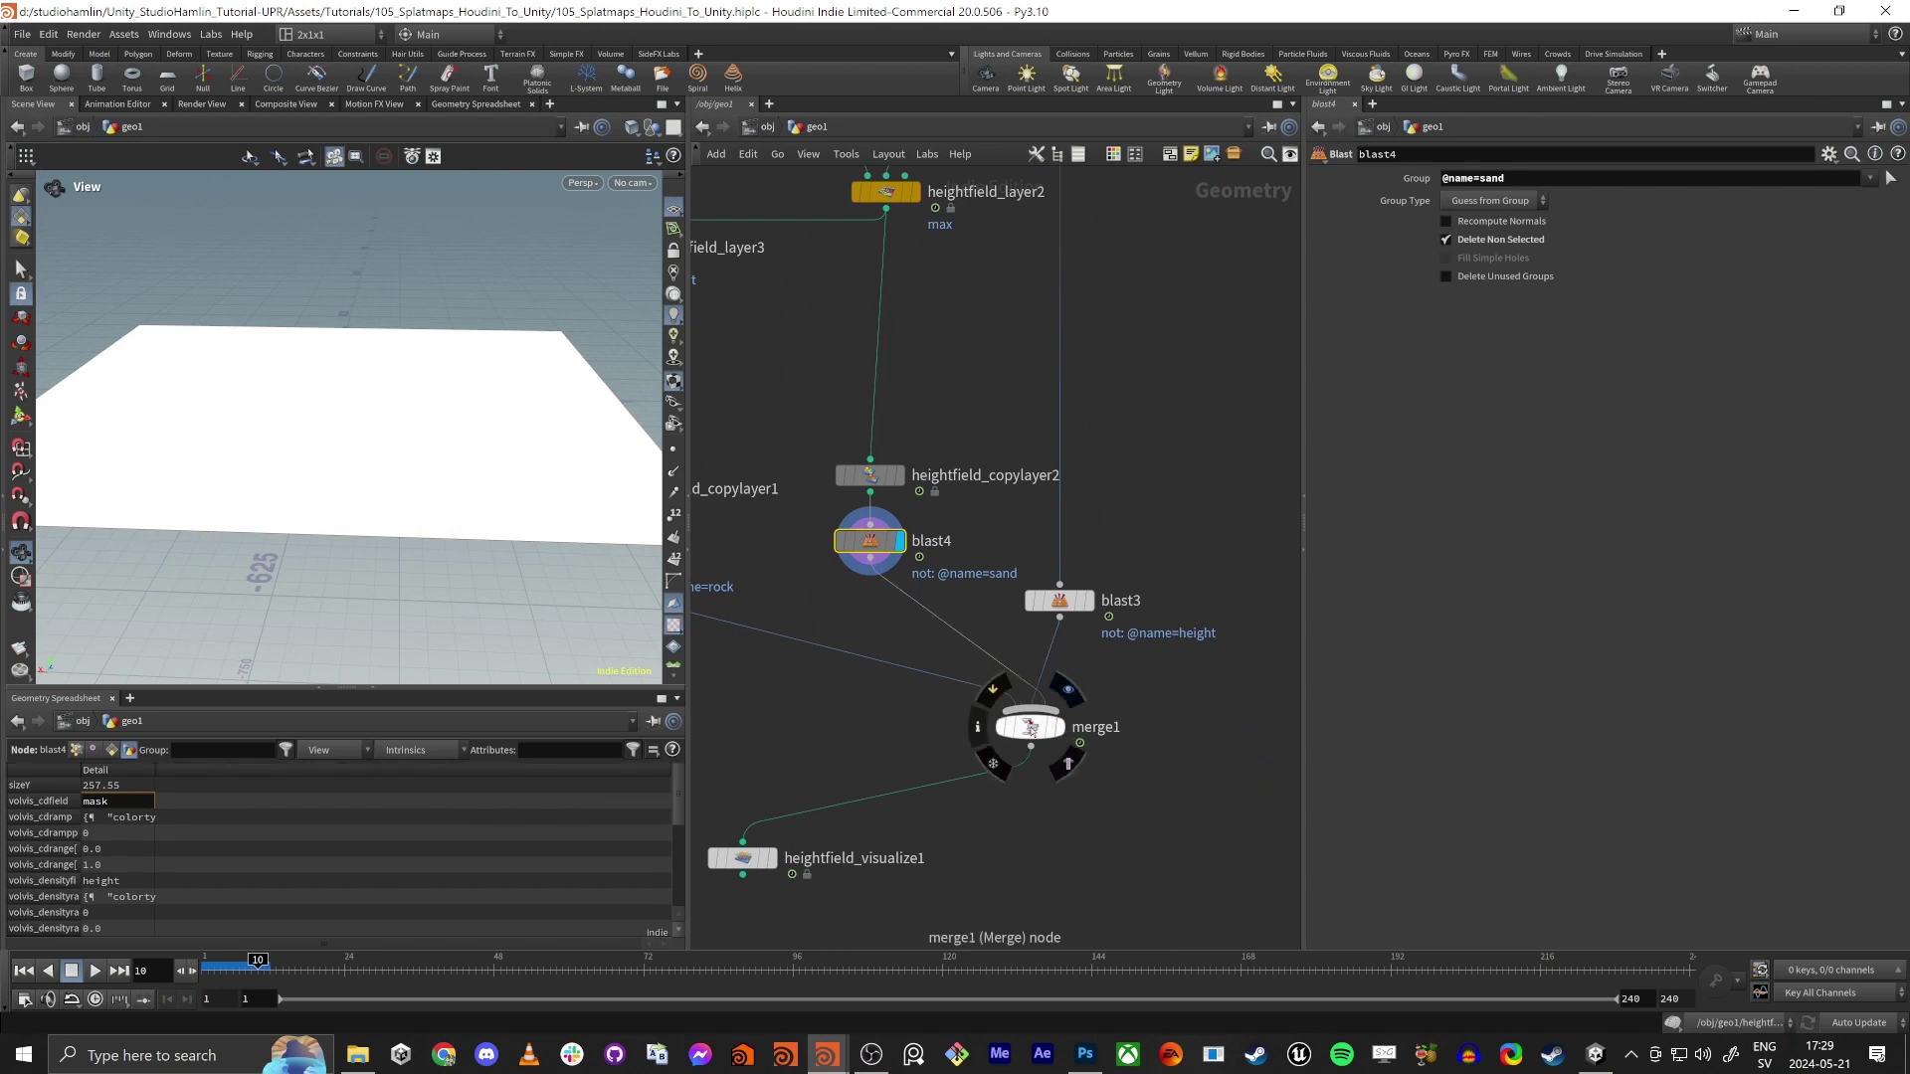
click(1060, 729)
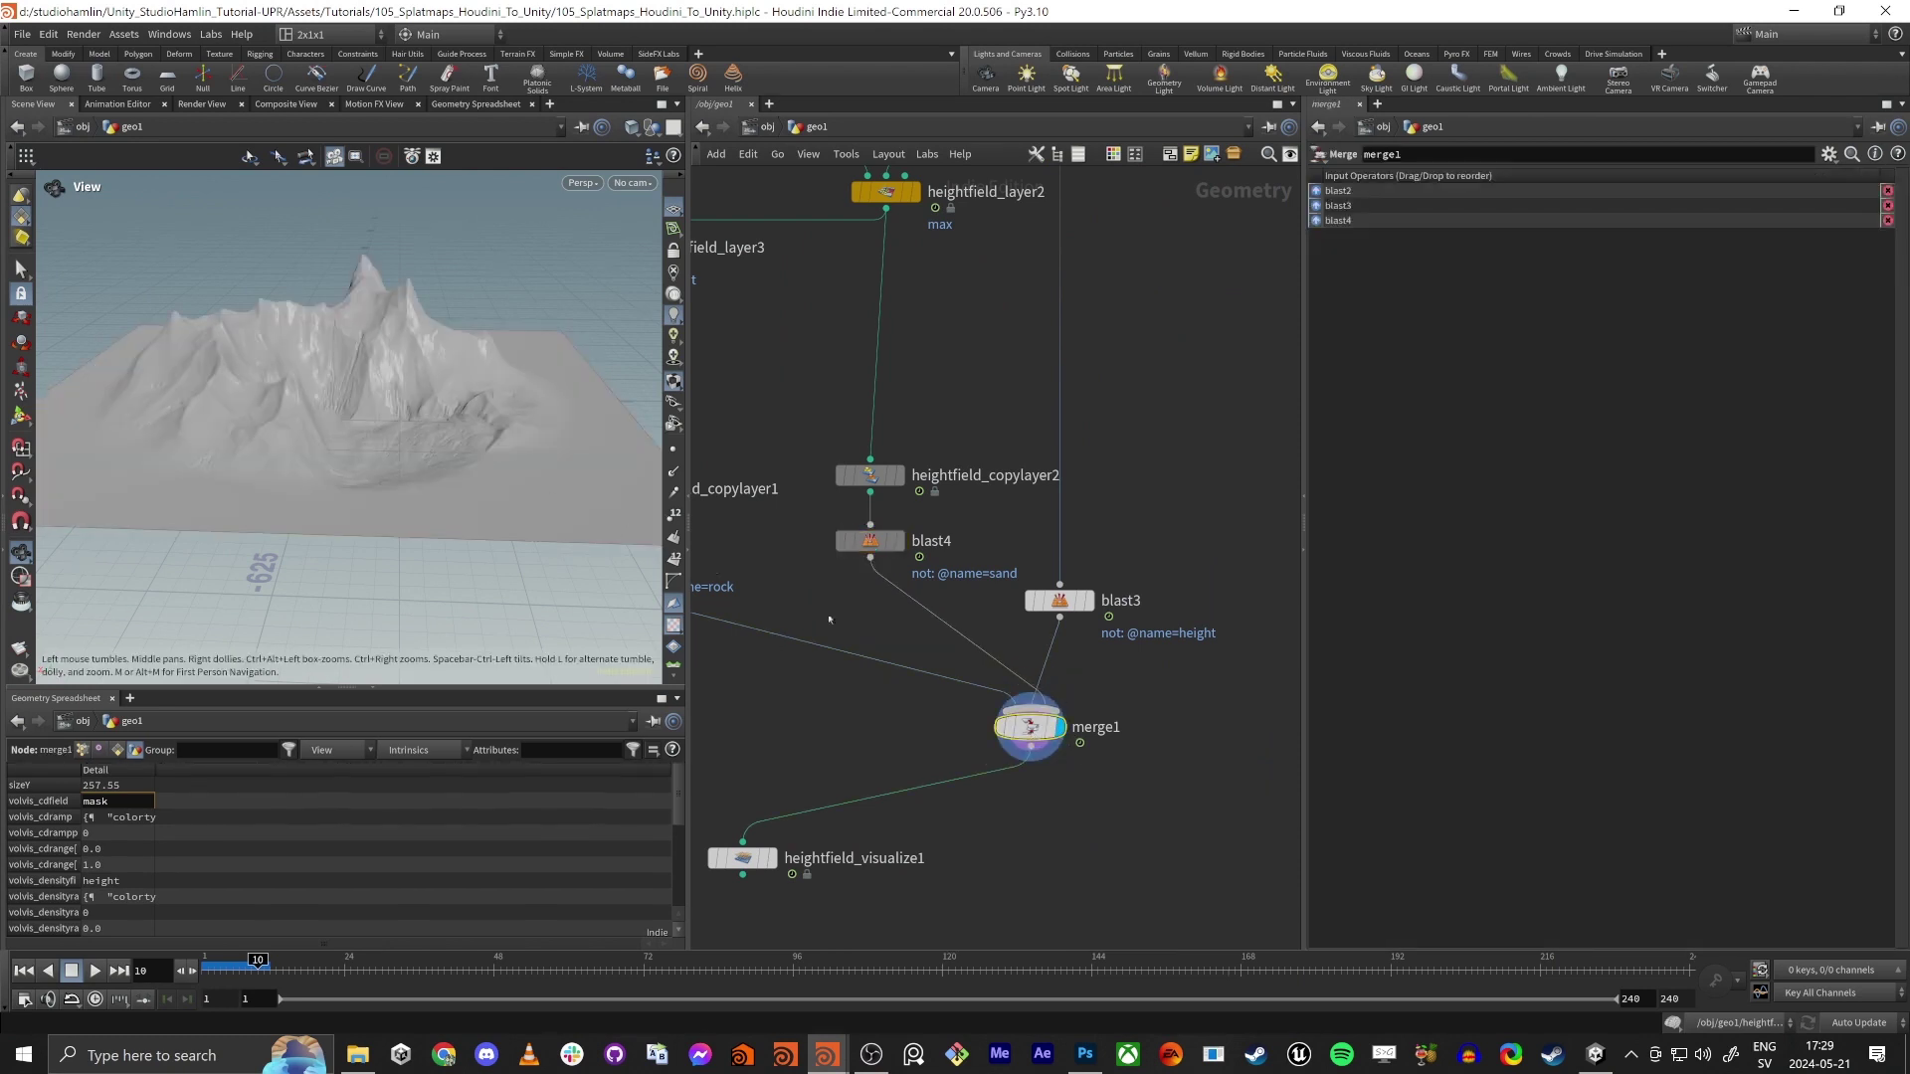
middle_click(1030, 726)
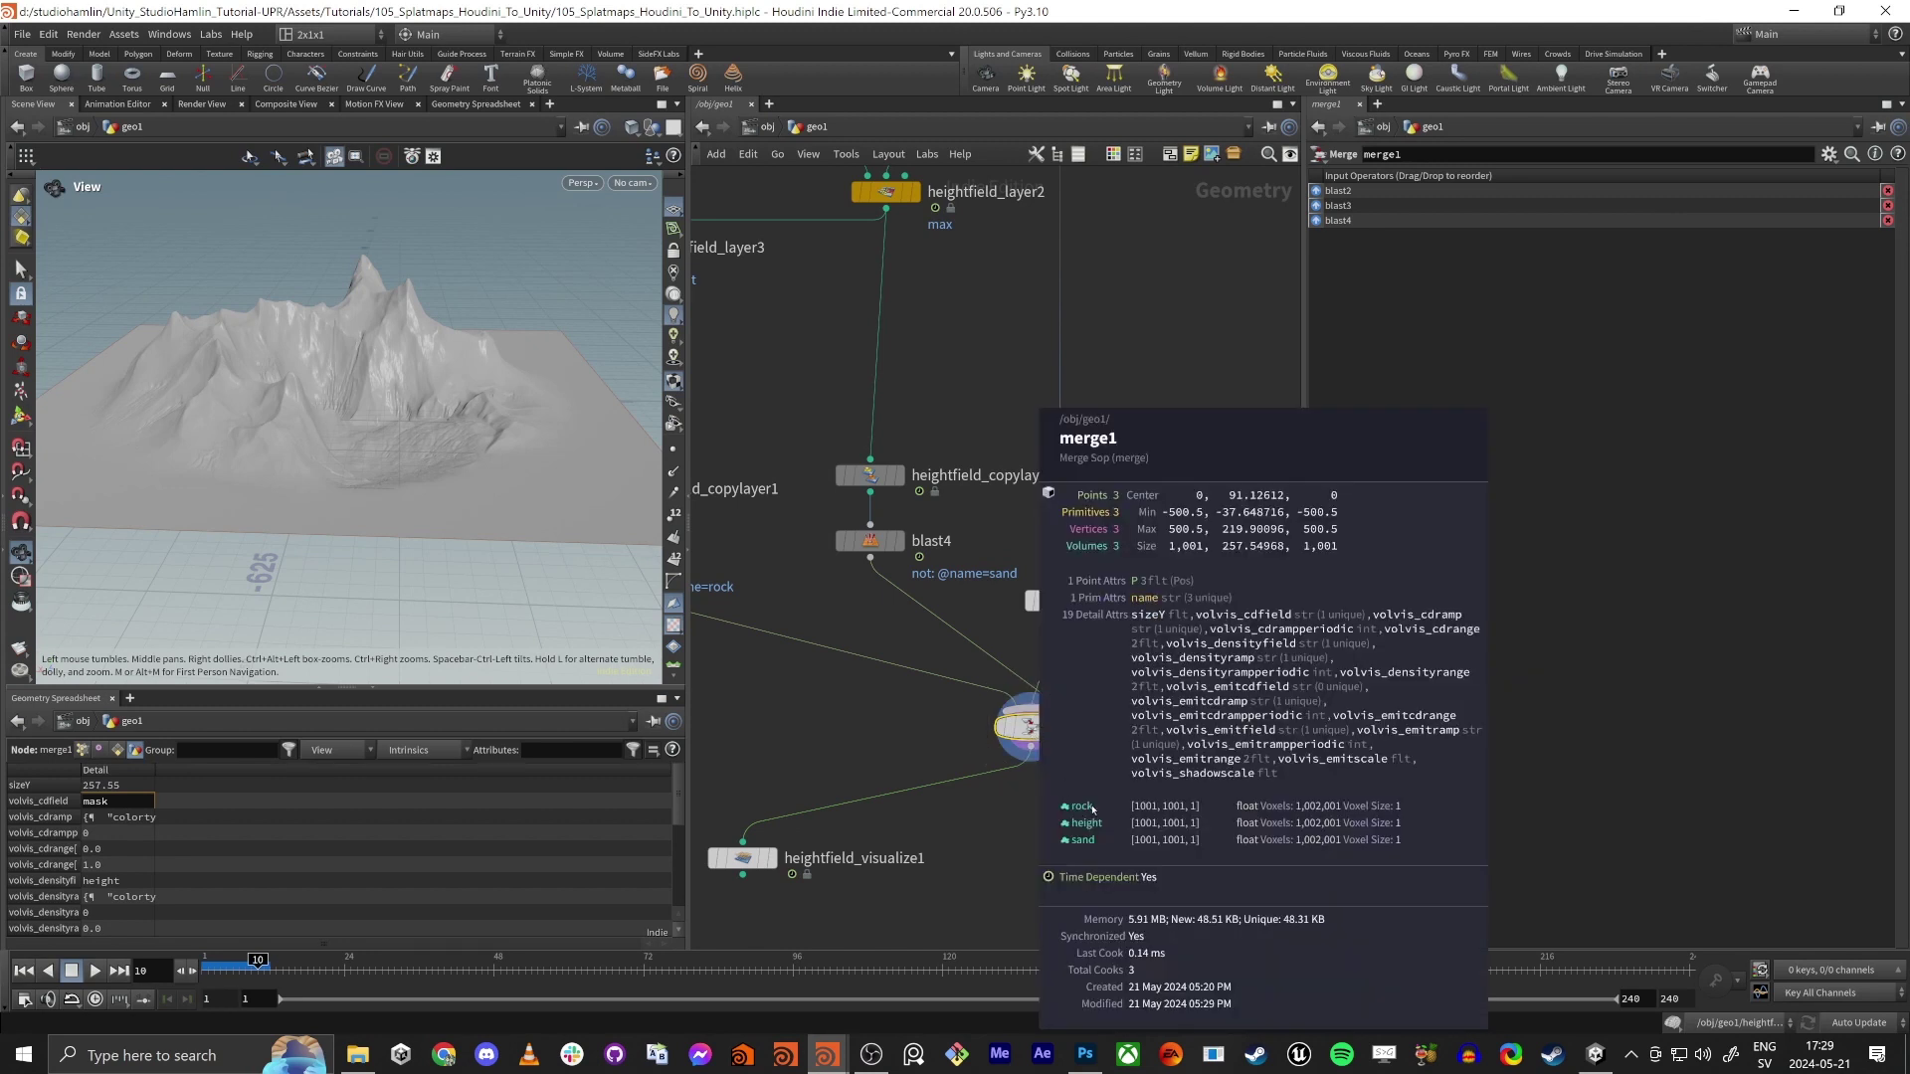
Bypass blast2, blast4 and blast3, and inspect the resulting layers in merge1's node info
middle_drag(801, 712, 1079, 671)
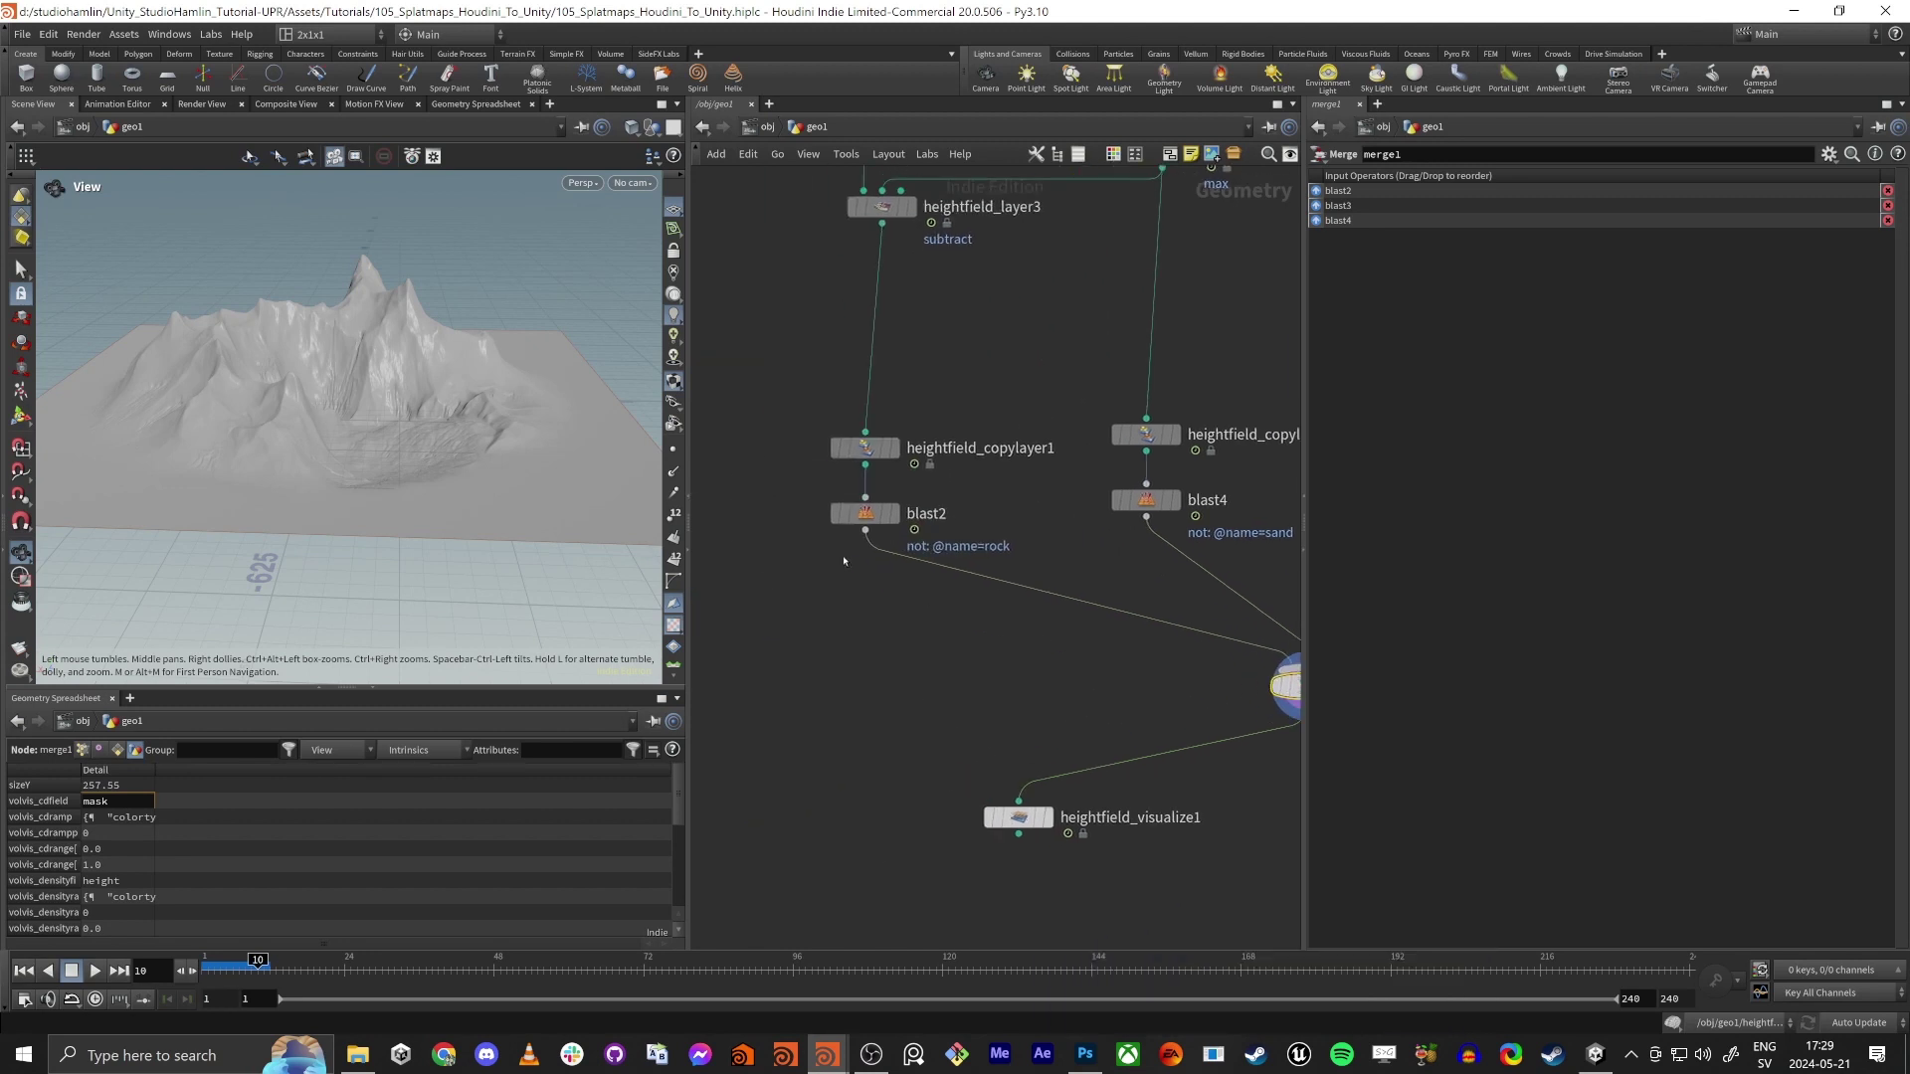
click(836, 515)
click(1118, 501)
middle_drag(1143, 563, 923, 529)
click(1087, 527)
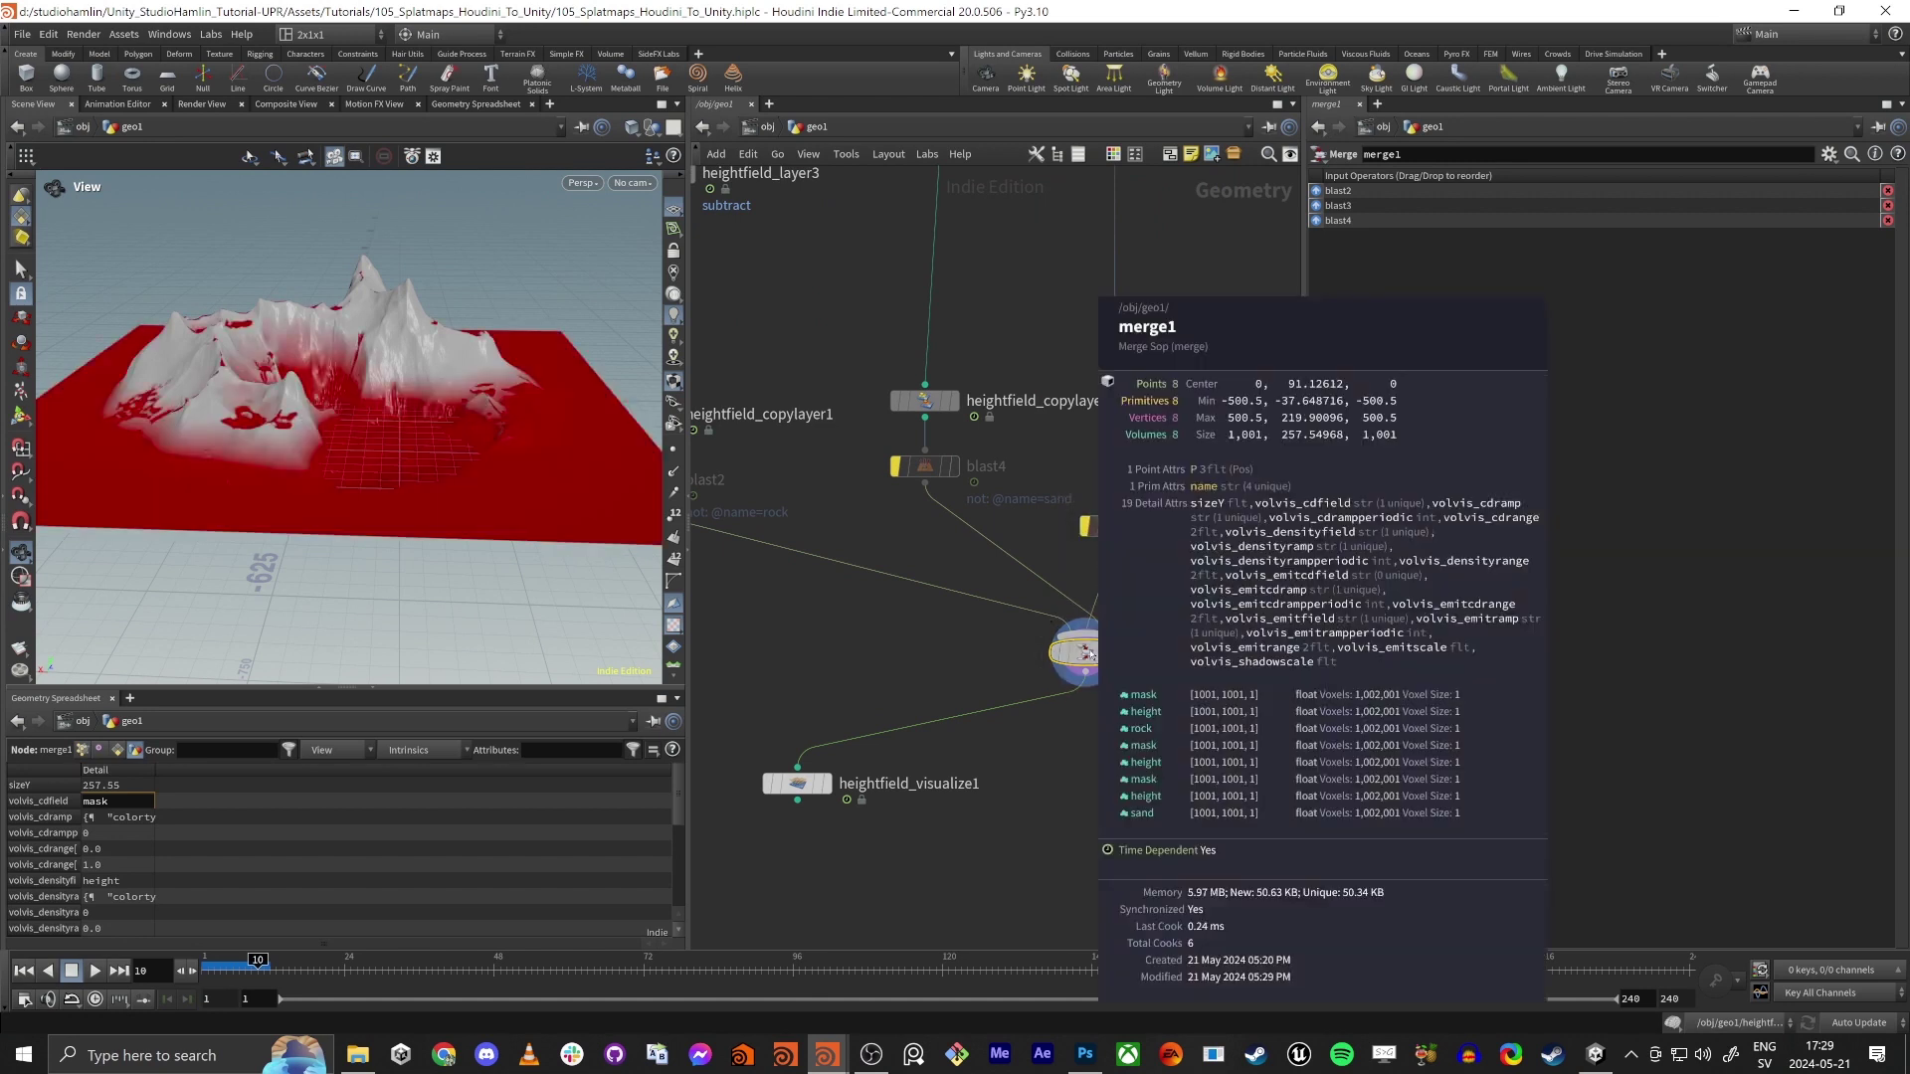
middle_click(1085, 653)
Remove the bypass from blast3, blast4 and blast2
click(1086, 526)
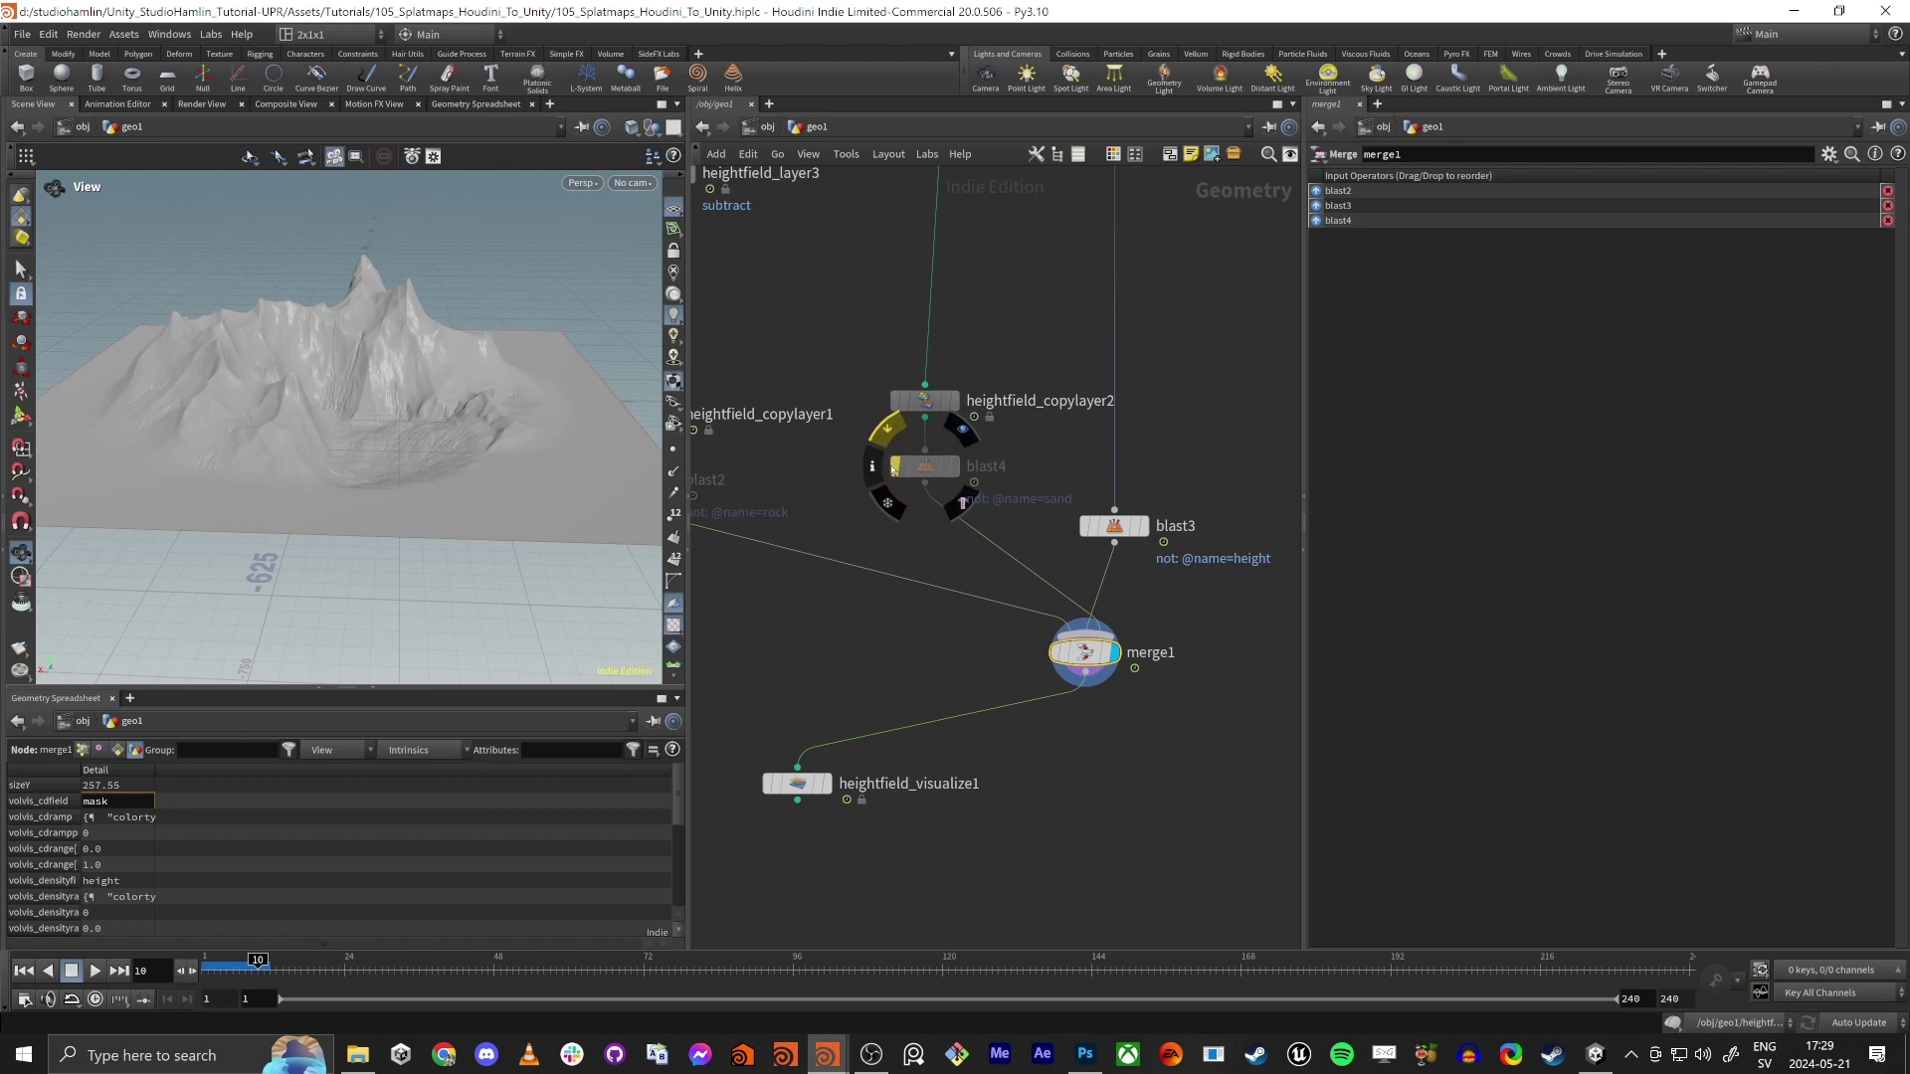
click(893, 468)
middle_drag(756, 487, 858, 476)
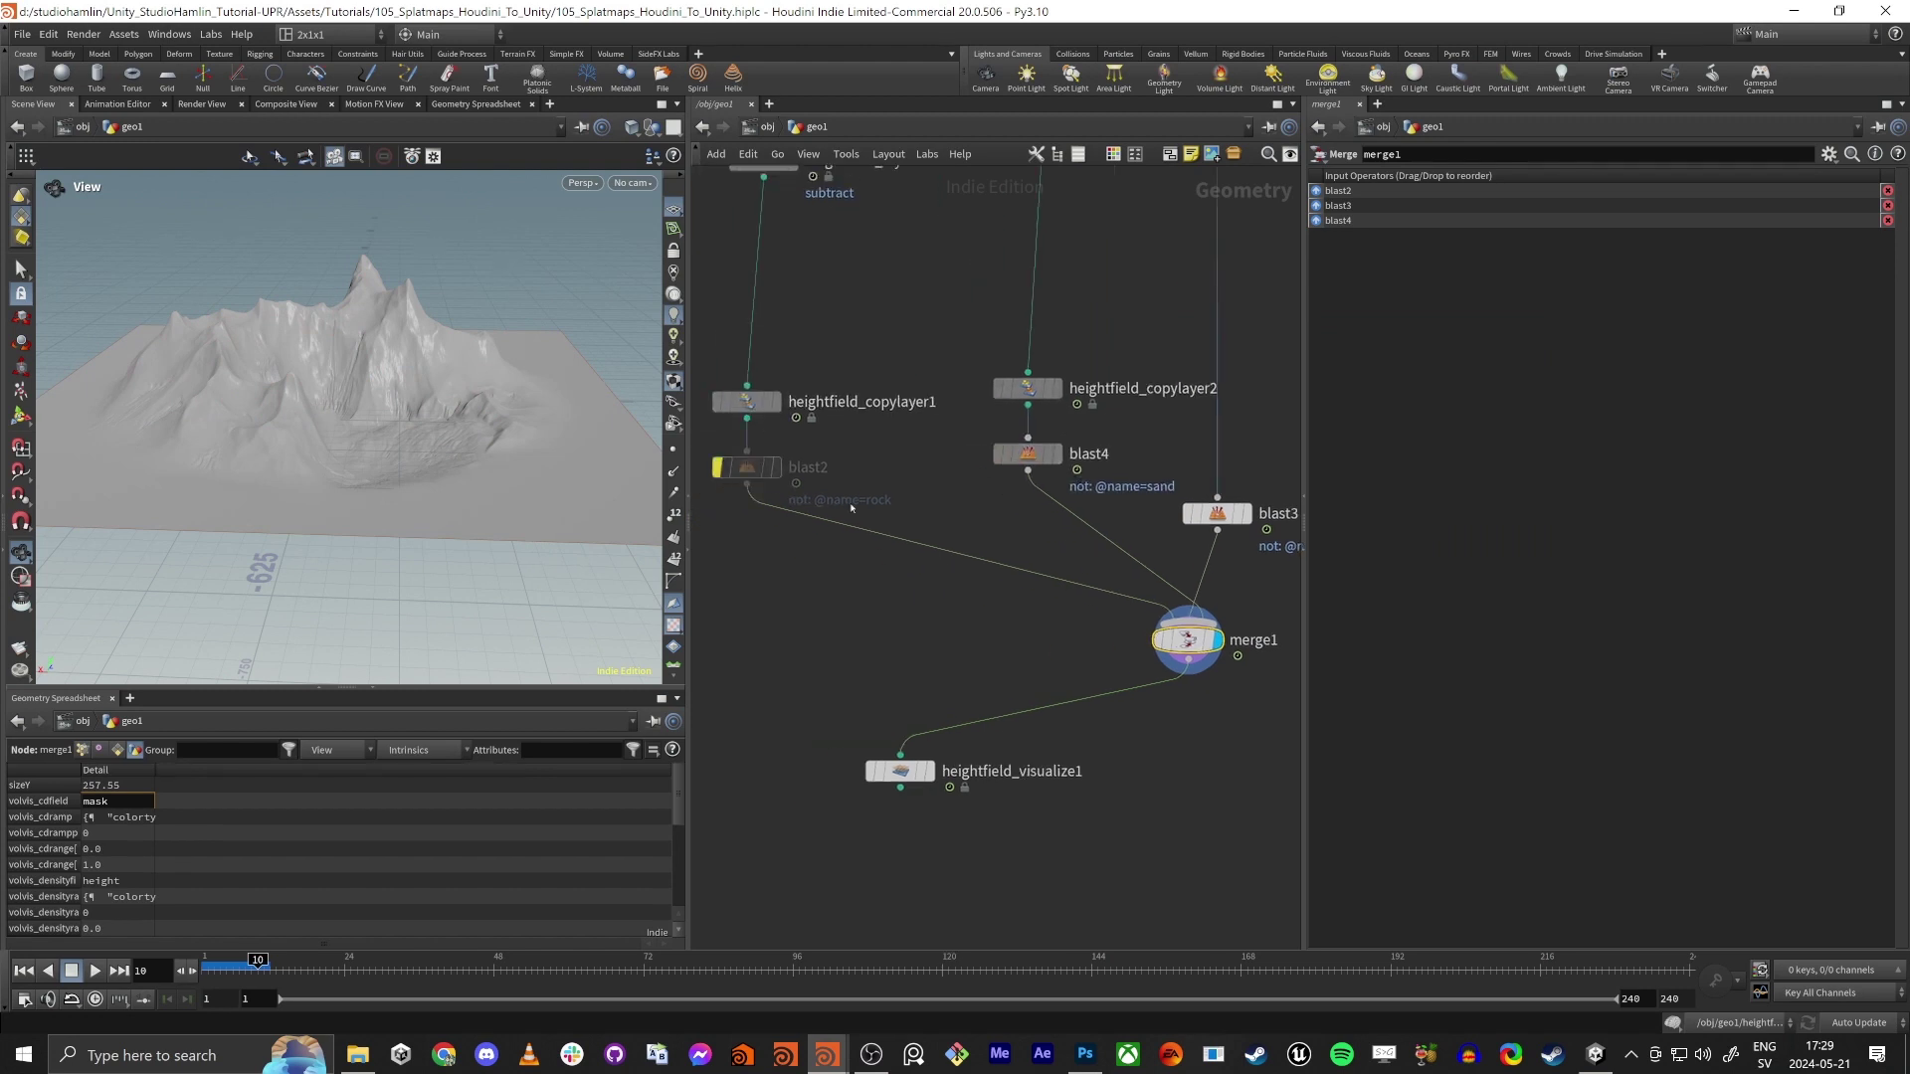
click(722, 471)
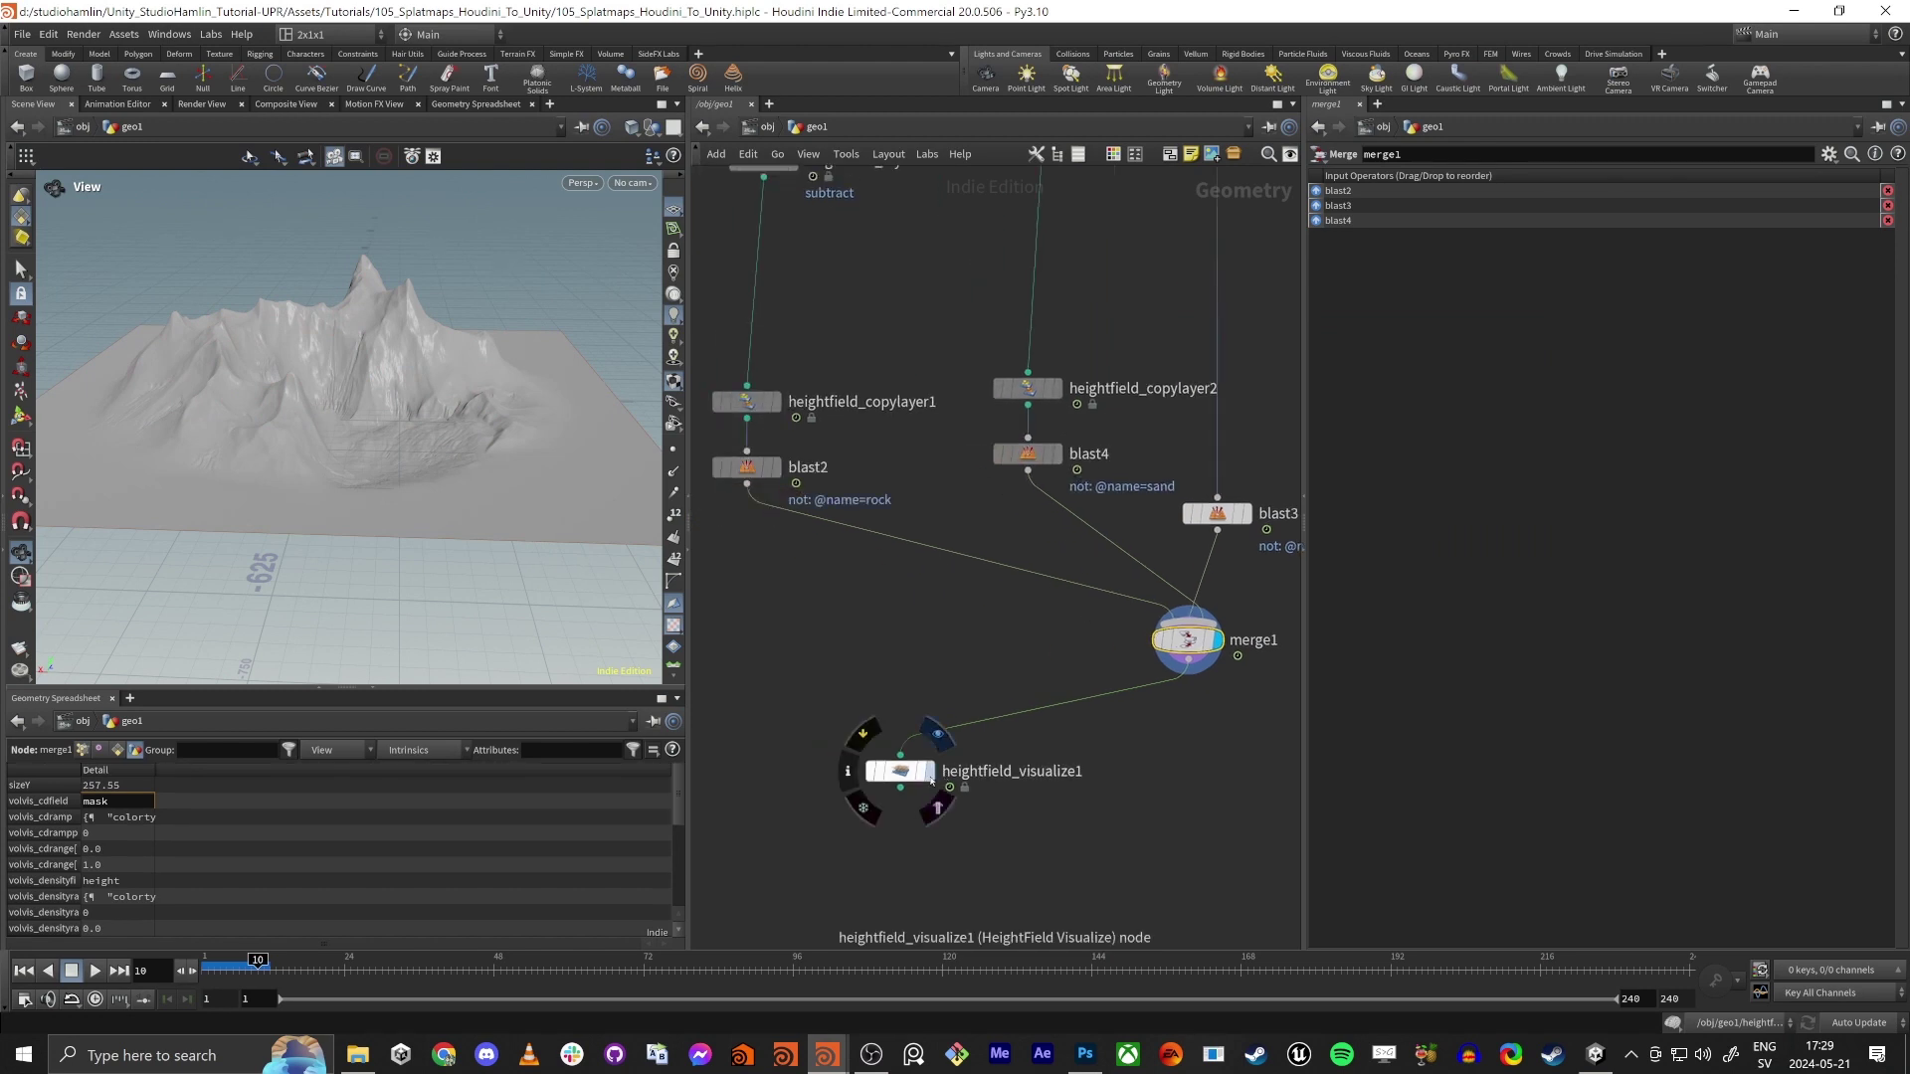
Save the scene and assign the sand layer to Layer 8 of the displayed heightfield_visualize1
click(901, 676)
key(ctrl+s)
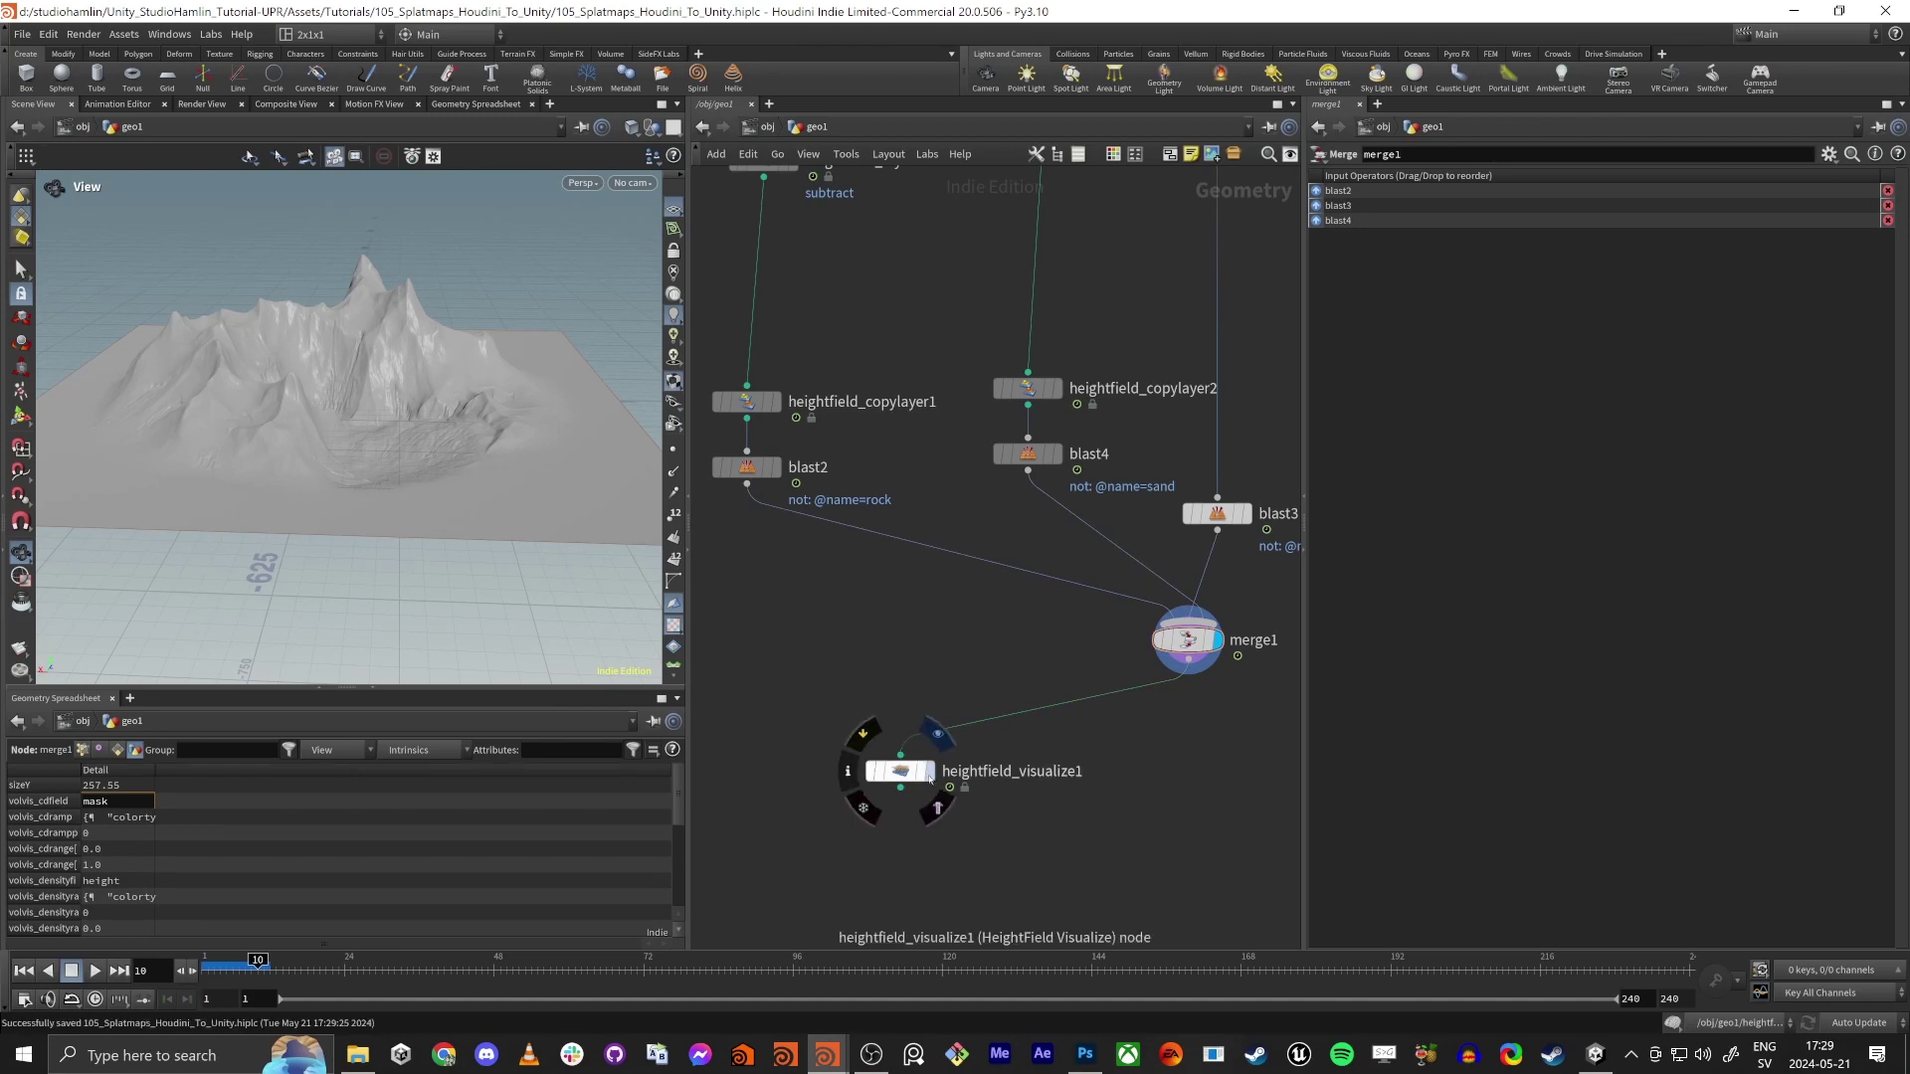
click(925, 770)
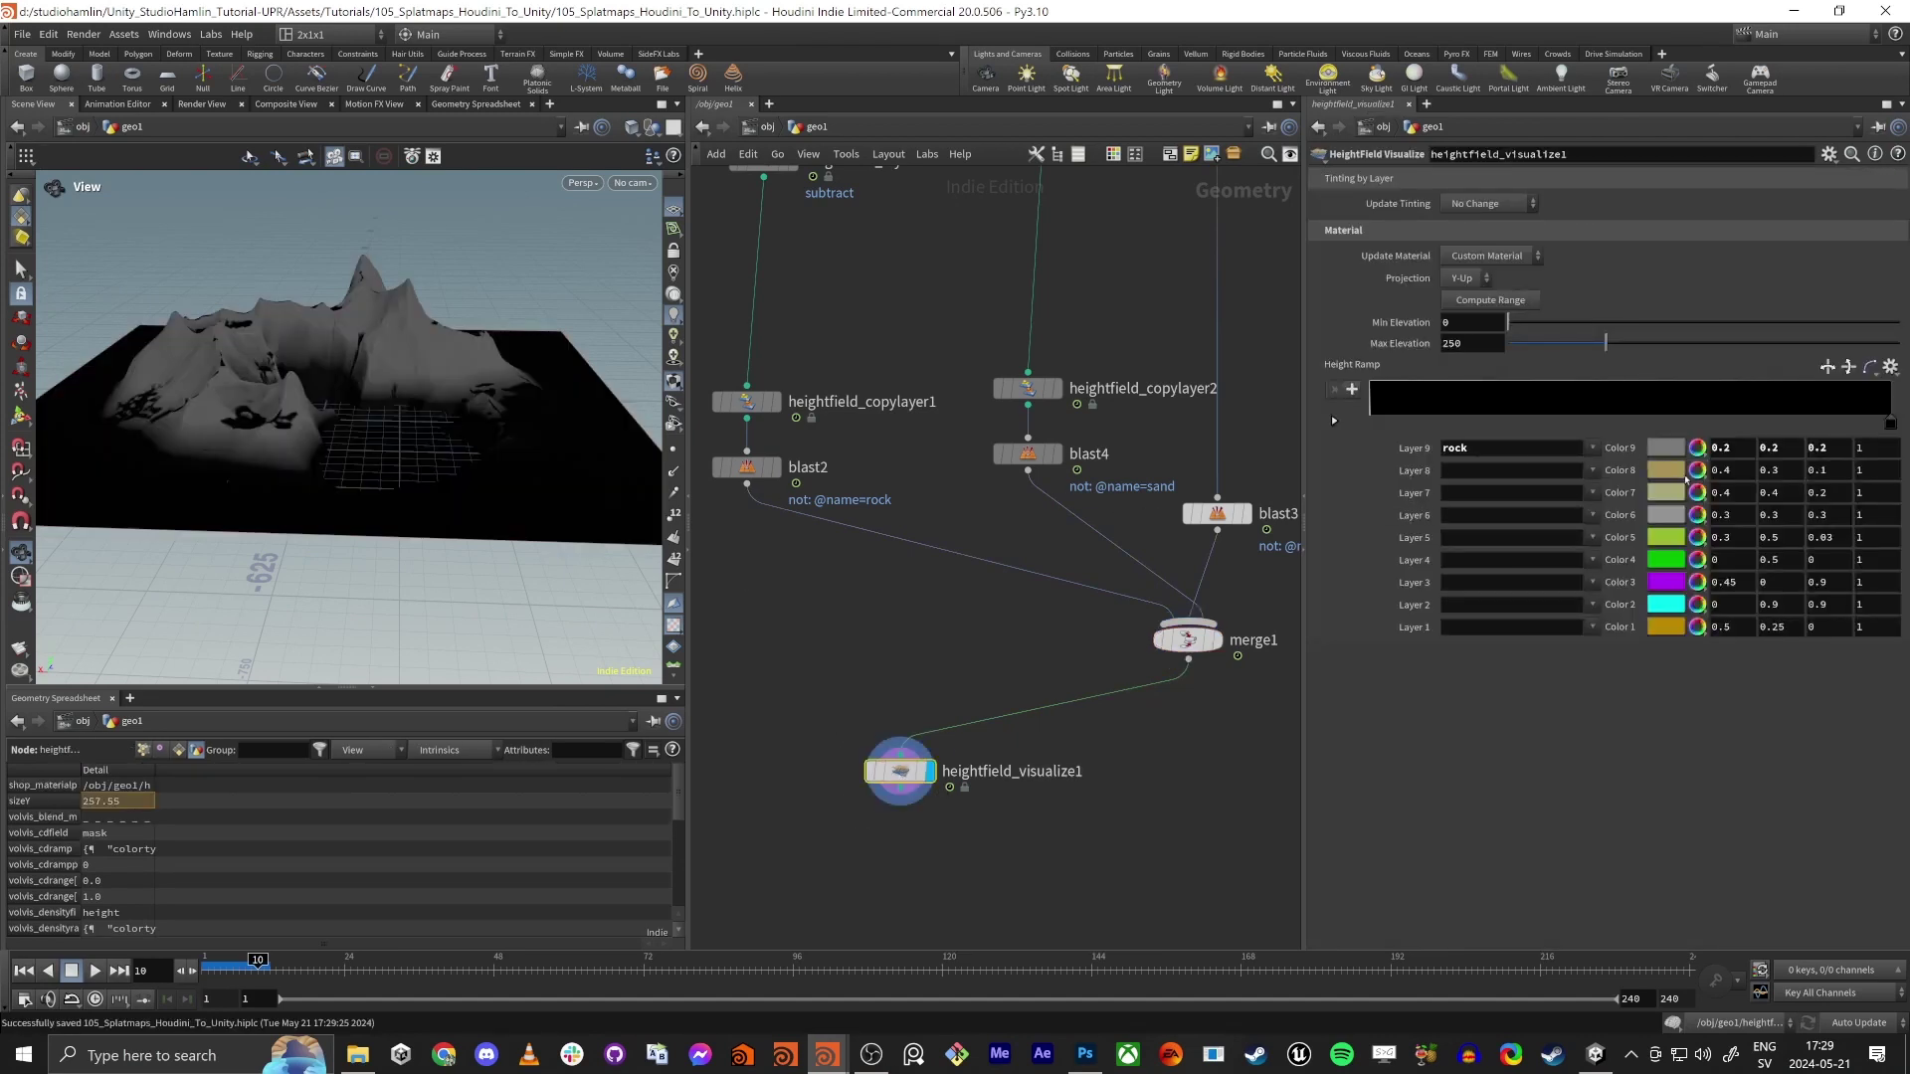
click(1481, 467)
text(sand)
key(Return)
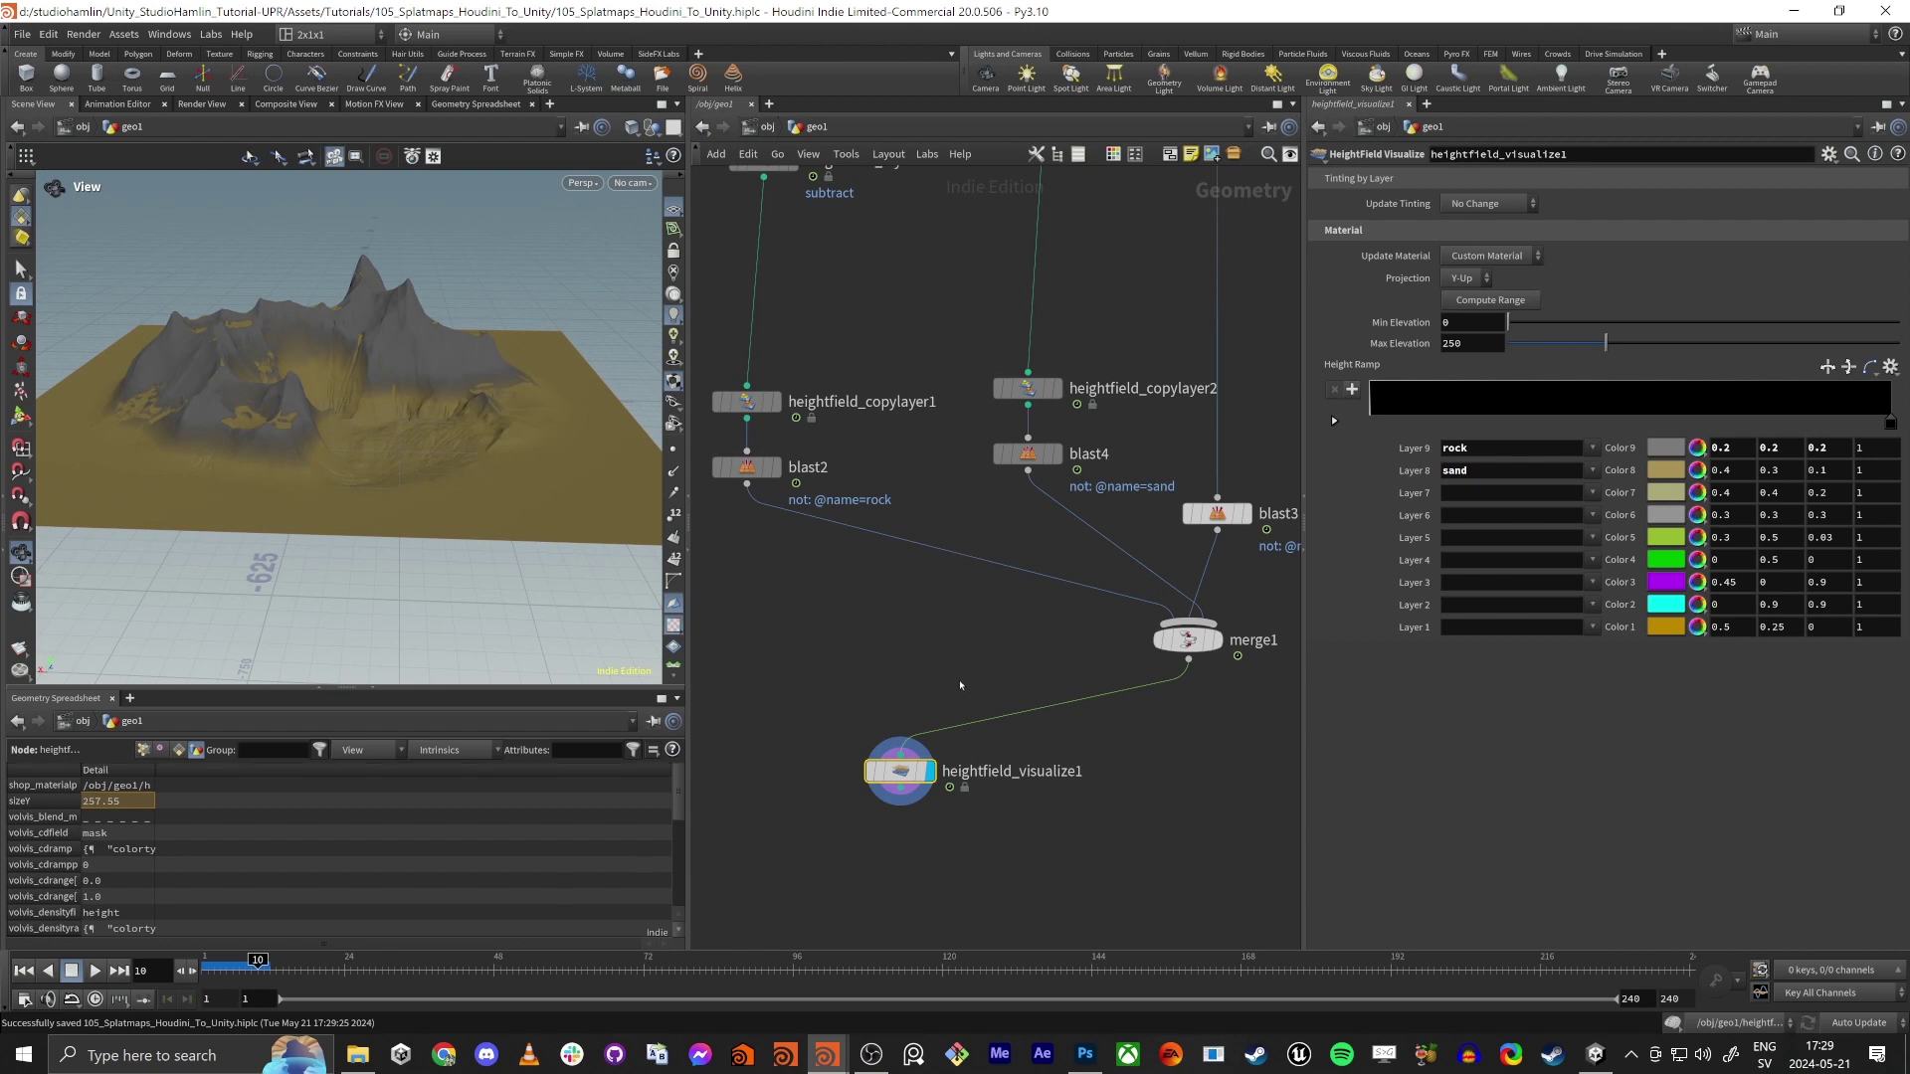
mouse_move(425, 354)
mouse_down()
mouse_move(371, 452)
mouse_move(400, 367)
mouse_up()
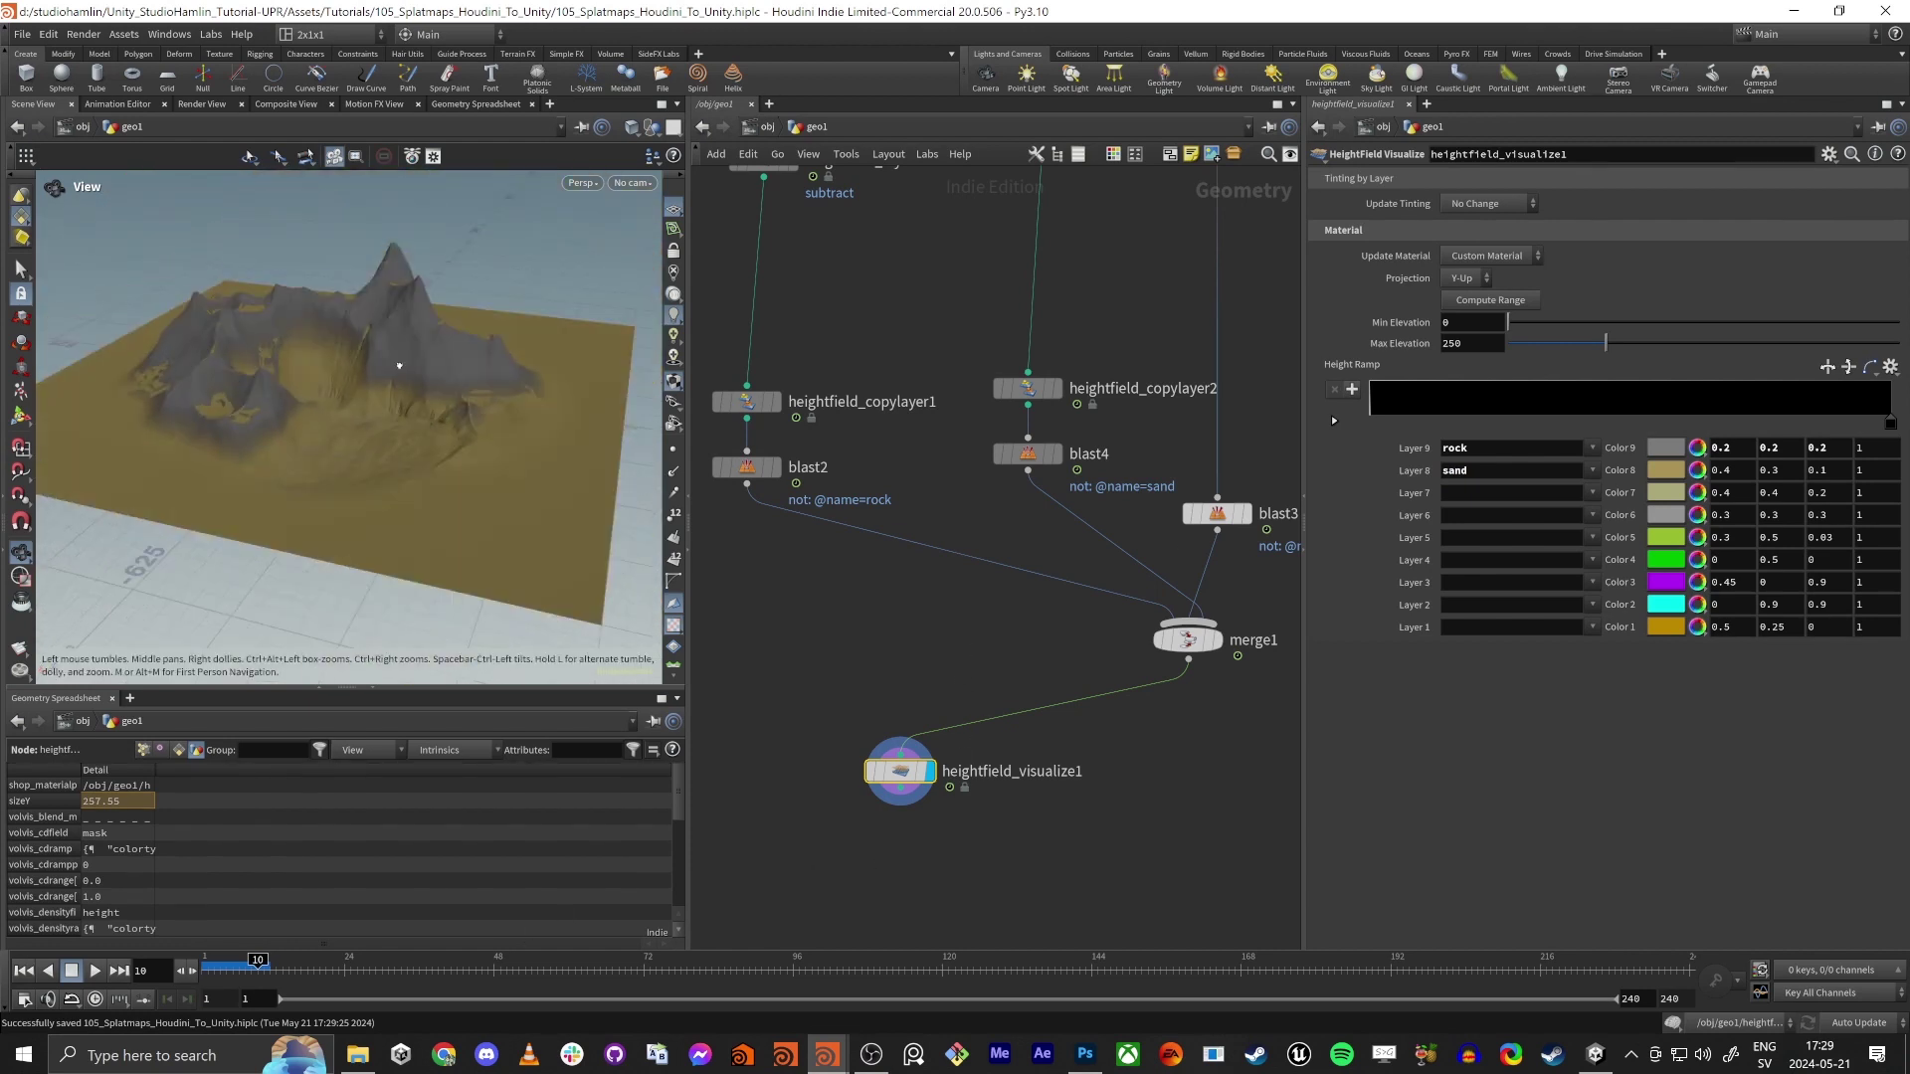
right_drag(400, 367, 433, 377)
drag(431, 377, 421, 469)
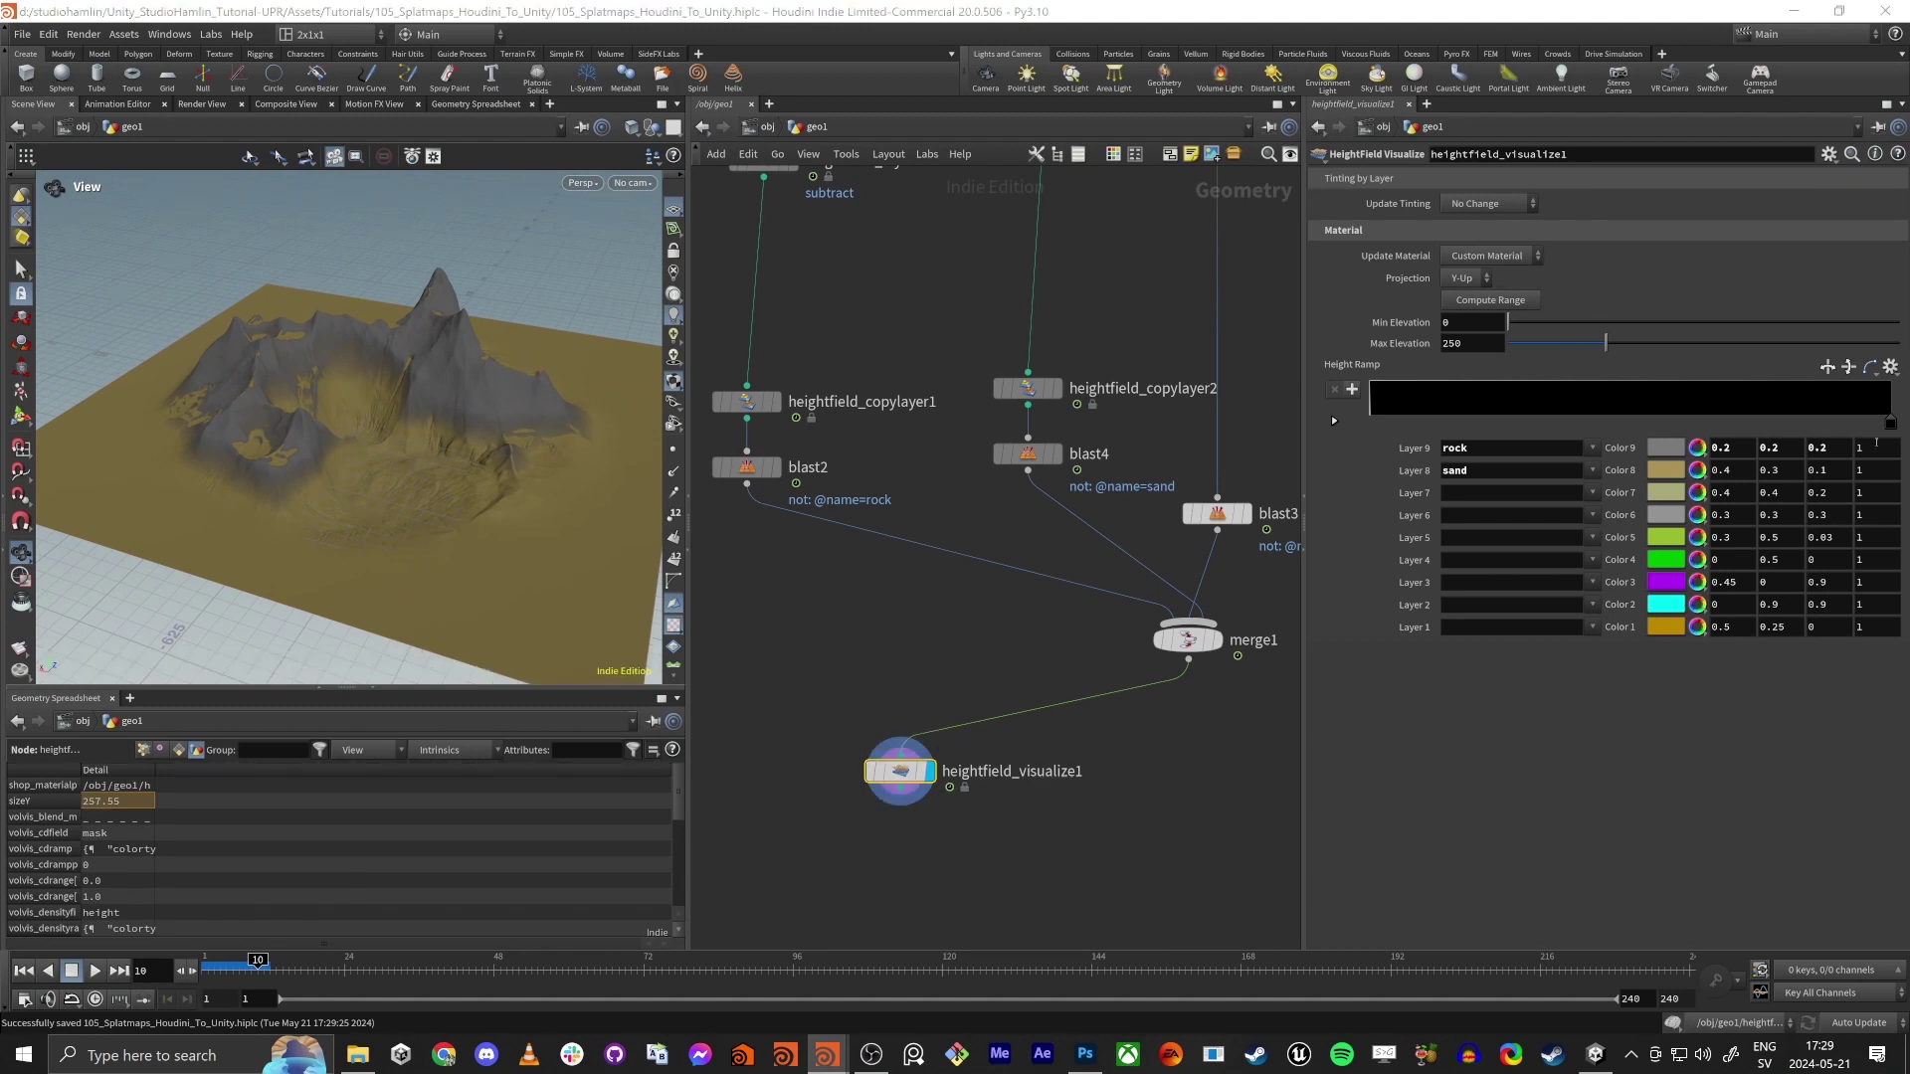
Add a HeightField Output node fed by merge1, align it below the merge and display it
click(1187, 659)
key(Tab)
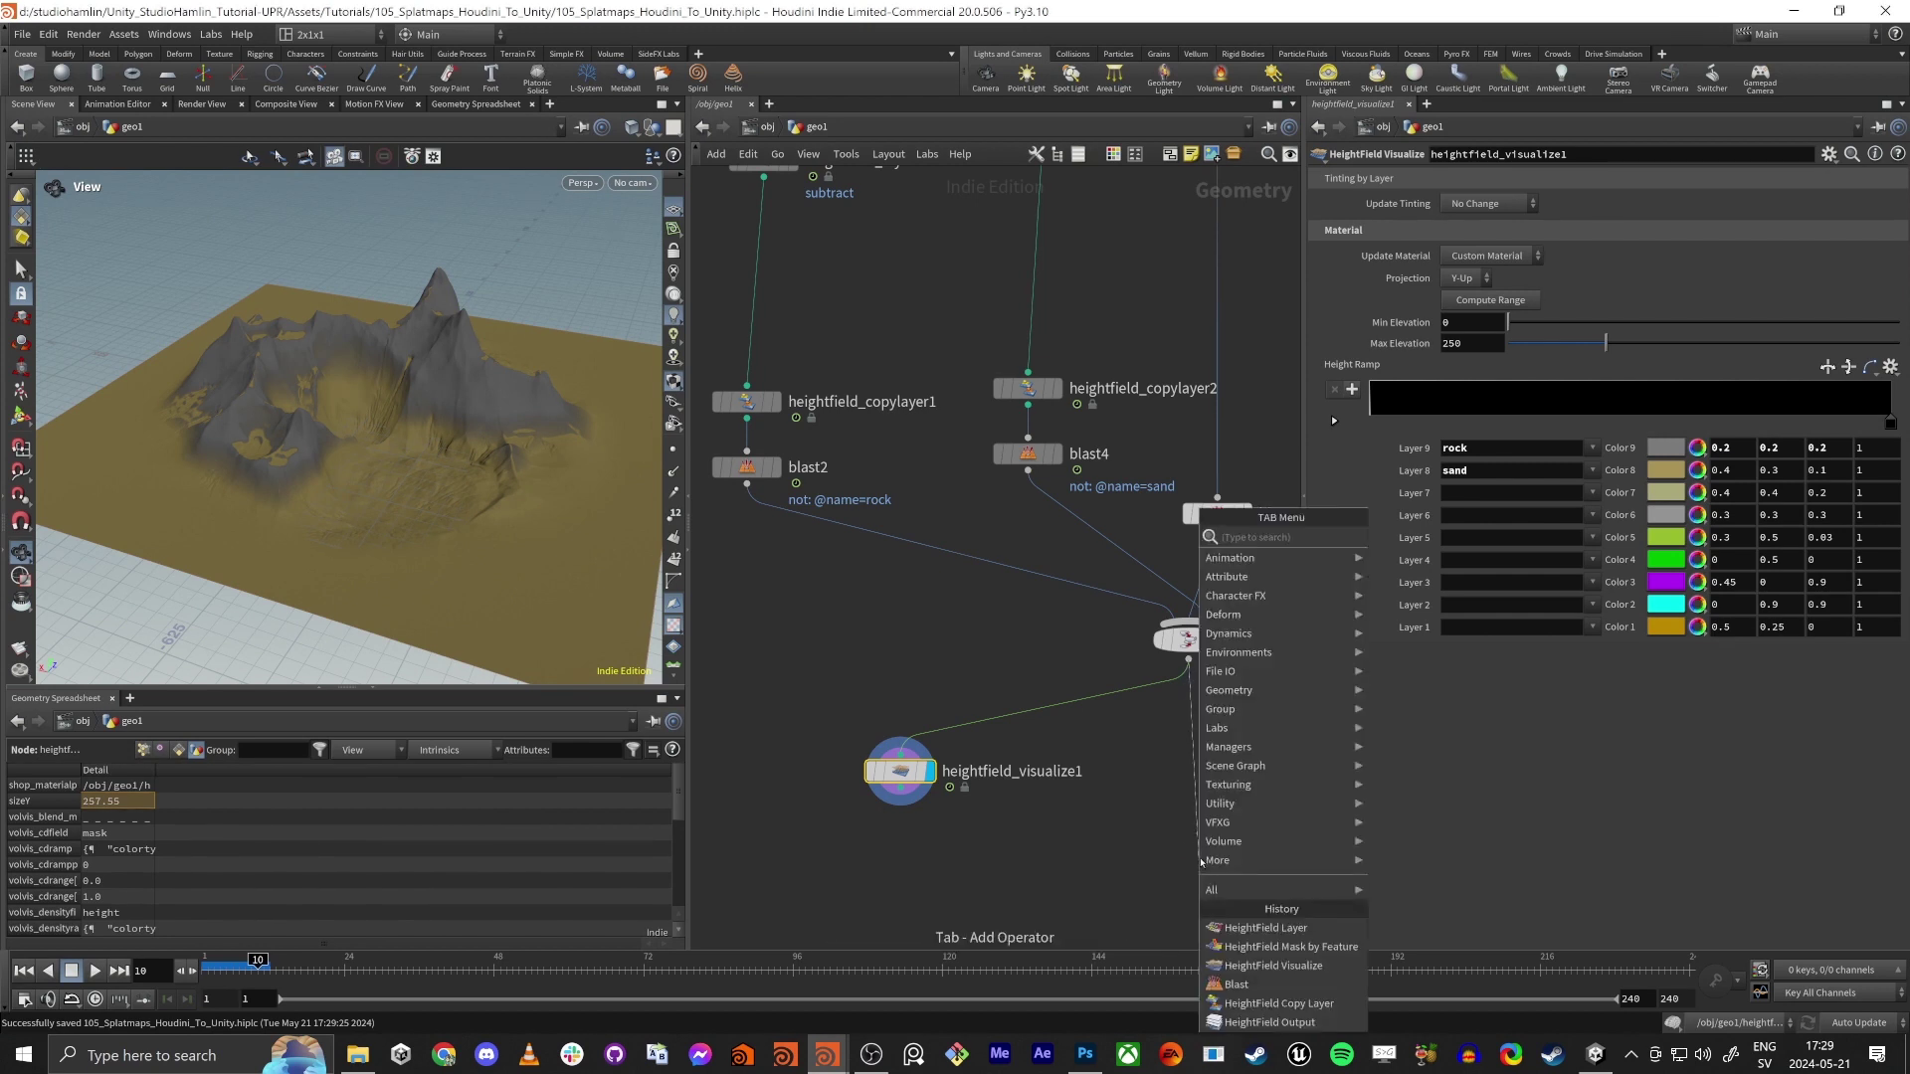
text(heightfield out)
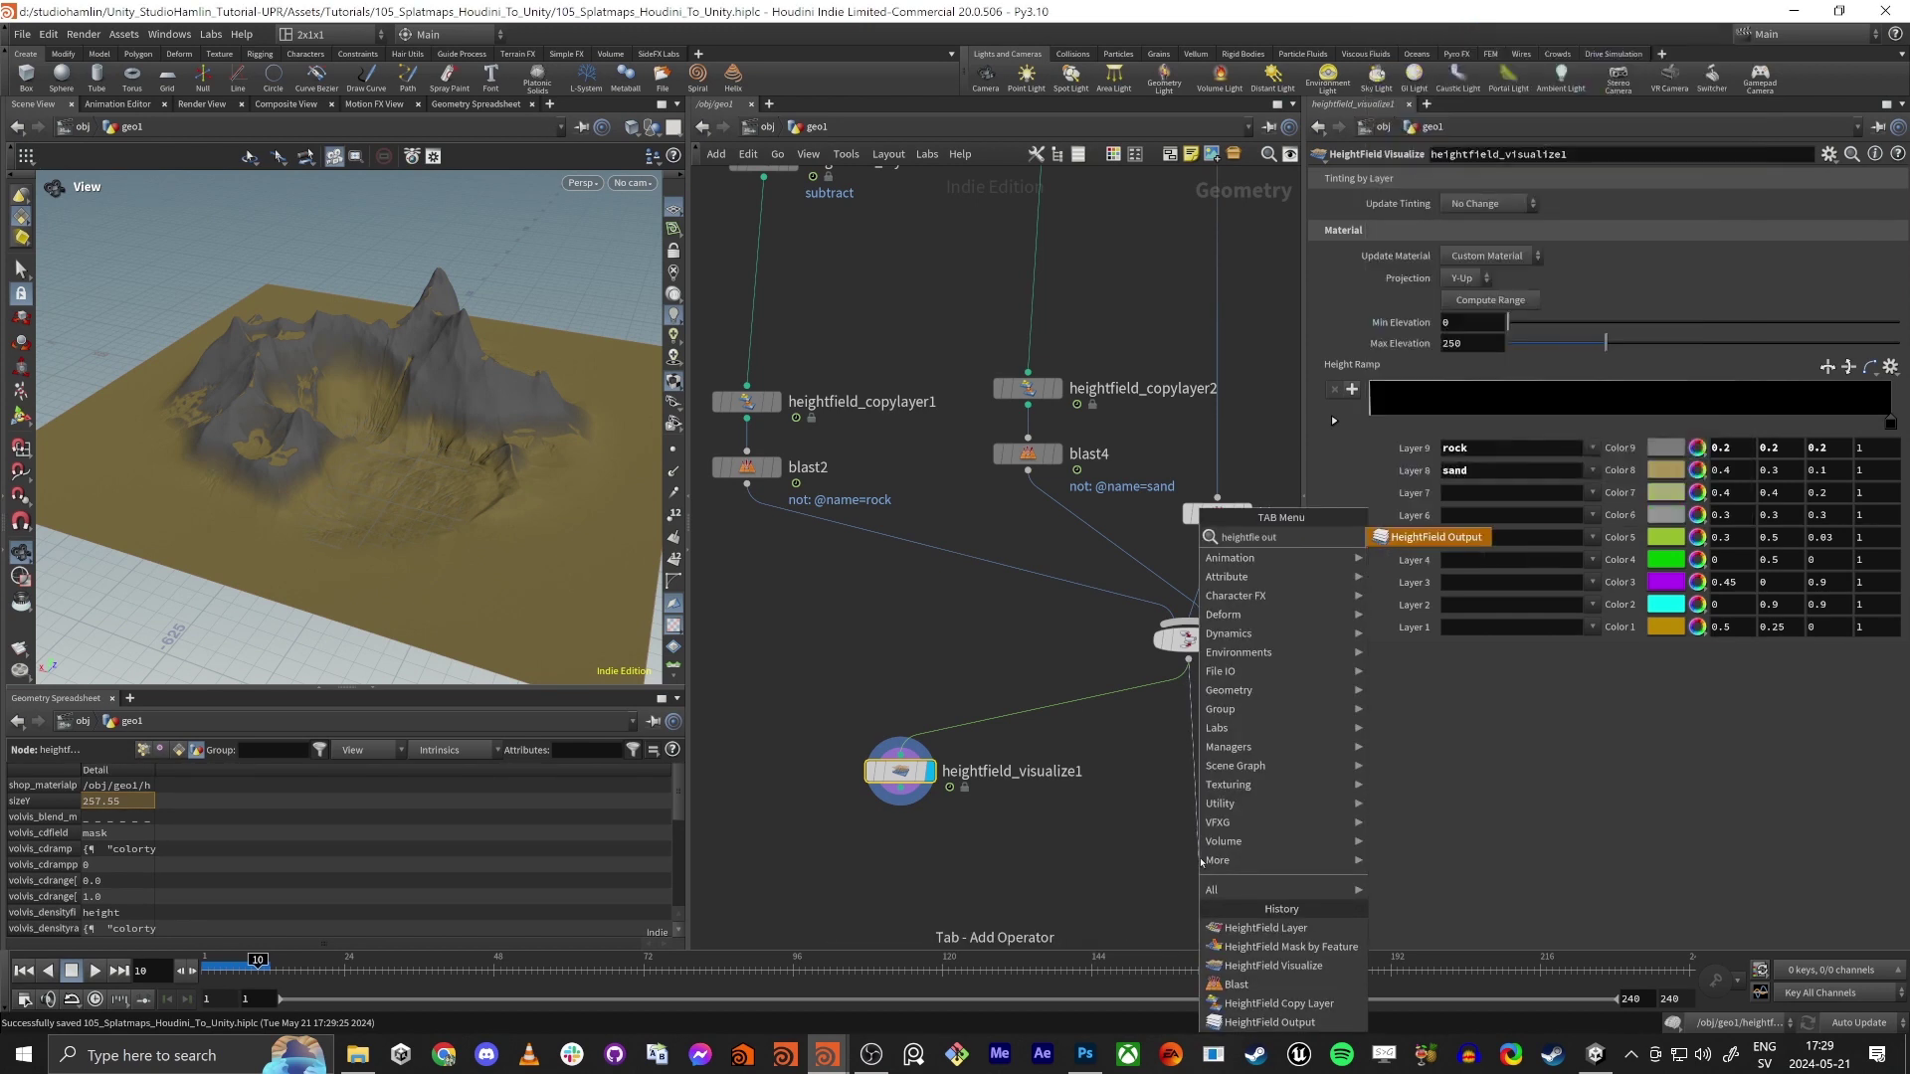
key(Return)
middle_drag(1015, 802, 857, 681)
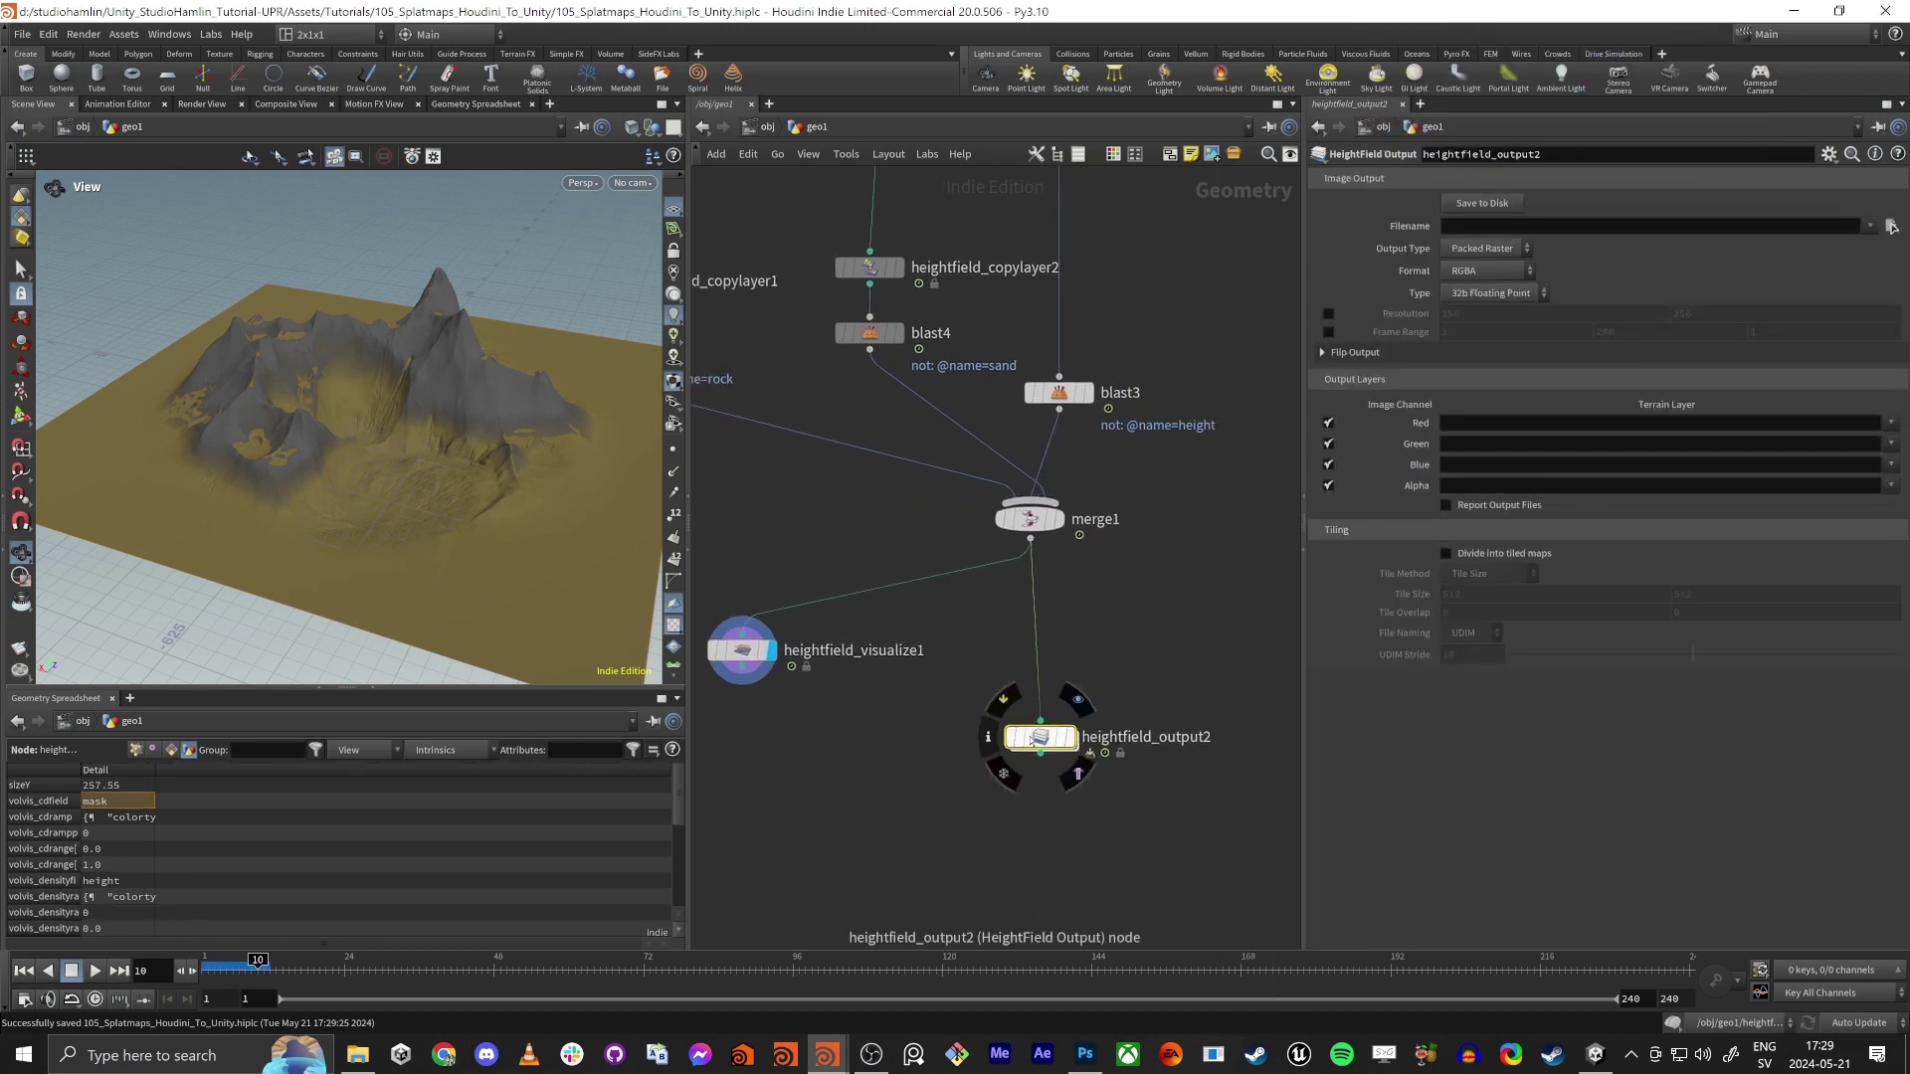
drag(1040, 738, 1008, 754)
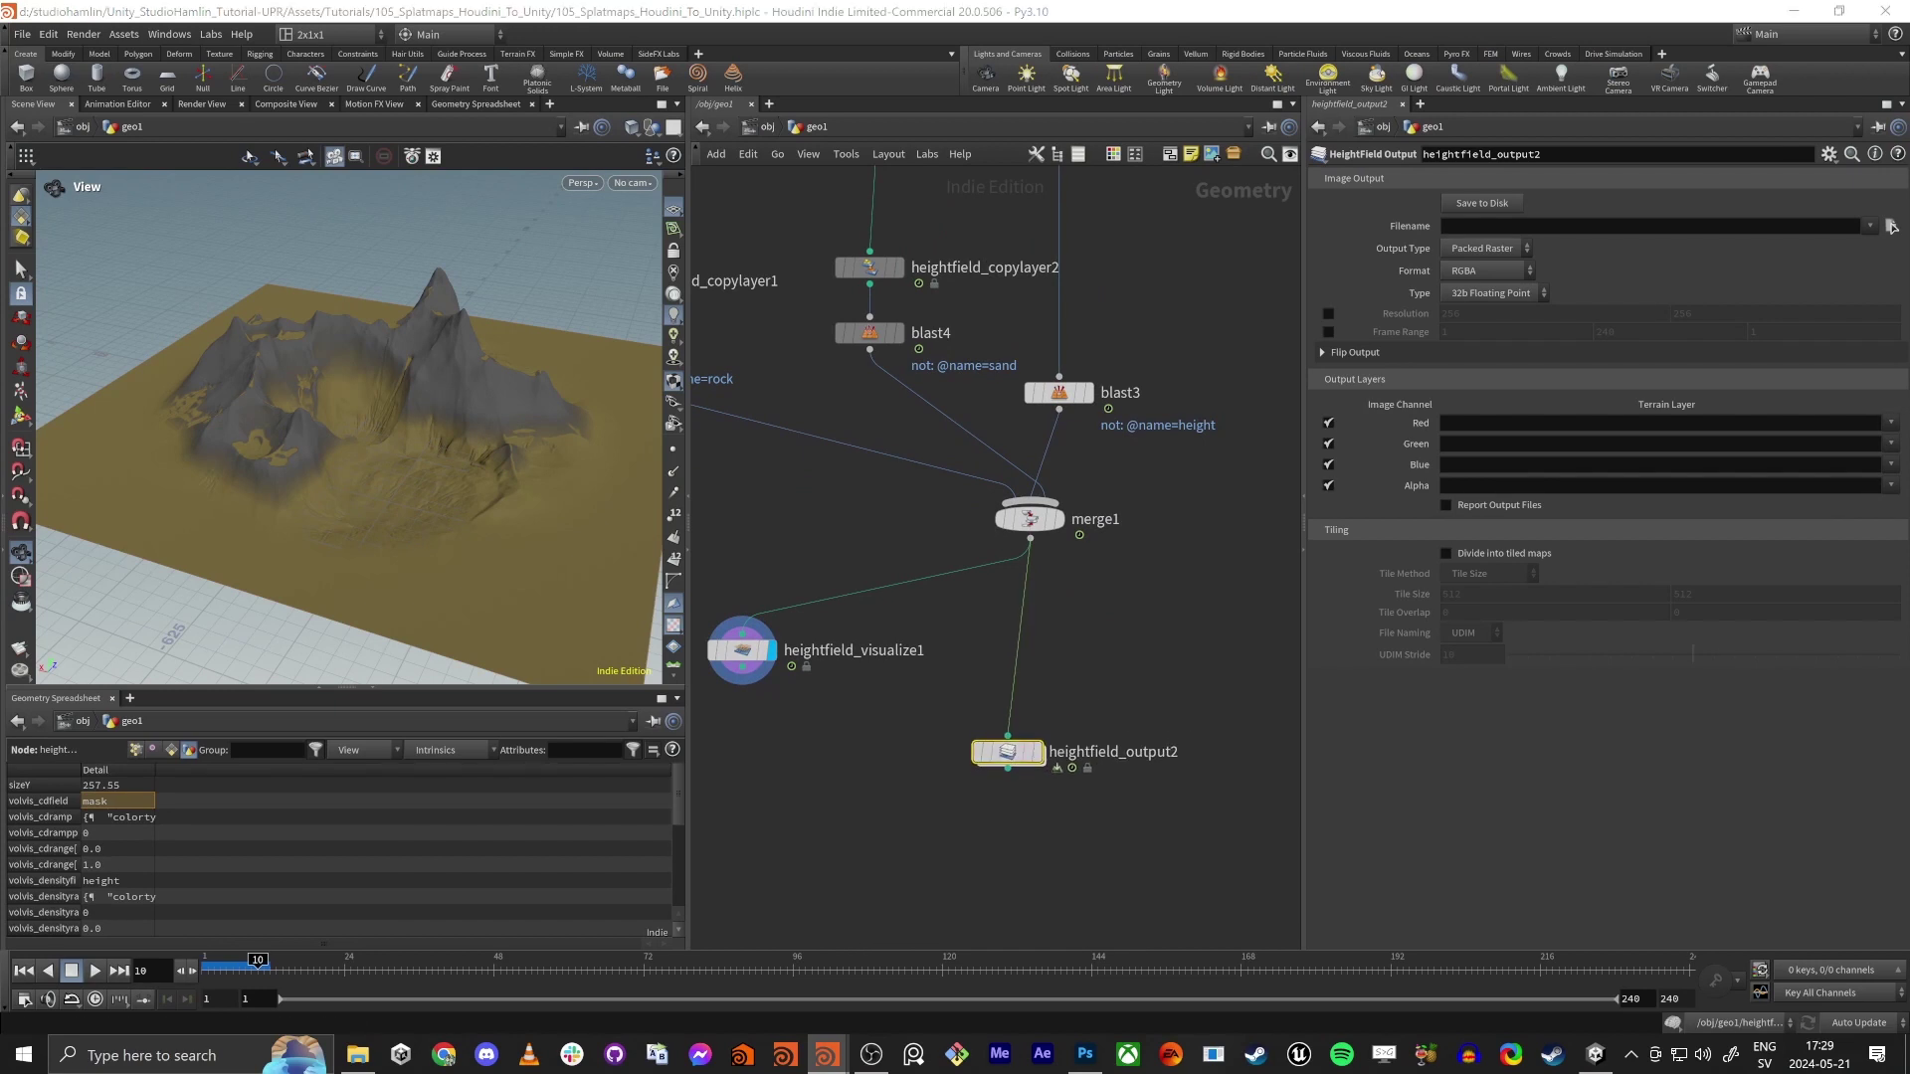
click(1041, 759)
drag(1016, 757, 1038, 753)
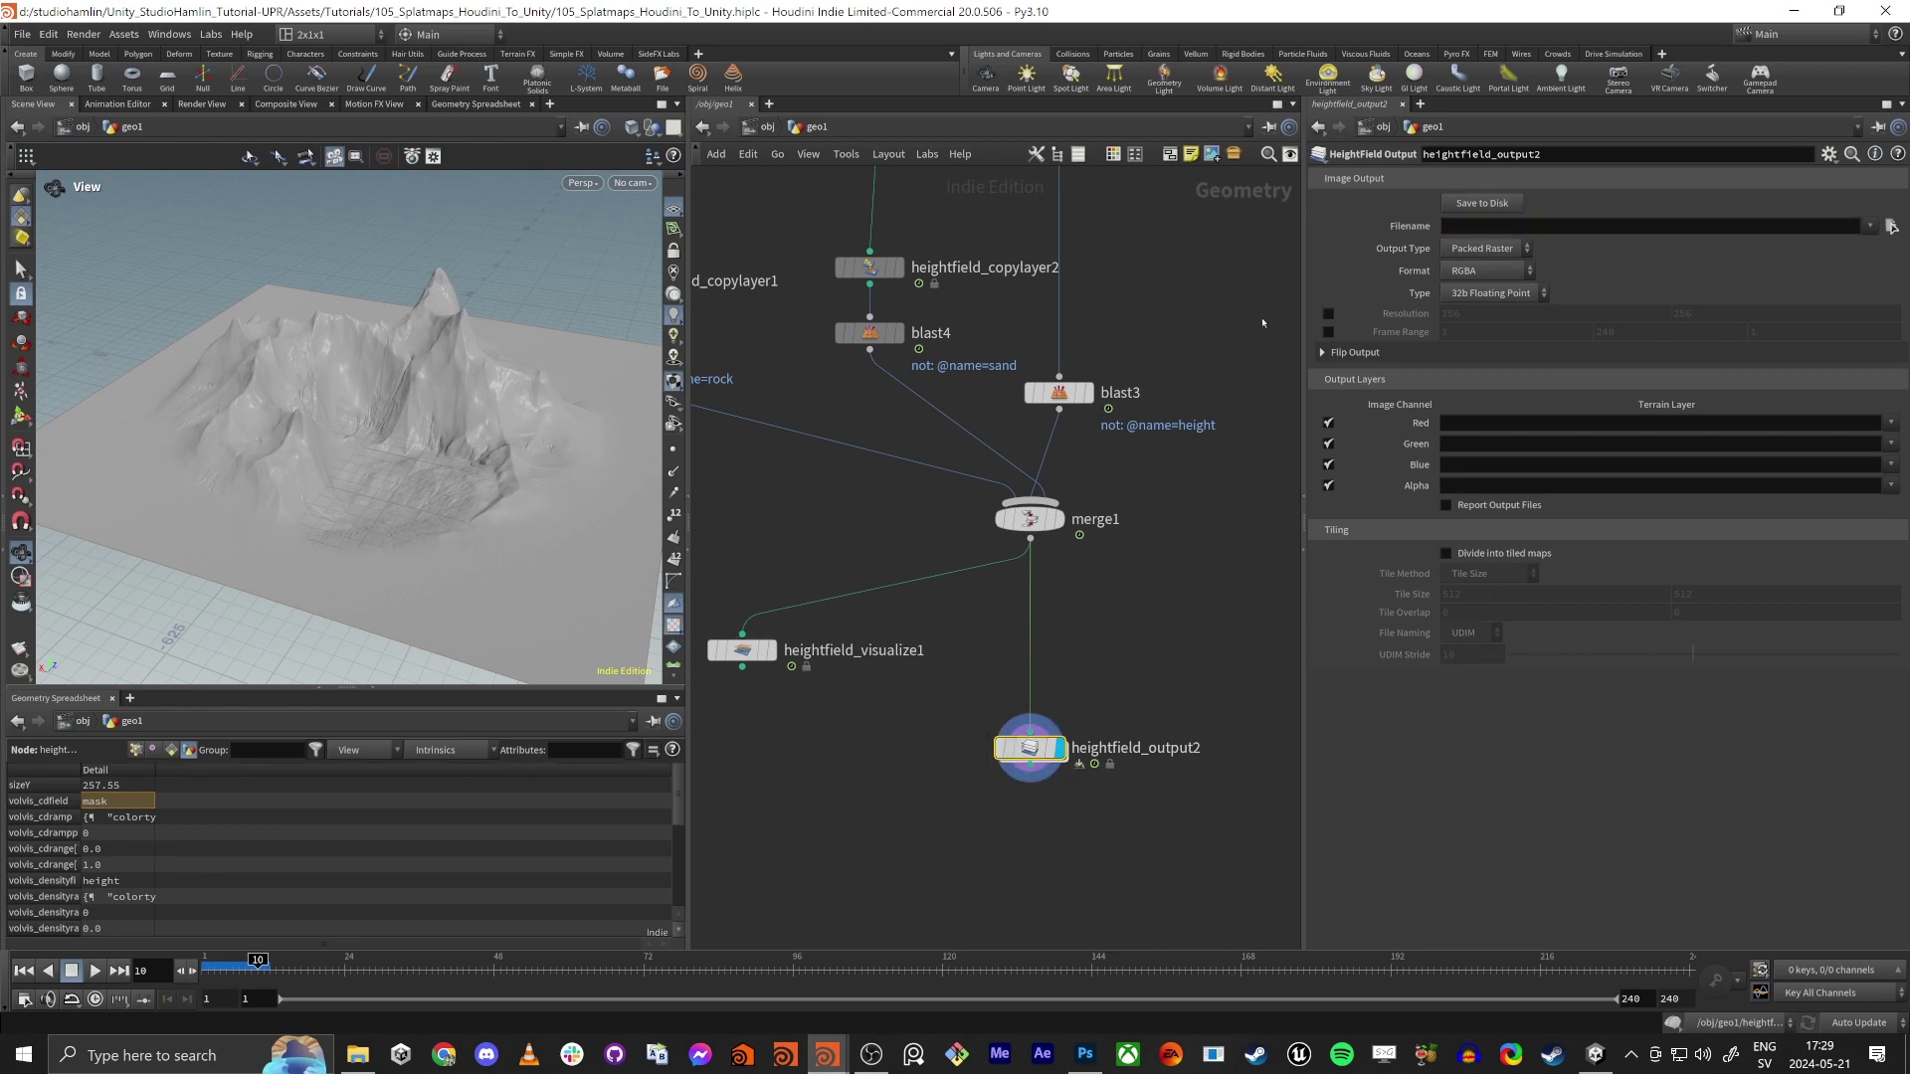
Set the output filename of heightfield_output2 to $HIP/Splatmap.tga
mouse_move(1265, 316)
middle_down()
mouse_move(1151, 541)
mouse_move(1281, 290)
middle_up()
click(1563, 229)
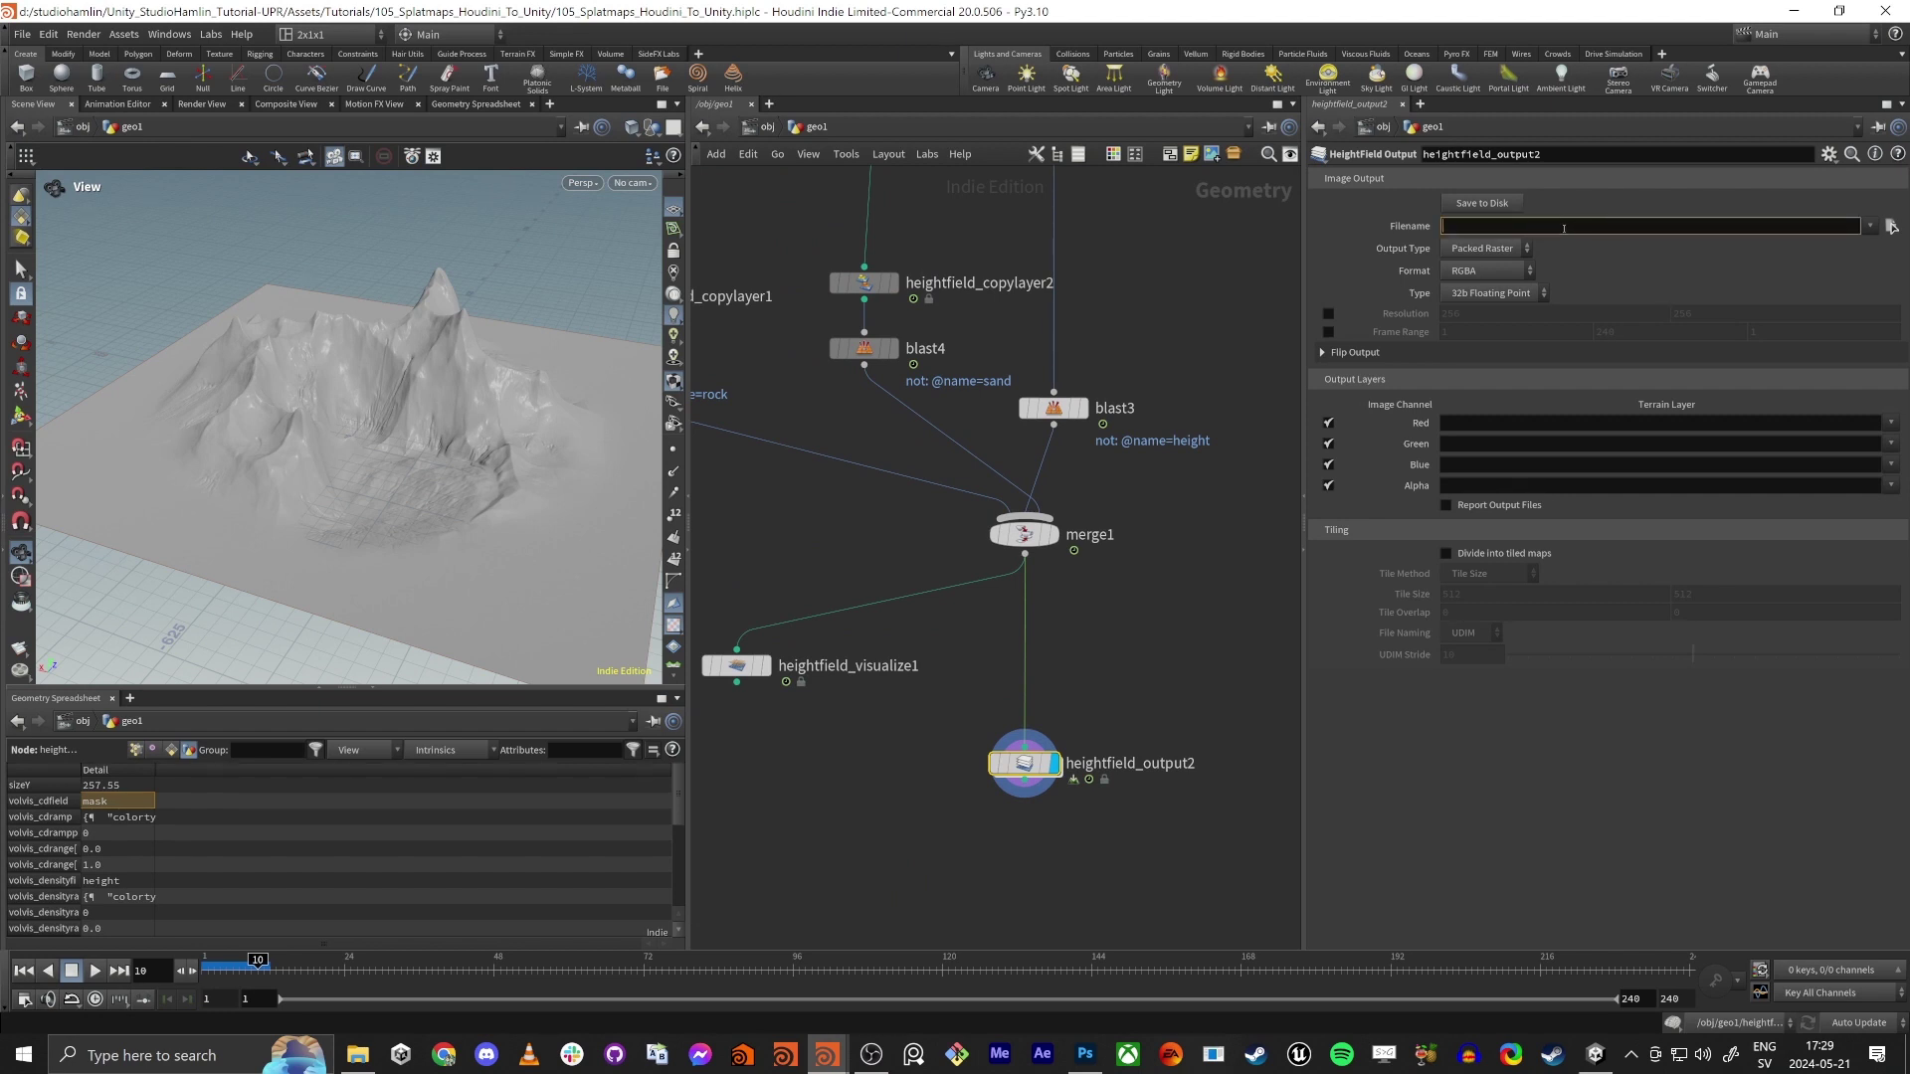
text($)
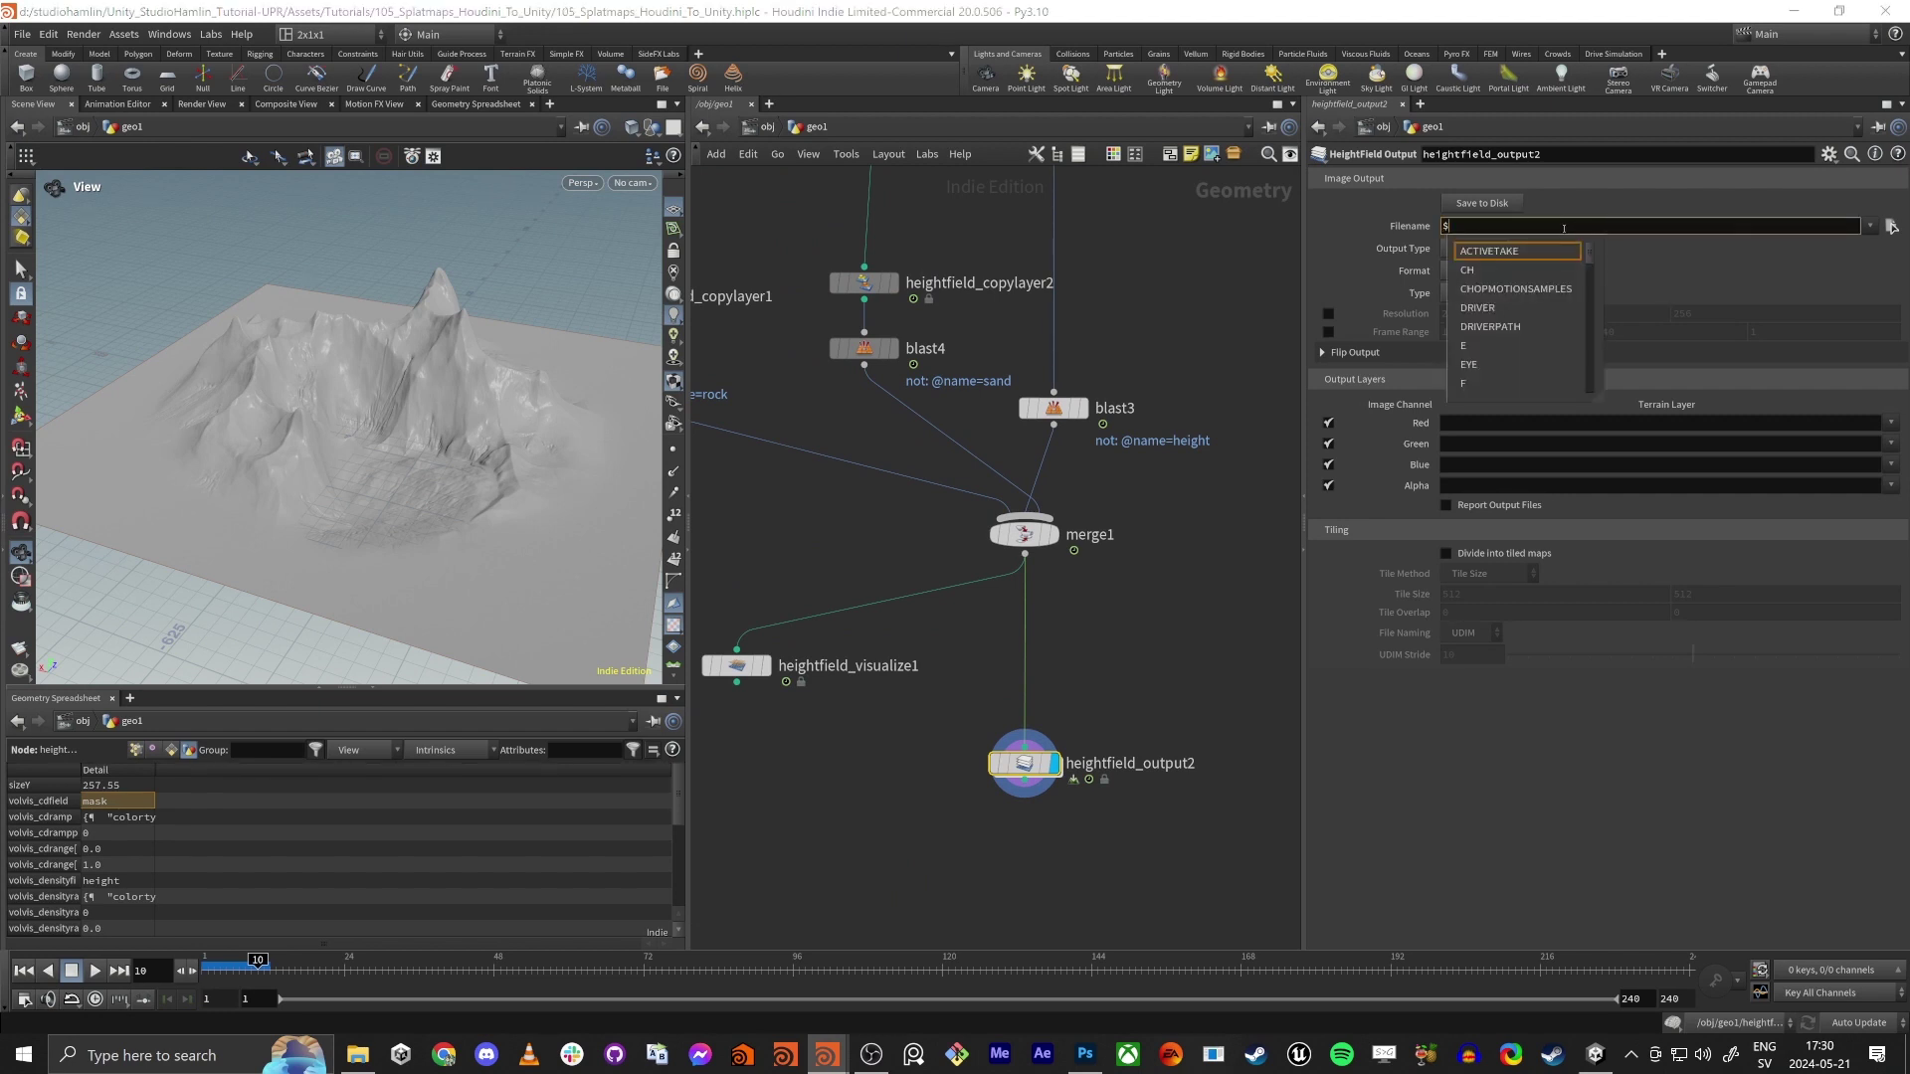
text(HIp)
key(BackSpace)
key(BackSpace)
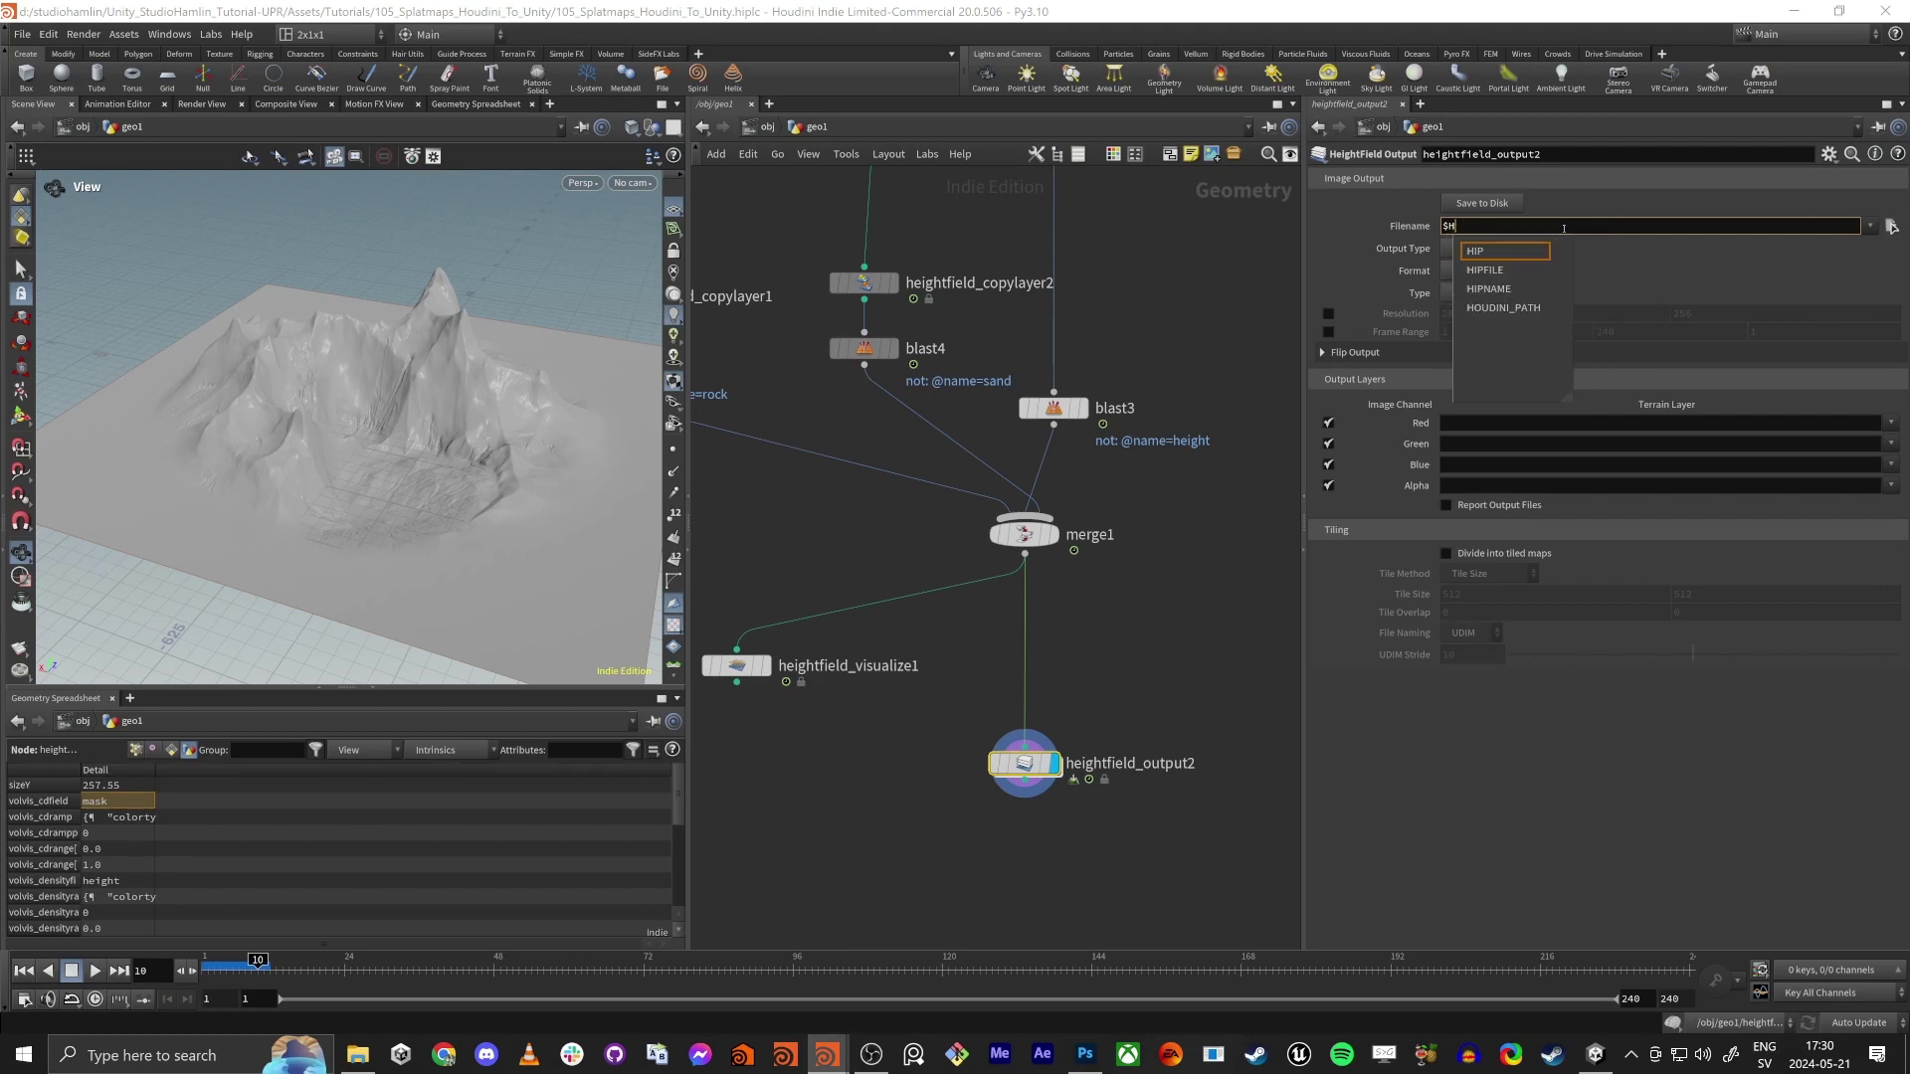
text(IP/)
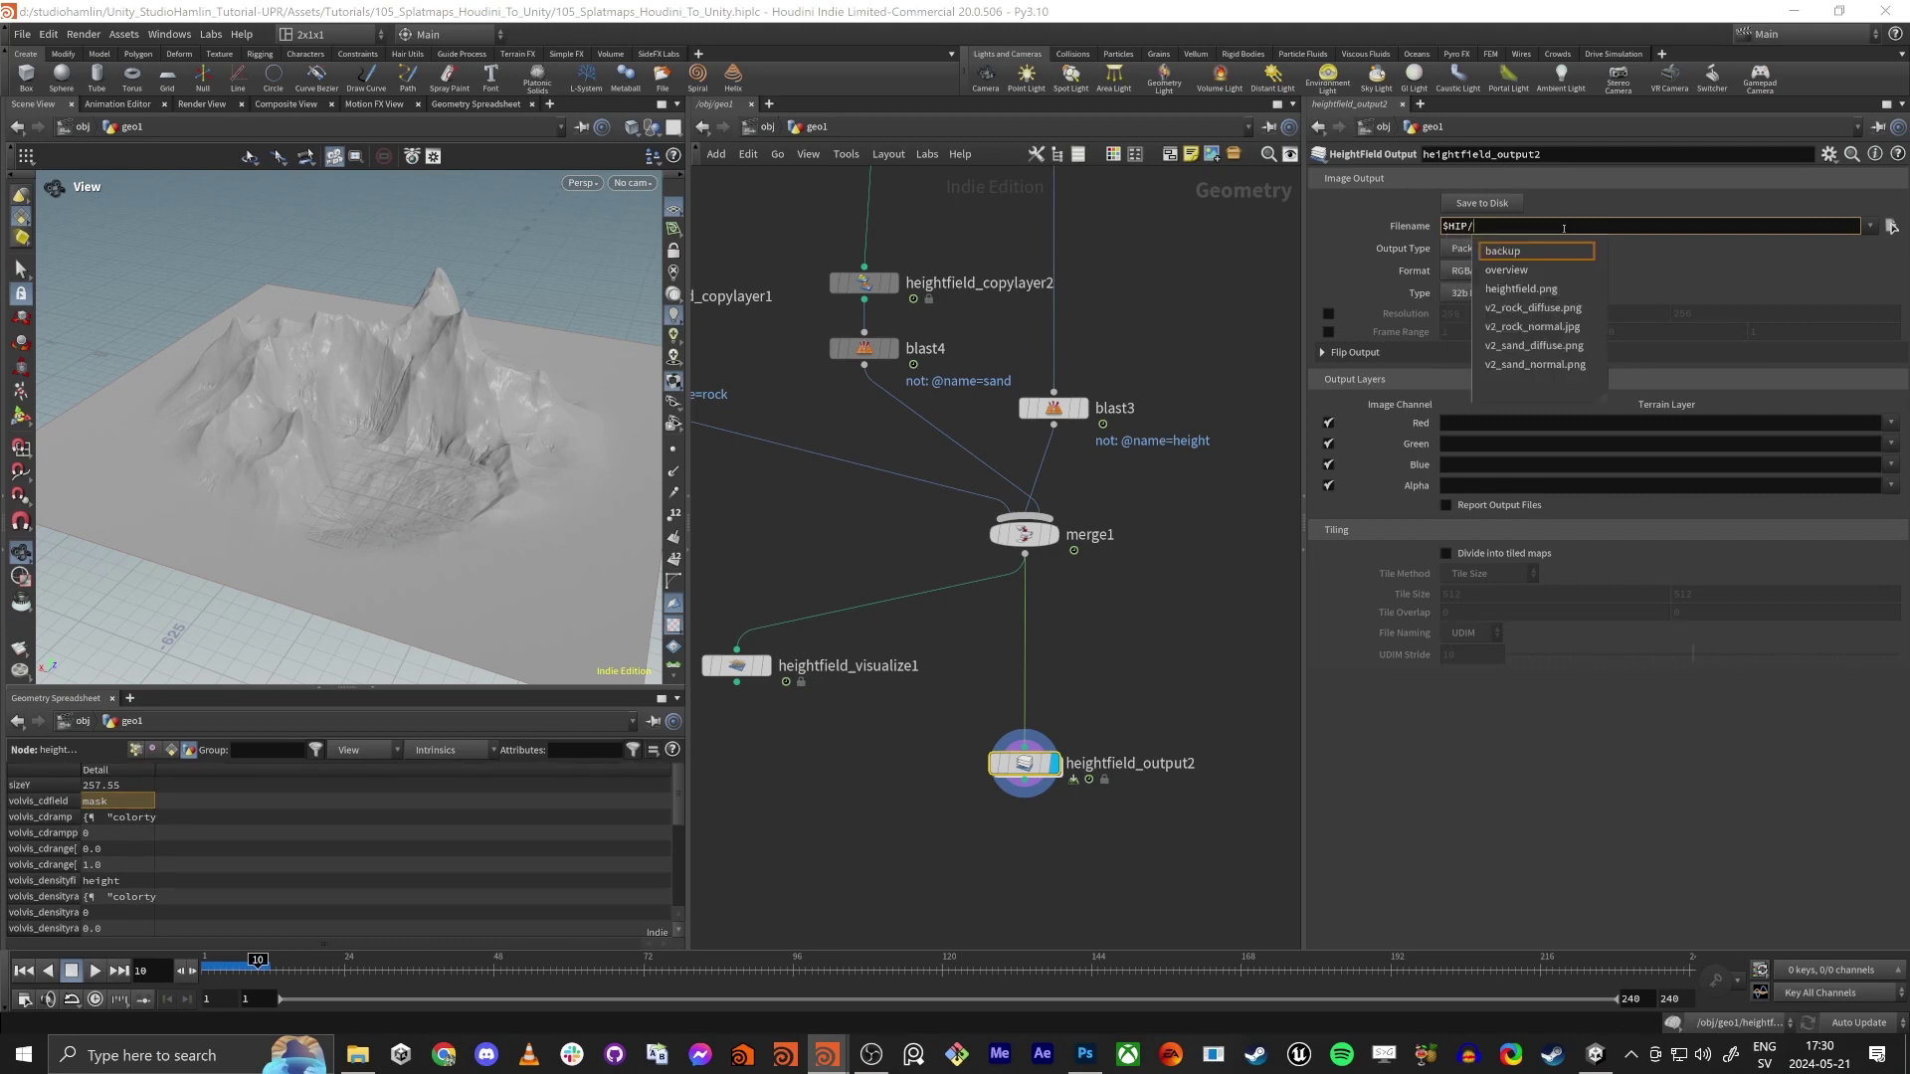
text(Splatm)
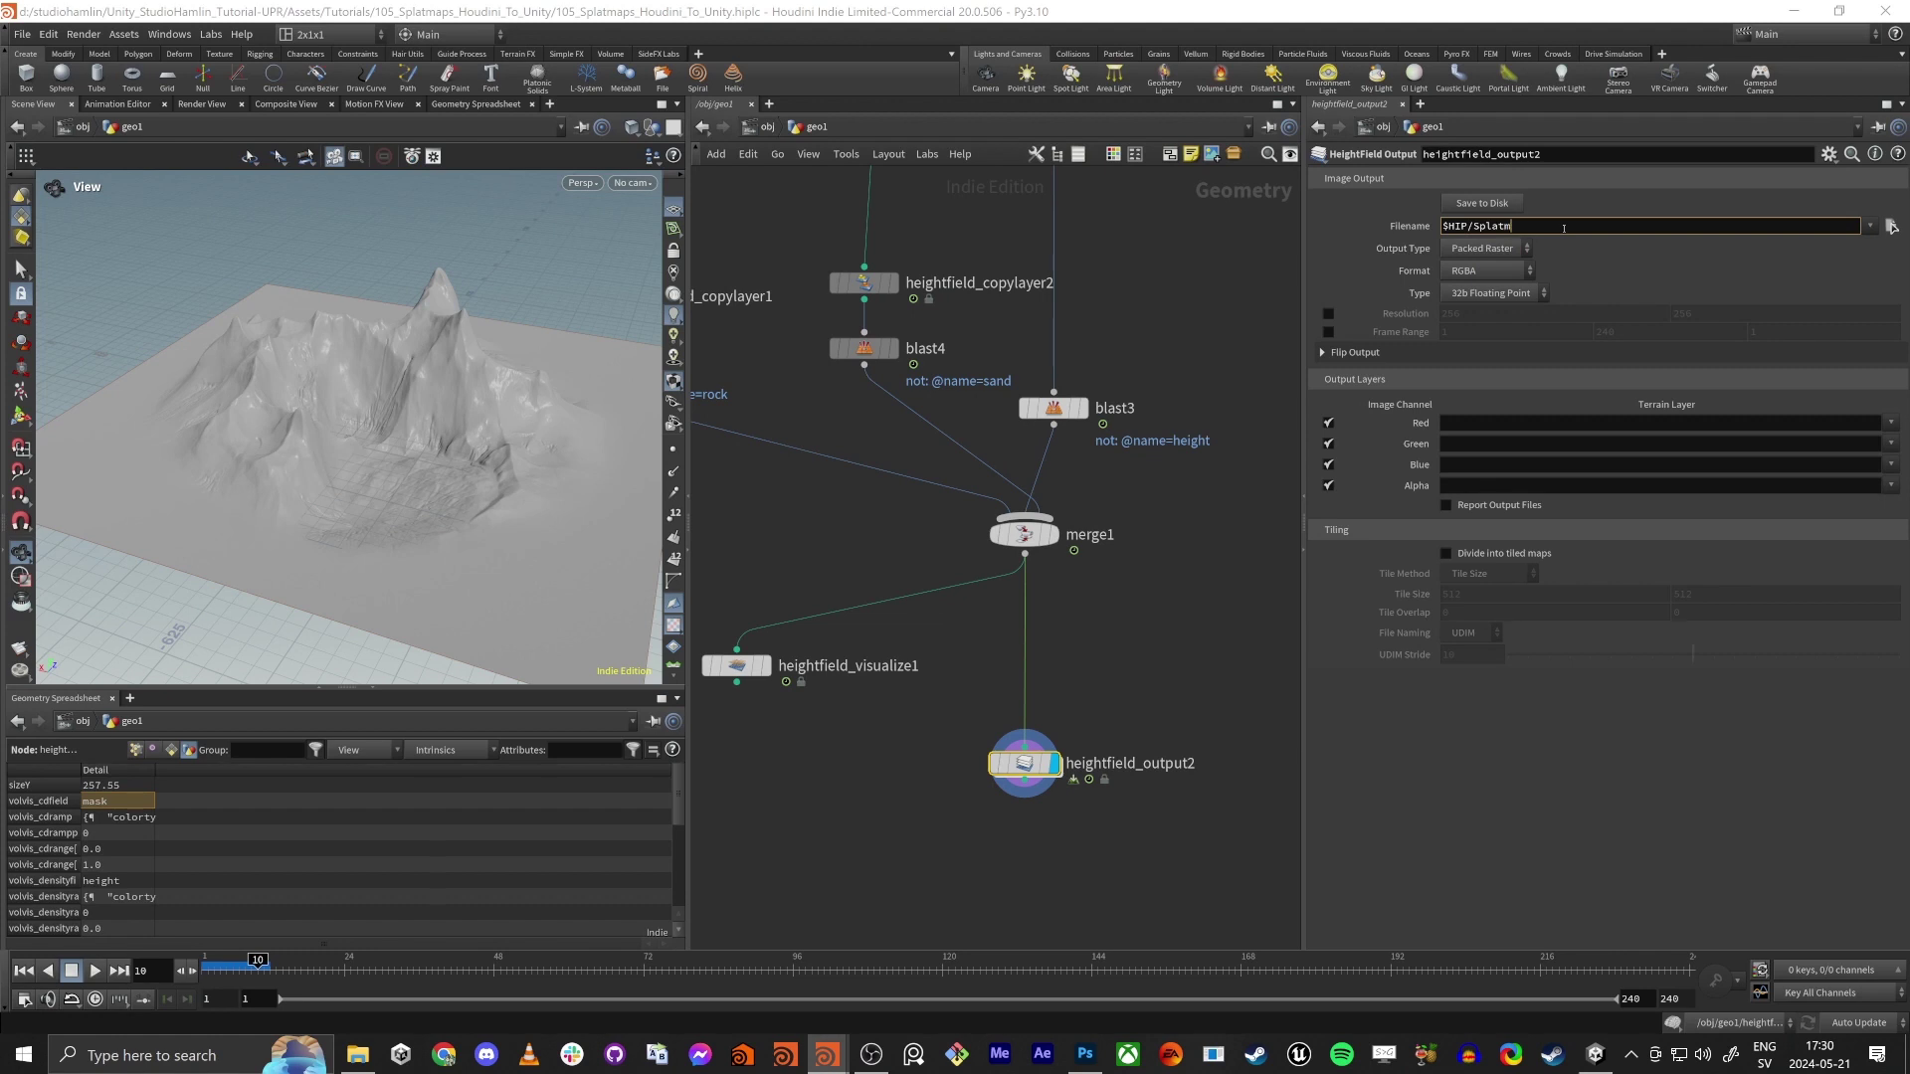
text(ap.tha)
key(BackSpace)
text(ga)
key(Return)
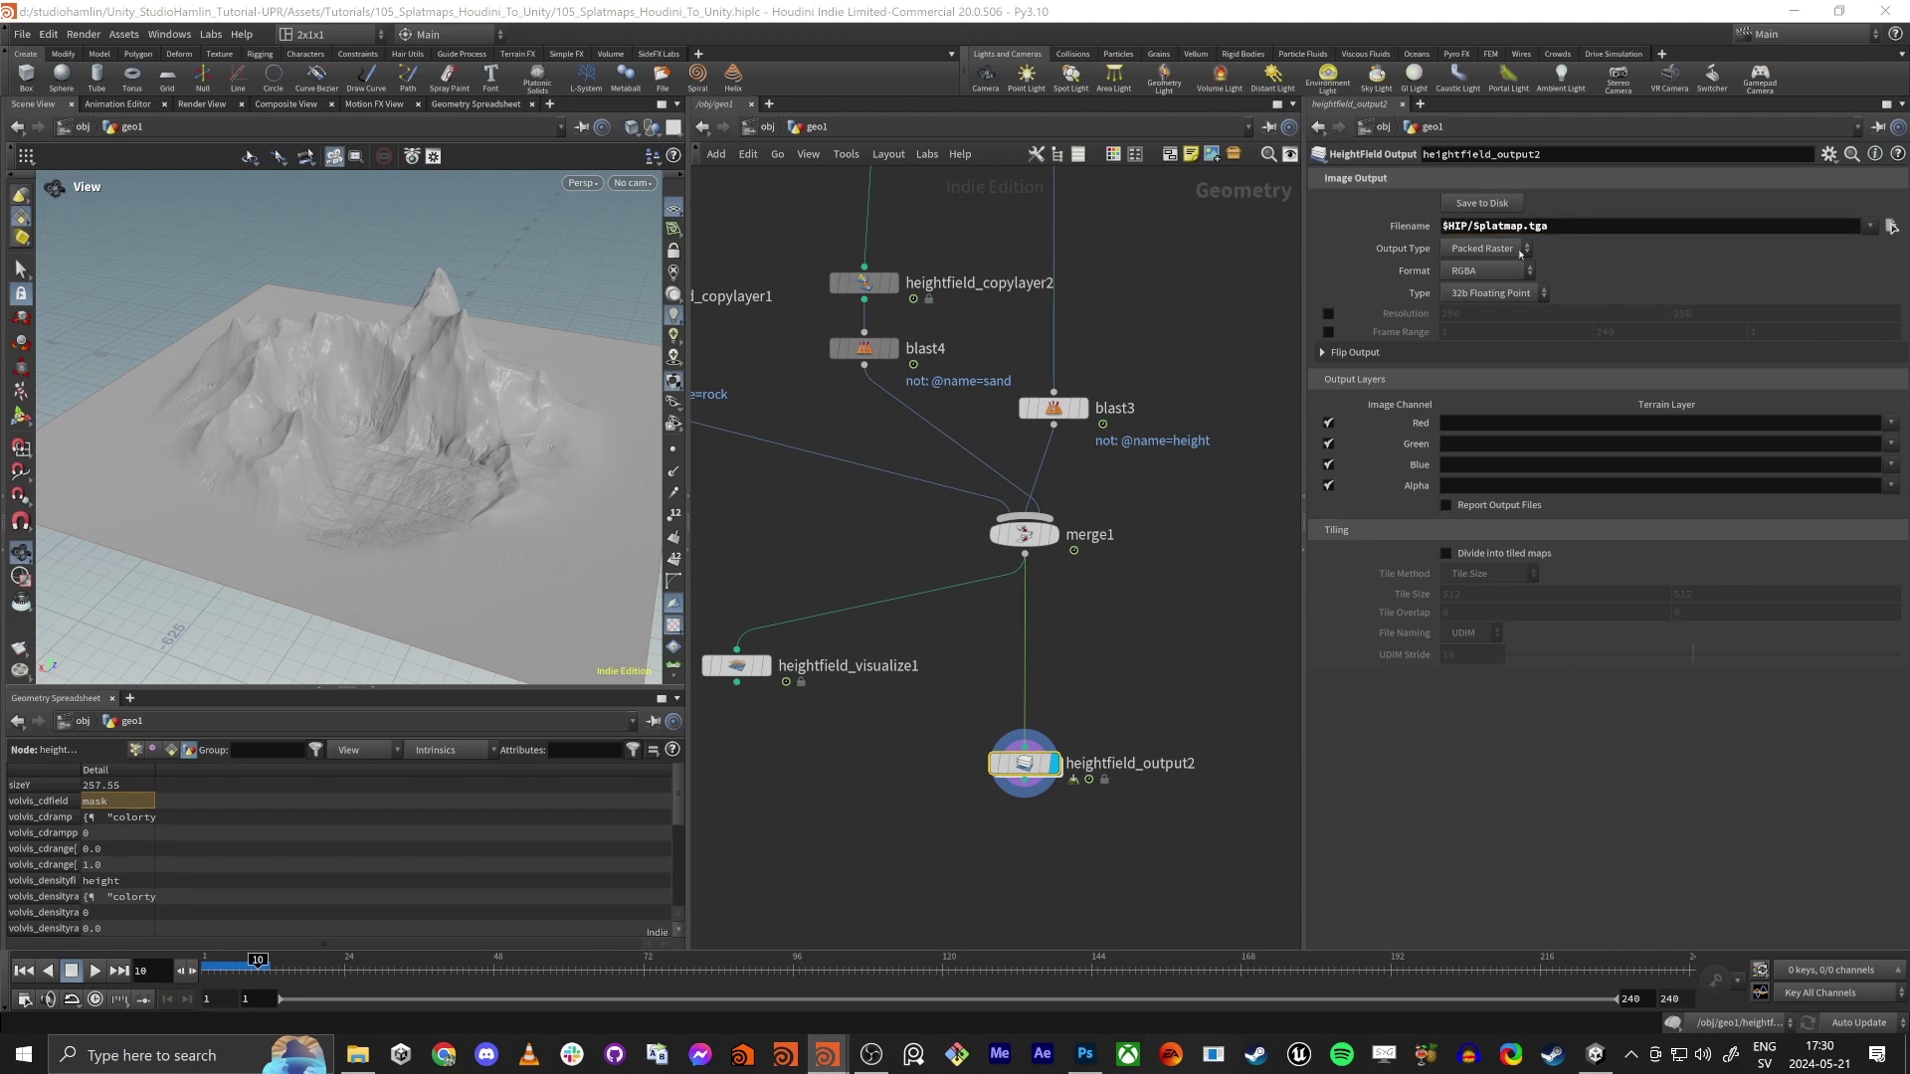
Set the image type to 16b Floating Point and override the resolution to 2048 by 2048
click(1499, 296)
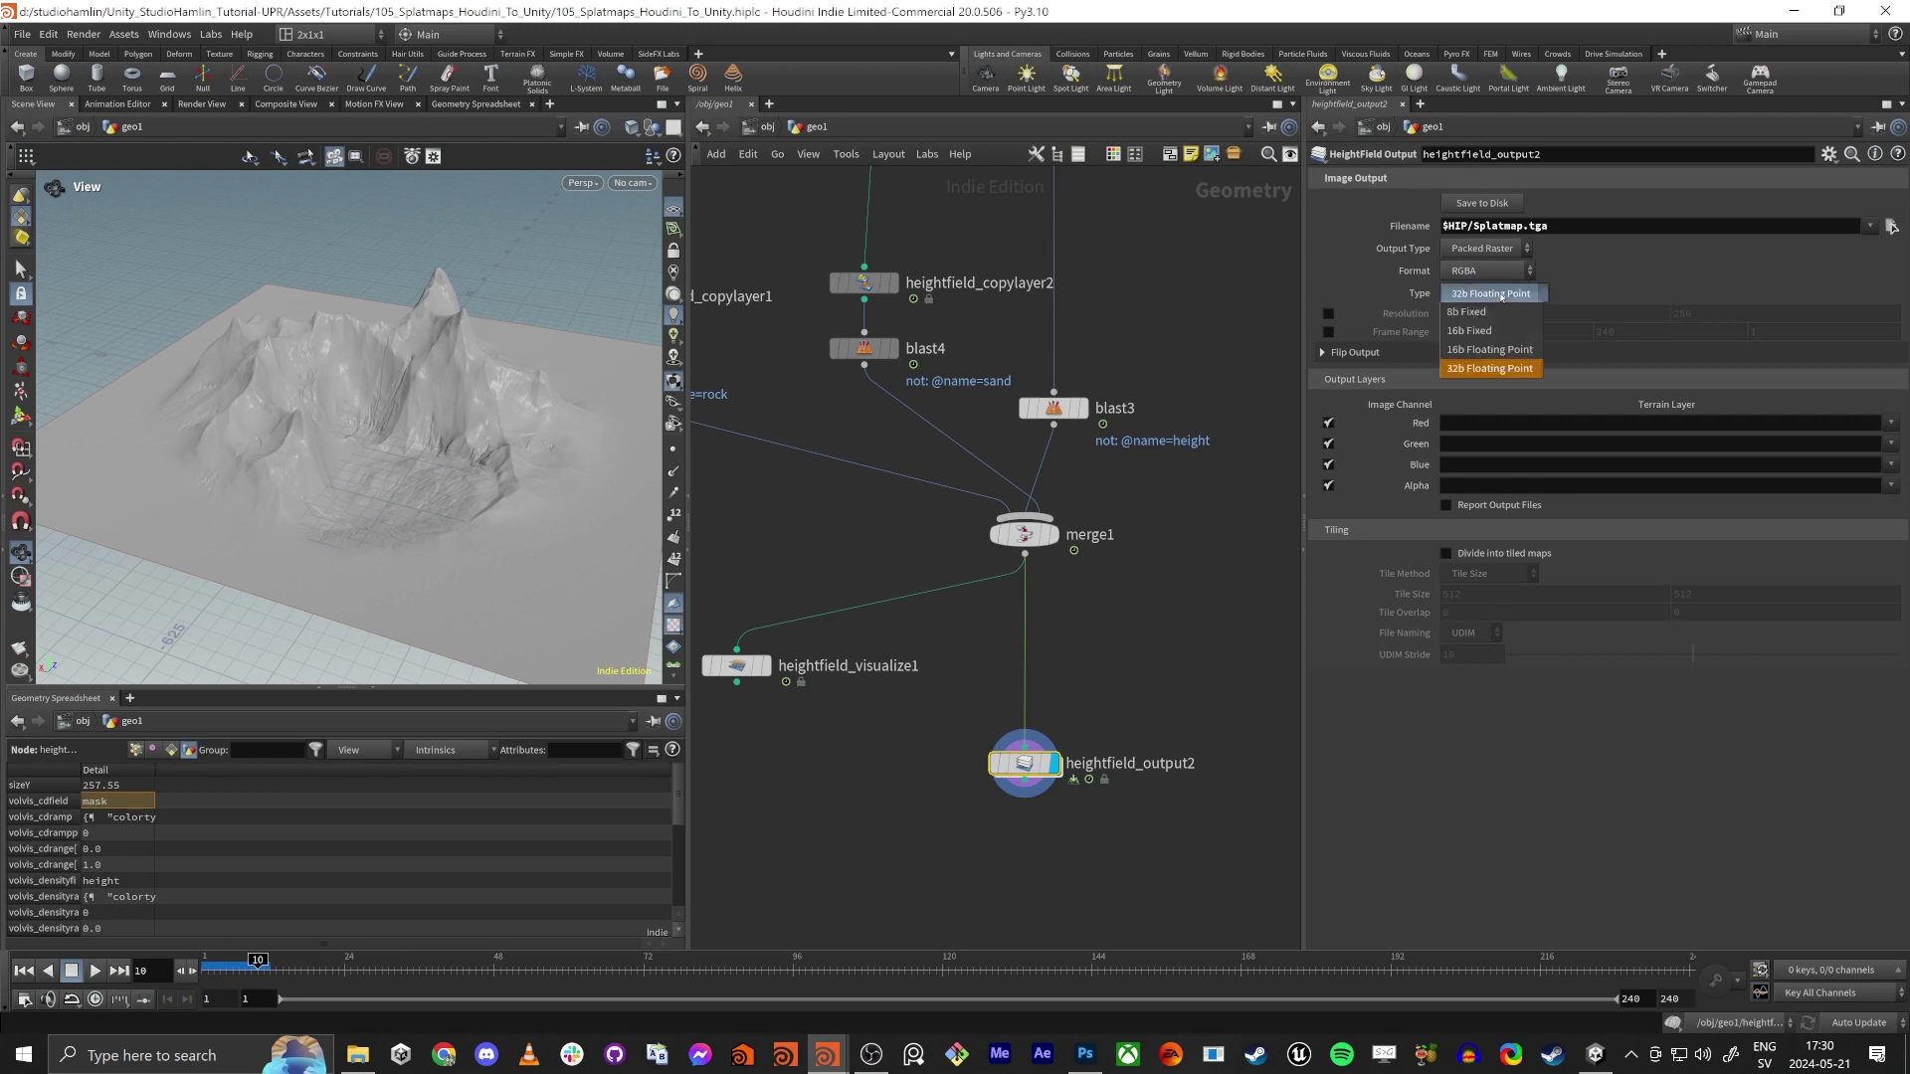
click(1512, 348)
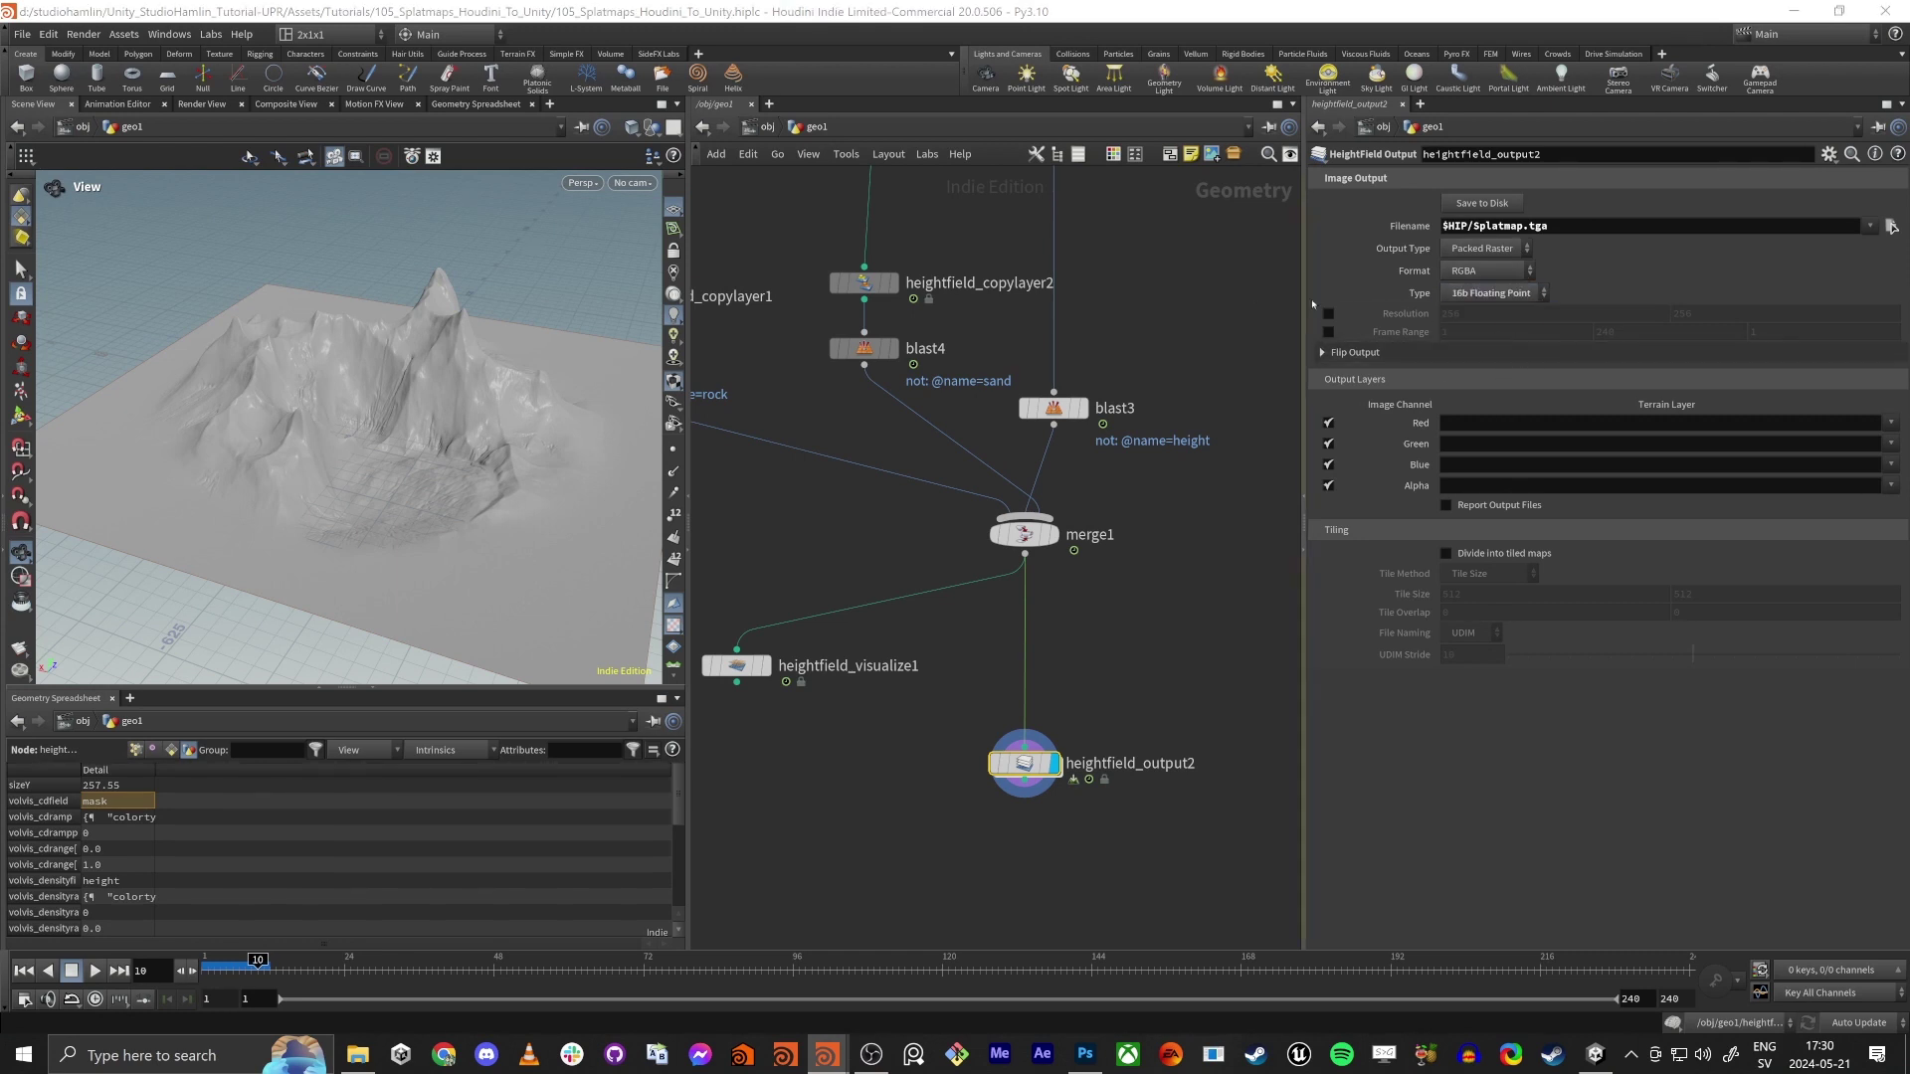
click(1328, 313)
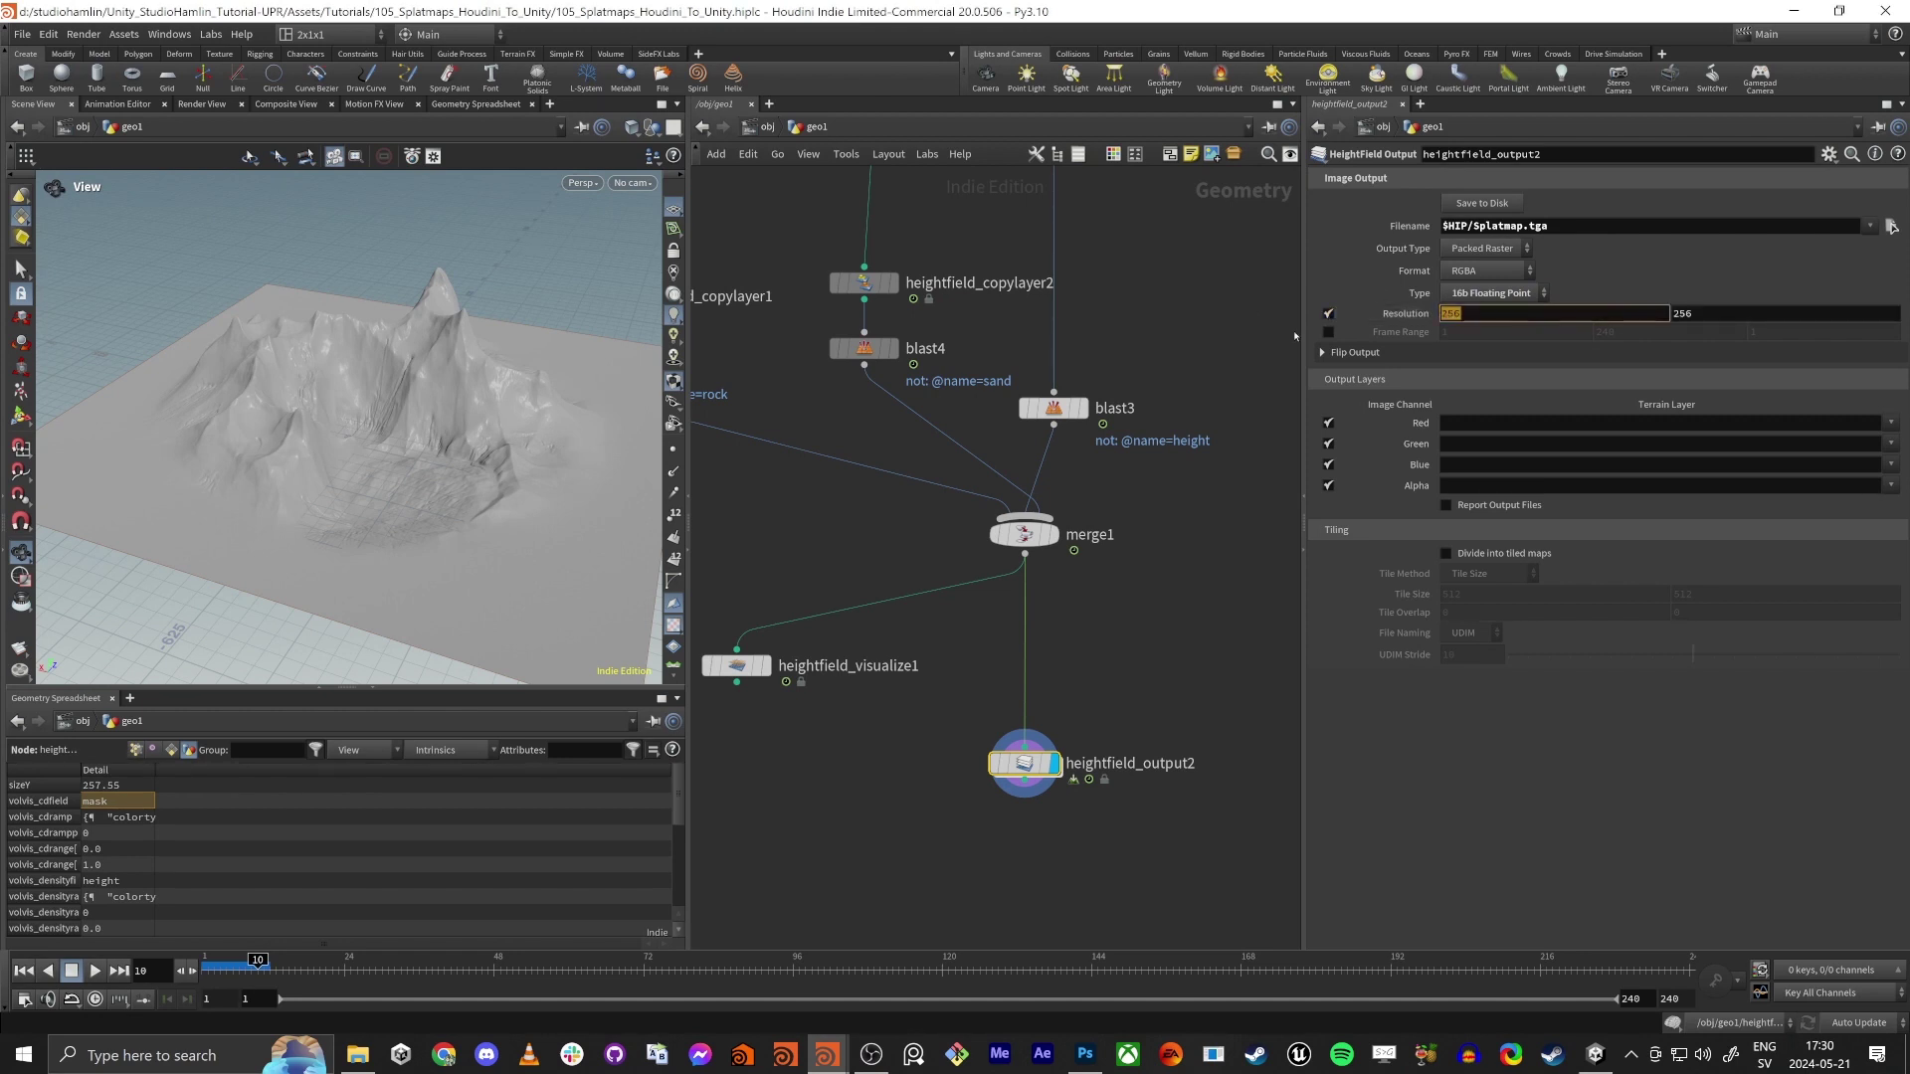
text(2048)
key(Tab)
text(201)
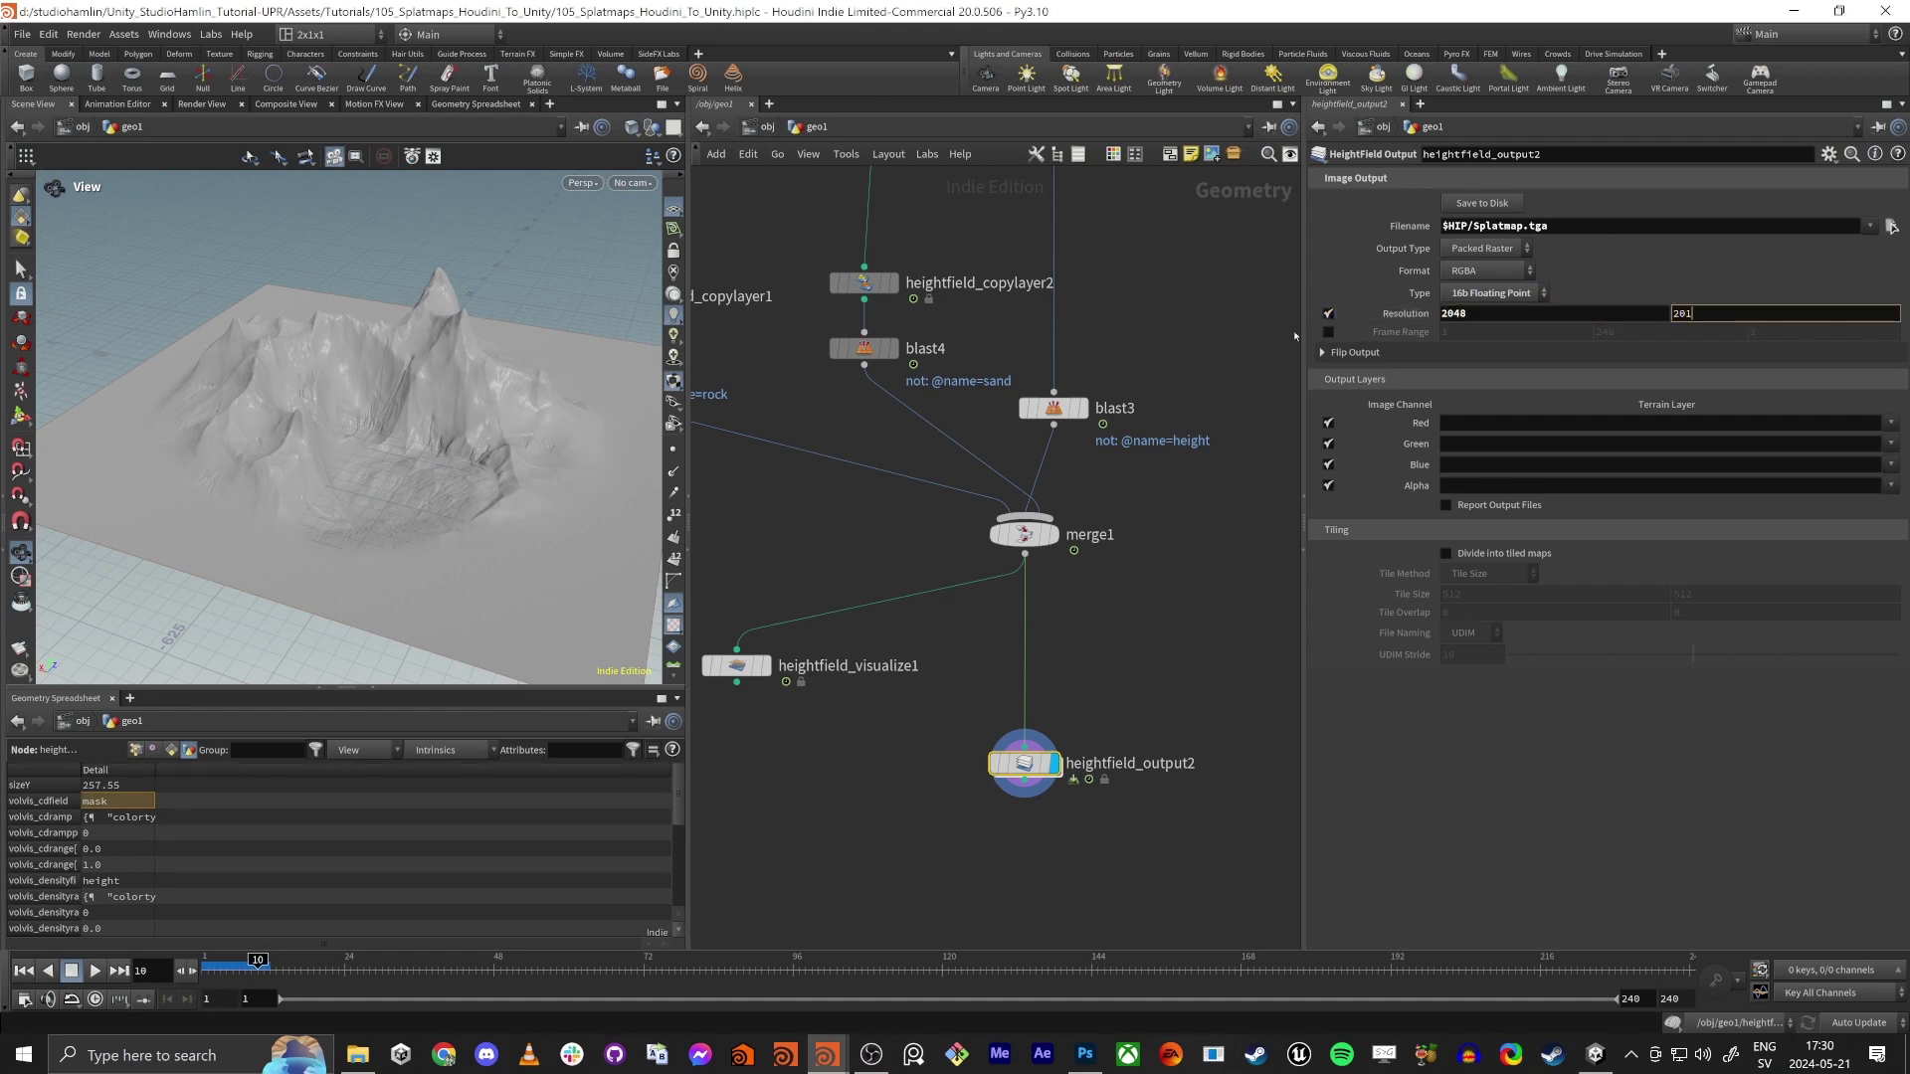
text(8)
key(Tab)
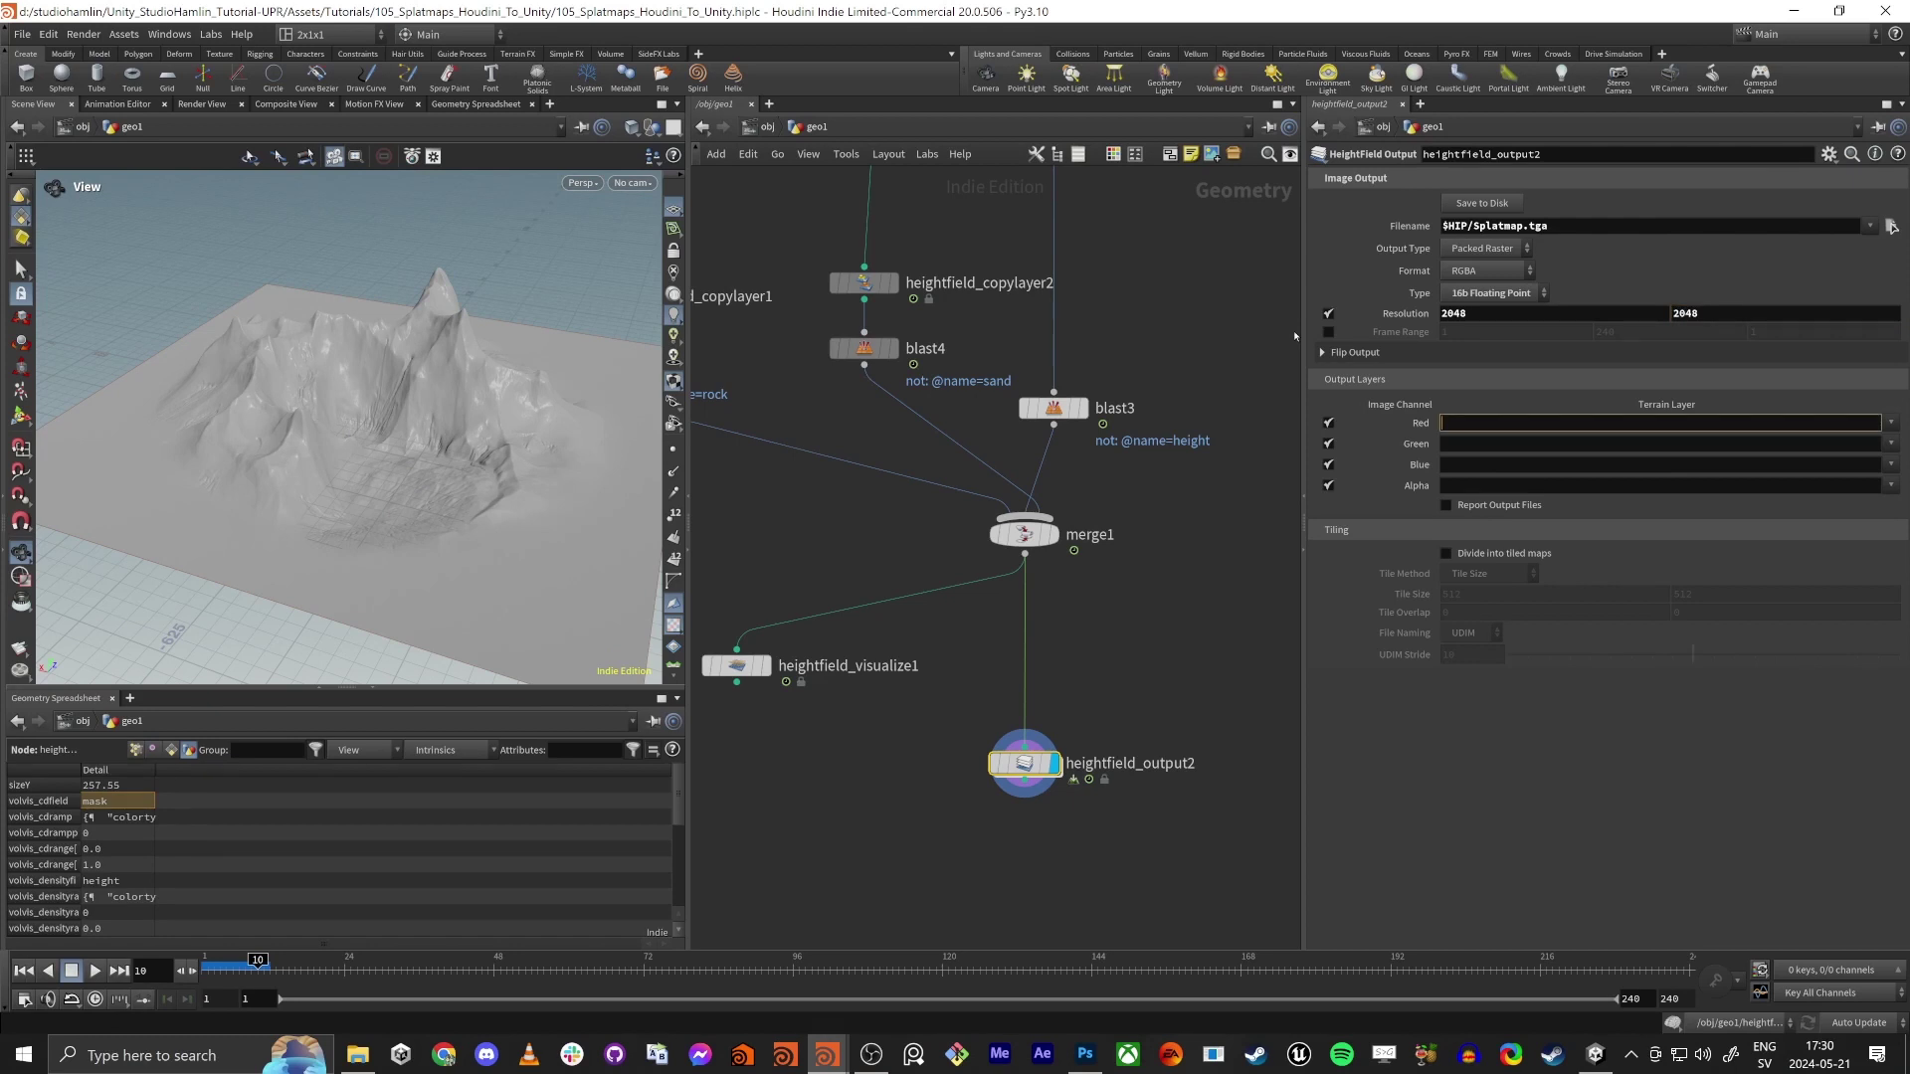
Examine the export settings of heightfield_output1 for reference, and return to heightfield_output2
scroll(1219, 238, down, 2)
middle_drag(1219, 239, 1086, 581)
middle_drag(1117, 358, 1034, 713)
drag(1062, 562, 1145, 460)
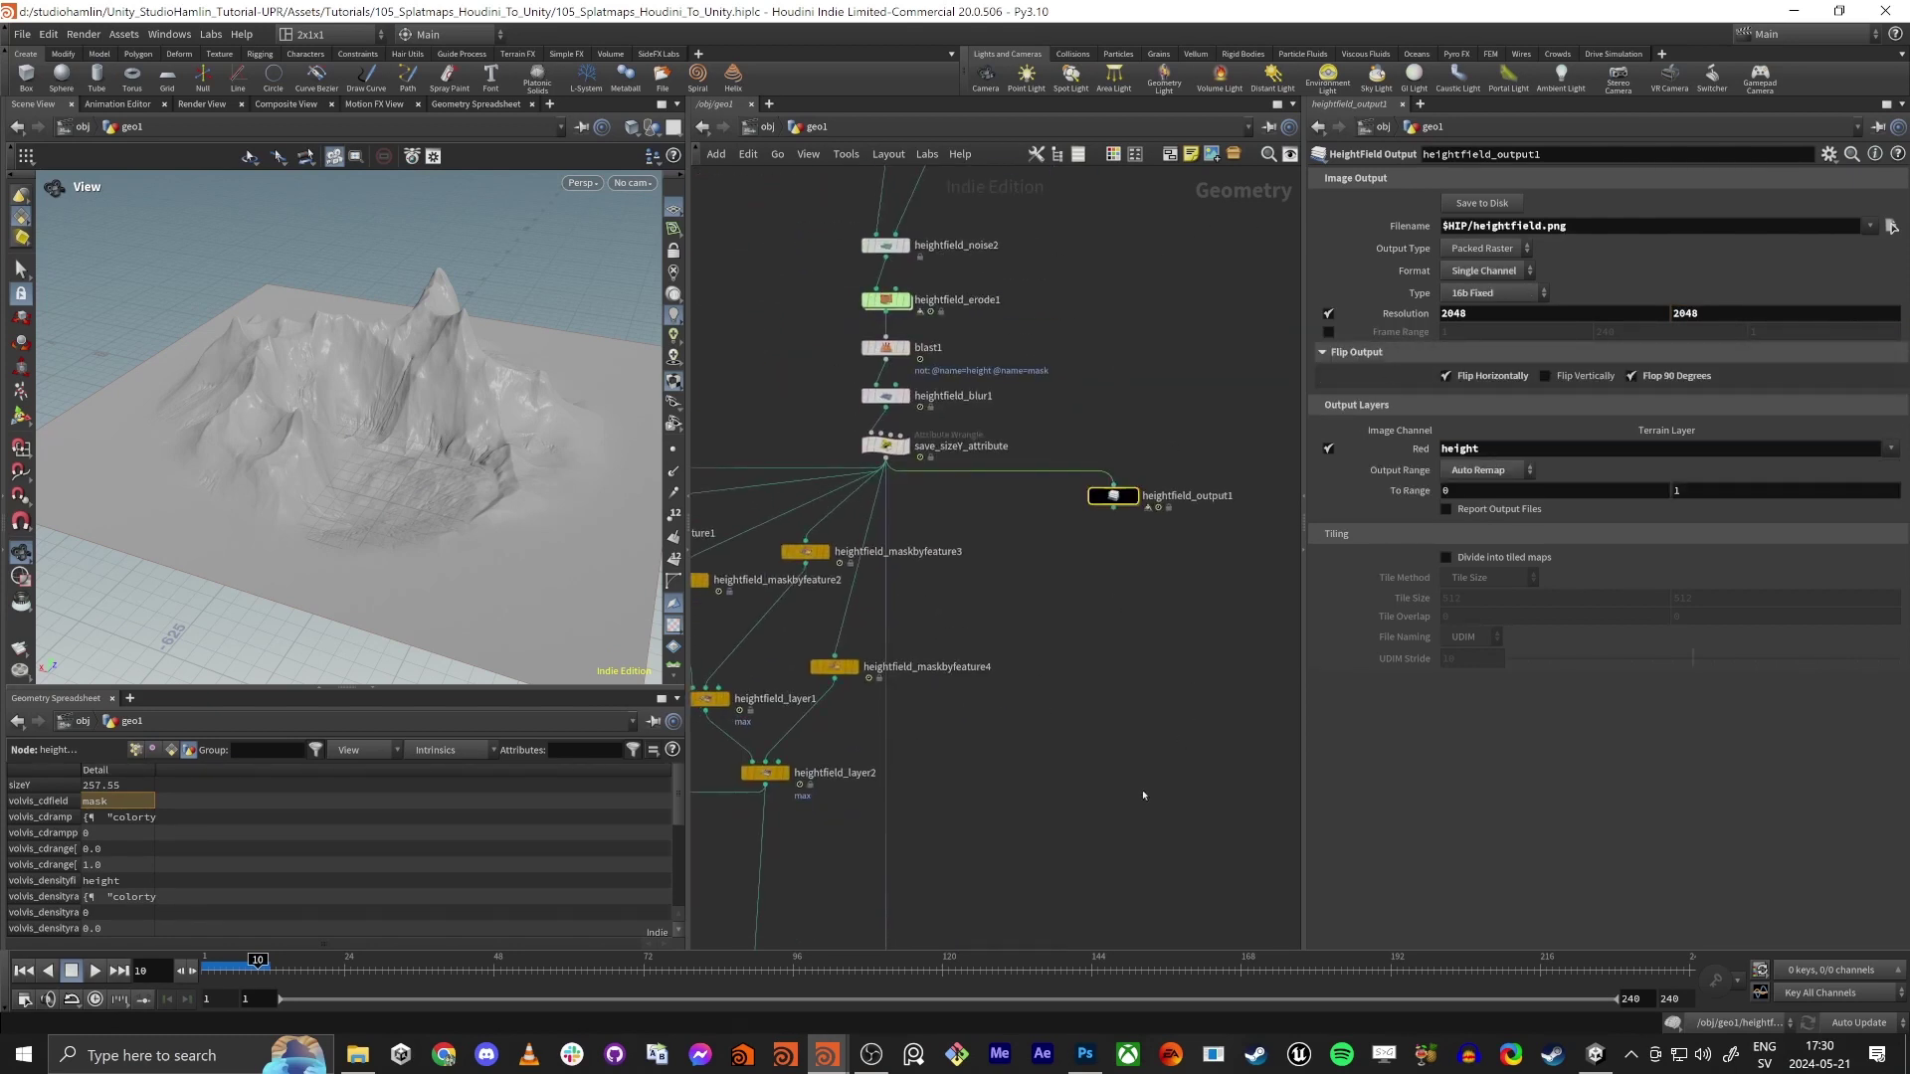
middle_drag(1043, 941, 1231, 461)
middle_drag(1168, 751, 1172, 673)
scroll(1119, 652, up, 3)
middle_drag(854, 687, 1010, 654)
click(1170, 768)
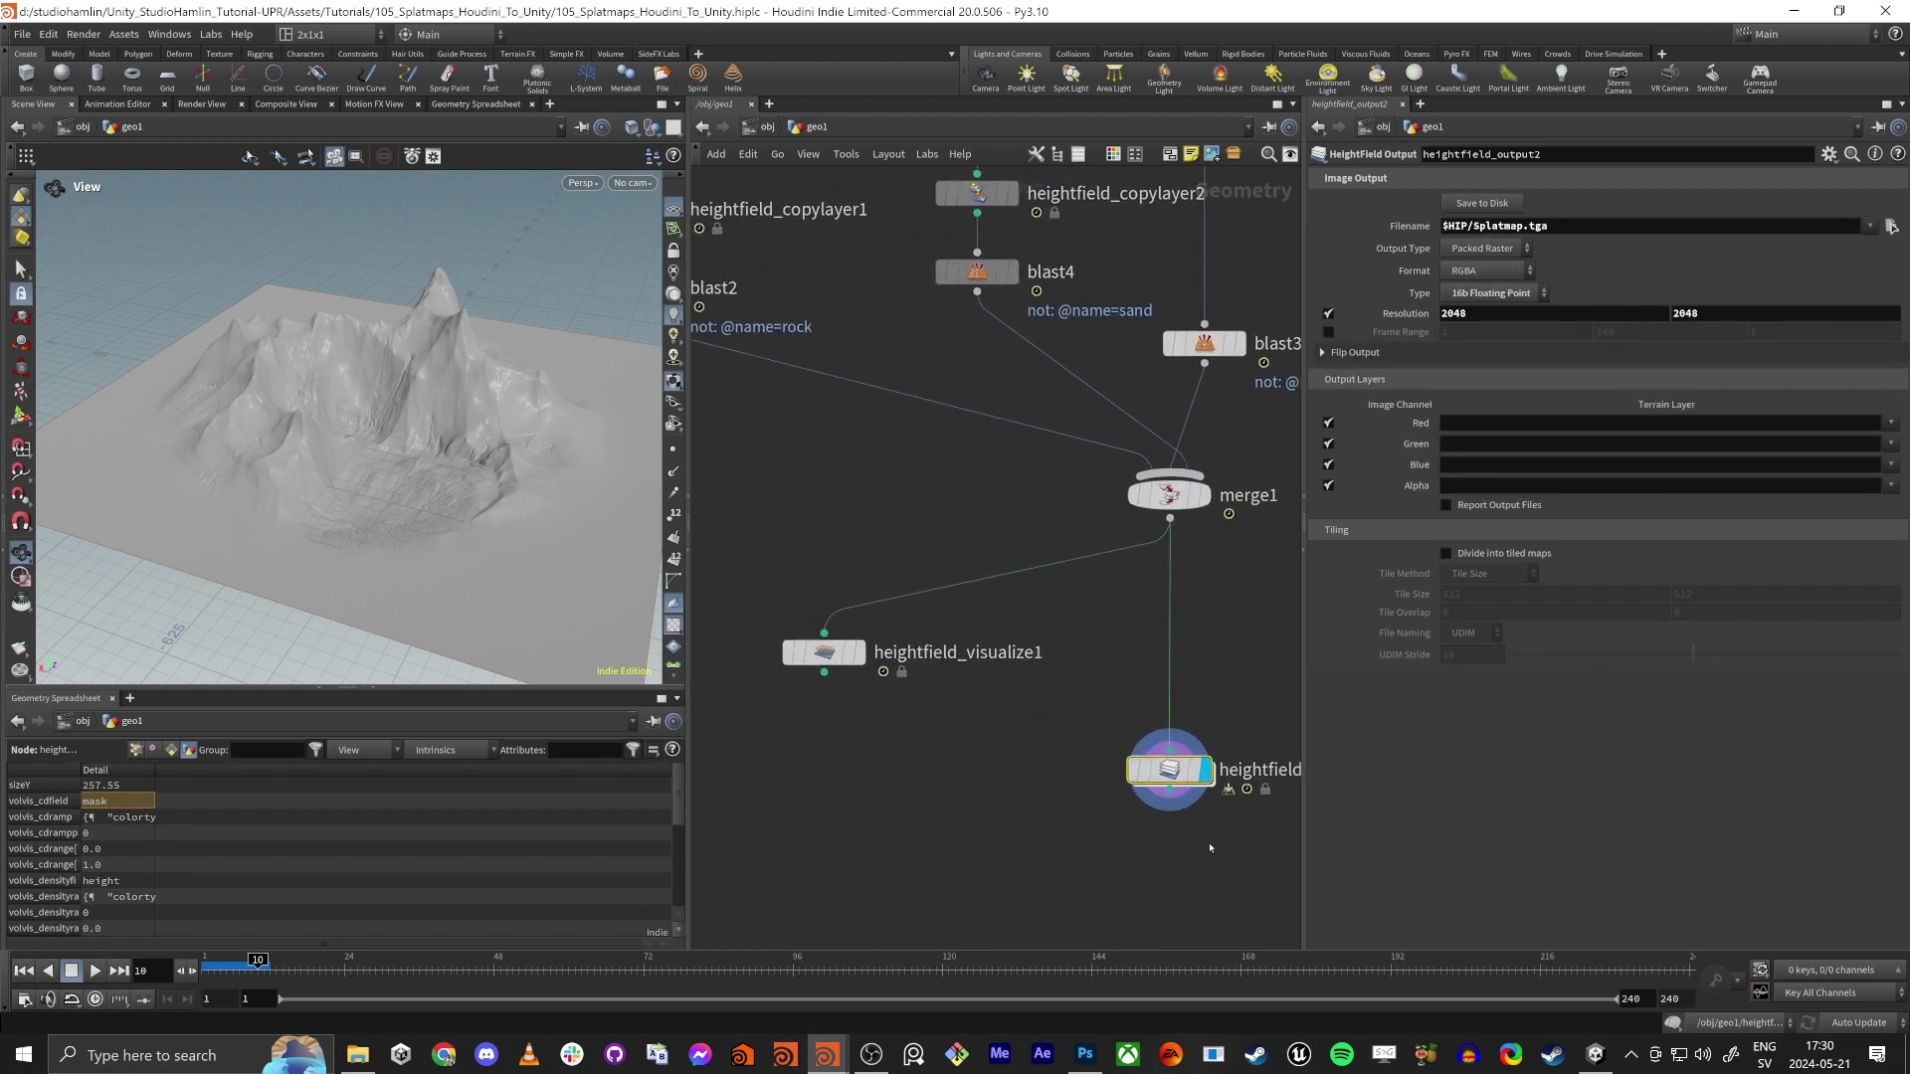
middle_drag(1294, 655, 1227, 679)
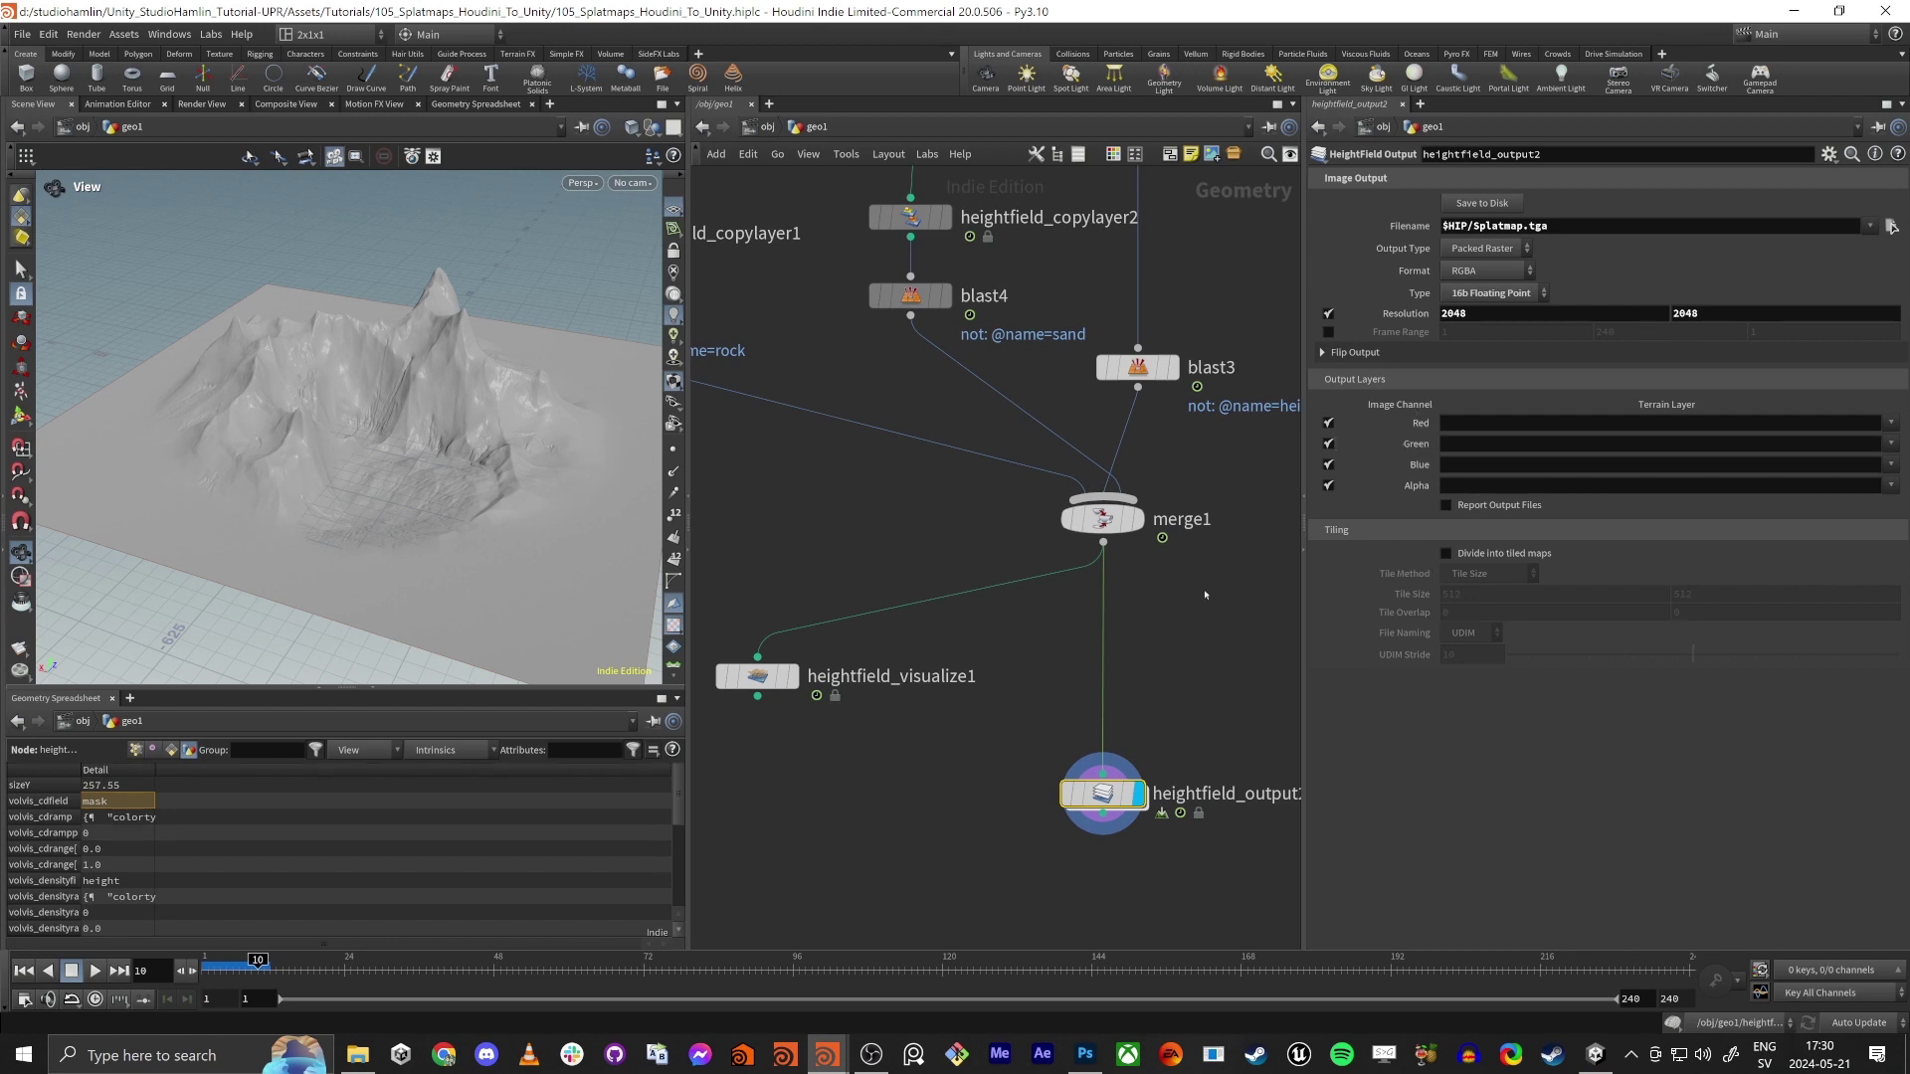
Assign the rock layer to the red channel and the sand layer to the green channel
click(1528, 426)
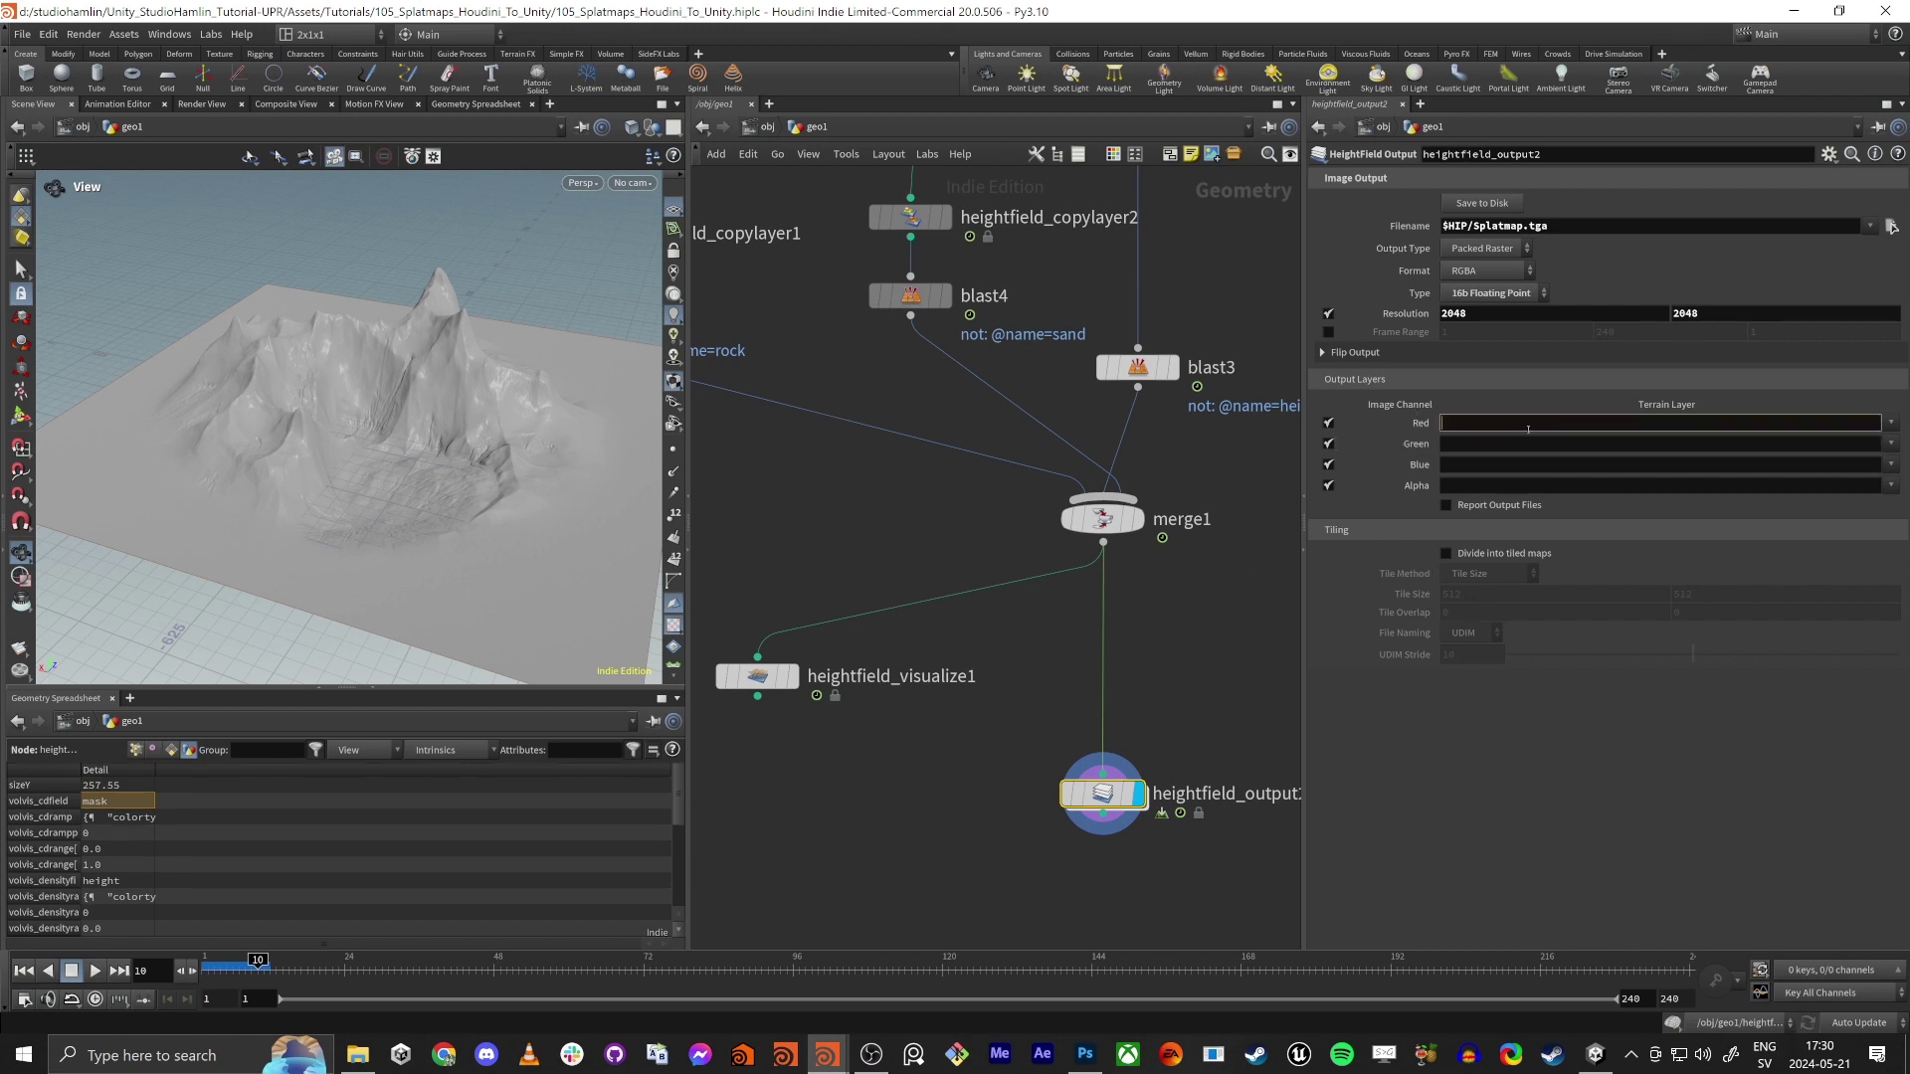
text(rock)
key(Tab)
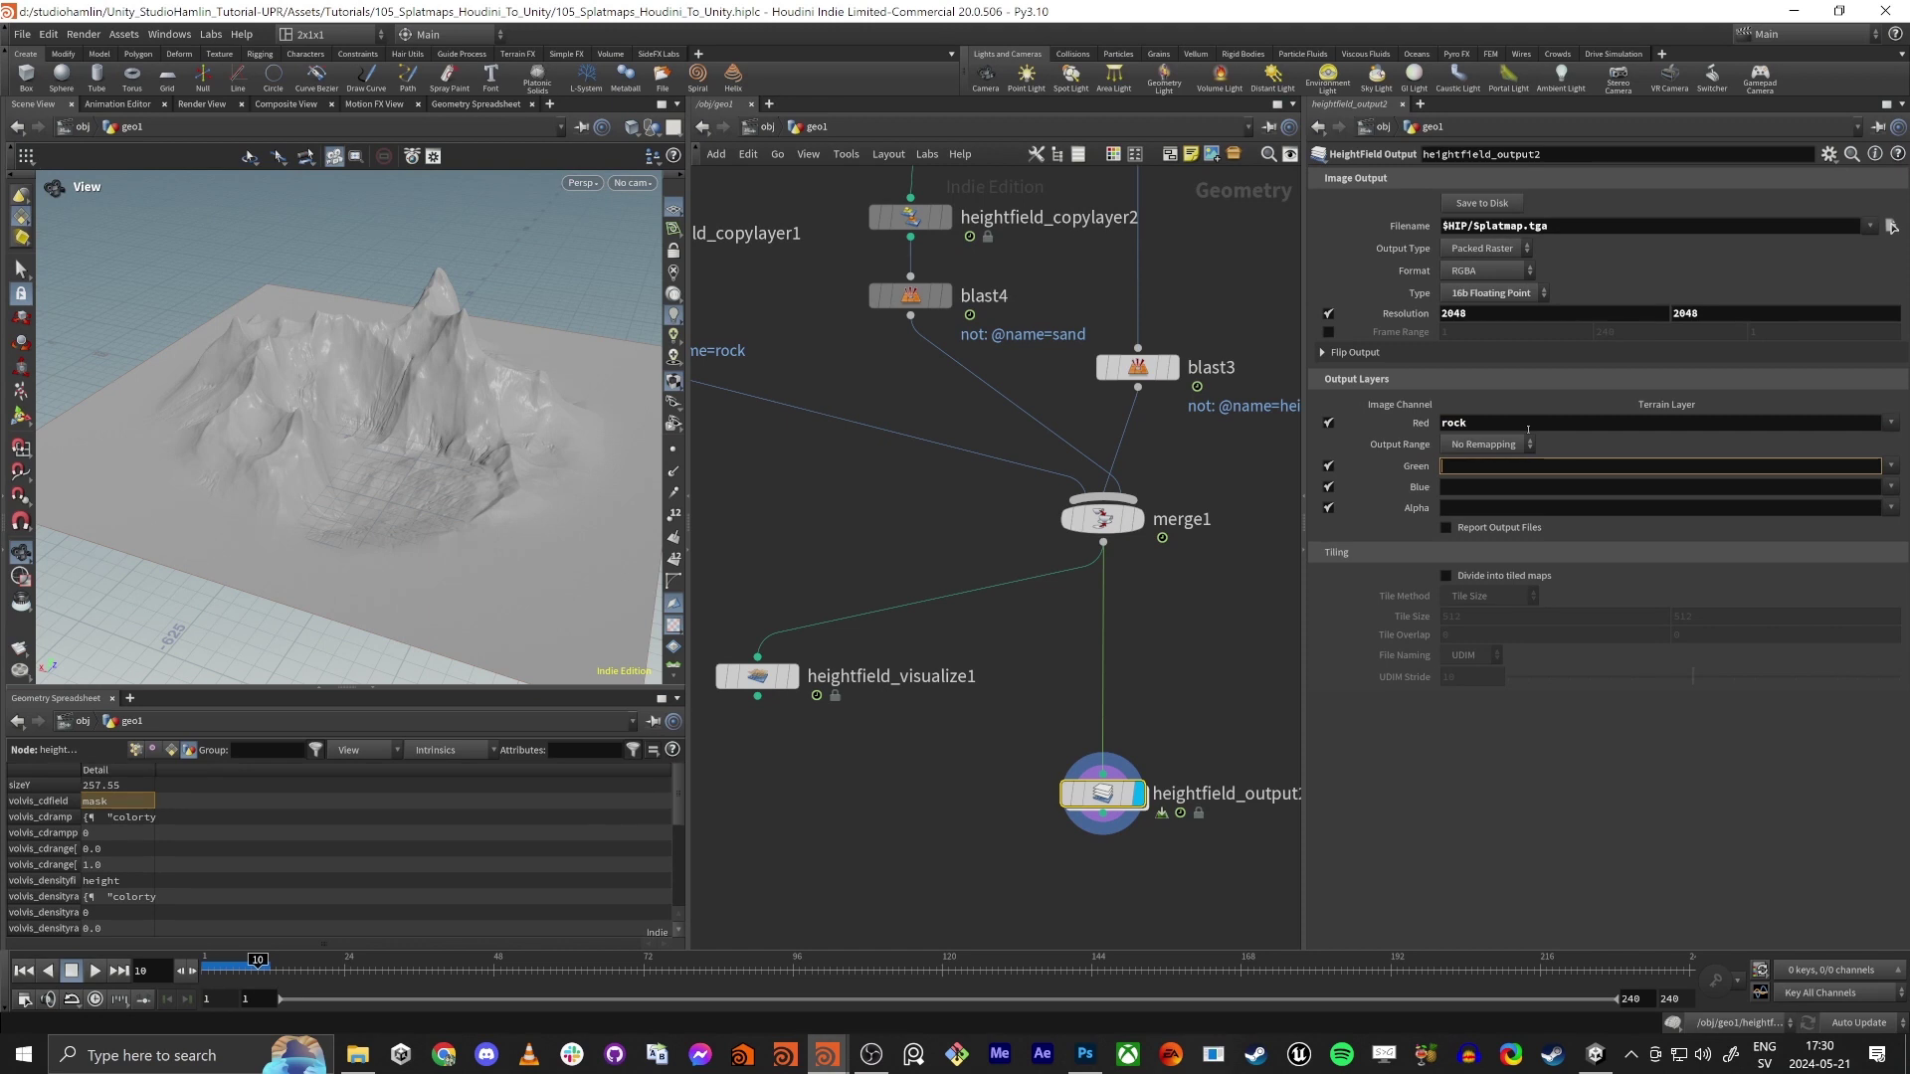
text(sand)
key(Return)
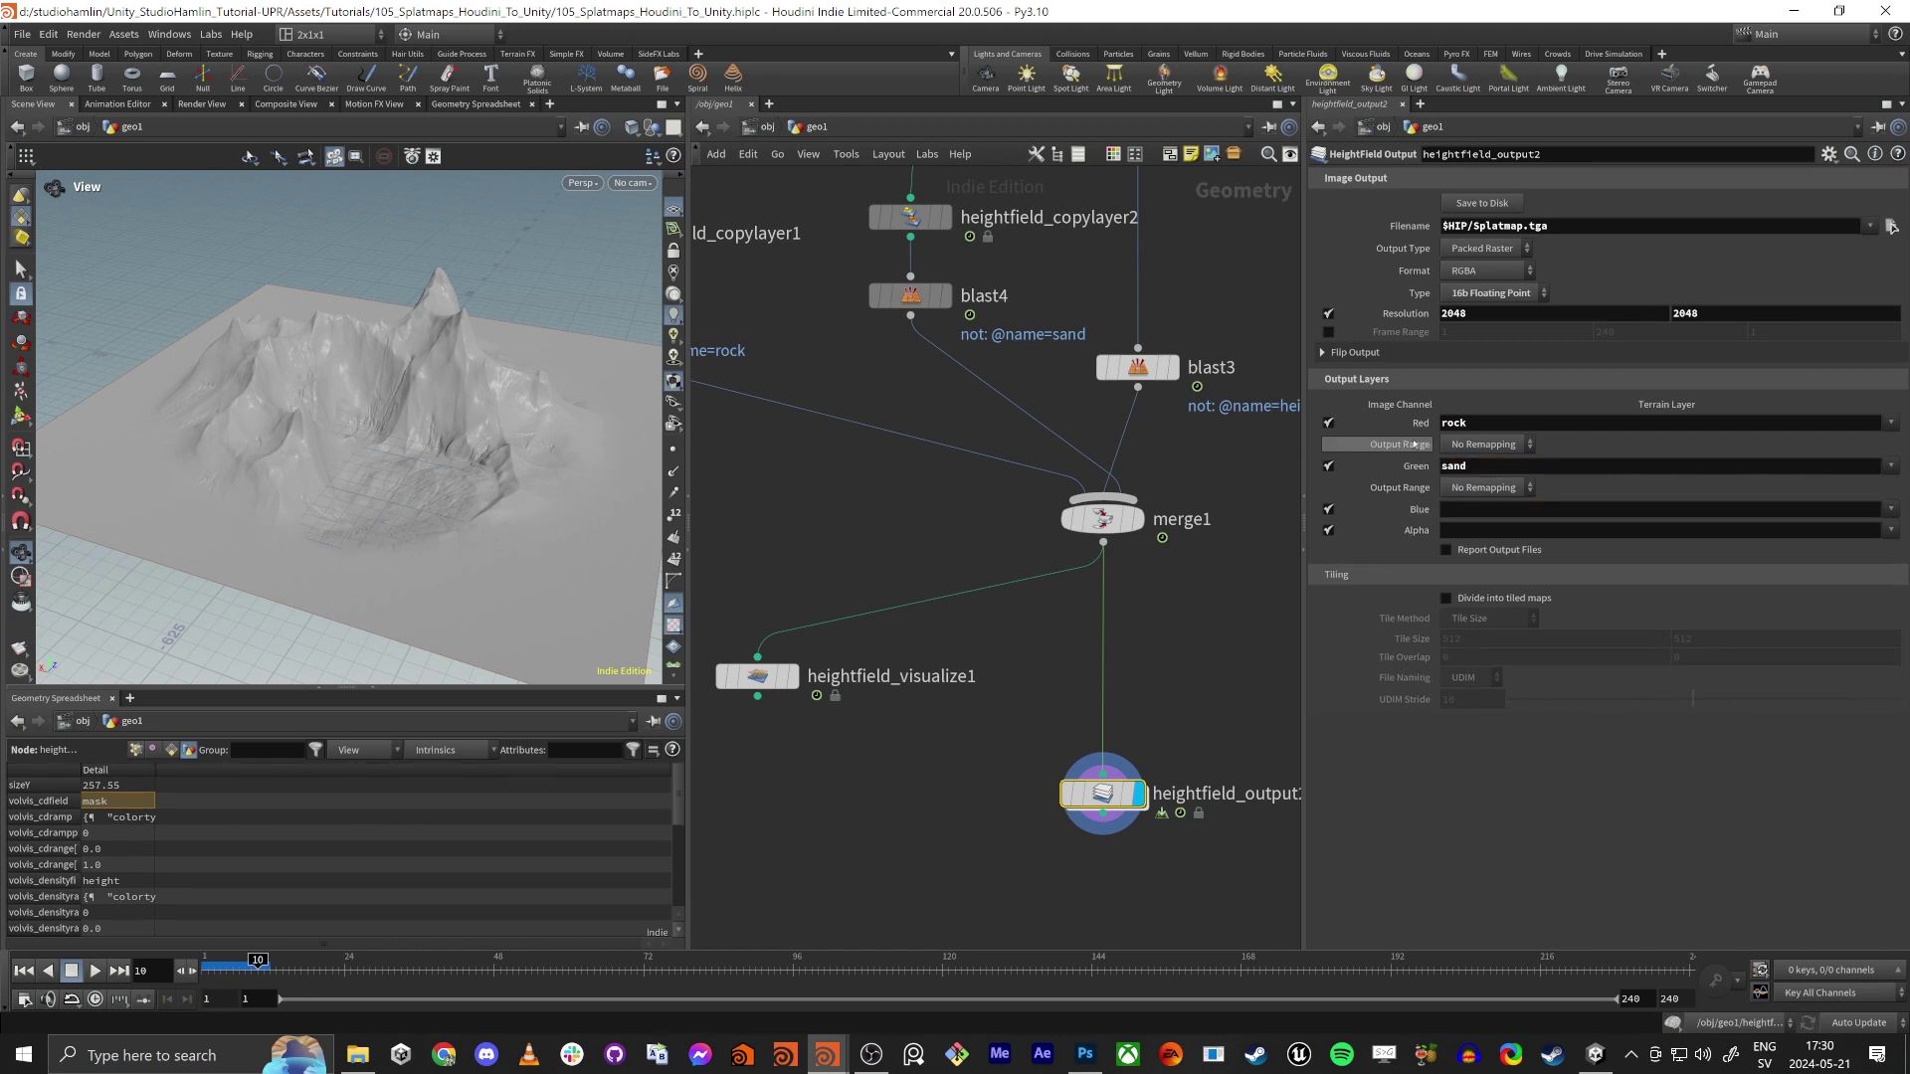
Set the red and green output ranges to Auto Remap and disable the blue and alpha channels
click(1489, 445)
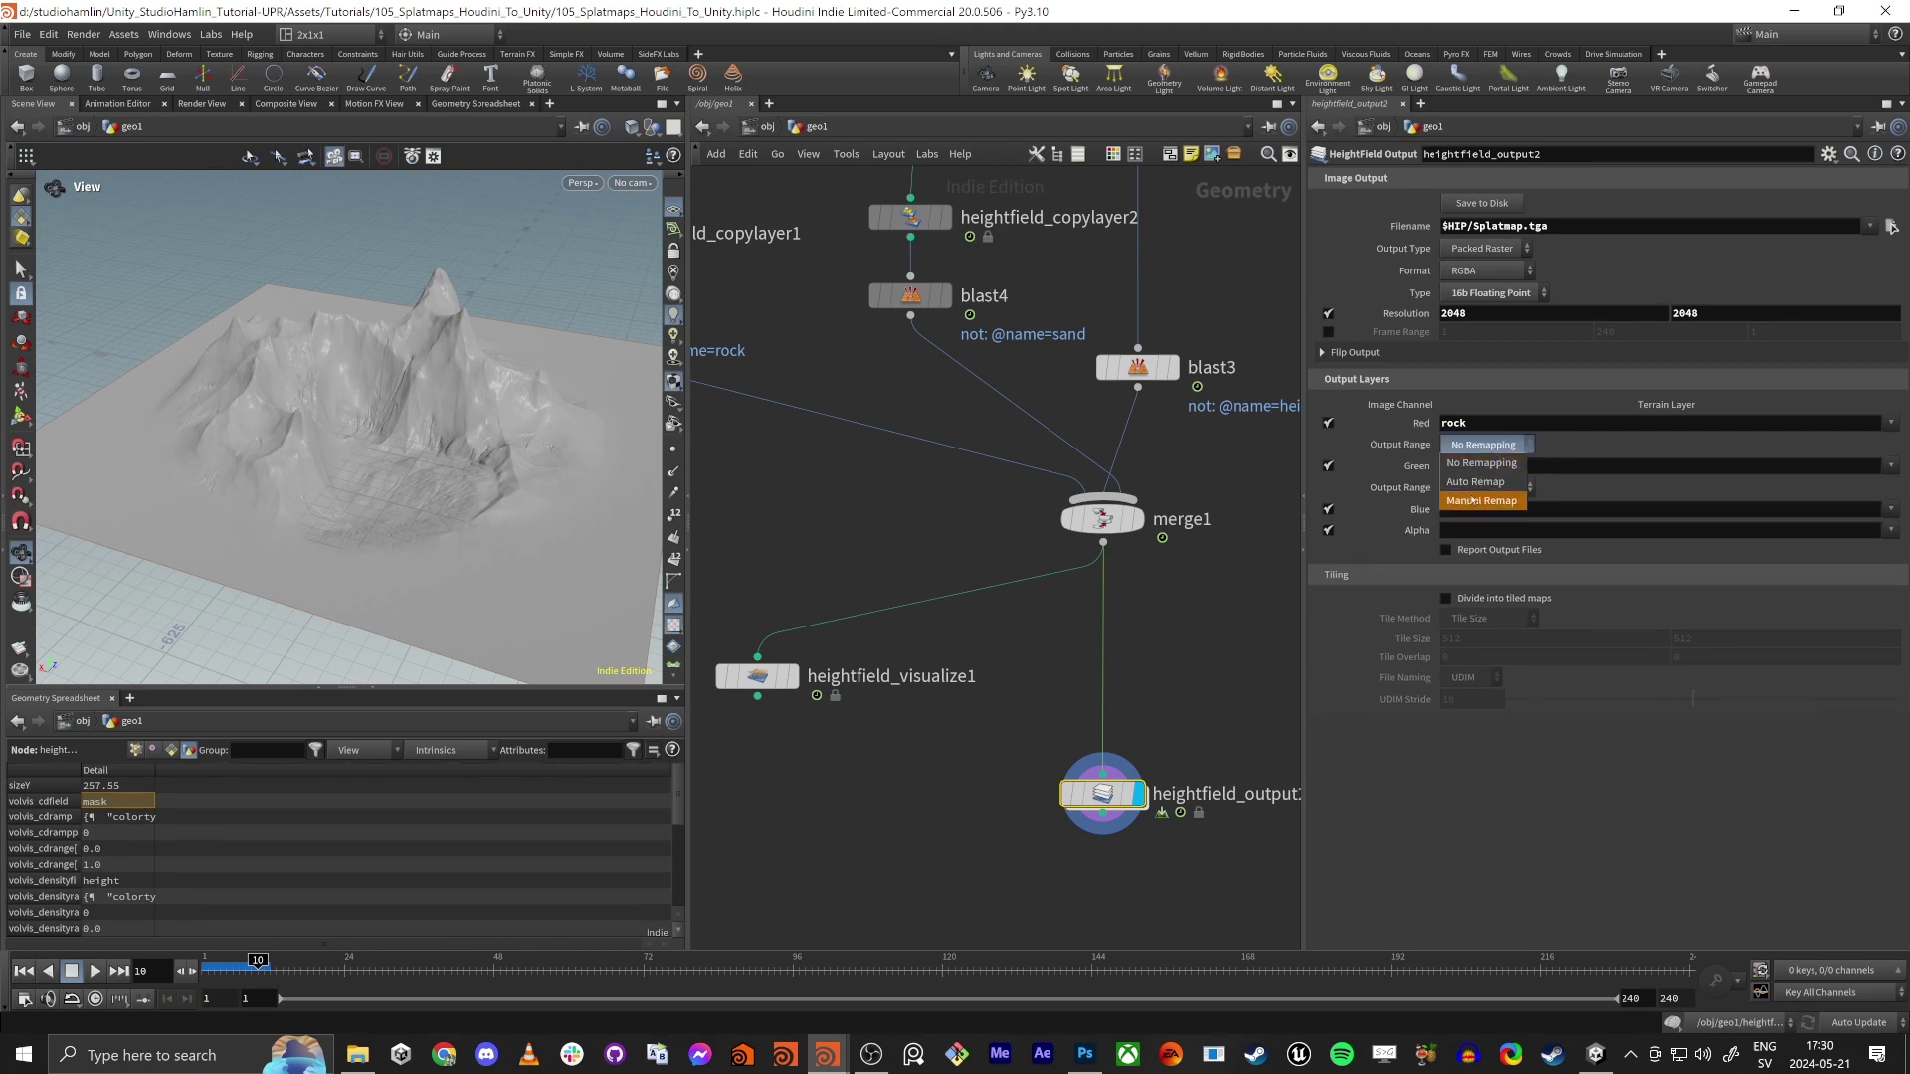
click(1477, 481)
click(1484, 506)
click(1475, 544)
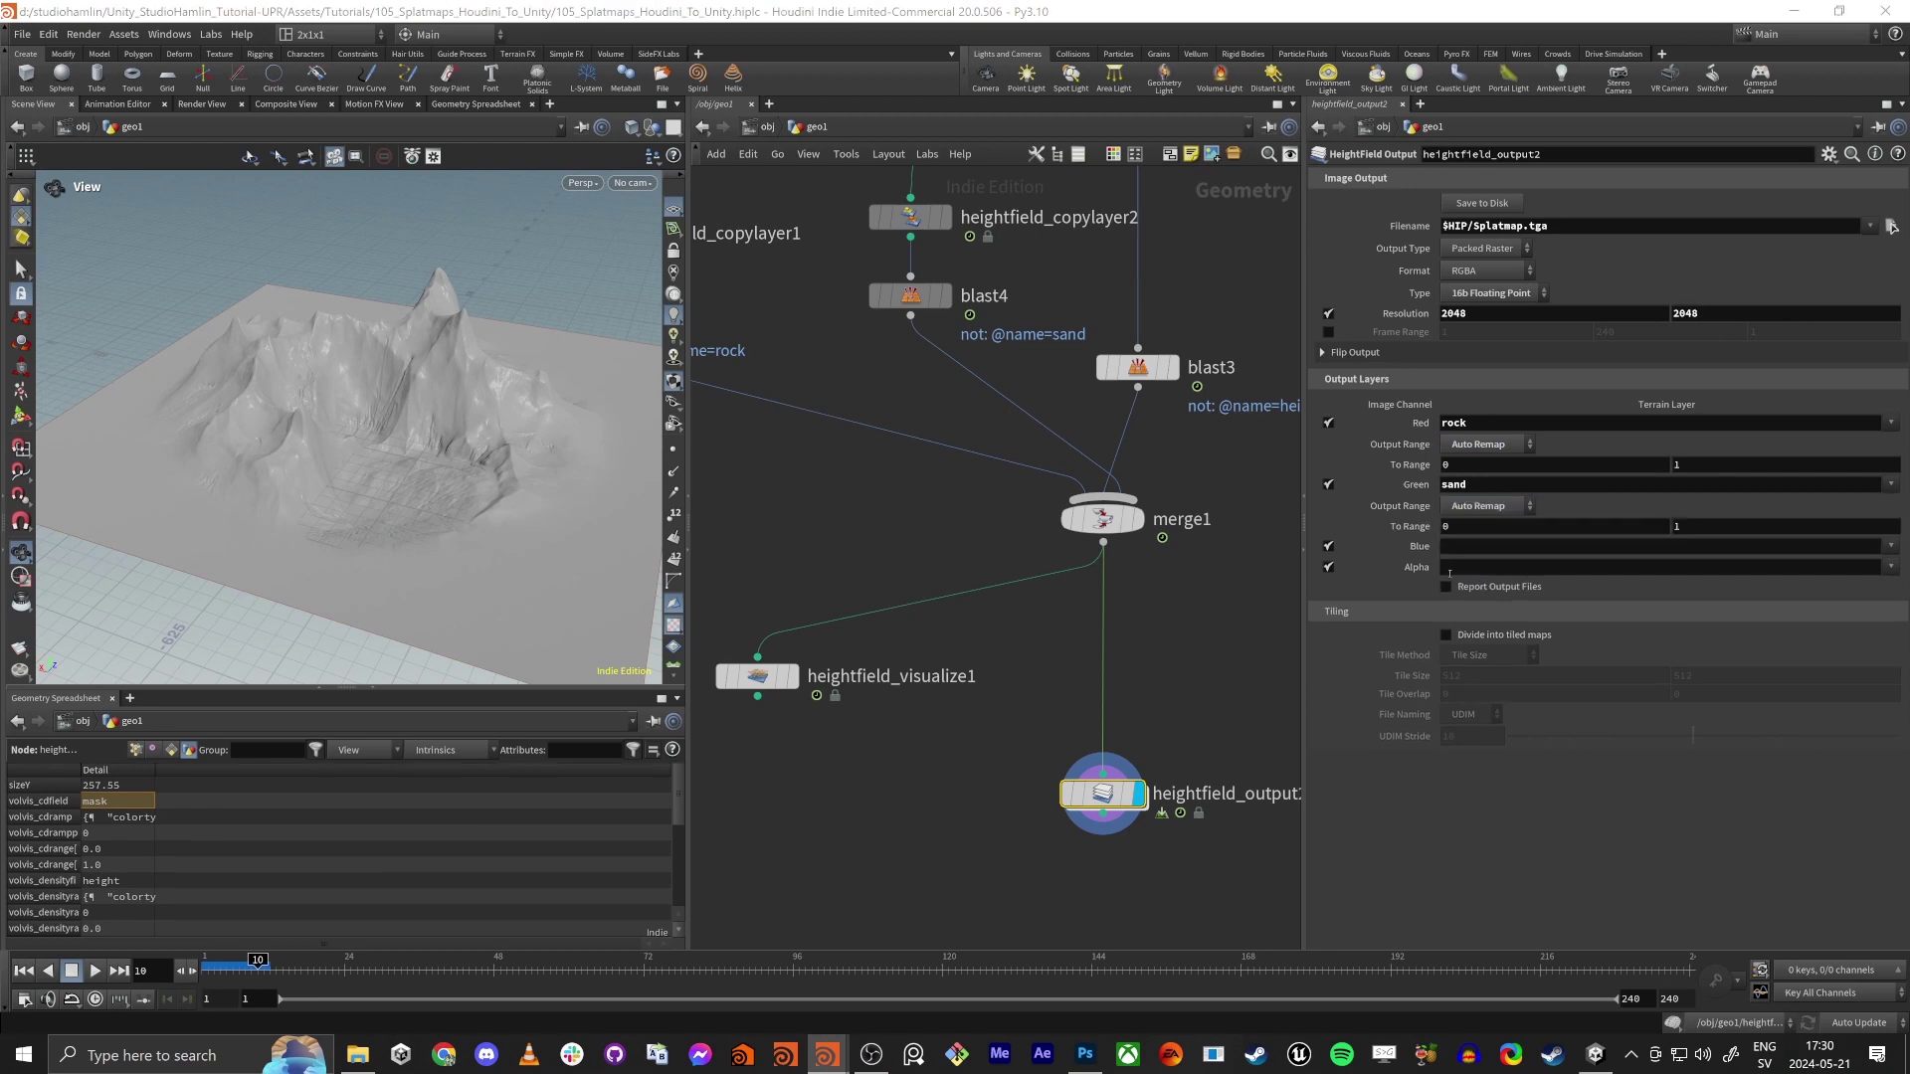
click(1328, 546)
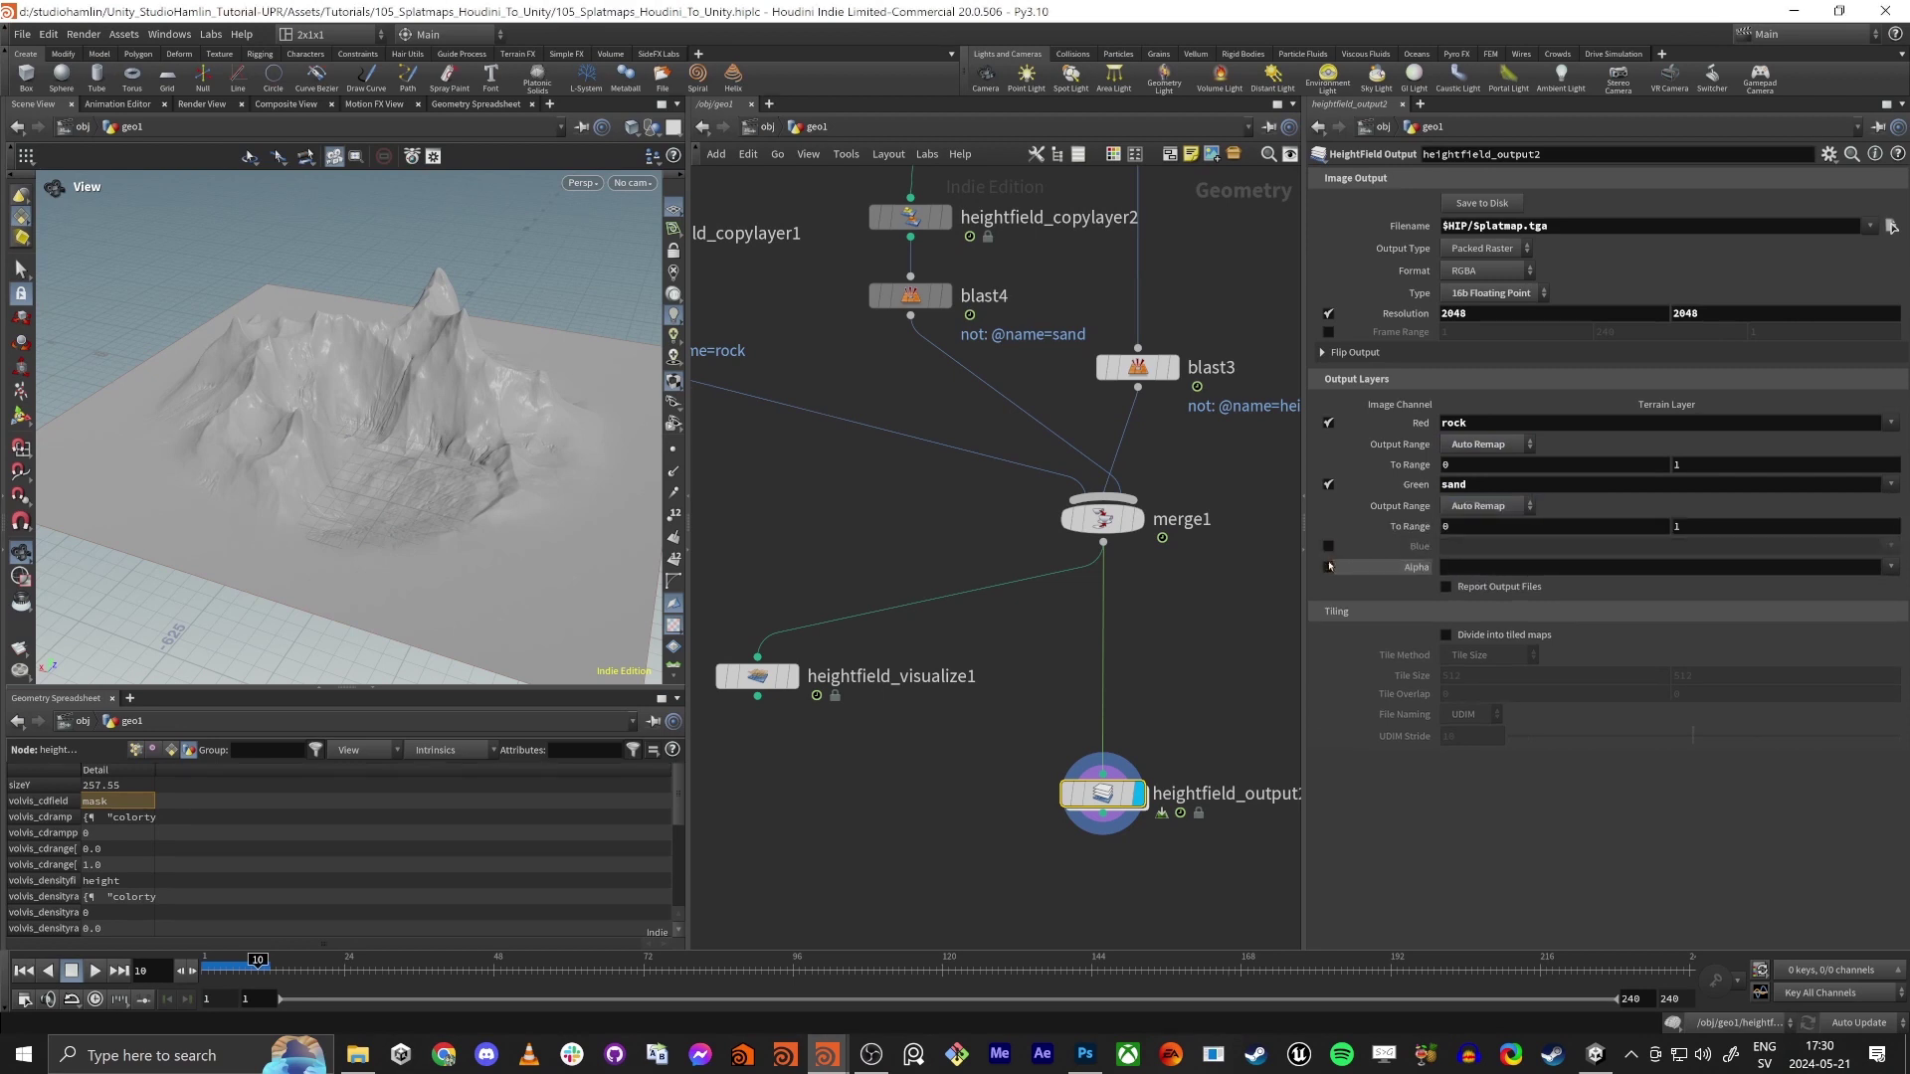
click(1328, 567)
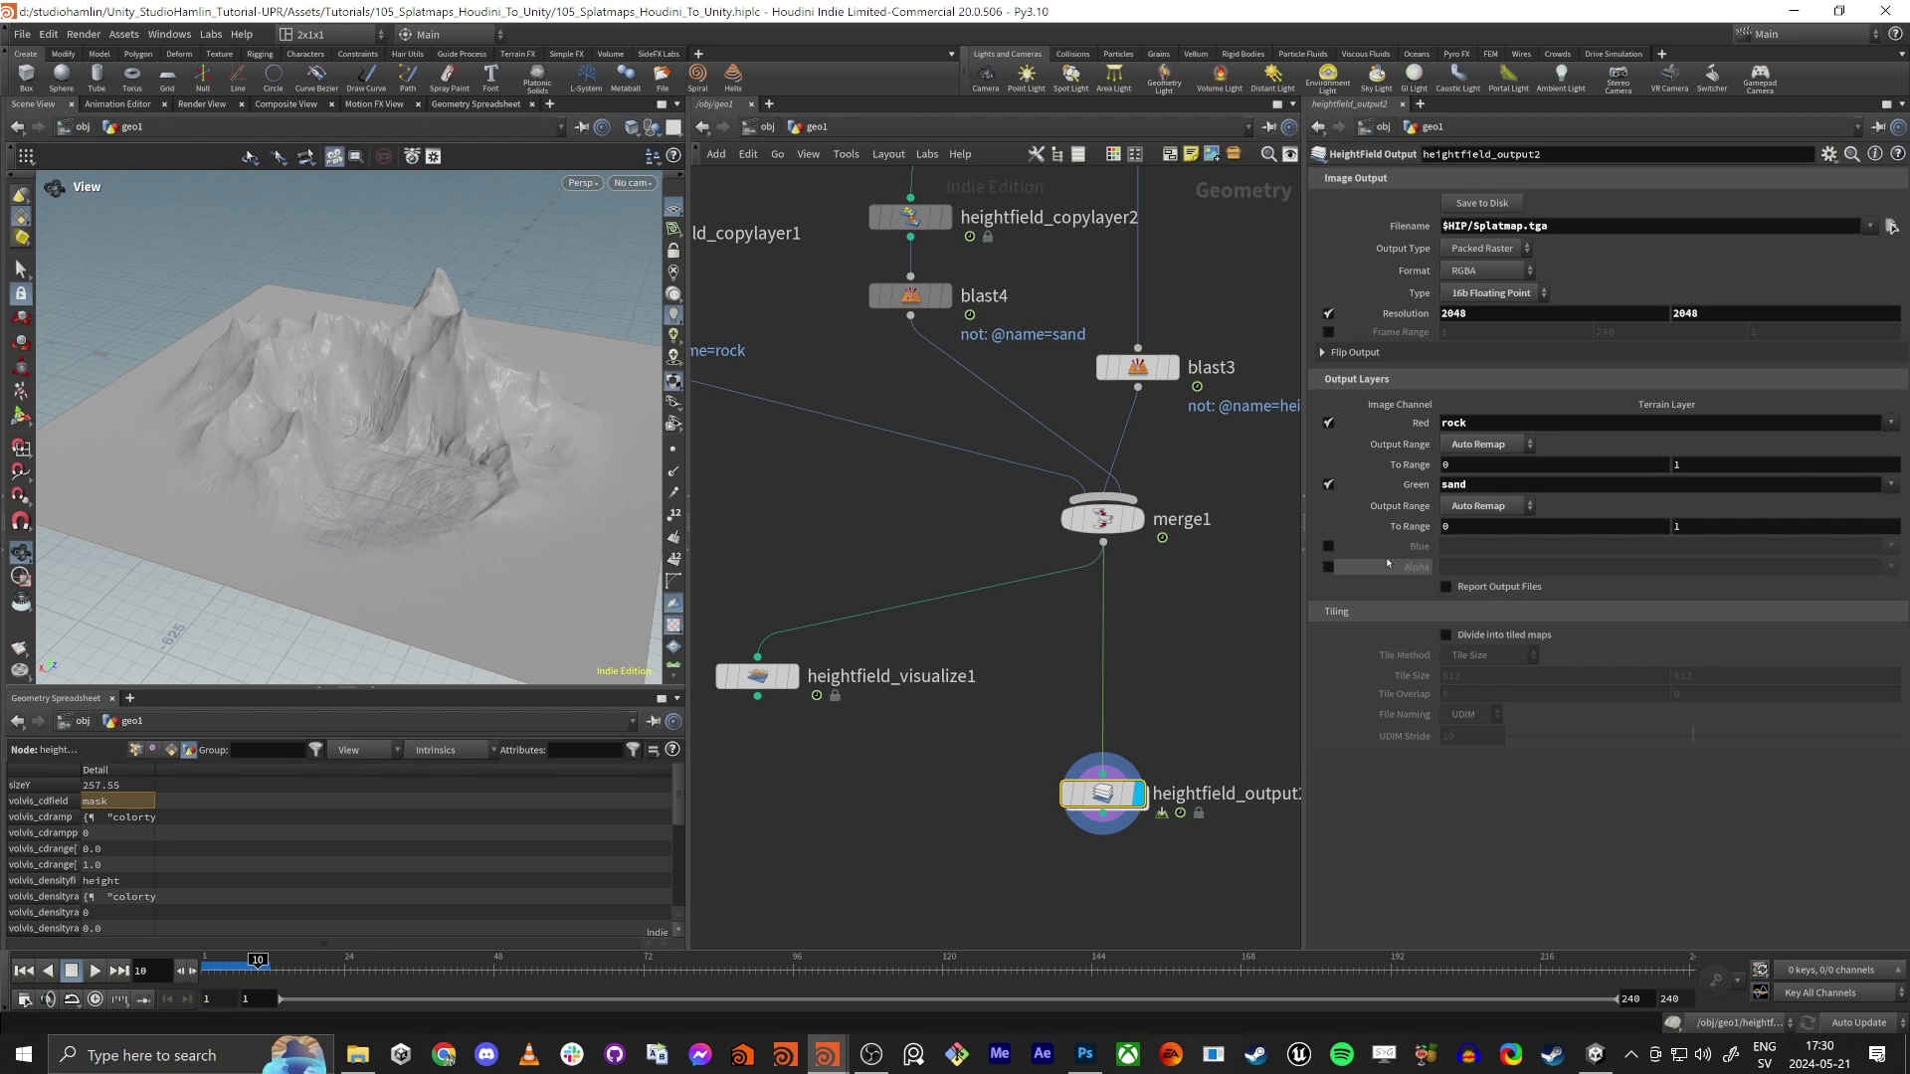
Enable Flip Horizontally, Flip Vertically and Flop 90 Degrees for the output, and save the splatmap to disk
click(1364, 353)
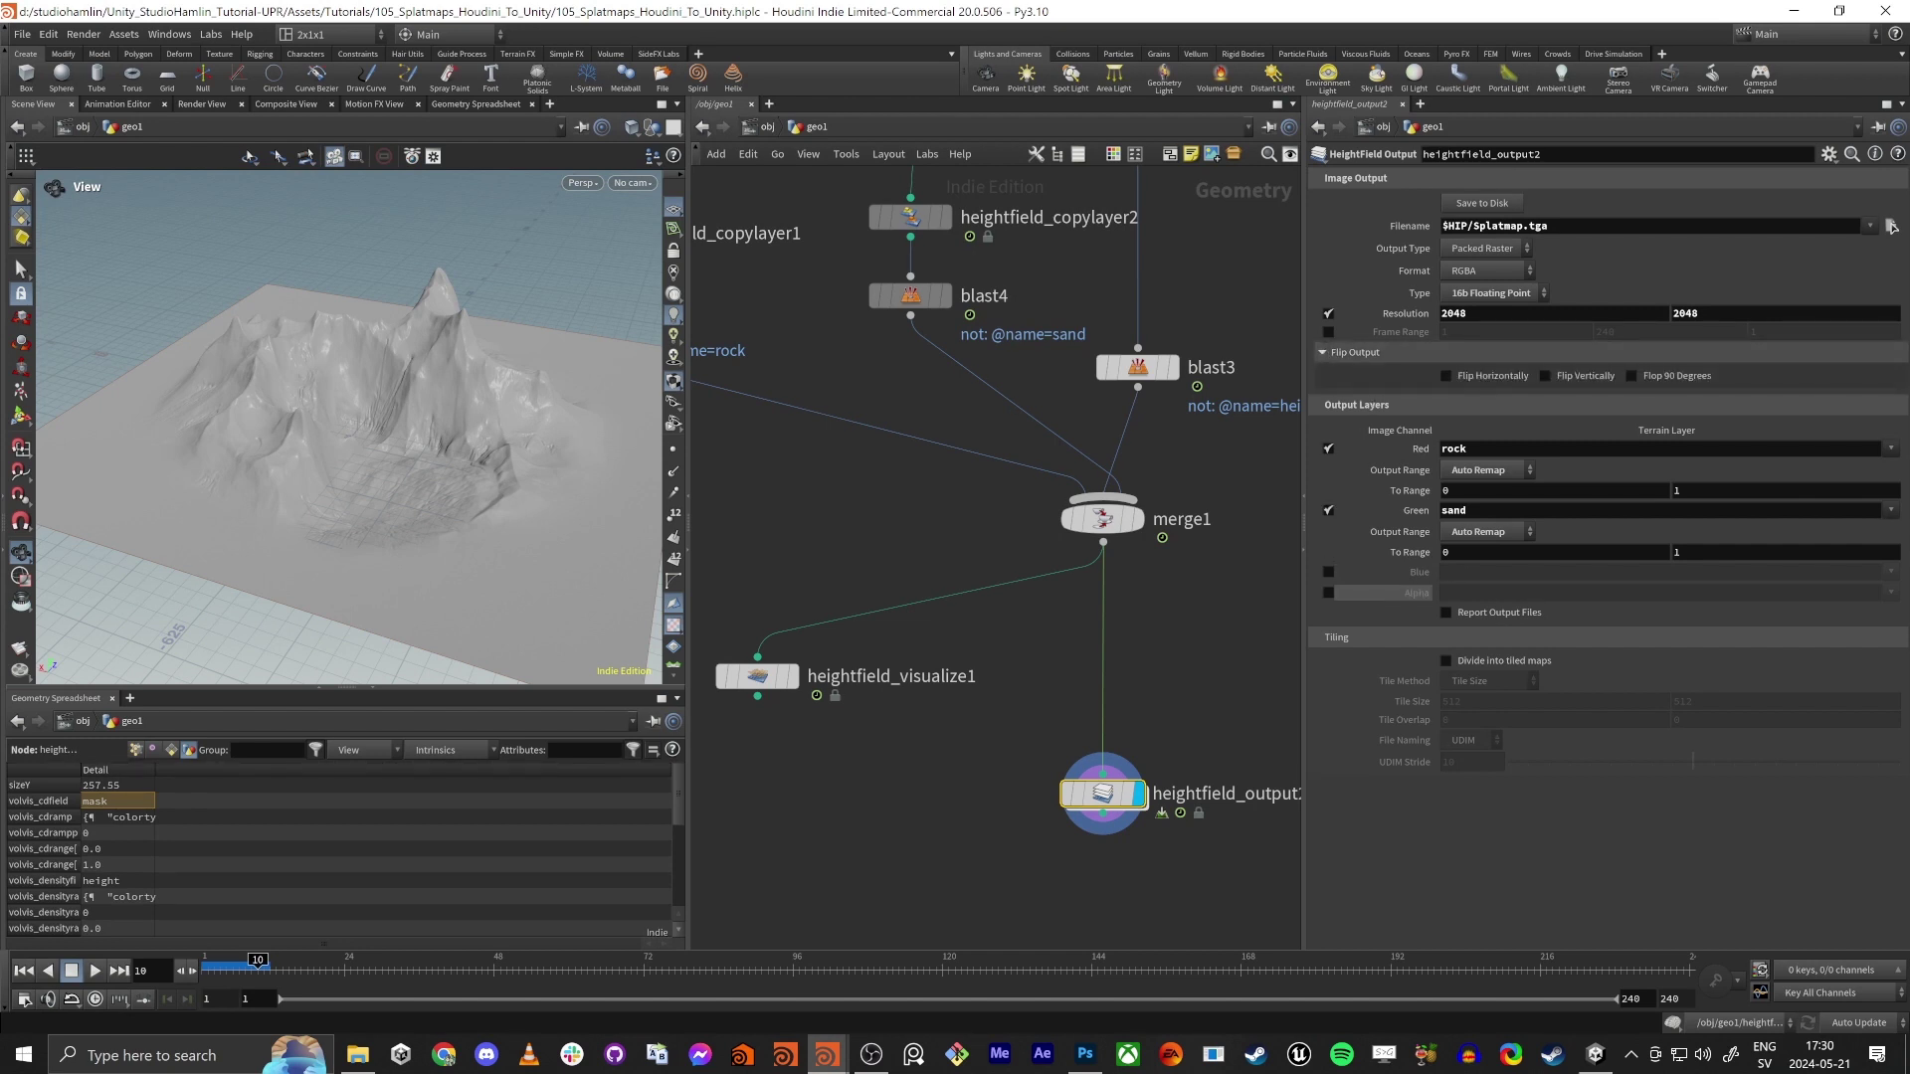
click(1492, 376)
click(1585, 376)
click(1676, 376)
click(1469, 205)
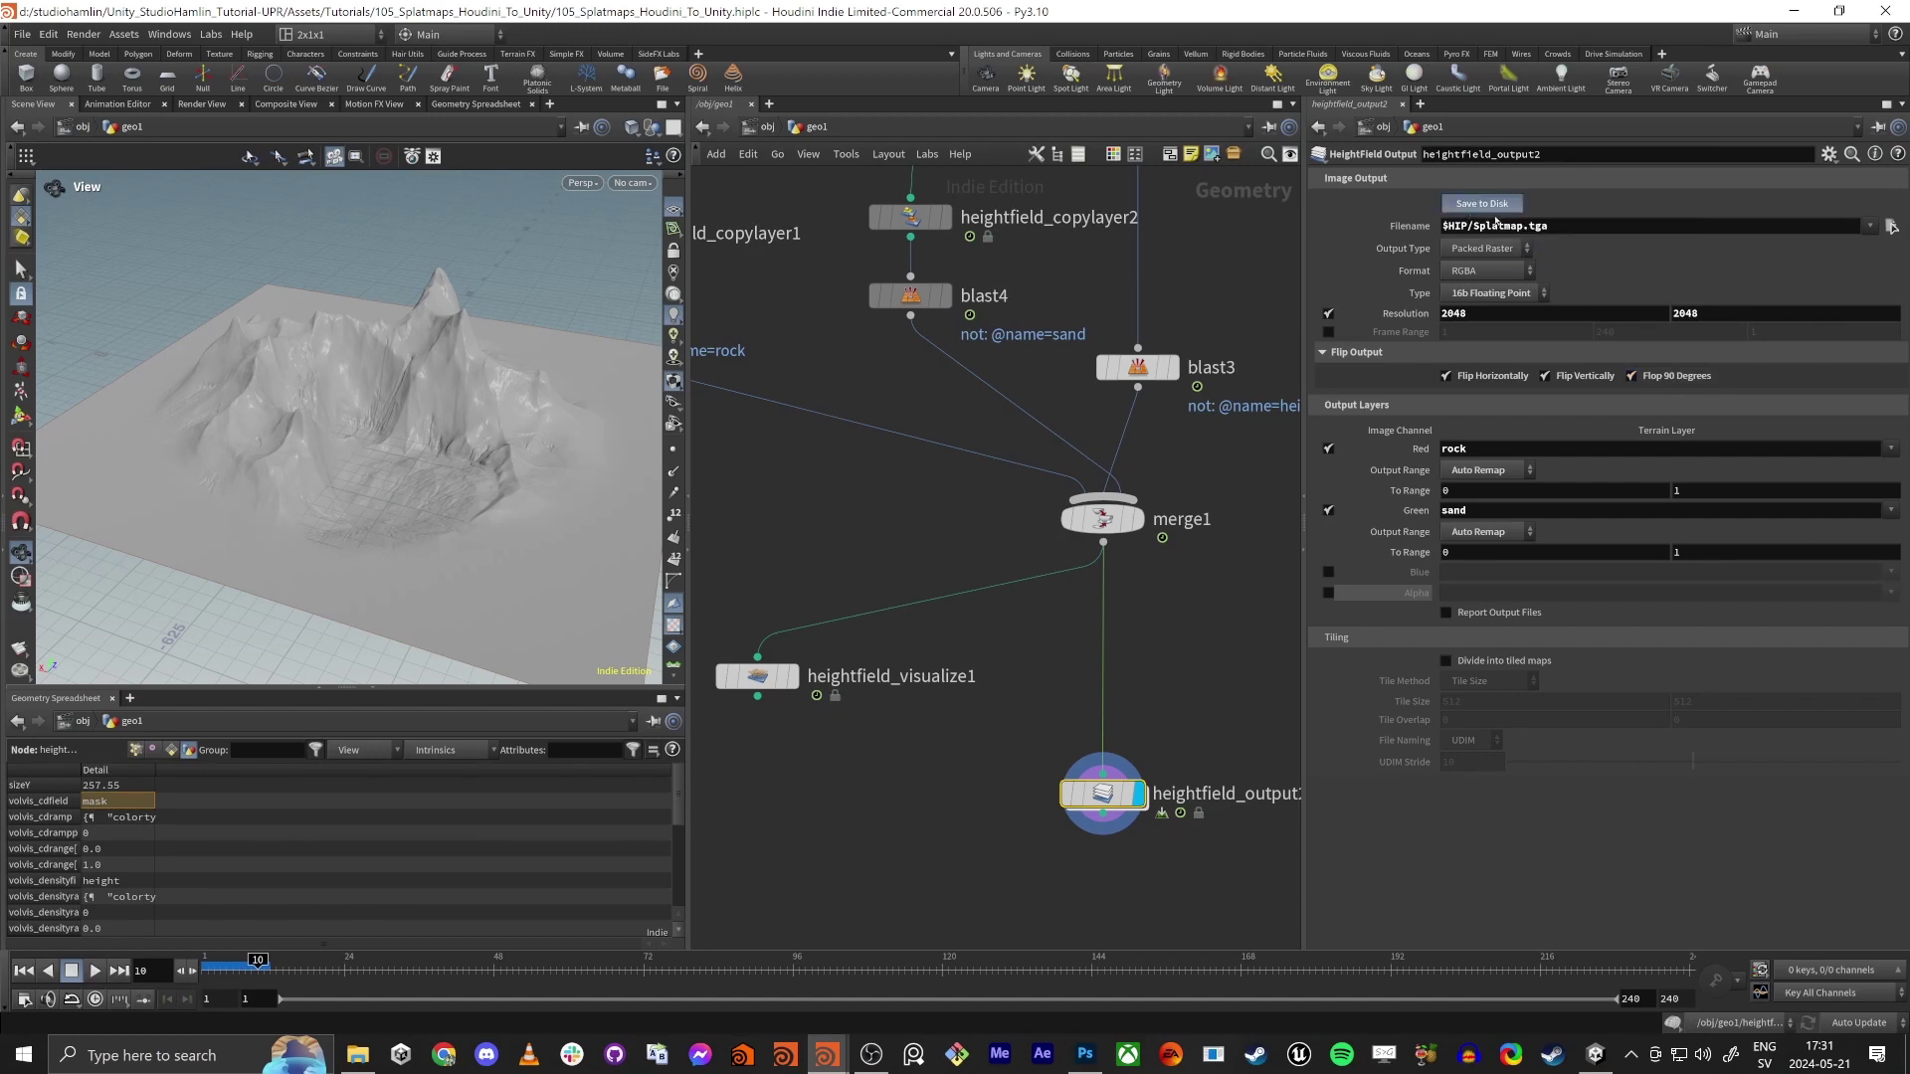
Switch to the Unity editor with the 105_Splatmaps_Houdini_To_Unity scene
key(alt+Tab)
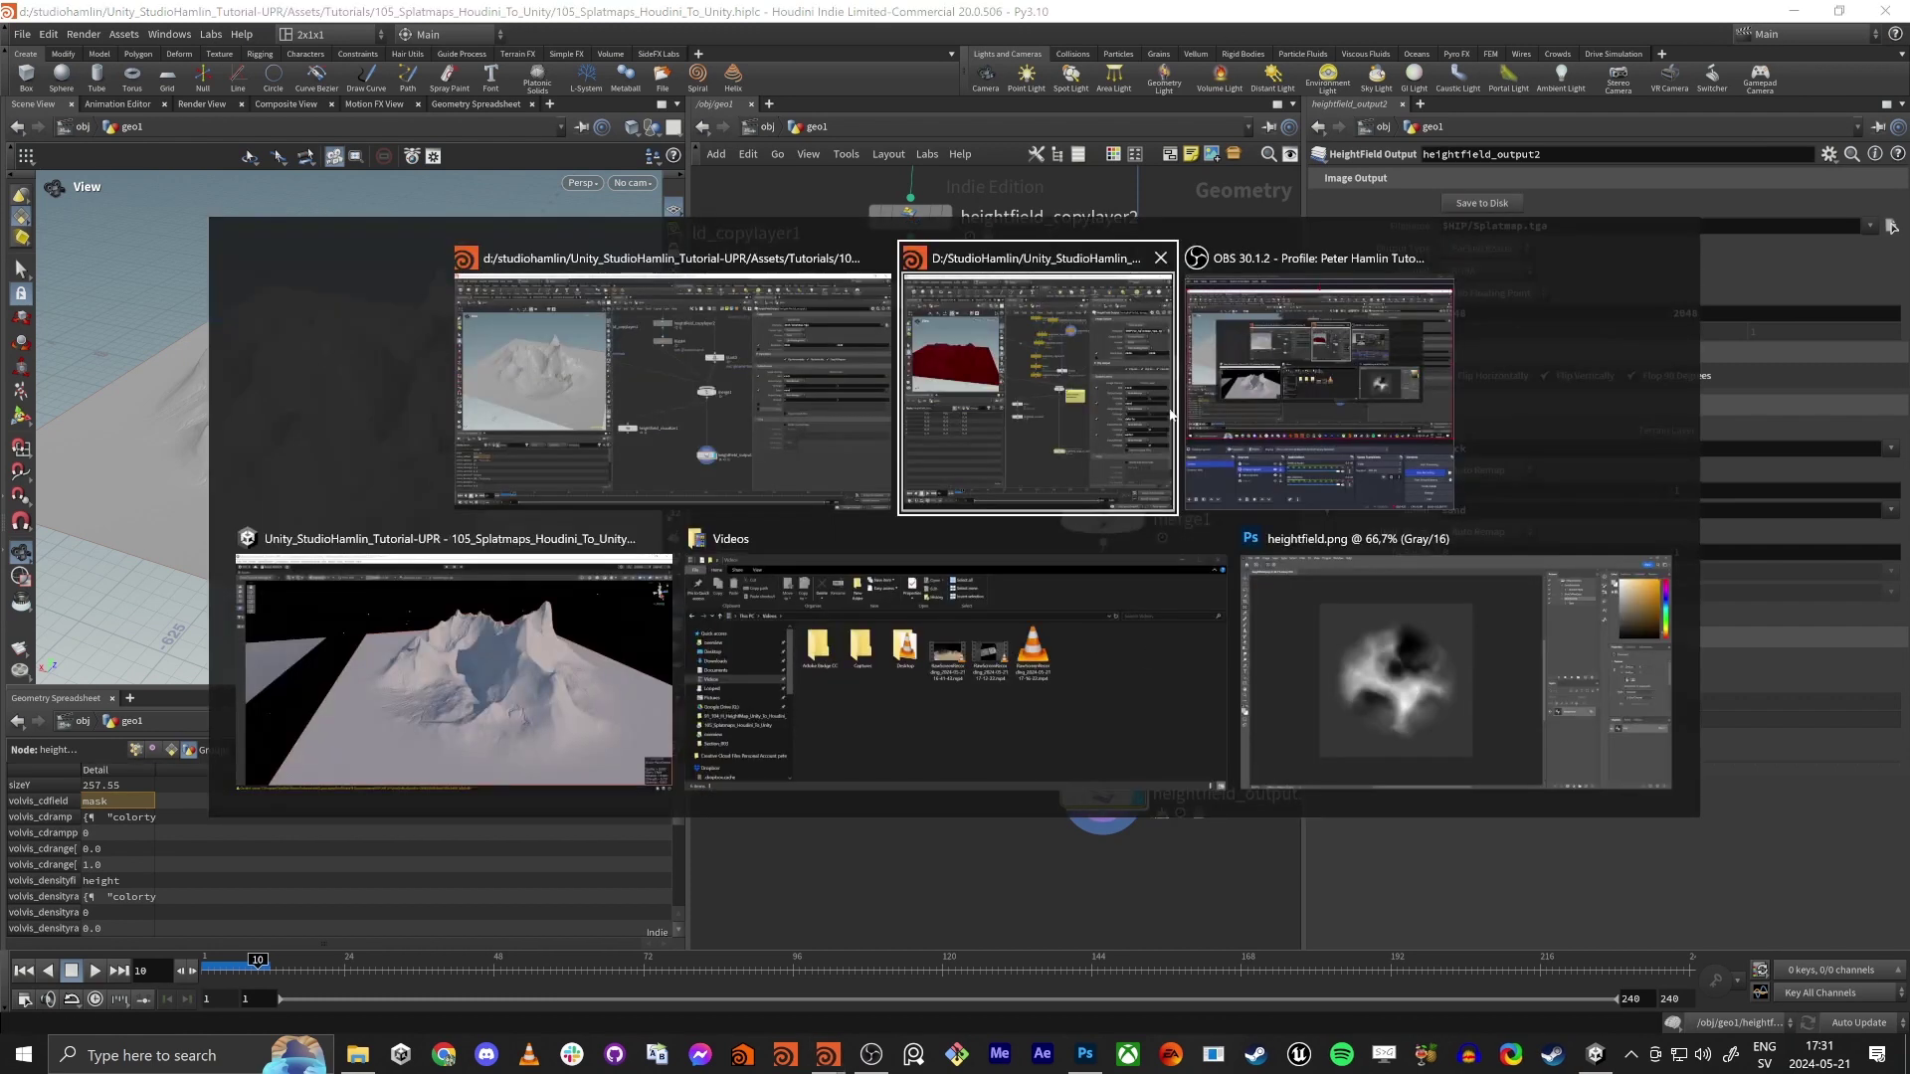
click(595, 652)
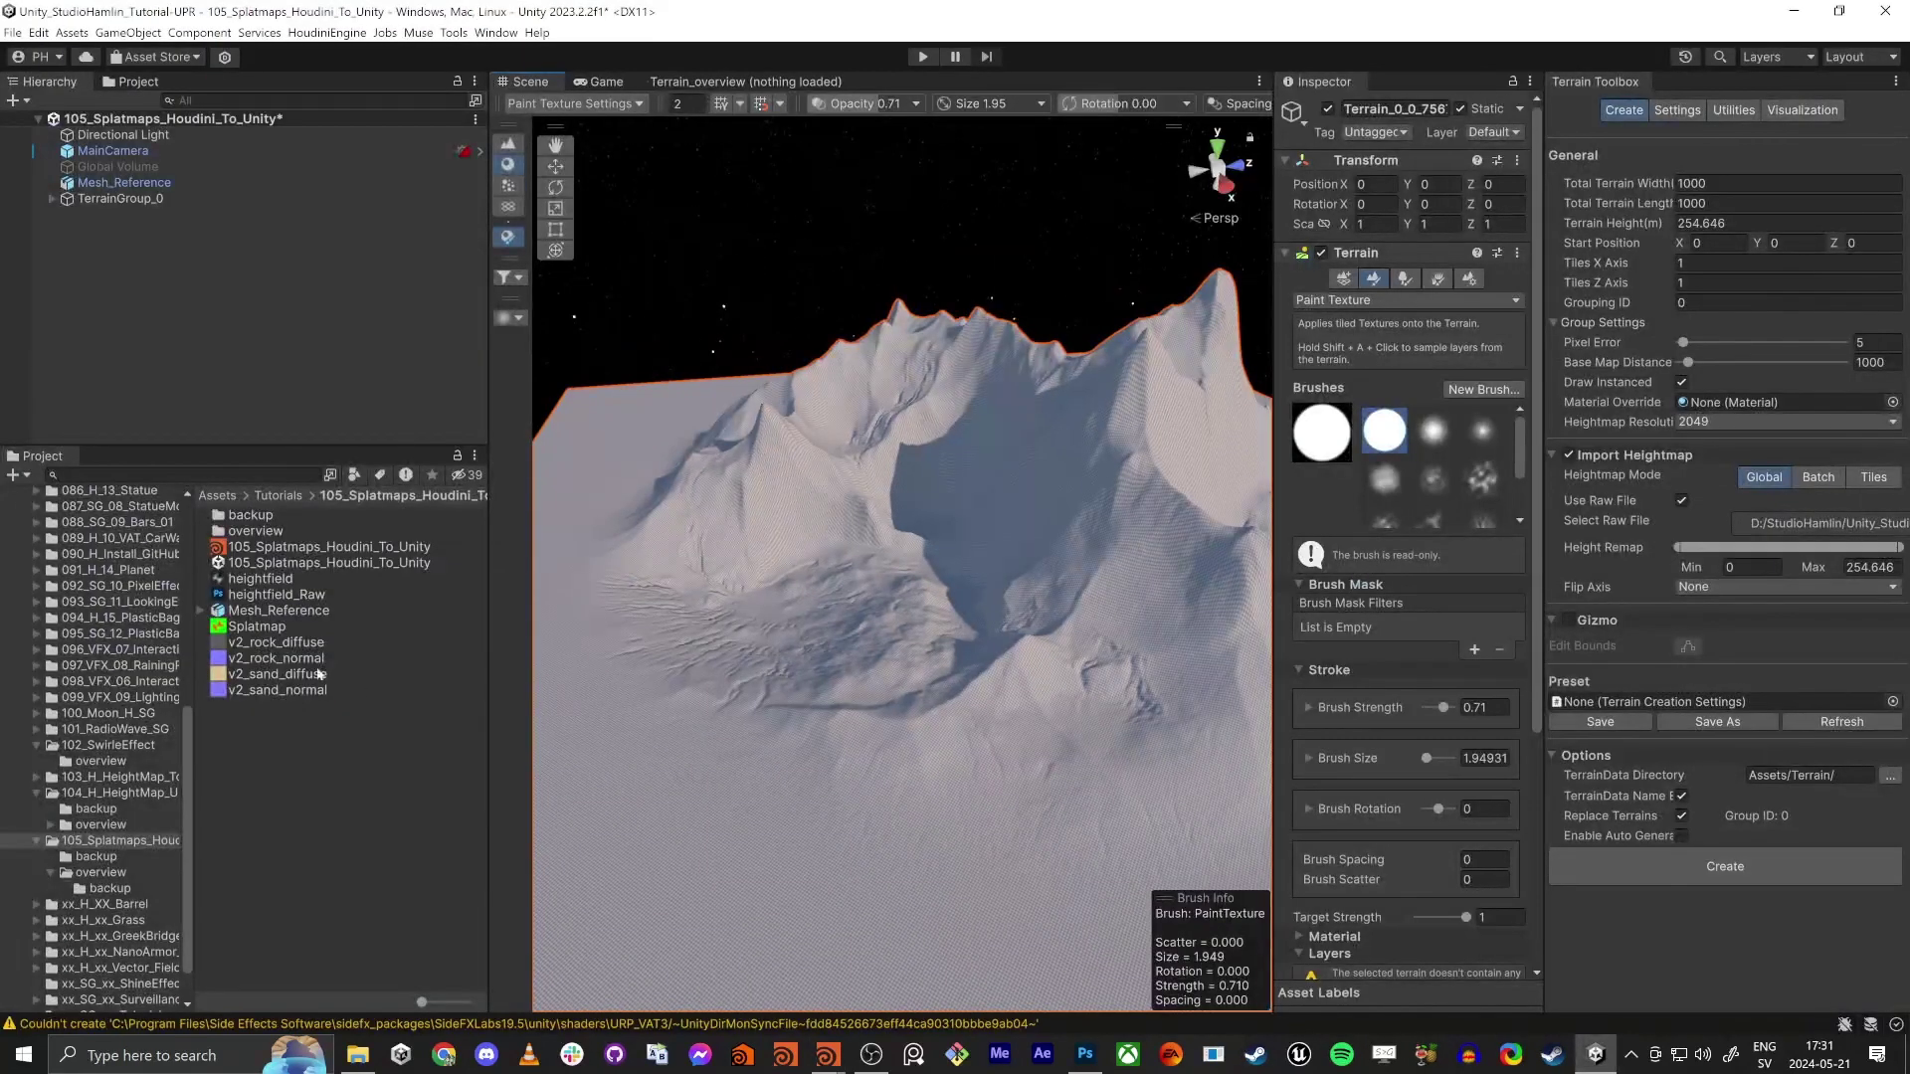
Open the Splatmap texture in Photoshop and examine its red and green channels and the blended edges between the two colours
click(262, 628)
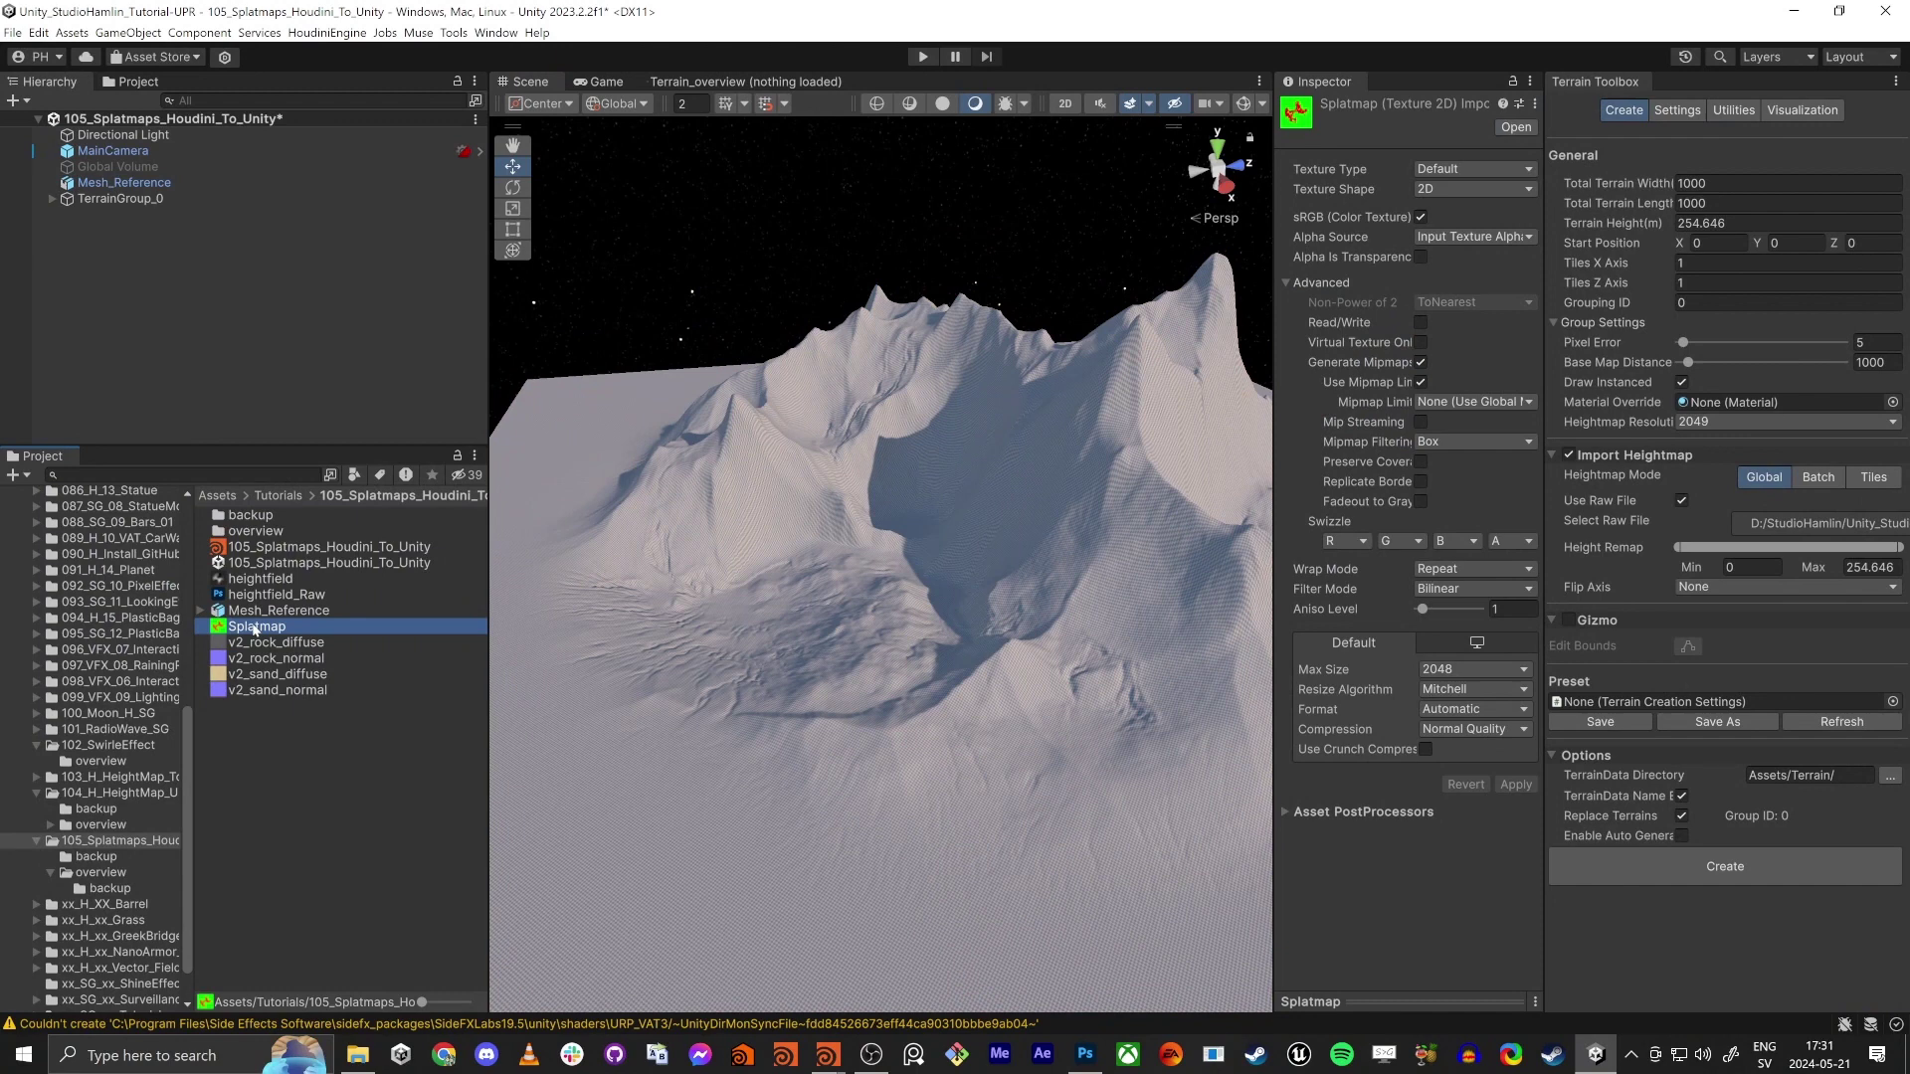
double_click(255, 627)
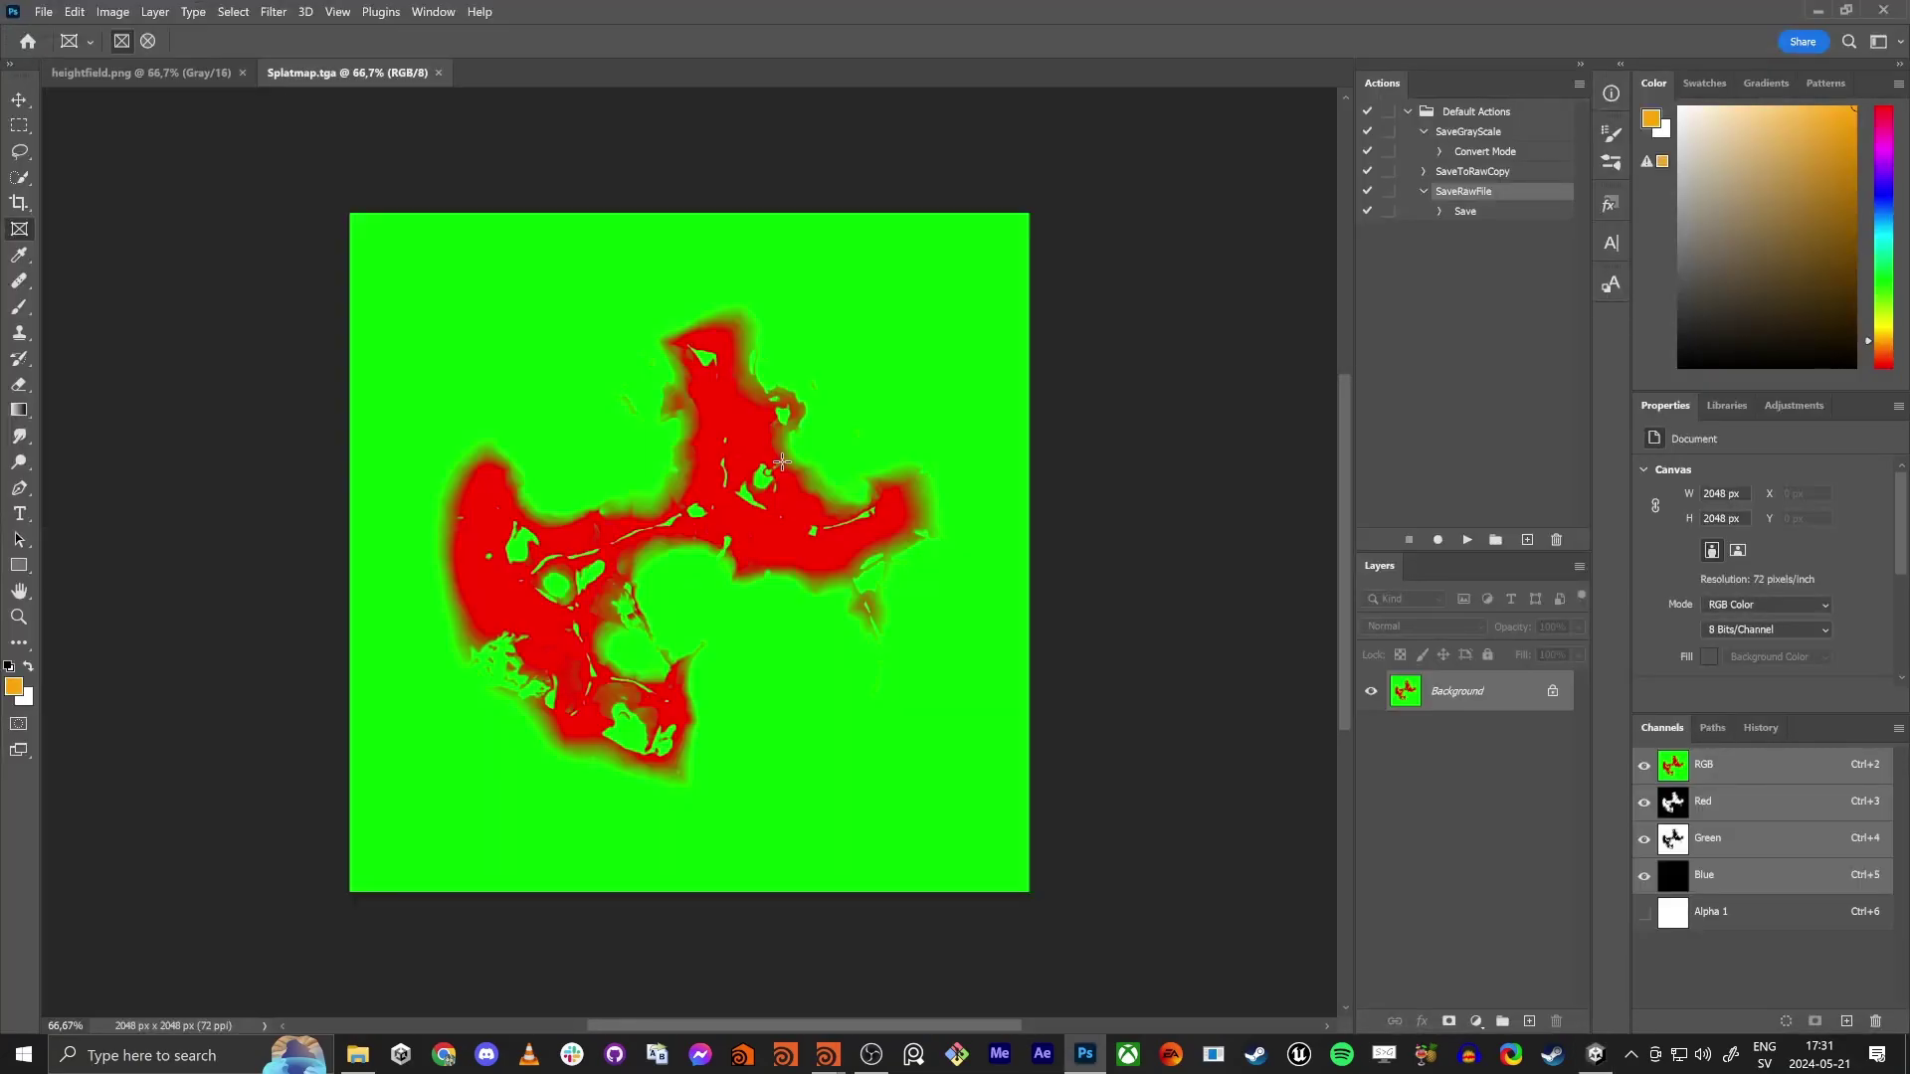
key(z)
mouse_move(804, 485)
mouse_down()
mouse_move(861, 463)
mouse_move(814, 485)
mouse_up()
click(1677, 799)
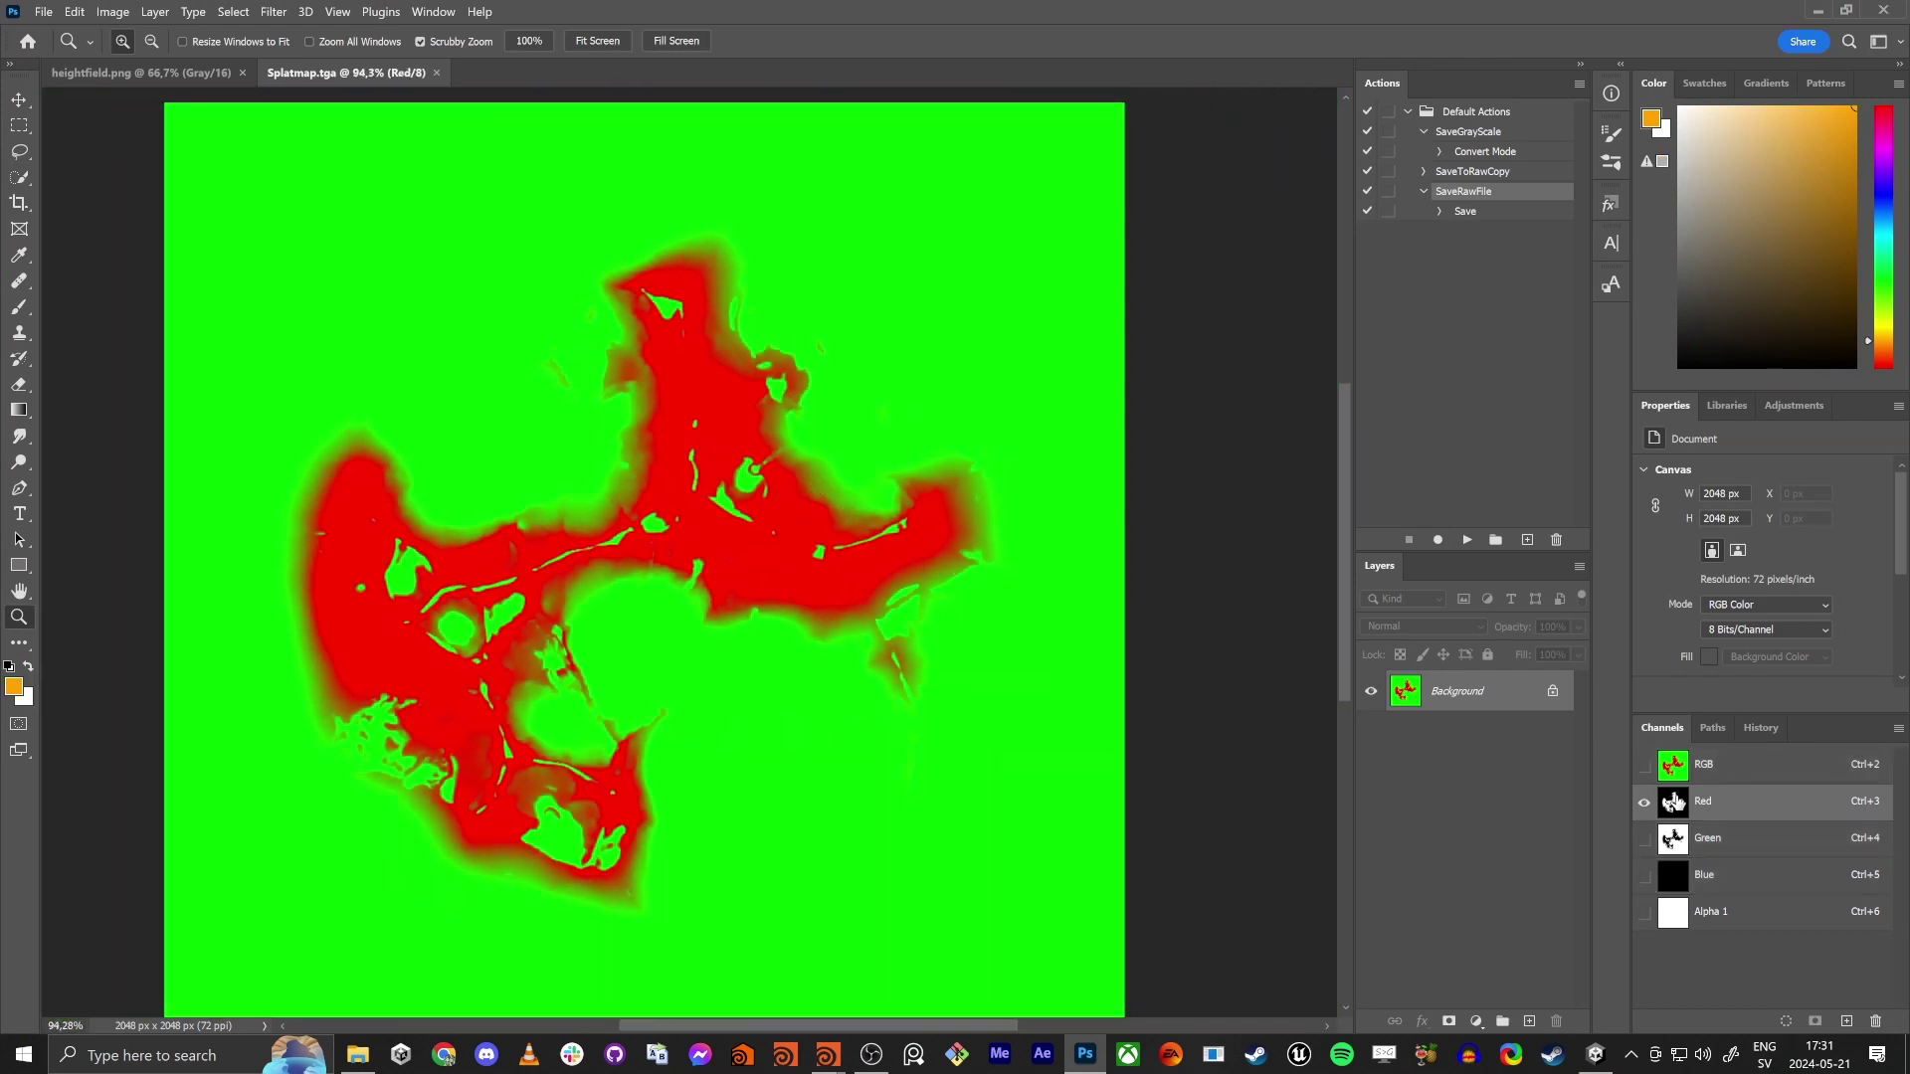
click(1680, 847)
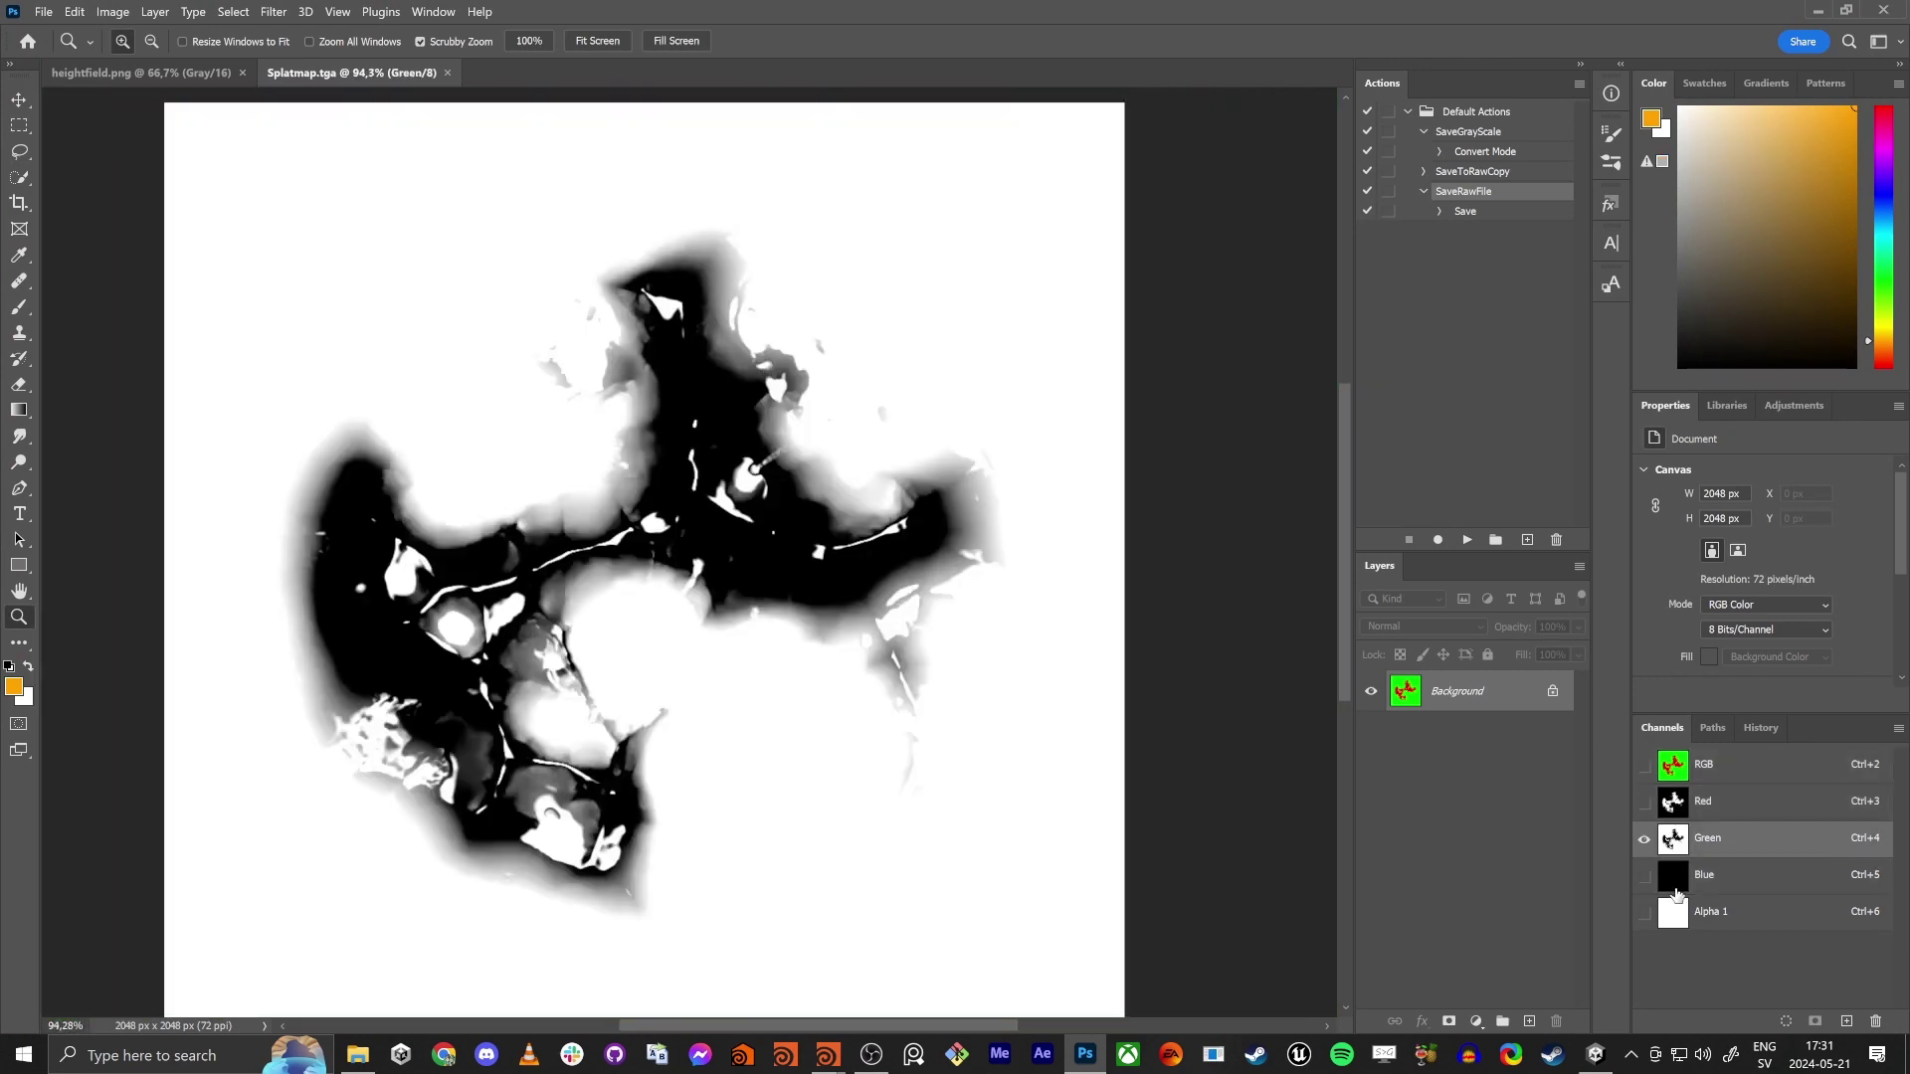
click(1666, 766)
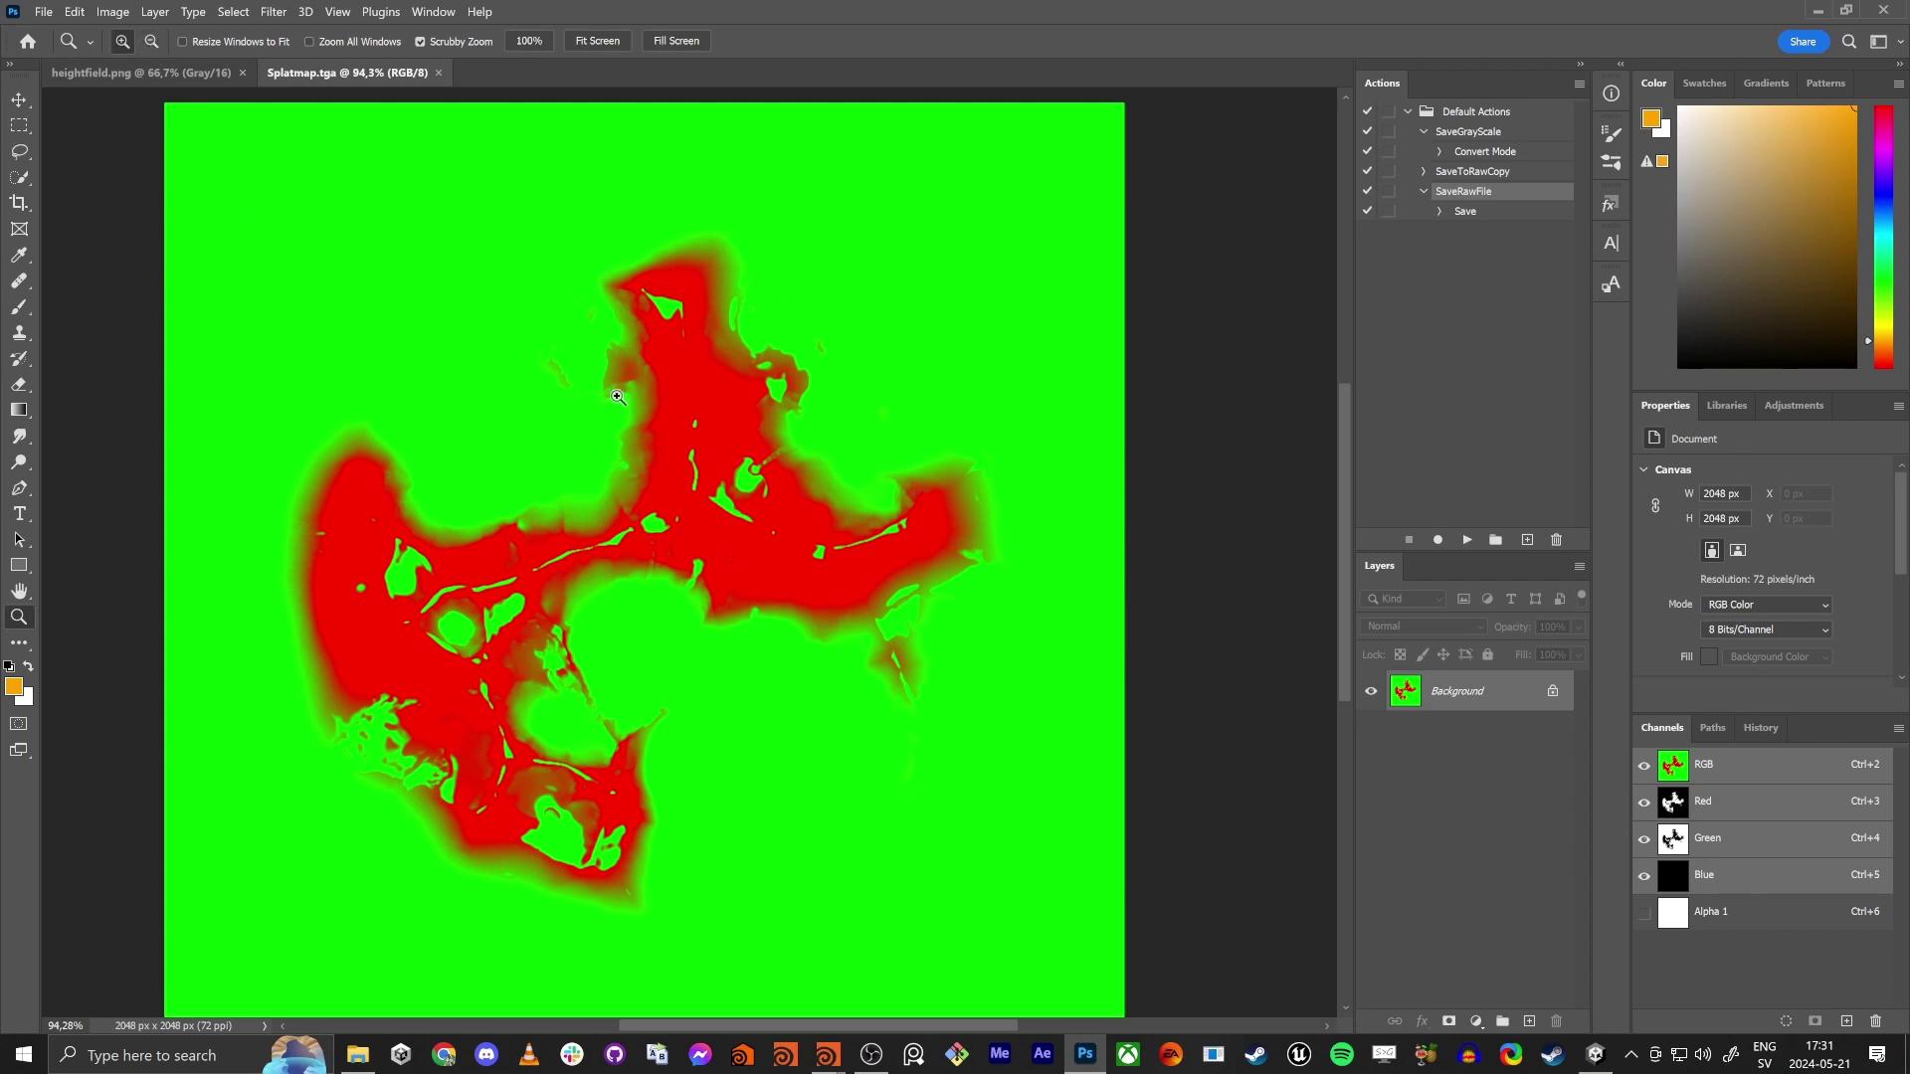
drag(918, 486, 1095, 435)
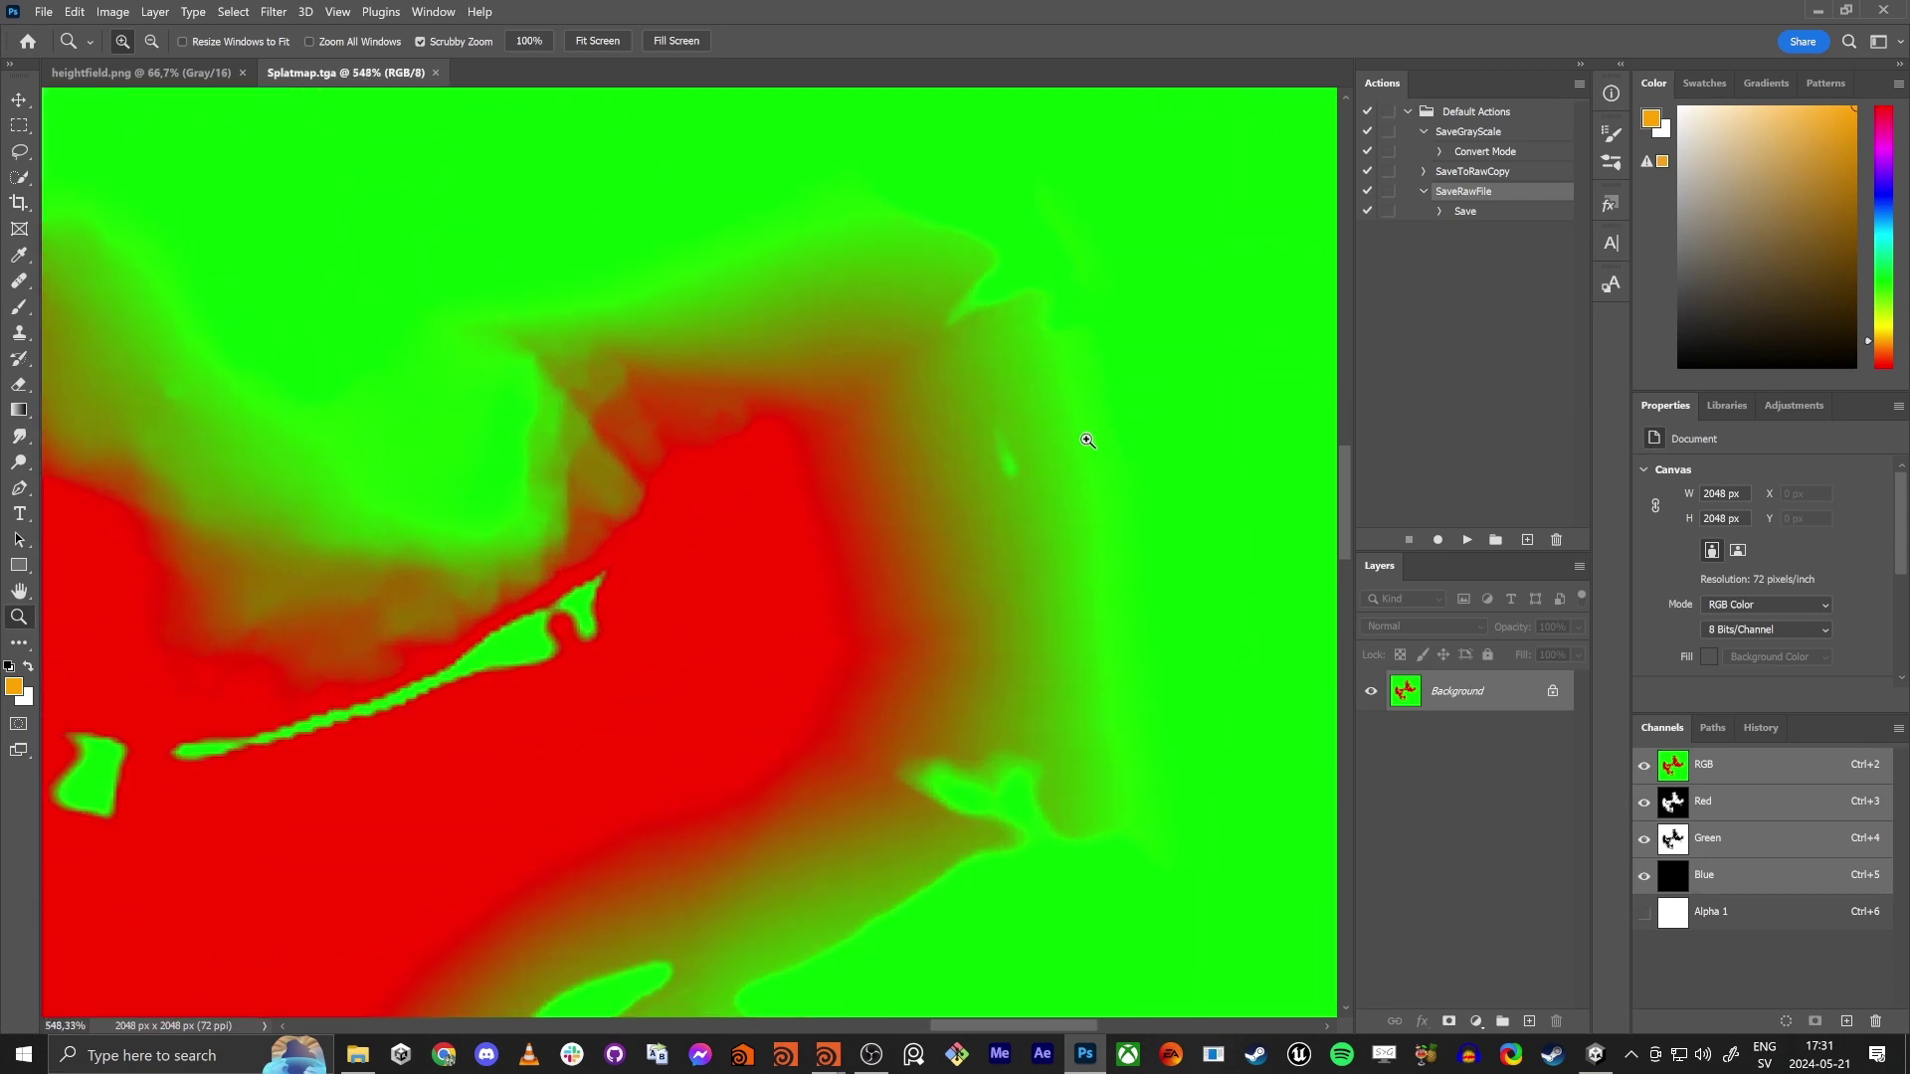
drag(1098, 544, 941, 562)
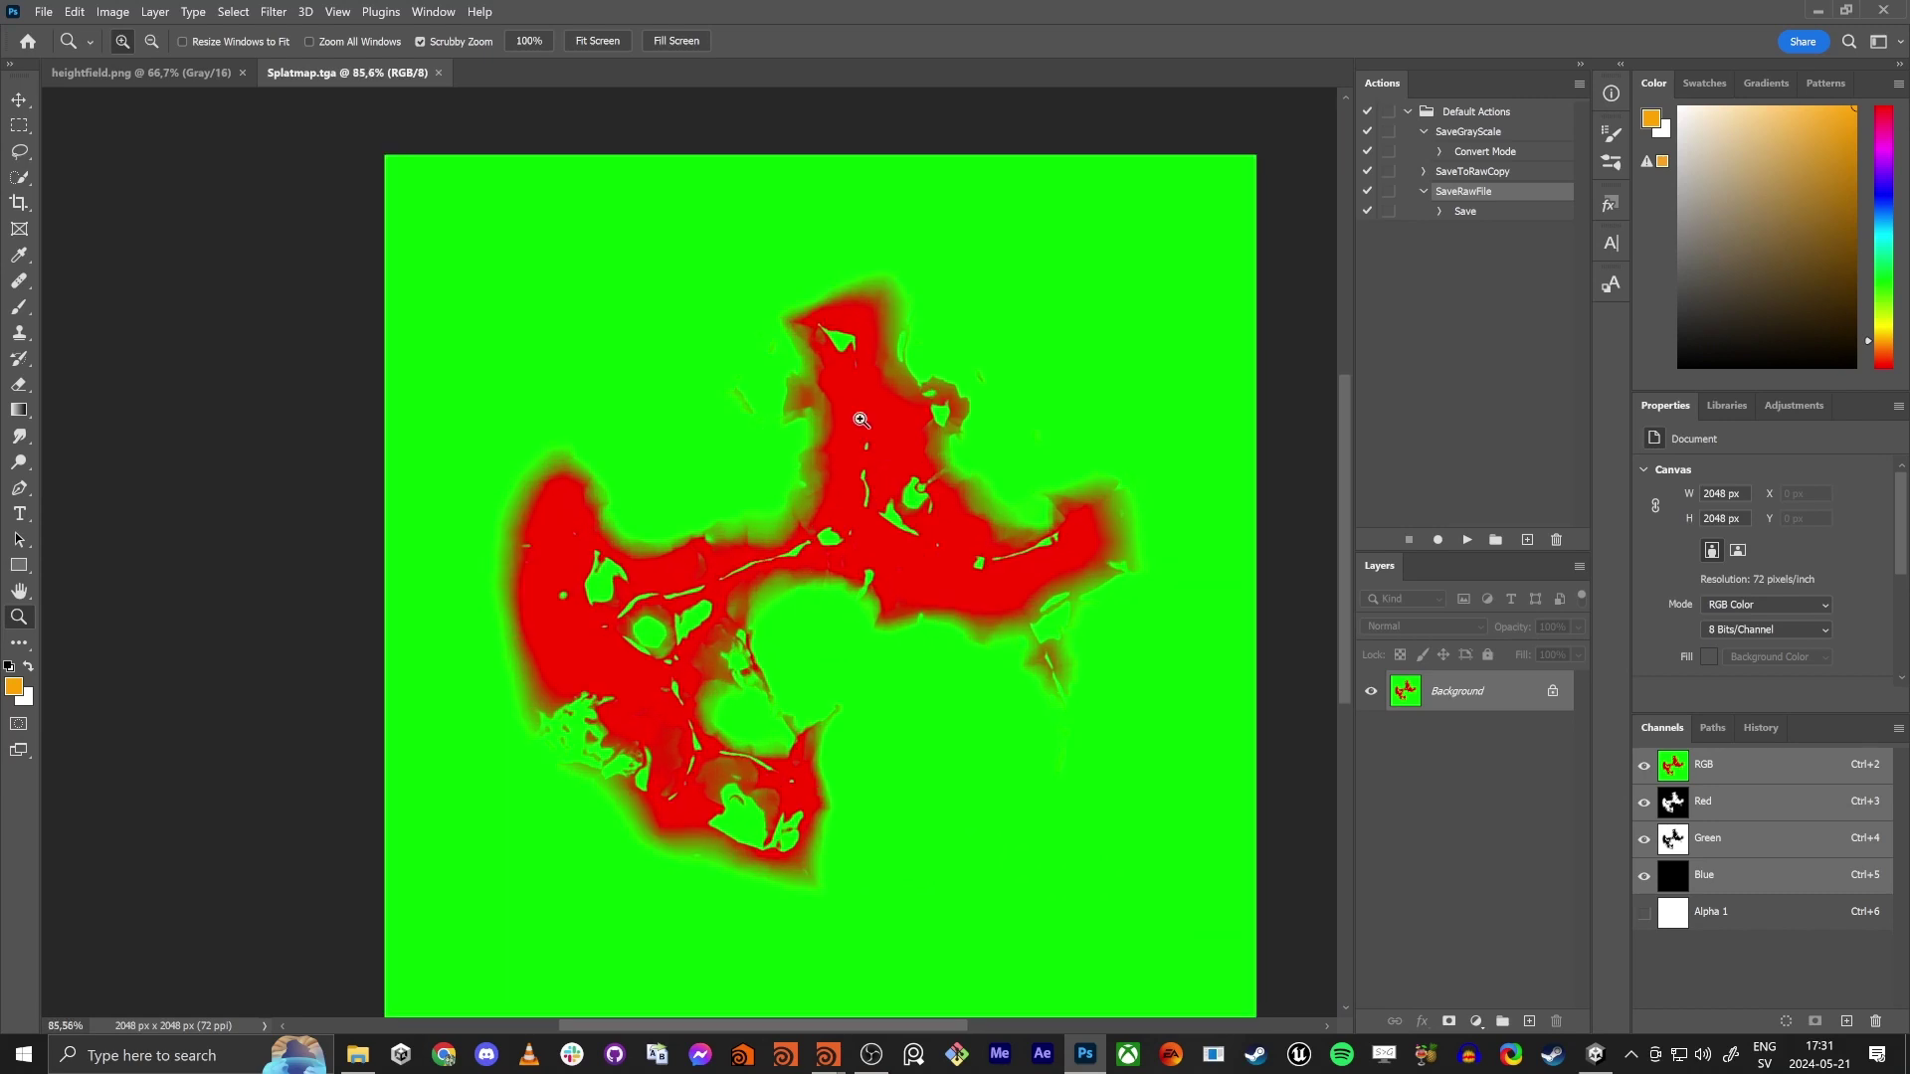
Switch back to Unity and add the Splatmap texture as a new entry in the Terrain Toolbox's Terrain Splatmaps list
key(alt+Tab)
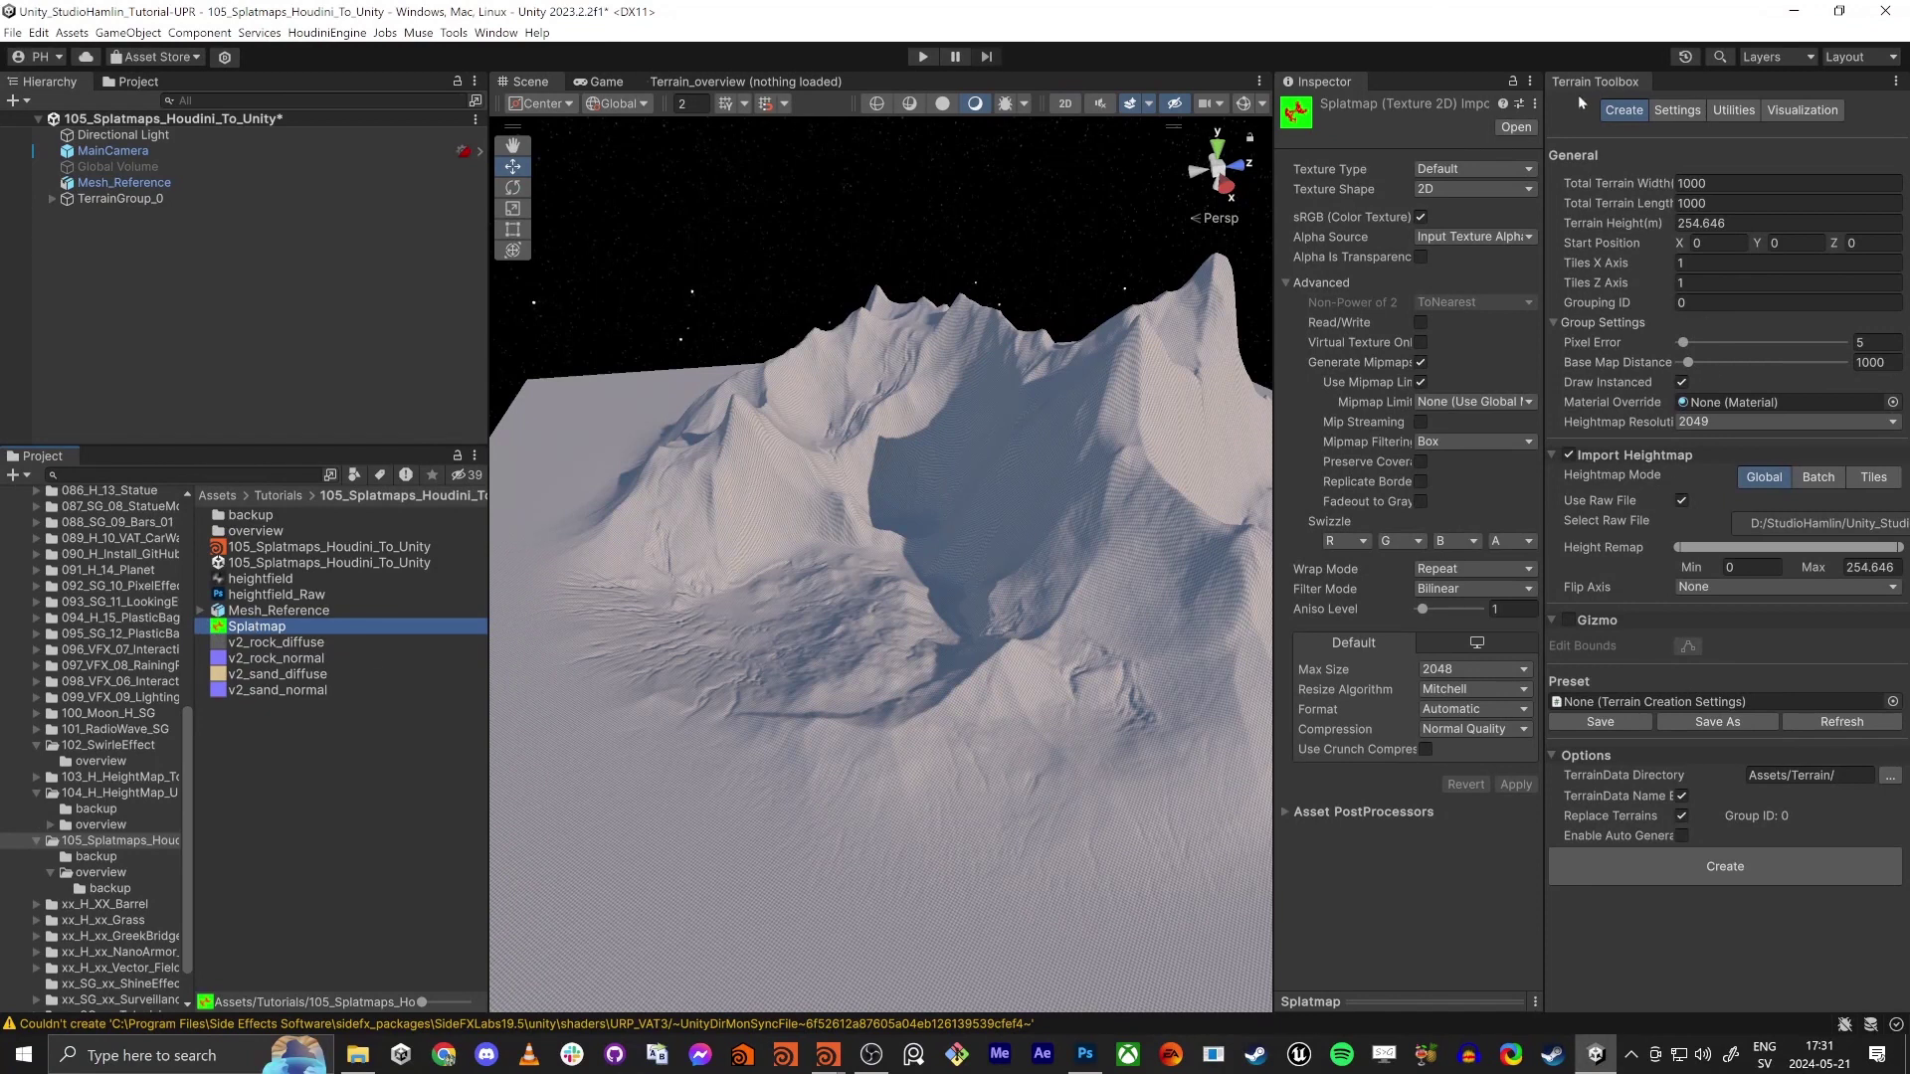
click(1733, 112)
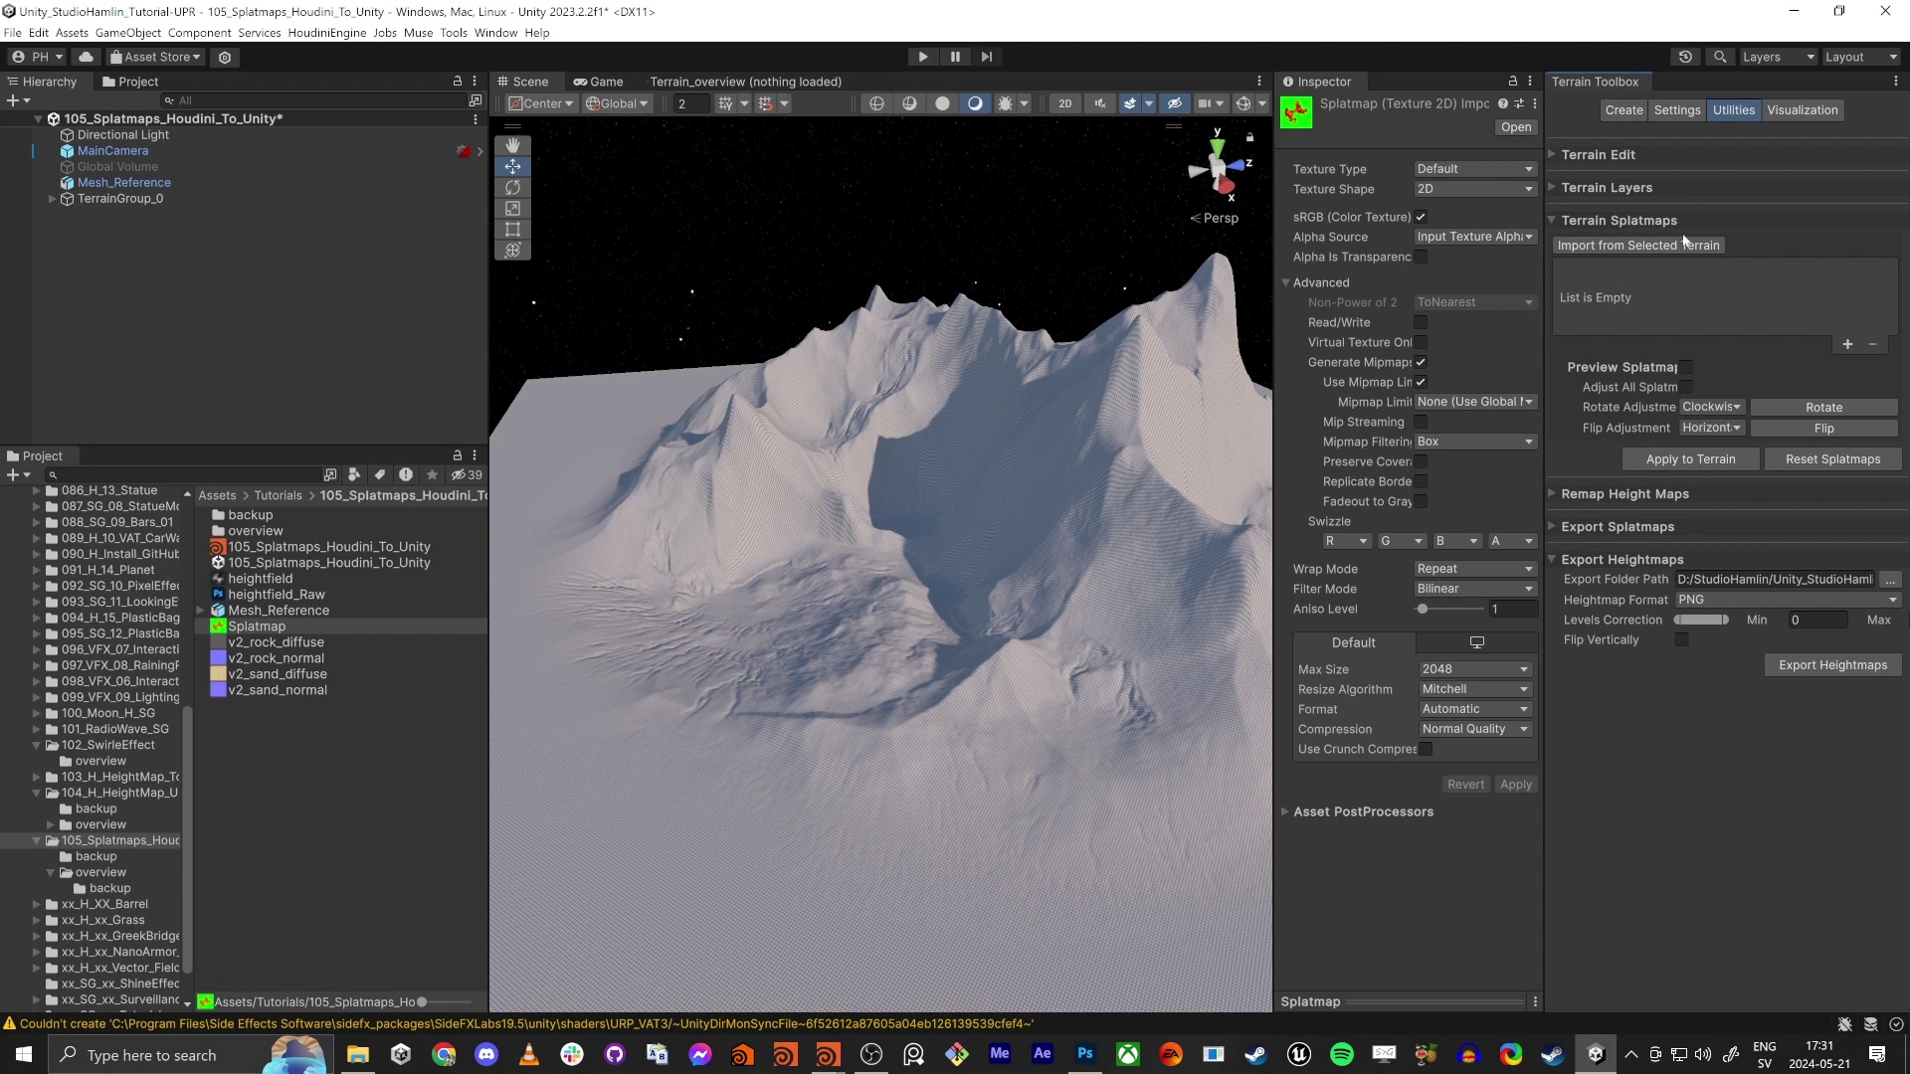
click(1843, 344)
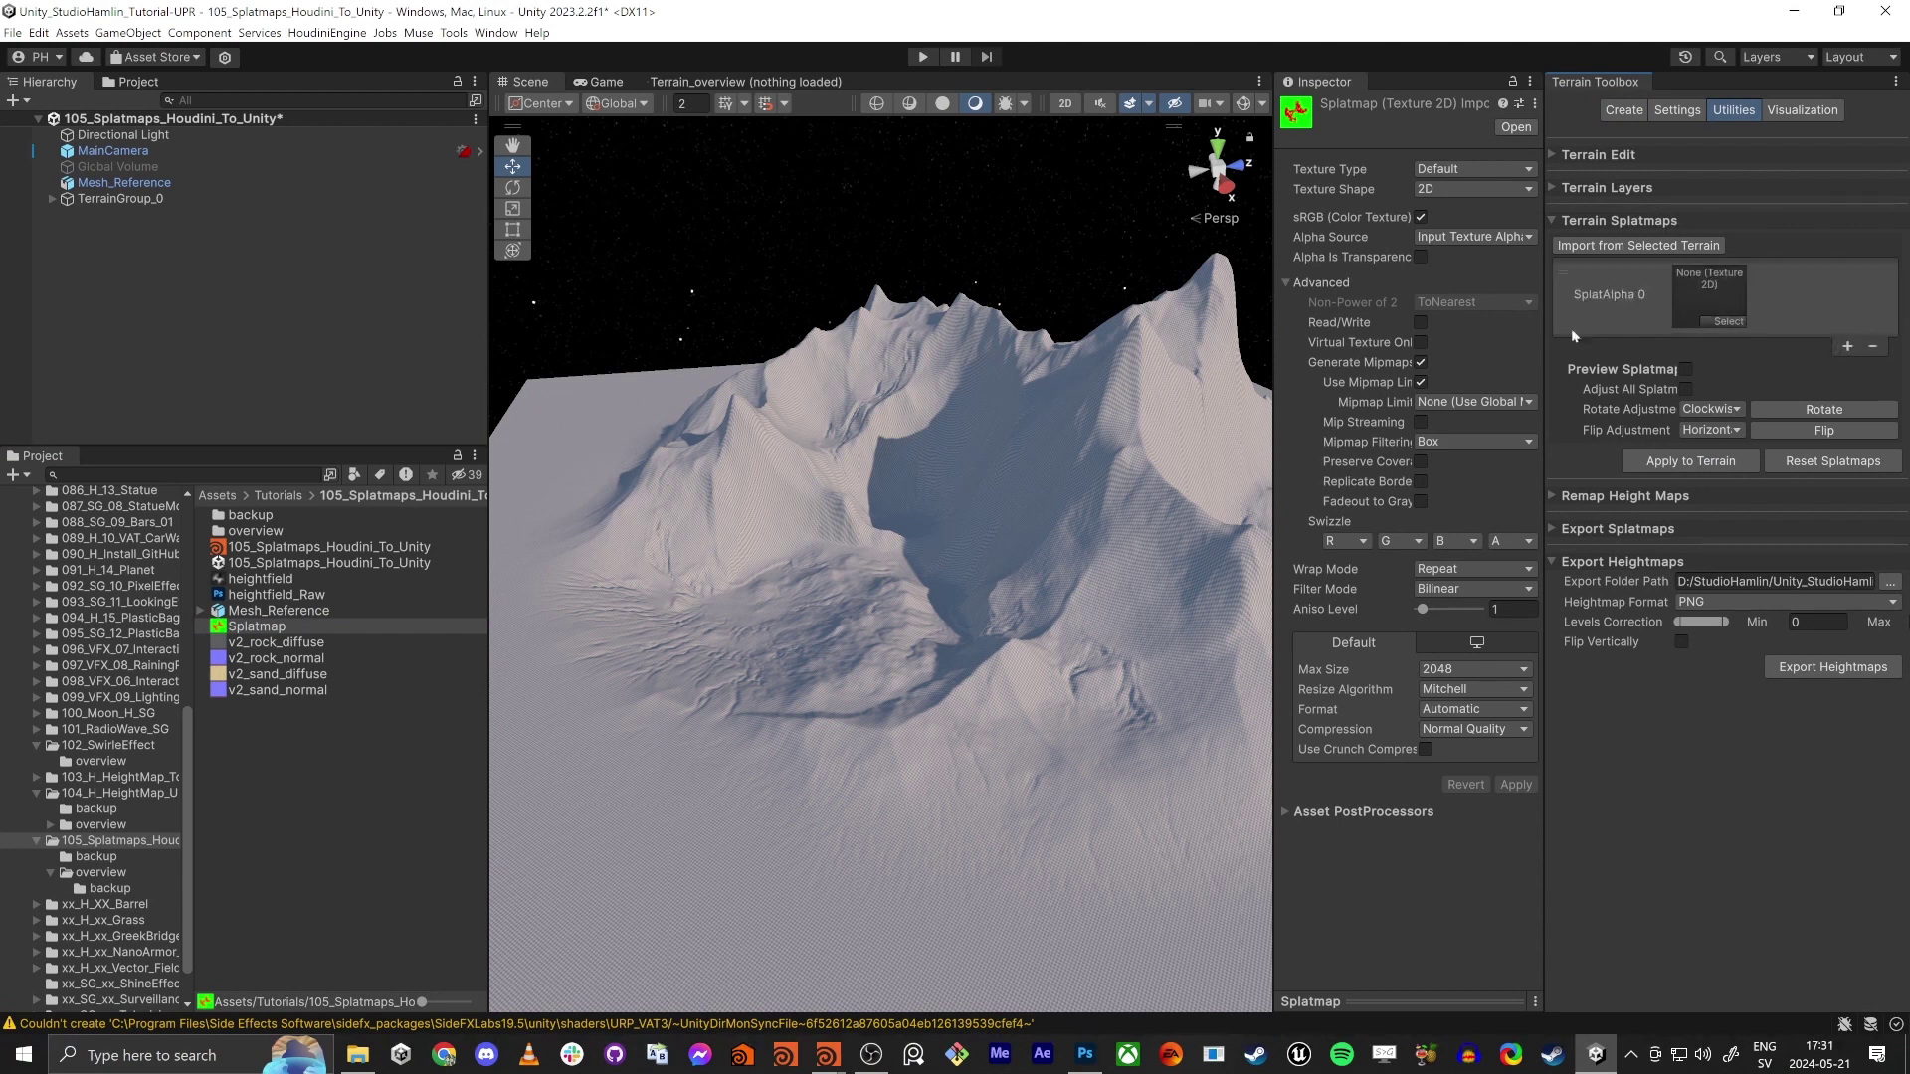
drag(264, 624, 1704, 306)
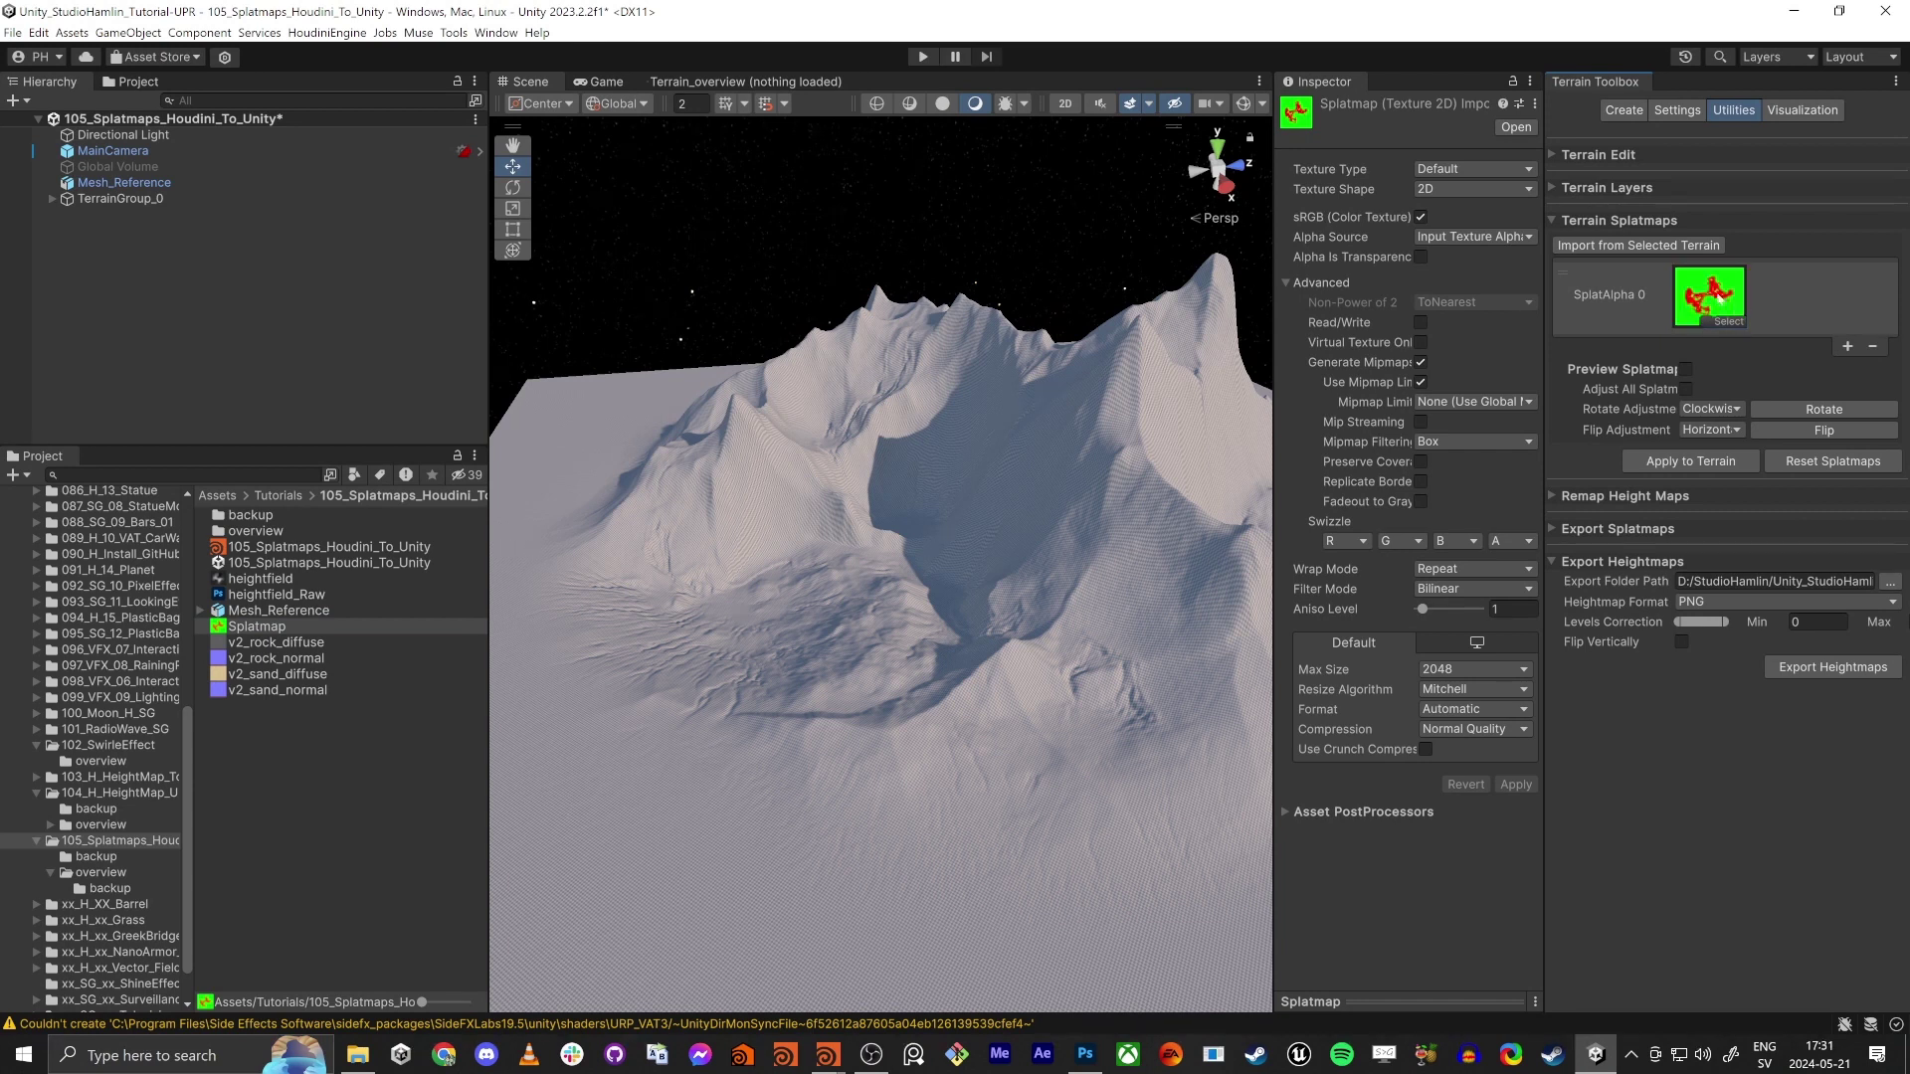
click(1712, 463)
Select the terrain tile inside TerrainGroup_0, widen the Inspector and bring up its Paint Texture layer settings
click(119, 198)
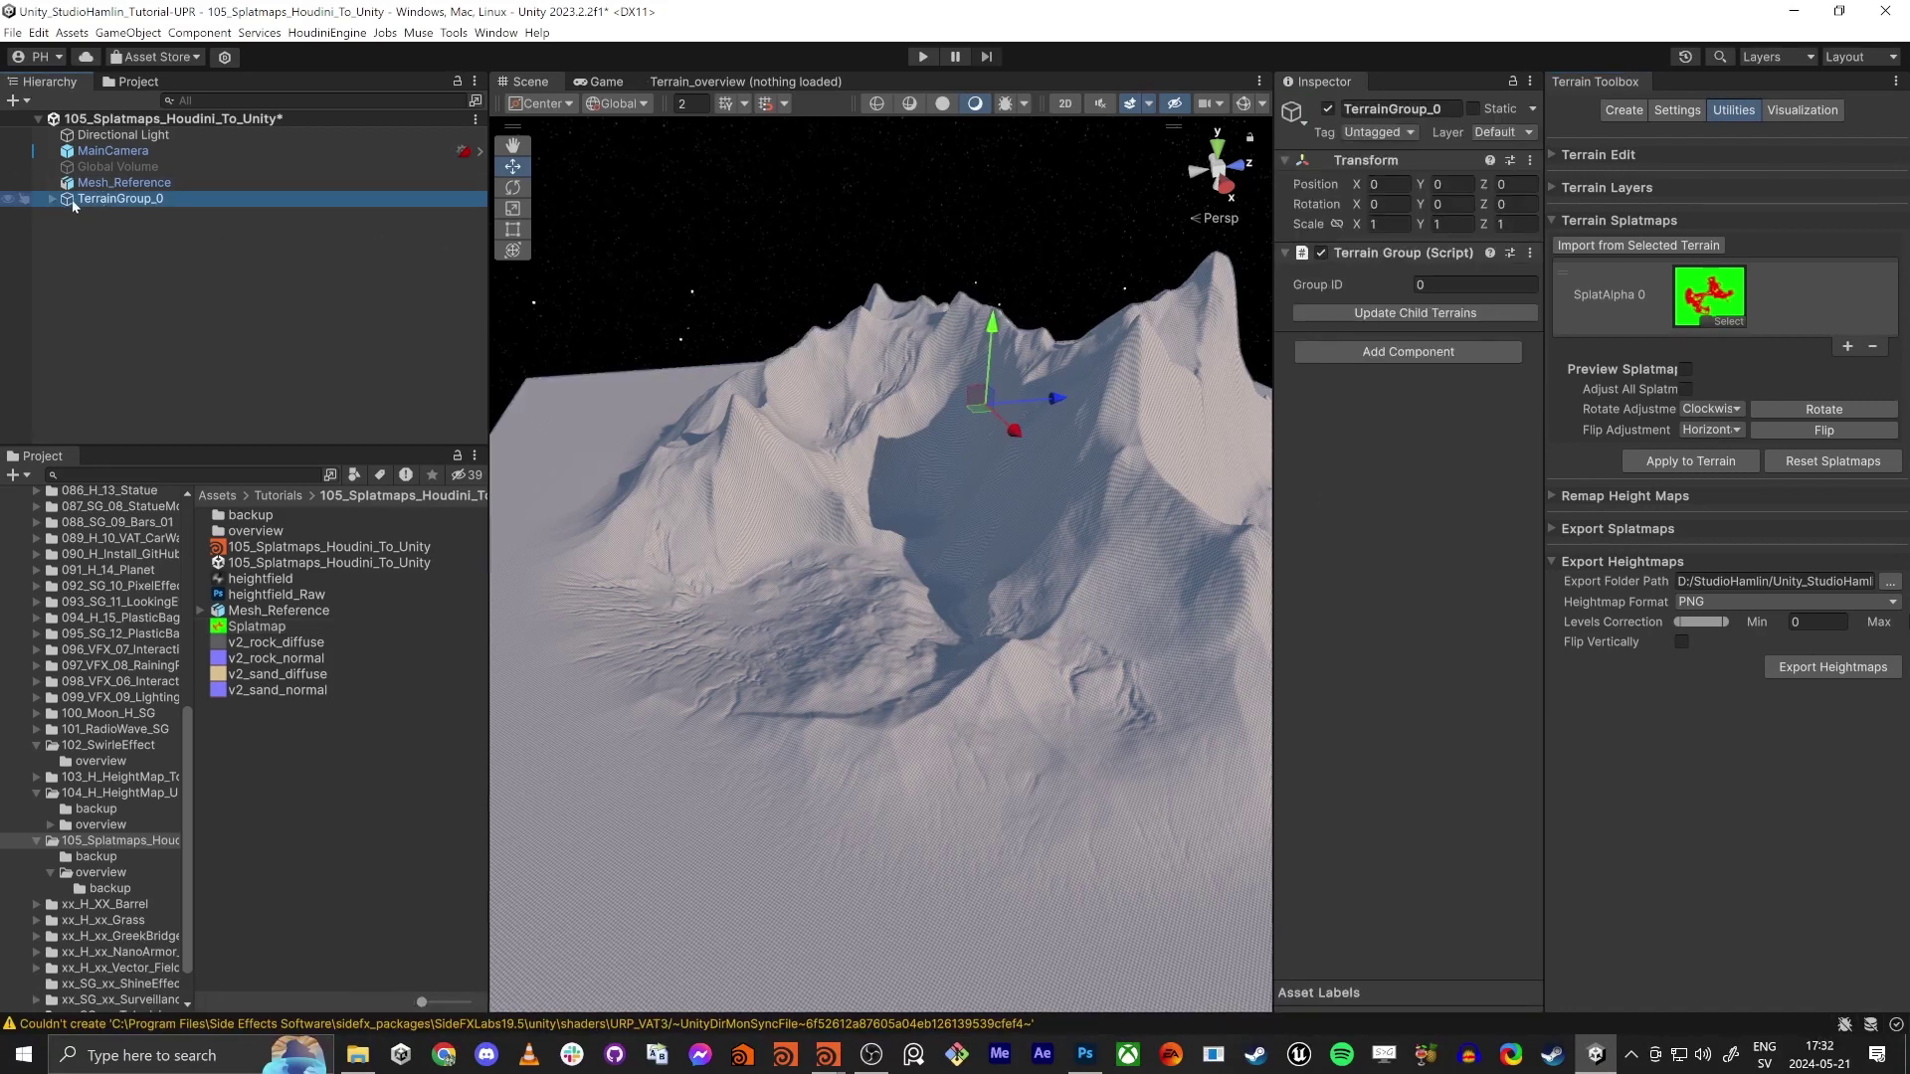
click(51, 198)
click(129, 215)
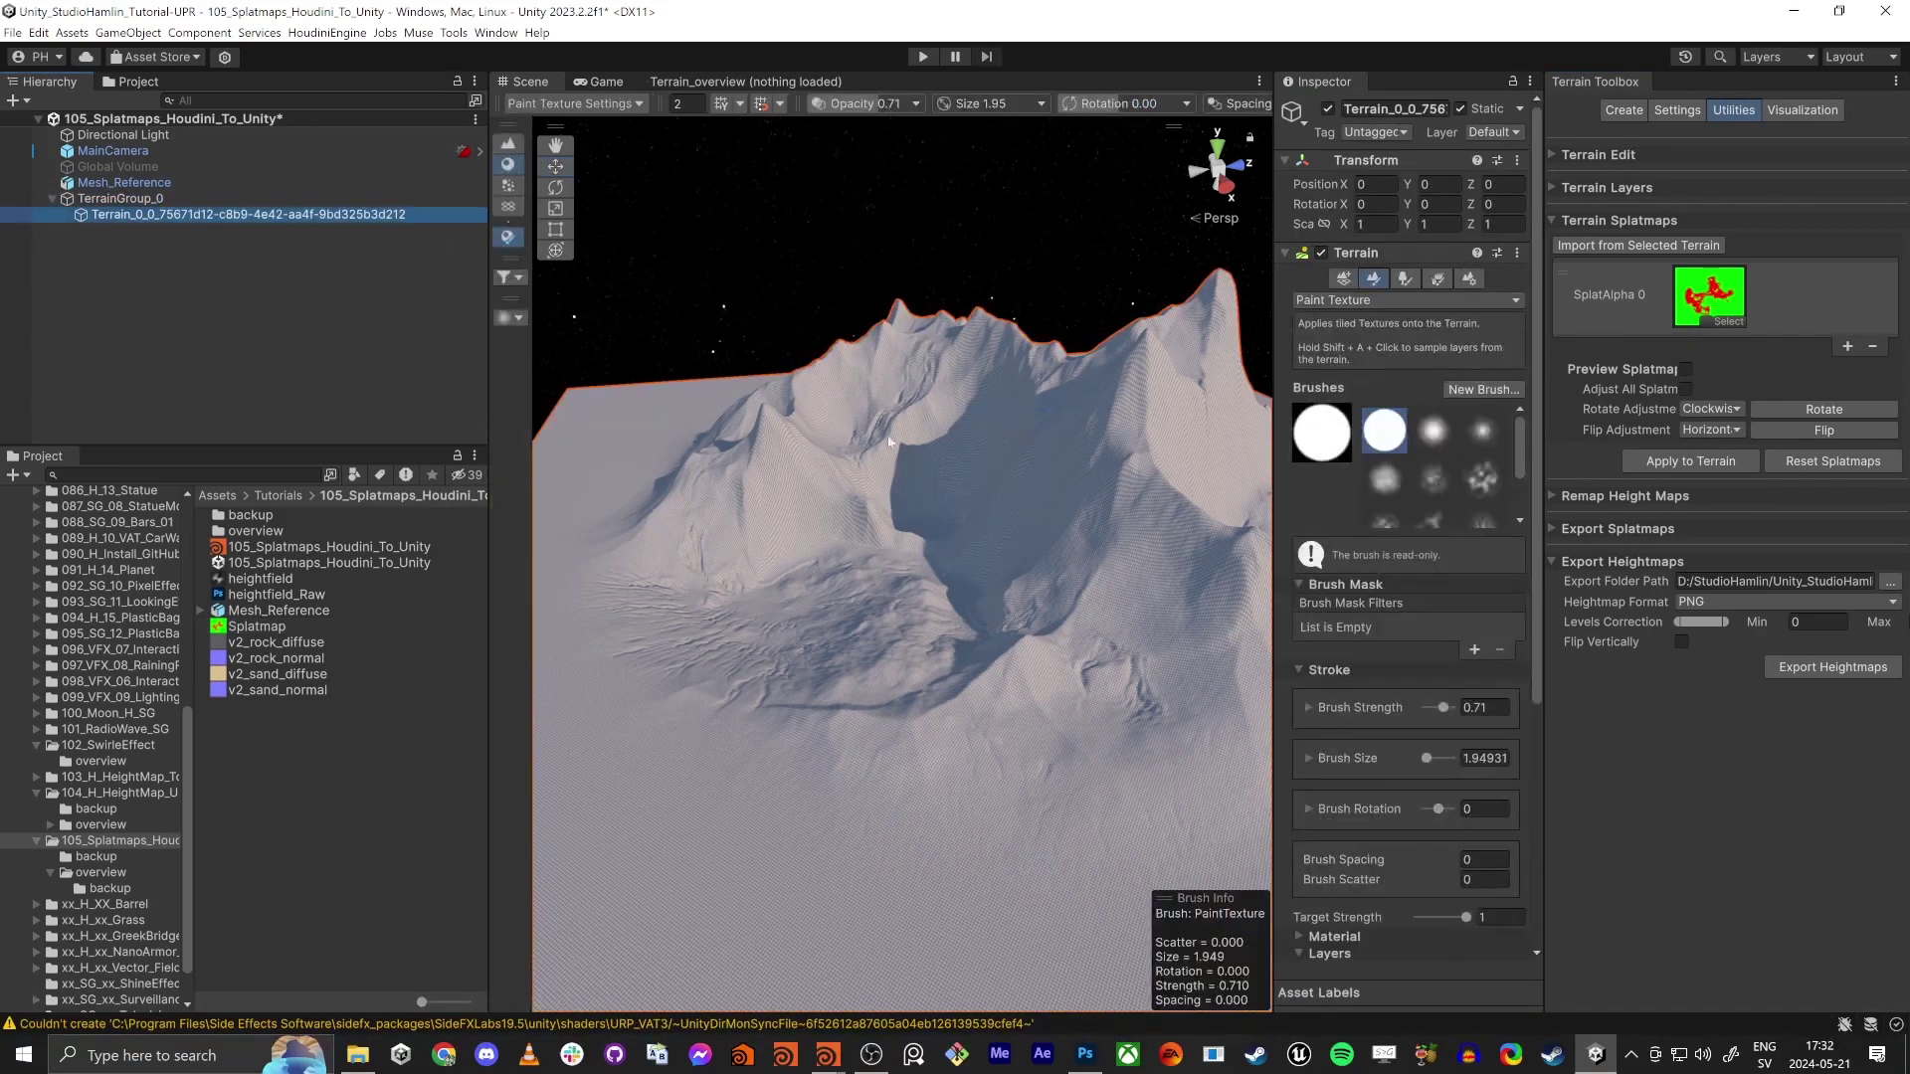
drag(1276, 438, 1090, 463)
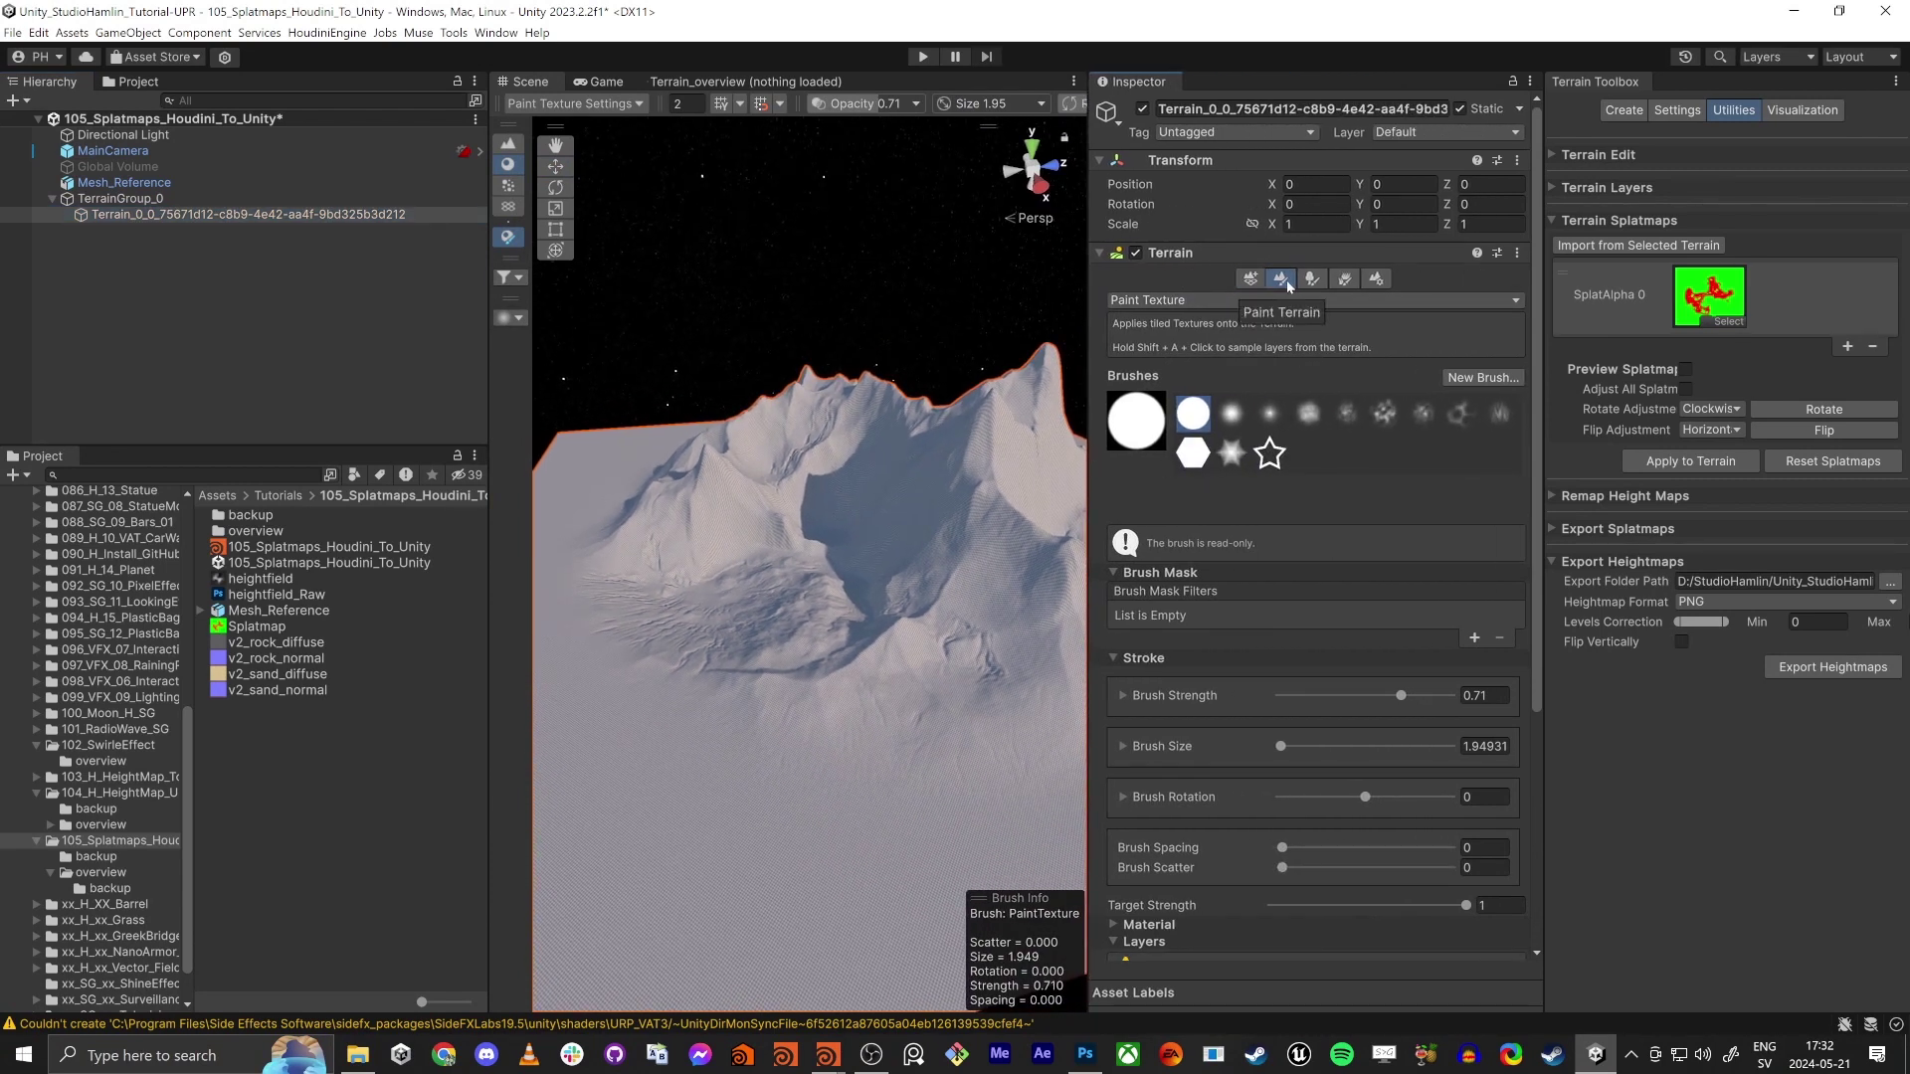
click(1175, 300)
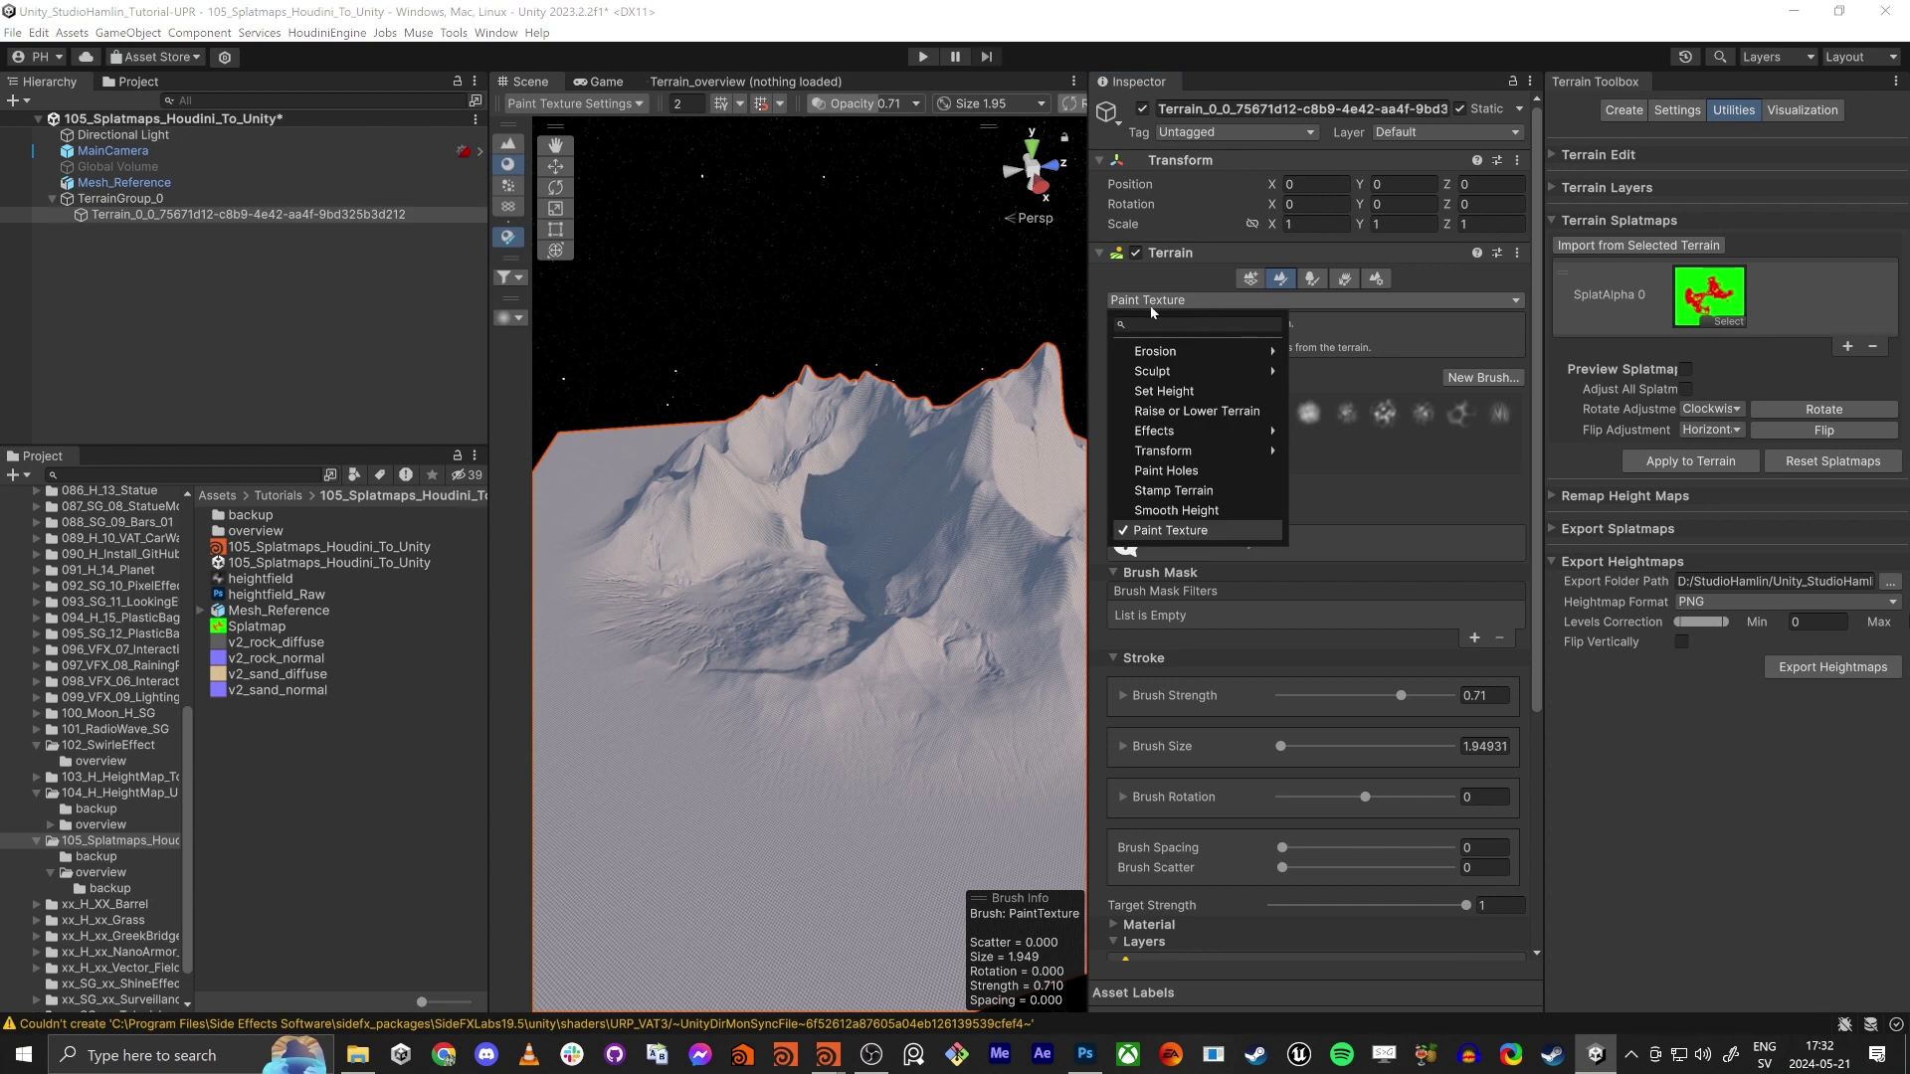
click(1193, 531)
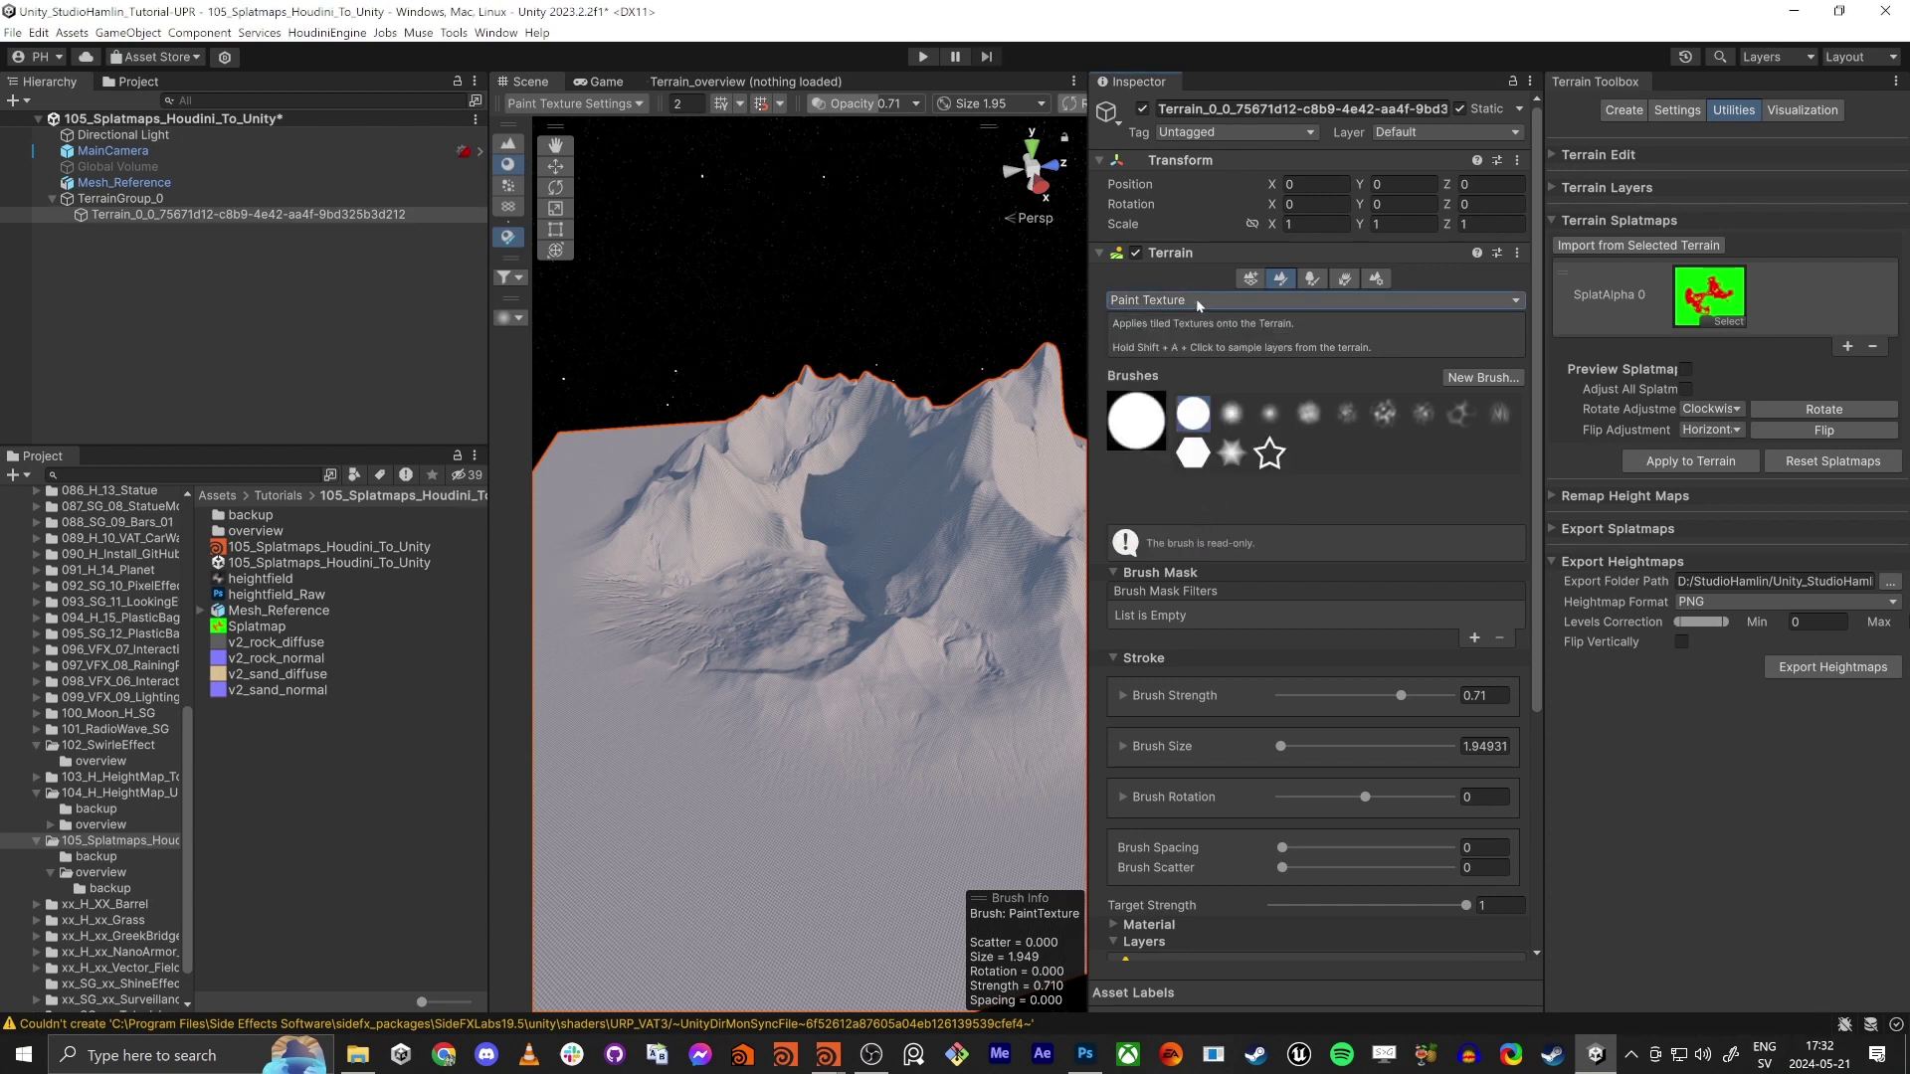
scroll(1198, 303, down, 3)
scroll(1203, 304, down, 1)
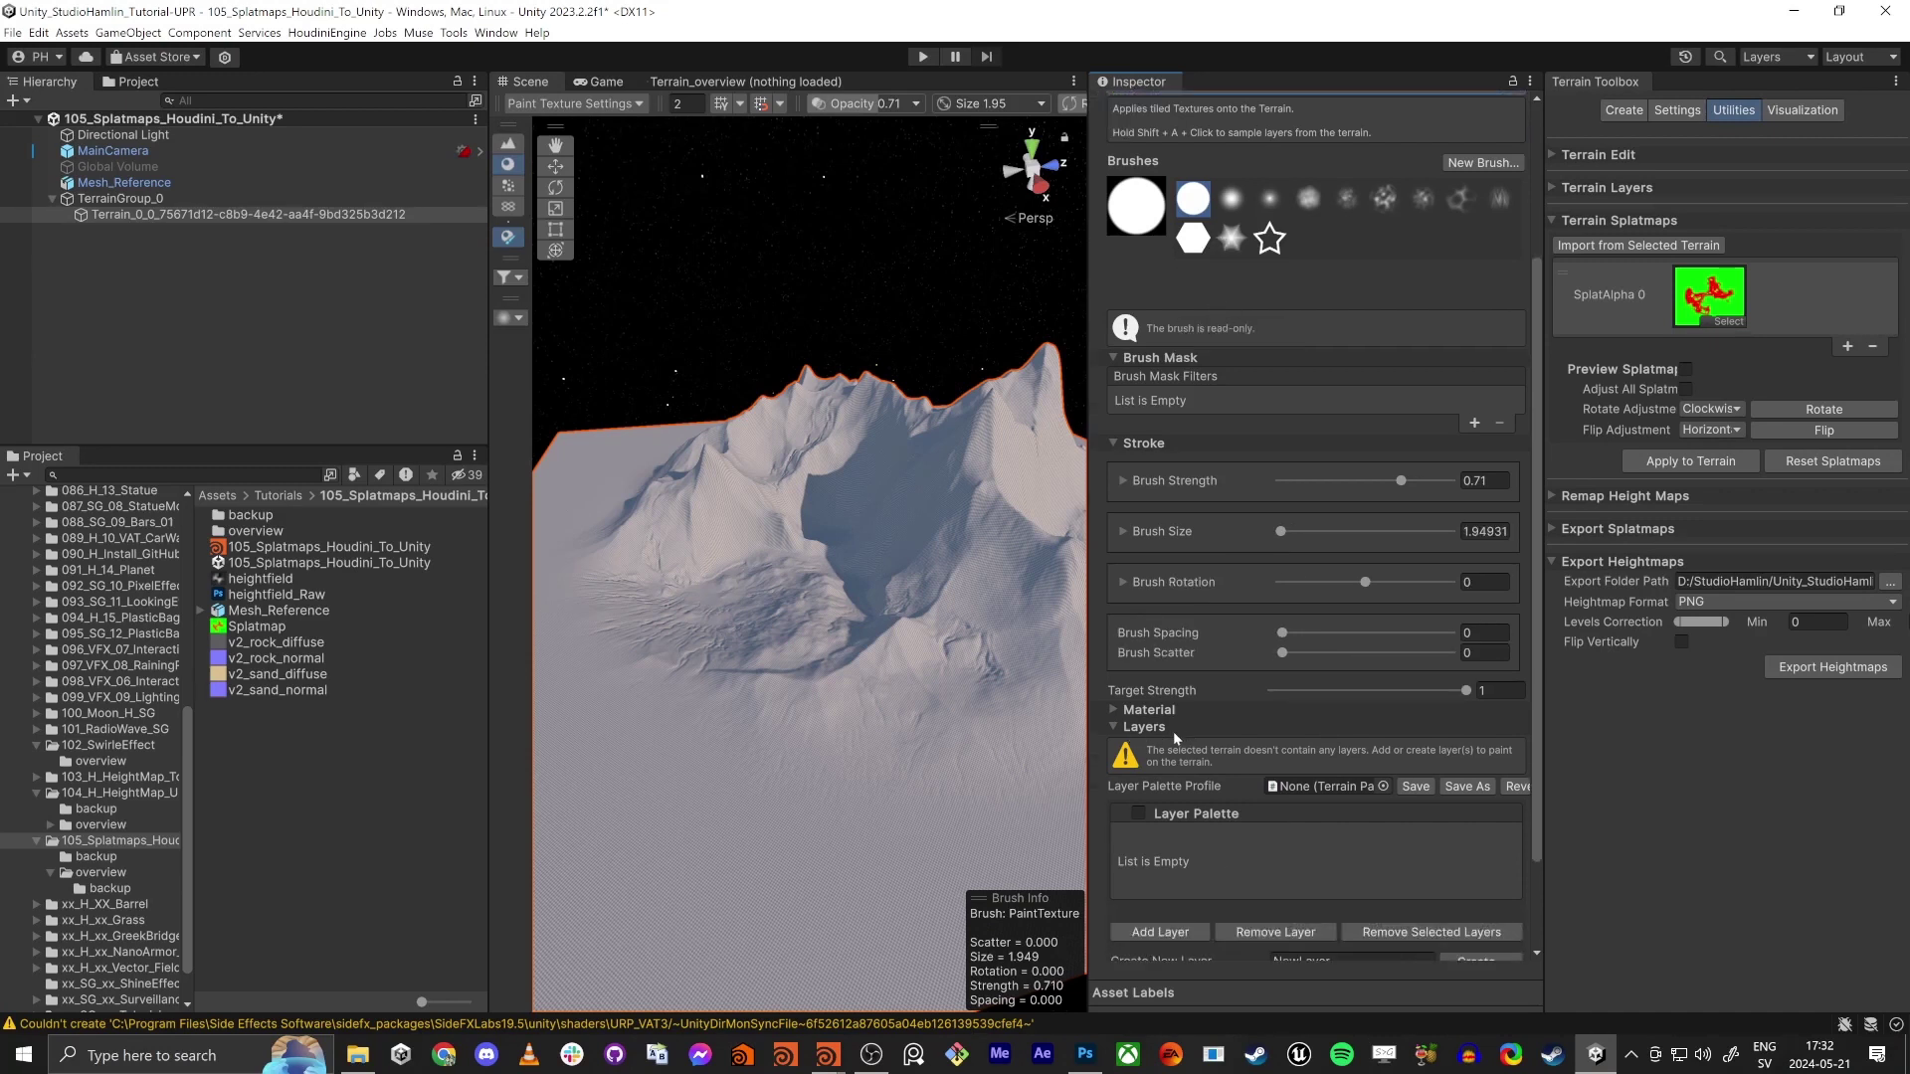
scroll(1166, 739, down, 2)
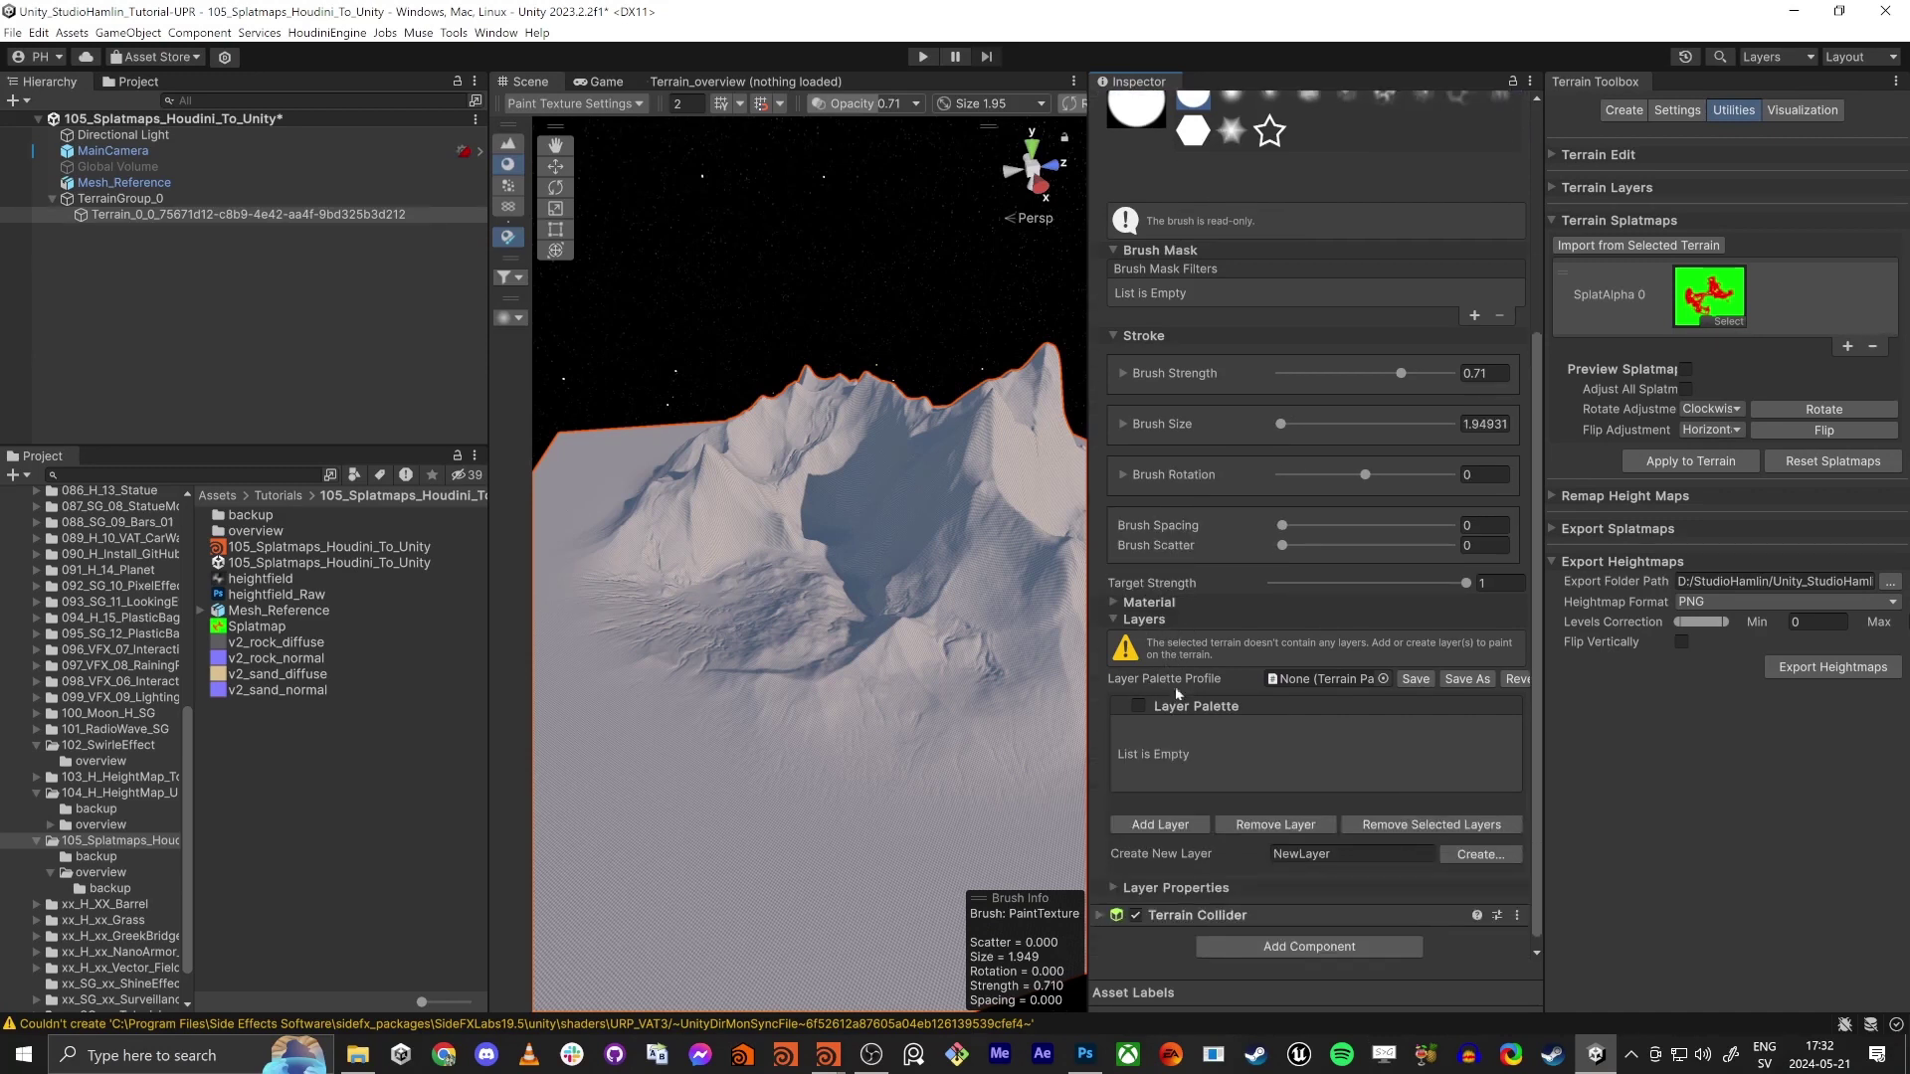
click(1170, 823)
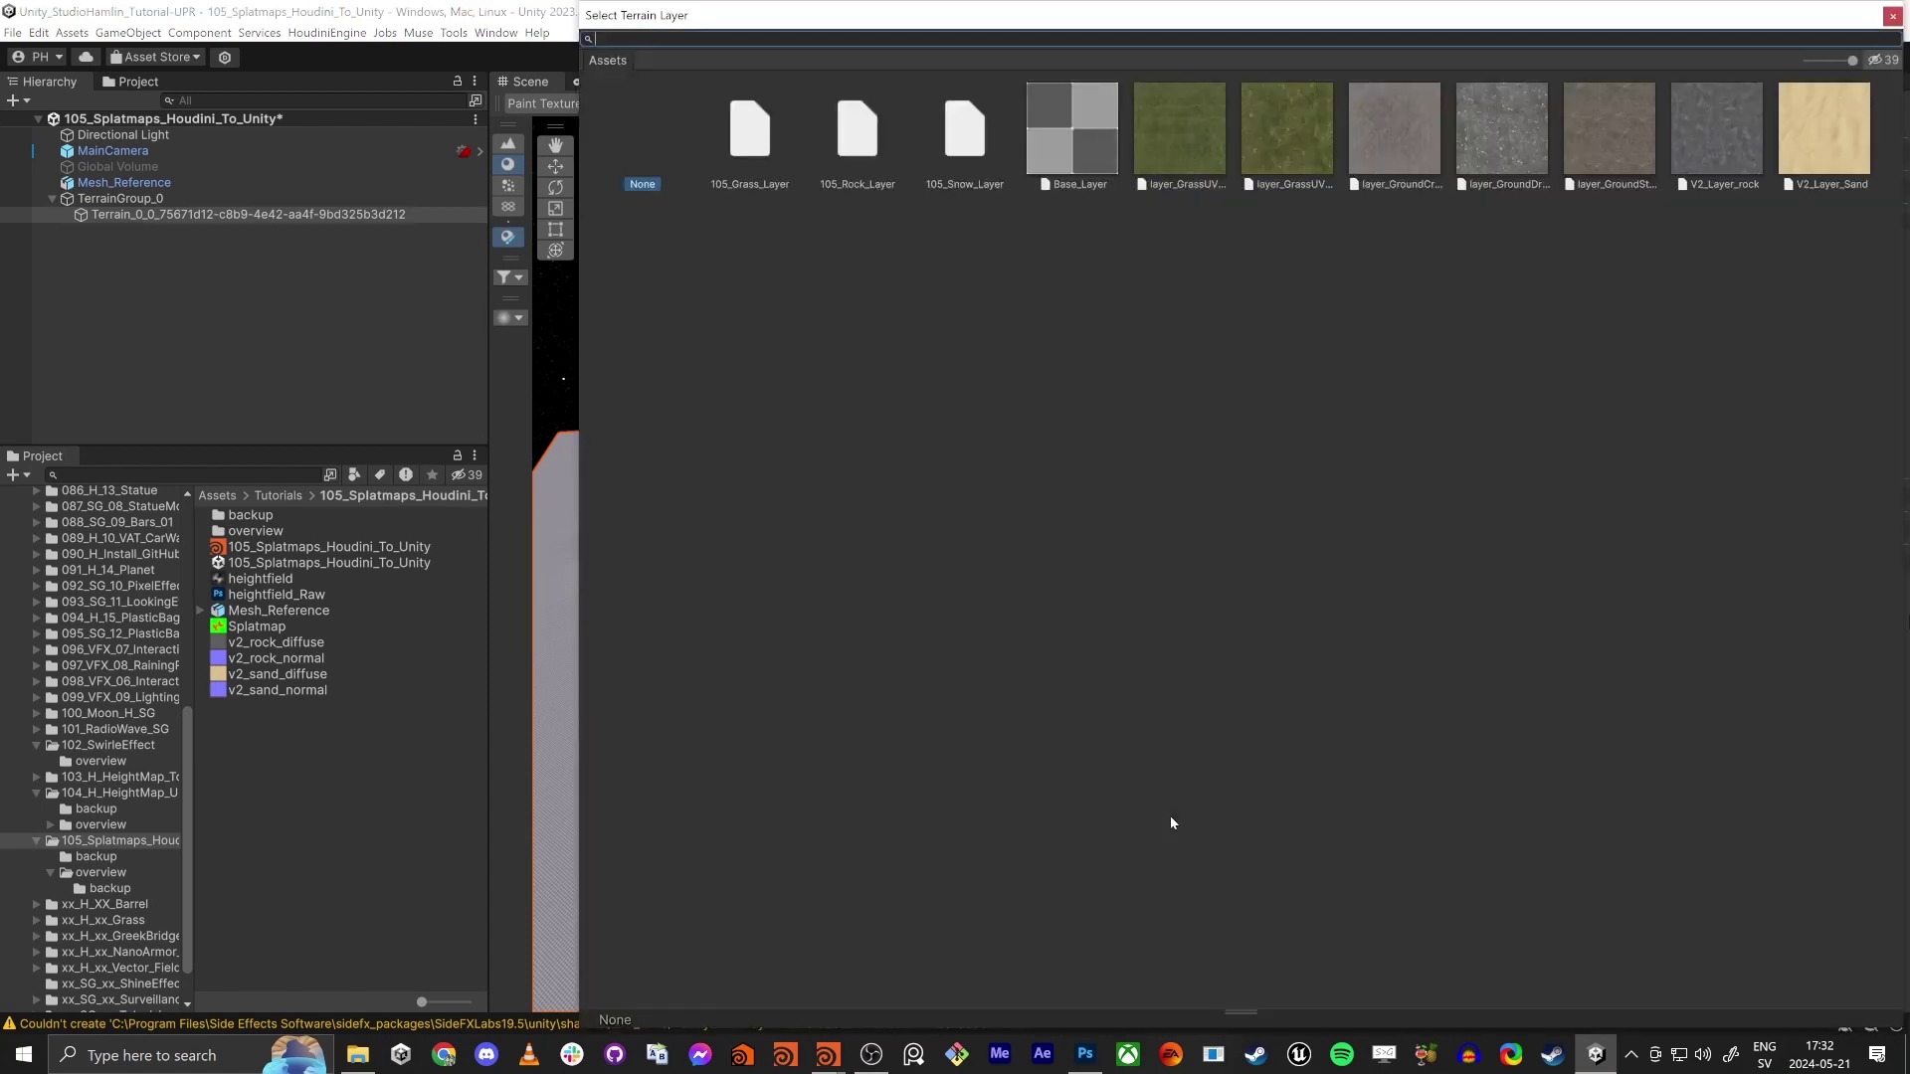
click(1894, 16)
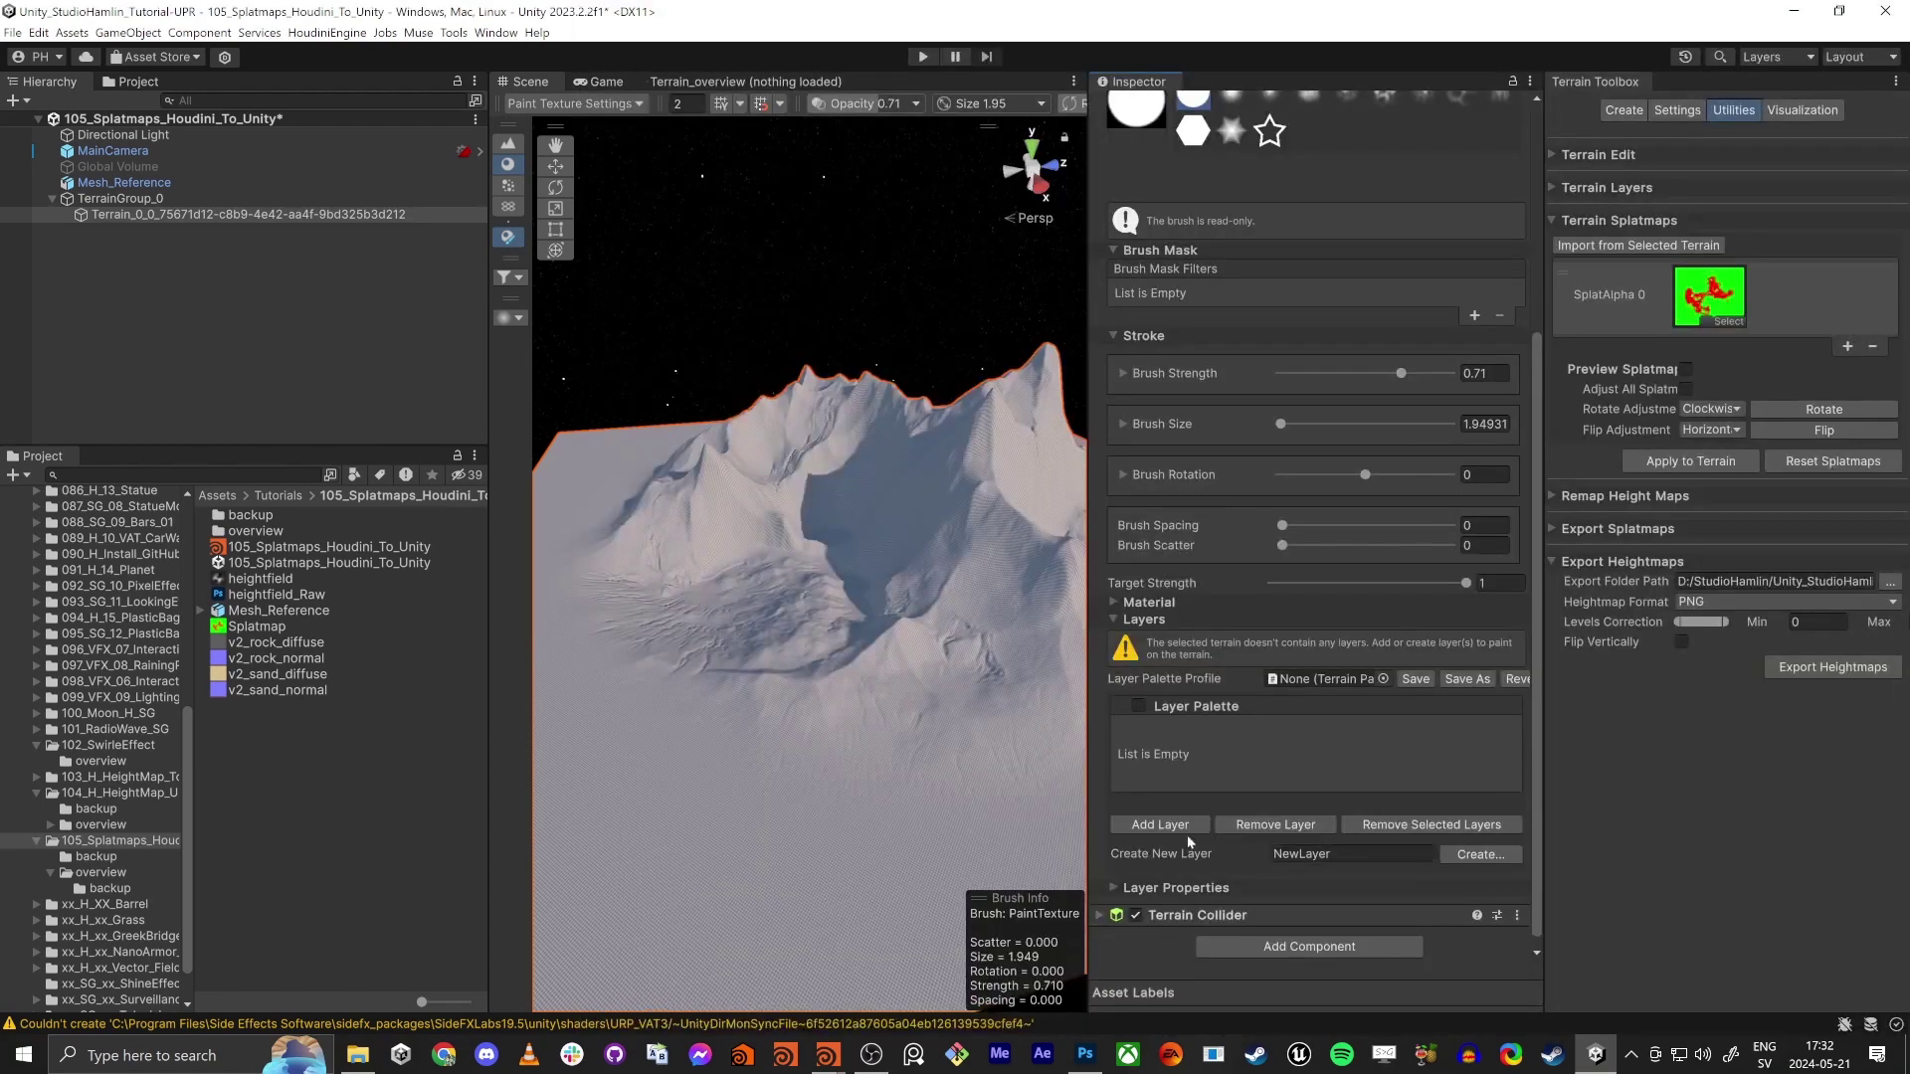
Create a new terrain layer named Rock_Layer using the v2_rock_diffuse texture
click(1476, 853)
drag(1338, 854, 1270, 855)
text(Rock_Layer)
key(ctrl+a)
key(BackSpace)
text(Layer)
key(ctrl+a)
key(BackSpace)
text(Rock_Layer)
click(1481, 855)
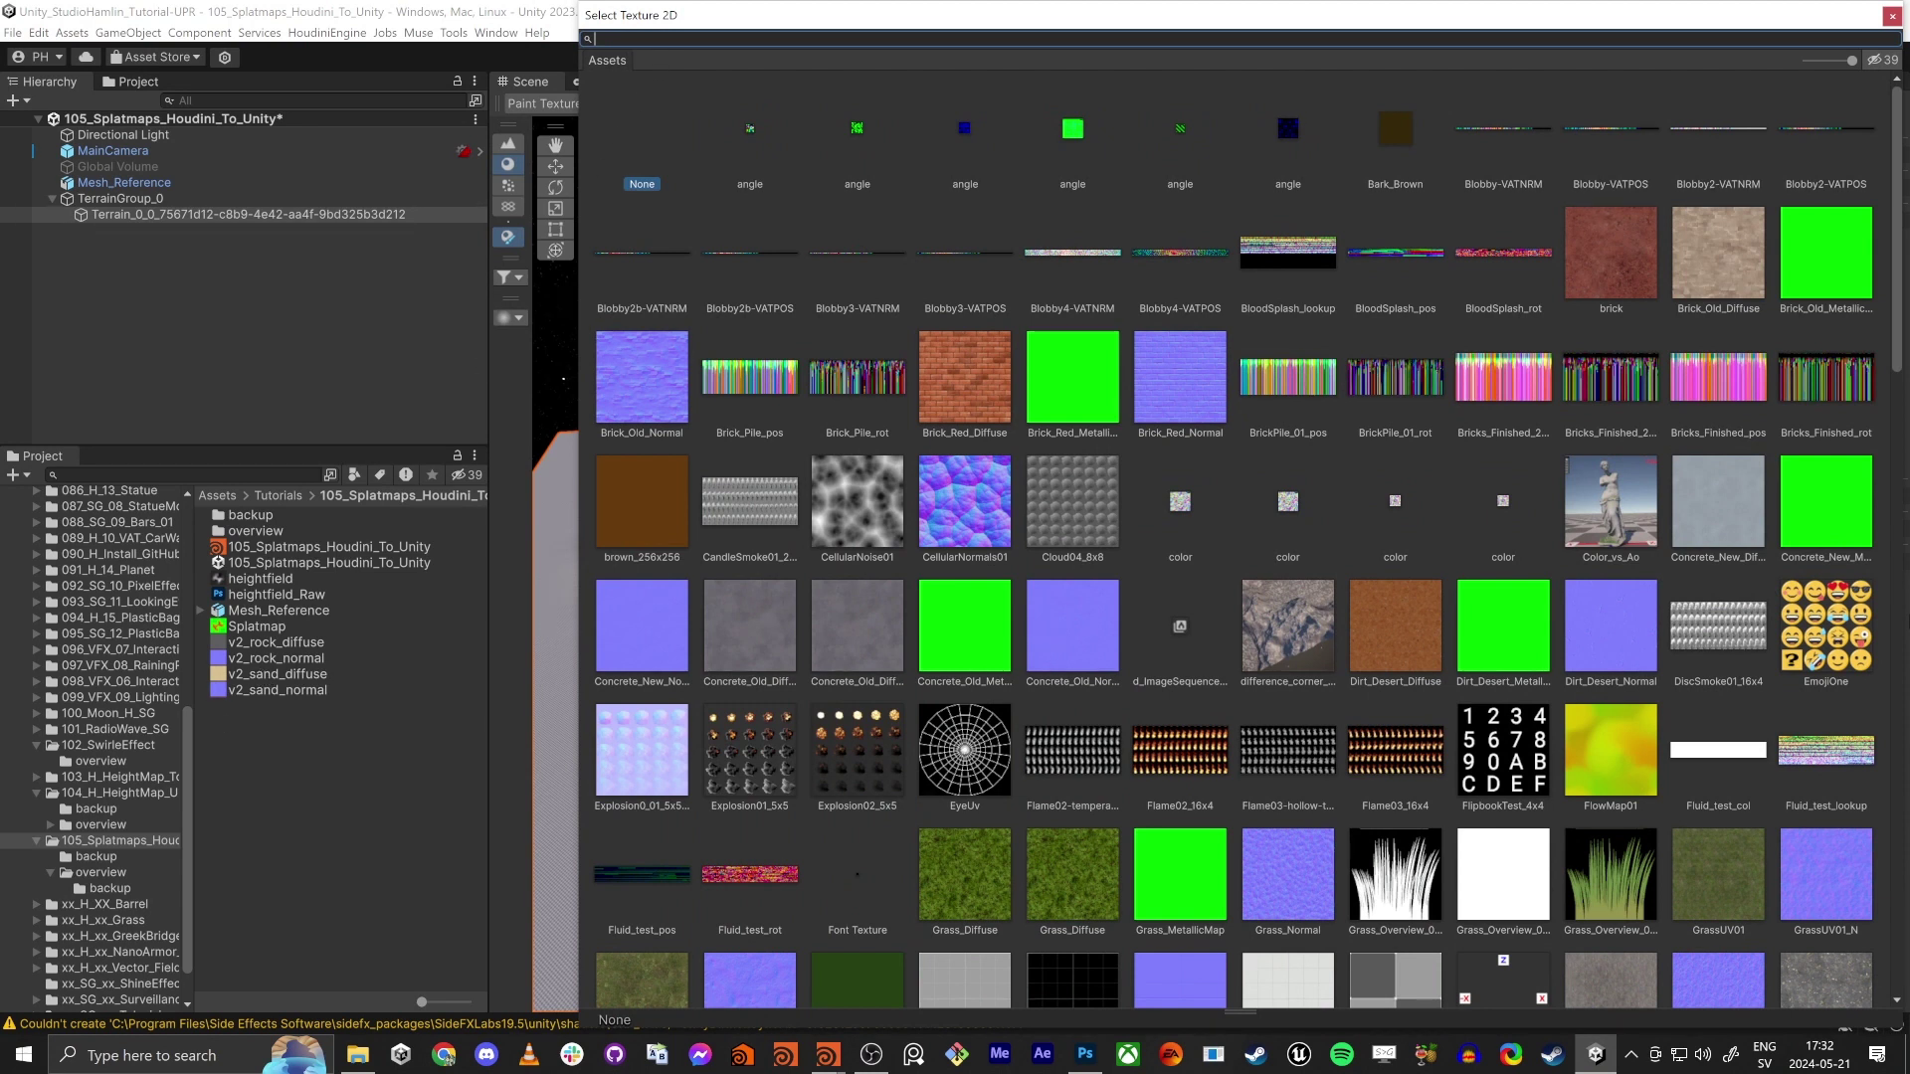
text(v2_)
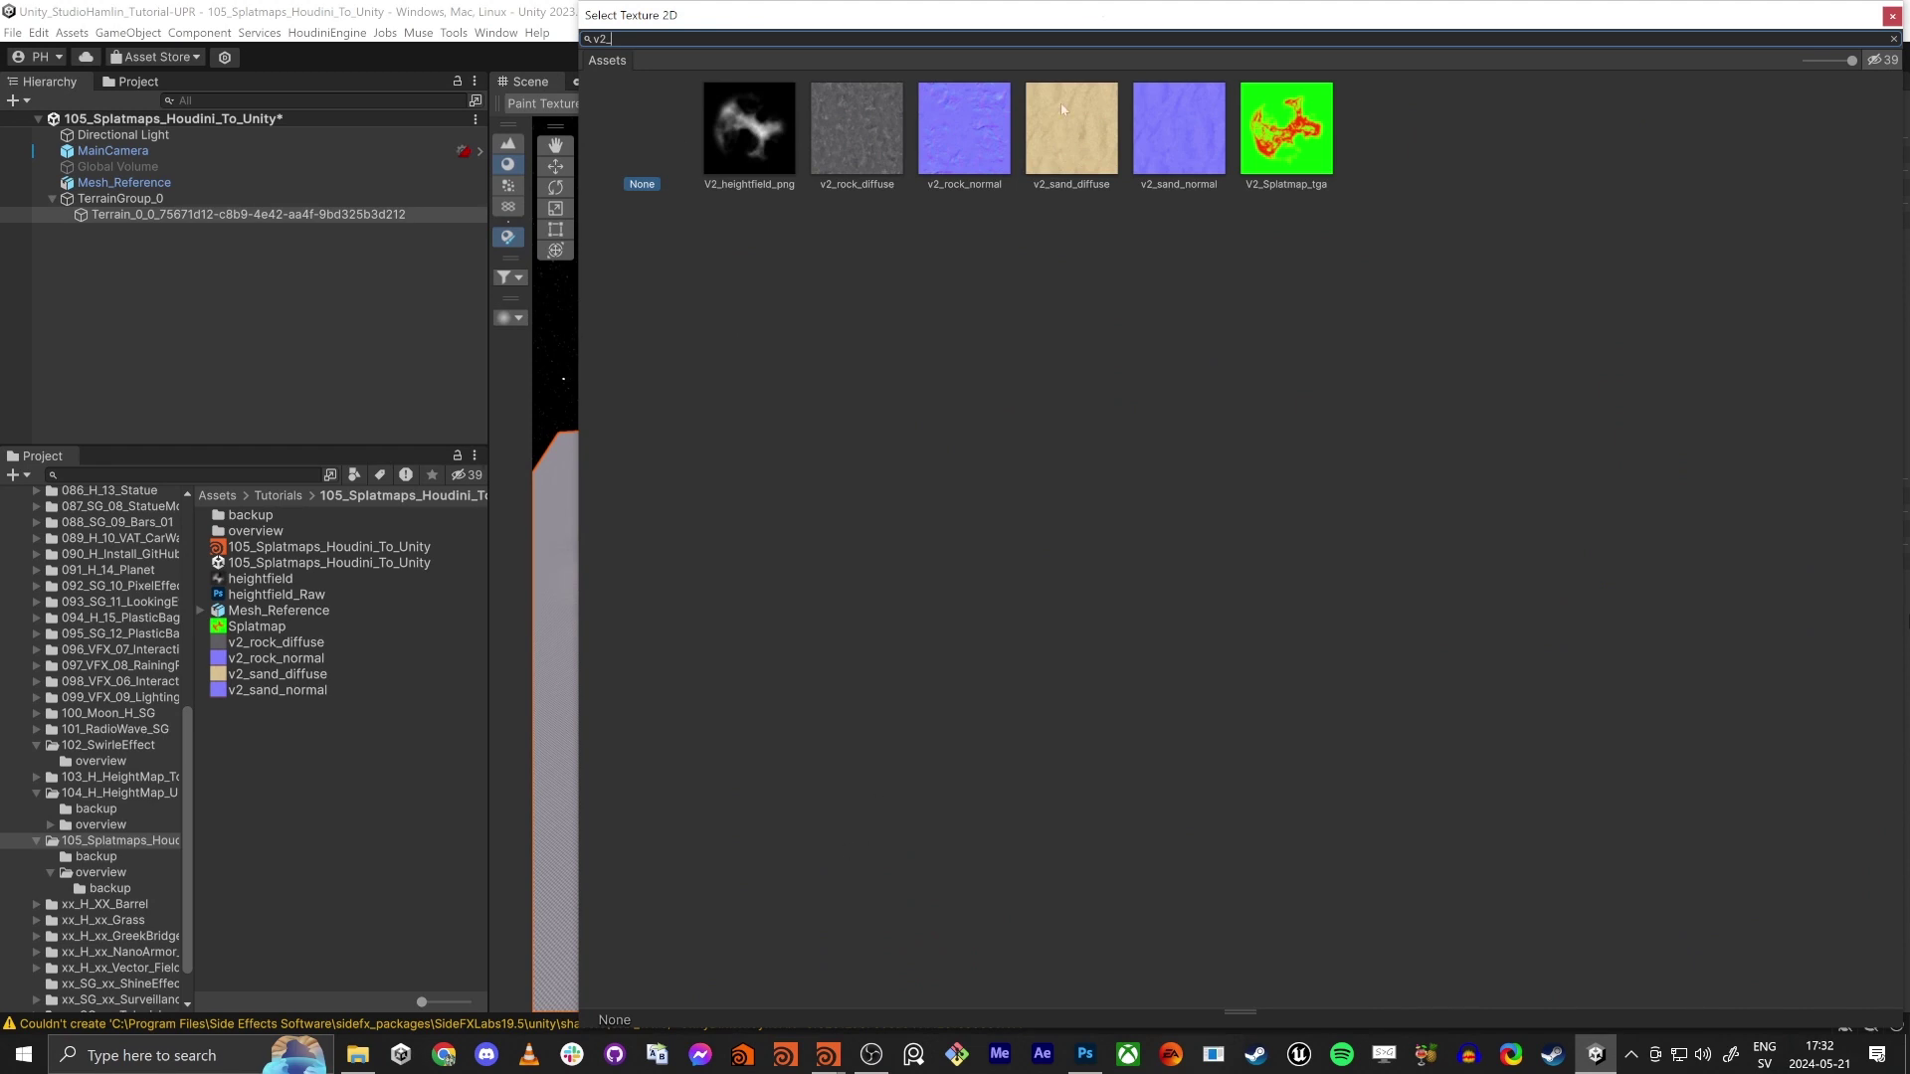
double_click(863, 160)
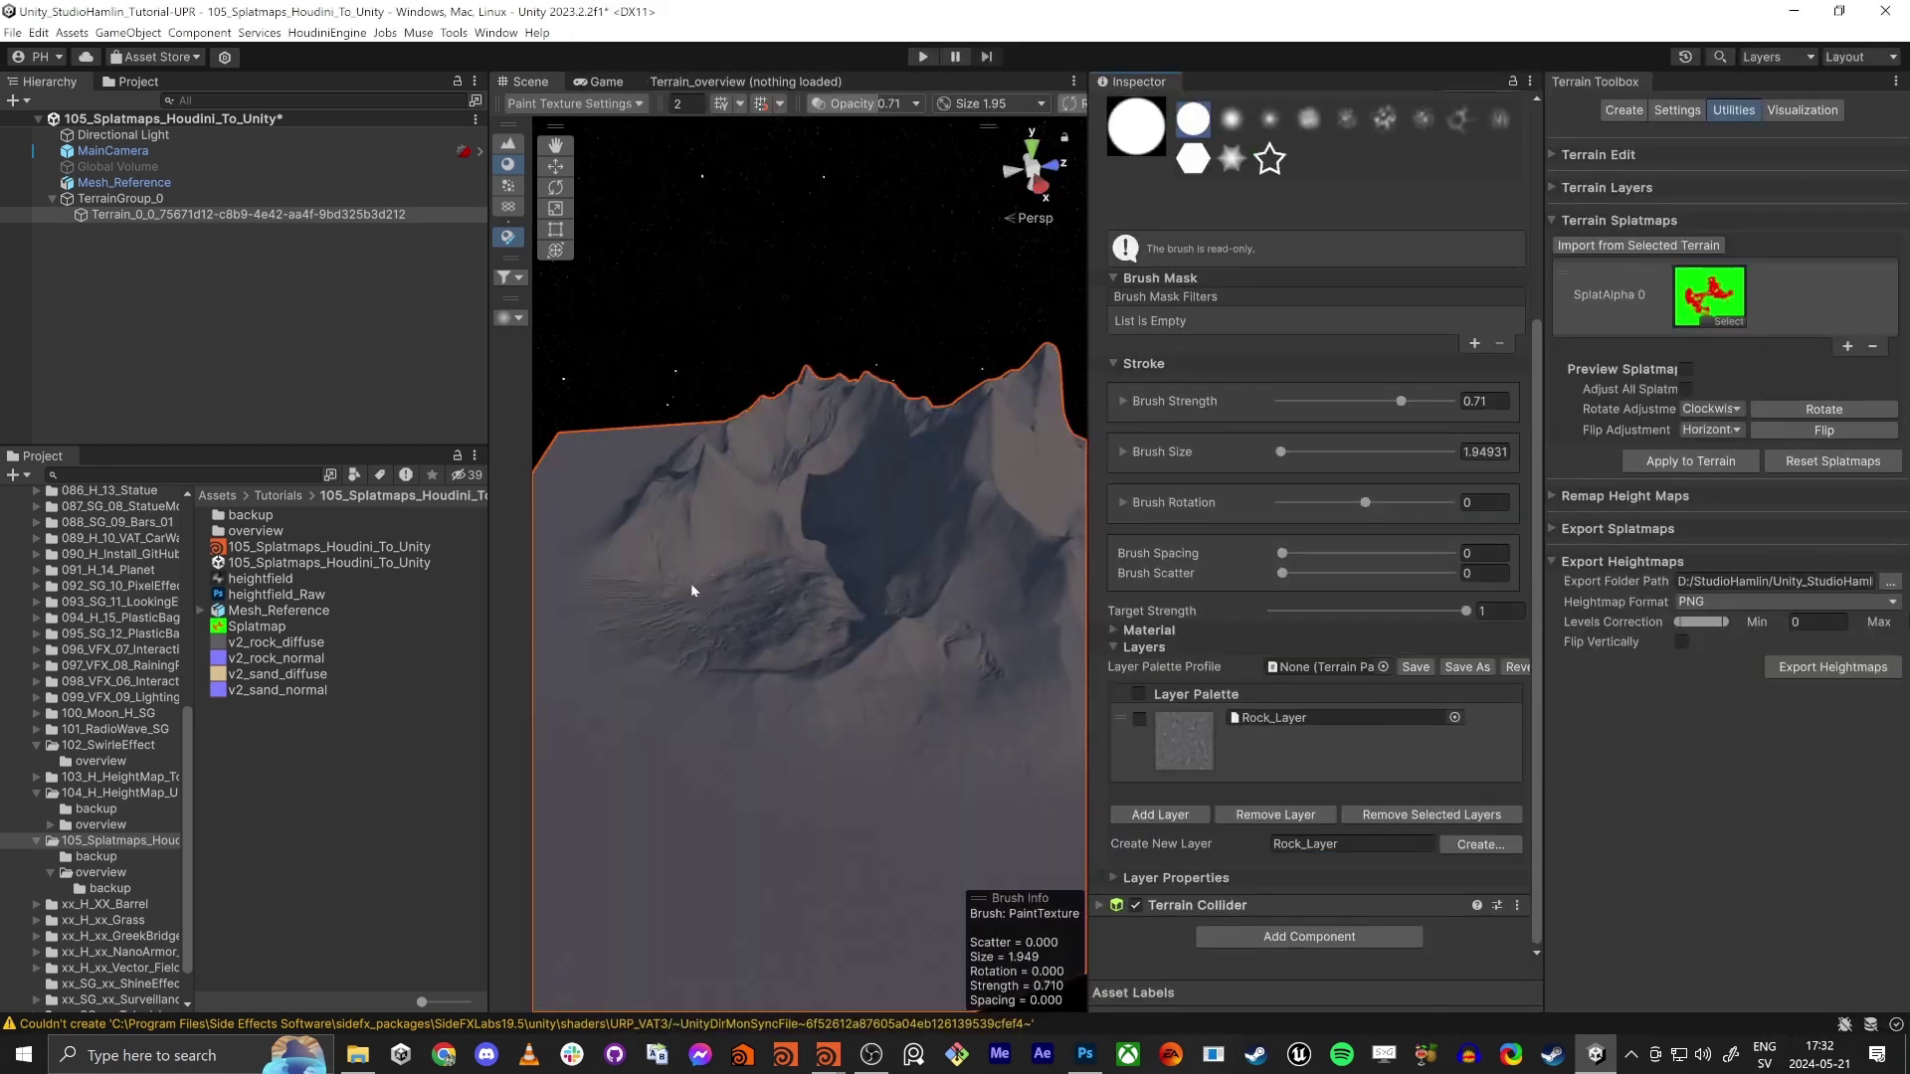
Set Rock_Layer's tiling size to 50 in X and 50 in Y, and collapse its layer properties
right_drag(810, 599, 878, 733)
alt+drag(877, 732, 800, 624)
key(s)
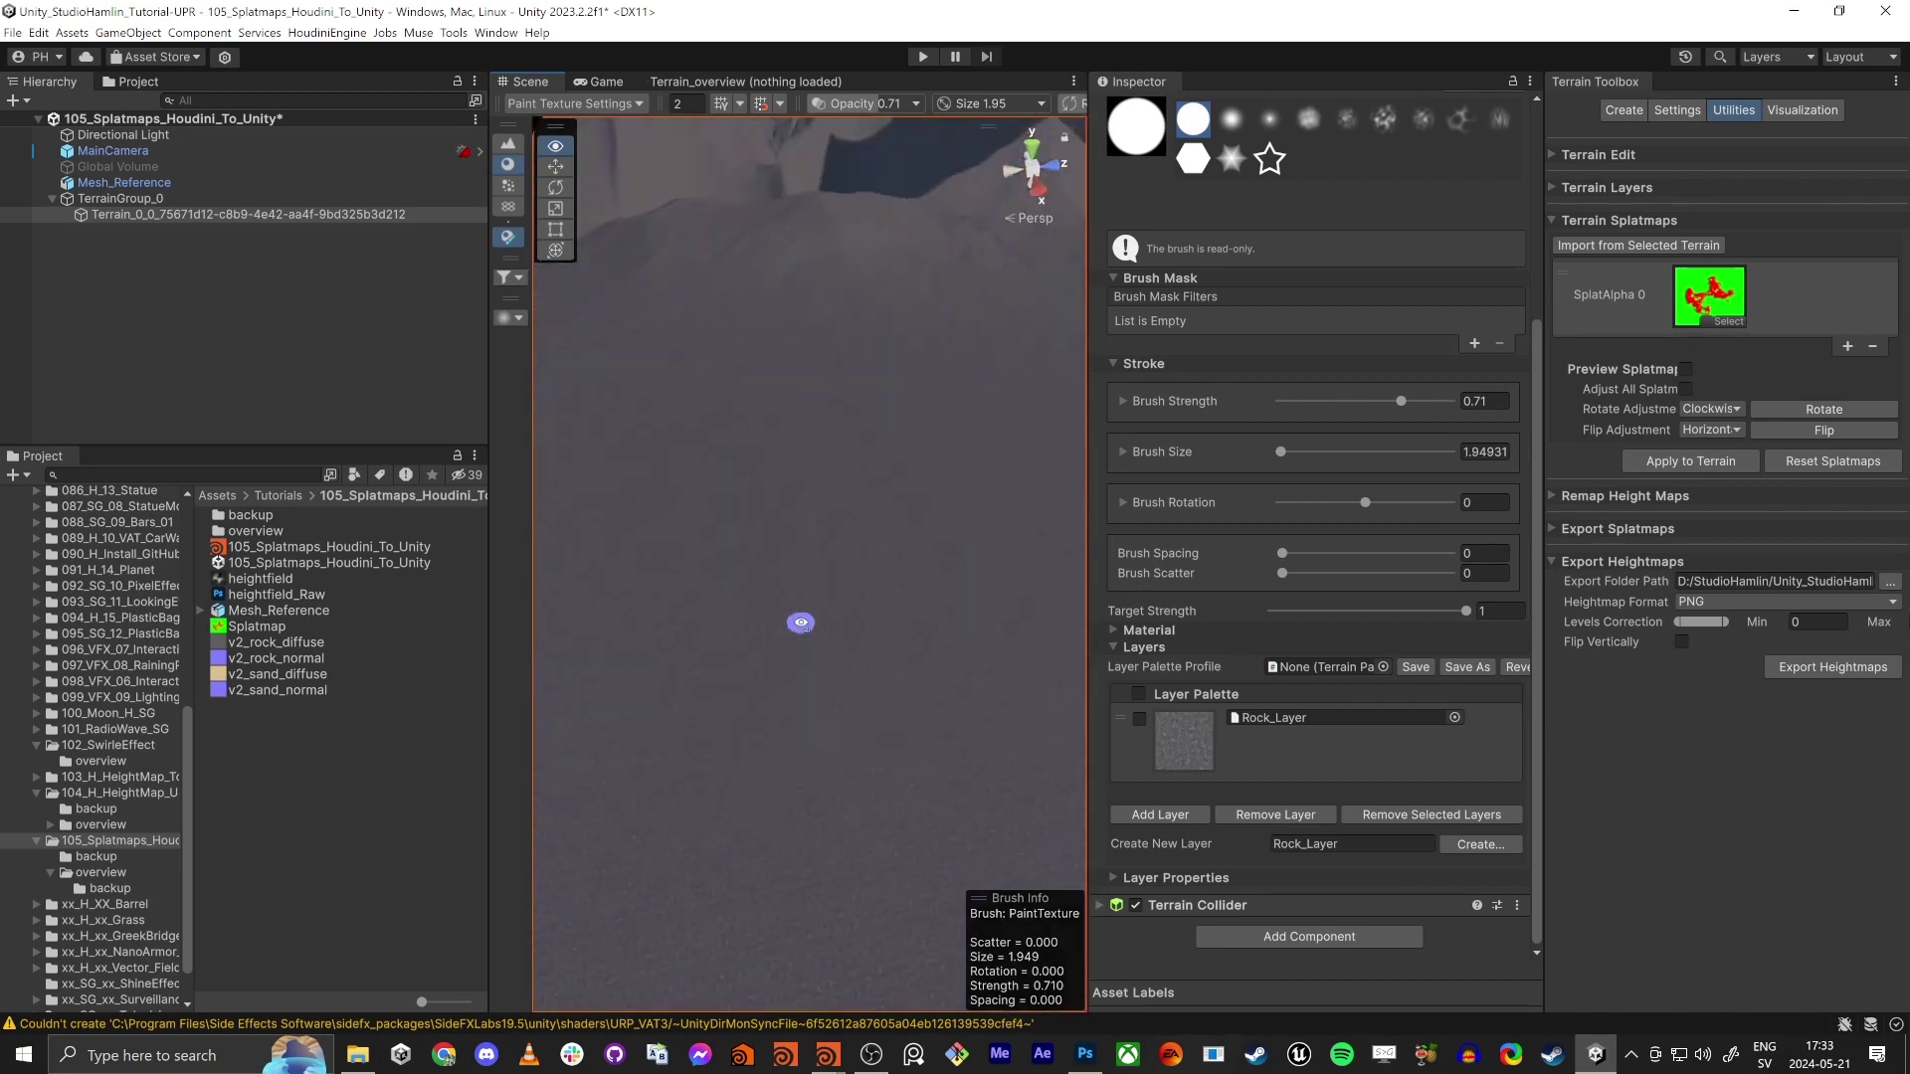
key(w)
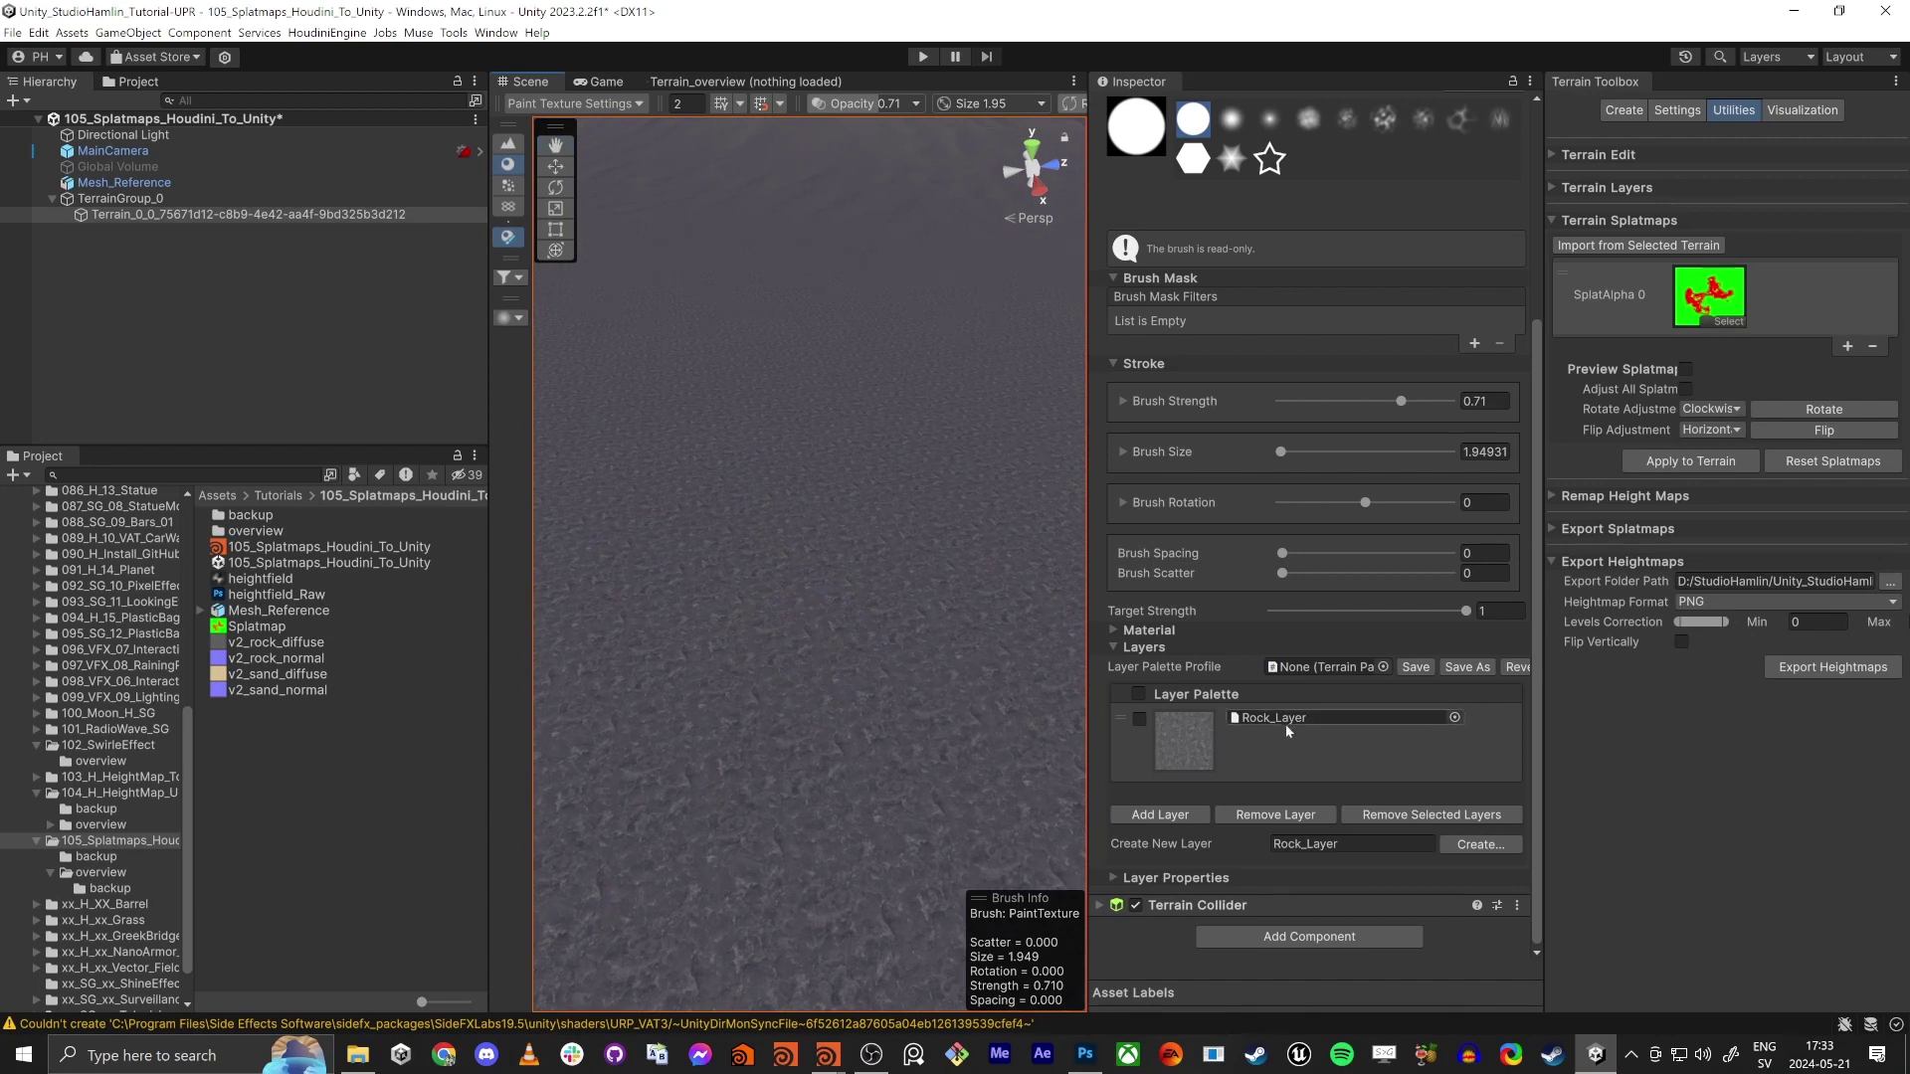
click(1169, 748)
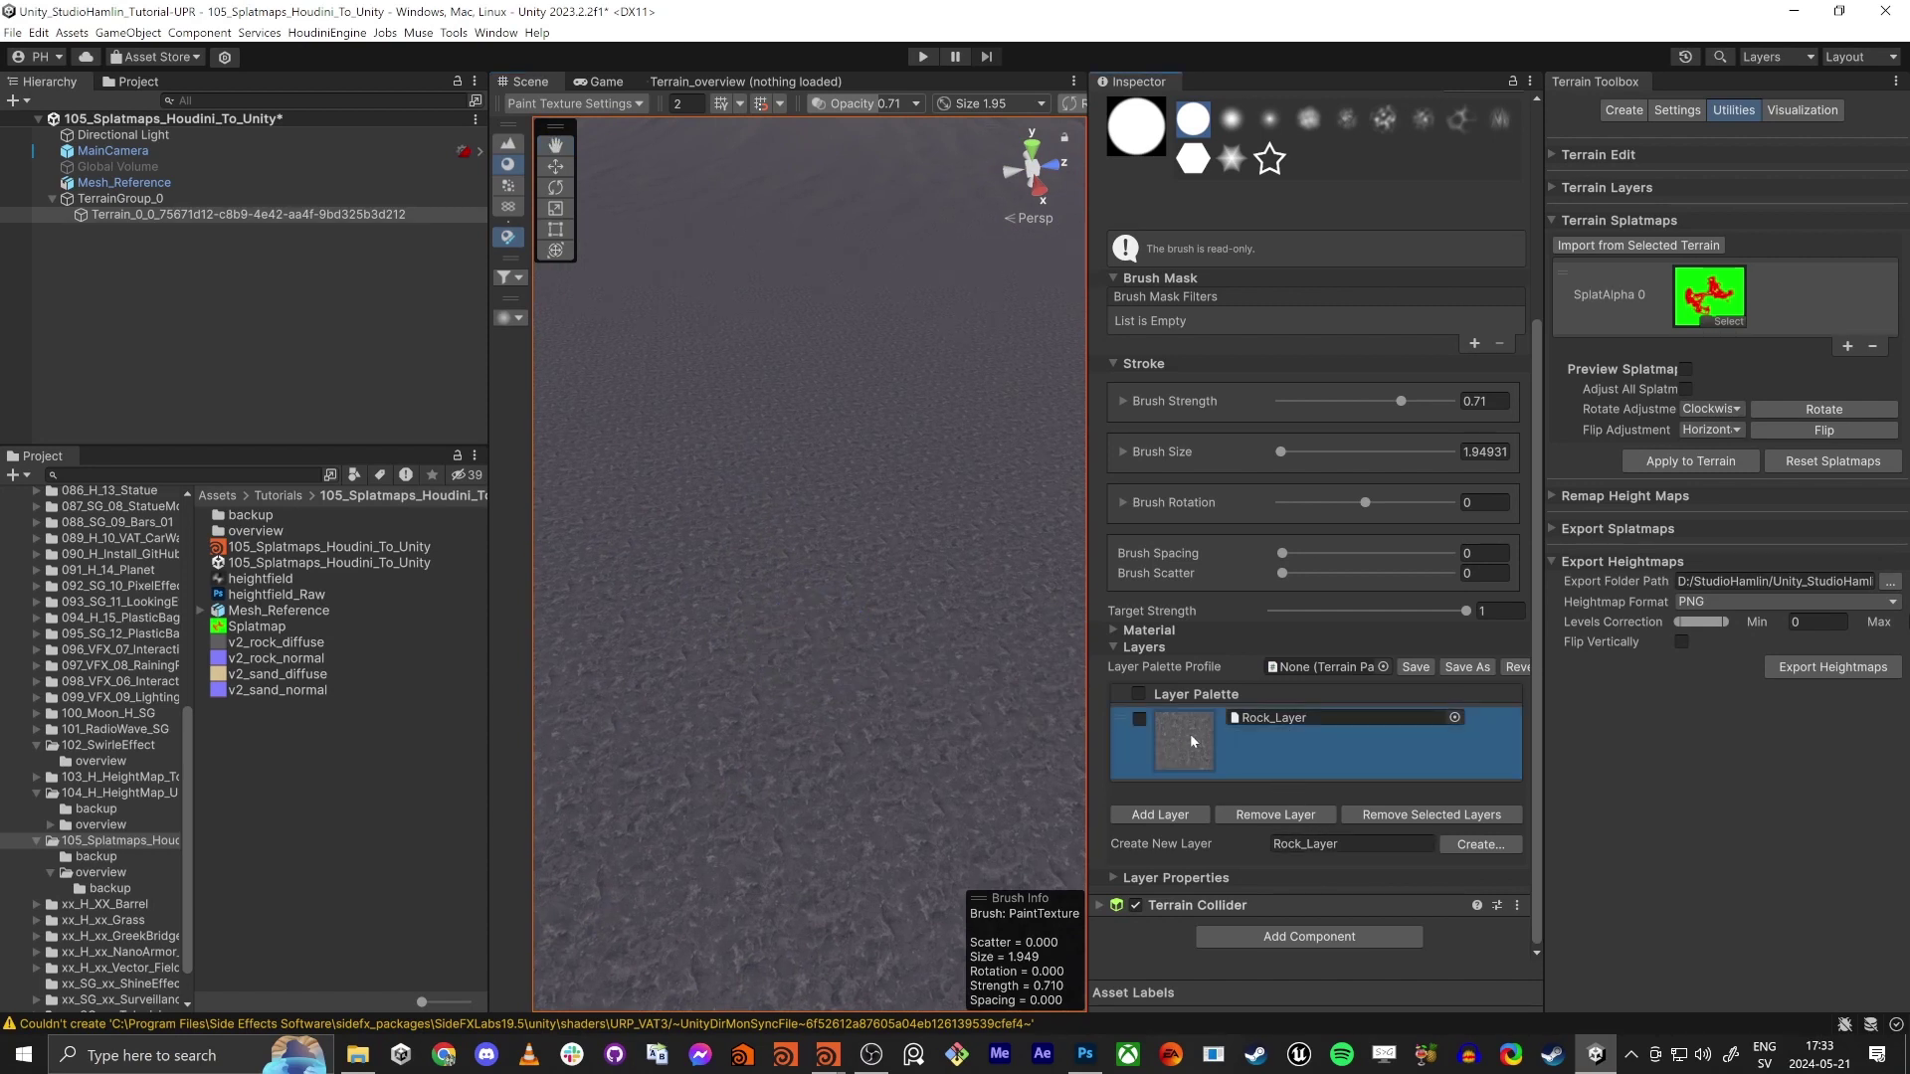
scroll(1212, 774, down, 4)
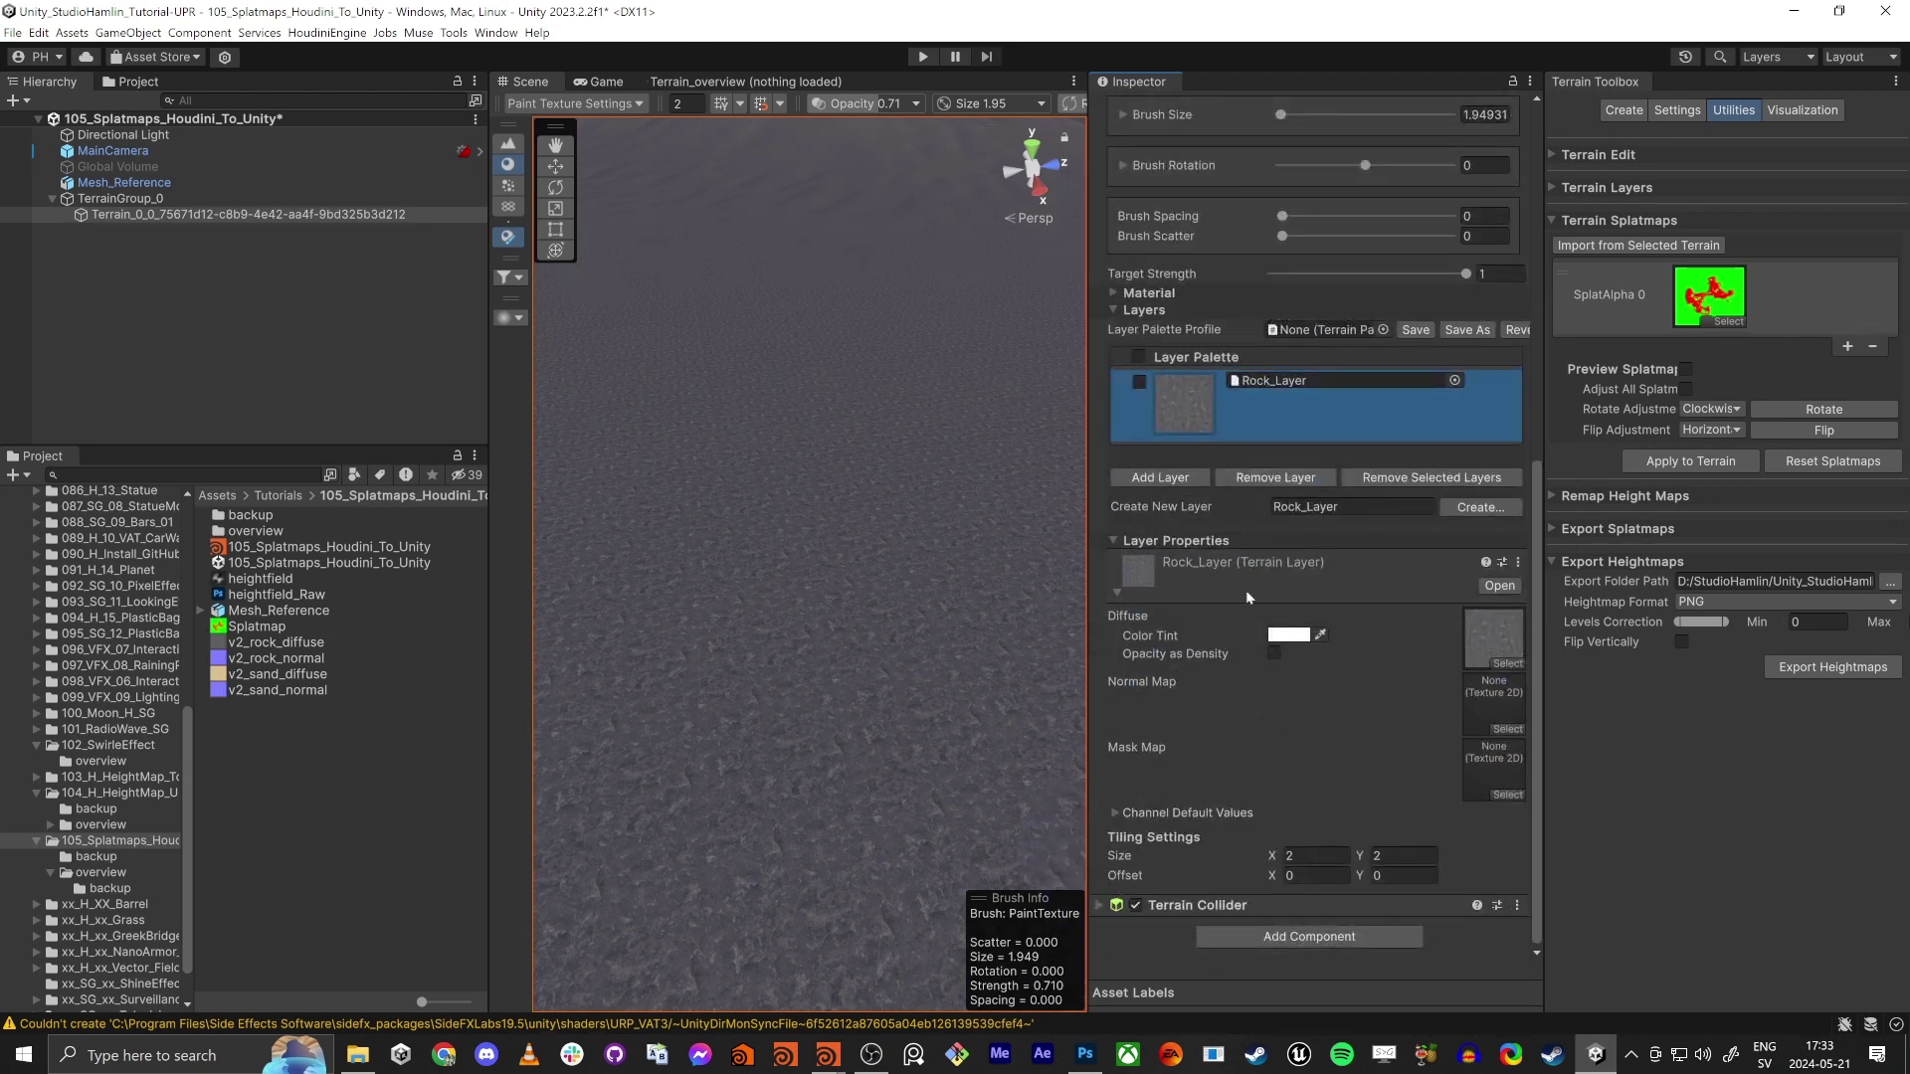
click(1315, 856)
text(50)
key(Tab)
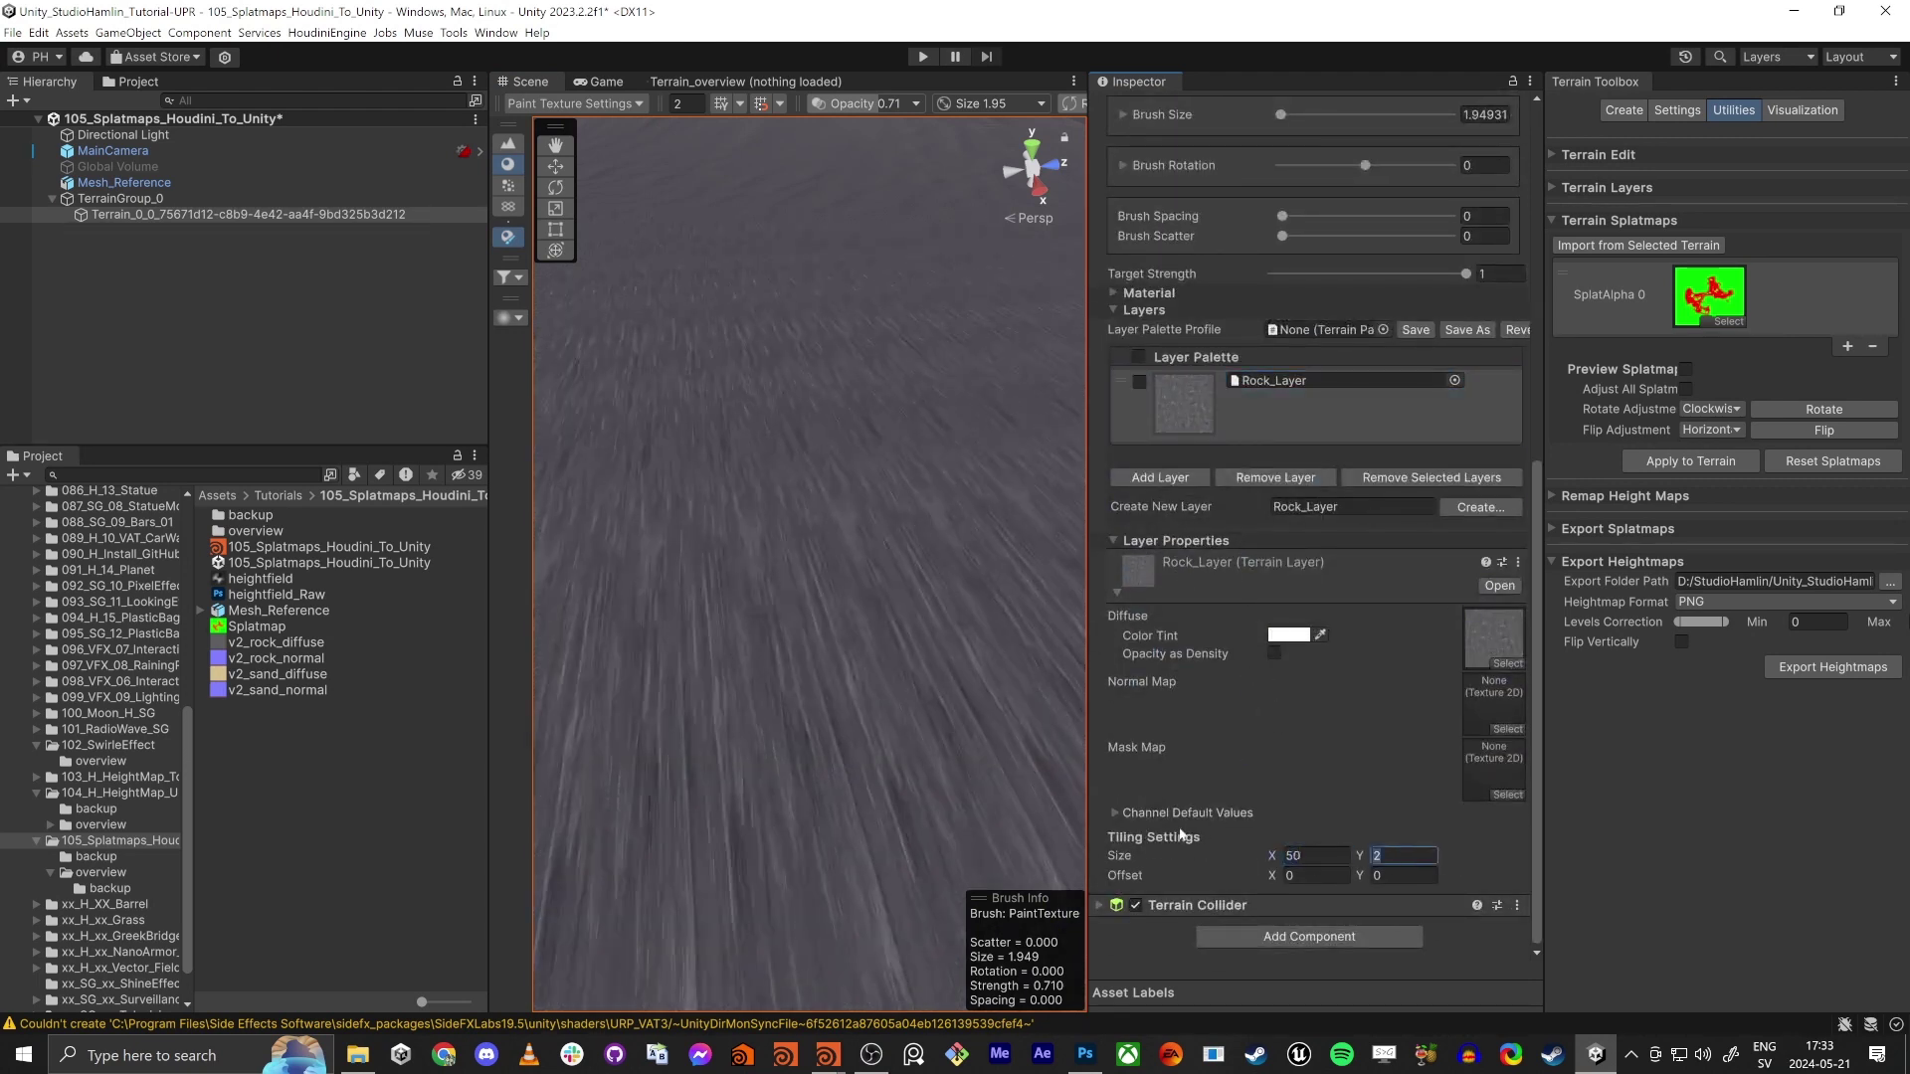
text(50)
key(Tab)
right_drag(891, 595, 868, 496)
alt+drag(866, 494, 1012, 560)
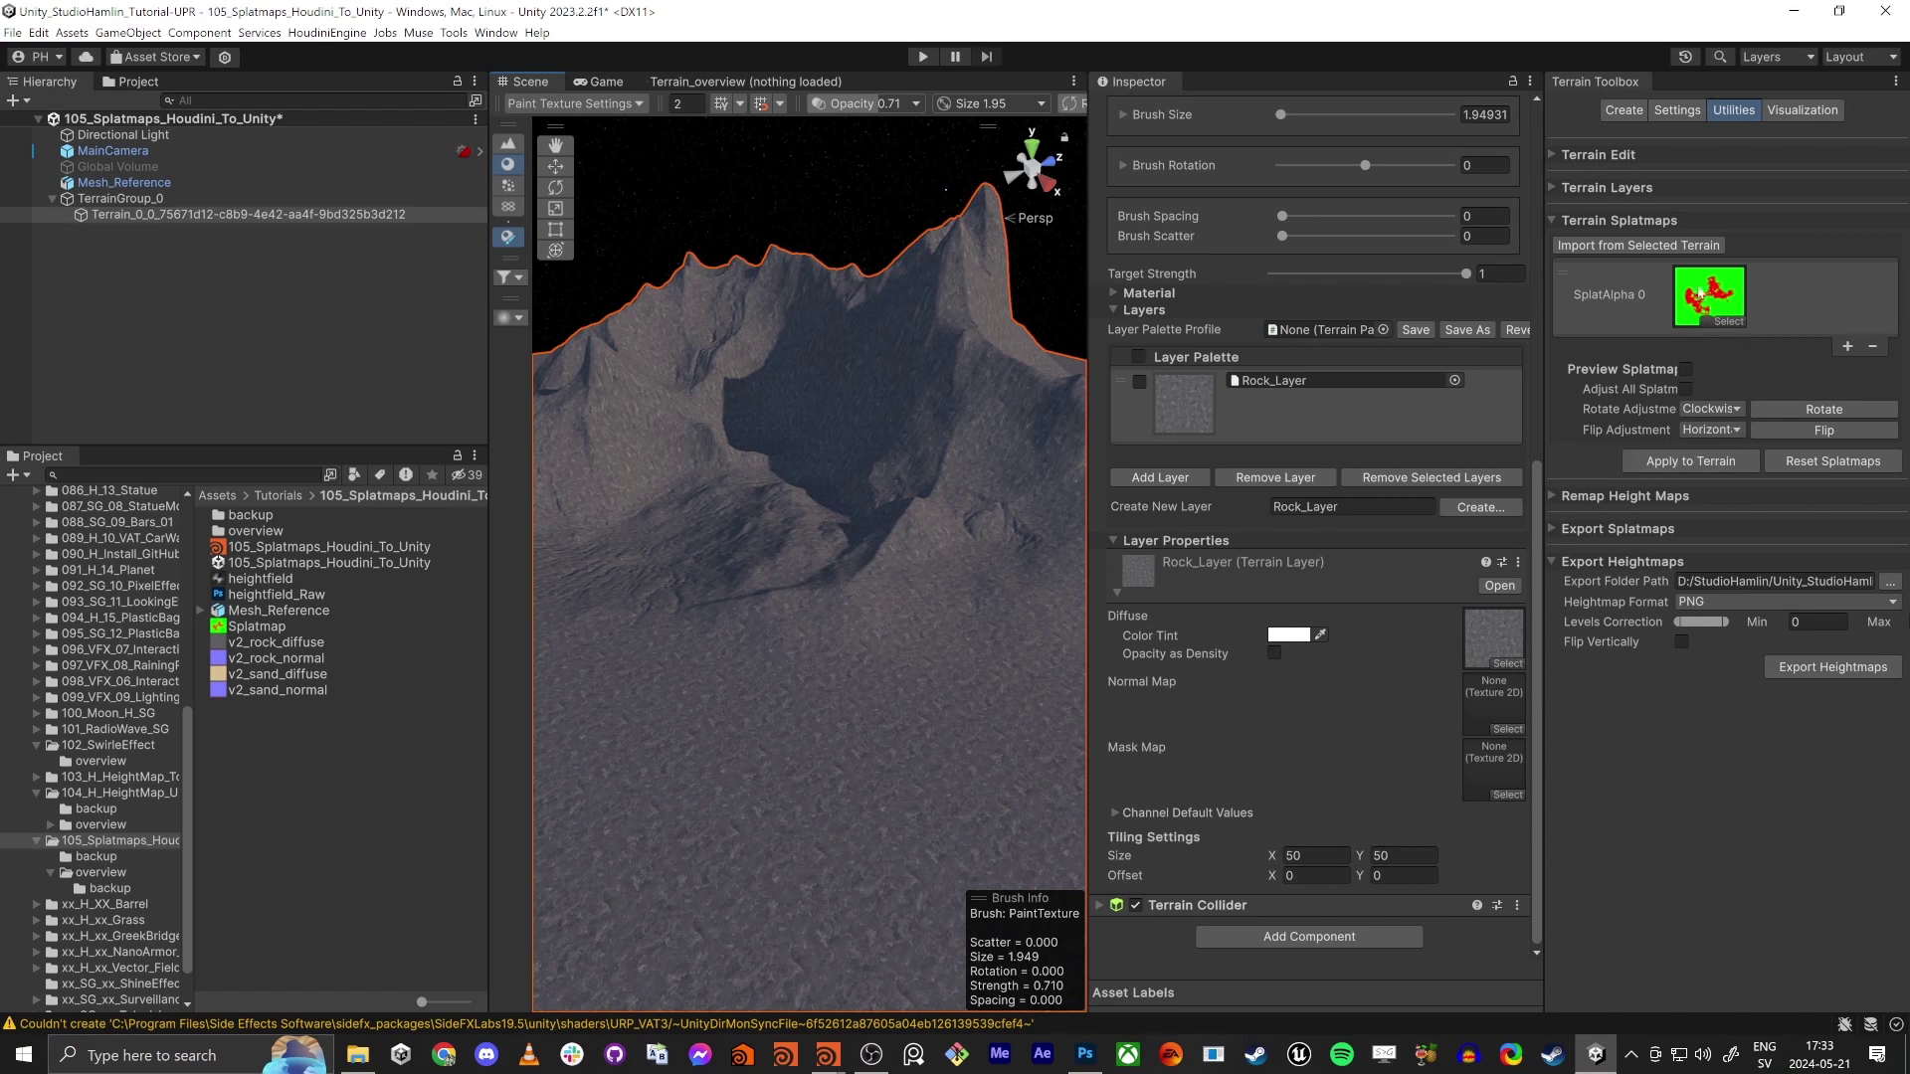
click(1113, 540)
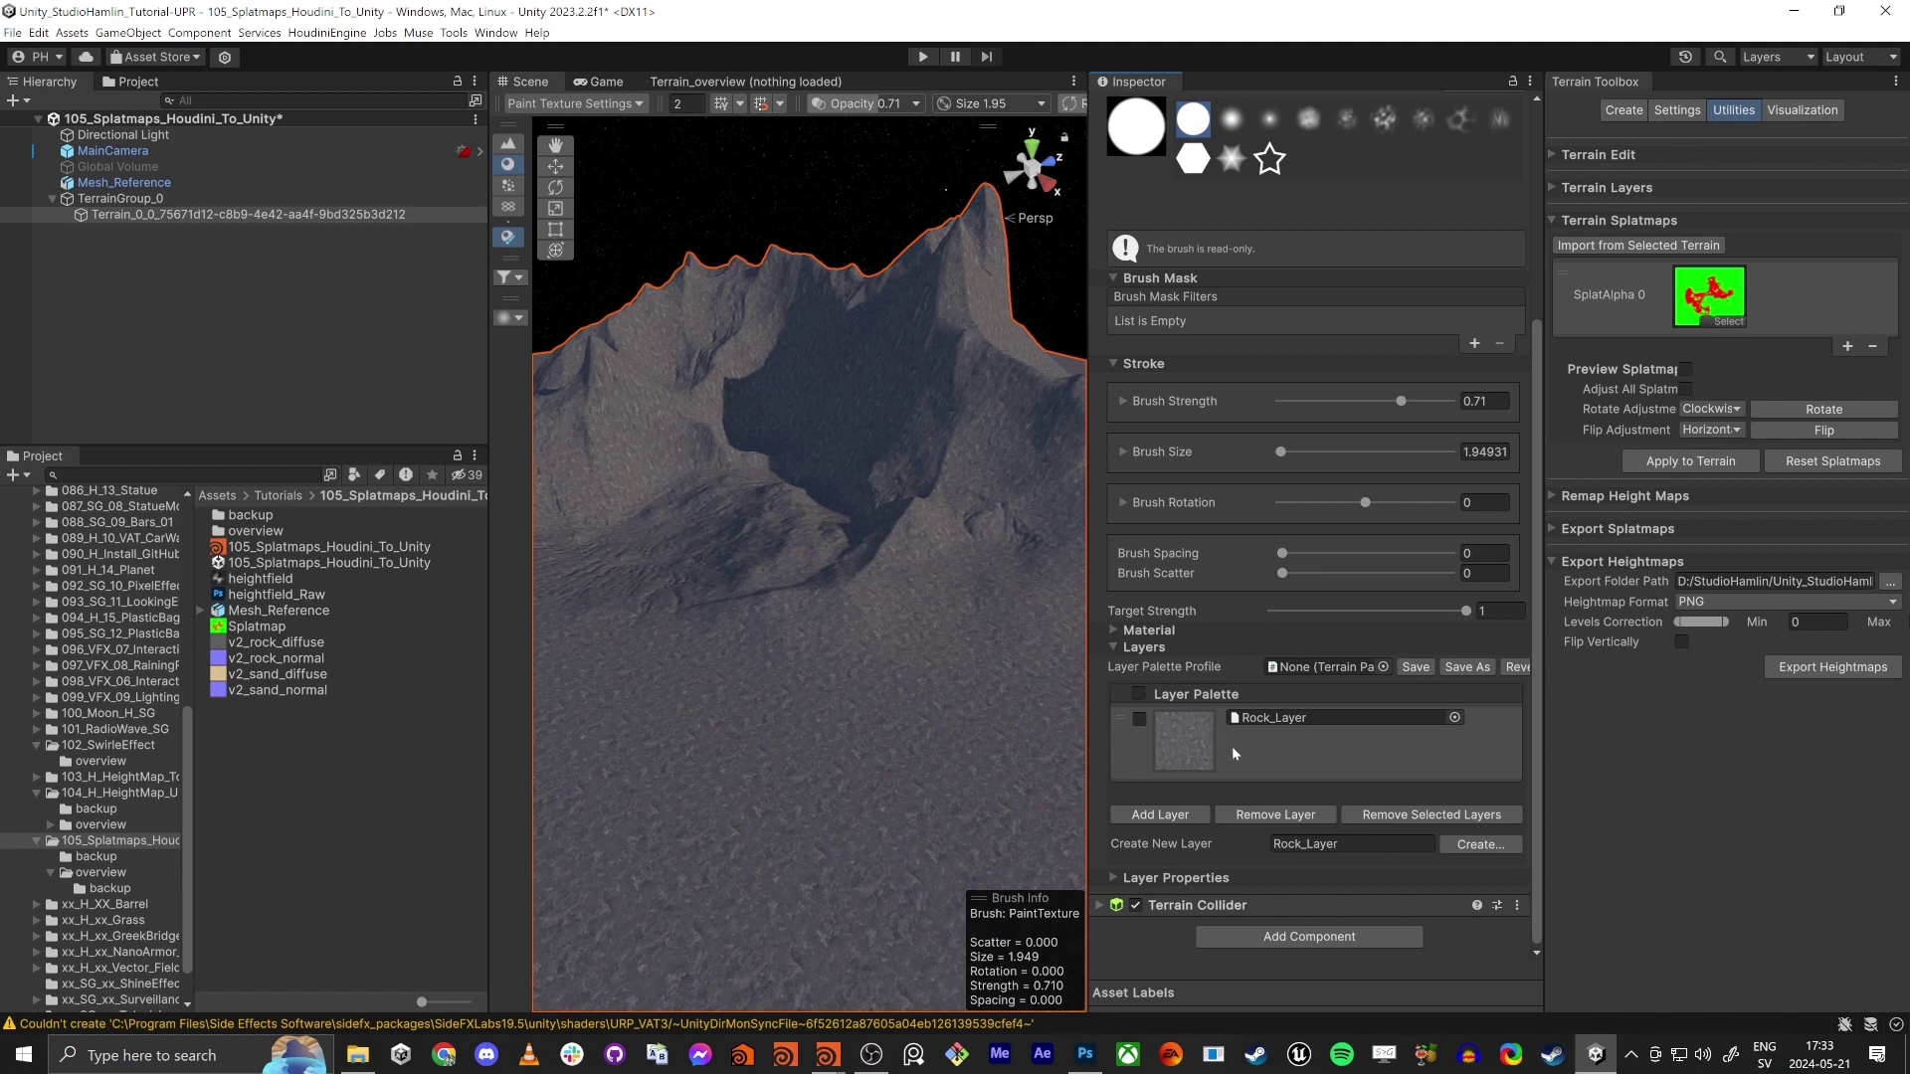
Apply the loaded splatmap to the selected terrain and inspect the mountain surface
click(1692, 462)
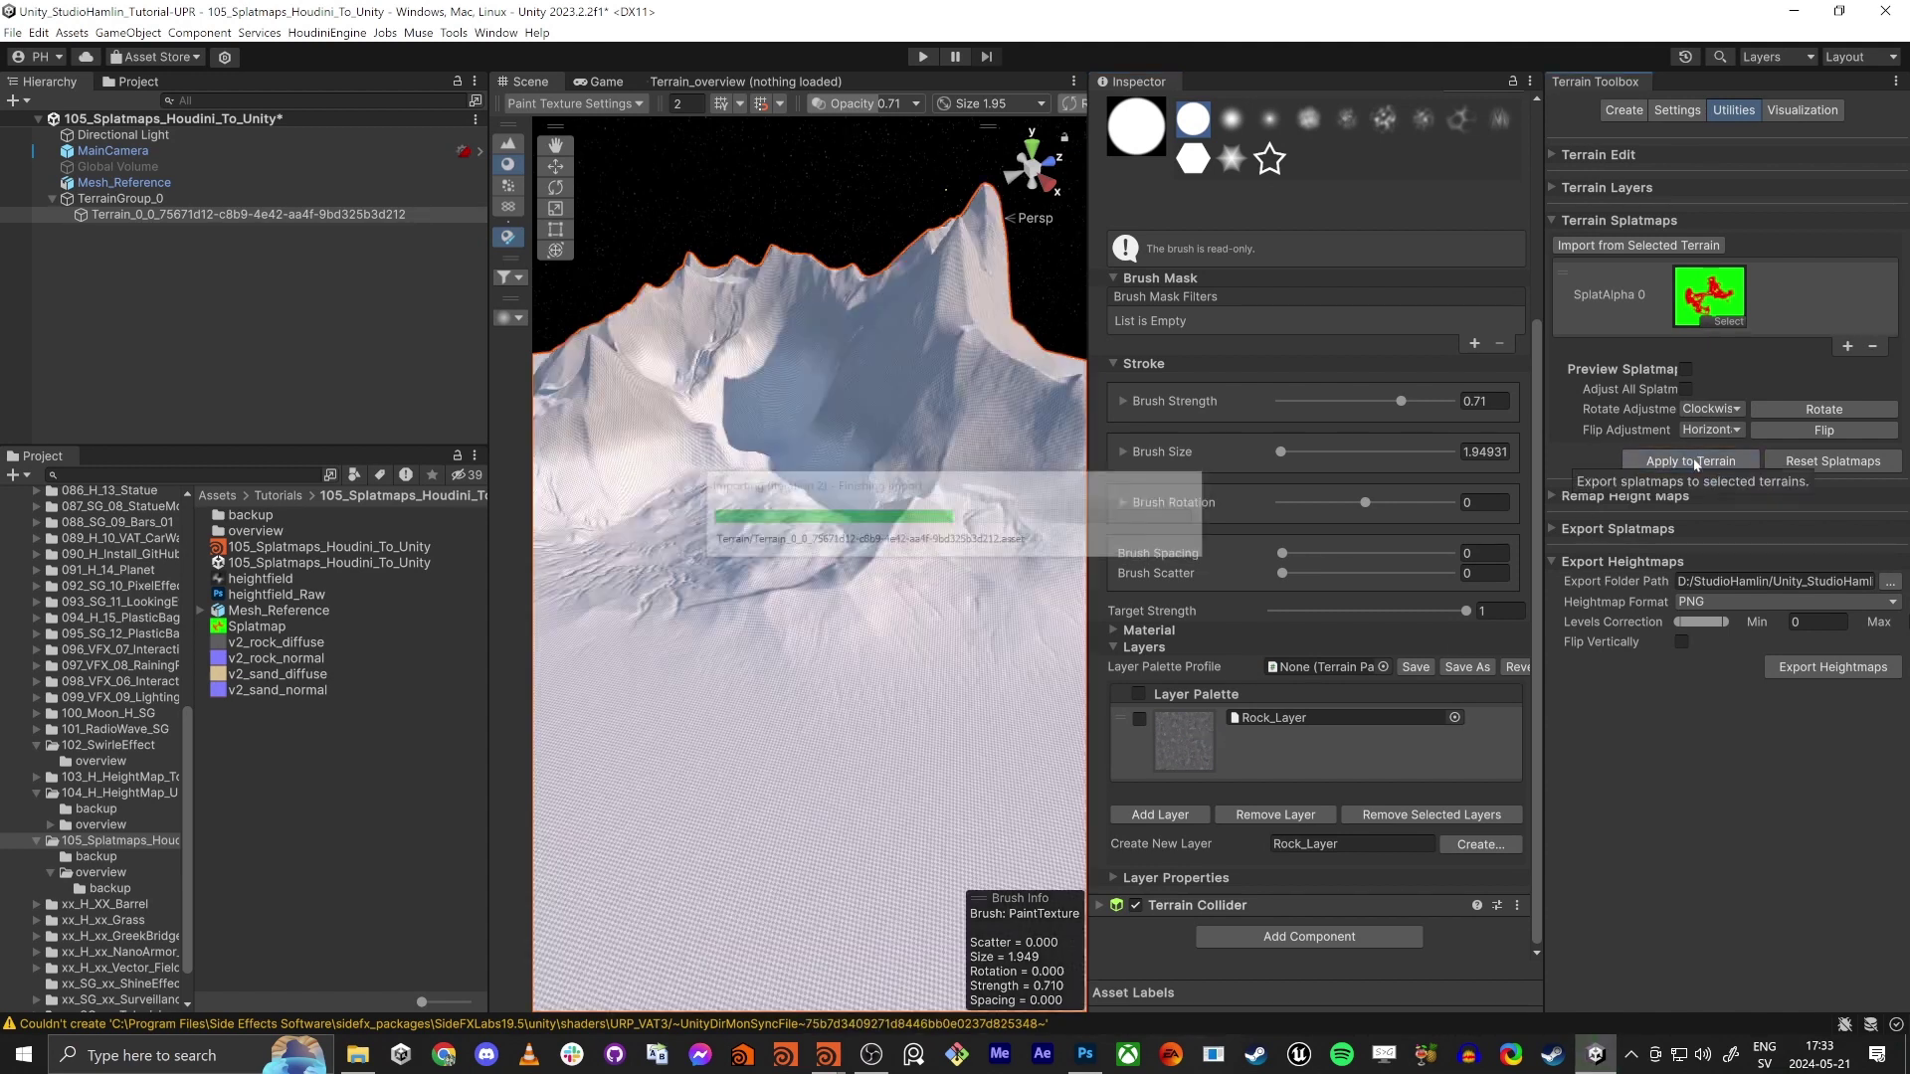
mouse_move(694, 529)
alt+mouse_down()
mouse_move(793, 535)
mouse_move(675, 543)
alt+mouse_up()
mouse_move(781, 568)
alt+mouse_down()
mouse_move(757, 552)
mouse_move(910, 574)
mouse_move(879, 587)
mouse_move(812, 564)
alt+mouse_up()
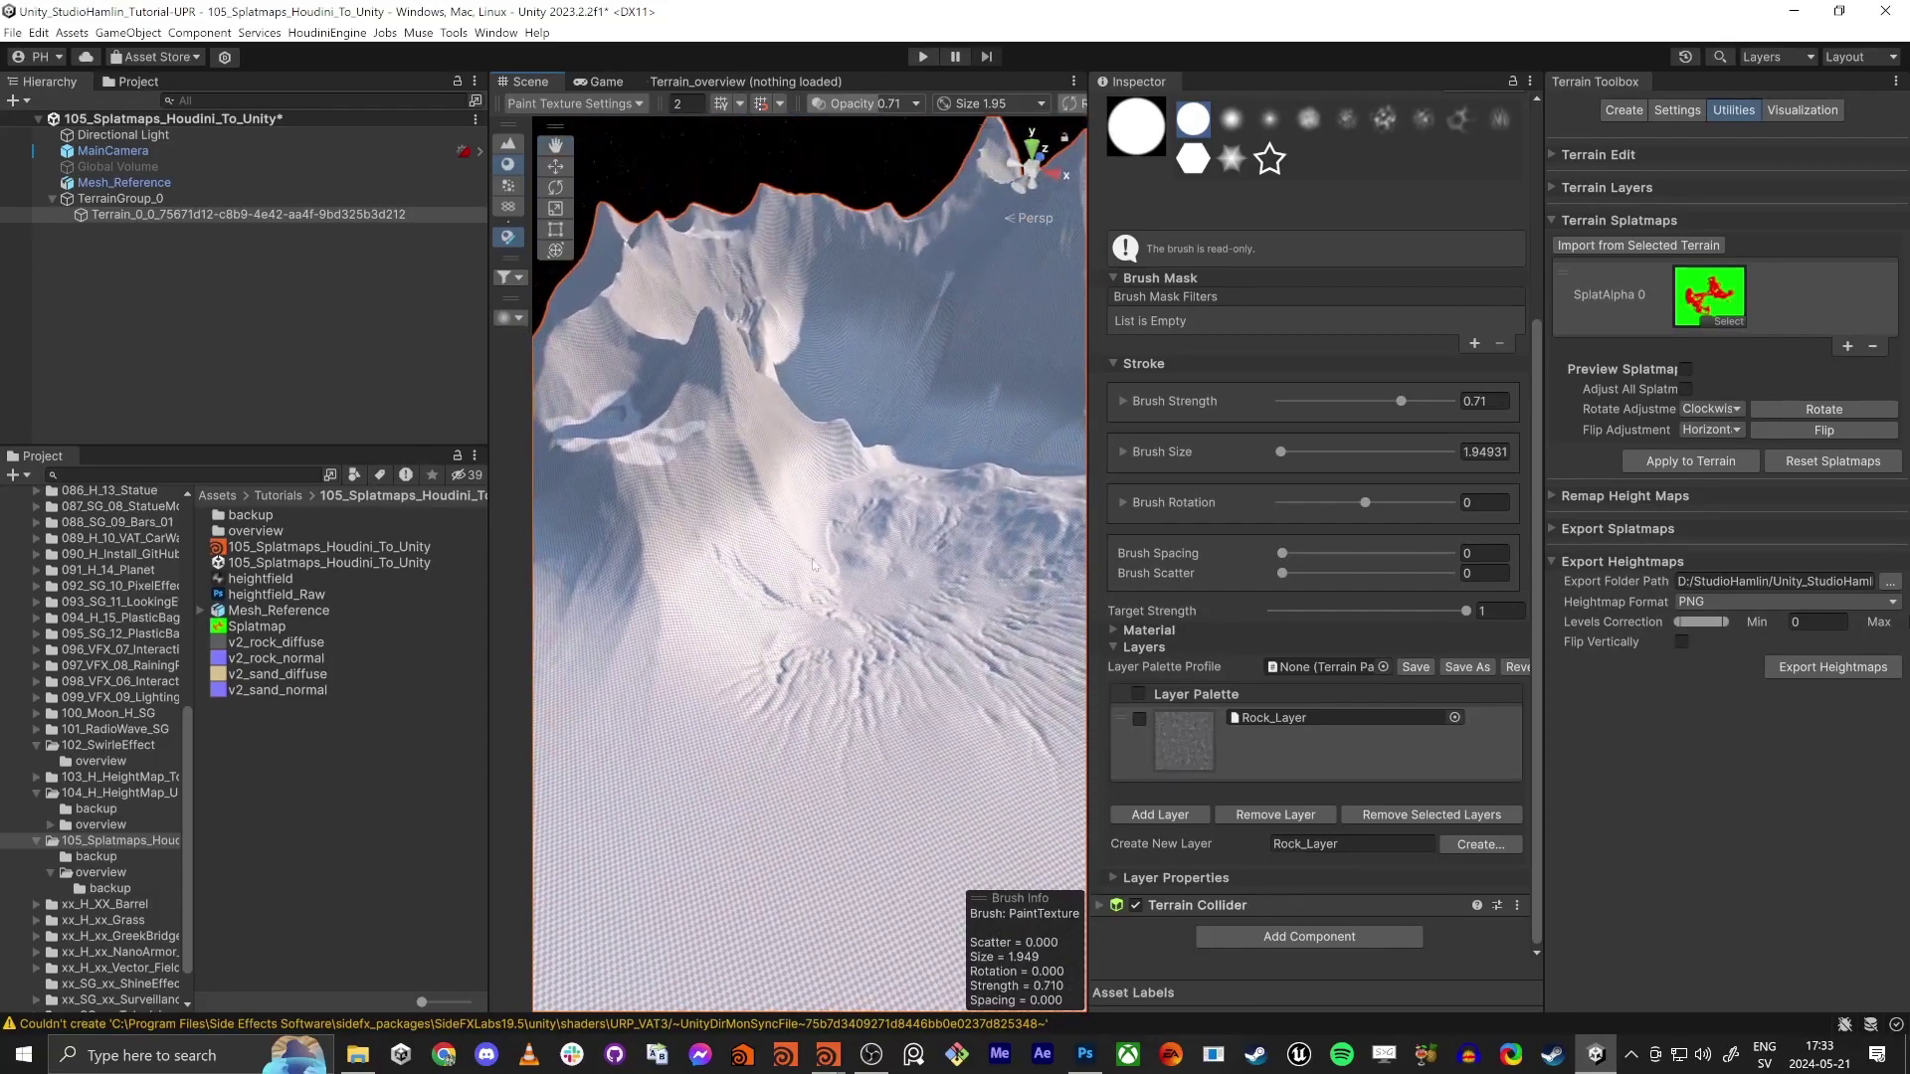
Switch to Houdini and enable the blue channel in the output layers of heightfield_output2
key(alt+Tab)
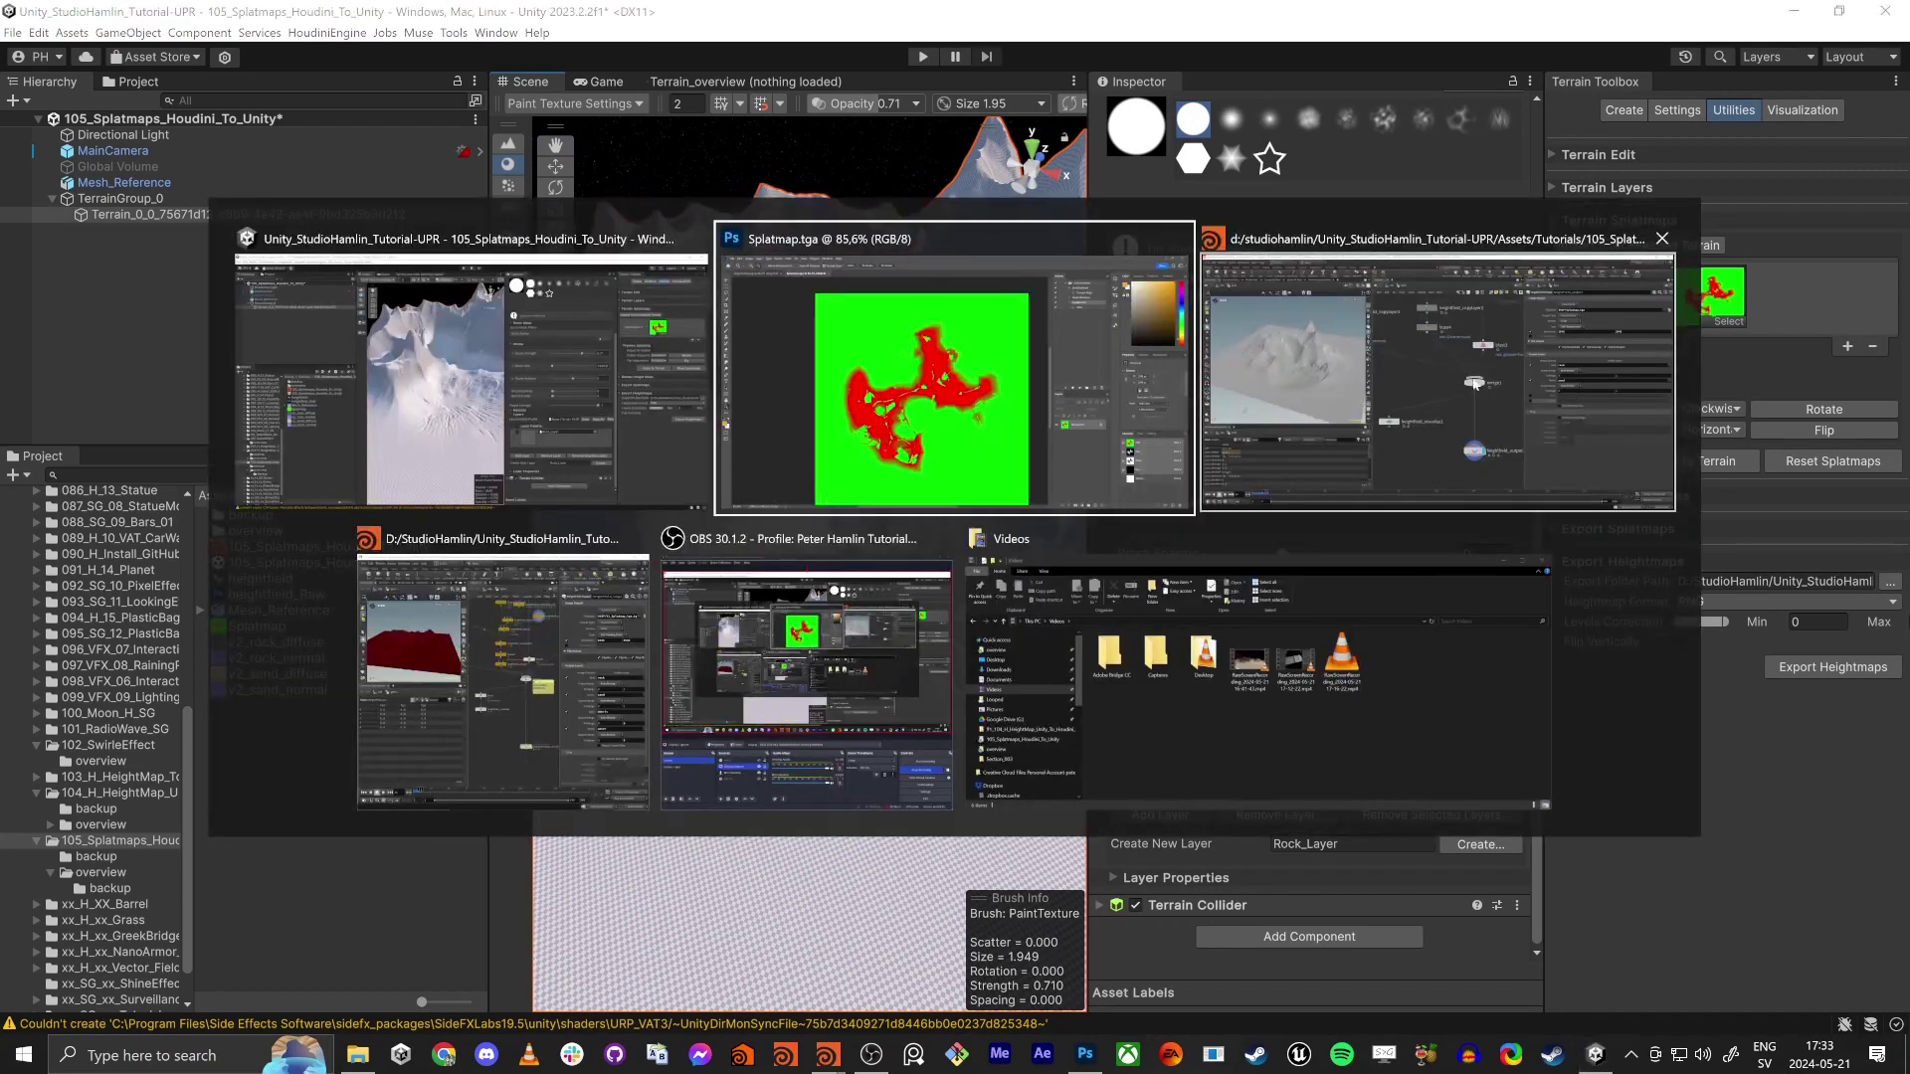
click(1468, 391)
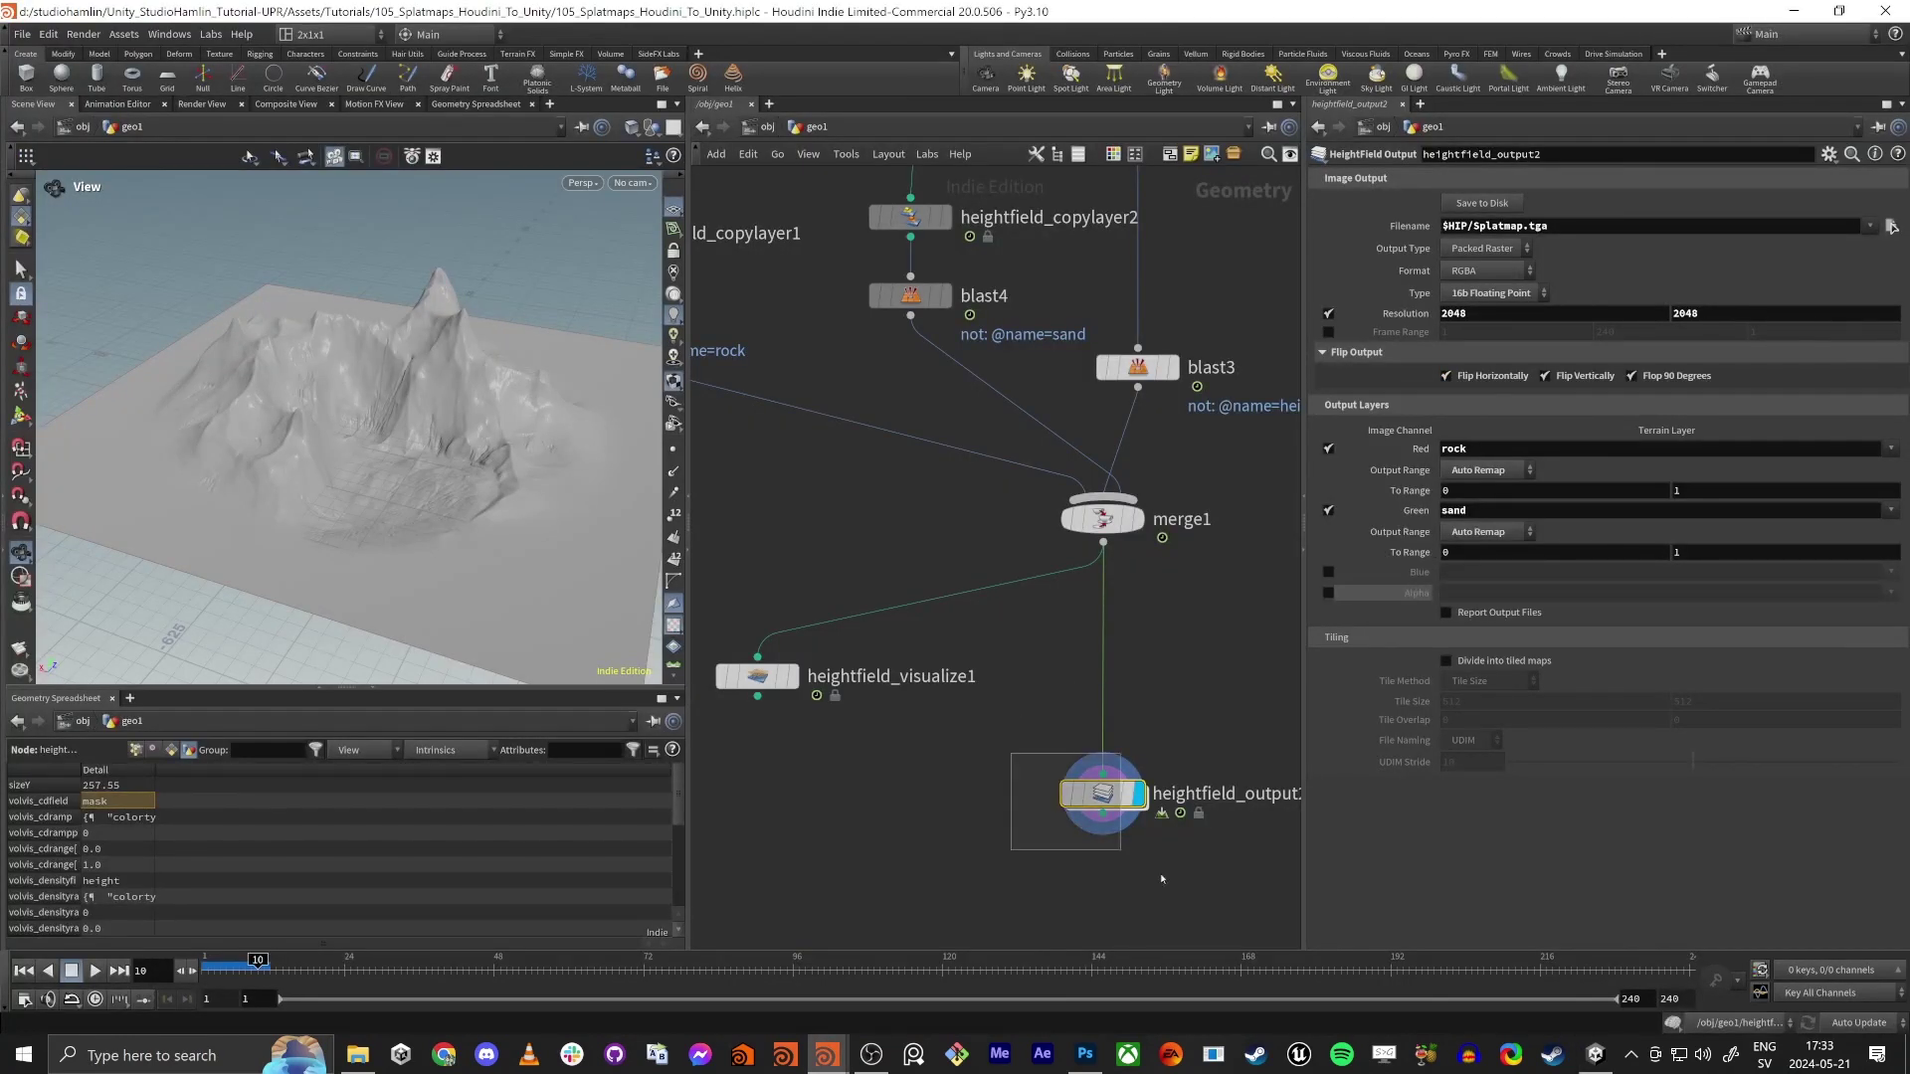
click(1329, 572)
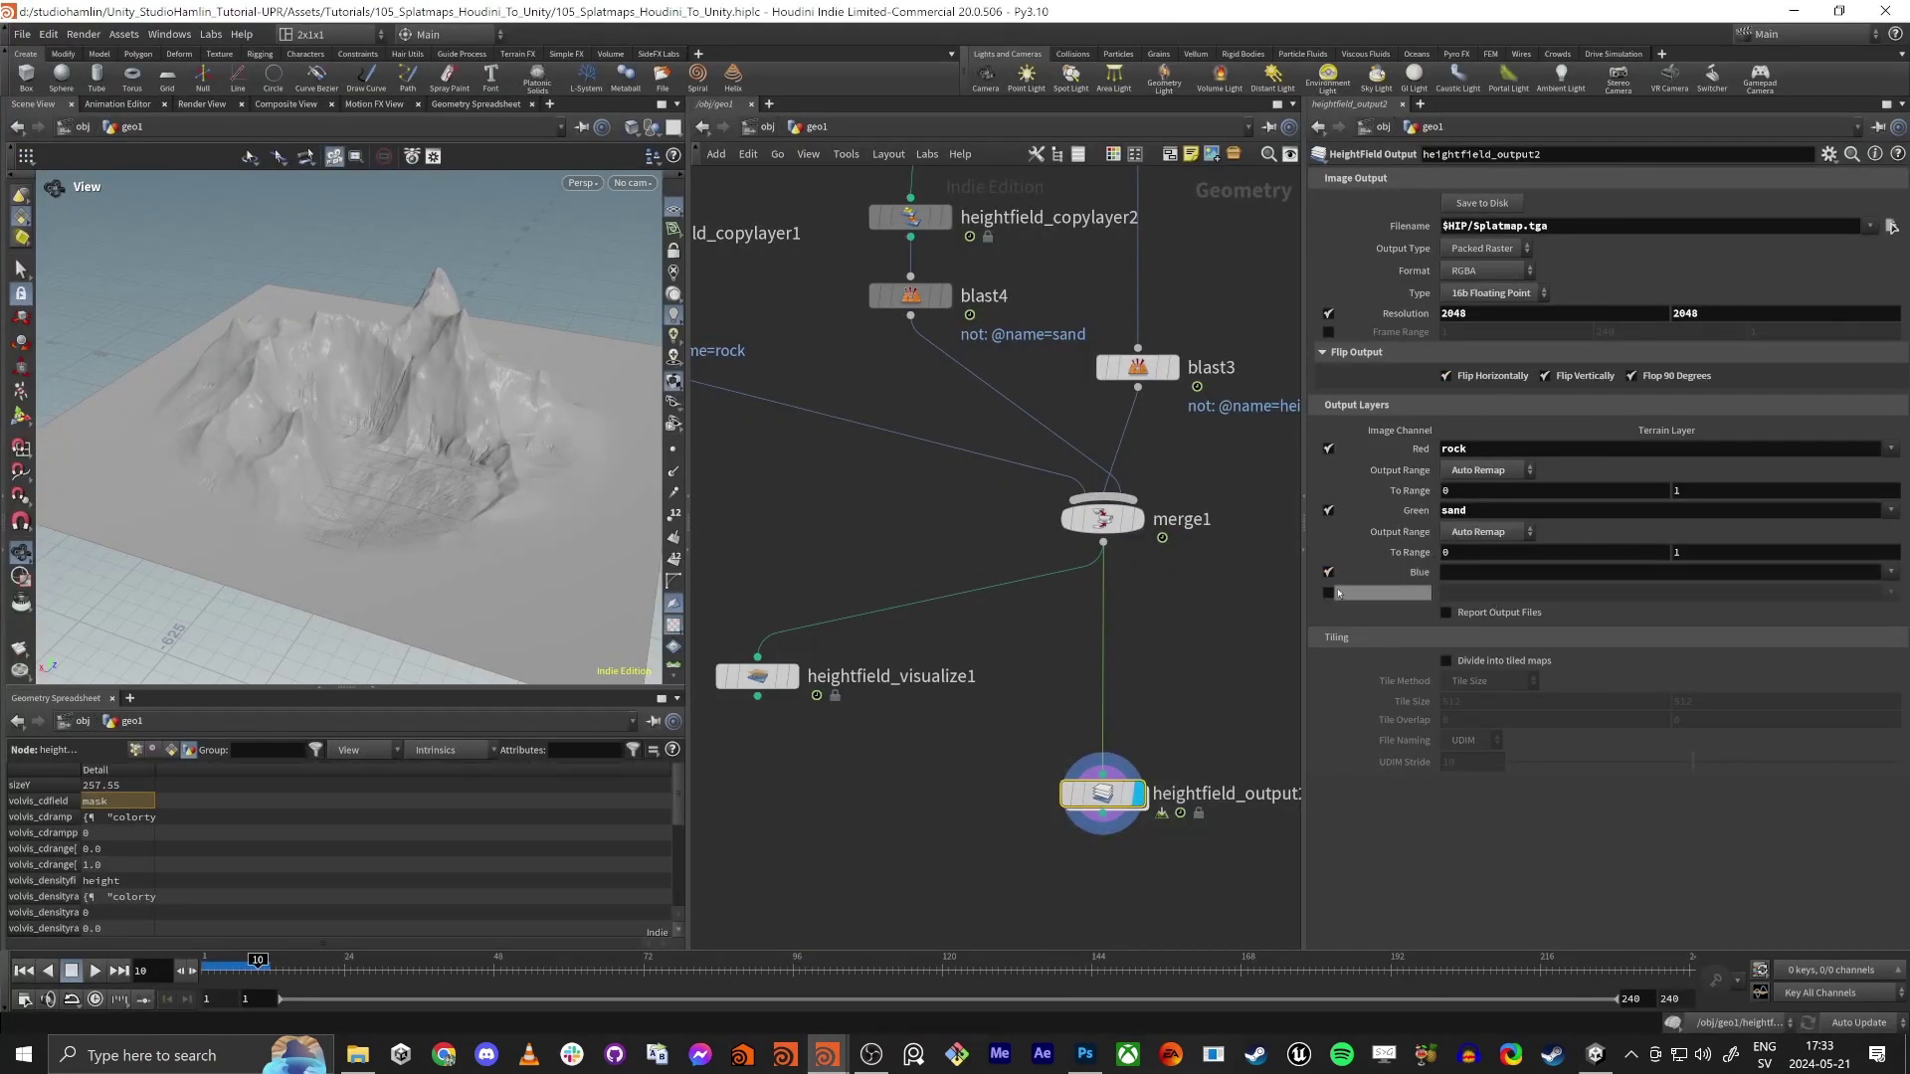
Enable the alpha channel in the output layers of heightfield_output2
click(1329, 593)
Duplicate the heightfield_copylayer2 and blast4 pair, place the copy beside the sand branch, and wire it to save_sizeY_attribute
middle_drag(1293, 463, 1071, 556)
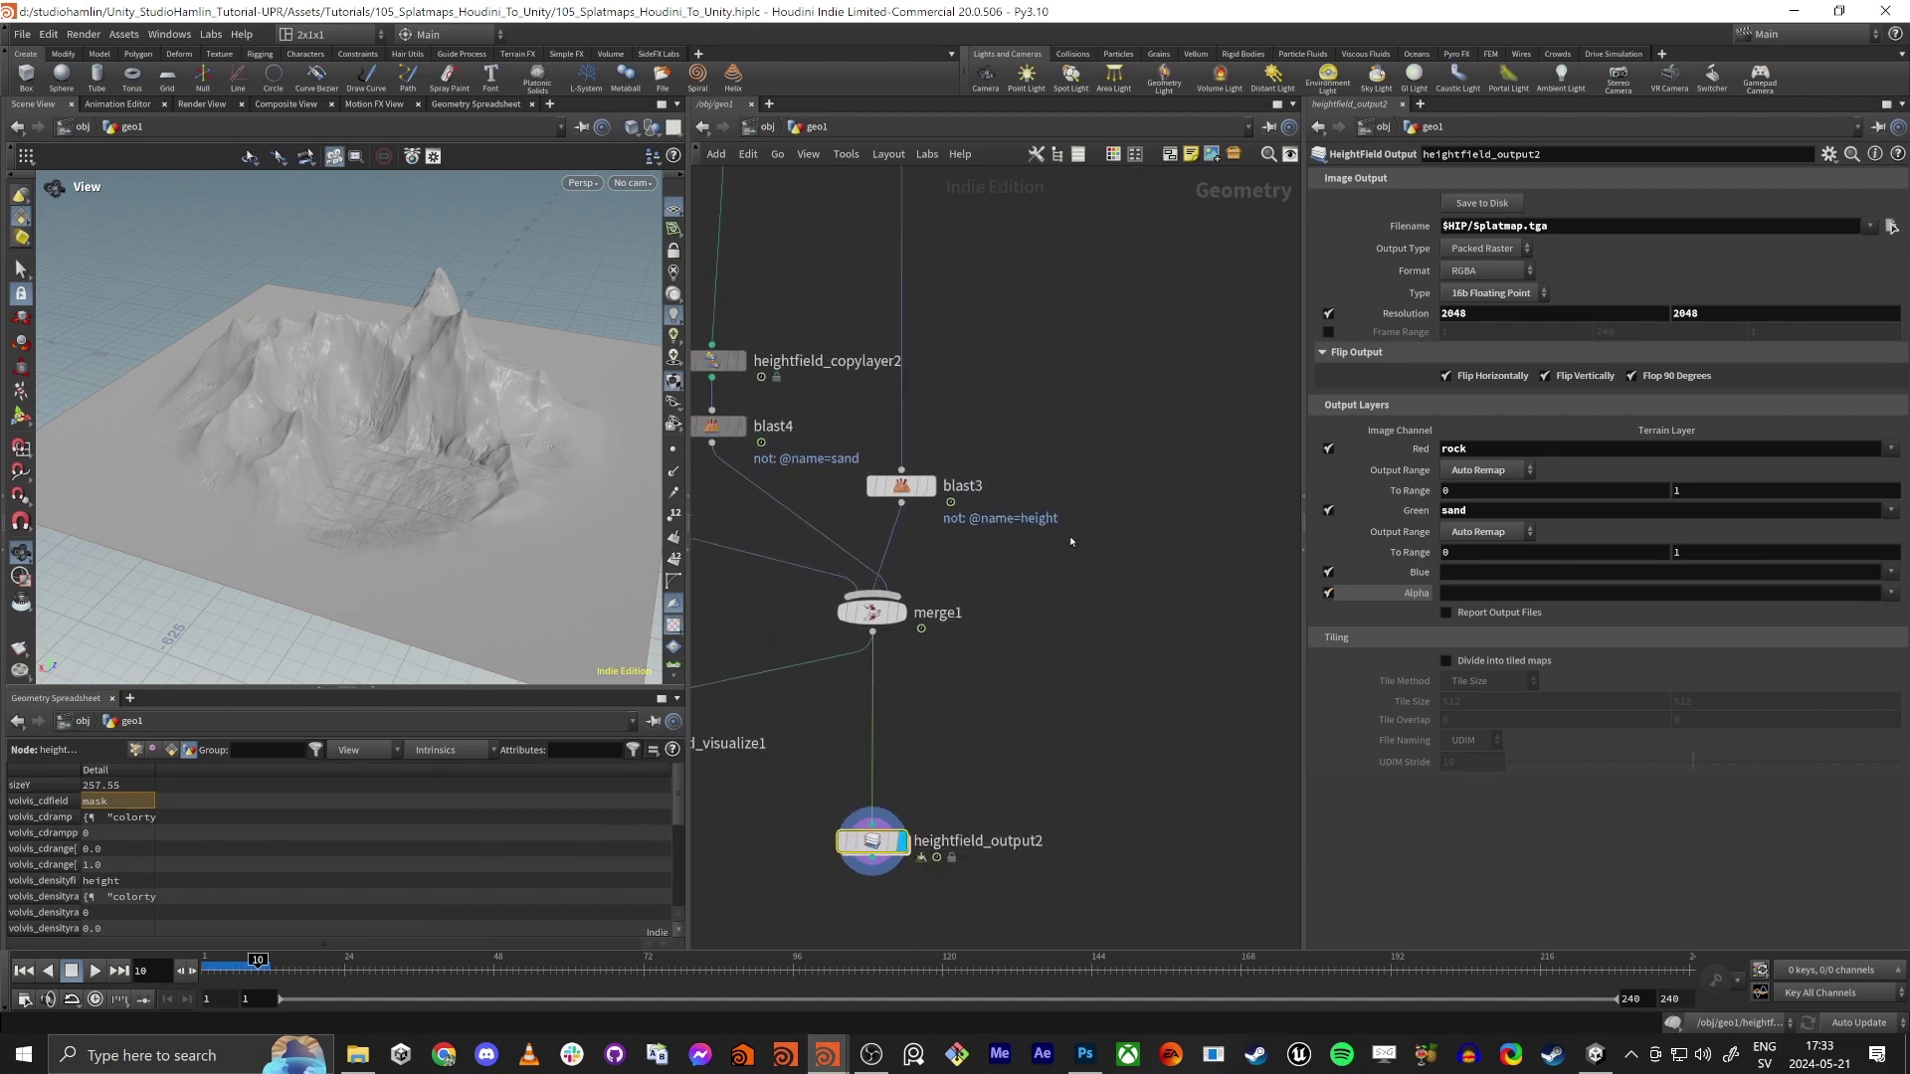
scroll(1154, 358, down, 1)
middle_drag(1154, 358, 1112, 591)
scroll(1163, 564, down, 1)
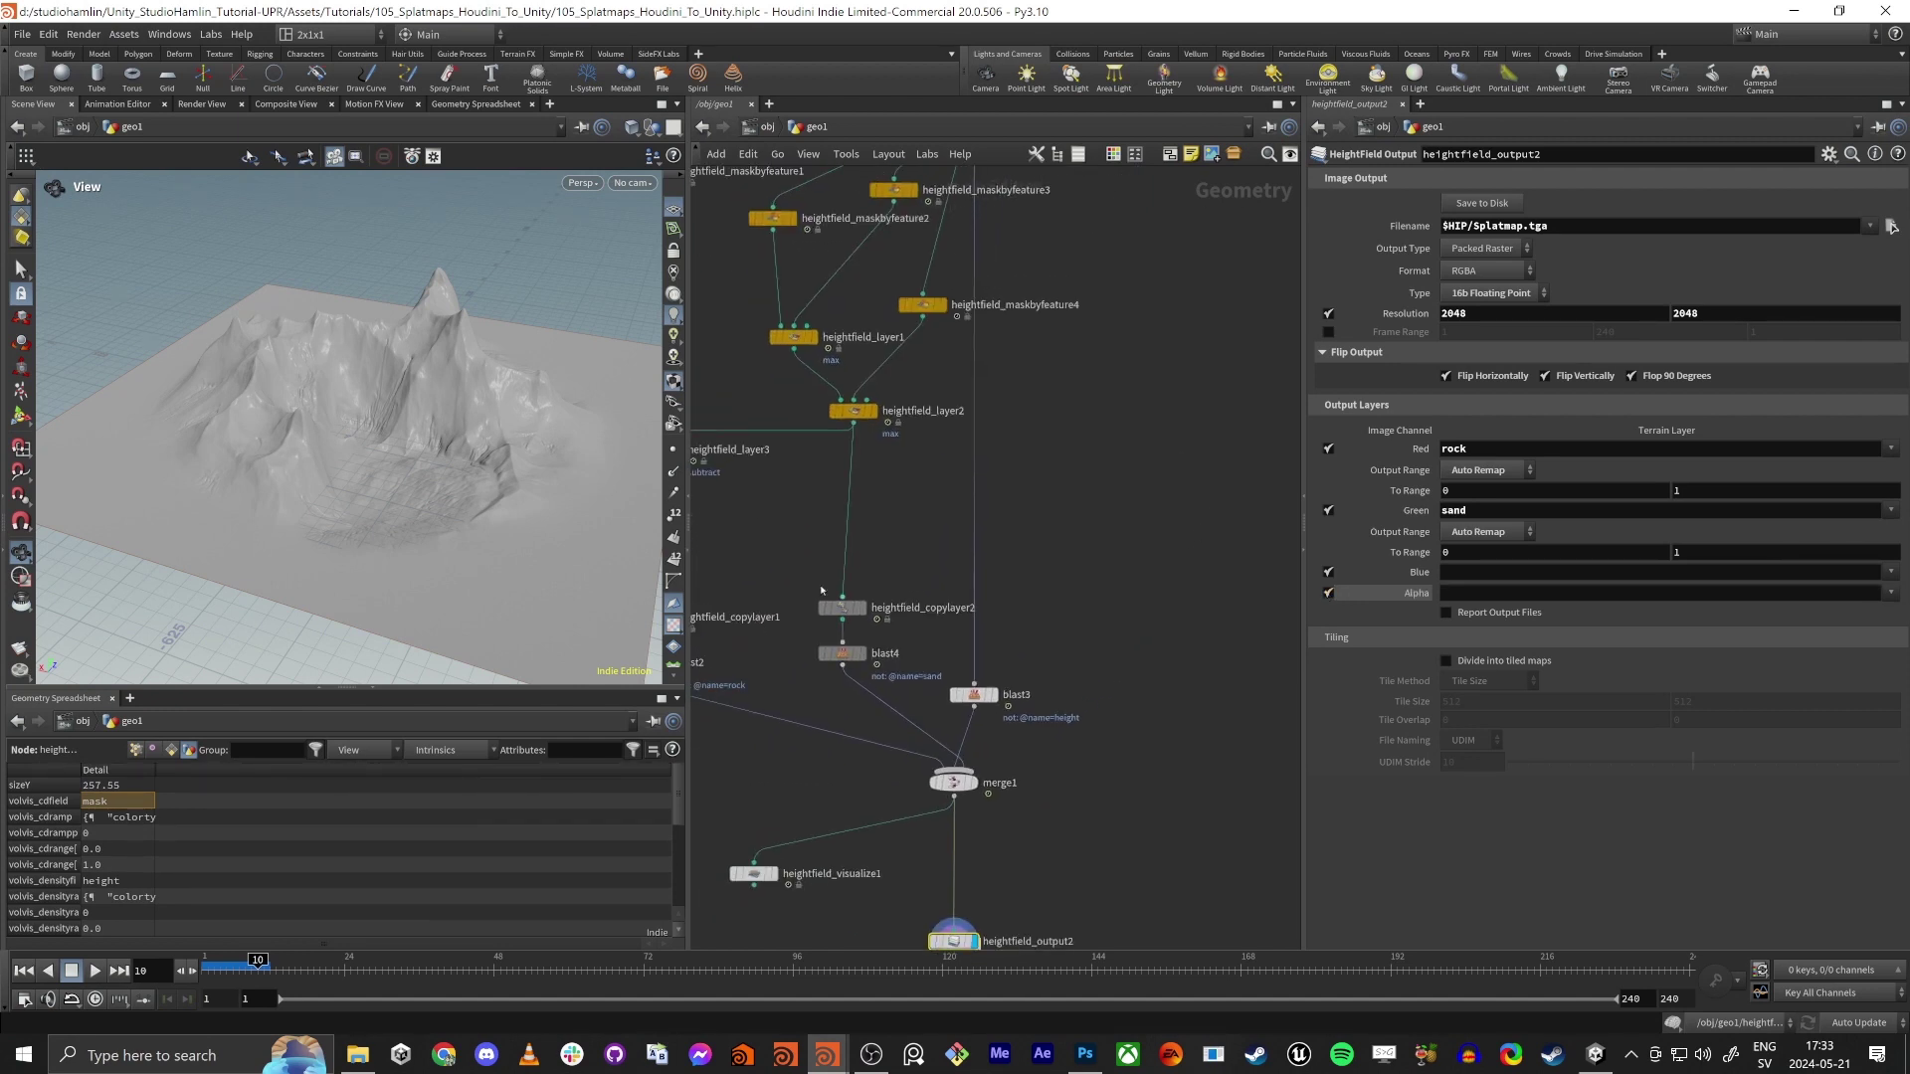
middle_drag(810, 576, 837, 614)
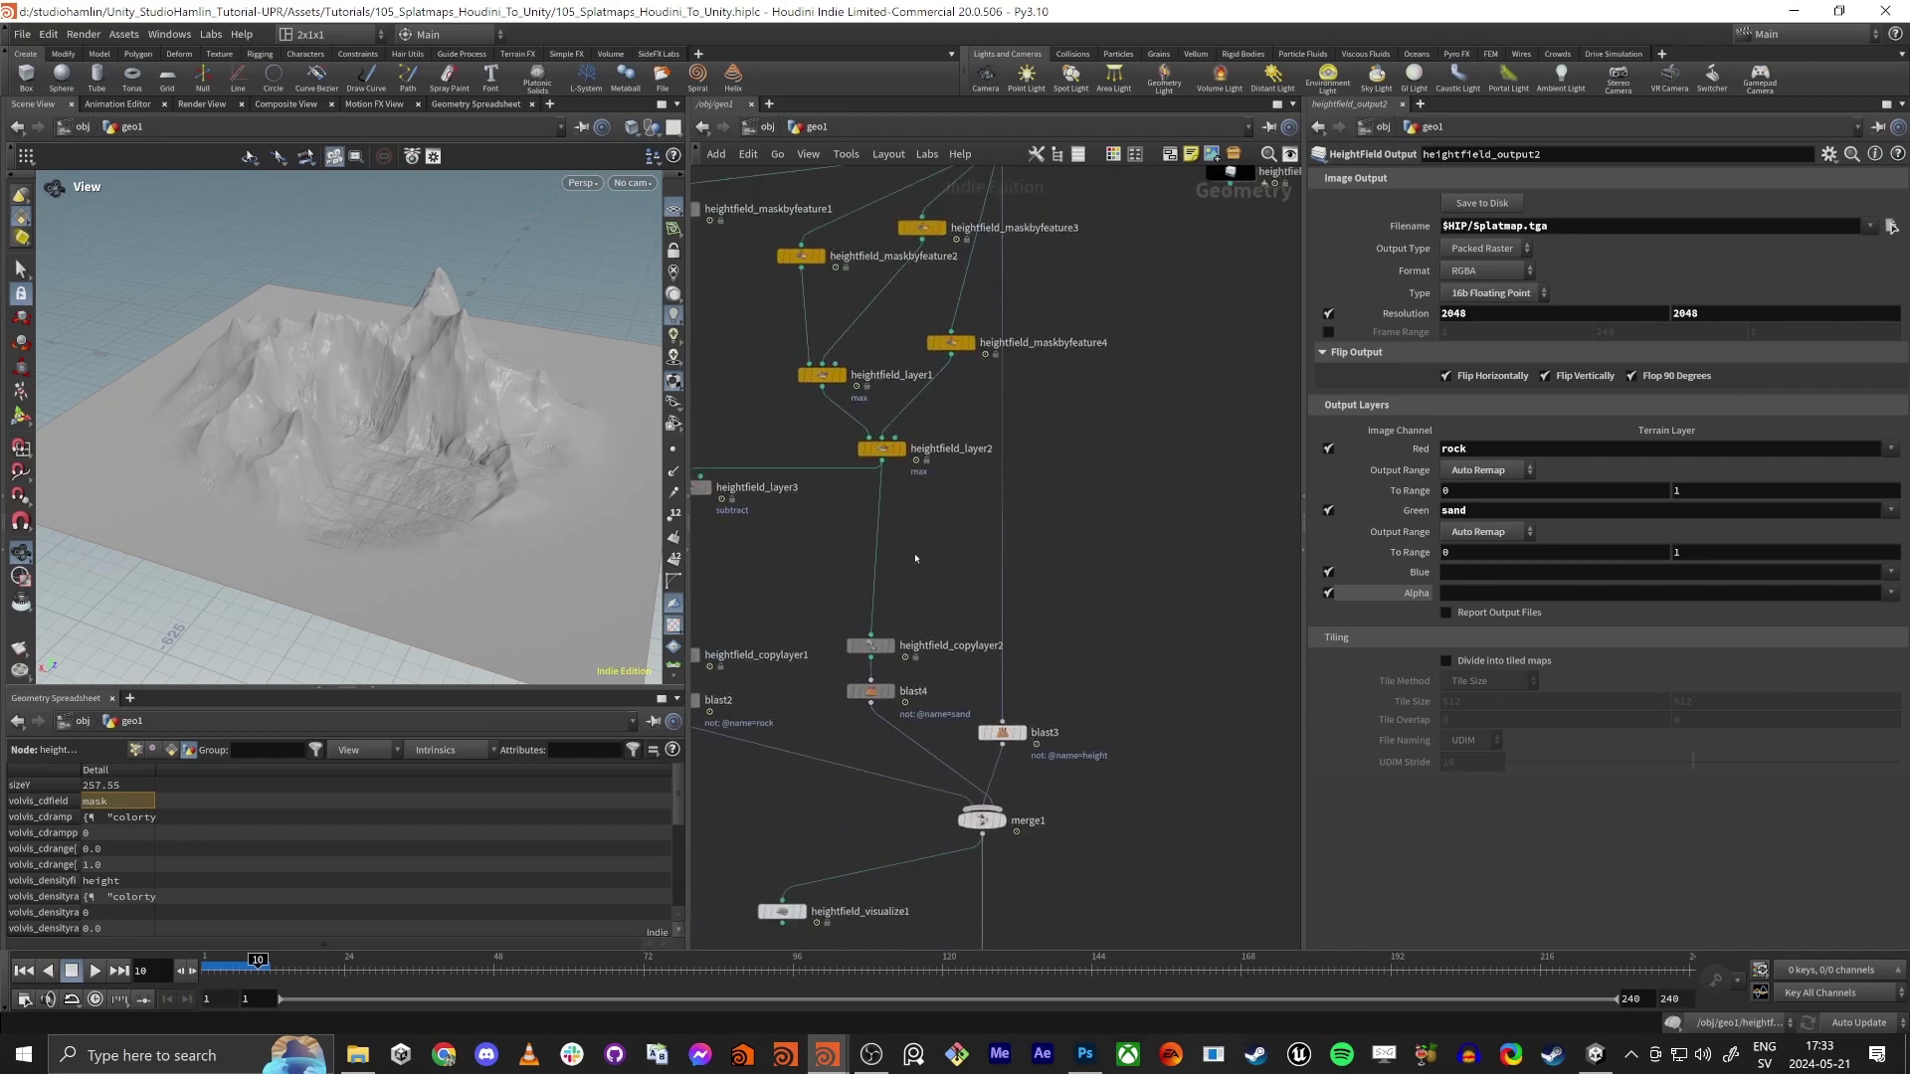
drag(816, 616, 1239, 685)
click(1233, 636)
middle_drag(1166, 410, 1070, 557)
drag(908, 213, 1156, 712)
click(1157, 713)
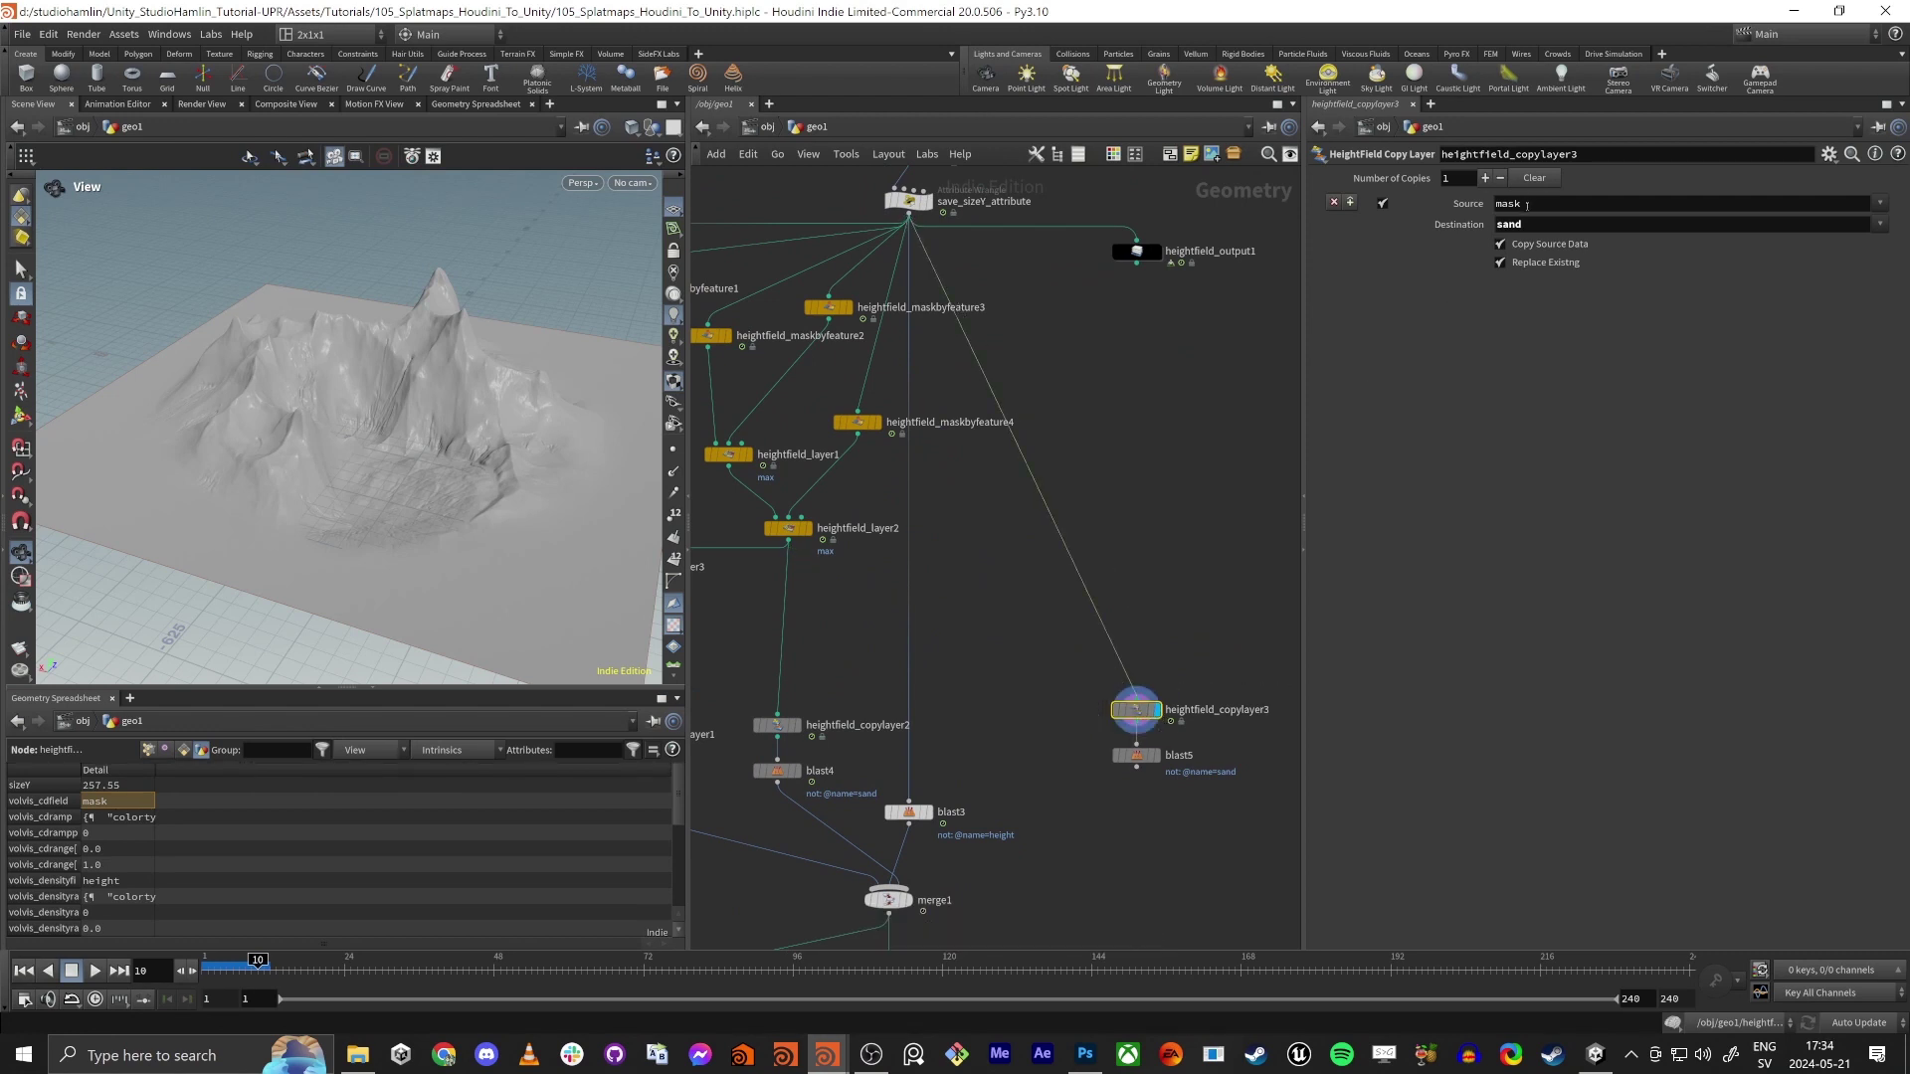
double_click(1594, 231)
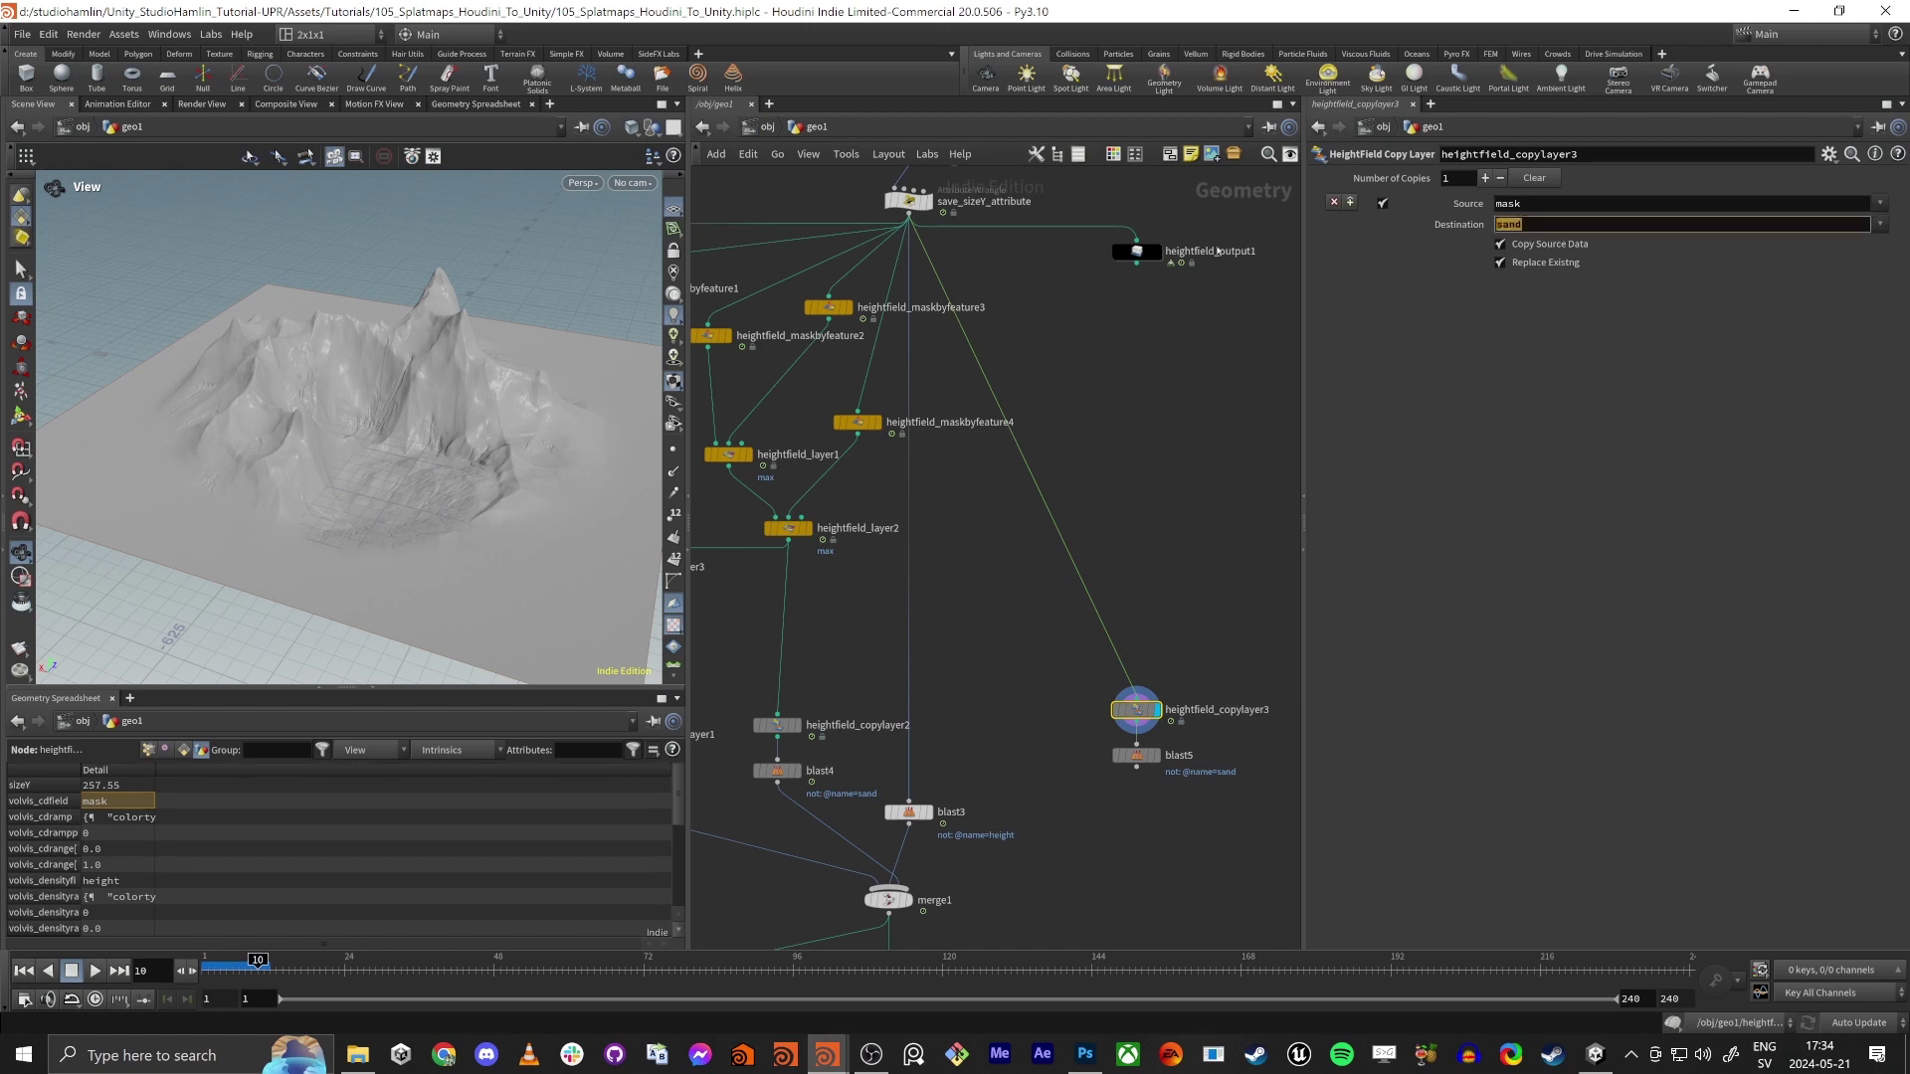
text(debris)
key(Return)
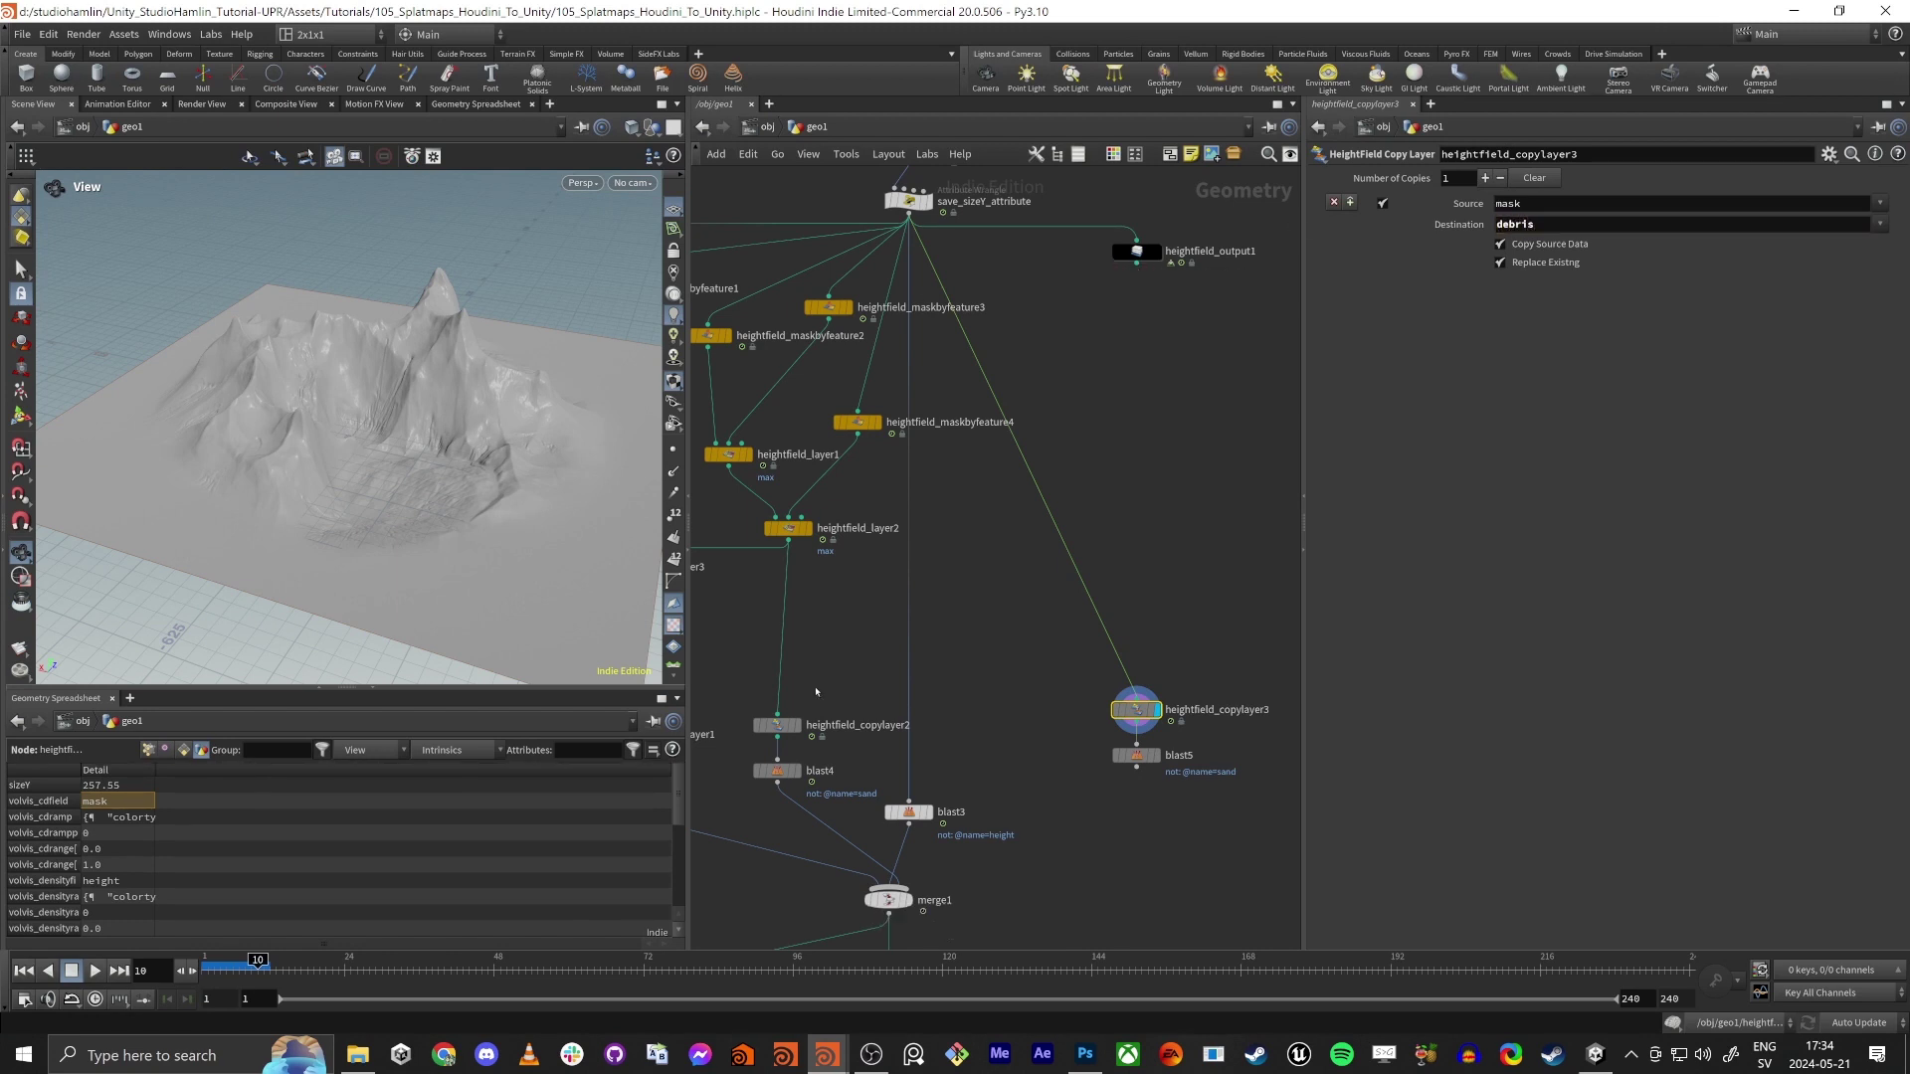
click(1136, 754)
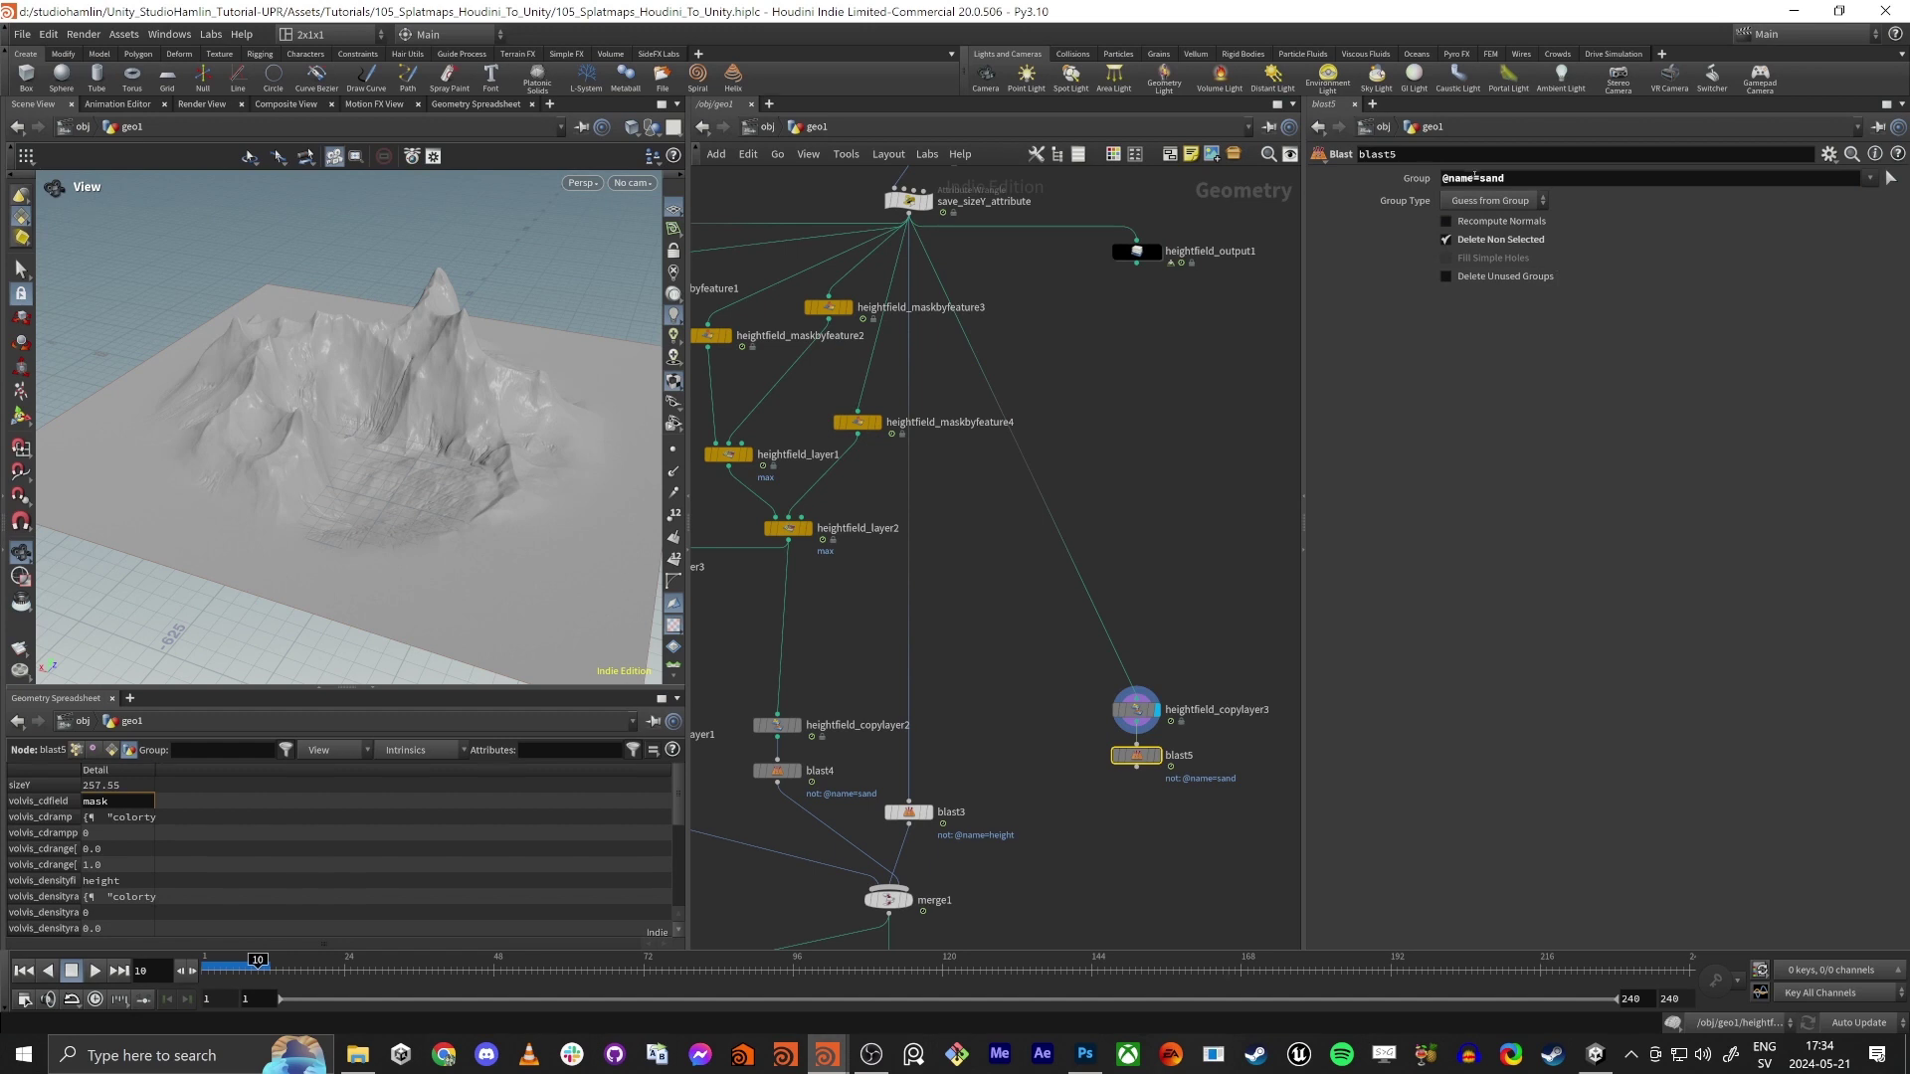
drag(1479, 177, 1626, 229)
text(debris)
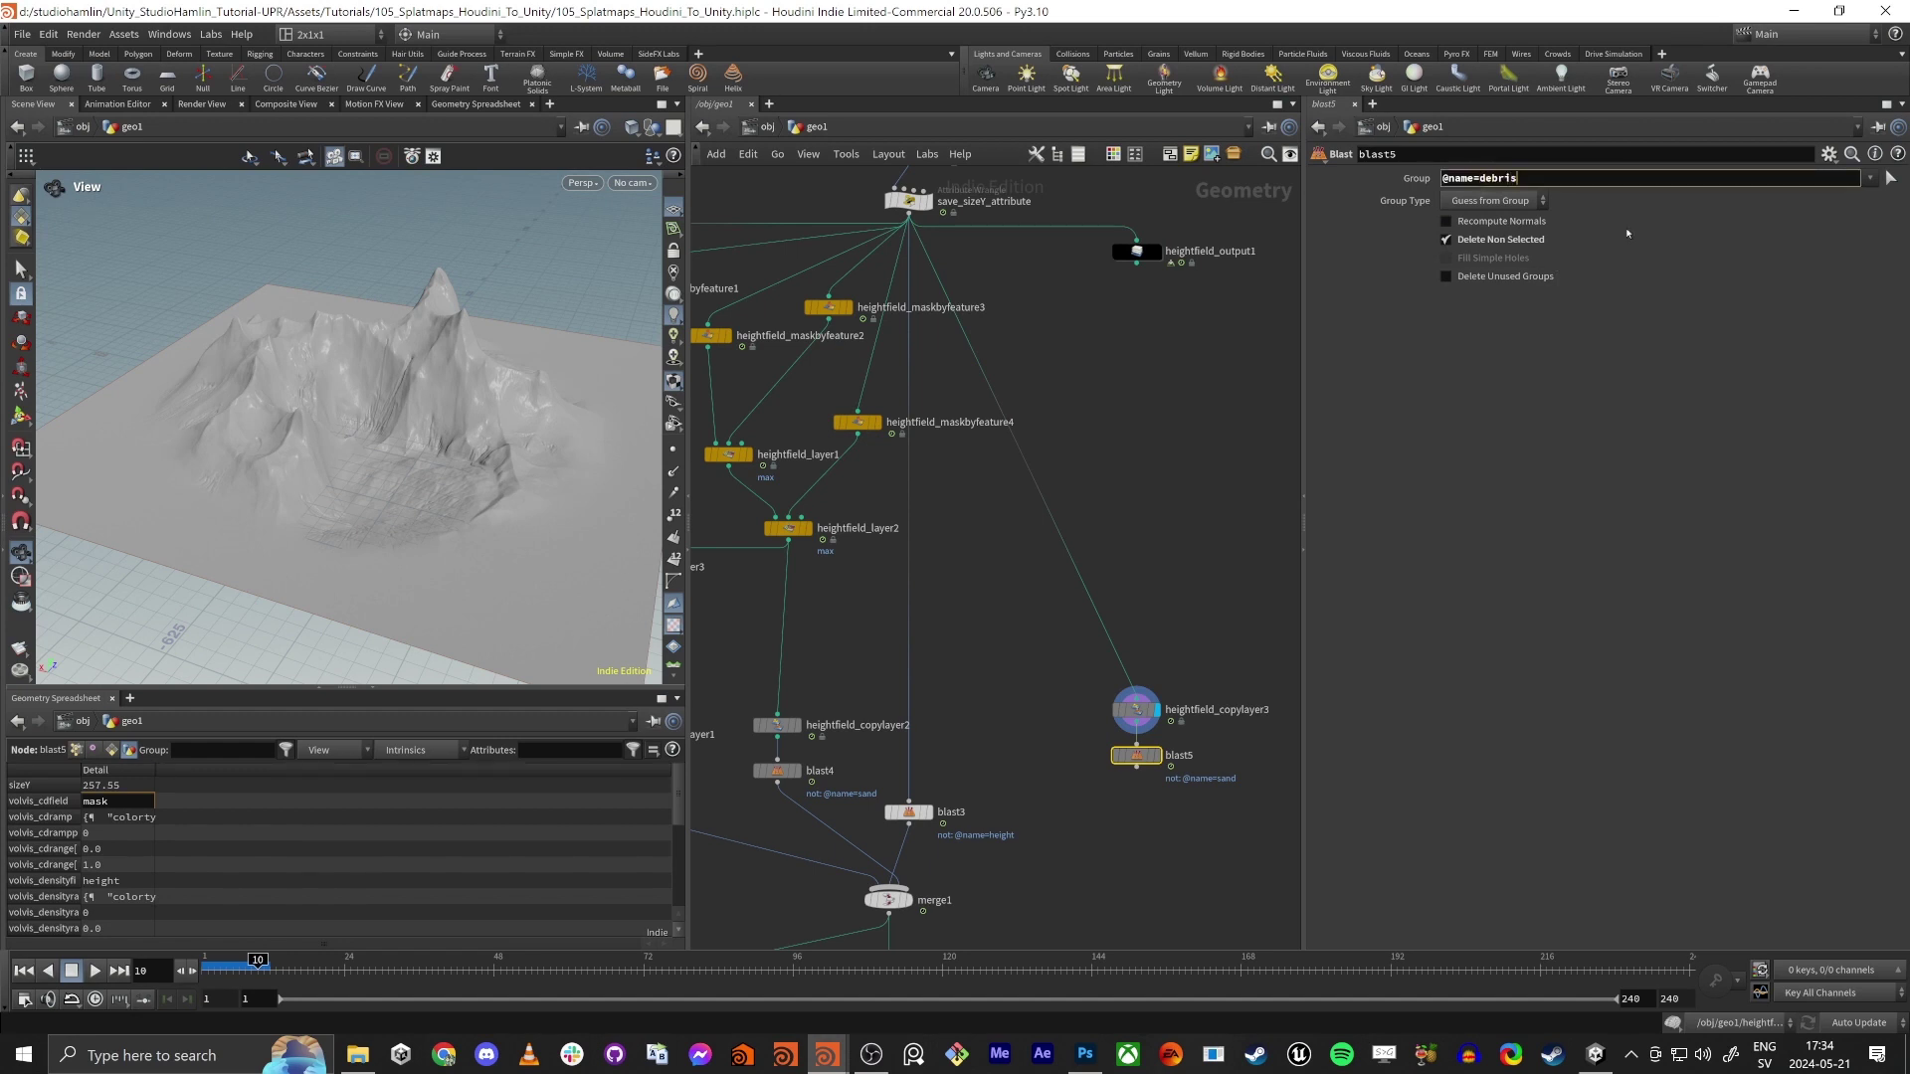
key(Return)
drag(1097, 827, 1039, 698)
alt+drag(1038, 698, 1174, 698)
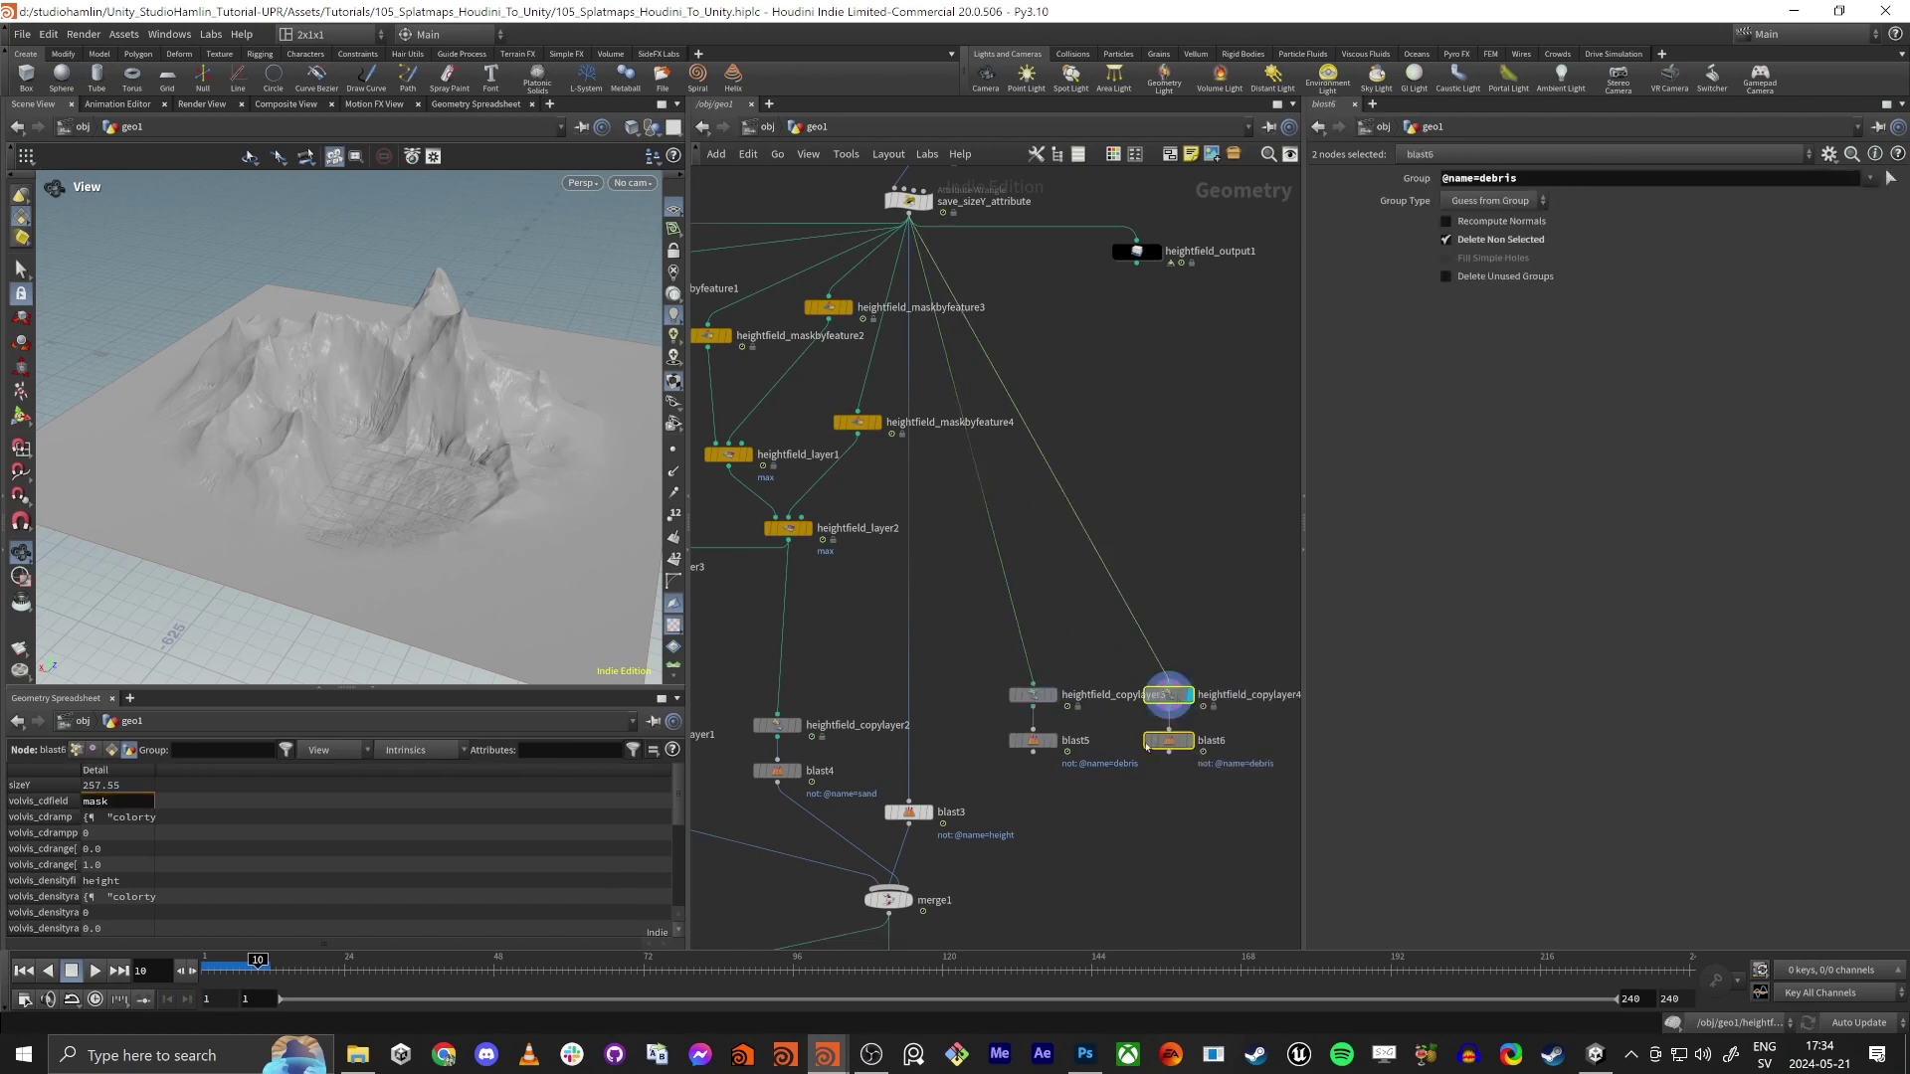
click(1177, 699)
double_click(1527, 225)
text(water)
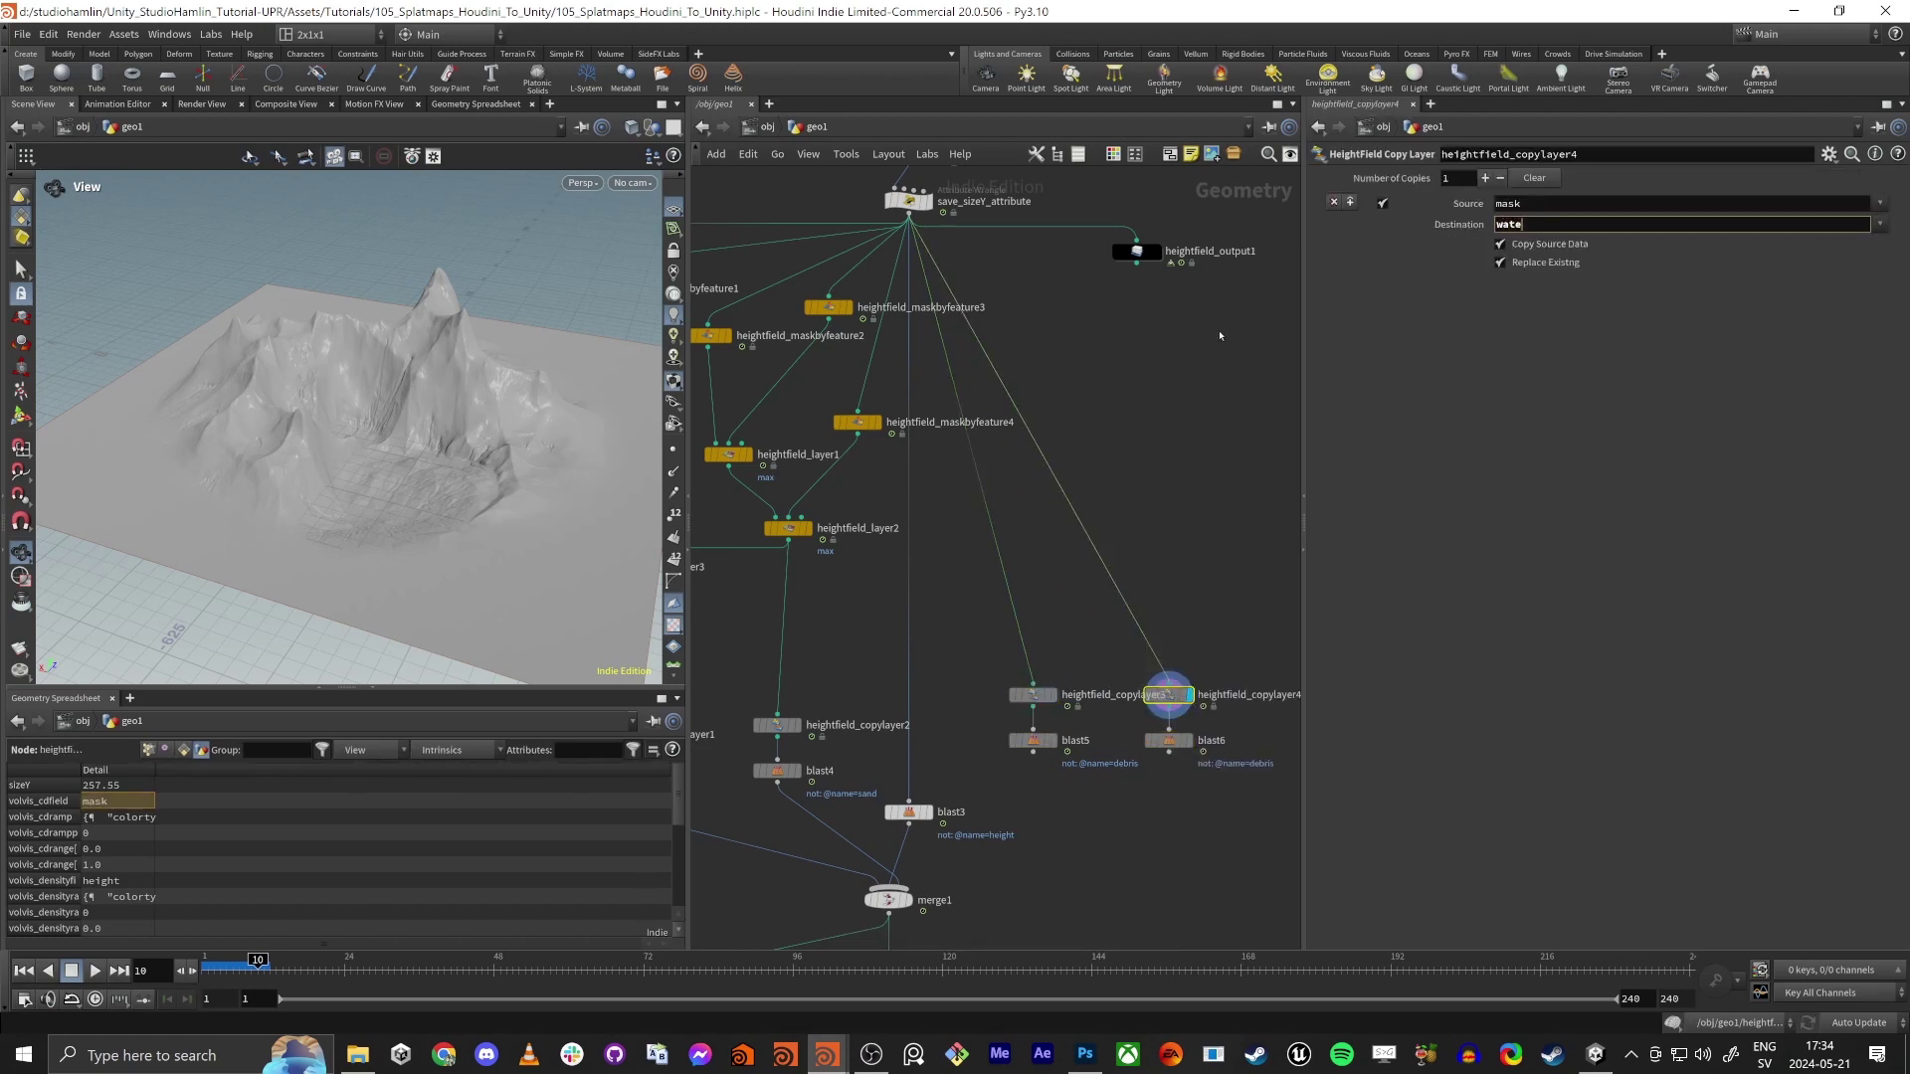
key(Return)
click(1172, 738)
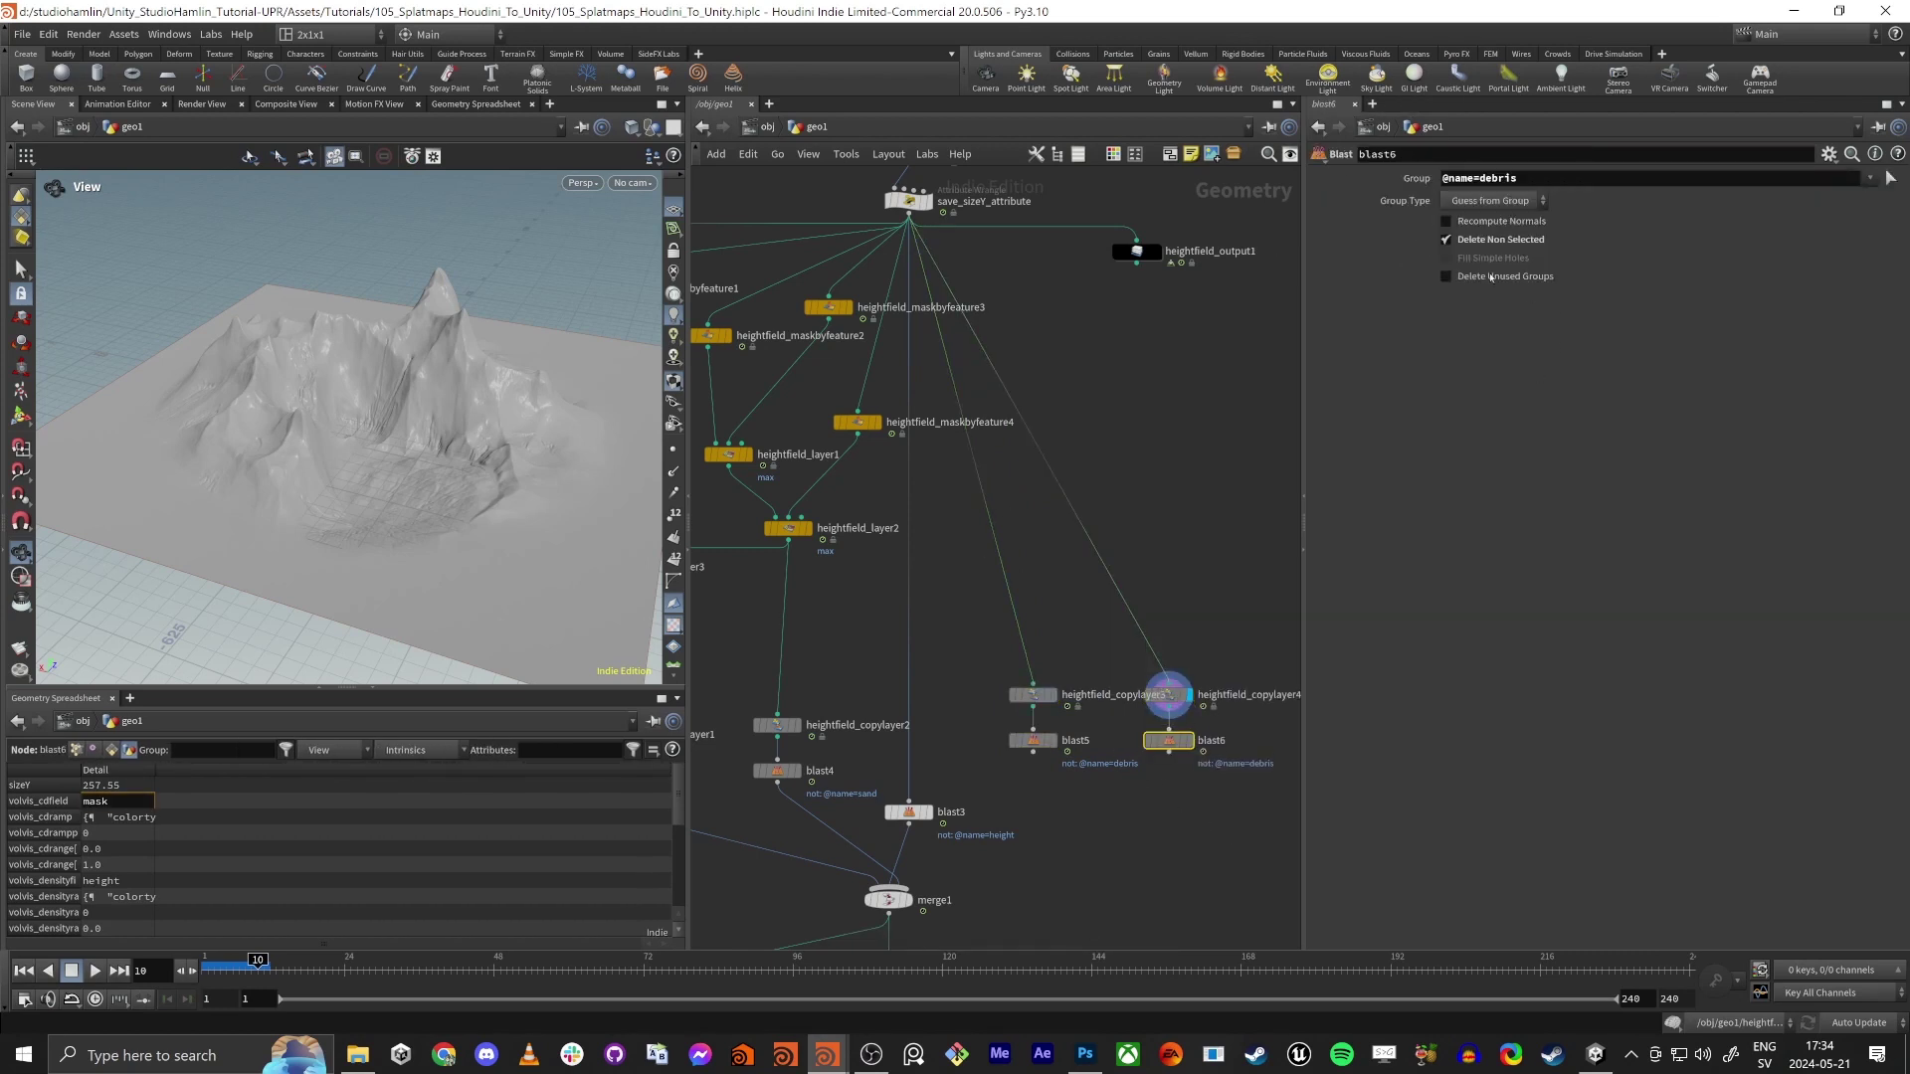
double_click(1489, 178)
text(water)
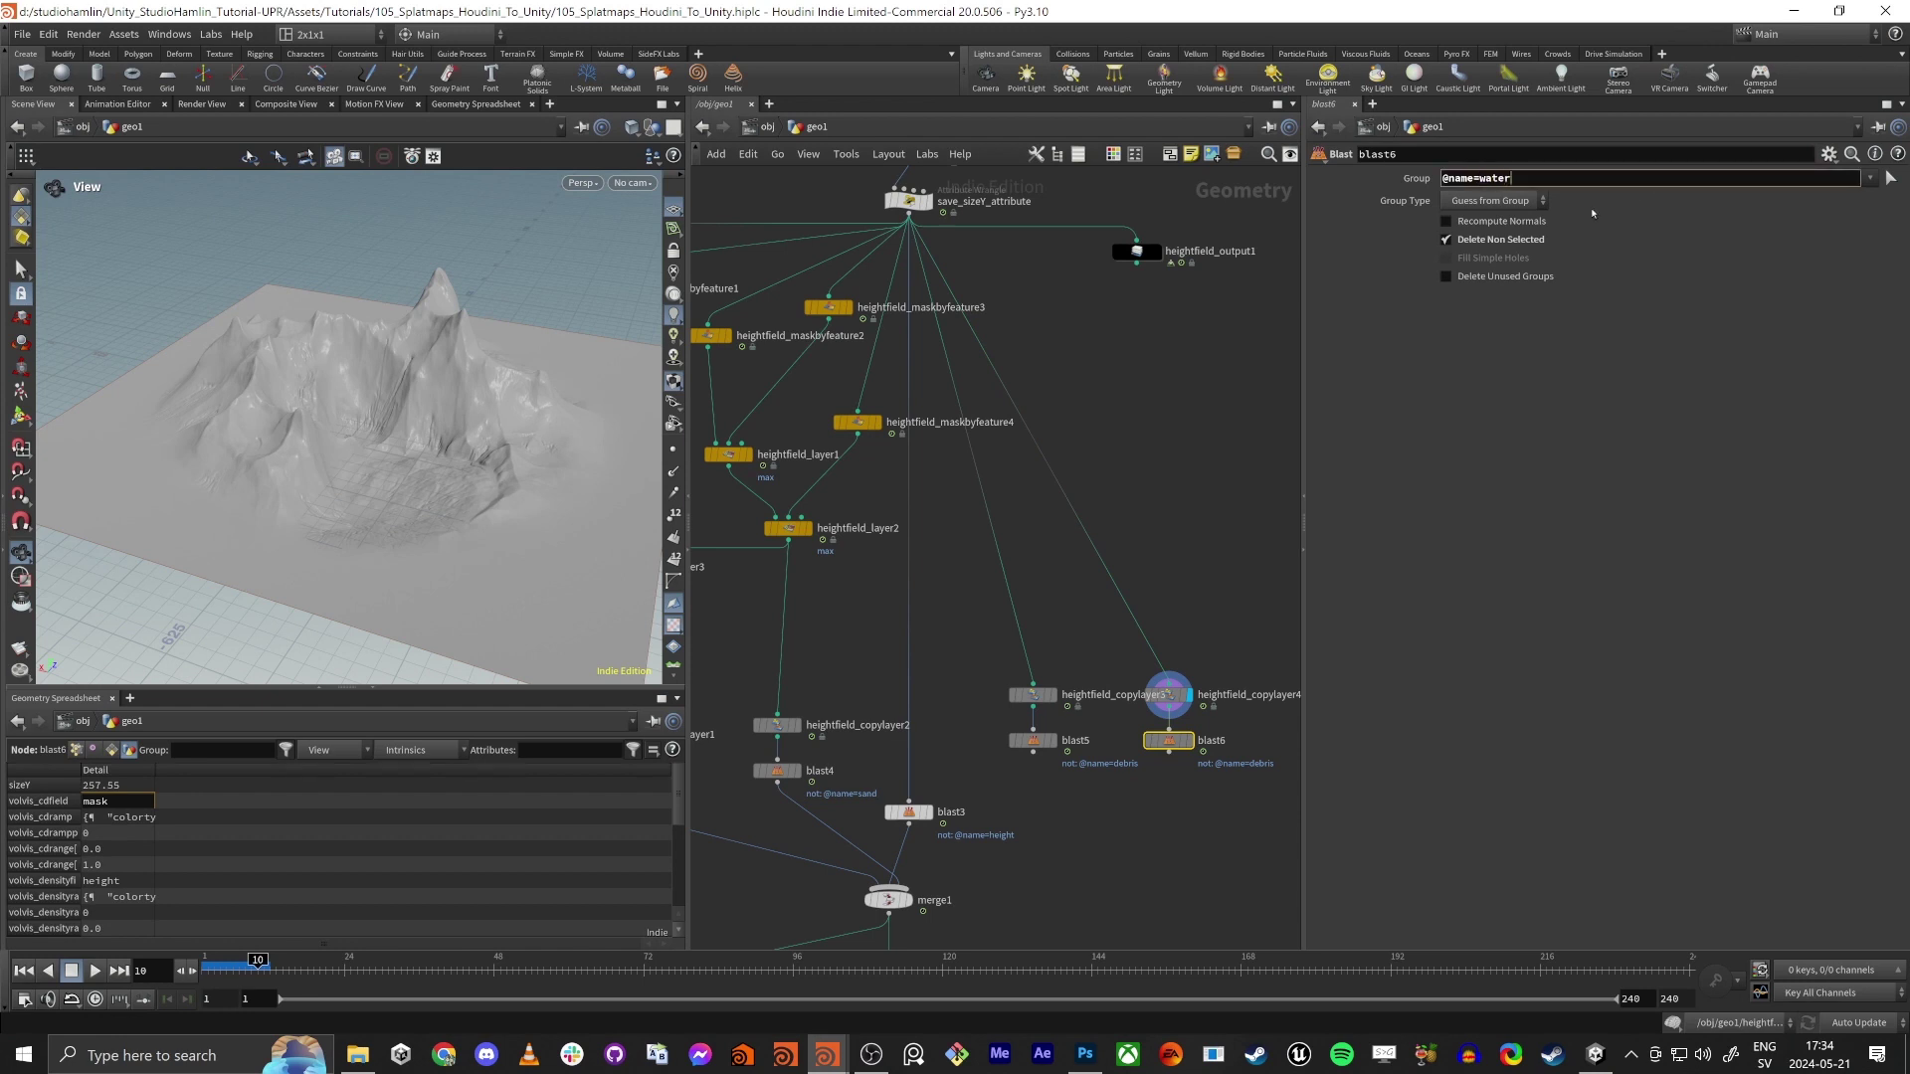
key(Return)
Connect the outputs of blast5 and blast6 to merge1
middle_drag(1094, 782, 1104, 569)
shift+click(1105, 456)
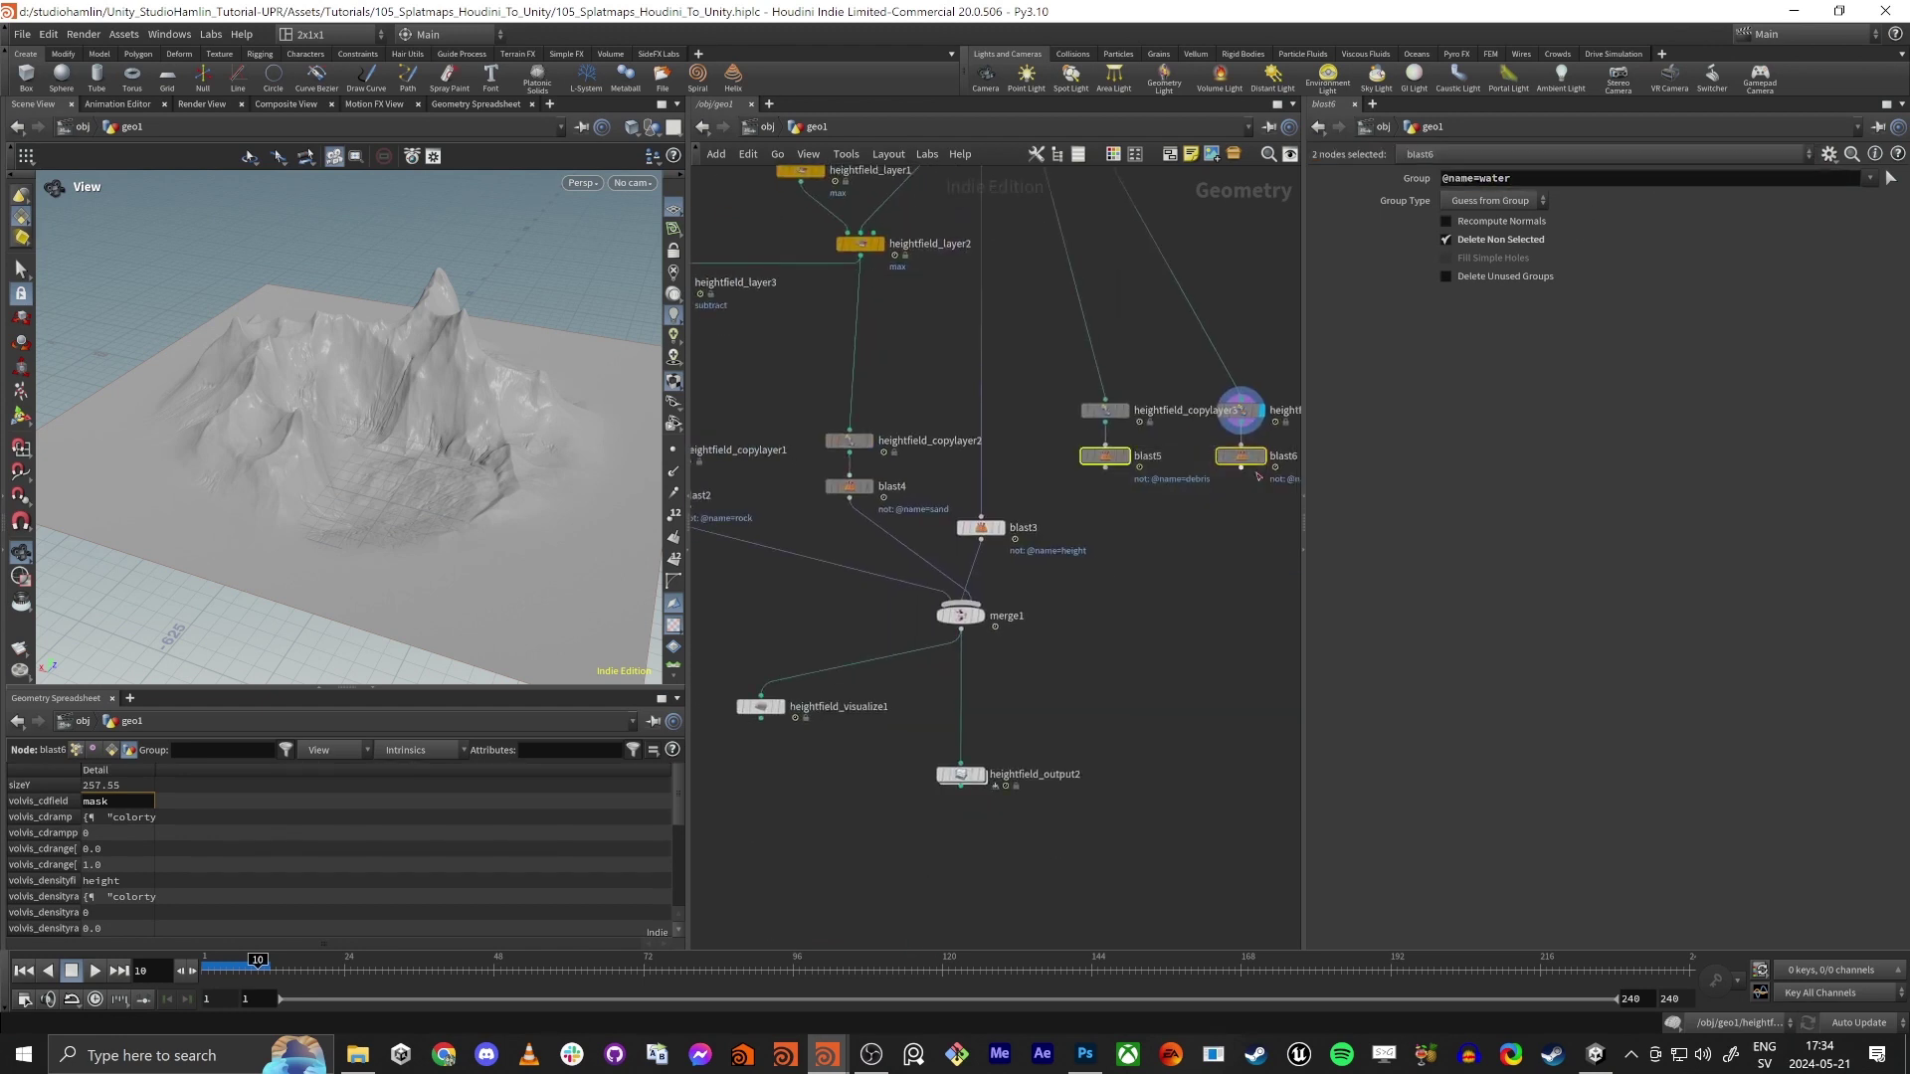
drag(1105, 465, 961, 606)
In heightfield_output2, assign debris to the blue channel and water to alpha, and save the splatmap to disk
middle_drag(937, 841, 966, 718)
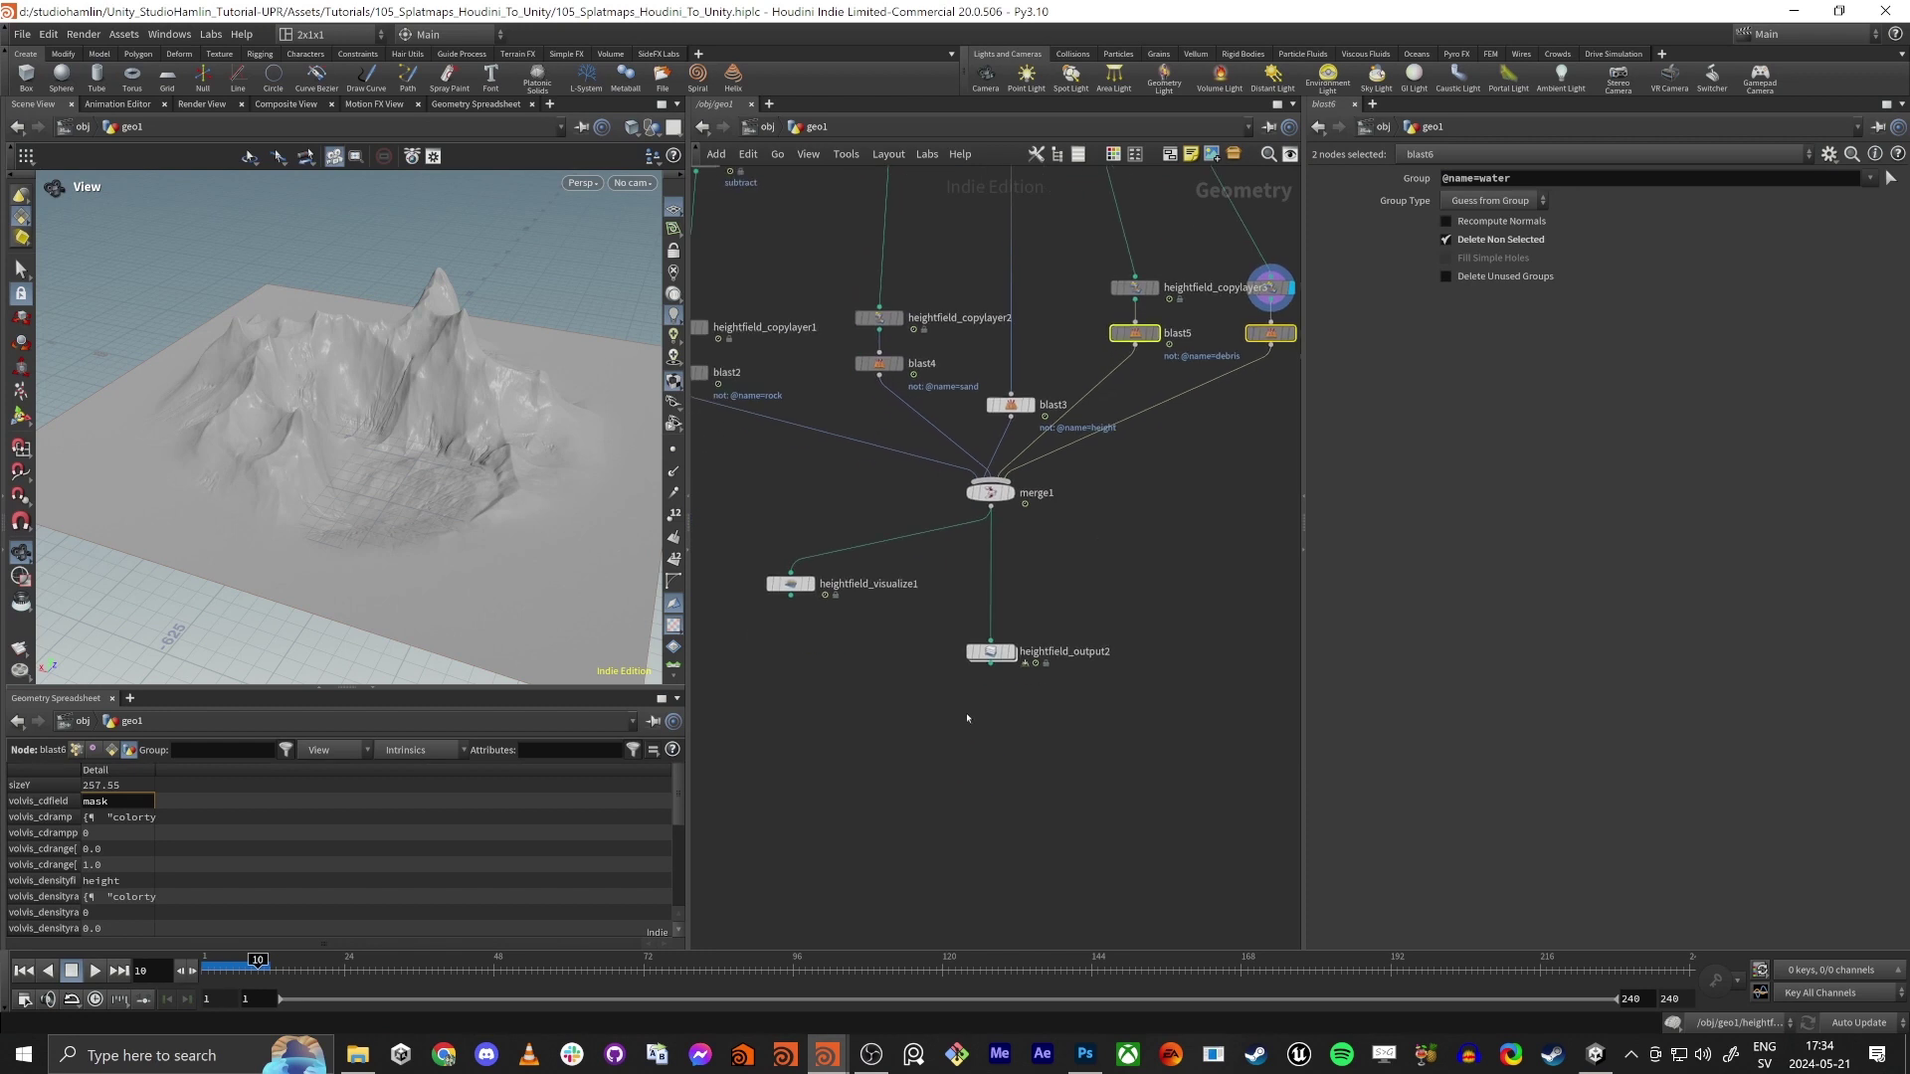
click(990, 653)
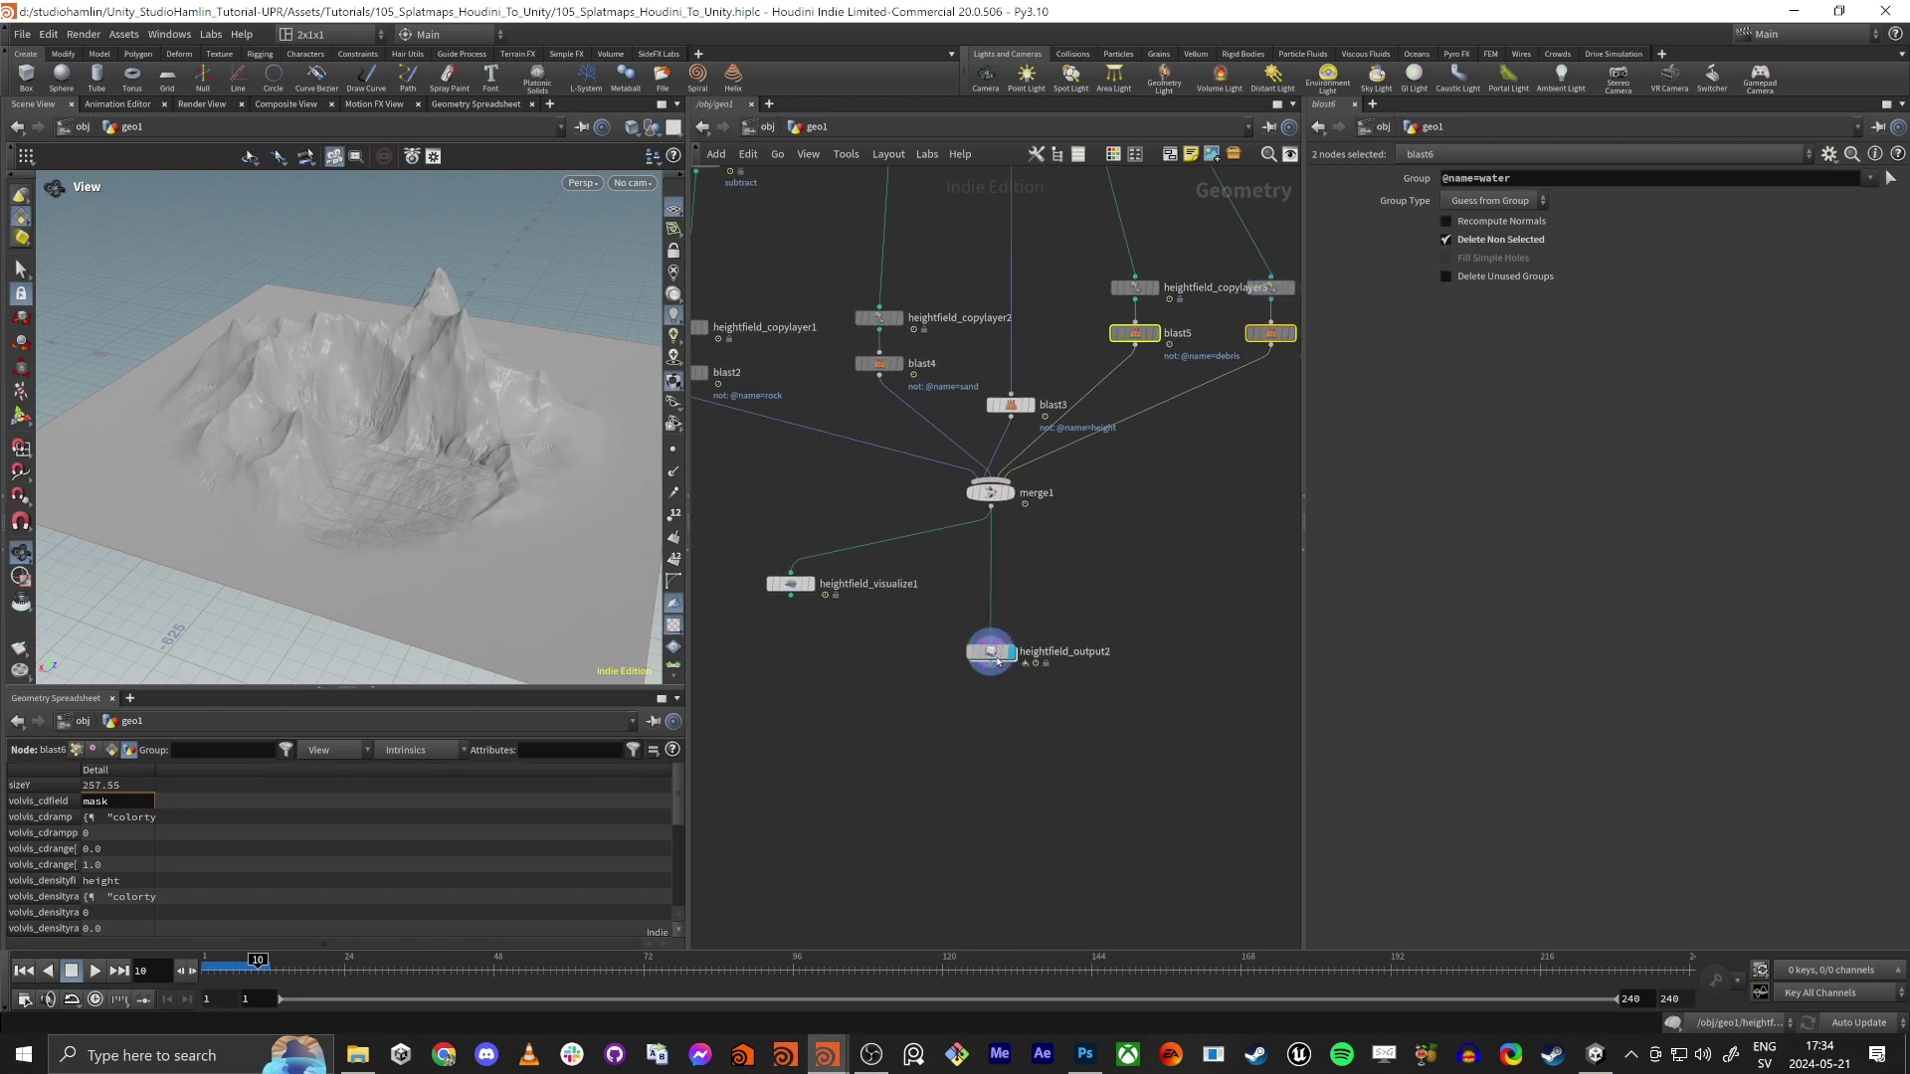
click(1530, 573)
text(deb)
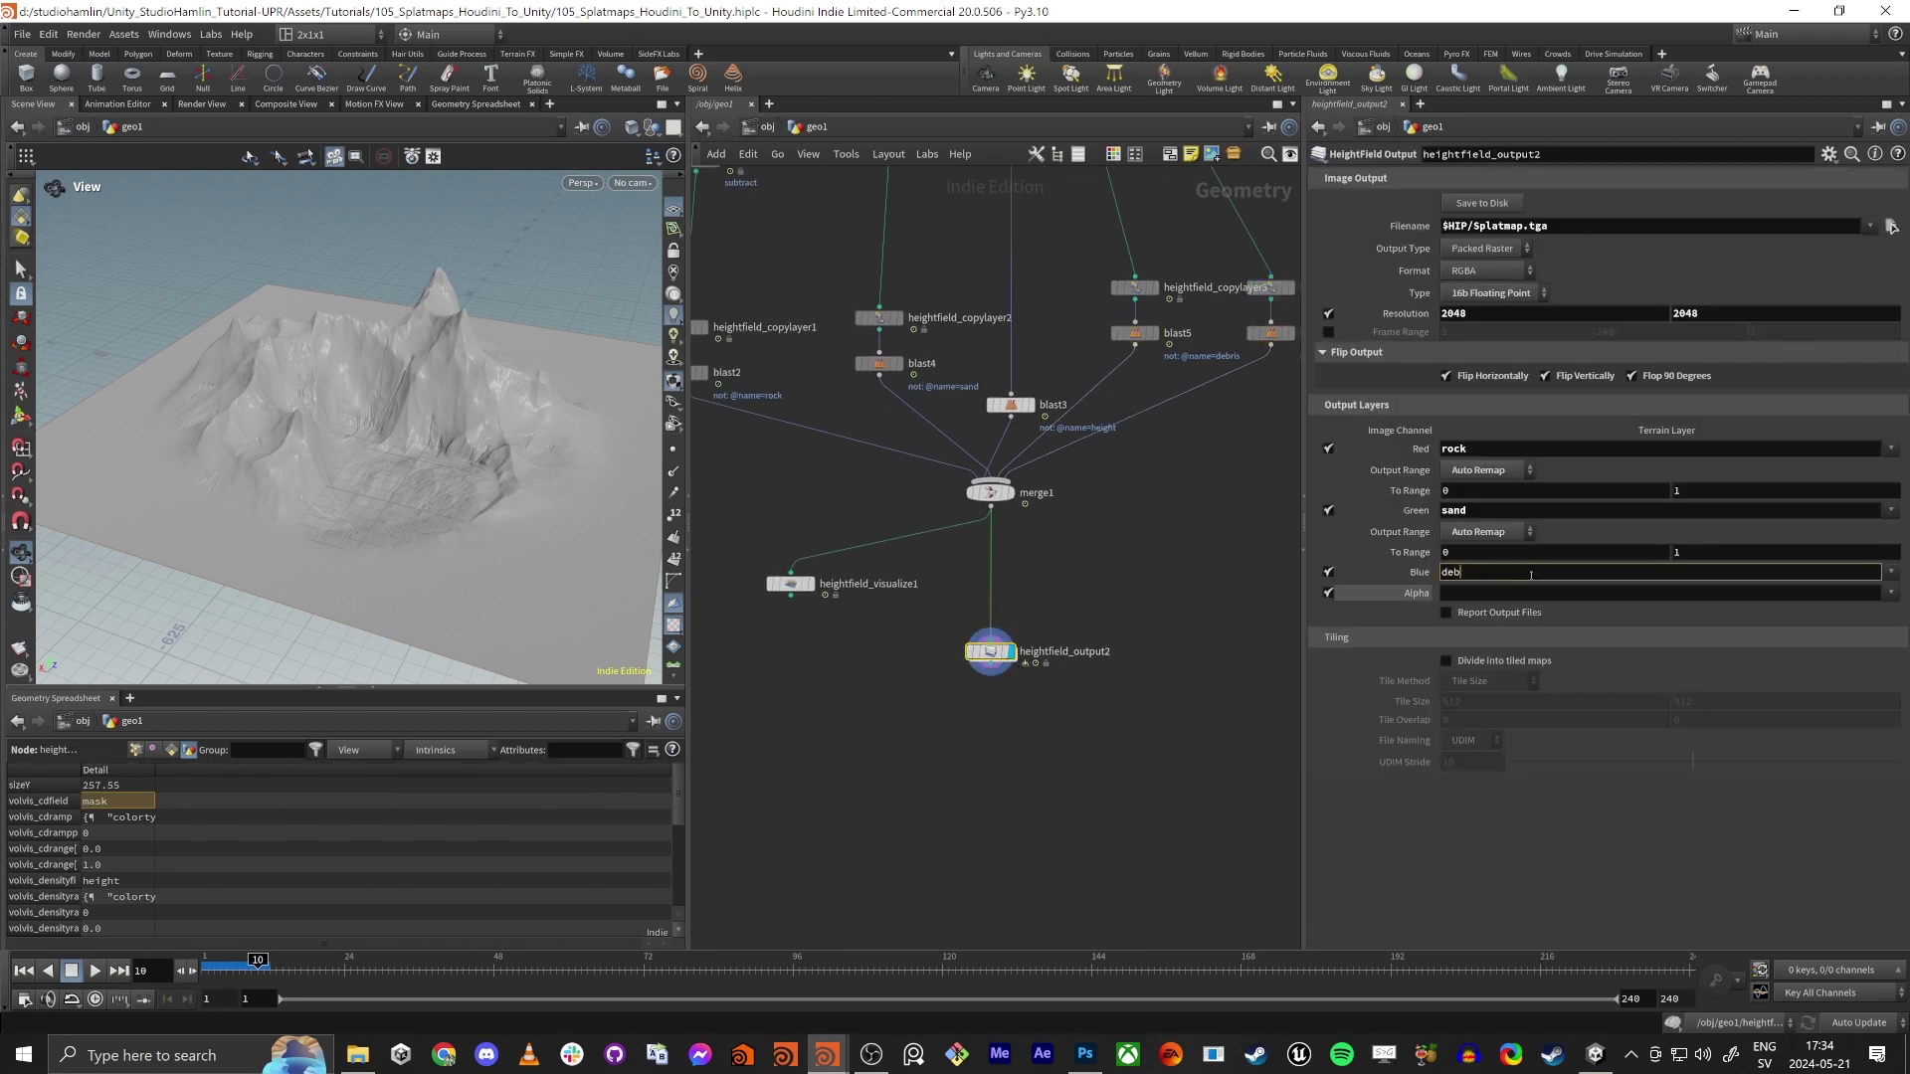
key(BackSpace)
key(BackSpace)
click(1891, 572)
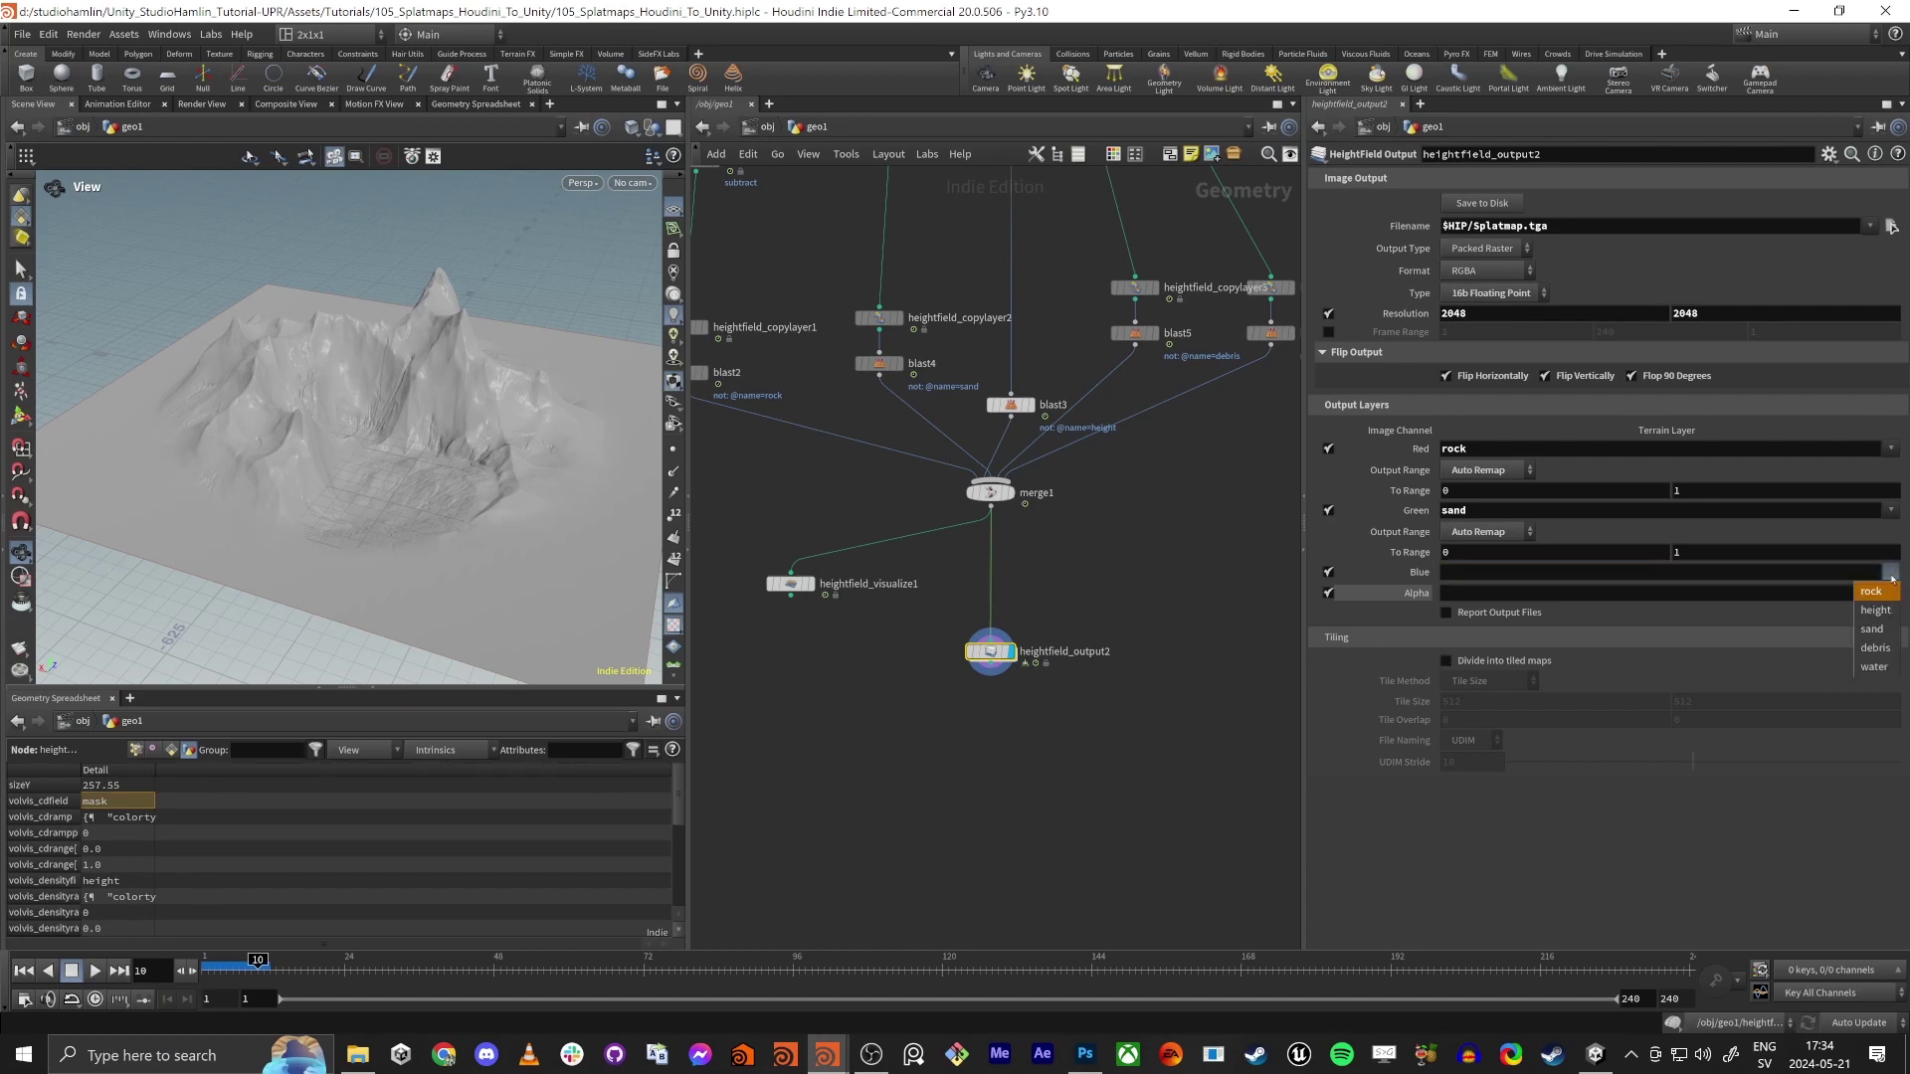
click(1888, 628)
click(1891, 619)
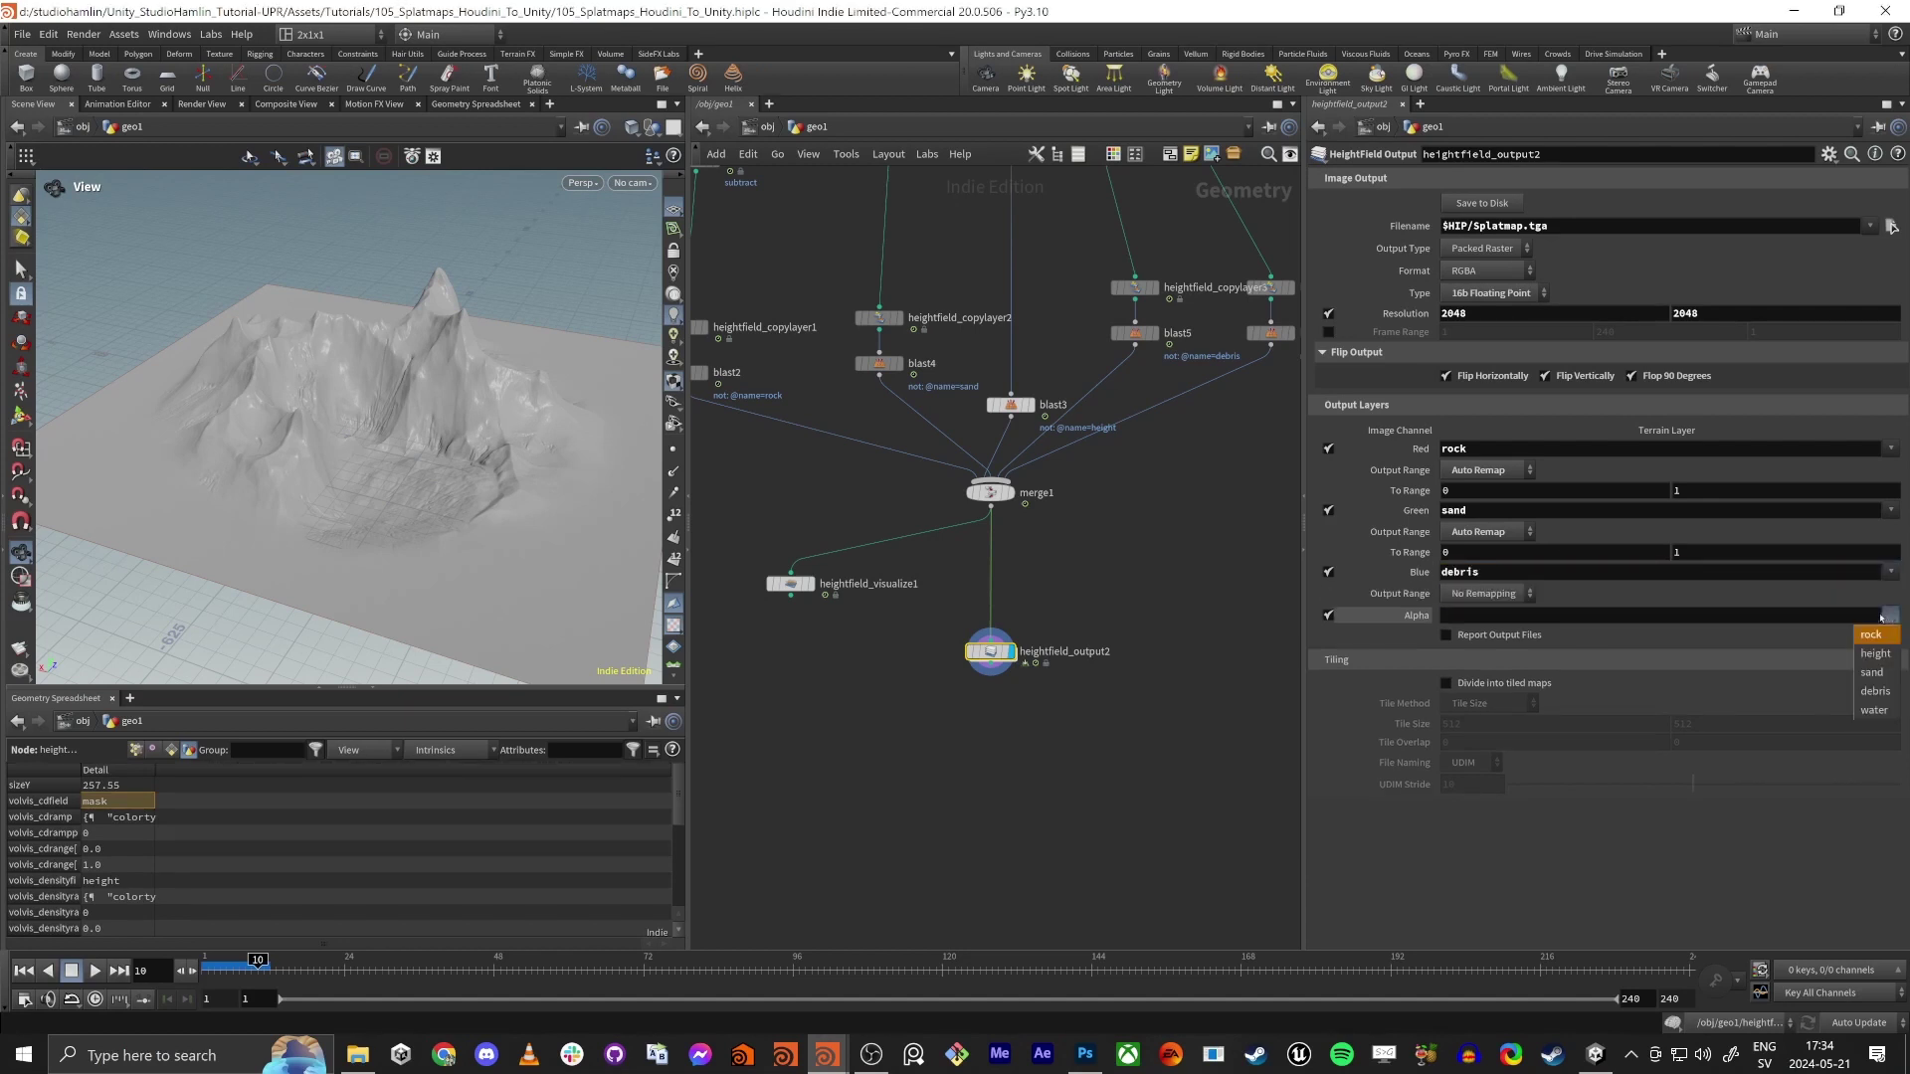
click(1877, 706)
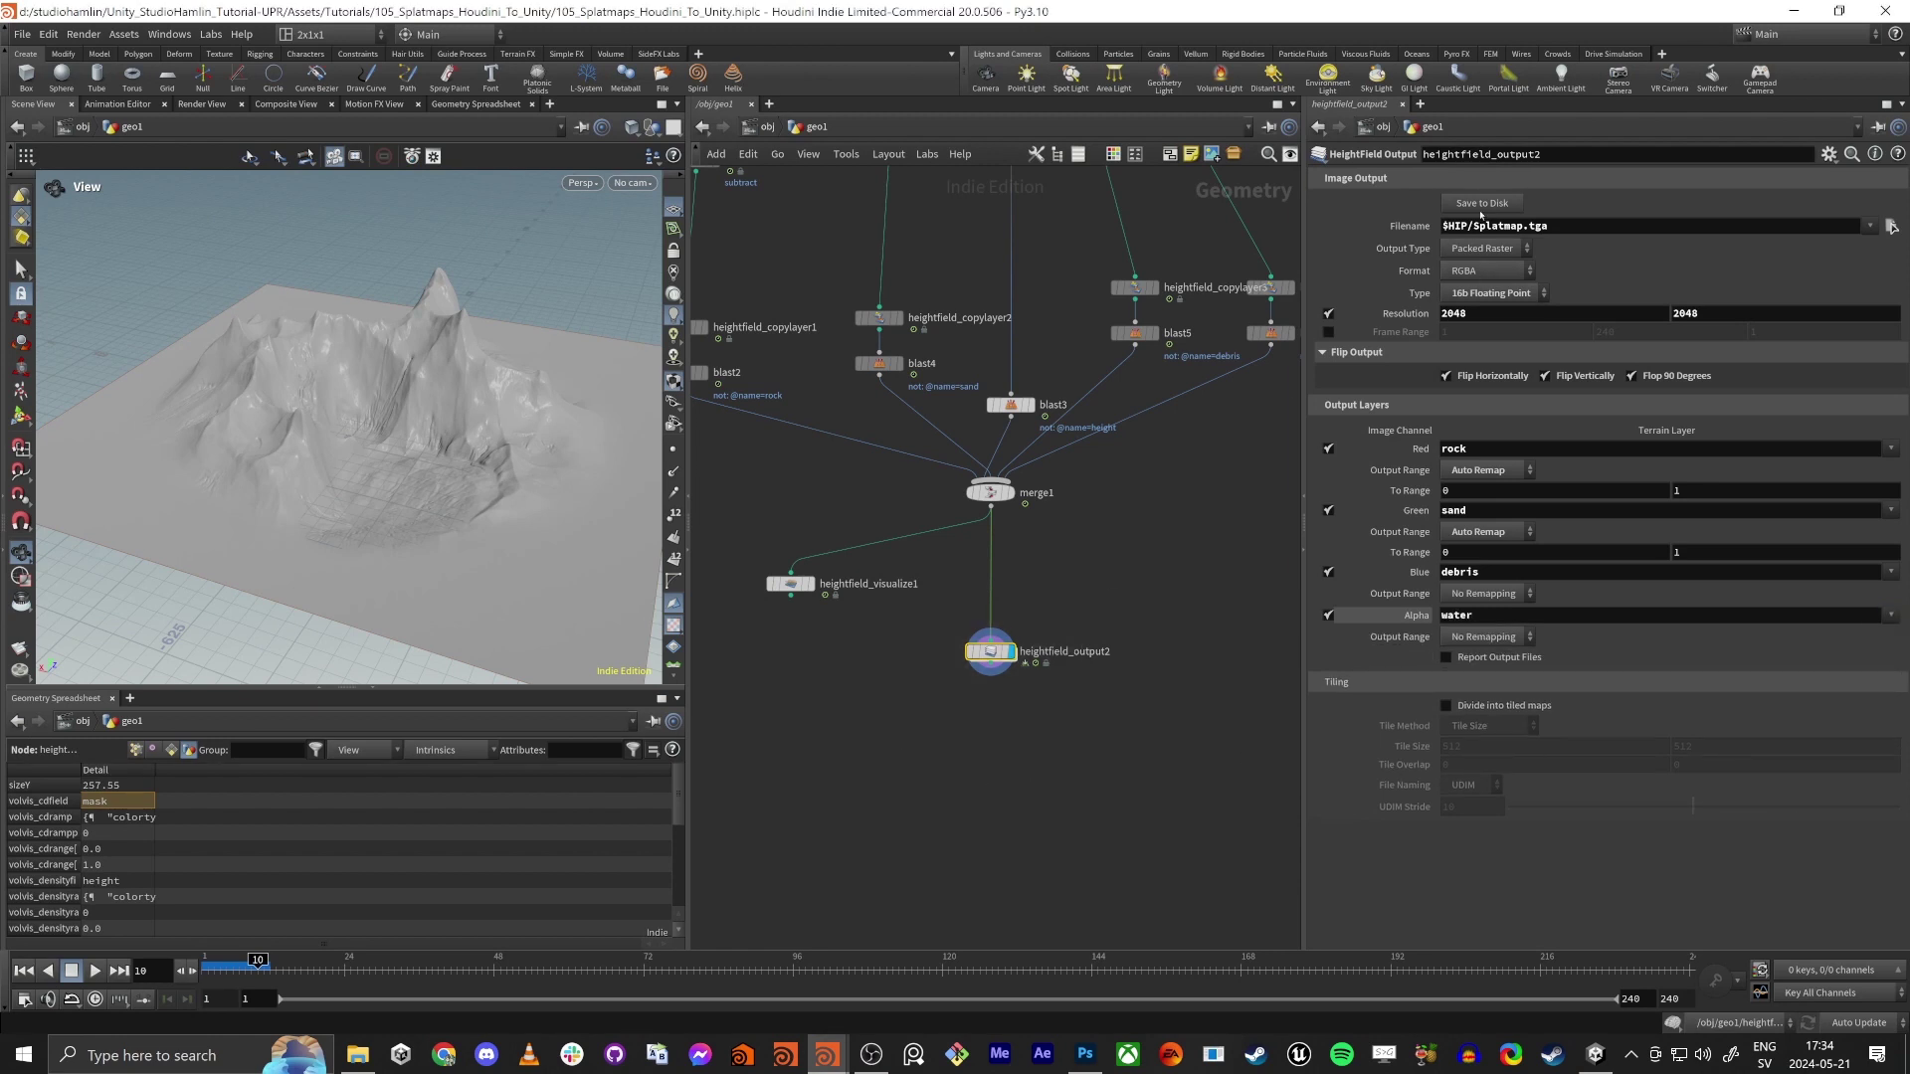
click(1482, 203)
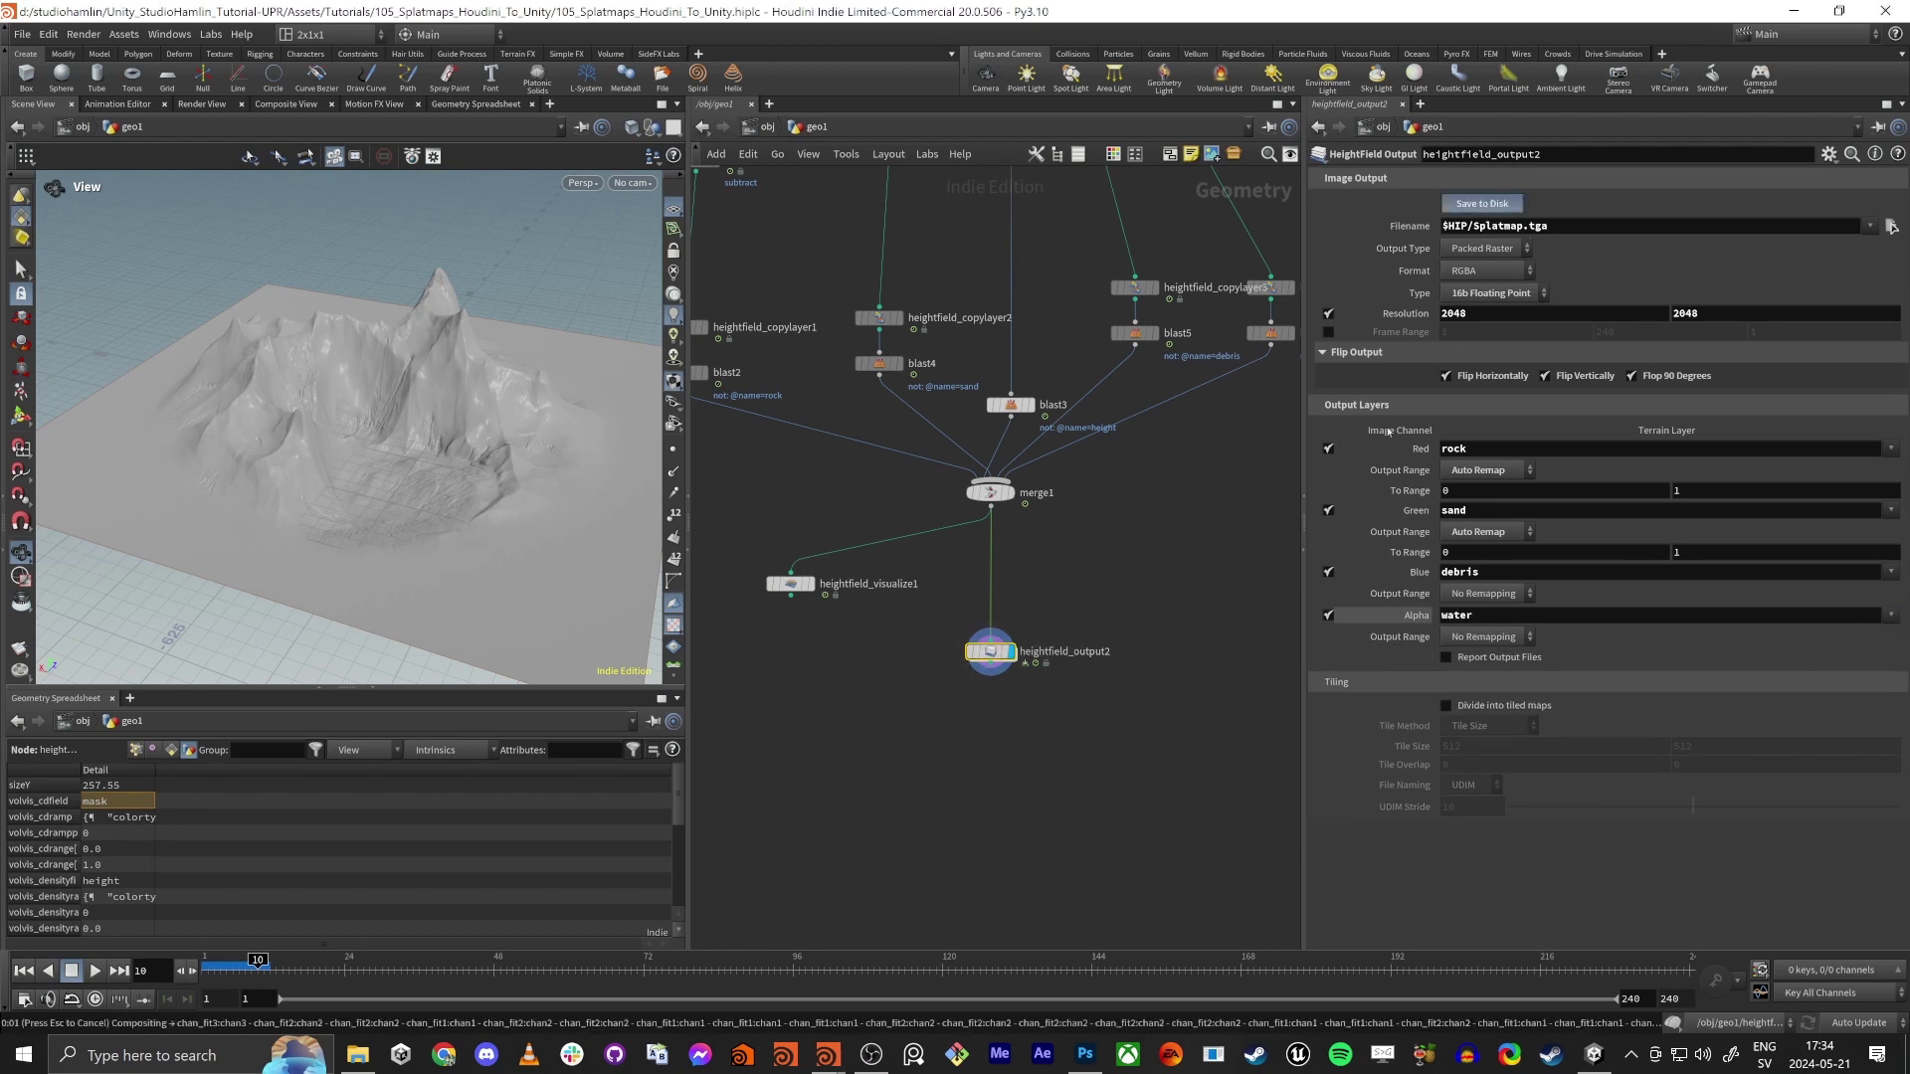
Switch to Unity and apply the re-exported splatmap to the selected terrain
key(alt+Tab)
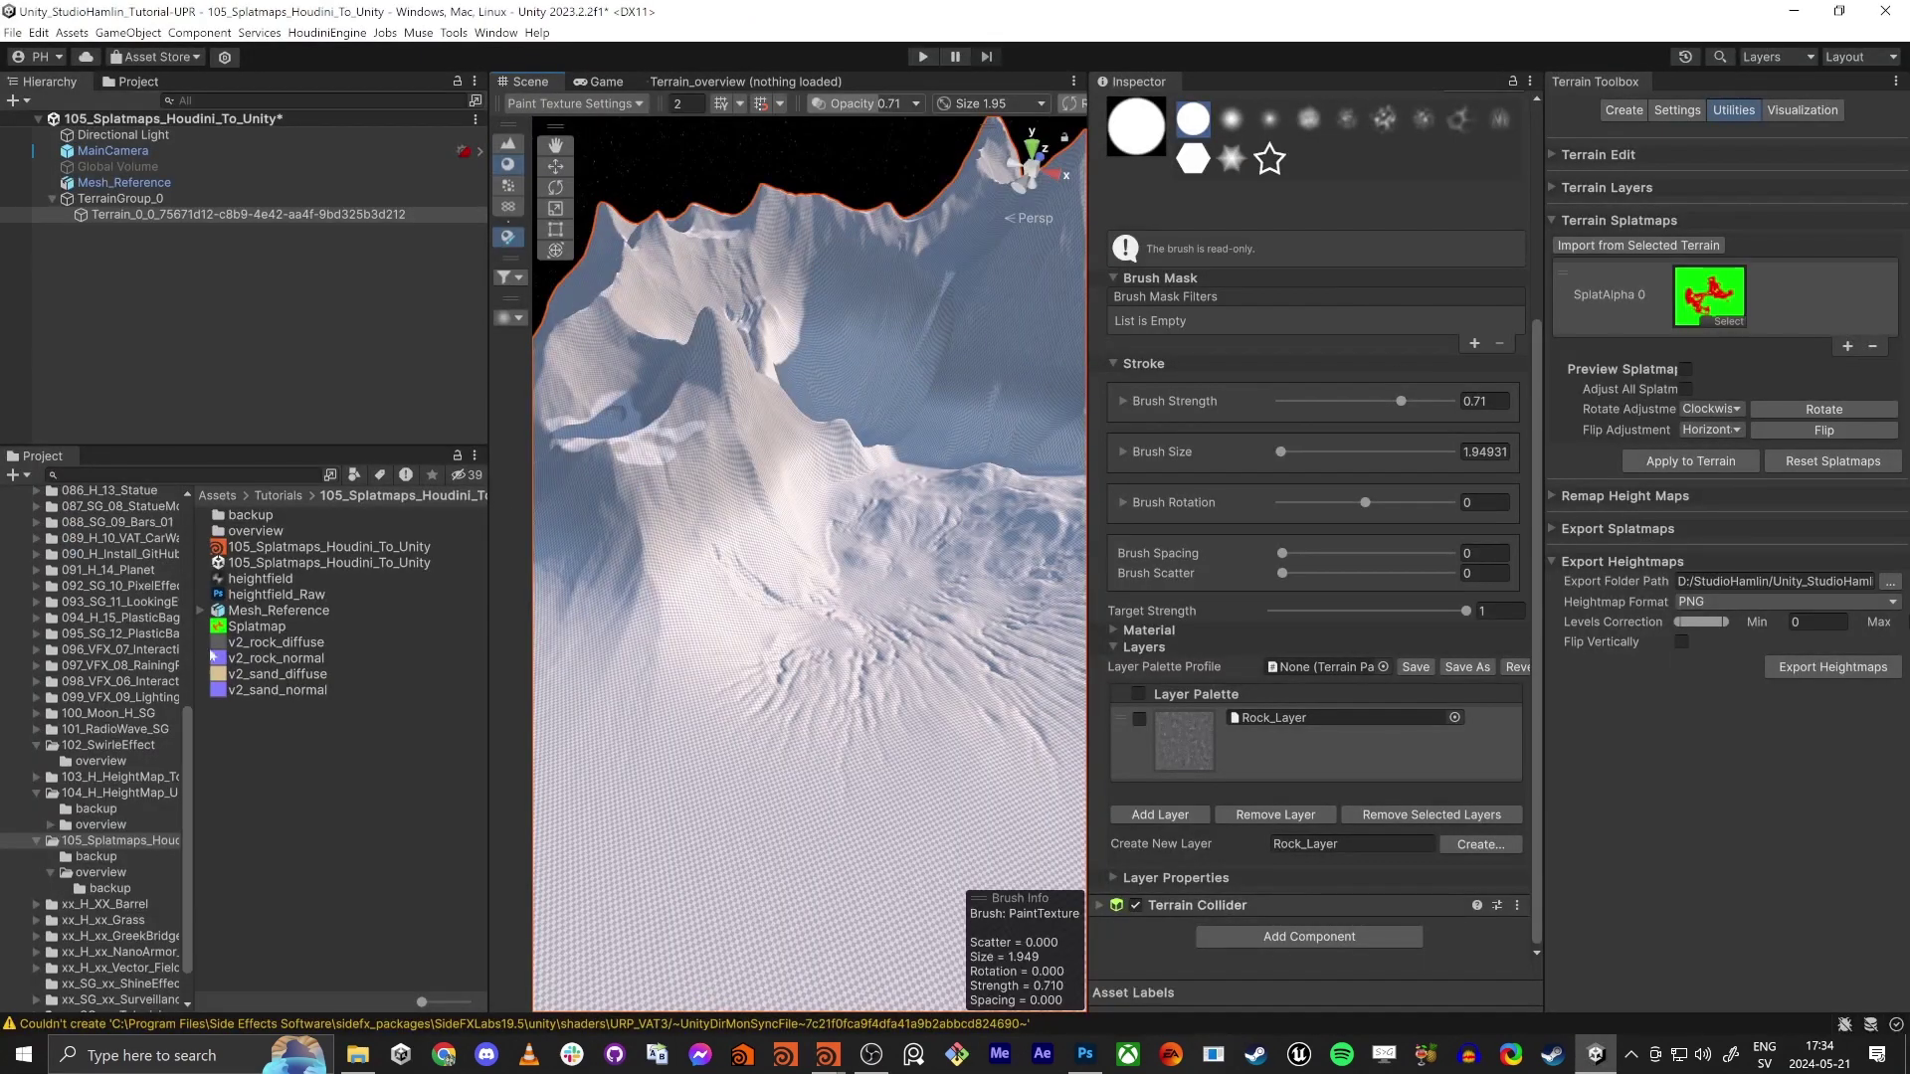
click(1690, 460)
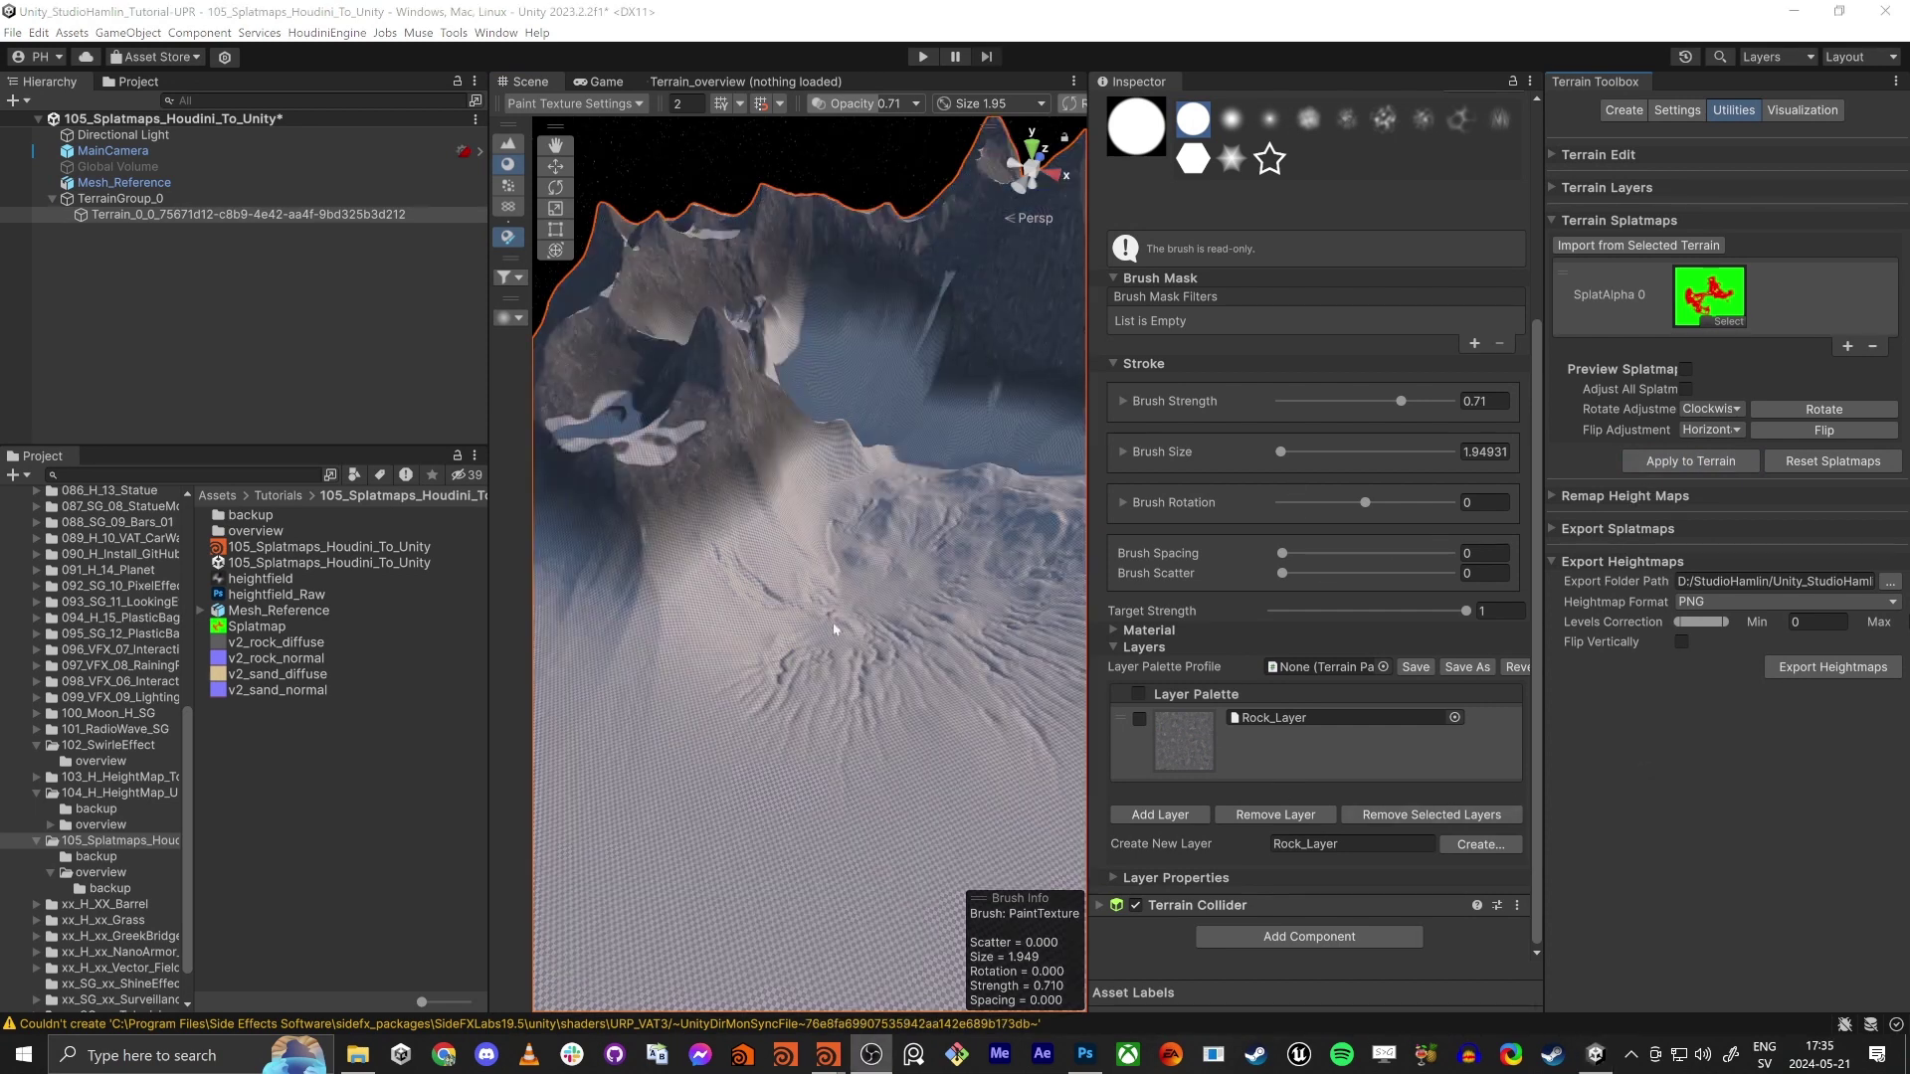
click(1706, 462)
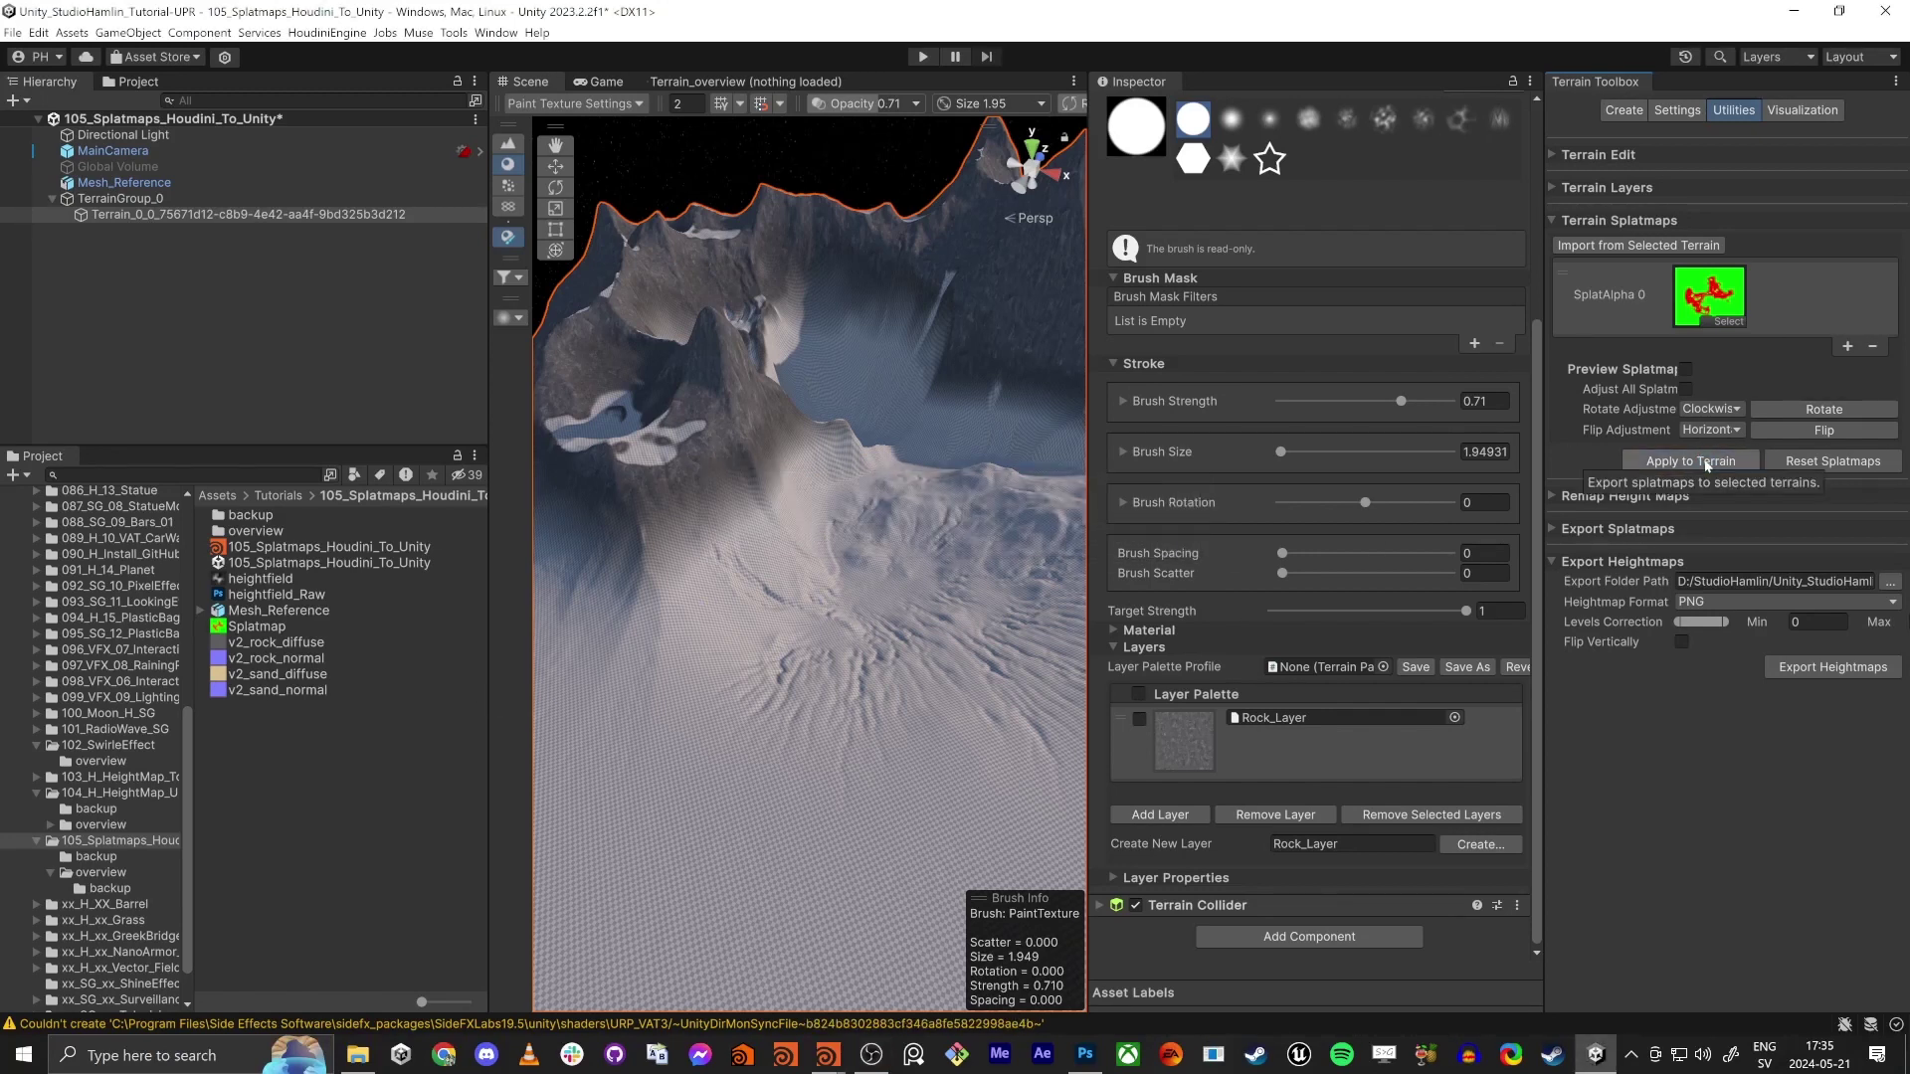
Reassign the Splatmap texture to SplatAlpha 0, apply it to the terrain again, and inspect the mountain
drag(263, 642, 1245, 491)
drag(243, 627, 1727, 300)
click(1689, 460)
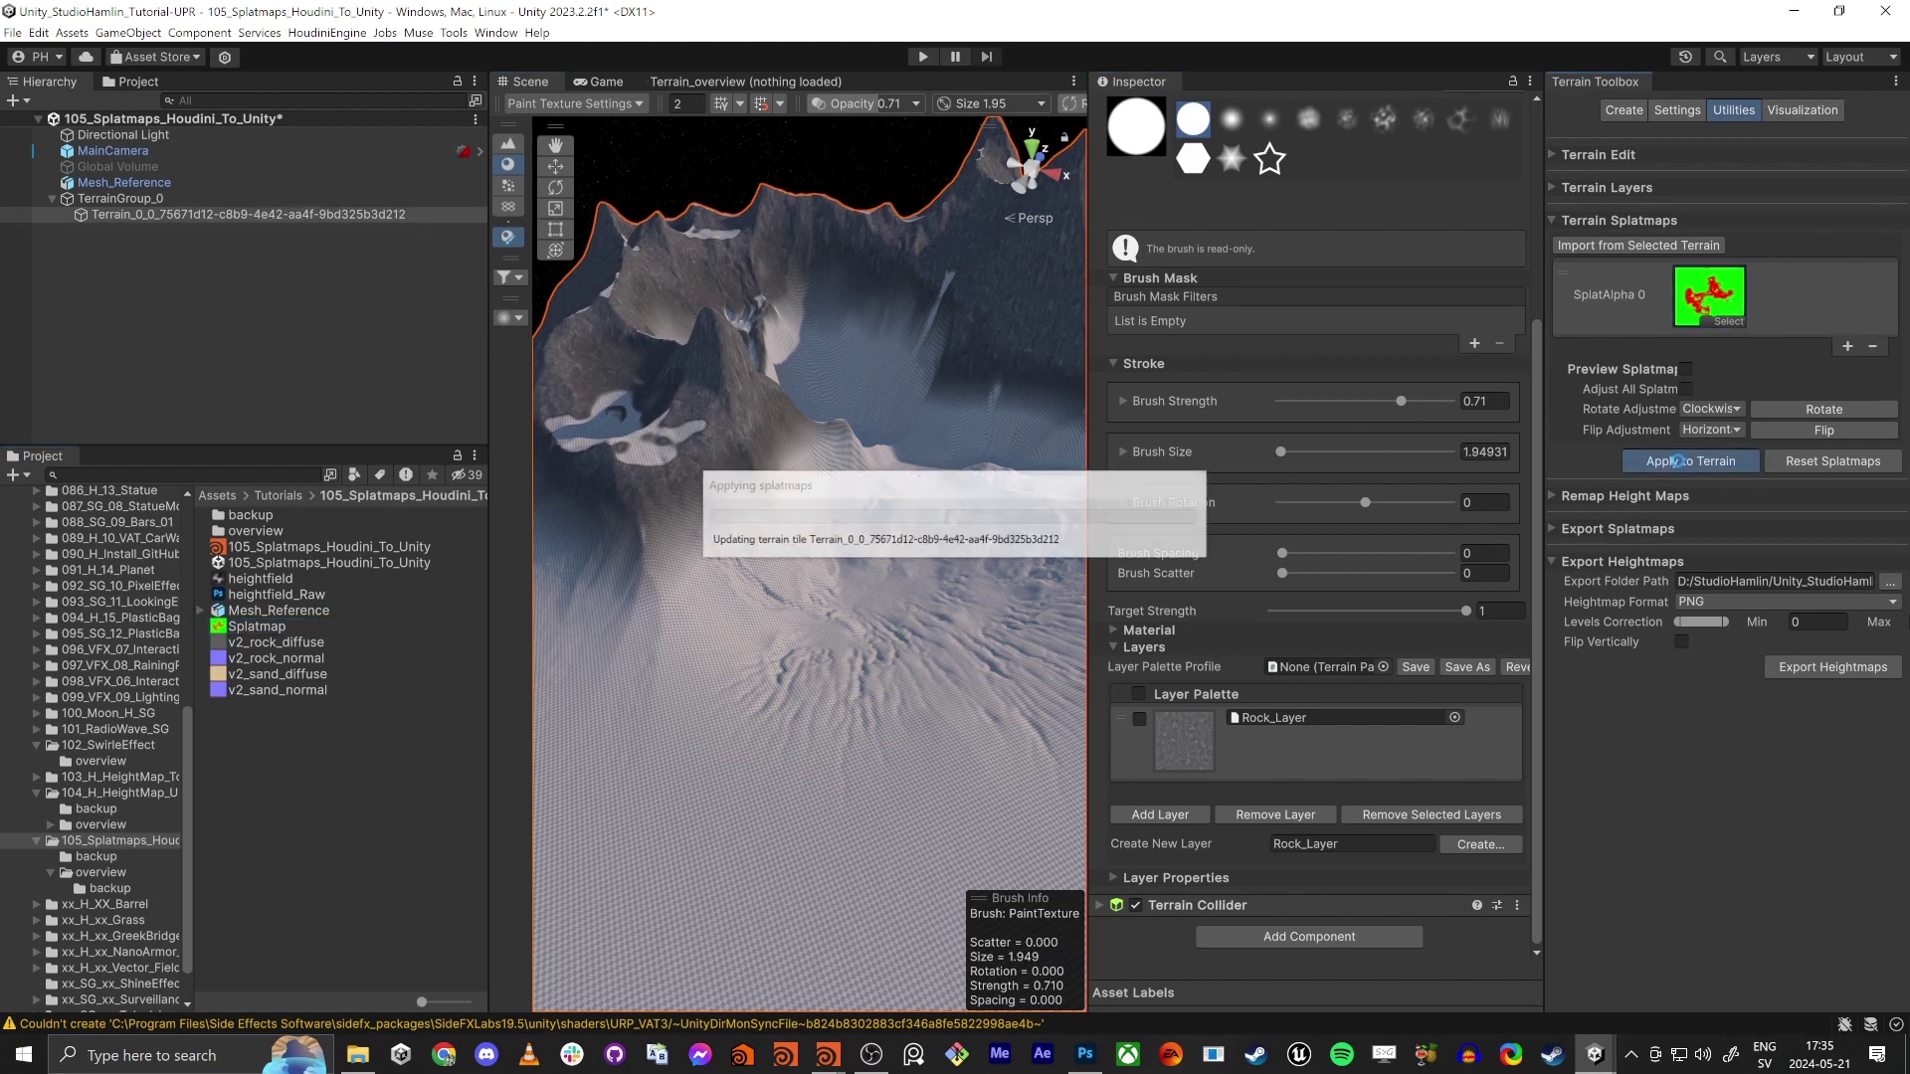
alt+drag(736, 428, 828, 446)
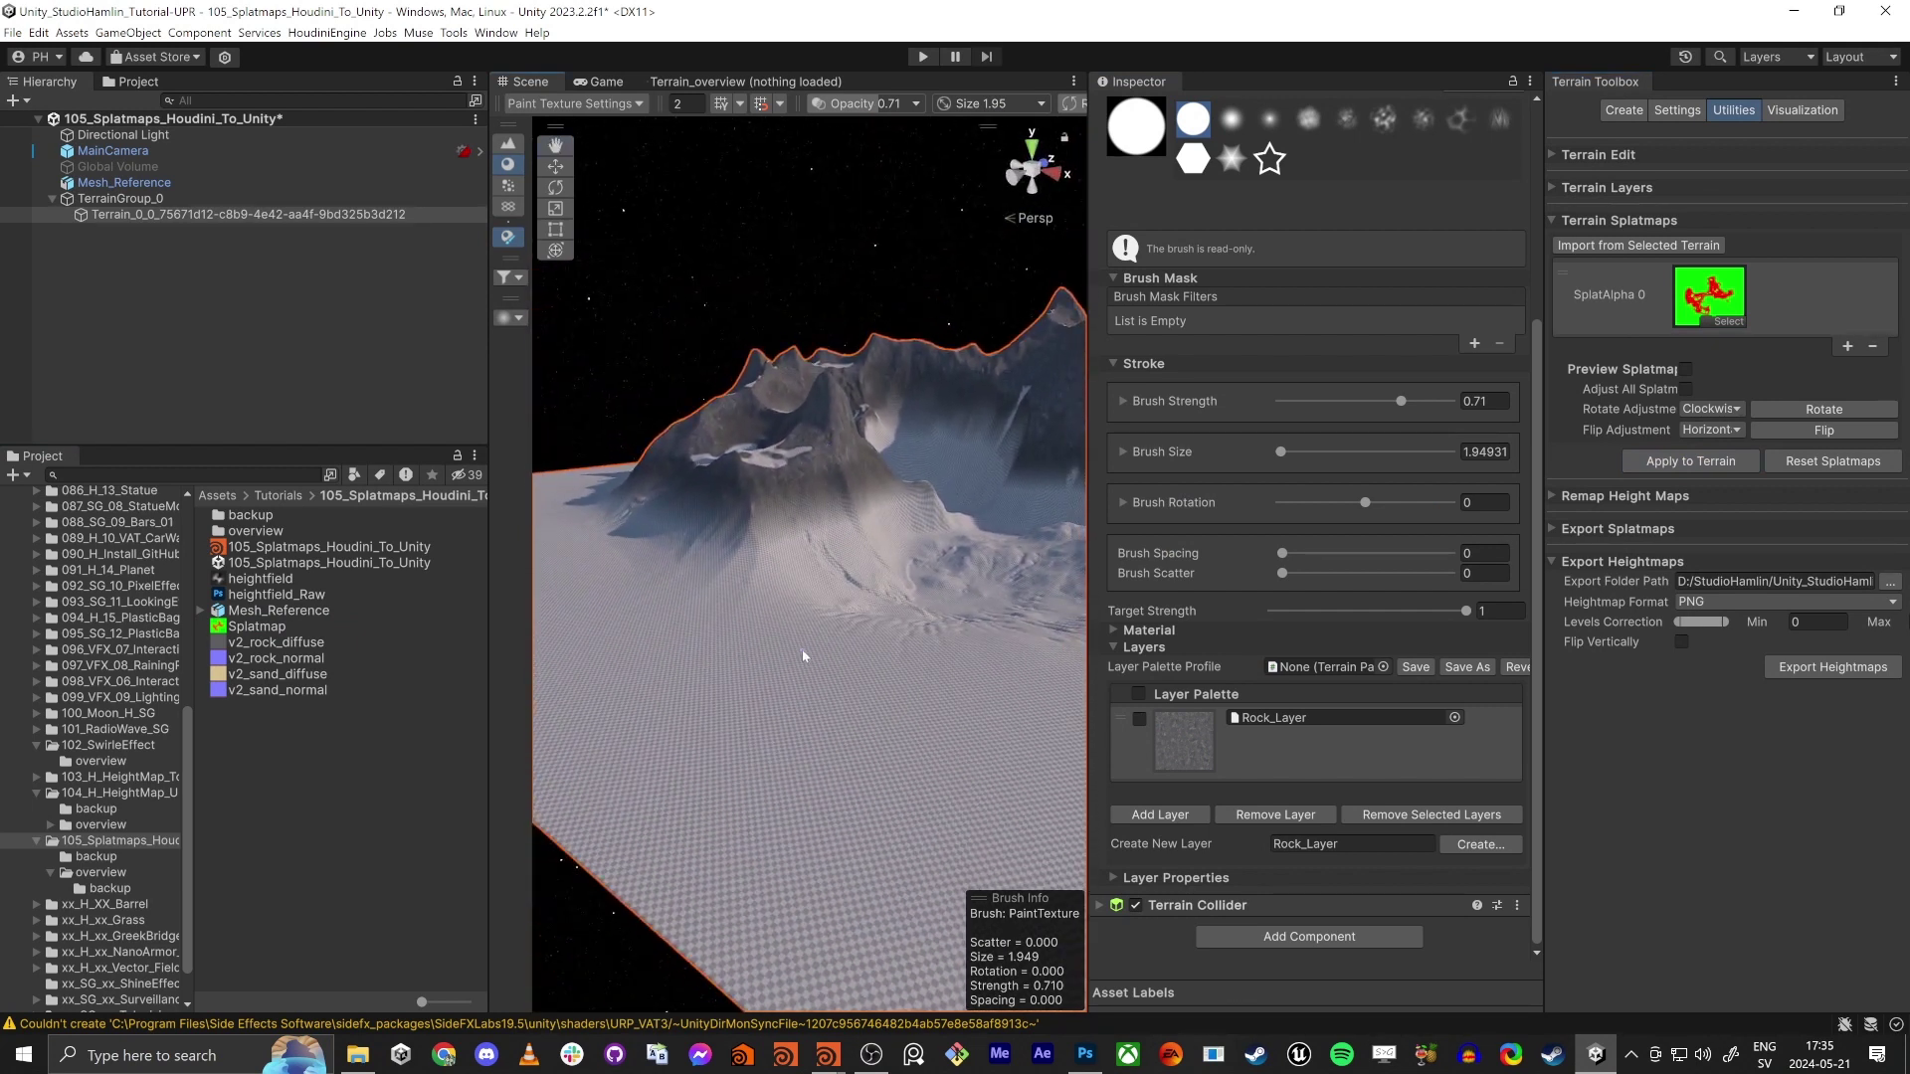
Create a new terrain layer named Sand_Layer using the v2_sand_diffuse texture
click(1479, 845)
key(Escape)
drag(1302, 843, 1105, 870)
text(Sand)
click(1466, 851)
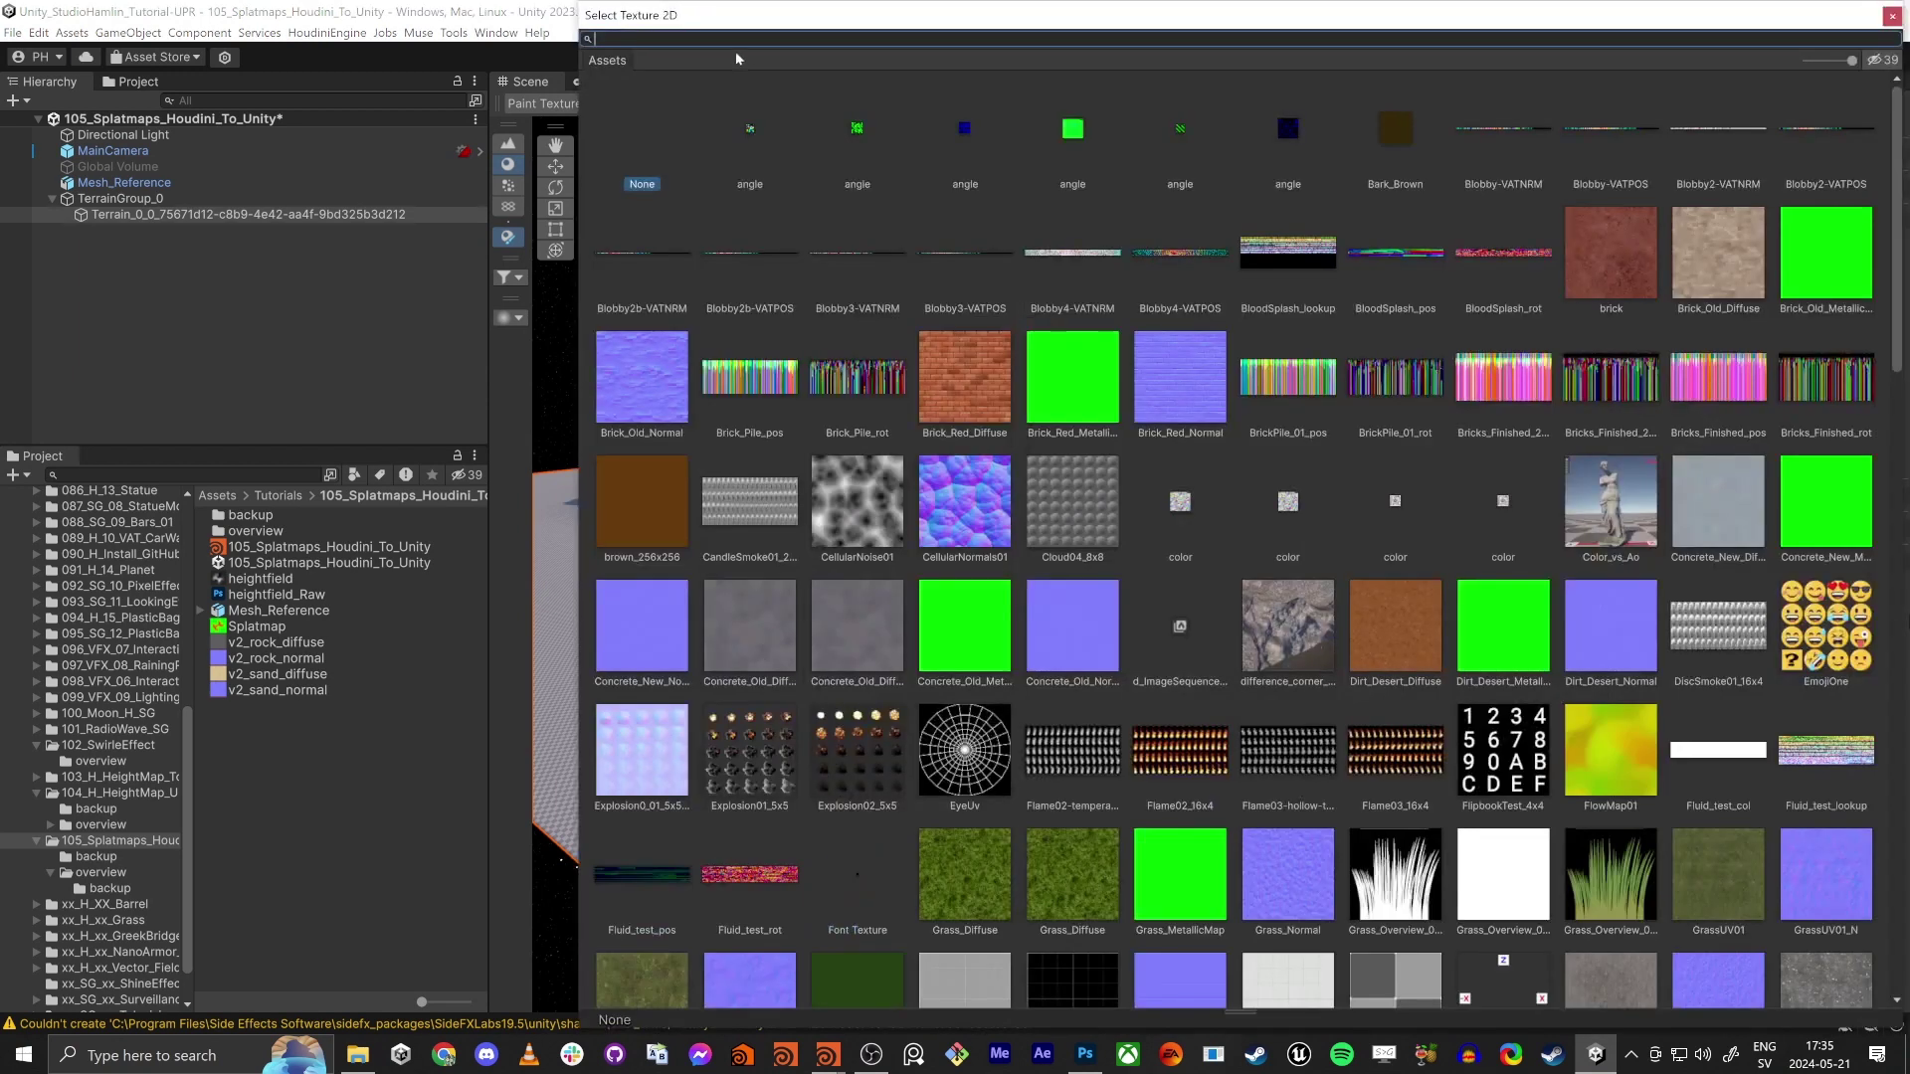
text(v2)
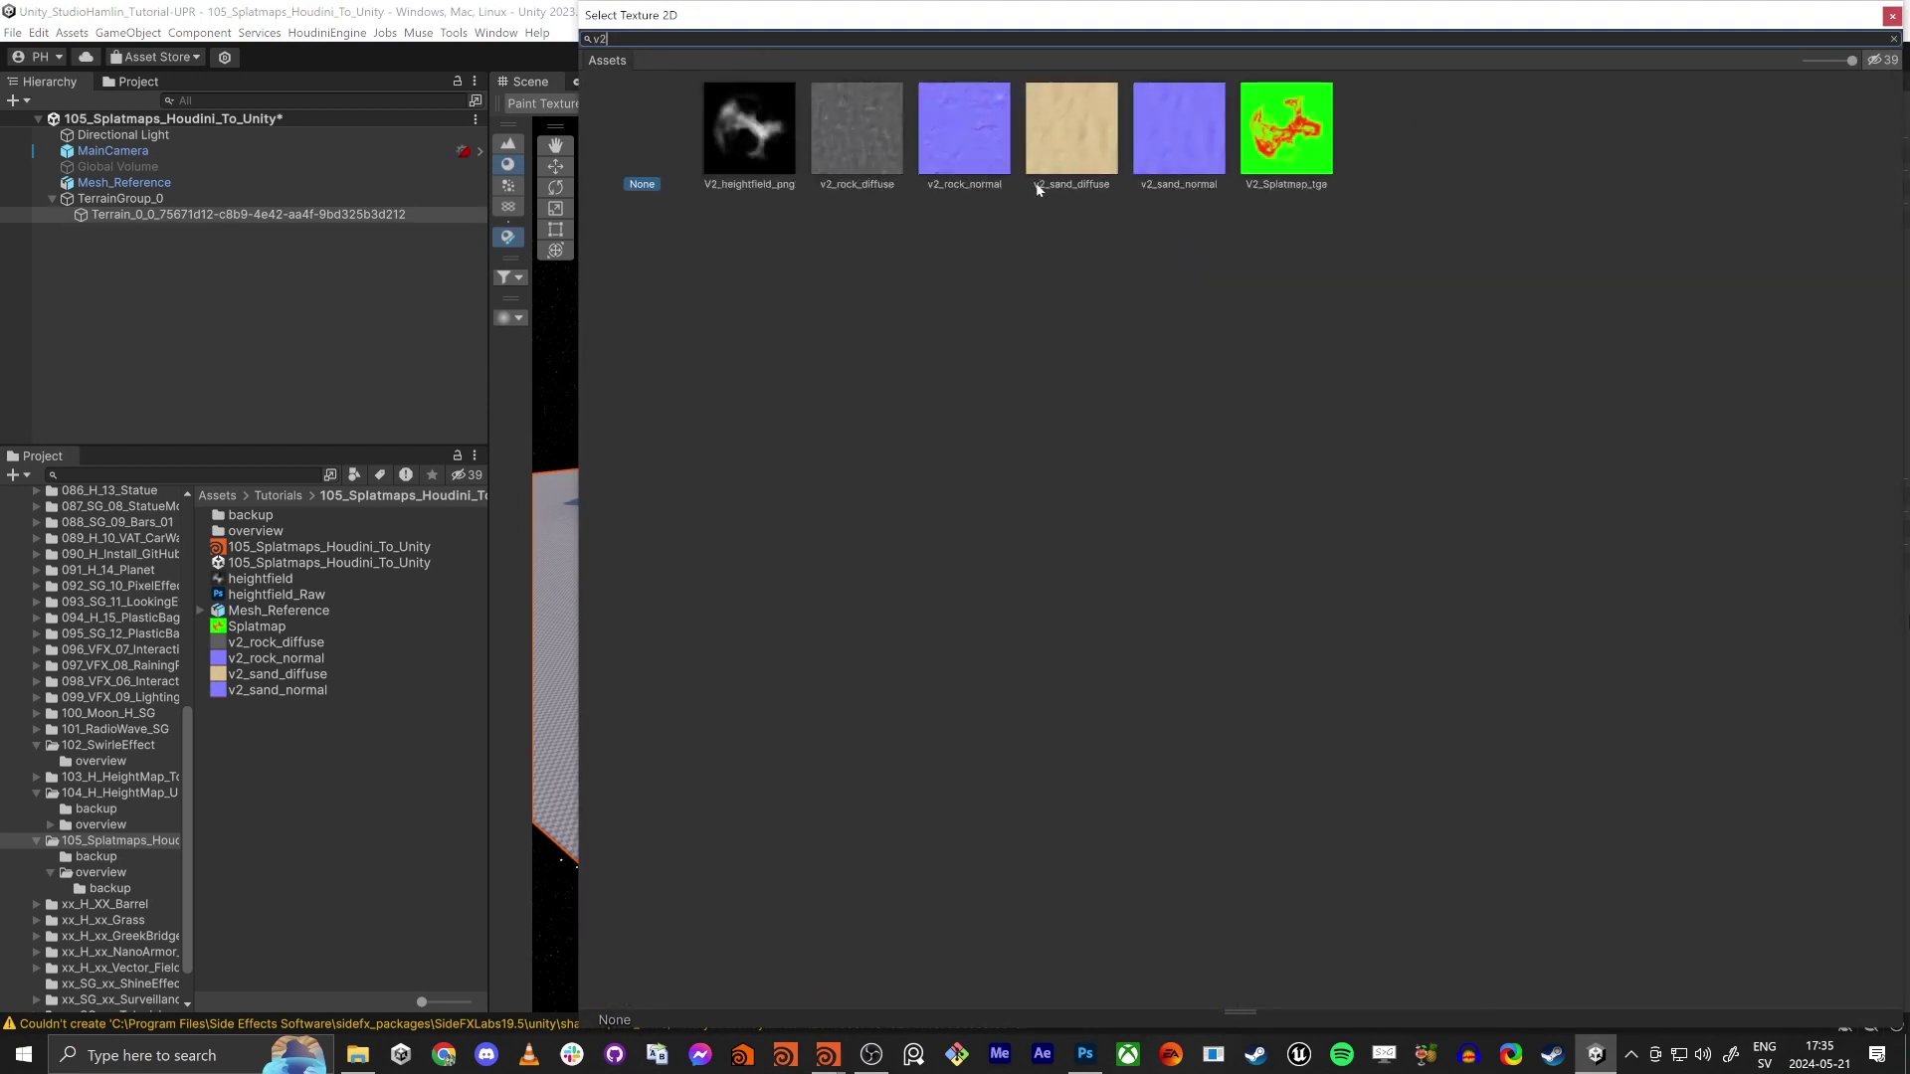
click(1073, 134)
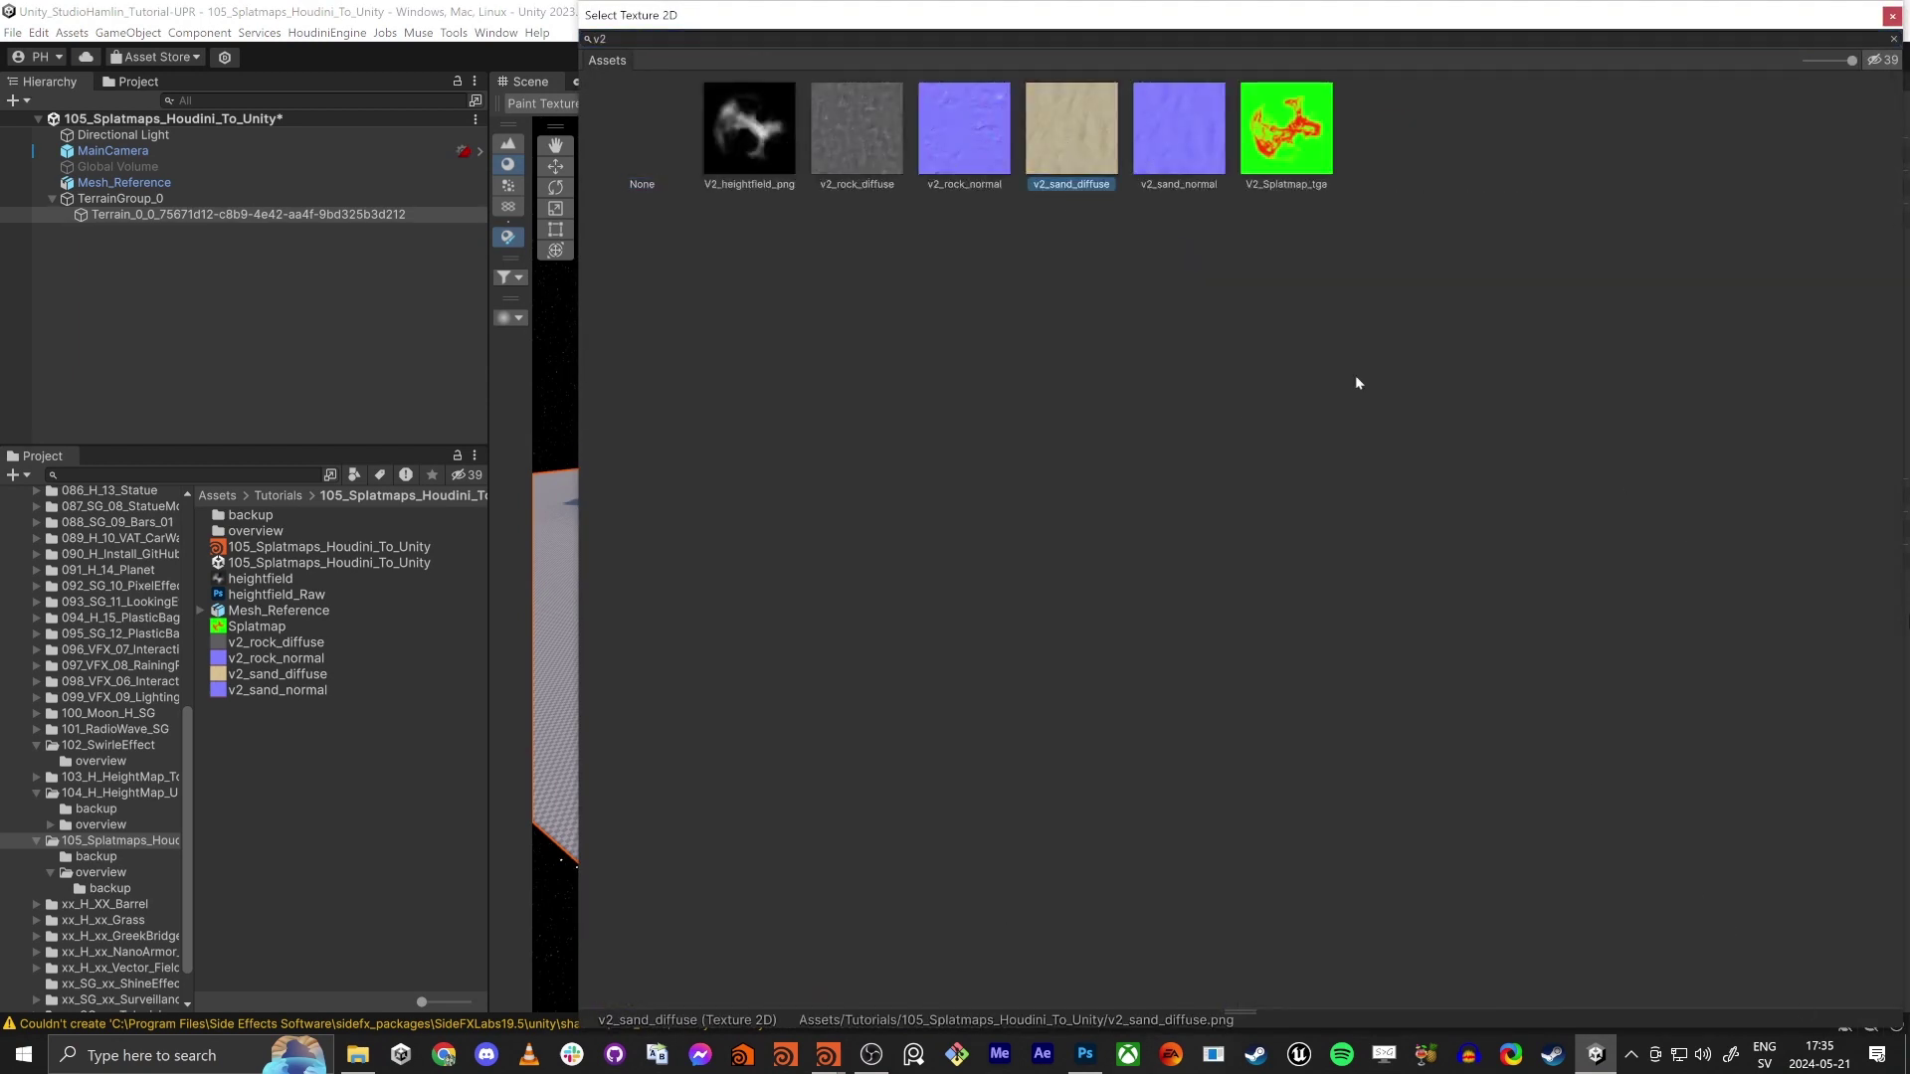
double_click(1074, 137)
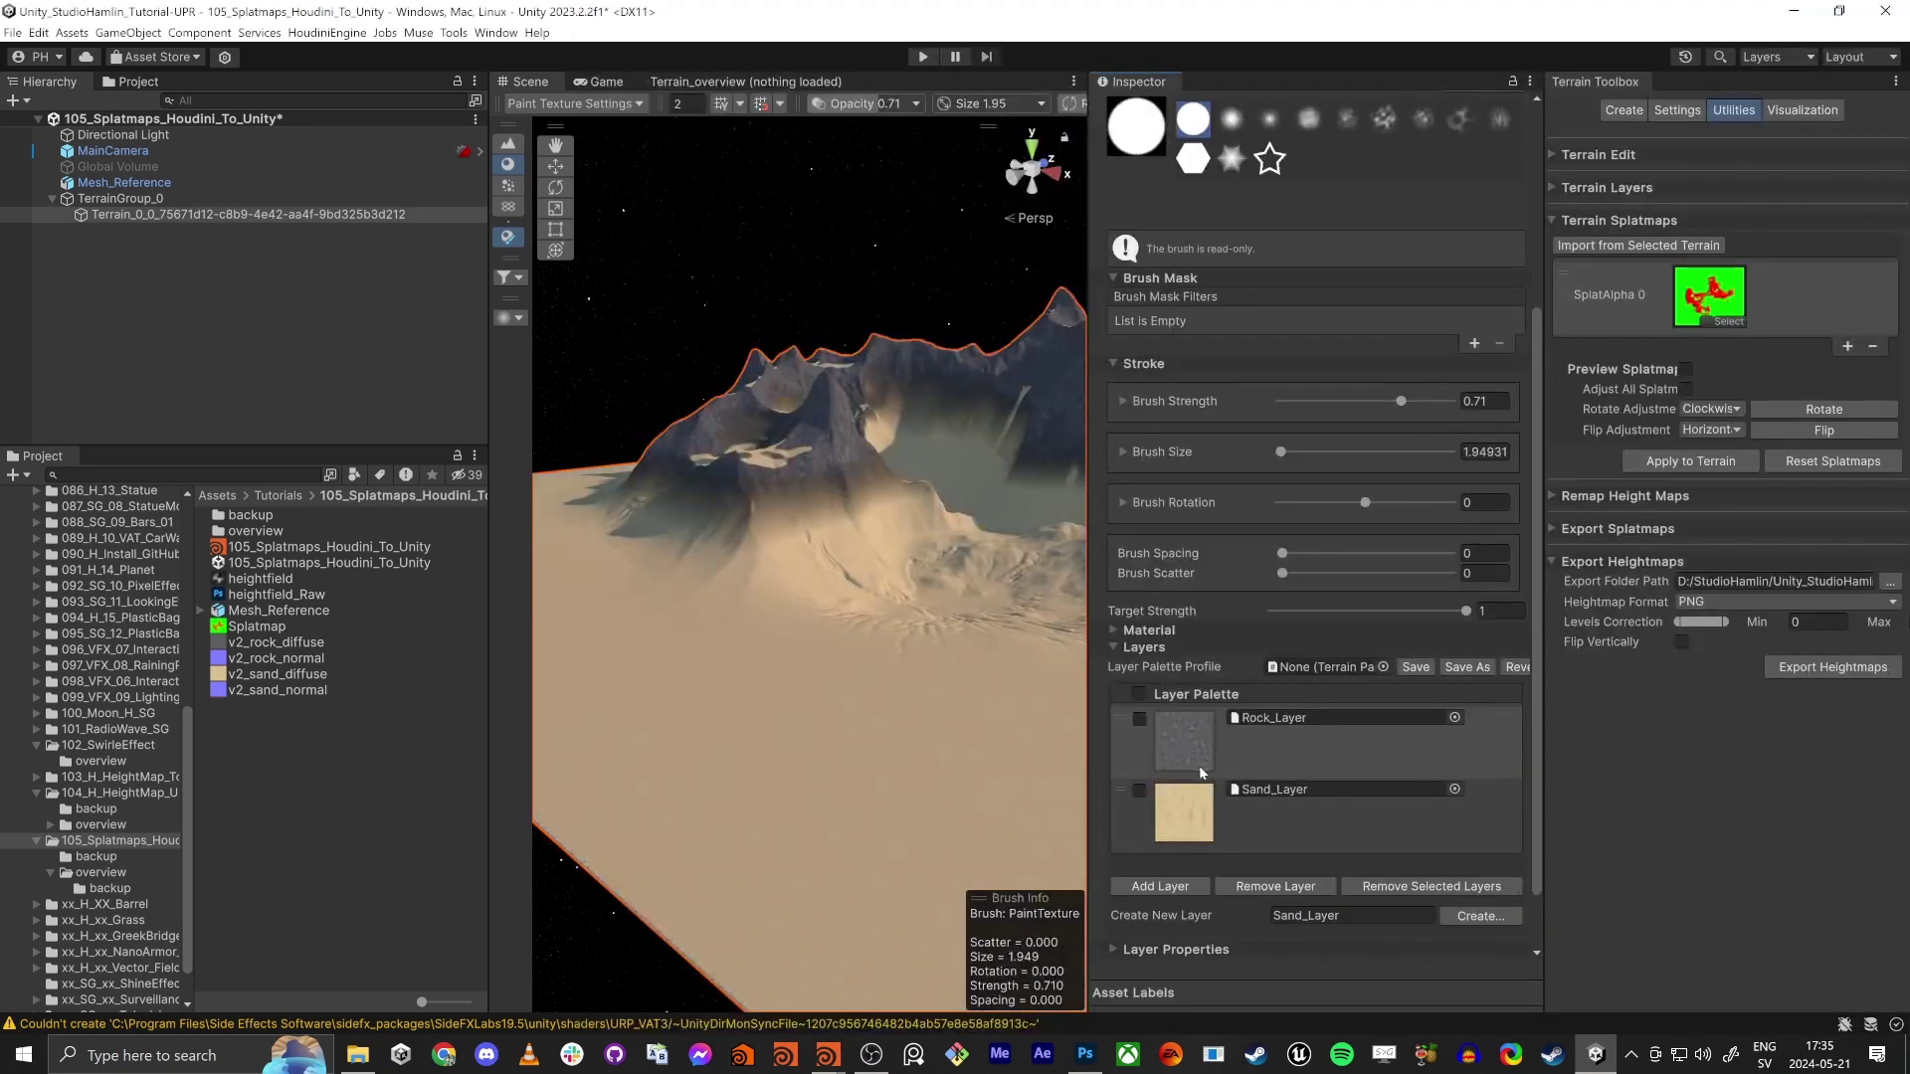
Set Sand_Layer's tiling size to 40 in X and 40 in Y
click(1174, 807)
scroll(1171, 807, down, 1)
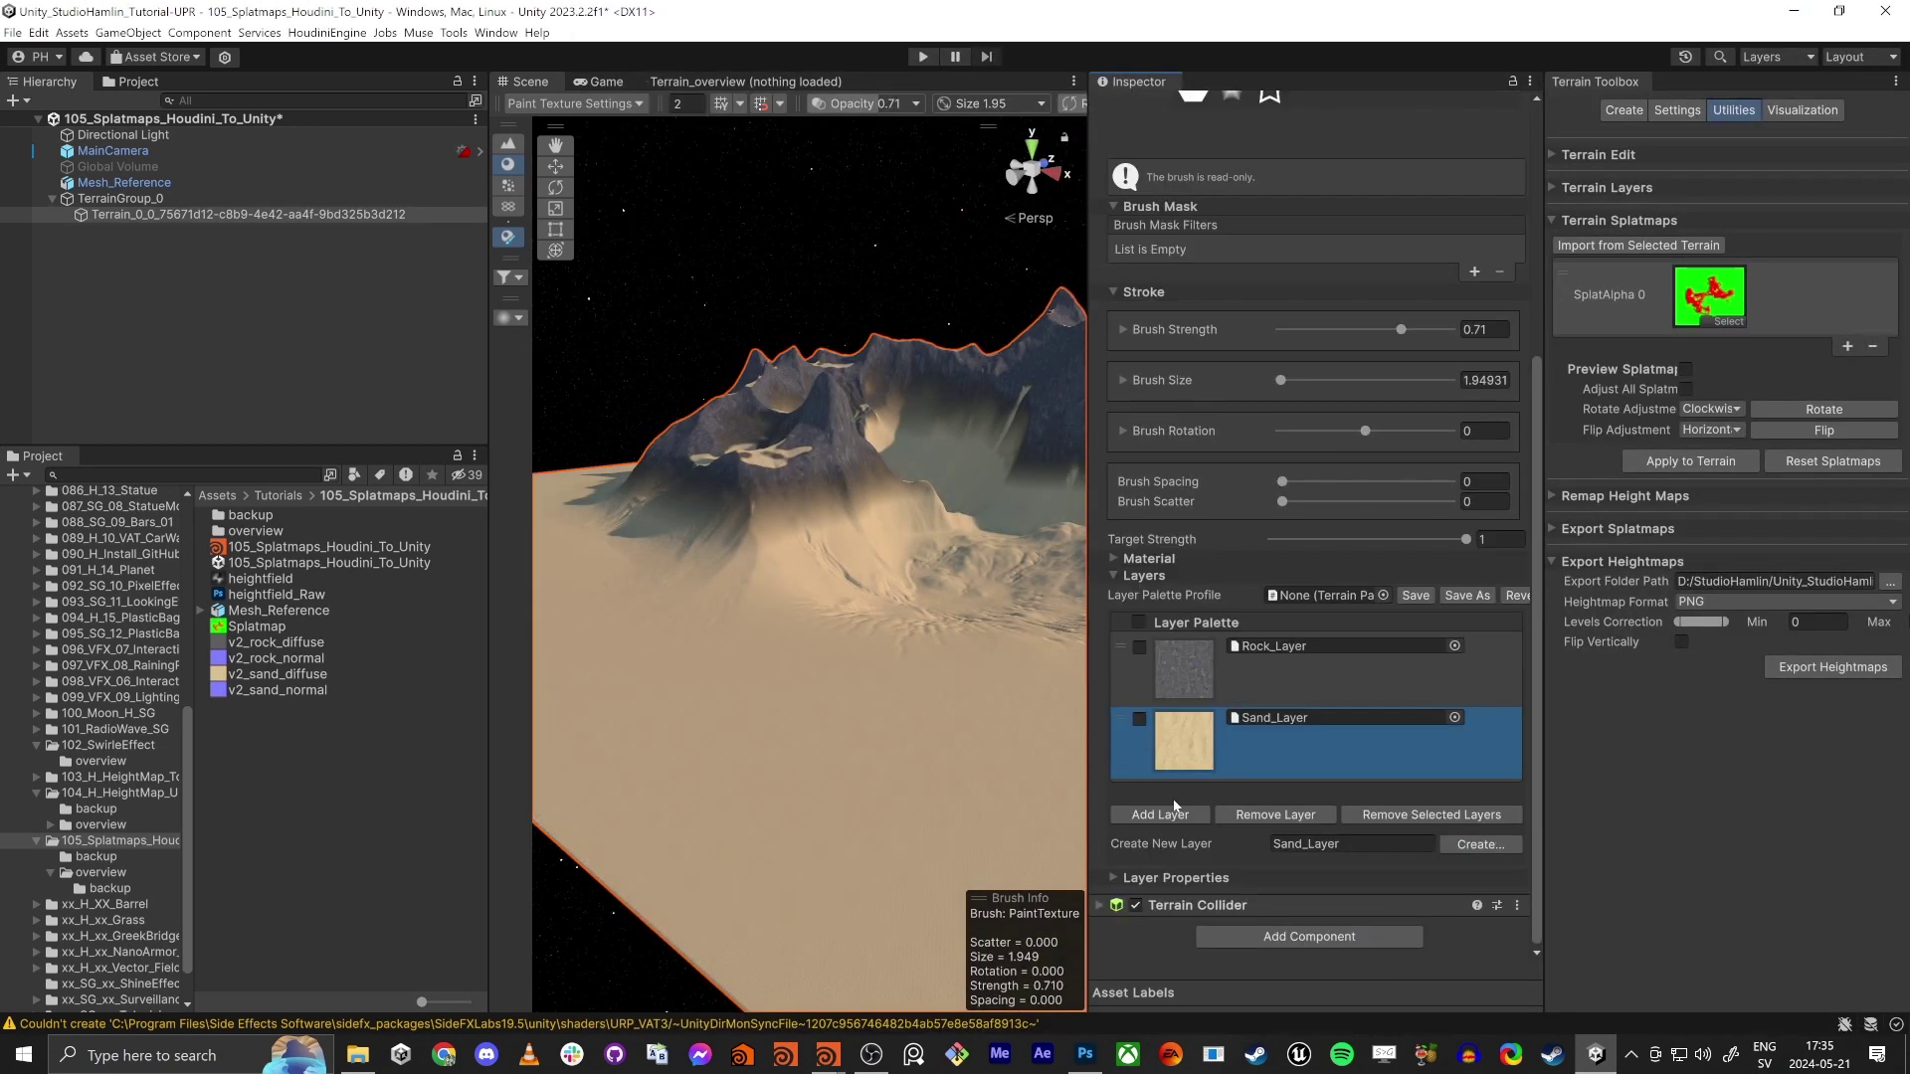
click(1114, 878)
scroll(1170, 645, down, 4)
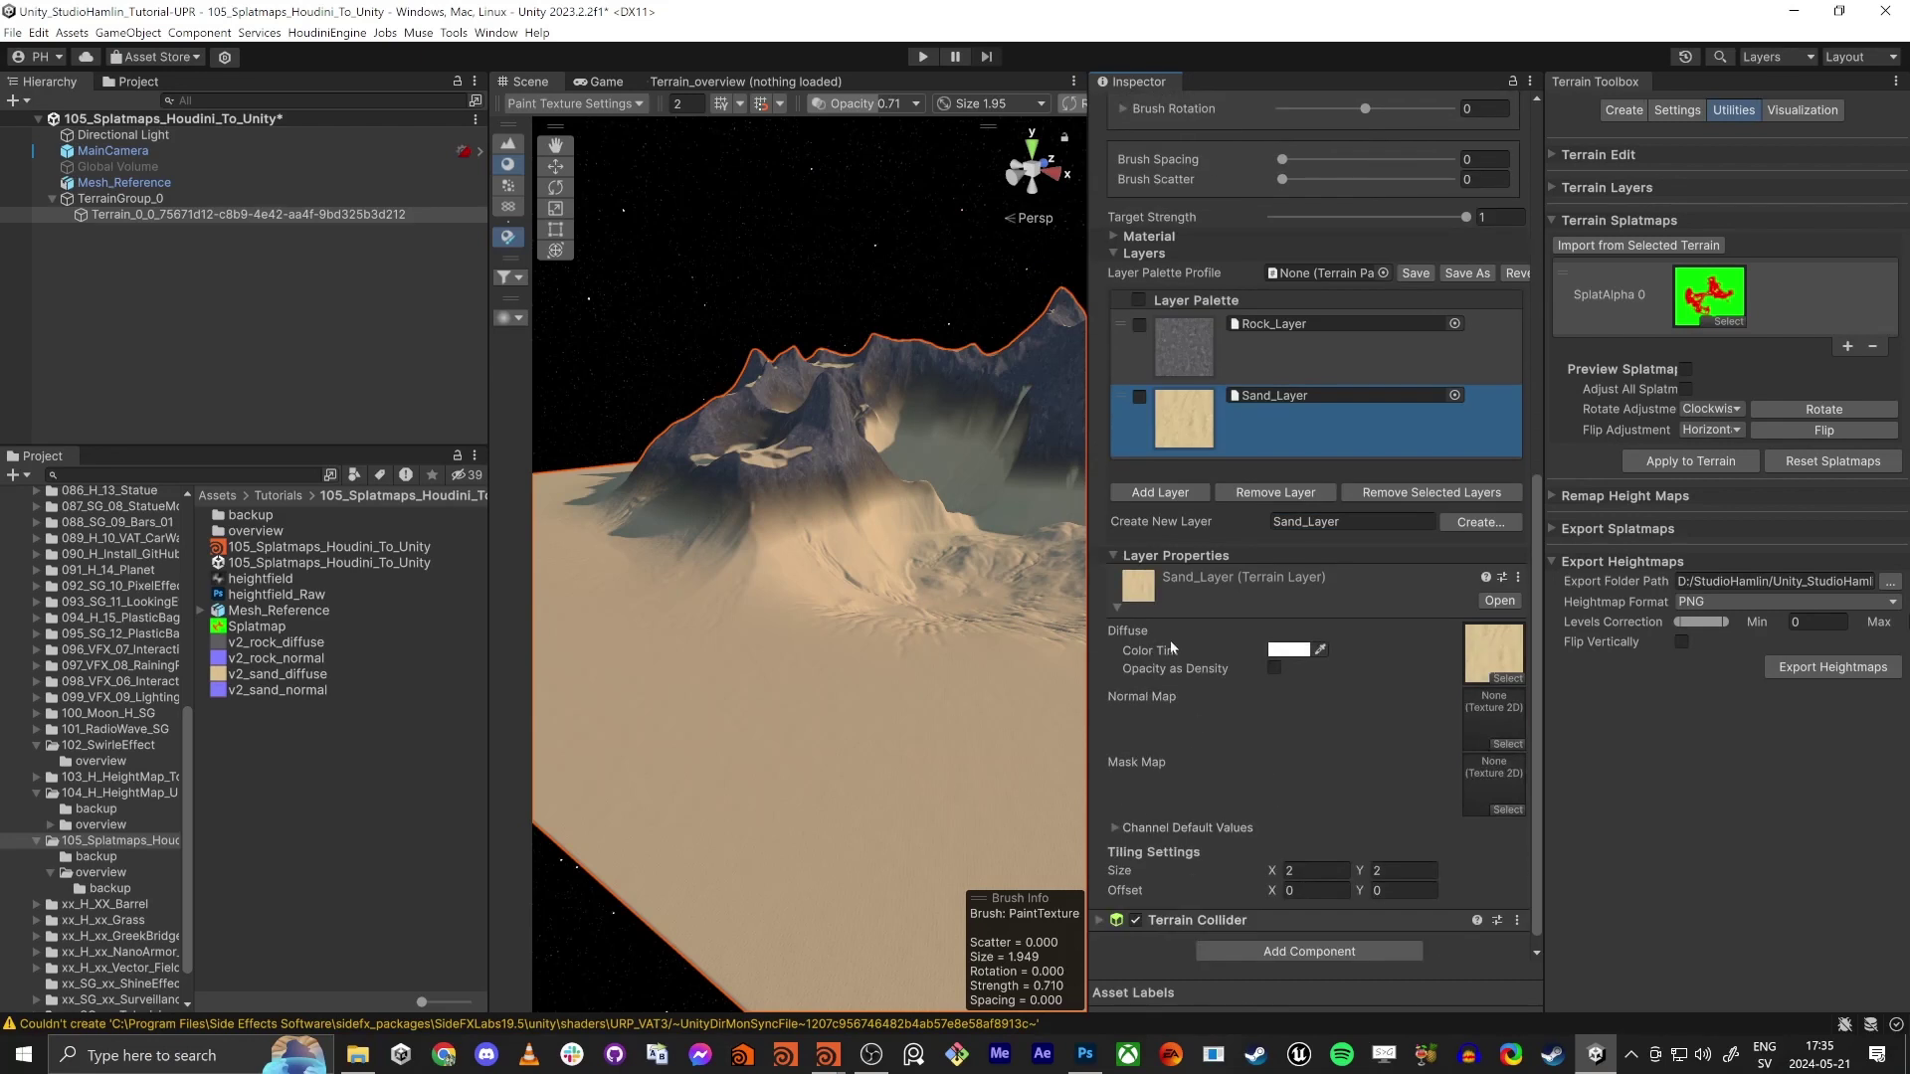
click(1281, 873)
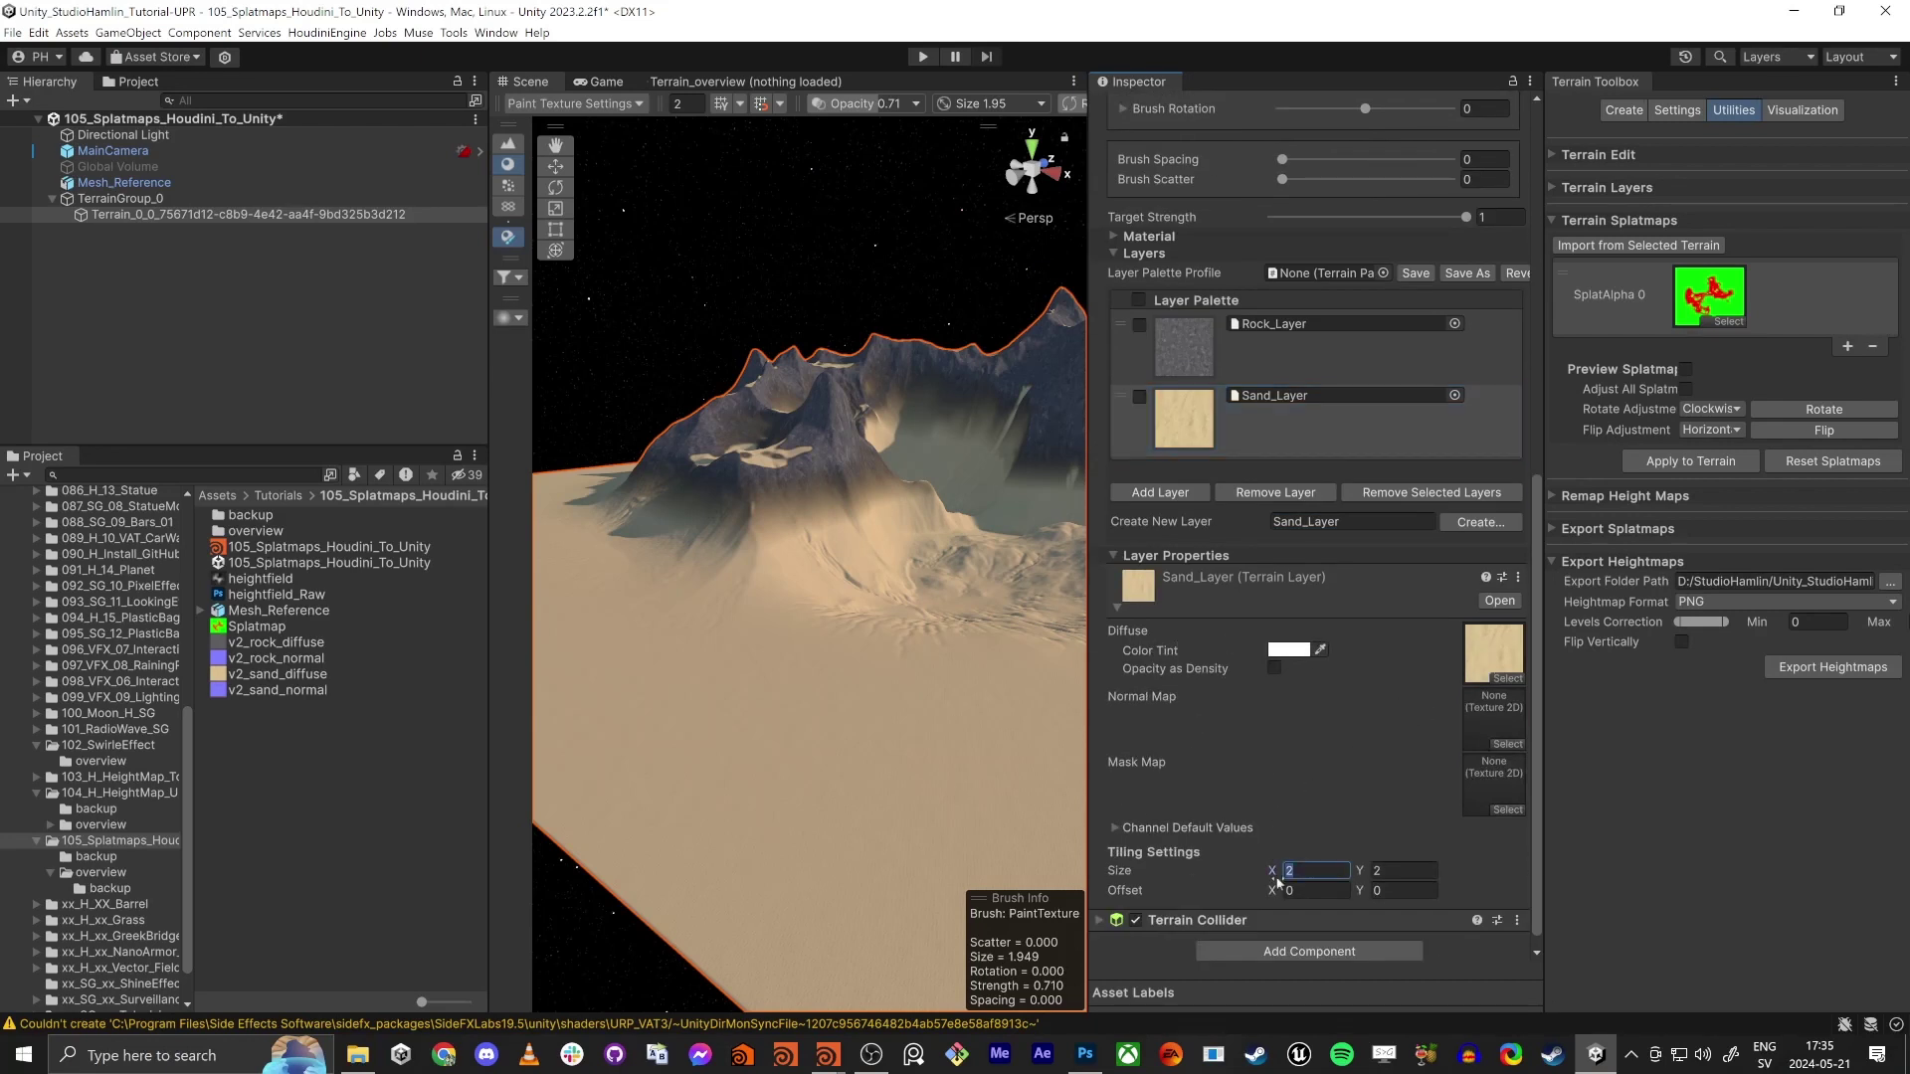
text(40)
key(Tab)
text(40)
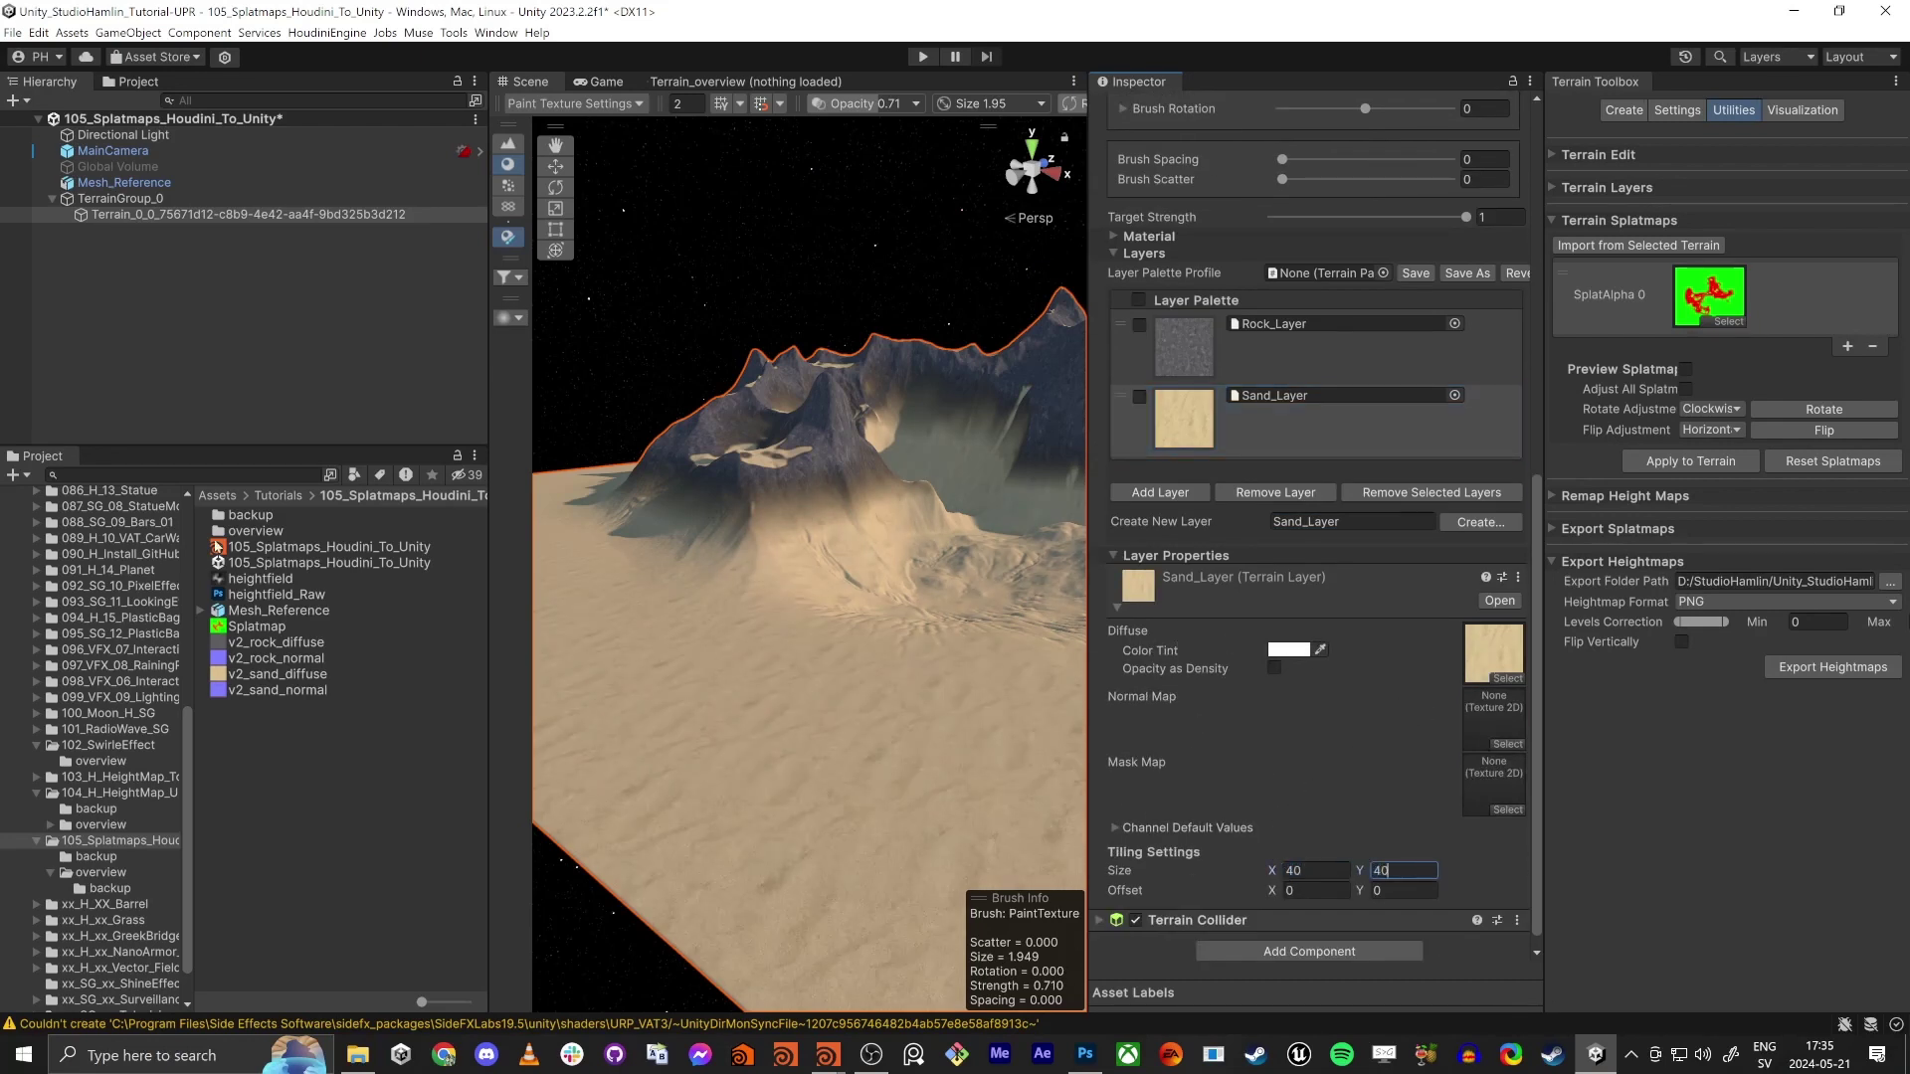
key(Return)
Deselect the terrain and maximise the scene view to examine the rock and sand texturing on the mountain
alt+drag(775, 674, 846, 646)
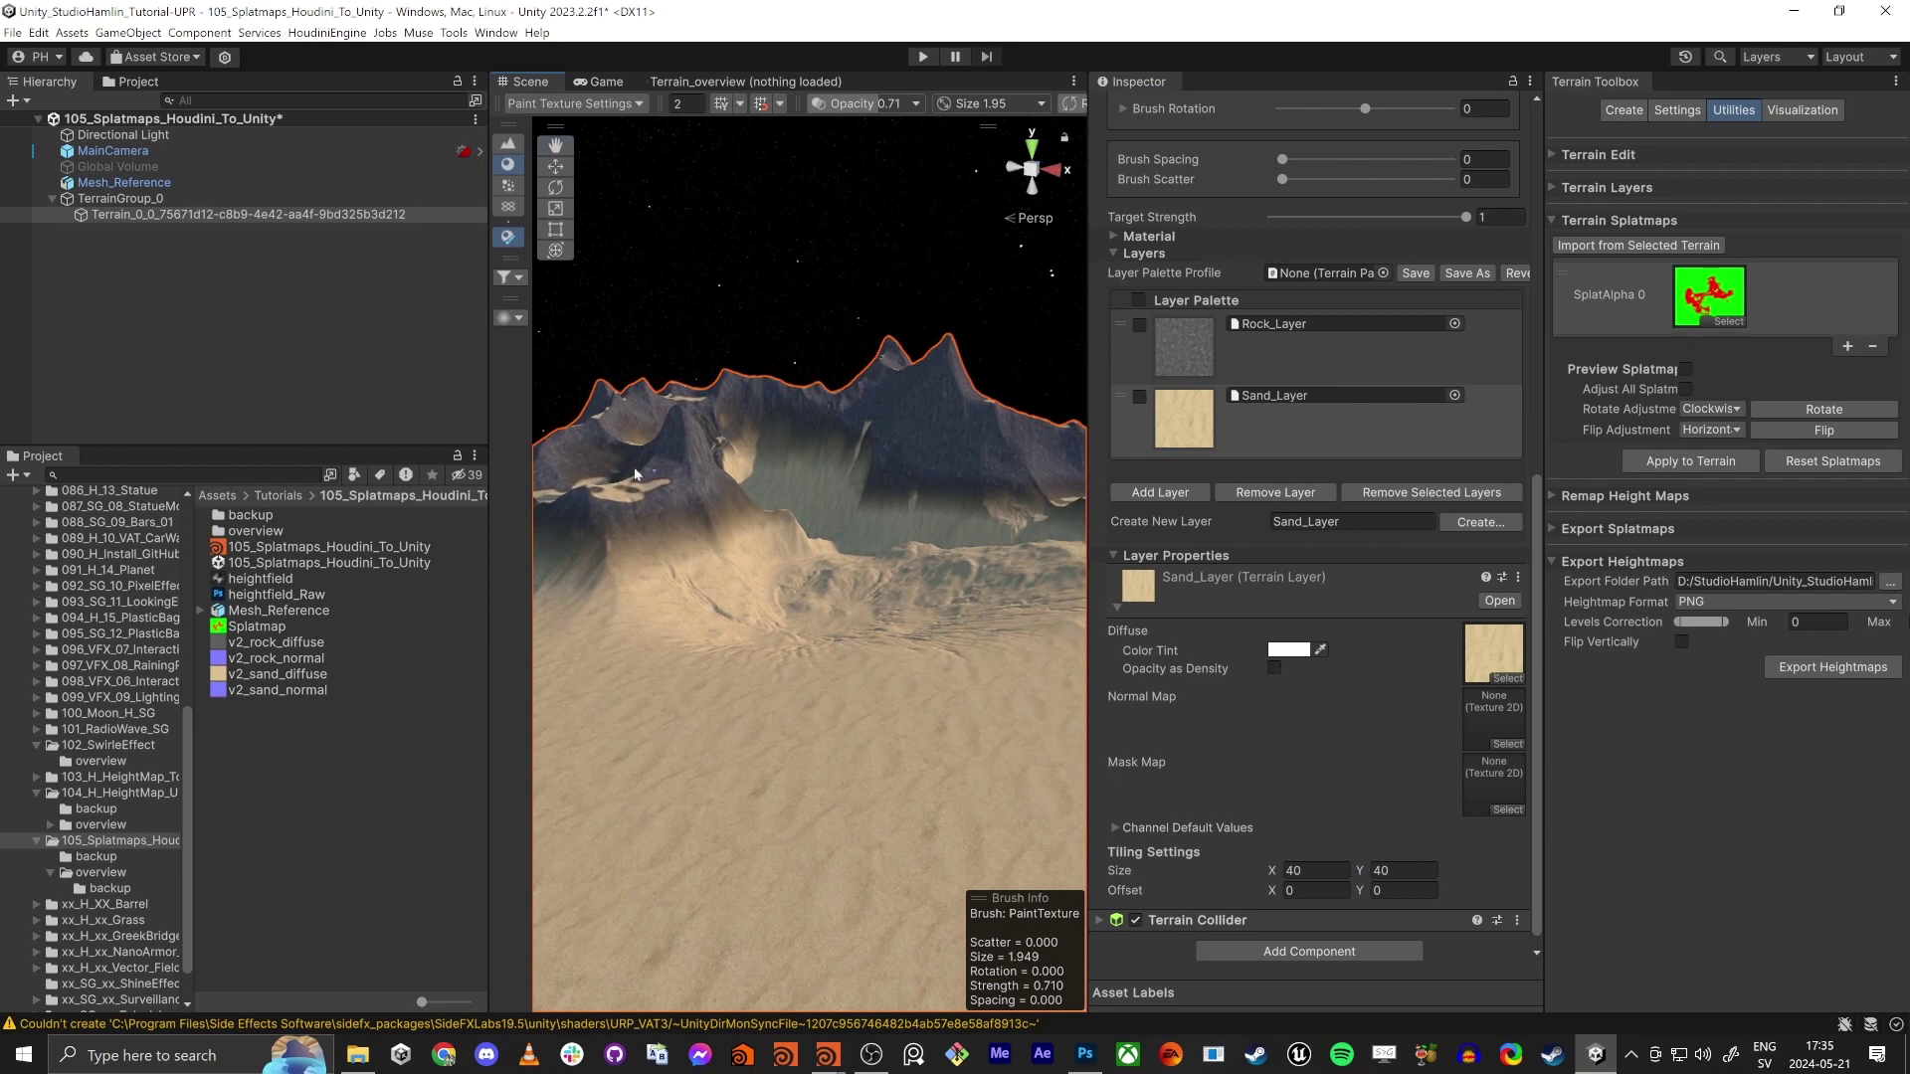
click(393, 348)
key(shift+space)
alt+drag(867, 570, 958, 640)
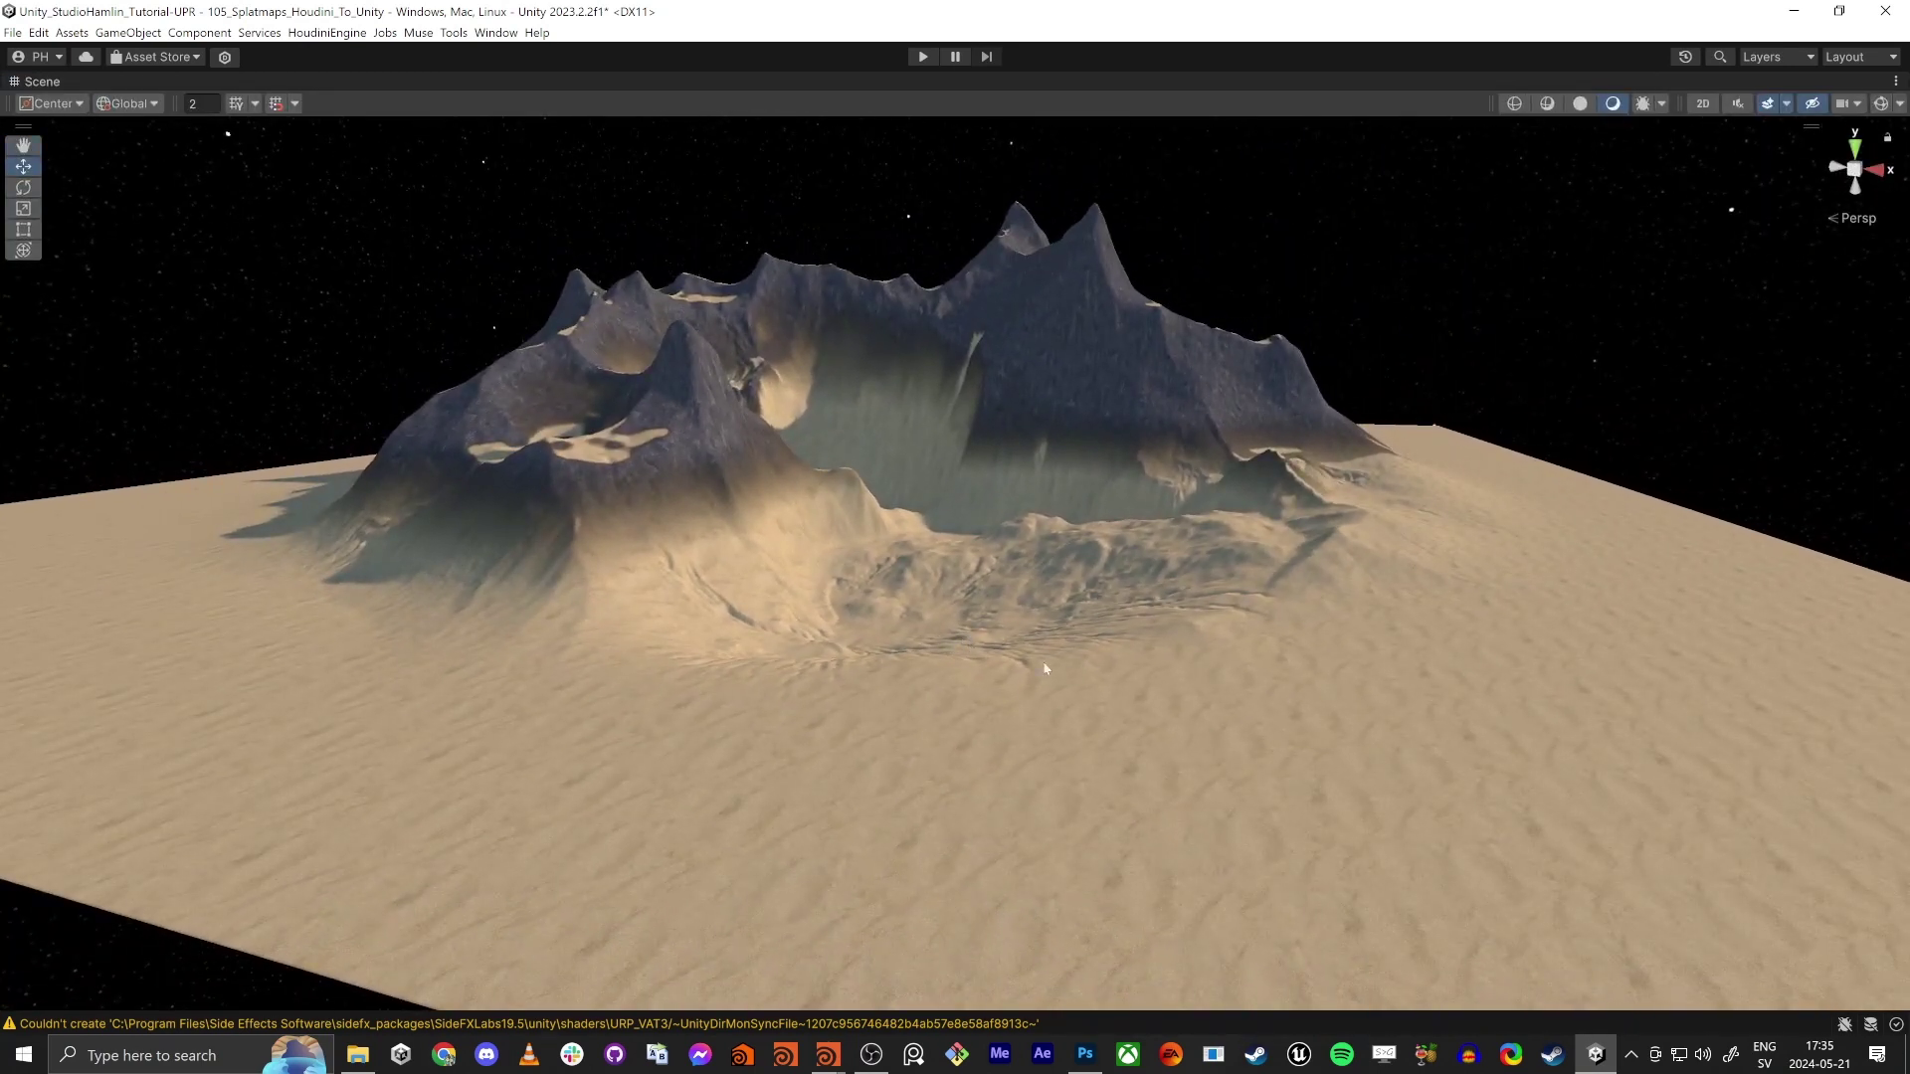
Examine the sand and rock transitions on the mountain slopes and crater edges up close, and restore the full editor layout
right_drag(1044, 669, 914, 628)
key(w)
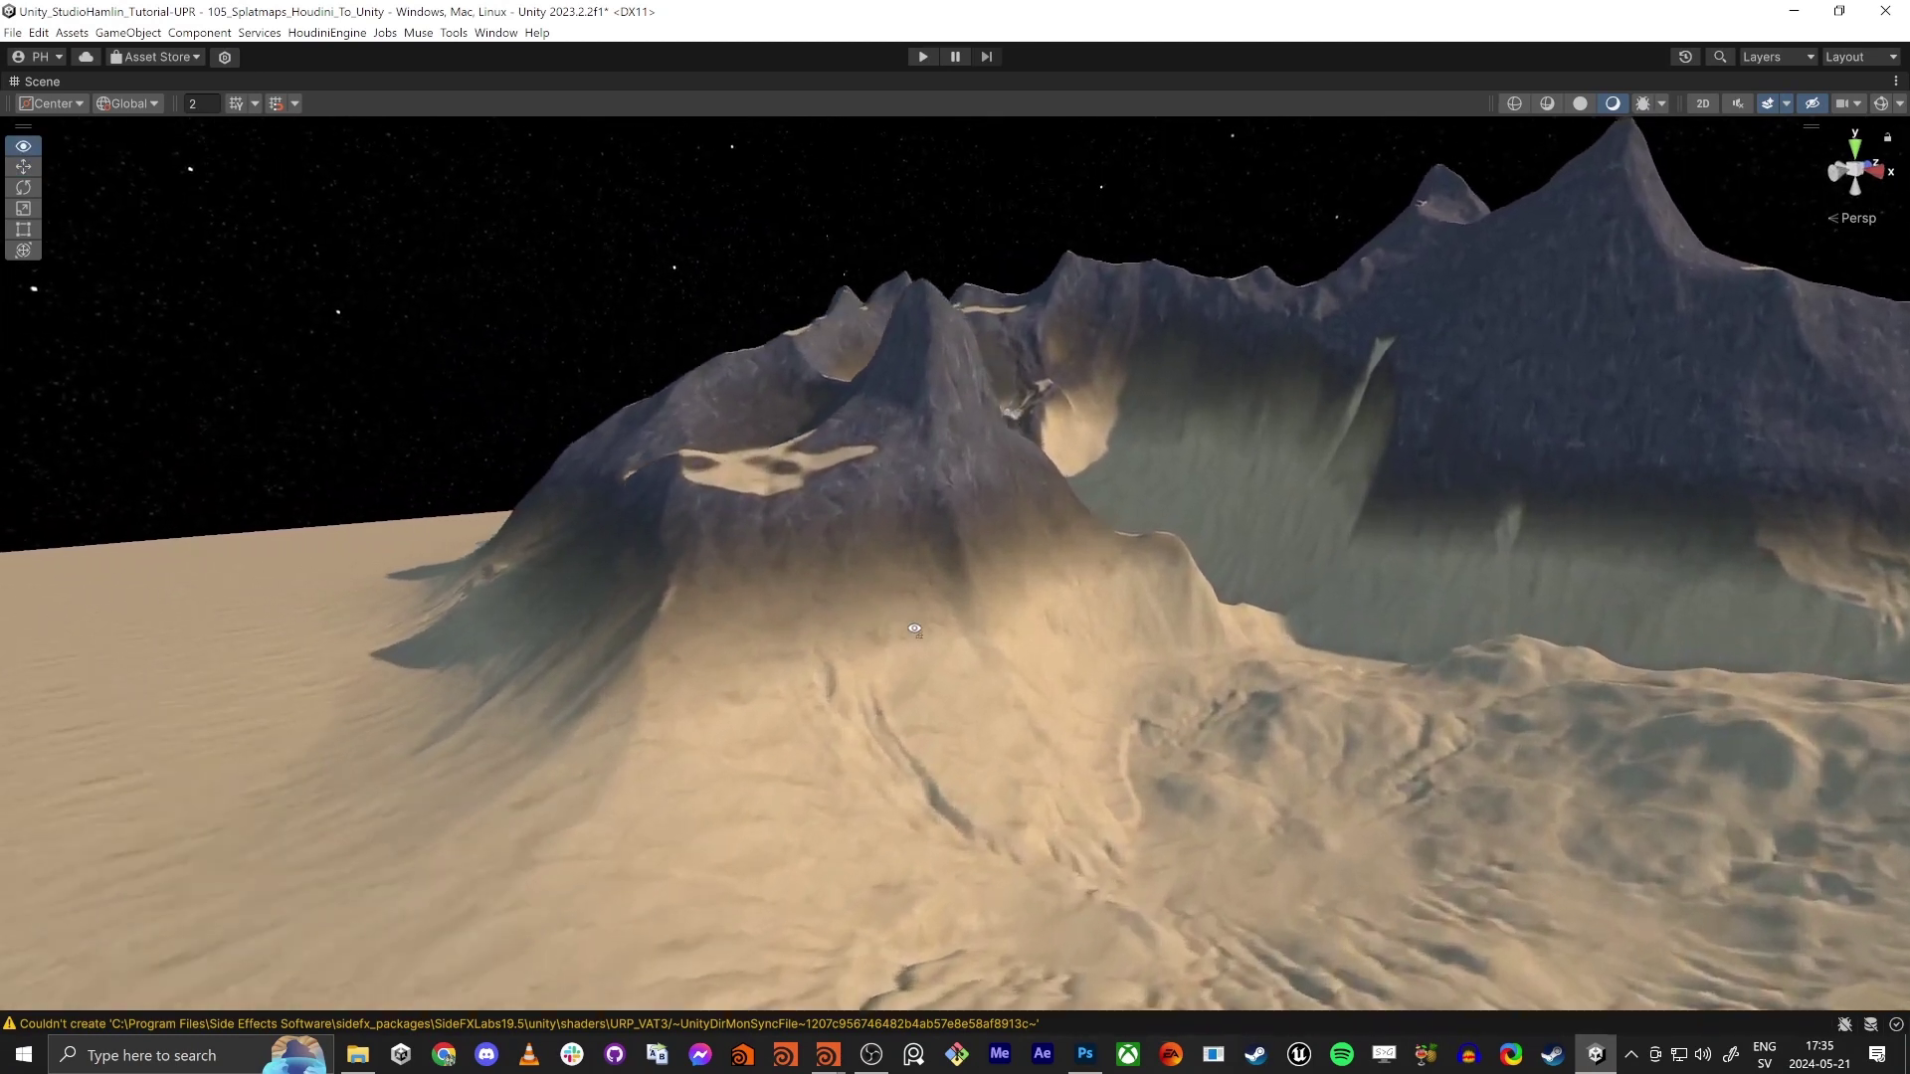
alt+drag(914, 630, 873, 645)
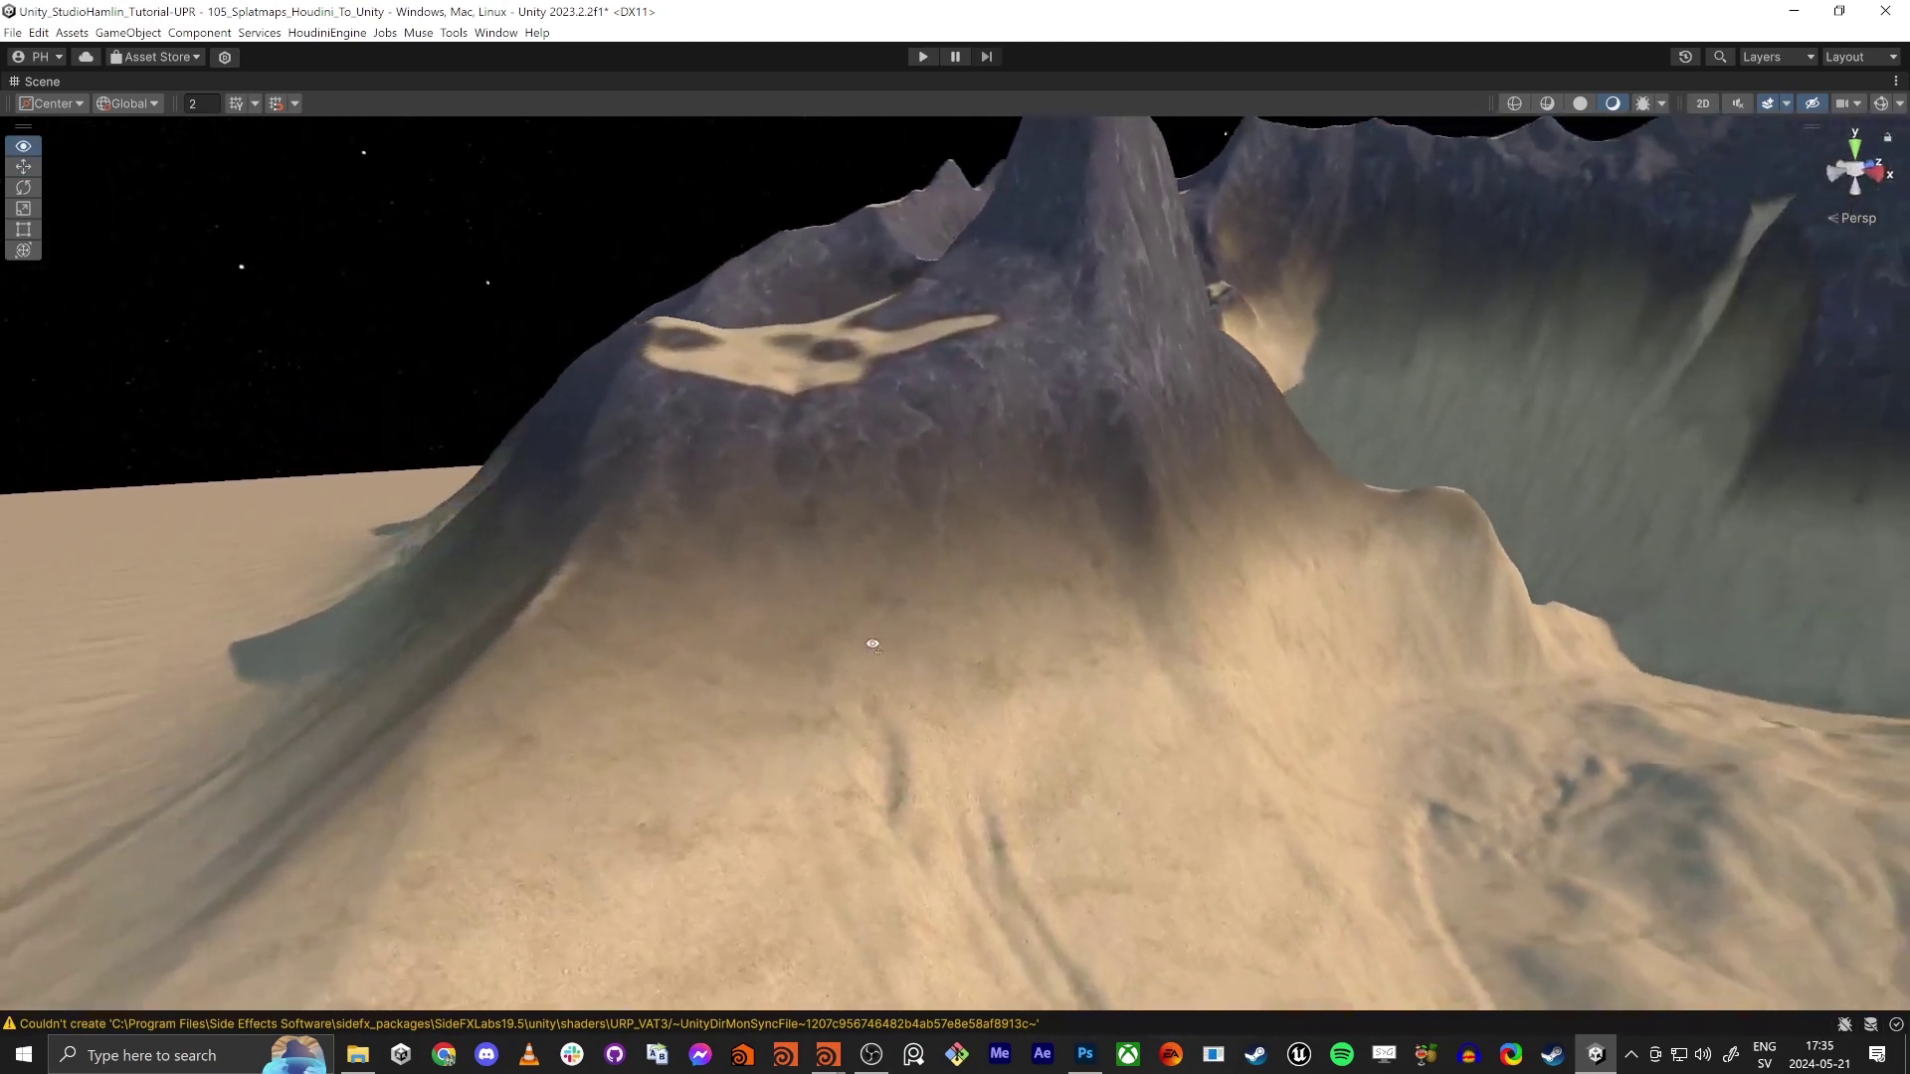
right_drag(873, 645, 975, 753)
key(w)
key(e)
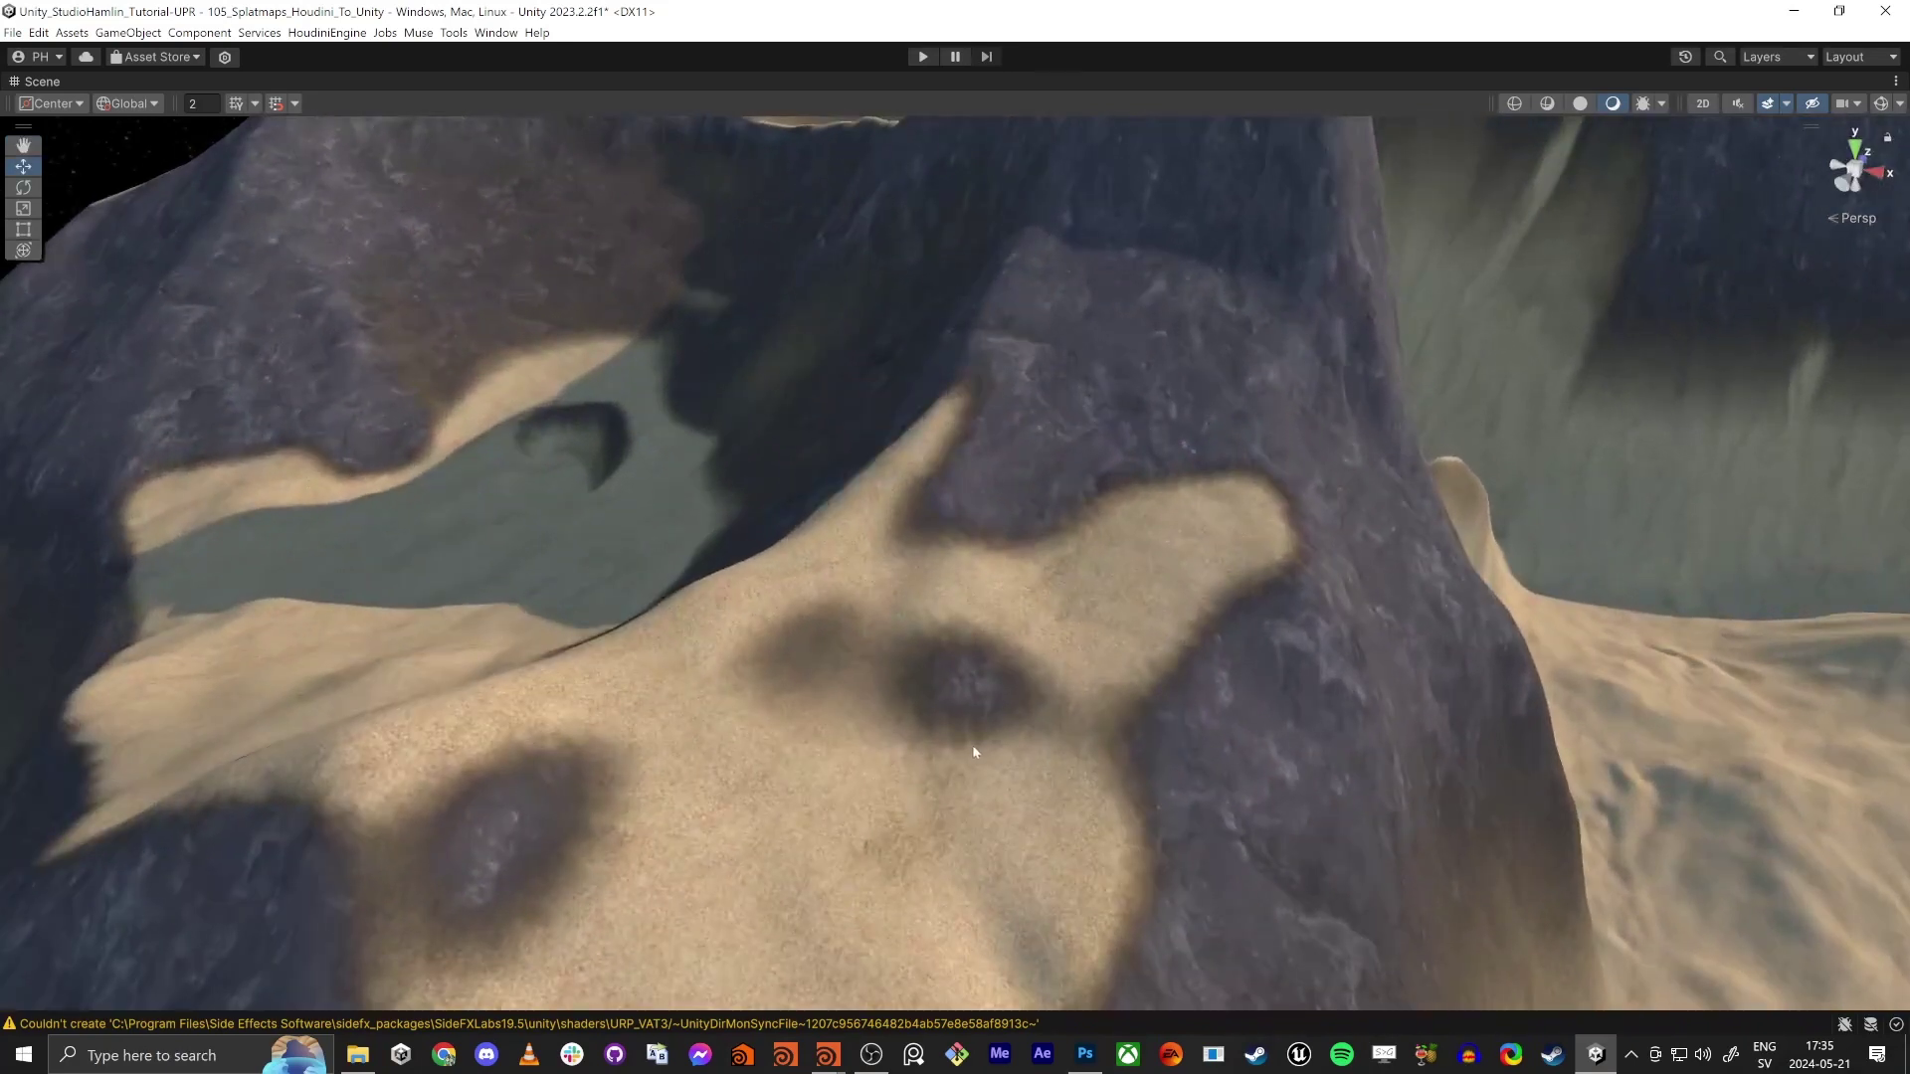
scroll(974, 752, down, 2)
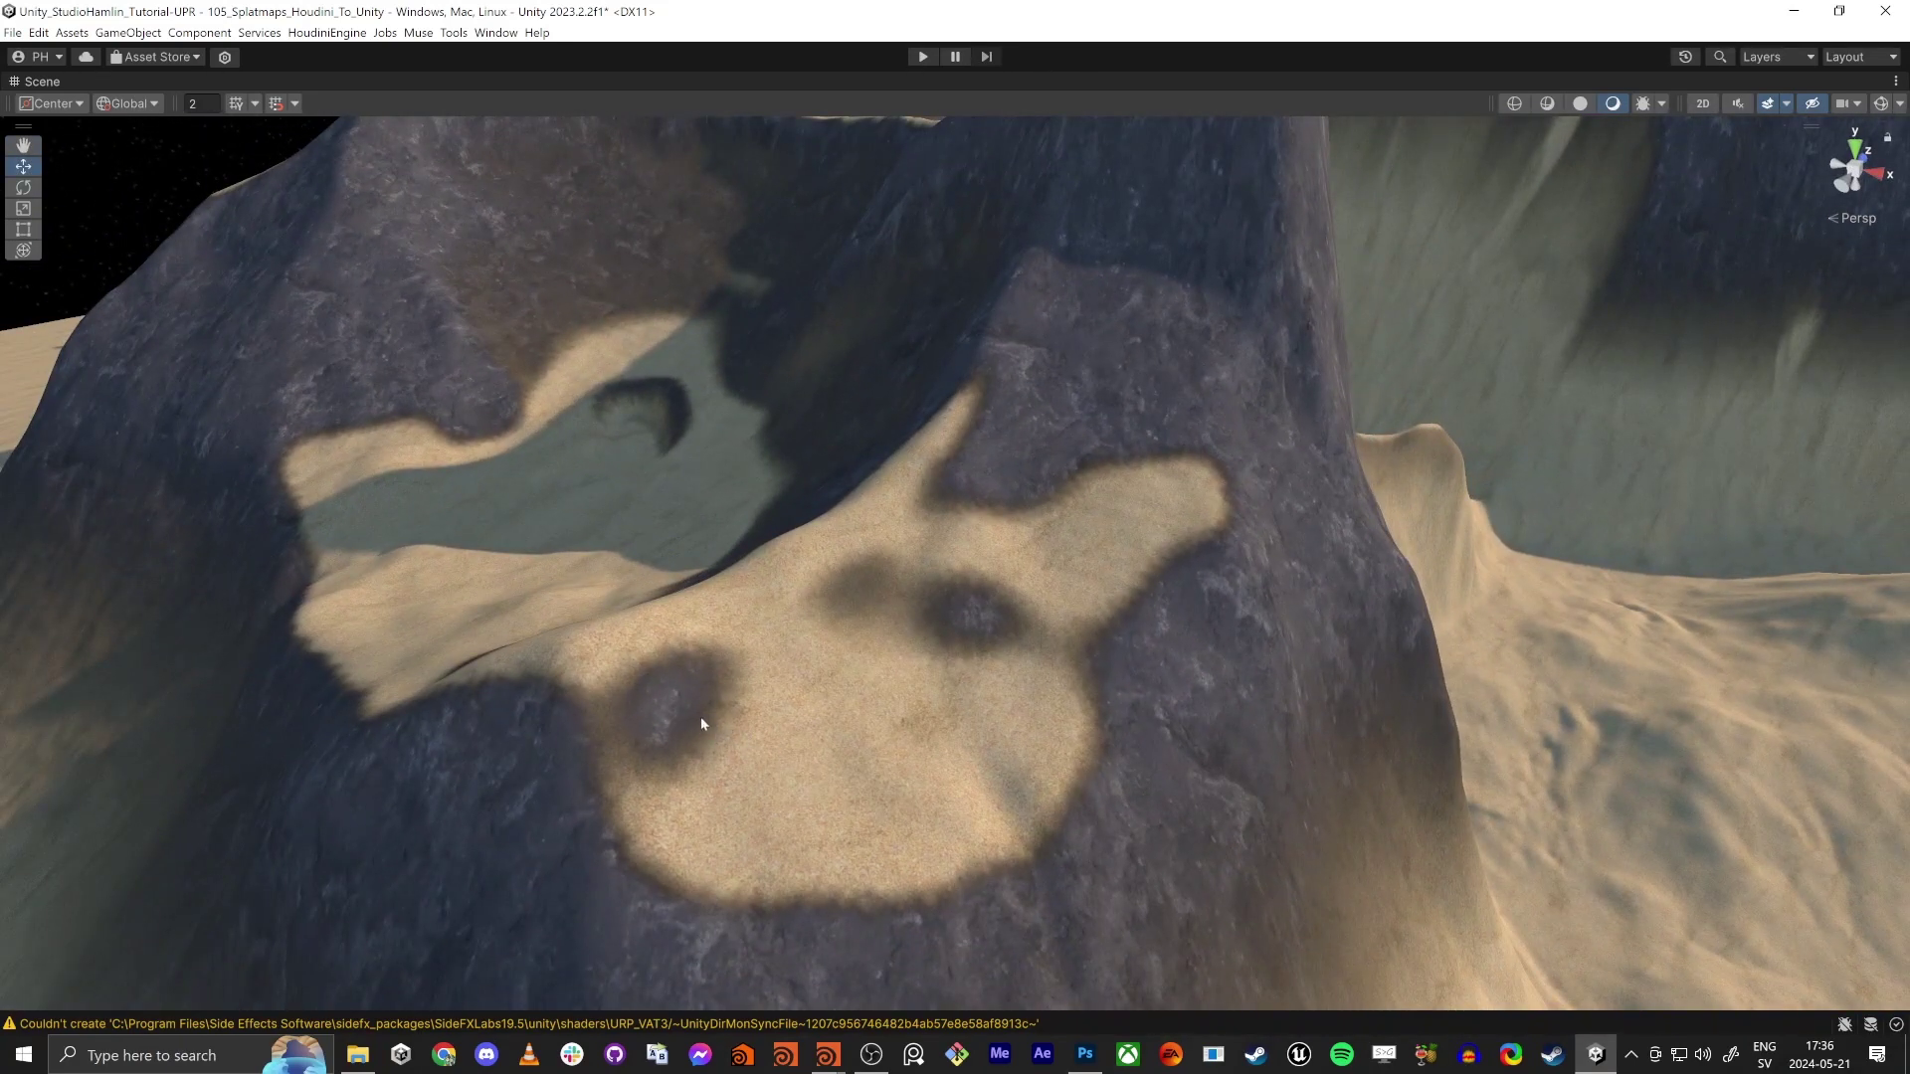
right_drag(692, 724, 789, 624)
key(s)
key(q)
scroll(789, 624, up, 4)
key(shift+space)
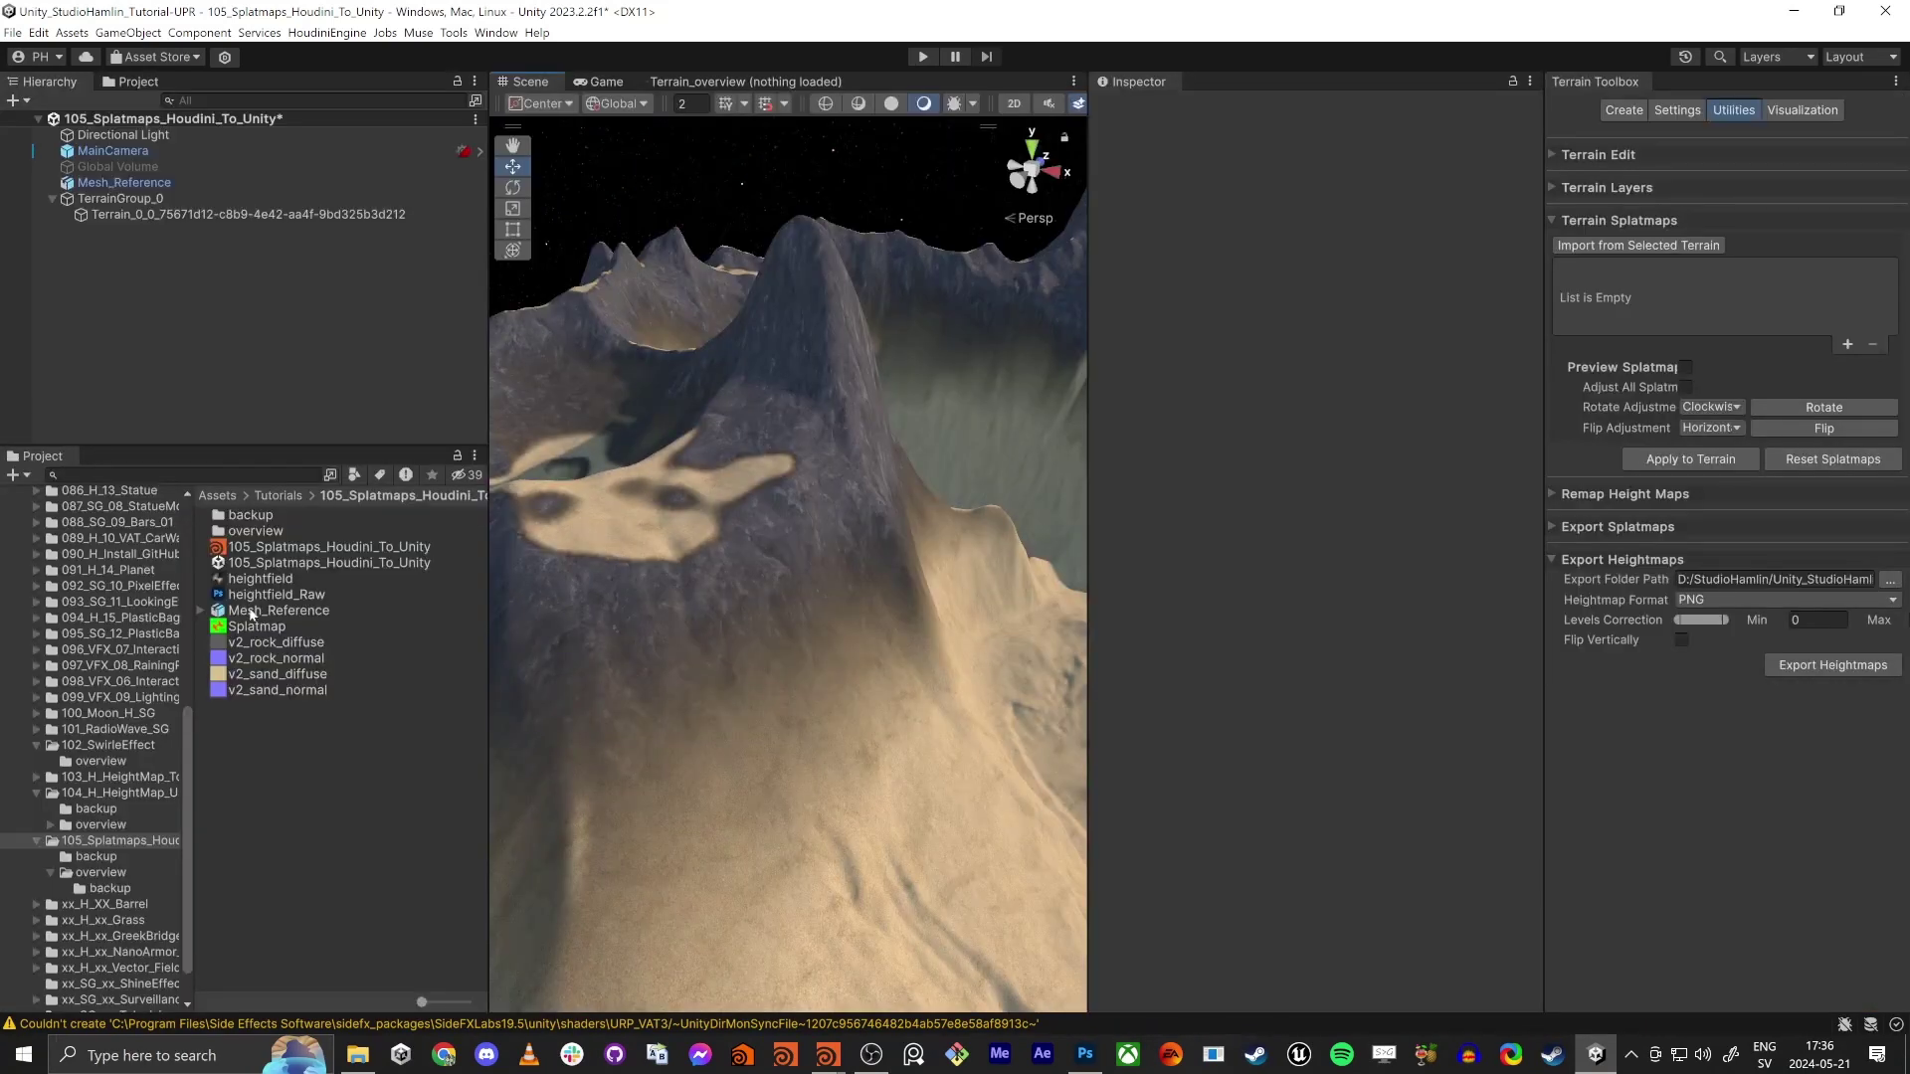
Disable sRGB on the Splatmap texture, set its format to RGB 16 bit, and apply the import settings
click(256, 628)
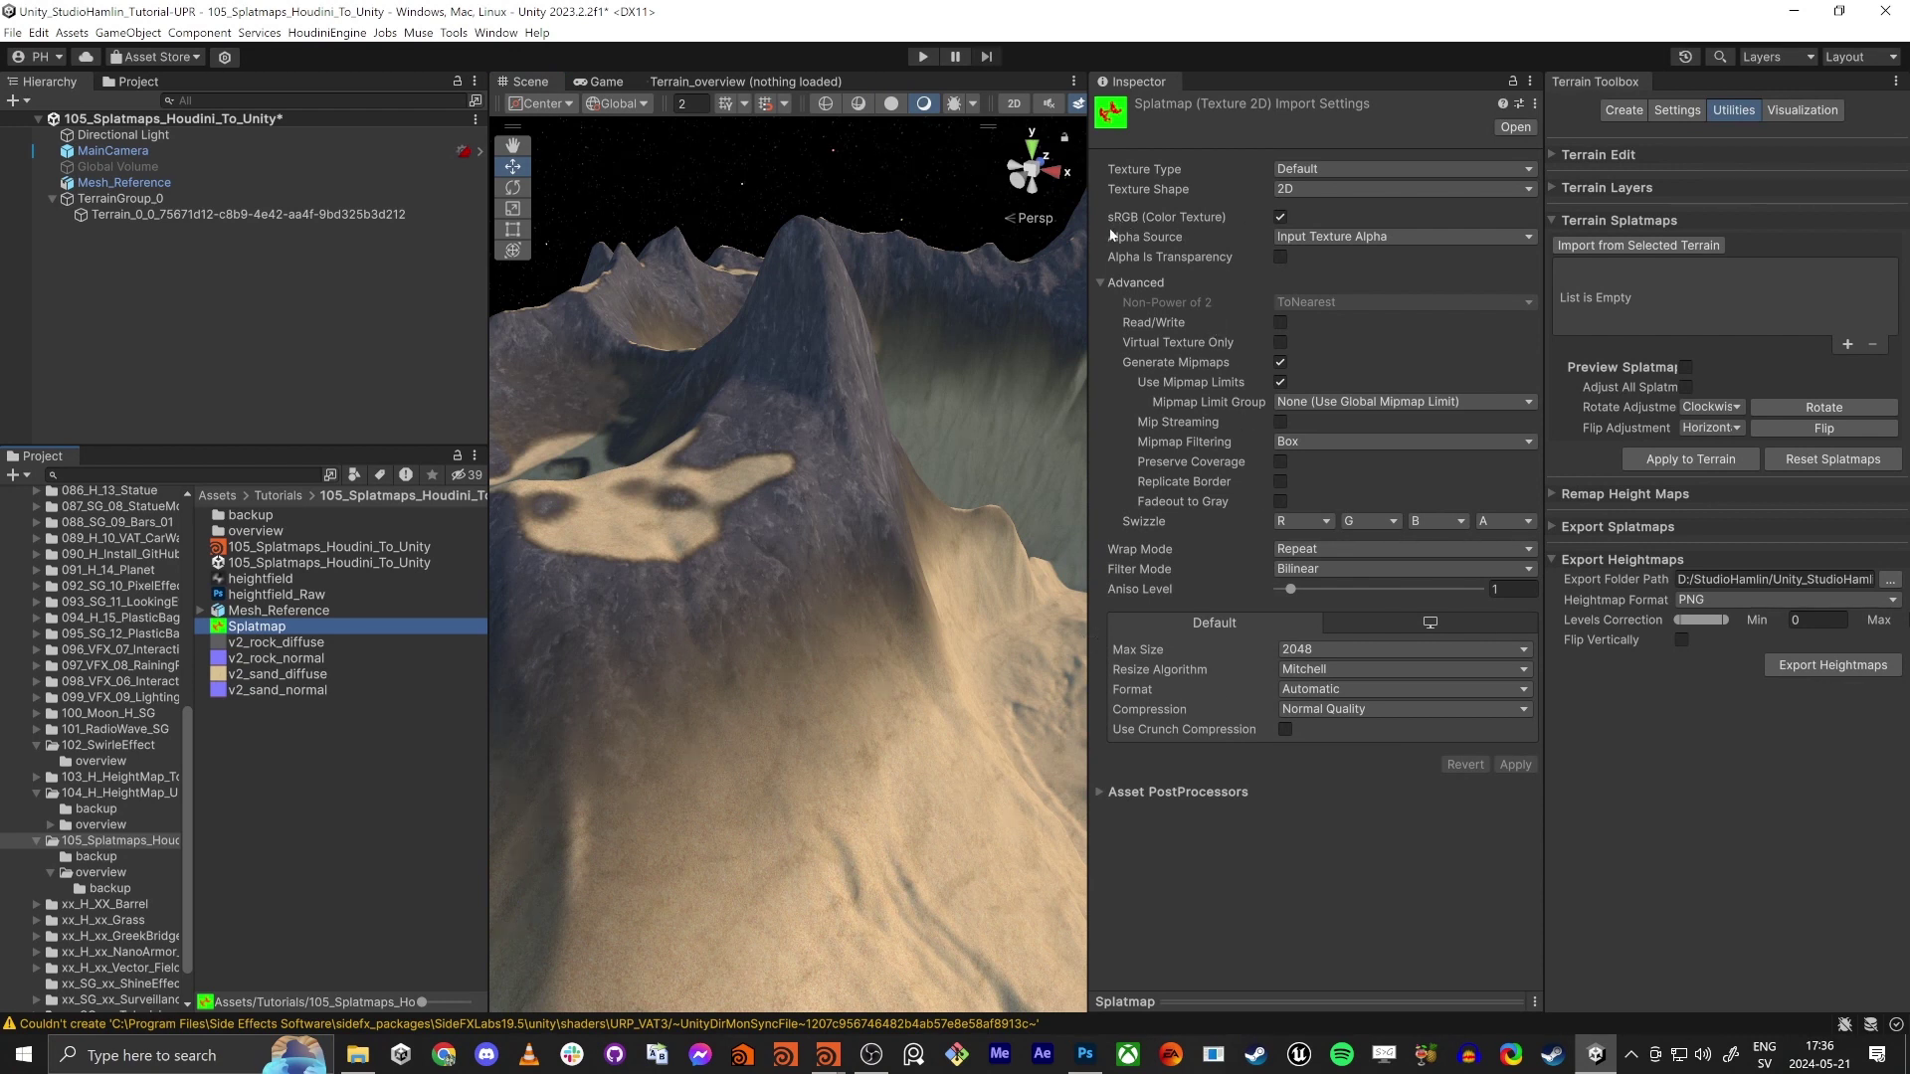
click(1280, 218)
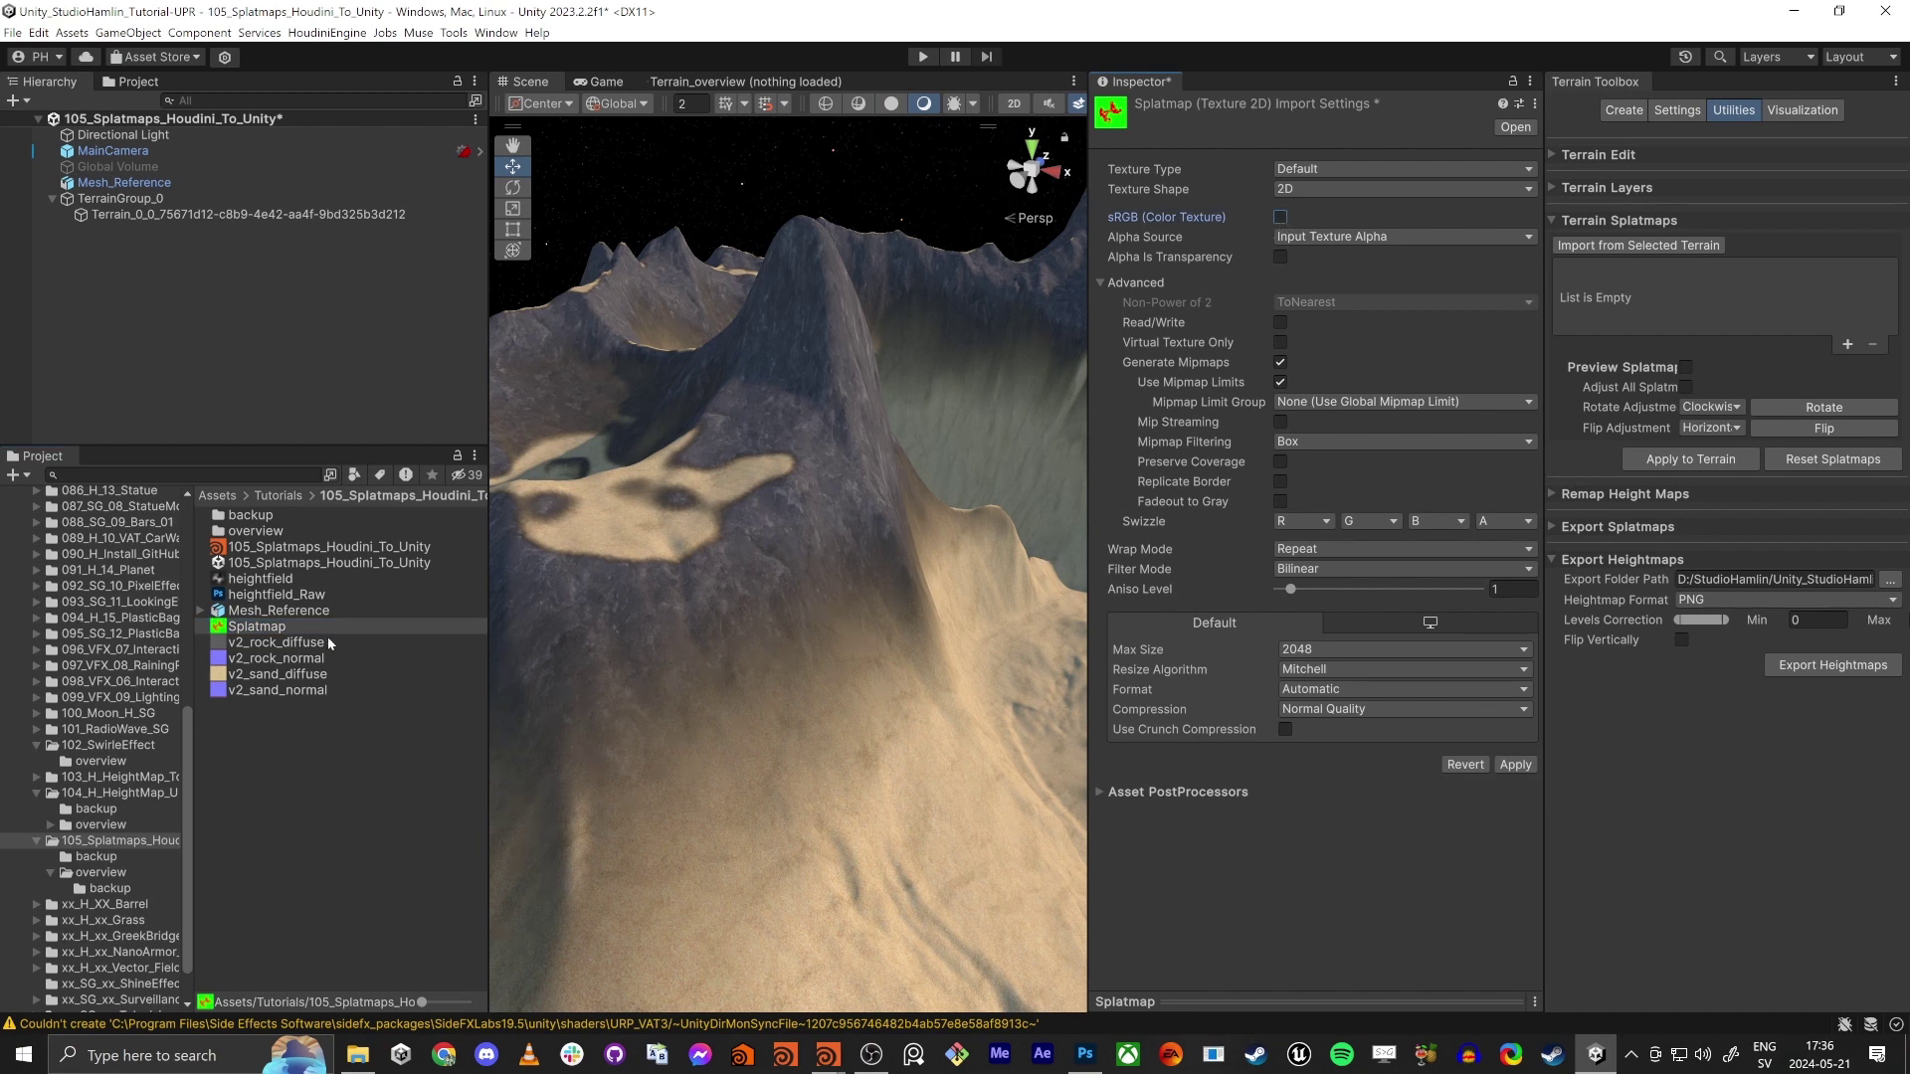
click(1411, 693)
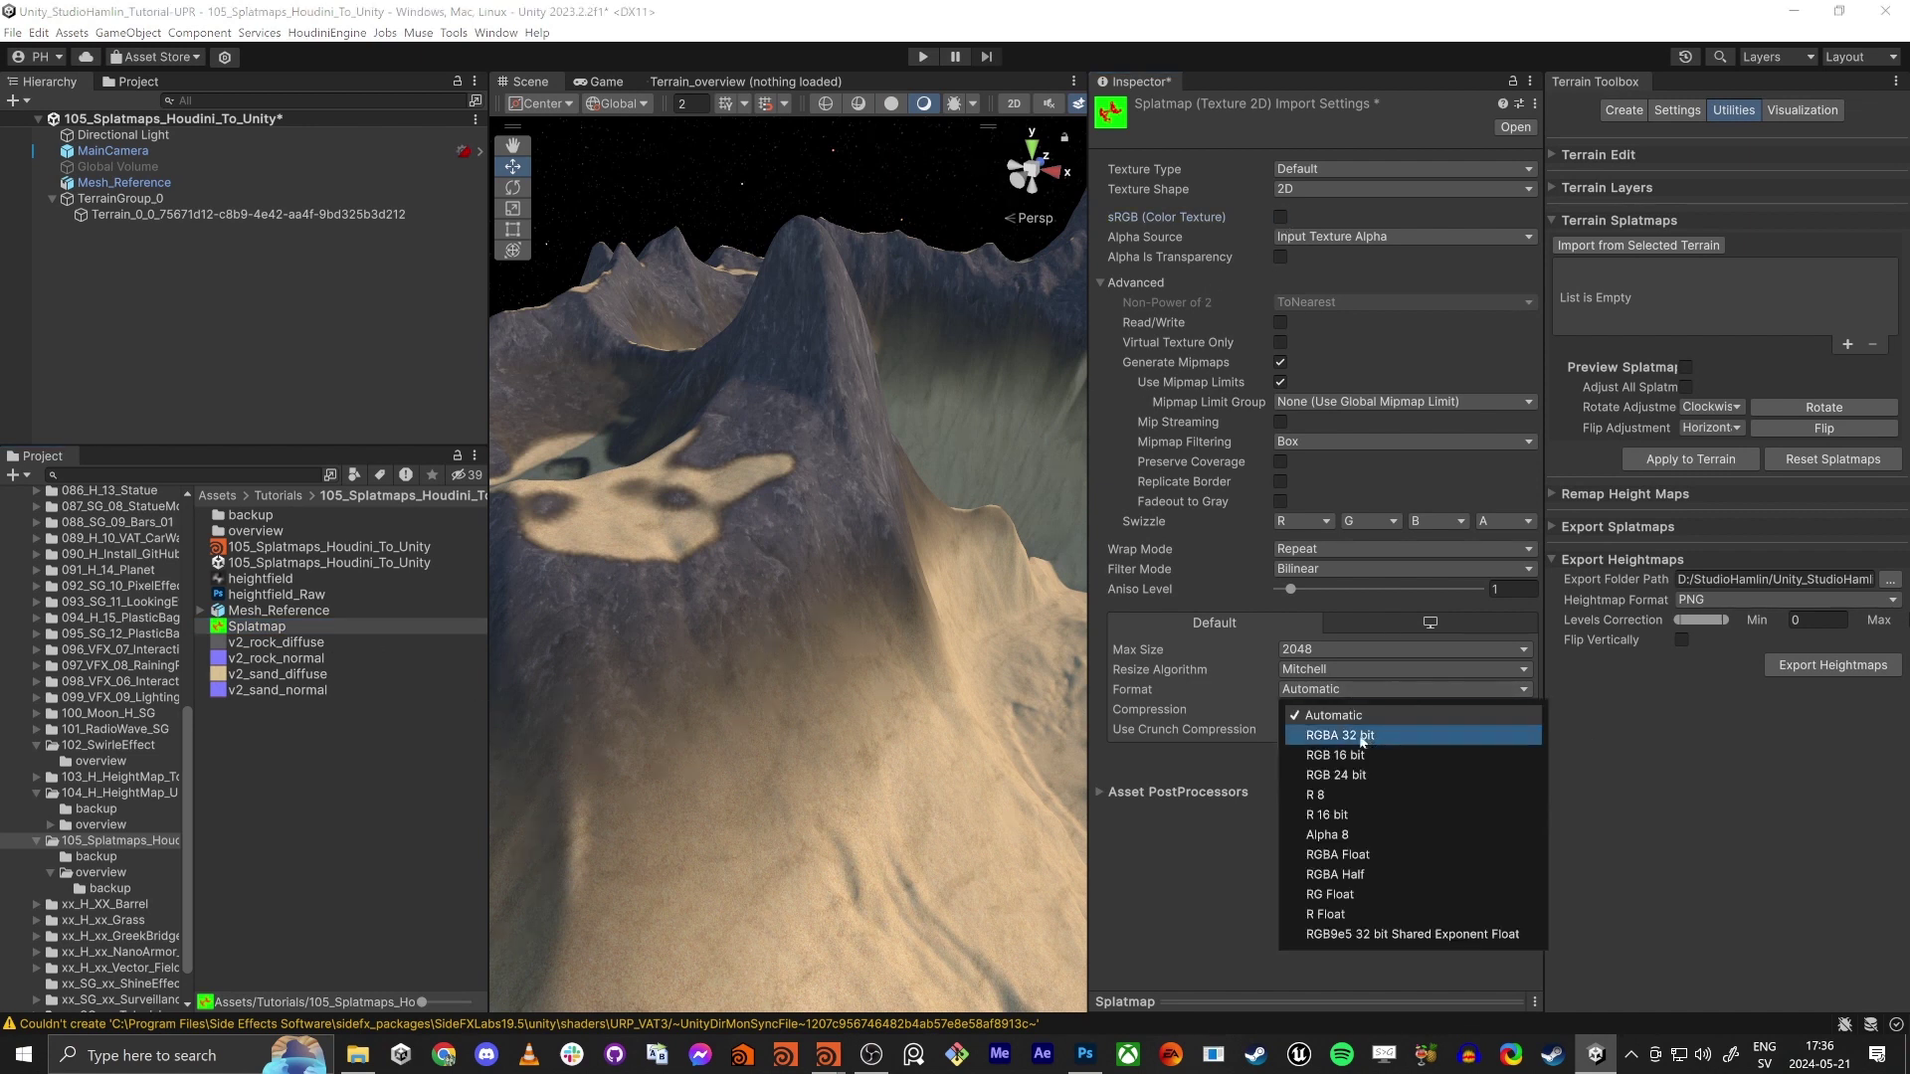
click(1339, 756)
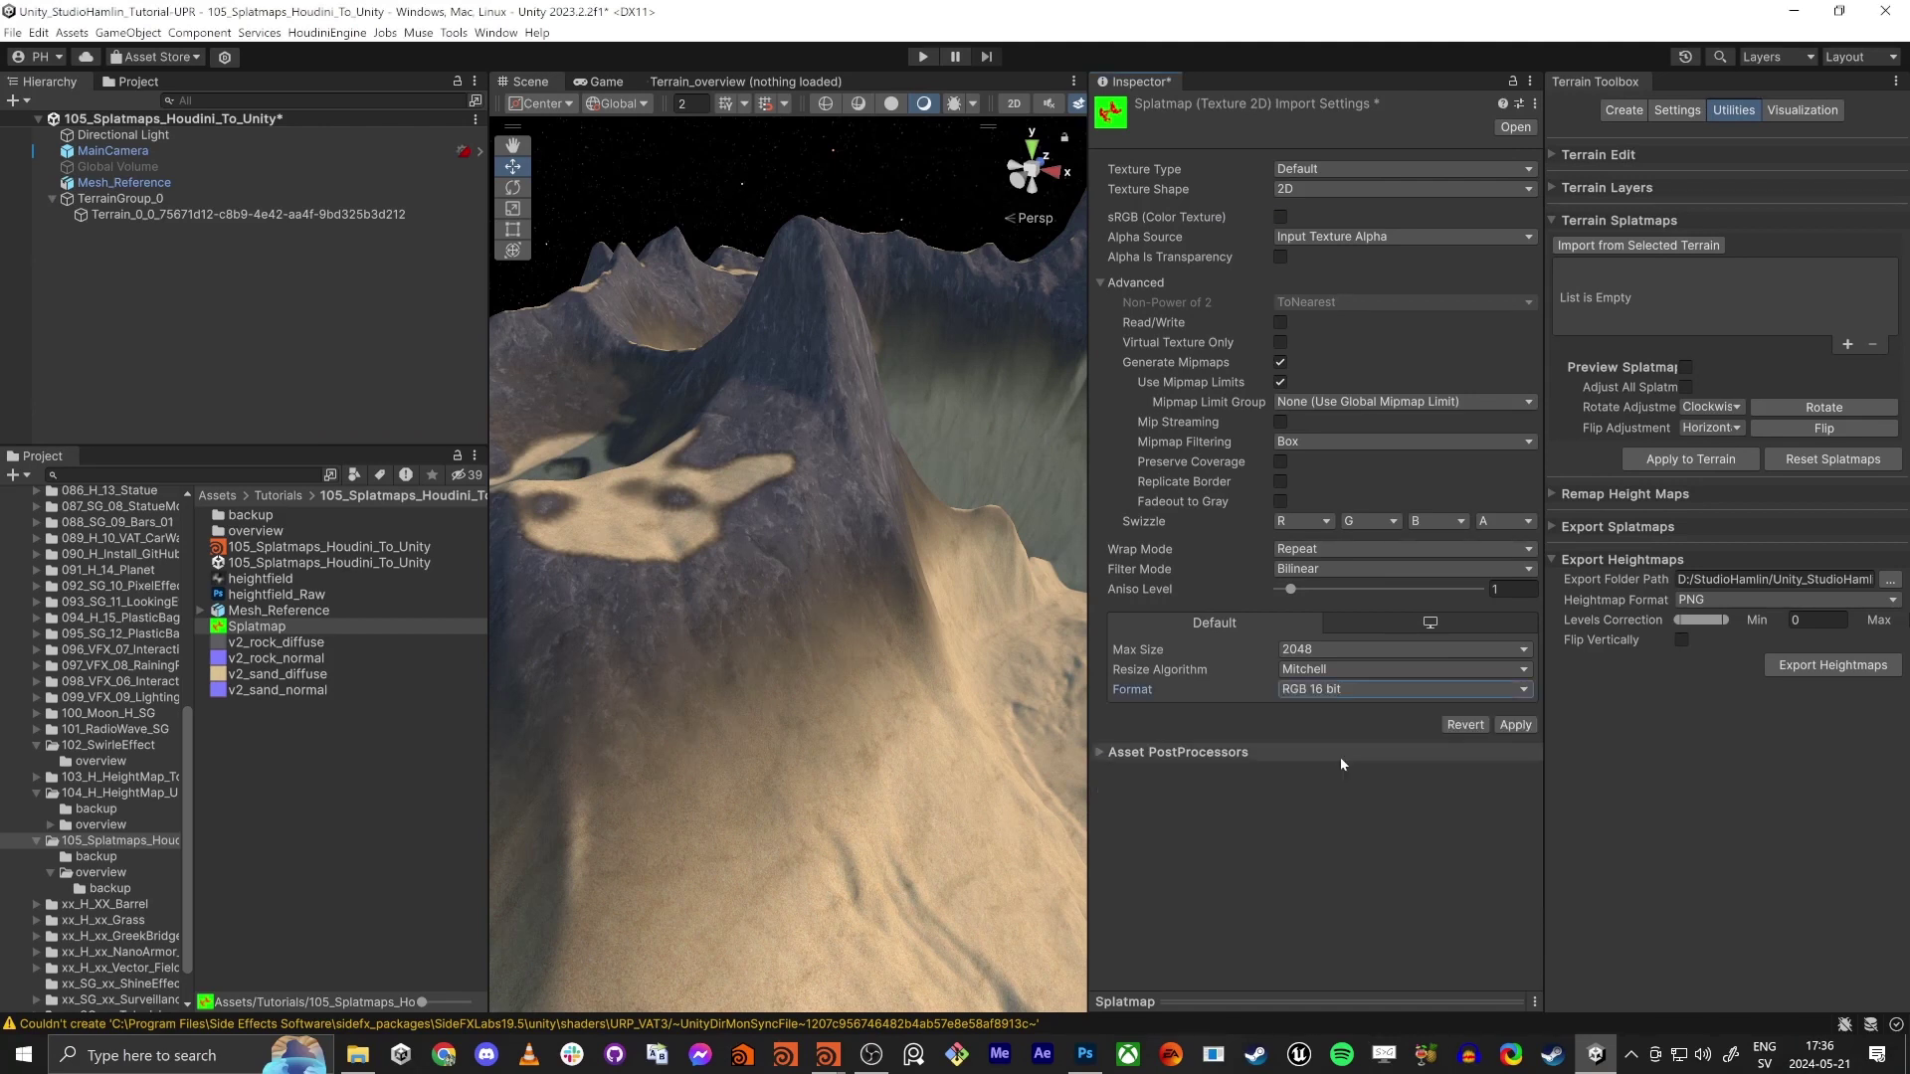
click(1515, 725)
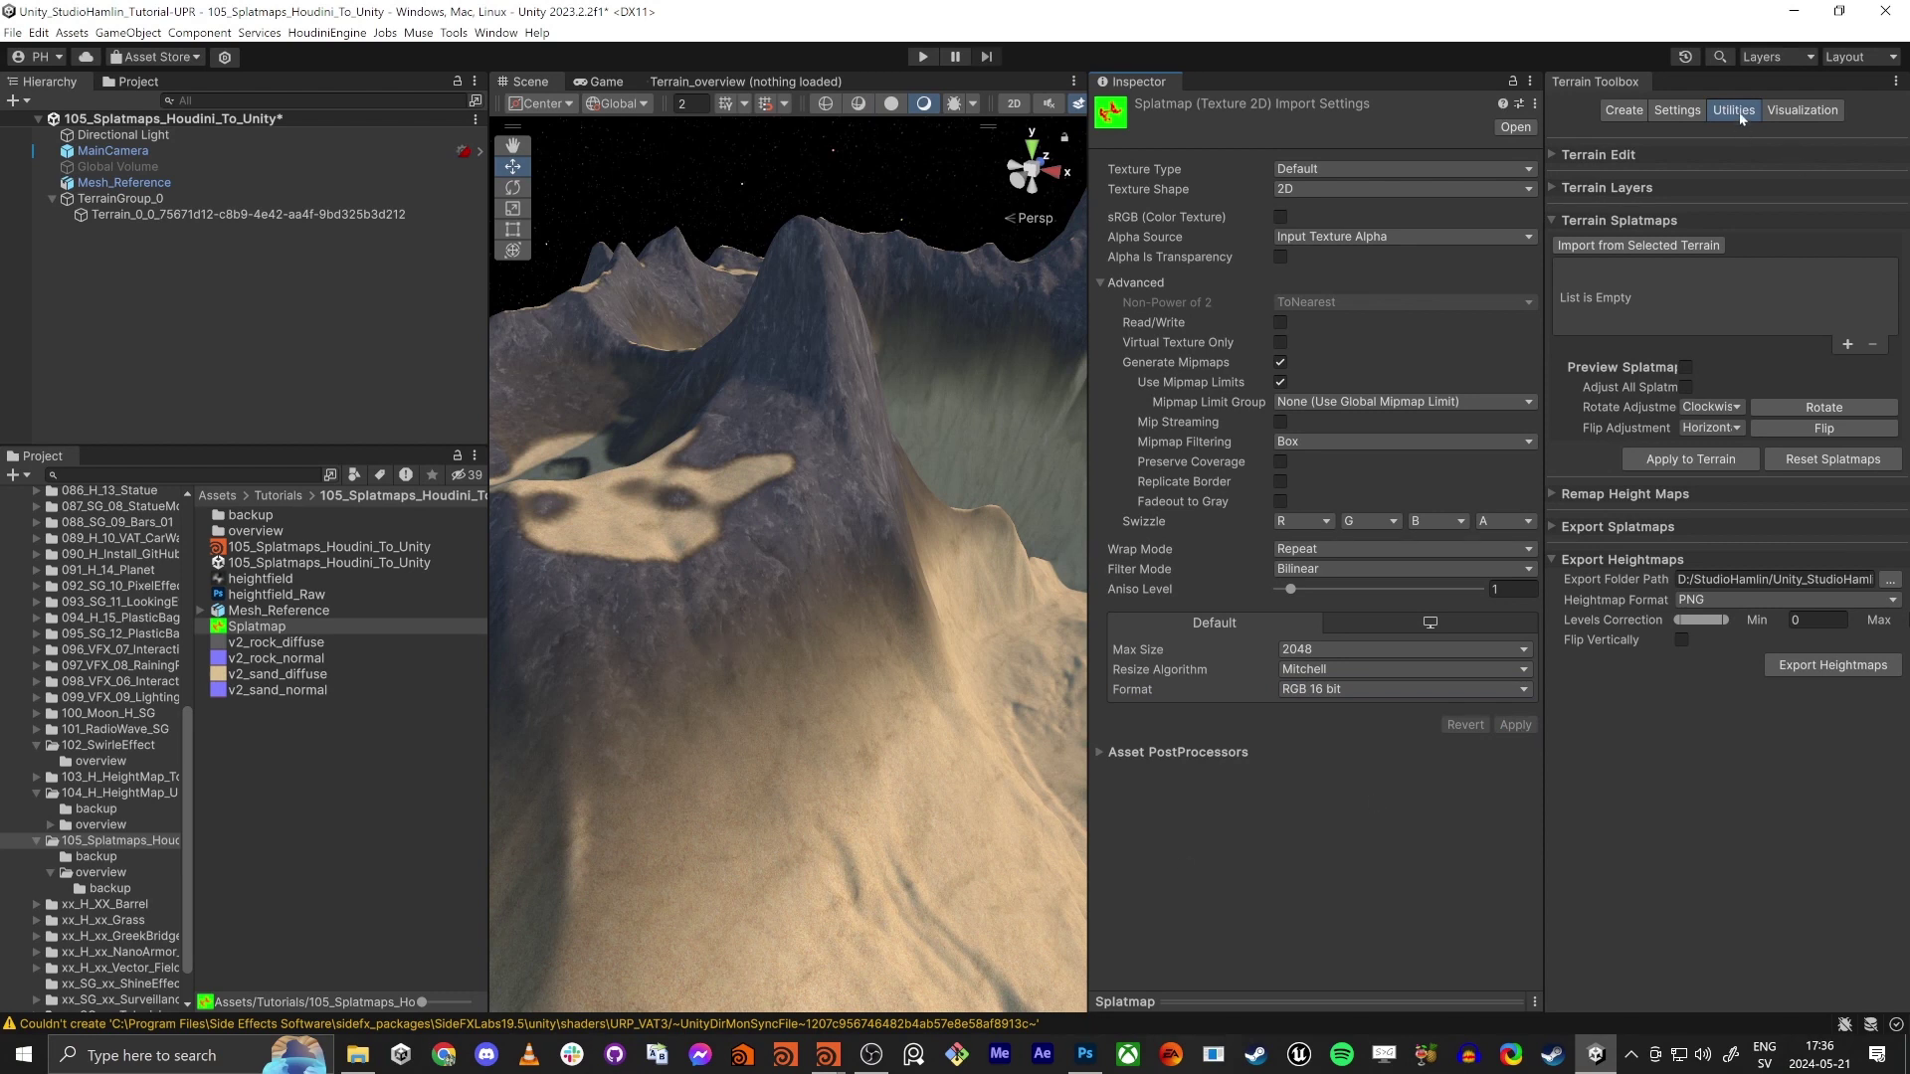
Add a terrain splatmap entry, assign the Splatmap texture to SplatAlpha 0, and apply it to the selected terrain tile
click(1847, 344)
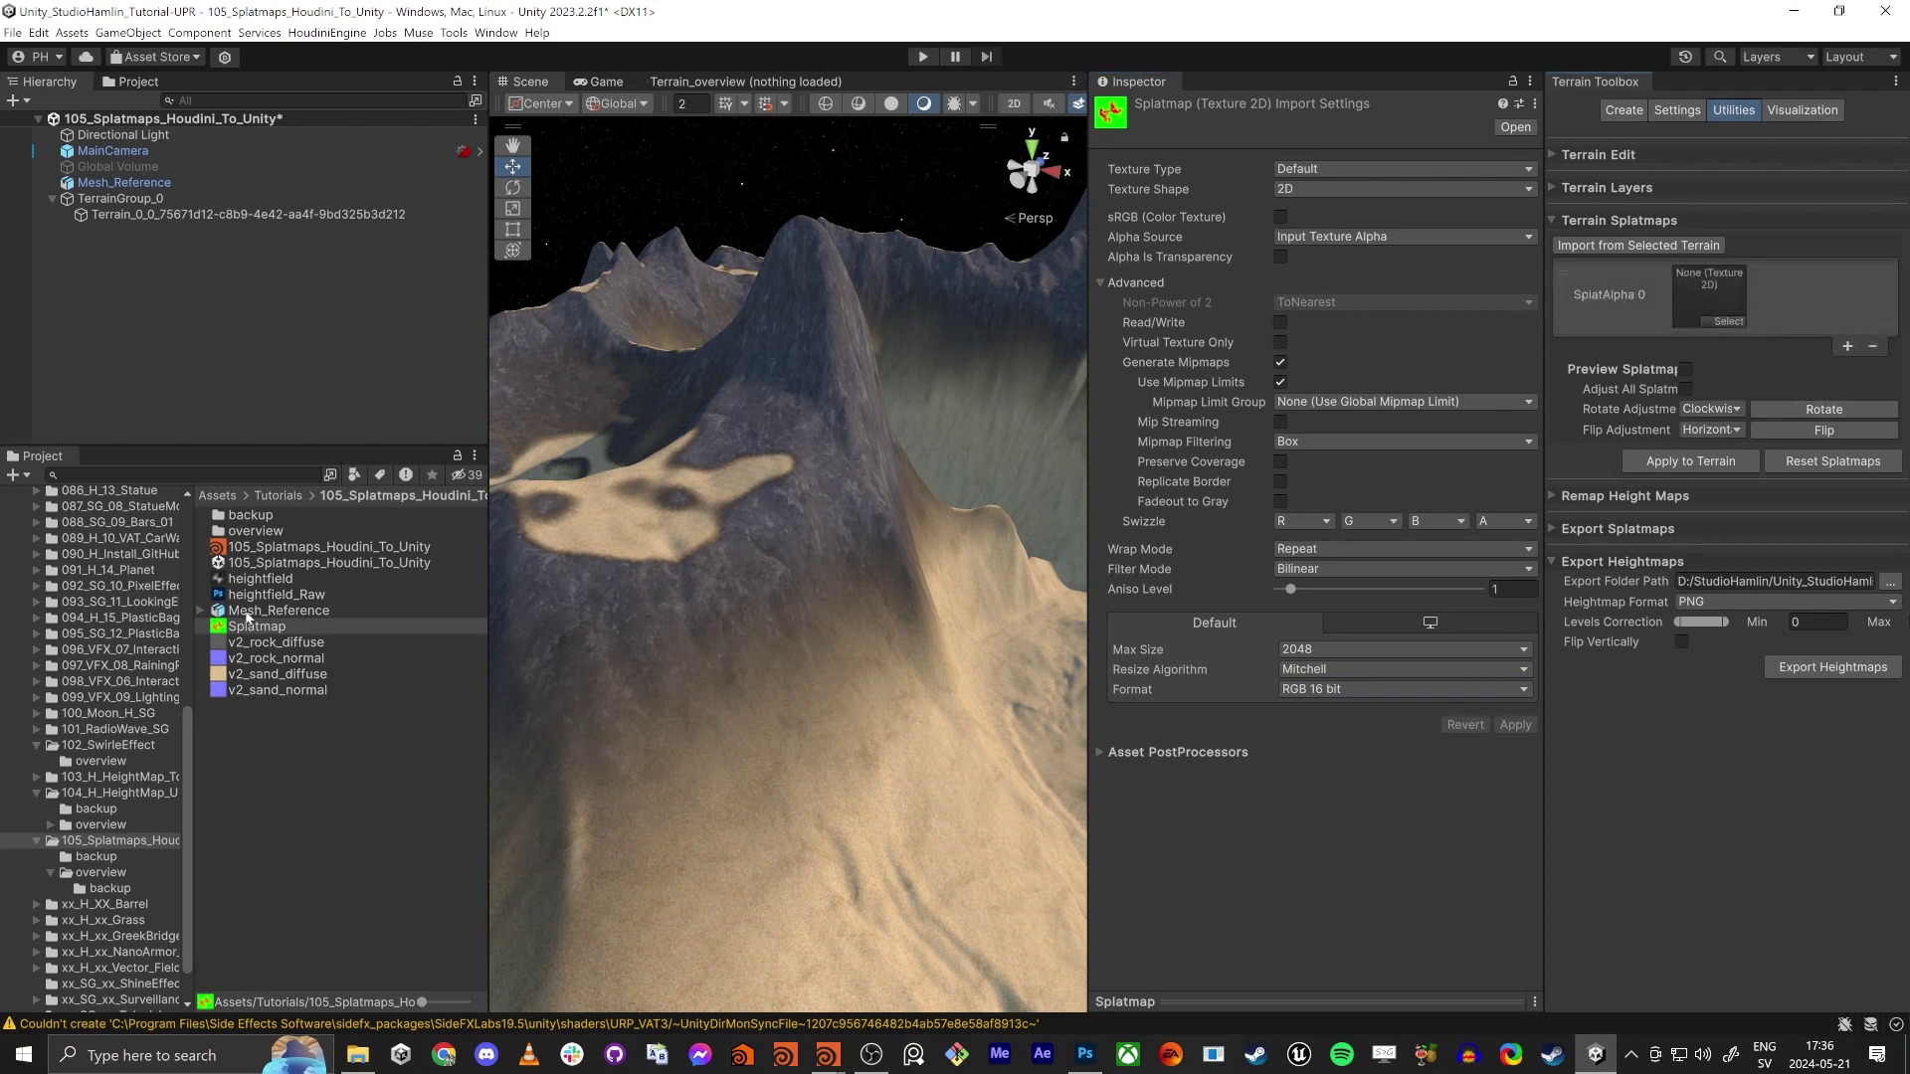
drag(242, 636, 1726, 297)
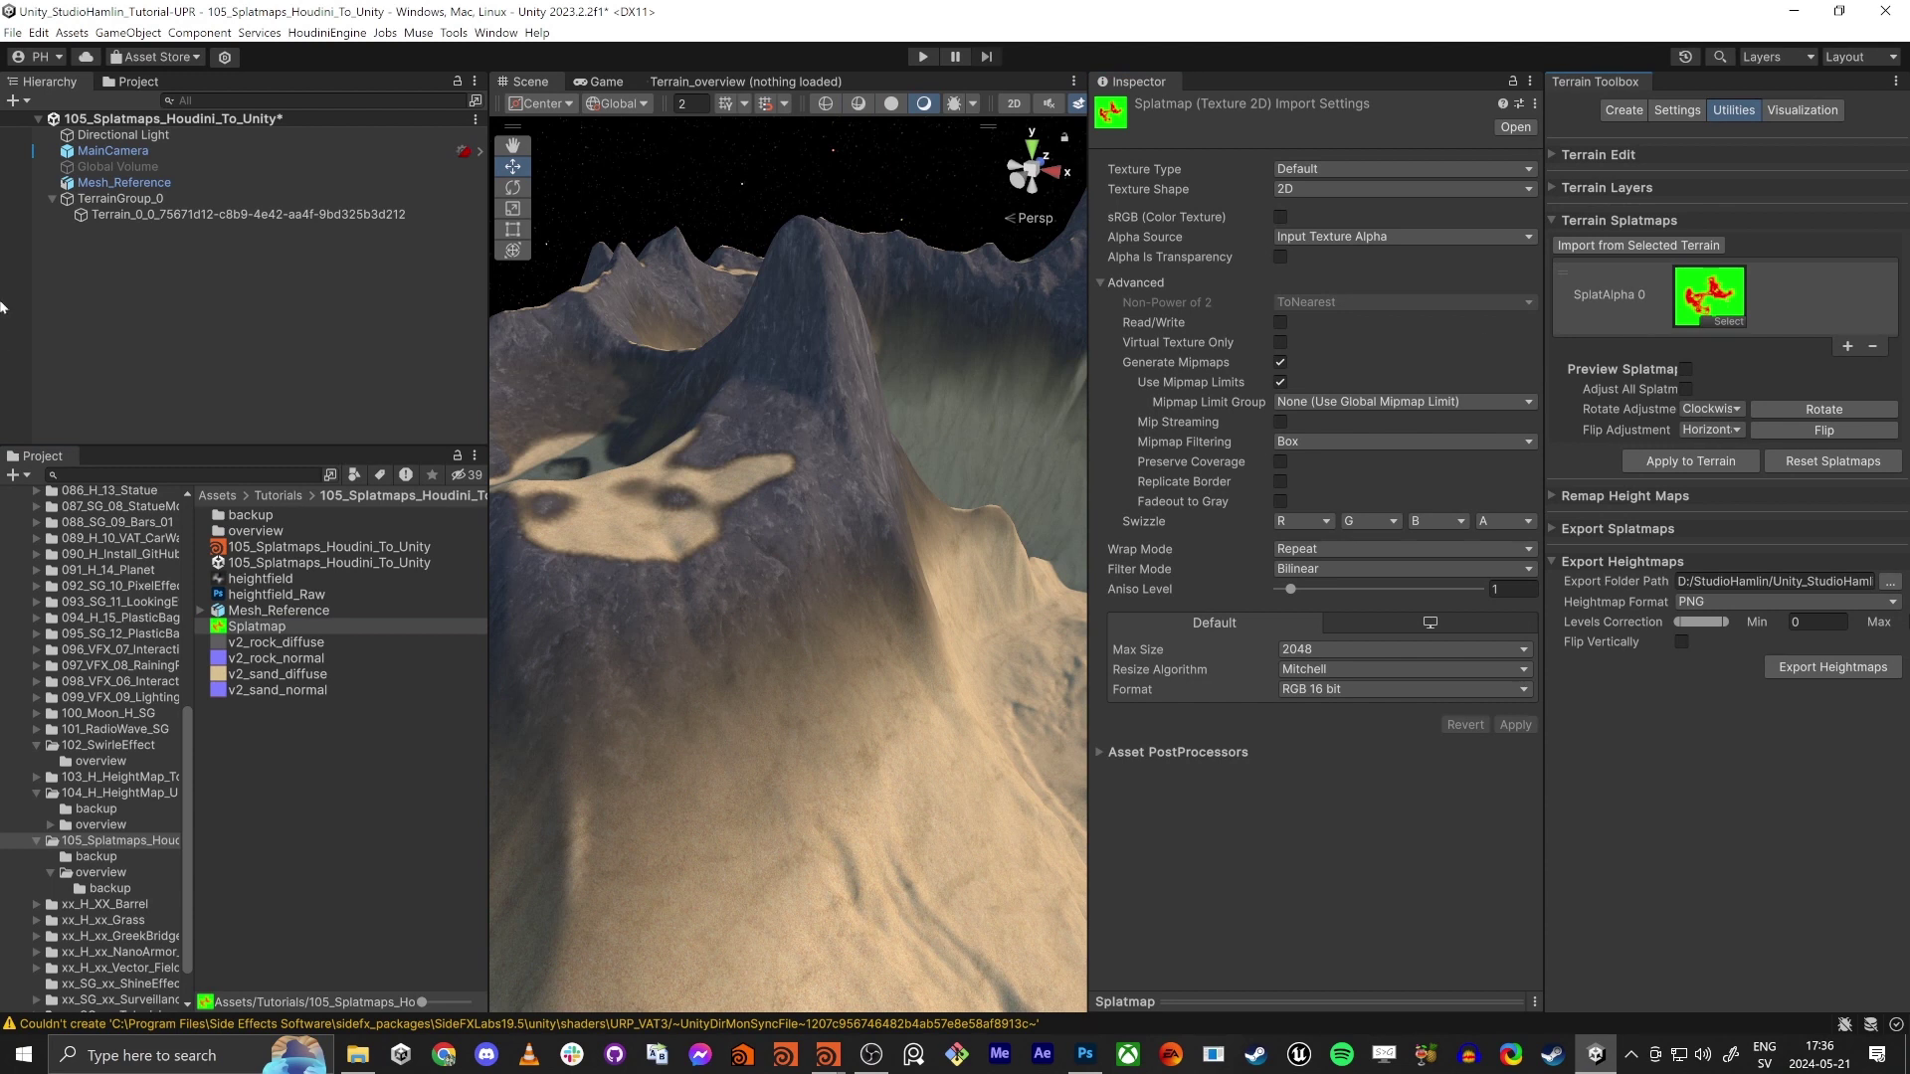
click(269, 216)
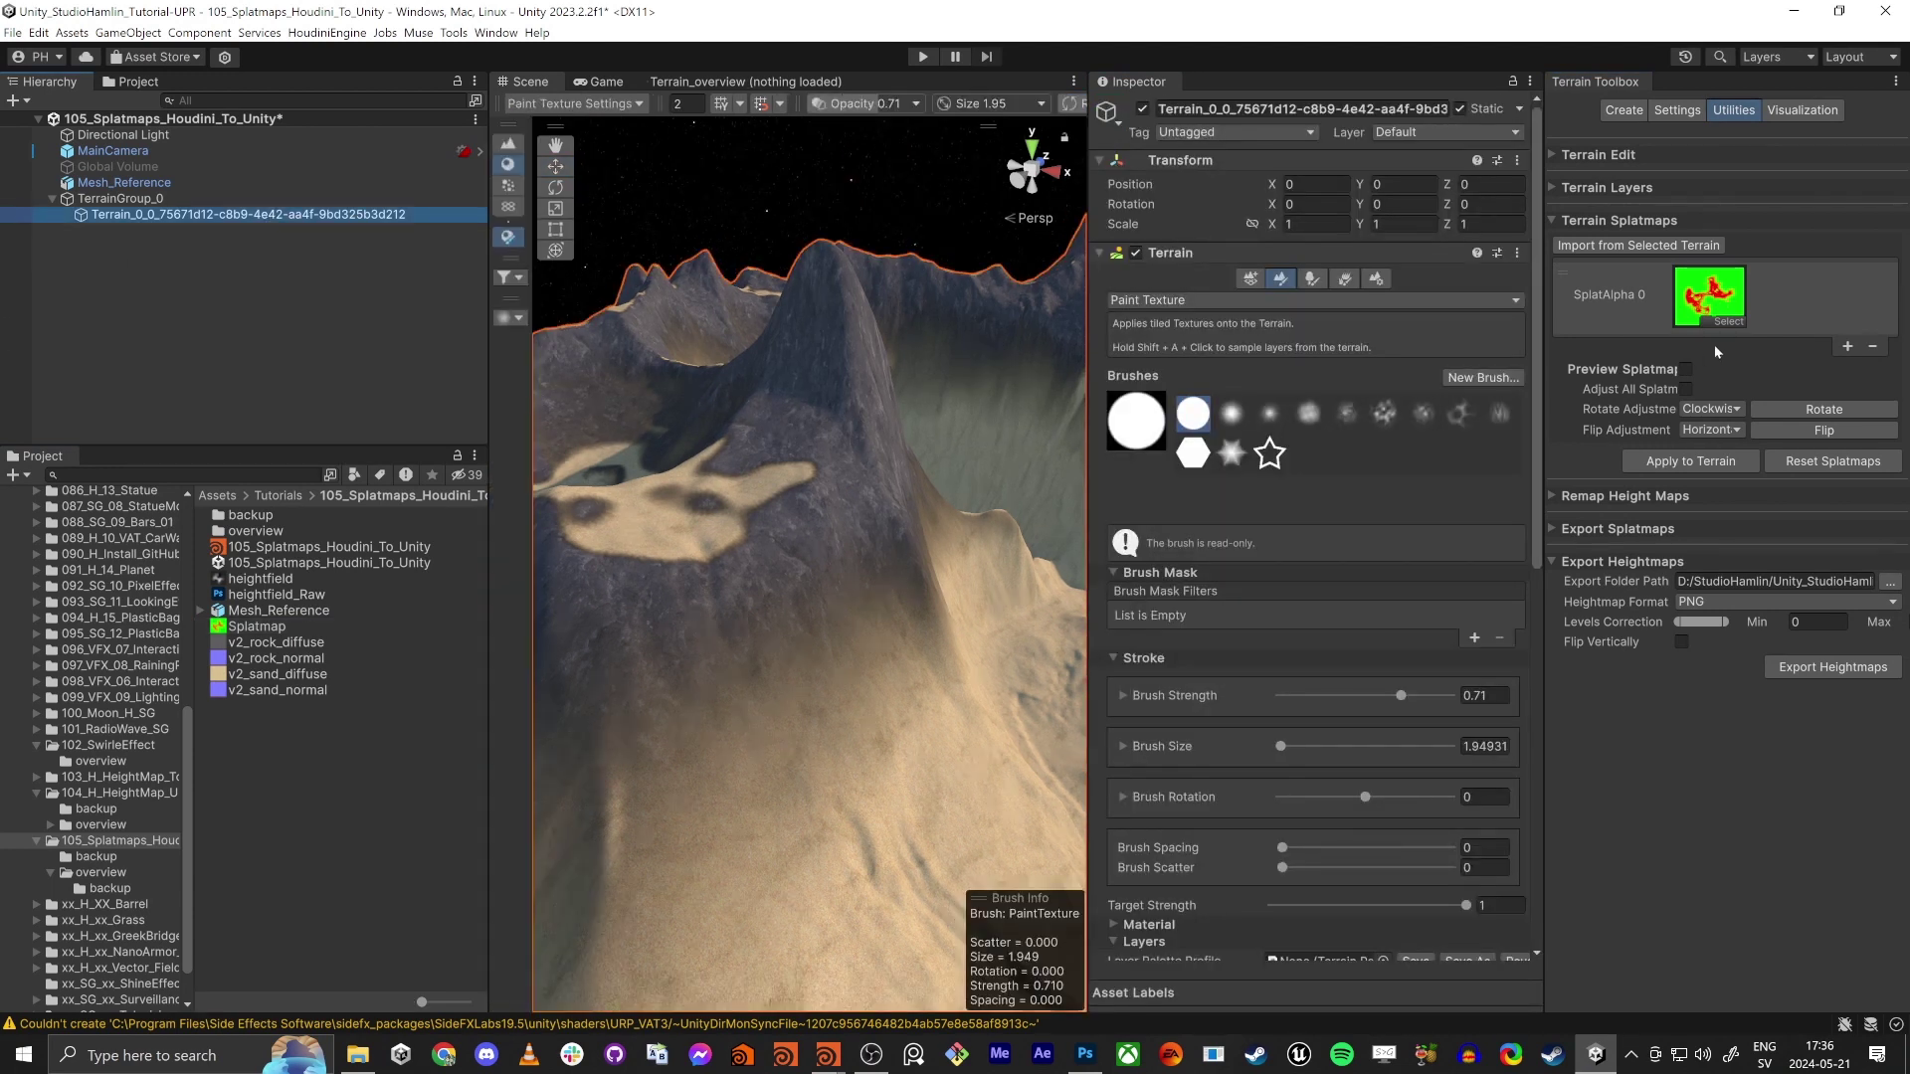
click(1689, 462)
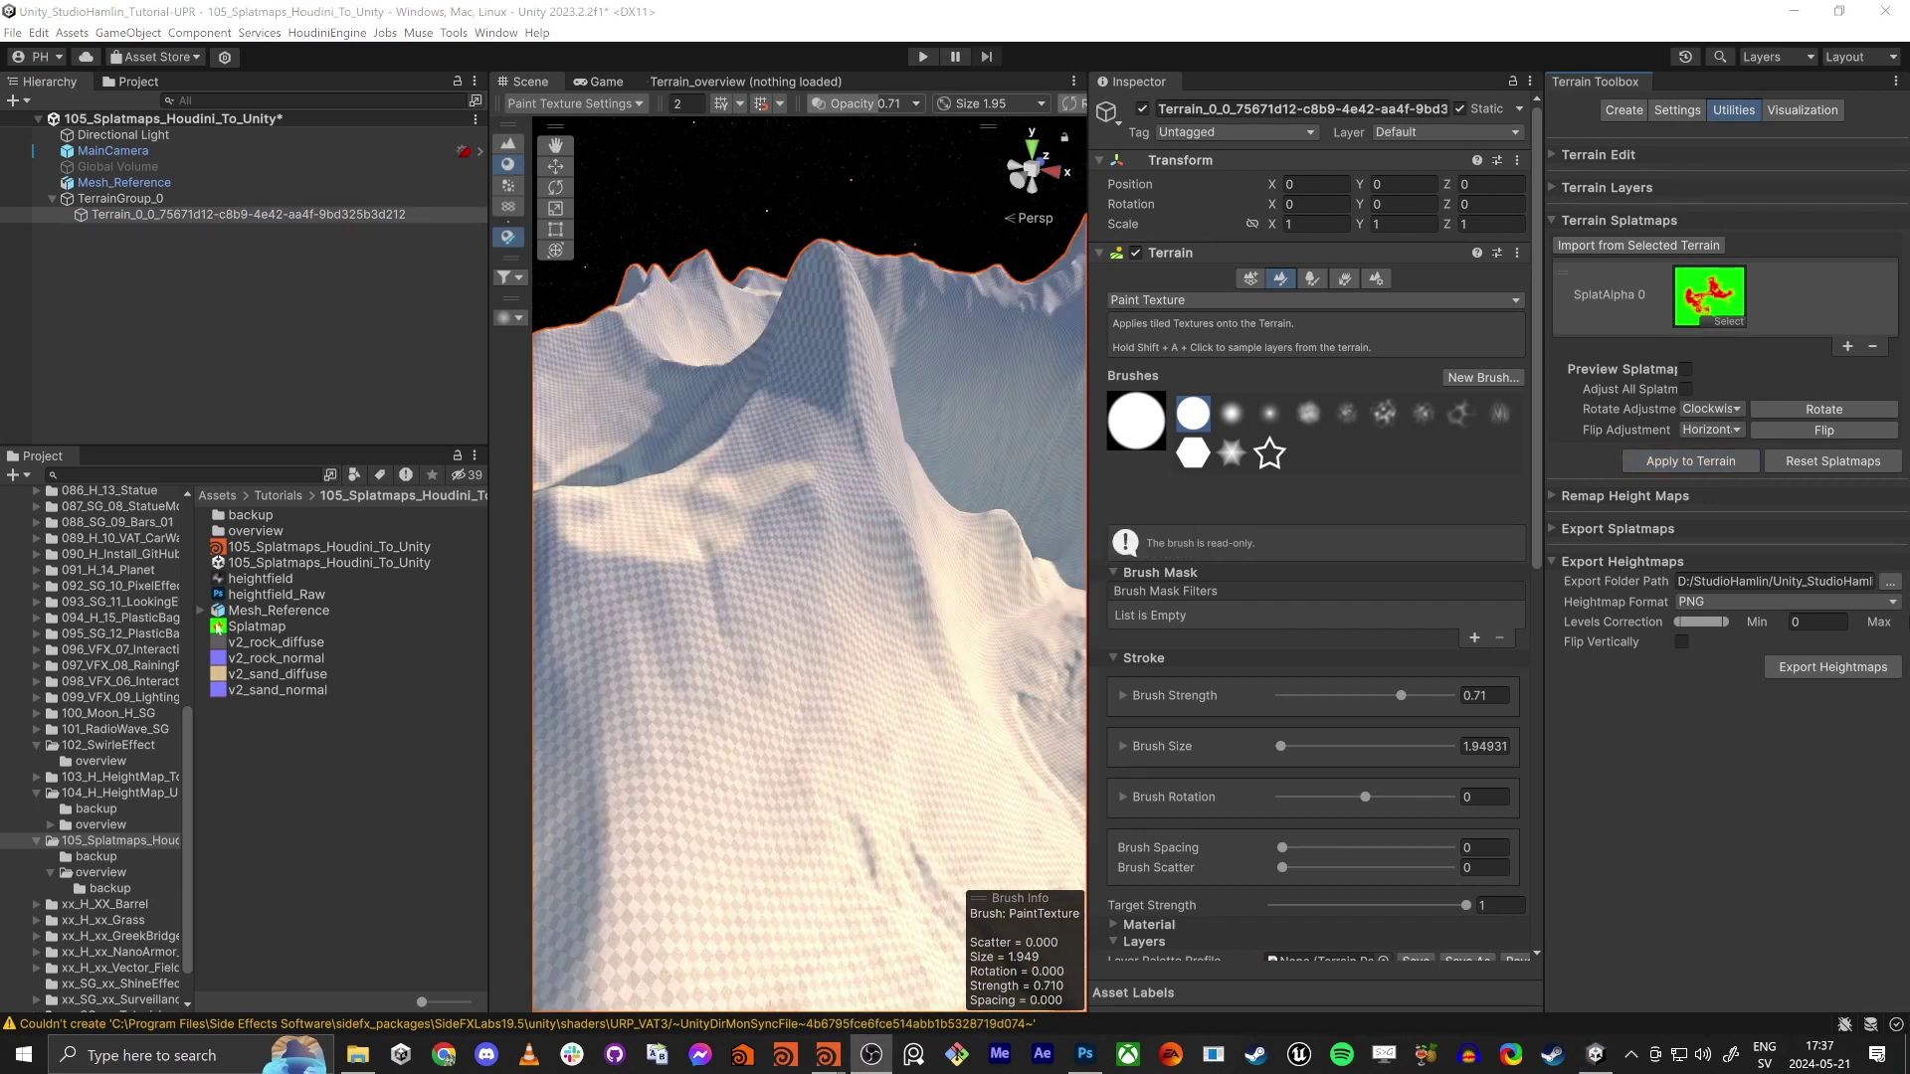
Set the Splatmap texture's format to RGBA 32 bit, turn off sRGB, and apply the import settings
click(239, 626)
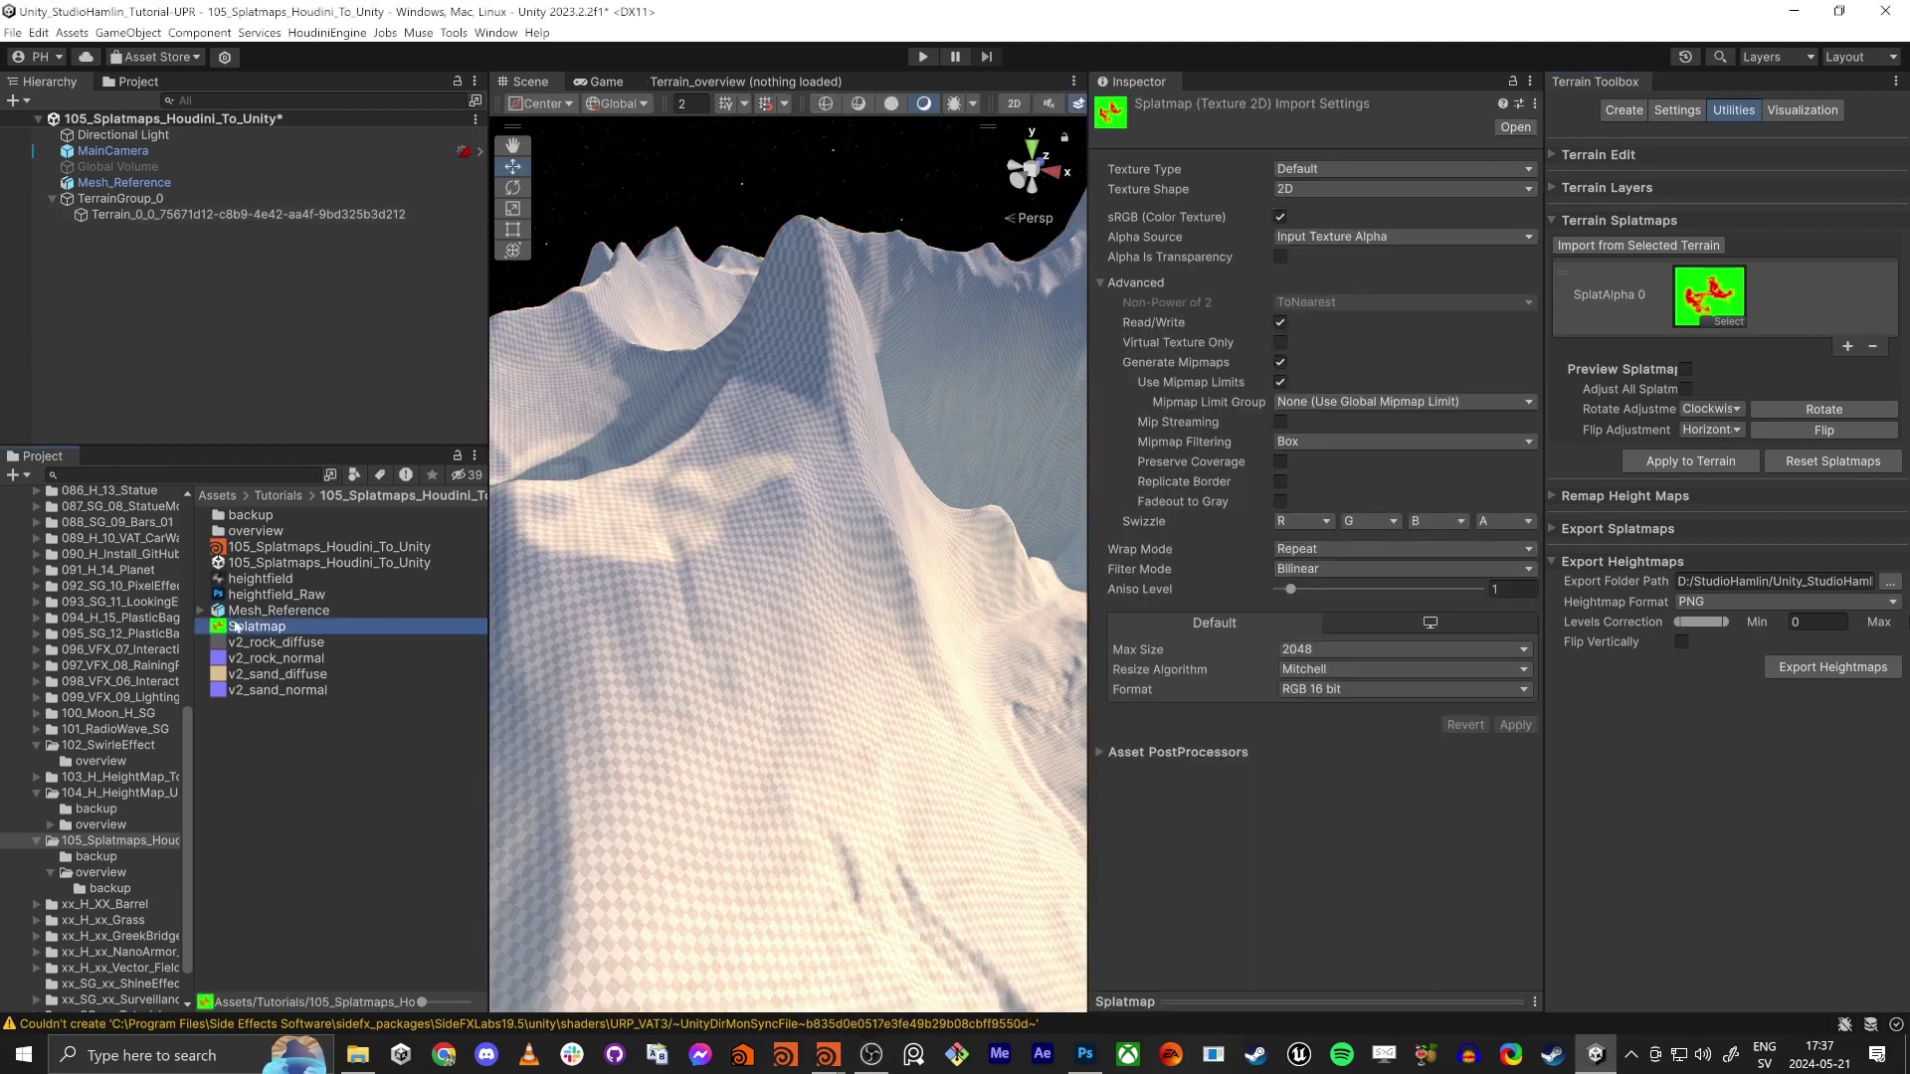
click(1362, 693)
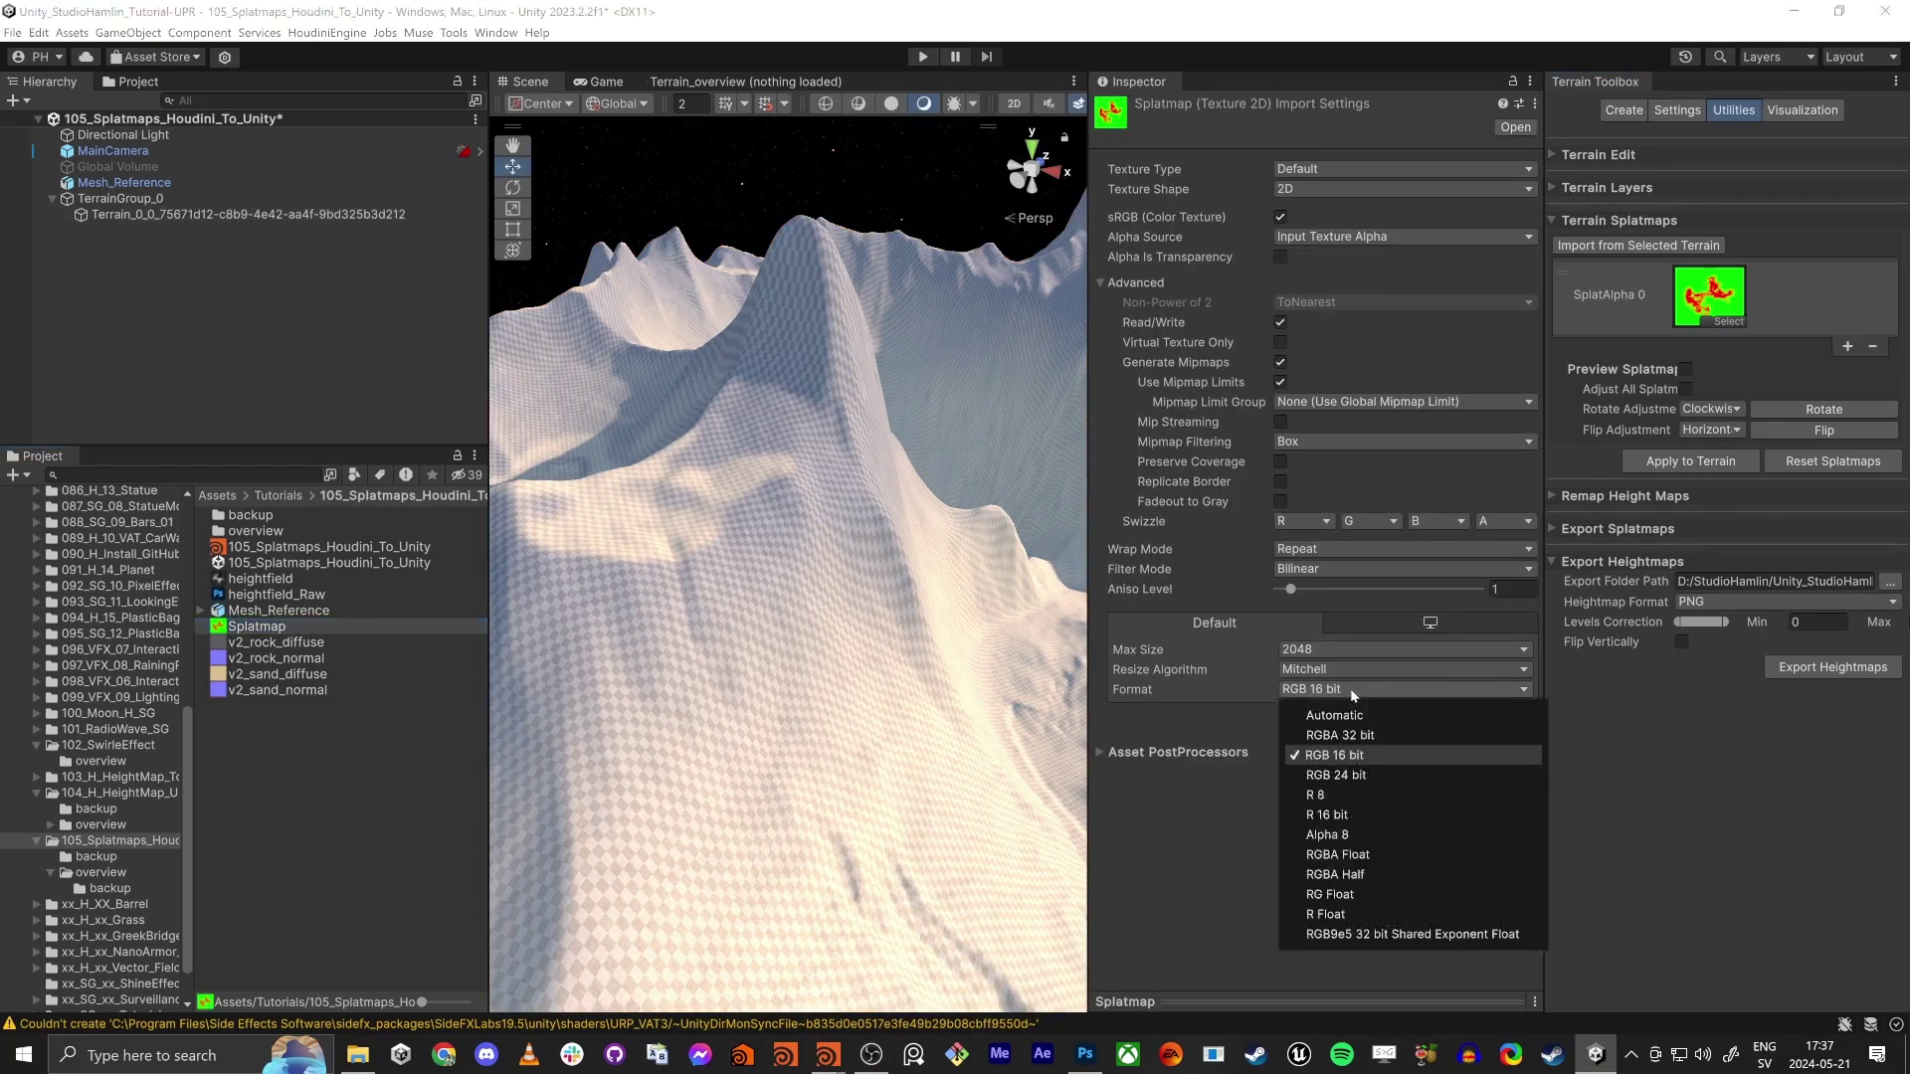
click(1358, 738)
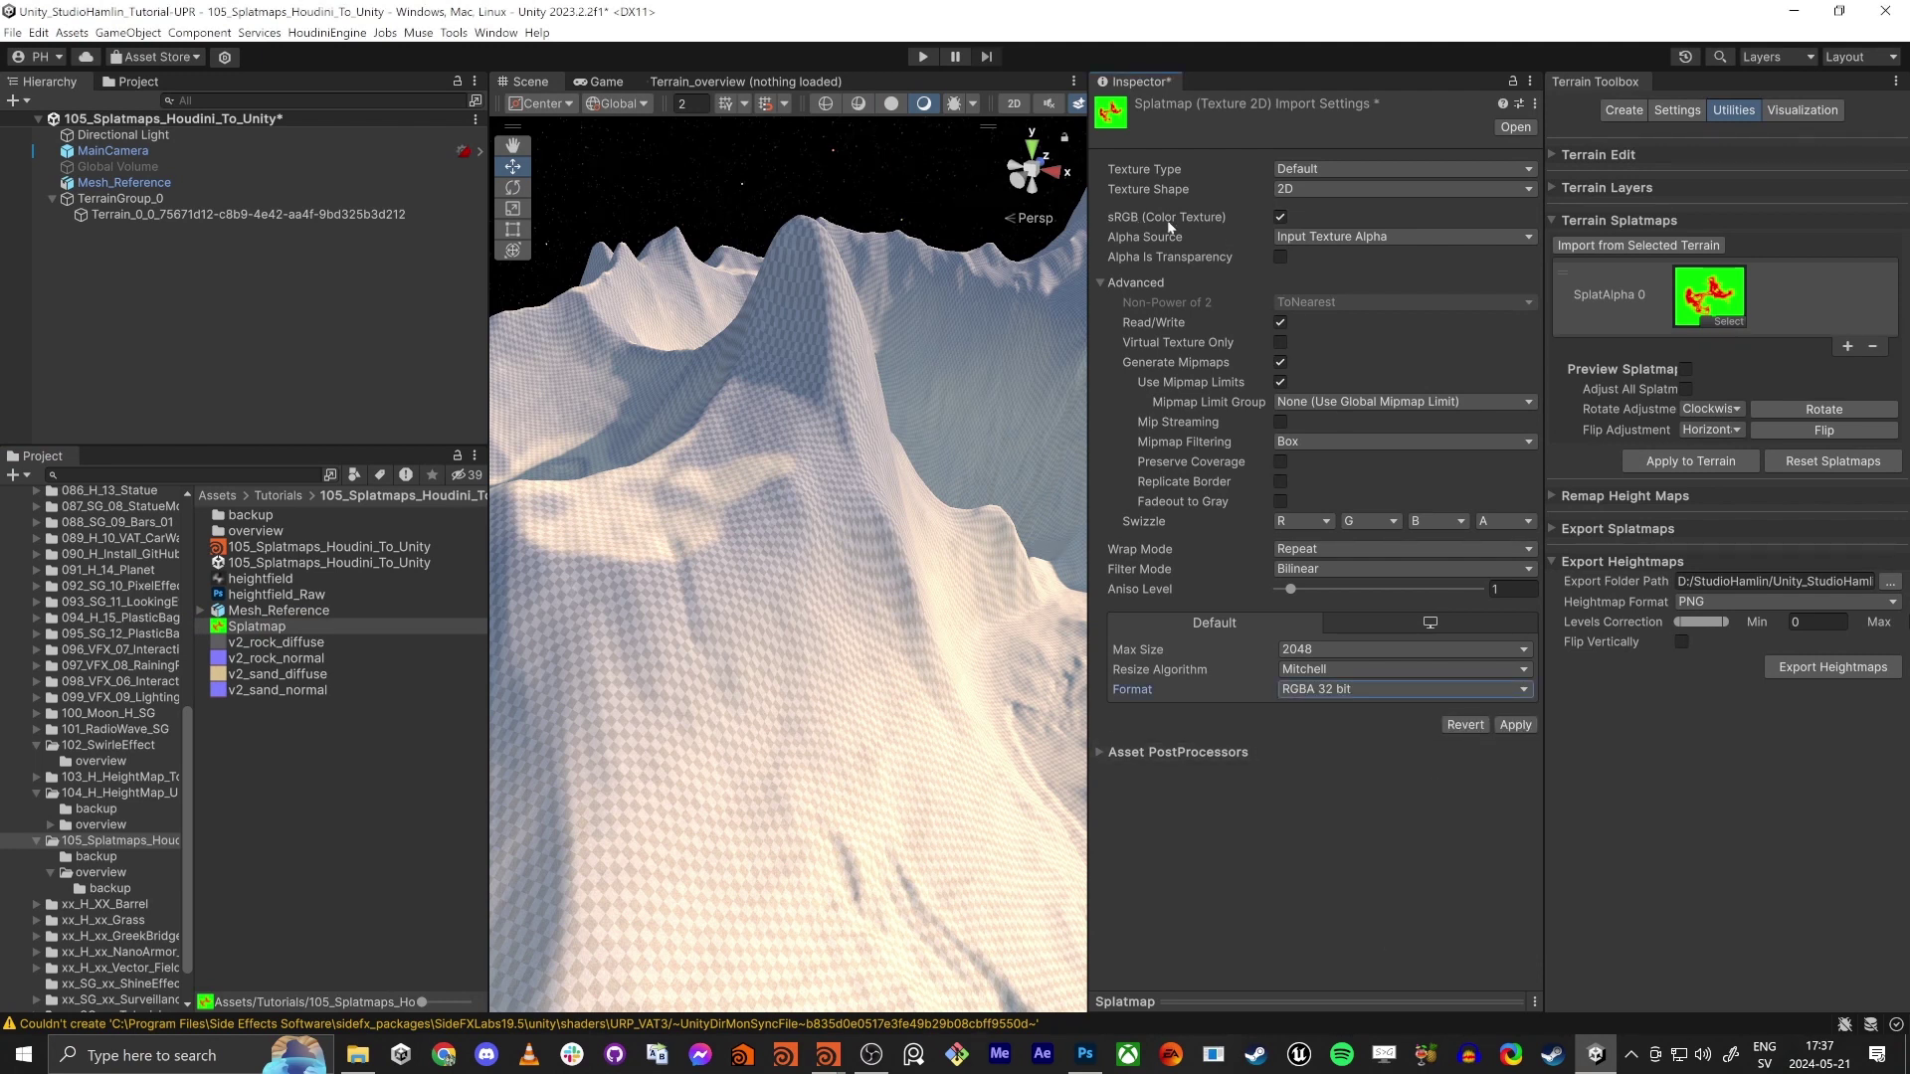
click(1280, 216)
click(1518, 727)
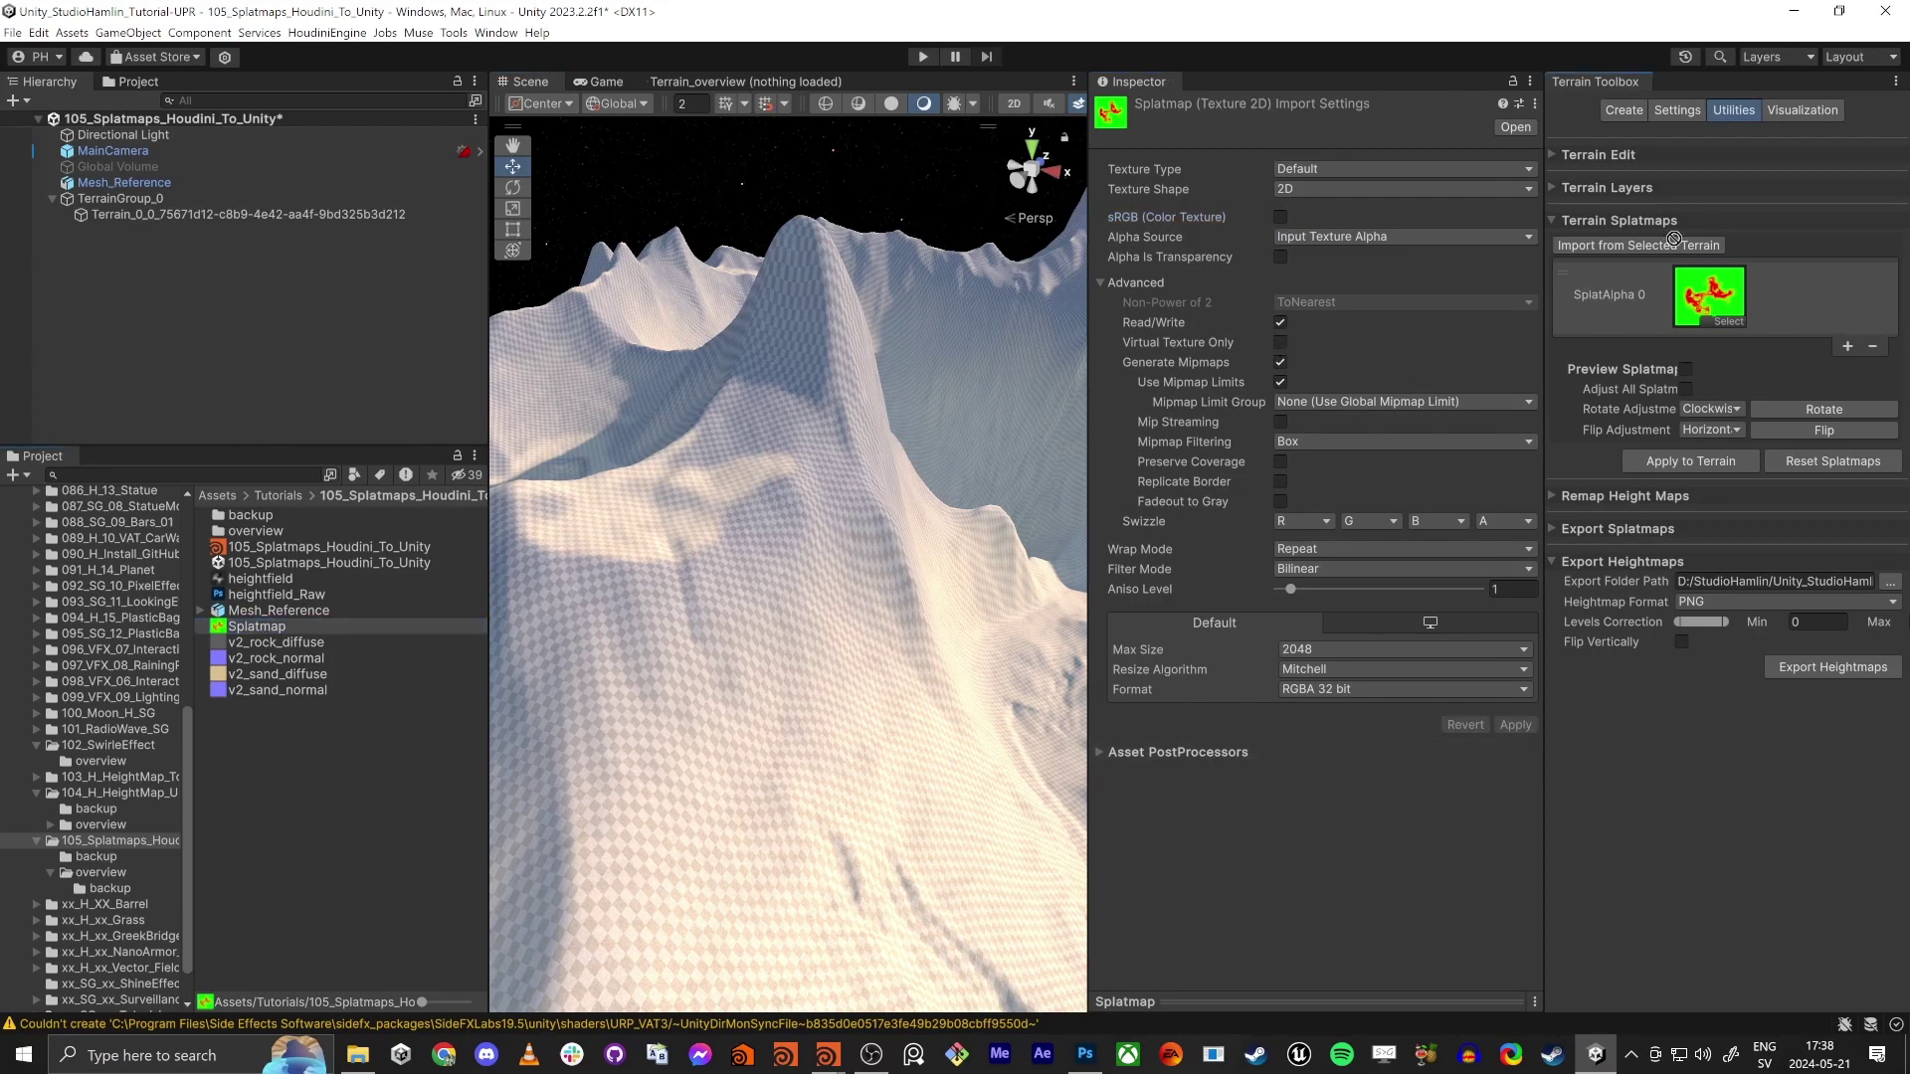
Select the terrain tile in TerrainGroup_0 and apply the SplatAlpha 0 splatmap to it again
click(1704, 465)
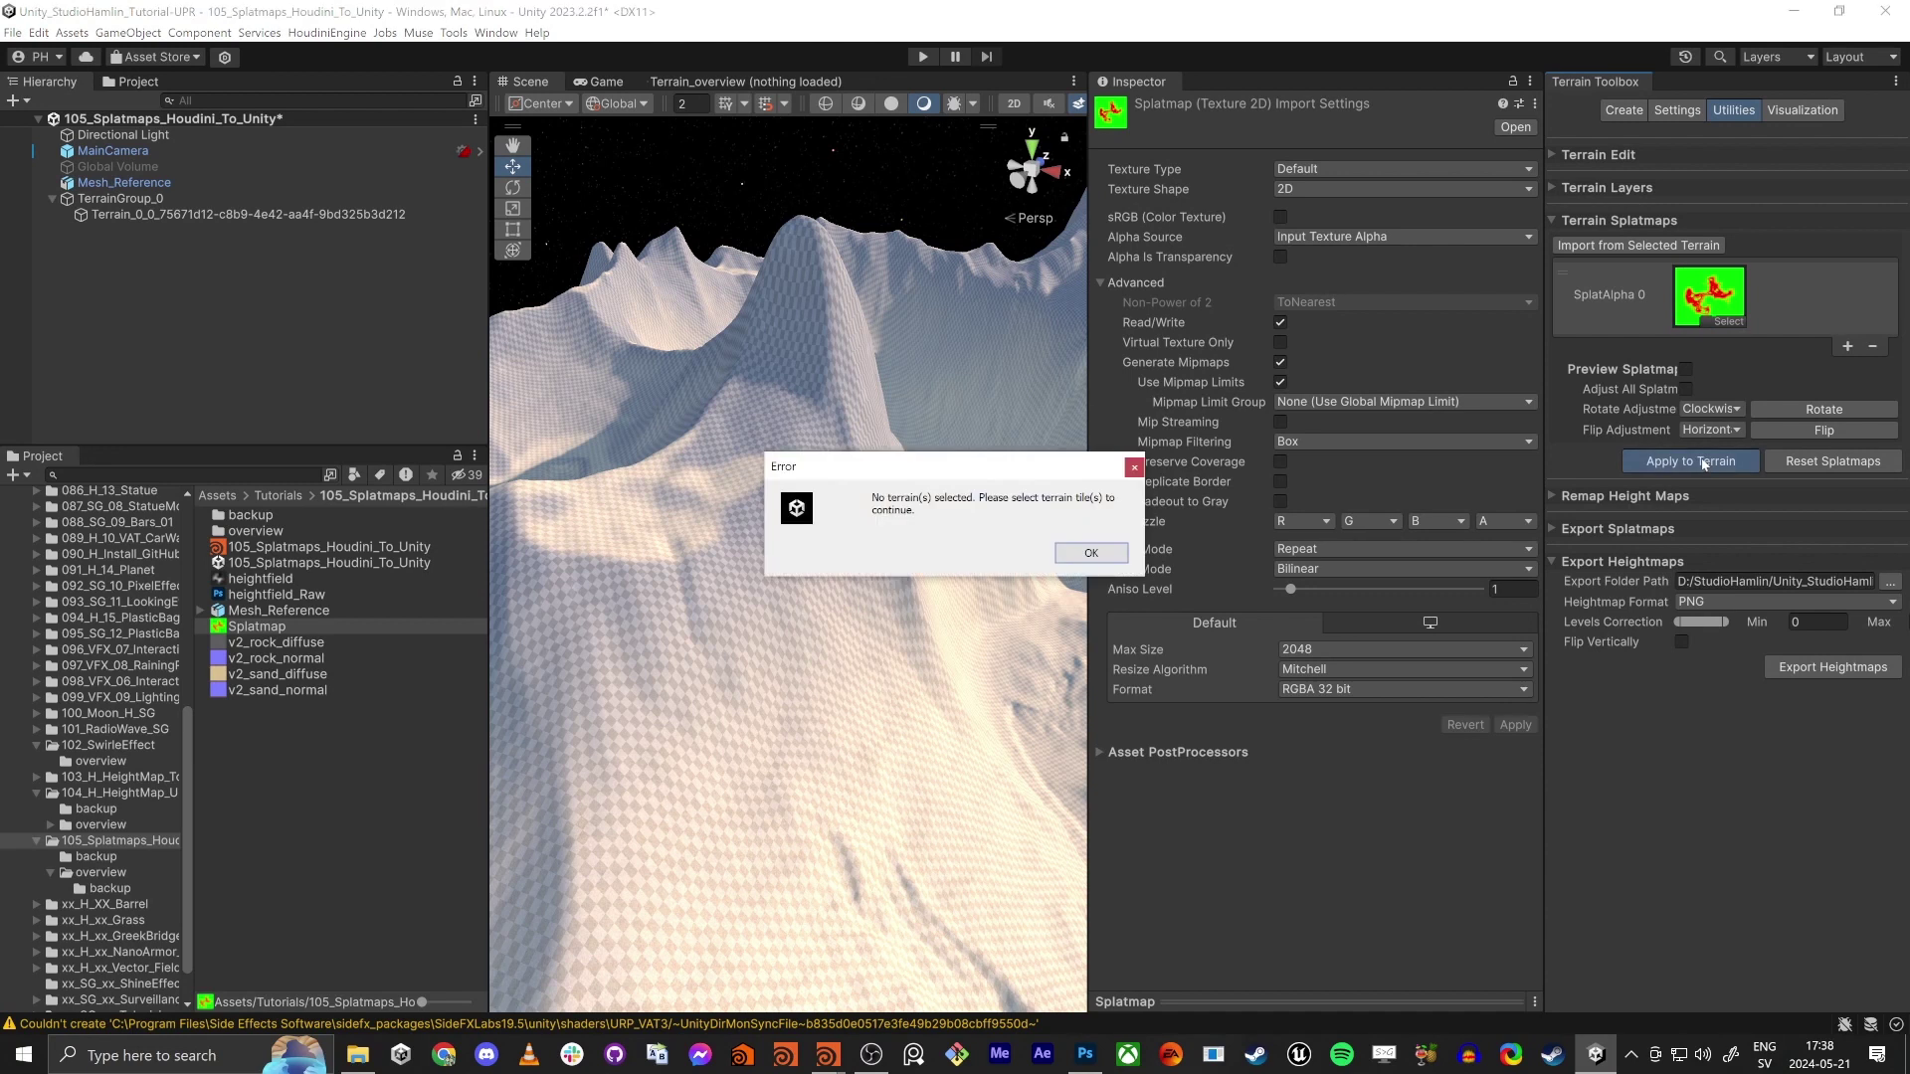
key(Return)
click(299, 214)
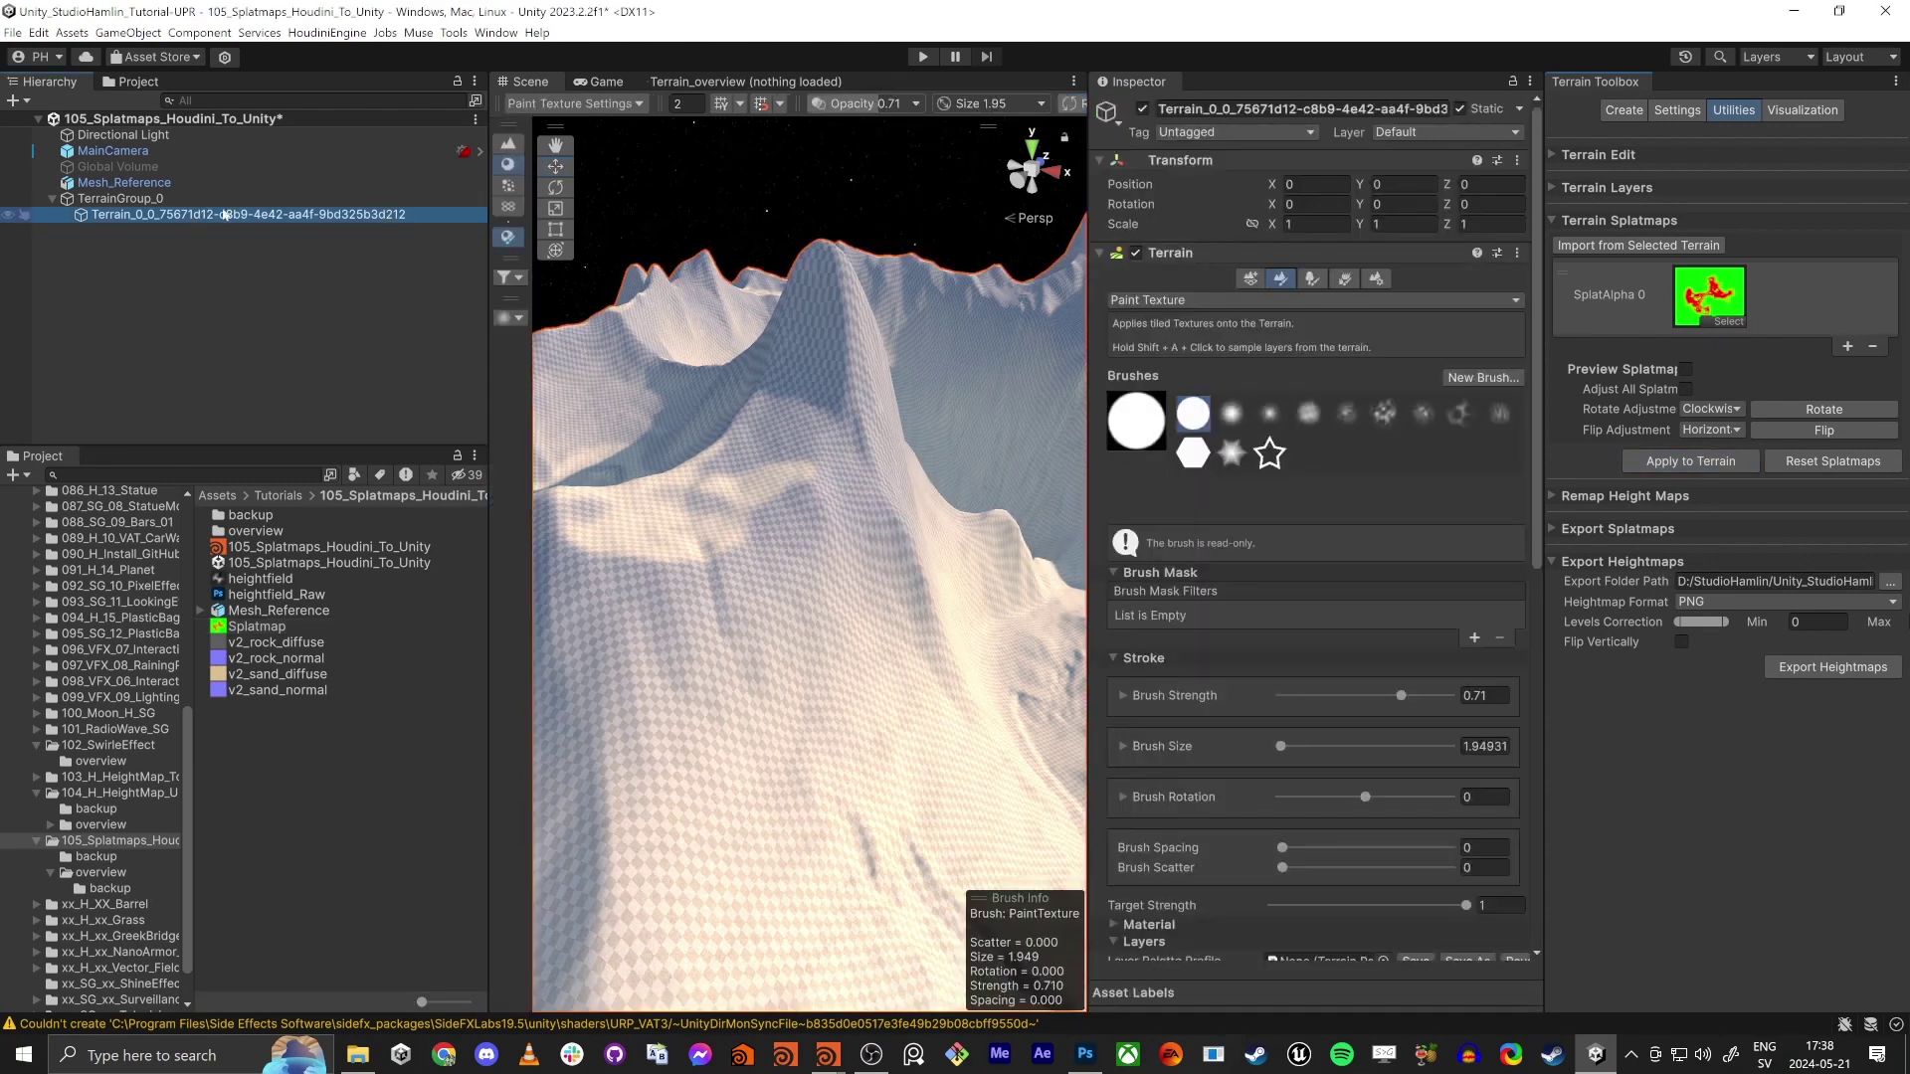
click(1690, 460)
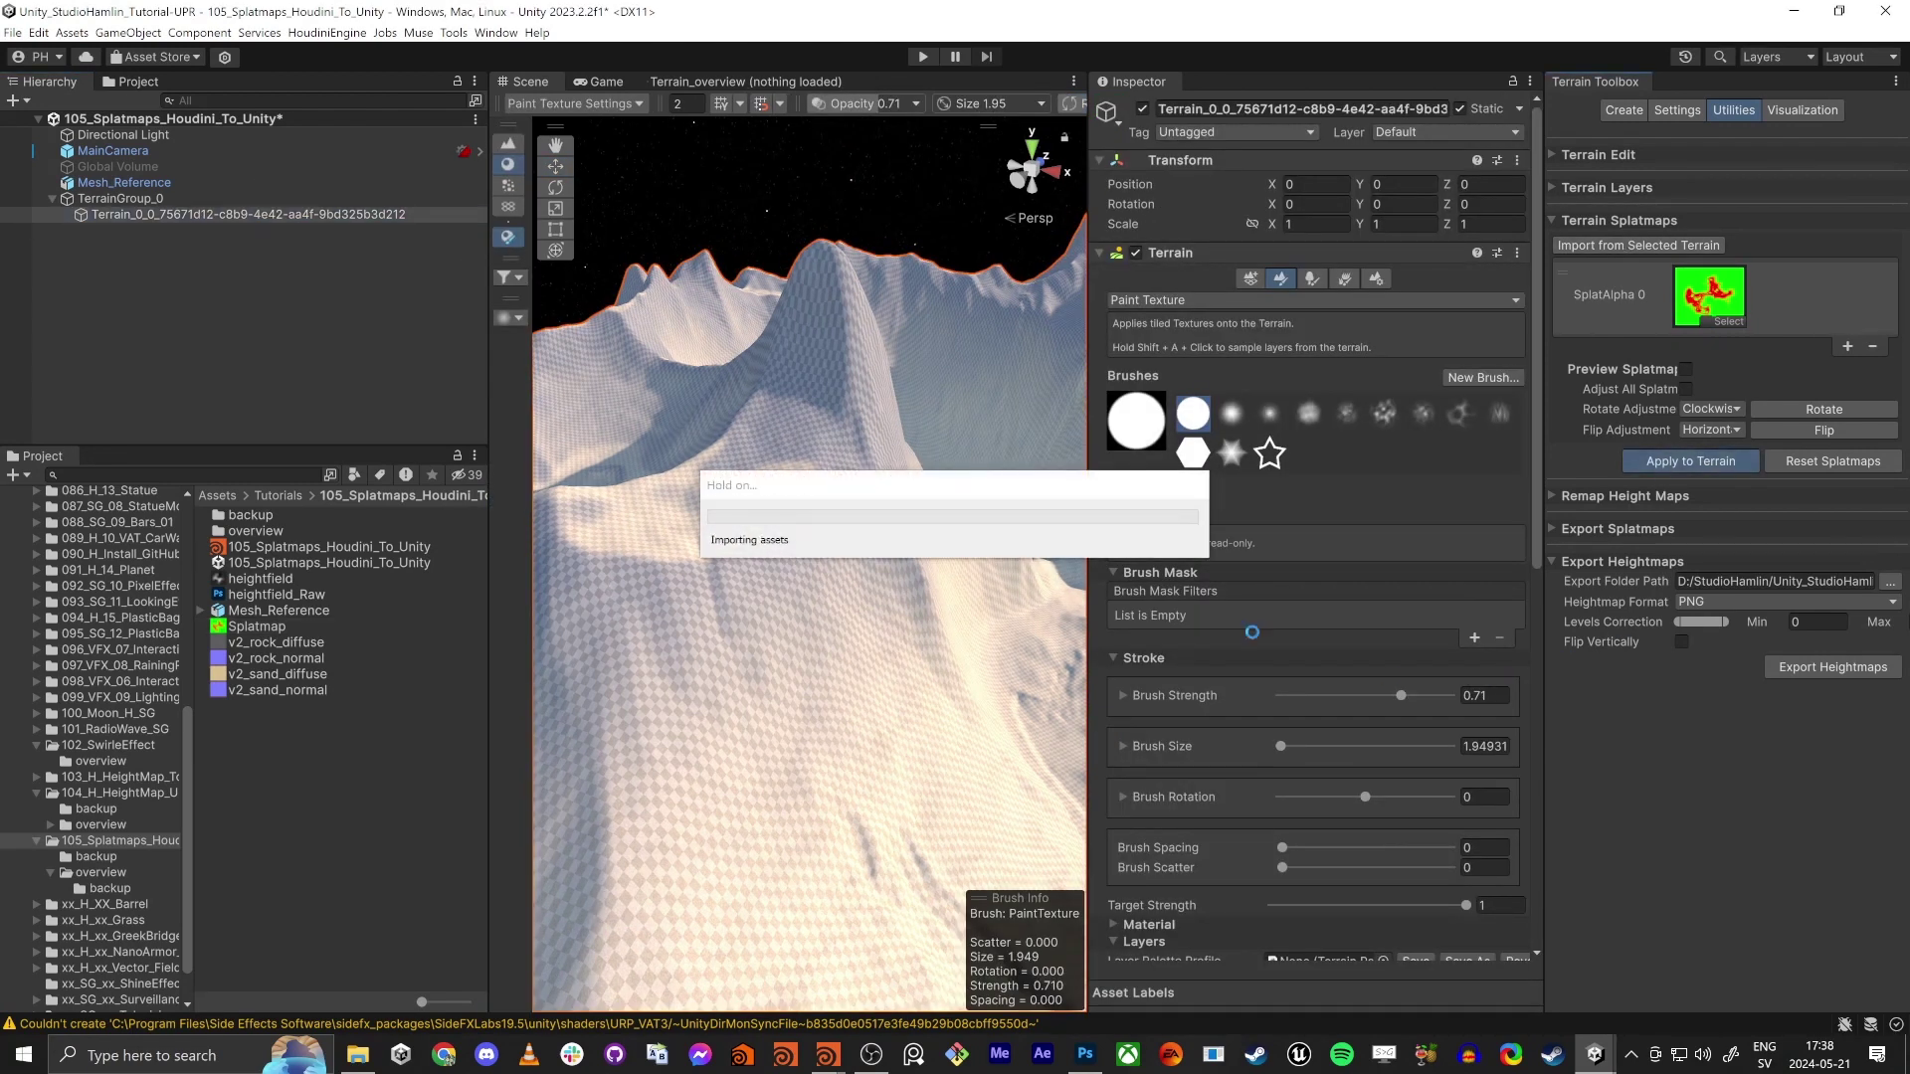
Inspect the updated rock and sand blending across the whole mountain in the maximised scene view with the terrain deselected
right_drag(810, 657, 661, 680)
key(shift+space)
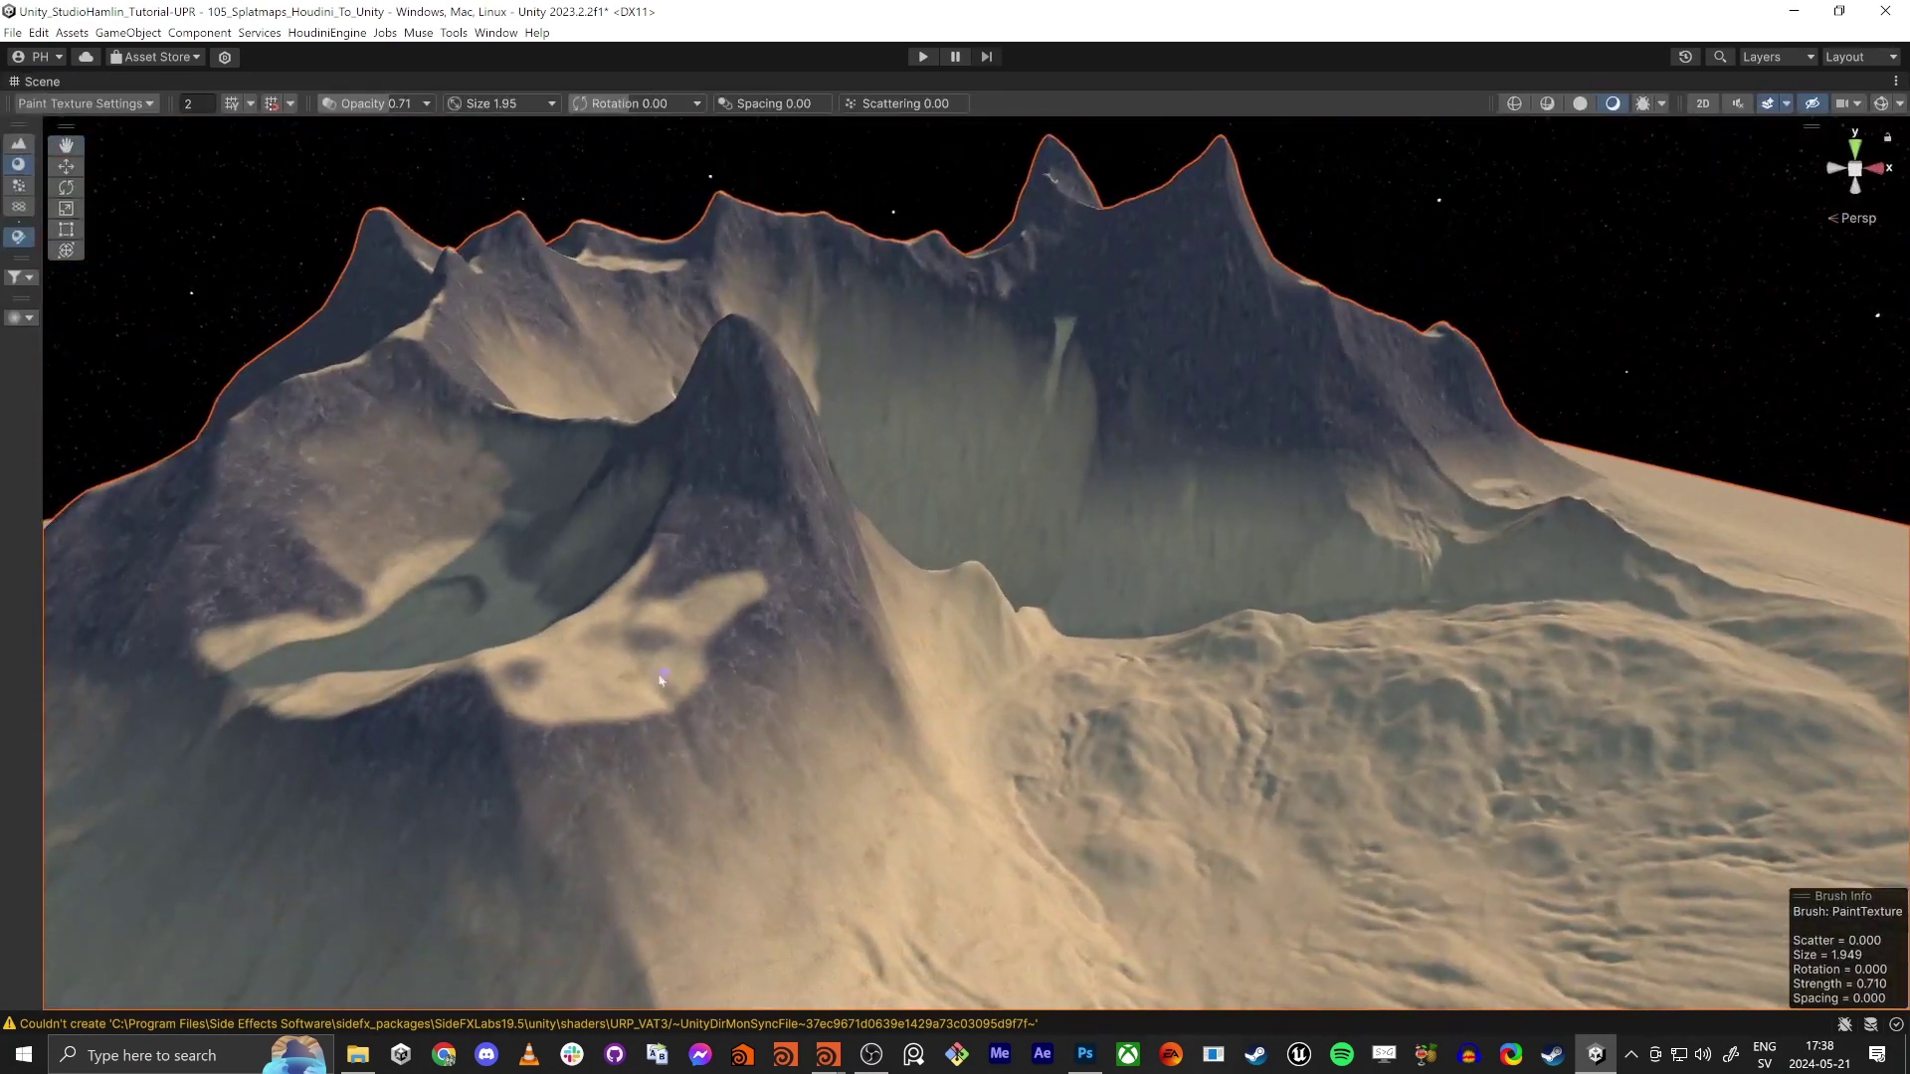
right_drag(767, 759, 729, 691)
key(s)
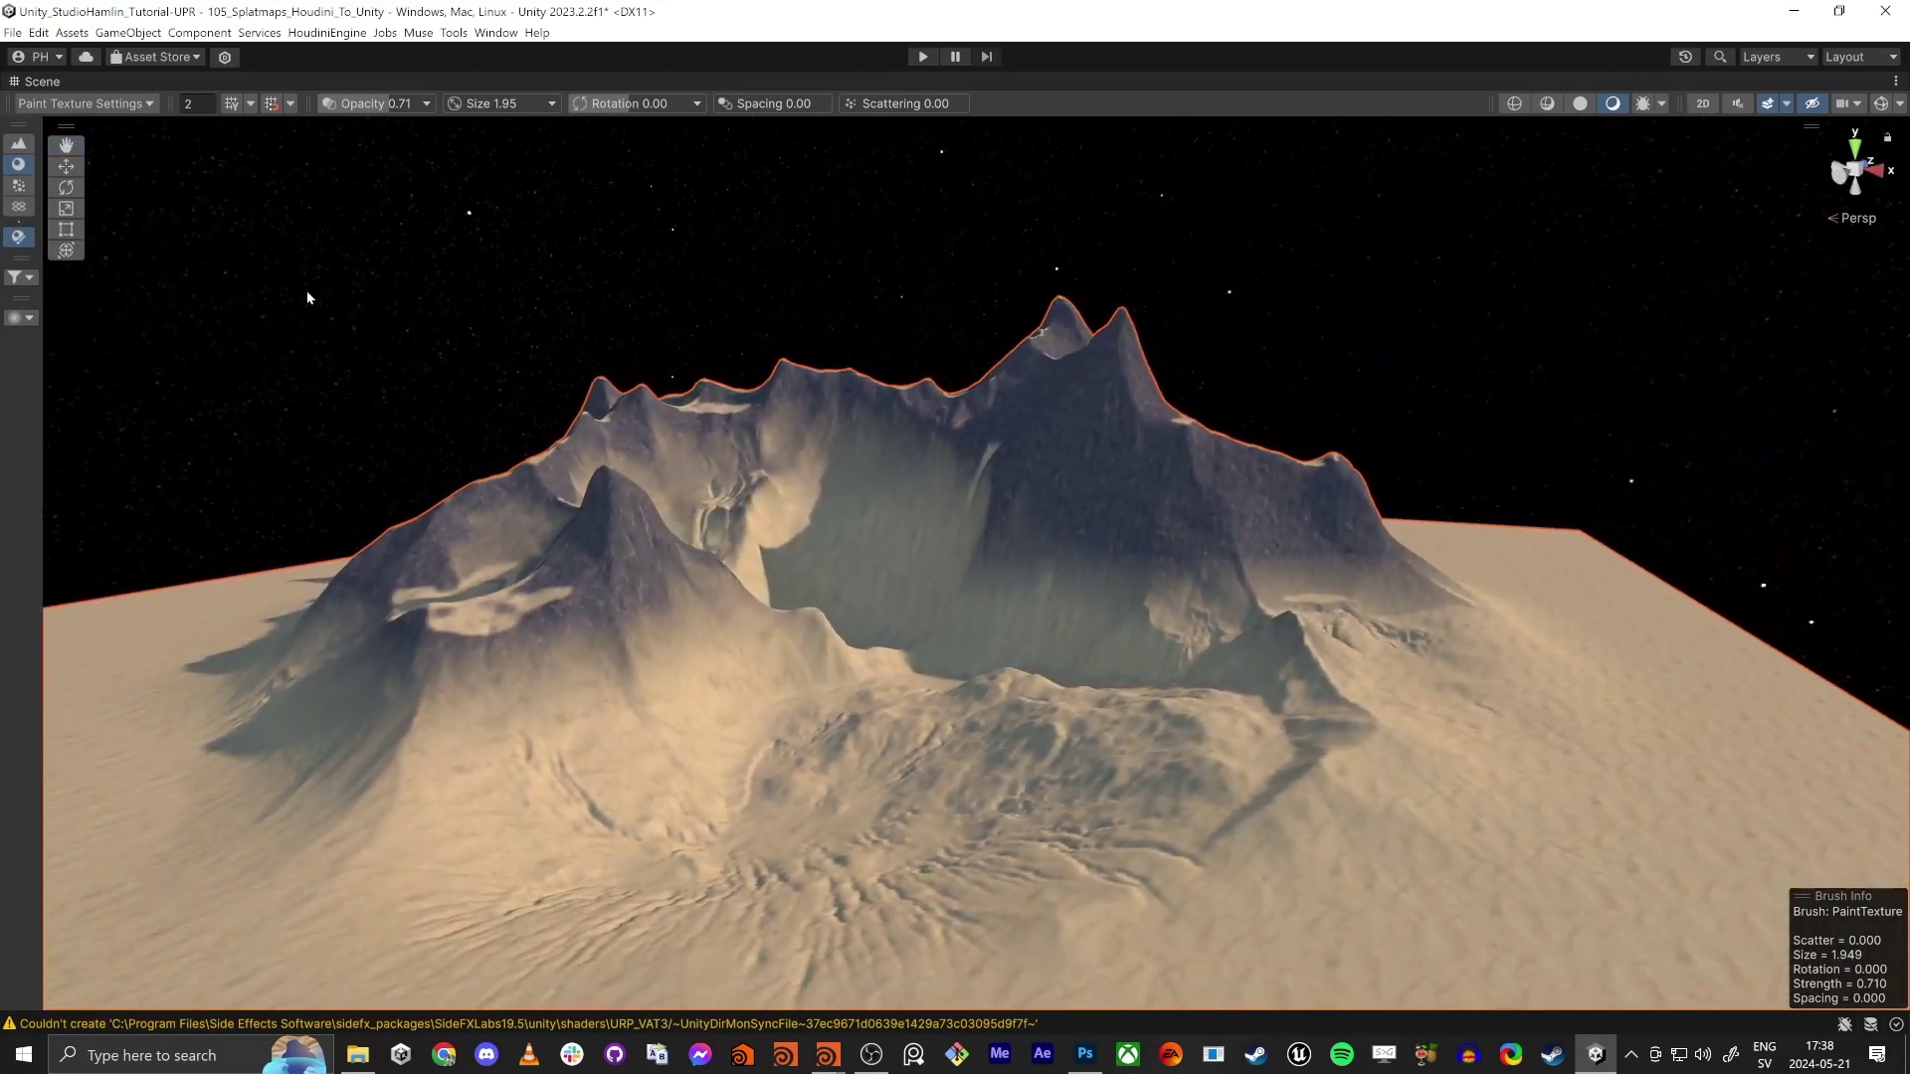
click(306, 291)
right_drag(435, 475, 378, 424)
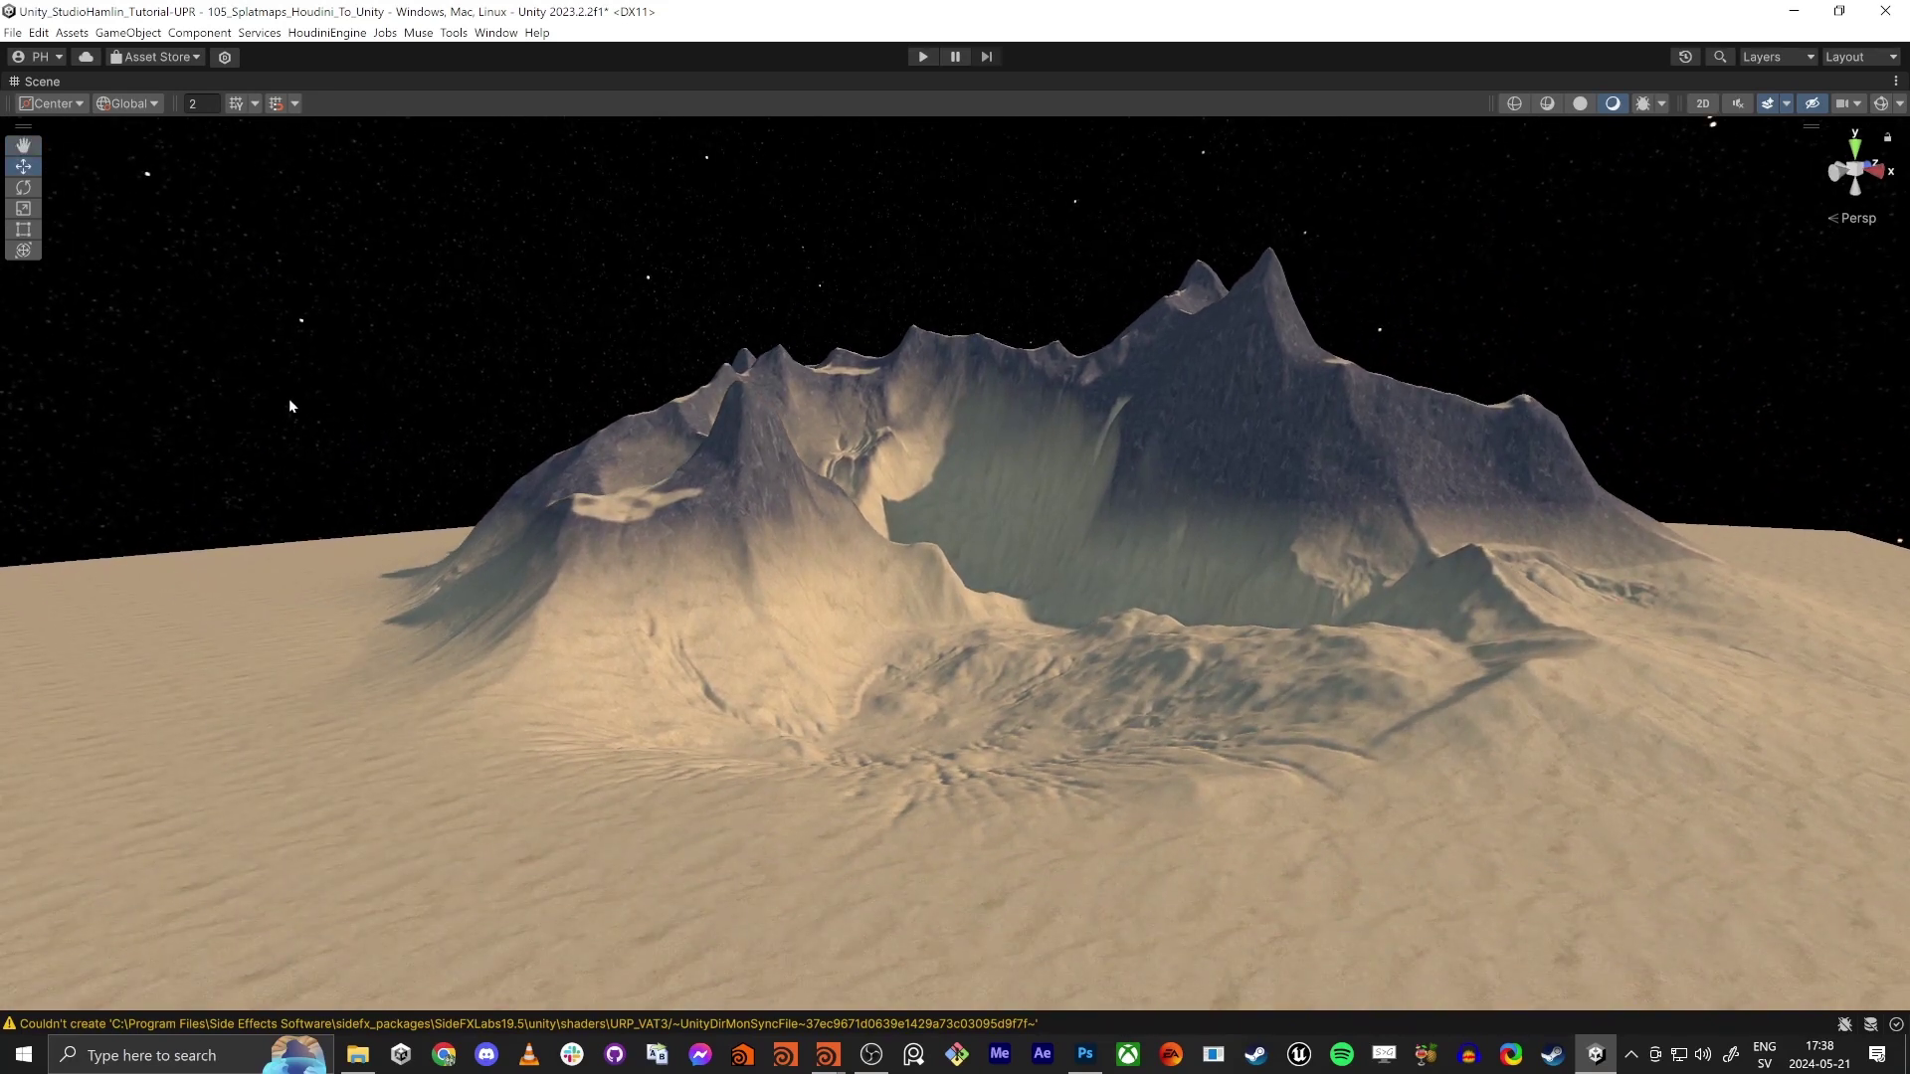
mouse_move(439, 356)
right_down()
mouse_move(562, 407)
mouse_move(512, 417)
mouse_move(690, 375)
mouse_move(989, 394)
mouse_move(994, 367)
mouse_move(755, 379)
mouse_move(610, 439)
mouse_move(414, 413)
mouse_move(361, 378)
mouse_move(487, 344)
right_up()
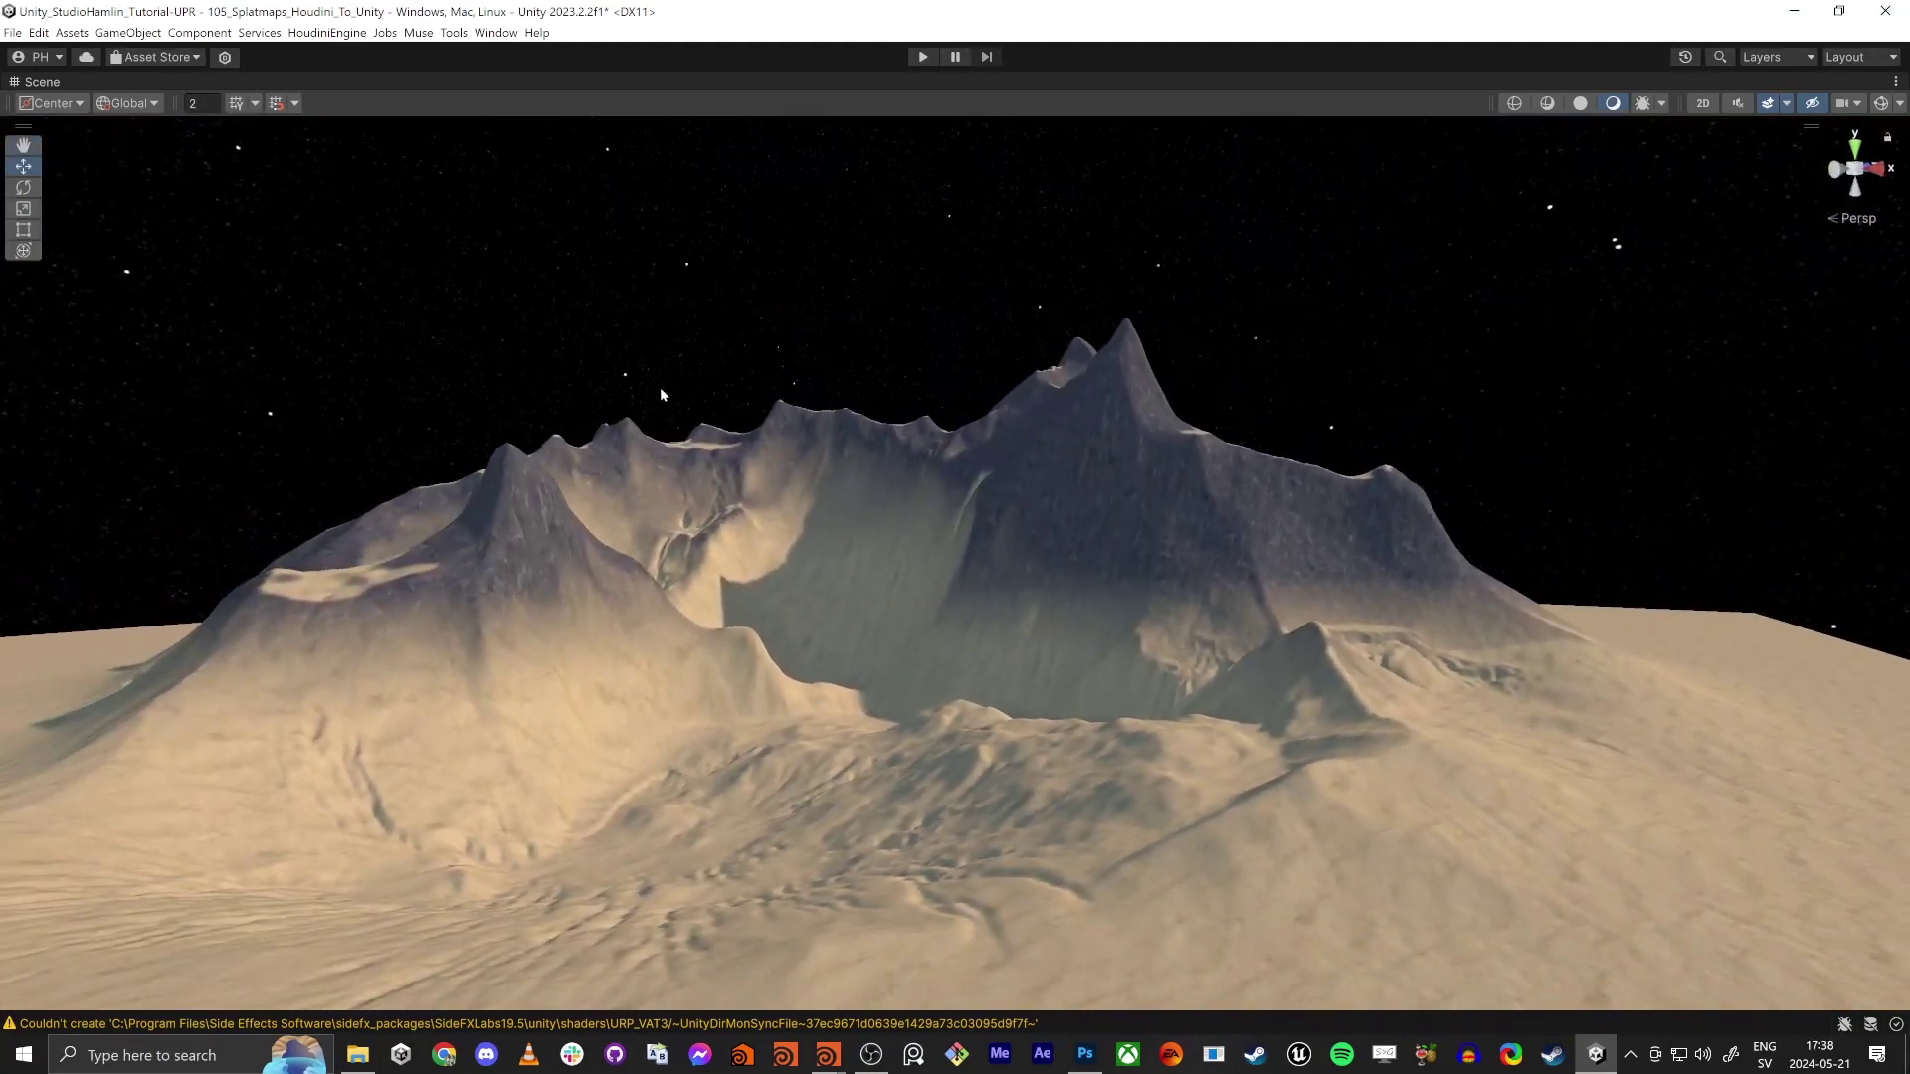
key(shift+space)
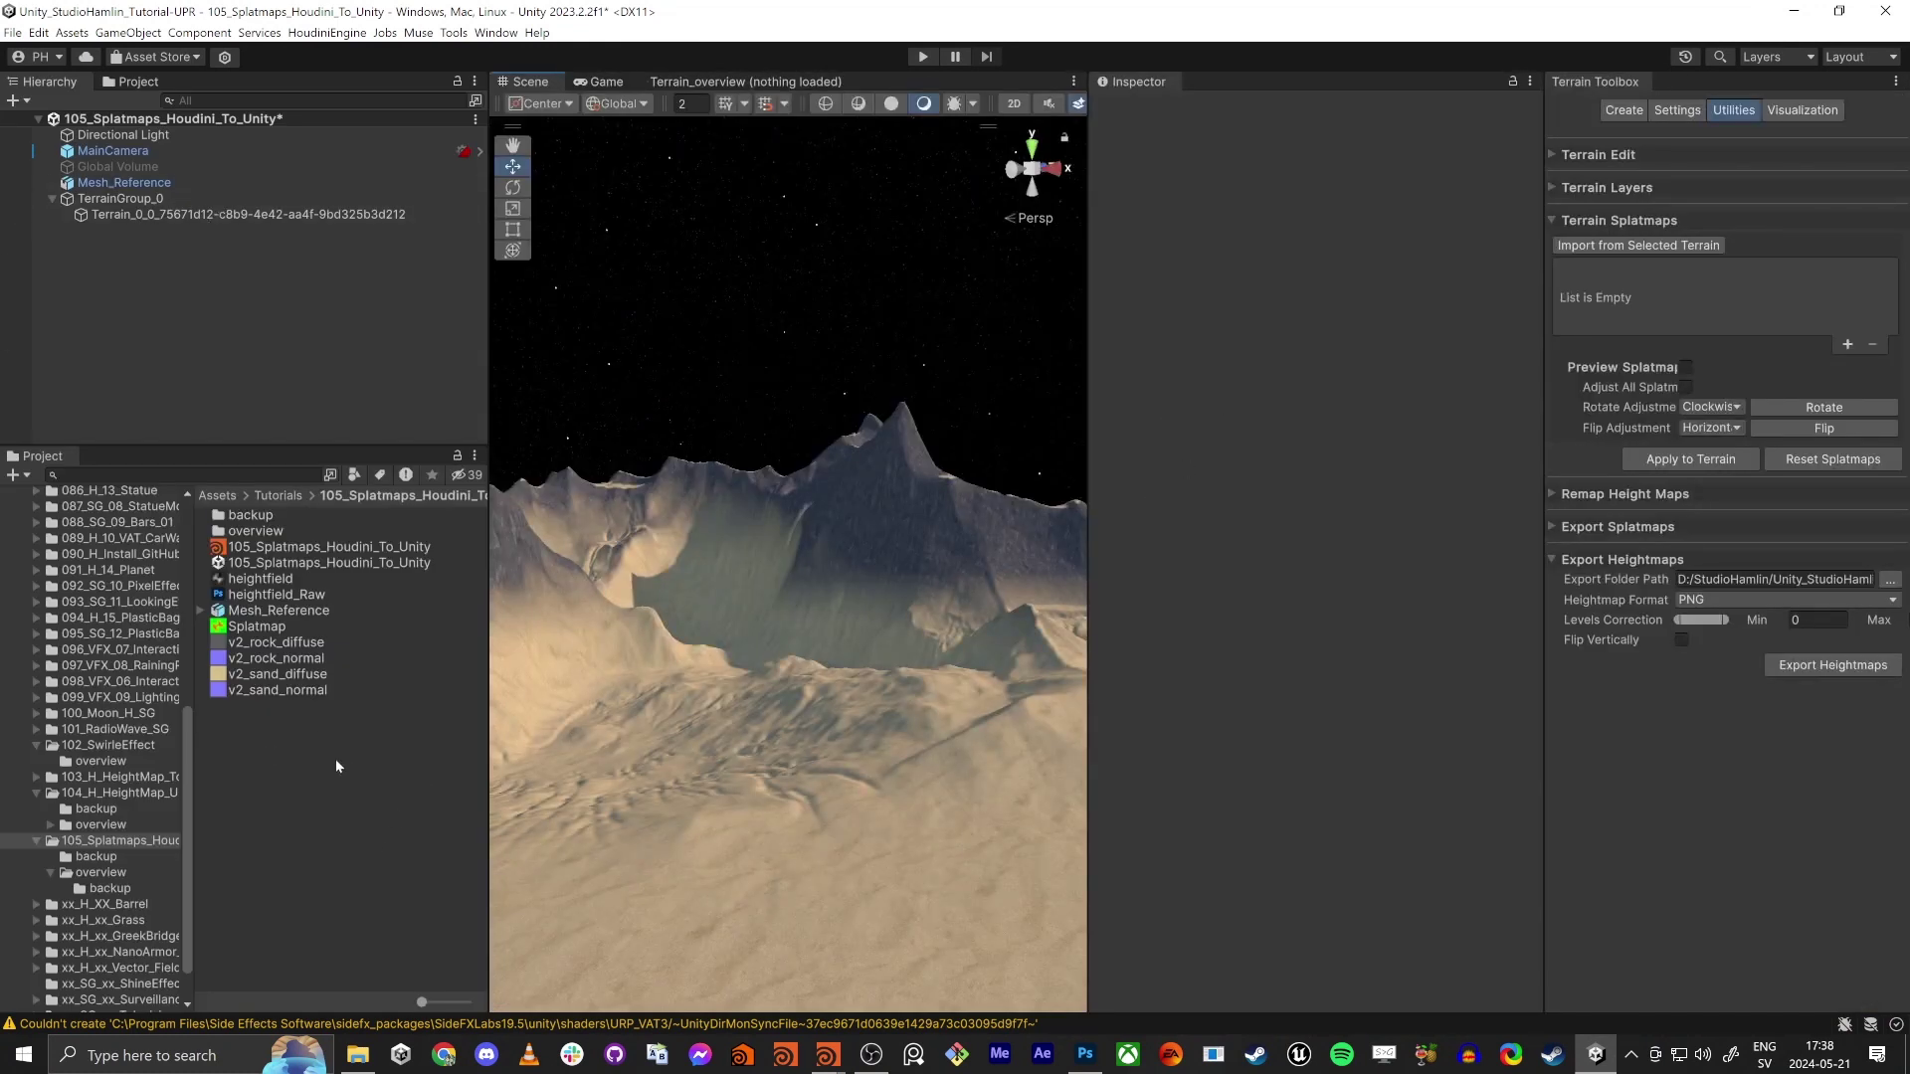
Create a new terrain layer asset in the 105_Splatmaps_Houdini_To_Unity folder and name it 105_RockLayer
right_click(272, 744)
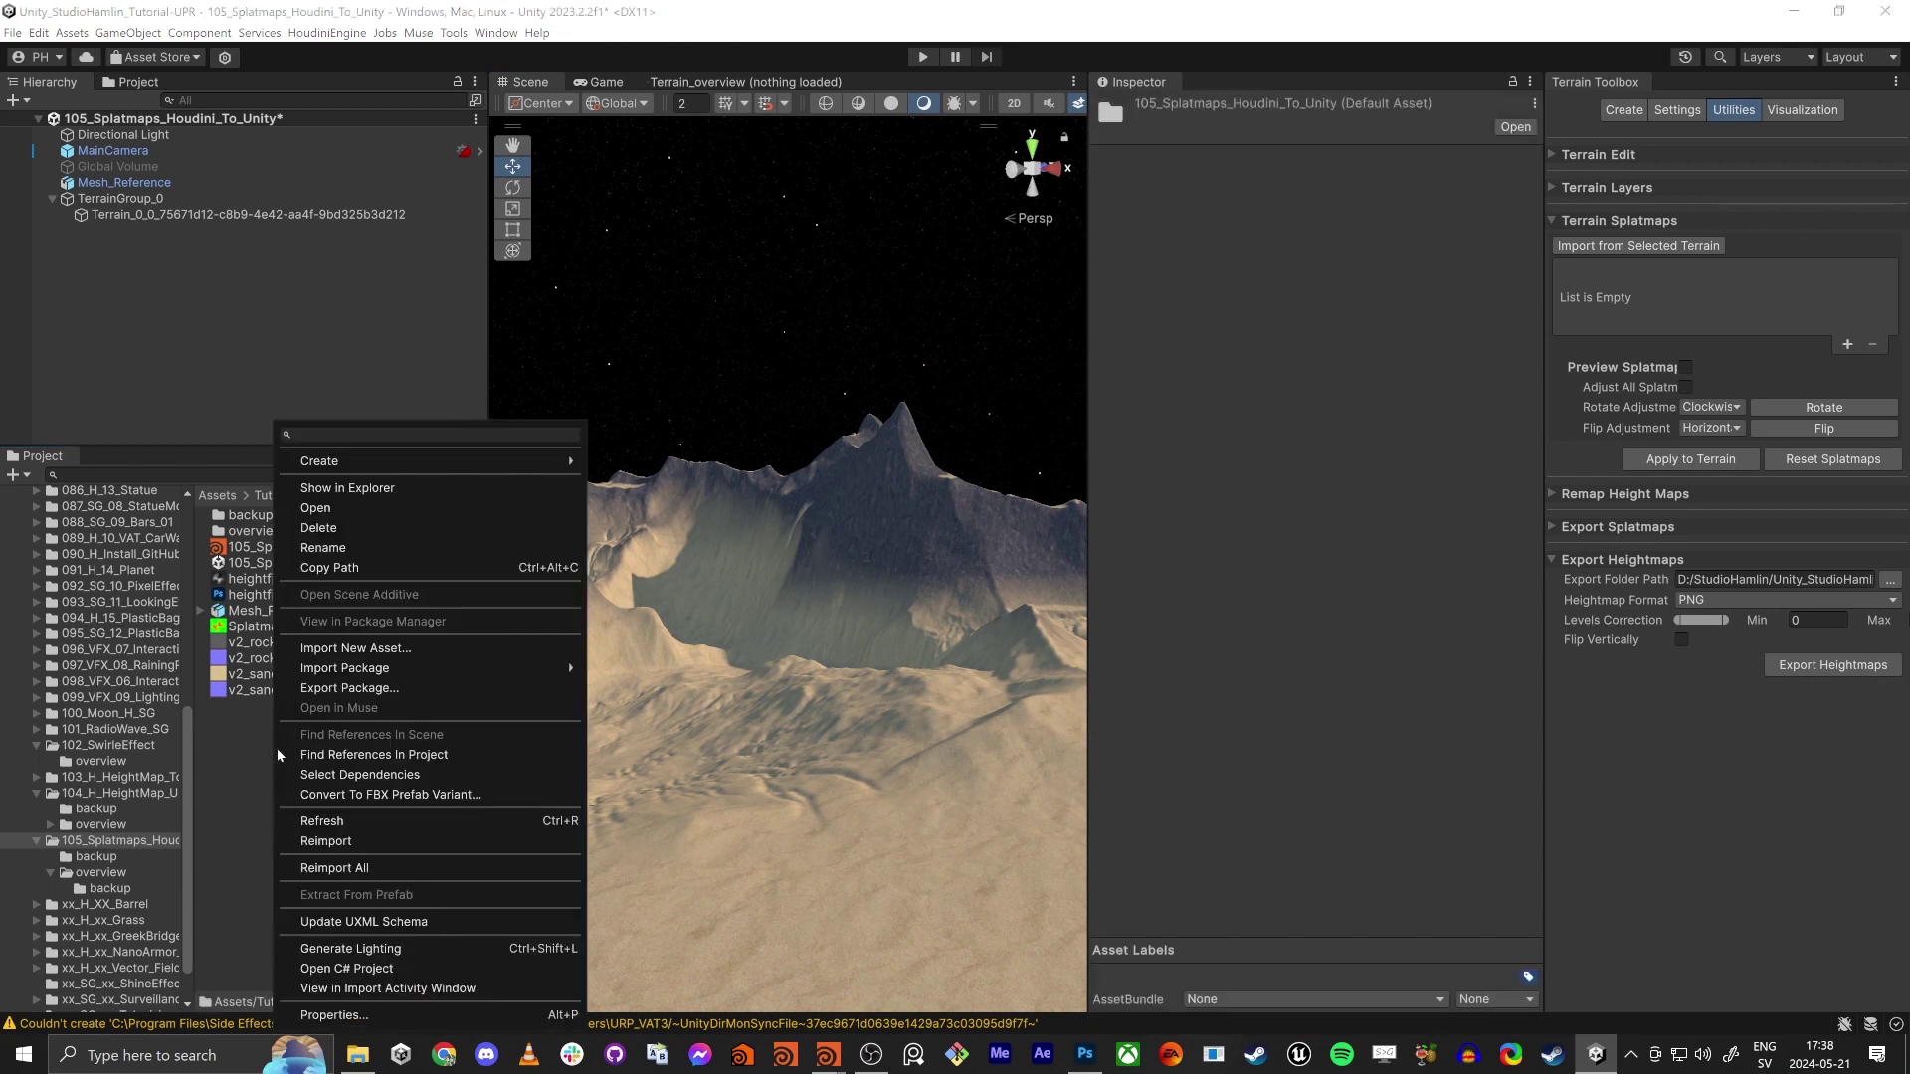
mouse_move(369, 464)
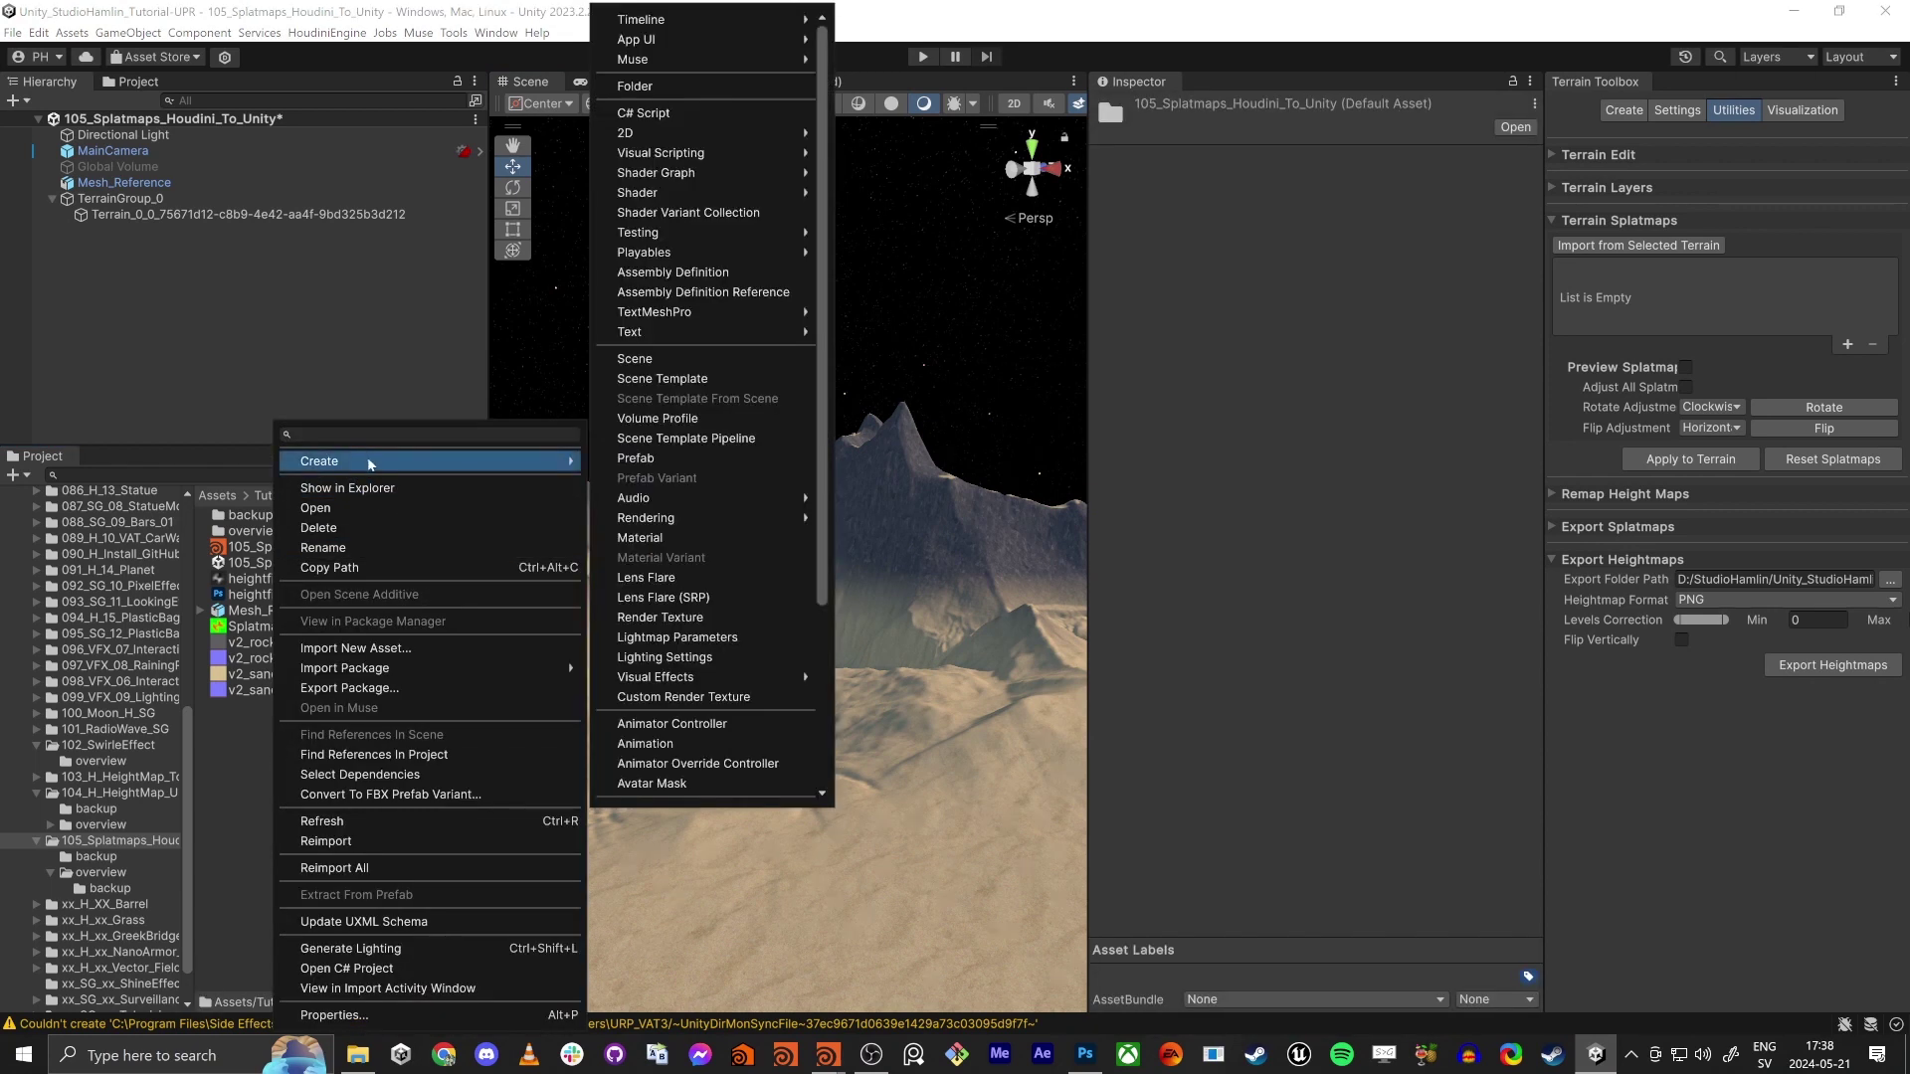
text(terra)
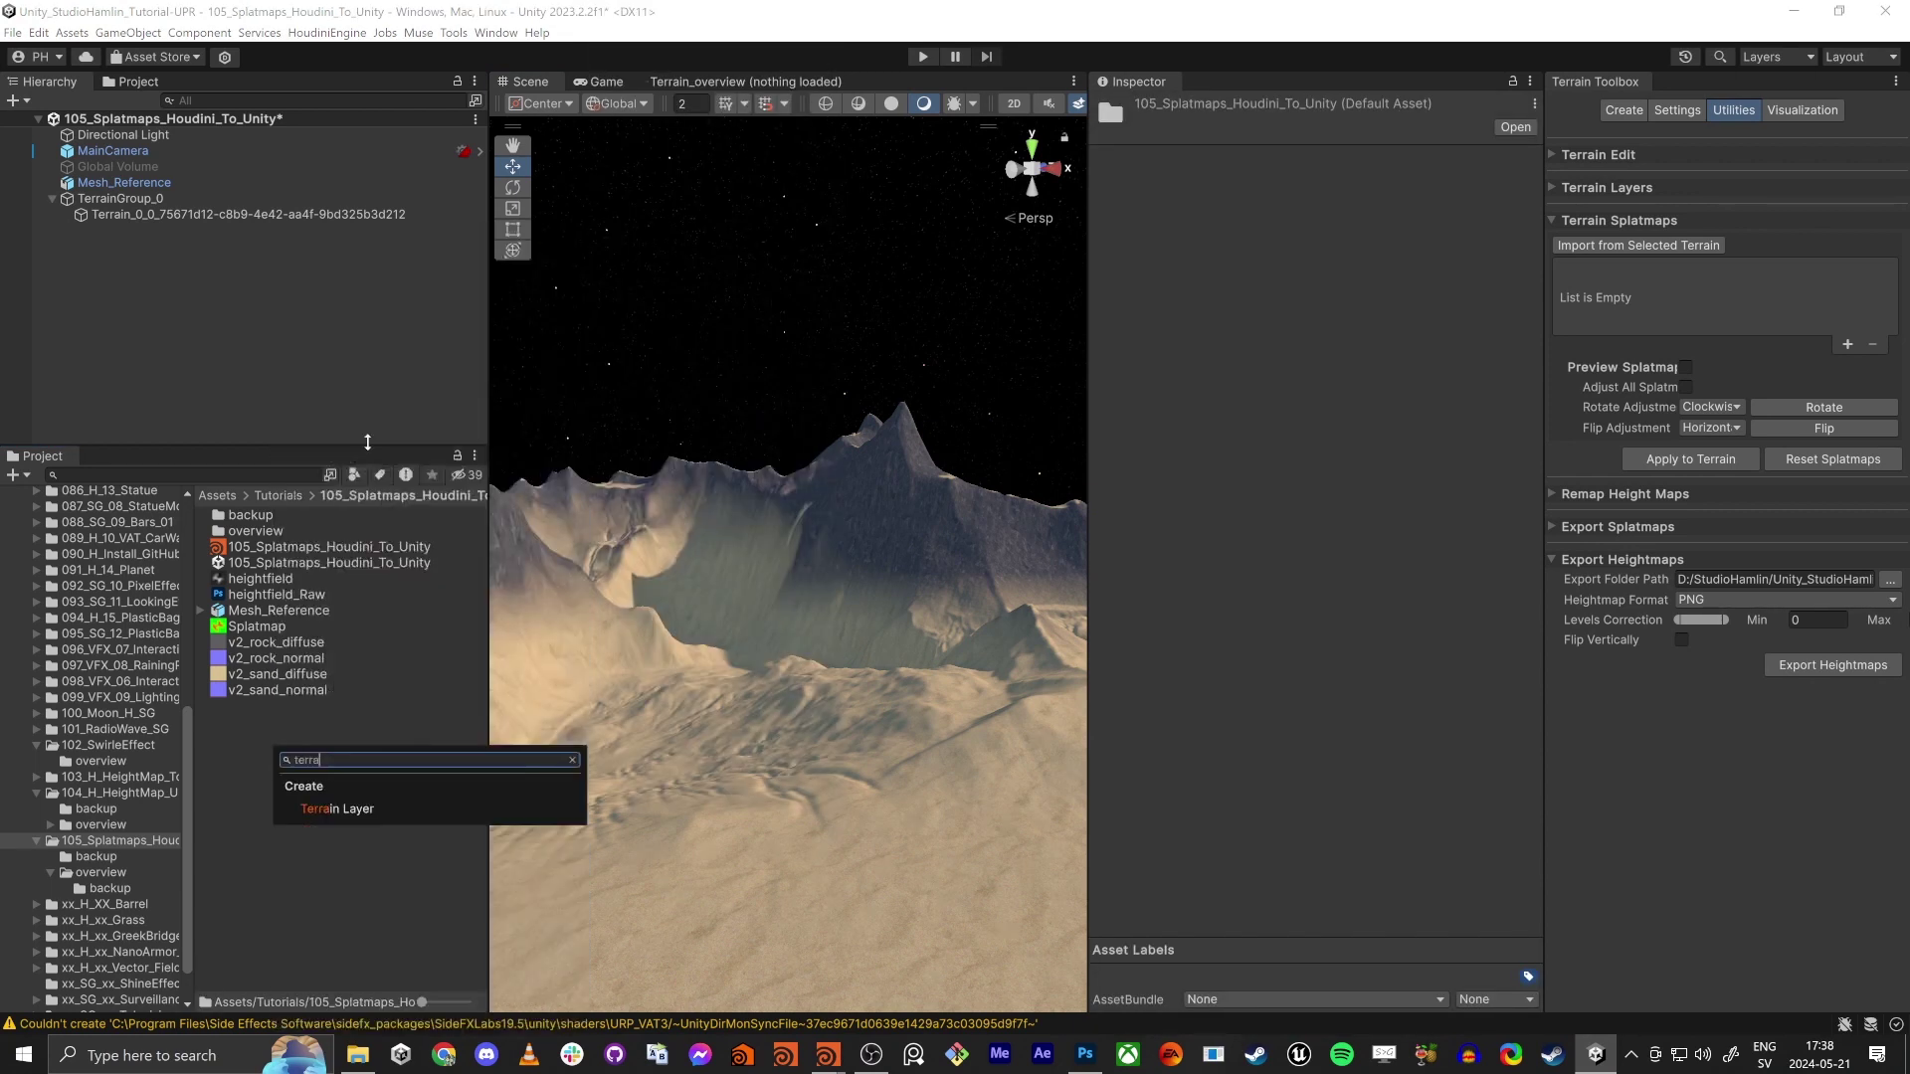
click(364, 809)
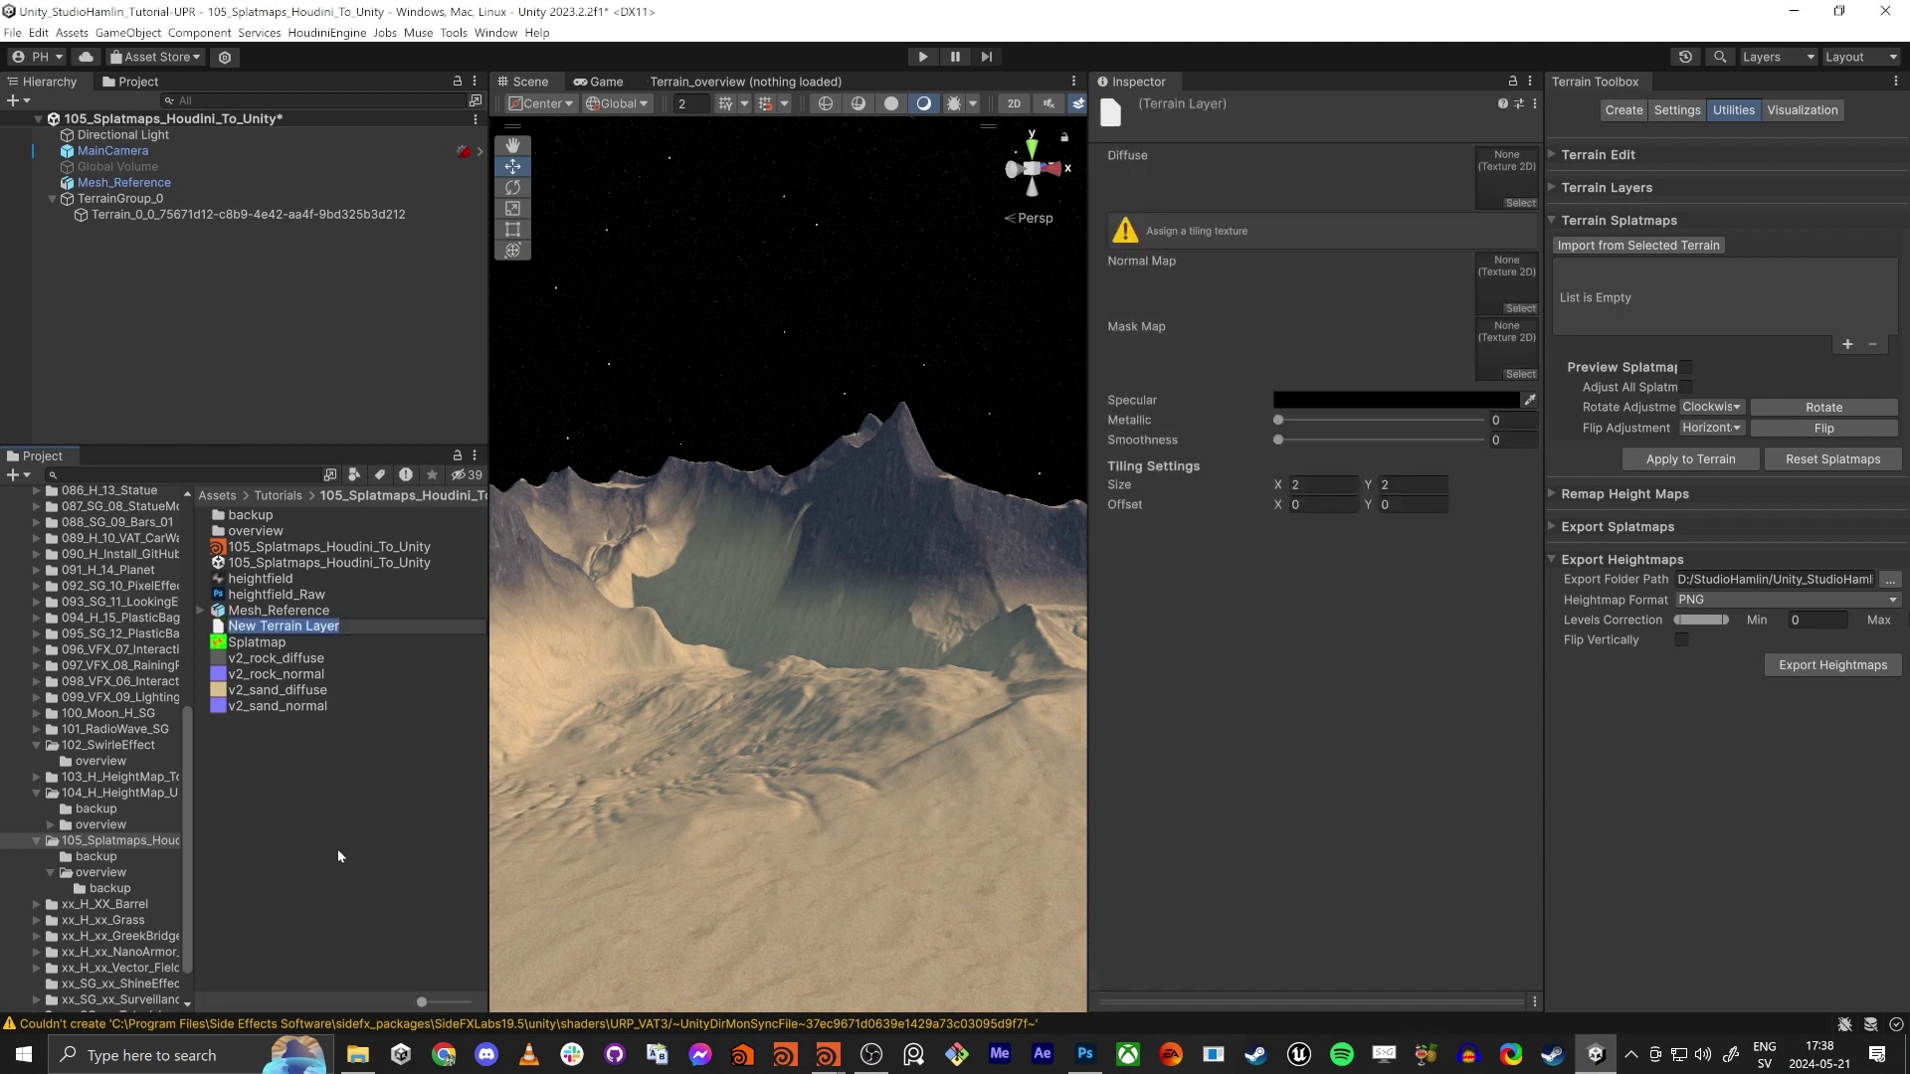
key(BackSpace)
text(RockLayer)
key(Home)
text(105_)
key(Return)
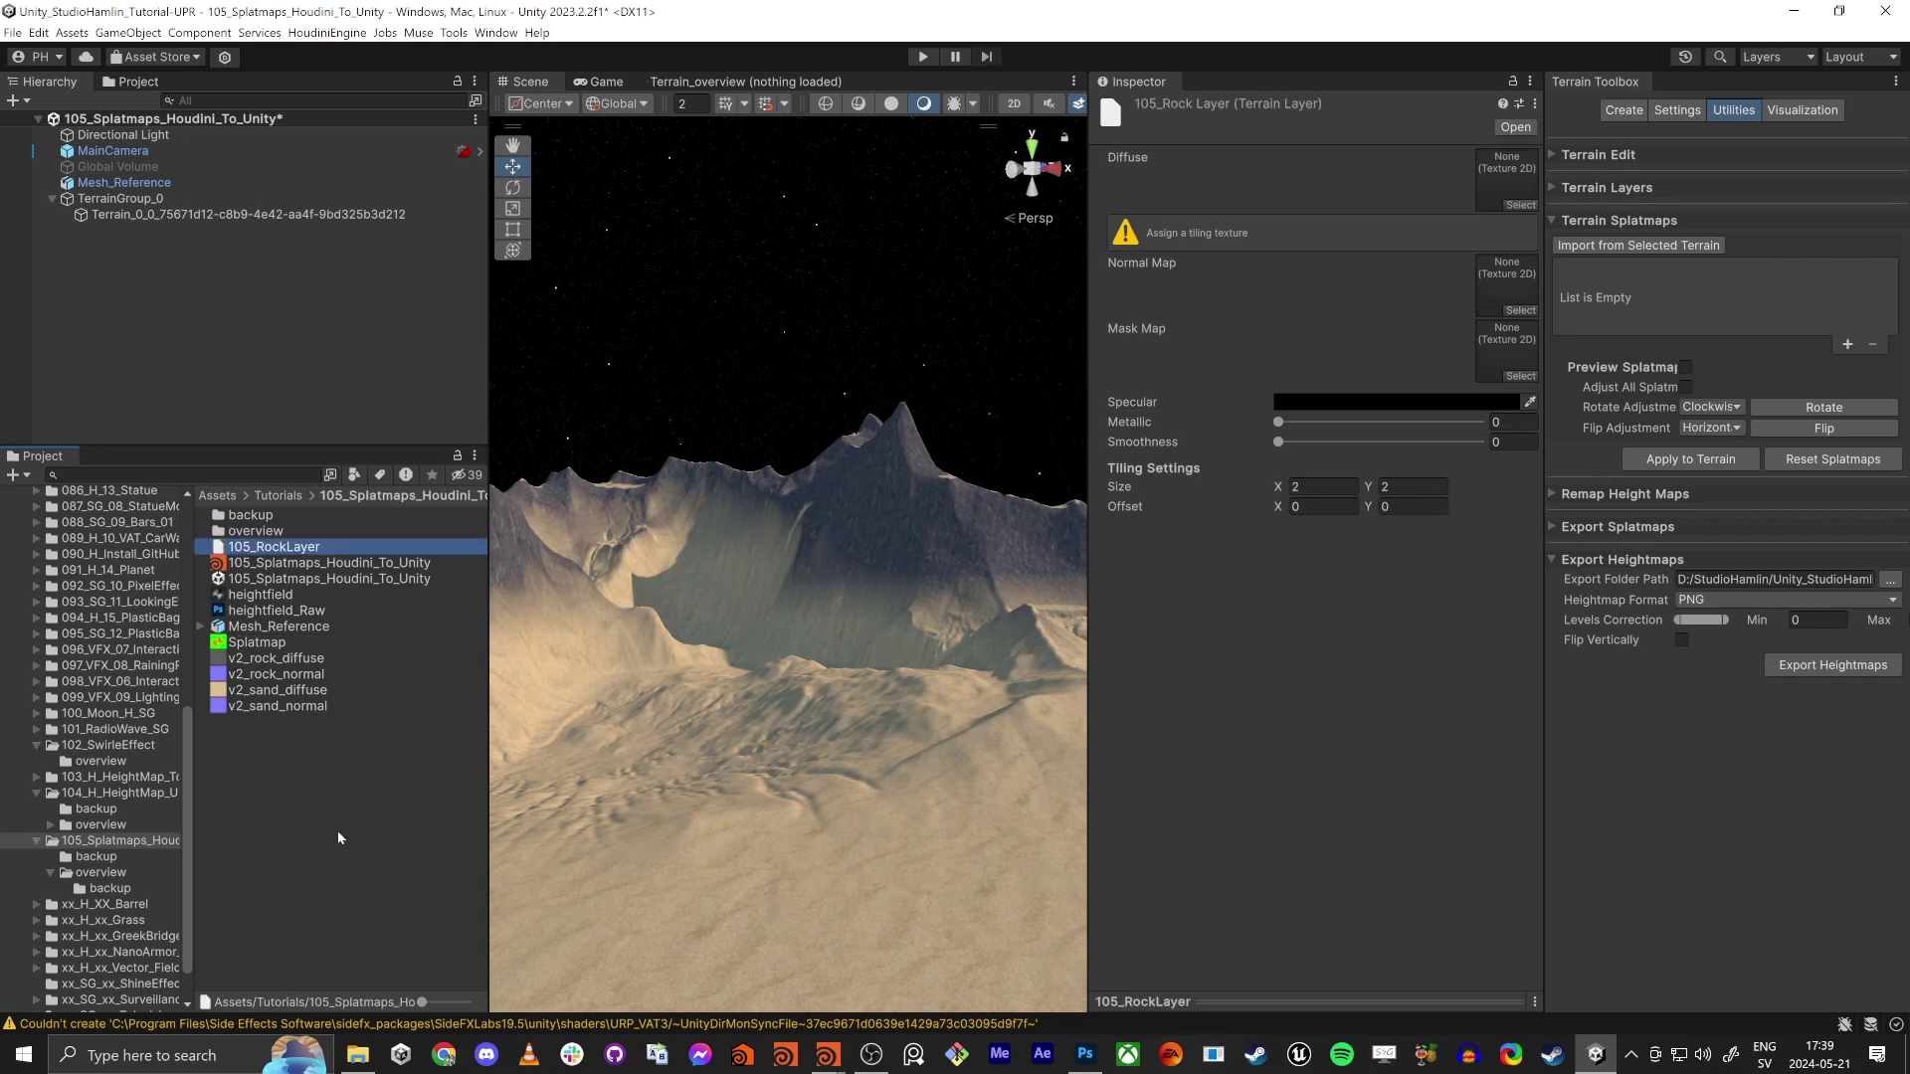
Assign v2_rock_diffuse and v2_rock_normal as 105_RockLayer's diffuse and normal maps, and set its smoothness to 0.042
drag(260, 658, 1507, 179)
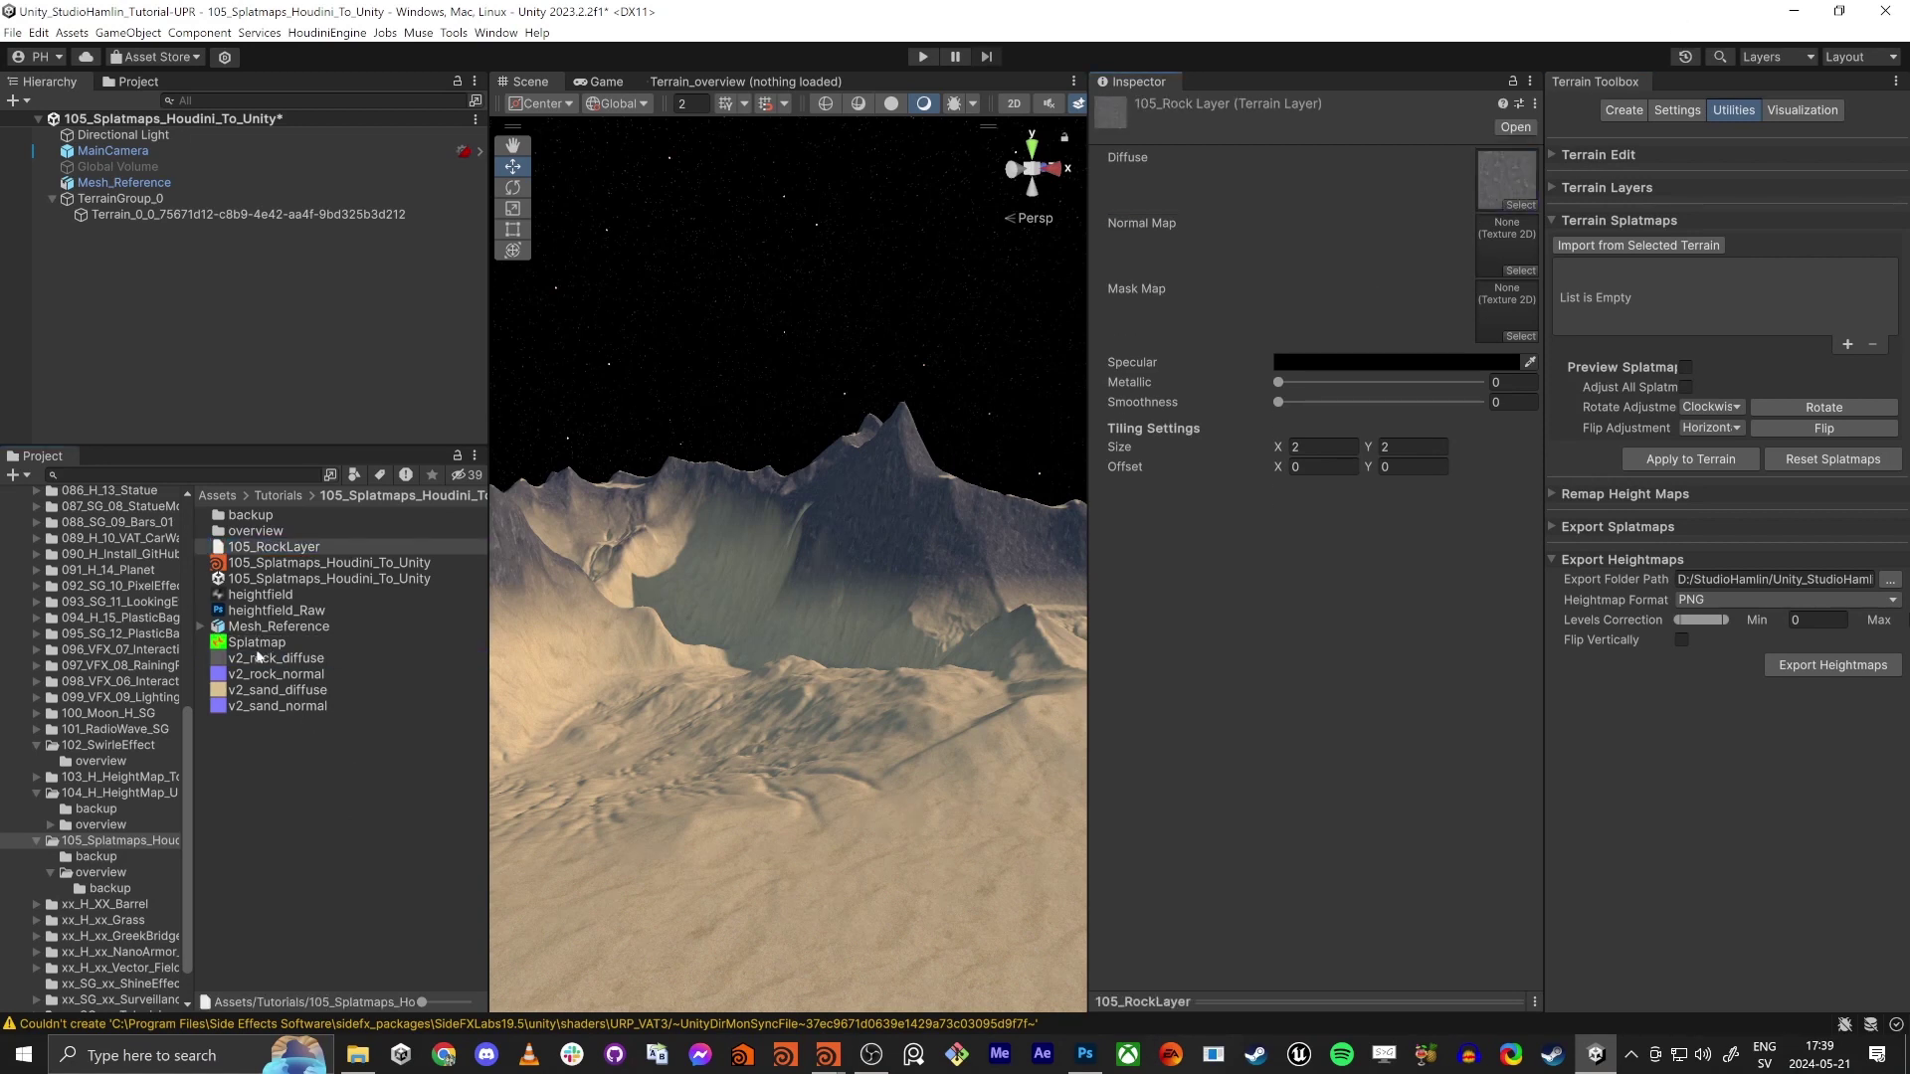
drag(261, 674, 1507, 243)
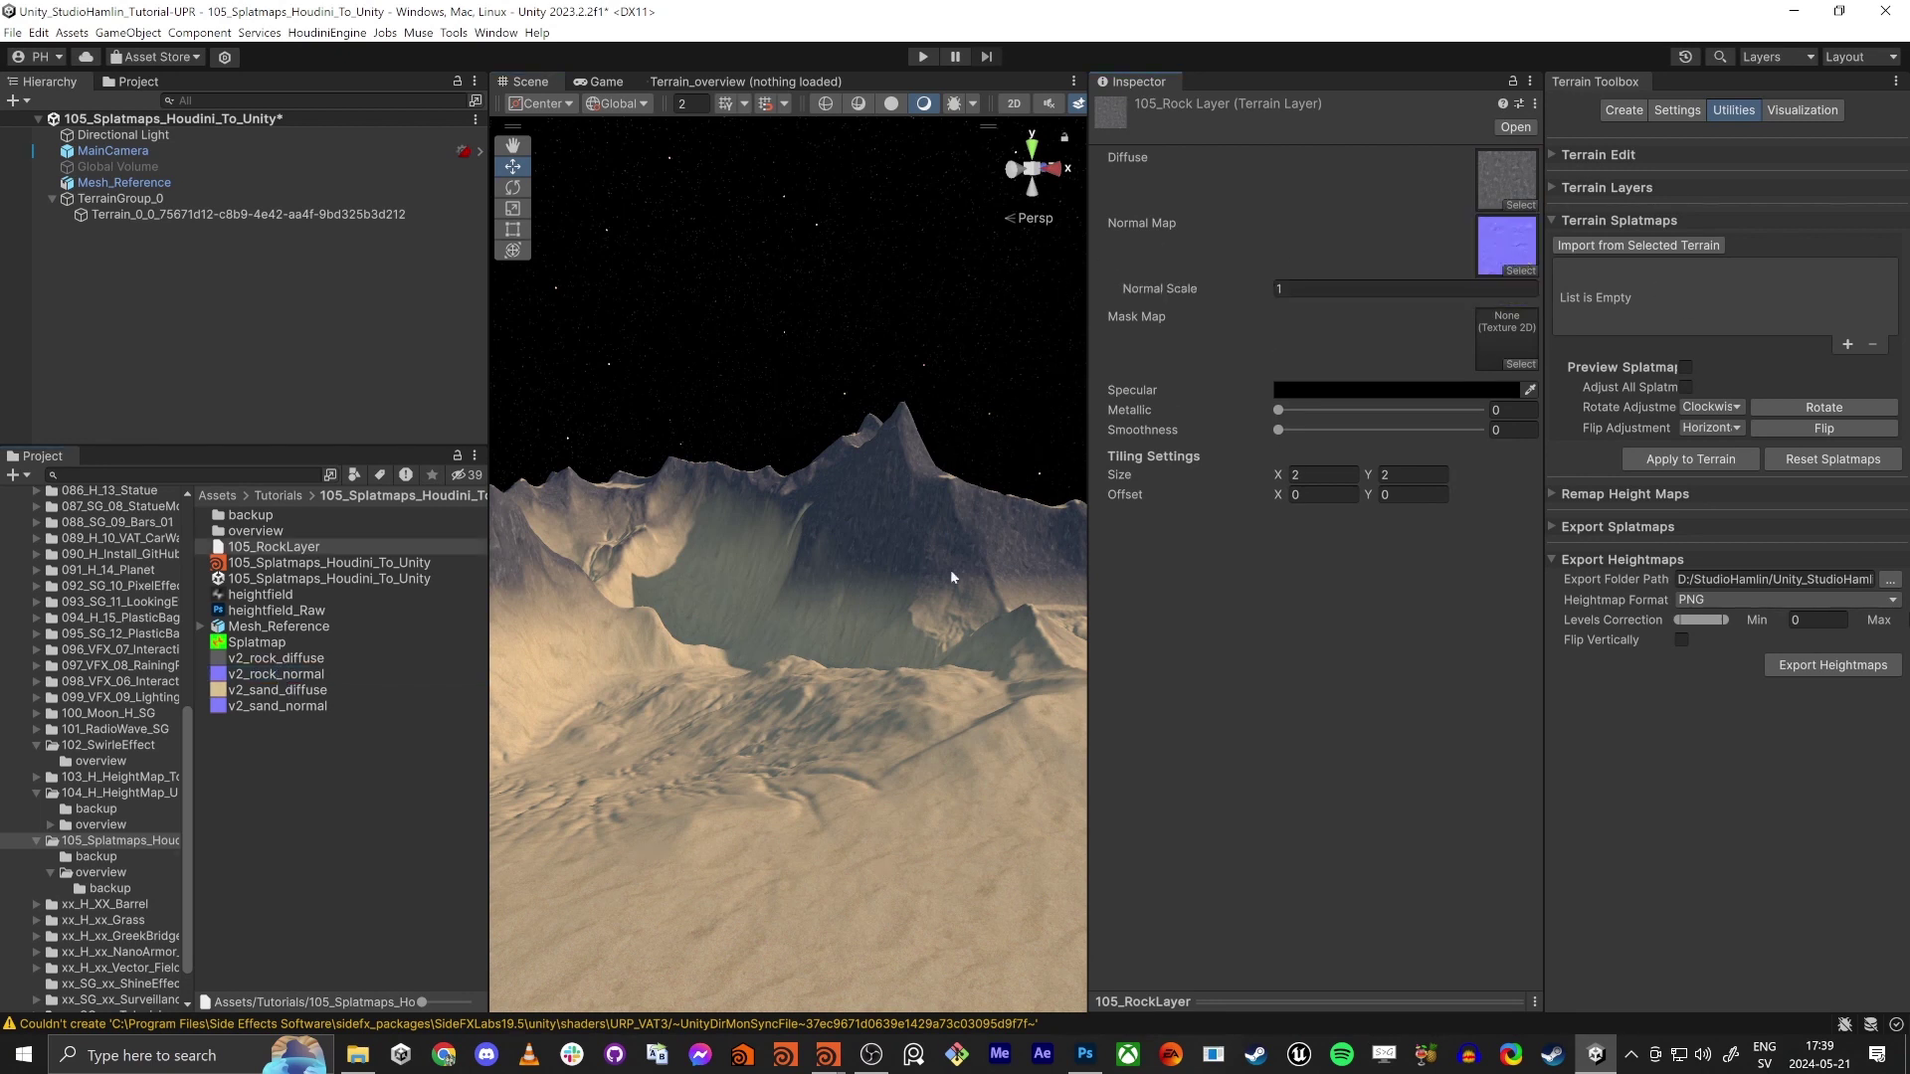
drag(1279, 430, 1289, 438)
Set 105_RockLayer's tiling size to 50 in X and 50 in Y
click(1323, 474)
text(50)
key(Tab)
text(50)
key(Tab)
Duplicate the 105_RockLayer asset and name the copy 105_SandLayer
click(240, 546)
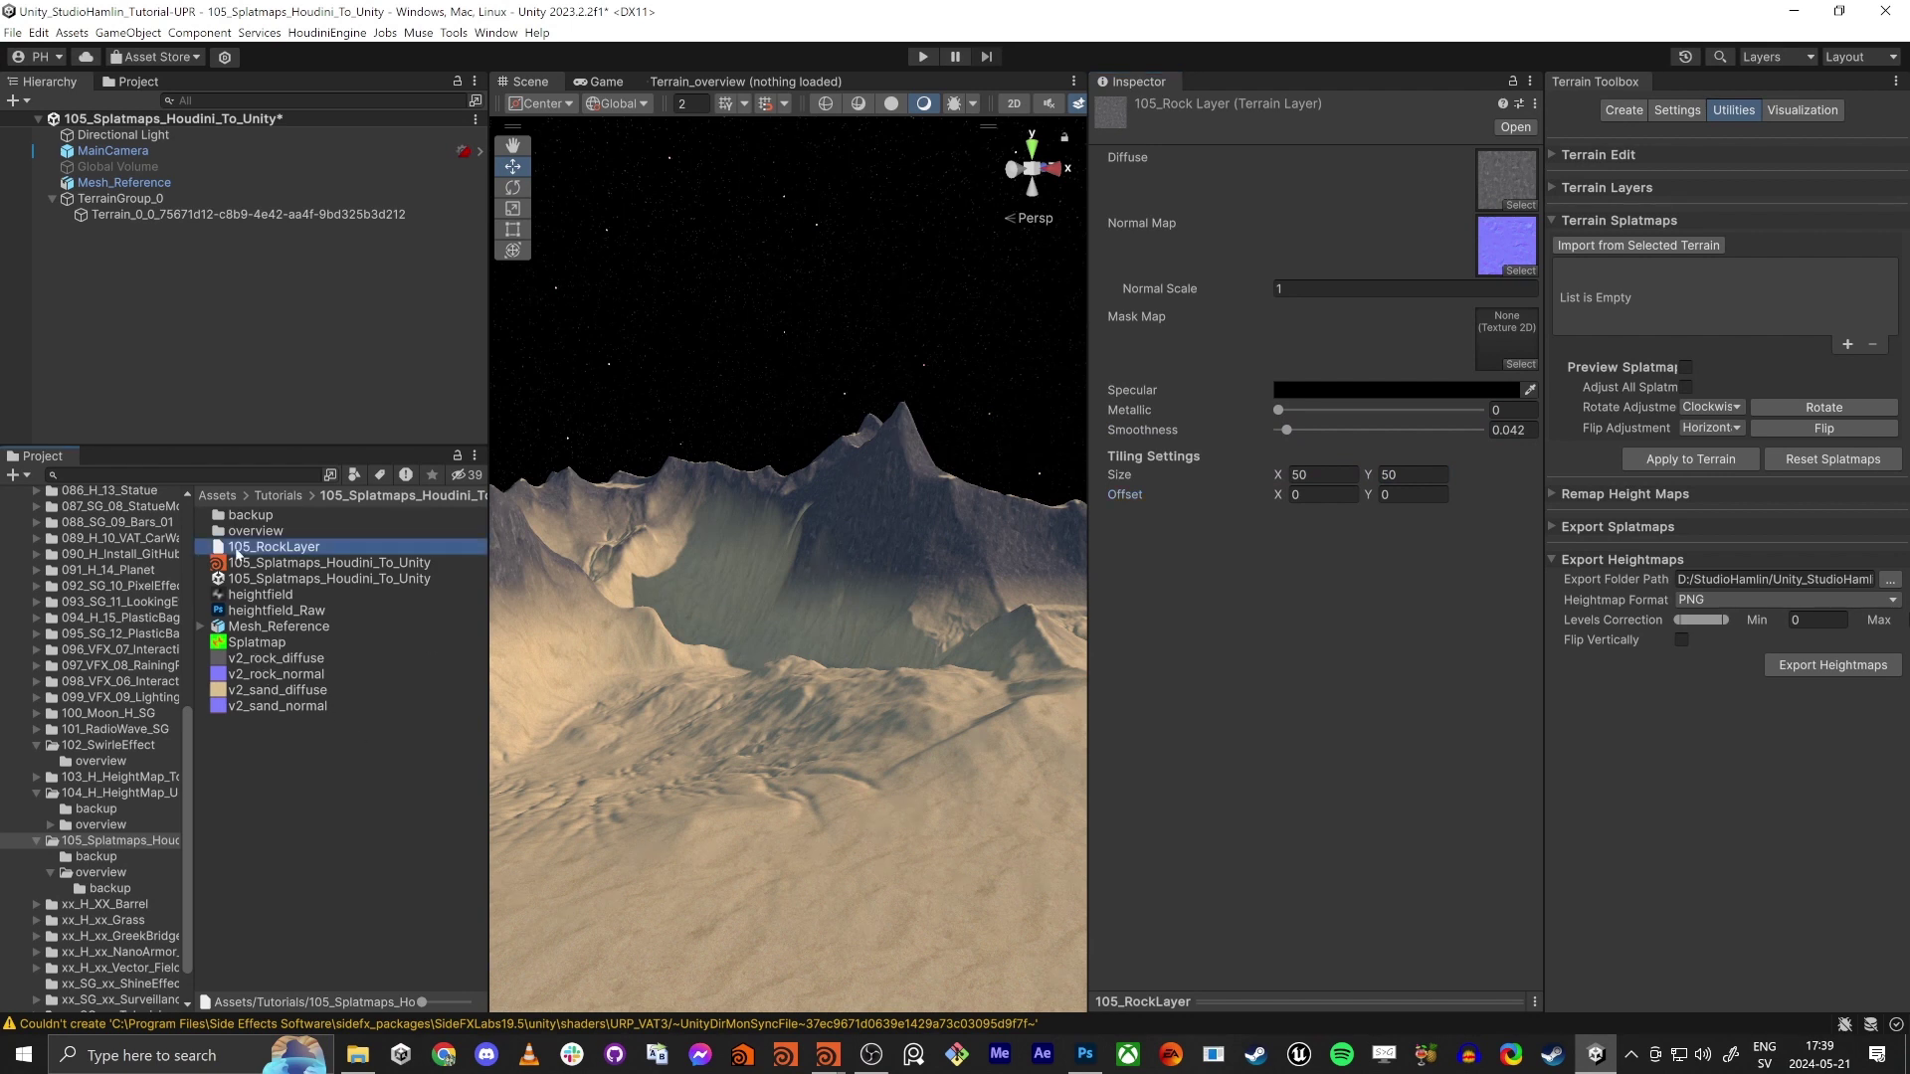
key(ctrl+d)
key(F2)
click(258, 562)
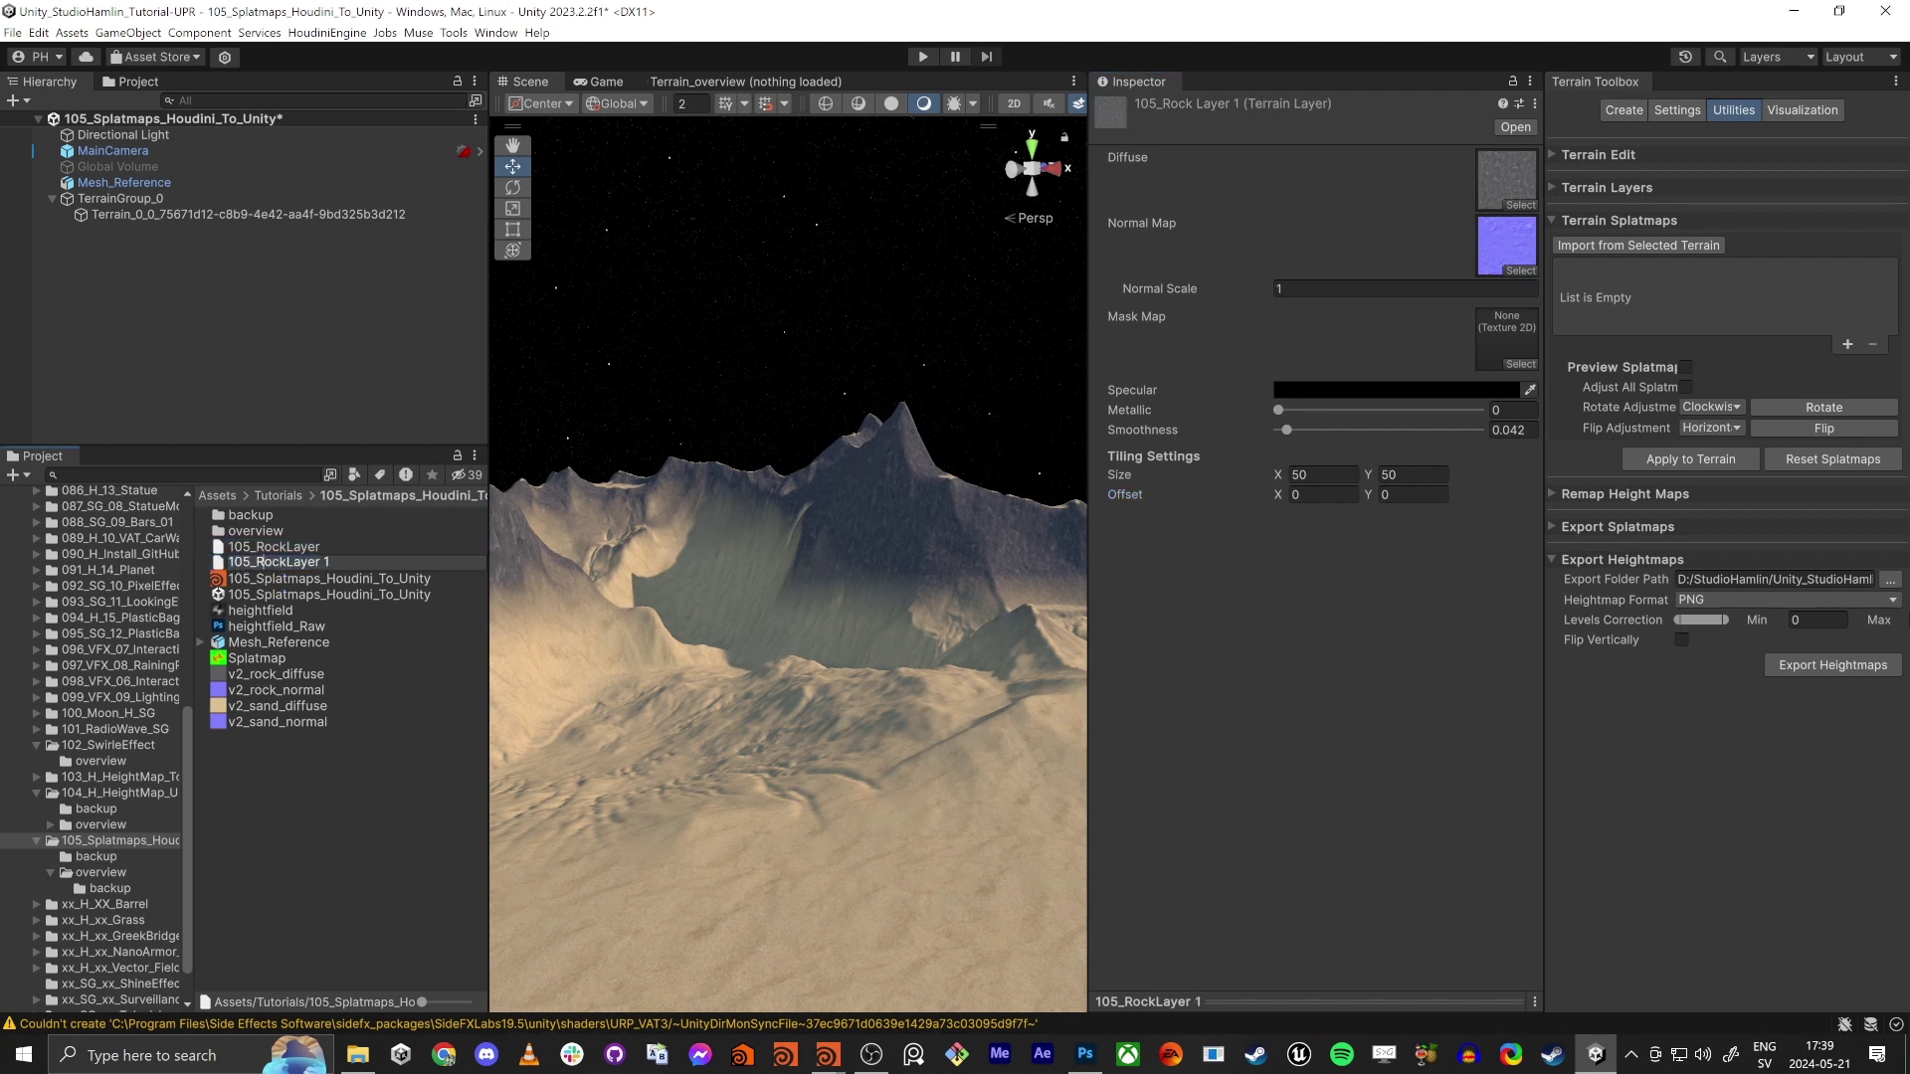
double_click(263, 562)
text(SnadLayer)
key(Return)
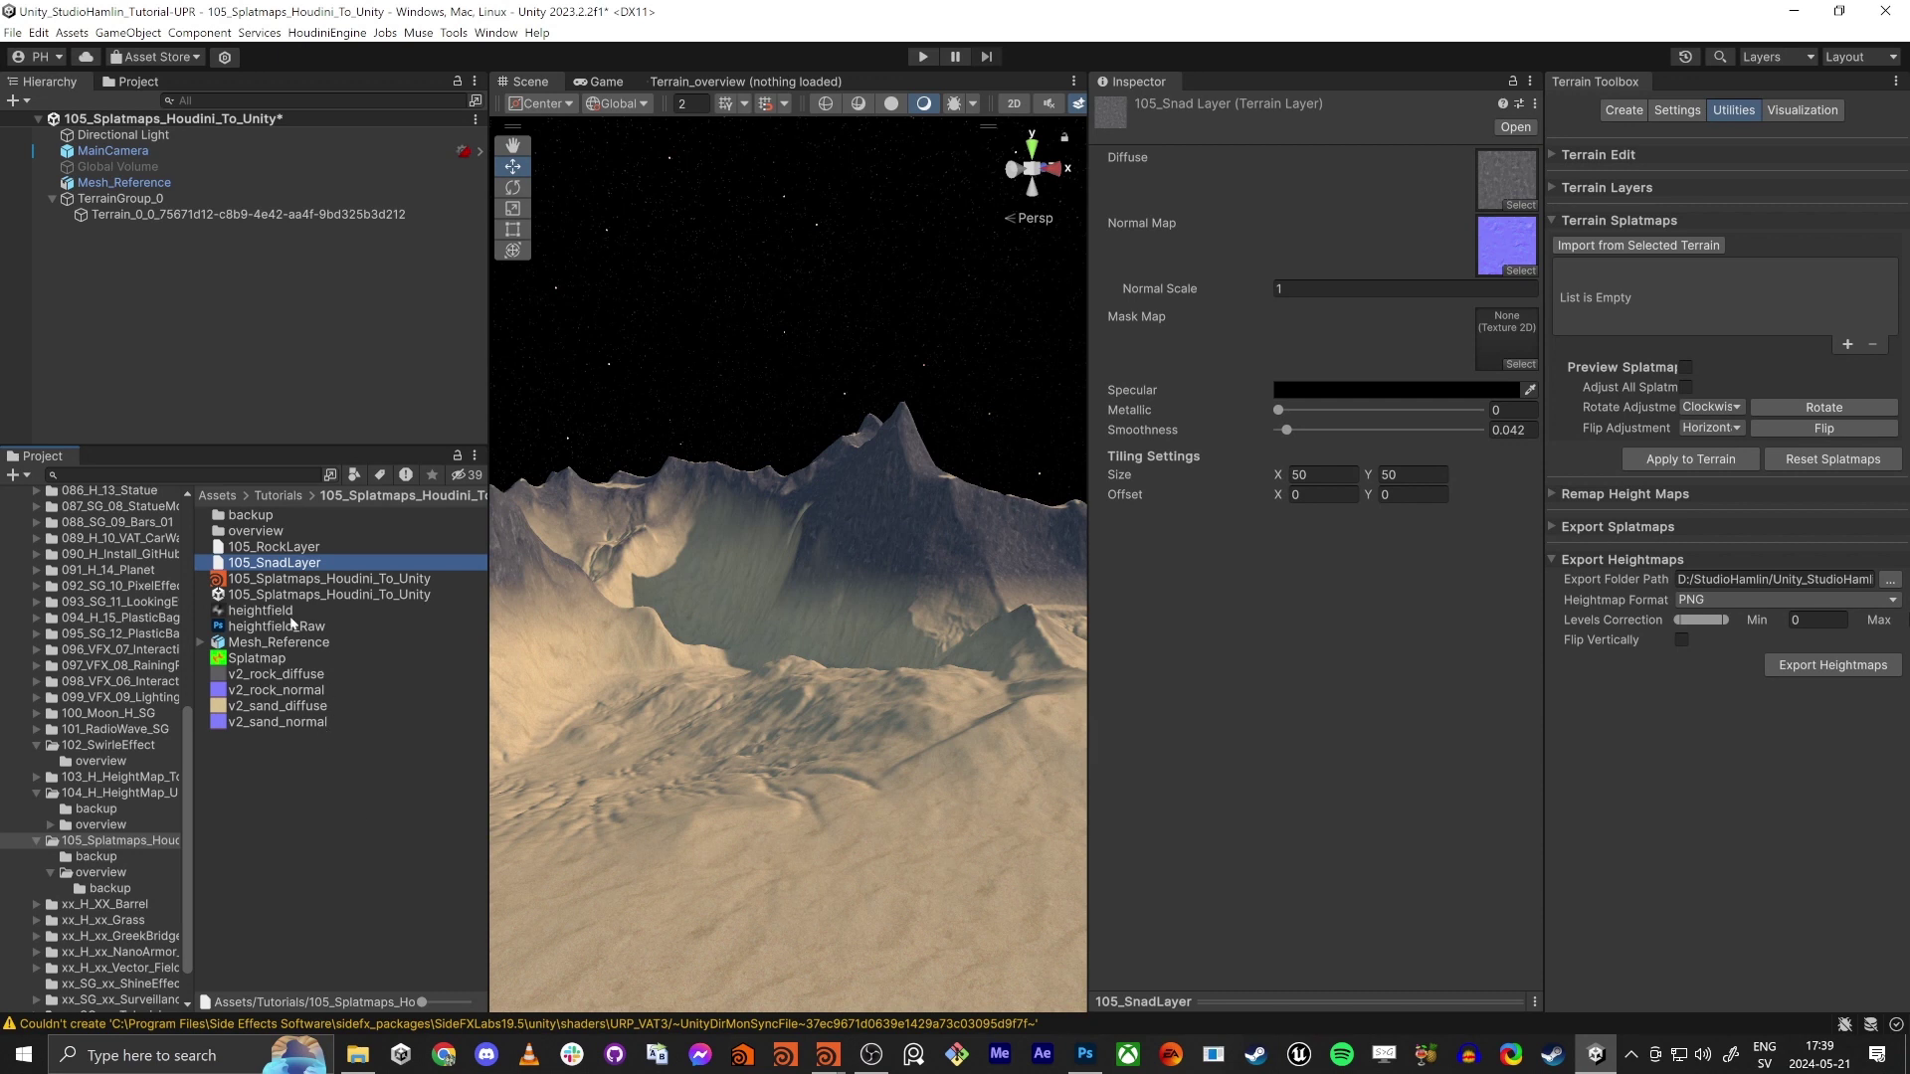
click(278, 563)
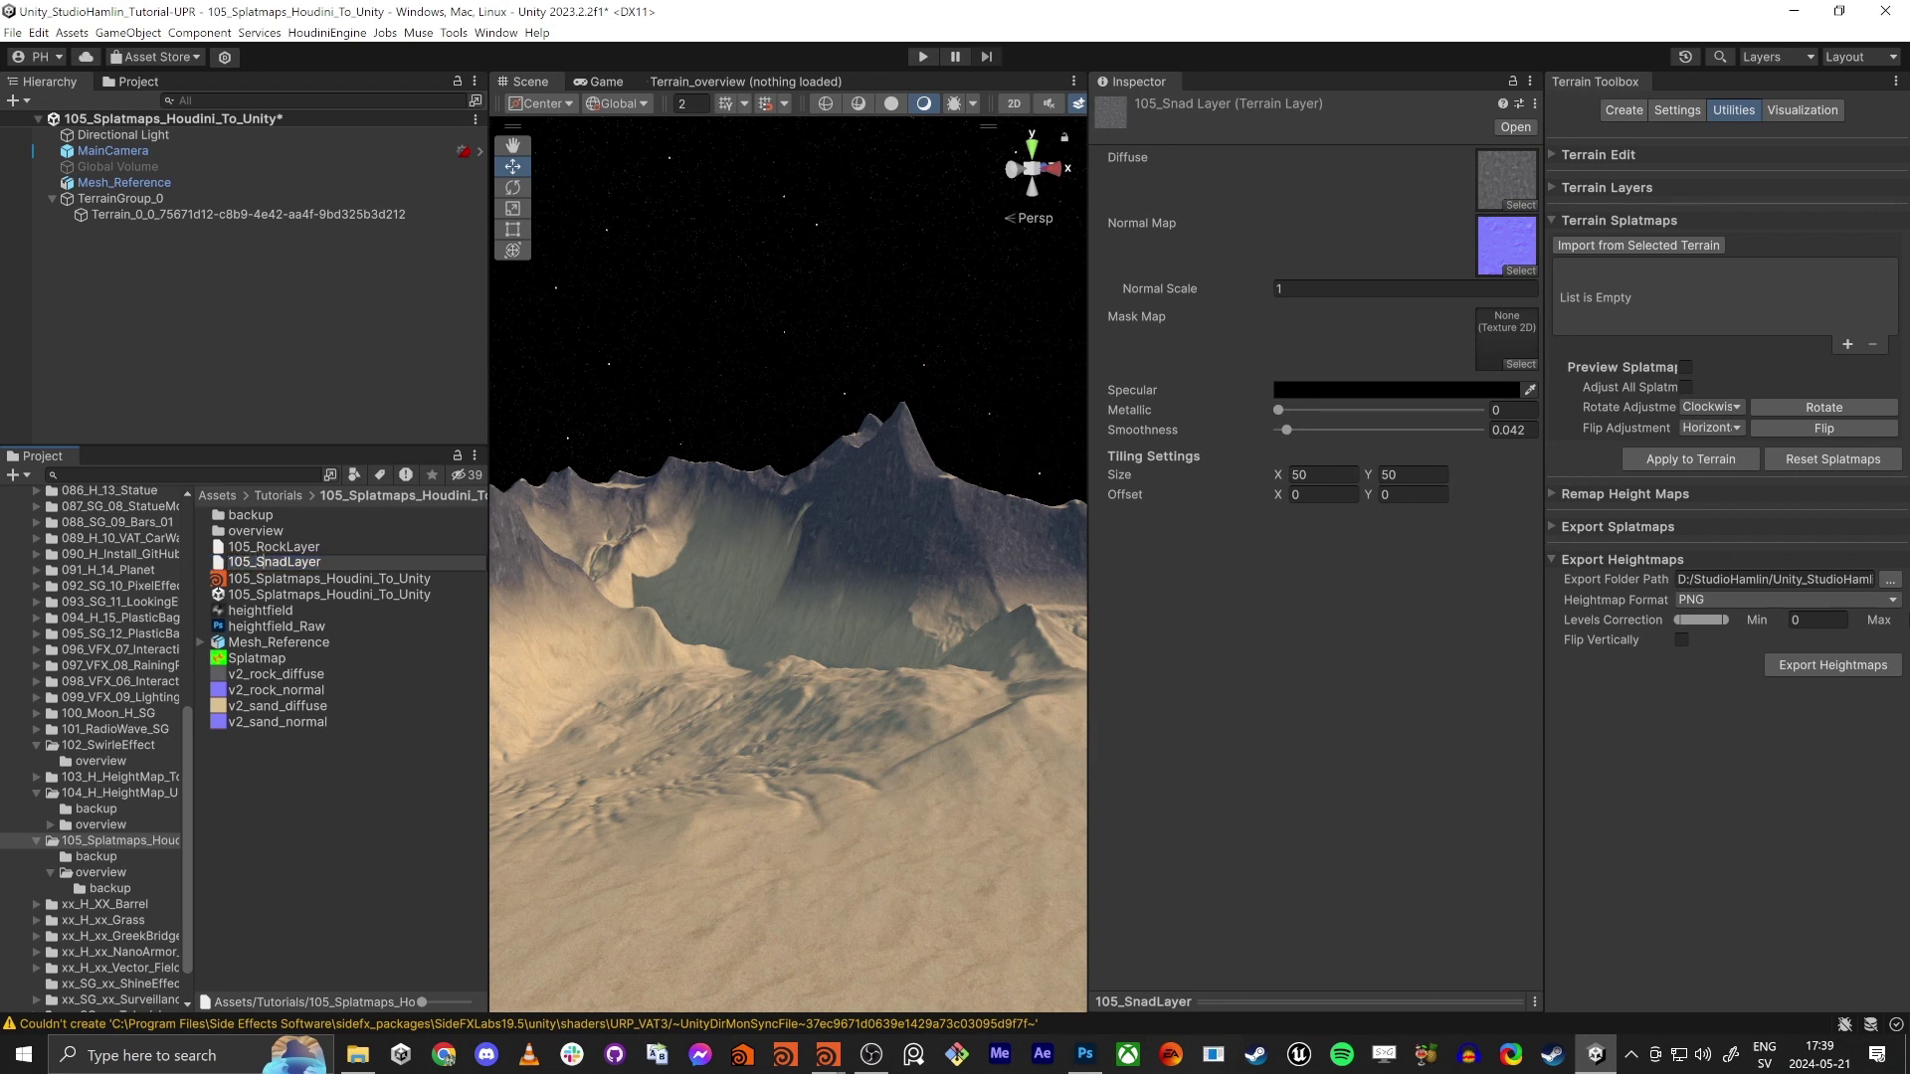
key(Delete)
text(a)
text(n)
key(Return)
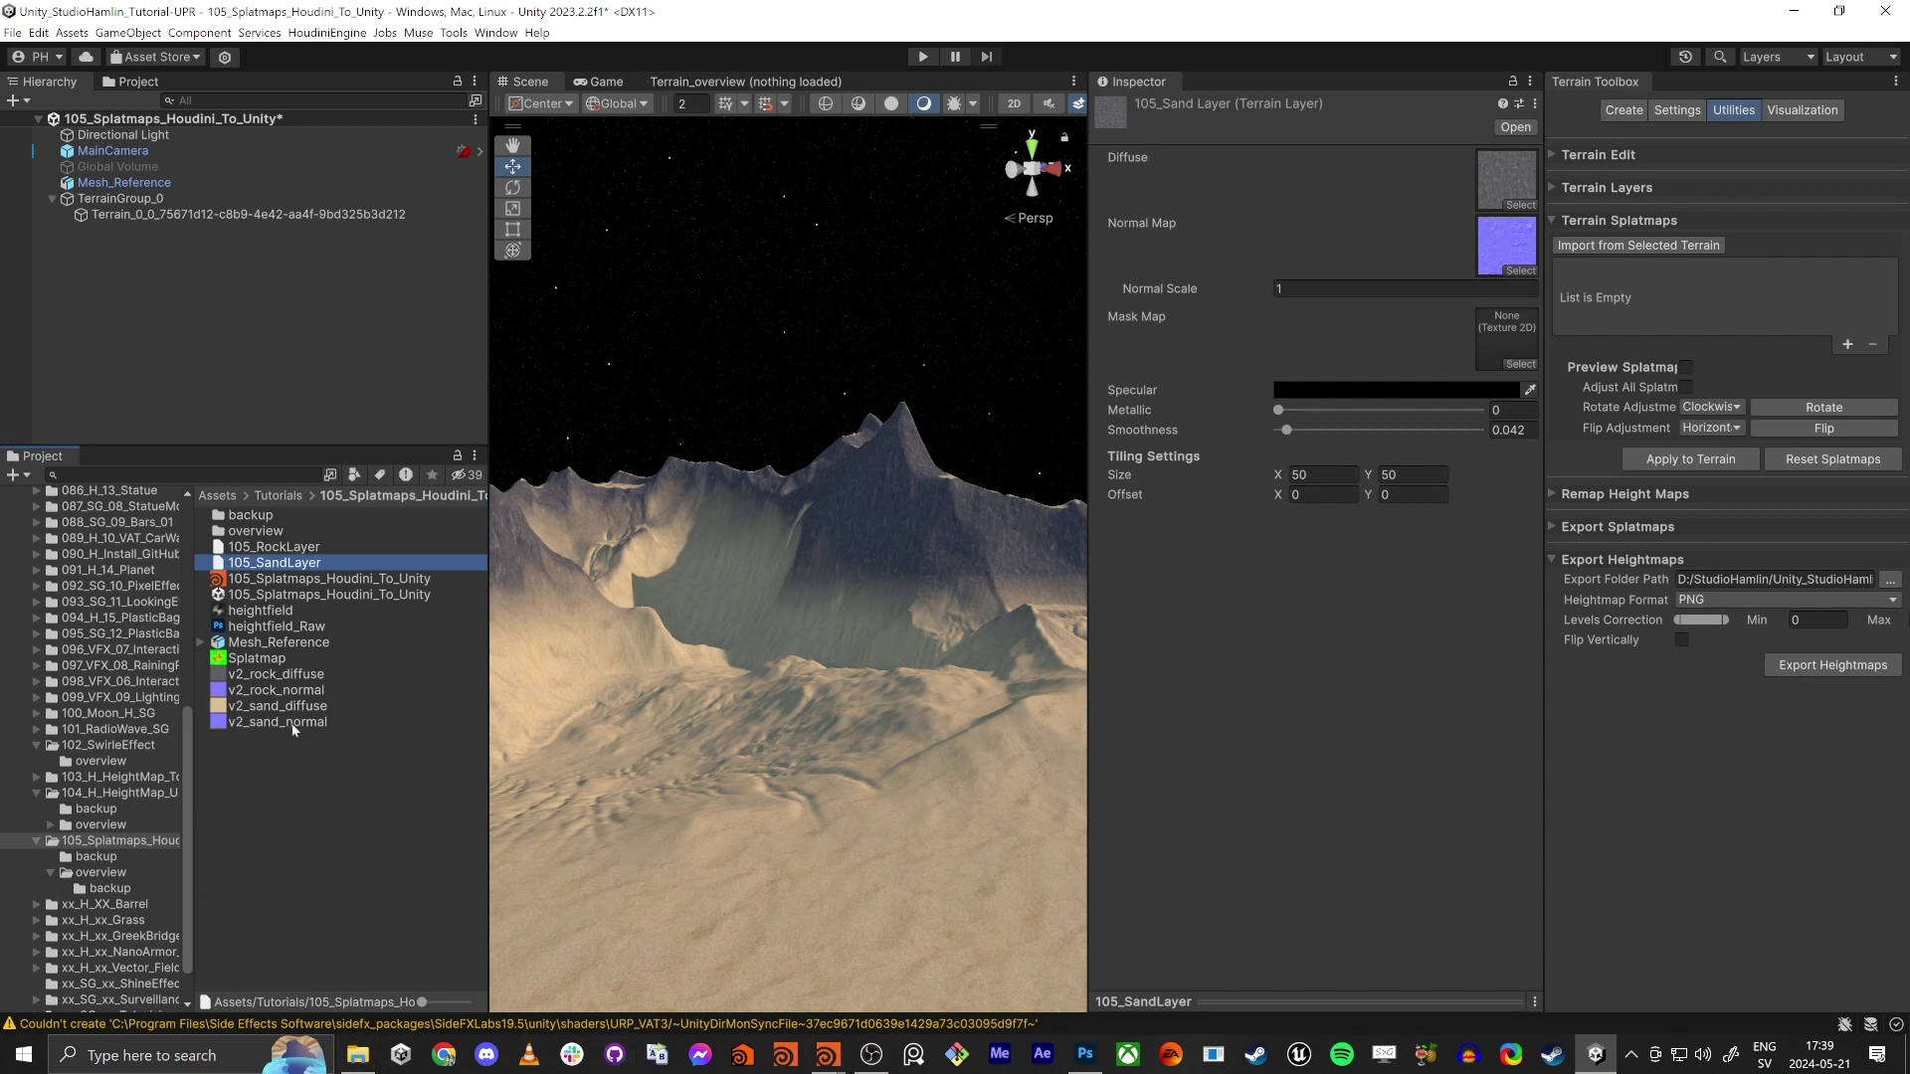
Assign v2_sand_diffuse and v2_sand_normal as 105_SandLayer's diffuse and normal maps
drag(269, 706, 1491, 192)
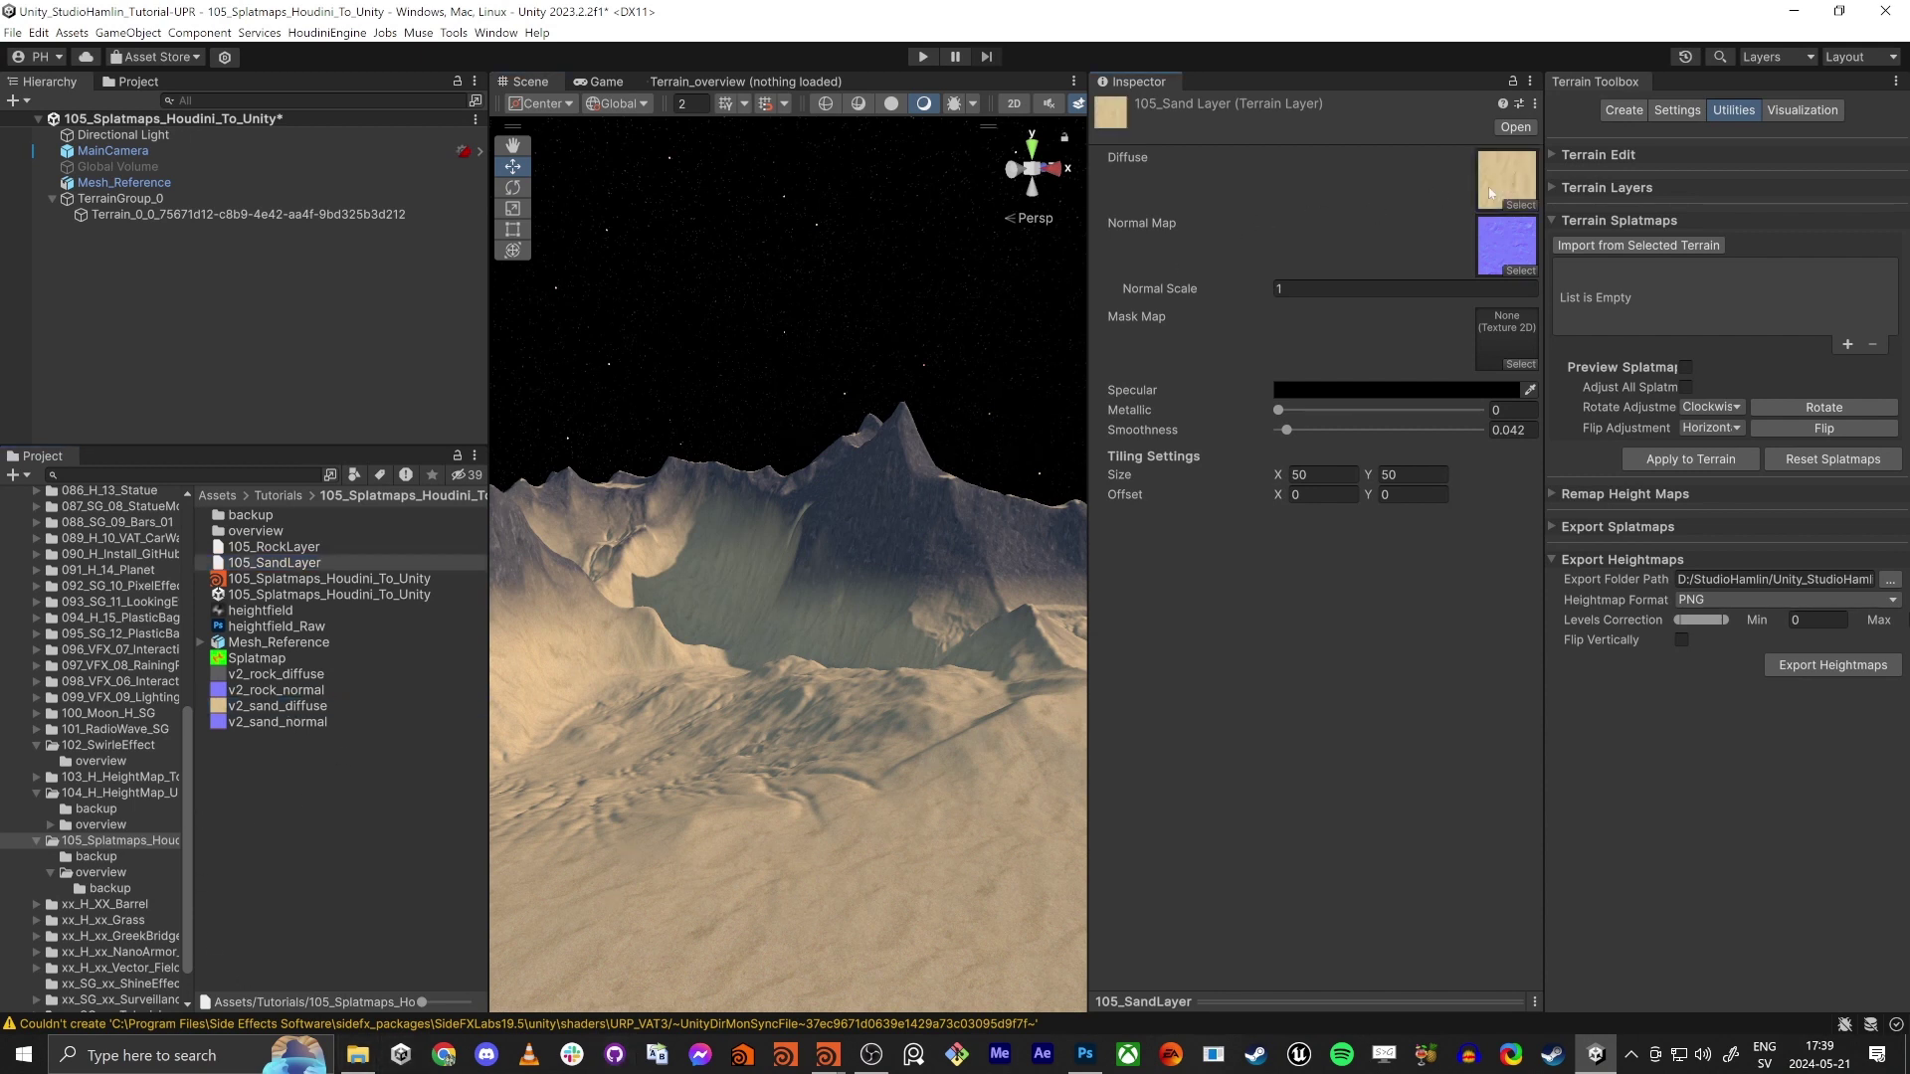
click(302, 708)
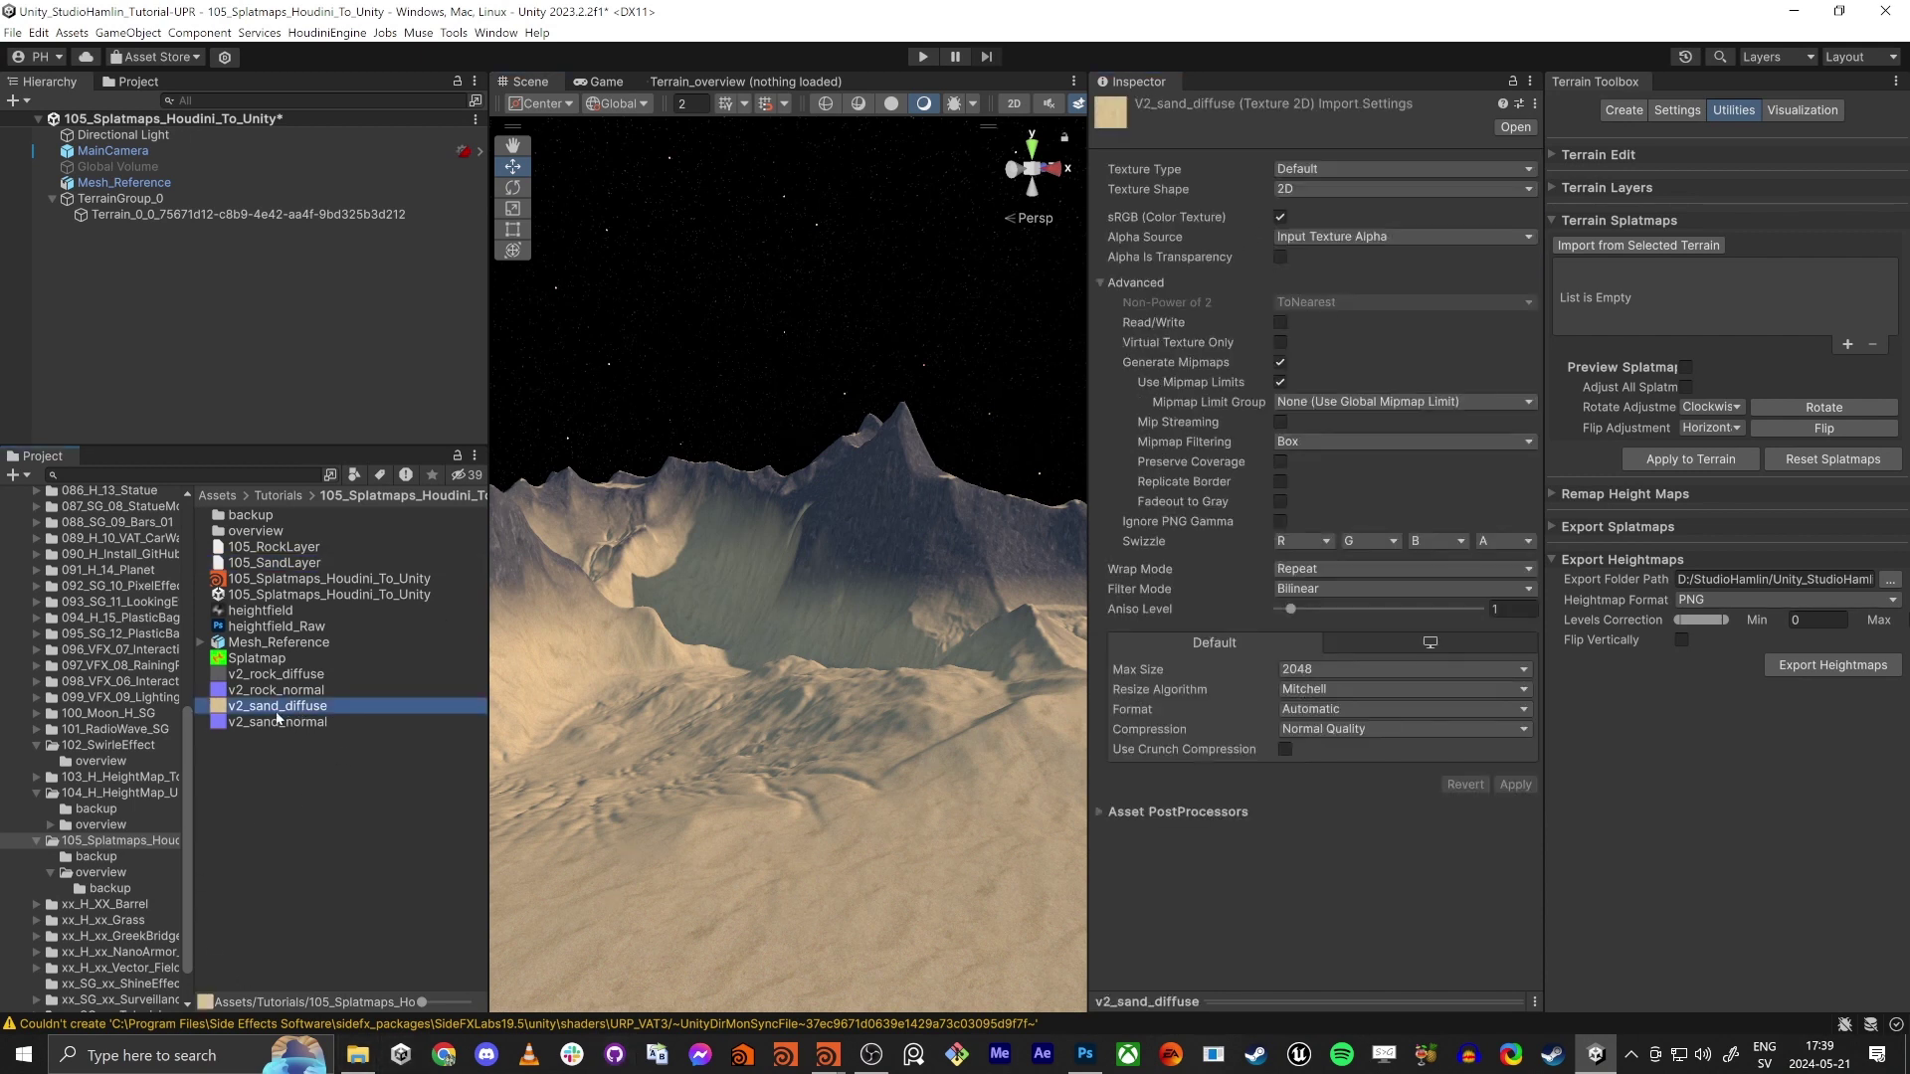
click(263, 565)
drag(263, 722, 1507, 251)
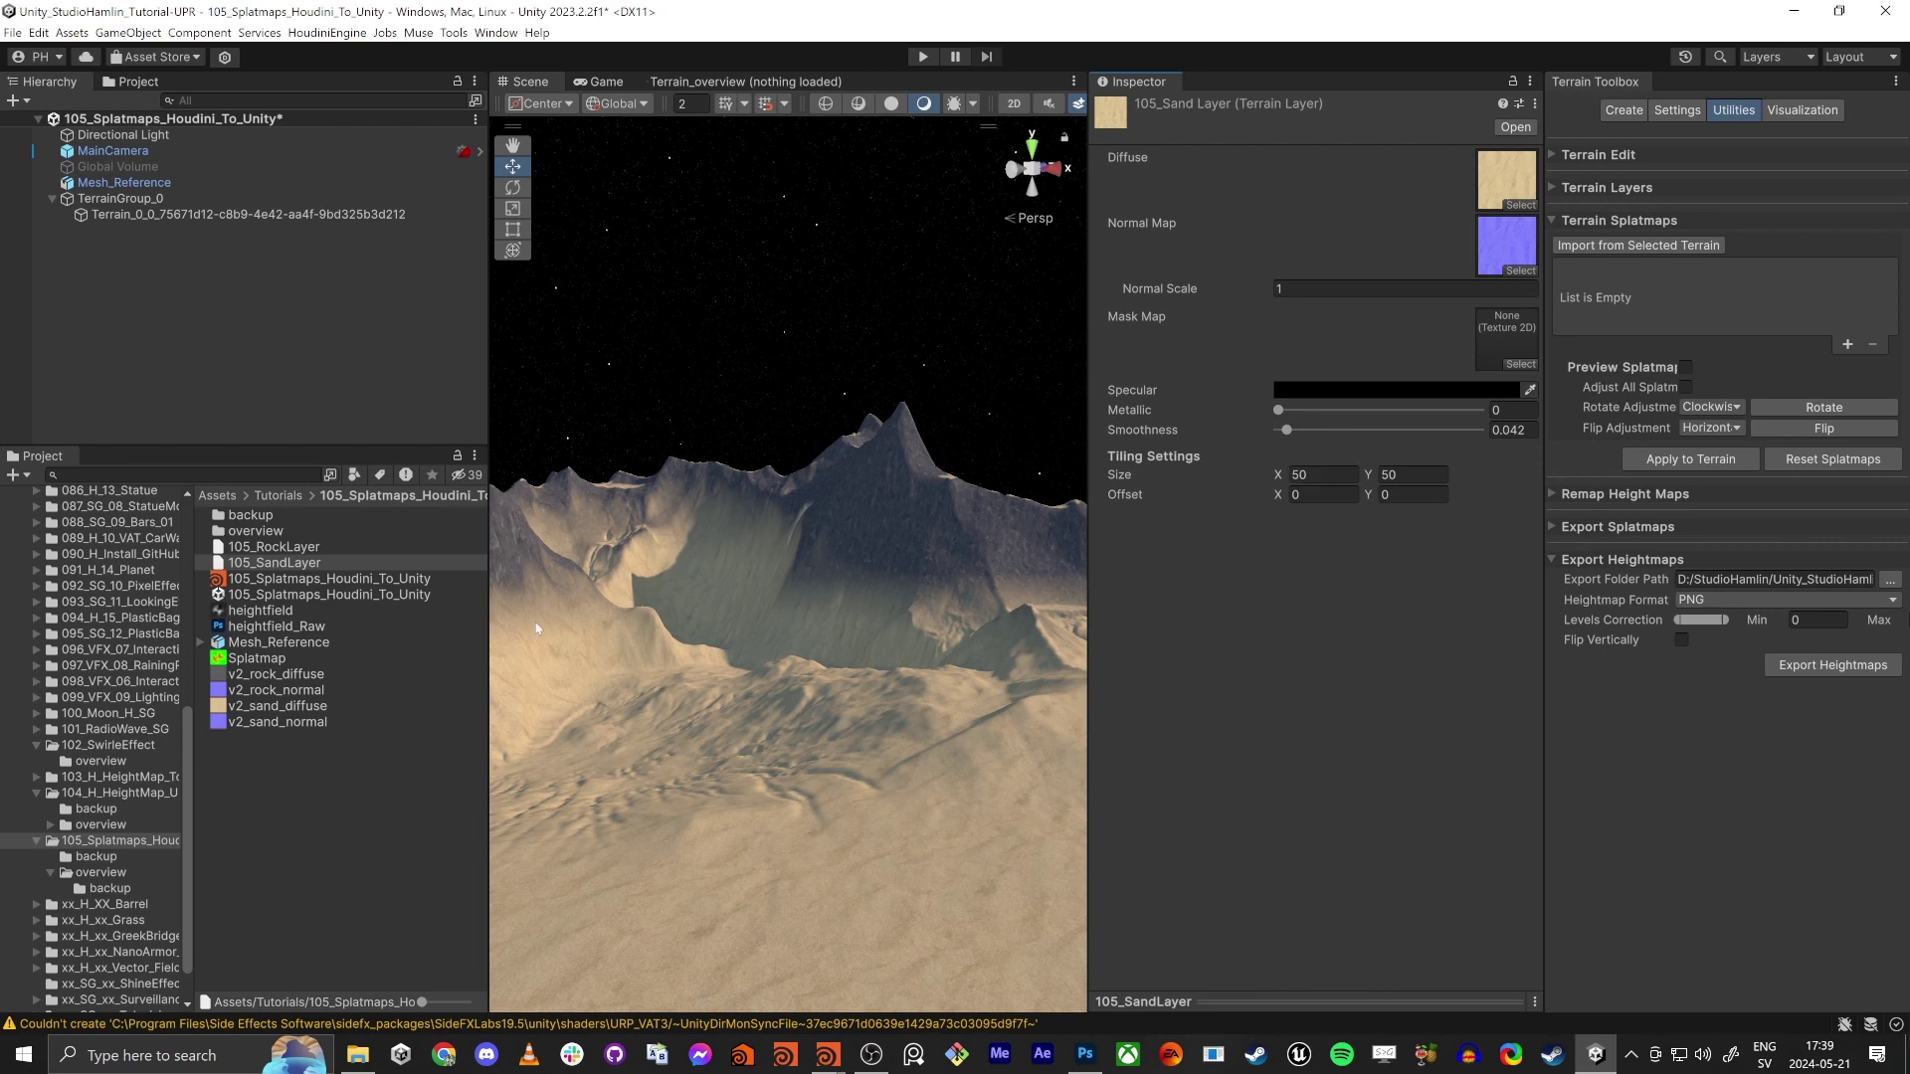
Remove Rock_Layer and Sand_Layer from the layer palette of the terrain tile under TerrainGroup_0
click(236, 215)
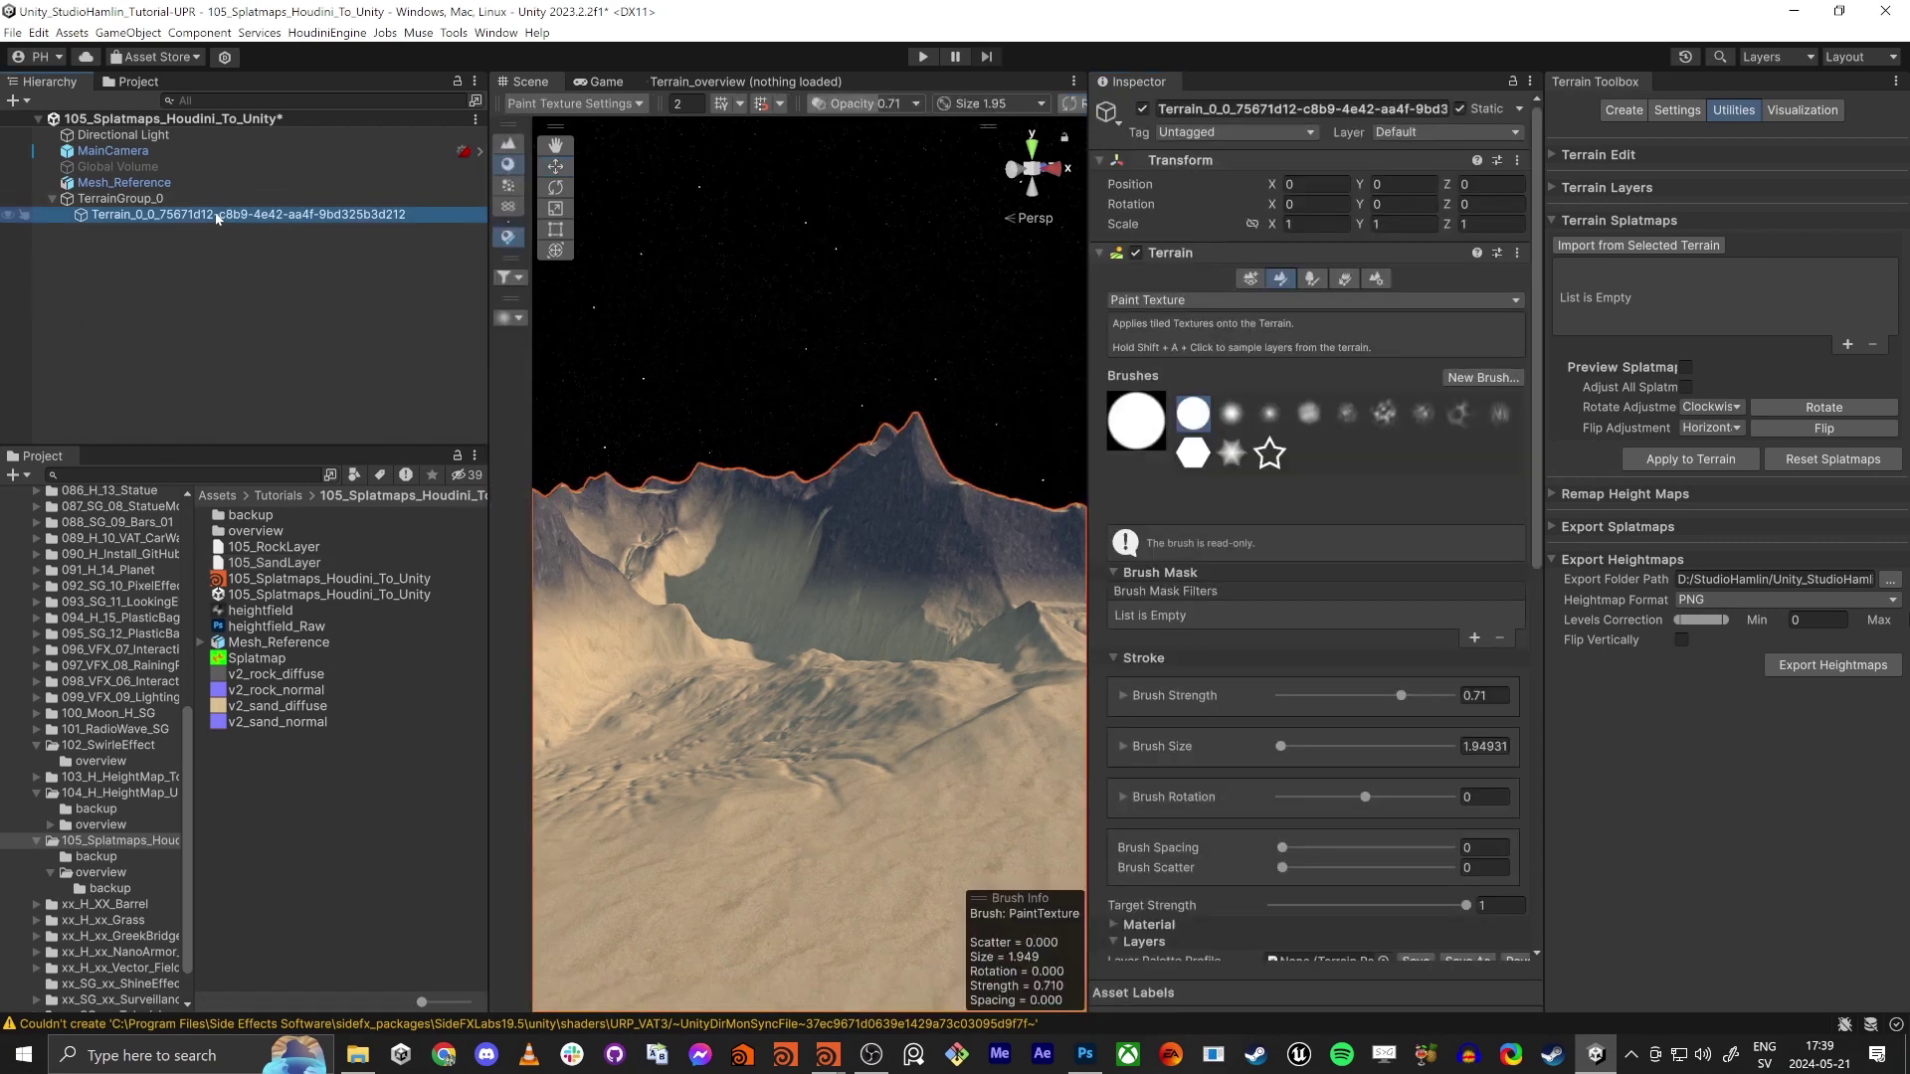
scroll(1223, 716, down, 5)
scroll(1251, 676, down, 1)
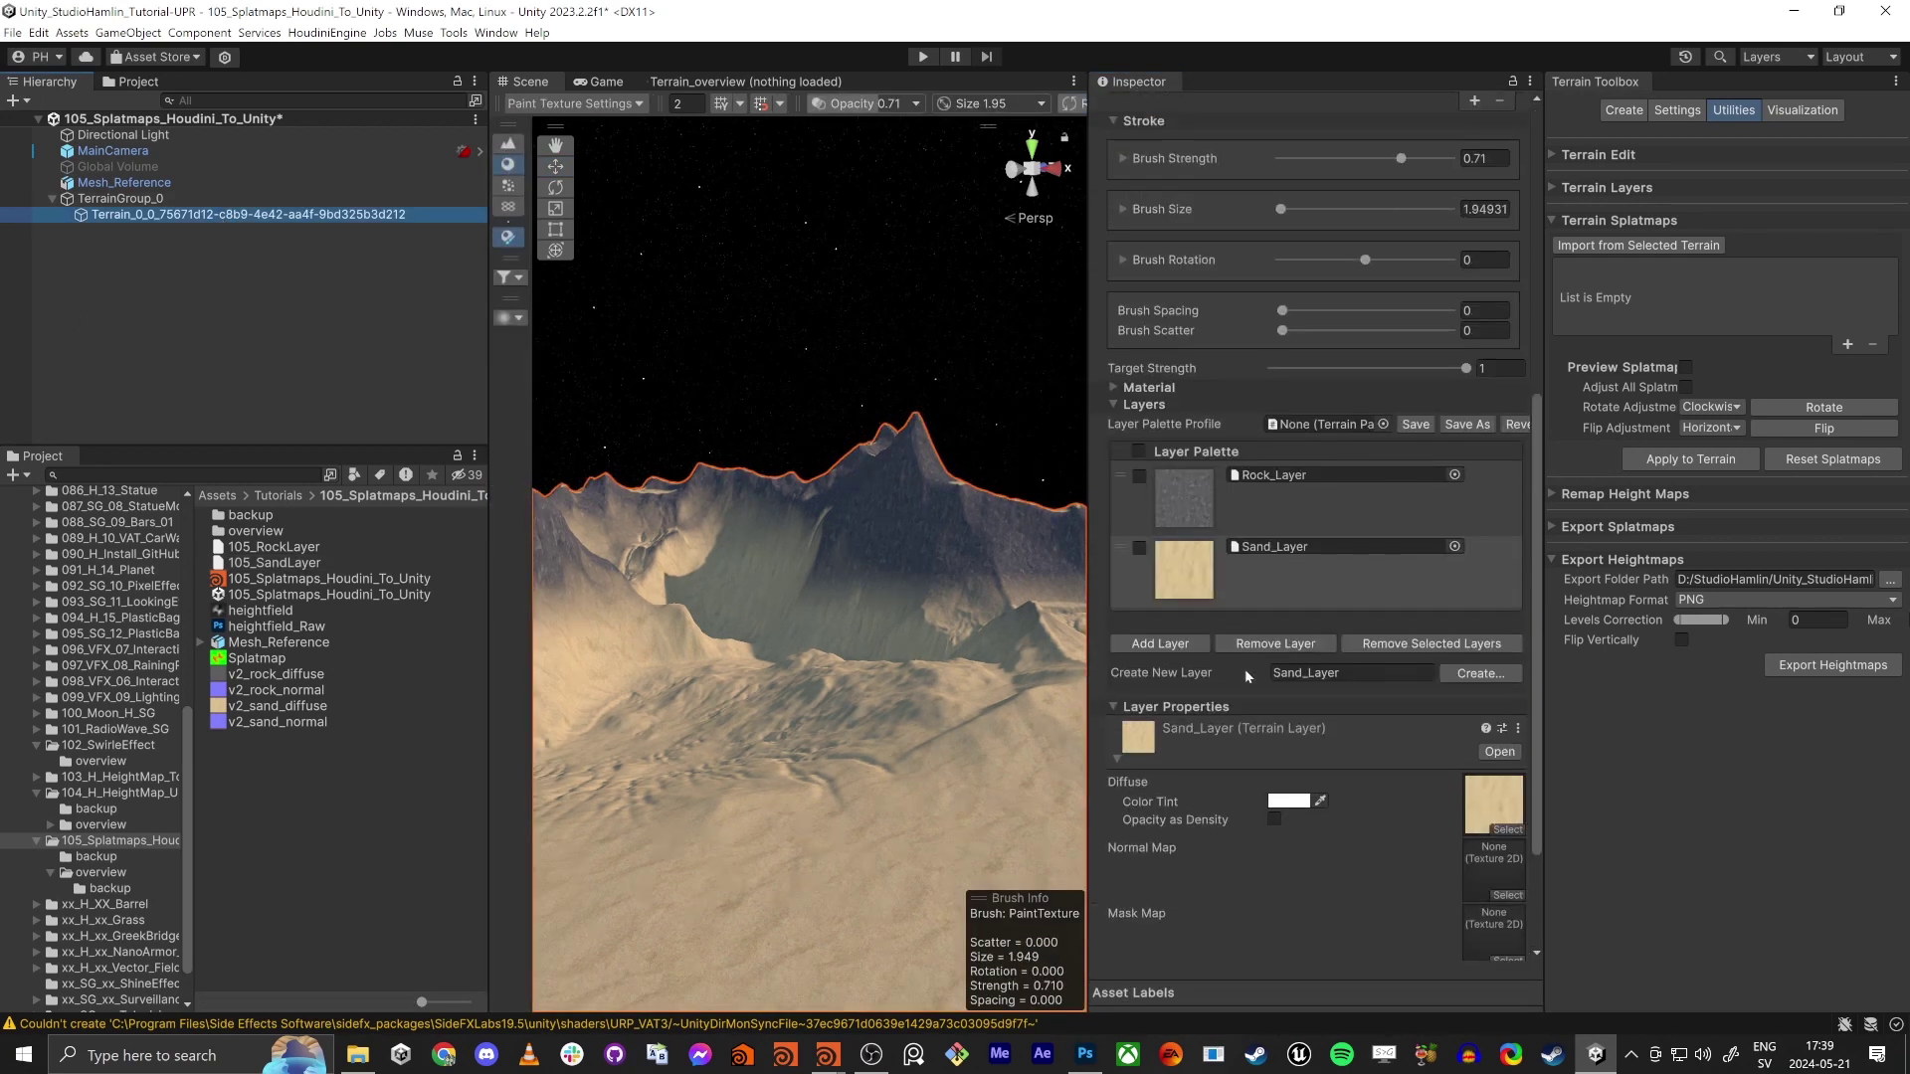
click(1184, 482)
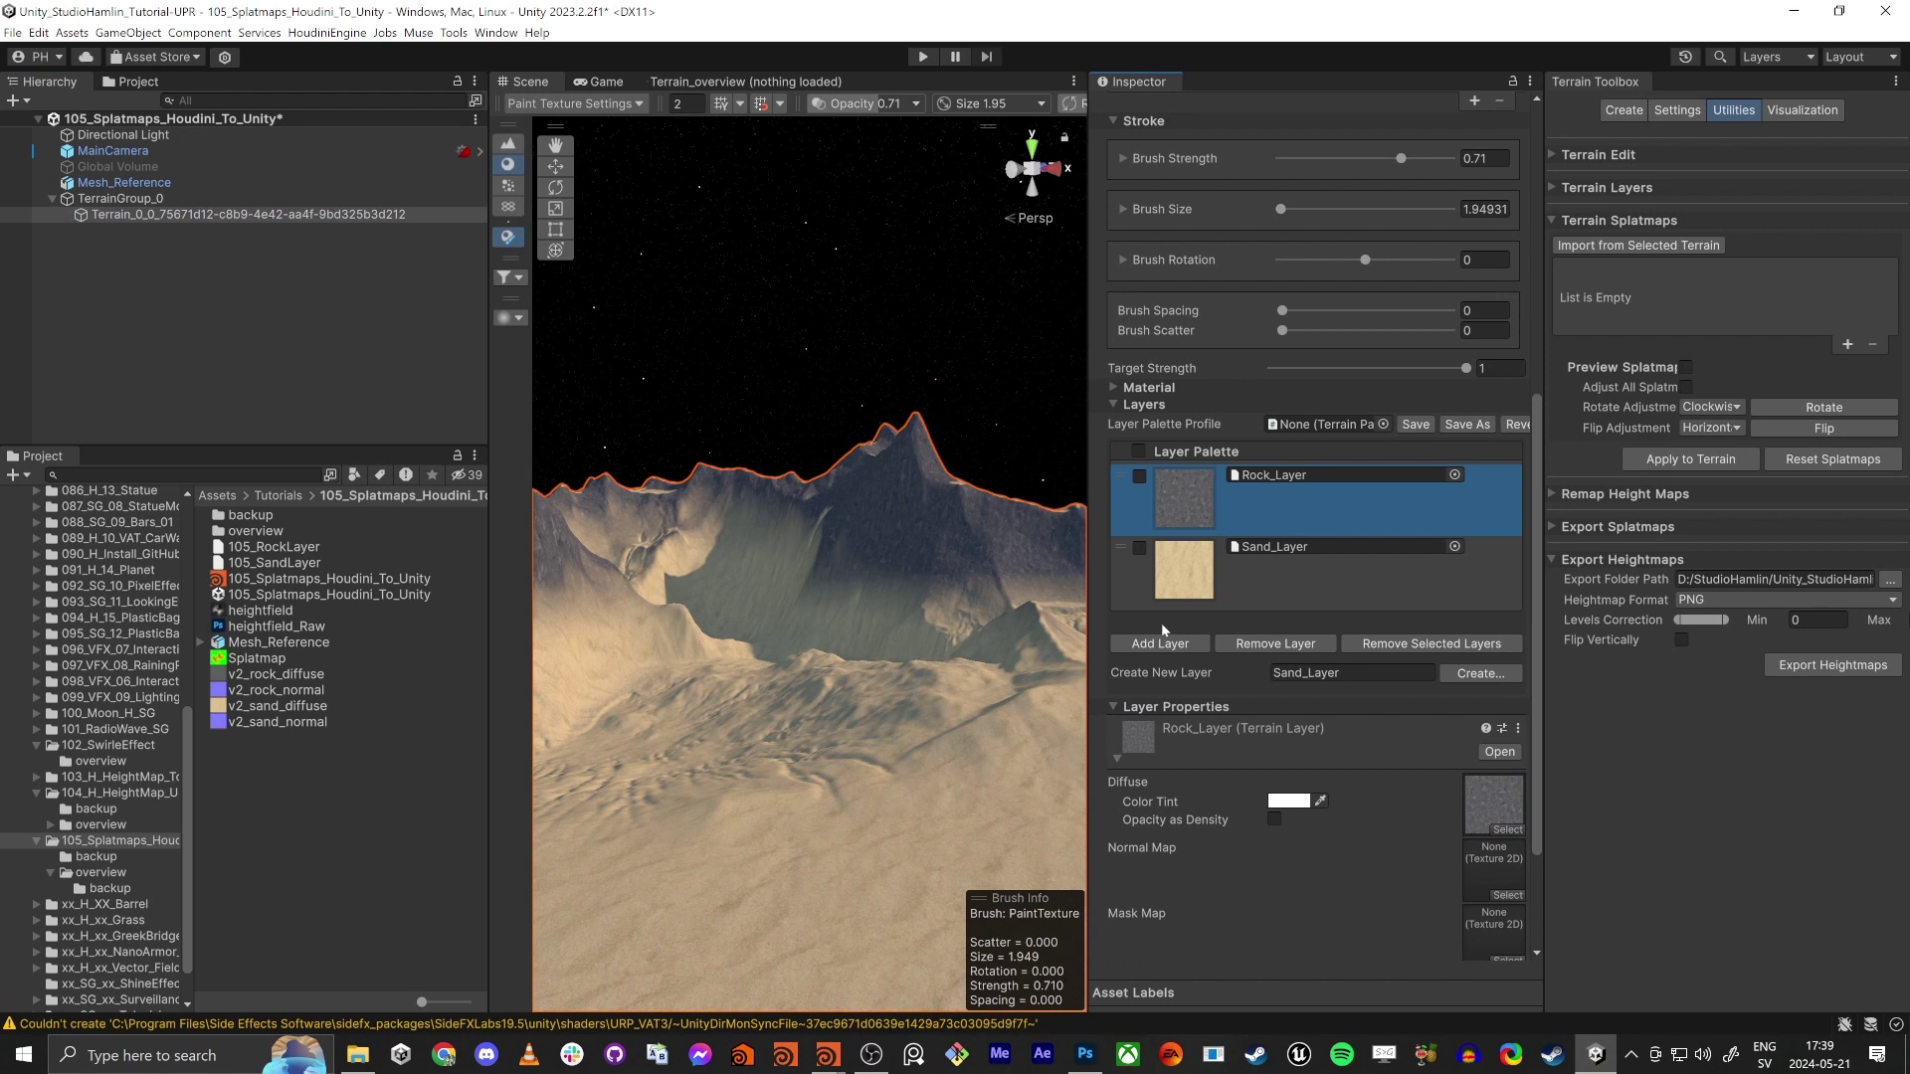
click(1275, 643)
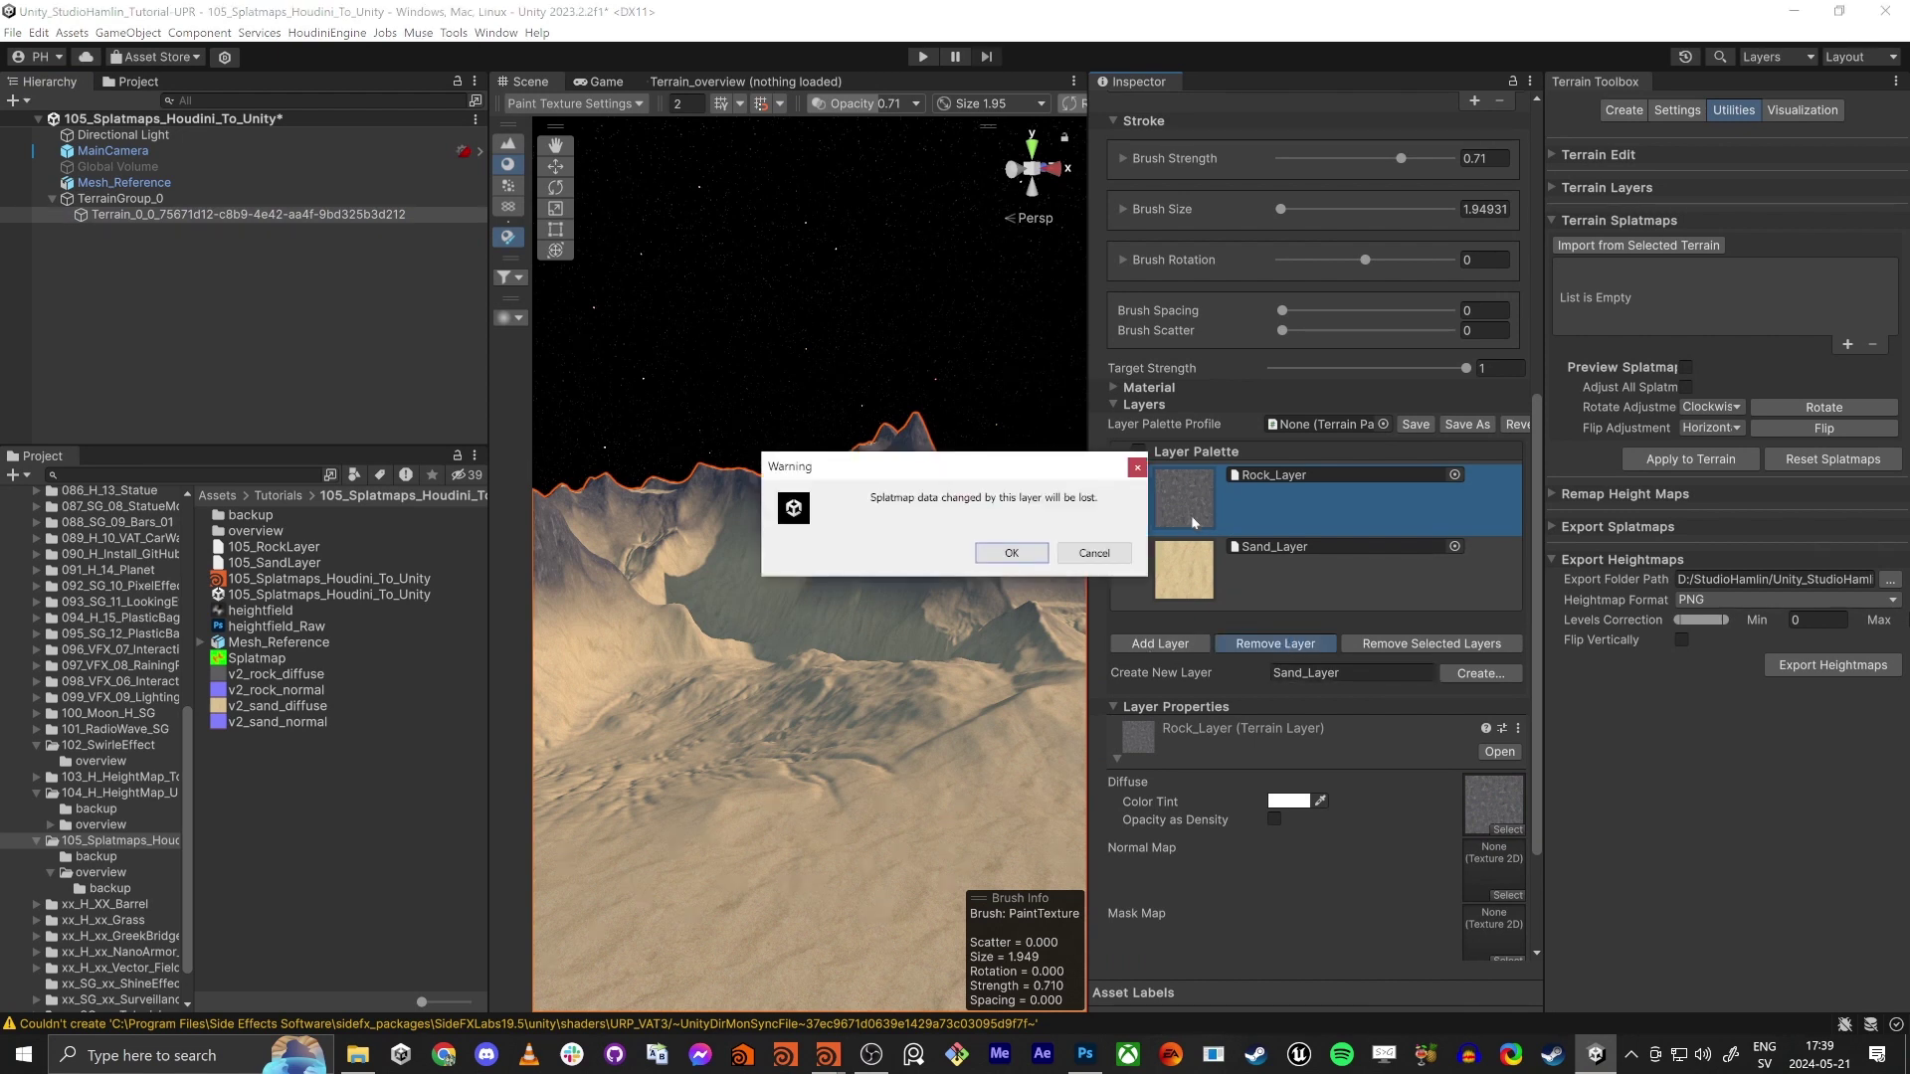
click(1012, 553)
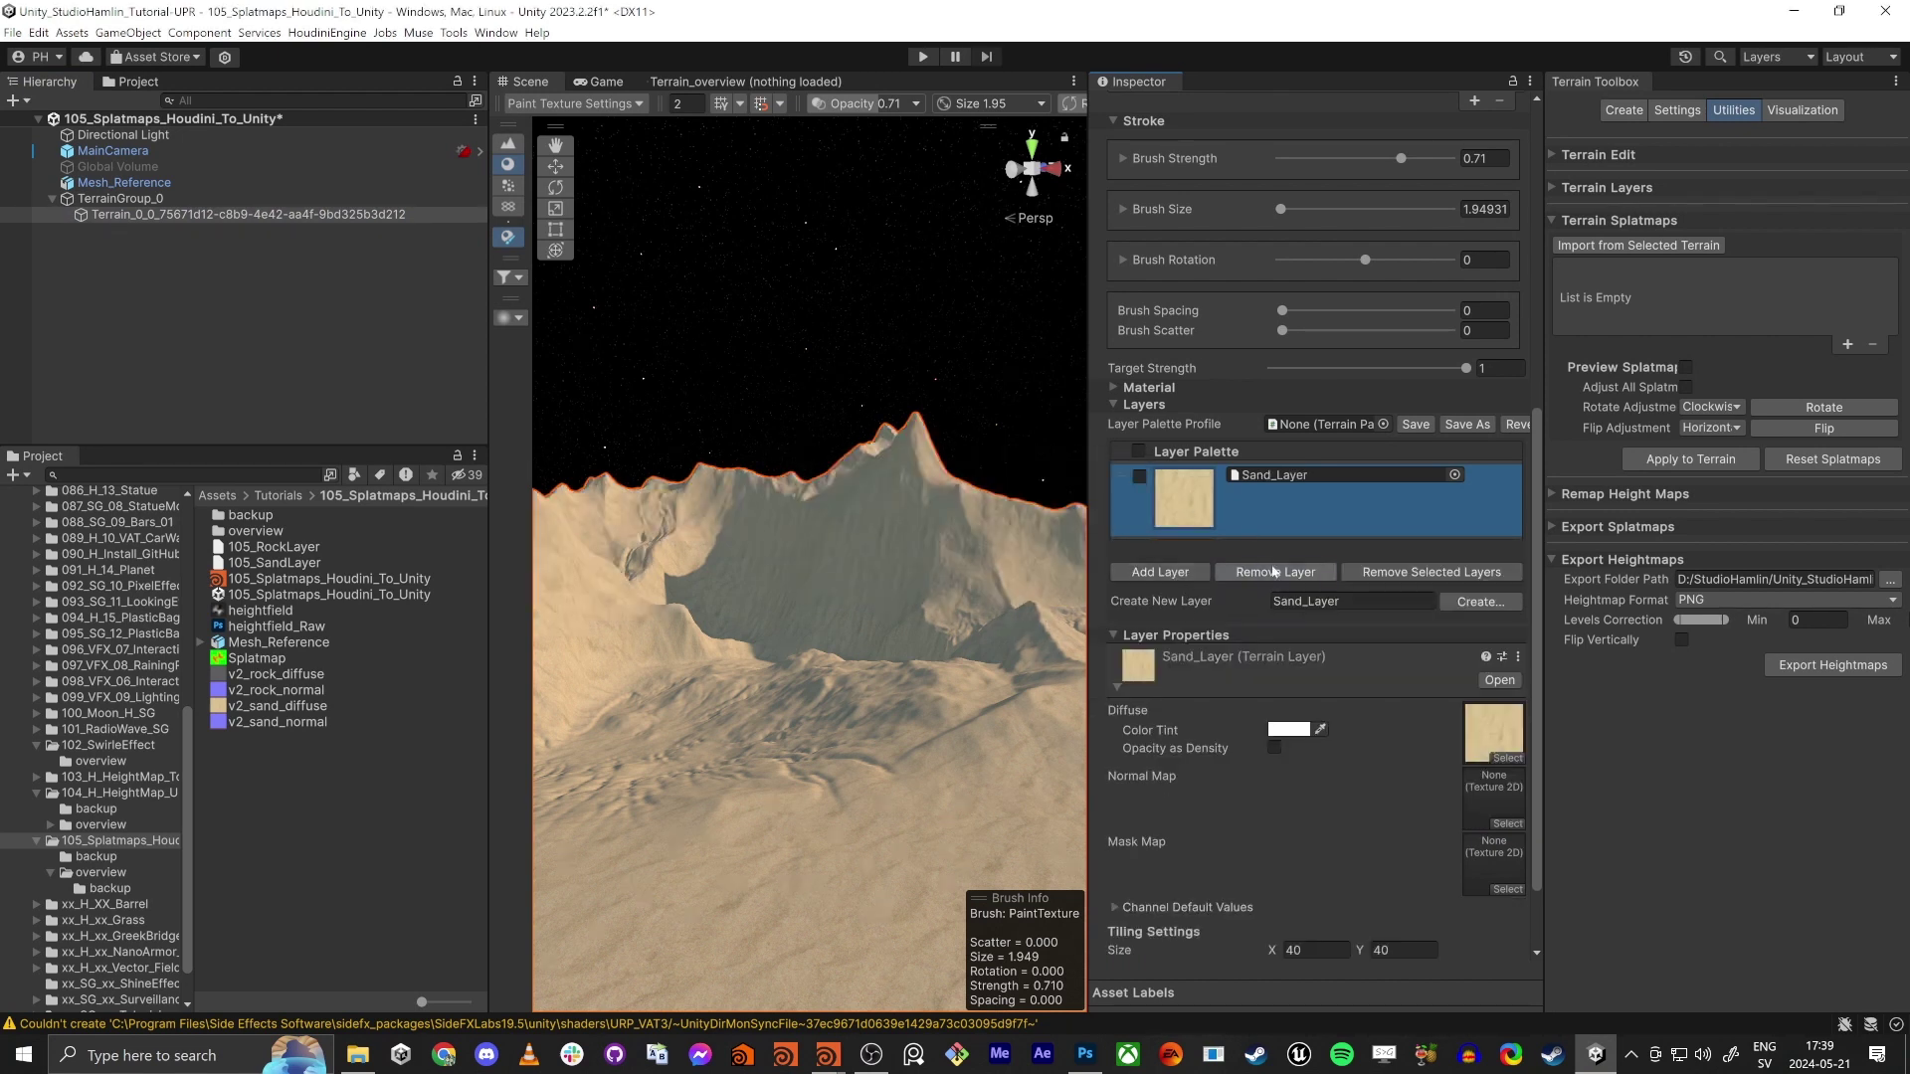
click(1273, 570)
click(1011, 553)
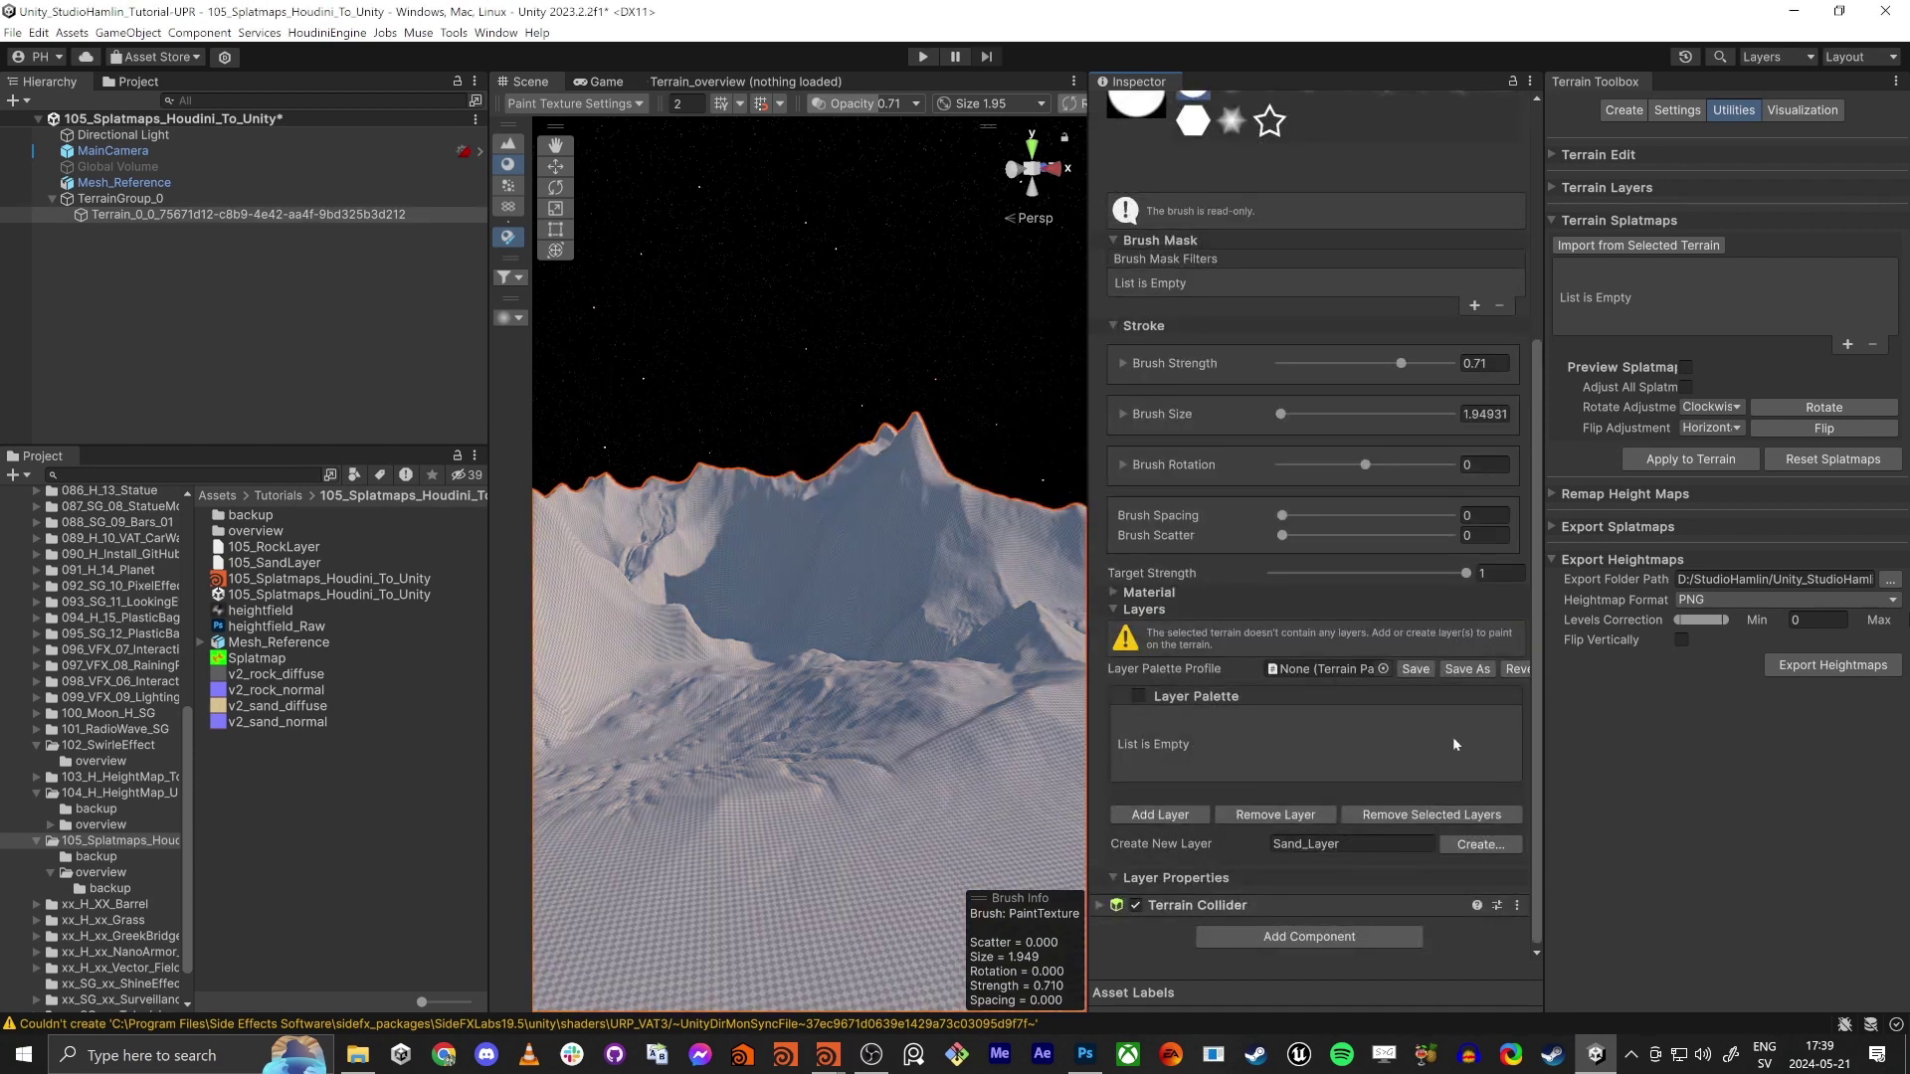
Add 105_Grass_Layer to the terrain's empty layer palette
click(1151, 816)
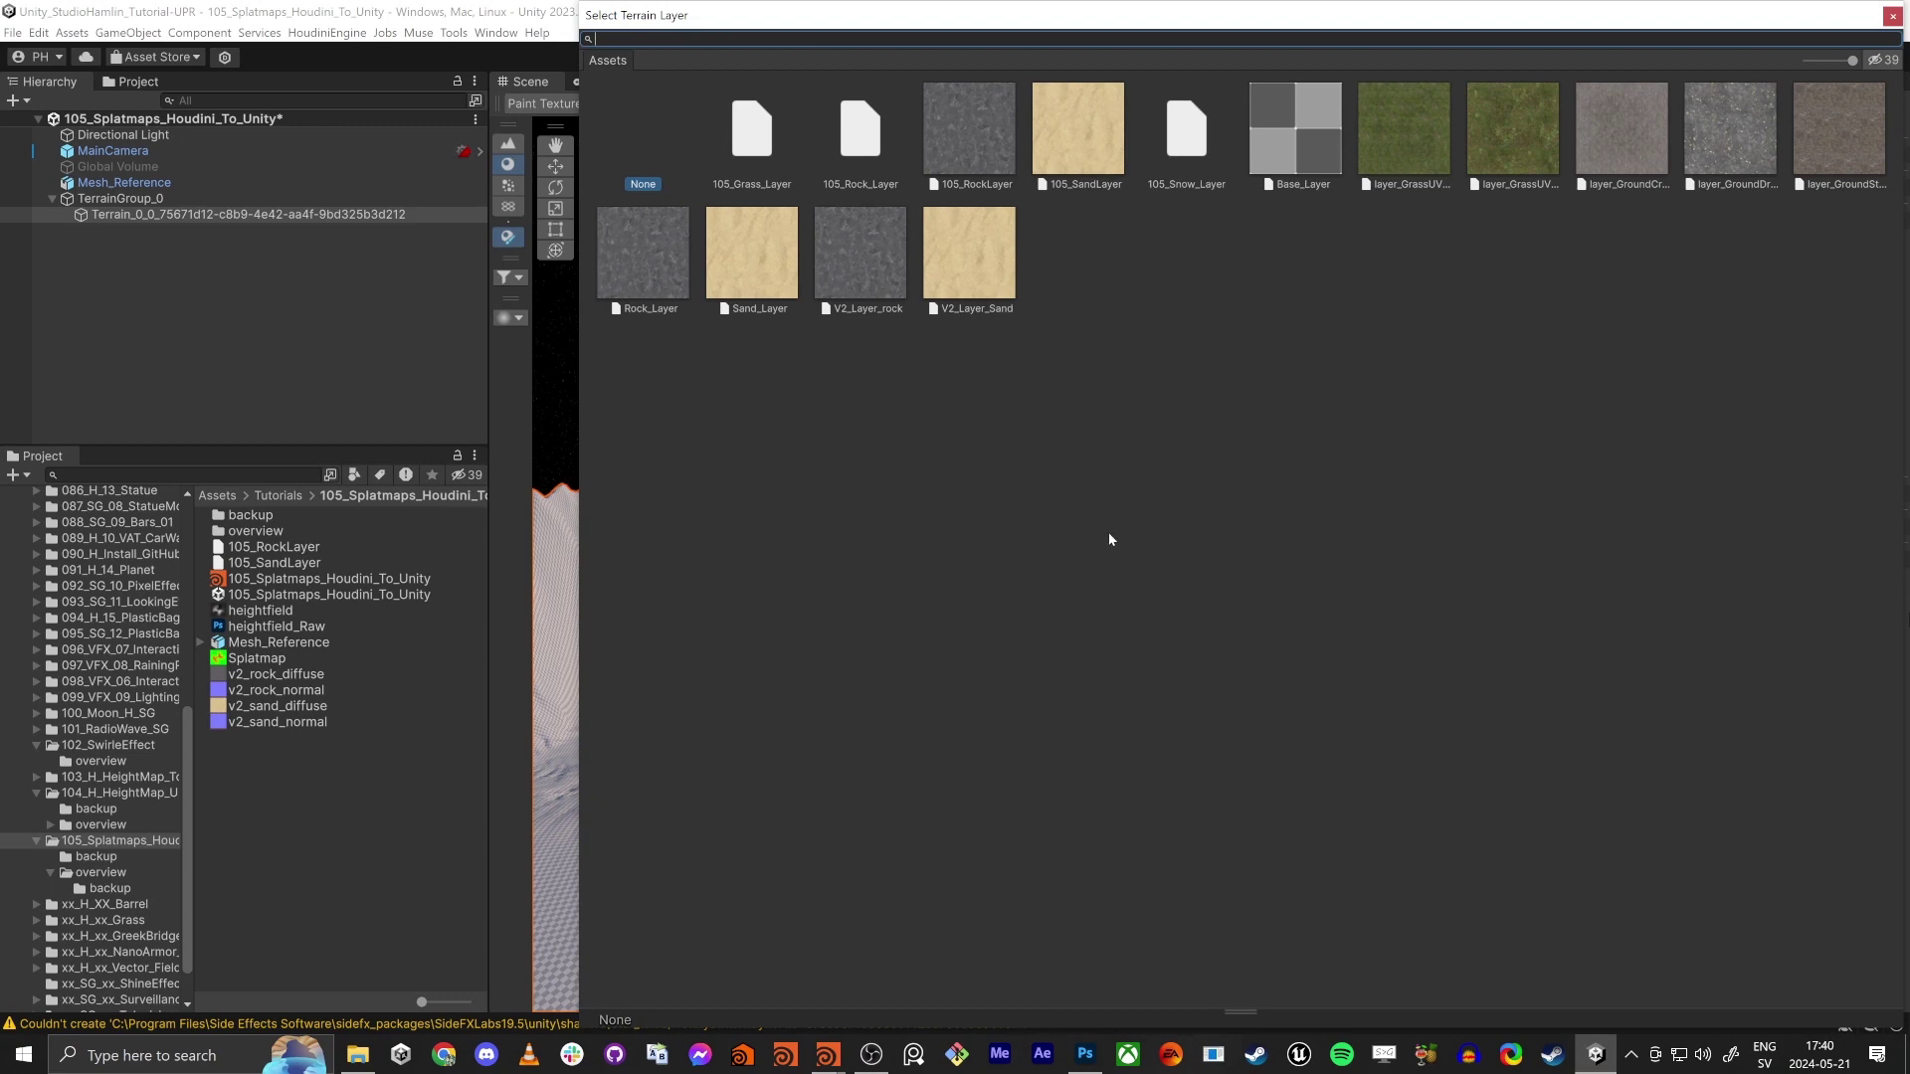
text(105)
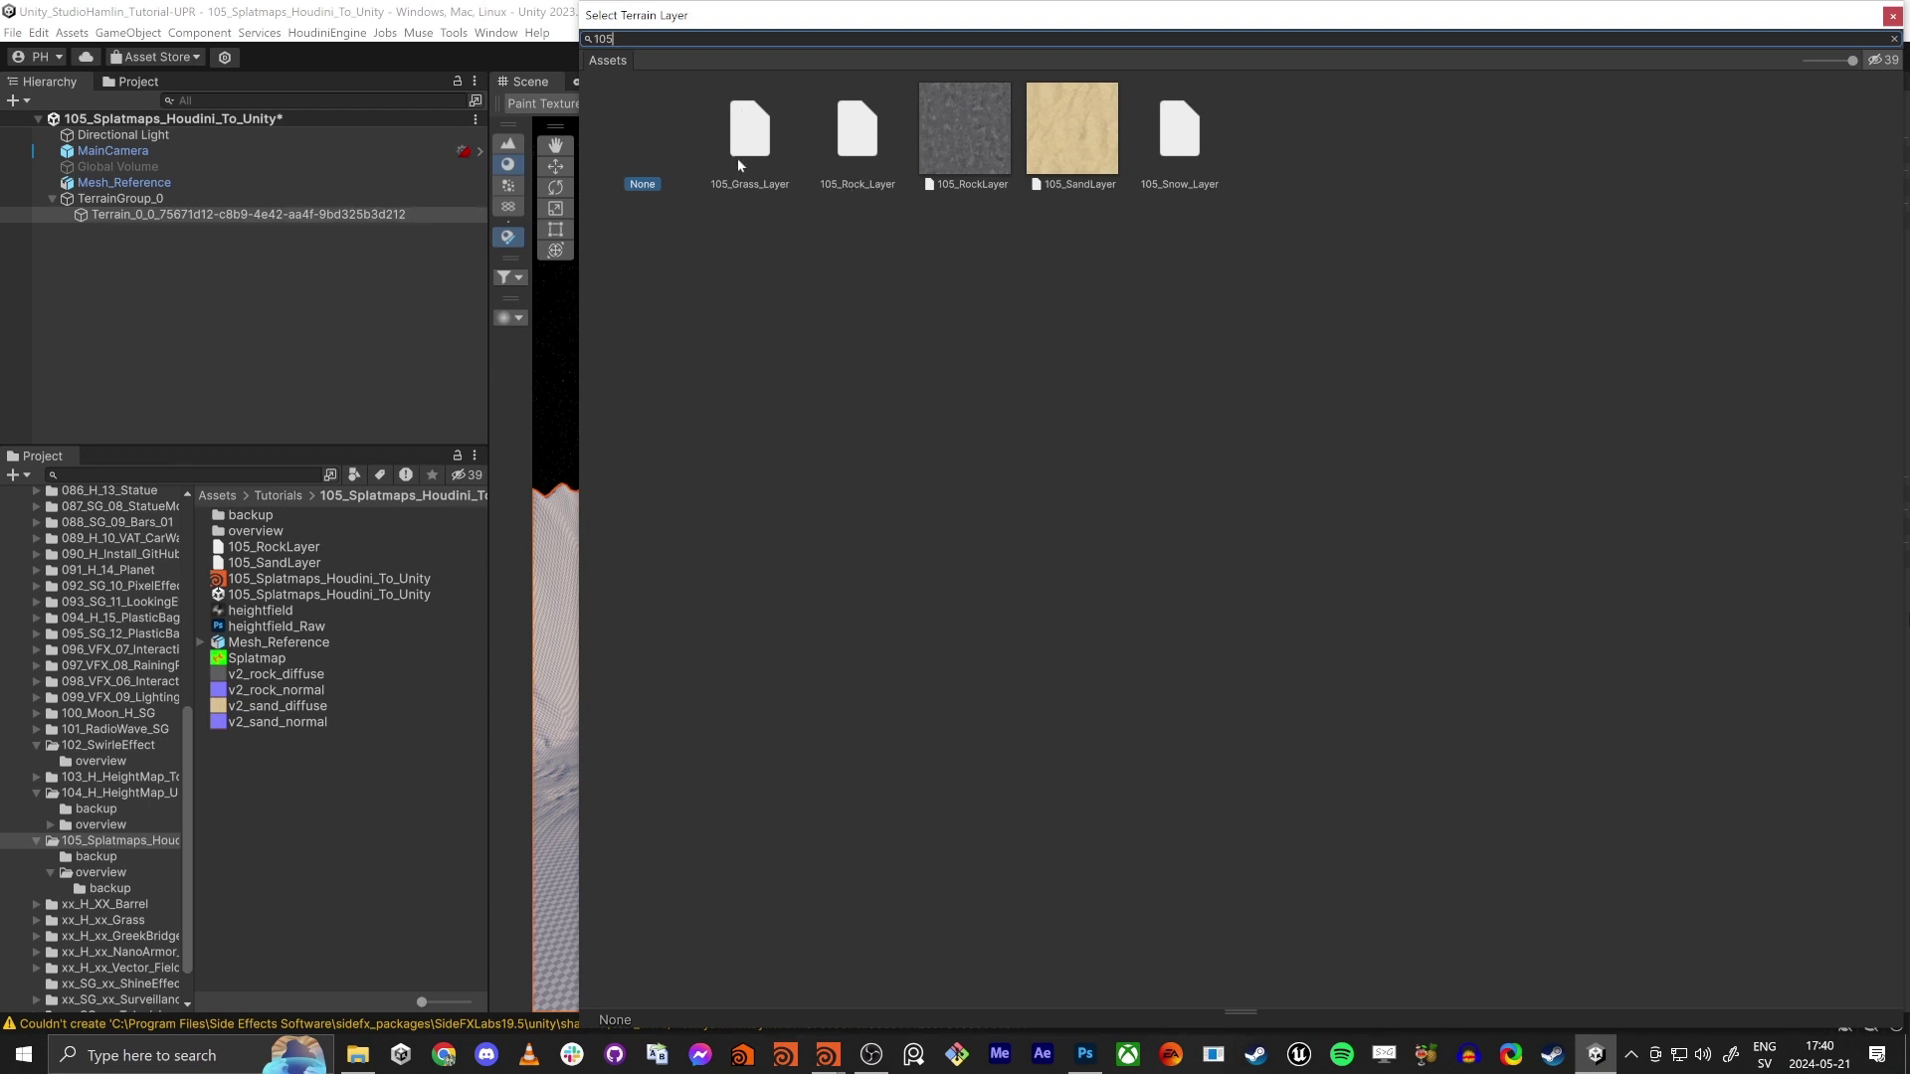
click(760, 140)
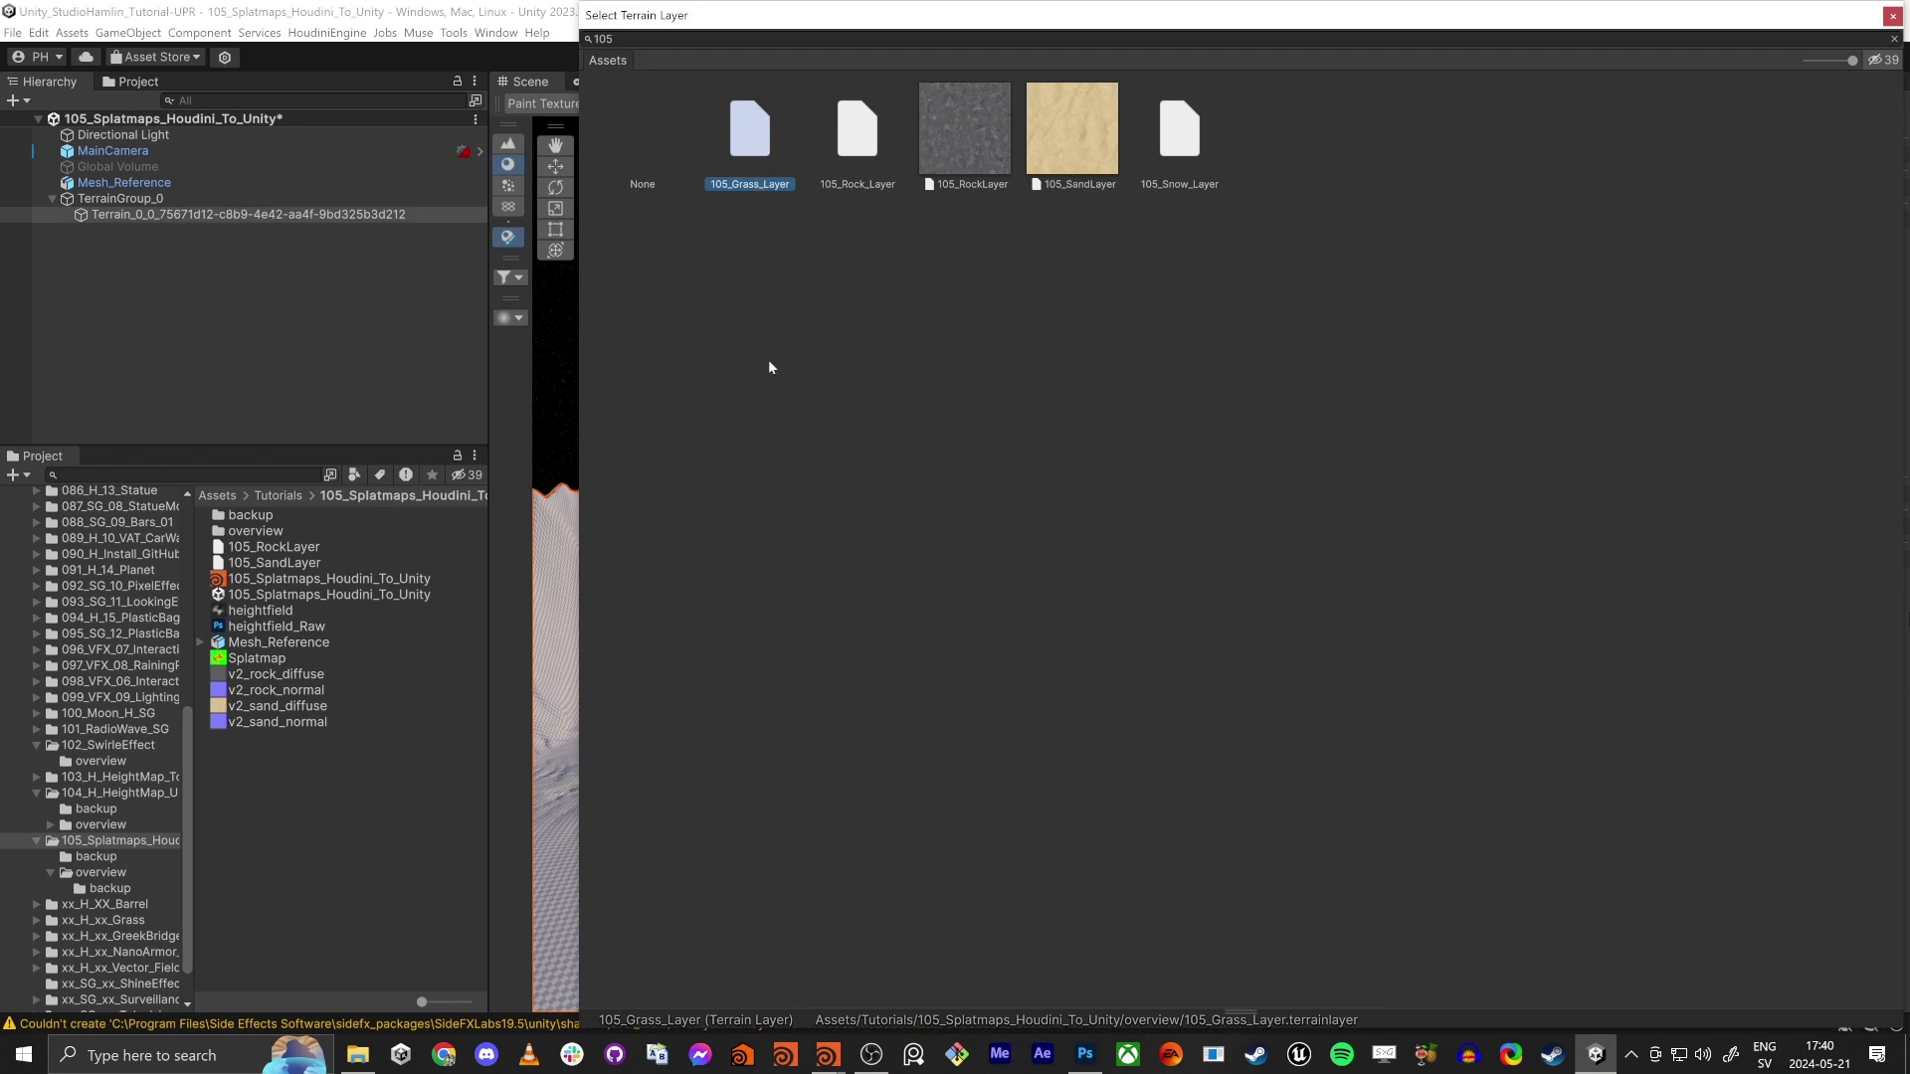
double_click(737, 139)
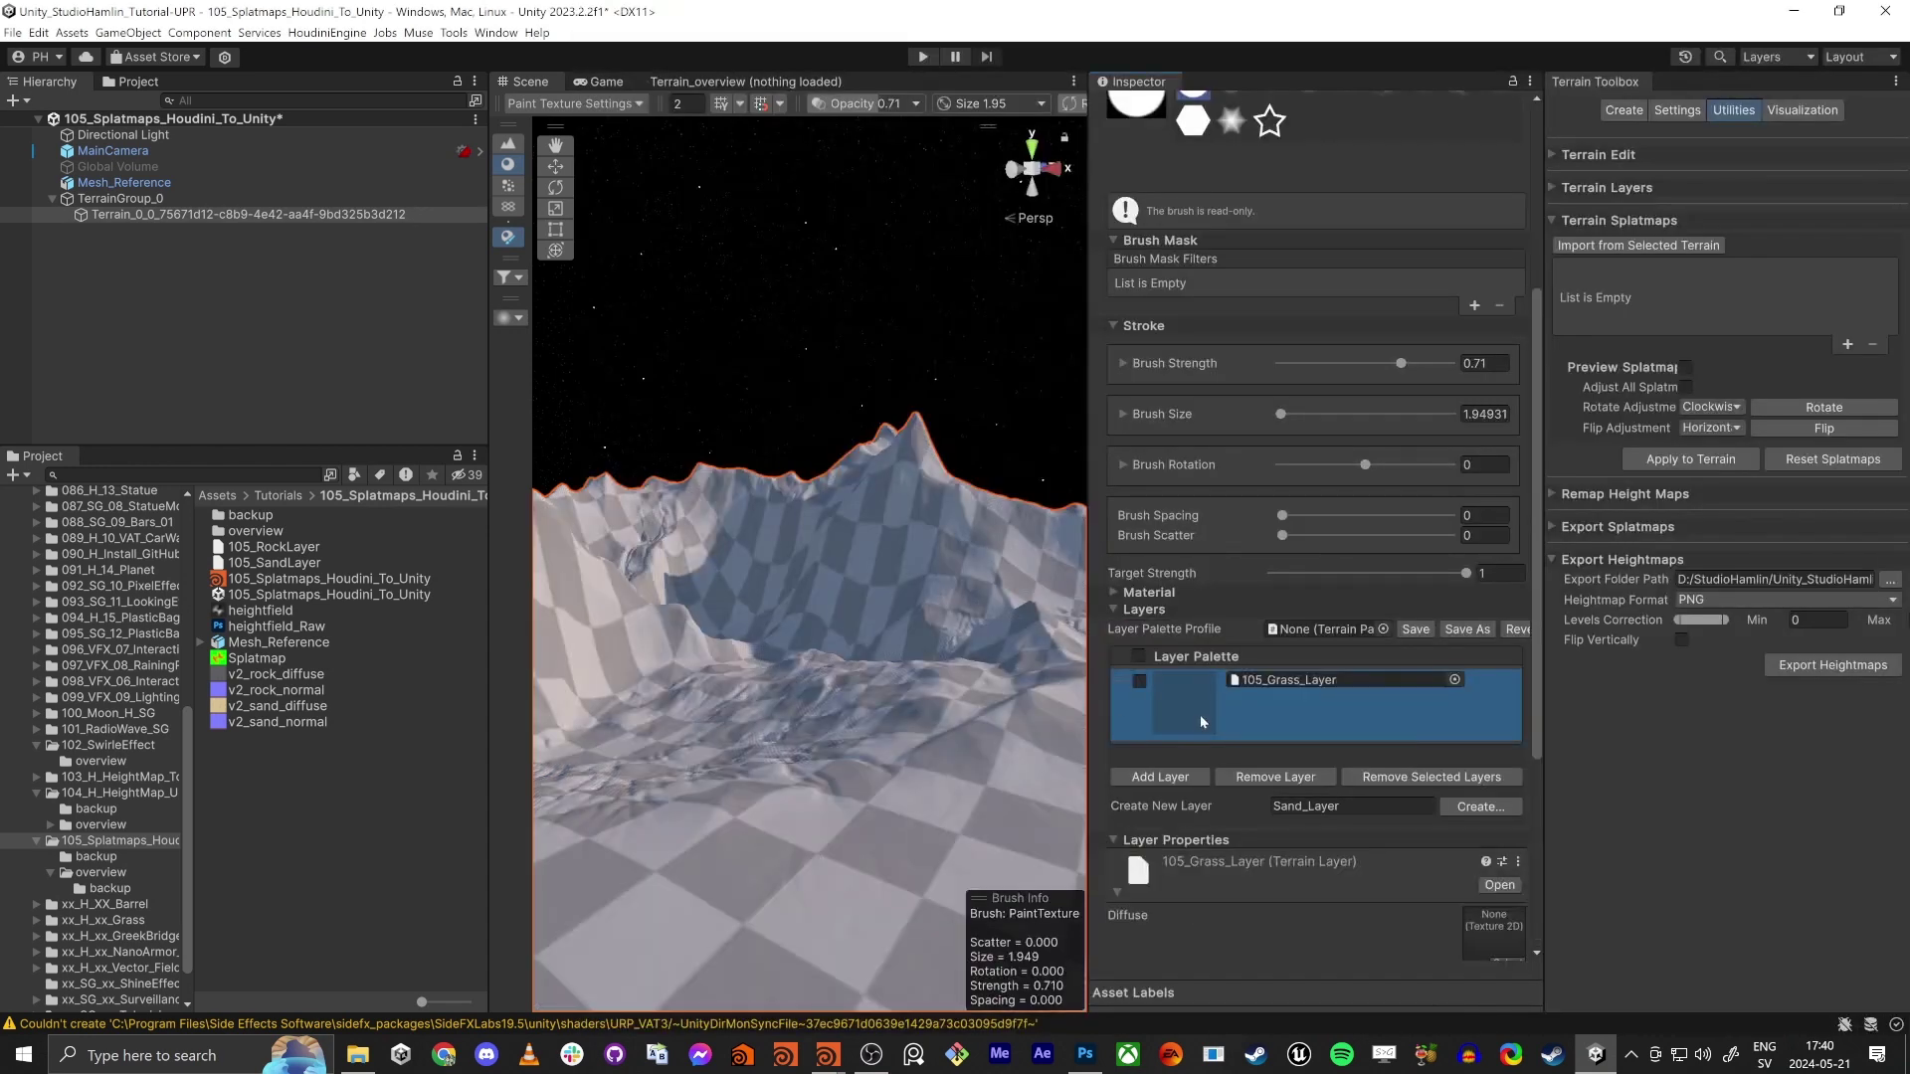
Add Sand_Layer to the terrain's layer palette and remove 105_Grass_Layer from it
click(1166, 779)
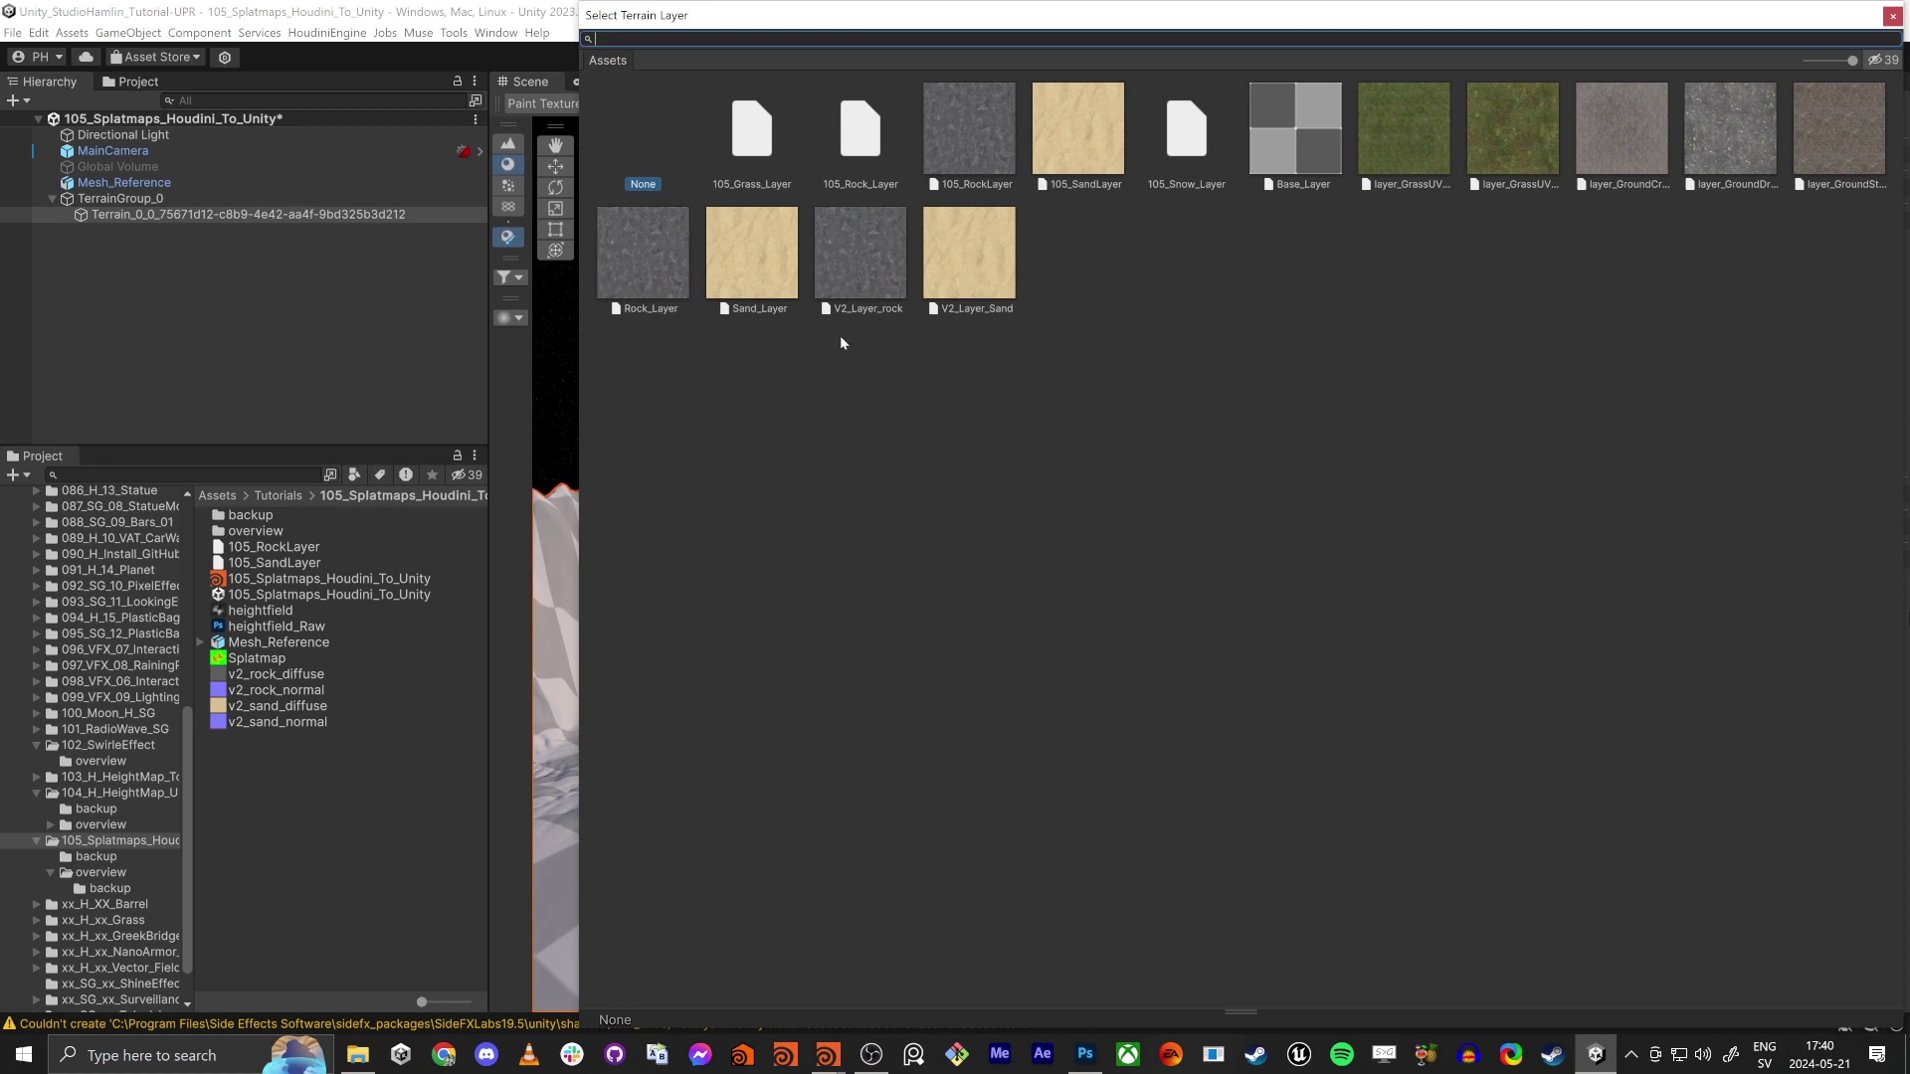
double_click(747, 261)
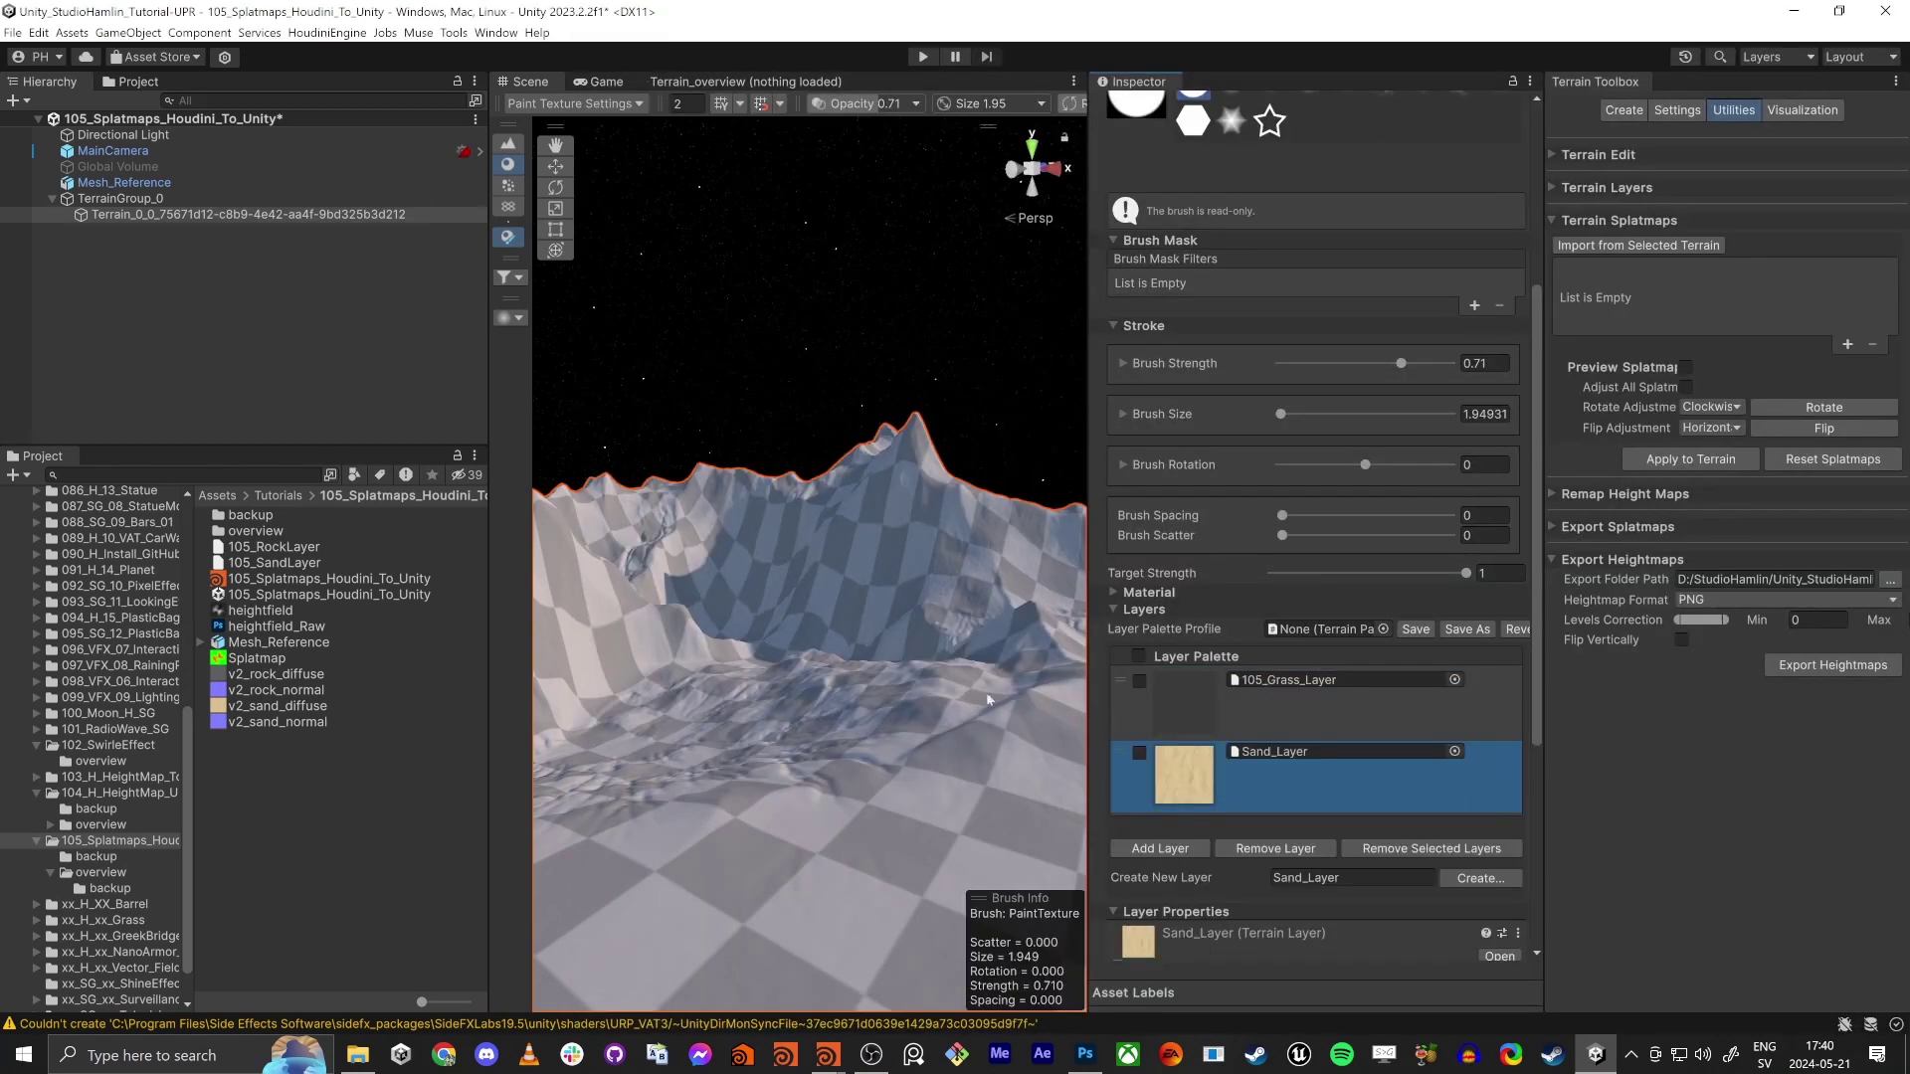
click(1247, 712)
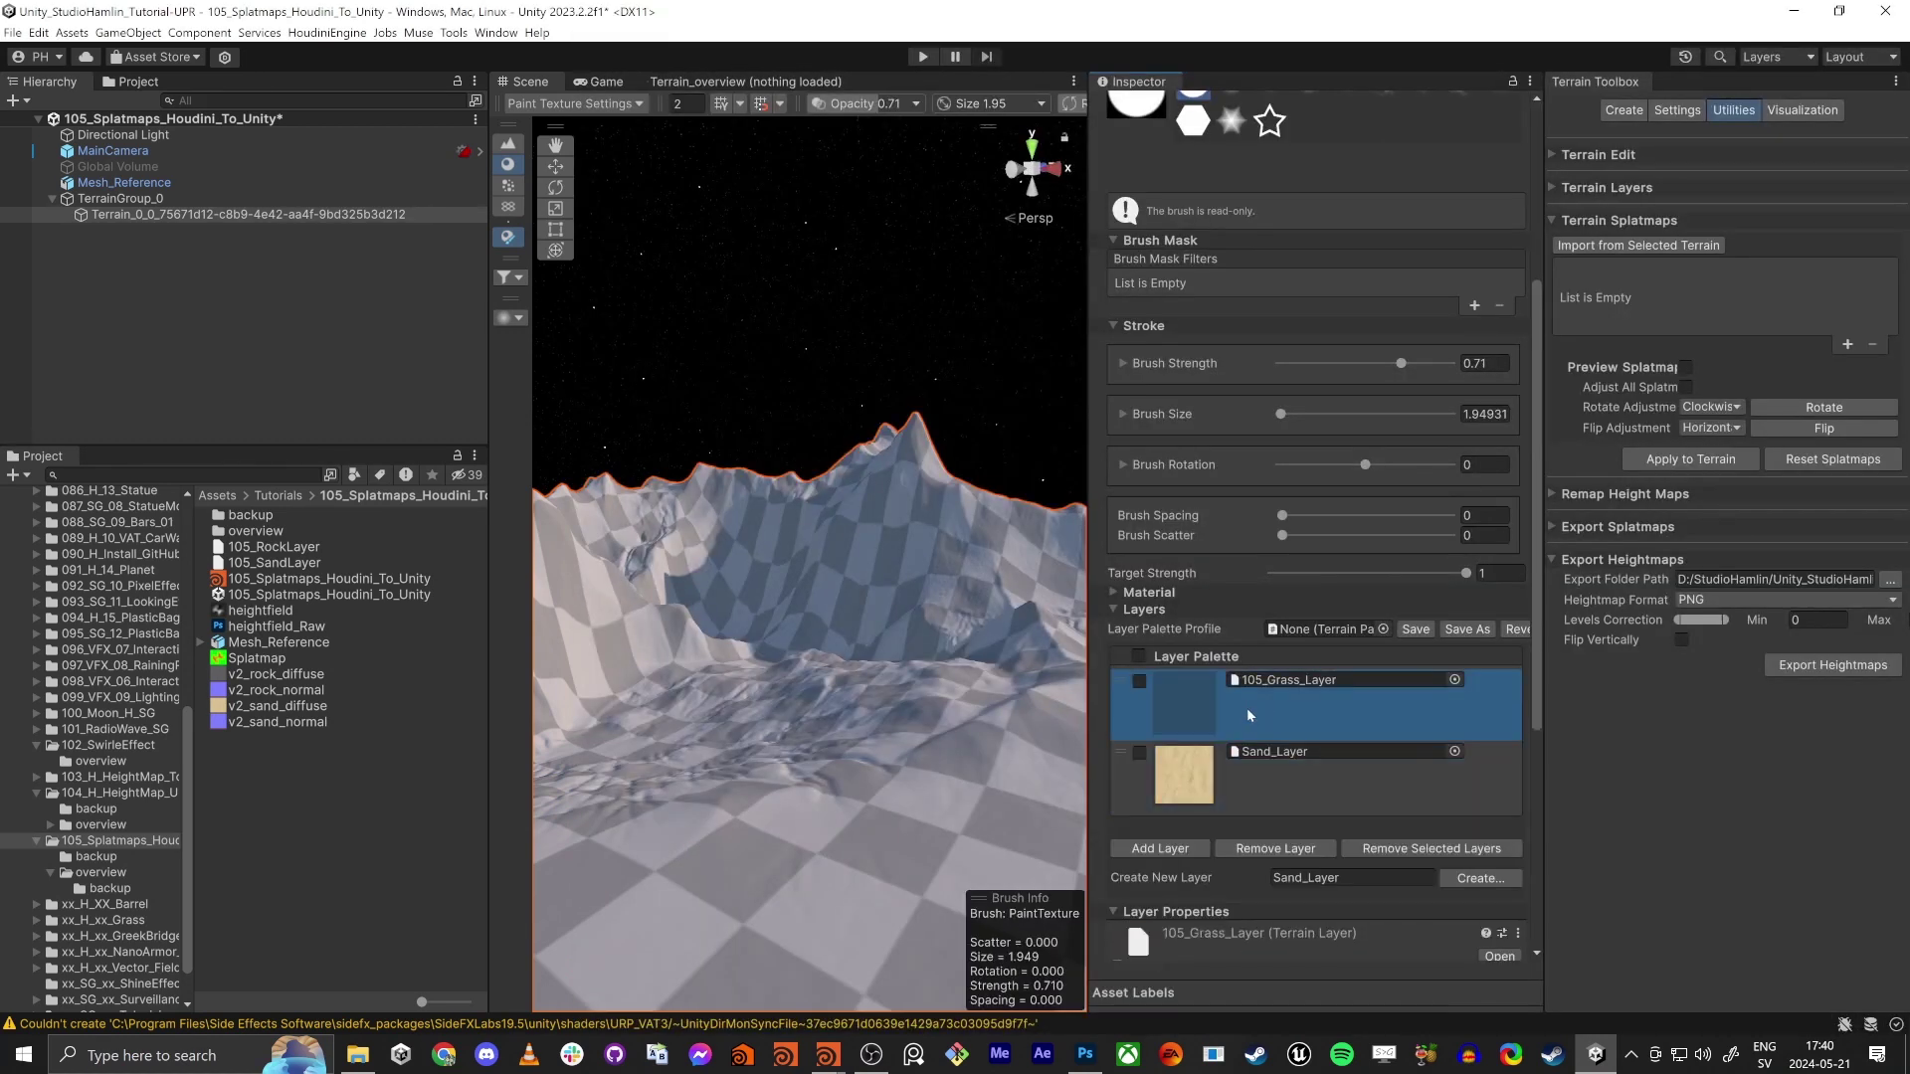
click(1267, 852)
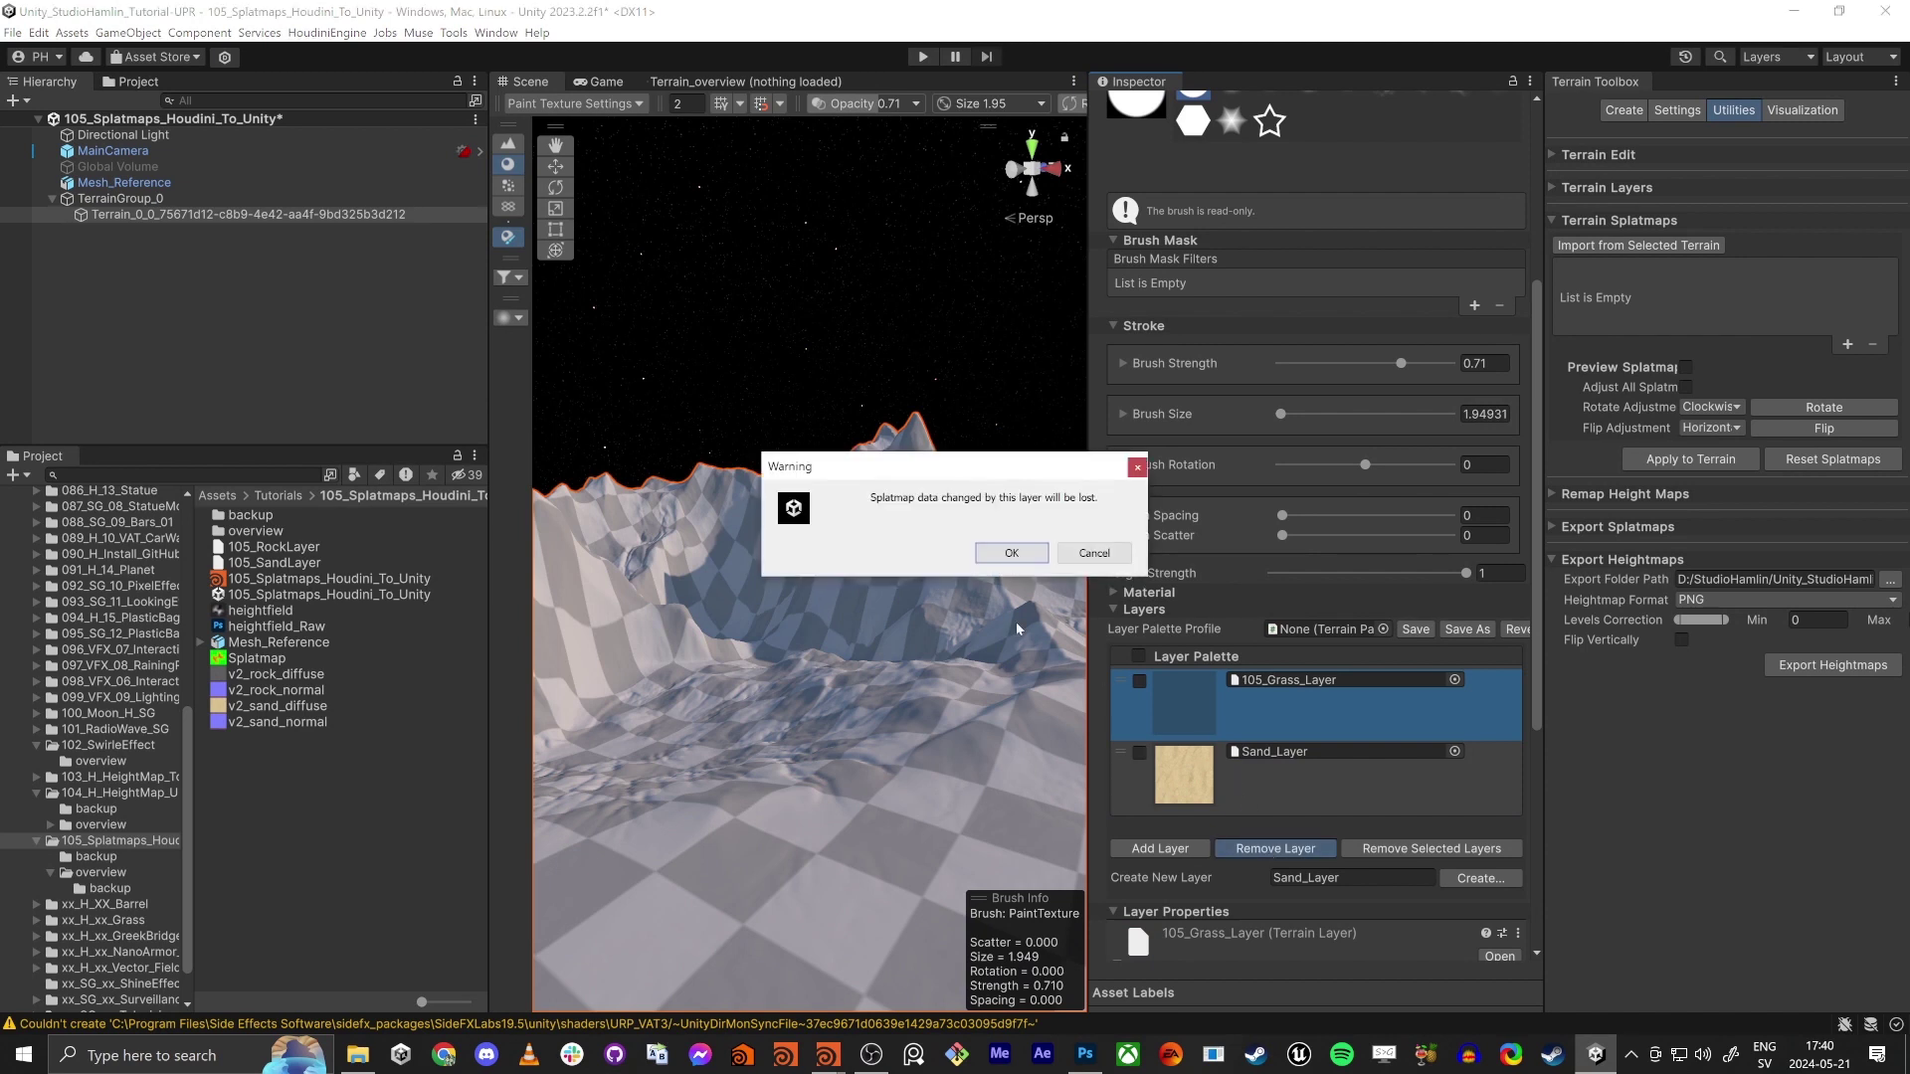
click(1029, 538)
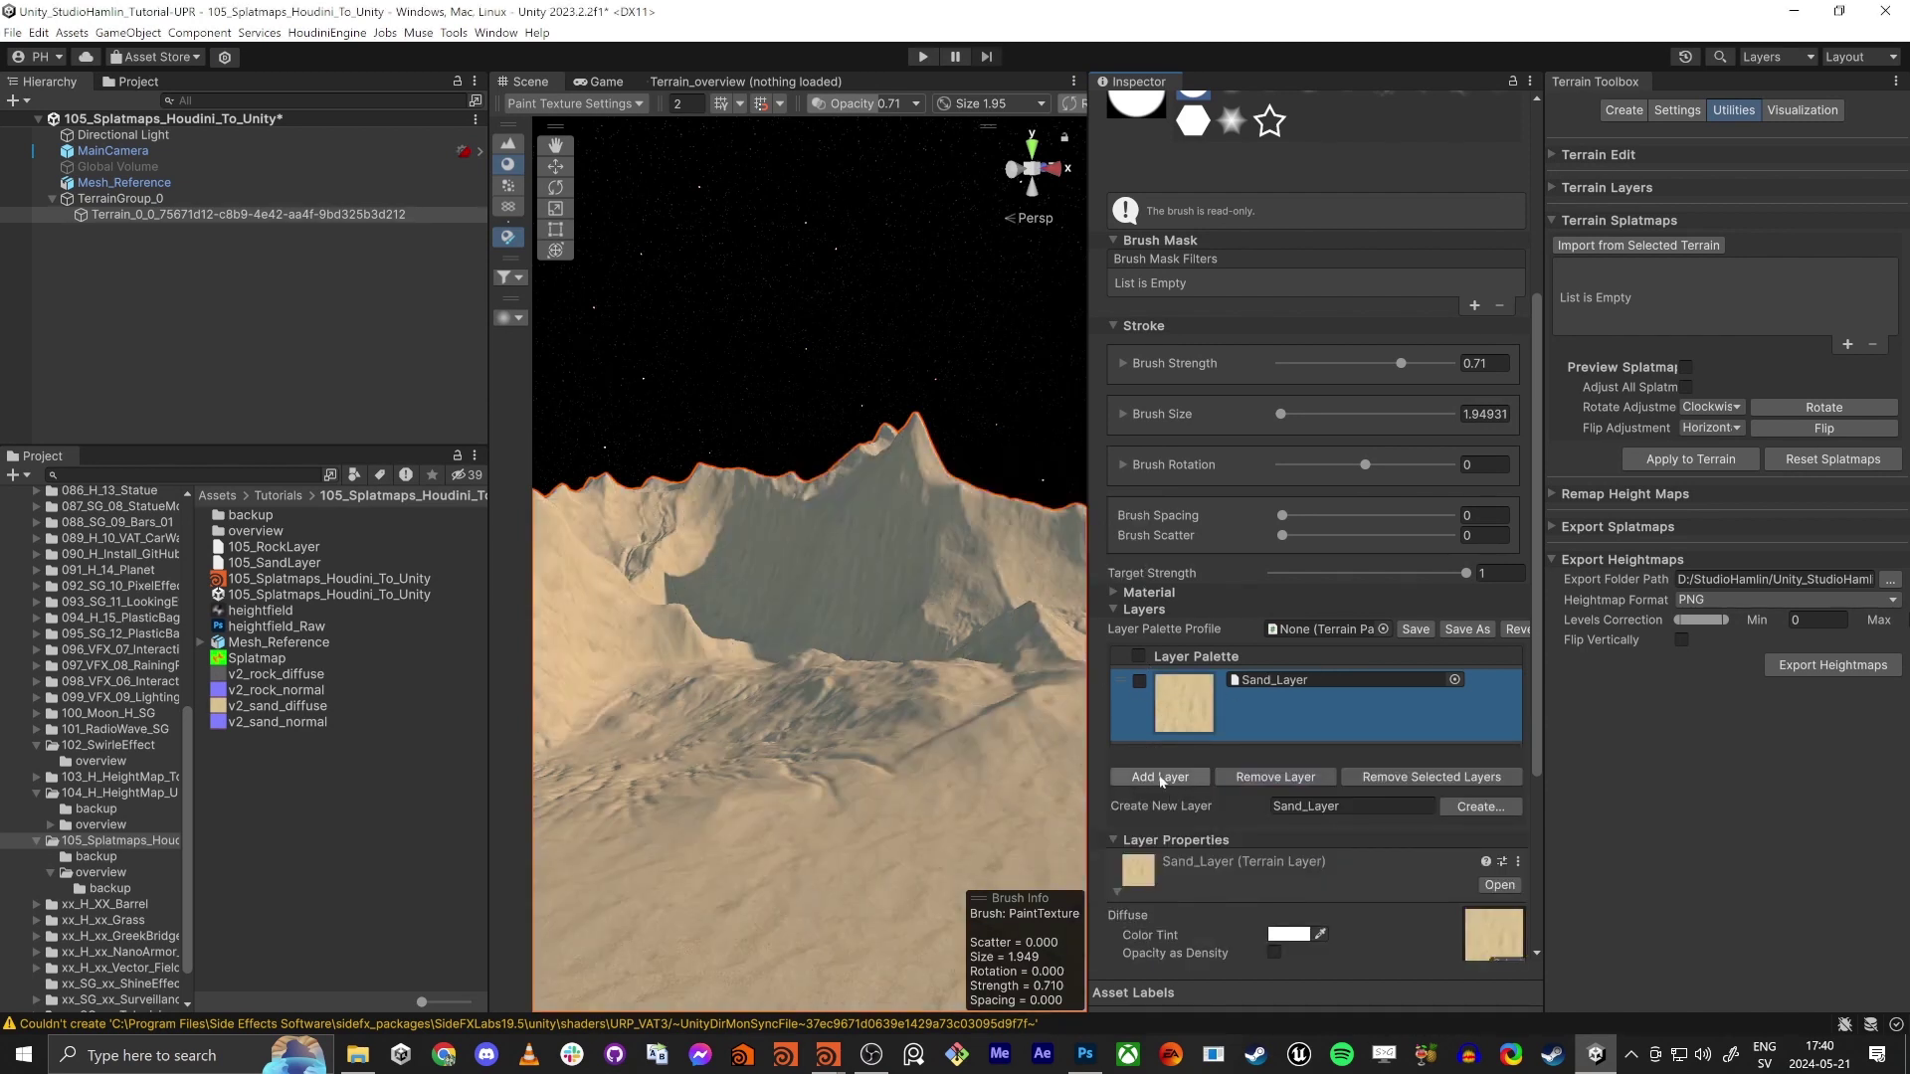
Add 105_RockLayer to the terrain's layer palette and order it above Sand_Layer
click(1161, 777)
double_click(955, 139)
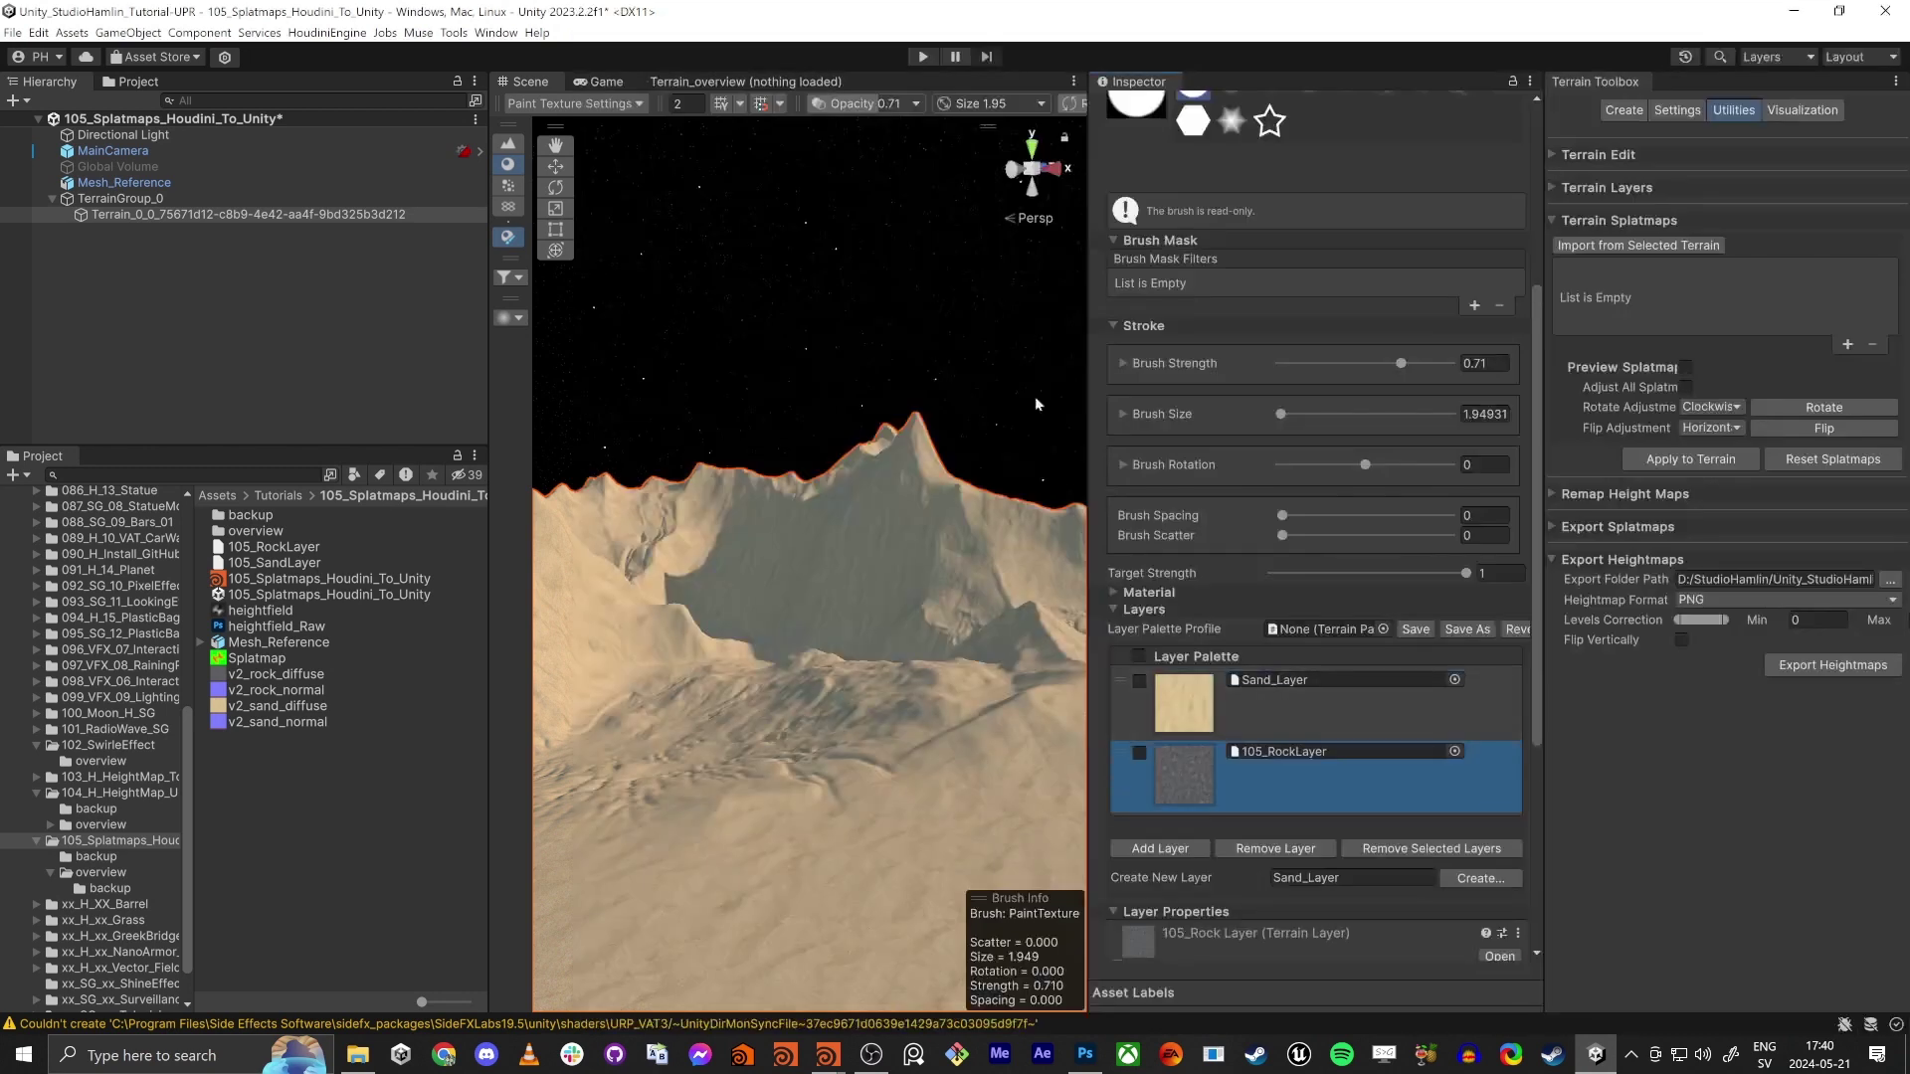
drag(1186, 716, 1184, 807)
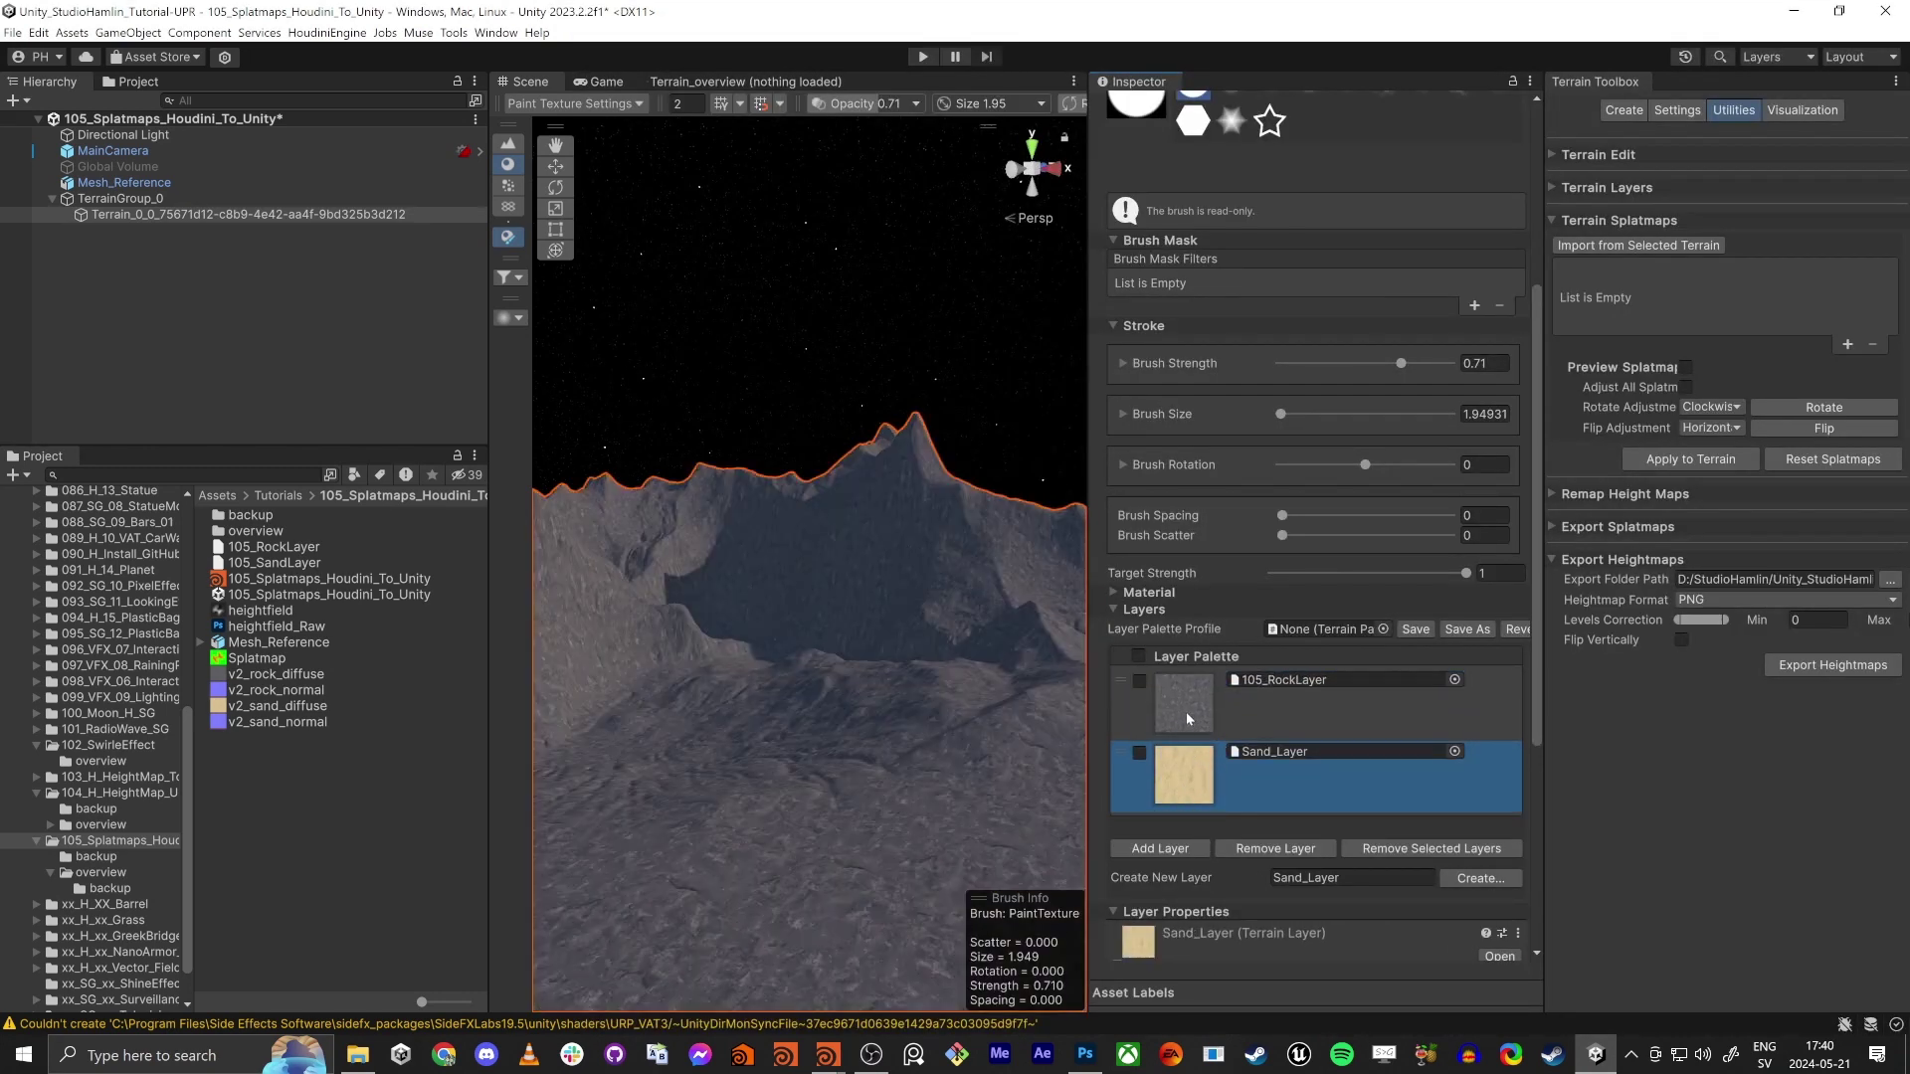
click(1190, 714)
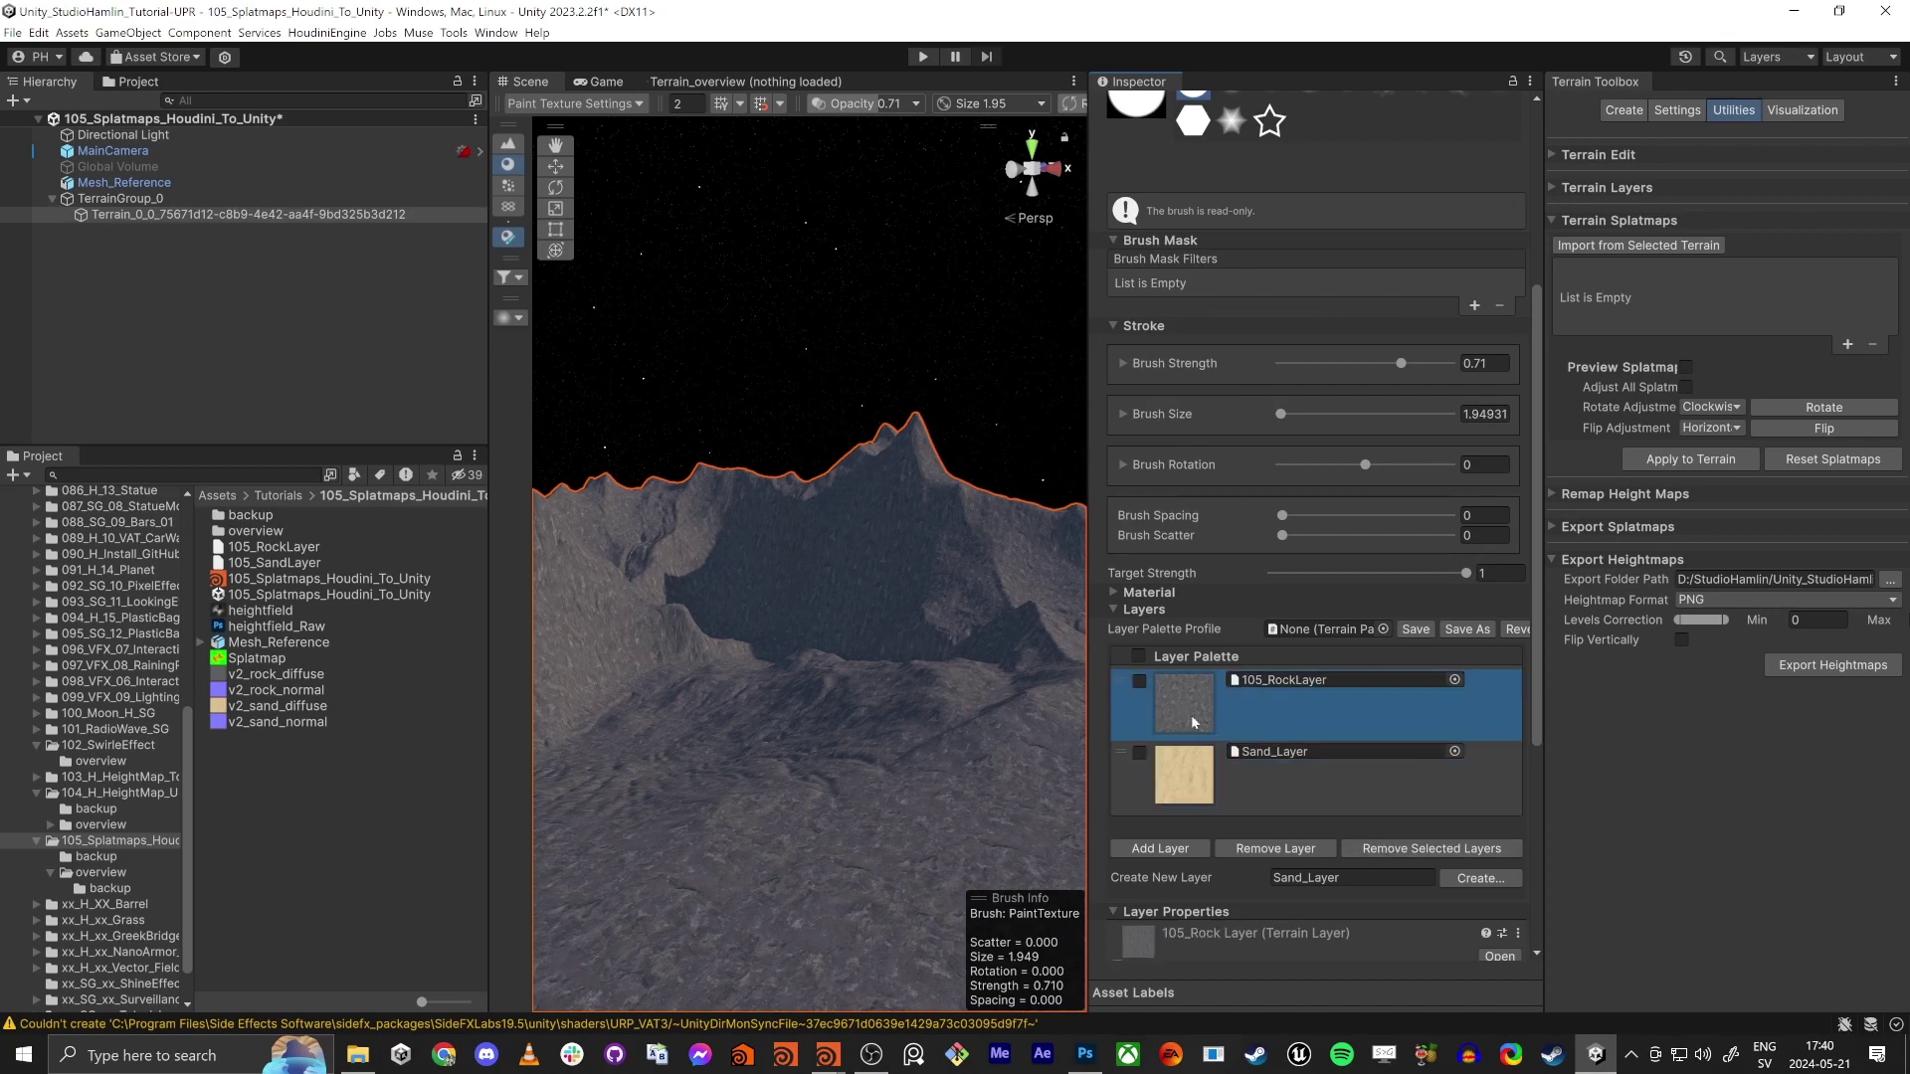
drag(1189, 718, 1209, 799)
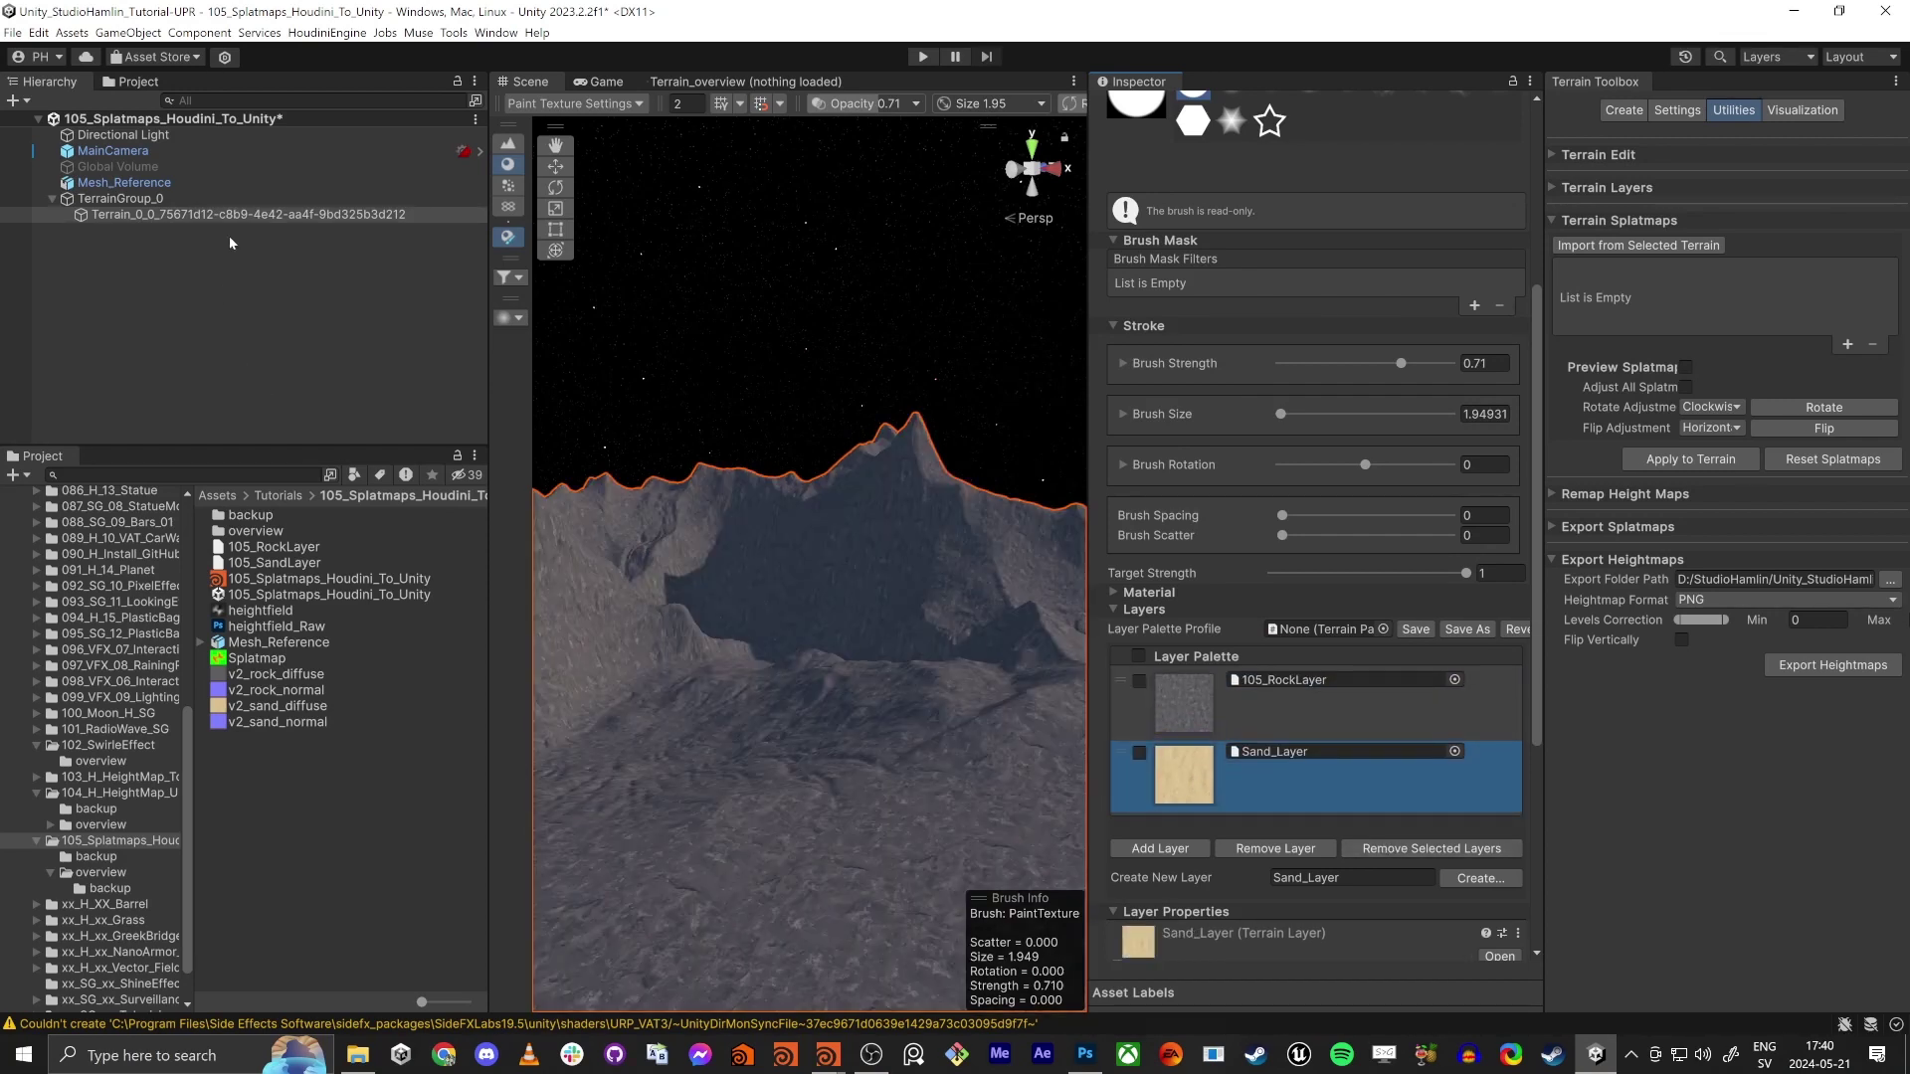
Add the Splatmap texture as the first terrain splatmap and apply it to the selected terrain tile
click(1847, 344)
drag(1688, 368, 1721, 313)
click(134, 213)
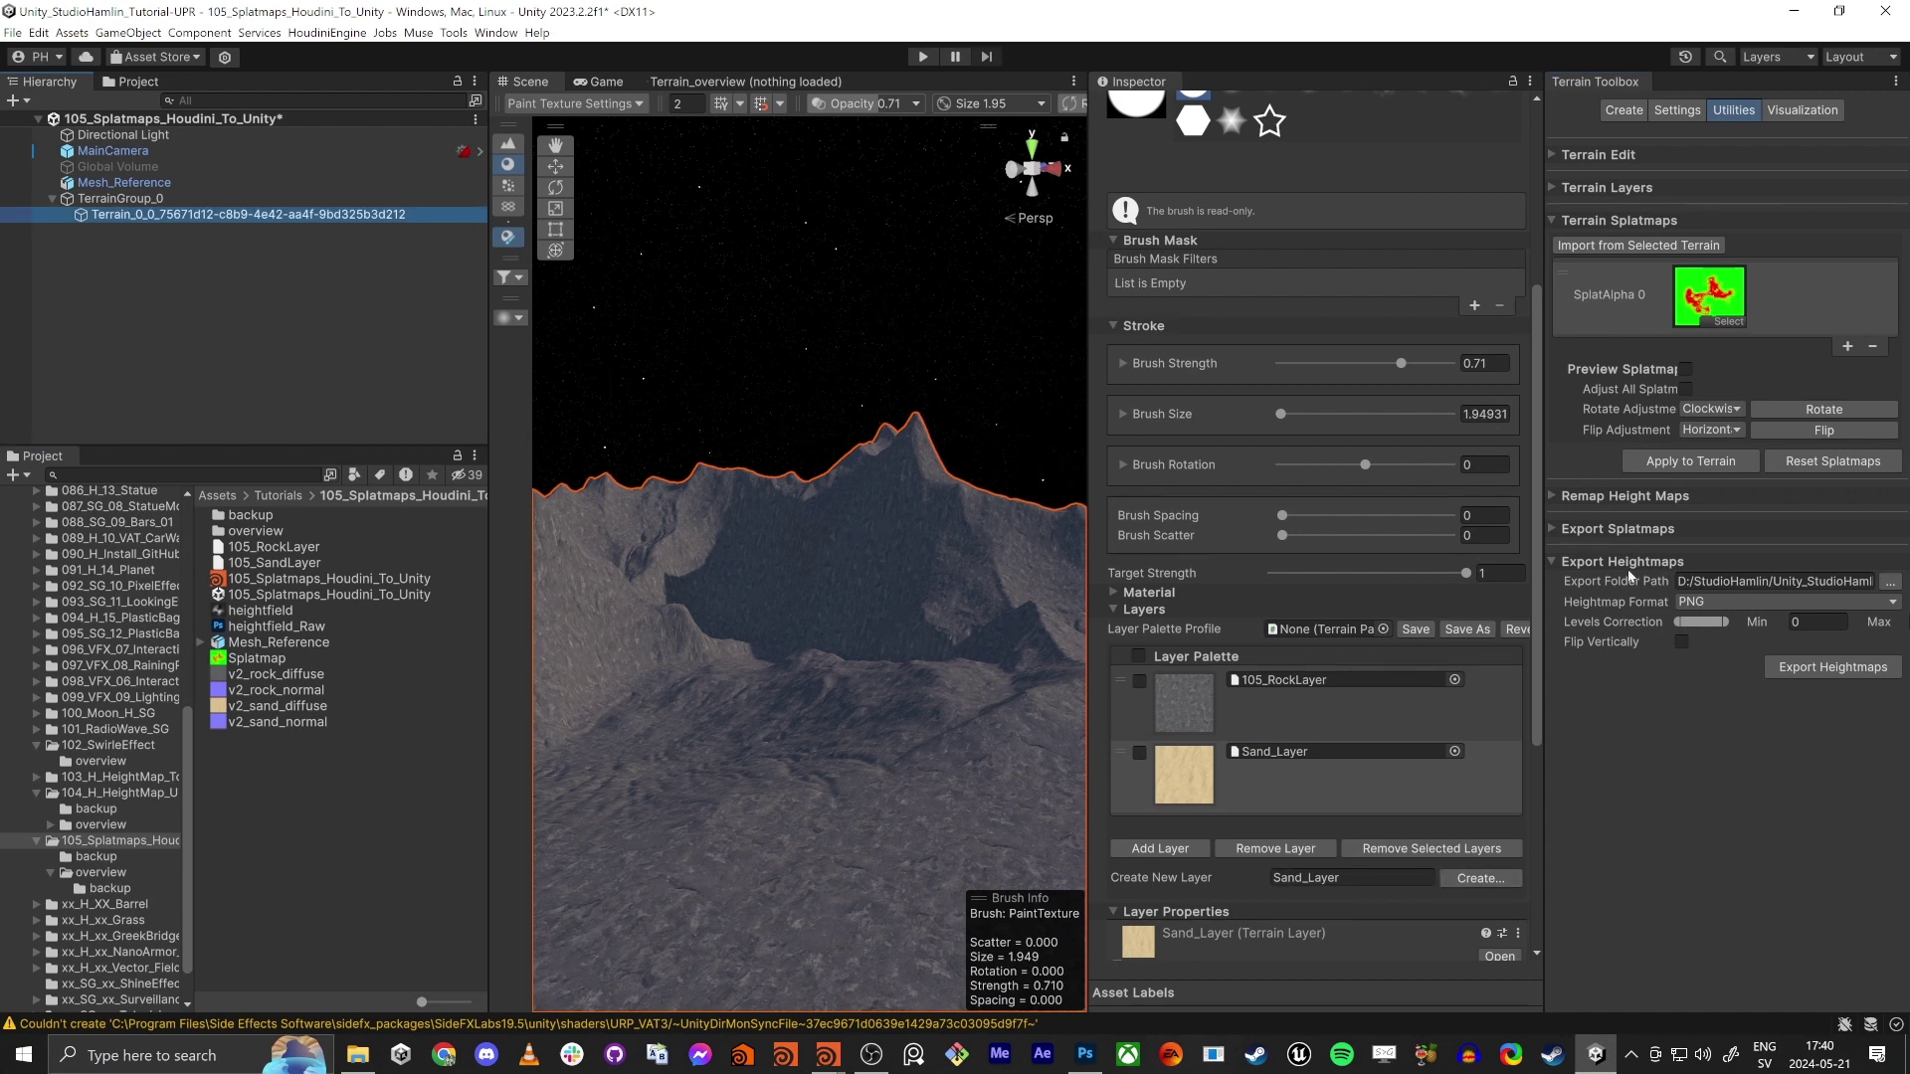
click(1690, 460)
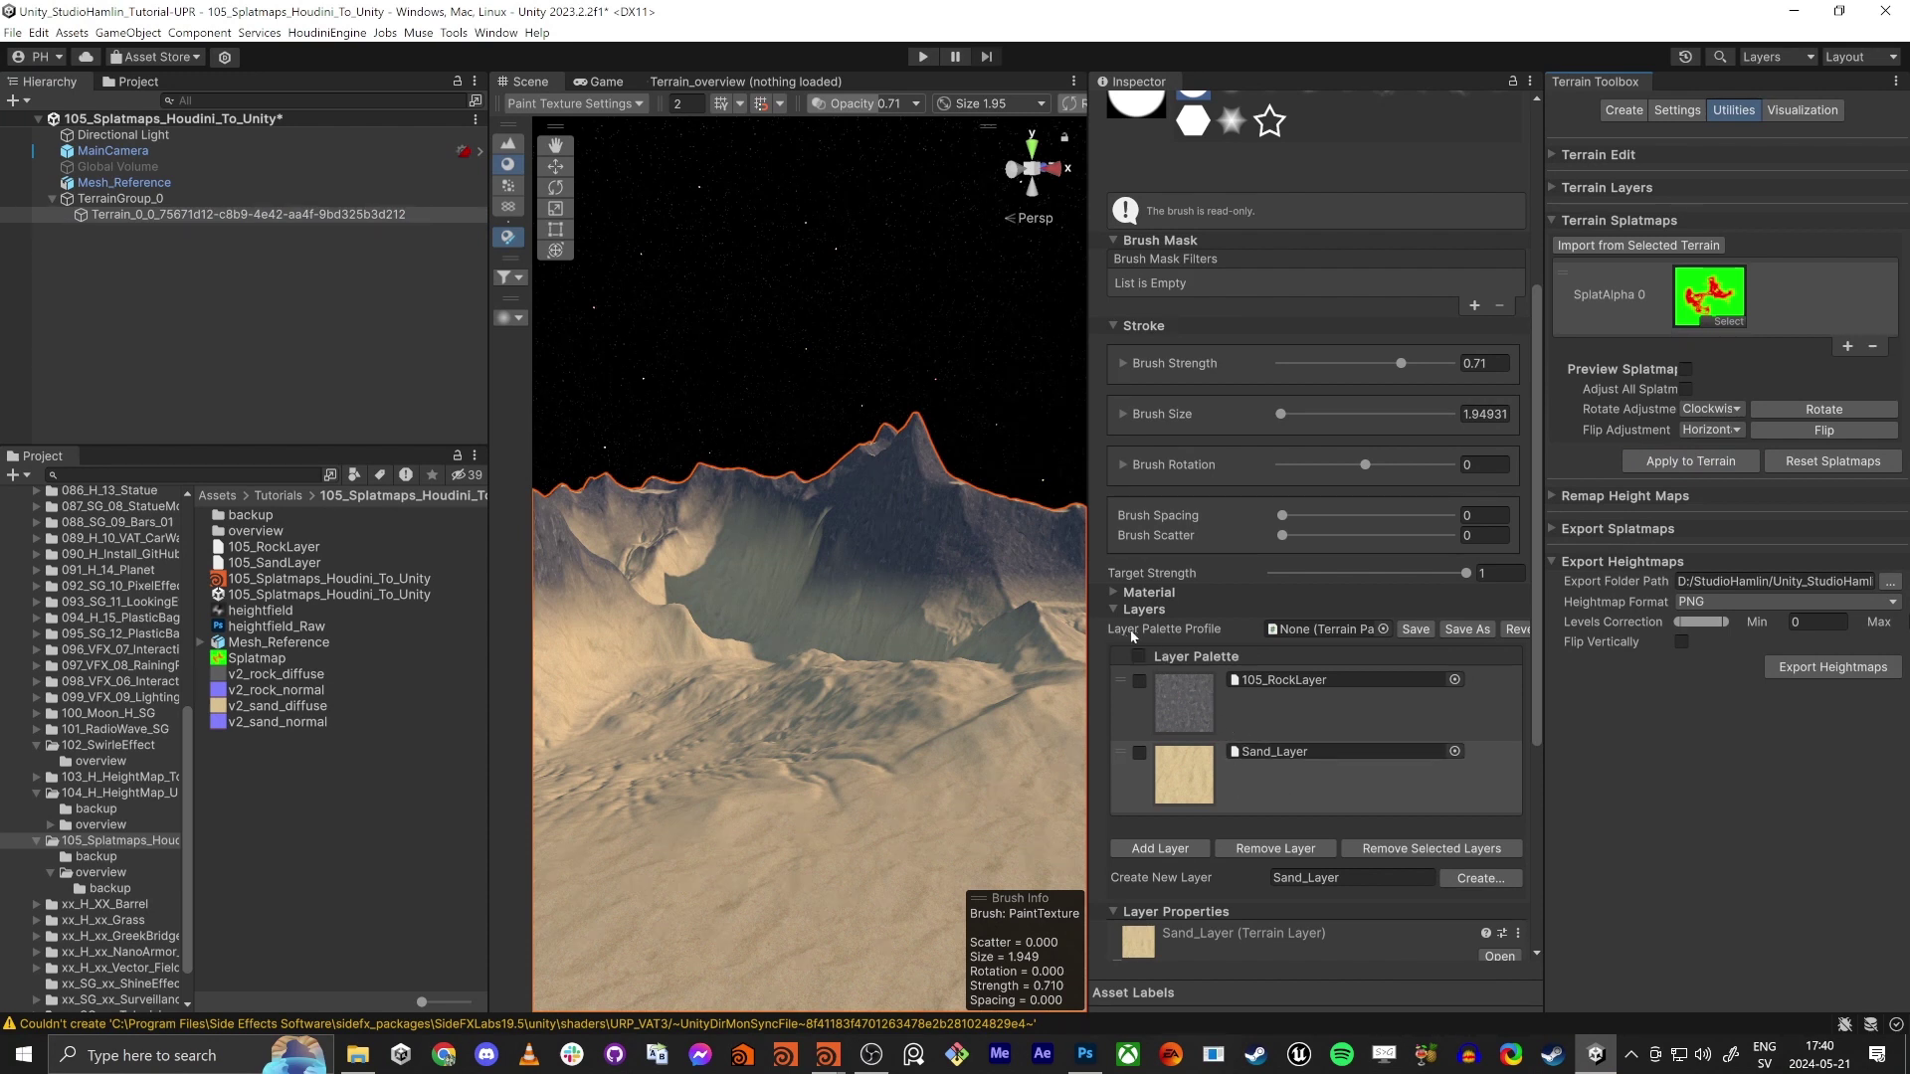
Save the layer palette as a new profile named DesertRockSand in the Tutorials/105_Splatmaps_Houdini_To_Unity folder
click(1464, 630)
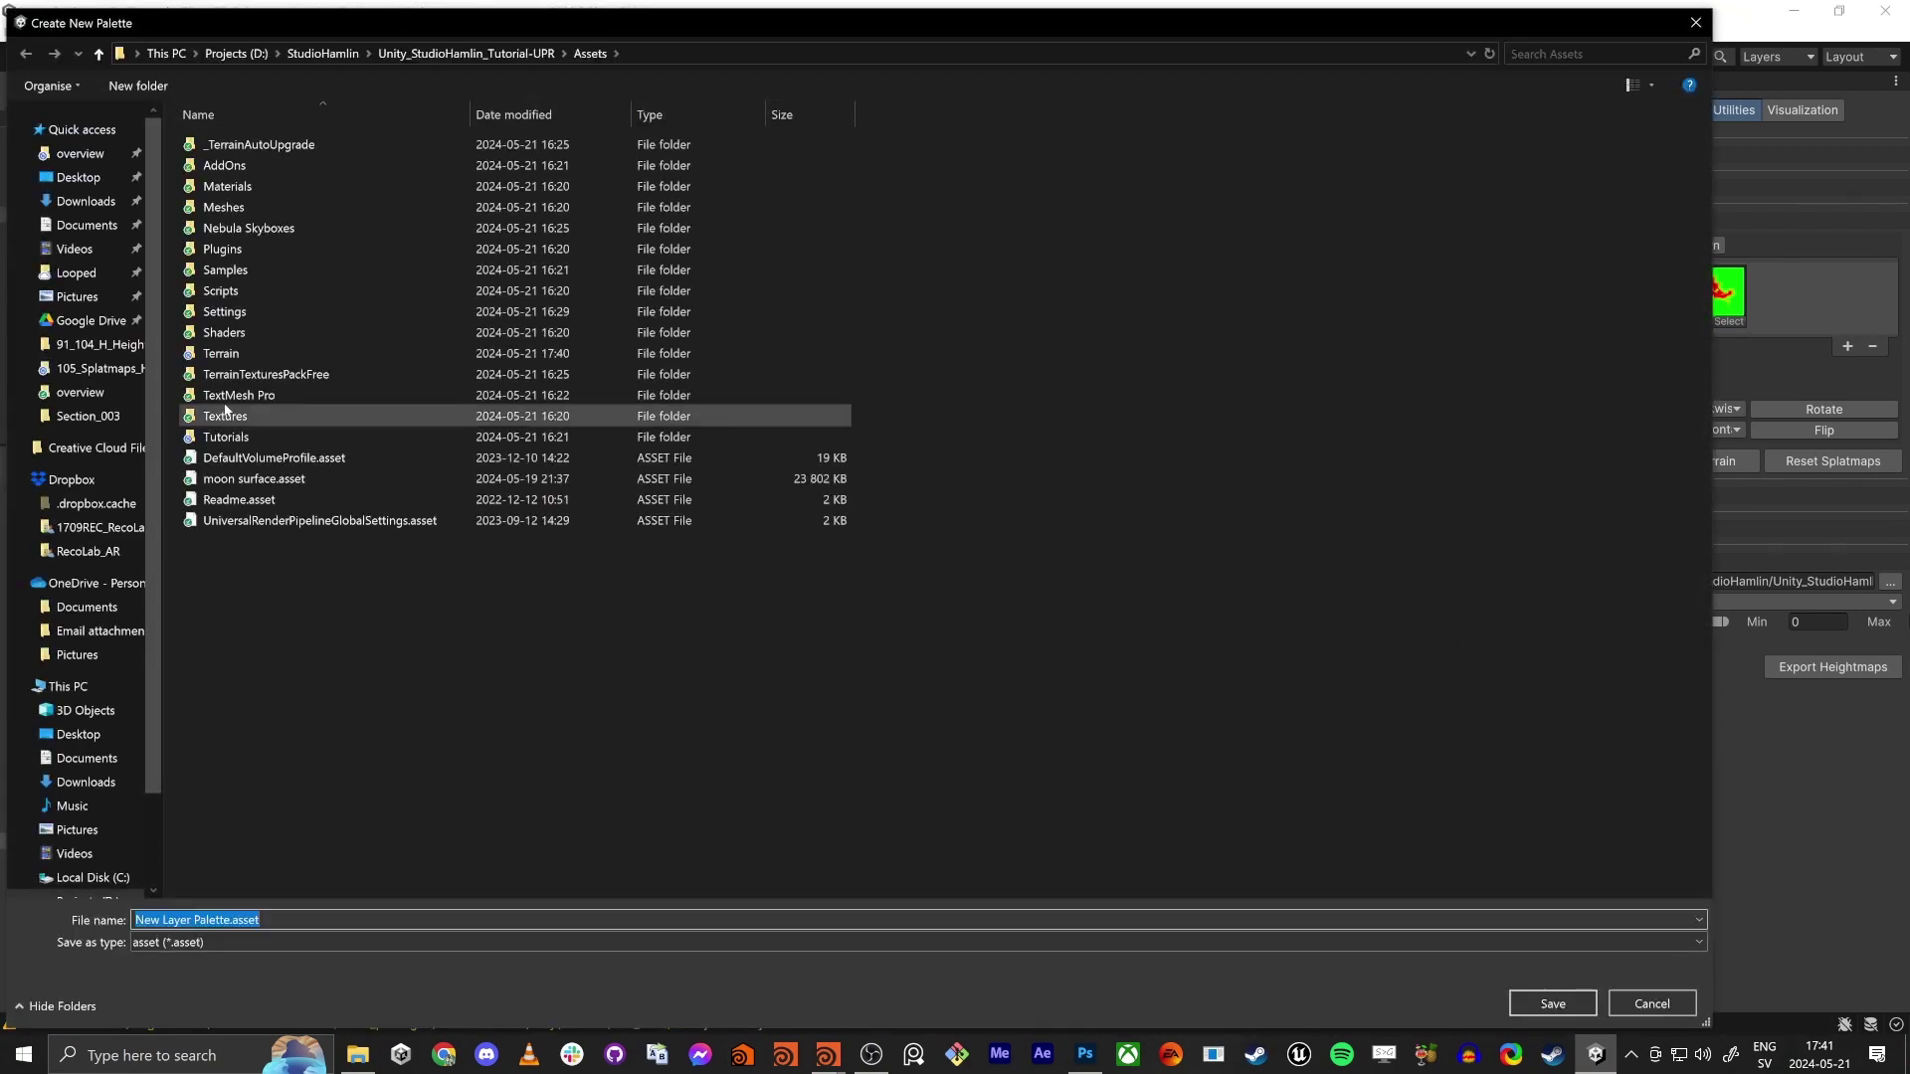
double_click(249, 437)
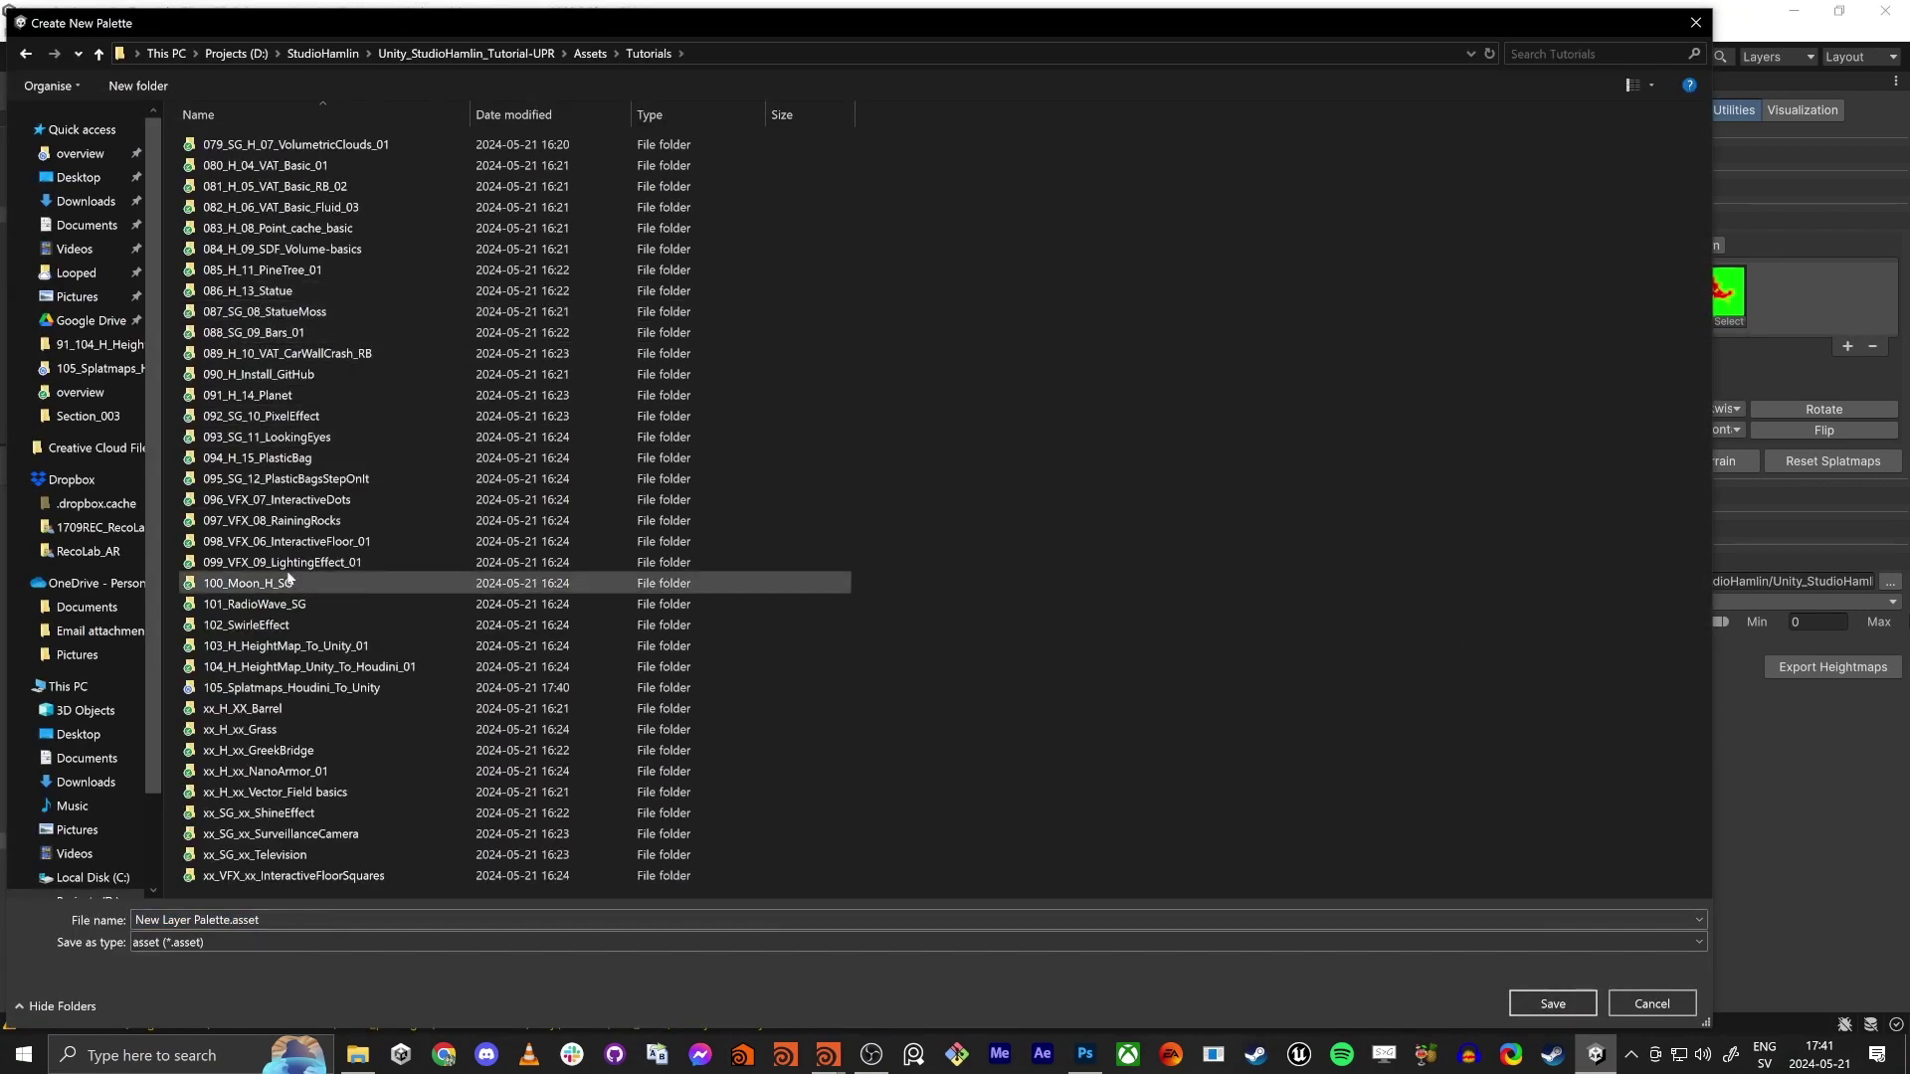
double_click(289, 688)
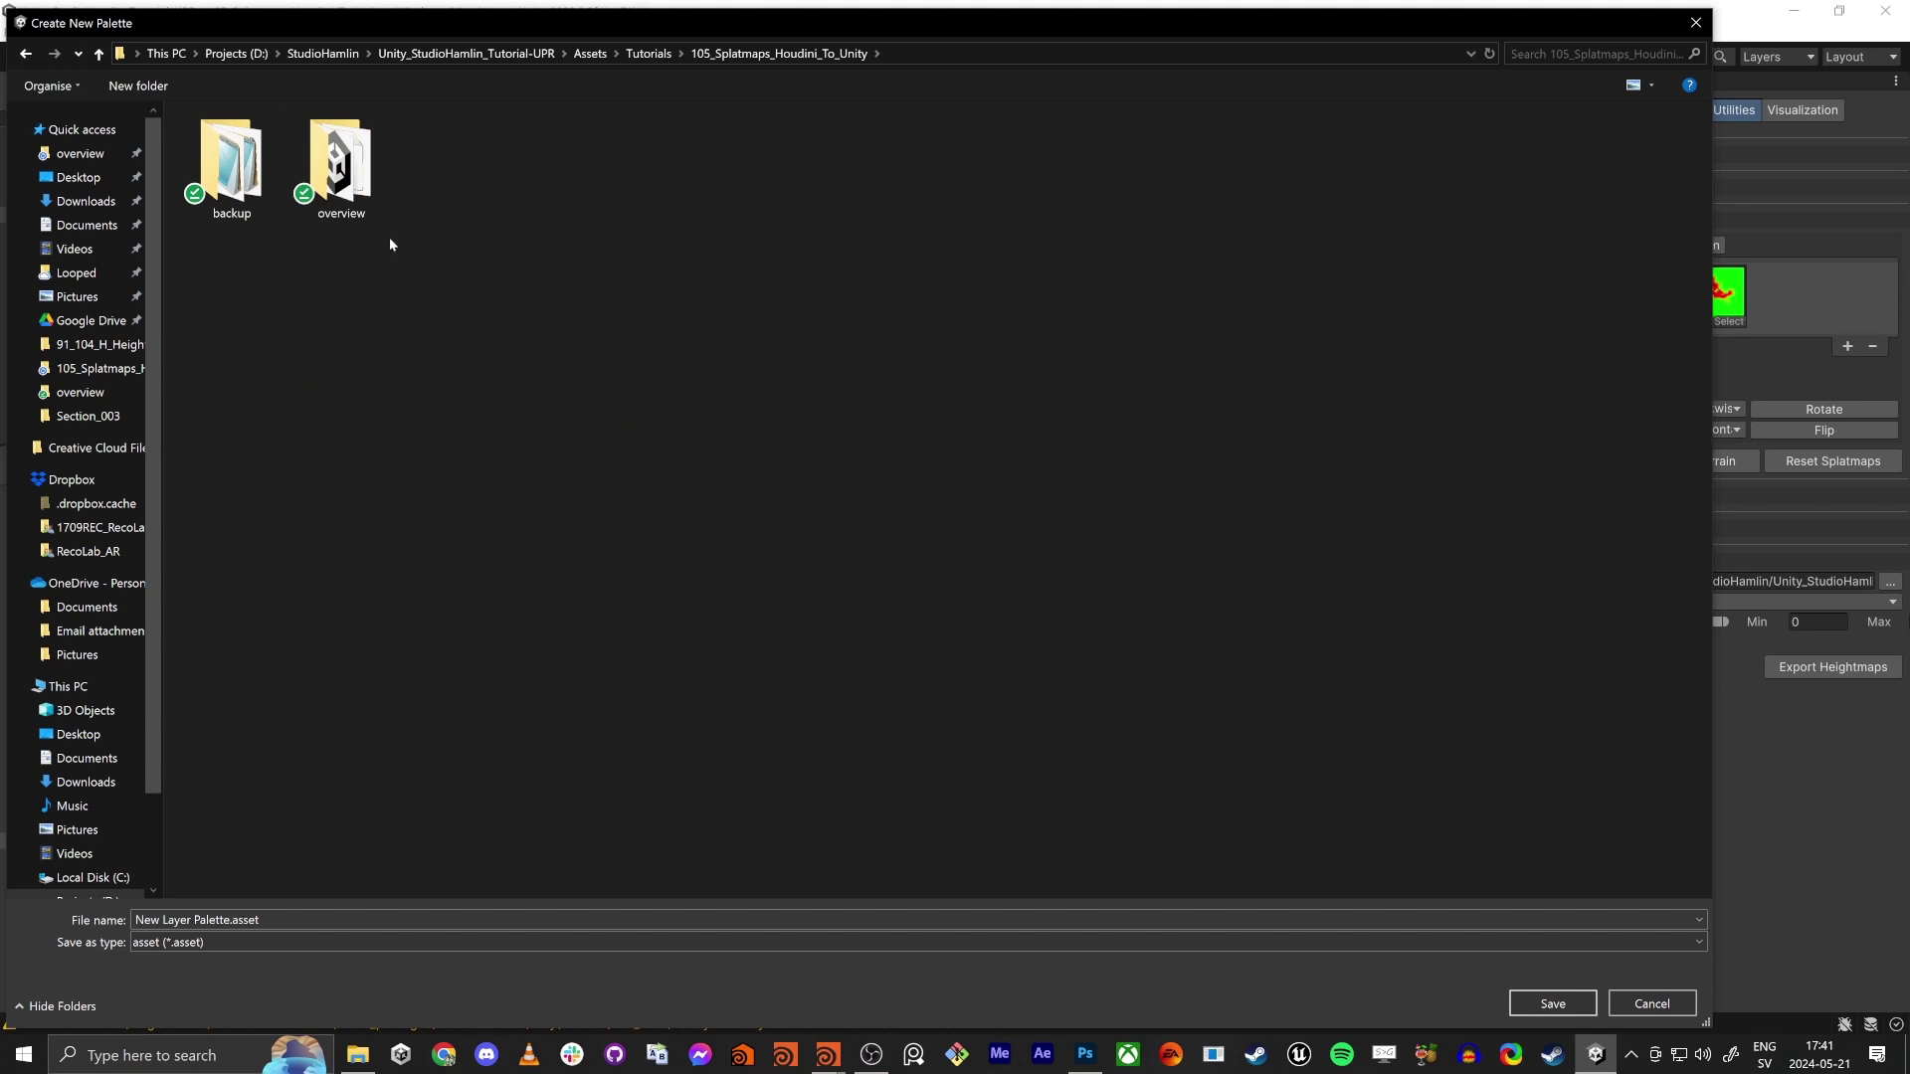
click(341, 164)
click(389, 552)
click(276, 922)
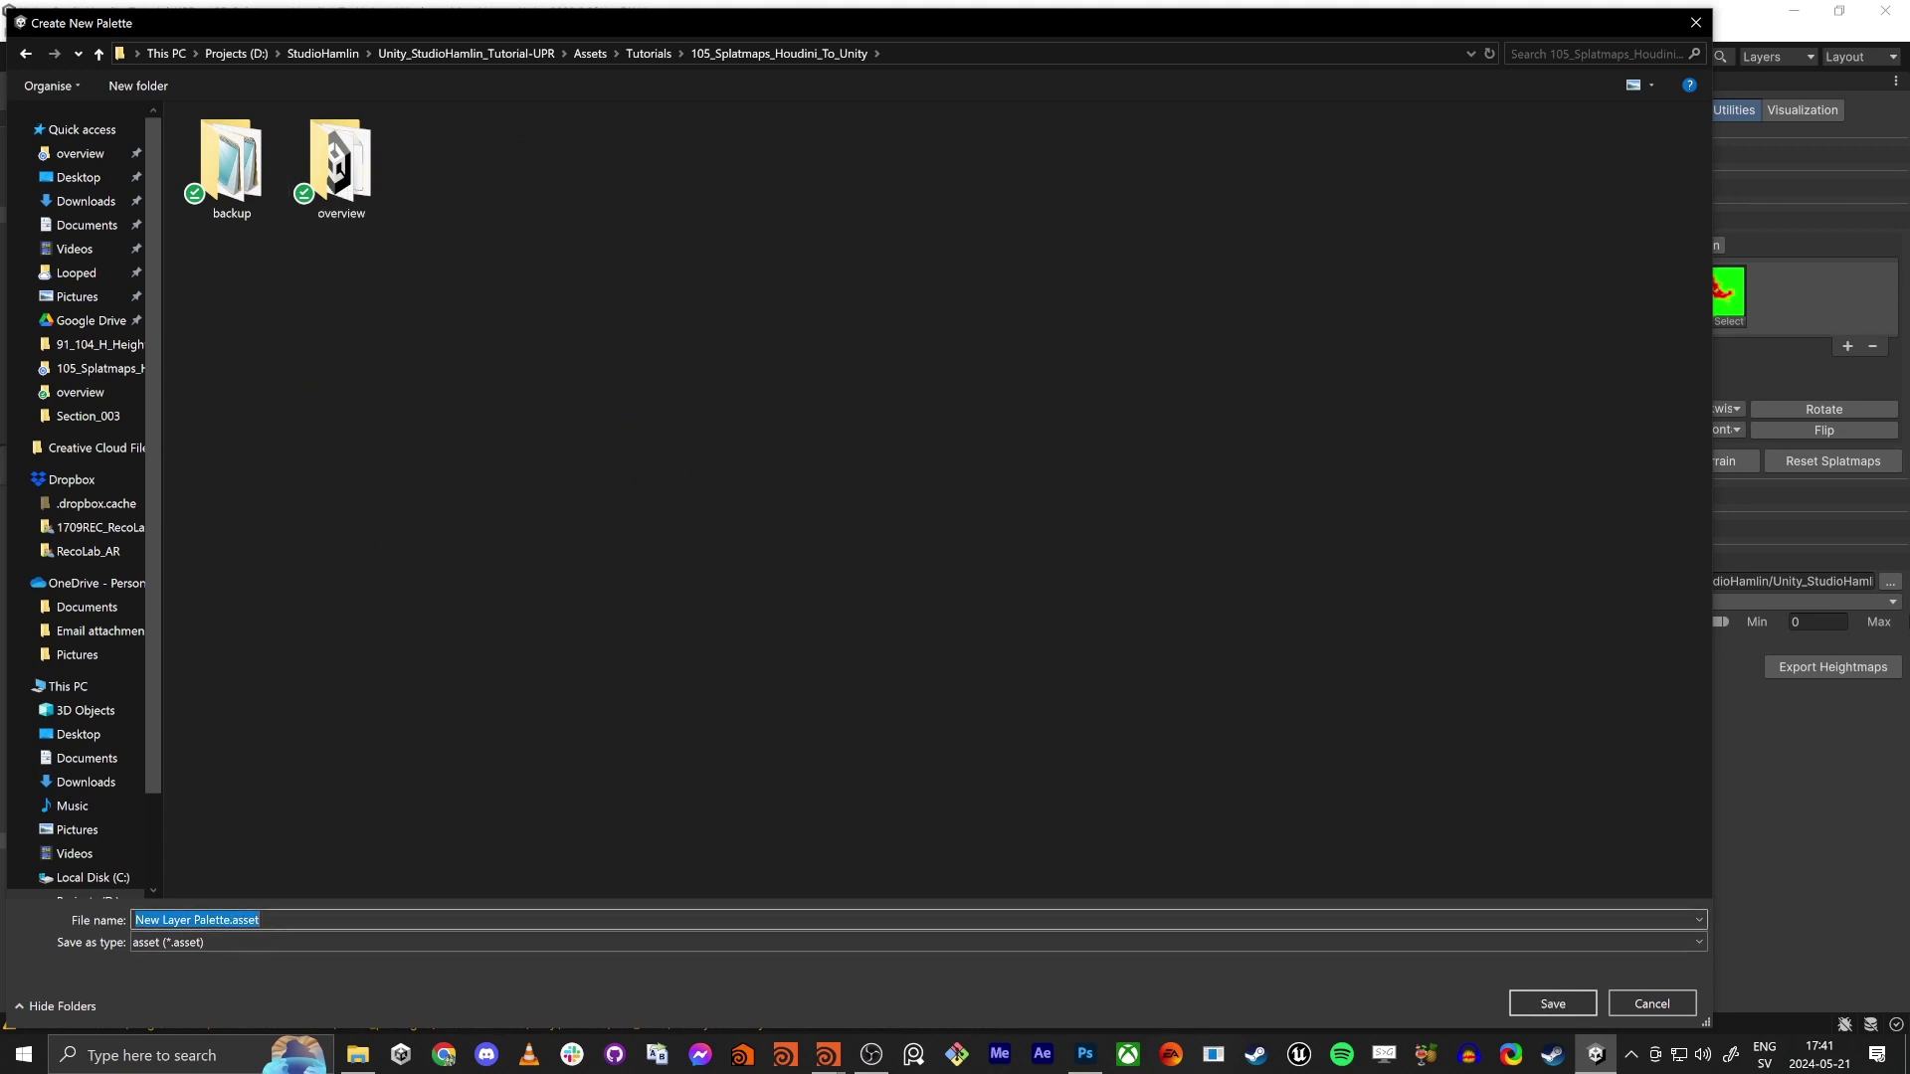
drag(227, 921, 4, 893)
text(Deser)
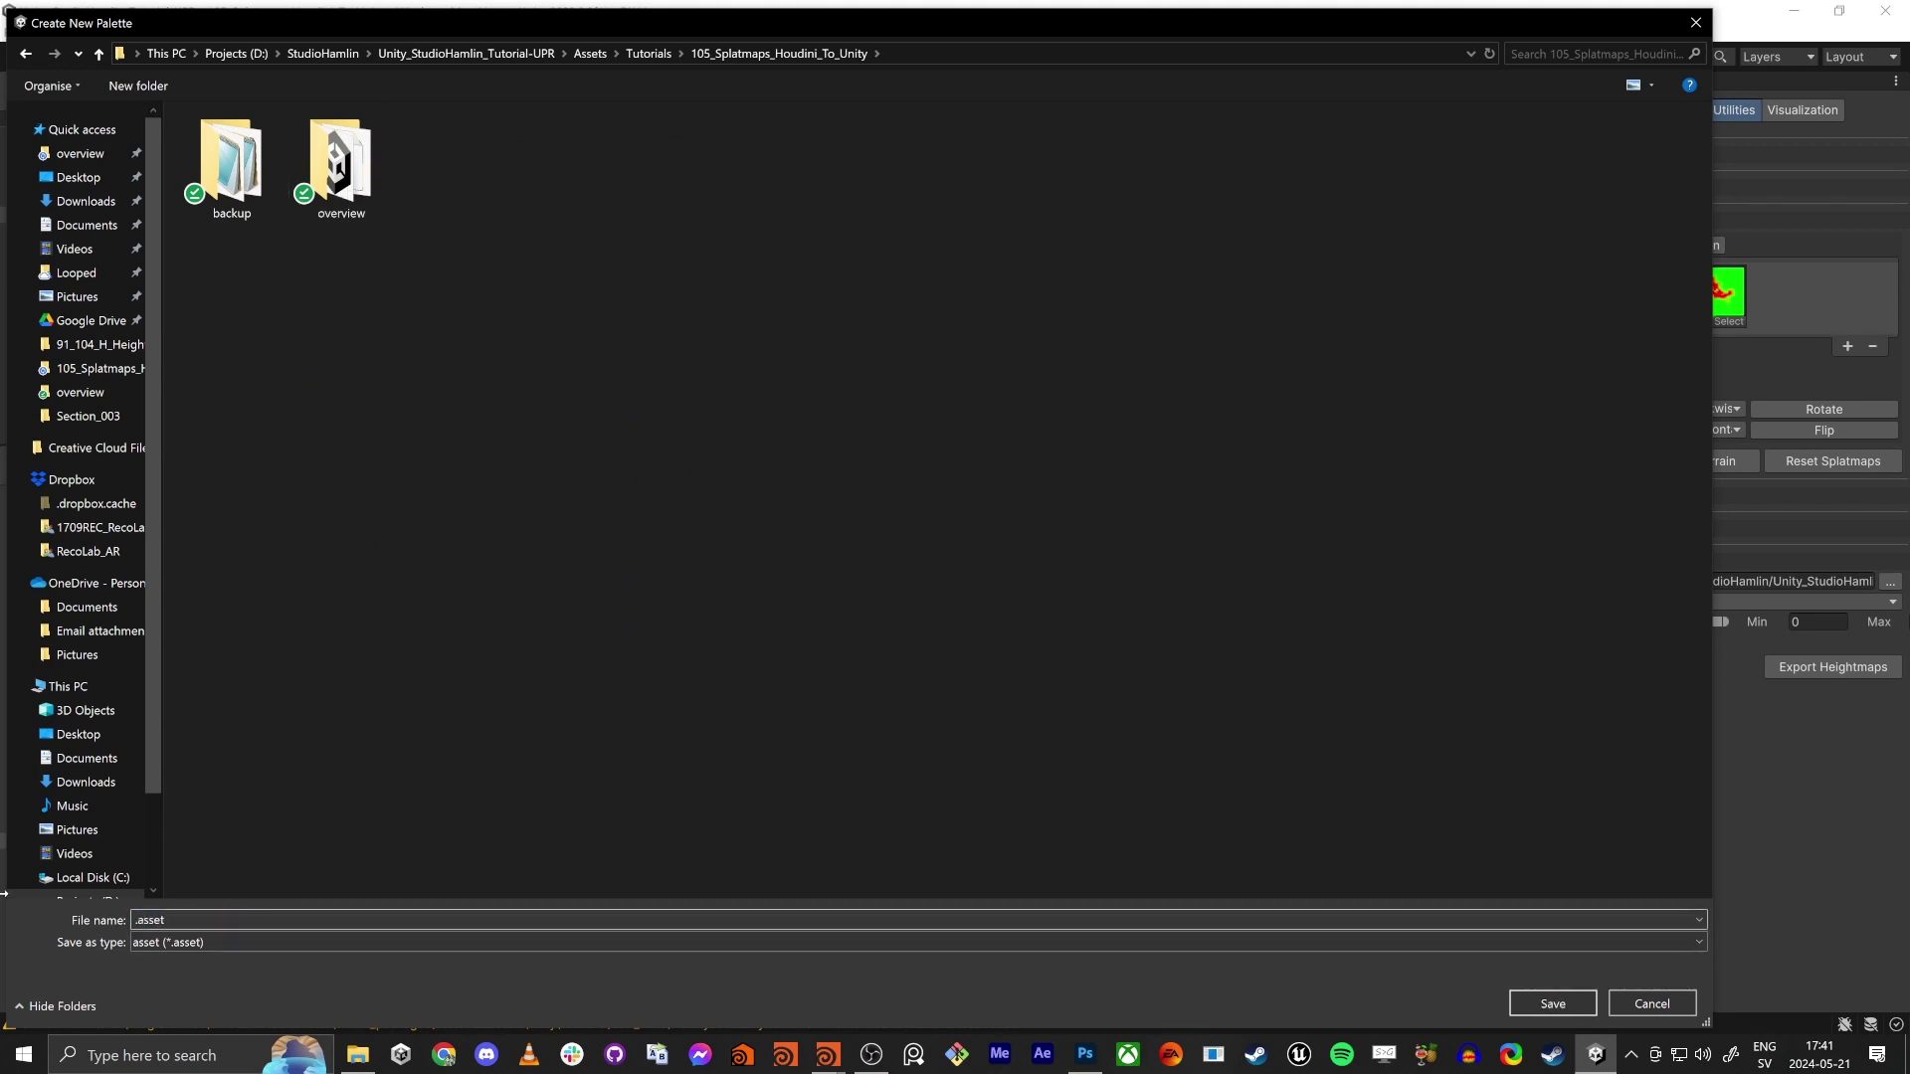
text(tRockSand)
key(Return)
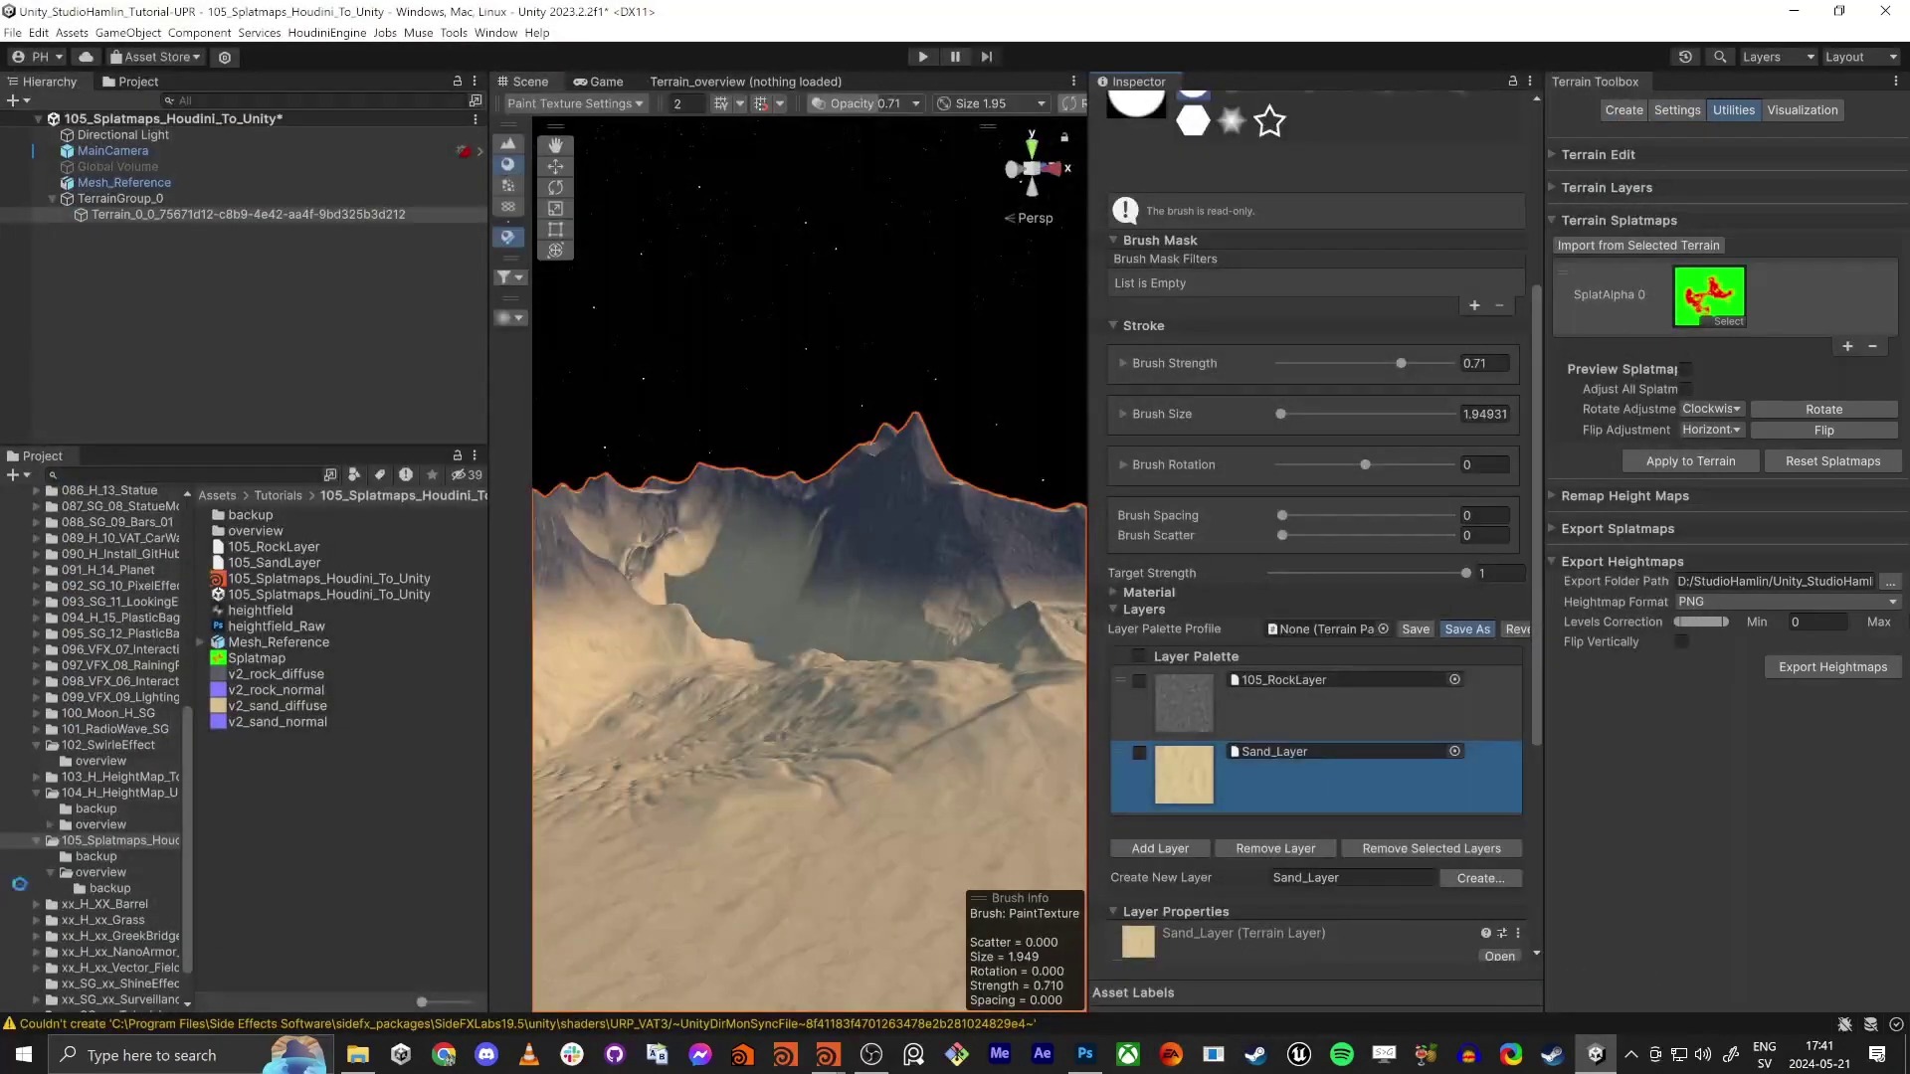
click(1335, 629)
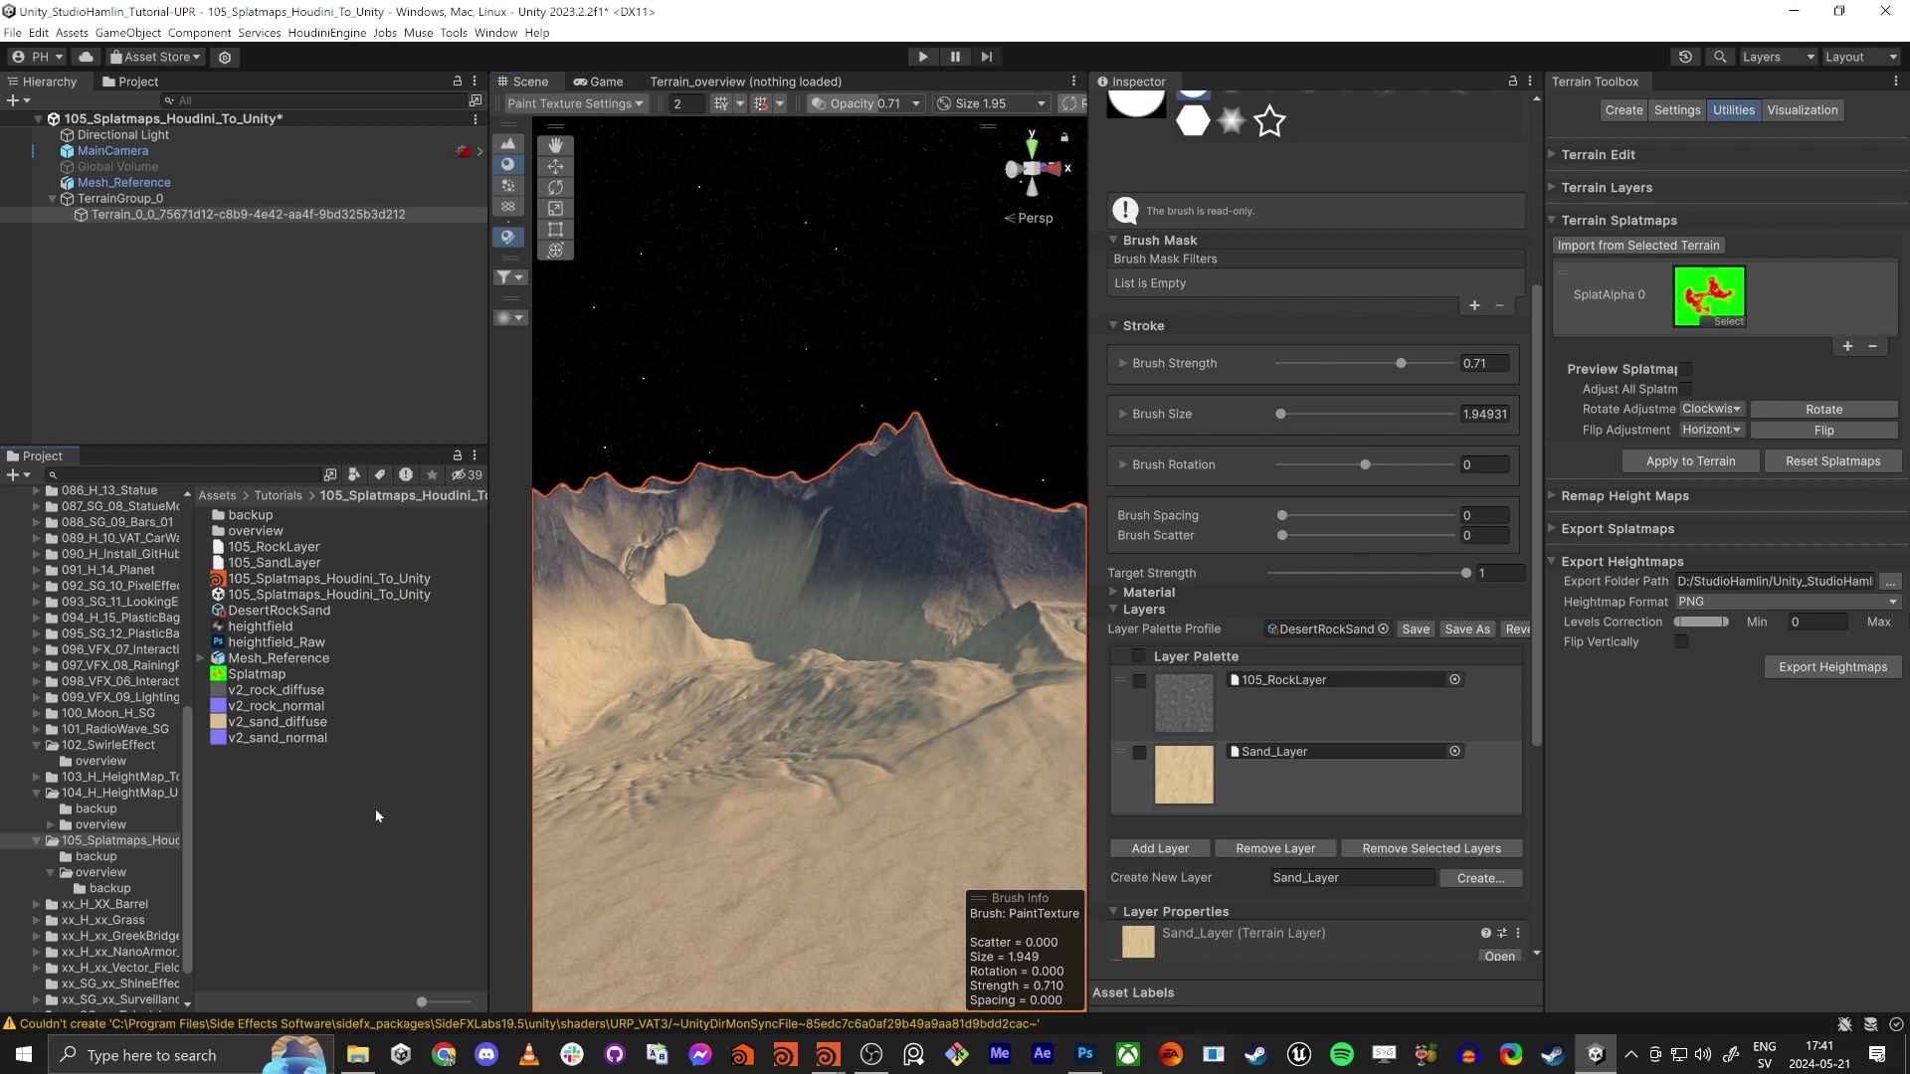
Examine the reapplied rock and sand layers around the crater and mountain in the maximised scene view
click(746, 338)
key(shift+space)
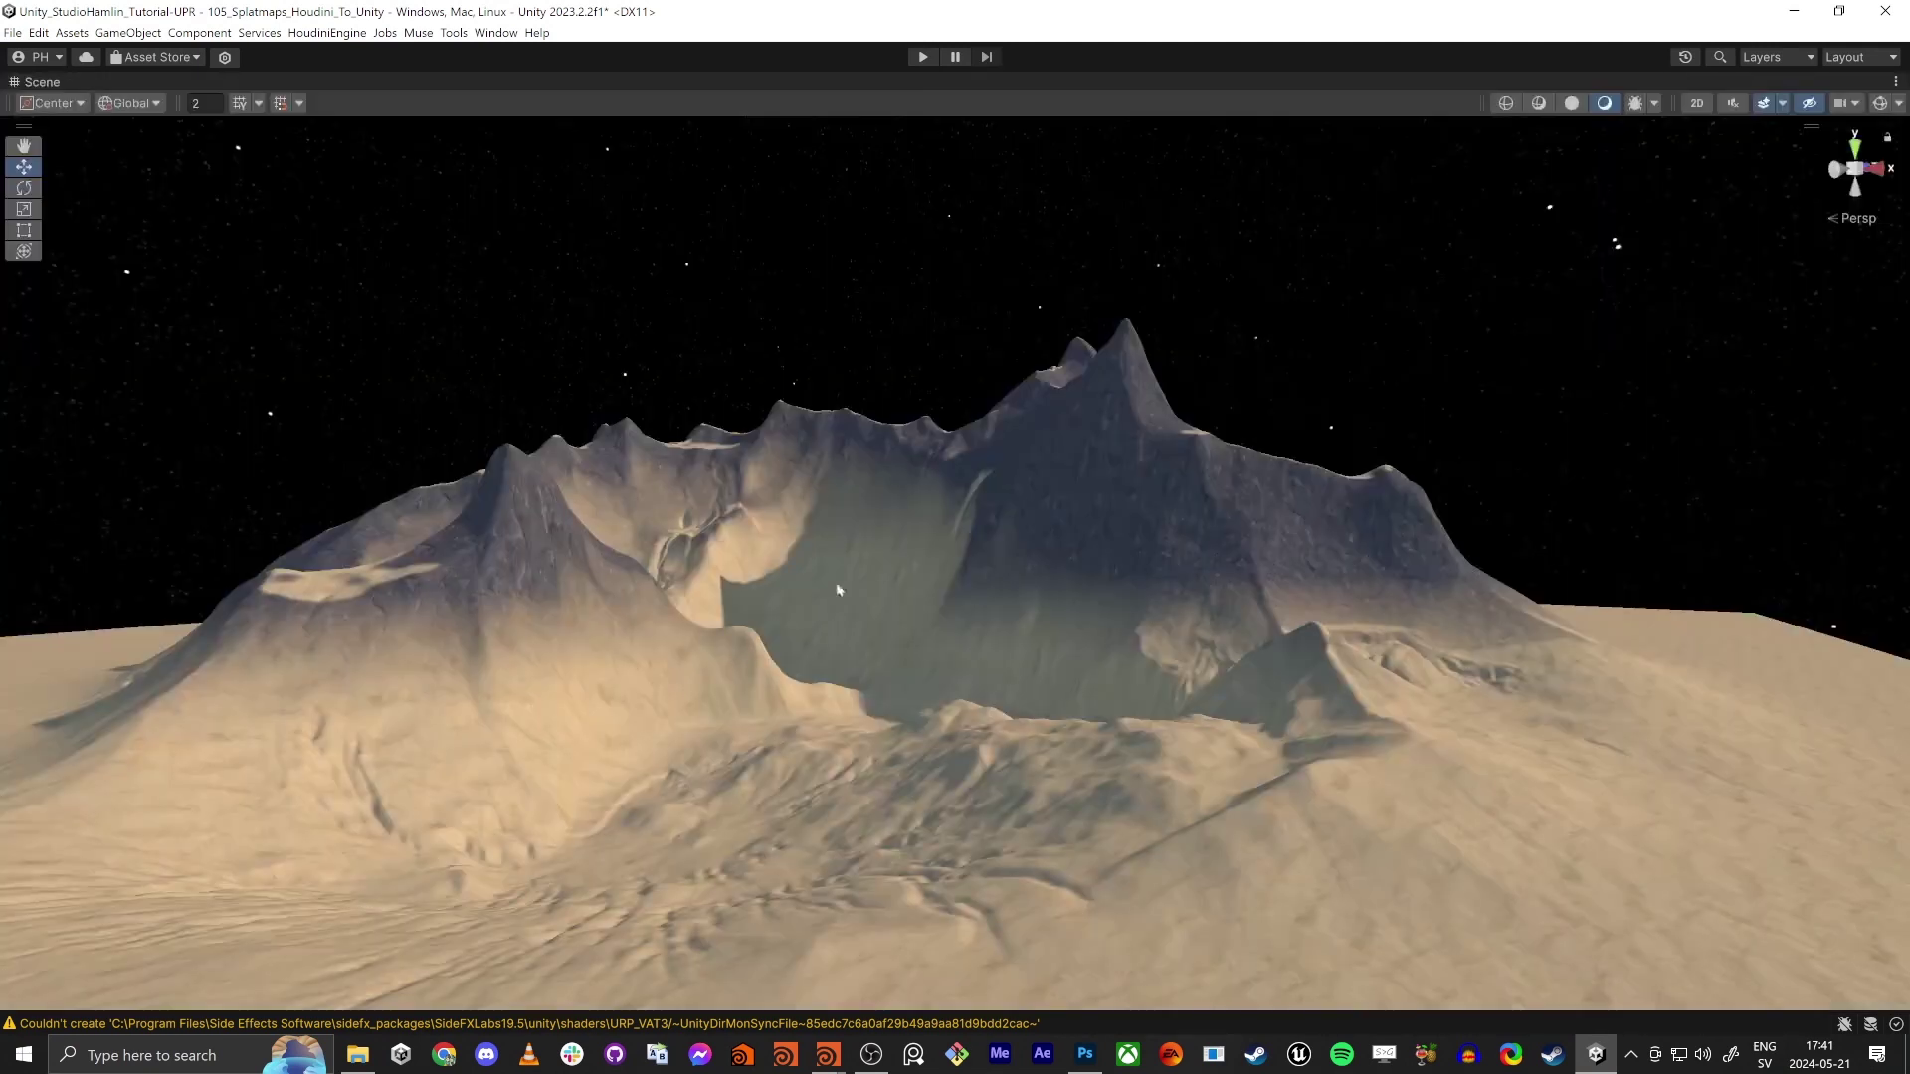
key(w)
right_drag(935, 663, 977, 683)
alt+drag(977, 682, 926, 674)
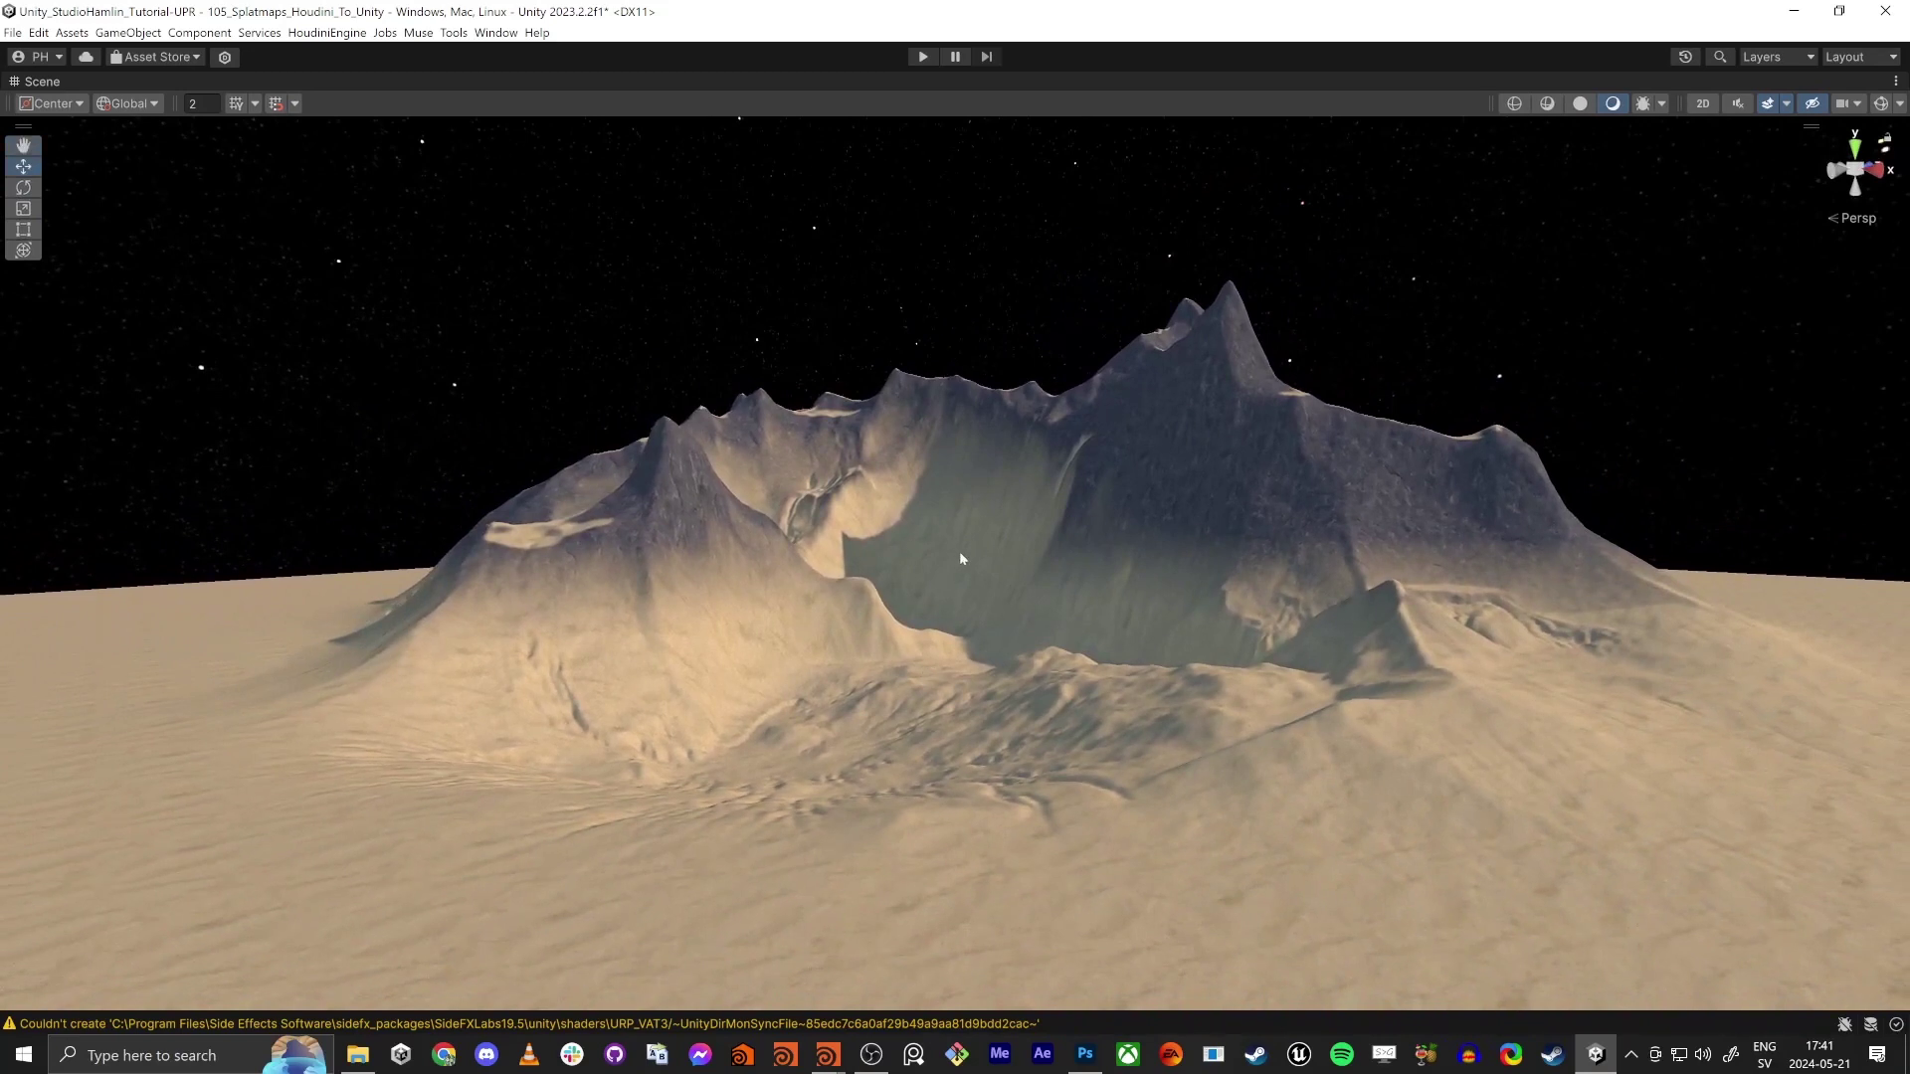